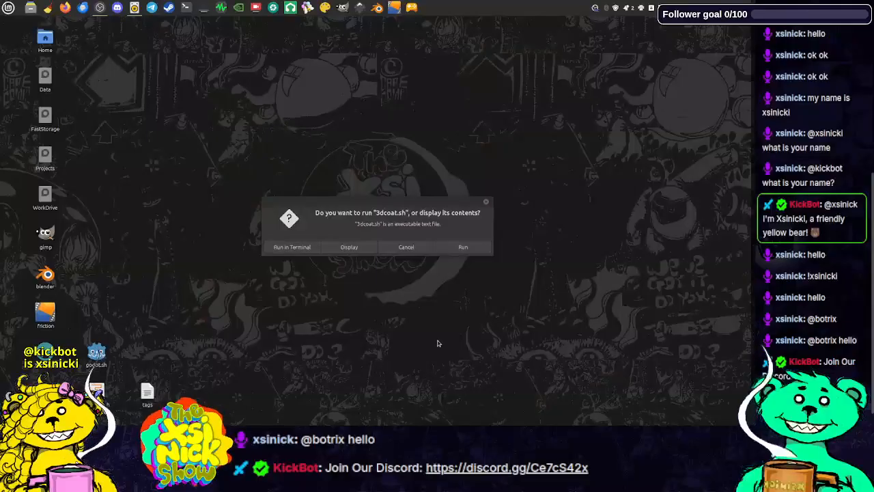
- Run 3dcoat.sh in a terminal, dismiss the 3DCoat start window, and maximize the application window
click(290, 247)
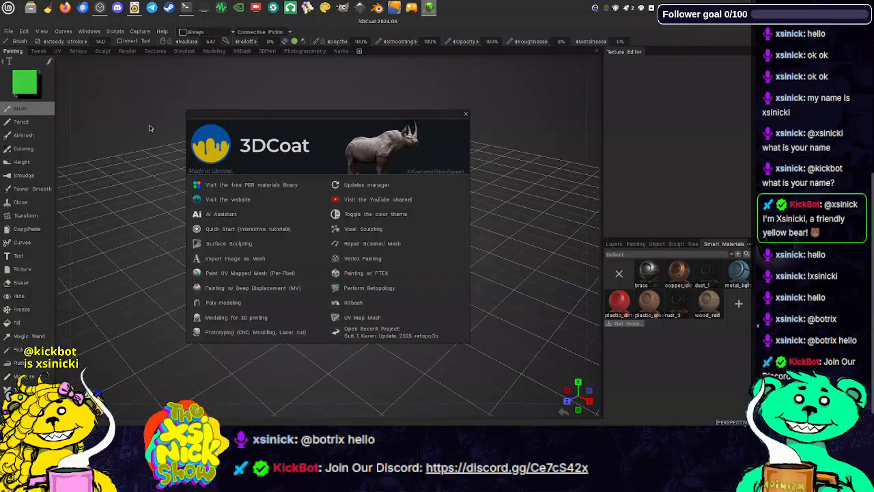
click(465, 113)
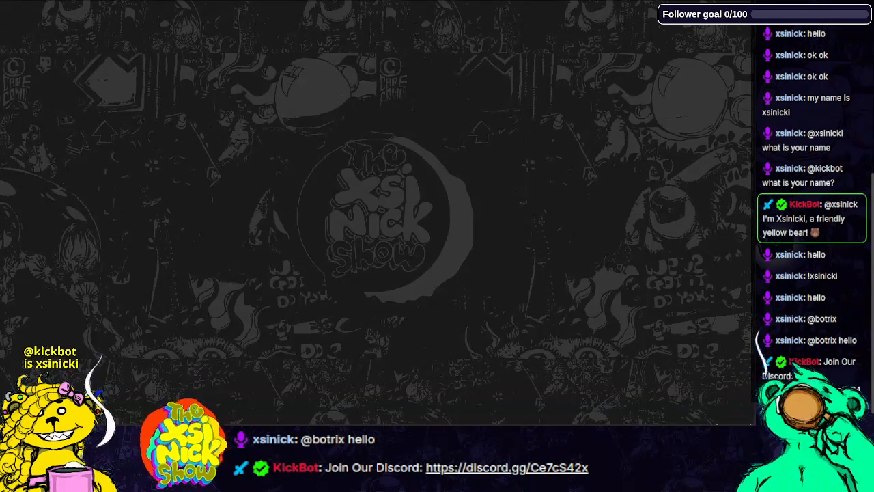
drag(264, 0, 261, 166)
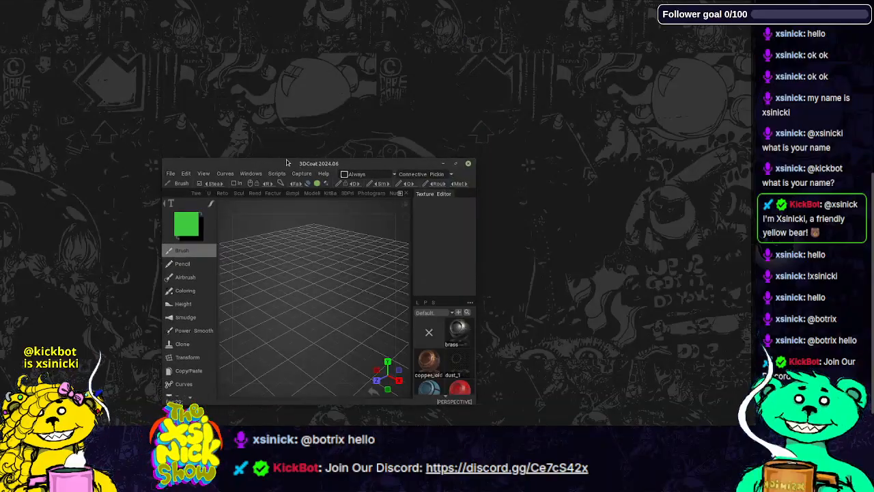
double_click(287, 162)
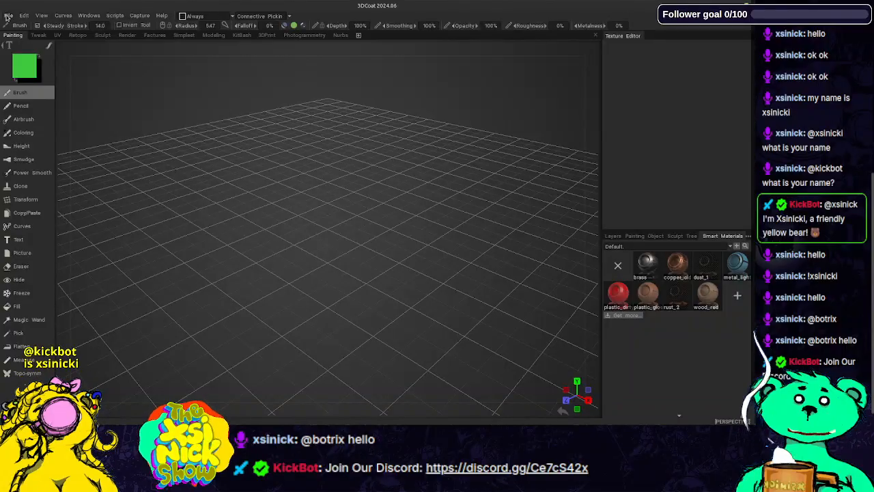
- Open the recent project Suit_1_Karen_Update_2025_retopo.3b and make the first sculpt volume under Root visible behind the retopo mesh
mouse_move(7, 16)
mouse_move(96, 51)
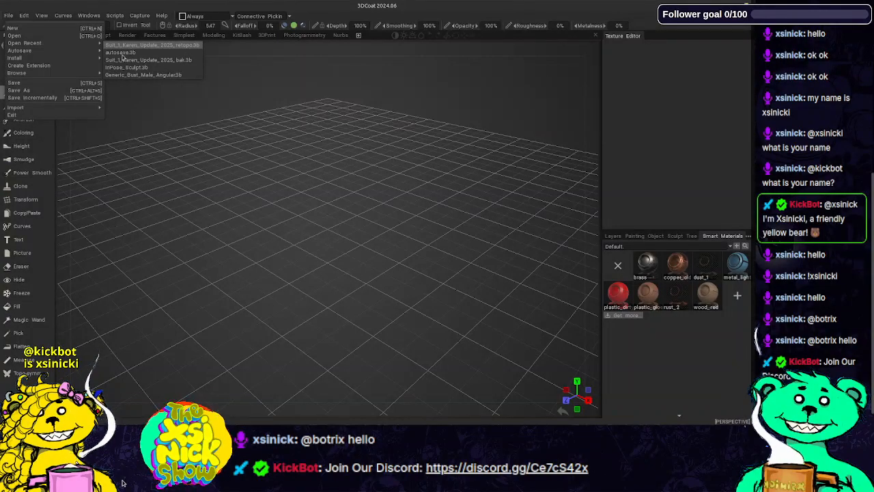
click(123, 57)
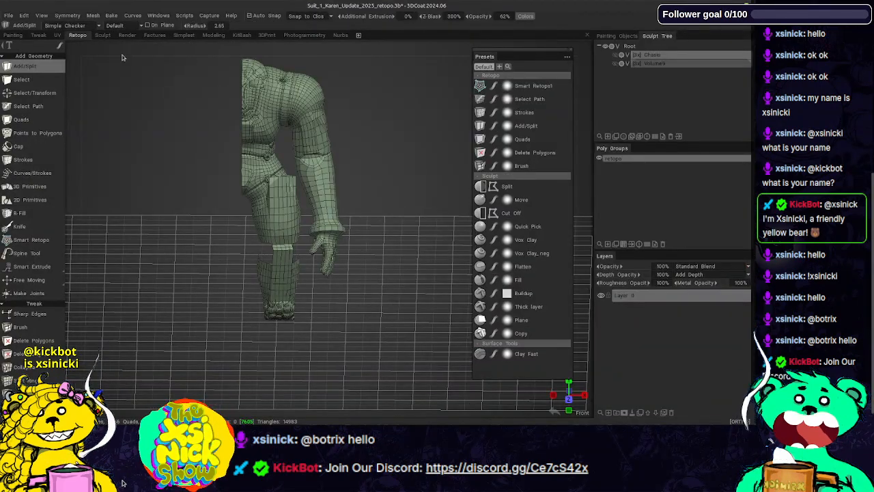
click(617, 55)
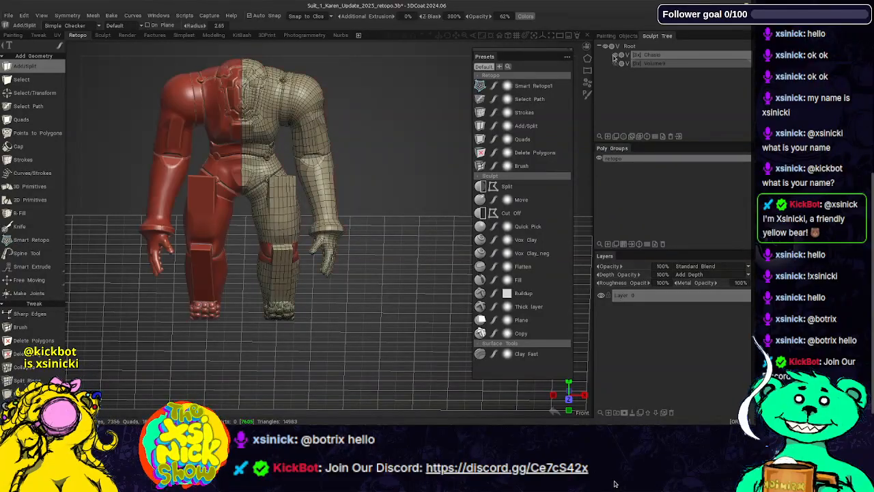
- Examine the retopo mesh around the hand, lower leg and uncovered knee area from several angles
right_drag(578, 181, 599, 267)
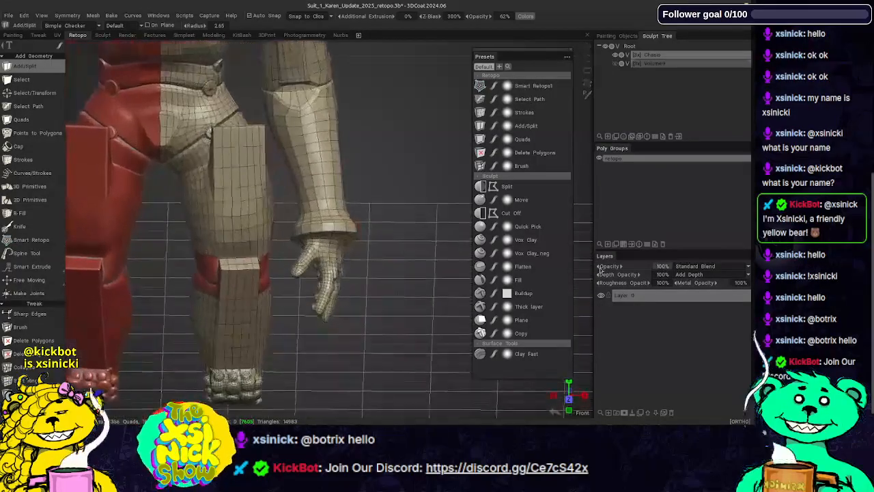
middle_drag(380, 185, 442, 169)
drag(458, 50, 273, 204)
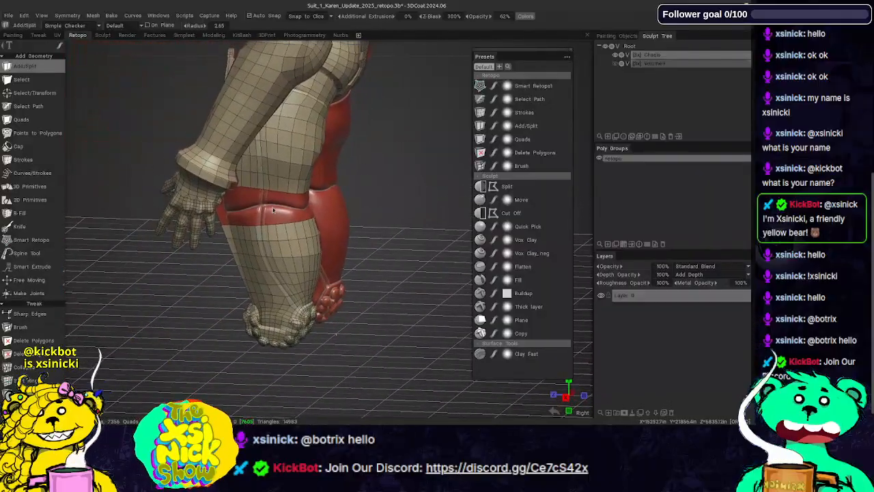
drag(588, 169, 636, 186)
right_drag(586, 175, 580, 294)
drag(584, 213, 524, 192)
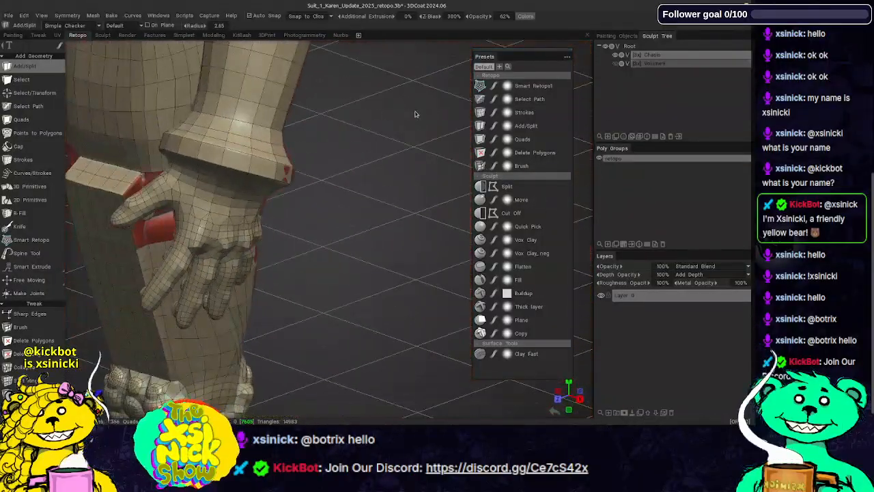
middle_drag(408, 95, 413, 142)
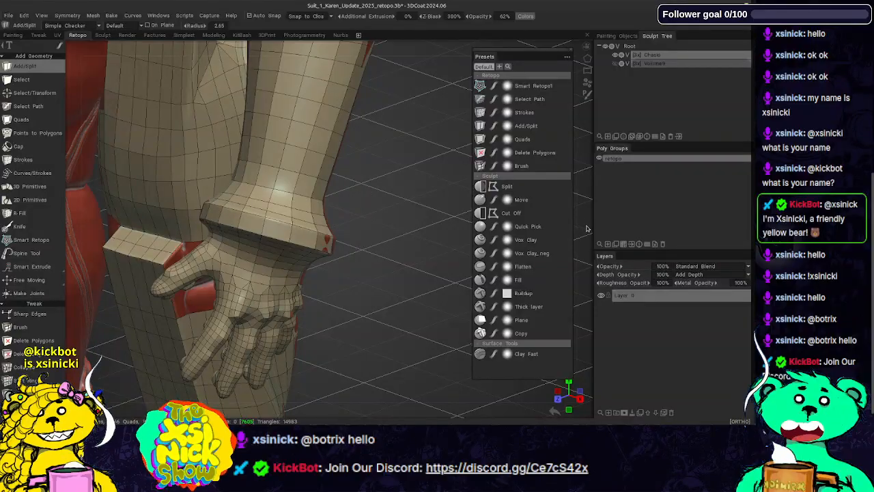
drag(587, 233, 403, 195)
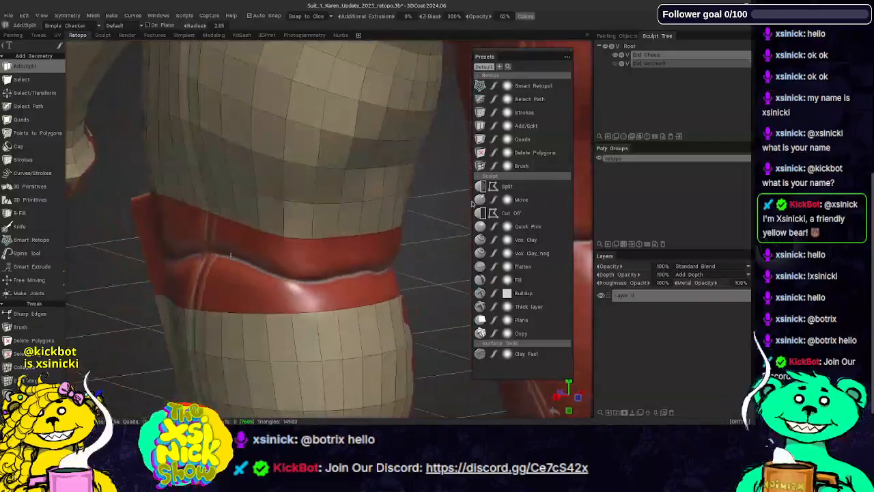
middle_drag(336, 257, 341, 200)
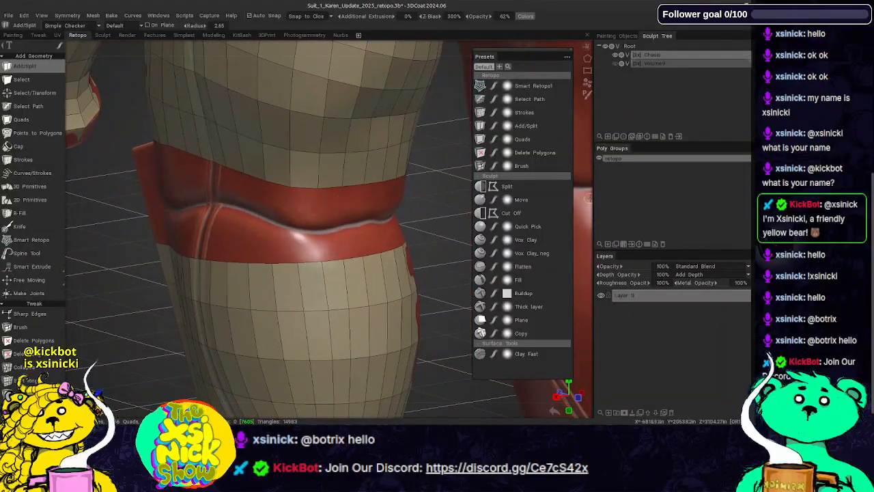
- Enlarge the viewport by narrowing the side panels, moving the Presets panel aside, and hiding the docked panels
drag(586, 197, 623, 189)
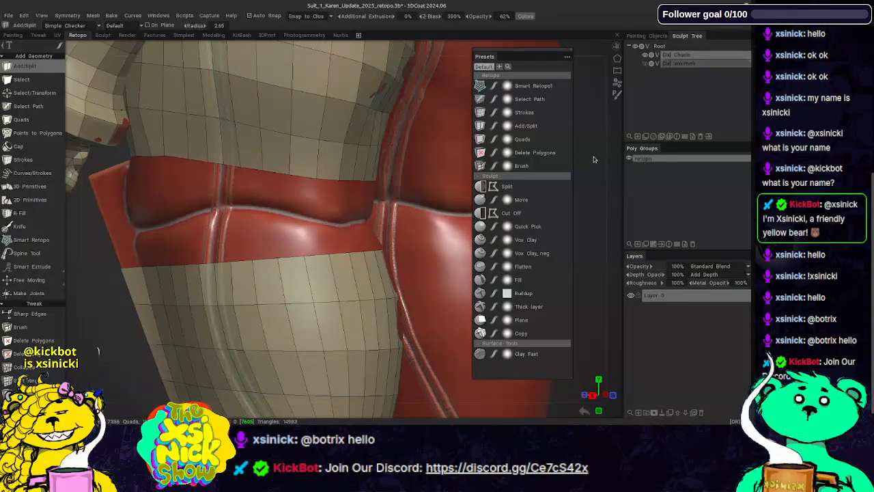
drag(541, 51, 569, 59)
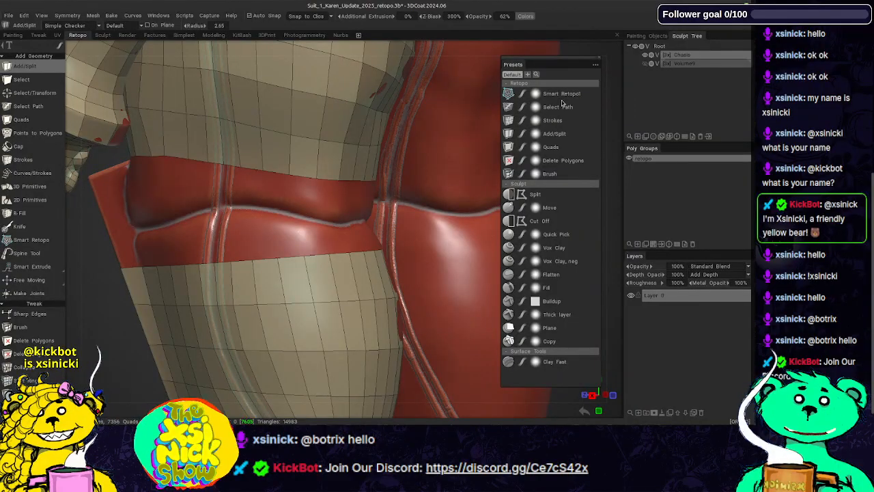
key(Tab)
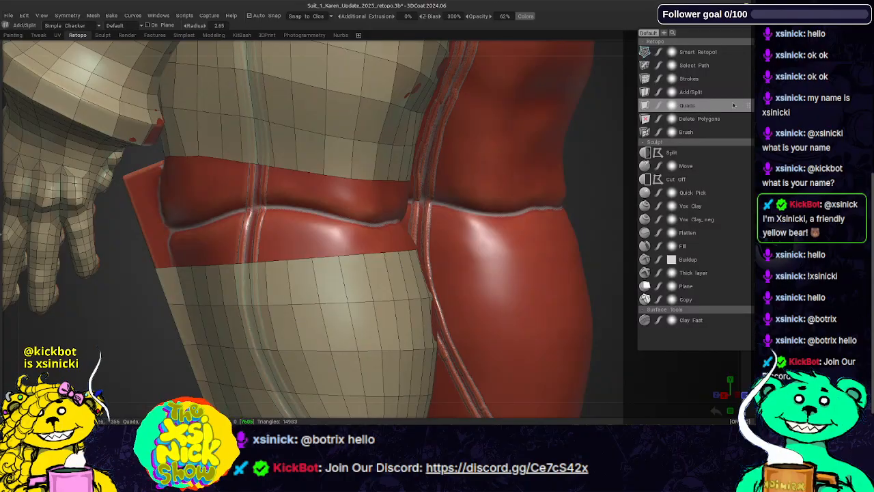
- Activate the Smart Retopo preset, then move its tool options to the opposite side of the viewport and widen them
click(700, 54)
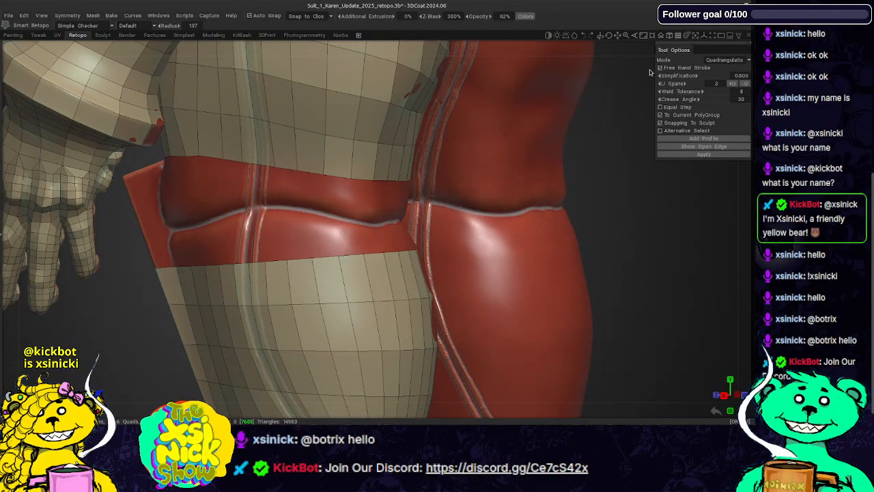
drag(716, 45, 123, 70)
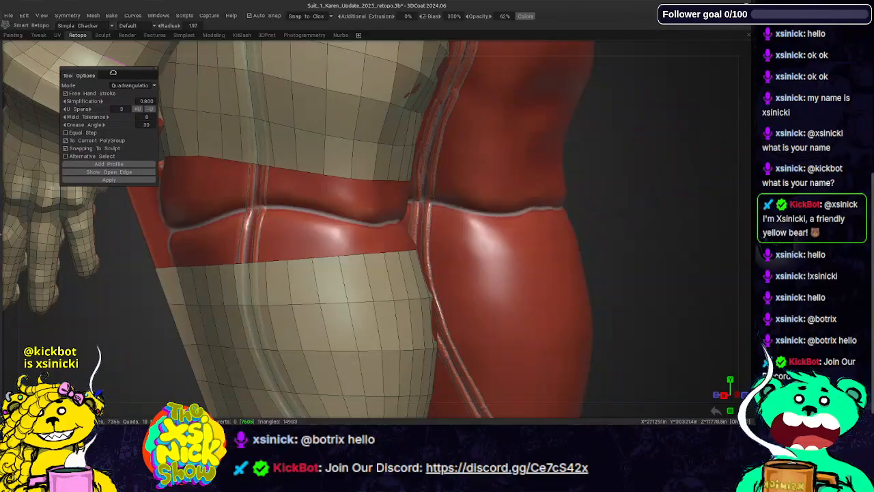
drag(154, 183, 163, 183)
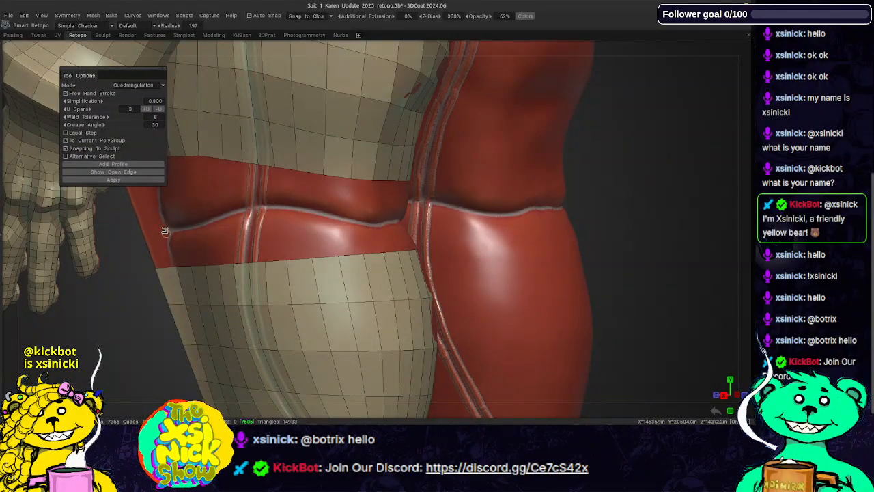
- Try to draw a Smart Retopo strip in Strip mode downward from the thigh mesh's lower edge into the knee gap
click(137, 84)
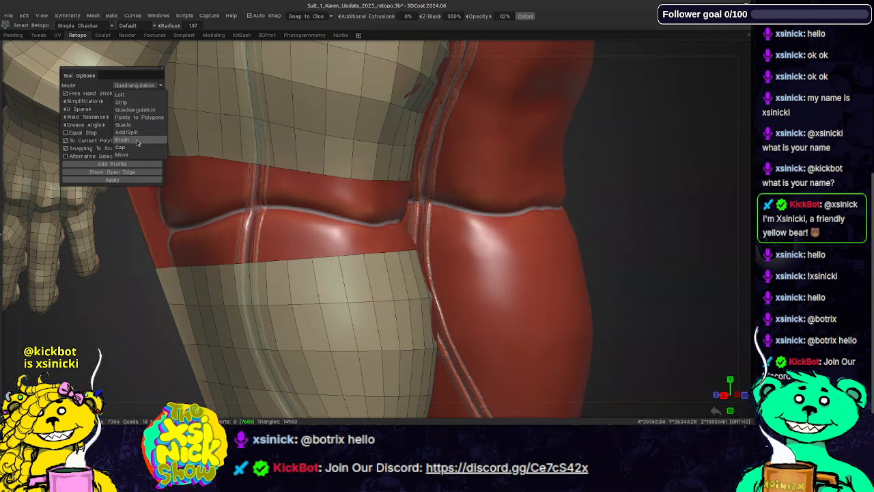
click(137, 102)
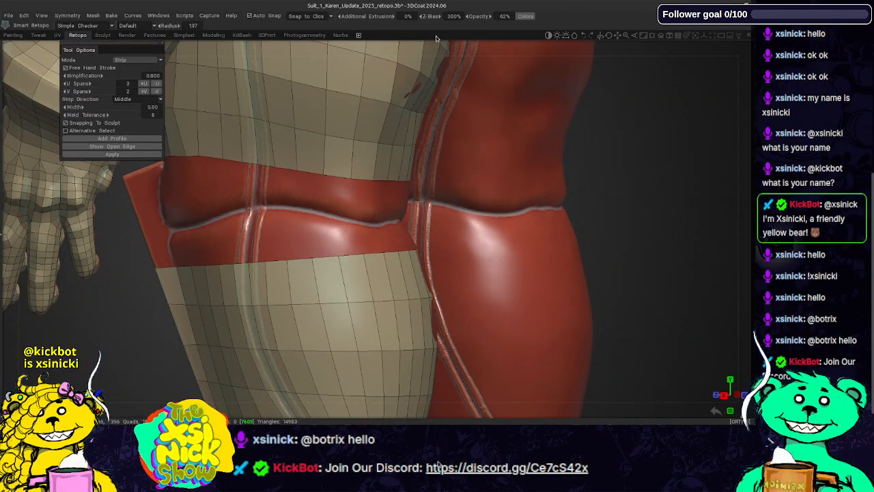
drag(485, 48, 465, 93)
drag(470, 41, 508, 95)
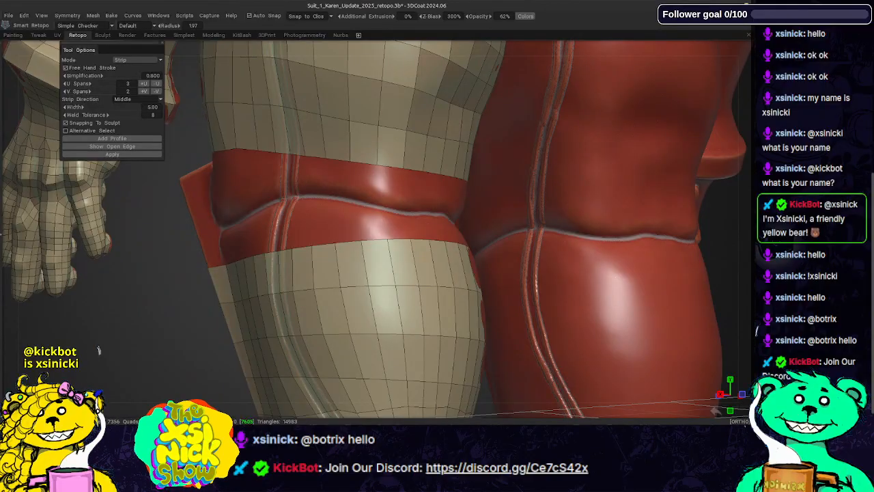
right_drag(740, 179, 681, 179)
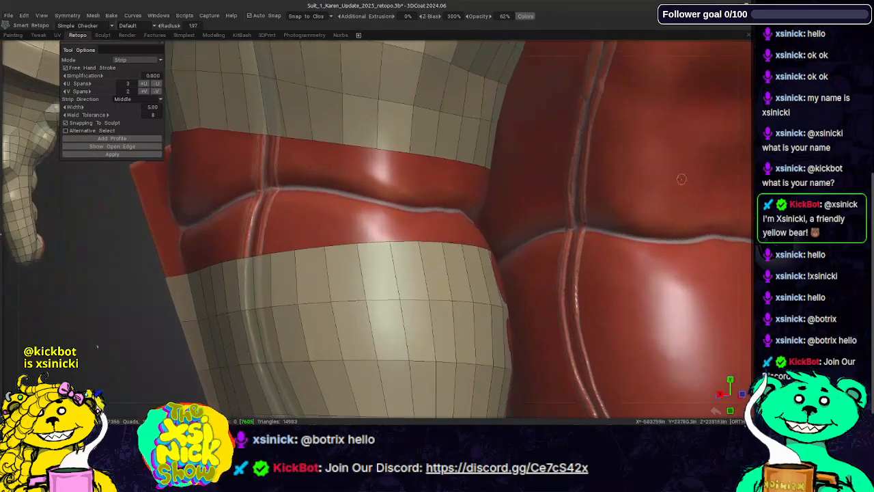
middle_drag(446, 48, 558, 79)
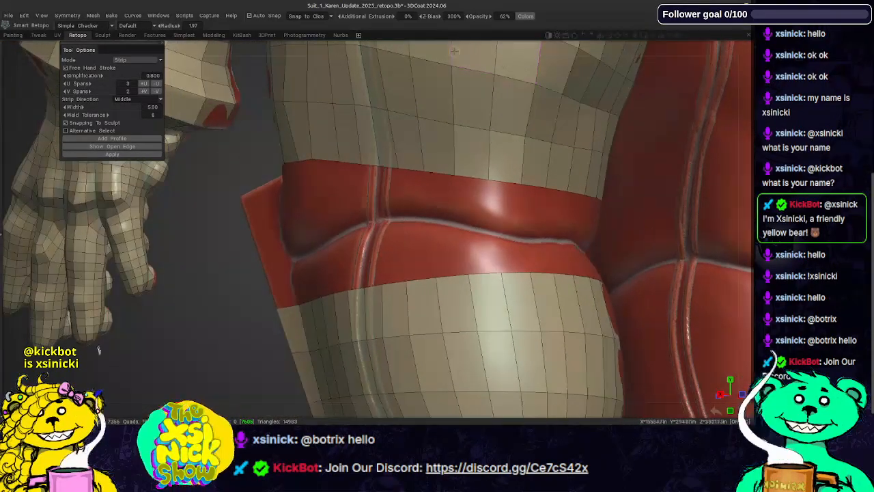
drag(454, 51, 450, 89)
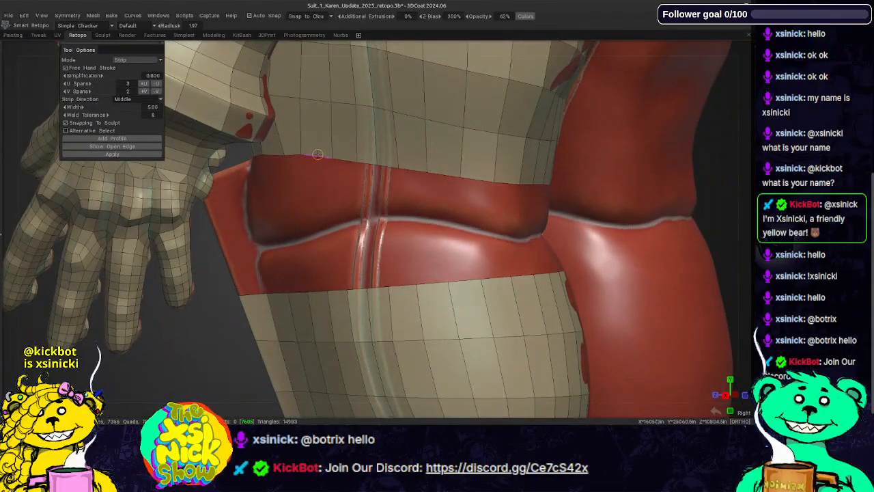
drag(321, 155, 318, 207)
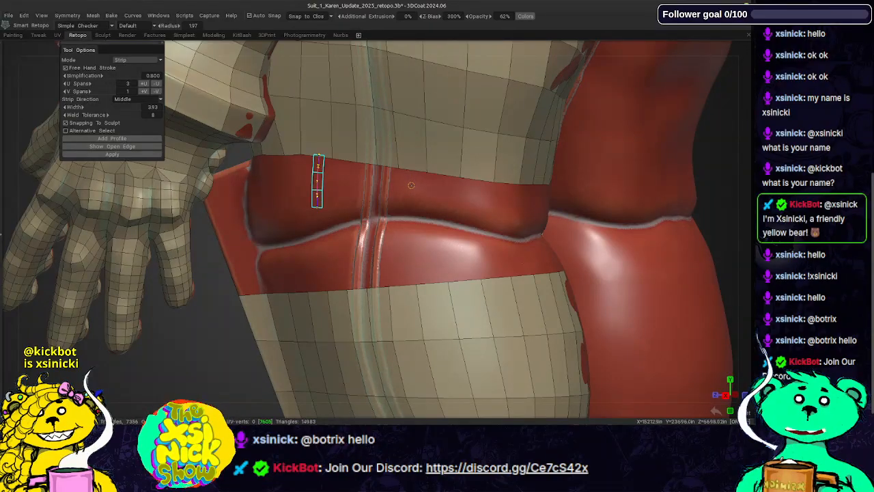
key(s)
key(s)
- Set Smart Retopo to Loft mode and draw a vertical profile across the knee gap from the thigh mesh to the calf mesh
click(144, 60)
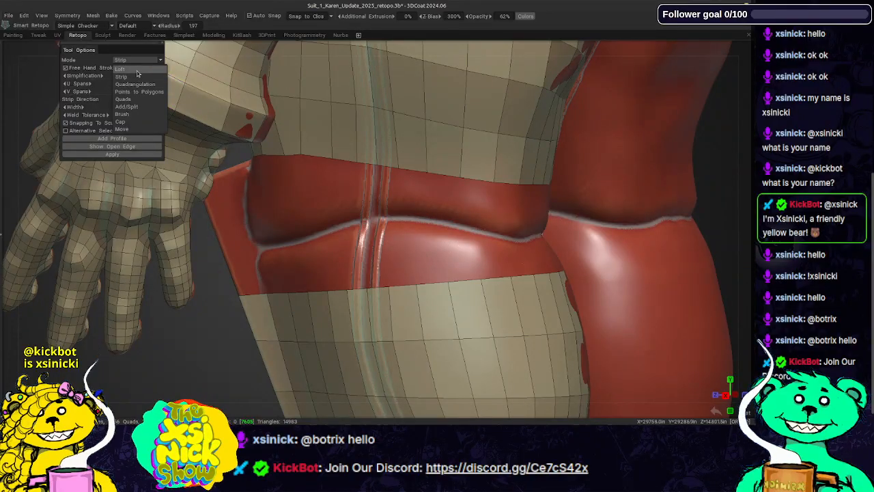
click(137, 70)
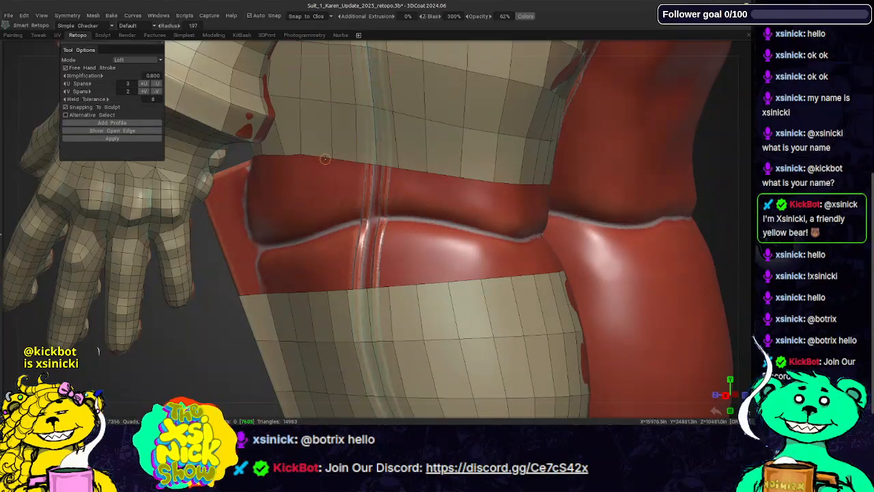
drag(316, 156, 316, 293)
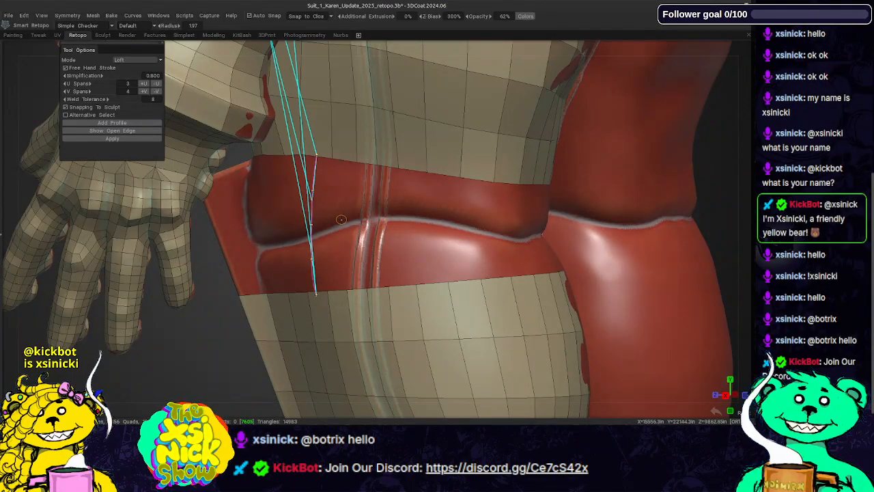
key(ctrl+z)
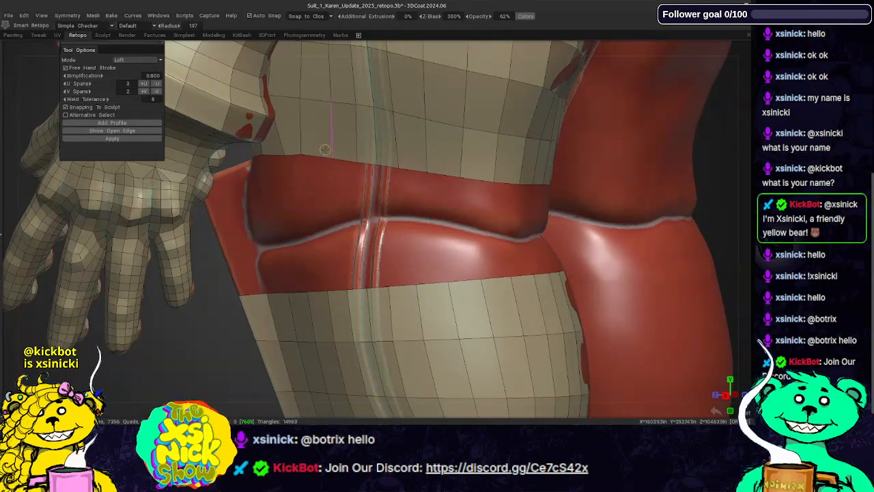
drag(332, 160, 327, 246)
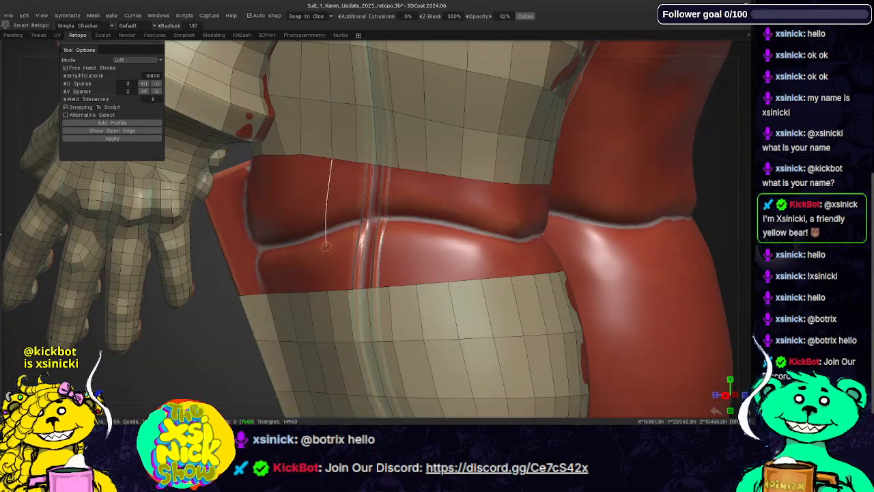
drag(327, 289, 327, 290)
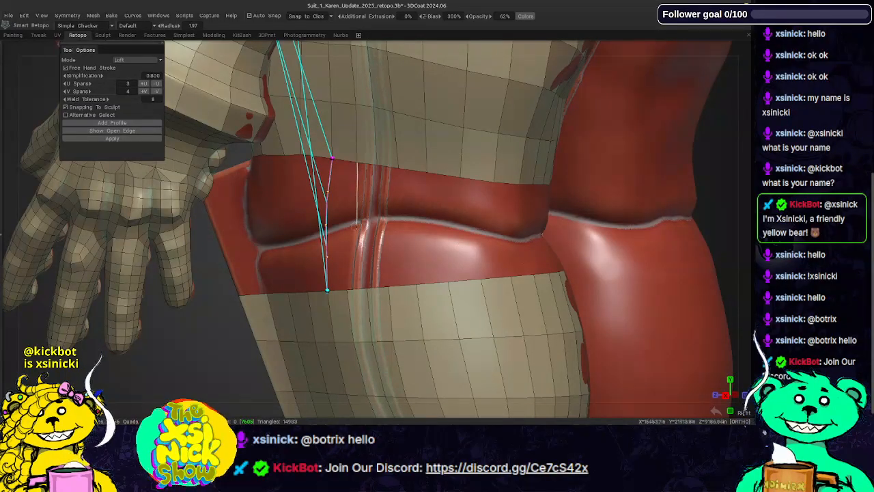
- Try adding a second vertical Loft profile beside the first, next to the side seam of the knee gap
drag(355, 226, 347, 292)
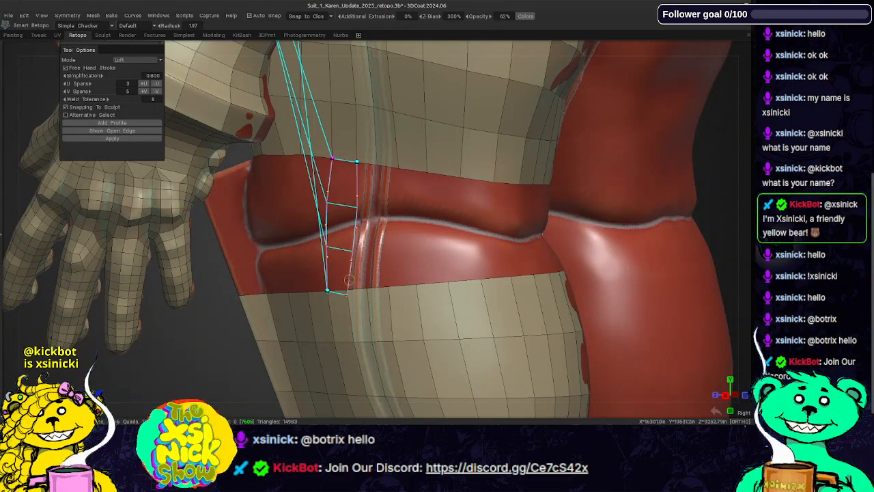
drag(418, 49, 446, 42)
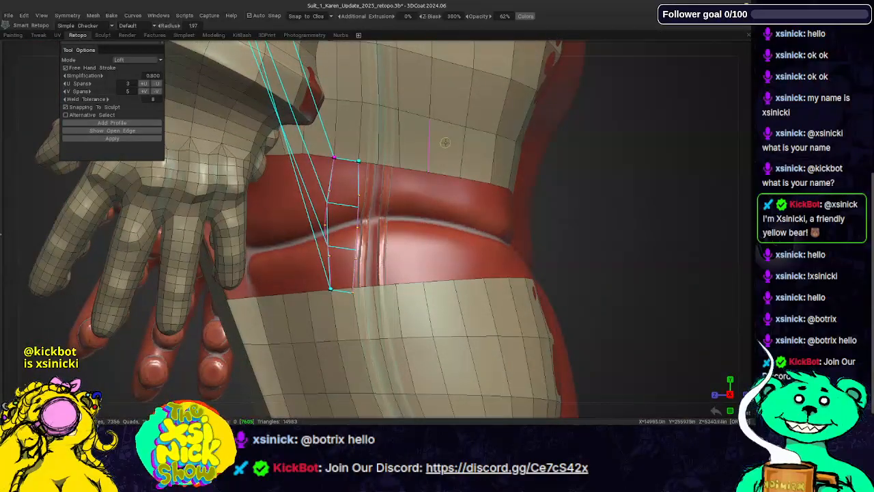
key(s)
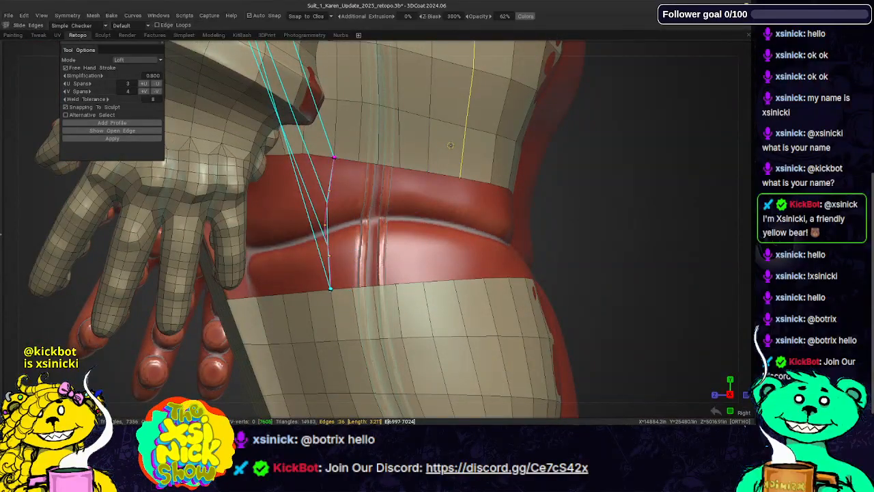
- Undo the vertical Loft profile and try profiles along the thigh mesh's lower edge and down toward the calf mesh's upper edge
key(ctrl+z)
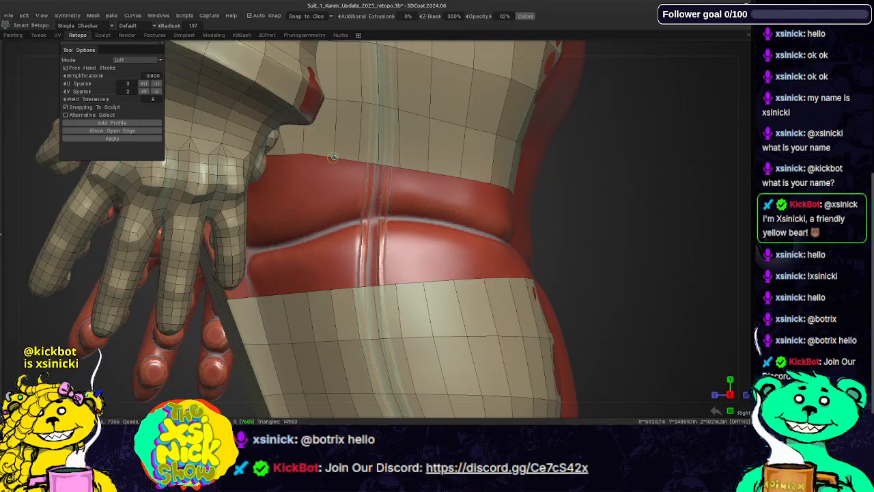
click(358, 162)
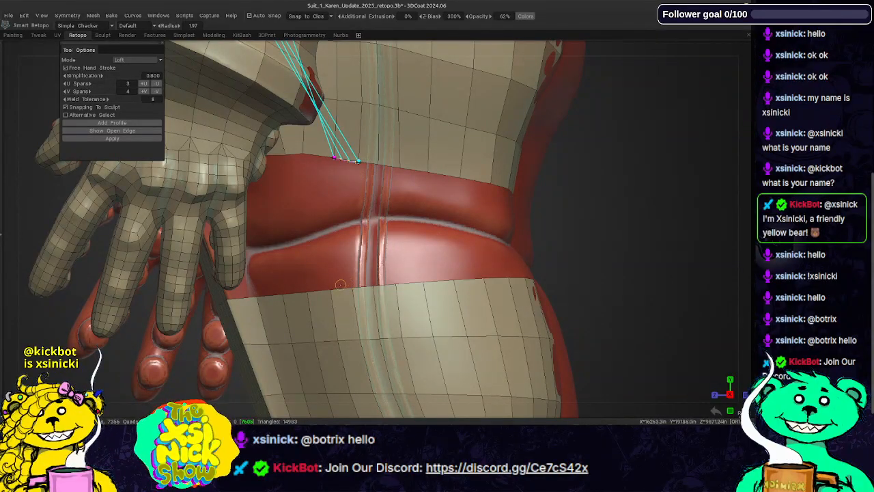
click(352, 287)
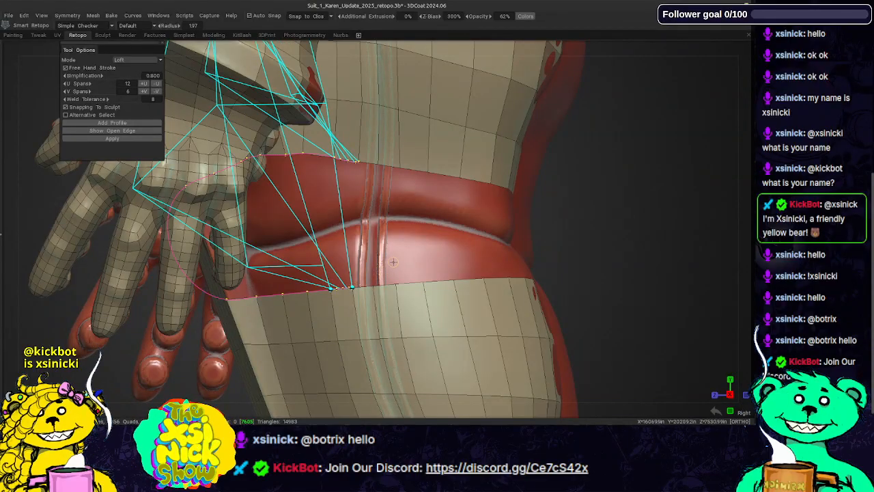
key(ctrl+z)
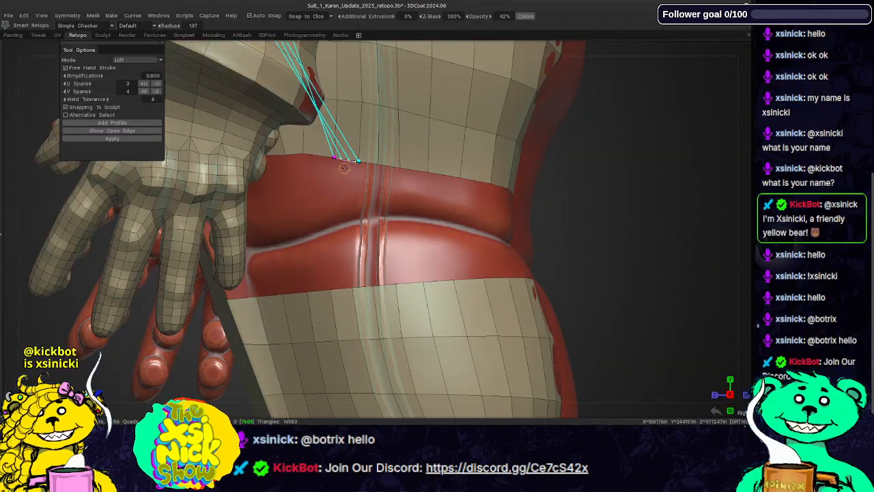
drag(345, 168, 343, 280)
key(ctrl)
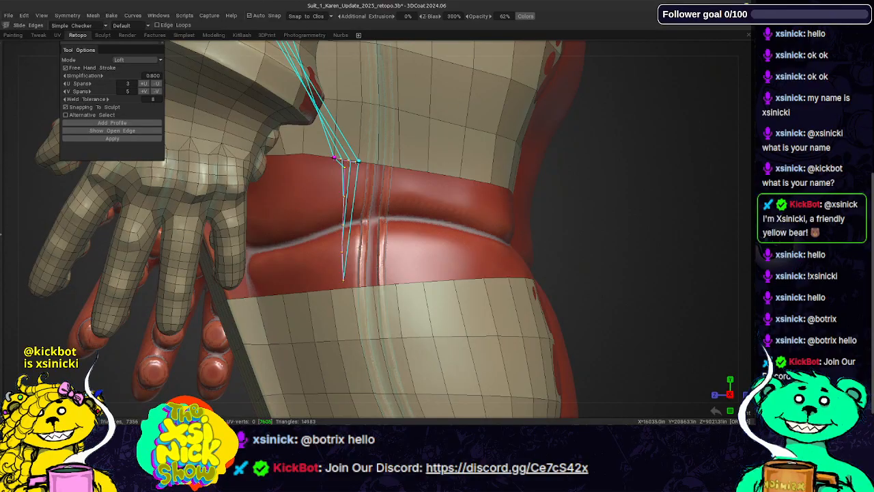
key(ctrl+z)
key(ctrl+z)
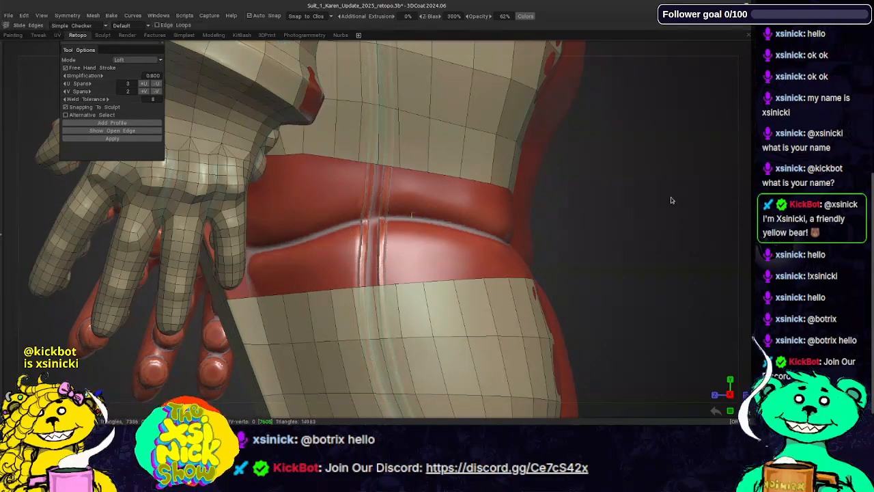
- Turn off Auto Snap and hide the sculpt so only the retopo mesh shows, viewed from the front of the leg
mouse_move(742, 215)
right_down()
mouse_move(634, 101)
mouse_move(641, 126)
right_up()
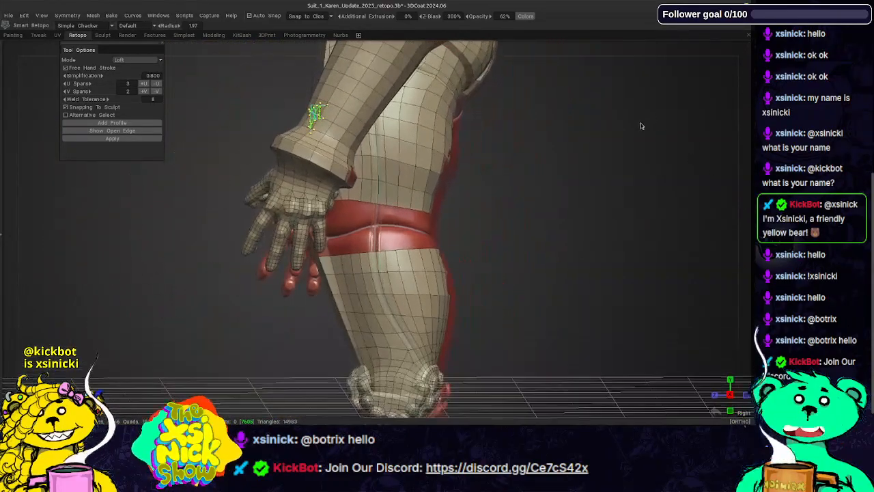
mouse_move(313, 50)
alt+mouse_down()
mouse_move(348, 56)
mouse_move(423, 105)
alt+mouse_up()
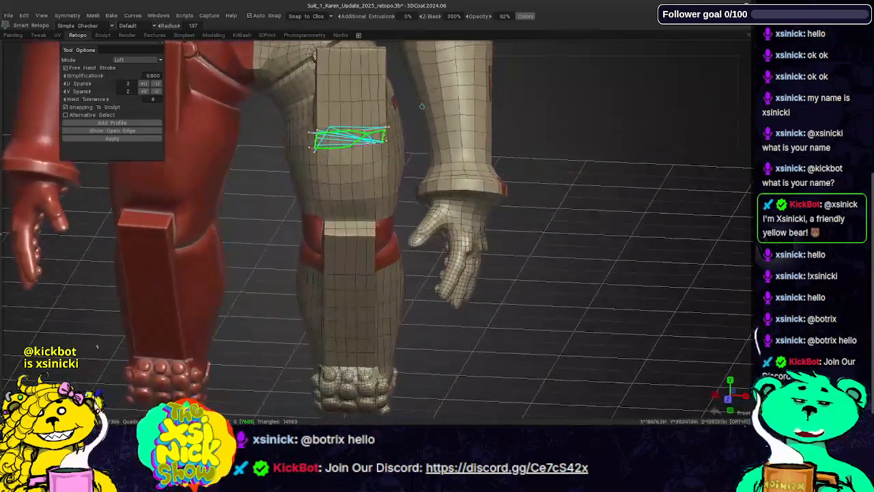
key(s)
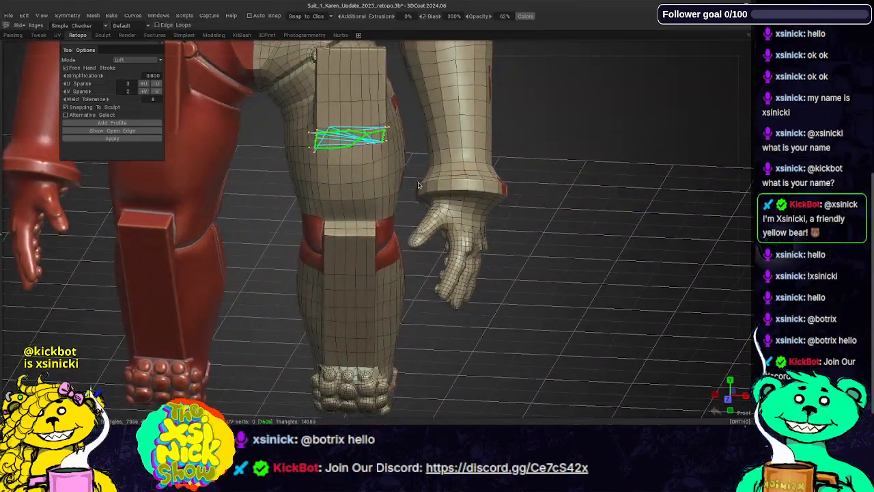
key(v)
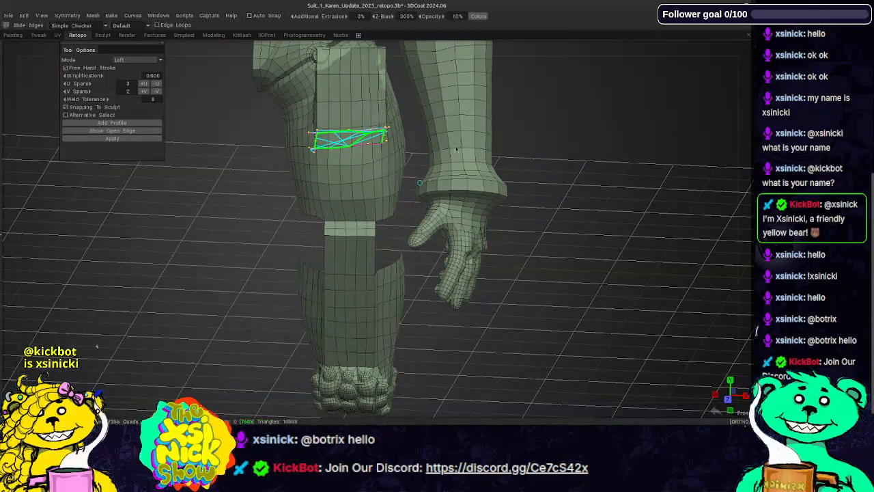
alt+drag(551, 51, 527, 139)
key(s)
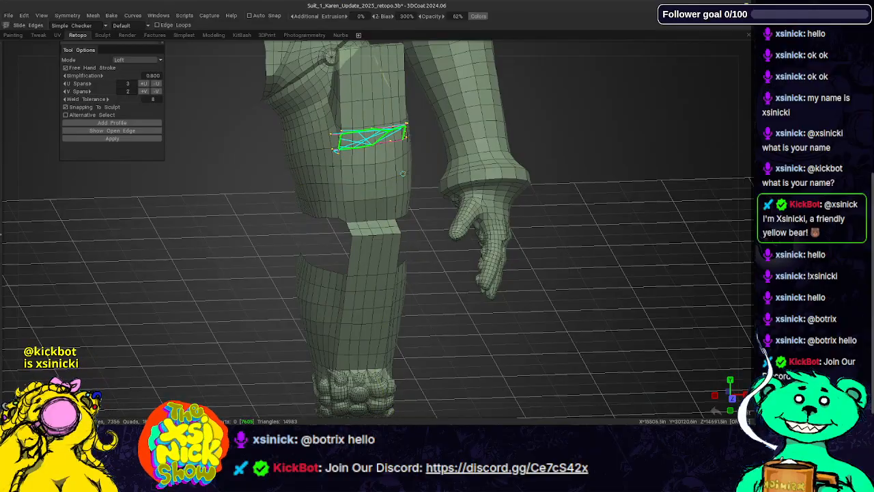
- Reload the recent file Suit_1_Karen_Update_2025_retopo.3b
click(8, 15)
mouse_move(41, 43)
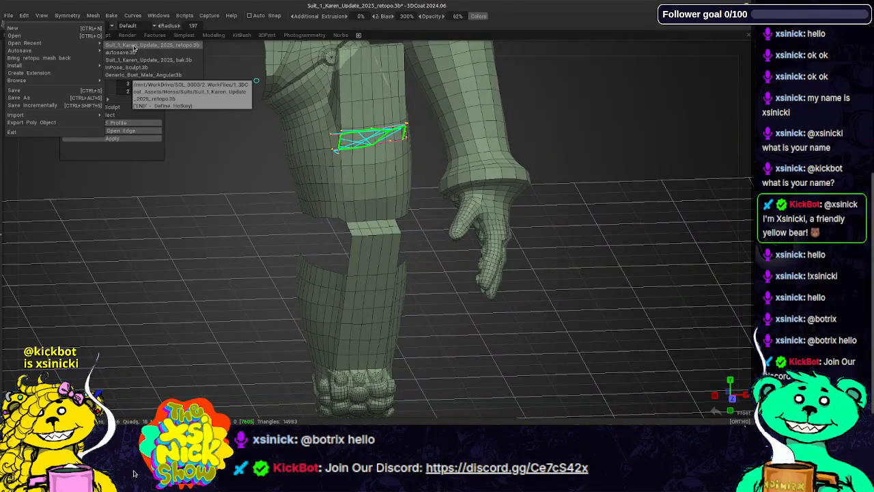
click(134, 48)
click(368, 245)
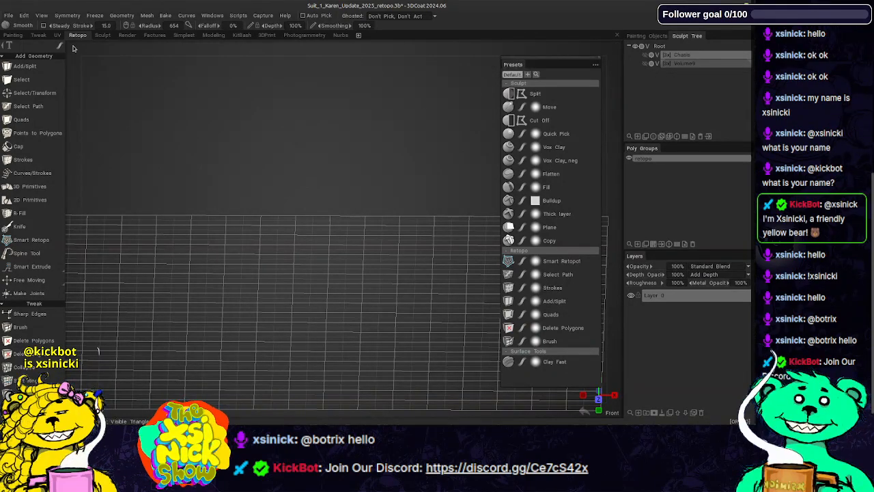
- Check the contents of the two sculpt volumes by showing and hiding each one in turn
right_drag(153, 54, 174, 83)
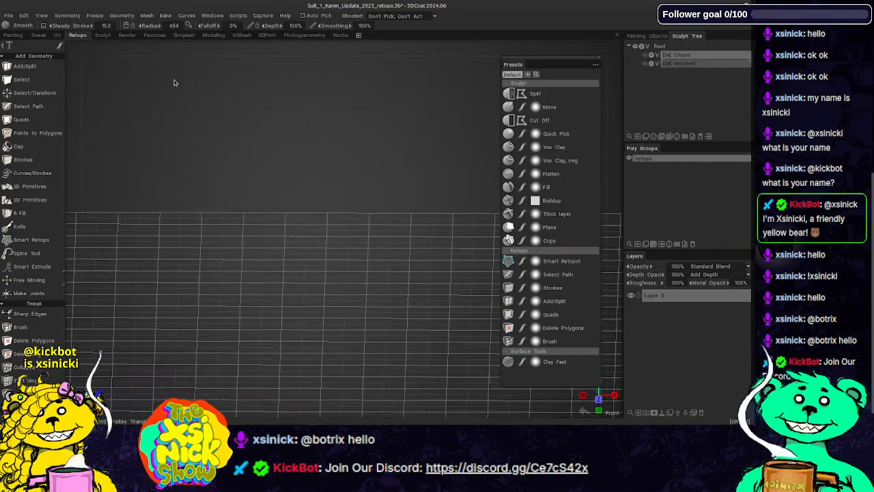
middle_drag(305, 121, 322, 139)
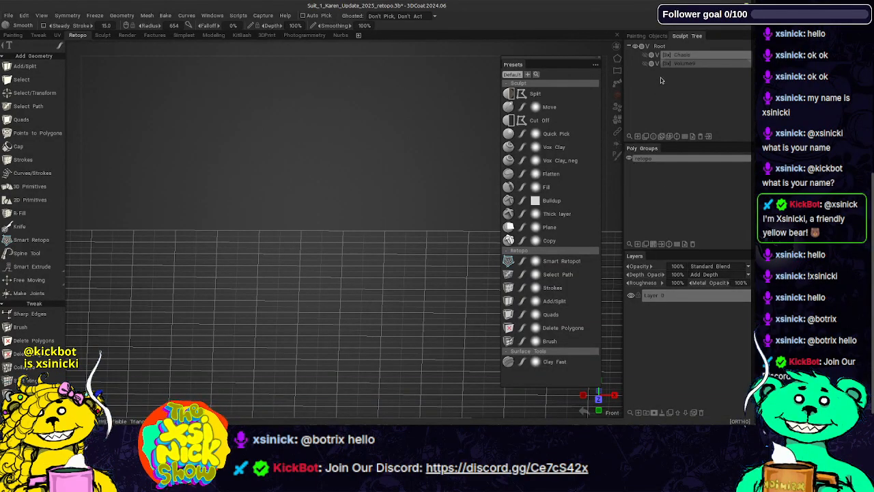
click(645, 64)
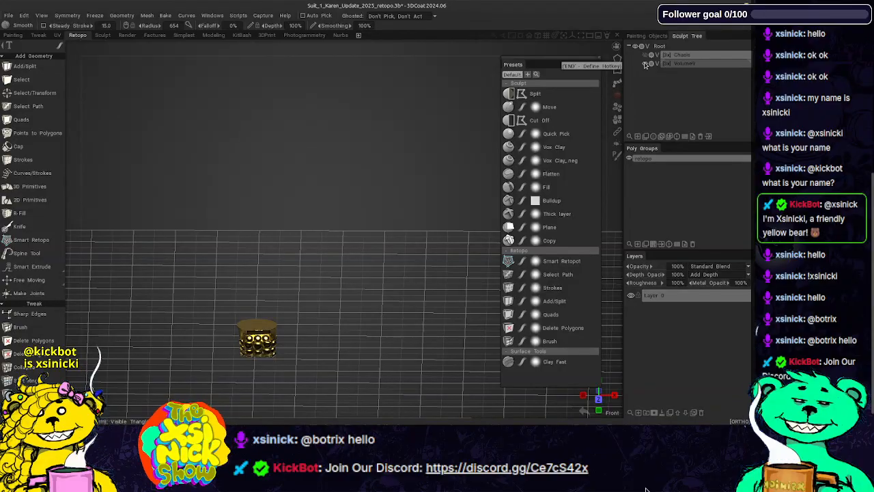
click(645, 63)
click(644, 56)
click(645, 55)
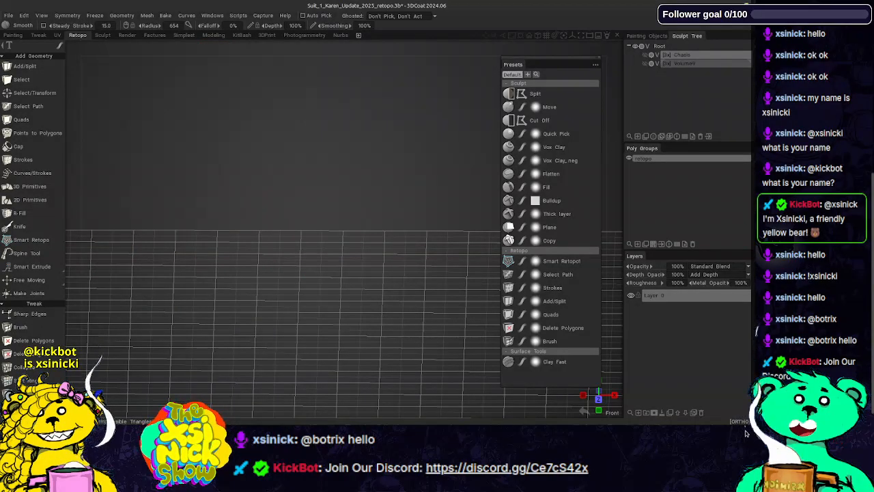
- Close 3DCoat and start it again with Suit_1_Karen_Update_2025_retopo.3b open
click(747, 6)
click(344, 243)
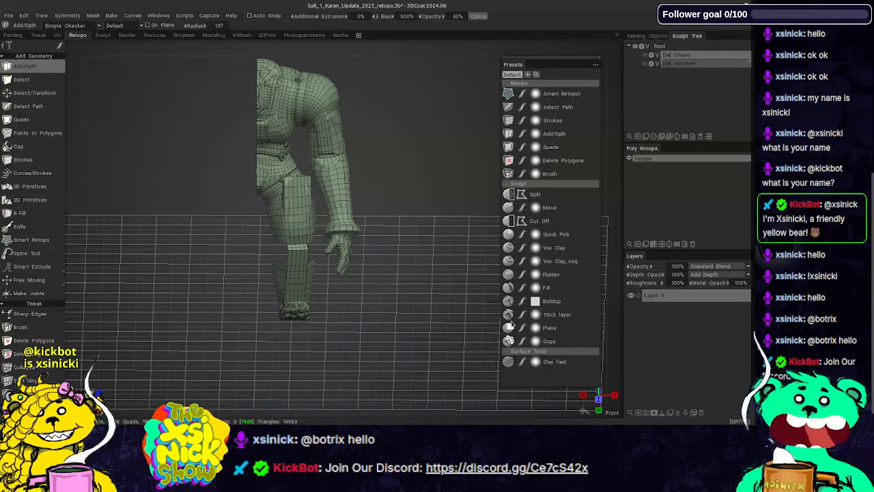
- Show the Chasis sculpt volume and delete the other, hidden volume from the sculpt tree
right_drag(614, 161, 639, 212)
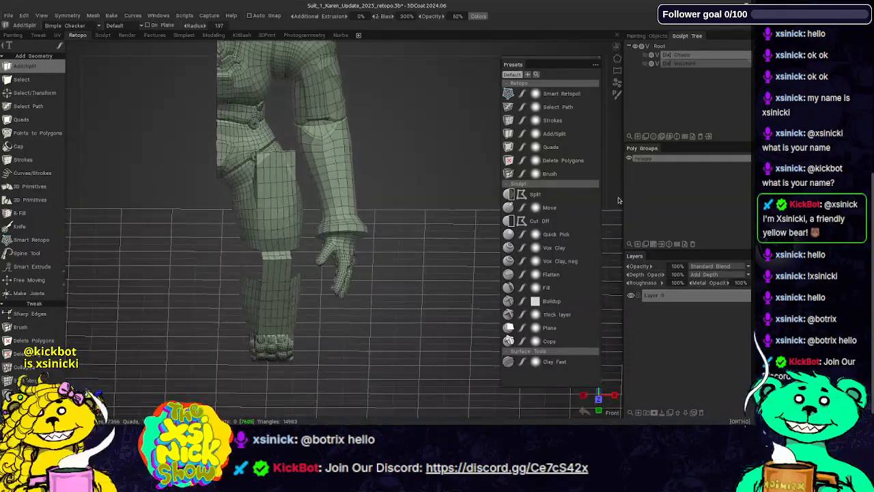
mouse_move(618, 197)
mouse_down()
mouse_move(525, 186)
mouse_move(512, 164)
mouse_up()
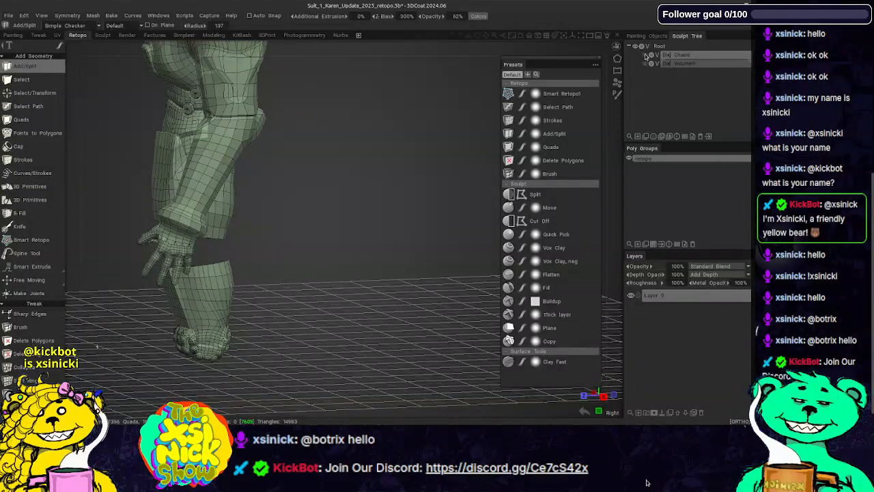
click(645, 55)
click(707, 63)
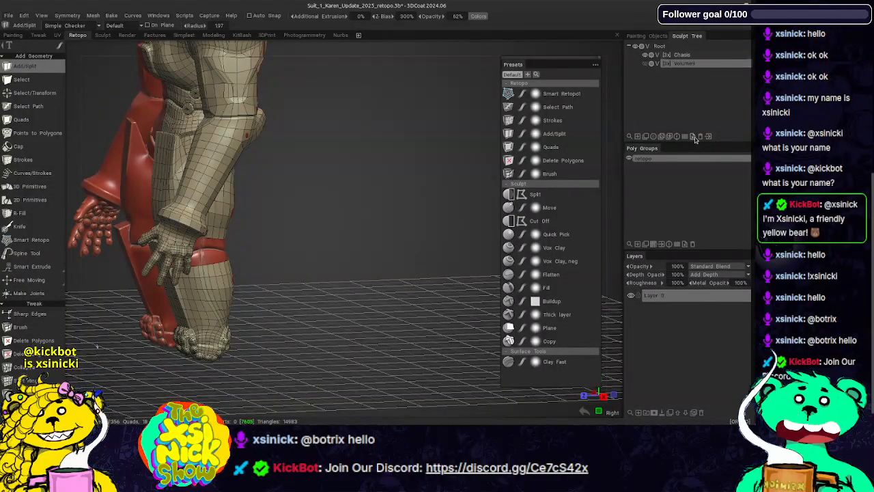
click(700, 137)
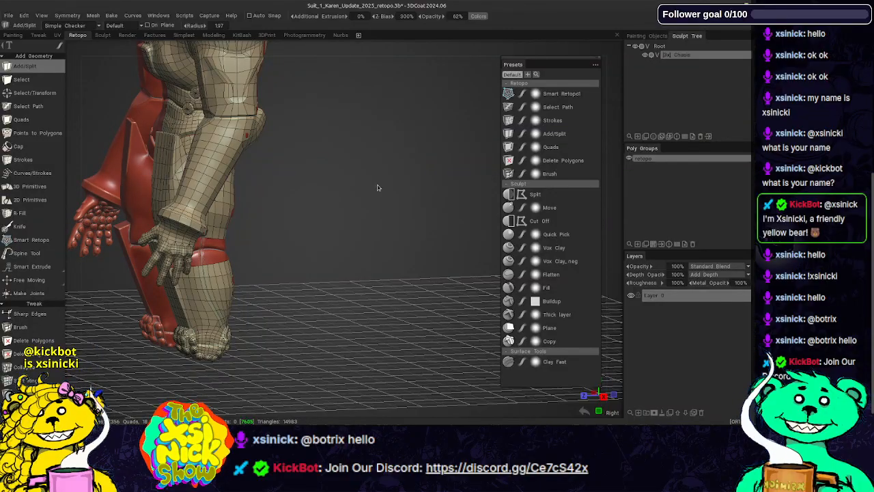
right_drag(357, 52, 371, 103)
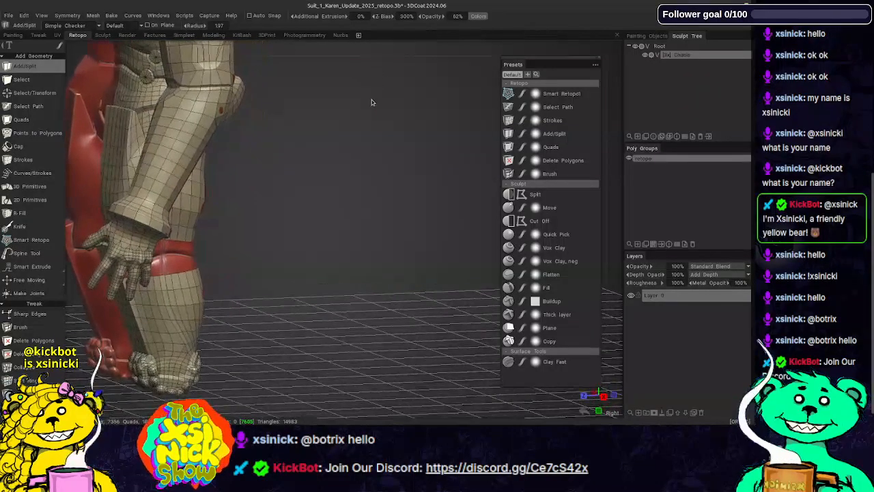
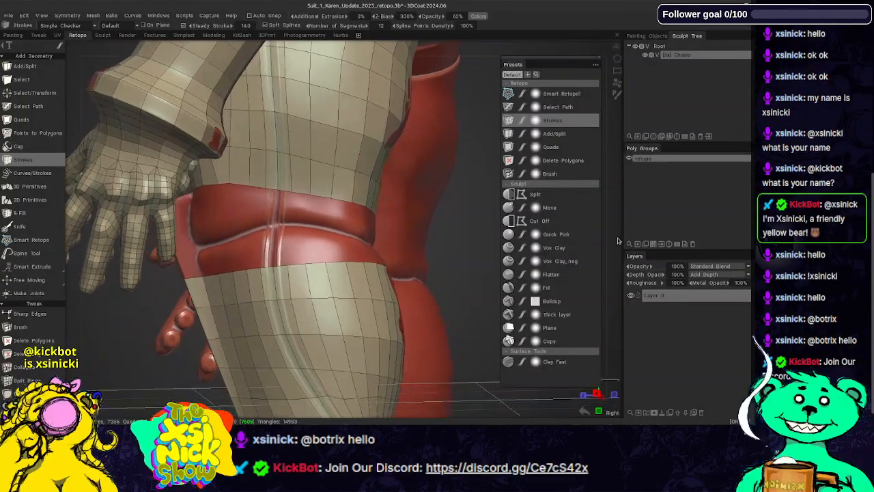
- Frame the outer side of the knee gap in perspective view and hide the interface panels
alt+drag(326, 247, 342, 257)
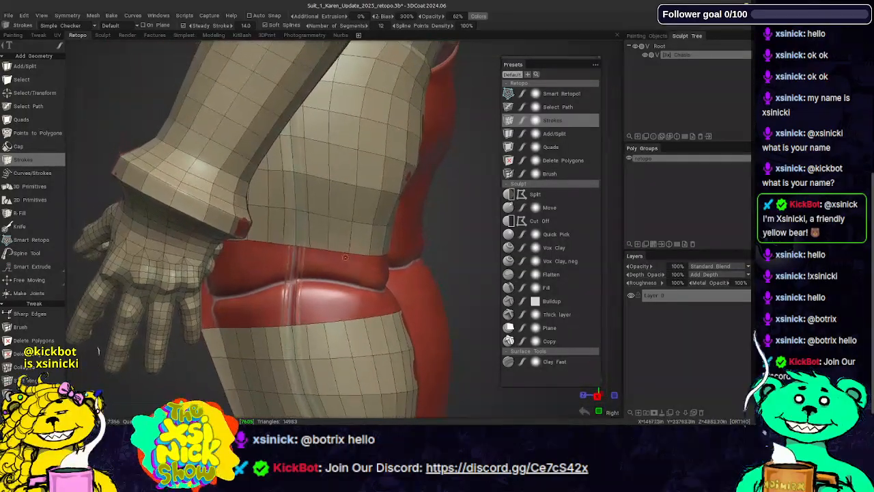
key(KP_5)
alt+middle_drag(373, 255, 406, 195)
alt+drag(406, 195, 323, 200)
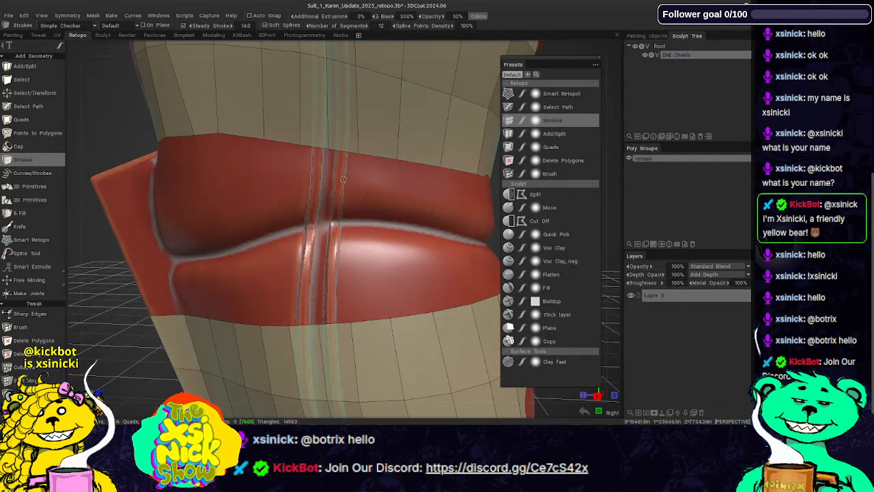
key(Tab)
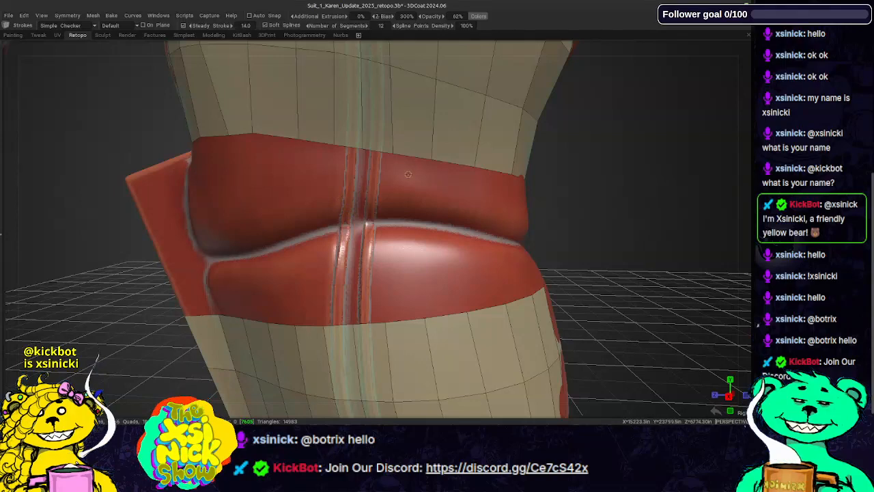
mouse_move(502, 45)
alt+mouse_down()
mouse_move(520, 49)
mouse_move(507, 49)
alt+mouse_up()
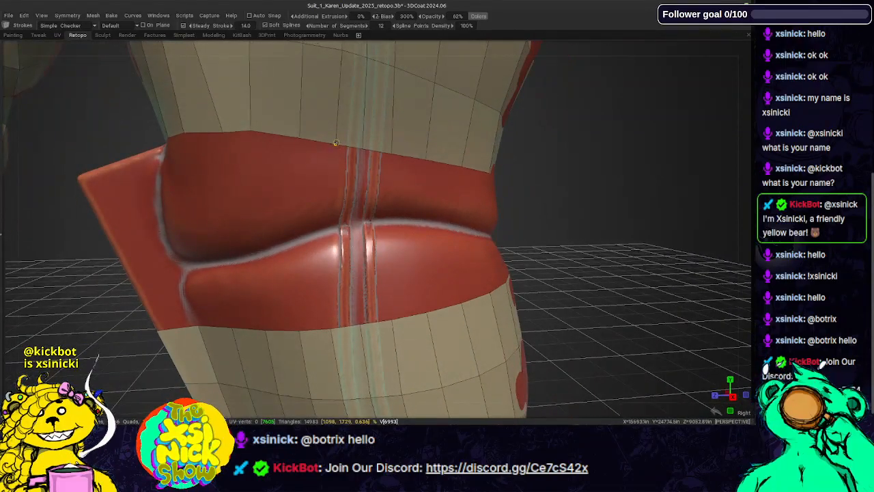
- With Strokes, draw three vertical strokes across the knee gap from thigh to calf mesh: one on each side of the side seam and one along its center
drag(335, 144, 337, 159)
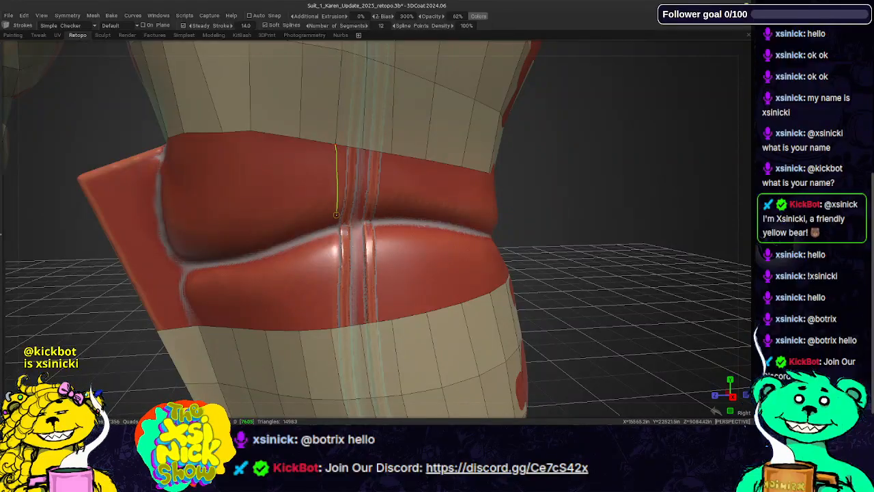
drag(328, 312, 330, 333)
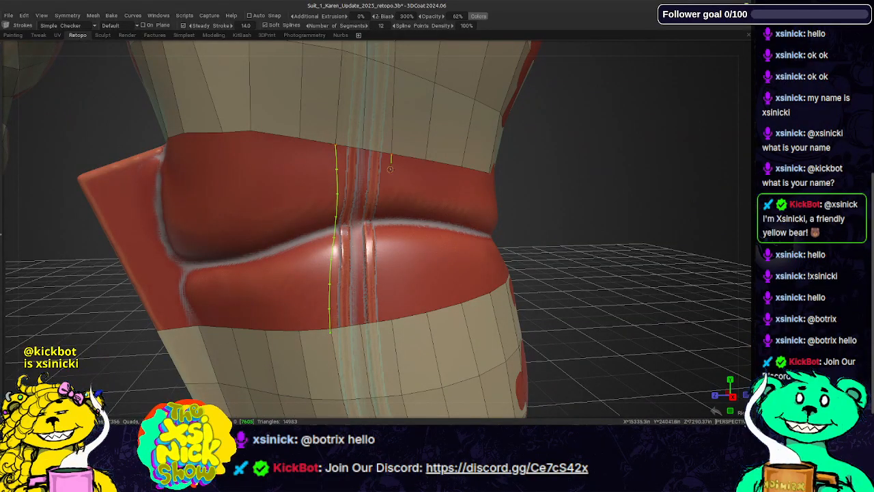
drag(391, 153, 387, 259)
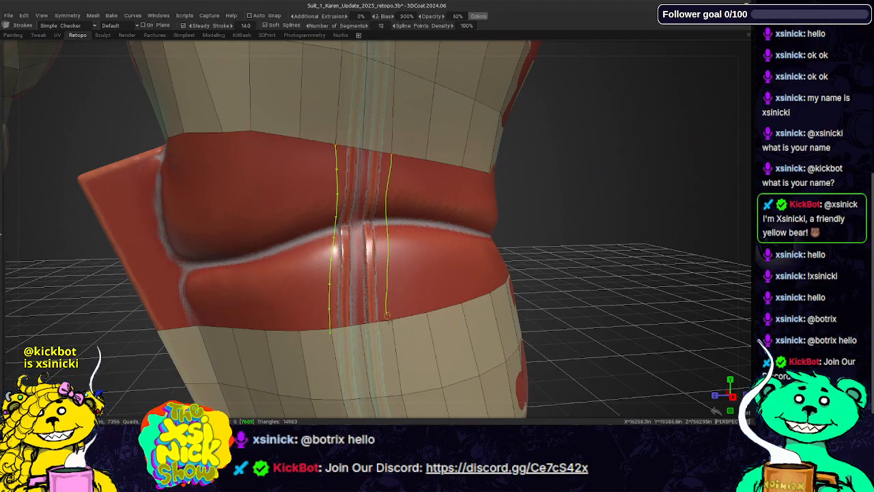
drag(387, 315, 391, 319)
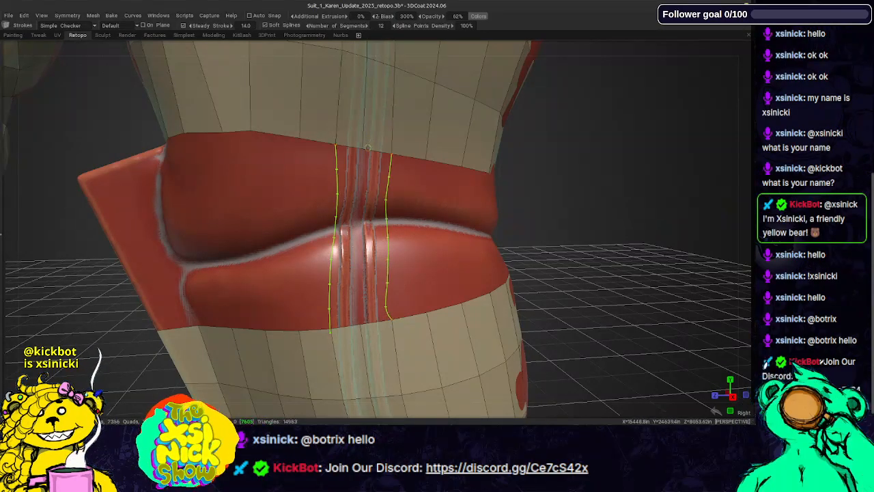
drag(363, 149, 358, 256)
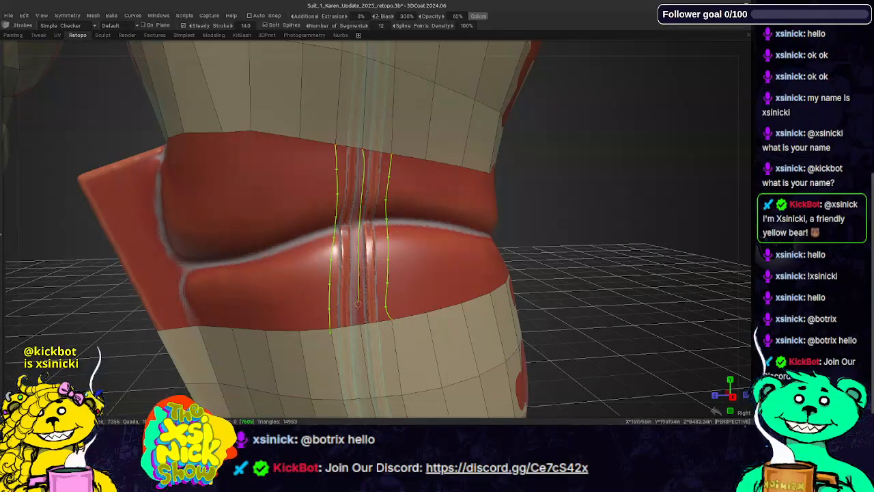
drag(358, 305, 360, 325)
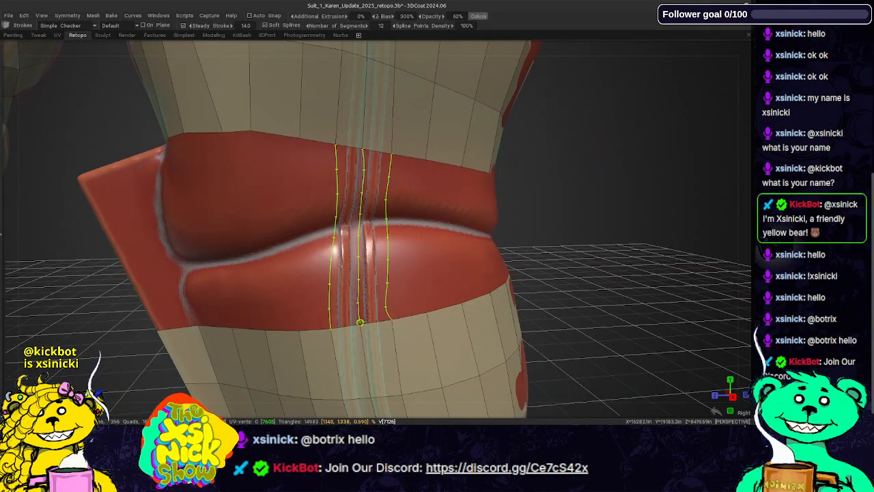
- Cross the three vertical strokes with four horizontal strokes, one along the knee crease, one above and two below, and build the quads
drag(299, 240, 422, 220)
drag(306, 179, 411, 180)
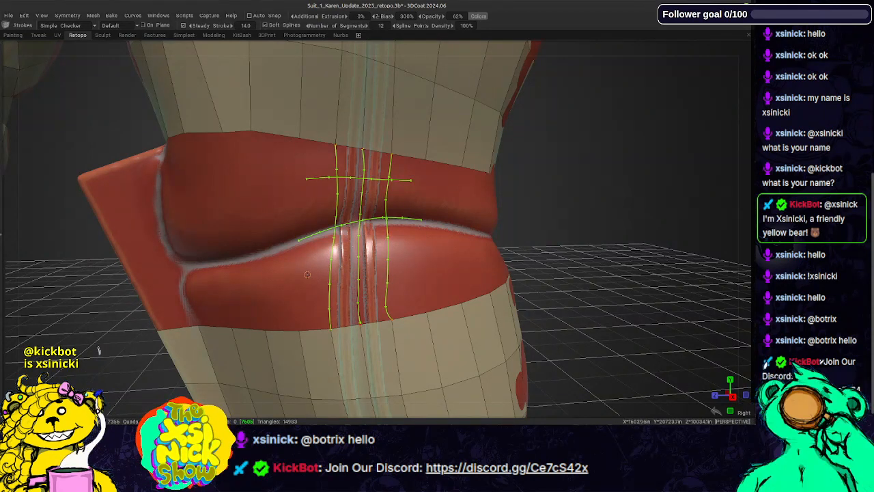
drag(297, 276, 410, 258)
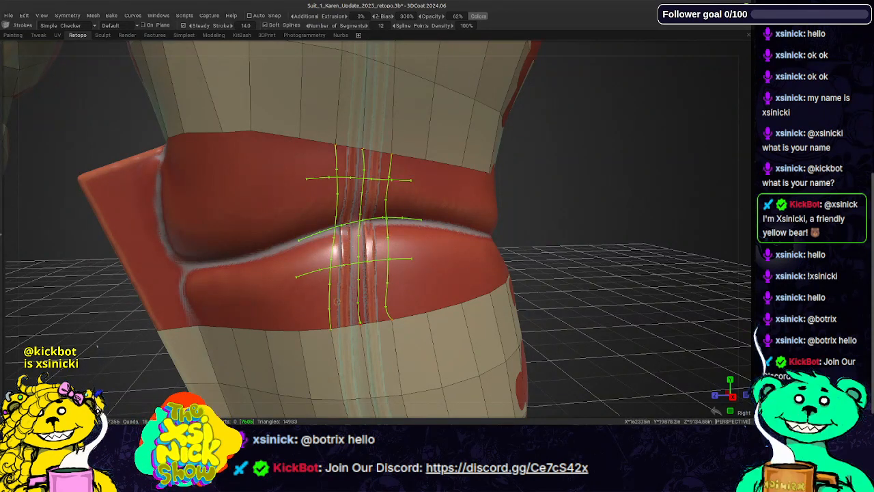
drag(304, 299, 414, 292)
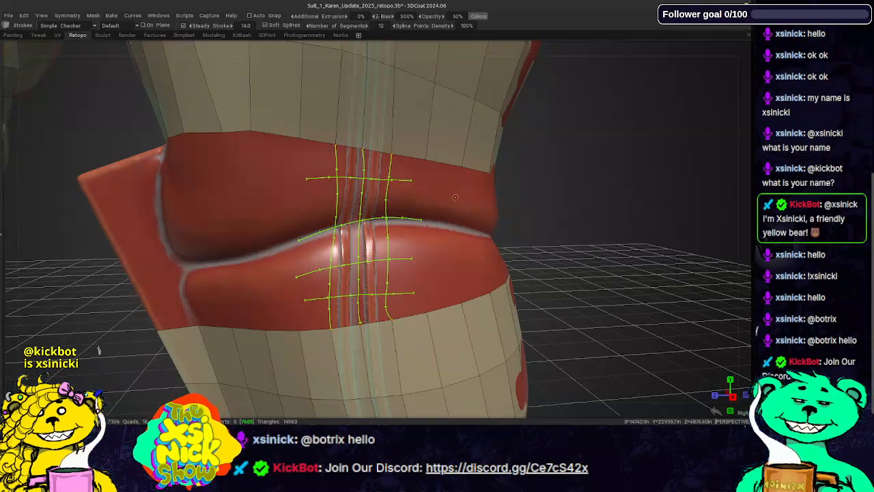
key(Return)
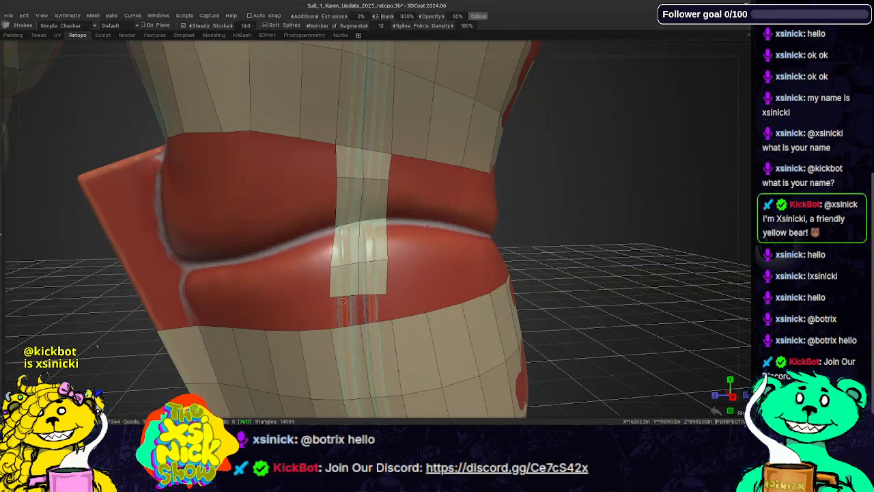
- Try to fill the open row between the new seam strip and the calf mesh with three short vertical strokes
drag(331, 297, 331, 326)
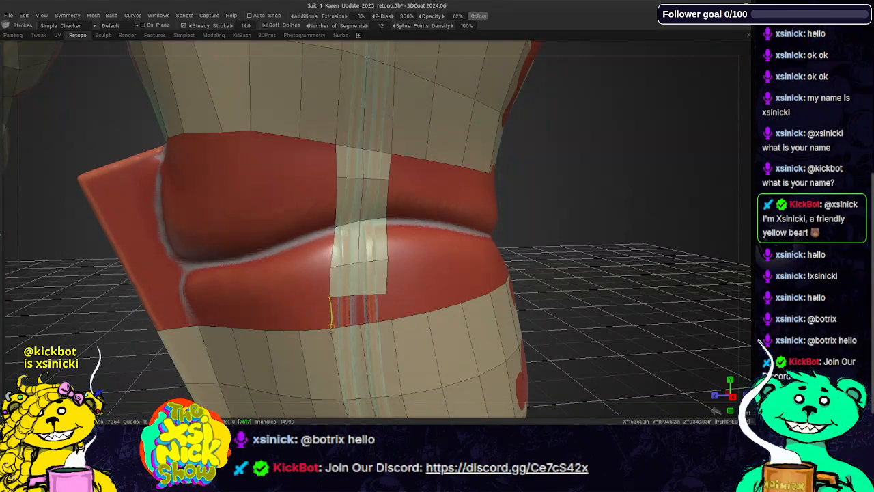
drag(357, 297, 360, 326)
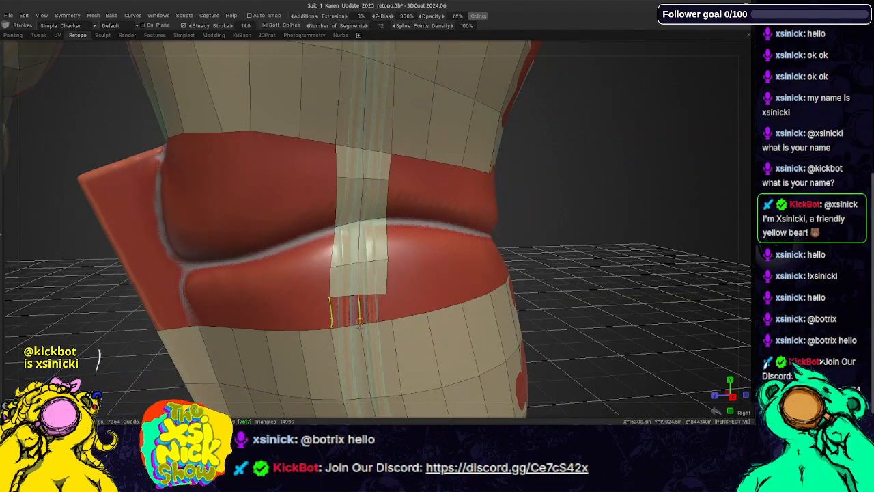
drag(387, 293, 391, 321)
key(Return)
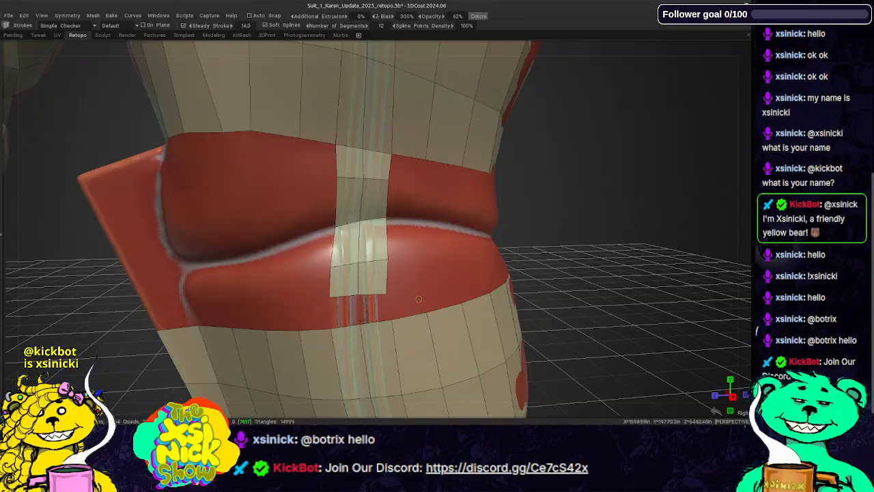
- Fill the two open quads joining the seam strip to the calf mesh using short vertical strokes along their edges
drag(331, 297, 330, 327)
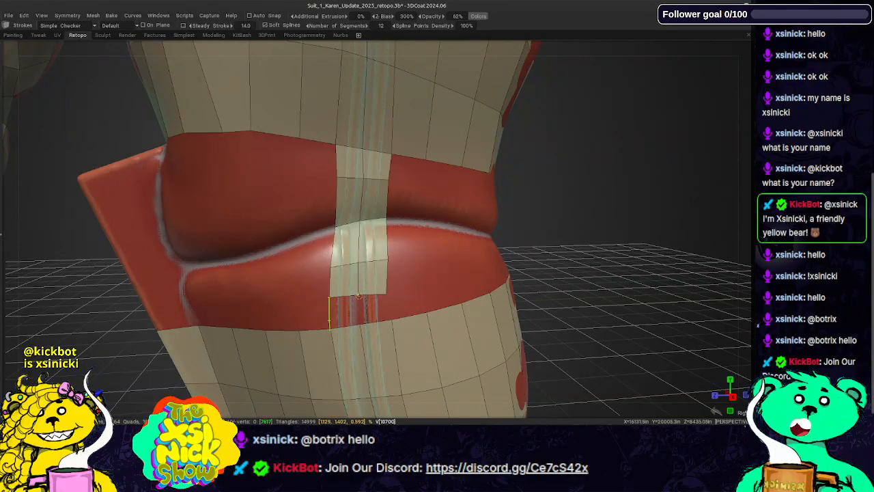
drag(359, 295, 362, 324)
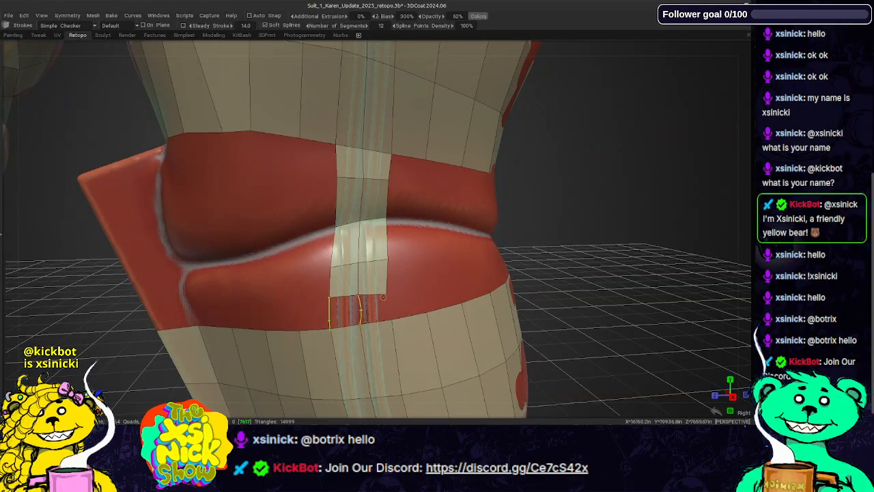
drag(386, 295, 390, 319)
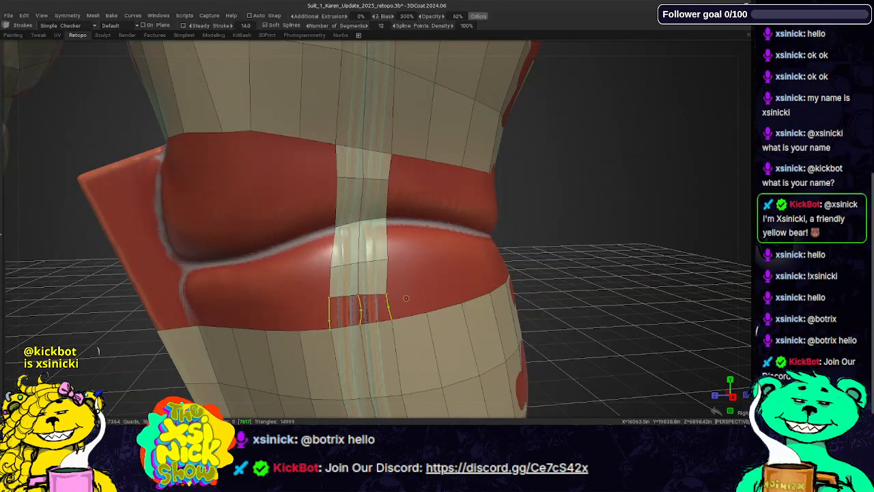
key(Return)
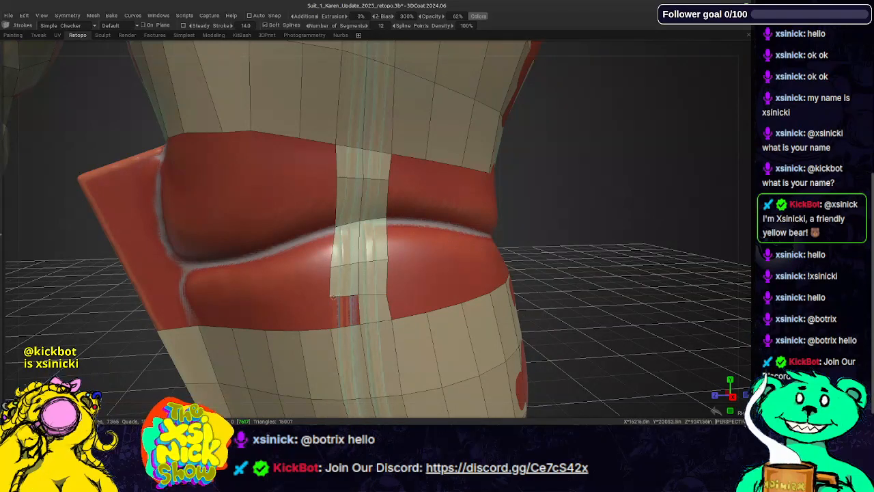
drag(331, 298, 331, 327)
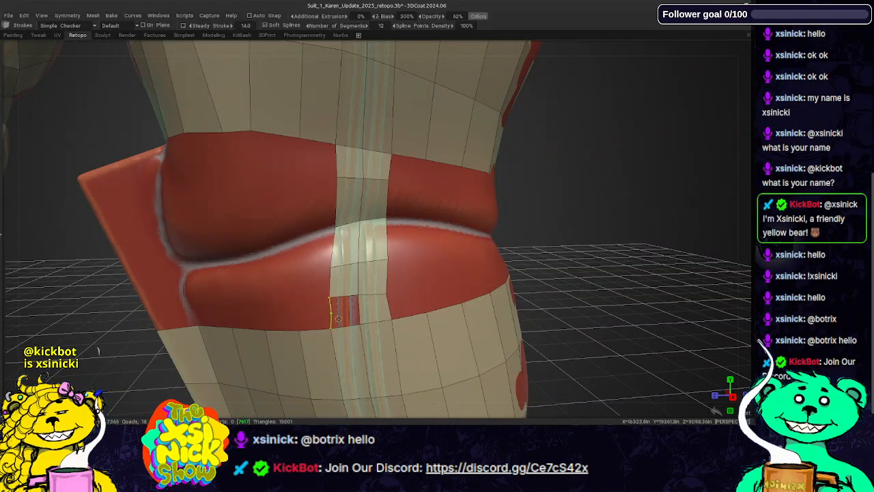
key(Return)
- Between the seam strip and the flat block, draw one stroke along the knee crease and three vertical strokes from thigh to calf mesh
alt+drag(493, 58, 571, 37)
alt+drag(404, 173, 415, 150)
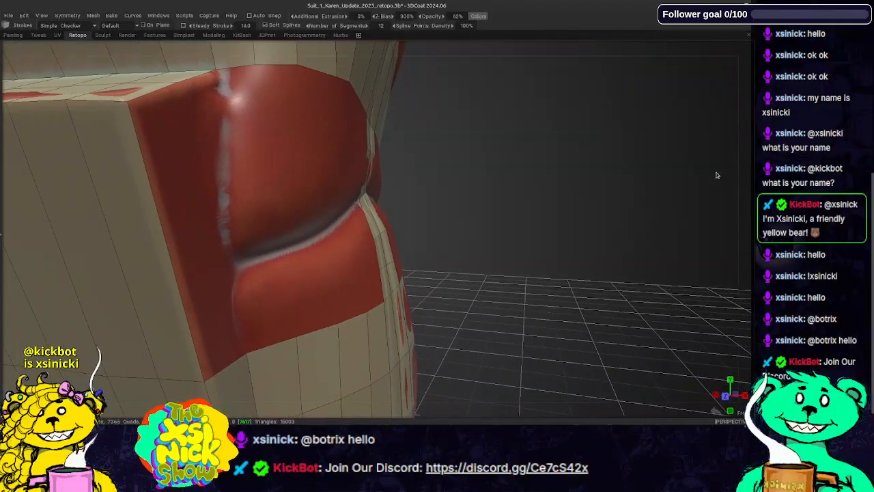
alt+drag(748, 186, 617, 156)
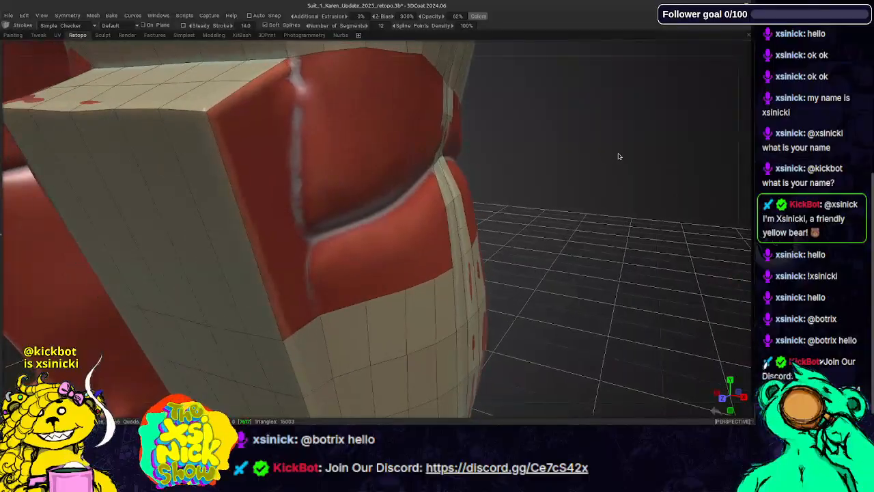
alt+drag(733, 169, 663, 168)
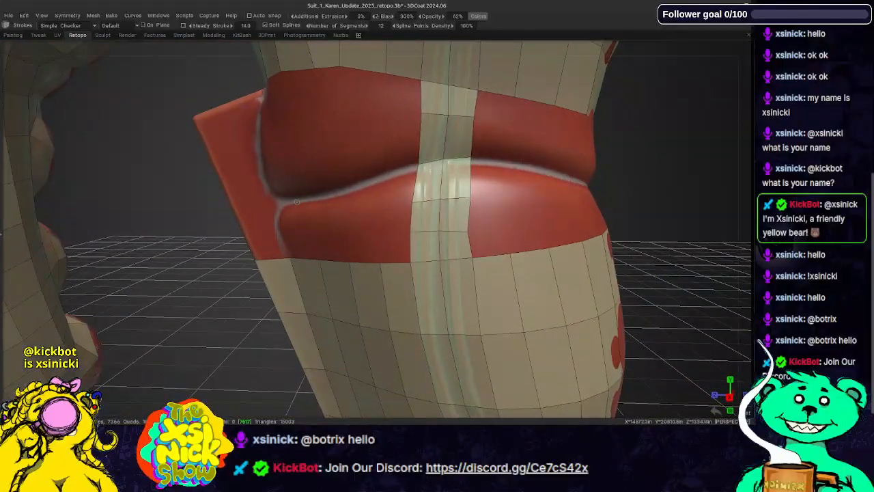
drag(276, 203, 418, 164)
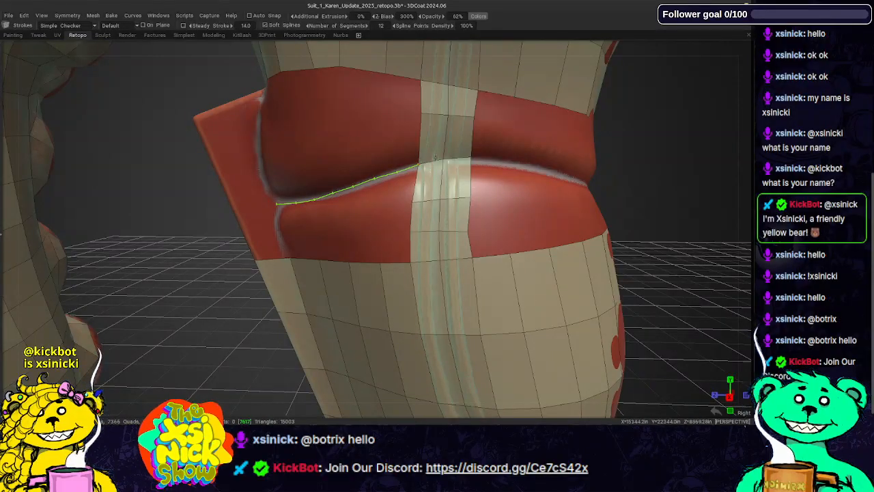
drag(387, 74, 381, 262)
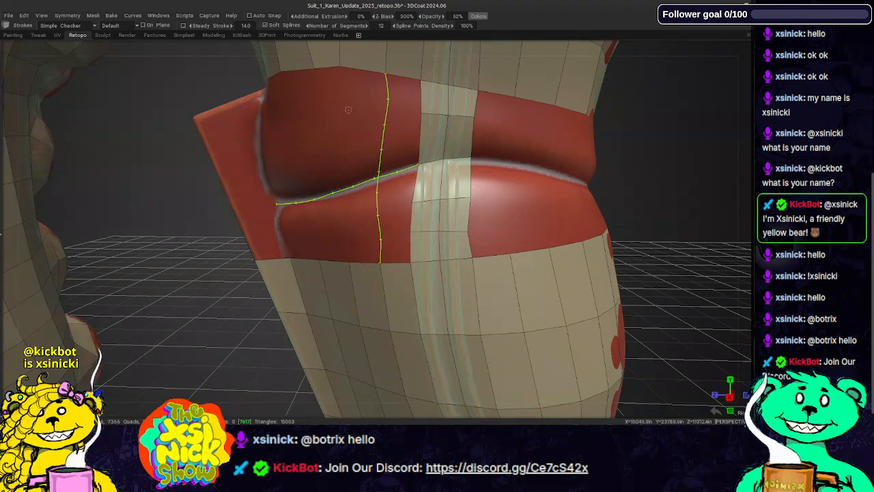
drag(340, 65, 347, 262)
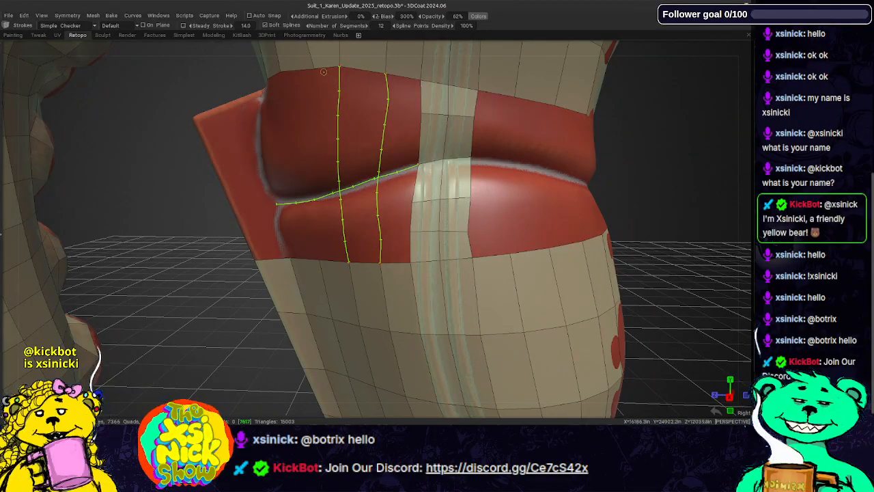
drag(315, 68, 316, 211)
drag(319, 249, 318, 262)
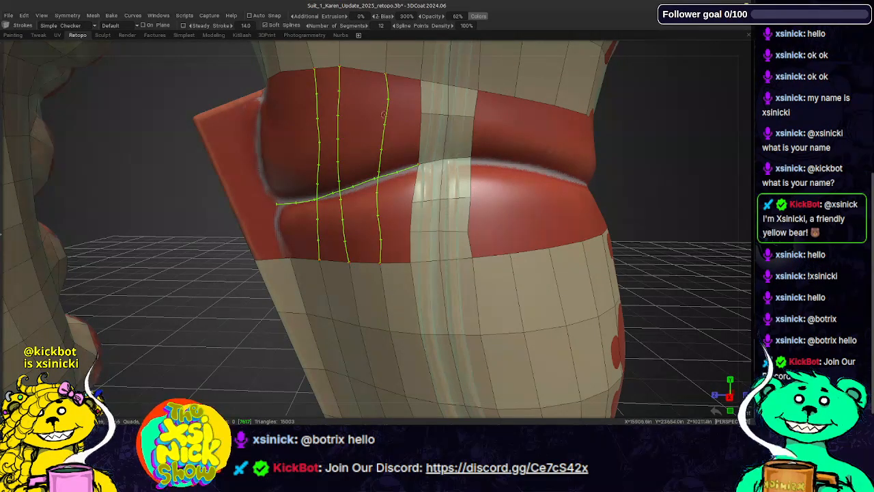
- Cross these vertical strokes with one horizontal stroke above the crease and two below it, and build the quads
drag(262, 127, 424, 108)
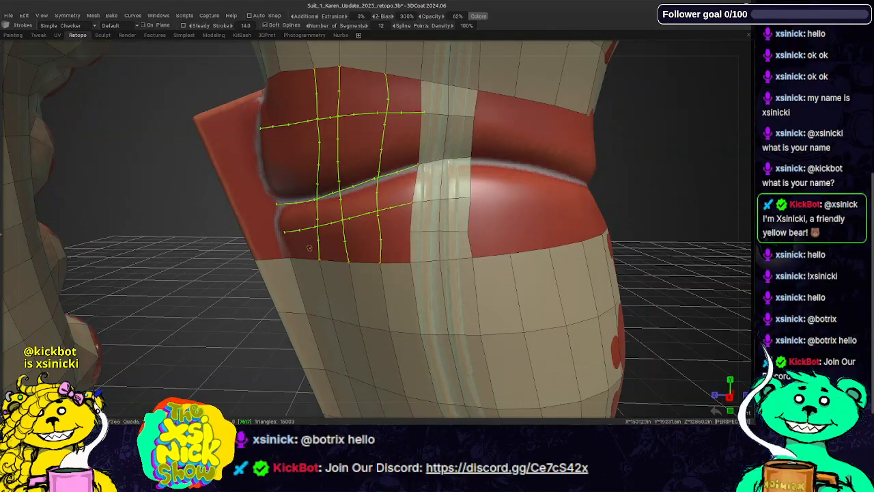
drag(302, 245, 409, 230)
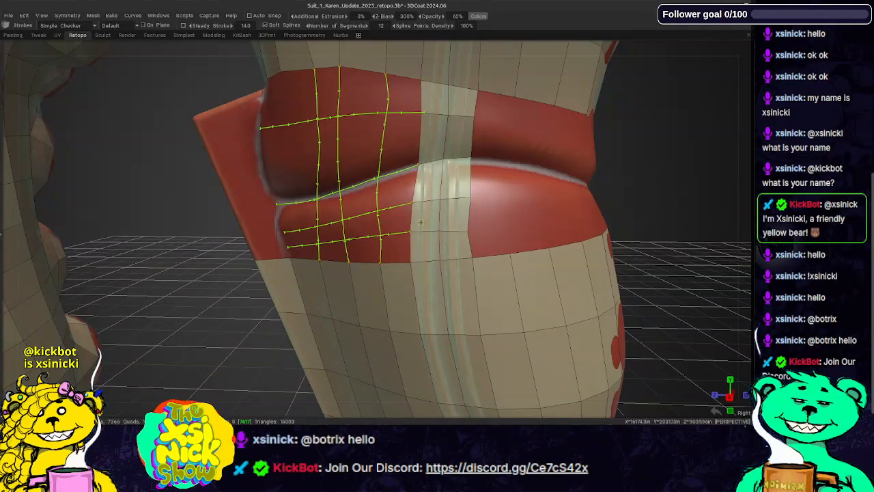
key(Return)
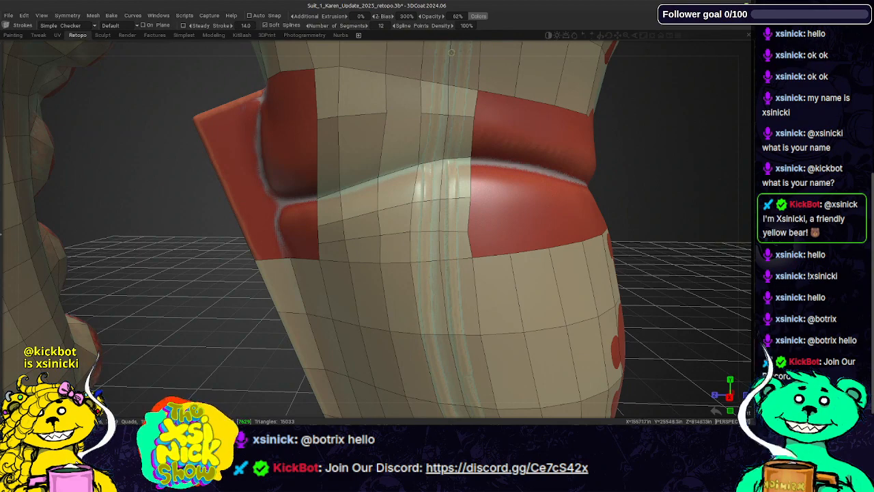
- Activate the Add/Split retopo tool for cutting the new knee polygons
middle_drag(455, 54, 443, 91)
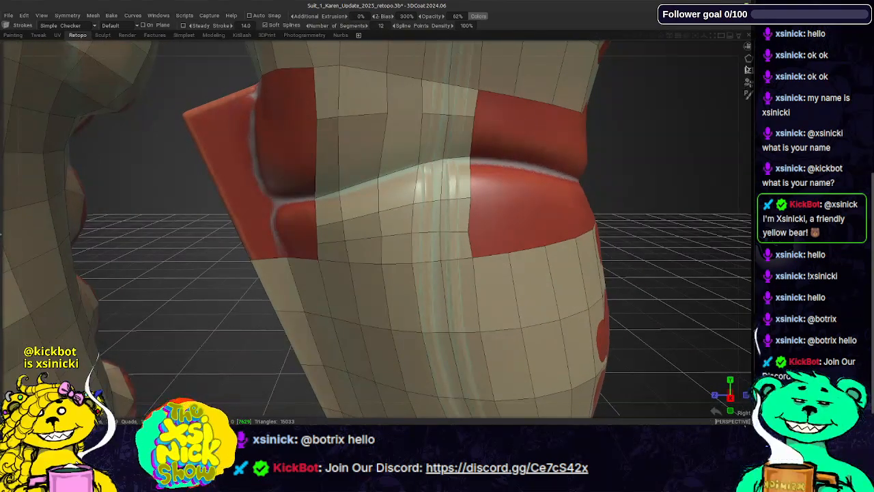
click(748, 66)
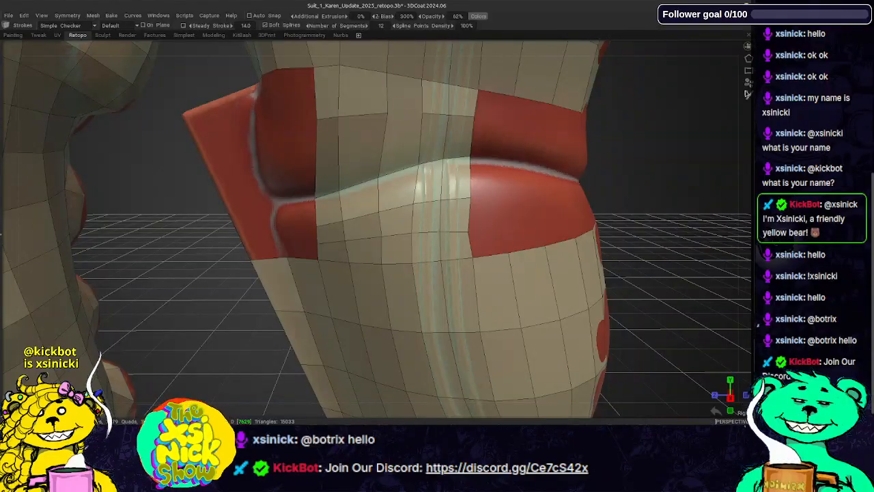
click(748, 95)
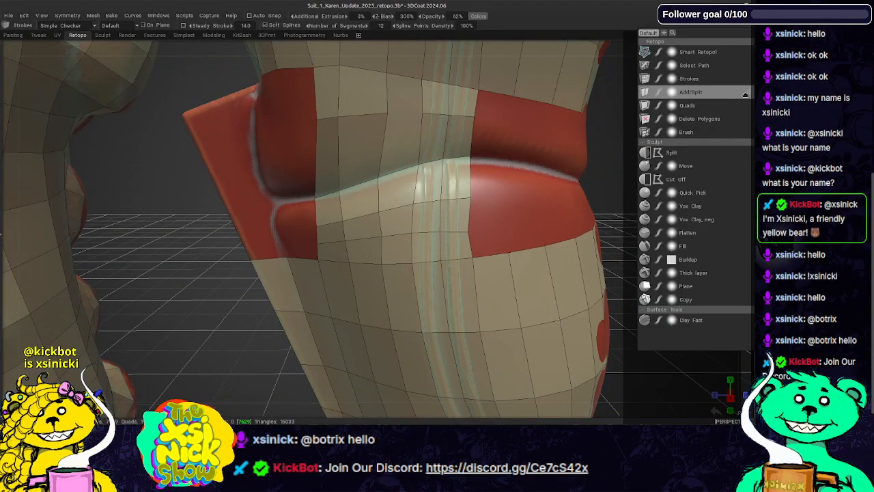
click(711, 65)
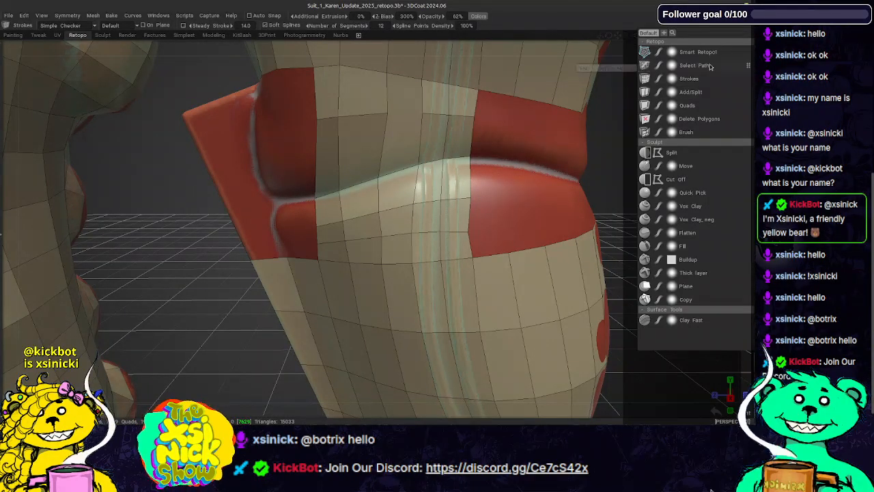
click(700, 96)
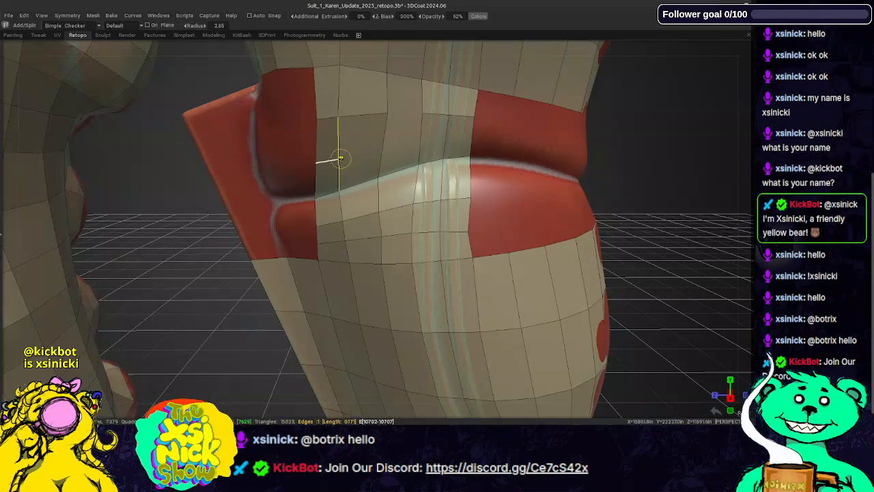
click(339, 158)
click(383, 148)
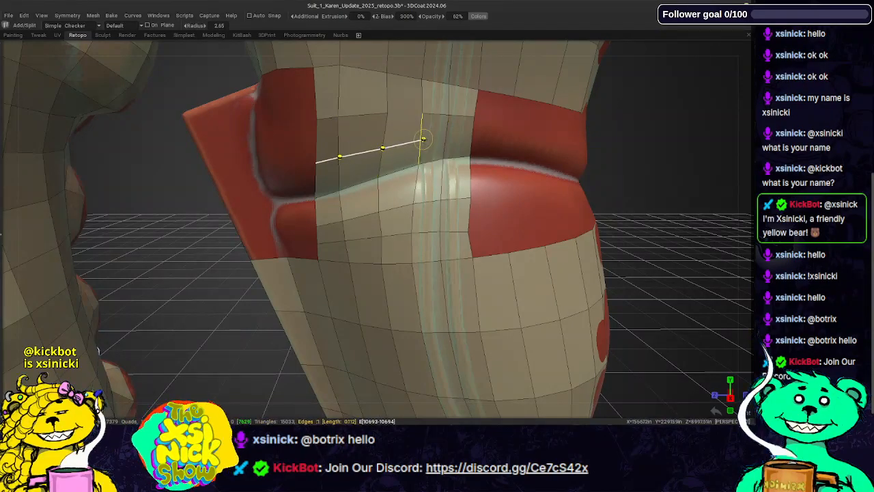
click(420, 140)
click(445, 137)
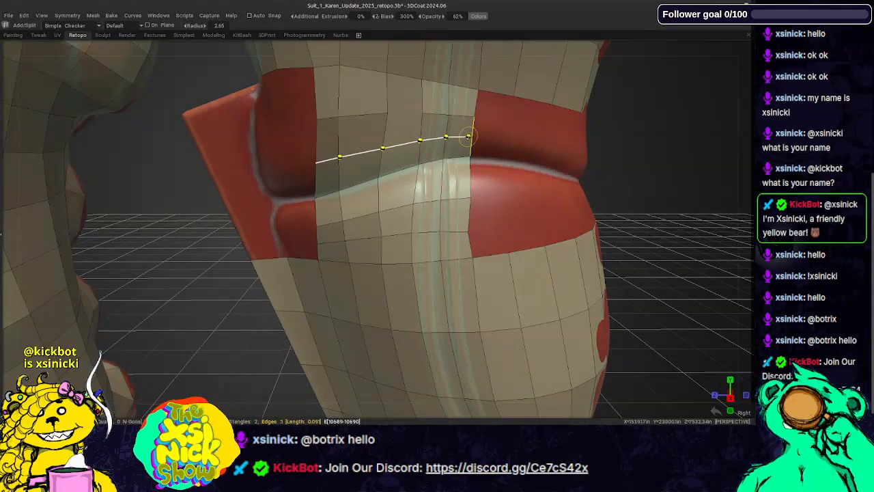
click(472, 136)
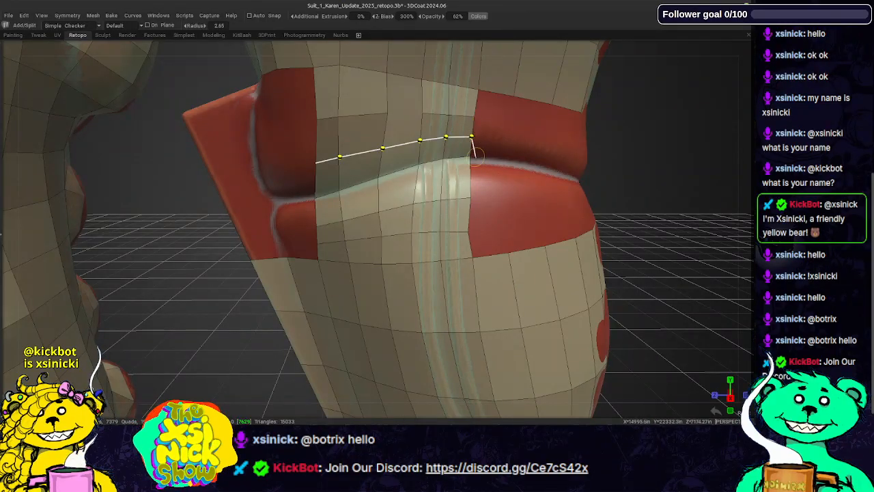
key(Escape)
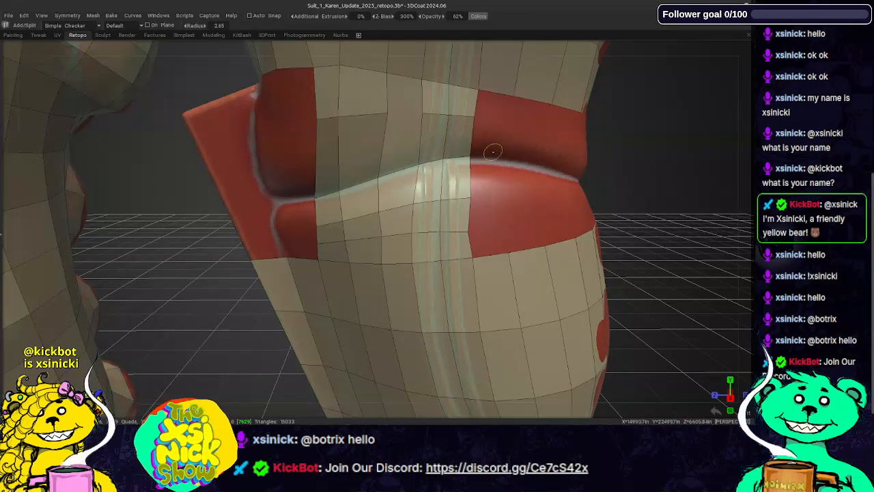
click(315, 161)
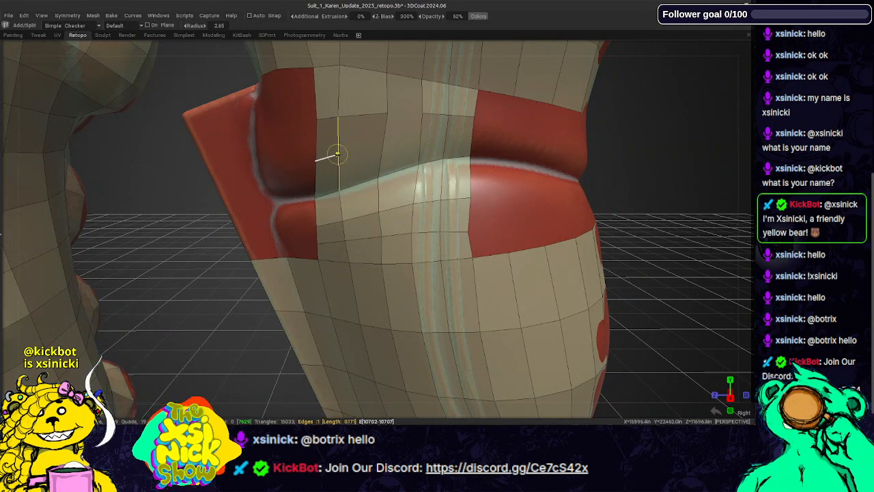
click(338, 155)
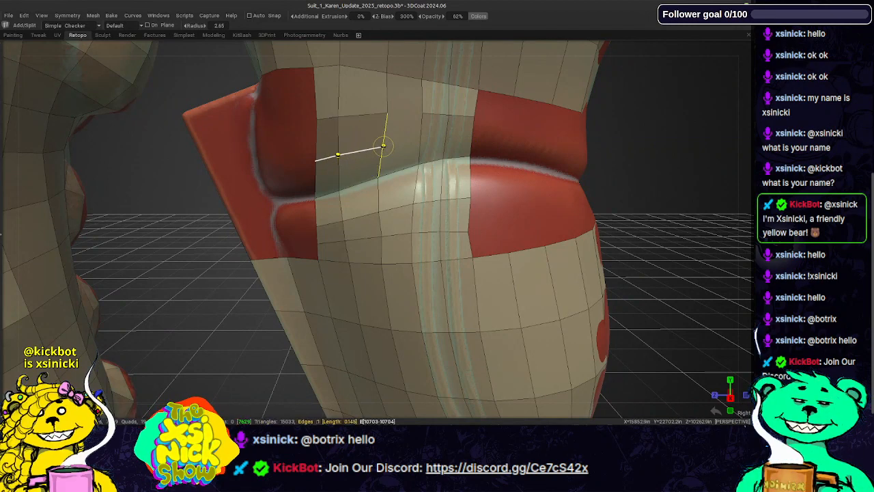
click(384, 146)
click(422, 140)
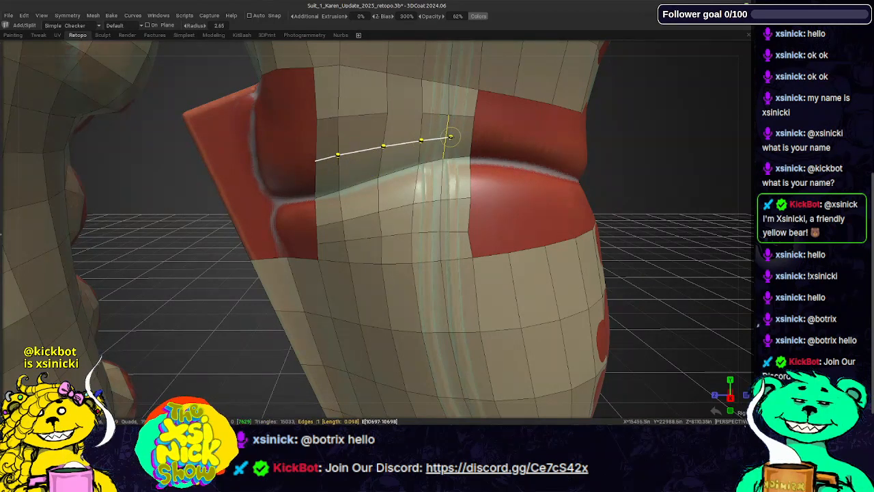
click(446, 138)
click(471, 137)
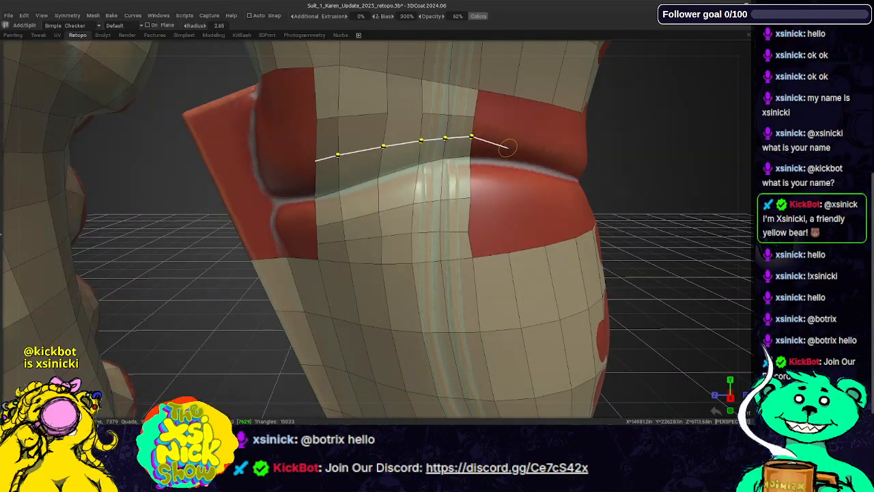
key(Escape)
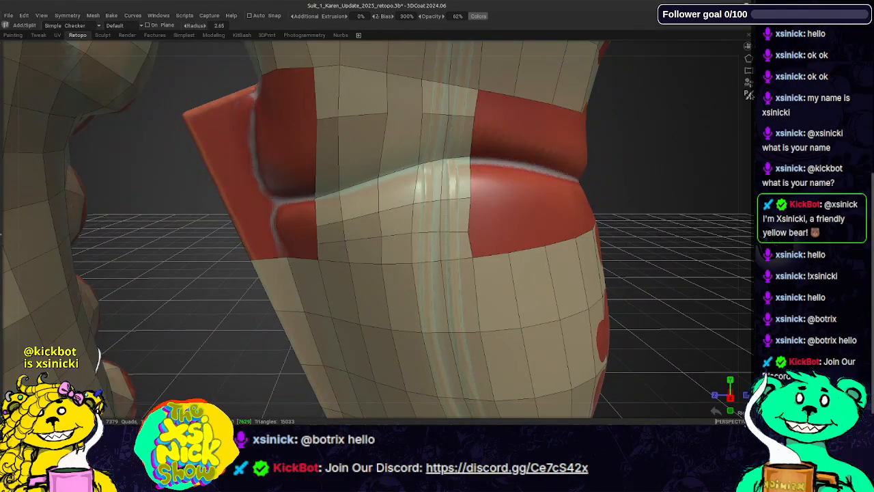
- With Add/Split, cut a new horizontal edge row through the polygons just above the knee crease, from the seam strip to the open edge beside the flat block
mouse_move(749, 94)
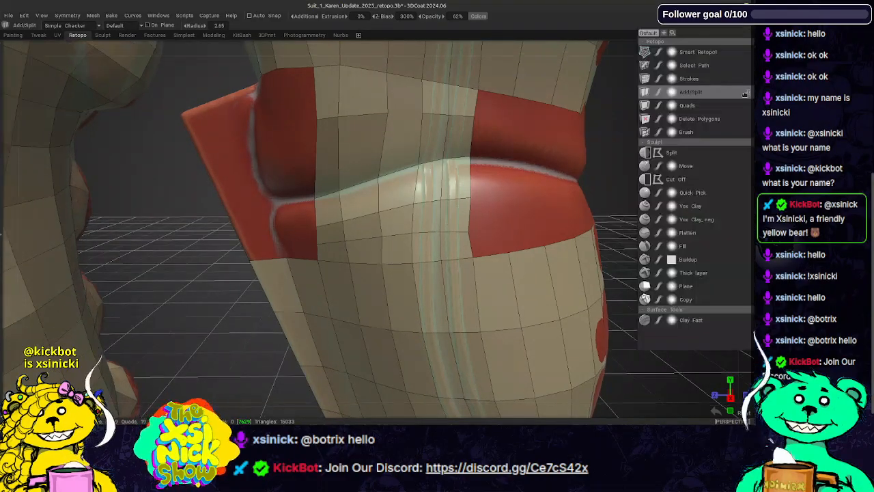
click(697, 96)
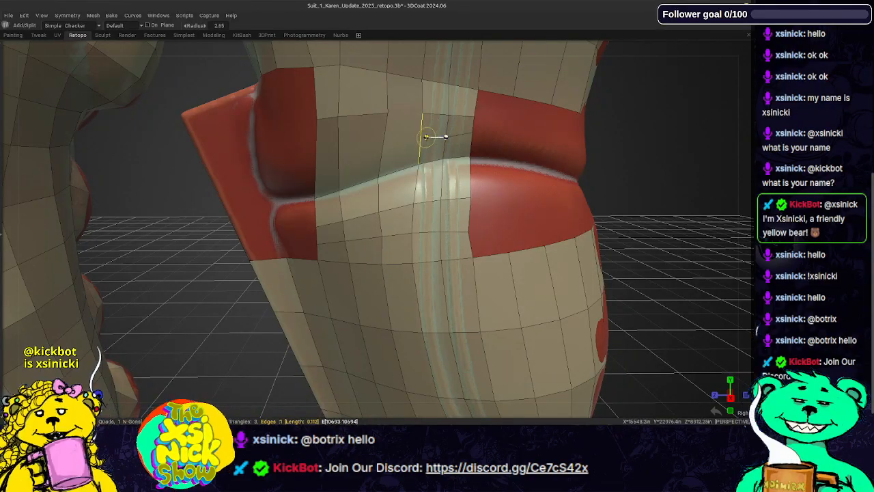
click(421, 141)
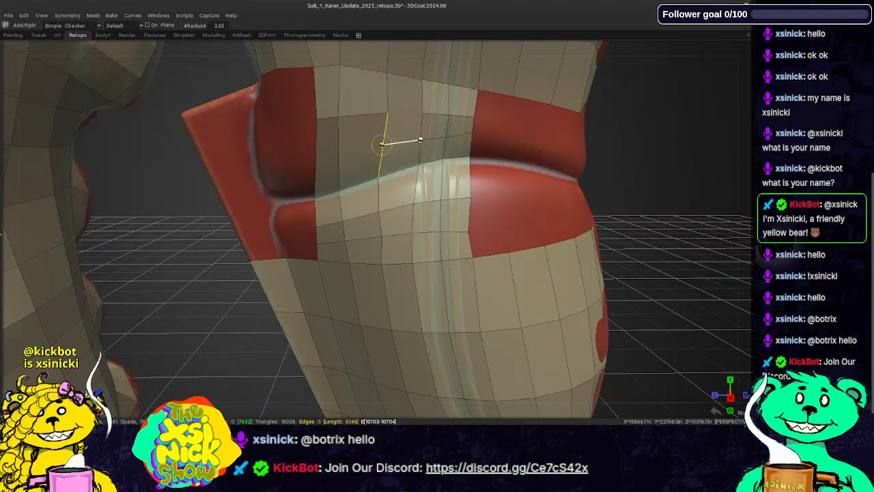
click(383, 142)
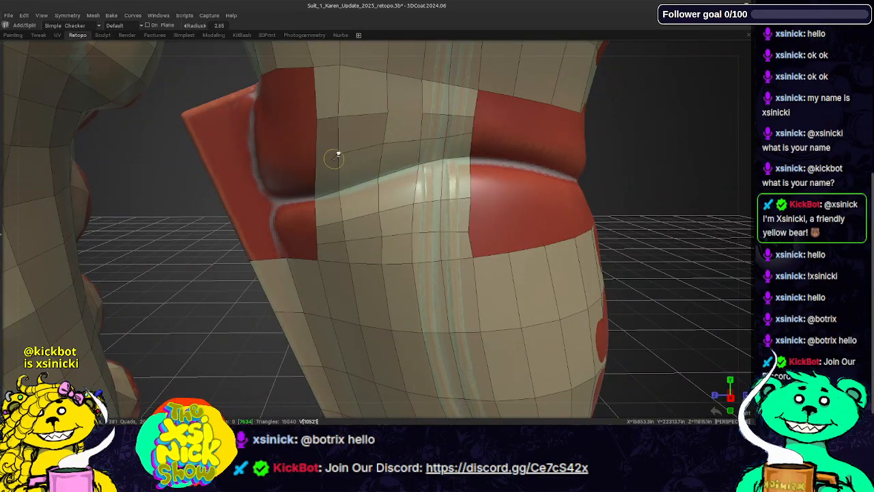
click(316, 155)
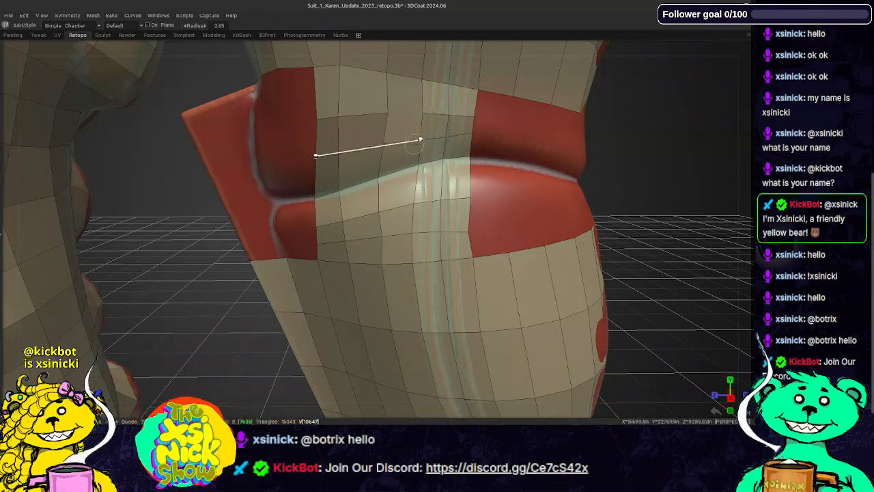
key(Escape)
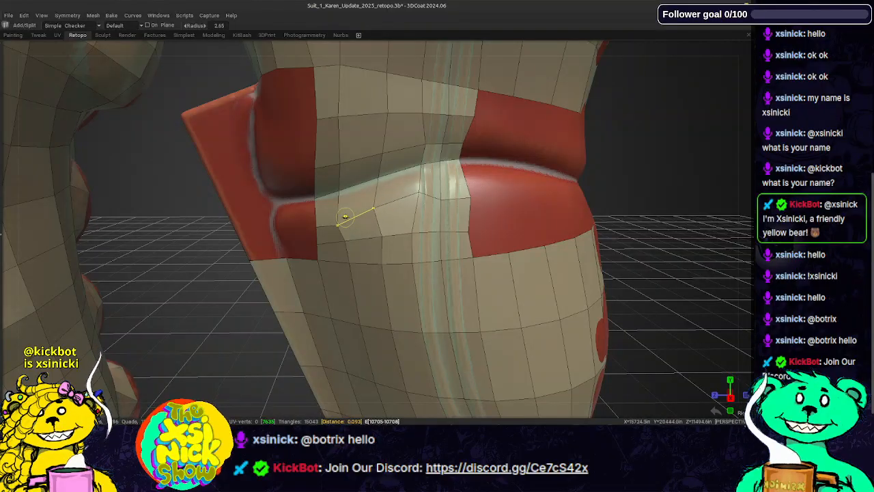
- Move the vertices of the first row below the knee crease up closer to the crease
right_drag(348, 209, 379, 201)
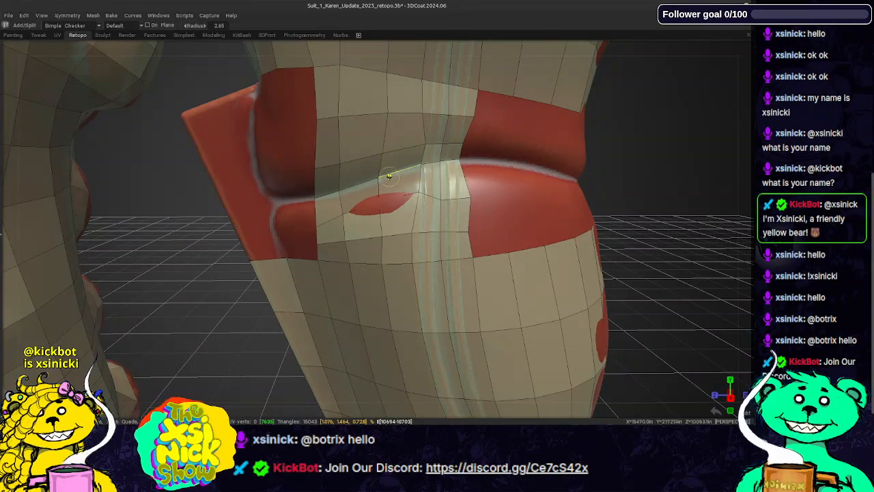
mouse_move(379, 201)
right_down()
mouse_move(372, 206)
mouse_move(379, 203)
right_up()
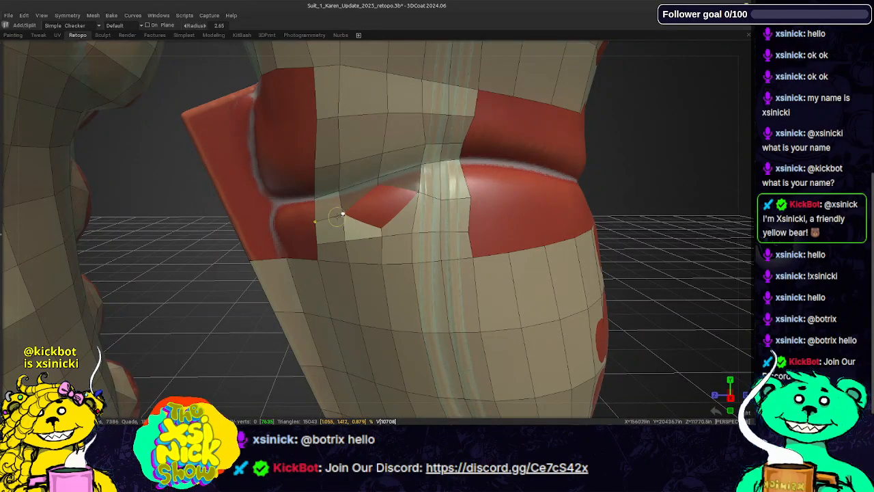
right_drag(343, 213, 343, 212)
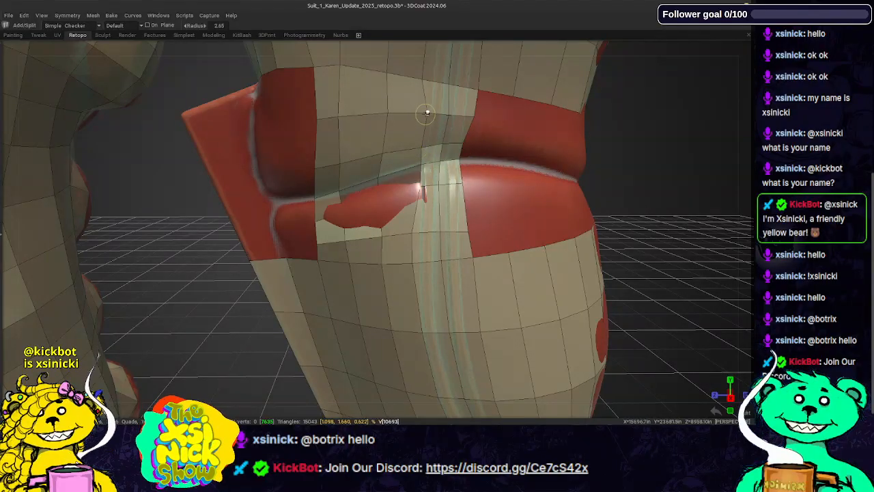
- Shift the thigh-row vertices beside the seam strip sideways and nudge the lower knee-row vertices near the flat block upward
click(430, 112)
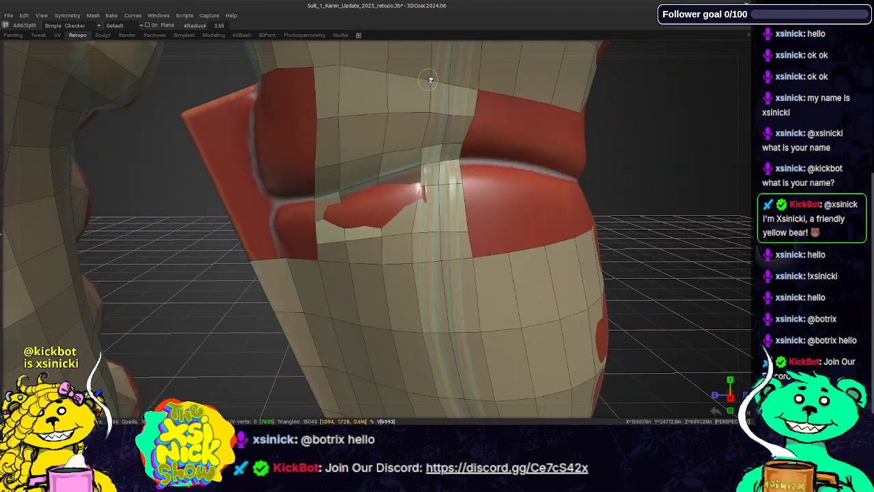
right_drag(429, 80, 465, 87)
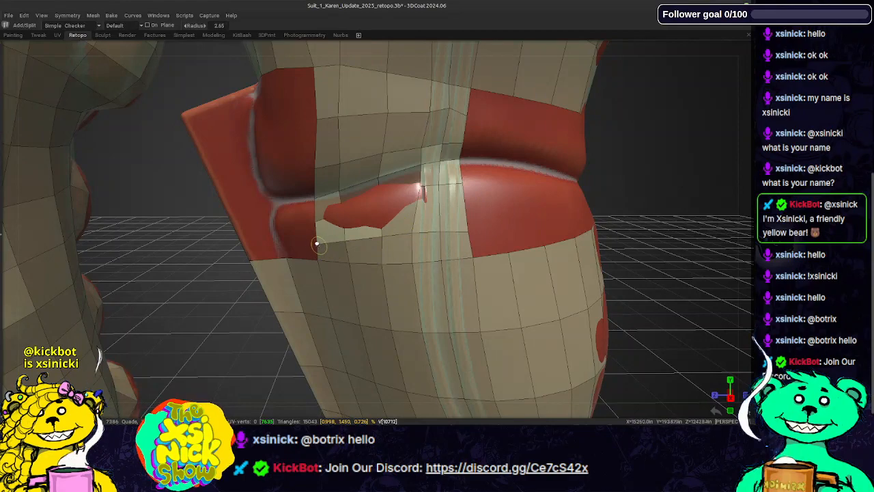
right_drag(317, 244, 318, 240)
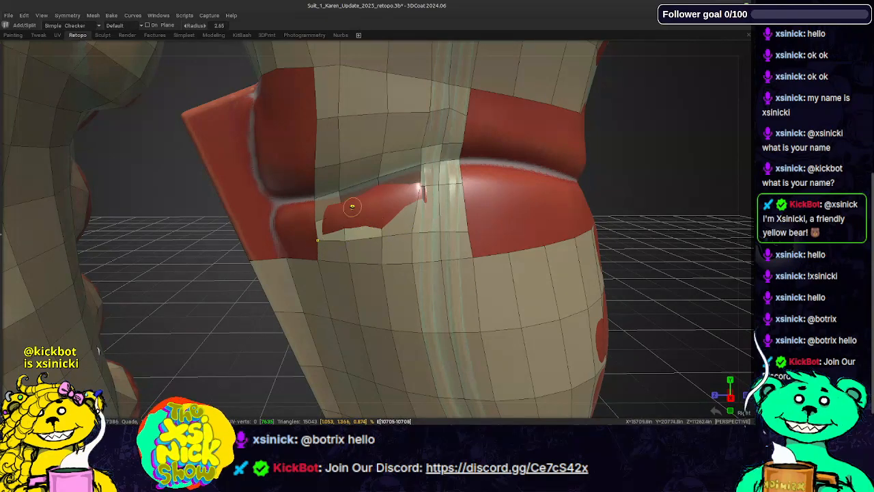
right_drag(344, 213, 345, 209)
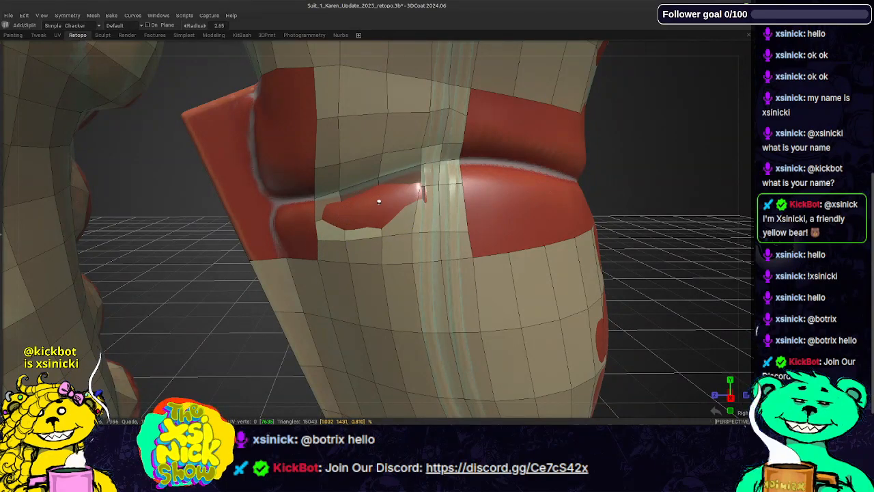
- Bring back the interface panels and reposition the vertices below the knee crease to even out the polygon rows toward the calf
mouse_move(441, 54)
alt+mouse_down()
mouse_move(523, 49)
mouse_move(437, 55)
alt+mouse_up()
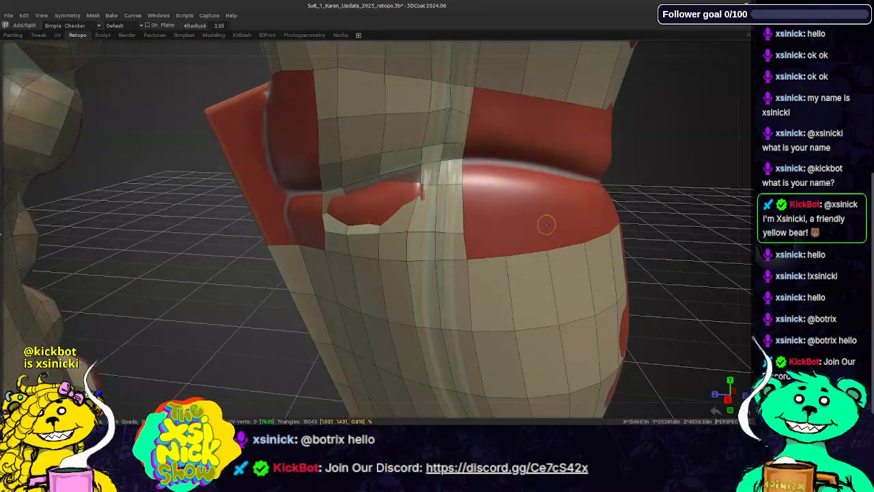
key(Tab)
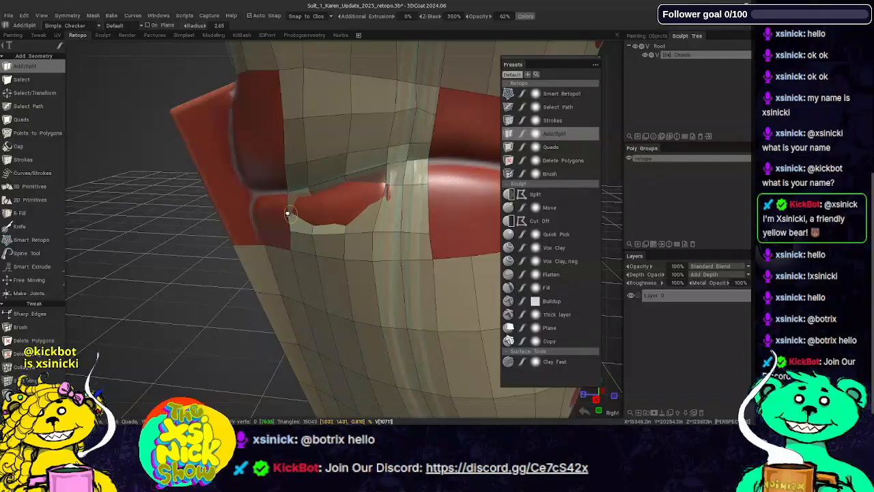
right_drag(288, 213, 314, 203)
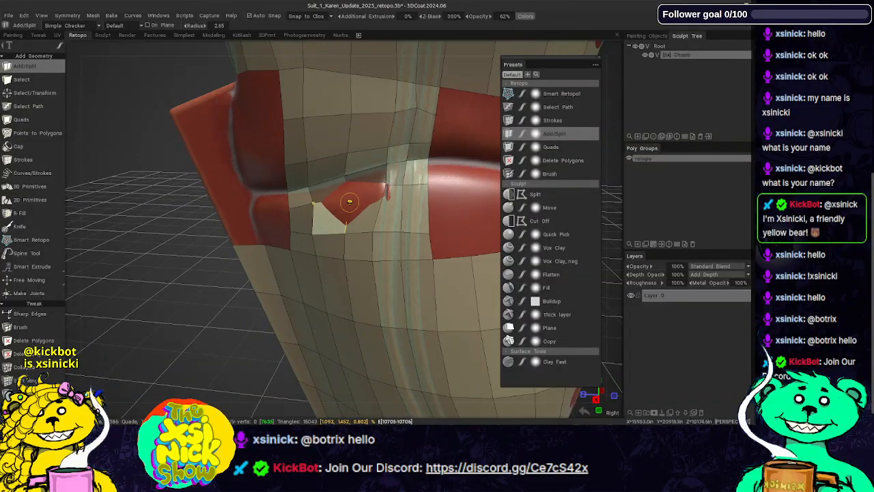
click(349, 201)
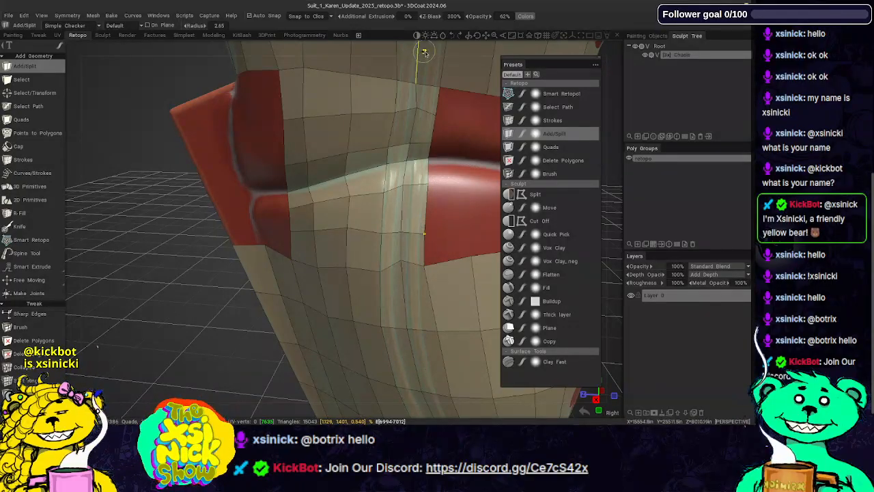
- Adjust the open-edge vertex below the crease facing the flat block and the thigh-row vertex beside the seam strip
drag(425, 54, 482, 43)
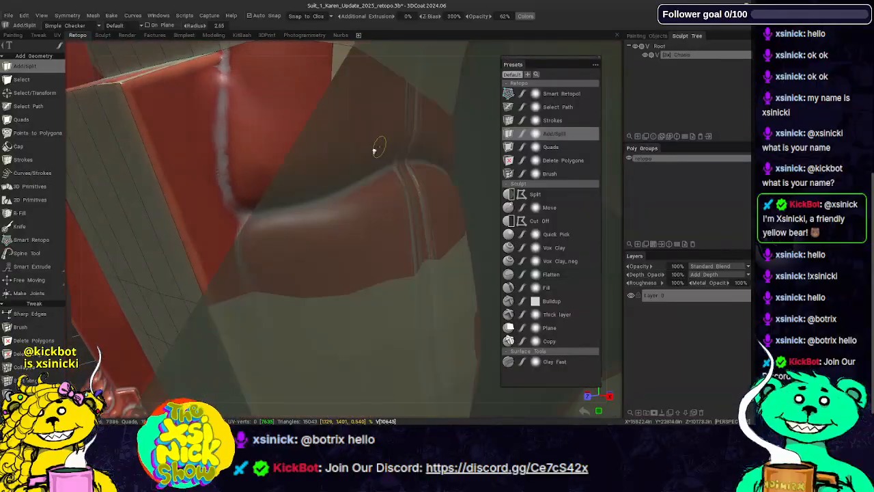
drag(393, 51, 437, 54)
middle_drag(431, 157, 449, 250)
drag(620, 170, 592, 166)
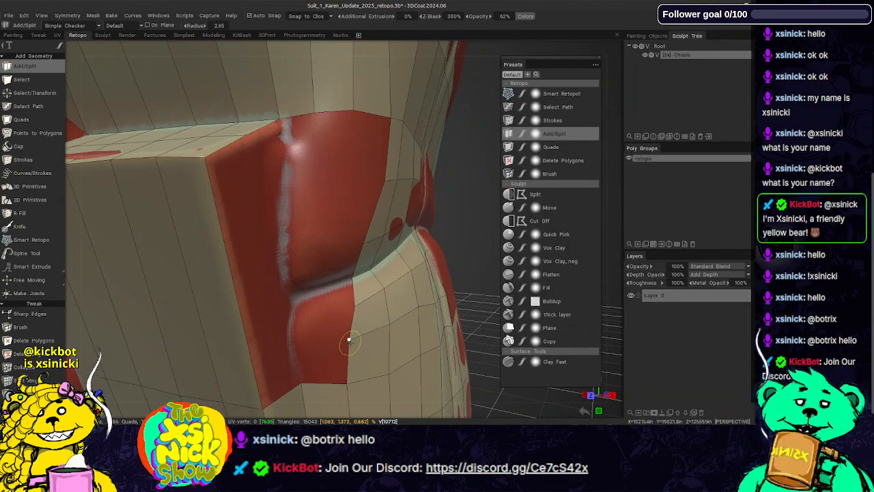
drag(614, 251, 404, 166)
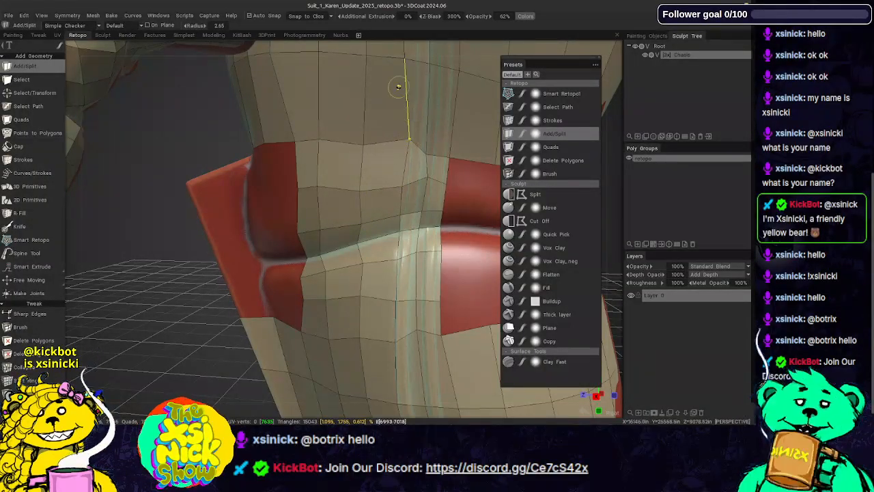
- Fill the flat block's open side with a polygon spanning from its upper corner at the thigh down to the calf mesh
alt+drag(367, 55, 620, 194)
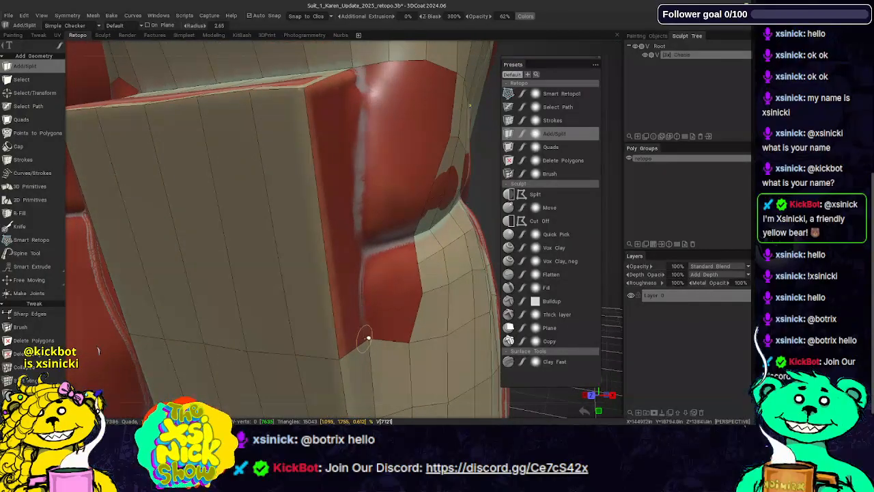
drag(353, 66, 369, 337)
alt+drag(414, 236, 399, 262)
alt+drag(362, 188, 360, 99)
alt+drag(378, 197, 363, 249)
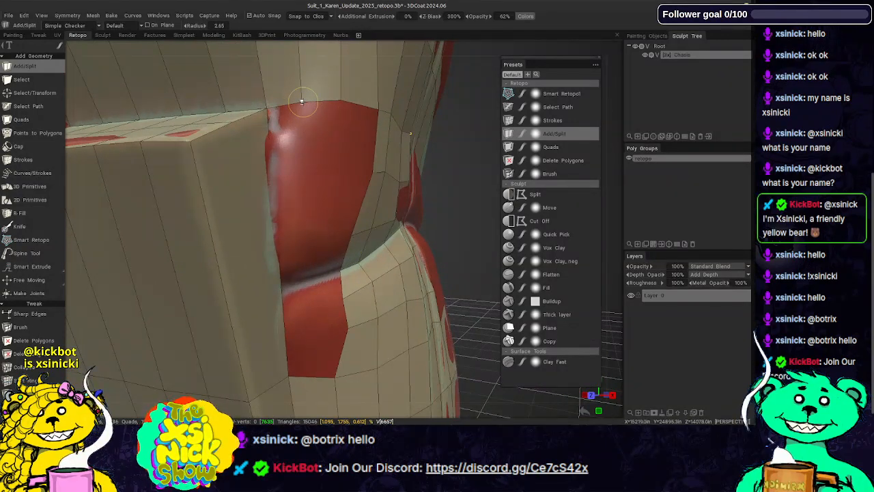
- Cut a vertical edge along the flat block's side polygon and continue it down through the upper calf rows
mouse_move(296, 159)
alt+mouse_down()
mouse_move(312, 150)
mouse_move(297, 155)
alt+mouse_up()
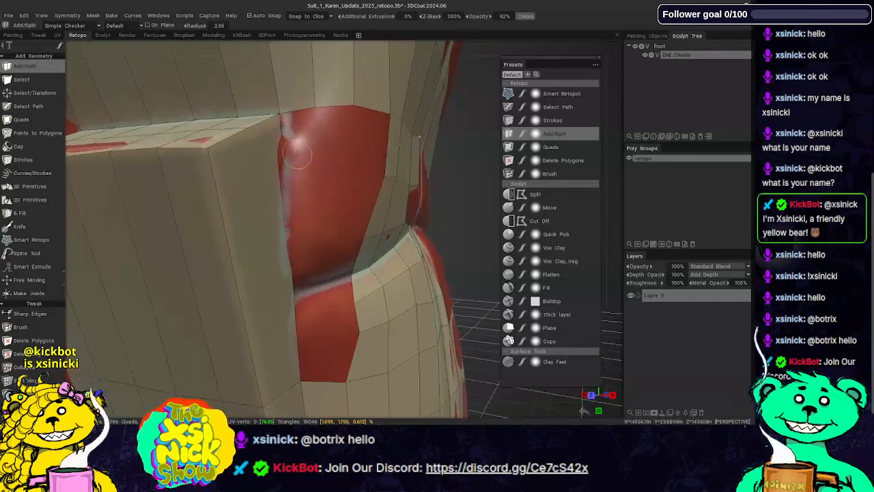
click(248, 128)
alt+drag(279, 262, 298, 154)
click(304, 196)
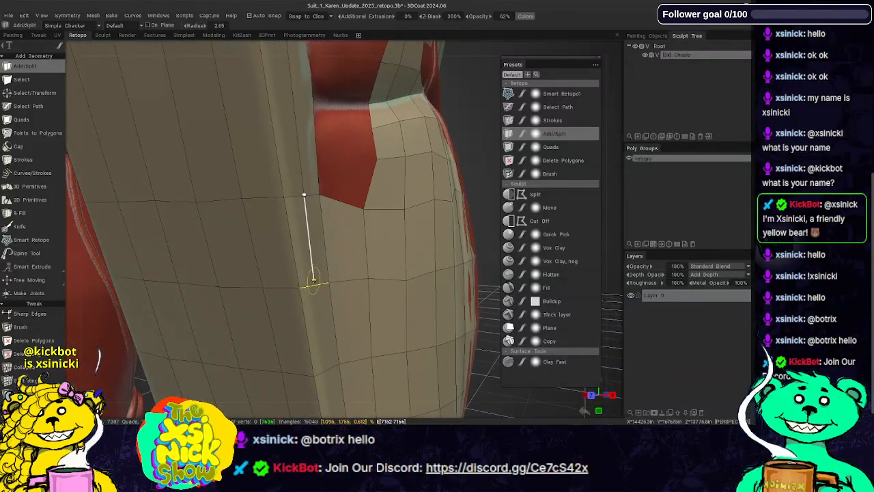
click(316, 268)
alt+drag(331, 290, 324, 195)
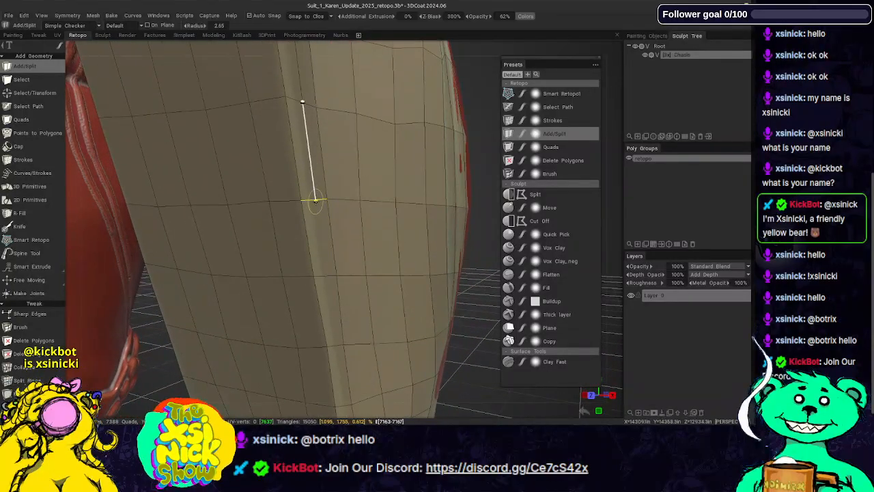
click(314, 199)
click(327, 273)
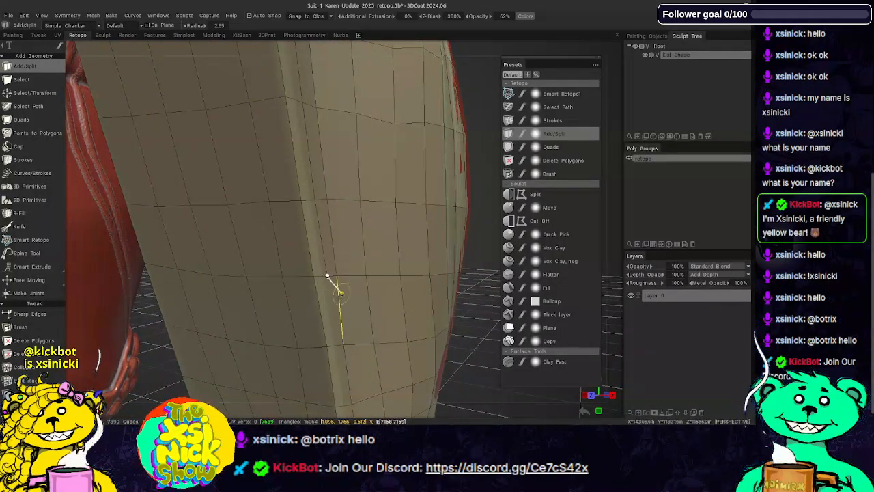
- Extend the vertical cut along the lower calf's corner to the ankle vertex at the studded cuff
alt+drag(341, 293, 342, 231)
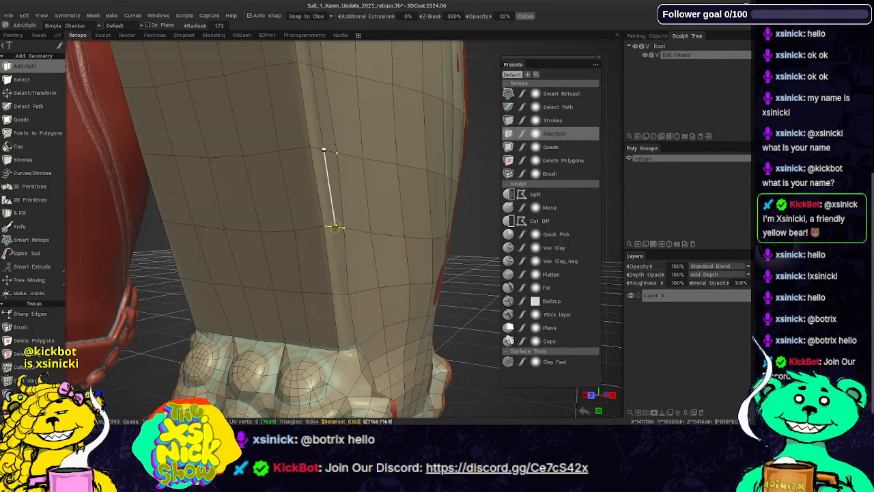
click(336, 227)
click(342, 294)
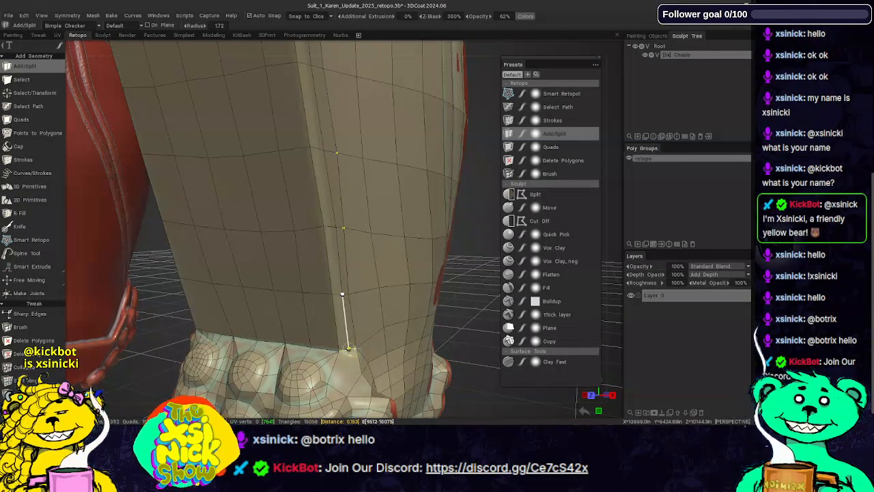
click(350, 348)
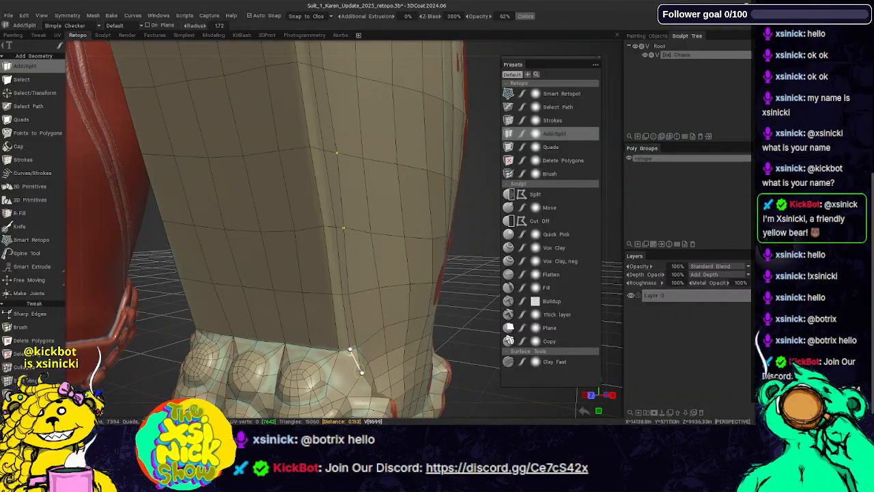
click(362, 372)
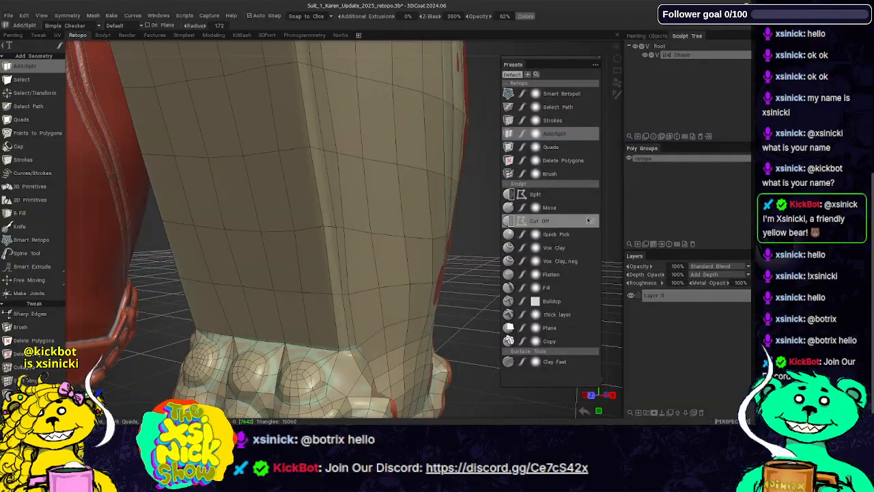
- Fill a tall polygon strip beside the flat block, spanning from the thigh's lower row across the crease to the calf row
drag(614, 224, 587, 227)
middle_drag(381, 122, 393, 152)
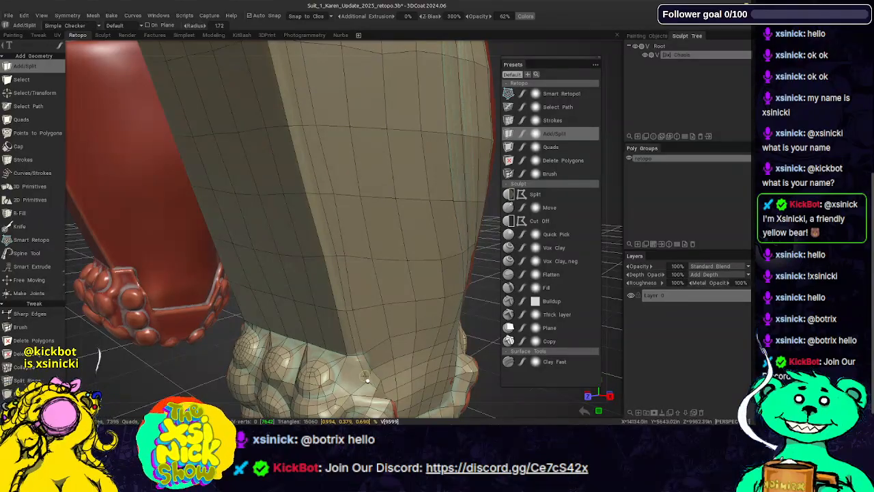
alt+middle_drag(469, 256, 414, 357)
alt+drag(414, 356, 405, 167)
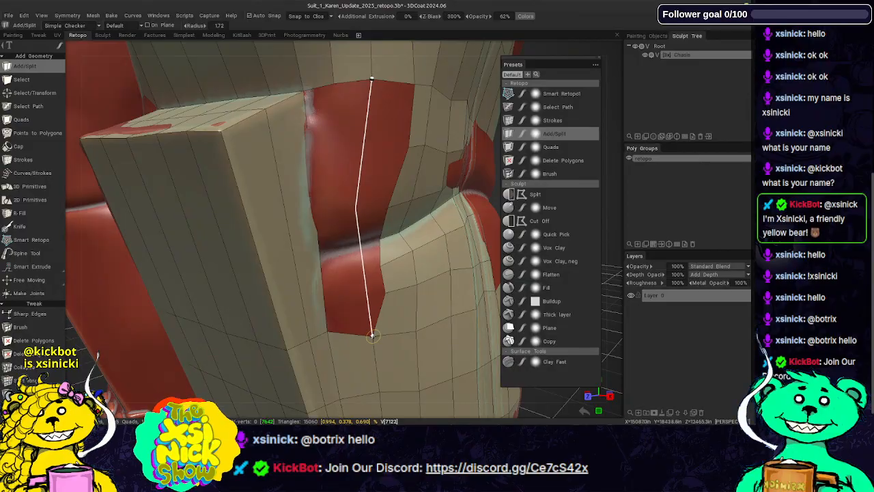
click(374, 333)
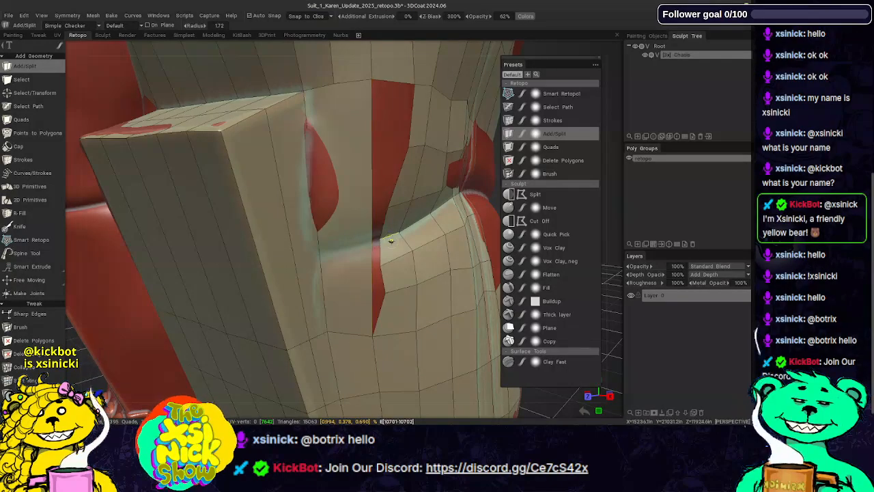
- Shift the vertex just below the crease on the remaining gap's far side away from the new strip
alt+drag(399, 232, 363, 229)
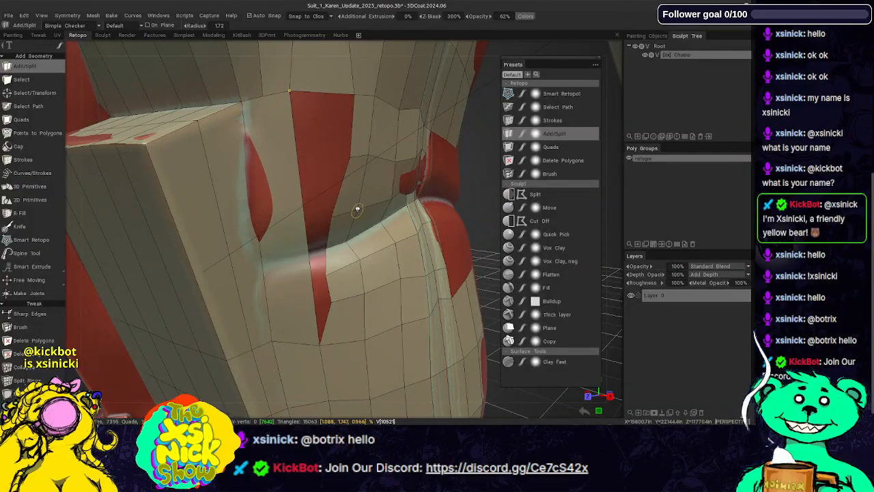
right_drag(328, 274, 338, 272)
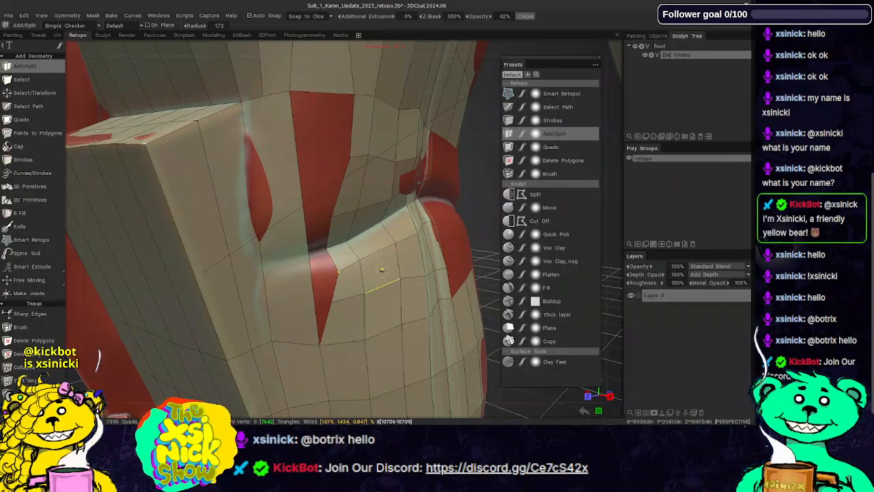
middle_drag(376, 276, 401, 239)
alt+drag(387, 248, 382, 258)
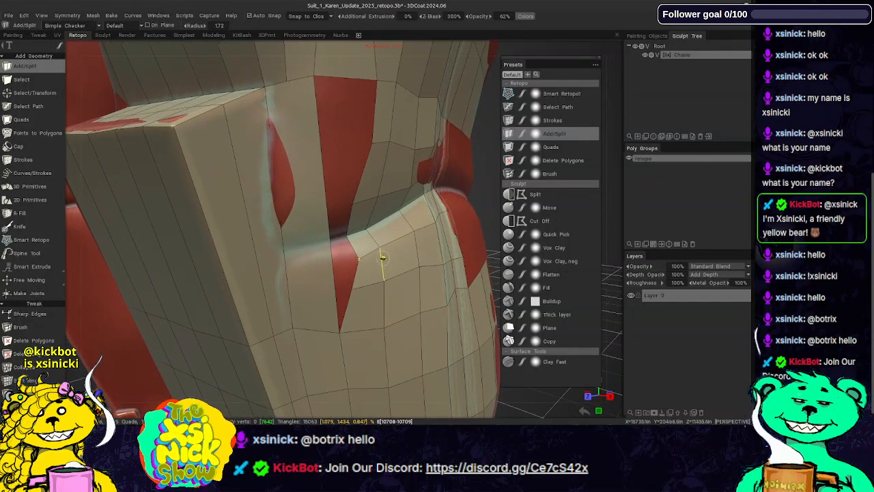
- Add a horizontal edge ring around the flat block at knee-crease height with Split Rings
middle_drag(352, 212, 384, 221)
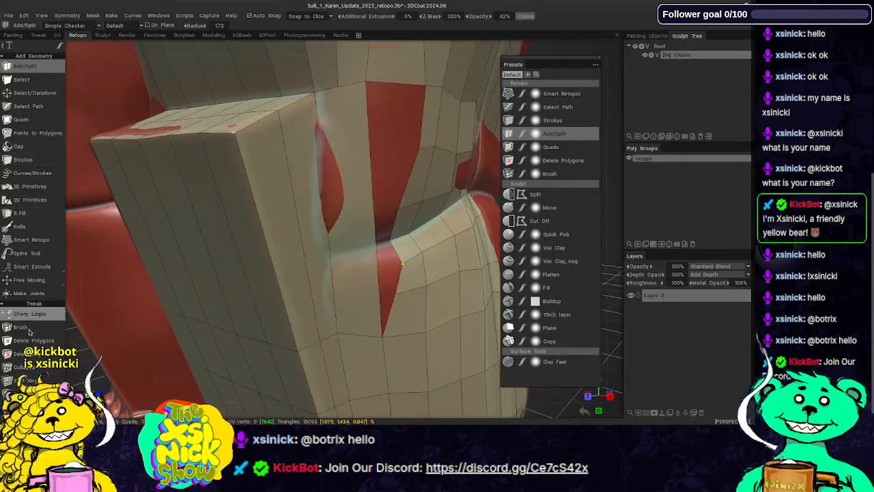
click(27, 380)
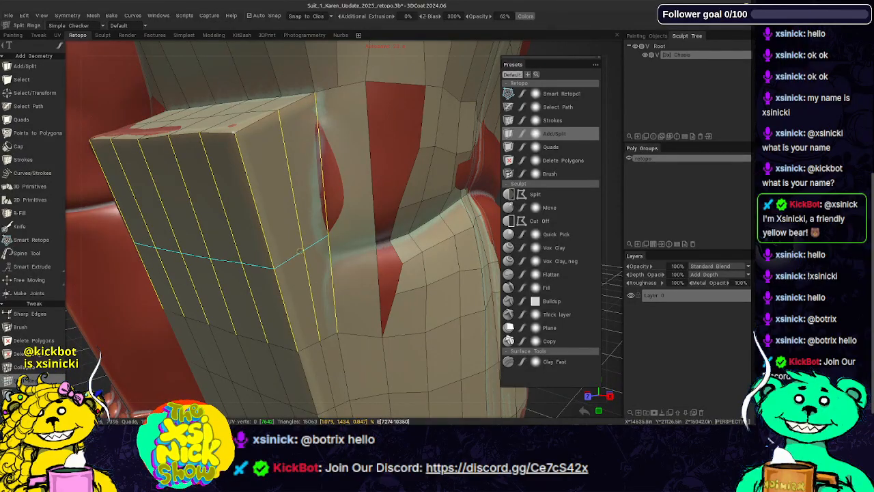
click(299, 228)
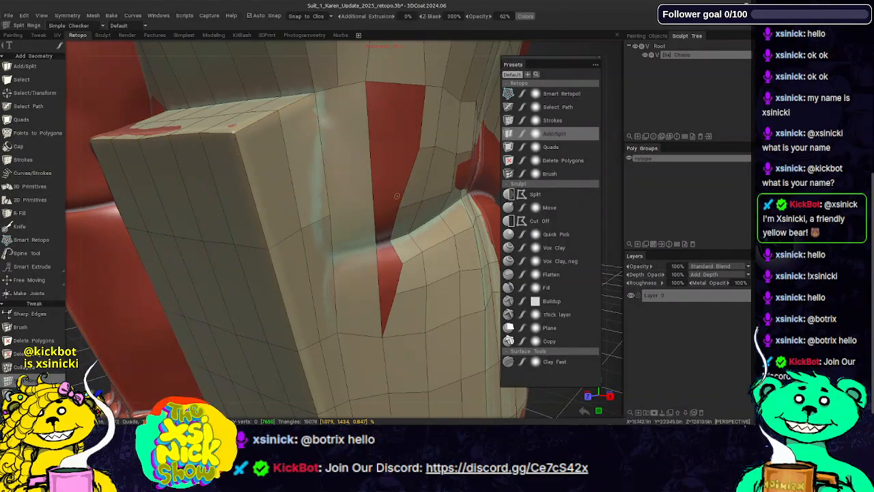
- Cut a horizontal edge with Add/Split across the new strip just above the crease
click(559, 134)
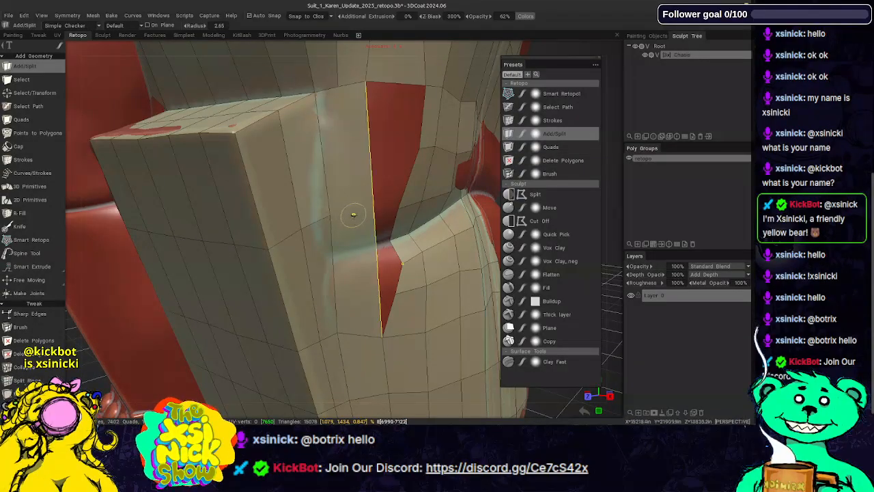
click(330, 214)
click(375, 207)
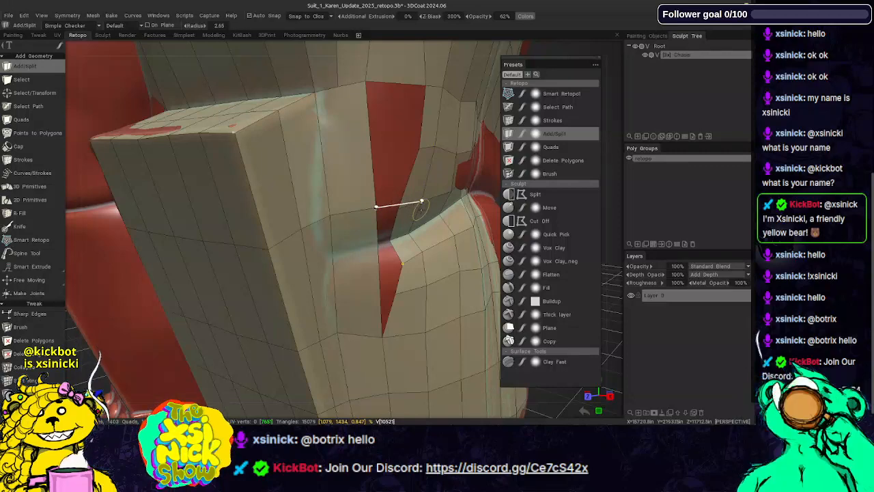
key(Escape)
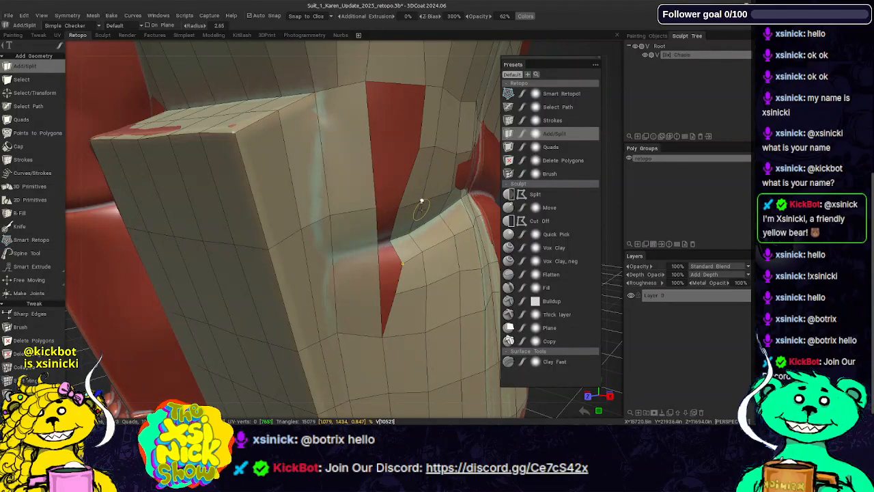
- Shift the gap's far-side vertices at and above the crease toward the strip, and cut a horizontal edge across the strip below the crease
middle_drag(433, 207, 427, 230)
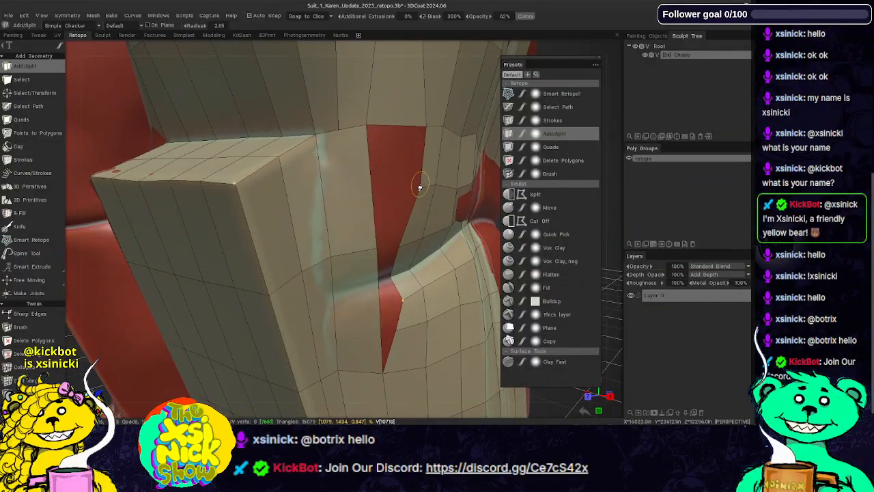
click(404, 126)
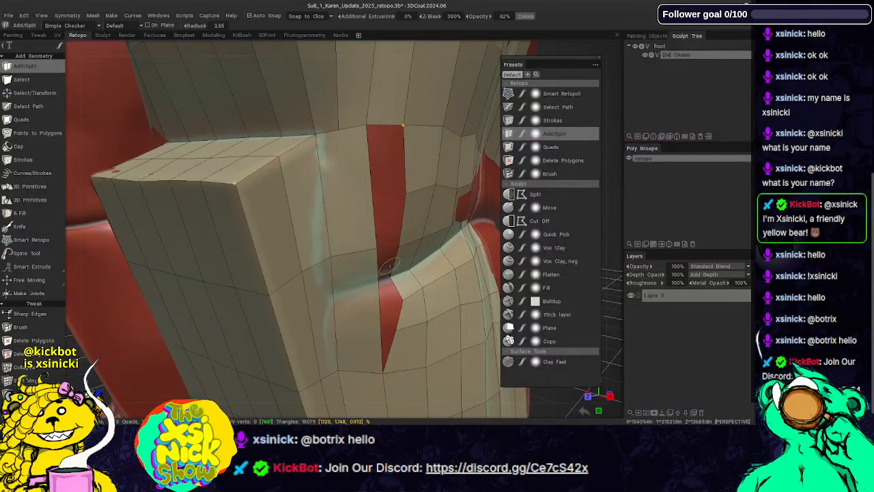
middle_drag(372, 332, 387, 289)
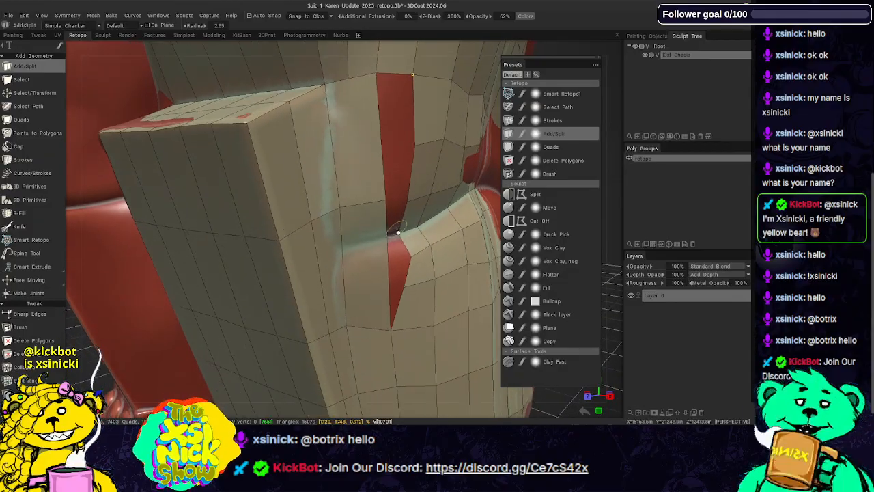
click(389, 290)
click(346, 299)
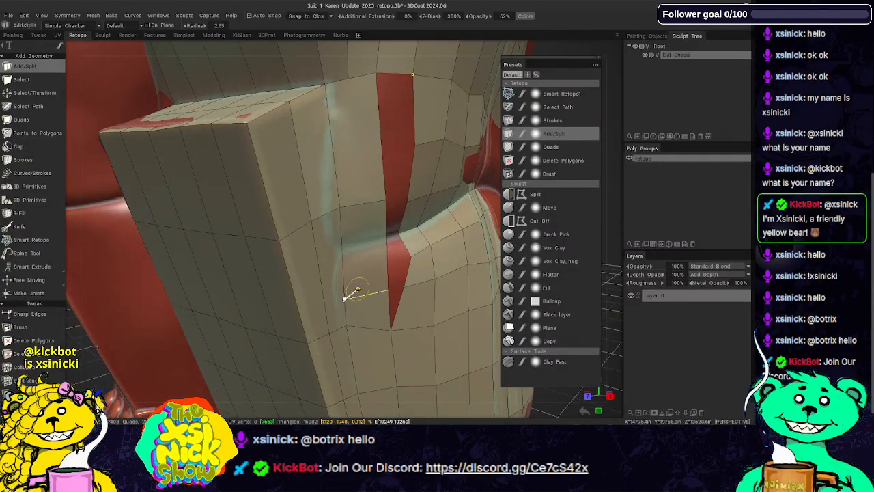
click(387, 254)
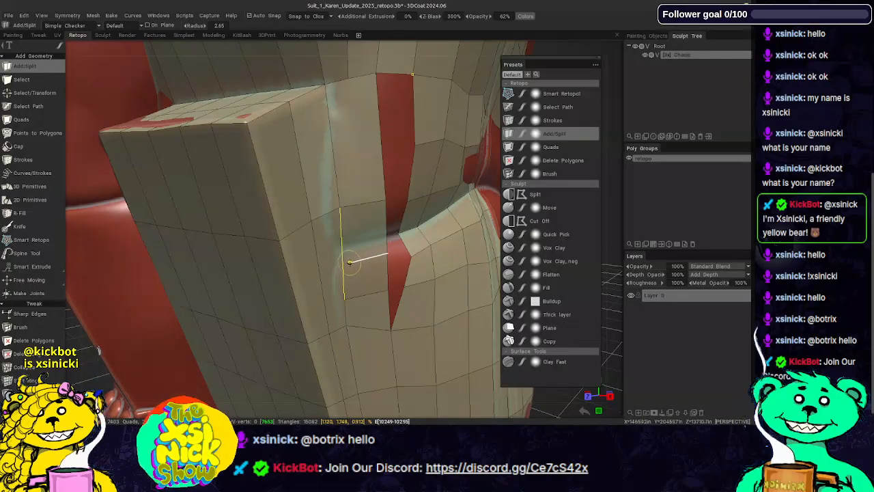
click(343, 263)
key(Escape)
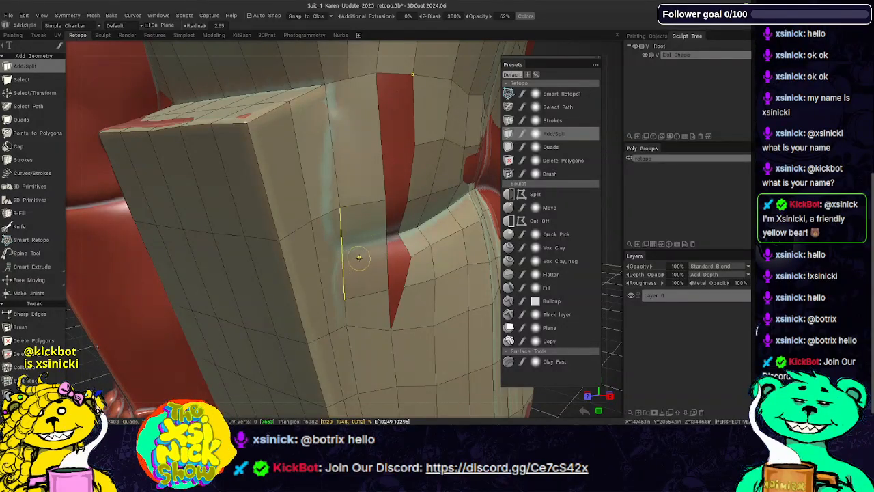
- Cut a horizontal edge across the strip along the crease and line up its end vertices with the fold
click(386, 237)
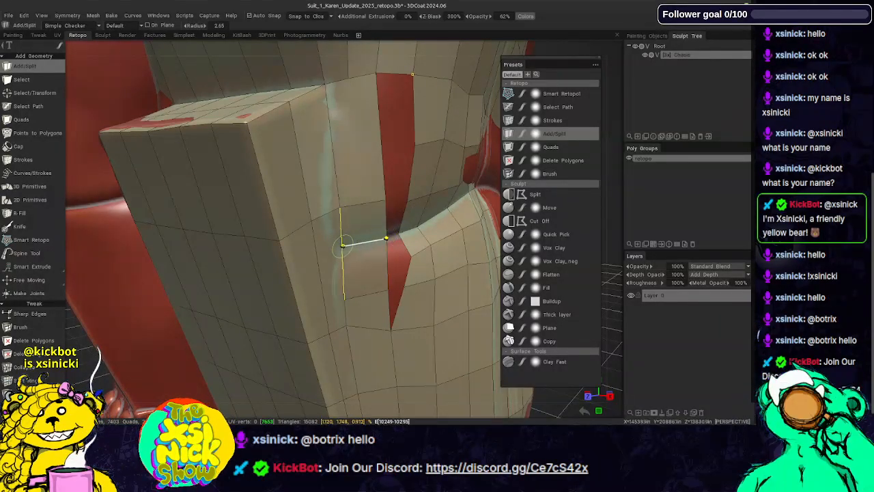
click(341, 245)
key(Escape)
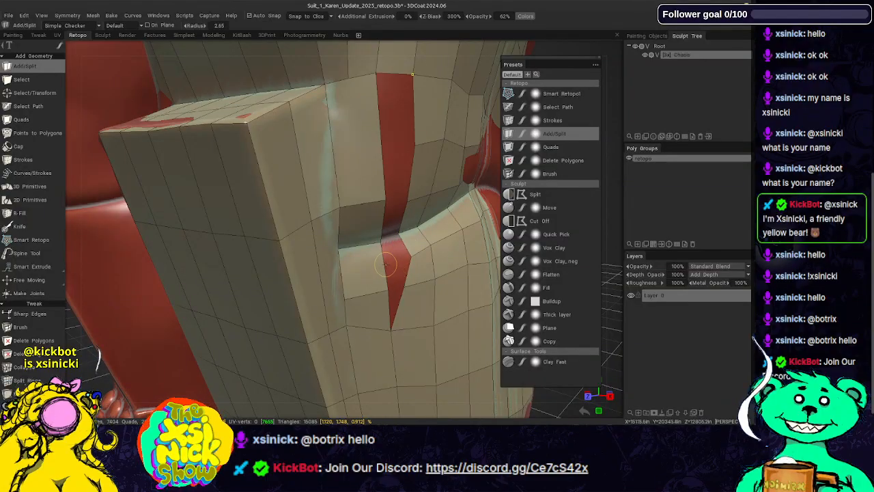
- Cut another horizontal edge across the strip just below the crease, and pull the strip's crease corner toward the flat block
click(383, 267)
click(340, 274)
key(Escape)
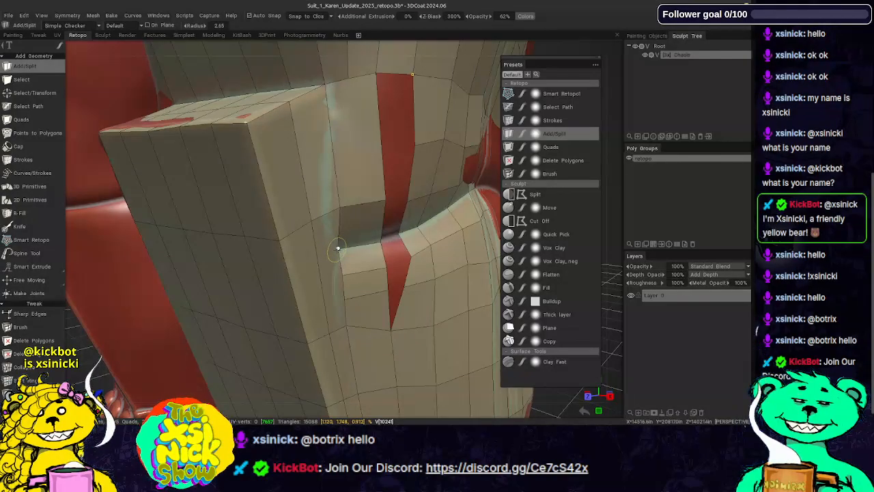
key(Escape)
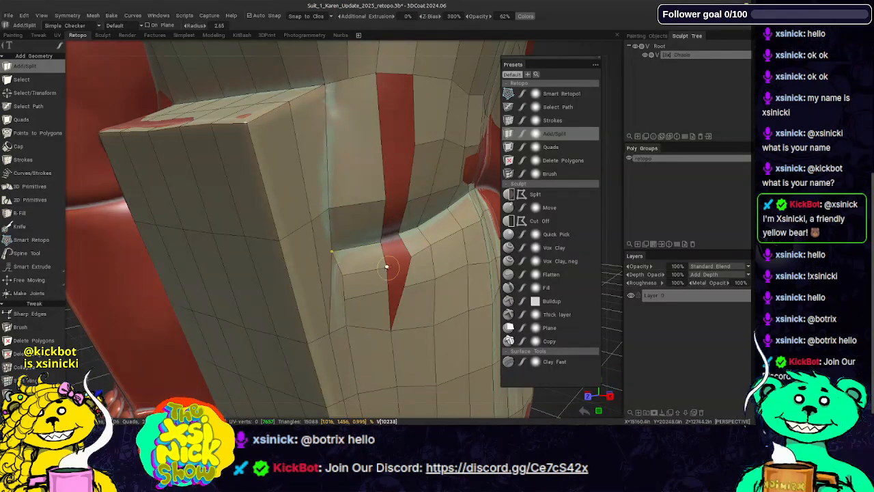
- Cut a horizontal edge across the middle of the strip's tall polygon above the crease
alt+drag(395, 138, 381, 189)
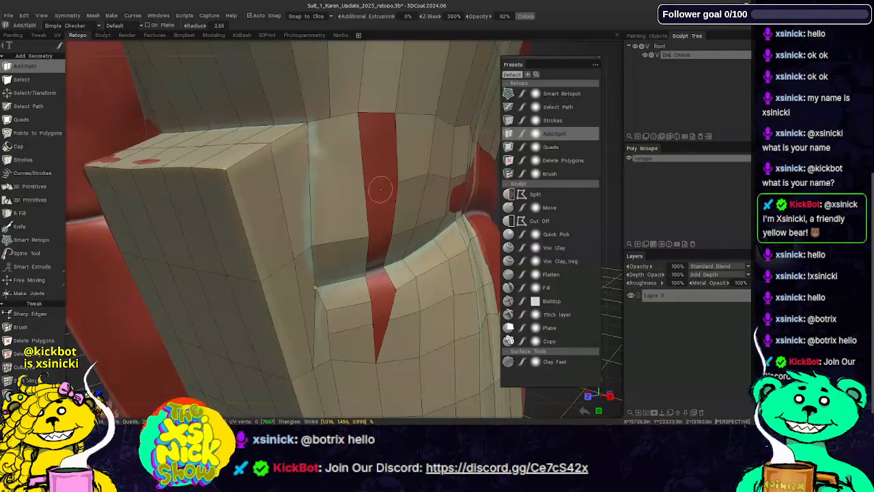
click(311, 181)
click(363, 175)
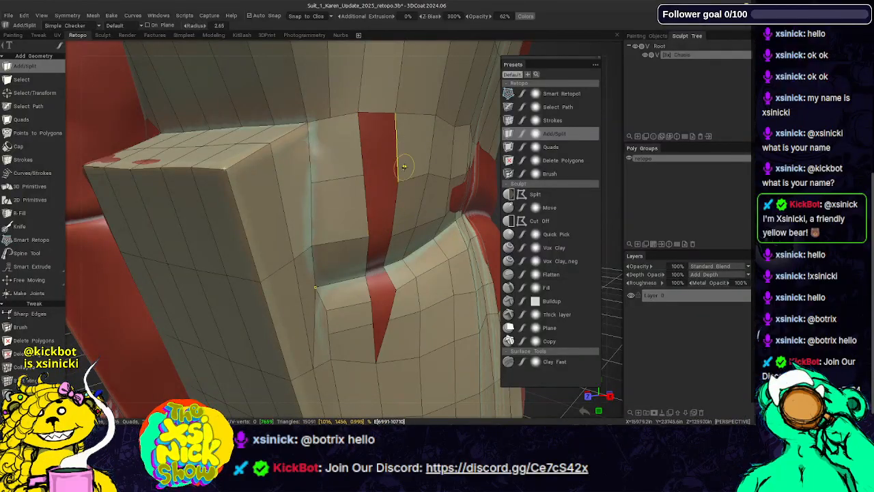
- Weld the strip's upper corner vertex to the flat block's corner vertex below the thigh
alt+middle_drag(403, 170, 380, 148)
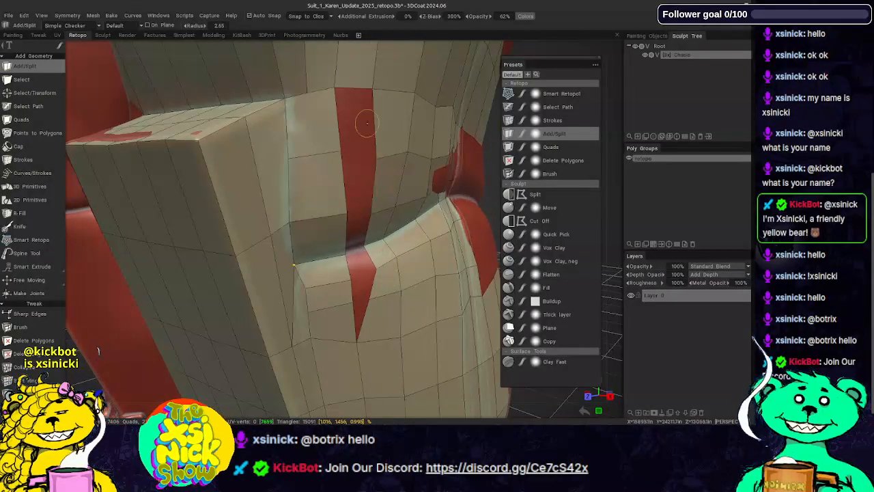
alt+drag(370, 118, 416, 129)
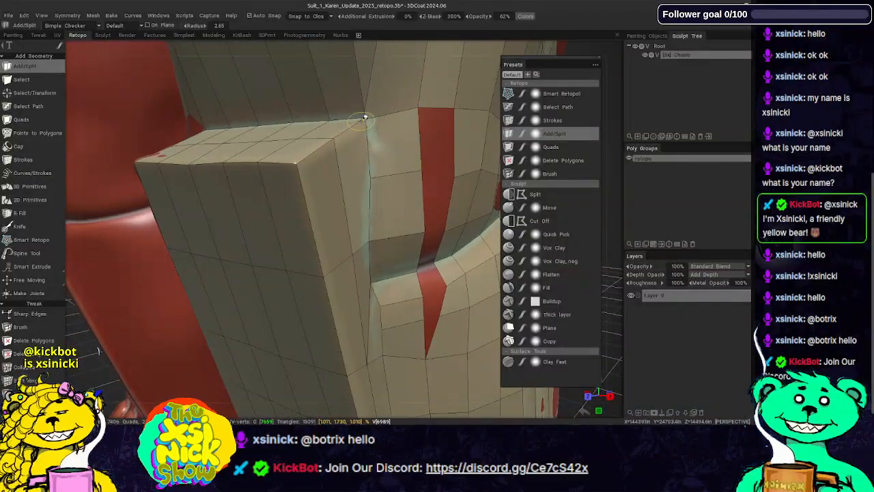
mouse_move(403, 116)
alt+mouse_down()
mouse_move(420, 114)
mouse_move(411, 116)
alt+mouse_up()
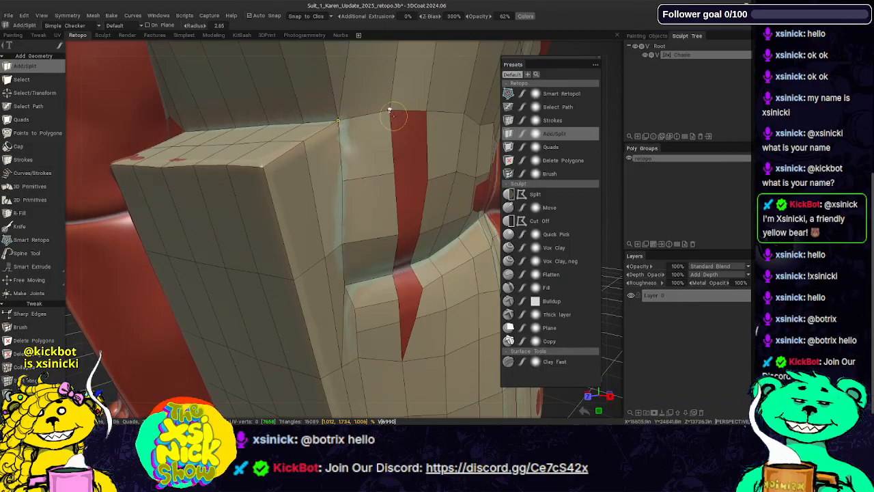
mouse_move(431, 164)
alt+mouse_down()
mouse_move(423, 125)
mouse_move(419, 166)
alt+mouse_up()
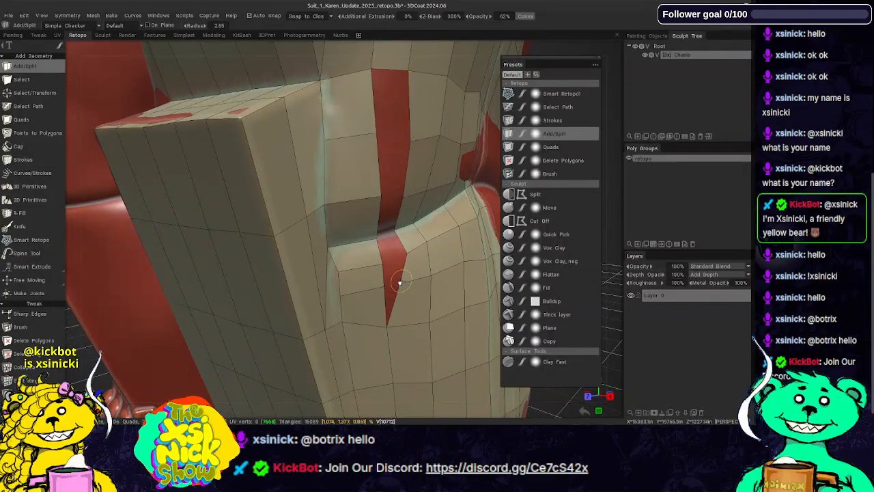
- Close the gap from the crease down by welding its far-side vertices onto the strip's matching edge vertices
right_drag(400, 282, 384, 286)
right_drag(407, 252, 383, 262)
right_drag(395, 229, 377, 237)
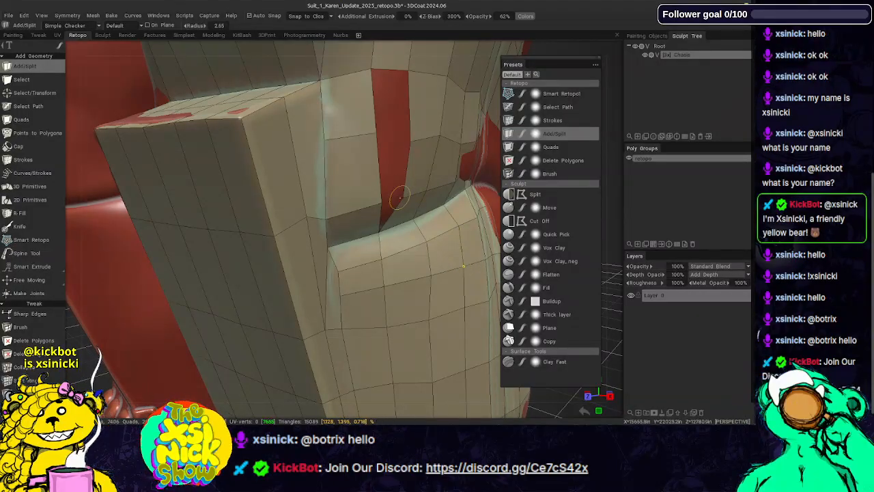
- Fill the top of the gap above the crease with a quad and its bottom tip with a triangle
mouse_move(397, 106)
alt+middle_down()
mouse_move(396, 129)
mouse_move(394, 122)
alt+middle_up()
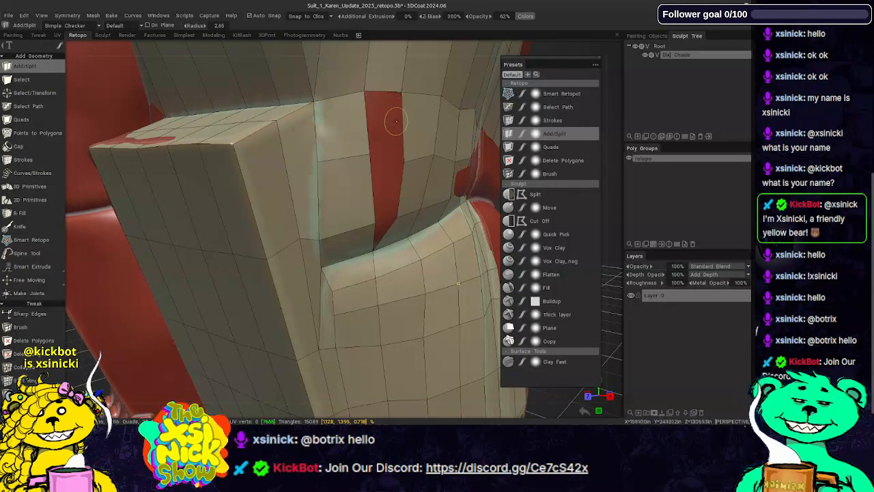
click(369, 153)
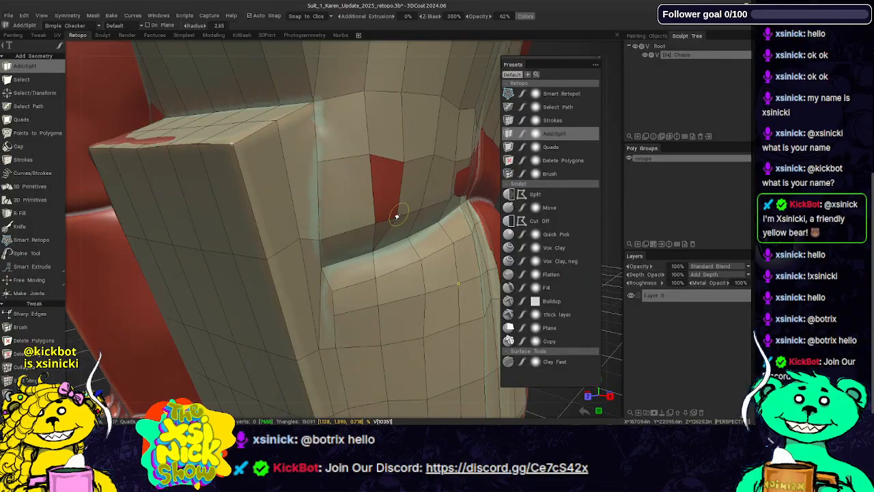
click(396, 217)
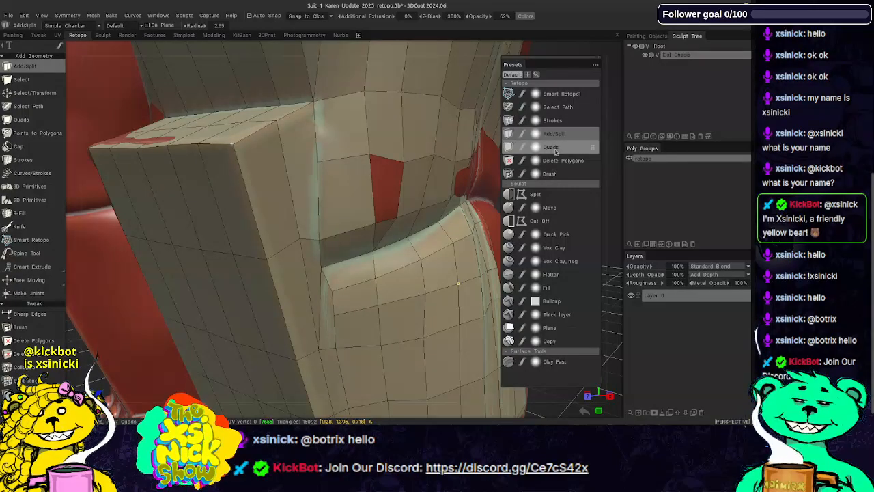
- Fill the remaining four-sided hole above the crease with the Quads tool, using its four corner vertices
click(556, 150)
click(387, 220)
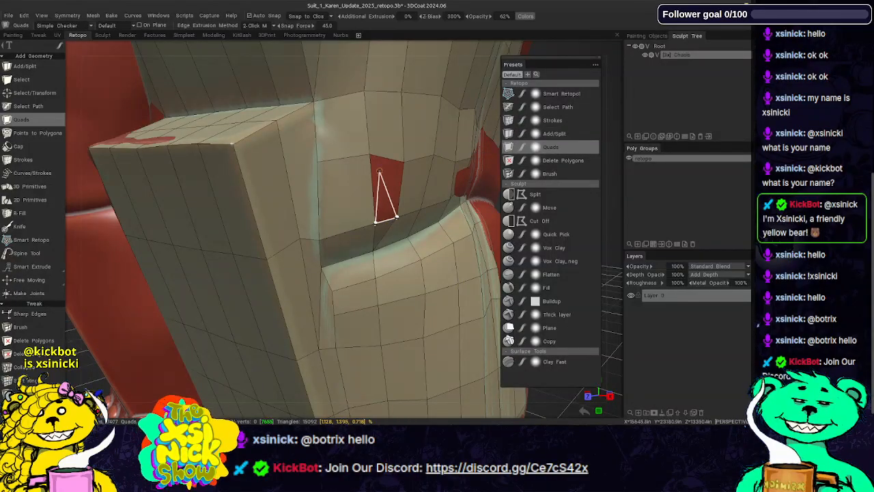
click(371, 156)
click(401, 163)
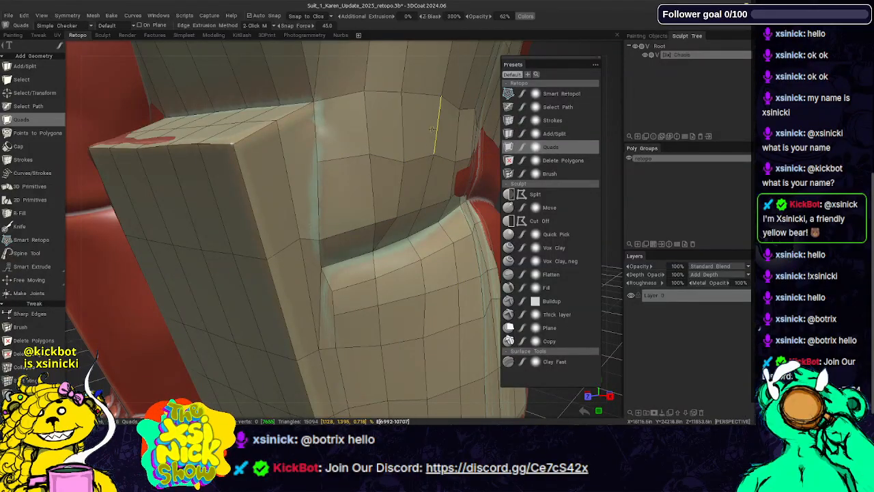
alt+drag(427, 170, 425, 147)
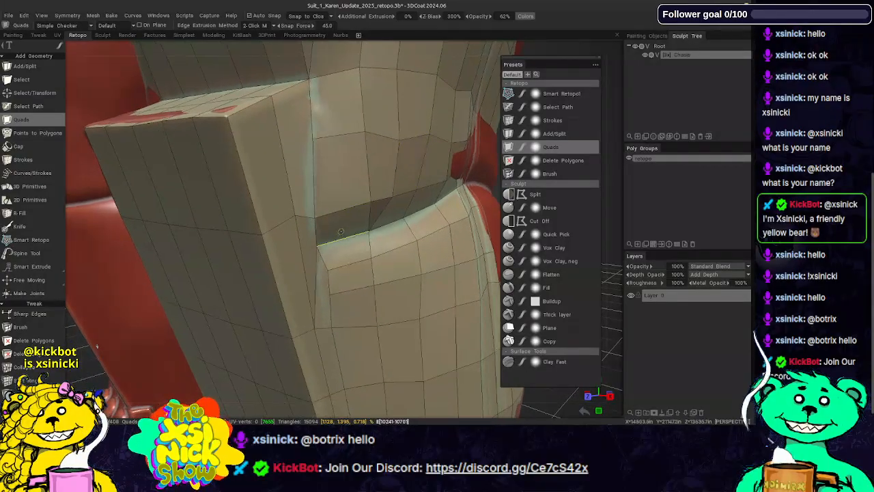
mouse_move(396, 179)
alt+mouse_down()
mouse_move(399, 148)
mouse_move(391, 167)
alt+mouse_up()
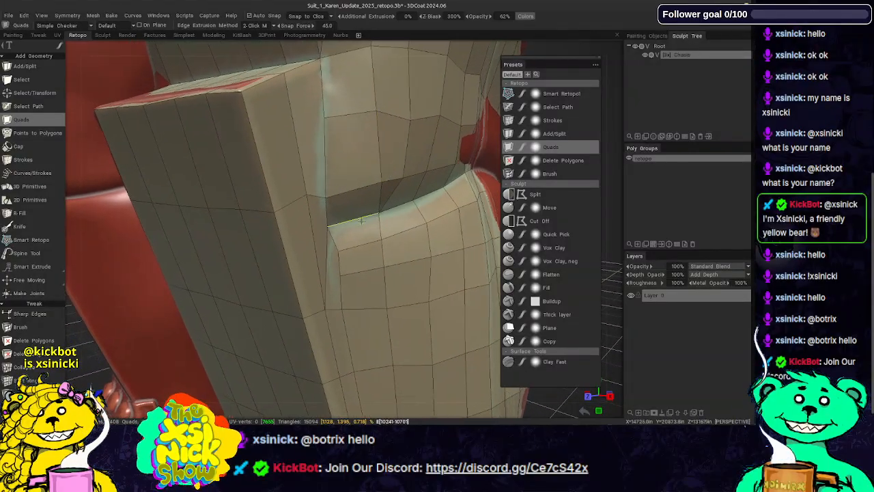
click(337, 250)
click(380, 239)
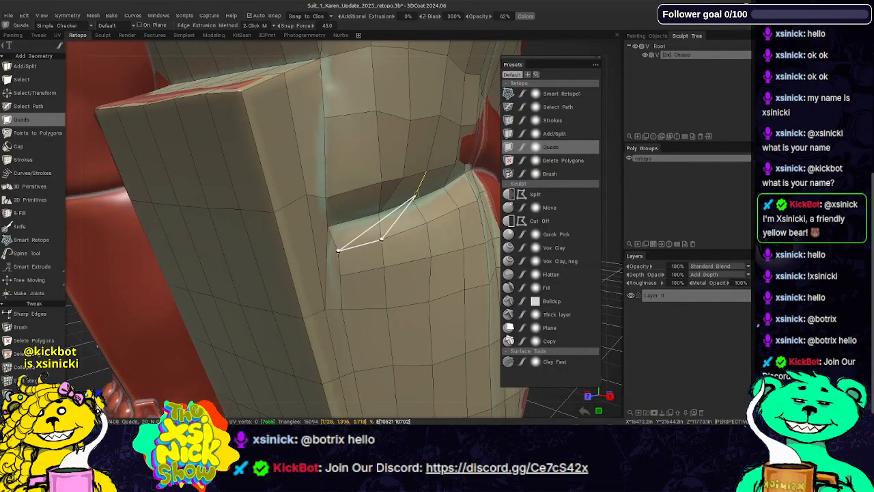
- Straighten the edge flow across the crease beside the flat block with Add/Split, so the edges above and below line up
click(554, 134)
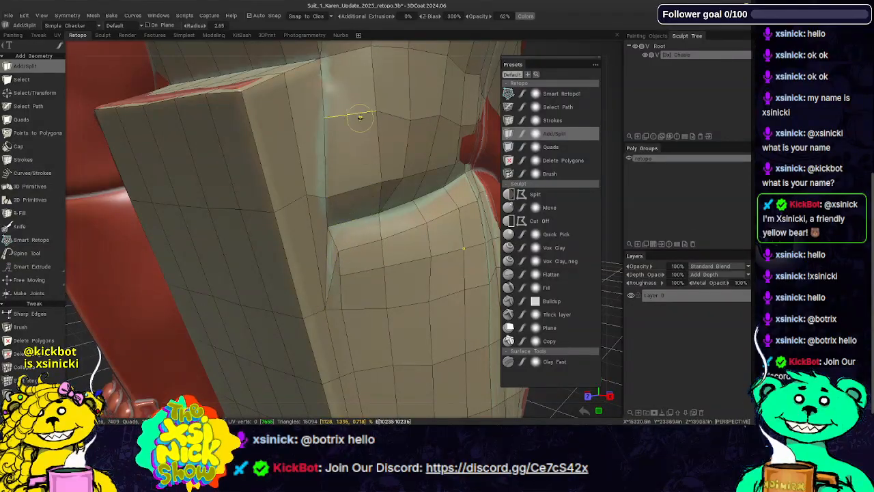
alt+drag(364, 103, 357, 125)
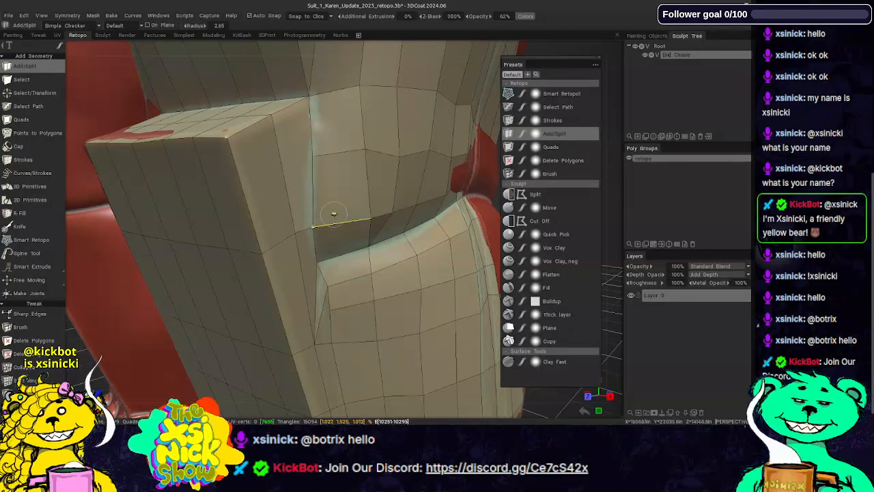
alt+drag(357, 199, 324, 244)
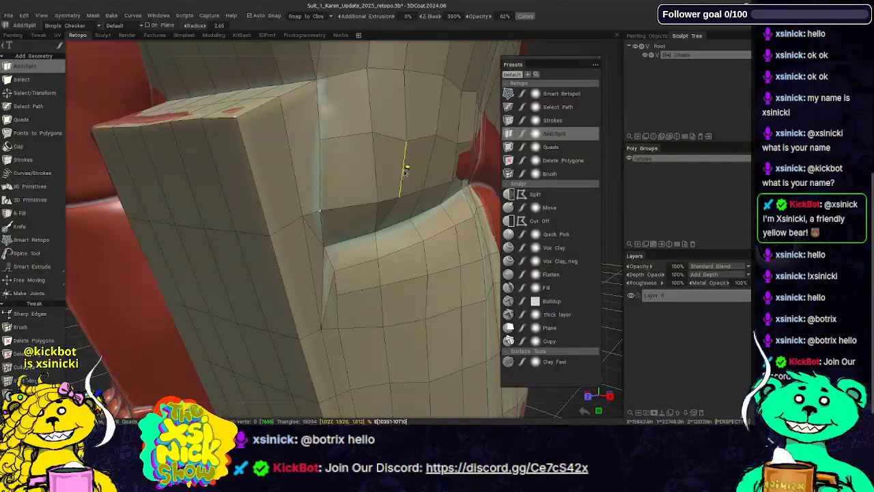
alt+drag(406, 171, 428, 146)
alt+drag(425, 231, 404, 234)
scroll(403, 217, down, 5)
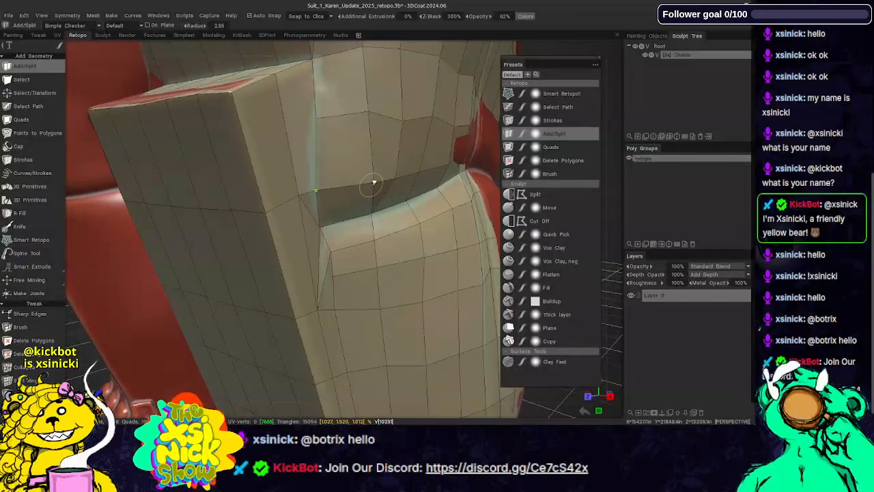
alt+drag(354, 187, 376, 180)
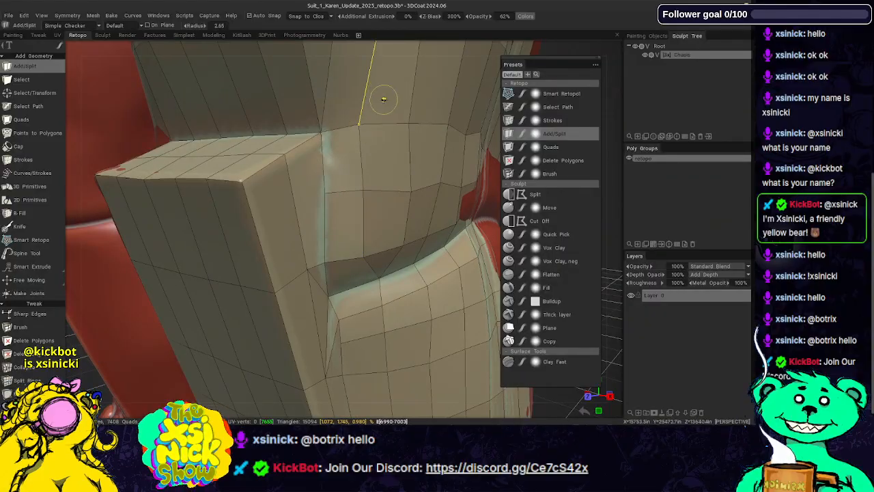
- Draw a Strokes line along the crease at the back of the knee, starting from the finished side mesh
alt+drag(384, 98, 318, 133)
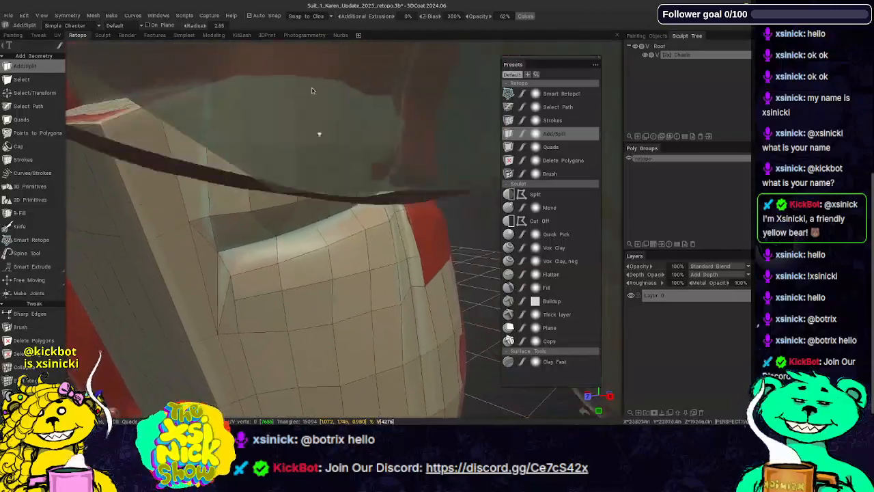
alt+drag(609, 192, 419, 196)
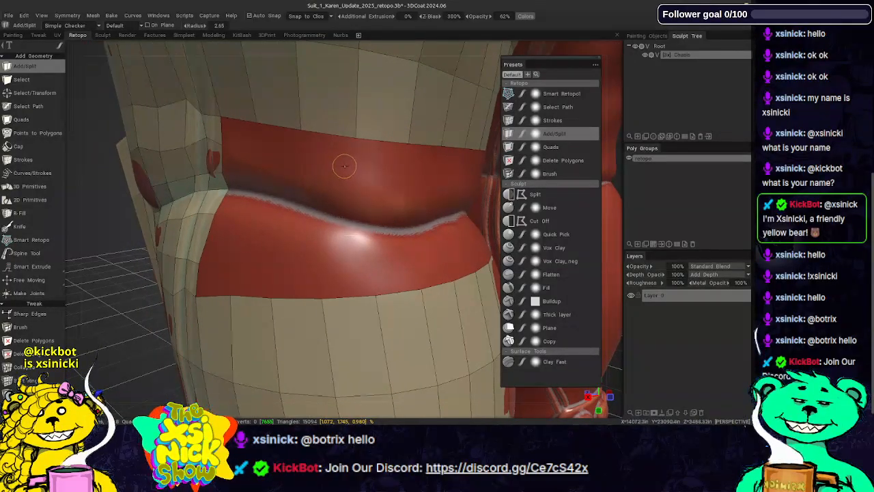
click(553, 120)
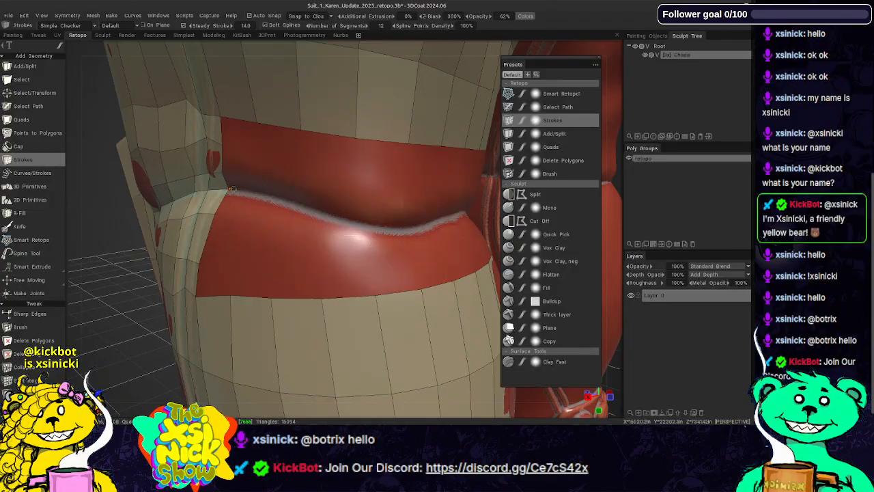
drag(229, 190, 287, 202)
mouse_move(351, 216)
mouse_down()
mouse_move(393, 230)
mouse_move(433, 228)
mouse_up()
- Draw three strokes across the crease near the finished side mesh, linking matching vertices of the thigh and calf mesh borders
drag(259, 123, 258, 146)
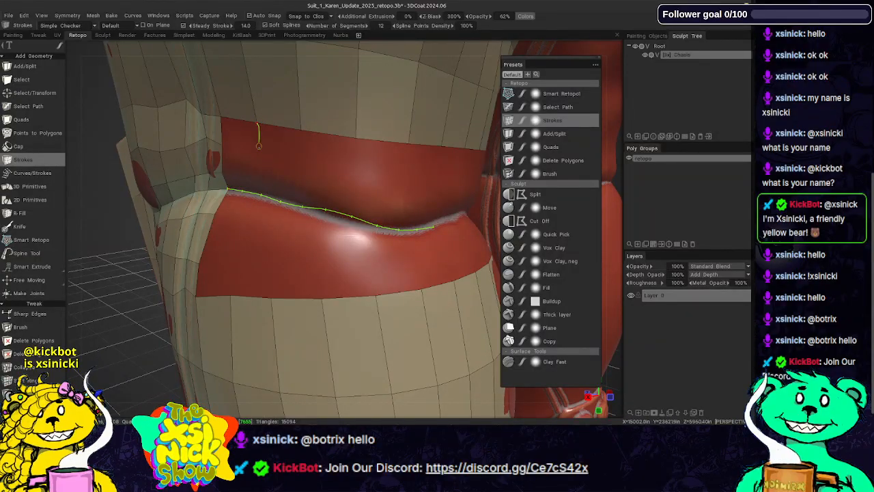
drag(235, 259, 232, 294)
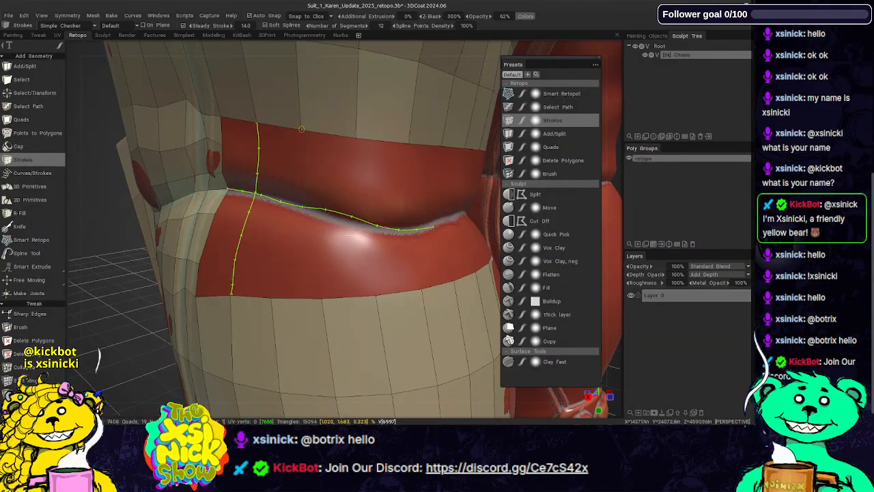
mouse_move(301, 129)
mouse_down()
mouse_move(301, 216)
mouse_move(272, 295)
mouse_up()
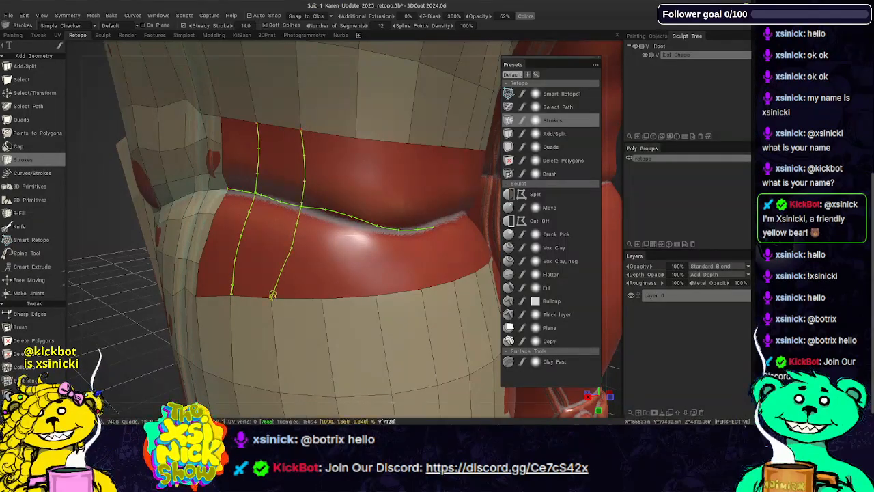
drag(355, 137, 321, 298)
- Draw a stroke beside the double seam on the knee's other side, from the thigh mesh border to the calf mesh border
alt+drag(368, 250, 317, 257)
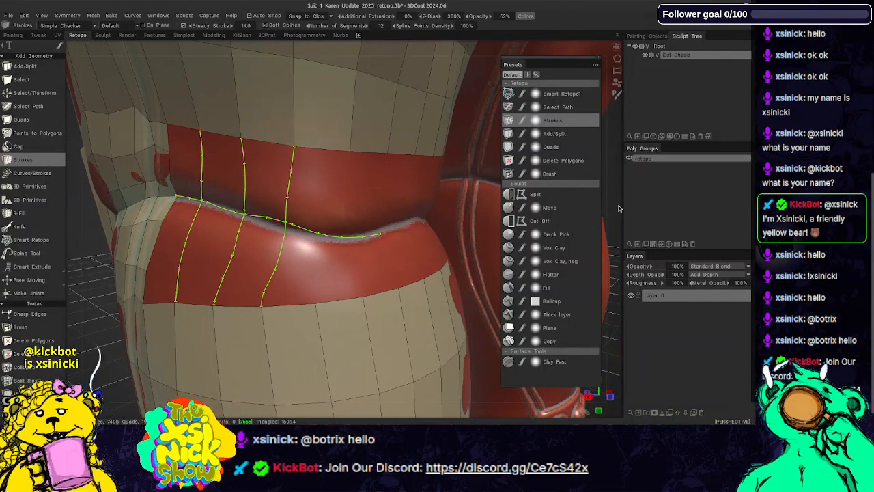
alt+drag(620, 209, 590, 203)
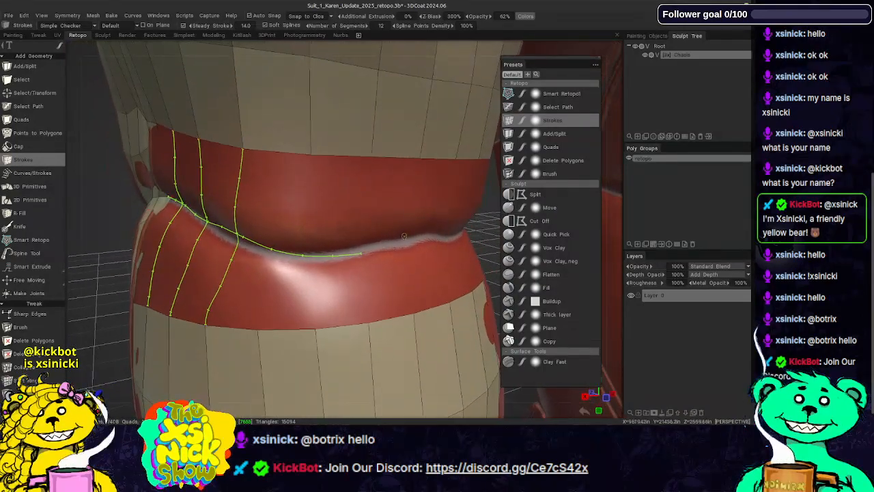
alt+middle_drag(402, 234, 418, 212)
alt+drag(614, 192, 584, 190)
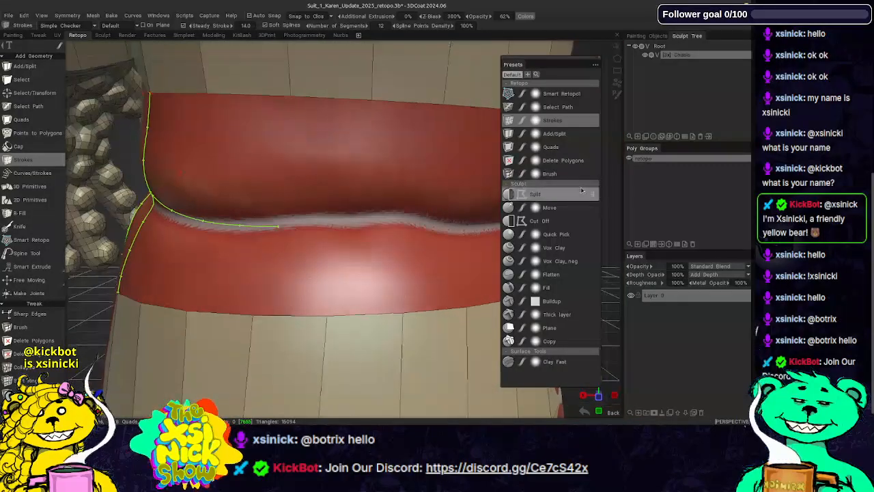
alt+right_drag(609, 198, 606, 182)
alt+drag(607, 182, 546, 193)
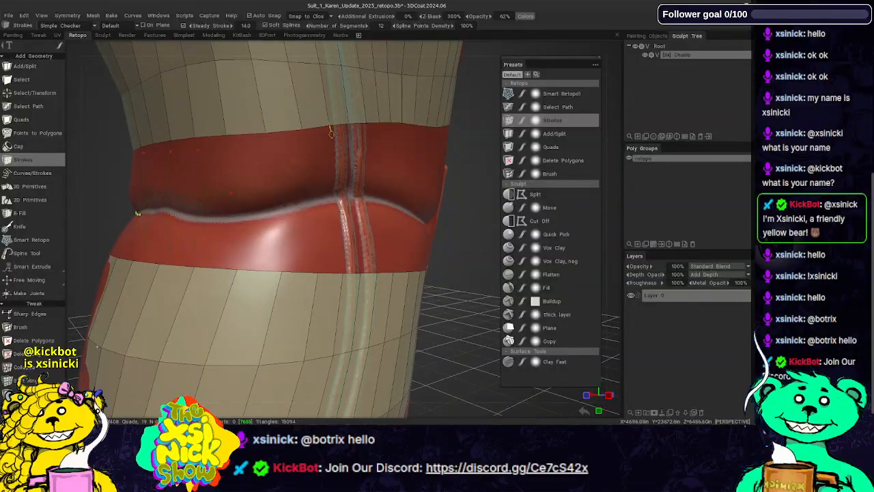
drag(340, 232, 344, 271)
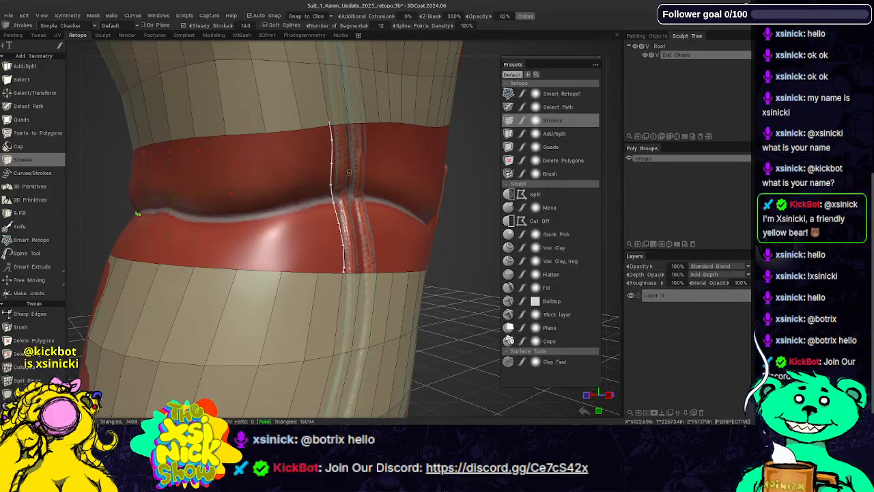
key(ctrl+z)
drag(328, 125, 332, 157)
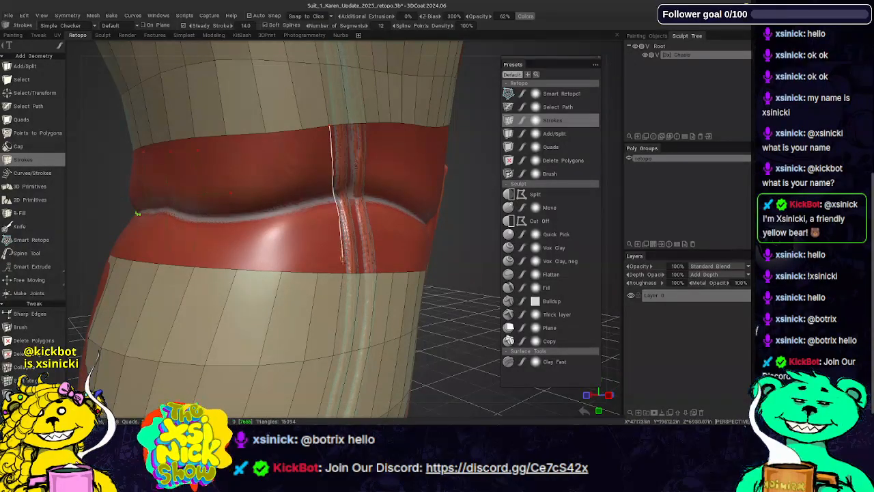
drag(342, 259, 343, 274)
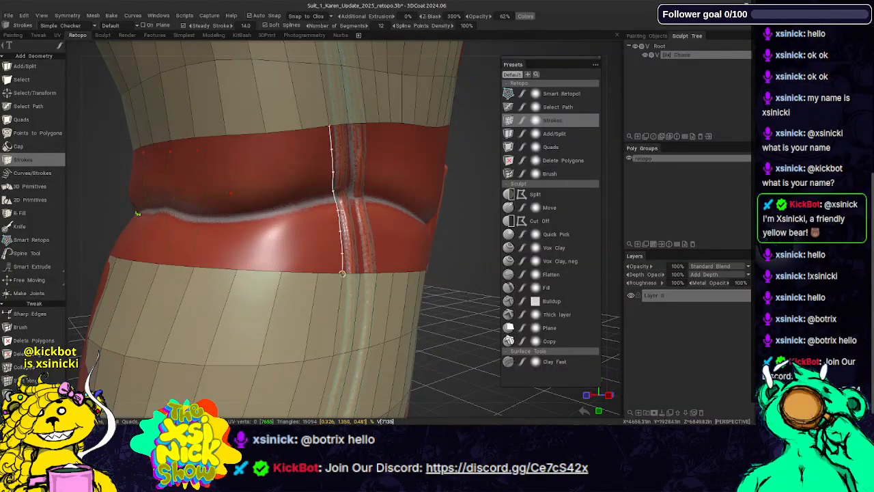
- Draw four more strokes across the crease from the seam toward the back of the knee, linking matching border vertices
drag(488, 56, 453, 72)
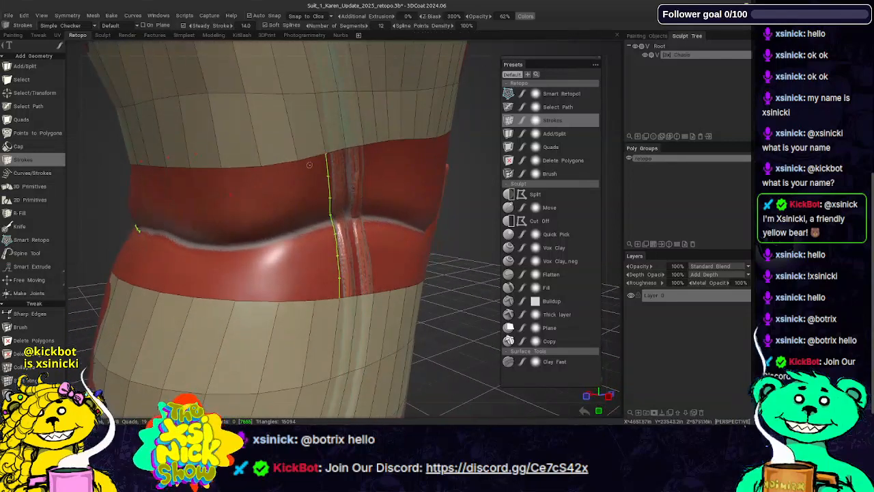
drag(297, 160, 307, 182)
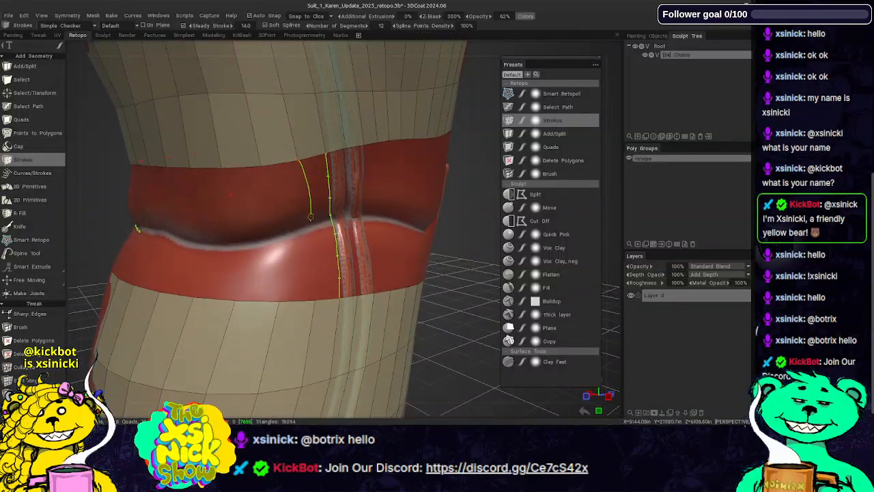
drag(310, 216, 315, 303)
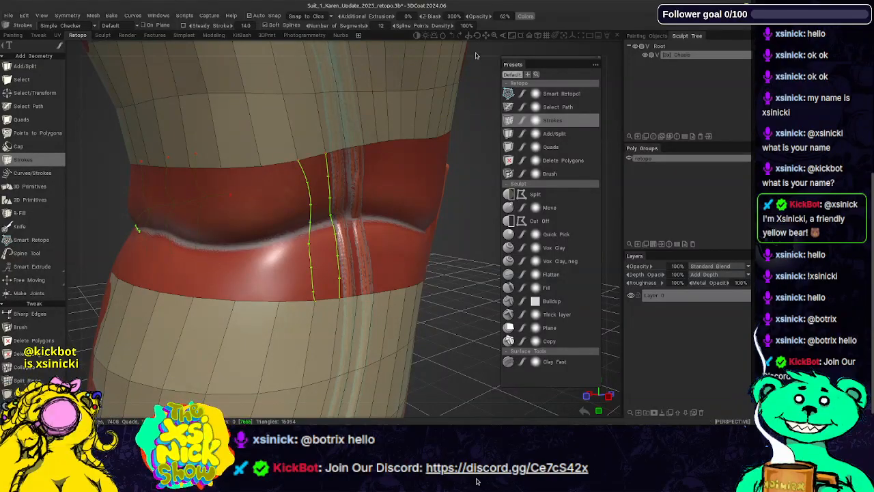
alt+drag(476, 54, 497, 44)
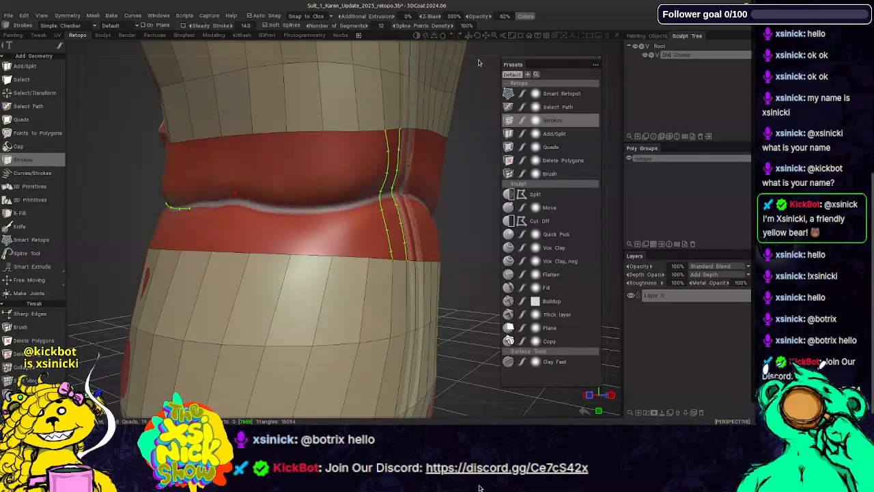
alt+drag(484, 53, 462, 80)
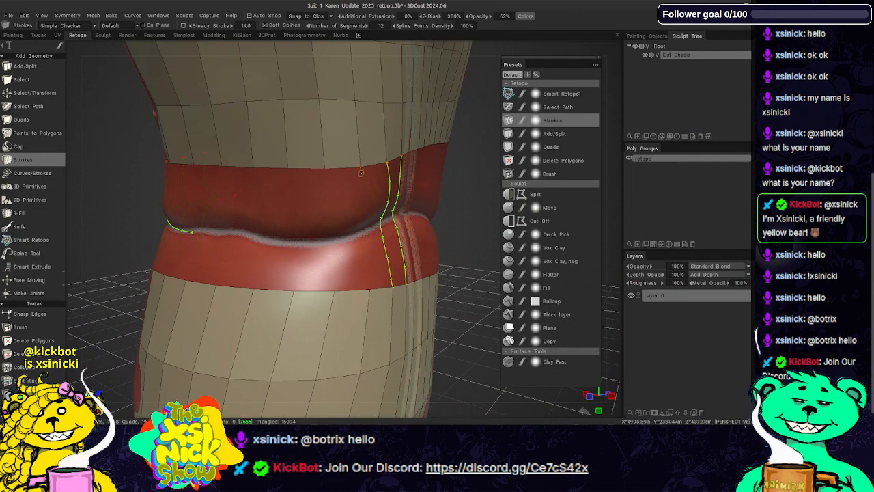
drag(362, 194, 363, 247)
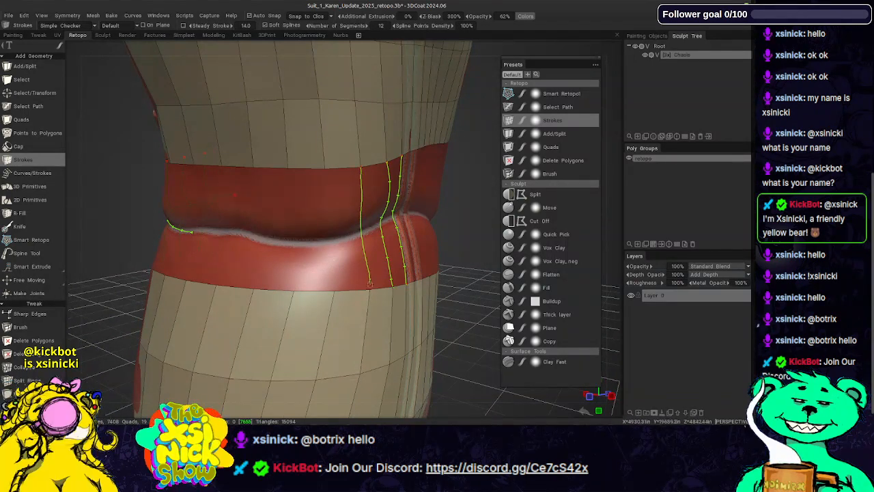
drag(326, 167, 333, 220)
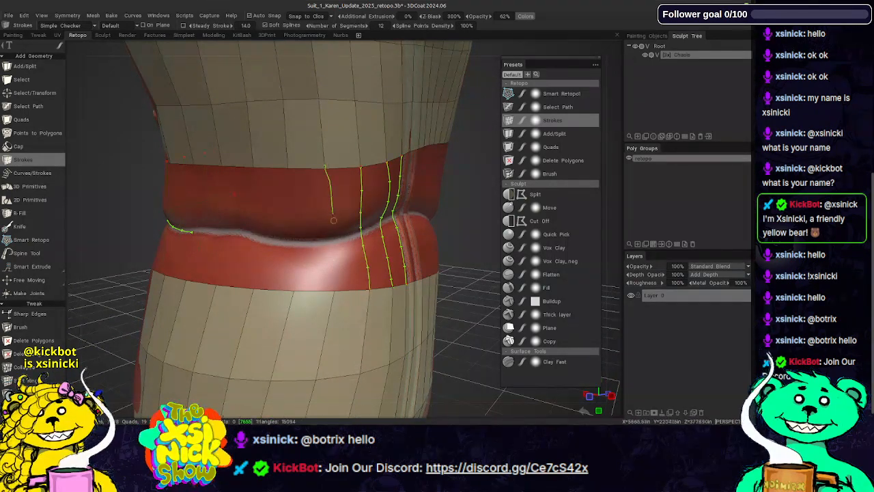
drag(335, 283, 334, 291)
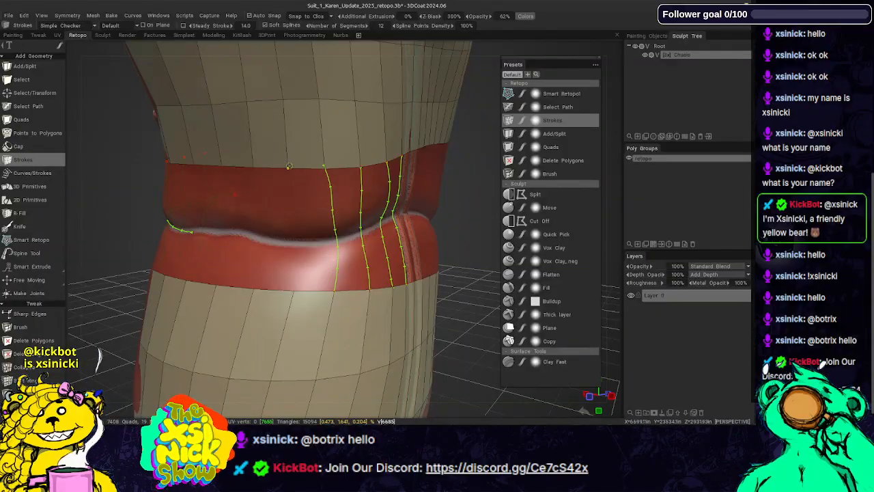
drag(288, 167, 301, 237)
drag(293, 284, 295, 289)
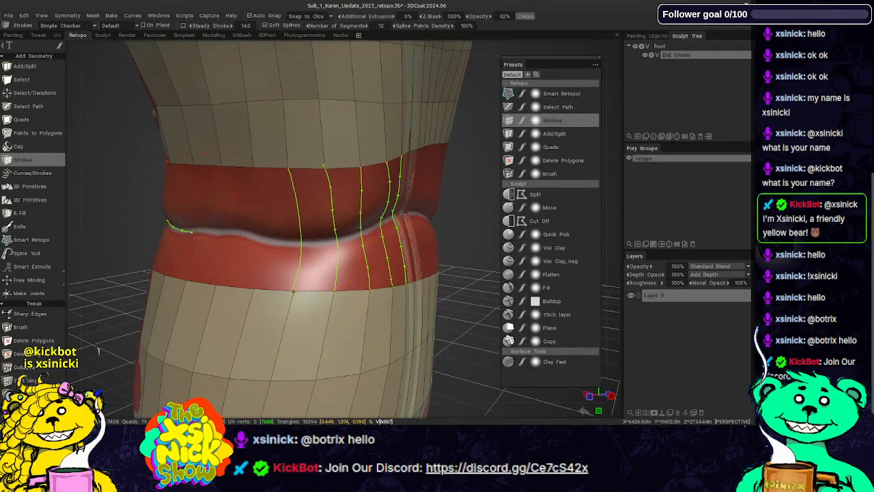
- Draw the remaining four cross strokes over the middle of the knee's back, linking the thigh border to the calf border
drag(482, 50, 549, 51)
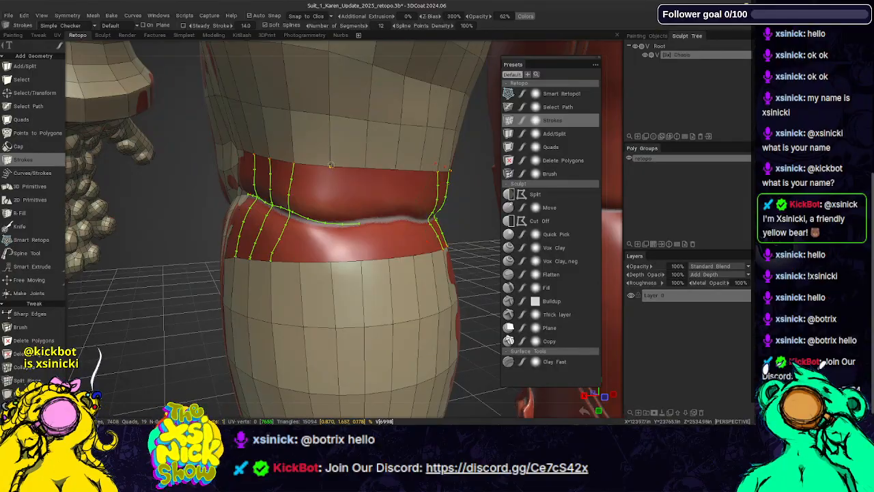
drag(333, 168, 330, 263)
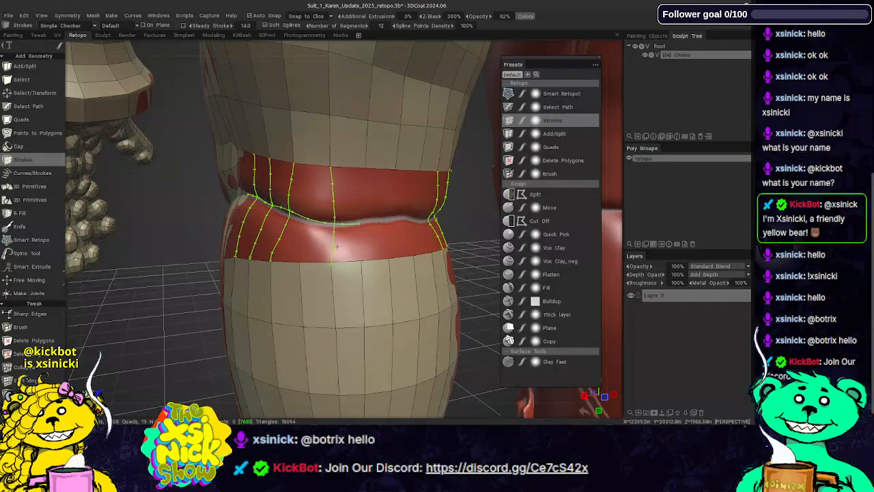
drag(518, 49, 477, 51)
drag(319, 171, 304, 273)
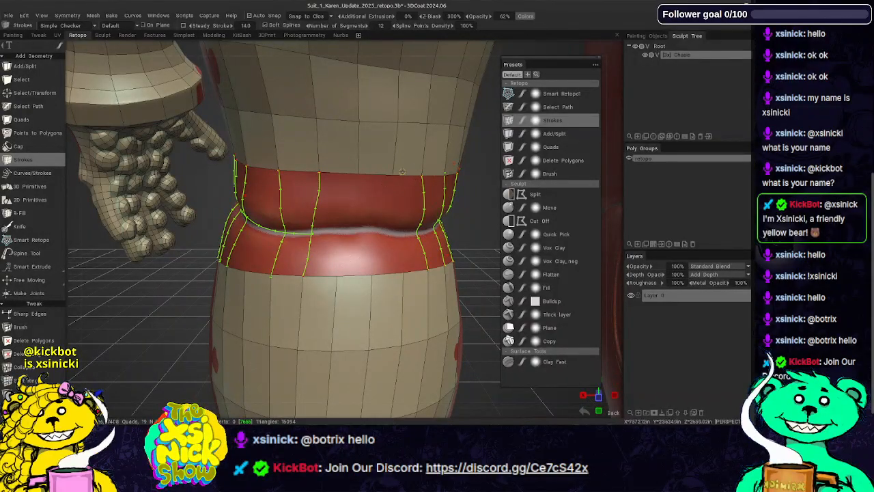
drag(358, 170, 370, 275)
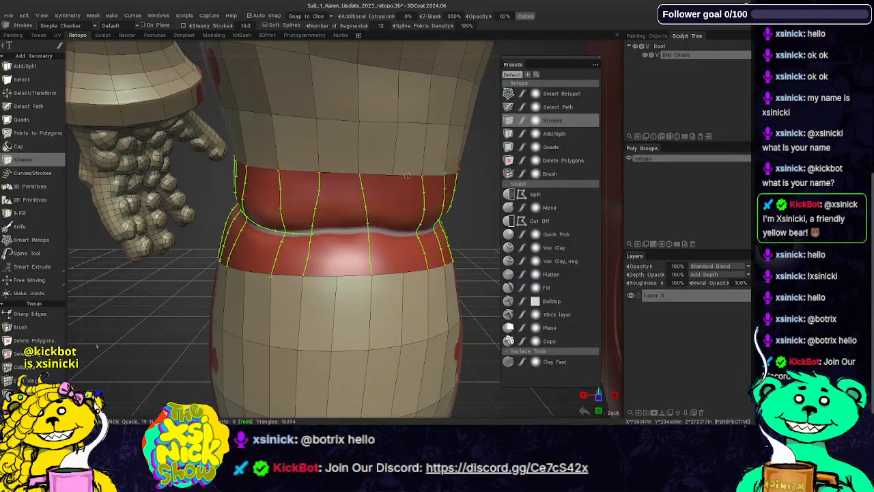
drag(393, 175, 397, 205)
drag(402, 259, 404, 274)
- Extend the crease stroke along the rest of the knee's back up to the stroke beside the seam
mouse_move(517, 54)
mouse_down()
mouse_move(578, 54)
mouse_move(443, 54)
mouse_up()
drag(500, 54, 518, 55)
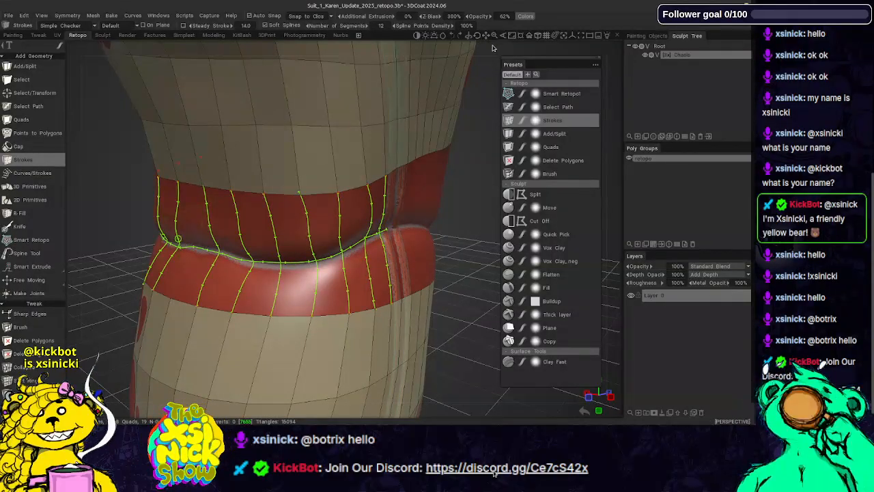
drag(493, 48, 620, 50)
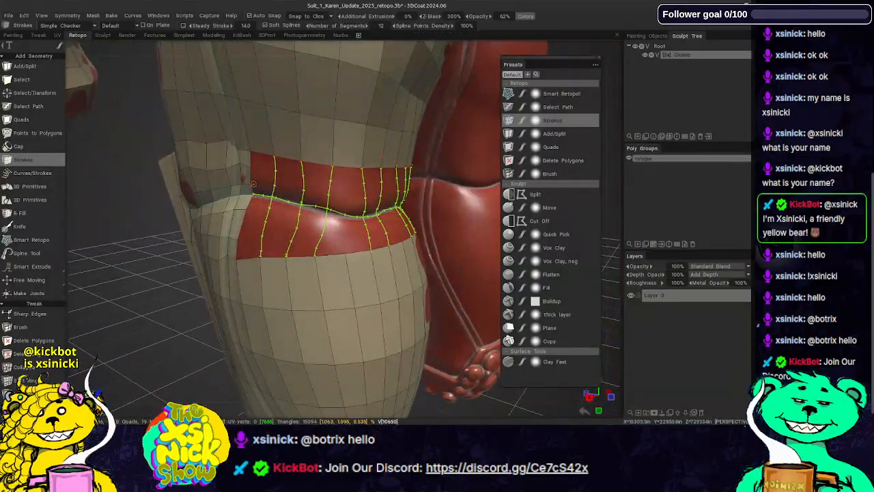
- Draw one stroke above and one below the knee crease, both running around the back of the knee to the double seam
drag(252, 183, 355, 204)
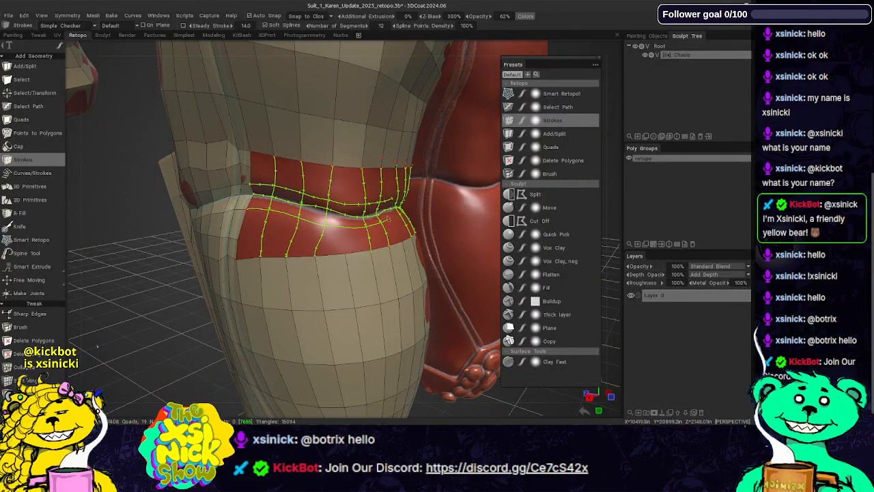
drag(477, 35, 380, 49)
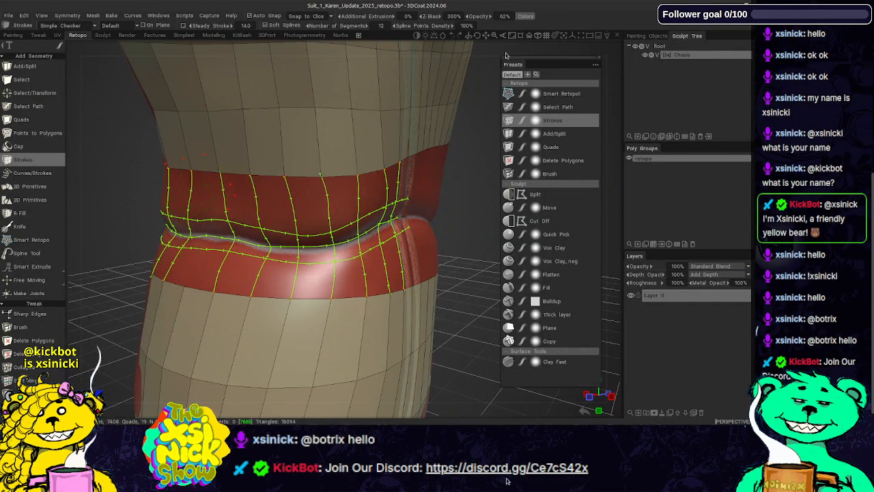
mouse_move(508, 54)
mouse_down()
mouse_move(445, 57)
mouse_move(455, 58)
mouse_up()
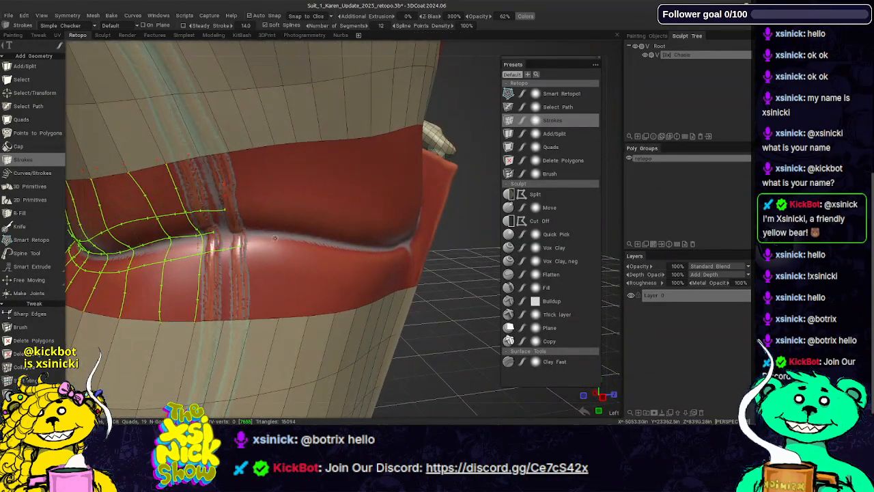
drag(274, 238, 210, 232)
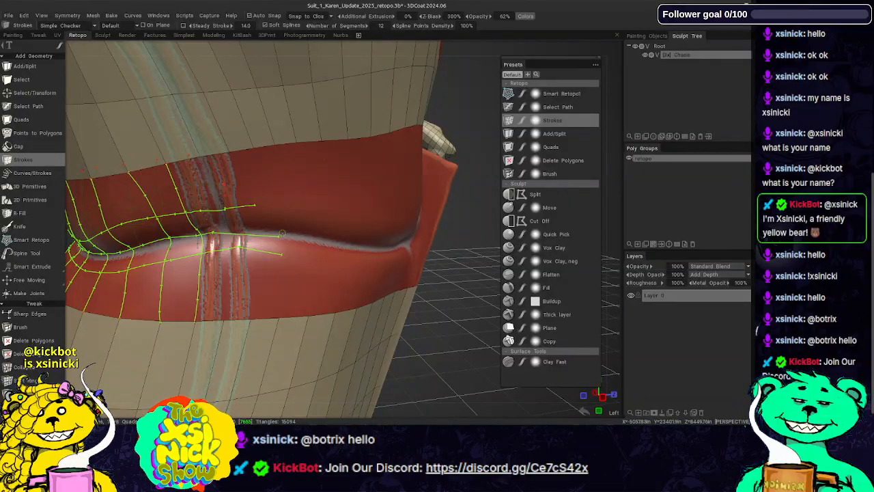
mouse_move(343, 184)
alt+mouse_down()
mouse_move(467, 183)
mouse_move(418, 194)
alt+mouse_up()
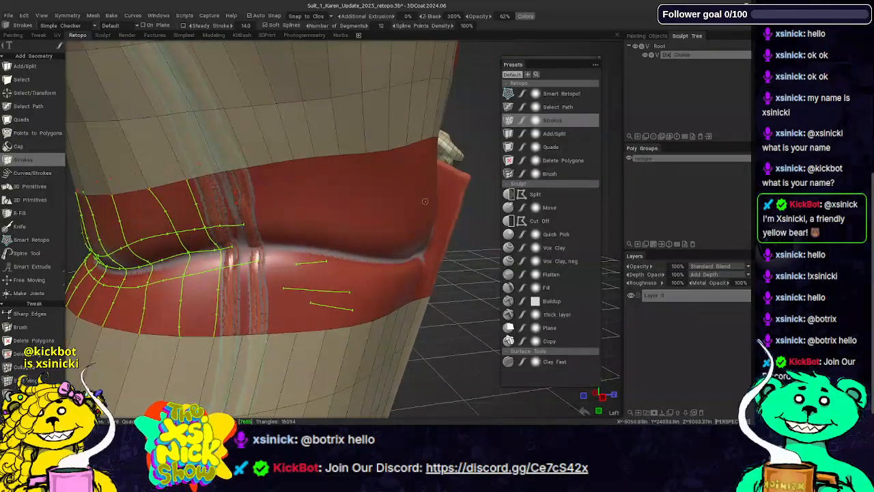
key(ctrl+z)
key(ctrl+z)
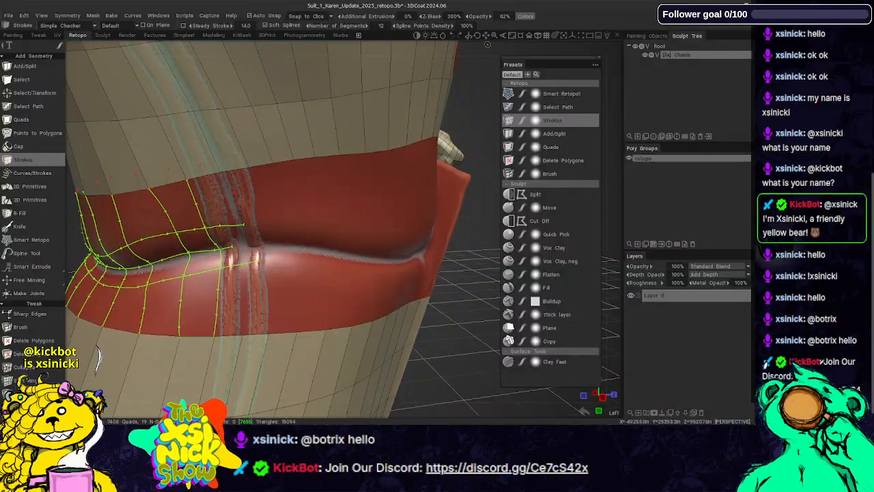
- Extend the three crease strokes past the double seam and draw cross strokes between and beyond its lines from thigh border to calf border
mouse_move(429, 203)
alt+mouse_down()
mouse_move(571, 54)
mouse_move(626, 138)
alt+mouse_up()
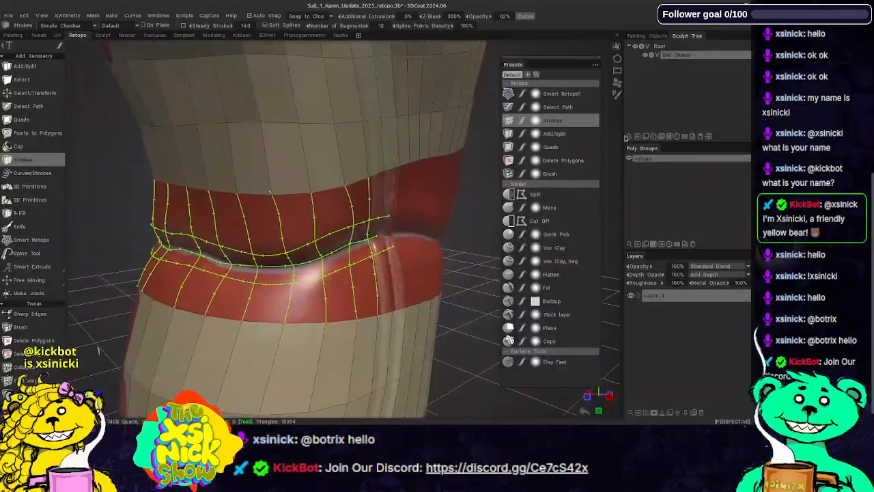
scroll(614, 141, up, 4)
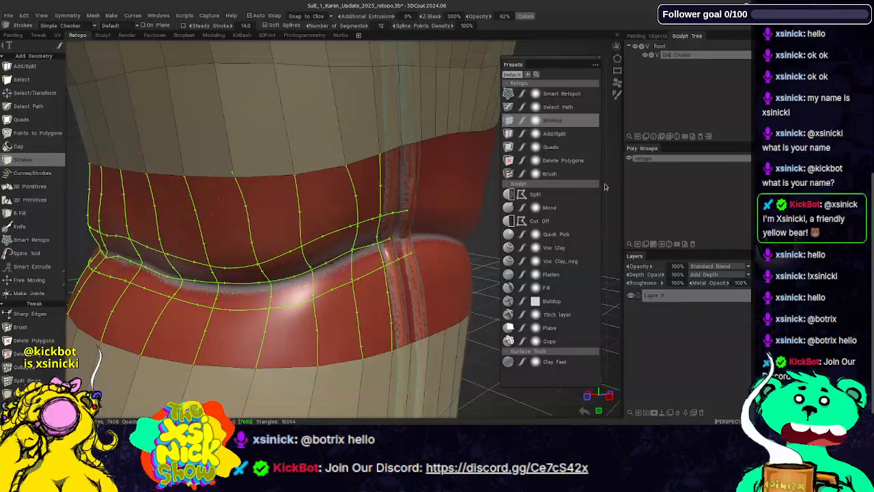
mouse_move(625, 150)
alt+mouse_down()
mouse_move(601, 192)
mouse_move(606, 187)
alt+mouse_up()
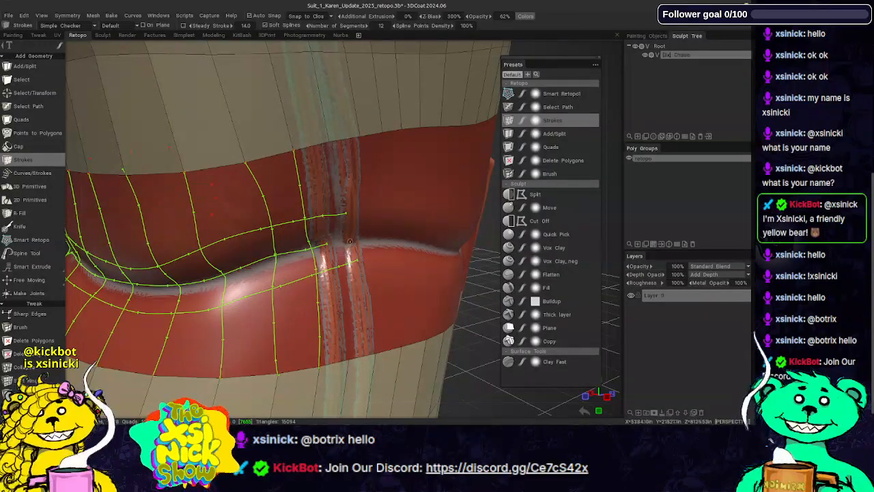
alt+drag(371, 245, 366, 234)
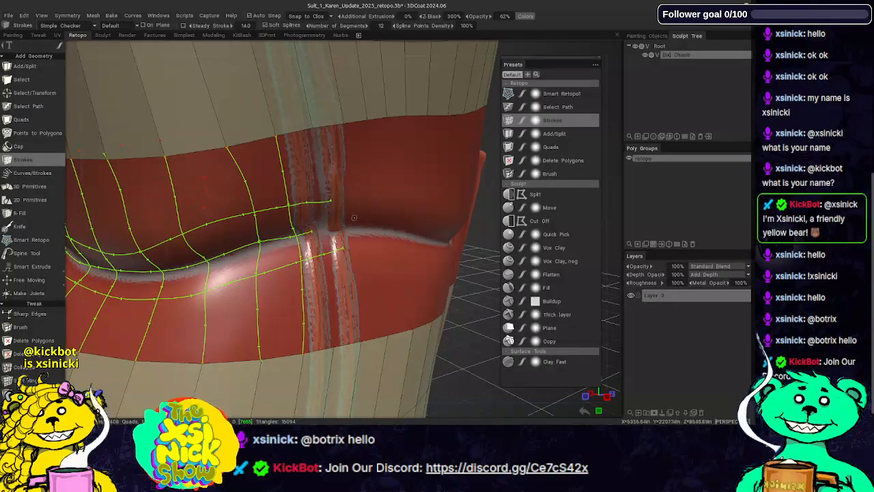
mouse_move(459, 126)
alt+mouse_down()
mouse_move(449, 125)
mouse_move(374, 198)
alt+mouse_up()
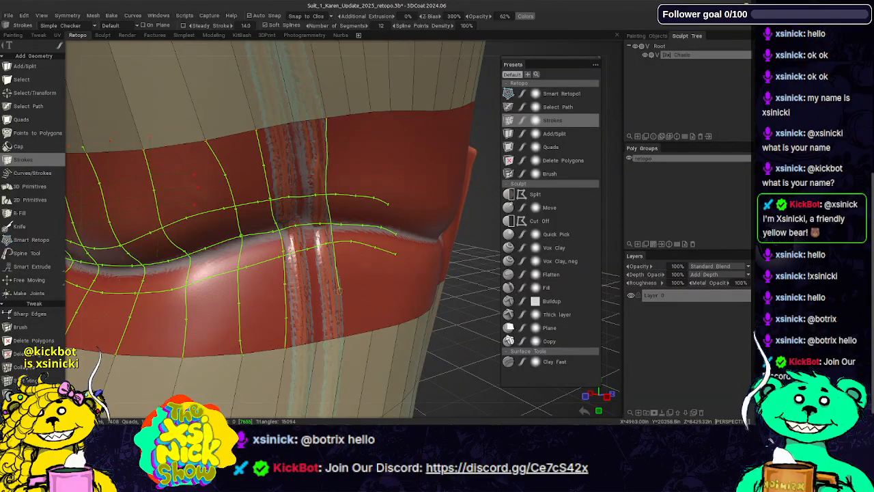
drag(339, 291, 344, 336)
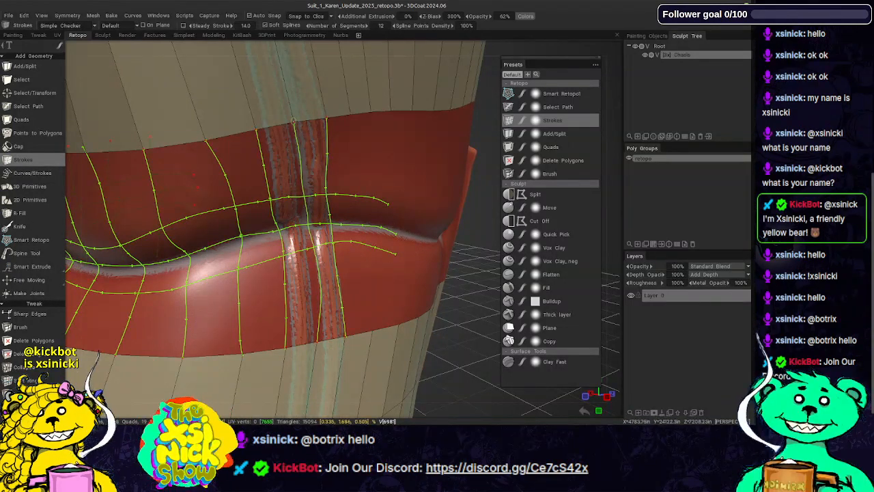
- Add another lengthwise stroke on both the thigh and calf sides of the gap, and generate polygons from the stroke grid
mouse_move(317, 168)
middle_down()
mouse_move(402, 155)
mouse_move(444, 162)
middle_up()
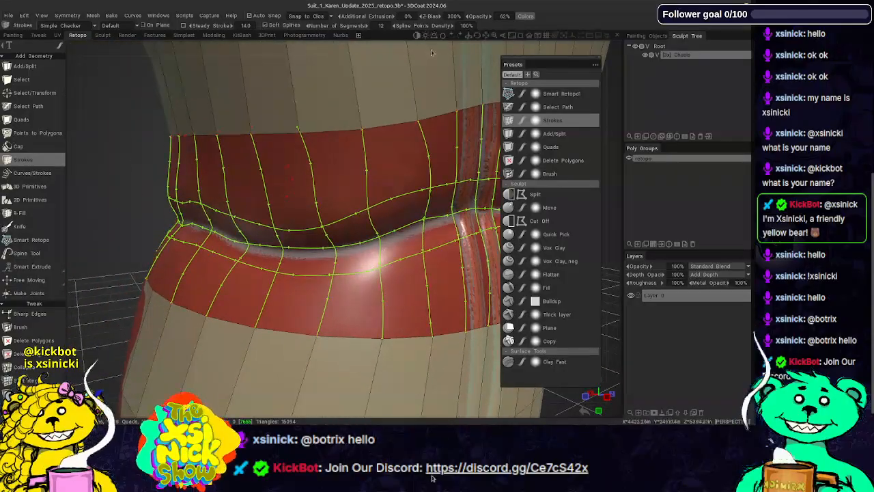
mouse_move(301, 164)
middle_down()
mouse_move(422, 202)
mouse_move(368, 193)
mouse_move(329, 213)
middle_up()
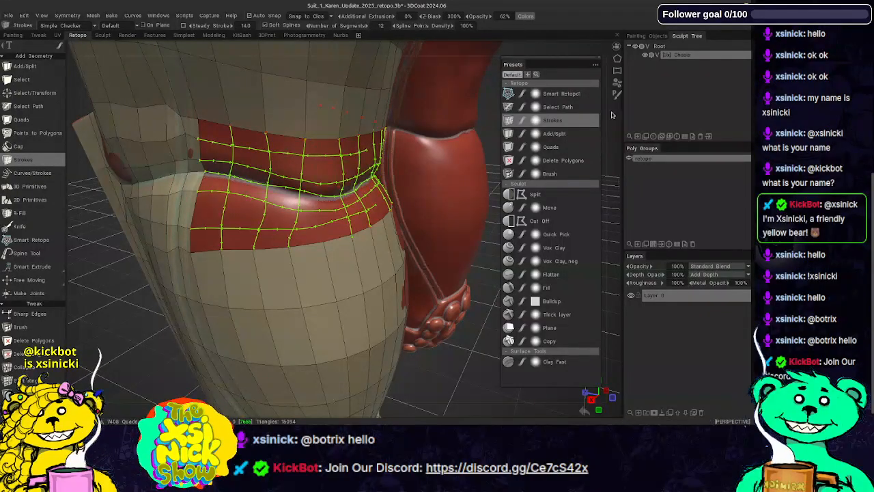
mouse_move(618, 138)
alt+mouse_down()
mouse_move(490, 132)
mouse_move(492, 157)
alt+mouse_up()
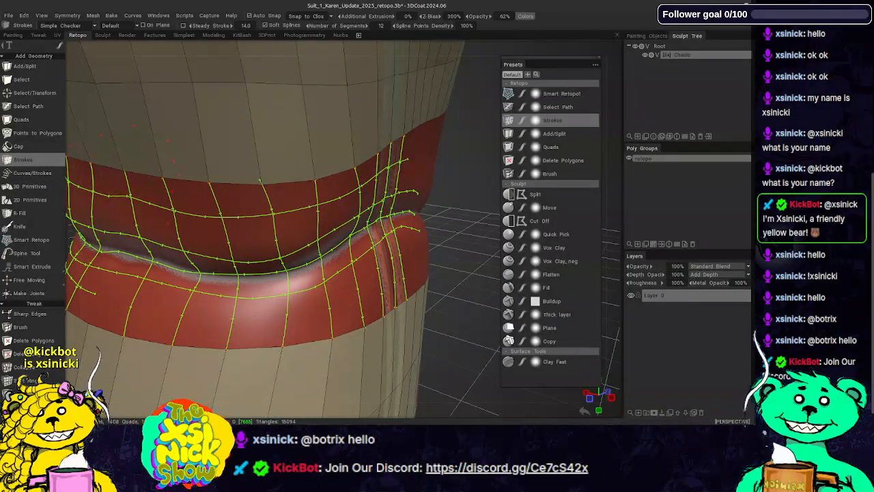
alt+middle_drag(400, 252, 424, 216)
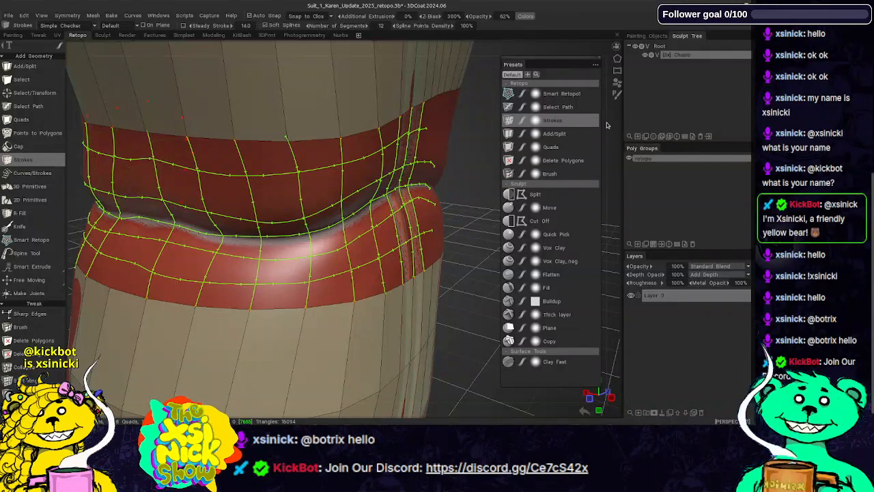
scroll(608, 191, down, 4)
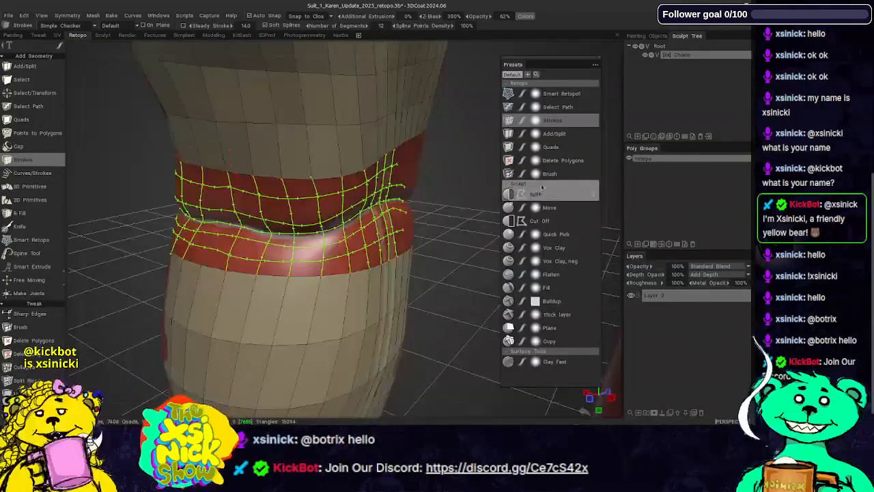
mouse_move(463, 60)
alt+mouse_down()
mouse_move(488, 47)
mouse_move(483, 59)
alt+mouse_up()
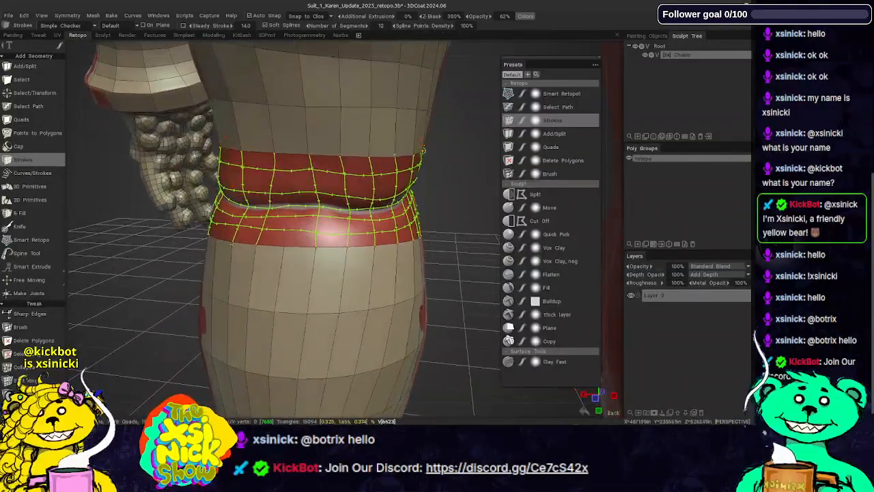
key(Return)
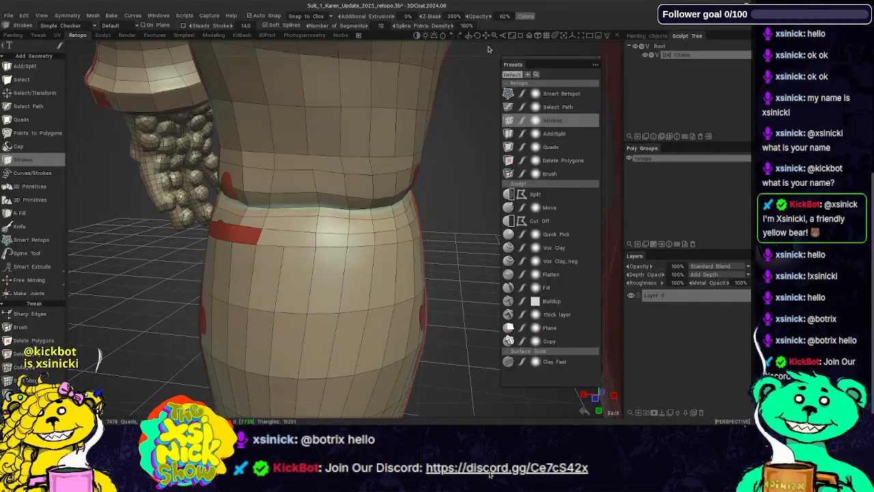
- Use the Quads tool to fill three adjacent cells of the open strip below the knee crease, starting at the end nearest the seam
alt+drag(489, 46, 584, 56)
middle_drag(421, 183, 445, 163)
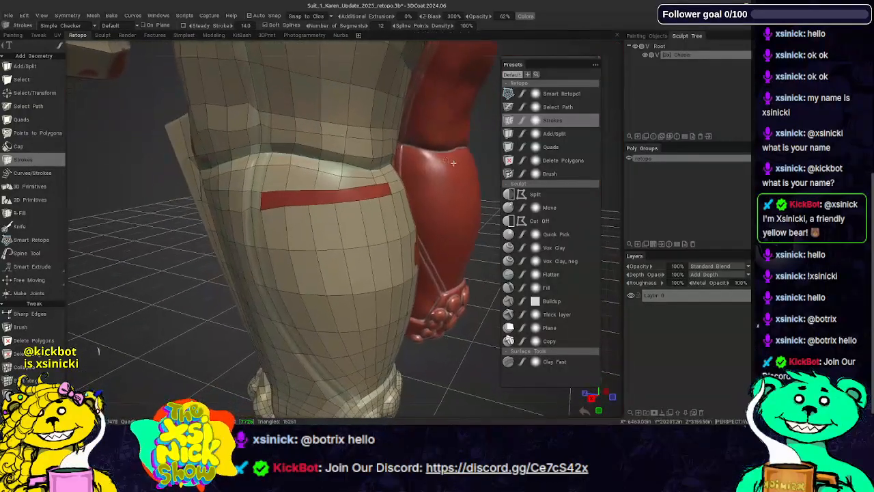
right_drag(613, 164, 605, 187)
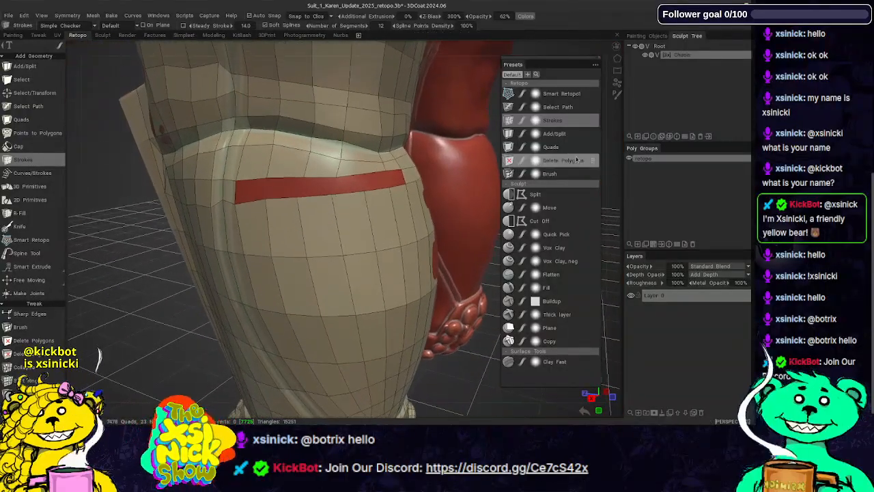
click(553, 151)
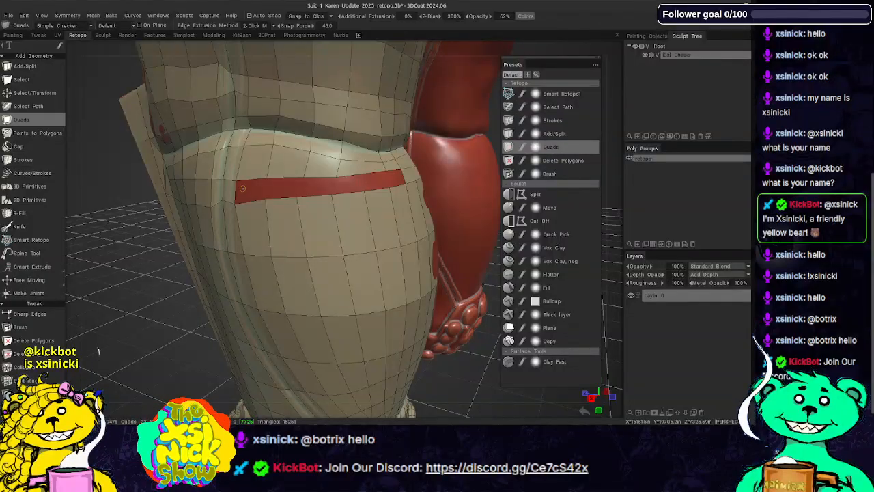
click(235, 204)
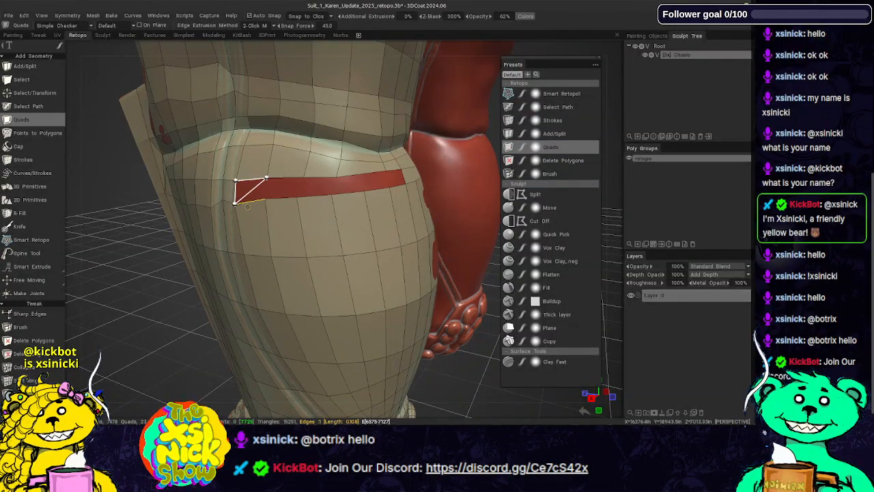
click(265, 200)
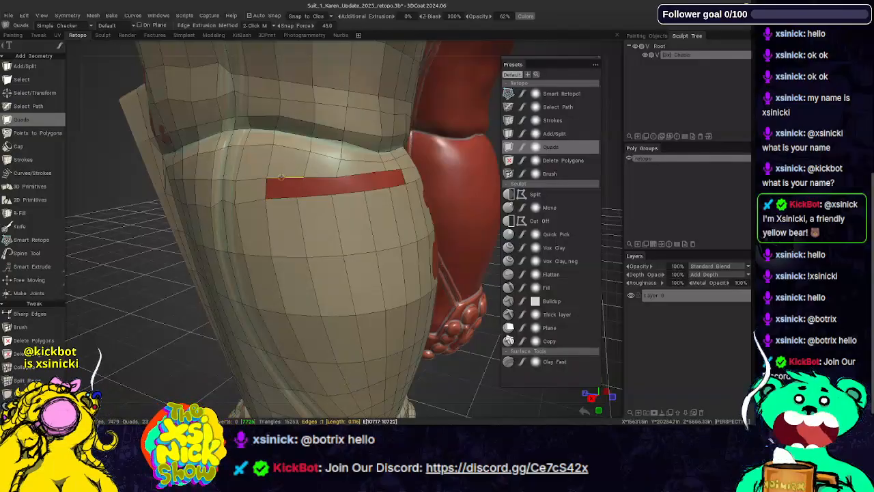
click(303, 178)
click(298, 198)
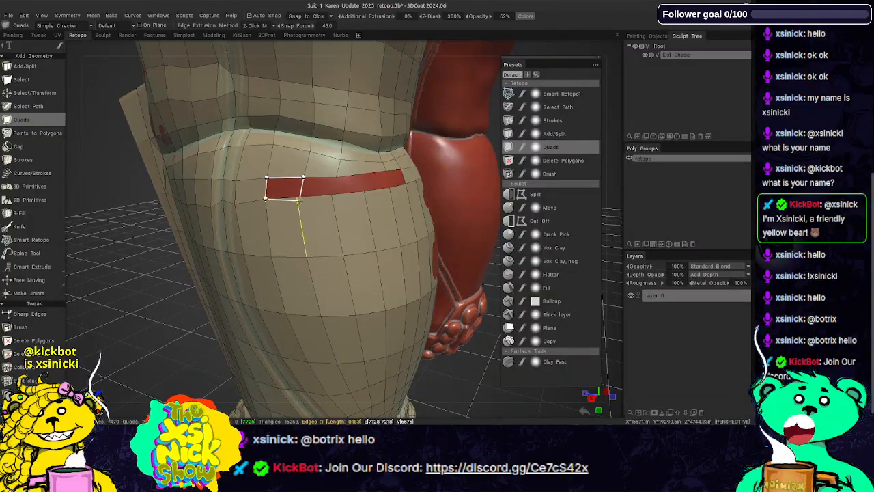
click(297, 197)
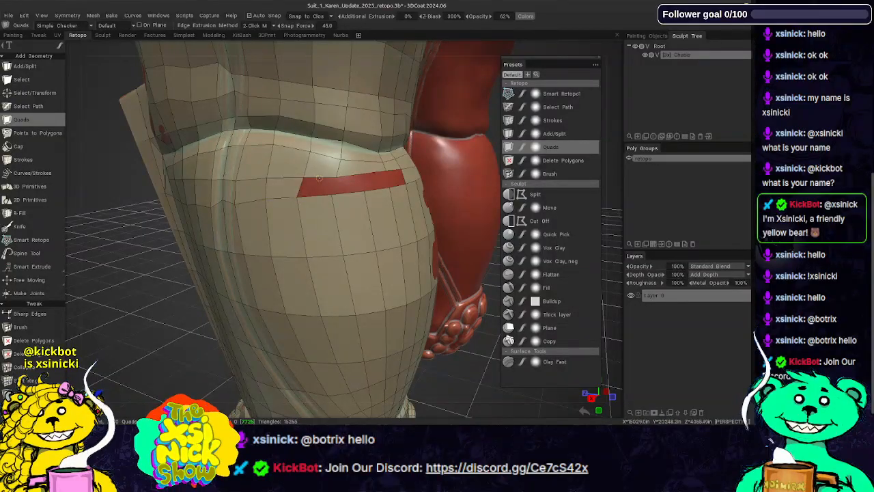
click(297, 196)
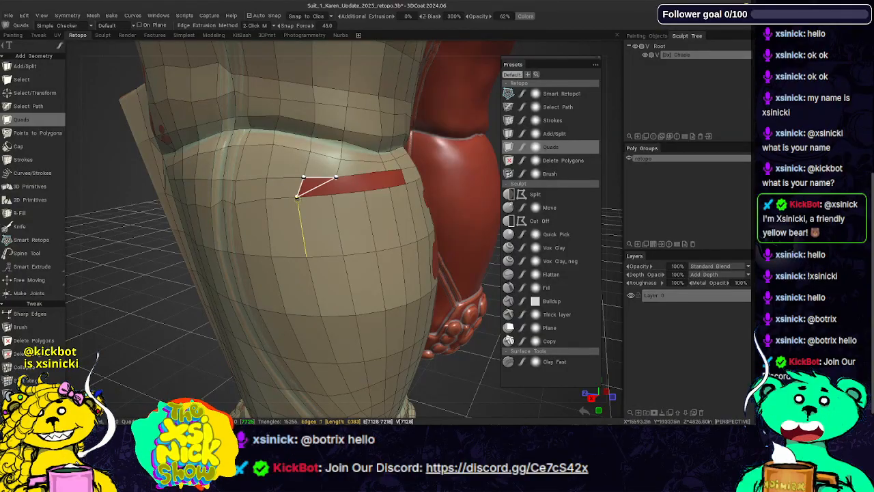
click(332, 195)
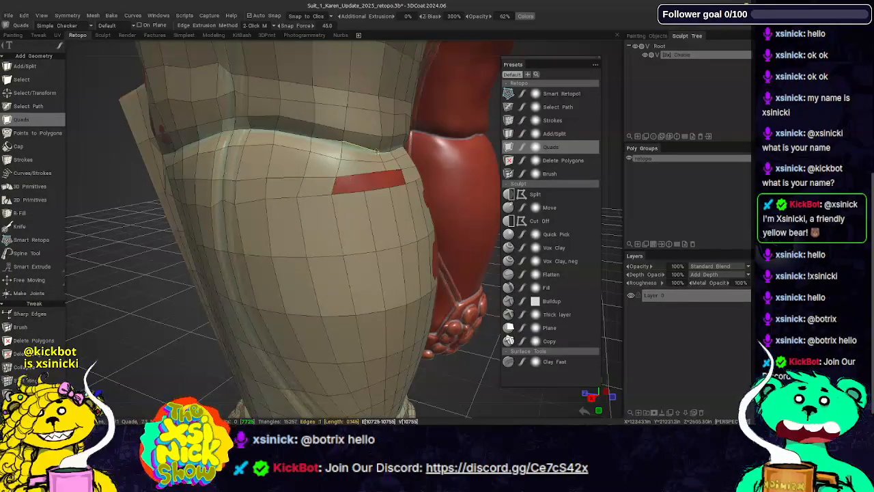
- Fill the end cell on the opposite side of the remaining open calf strip with a quad
alt+drag(477, 54, 427, 75)
alt+middle_drag(435, 142, 386, 168)
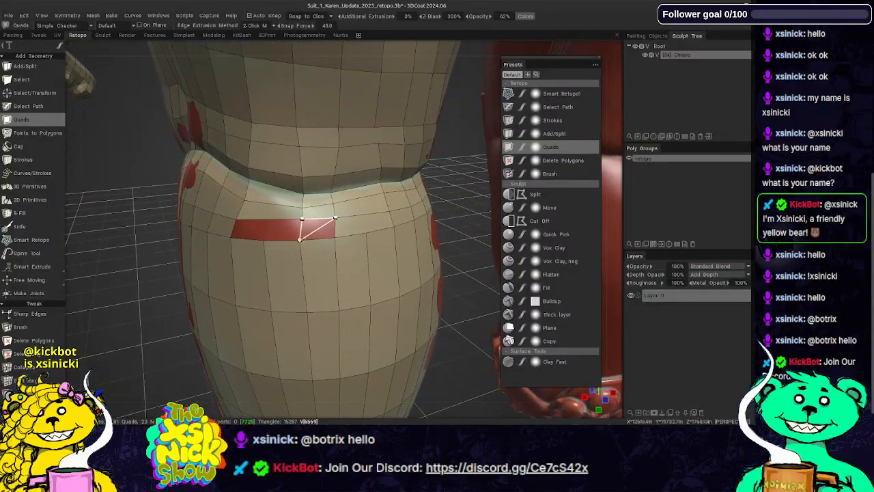
click(332, 235)
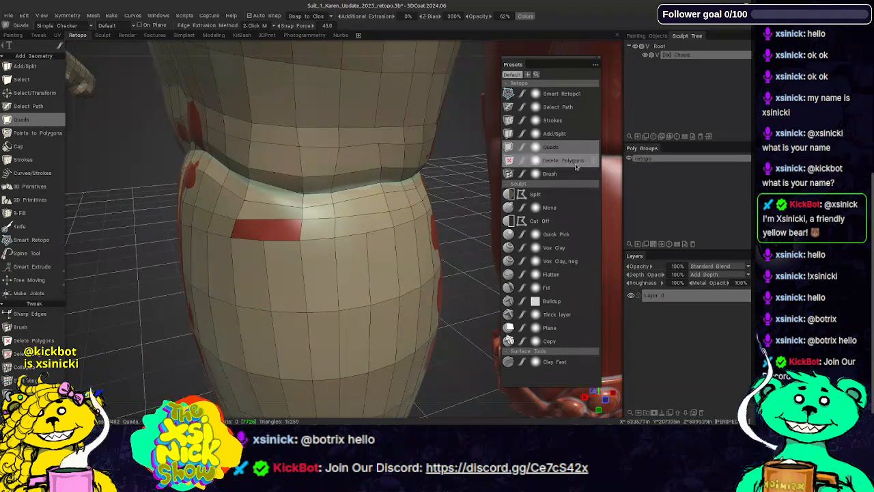
- Fill the narrow open cell over the double seam, next to the calf mesh border, with a quad
alt+drag(610, 168, 472, 177)
scroll(489, 167, up, 2)
scroll(492, 167, down, 1)
click(306, 240)
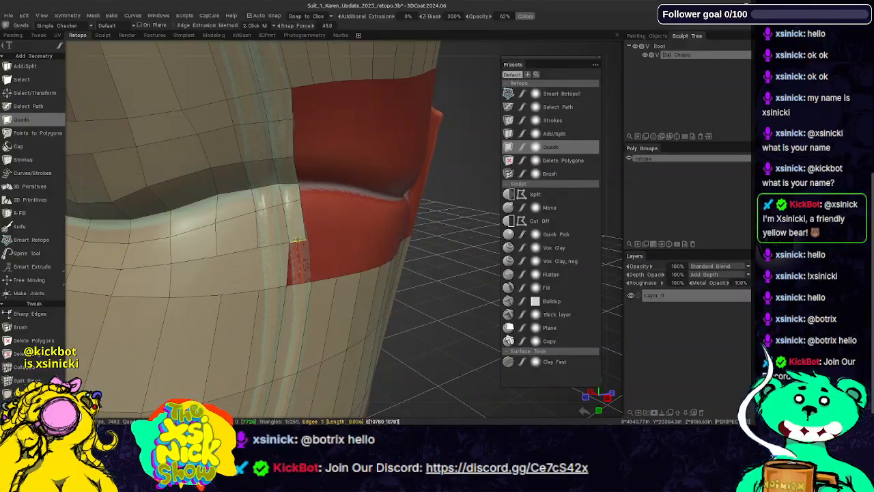
click(289, 241)
click(287, 286)
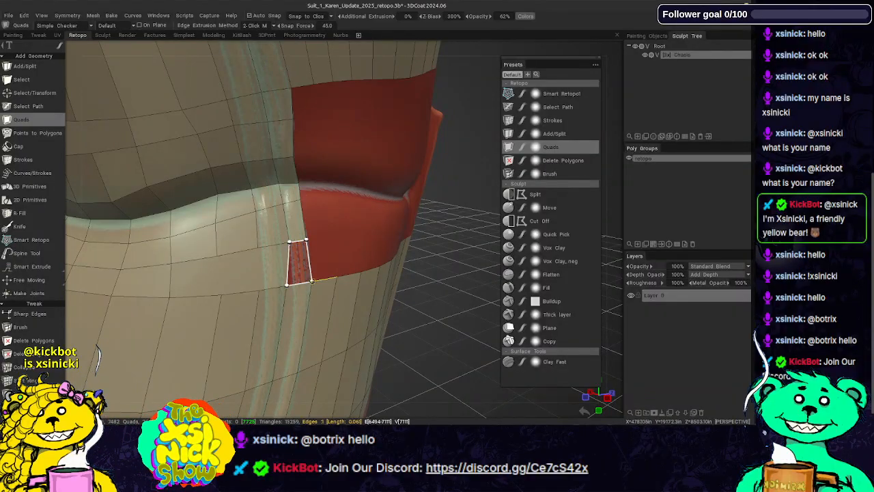
click(310, 281)
- Use Add/Split to cut short lengthwise edges across the calf strip below the knee crease, beside the double seam
alt+drag(398, 203, 392, 210)
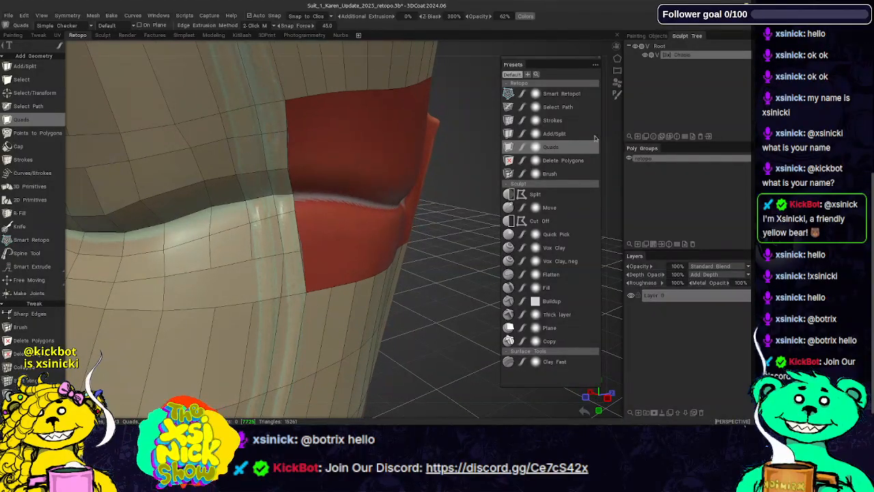
click(555, 134)
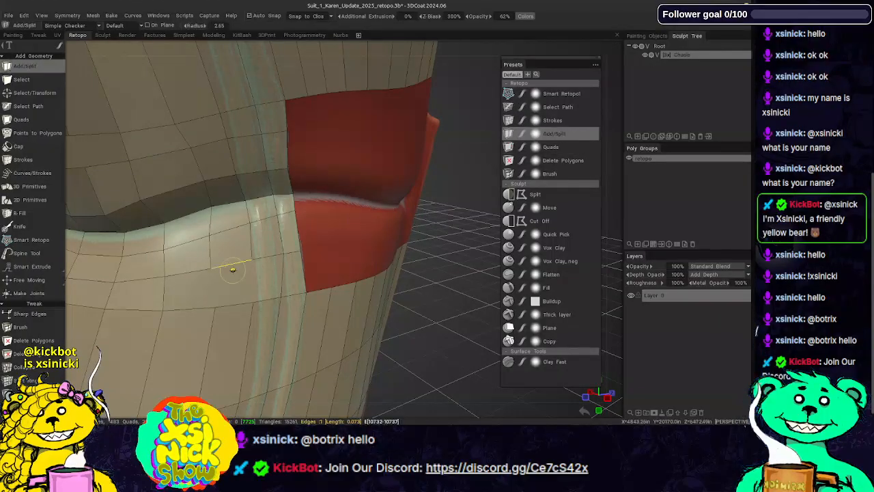
click(253, 300)
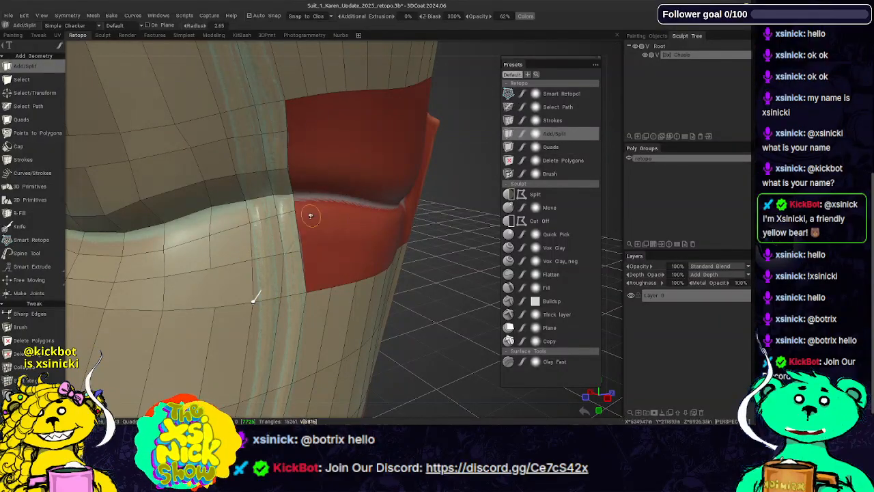
click(250, 224)
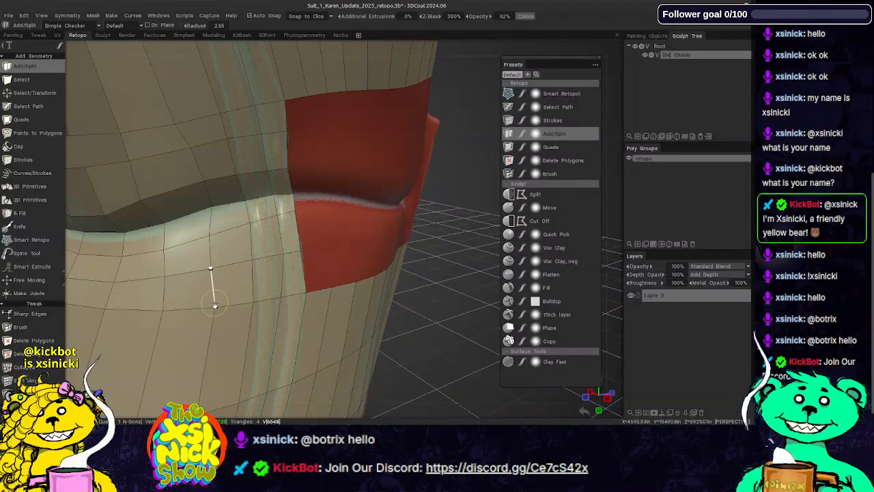
click(215, 307)
key(Escape)
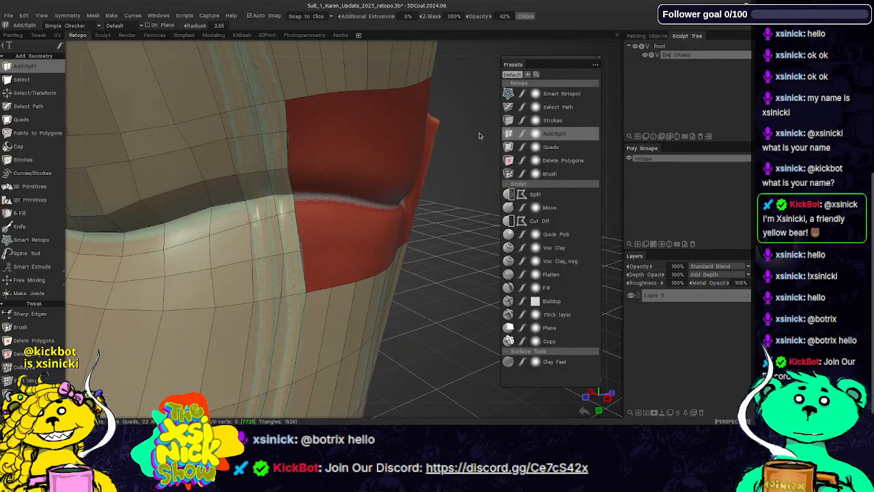
- Select the lengthwise edge line running from the middle of the open calf hole's lower border towards the ankle, and delete it
drag(467, 53, 600, 58)
alt+drag(355, 203, 353, 221)
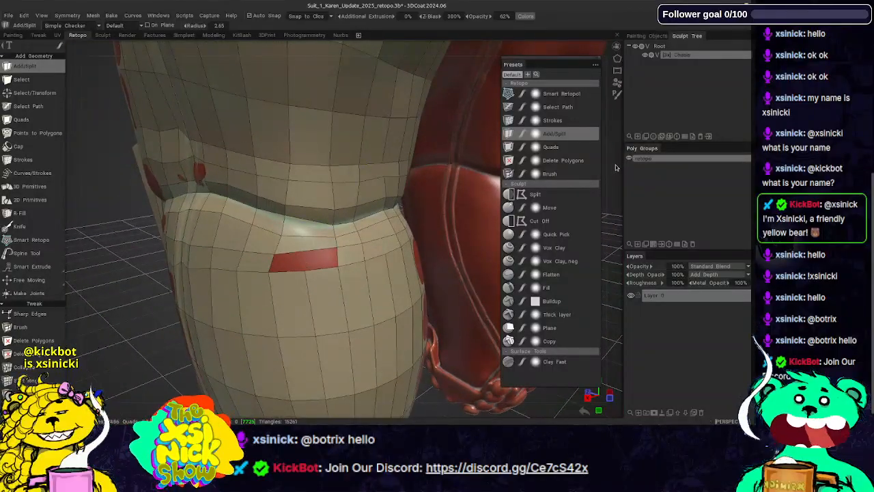
right_drag(615, 166, 604, 180)
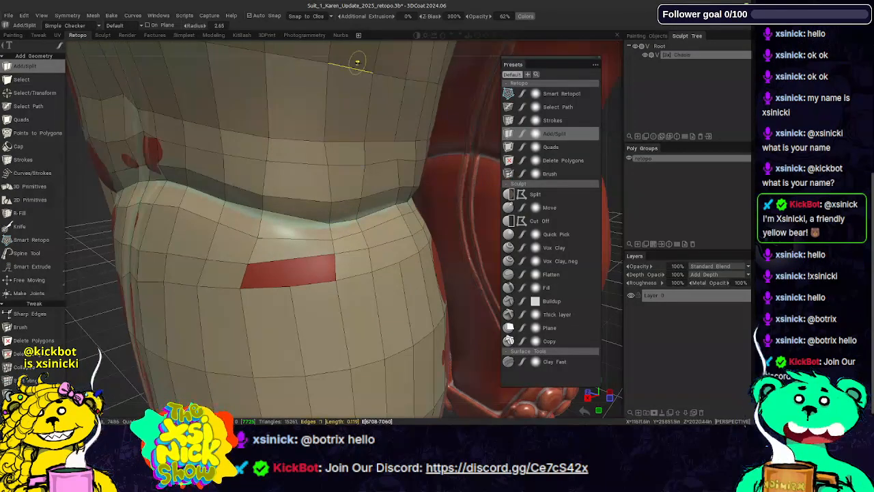
mouse_move(369, 348)
alt+middle_down()
mouse_move(405, 263)
mouse_move(394, 323)
alt+middle_up()
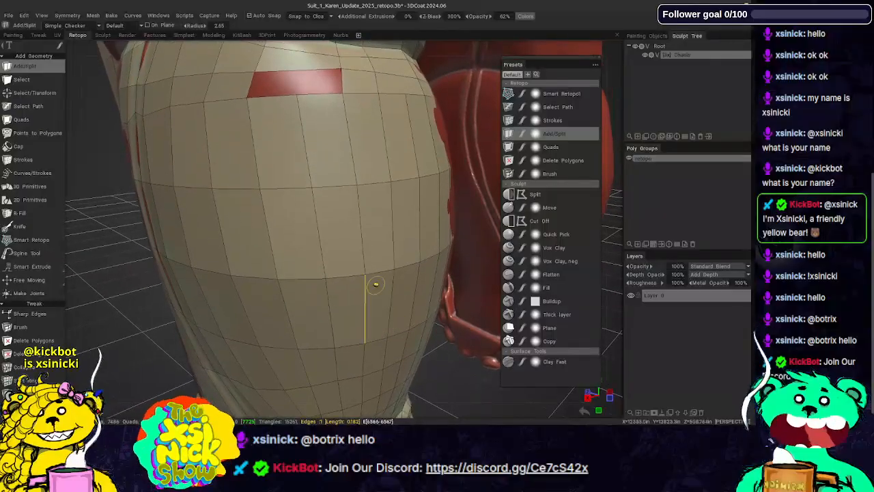
alt+middle_drag(381, 235, 382, 94)
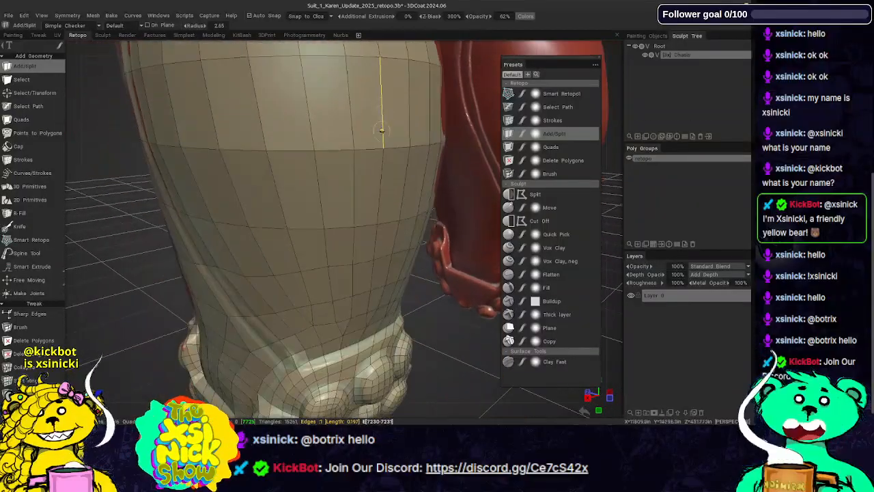
alt+middle_drag(332, 146, 347, 243)
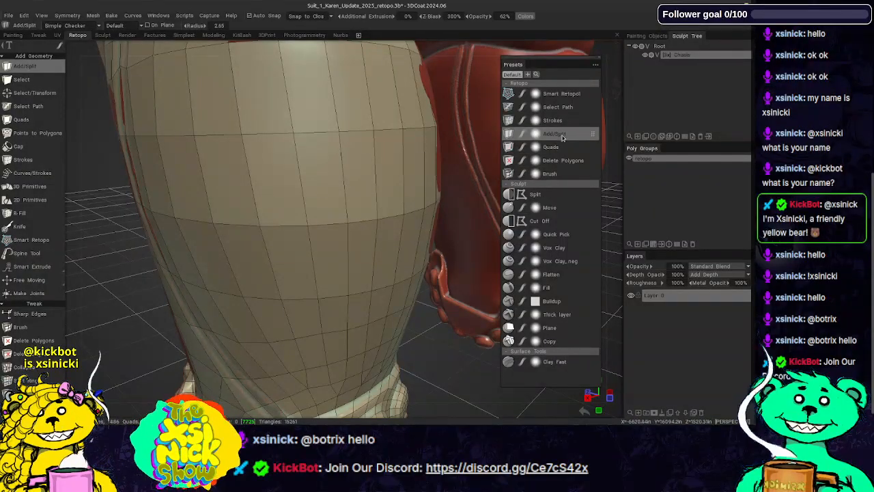
alt+middle_drag(393, 192, 397, 261)
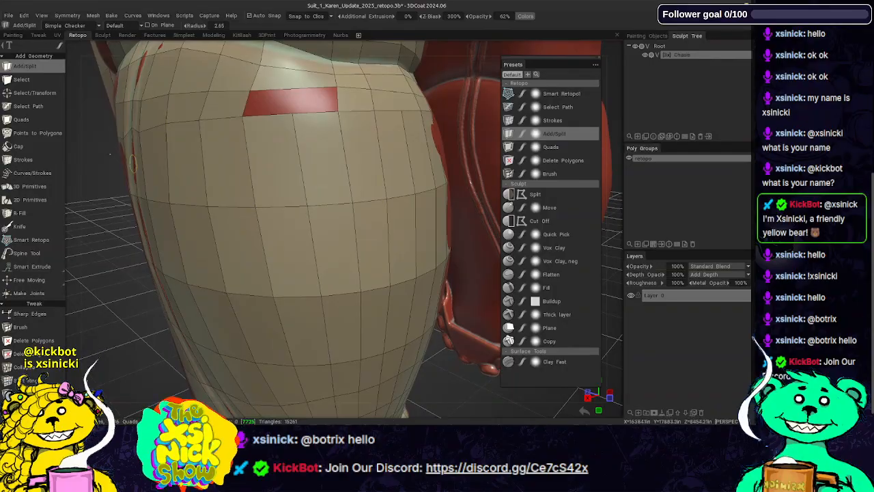
click(25, 81)
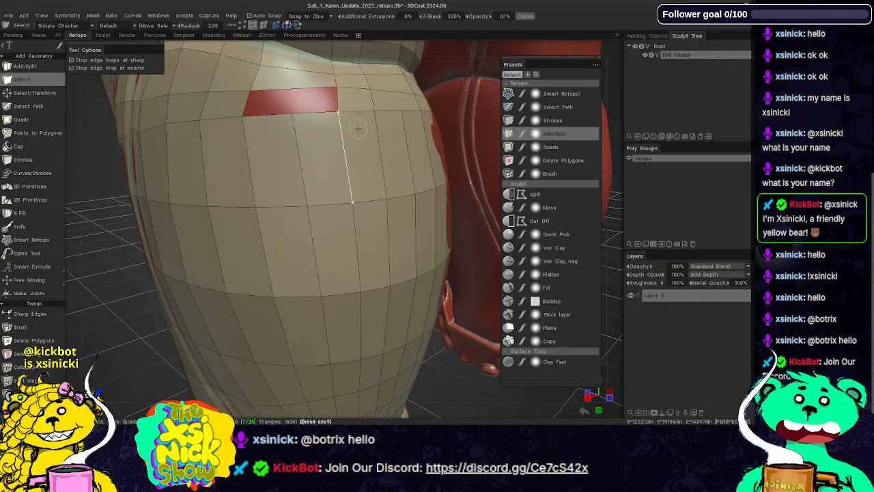
click(310, 170)
click(318, 268)
alt+middle_drag(341, 249, 347, 229)
alt+drag(346, 229, 347, 229)
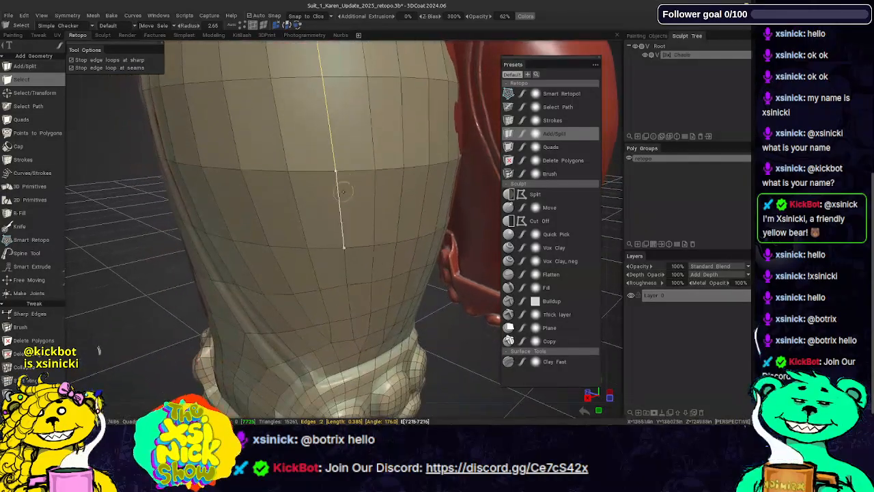
click(347, 230)
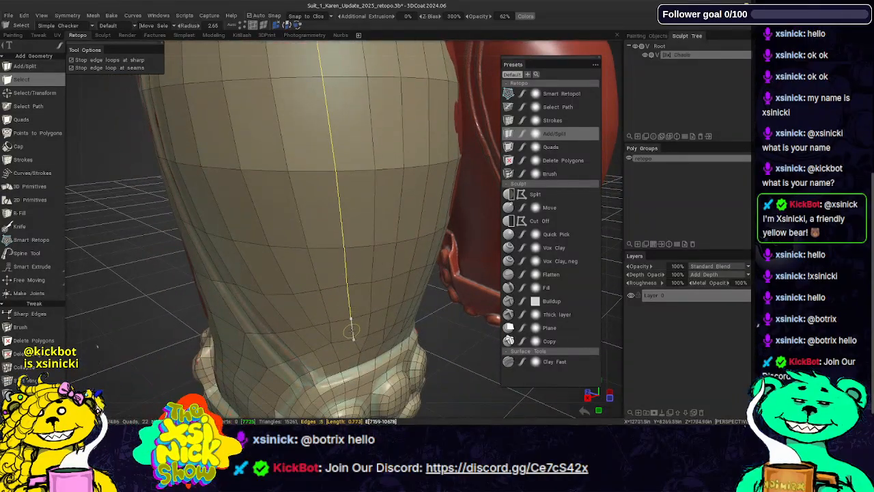
click(357, 346)
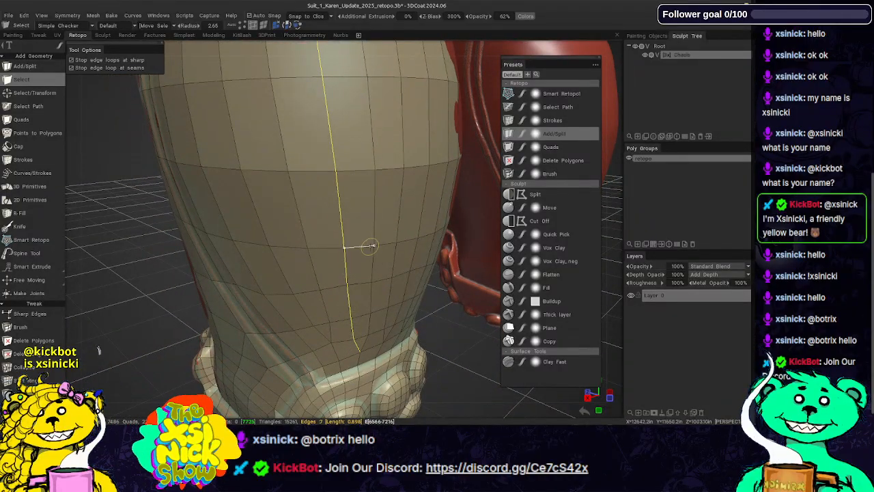
key(Delete)
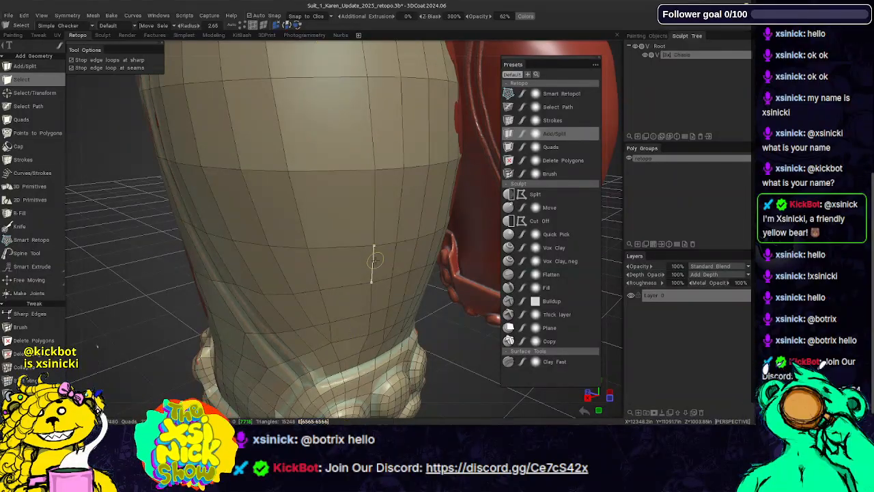
- Select the second surplus lengthwise edge line on the back of the calf, from the ankle band up to the strip below the crease, and delete it
alt+middle_drag(375, 213, 364, 302)
alt+drag(365, 303, 369, 243)
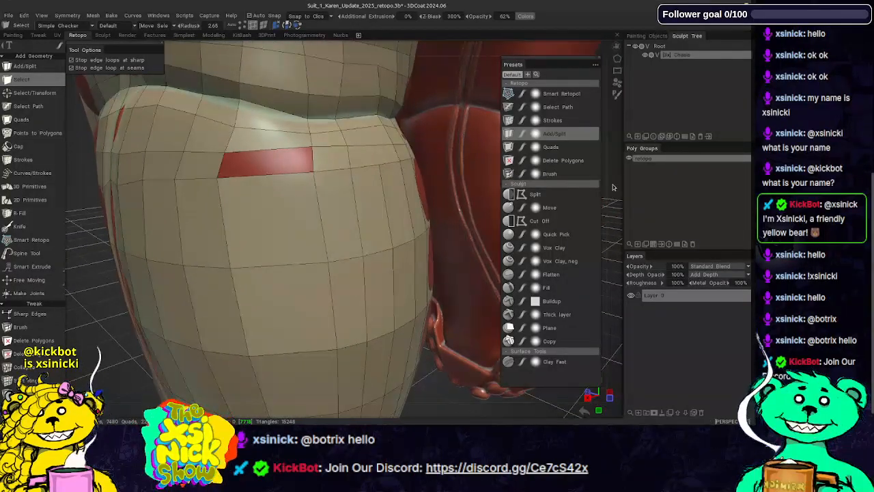
alt+drag(613, 187, 576, 175)
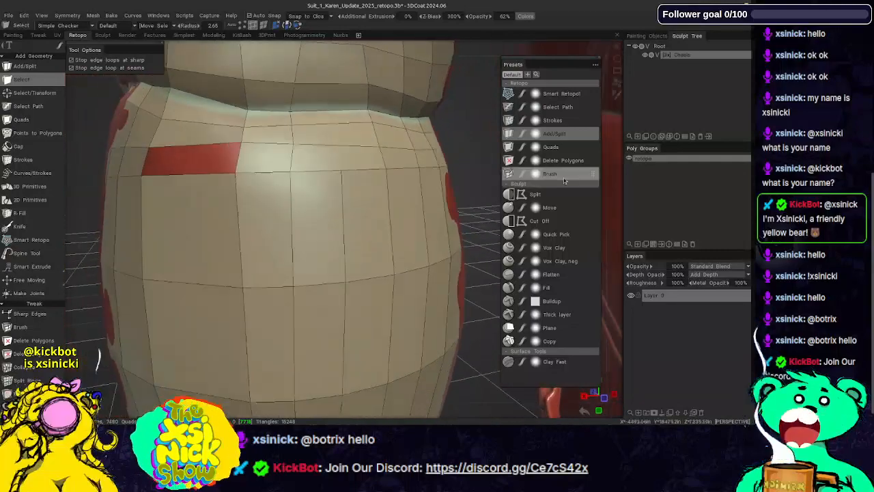
alt+middle_drag(372, 273, 372, 102)
alt+drag(373, 102, 386, 154)
alt+drag(362, 234, 342, 280)
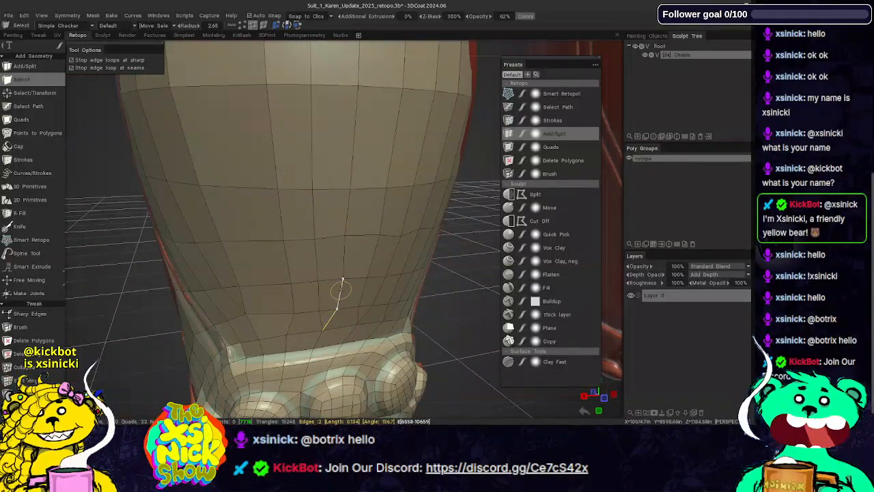
click(344, 251)
alt+drag(374, 111, 356, 189)
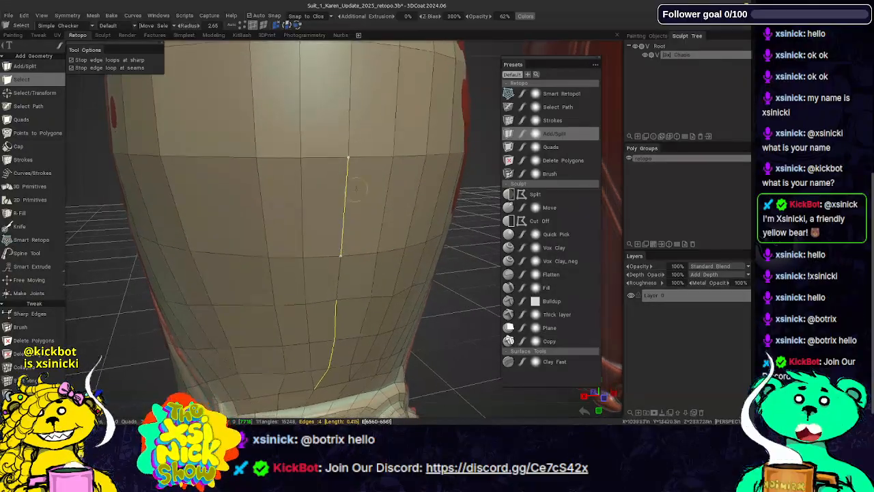
middle_drag(361, 177, 350, 234)
click(336, 207)
middle_drag(356, 133, 346, 221)
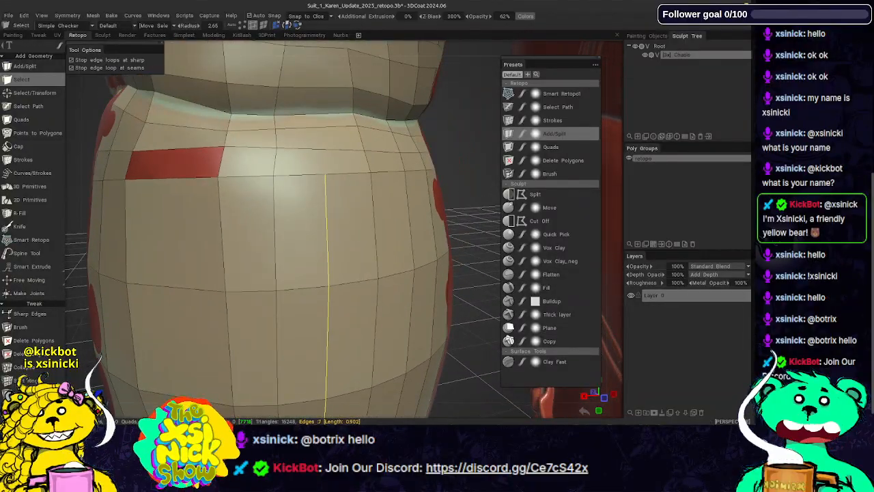
key(Delete)
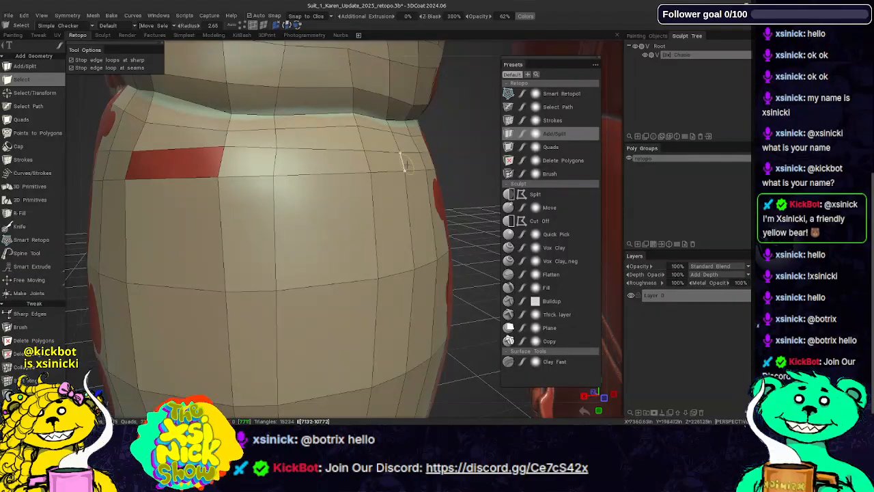
- Fill the remaining open cell in the calf strip below the knee crease with one quad
middle_drag(313, 264, 410, 222)
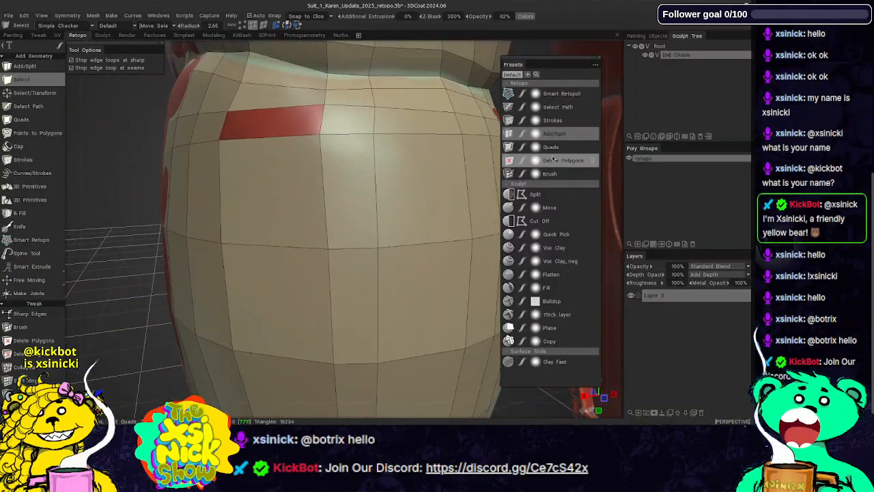
click(551, 147)
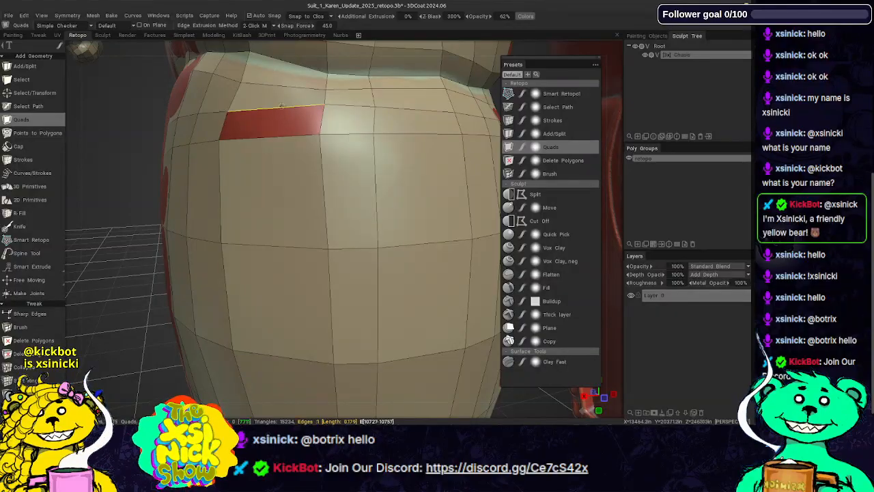
click(283, 105)
click(219, 139)
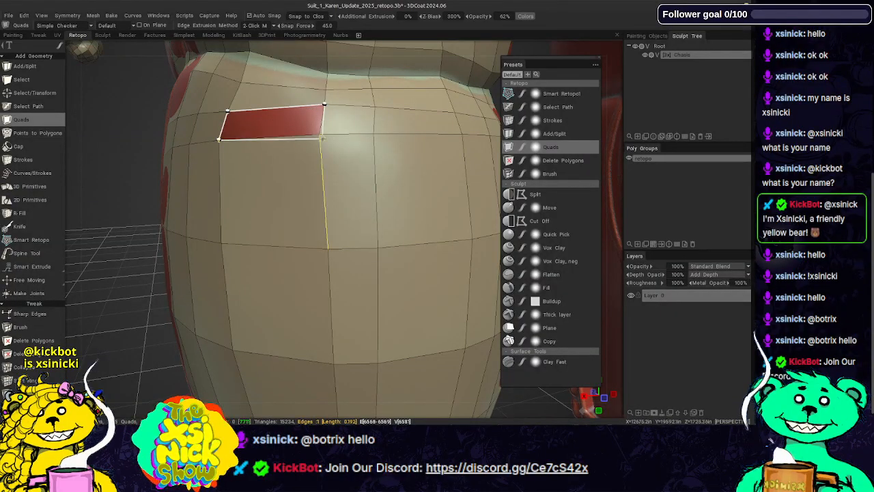
click(319, 134)
middle_drag(470, 172, 404, 222)
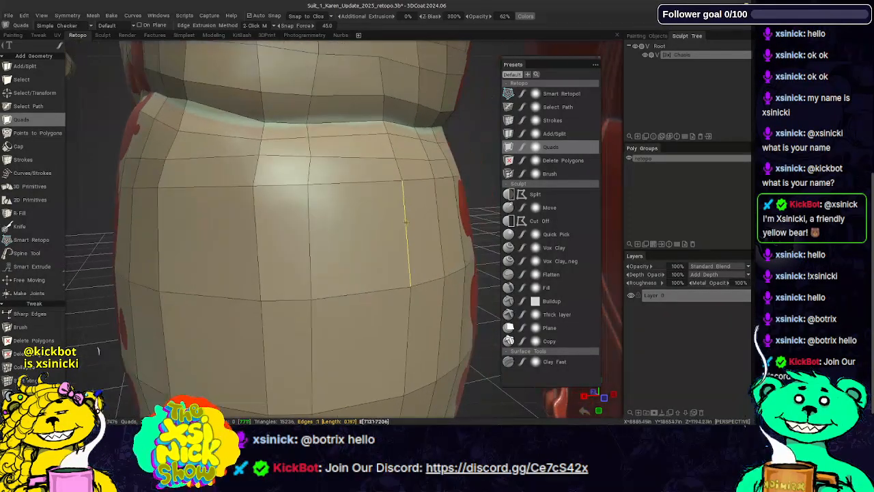
- Use Add/Split to connect the thigh's lengthwise edge lines across the first polygon row above the knee crease
right_drag(474, 172, 471, 83)
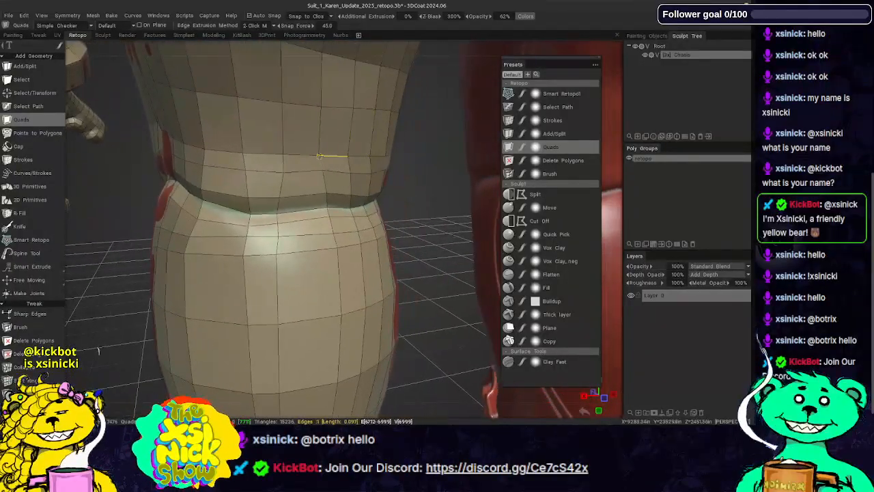
click(321, 106)
click(318, 155)
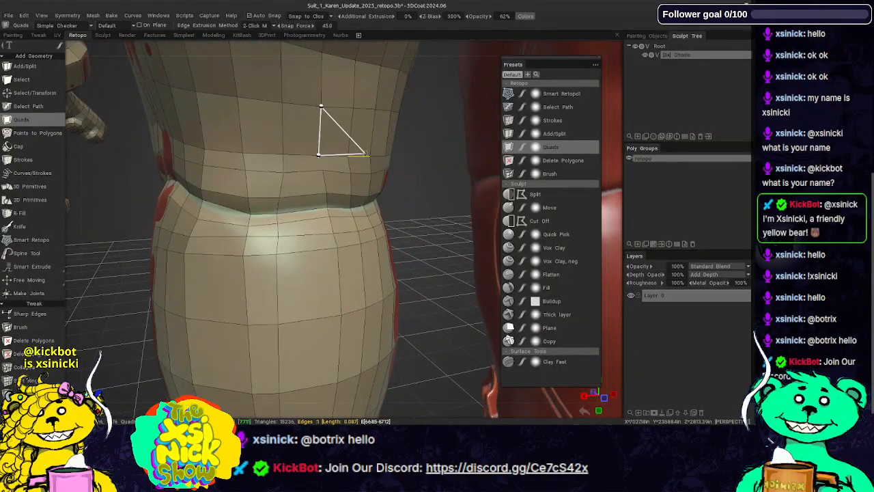
click(556, 135)
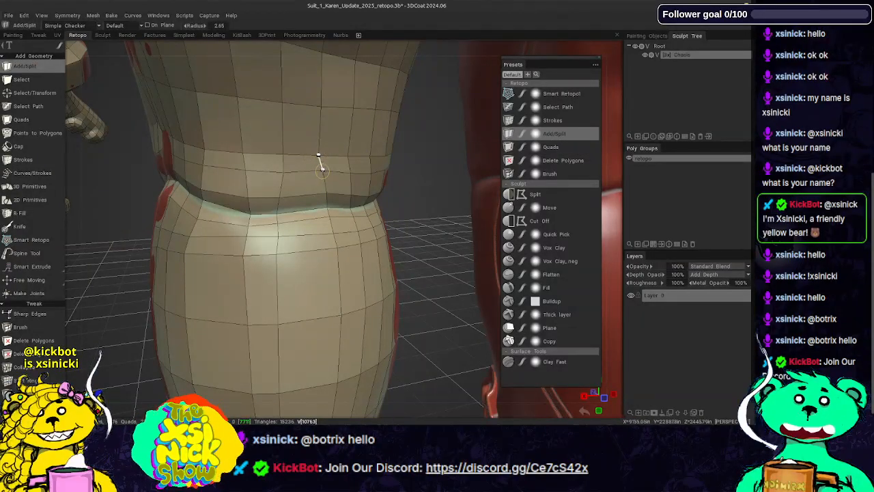
alt+drag(625, 123, 533, 121)
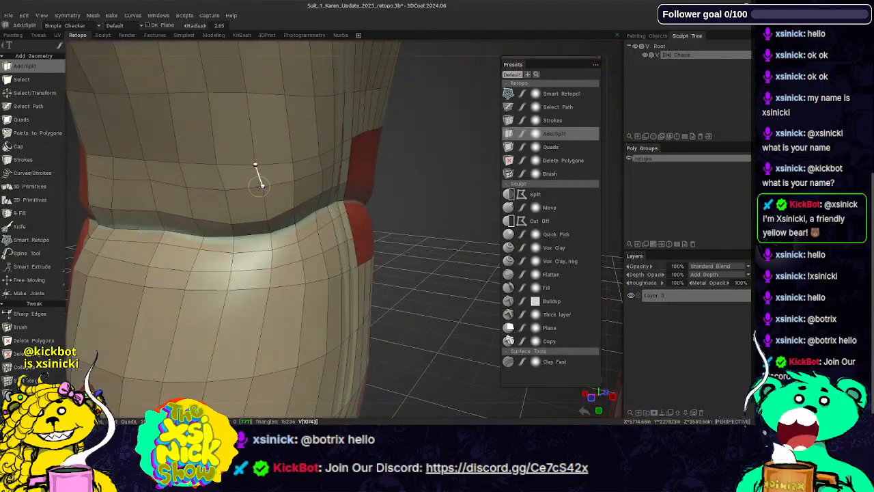
alt+middle_drag(408, 130, 433, 55)
- Examine the remaining uncovered areas around the knee crease from the back, side and front of the leg
click(627, 134)
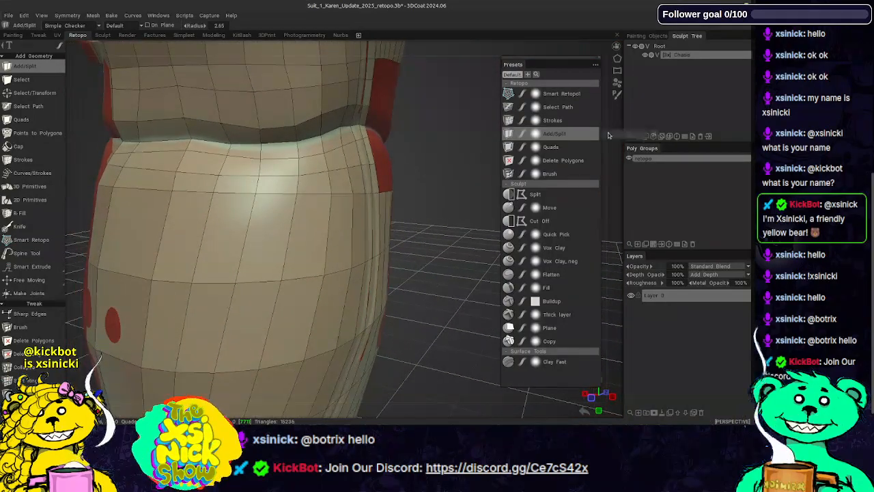
click(617, 169)
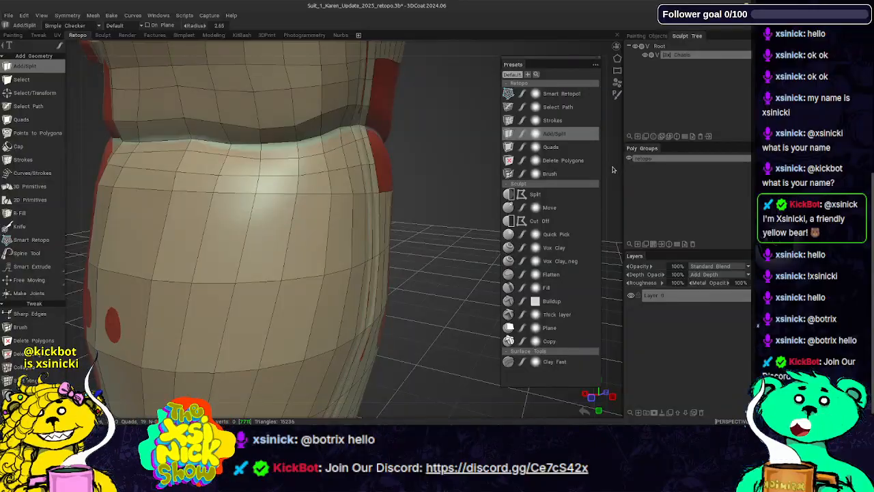
alt+drag(617, 169, 578, 172)
alt+drag(424, 151, 462, 188)
scroll(616, 184, down, 3)
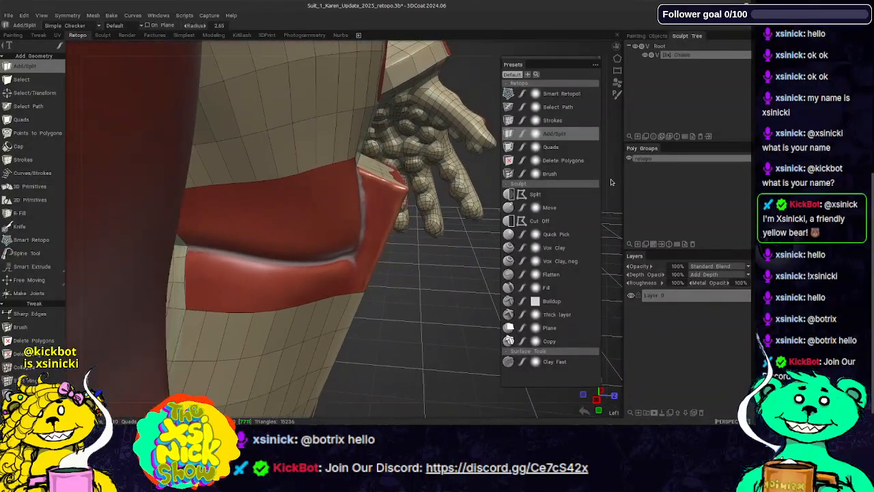
alt+drag(611, 182, 476, 160)
alt+drag(291, 153, 339, 147)
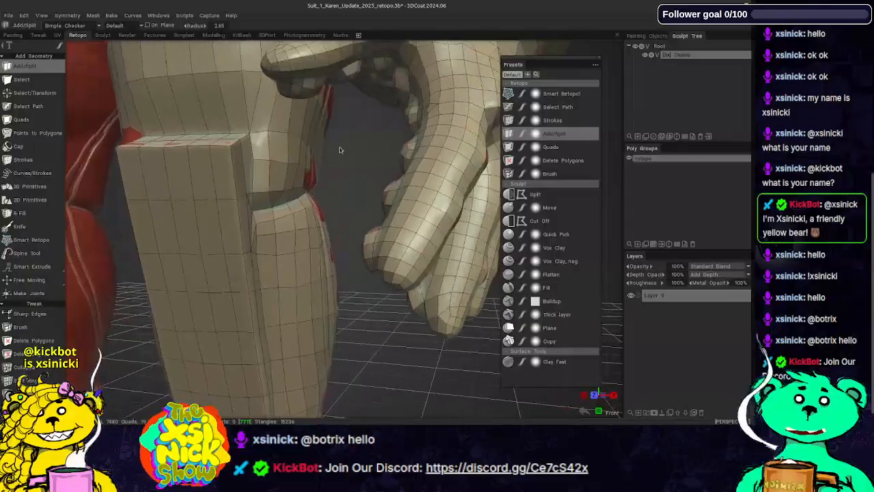
scroll(612, 158, up, 3)
scroll(611, 163, up, 2)
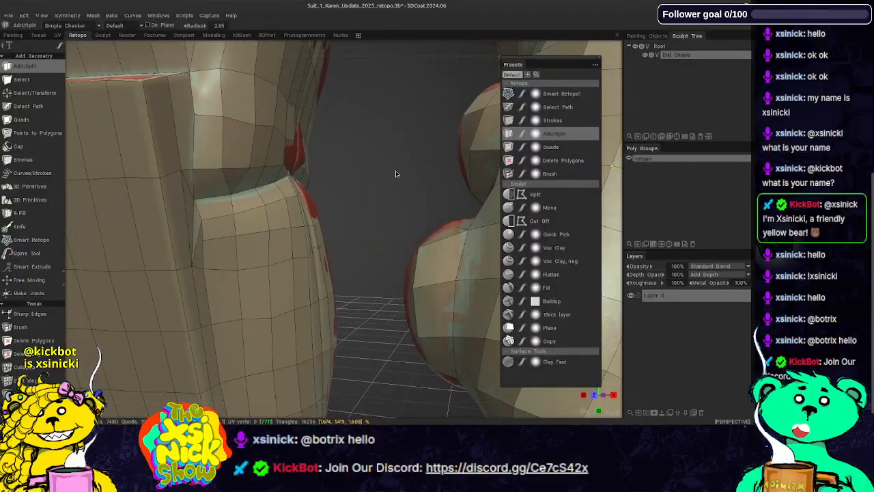
- Adjust the vertex where the knee crease meets the edge of the protruding block, using Add/Split
alt+drag(366, 161, 379, 181)
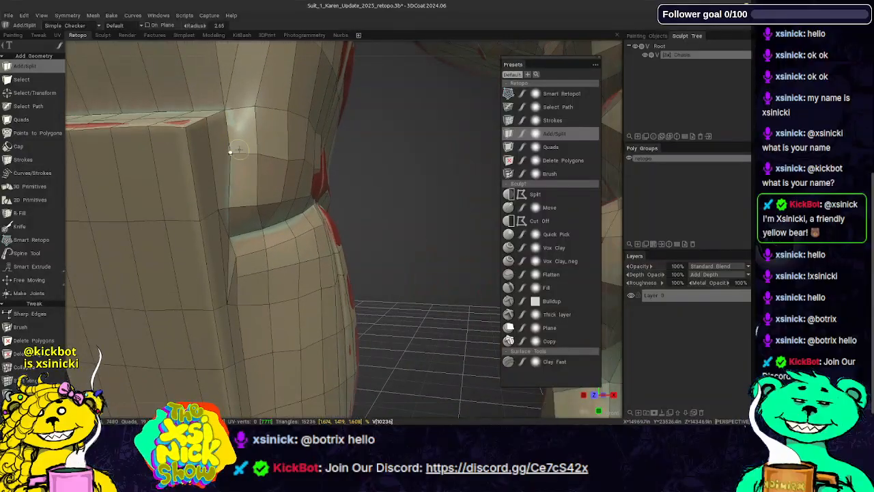
click(224, 109)
alt+middle_drag(271, 151, 292, 116)
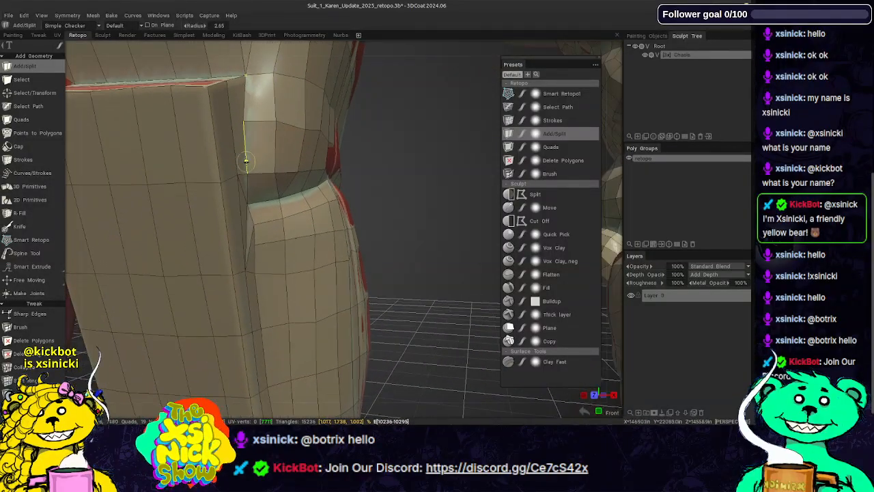
right_drag(246, 173, 244, 174)
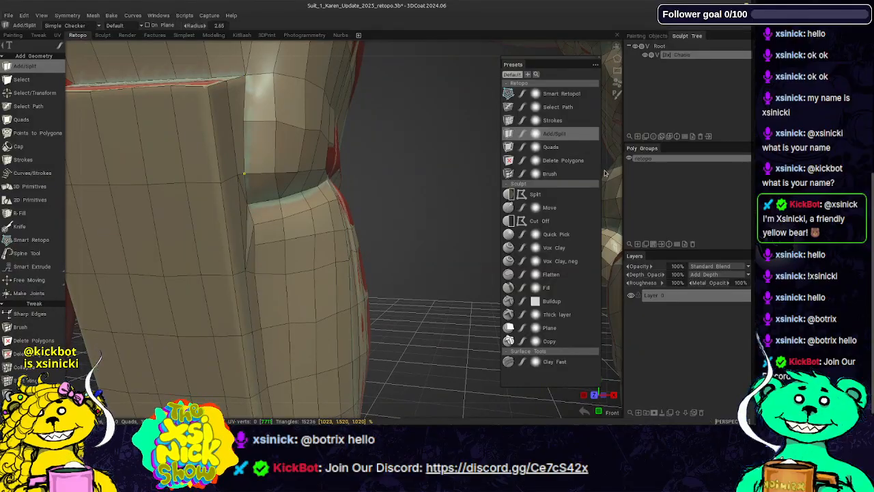
alt+drag(614, 165, 599, 182)
alt+middle_drag(283, 155, 299, 157)
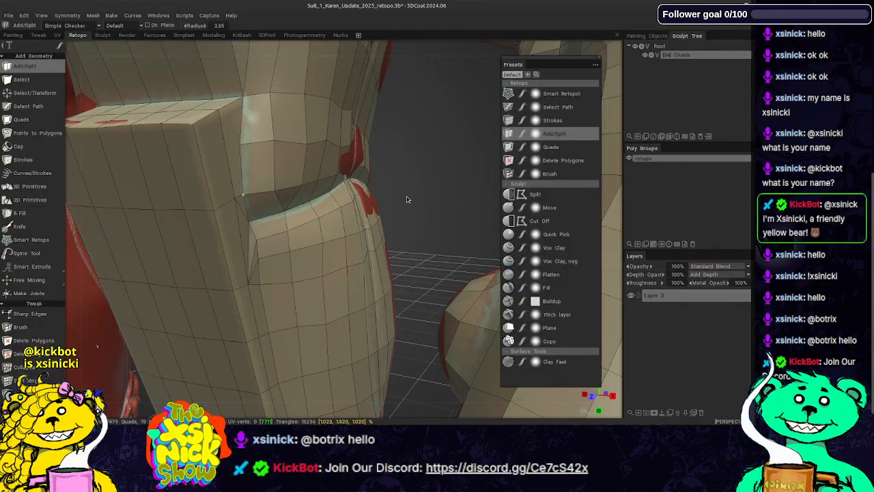
- With the Strokes tool, draw a curve along the knee crease through the uncovered side area, from the finished mesh to the groove beside the block
drag(438, 181, 459, 148)
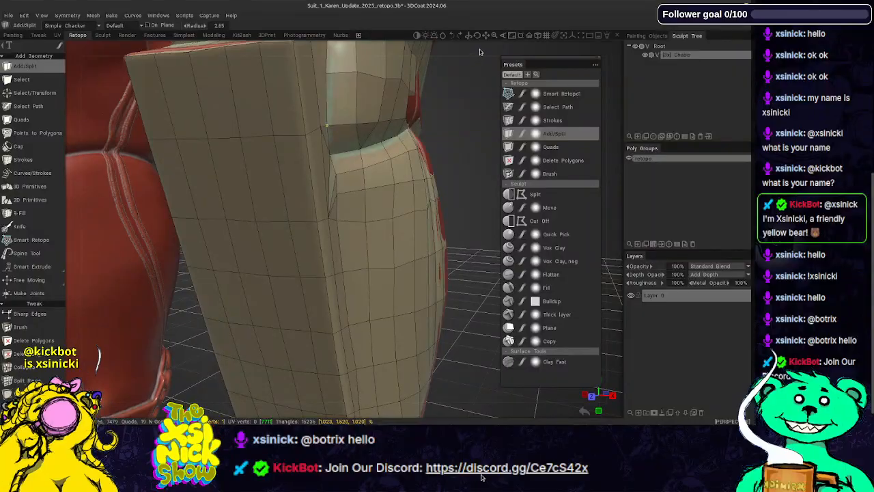
drag(479, 49, 567, 36)
drag(460, 145, 377, 201)
scroll(613, 165, down, 5)
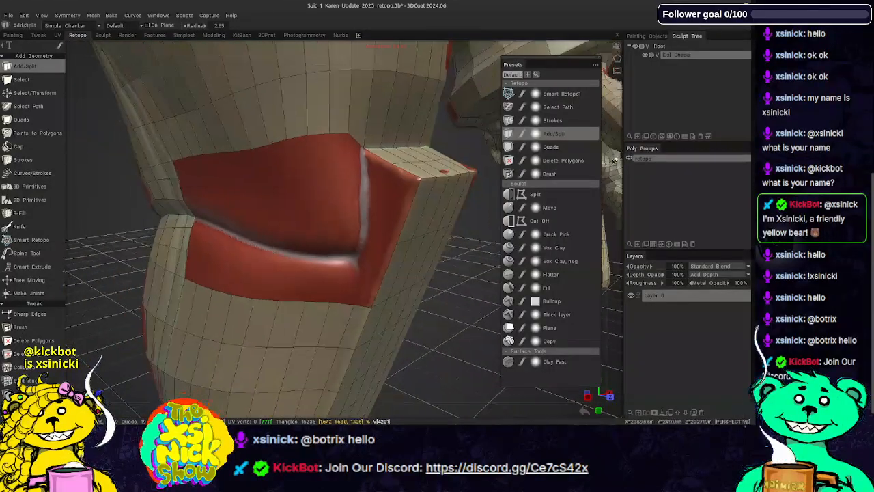
drag(472, 159, 424, 146)
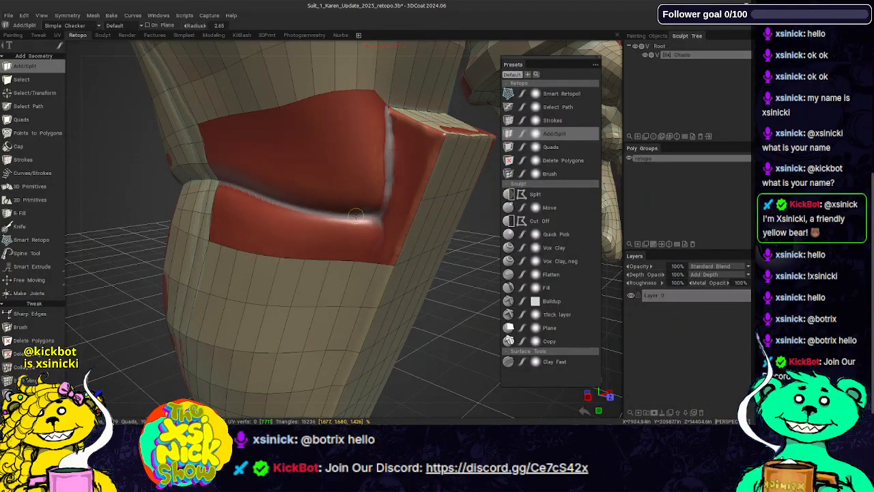
mouse_move(361, 194)
alt+mouse_down()
mouse_move(363, 203)
mouse_move(357, 197)
alt+mouse_up()
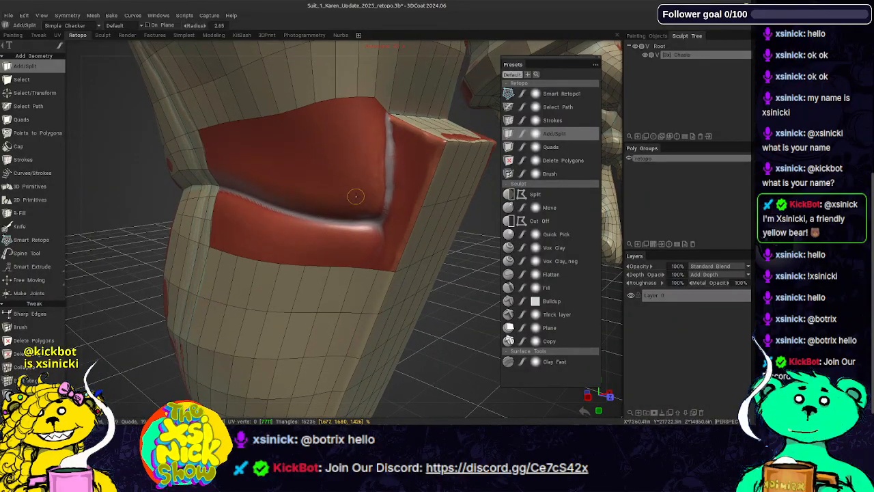
click(551, 119)
mouse_move(445, 203)
alt+mouse_down()
mouse_move(470, 200)
mouse_move(446, 180)
mouse_move(435, 185)
alt+mouse_up()
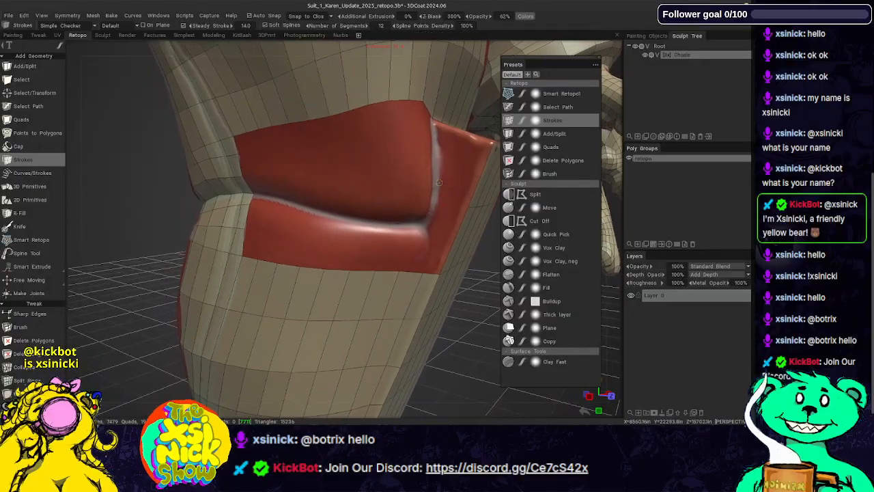
drag(253, 194, 348, 220)
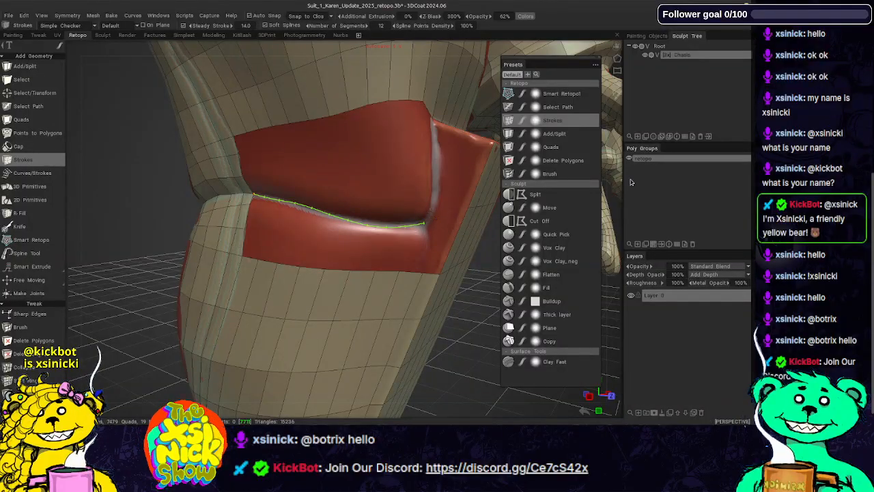
- Draw a lengthwise stroke down the groove beside the block to the calf mesh, and extend the crease stroke across it
alt+drag(613, 184, 592, 189)
drag(439, 116, 439, 132)
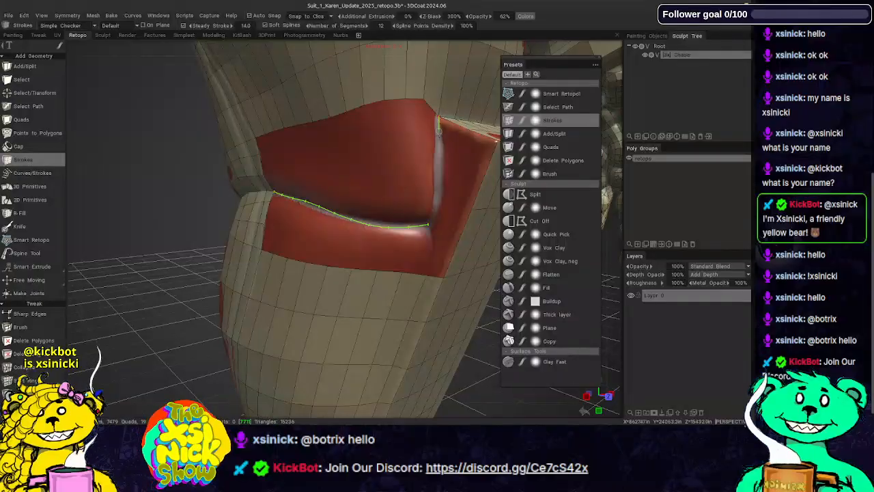
drag(438, 203, 426, 275)
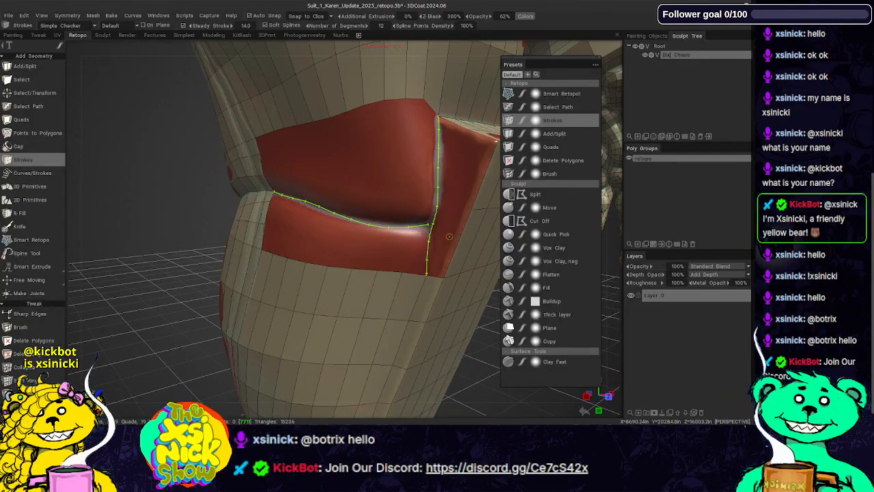
alt+drag(450, 209, 405, 216)
alt+middle_drag(478, 200, 410, 215)
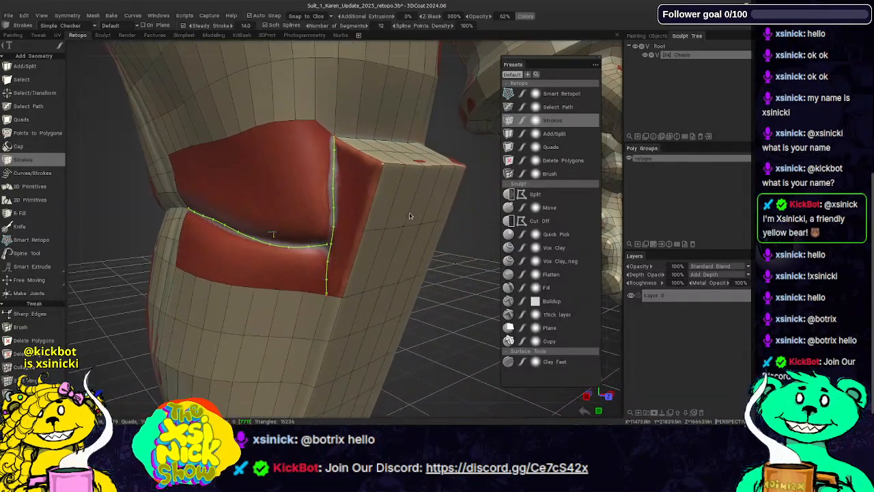
mouse_move(410, 216)
alt+mouse_down()
mouse_move(486, 194)
mouse_move(477, 196)
mouse_move(625, 190)
mouse_move(610, 184)
alt+mouse_up()
alt+drag(493, 204, 452, 217)
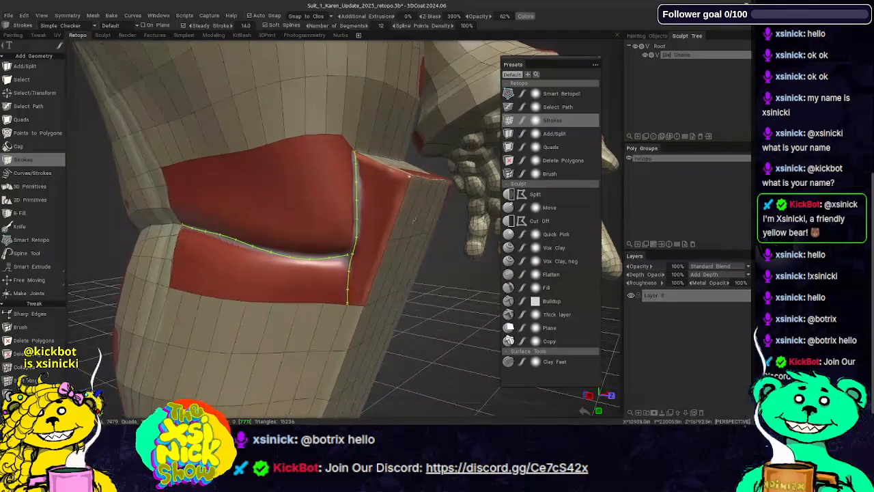
alt+drag(348, 255, 409, 244)
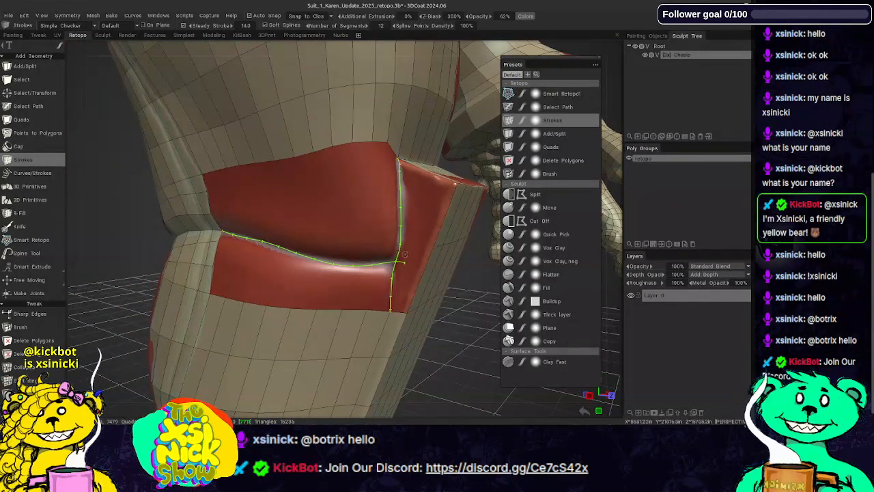
mouse_move(458, 221)
alt+mouse_down()
mouse_move(442, 216)
mouse_move(479, 221)
alt+mouse_up()
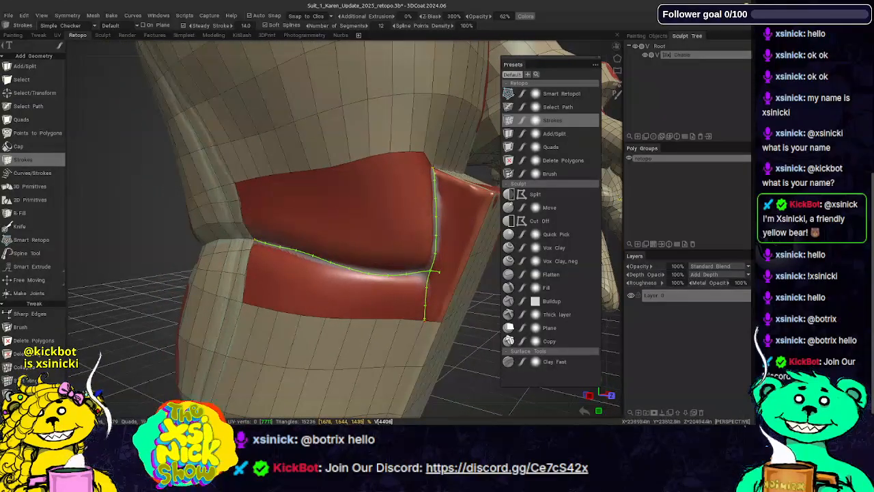
- Draw one stroke just above and one just below the knee crease, both running from the finished mesh past the groove stroke
click(246, 223)
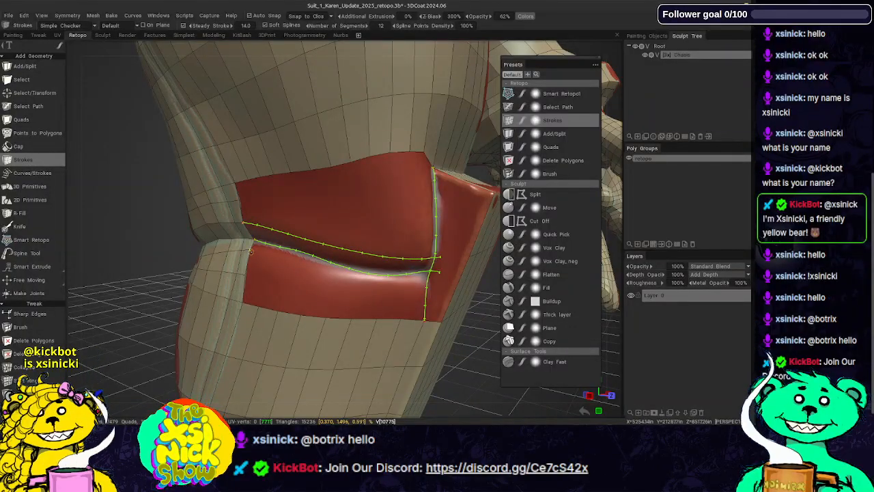
click(251, 252)
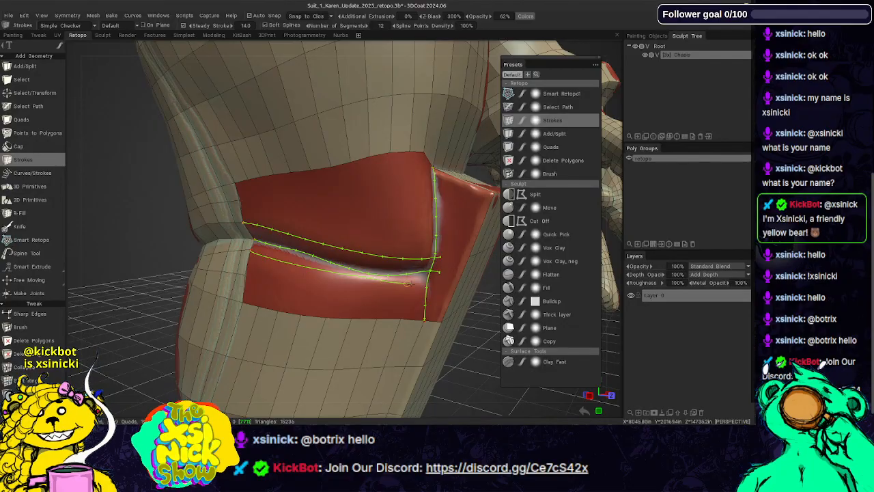
middle_drag(448, 243, 432, 202)
key(ctrl+z)
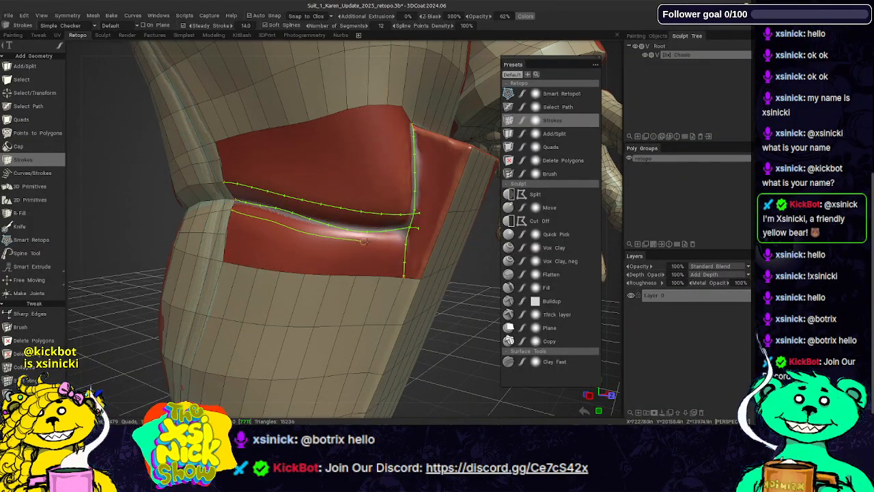
drag(389, 246, 422, 246)
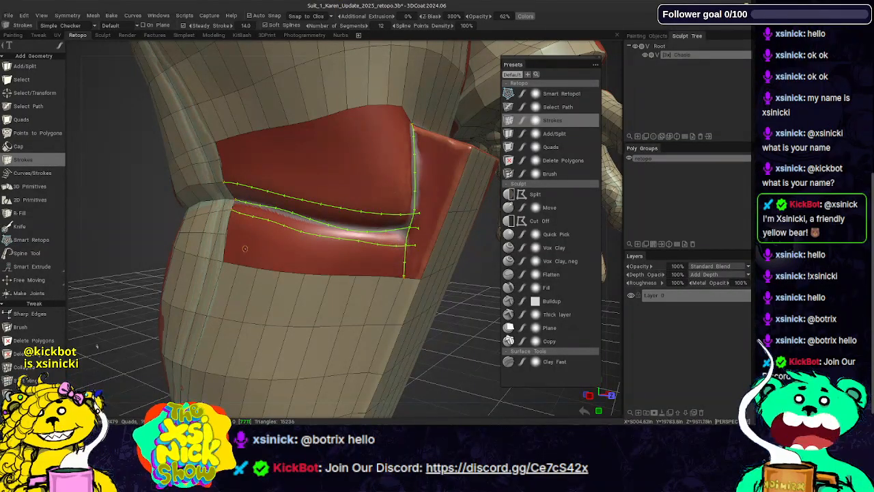
alt+drag(269, 242, 305, 227)
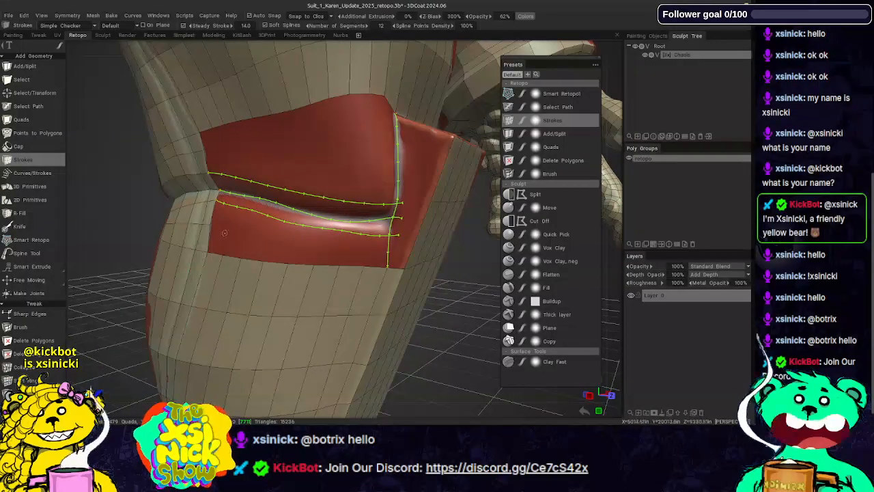
alt+drag(607, 207, 611, 214)
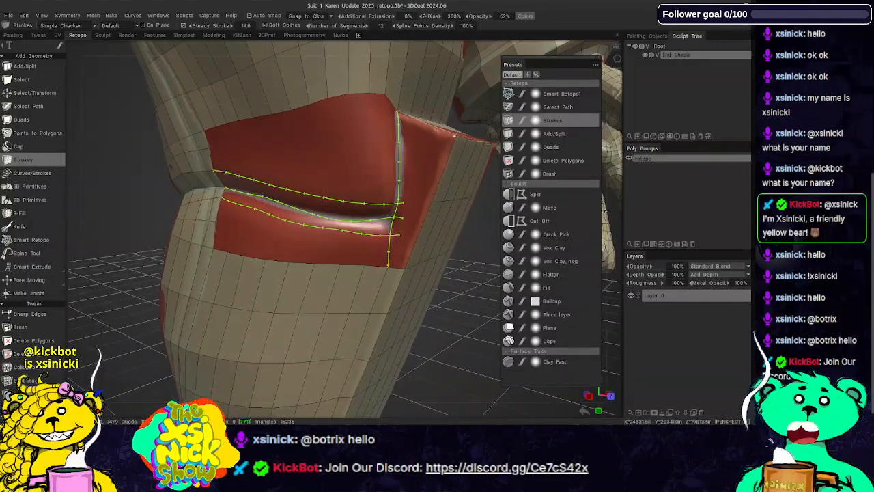
- Add one more crosswise stroke through the uncovered calf area and another through the uncovered thigh area, each crossing the groove stroke
mouse_move(216, 222)
mouse_down()
mouse_move(381, 253)
mouse_move(410, 238)
mouse_move(405, 270)
mouse_up()
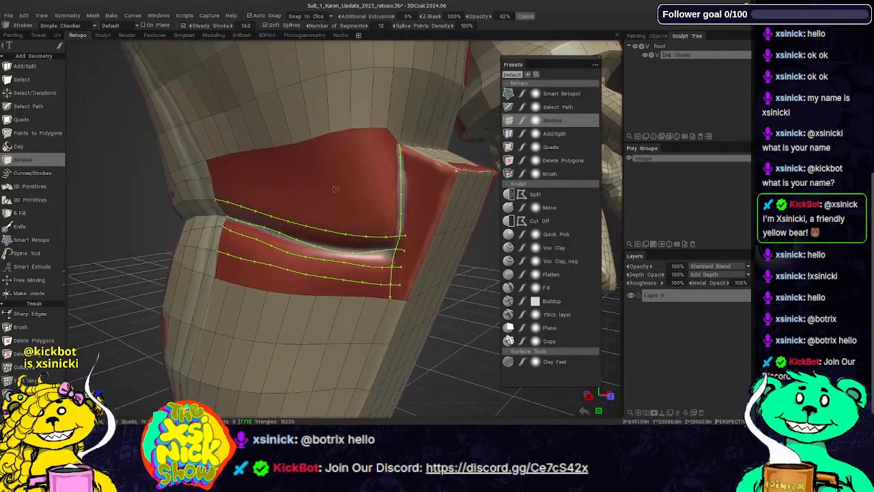
drag(212, 176, 275, 173)
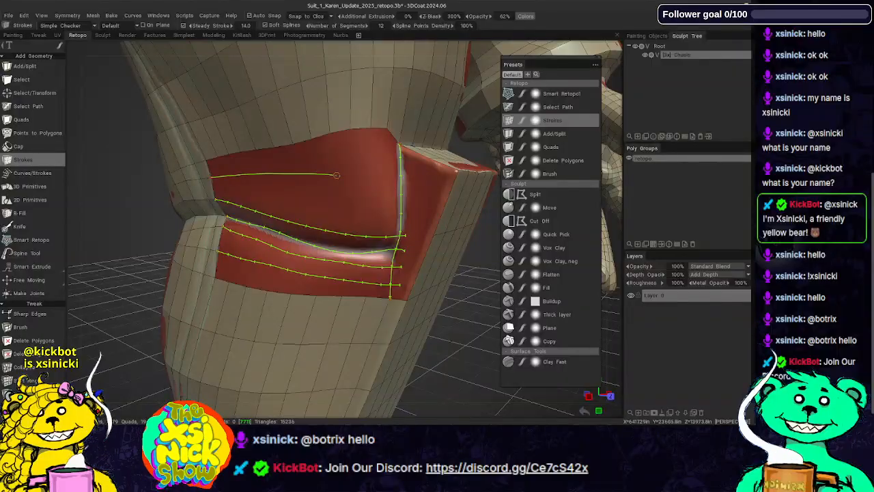
mouse_move(412, 184)
mouse_down()
mouse_move(641, 184)
mouse_move(411, 185)
mouse_move(444, 193)
mouse_move(603, 129)
mouse_move(438, 174)
mouse_move(601, 190)
mouse_move(585, 188)
mouse_up()
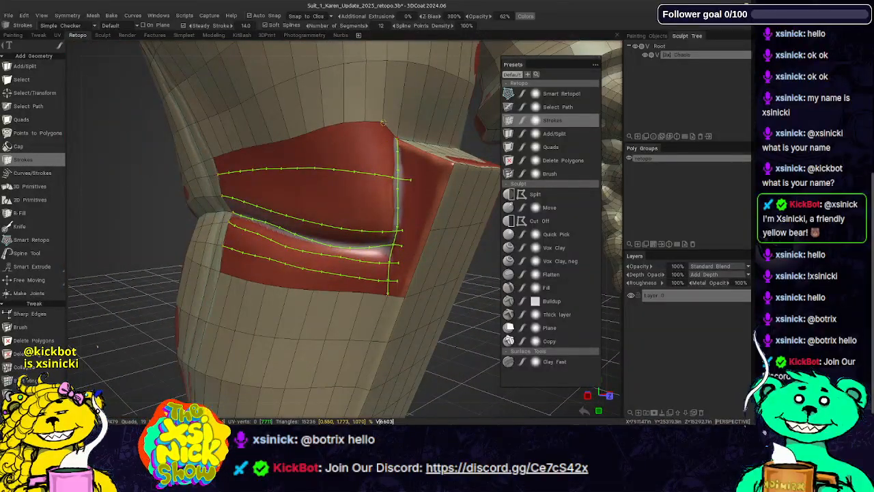
- Draw three lengthwise strokes beside the groove, connecting the thigh mesh's edge lines to the calf mesh's across the crosswise strokes
drag(380, 172, 367, 277)
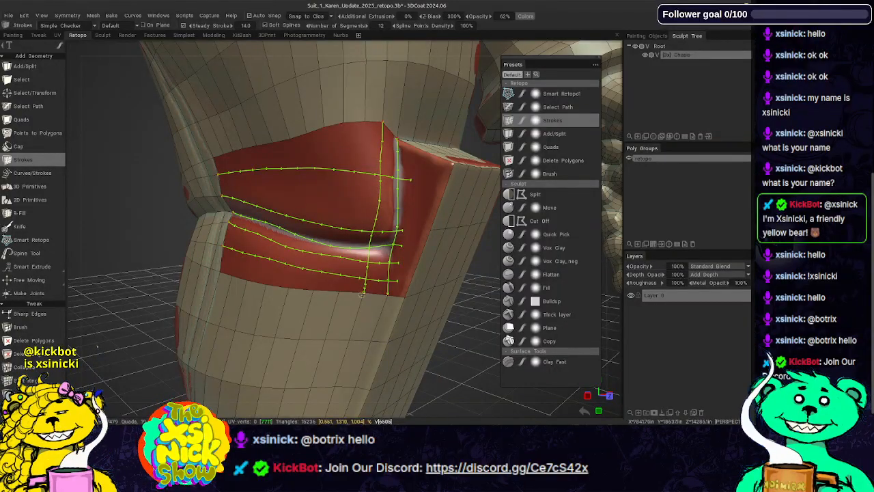
drag(363, 294, 363, 293)
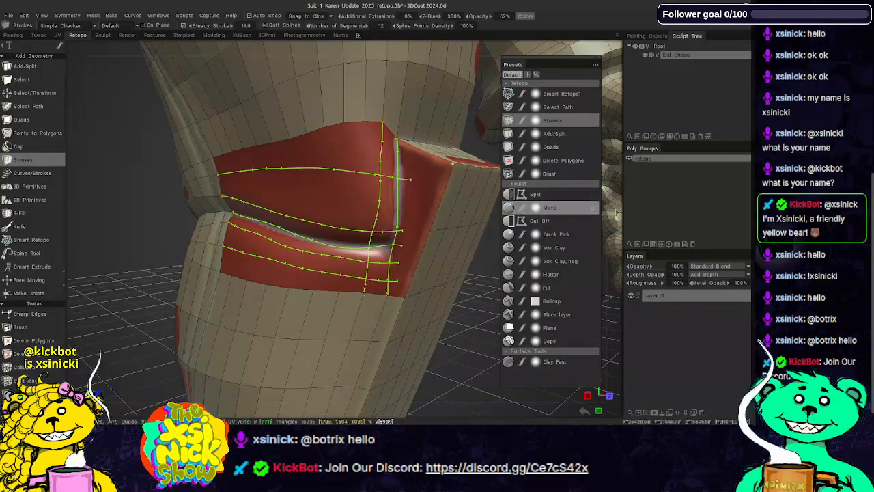
alt+drag(612, 213, 643, 218)
alt+middle_drag(406, 199, 438, 209)
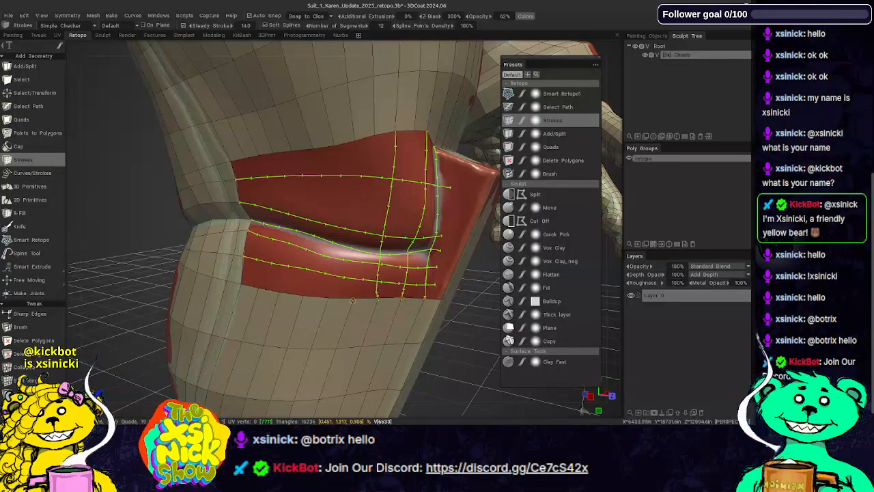
drag(353, 299, 359, 262)
drag(360, 170, 357, 145)
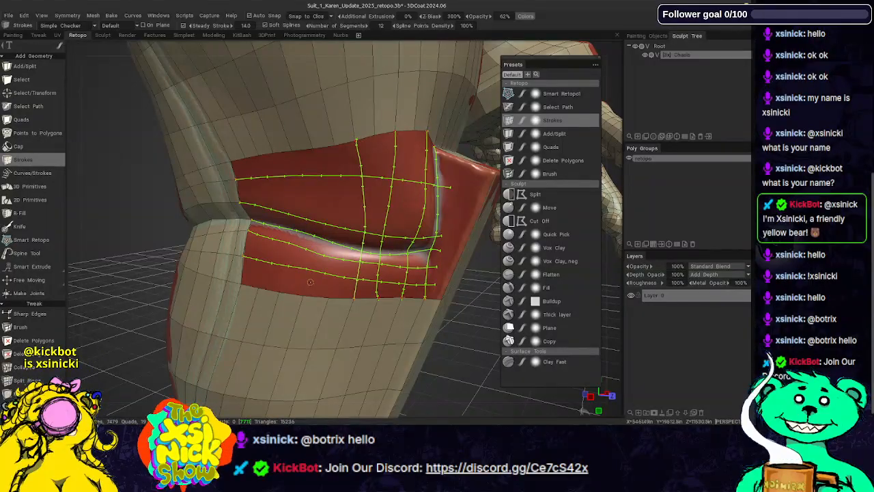
mouse_move(615, 131)
alt+mouse_down()
mouse_move(478, 140)
mouse_move(553, 147)
alt+mouse_up()
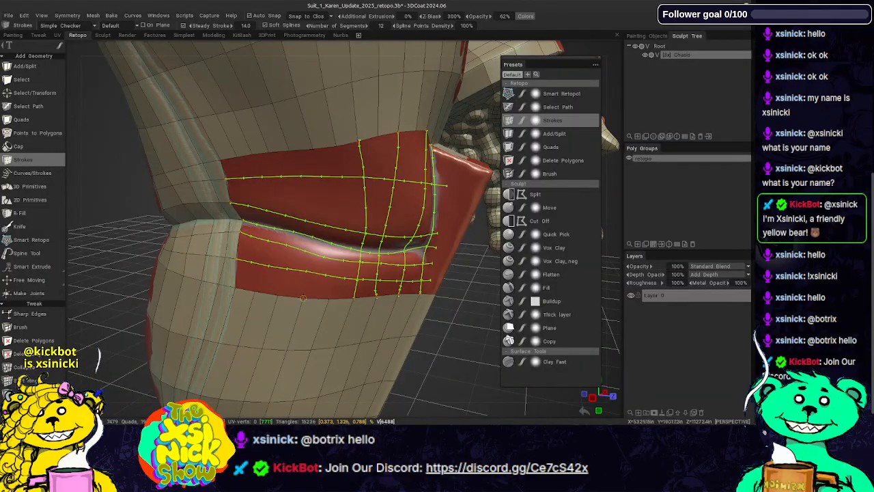
- Draw the remaining four lengthwise strokes across the uncovered knee area and generate the quad patch from the stroke grid
mouse_move(302, 298)
mouse_down()
mouse_move(312, 149)
mouse_move(338, 171)
mouse_up()
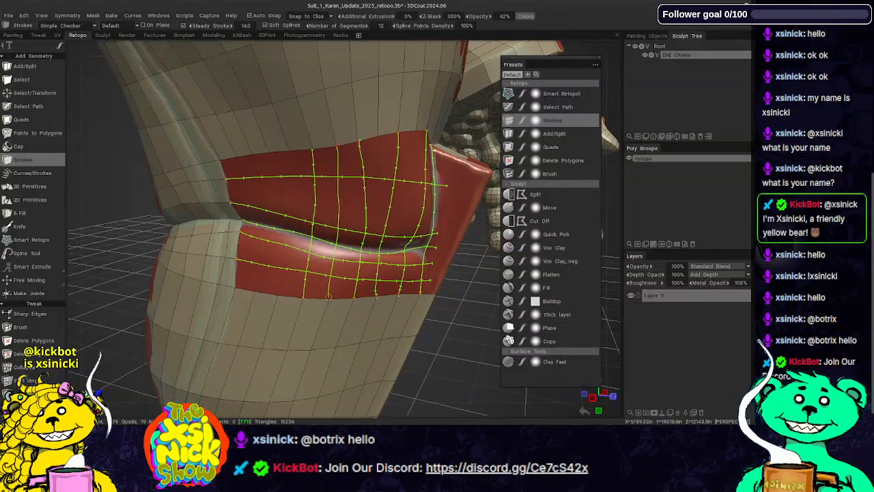
alt+middle_drag(367, 209, 401, 208)
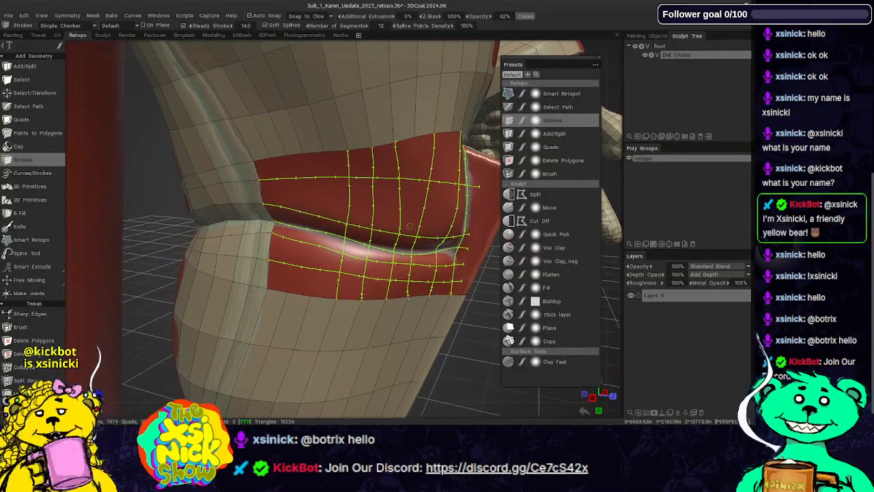
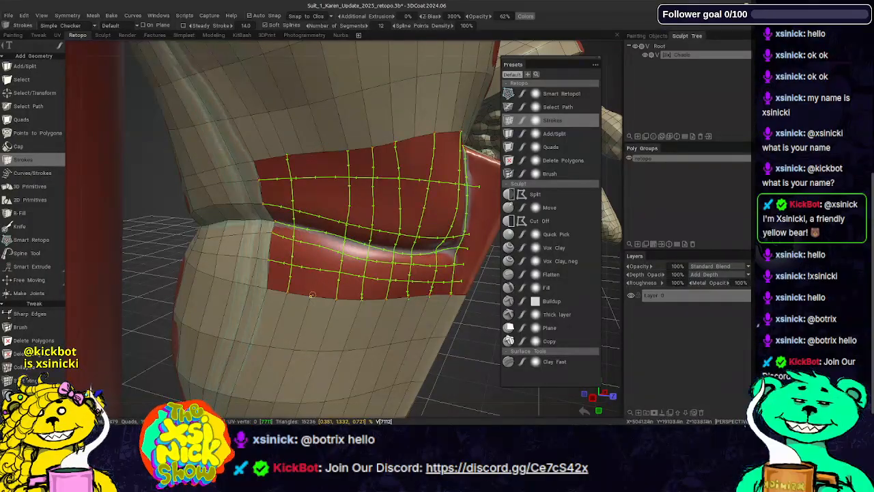
drag(310, 296, 314, 282)
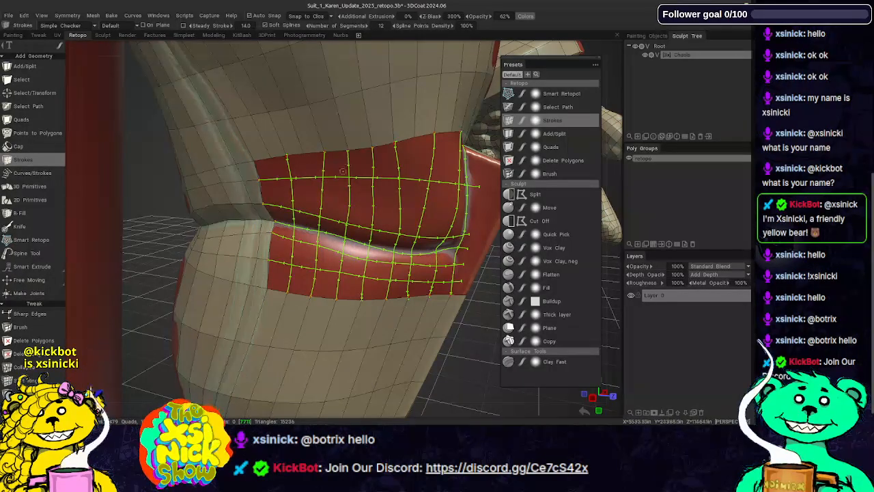
middle_drag(429, 229, 399, 237)
key(Return)
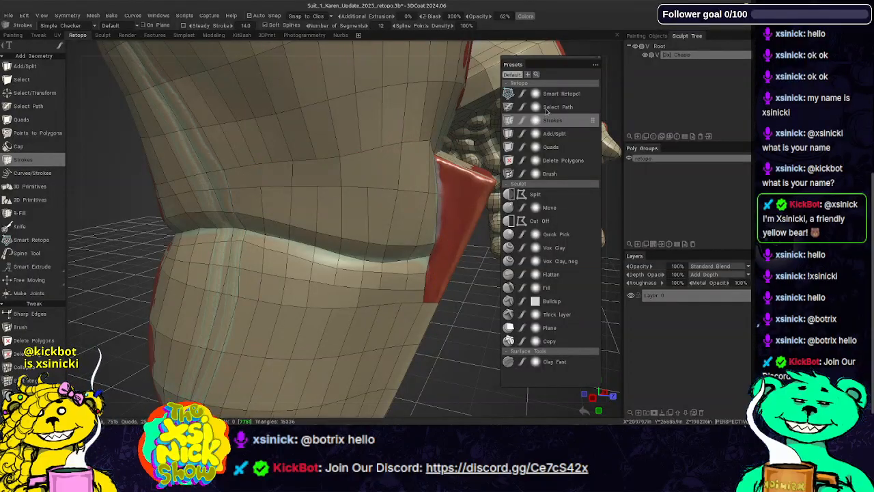
- Use Add/Split to close the upper part of the open gap beside the knee, bridging straight across just above the crease
click(547, 134)
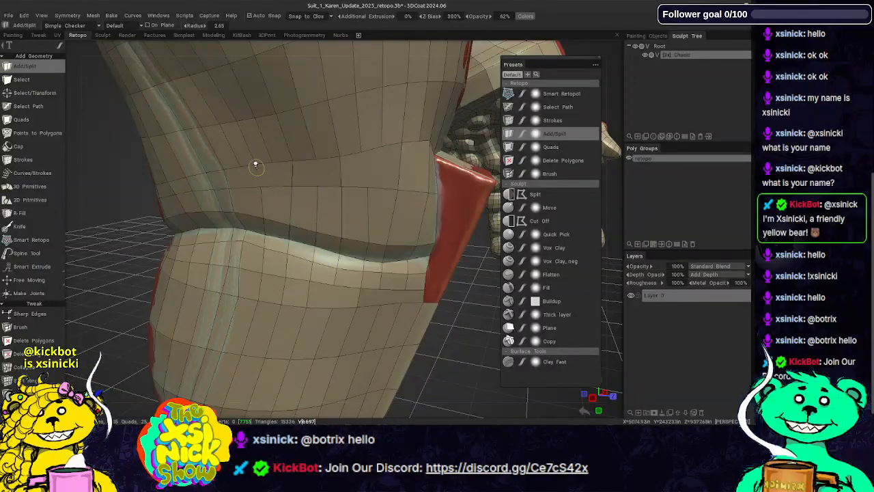
drag(259, 186, 306, 176)
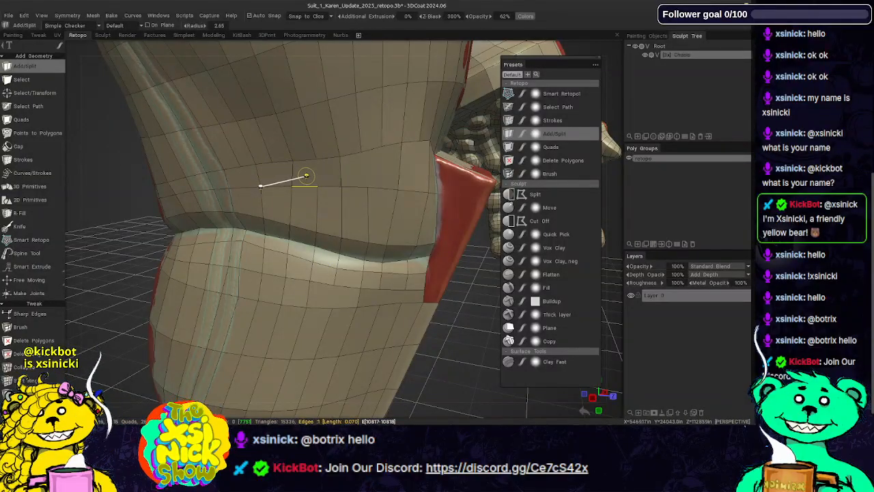
key(Escape)
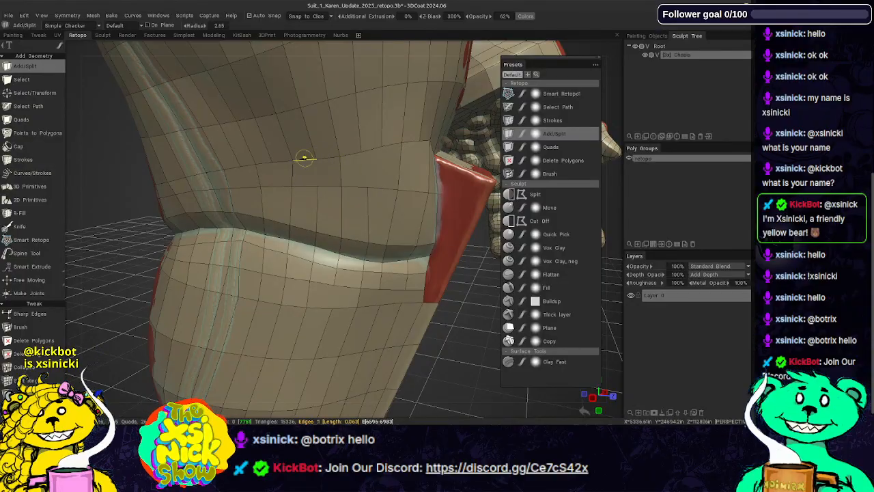
middle_drag(354, 208, 345, 173)
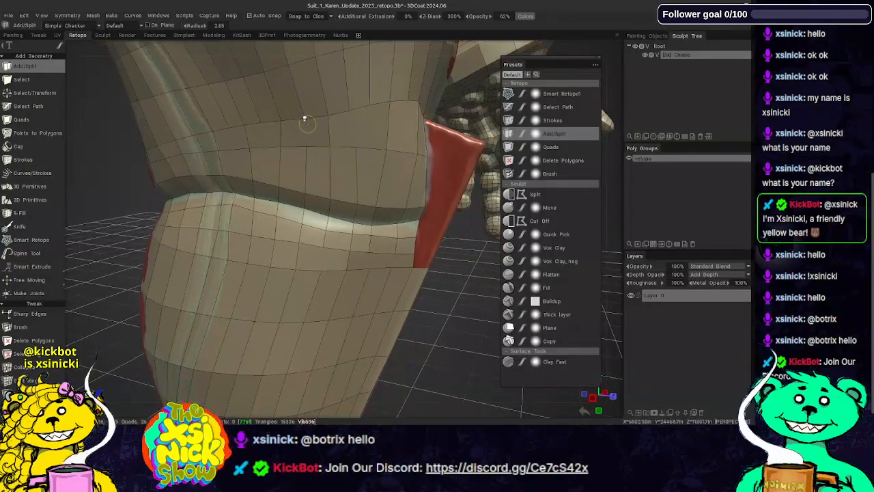
middle_drag(407, 153, 353, 183)
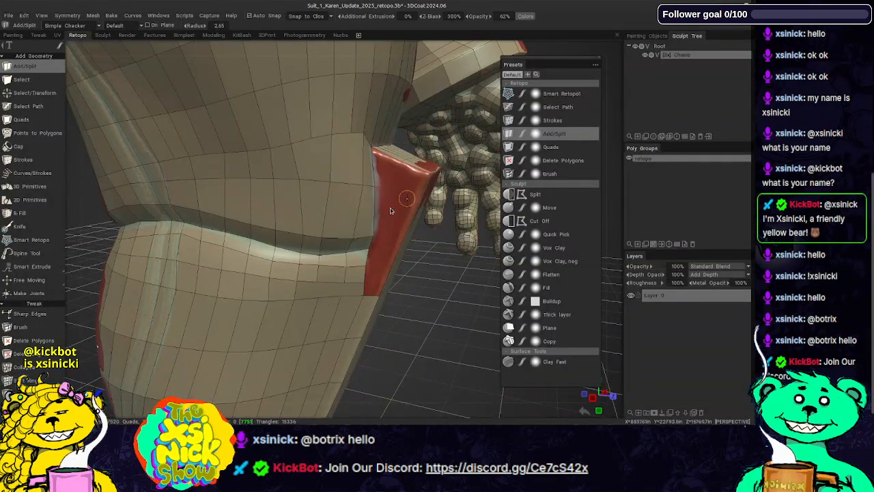
middle_drag(408, 192, 327, 238)
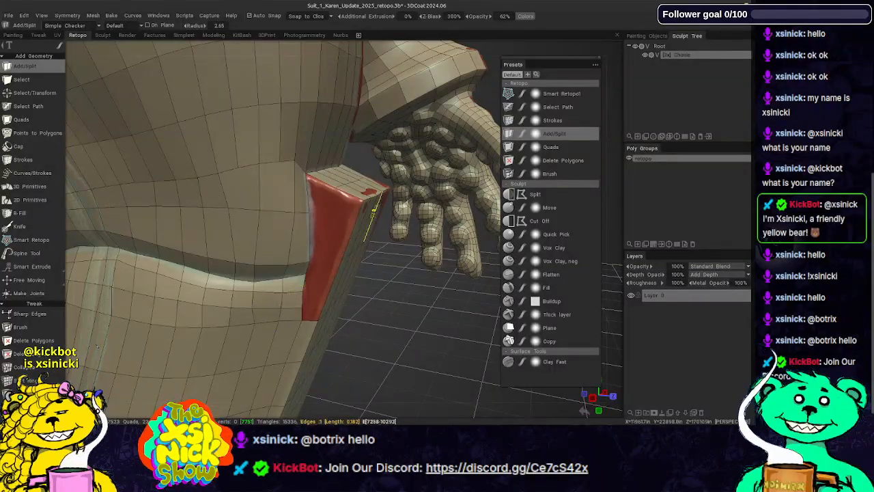
middle_drag(281, 308, 321, 273)
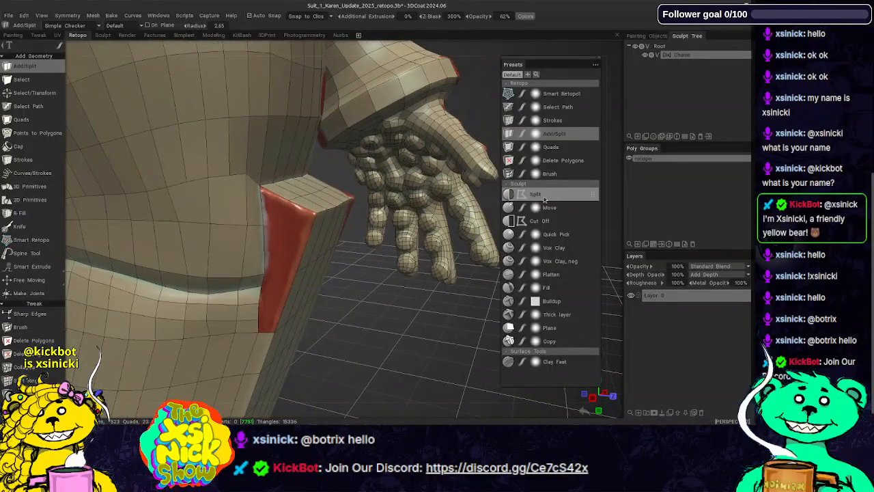
middle_drag(615, 197, 575, 187)
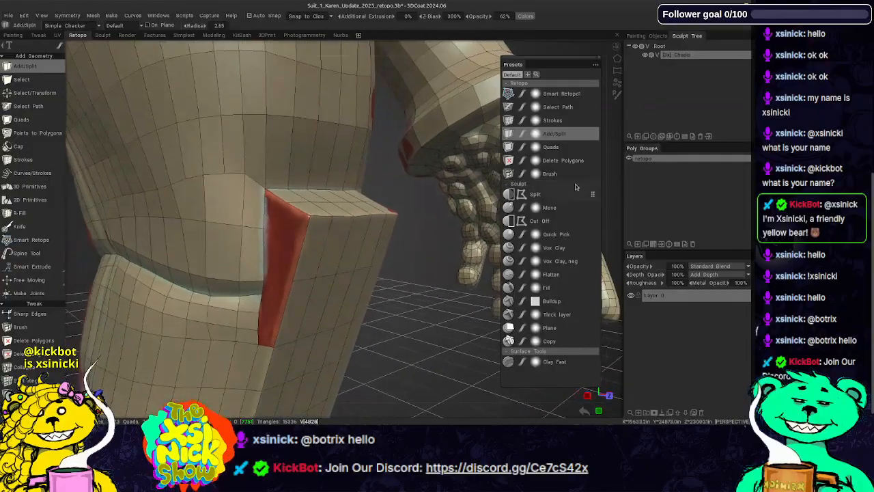
click(264, 280)
click(292, 280)
right_click(292, 281)
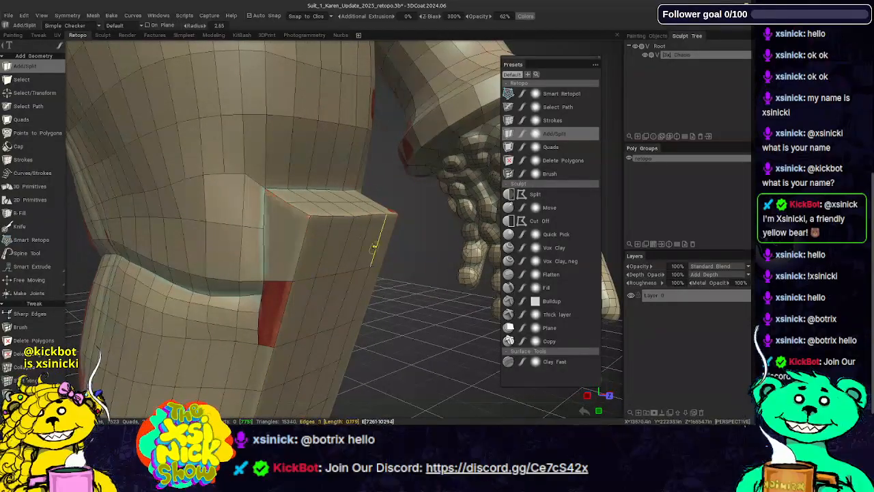
- Split the new knee-side polygon lengthwise, from the middle of its upper edge to the middle of its lower edge
middle_drag(353, 247, 321, 239)
click(292, 183)
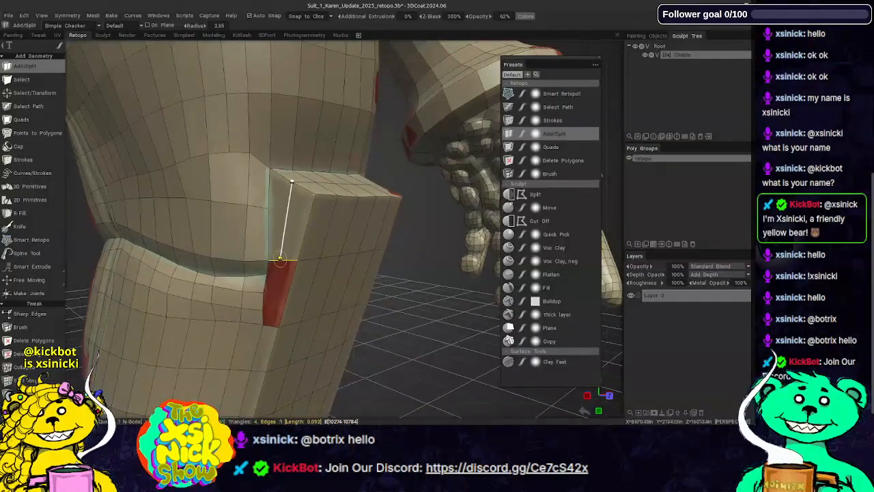
click(281, 259)
key(Escape)
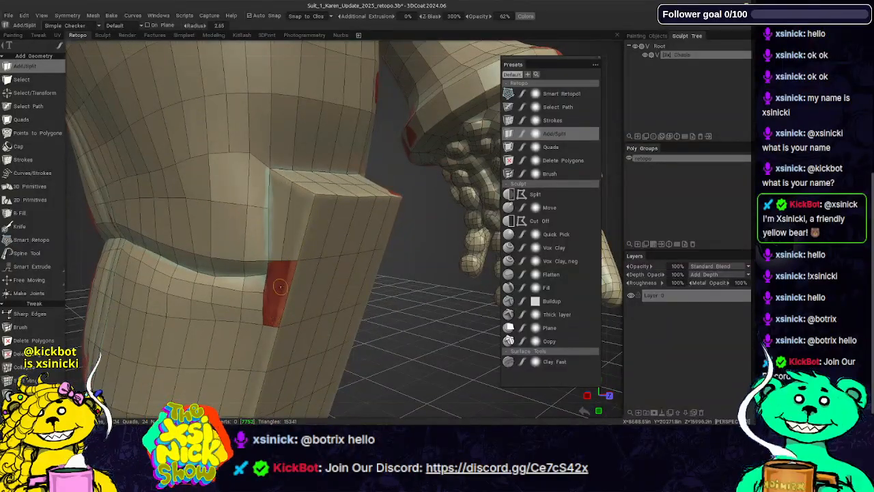
- Split the narrow polygon strip beside the calf's back corner lengthwise, from the gap's lower edge down to the ankle
middle_drag(281, 290, 320, 173)
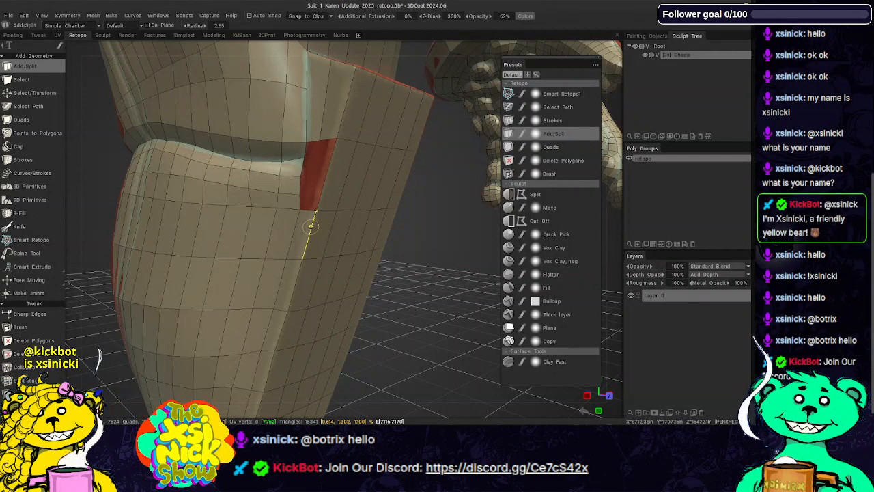
alt+drag(300, 231, 296, 226)
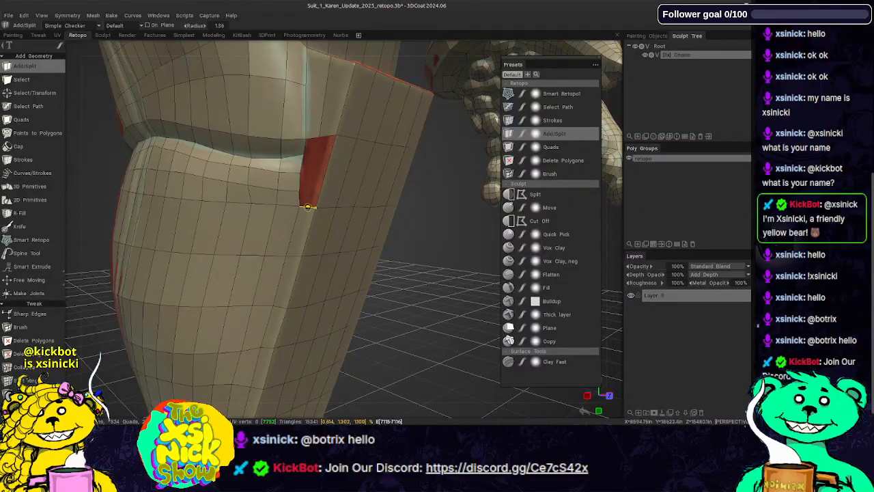
click(293, 257)
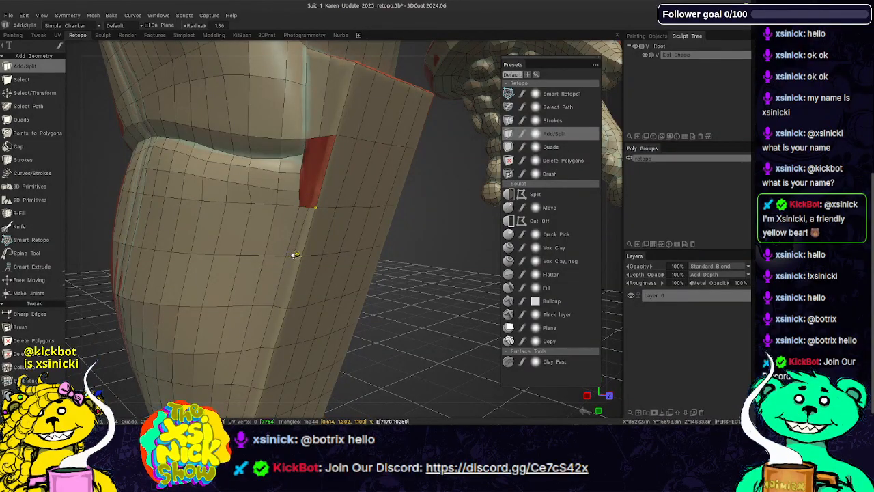
middle_drag(294, 254, 316, 191)
click(300, 250)
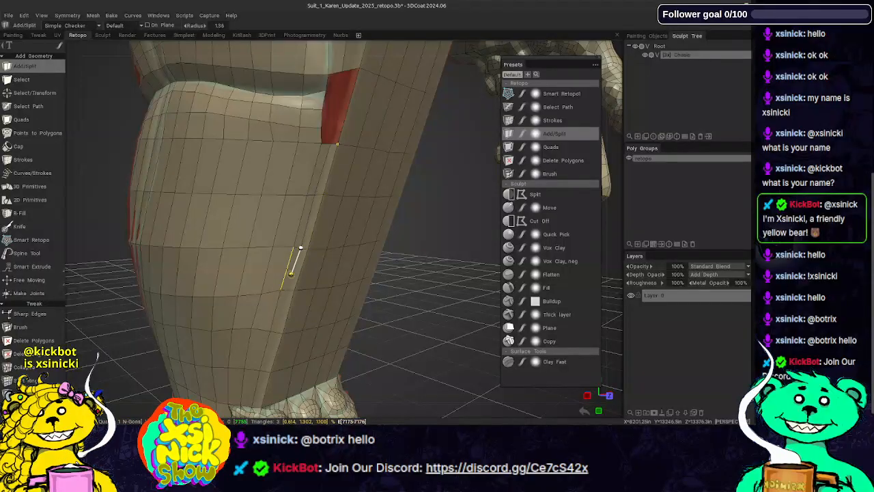
click(286, 292)
middle_drag(286, 293, 314, 216)
click(314, 216)
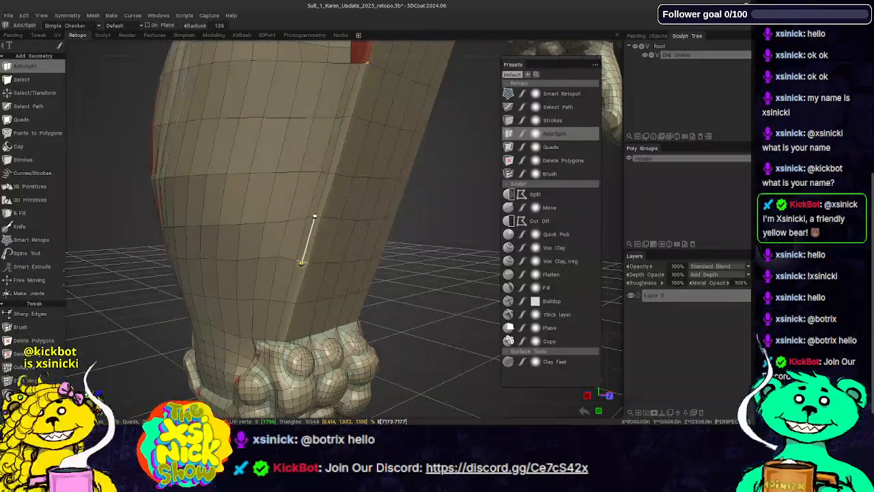
click(301, 262)
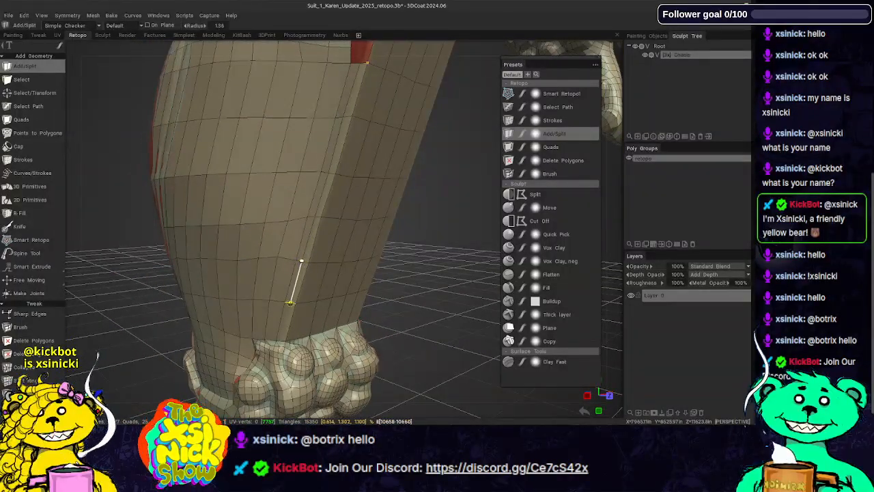
click(290, 302)
click(281, 340)
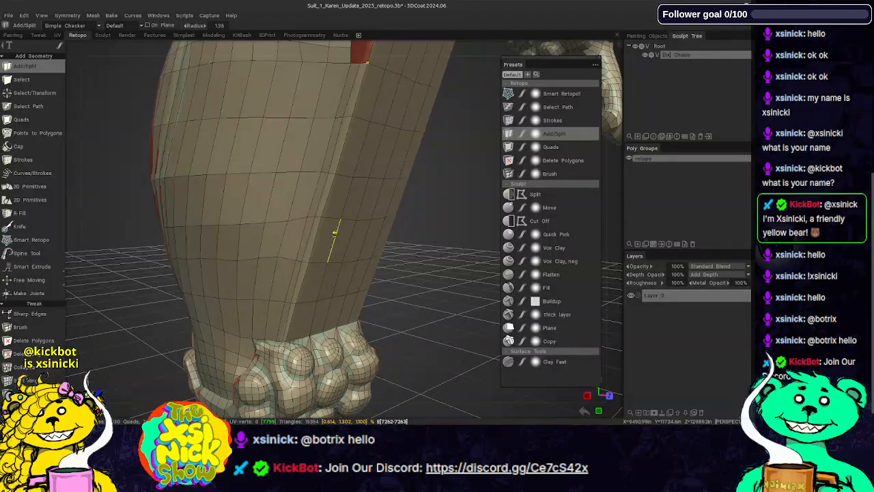
- Examine the lower end of the new calf edge line at the ankle and the remaining open gap beside the knee
middle_drag(334, 231, 604, 210)
alt+right_drag(619, 211, 606, 263)
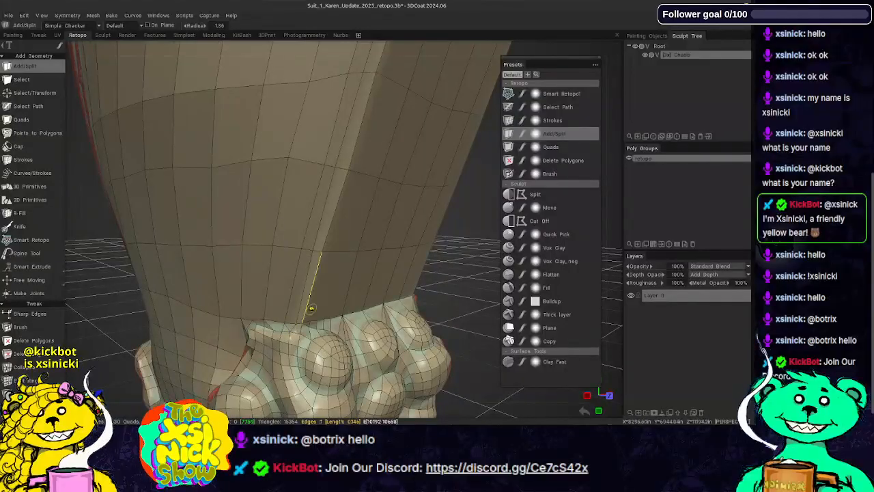
middle_drag(610, 221, 599, 236)
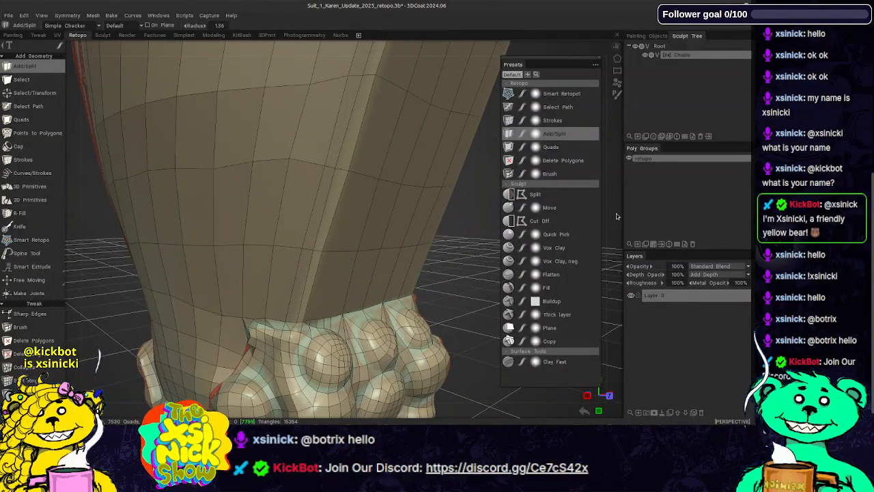
right_drag(617, 216, 609, 238)
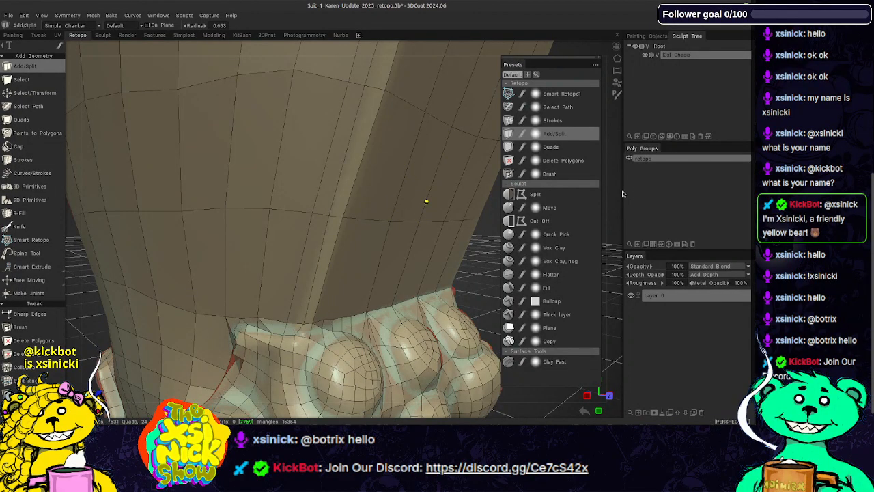
scroll(614, 179, down, 2)
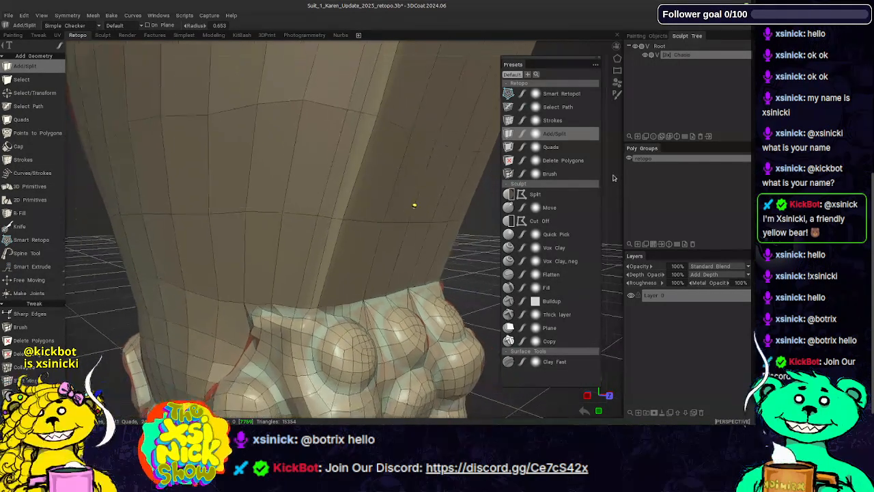
scroll(614, 178, down, 3)
drag(607, 187, 613, 80)
middle_drag(424, 164, 400, 334)
middle_drag(408, 212, 327, 304)
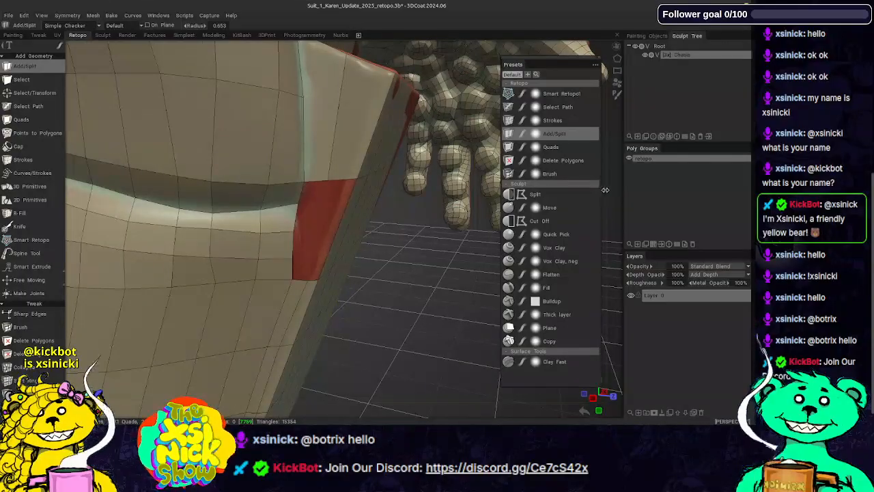
- Nudge the lowest calf-side boundary vertex into the gap and add a quad from it down to the gap's lower edge
drag(620, 191, 581, 194)
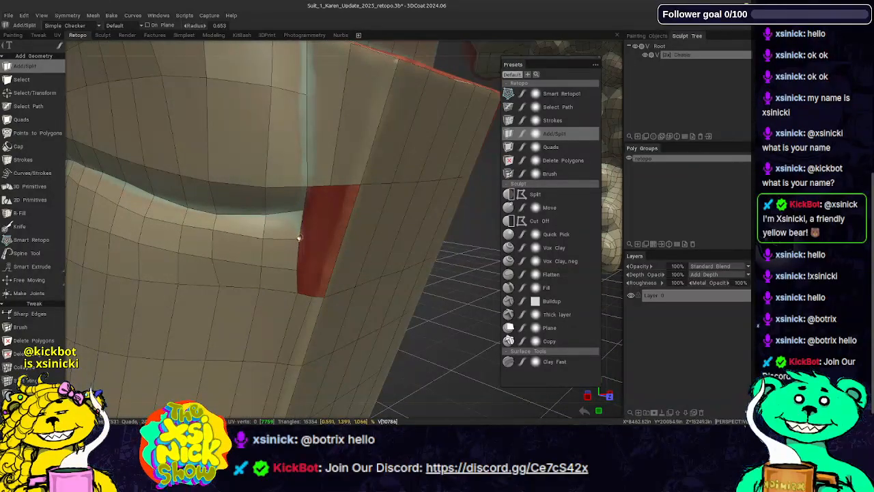
right_drag(300, 269, 305, 271)
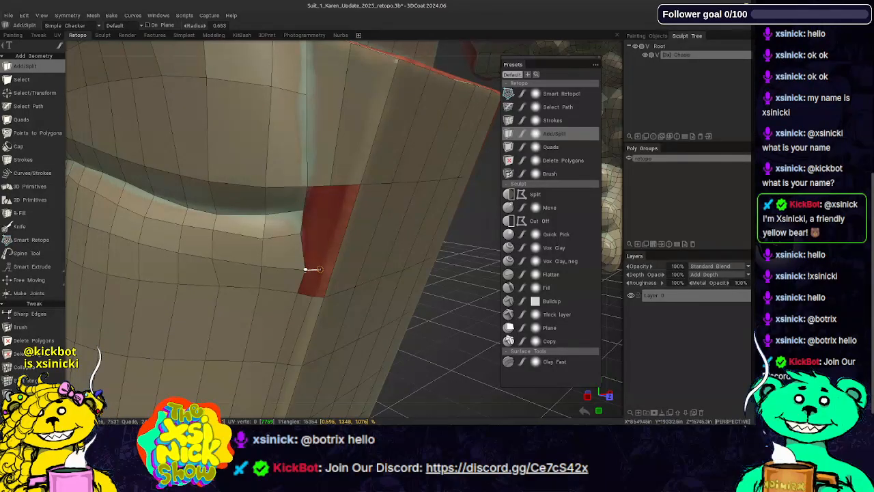
click(319, 270)
click(313, 296)
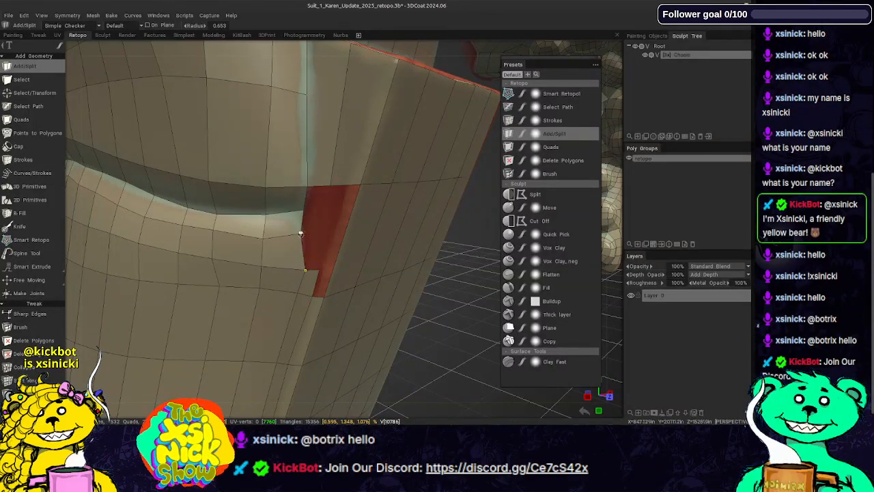
- Nudge the next calf-side boundary vertex into the gap and extend the calf rows with two more quads up to the crease
right_drag(302, 234, 306, 232)
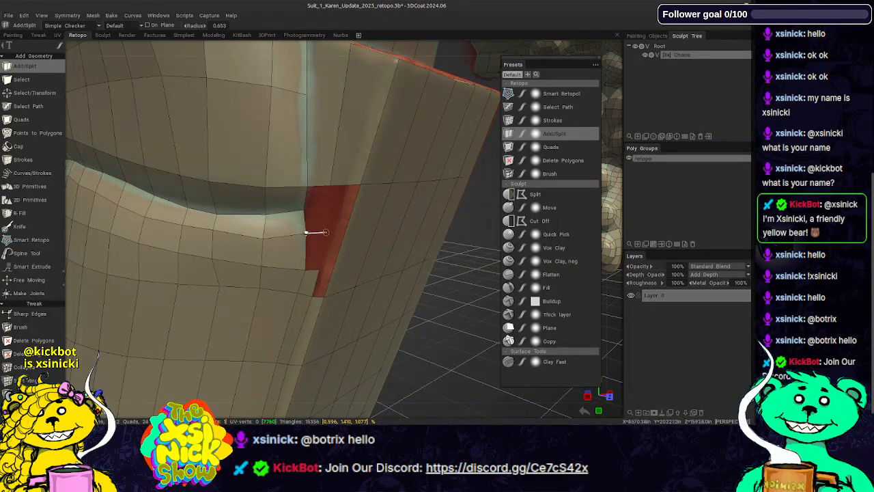
click(326, 232)
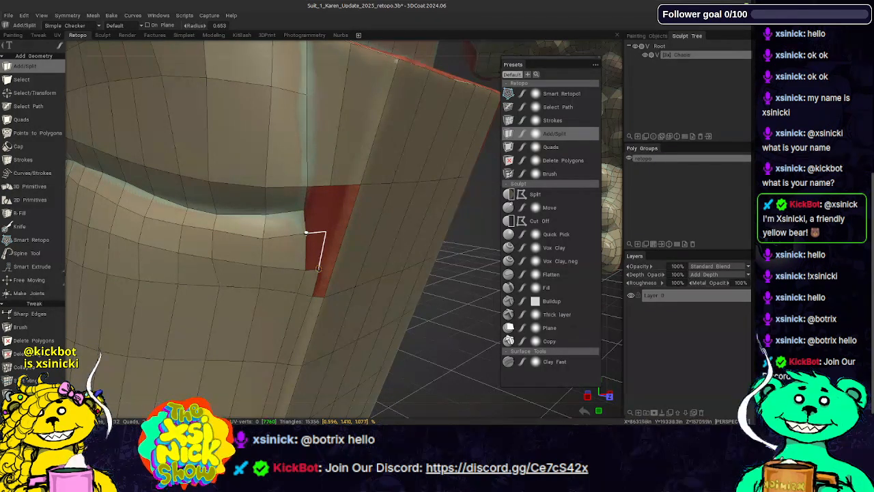
click(319, 268)
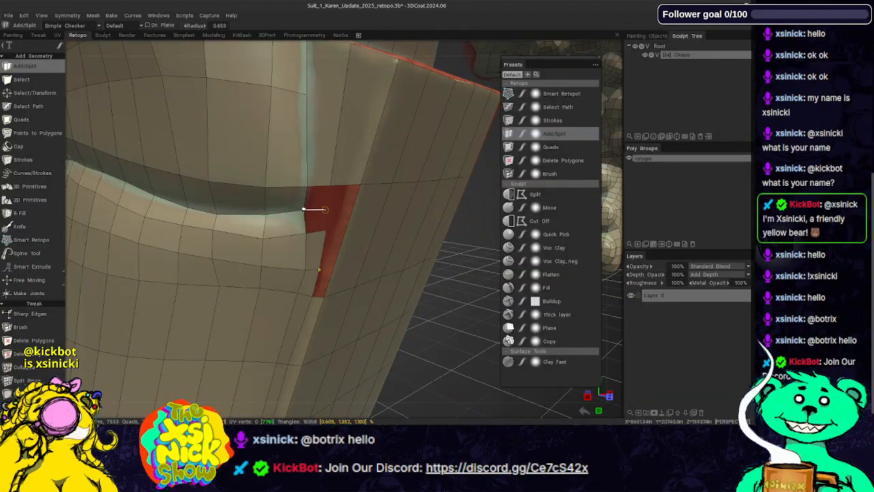
click(325, 232)
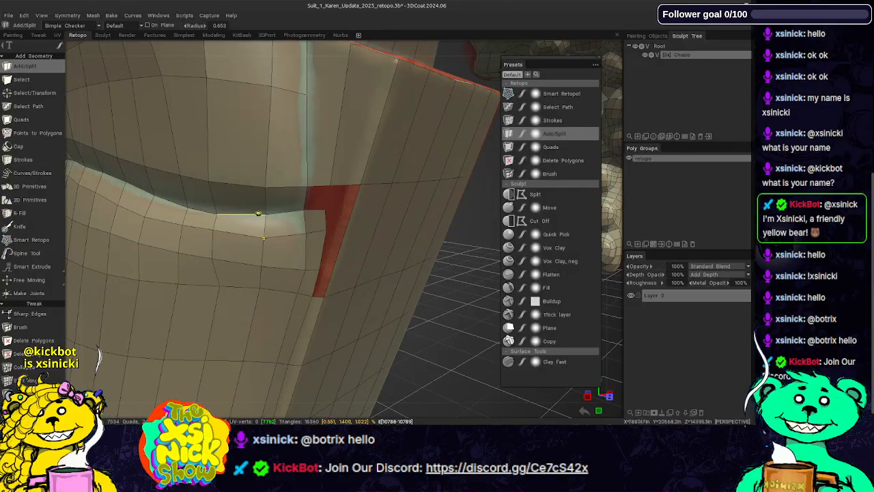
- Add a quad connecting the extended calf rows to the thigh's split edge, and fill the gap's lower tip with a small triangle
click(330, 185)
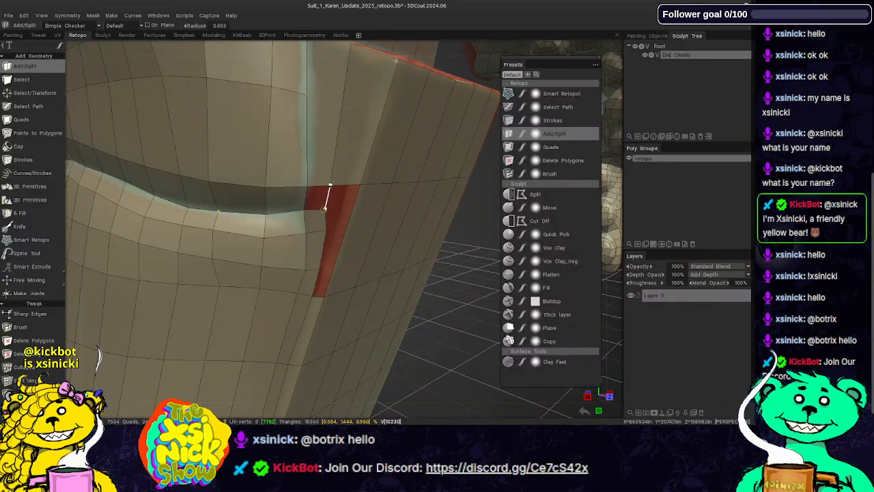
click(326, 210)
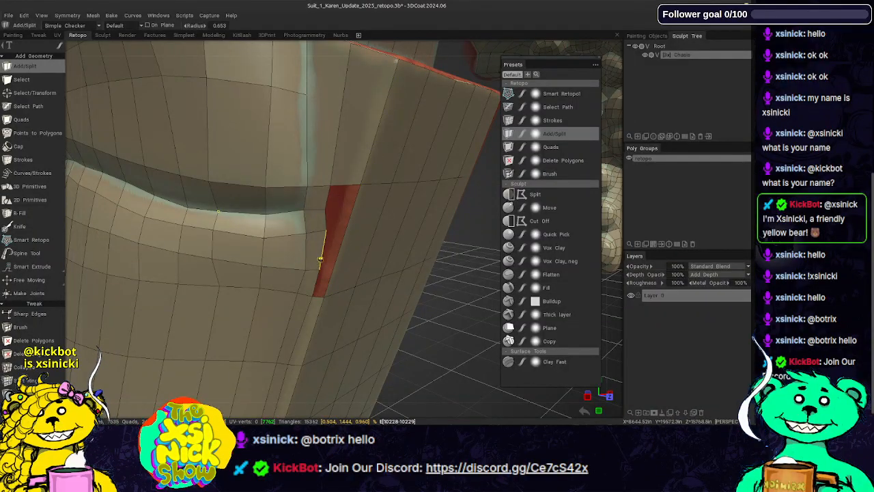
mouse_move(355, 195)
middle_down()
mouse_move(347, 254)
mouse_move(332, 283)
mouse_move(326, 259)
mouse_move(353, 211)
middle_up()
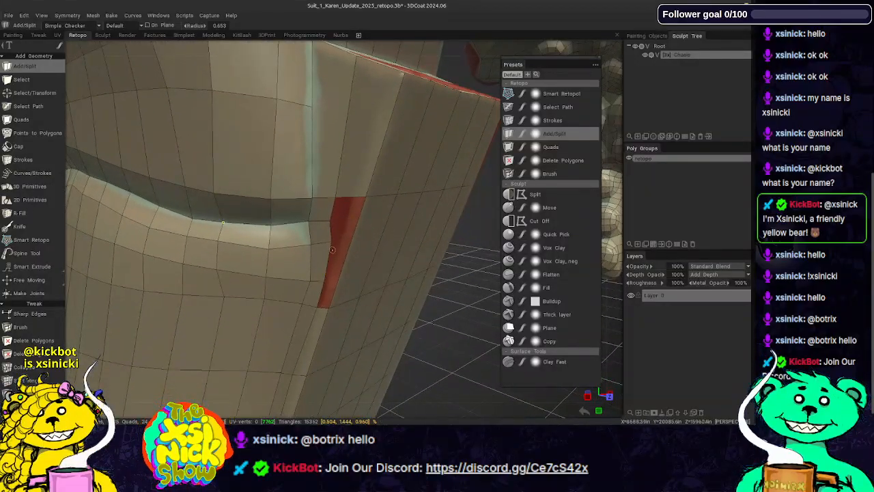
click(323, 284)
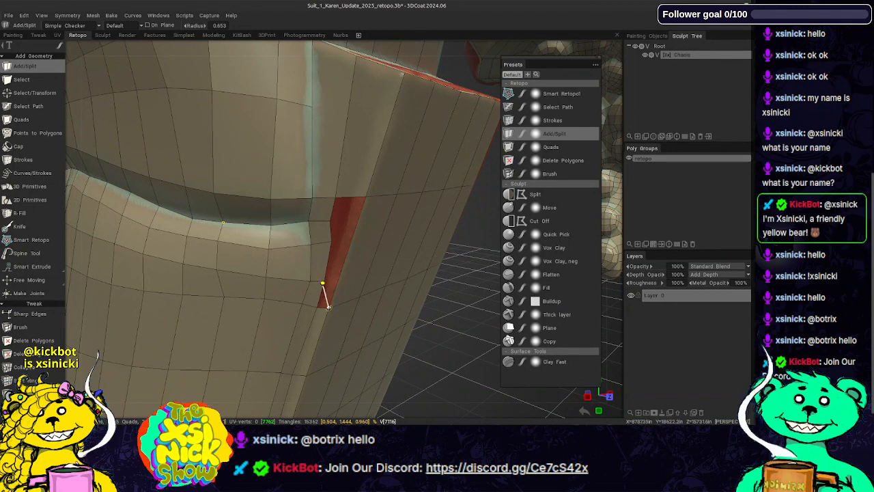
click(328, 307)
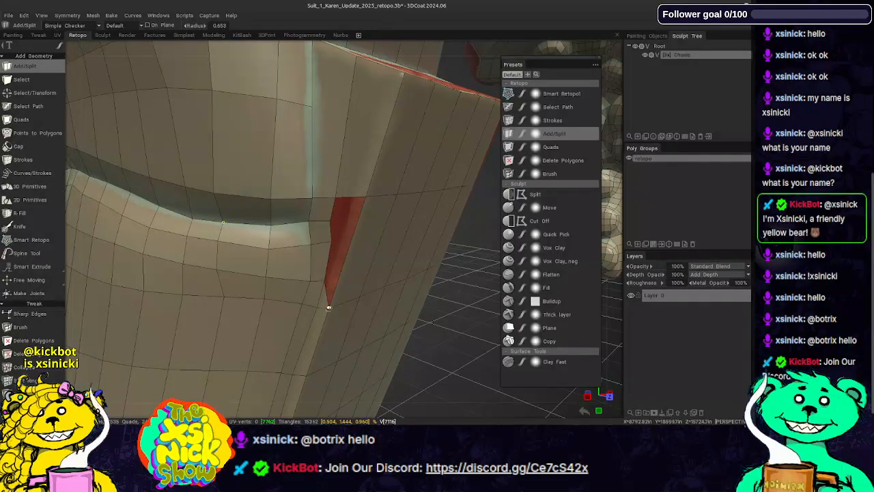
- Split a triangle across the top of the knee gap with Add/Split, and fill the remaining sliver using the Quads tool
click(329, 308)
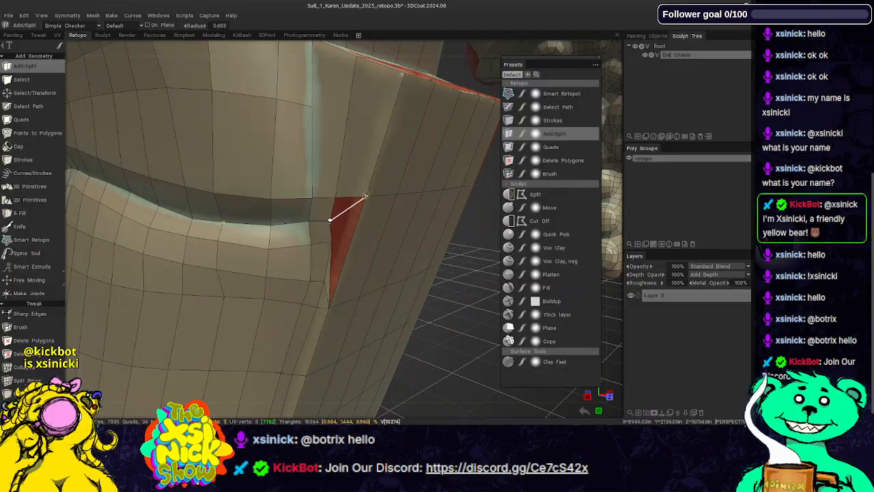
click(366, 195)
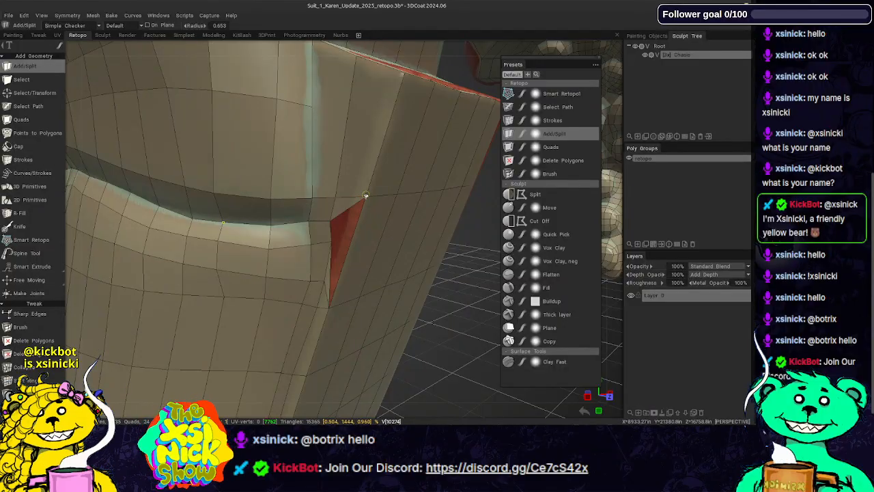
click(332, 242)
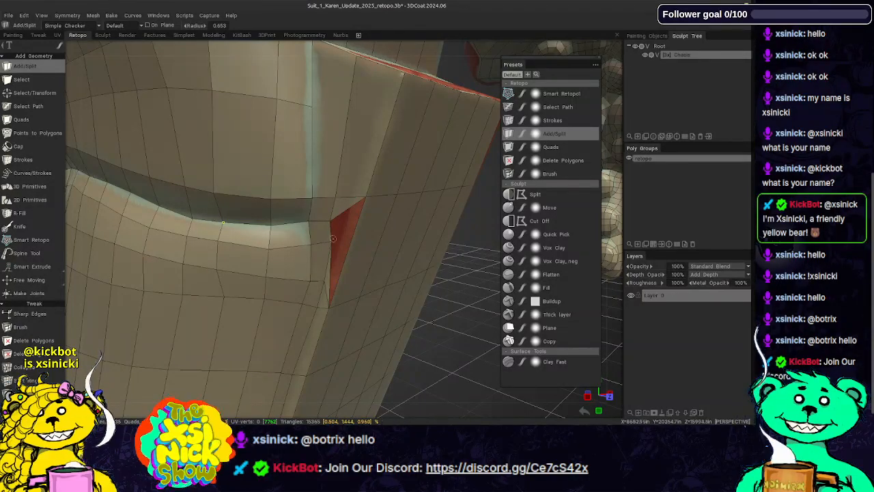
click(551, 147)
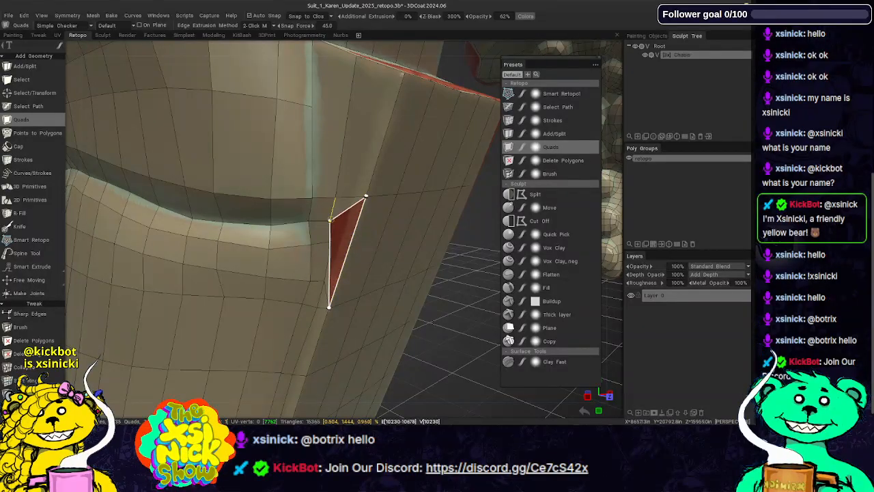
click(334, 243)
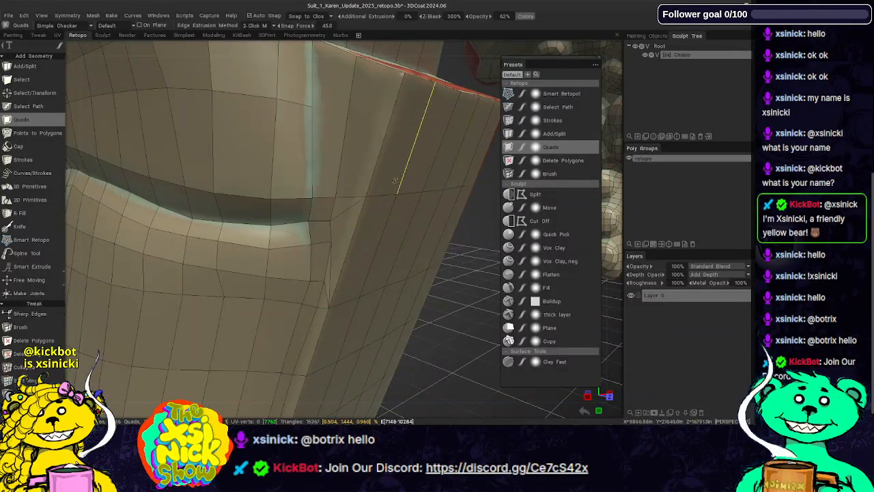
- Split a new edge line with Add/Split from the thigh vertex nearest the side flap down to the knee crease
alt+middle_drag(387, 213, 432, 237)
alt+drag(403, 240, 384, 253)
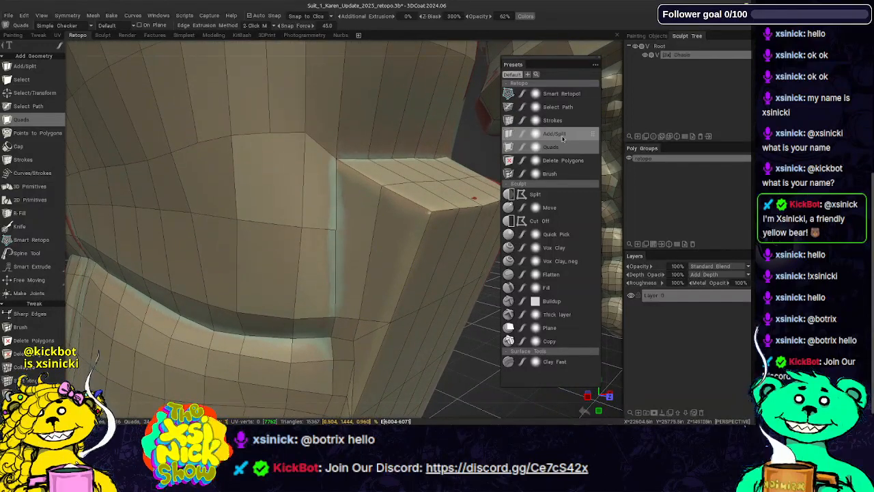
click(509, 136)
alt+middle_drag(331, 191, 403, 167)
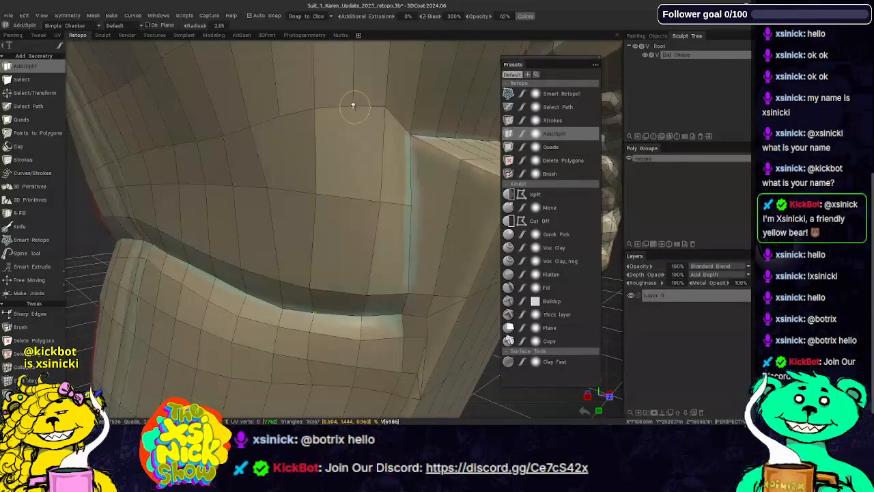
click(353, 106)
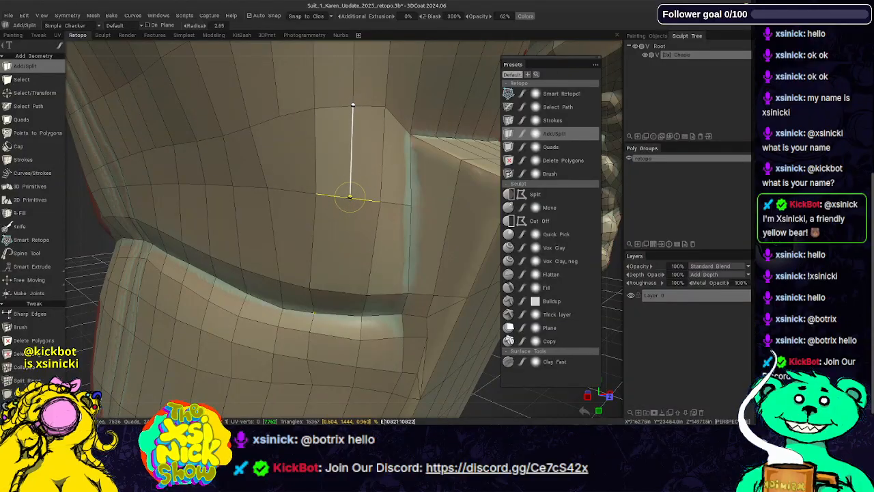
click(351, 199)
click(349, 293)
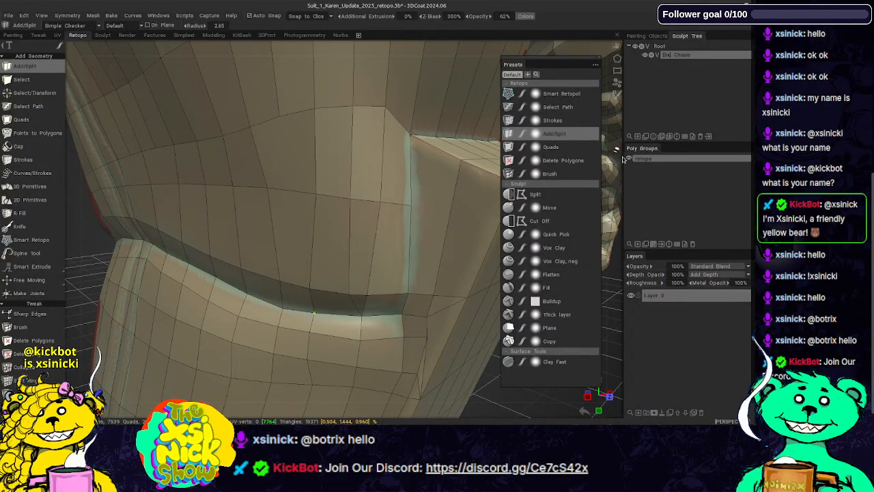
- Add a second vertical edge line on the lower thigh and connect it through the crease to the calf's upper edge vertex
alt+drag(614, 159, 547, 147)
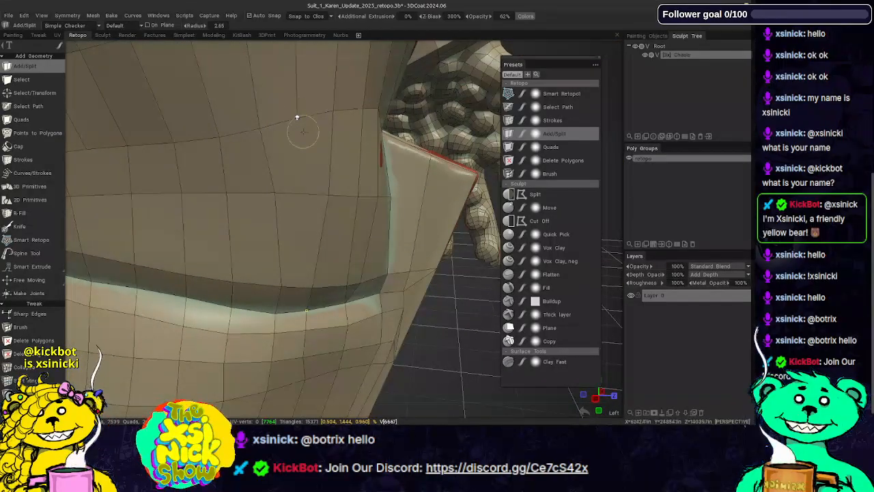
click(297, 118)
click(297, 194)
click(297, 287)
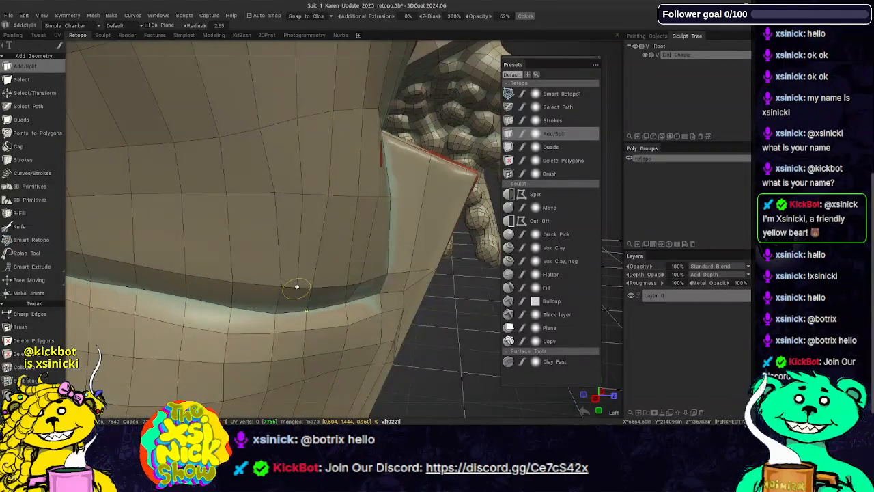
click(308, 310)
- Add a third vertical edge line farther toward the seam, carrying it through the crease to the calf's first row
alt+middle_drag(317, 195, 468, 187)
alt+middle_drag(378, 201, 453, 200)
click(360, 140)
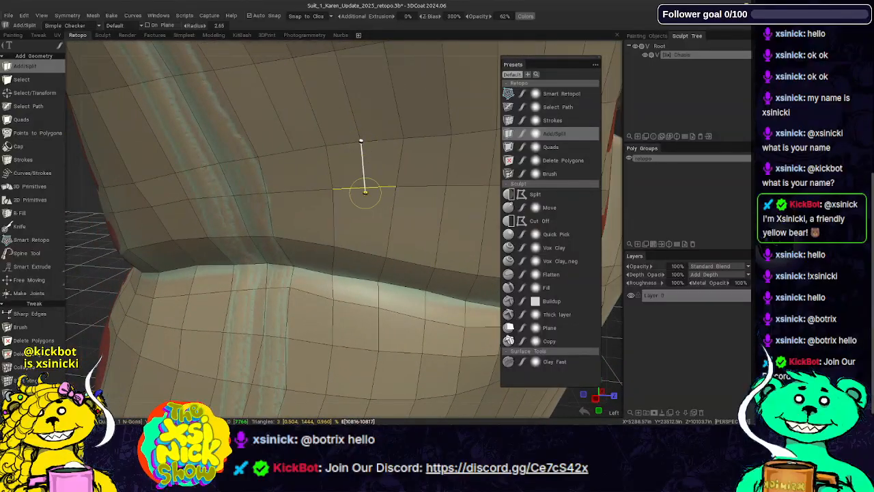
click(361, 185)
click(362, 252)
click(361, 277)
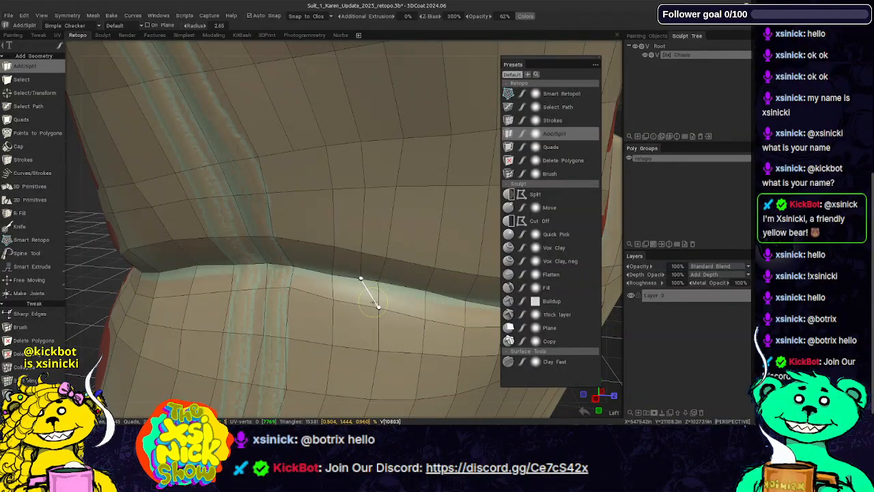
click(377, 305)
key(Escape)
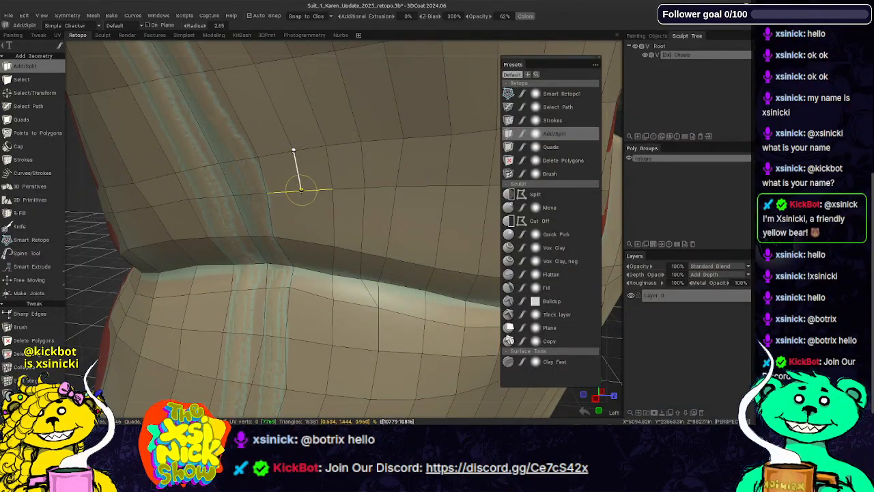
- Split an edge line beside the seam down to the crease, and reroute the neighbouring line to the calf's existing crease vertex
click(295, 264)
key(Escape)
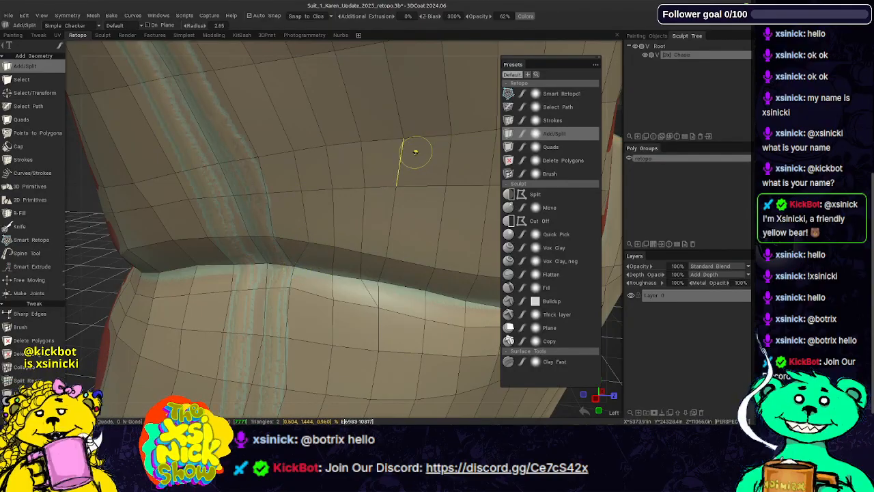
middle_drag(405, 259, 359, 244)
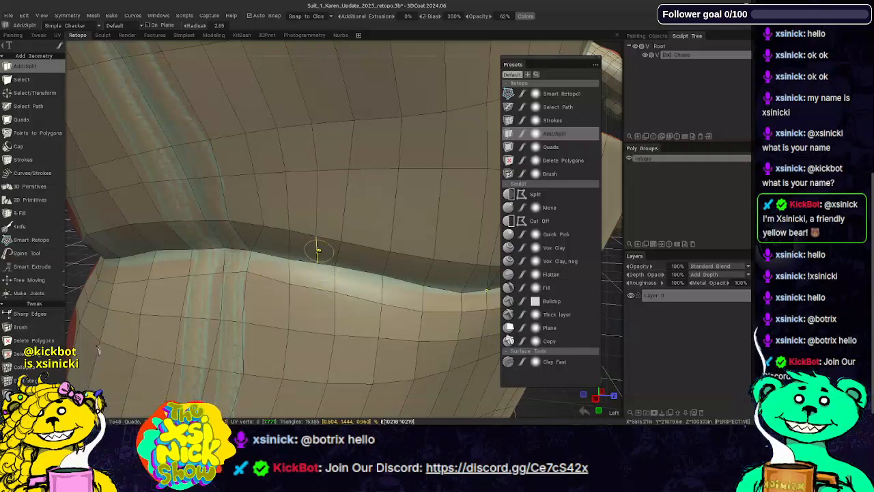
click(335, 264)
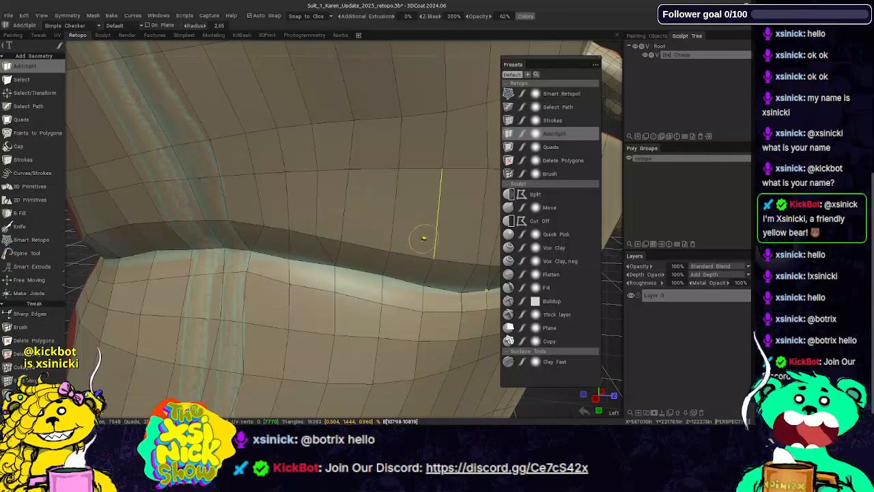
- Nudge the calf vertex beside the seam slightly downward to even out the row below the knee crease
alt+drag(418, 236, 404, 260)
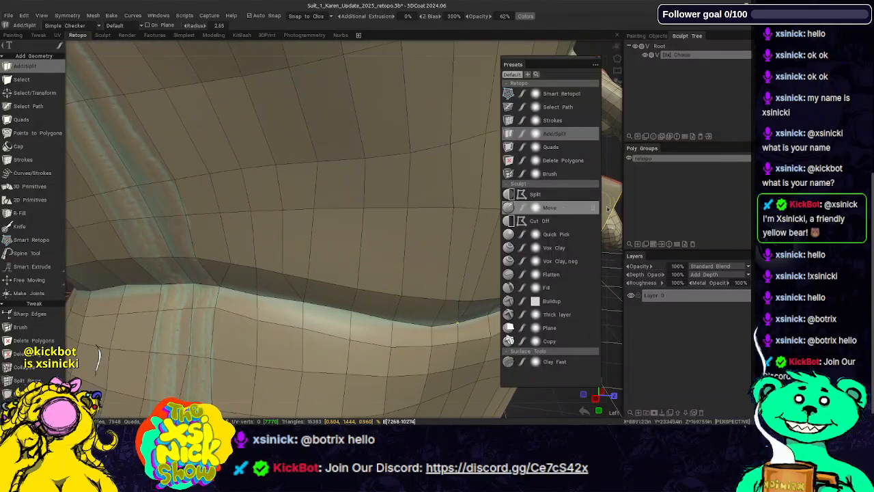
scroll(608, 195, down, 4)
alt+drag(478, 180, 498, 187)
alt+drag(610, 193, 641, 191)
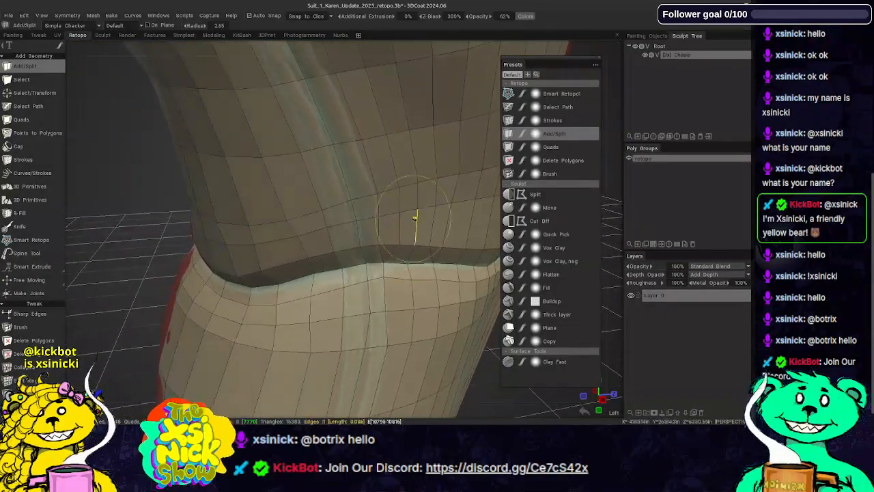
alt+middle_drag(416, 219, 375, 132)
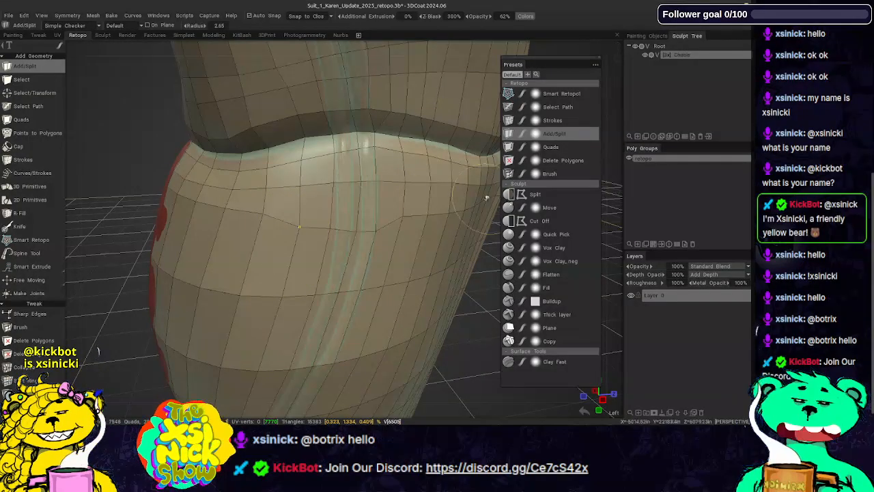
right_drag(298, 237, 297, 242)
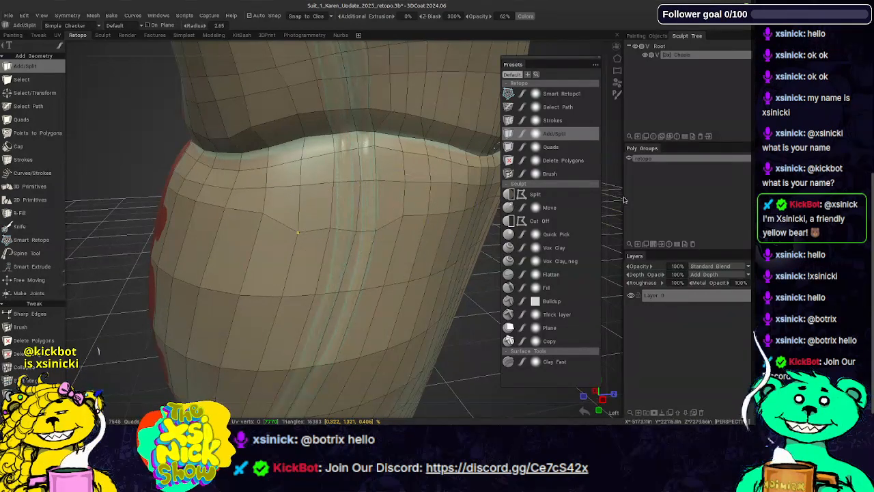
- Inspect the back of the calf and shift a vertex just below the crease sideways to even the quads
drag(619, 196, 660, 189)
alt+drag(419, 191, 412, 168)
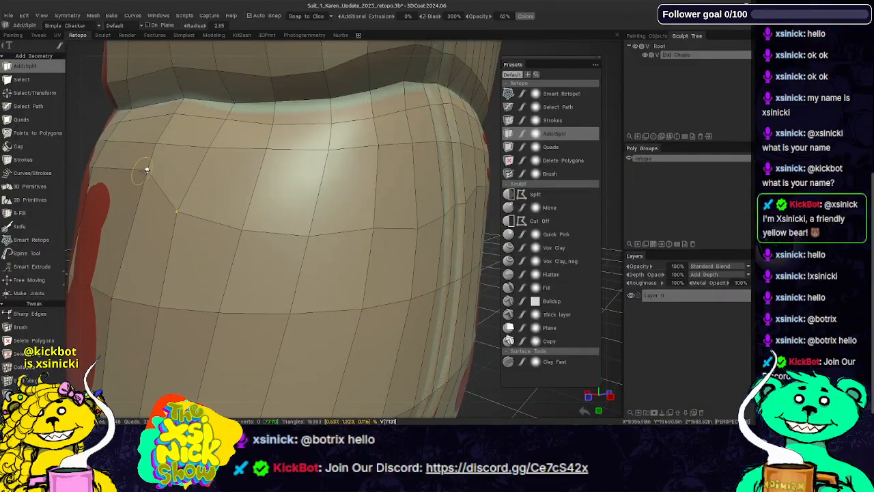
alt+drag(405, 176, 635, 180)
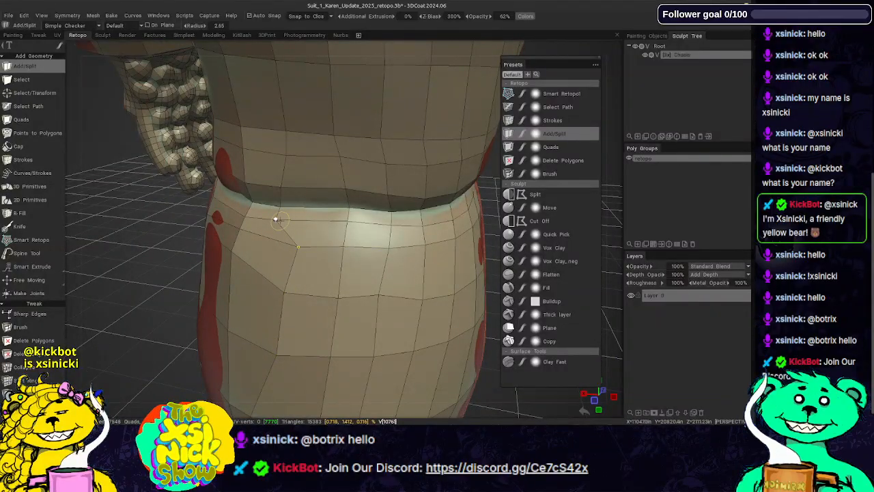
right_drag(276, 219, 293, 222)
- Smooth the uneven polygons around the crease at the back of the knee with the retopo Brush
click(564, 176)
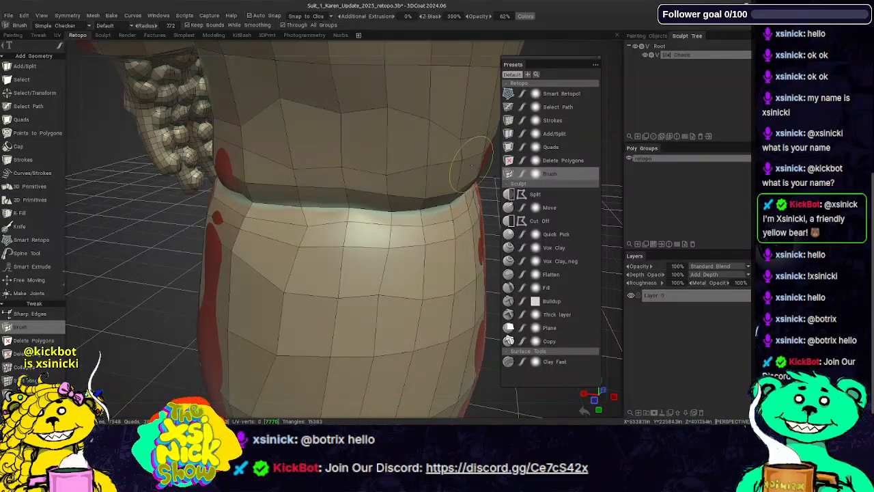
drag(619, 174, 638, 176)
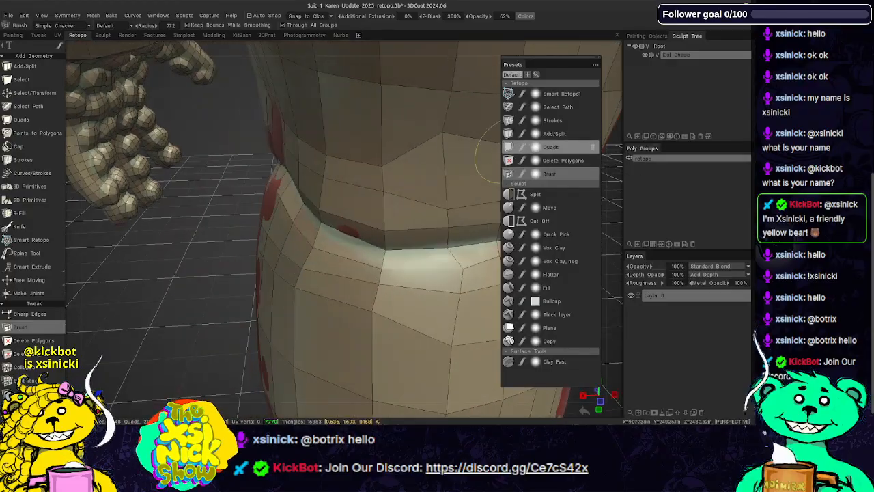
scroll(611, 157, down, 4)
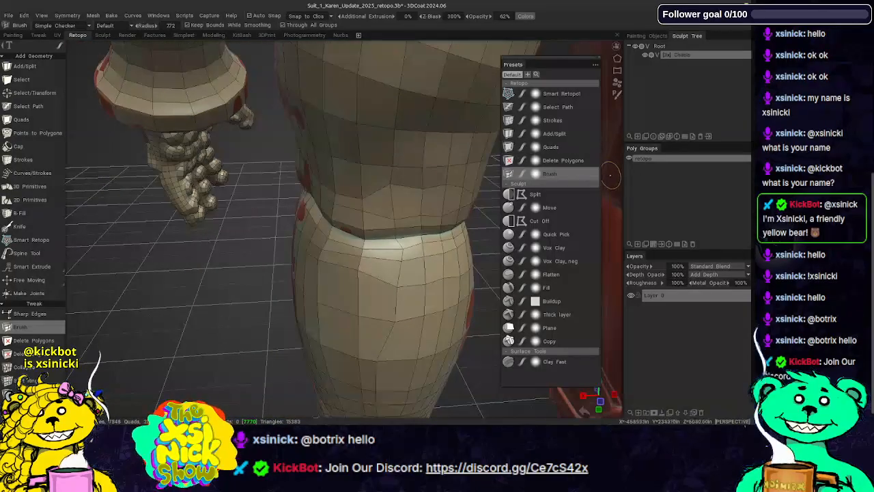
drag(611, 176, 579, 164)
middle_drag(486, 160, 389, 168)
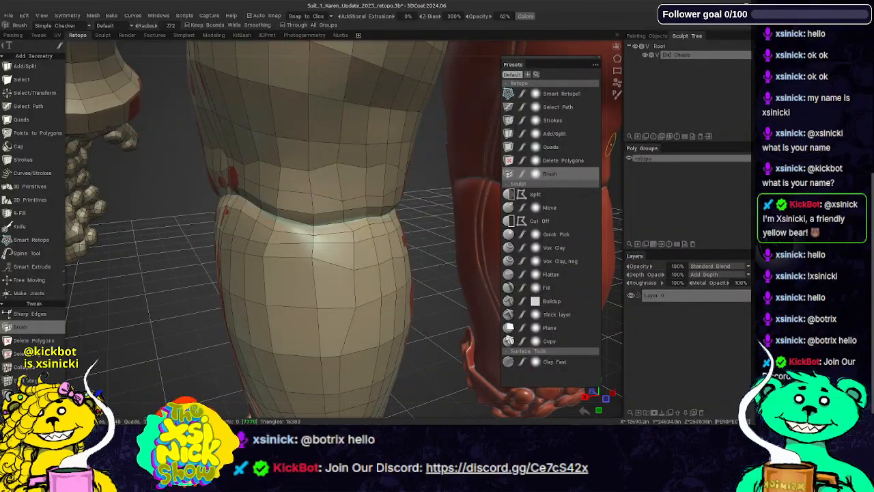
- Smooth the thigh and calf rows around the side seam at the knee crease with the Brush
drag(612, 145, 649, 149)
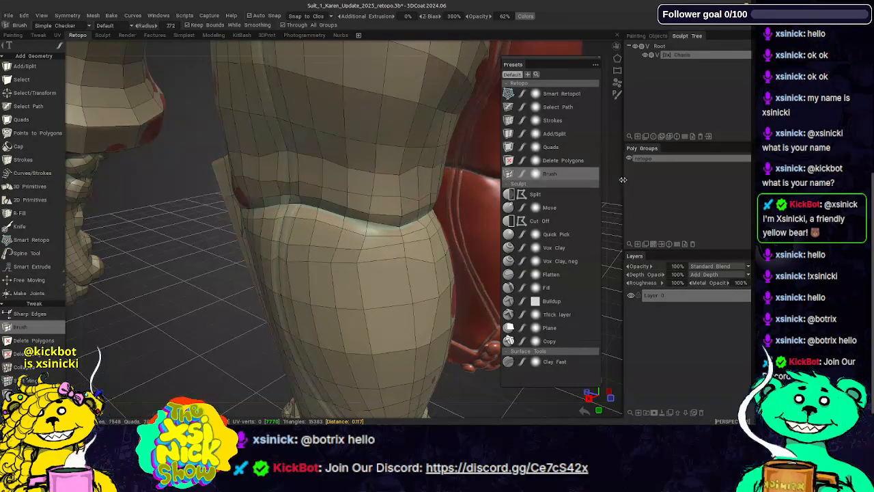
mouse_move(614, 182)
mouse_down()
mouse_move(635, 185)
mouse_move(613, 177)
mouse_up()
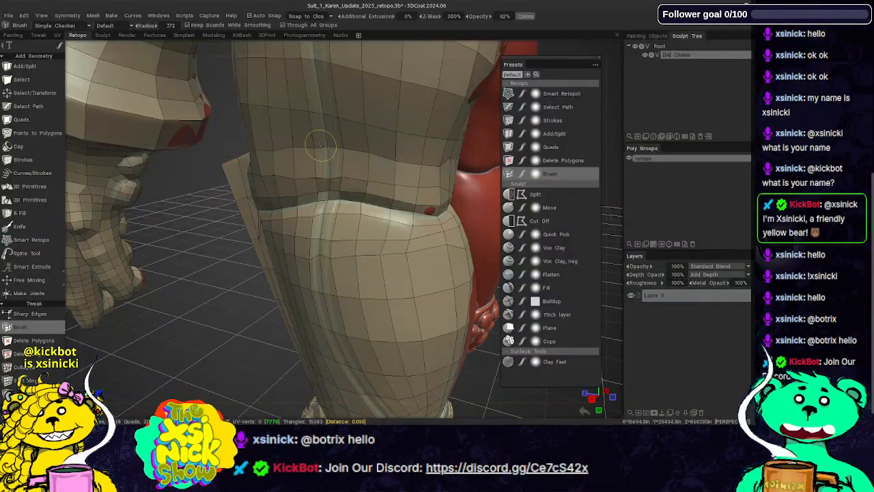
middle_drag(358, 117, 336, 87)
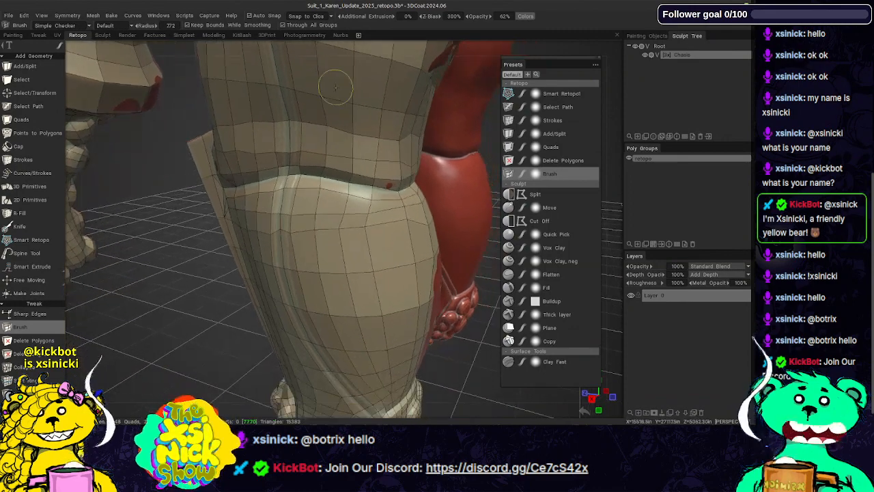
- Even out the thigh rows above the crease across the back of the leg with the Brush
alt+drag(616, 176, 530, 163)
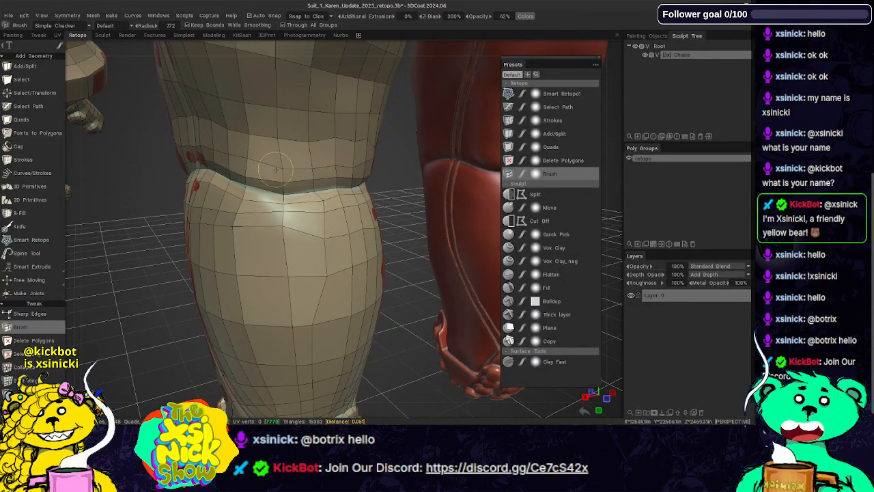
drag(608, 178, 529, 174)
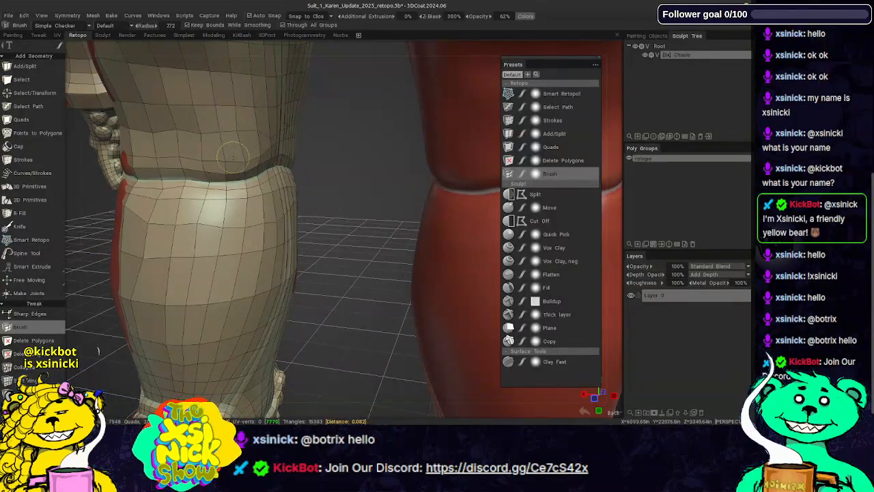
alt+drag(610, 148, 454, 141)
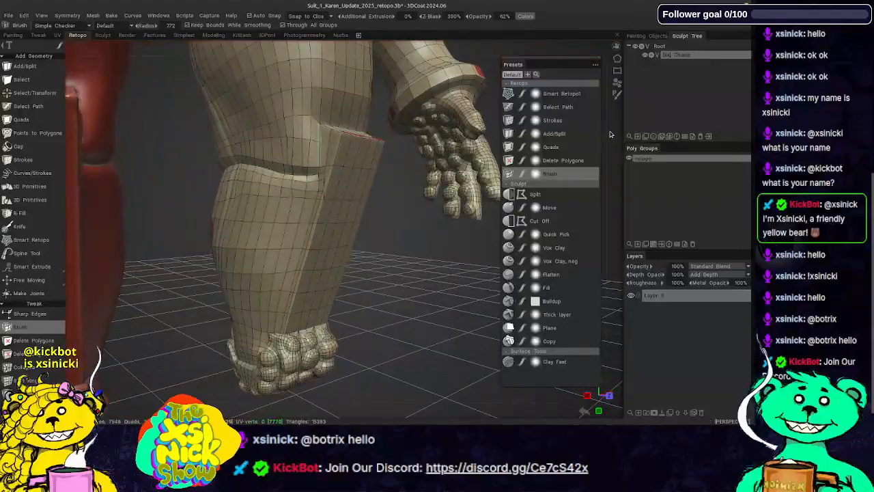
- Smooth the new edge lines on the lower thigh beside the side flap and around the closed gap
alt+right_drag(610, 133, 601, 152)
alt+drag(478, 157, 444, 190)
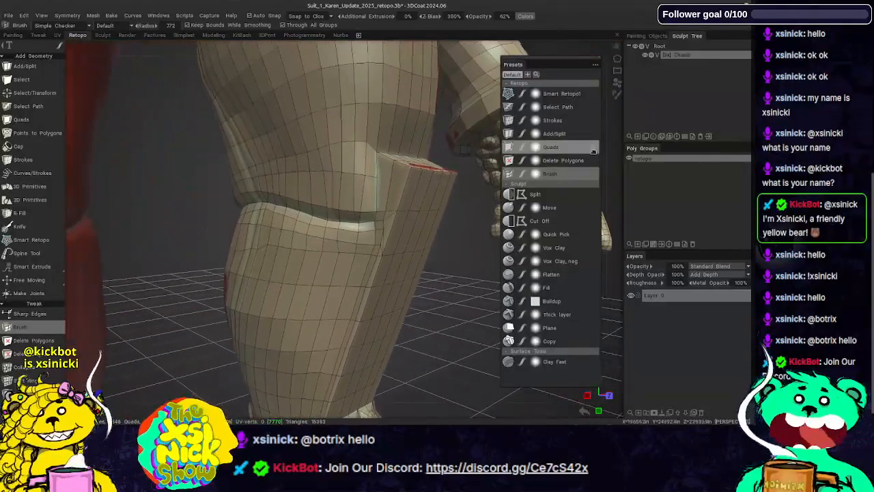
alt+right_drag(619, 152, 595, 150)
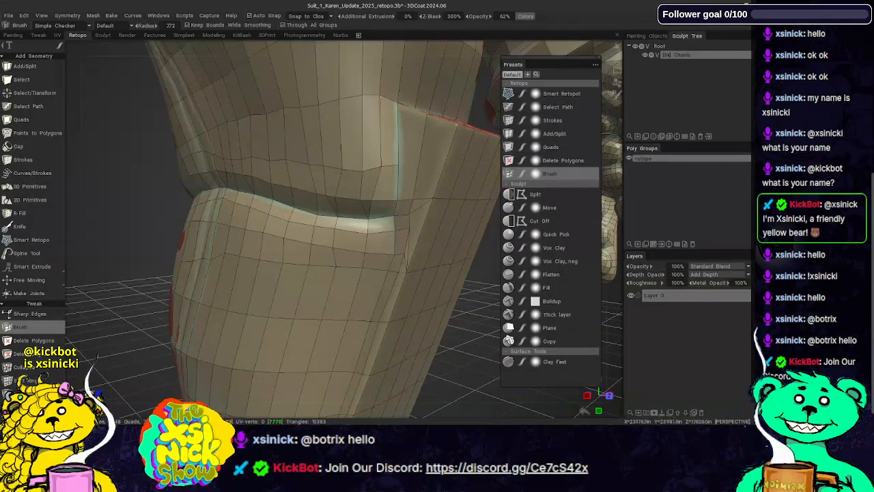
- Adjust the uneven upper calf polygons just below the knee crease at the back of the leg with the retopo Brush
scroll(612, 157, down, 3)
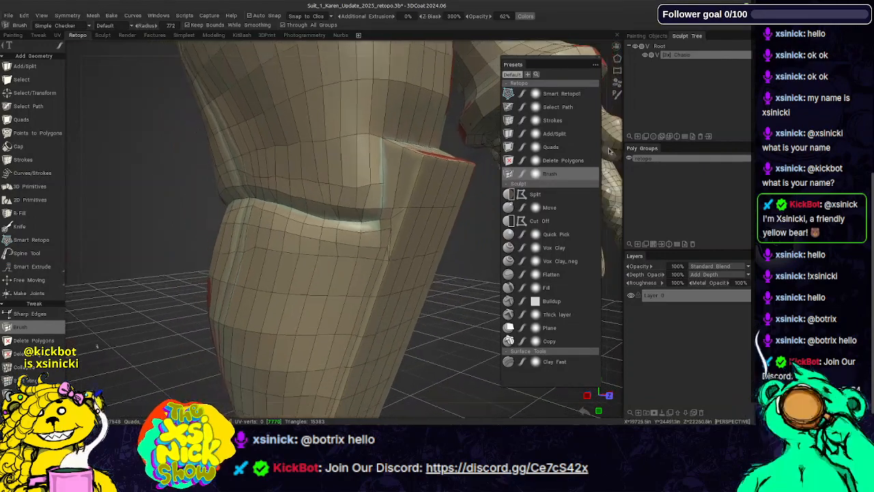
alt+drag(357, 60, 424, 79)
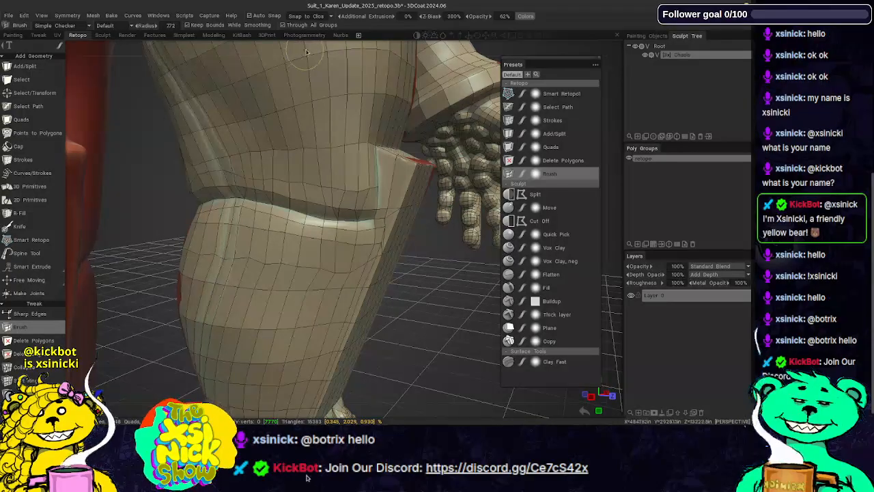
mouse_move(307, 52)
alt+mouse_down()
mouse_move(374, 62)
mouse_move(403, 55)
alt+mouse_up()
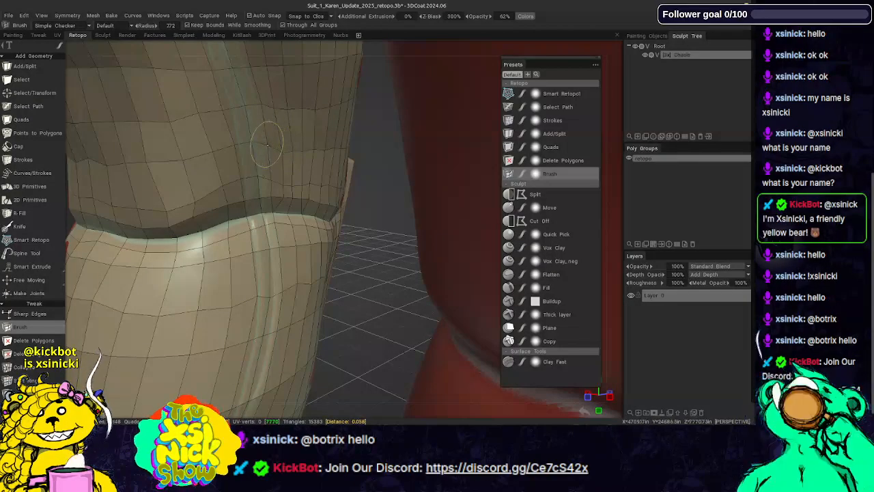
drag(353, 56, 396, 68)
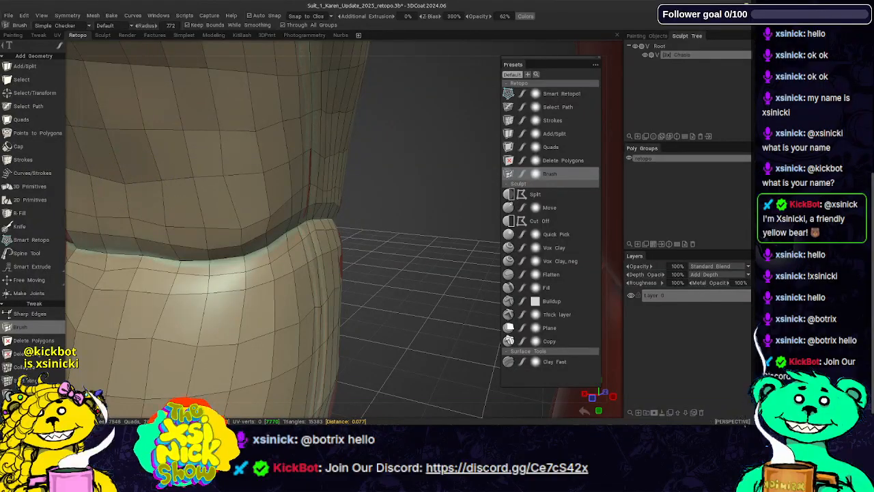
drag(613, 247, 616, 82)
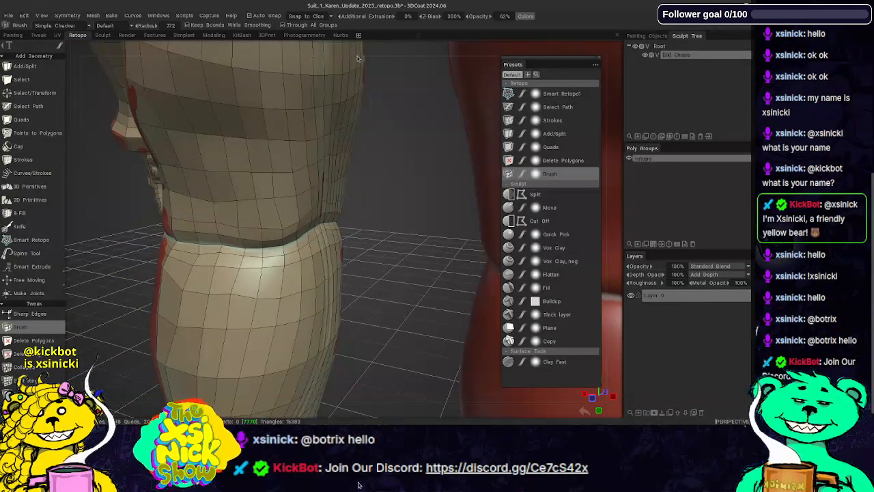
drag(360, 56, 406, 49)
mouse_move(374, 102)
alt+middle_down()
mouse_move(364, 207)
mouse_move(402, 124)
alt+middle_up()
alt+middle_drag(427, 178, 419, 138)
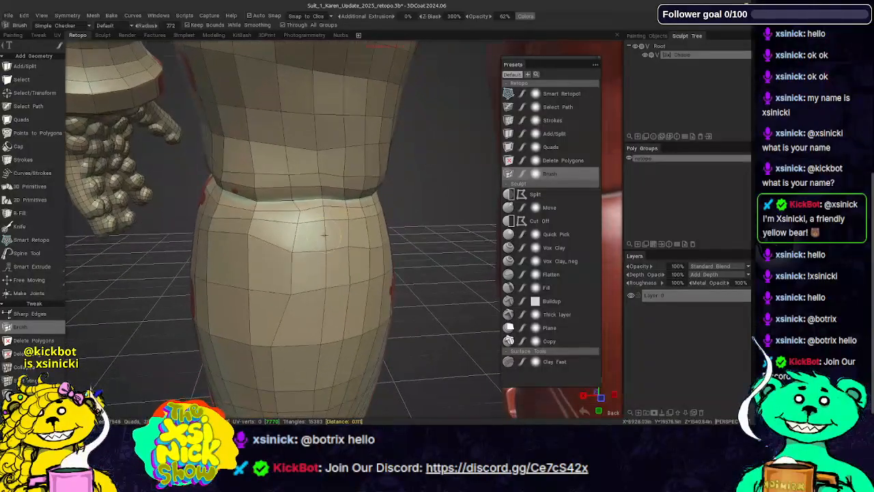
drag(256, 239, 246, 265)
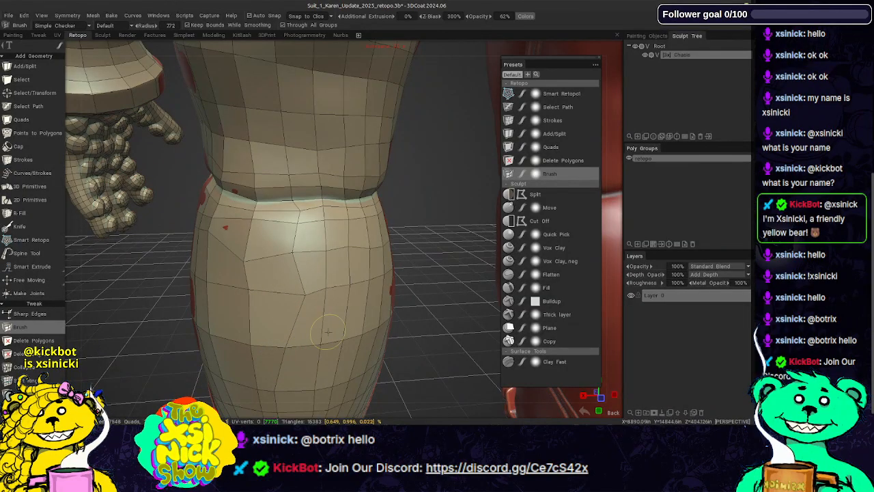
- Even out the uneven retopo quads on the calf, from the knee crease down towards the foot, with the retopo Brush
alt+middle_drag(328, 332, 335, 138)
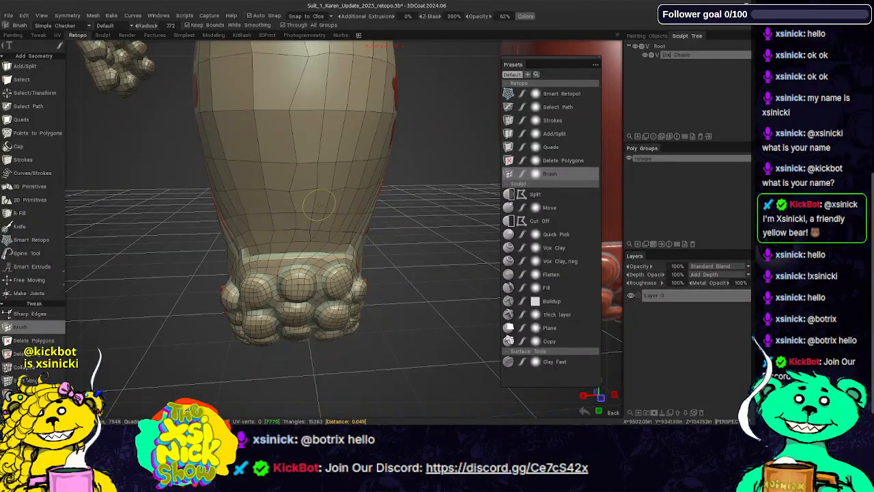
middle_drag(313, 117, 332, 249)
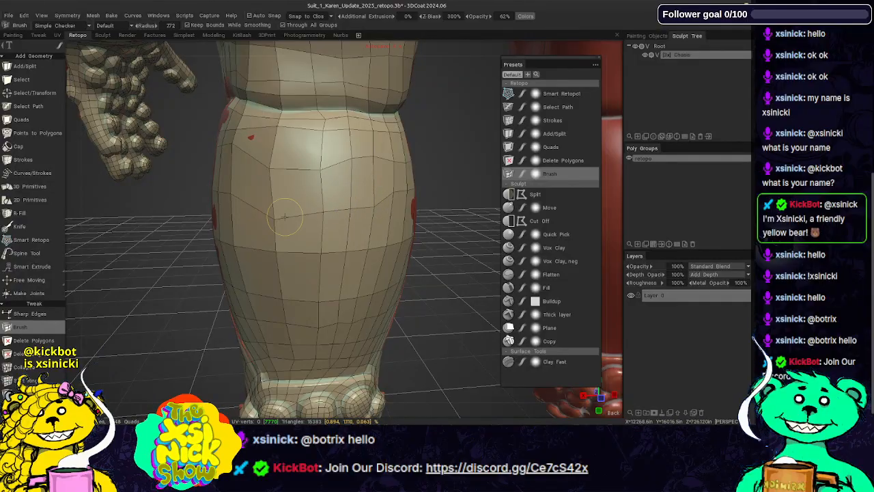
drag(441, 61, 517, 63)
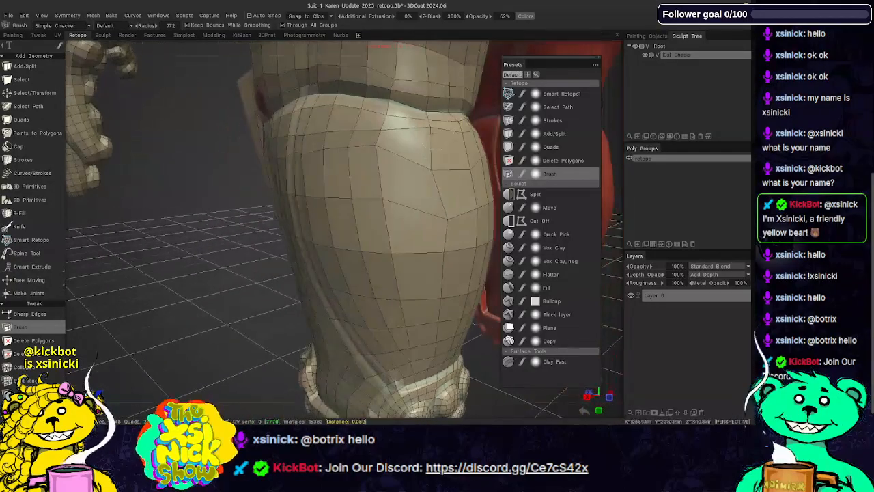
drag(385, 205, 397, 210)
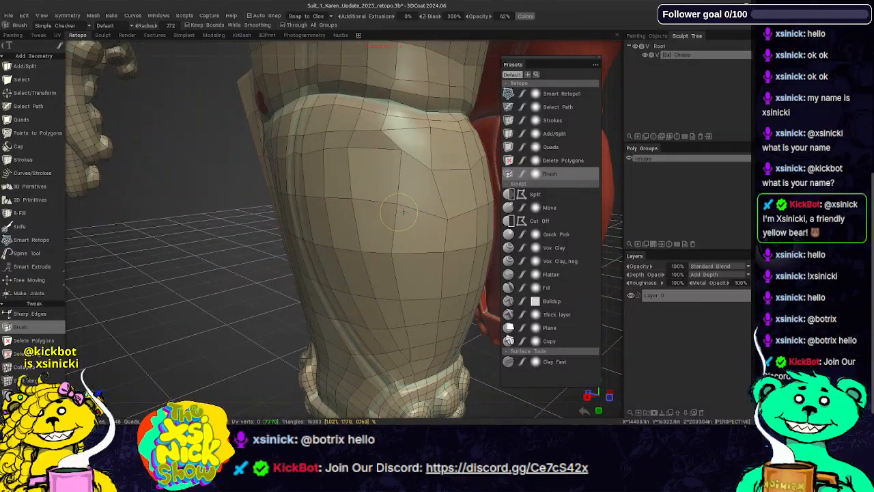
mouse_move(438, 222)
alt+middle_down()
mouse_move(438, 207)
mouse_move(410, 166)
alt+middle_up()
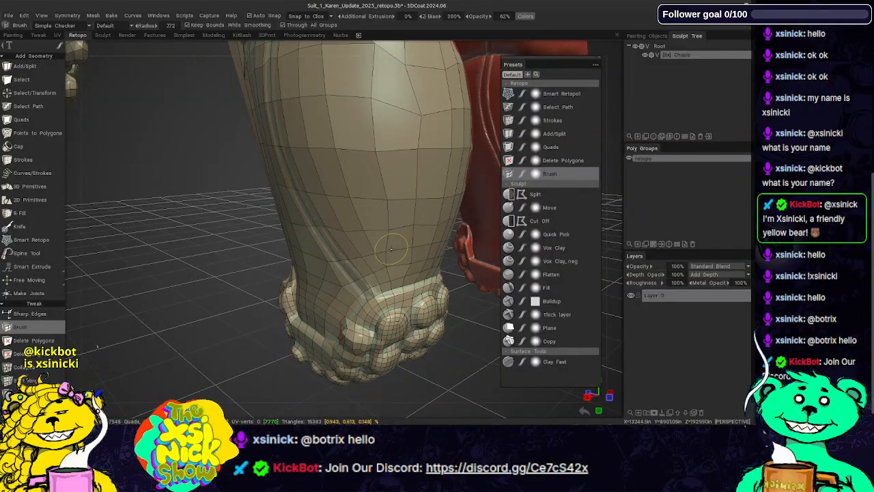
alt+middle_drag(414, 179, 403, 335)
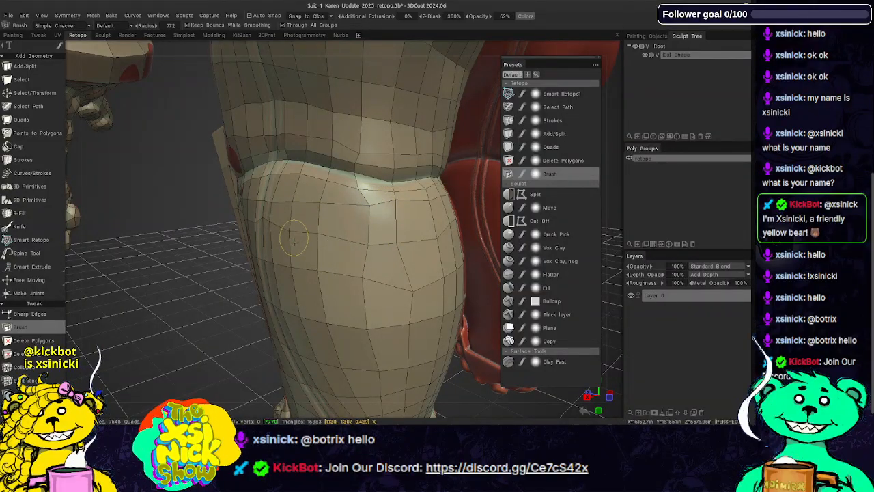
alt+middle_drag(394, 228, 396, 187)
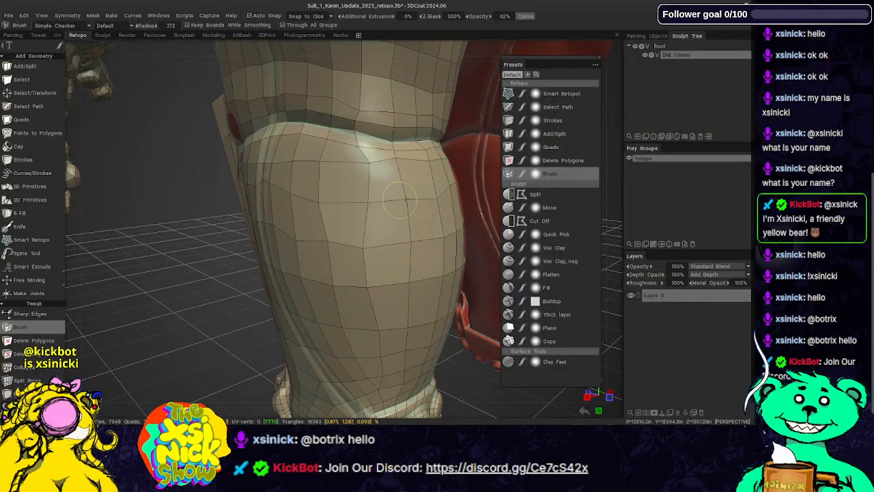
drag(604, 196, 555, 194)
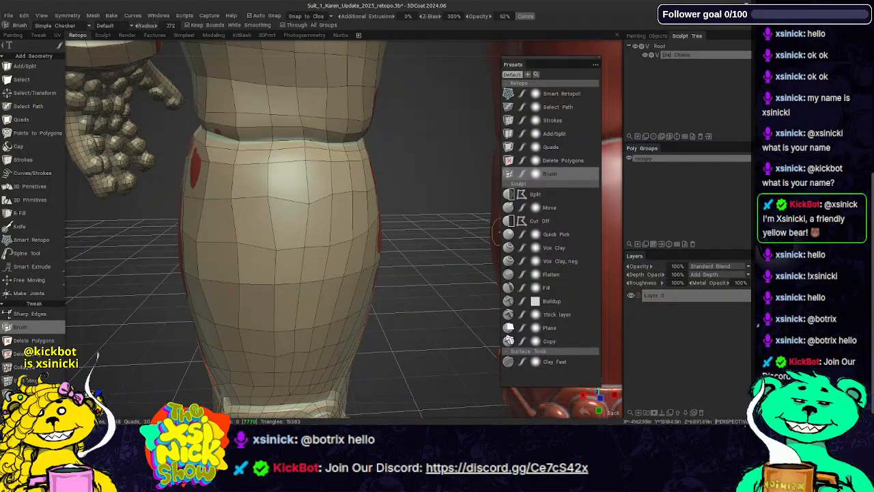
middle_drag(403, 245, 416, 194)
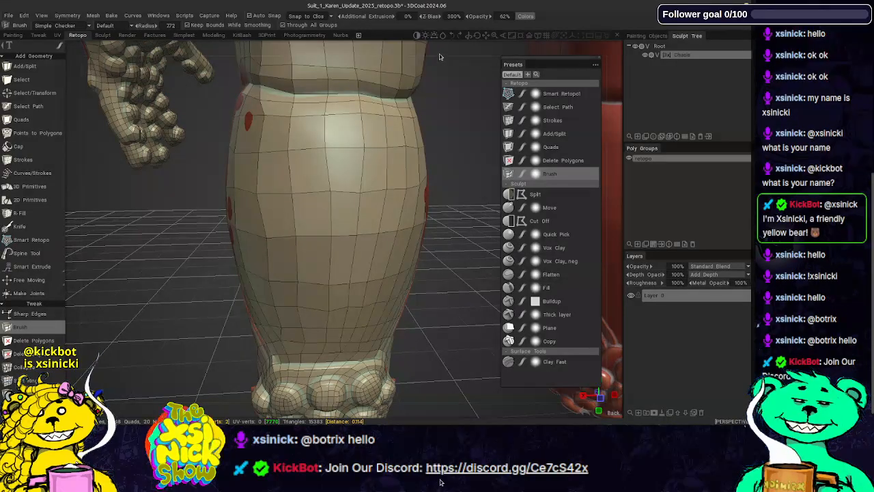
- Smooth the retopo mesh along the leg's side seam, from the calf past the knee crease to the lower thigh
mouse_move(442, 58)
mouse_down()
mouse_move(515, 47)
mouse_move(394, 217)
mouse_up()
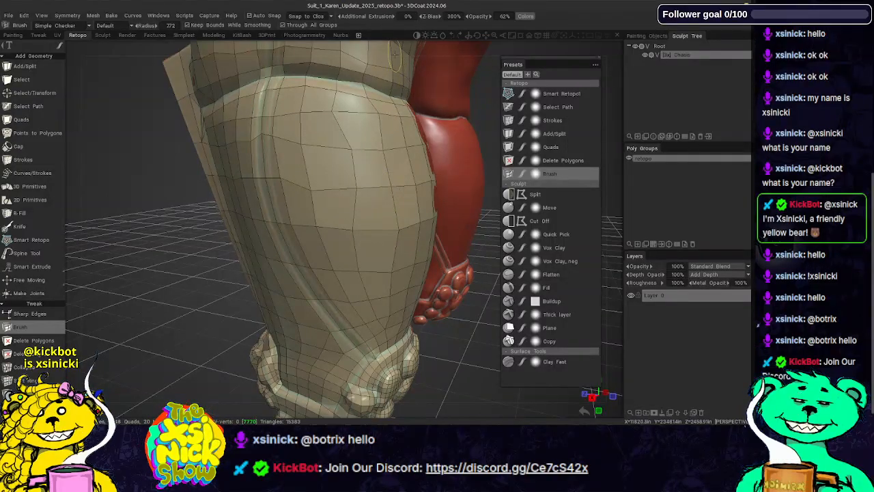
alt+drag(391, 57, 384, 153)
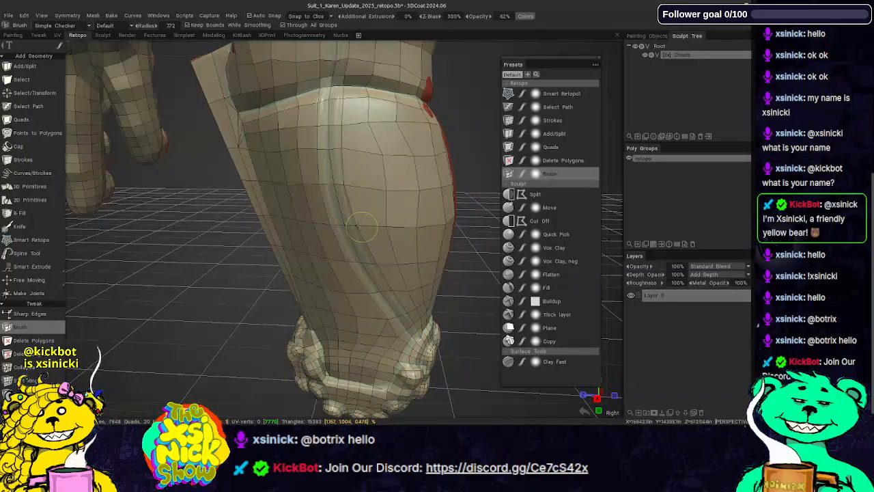
alt+drag(413, 248, 410, 198)
alt+middle_drag(410, 191, 380, 303)
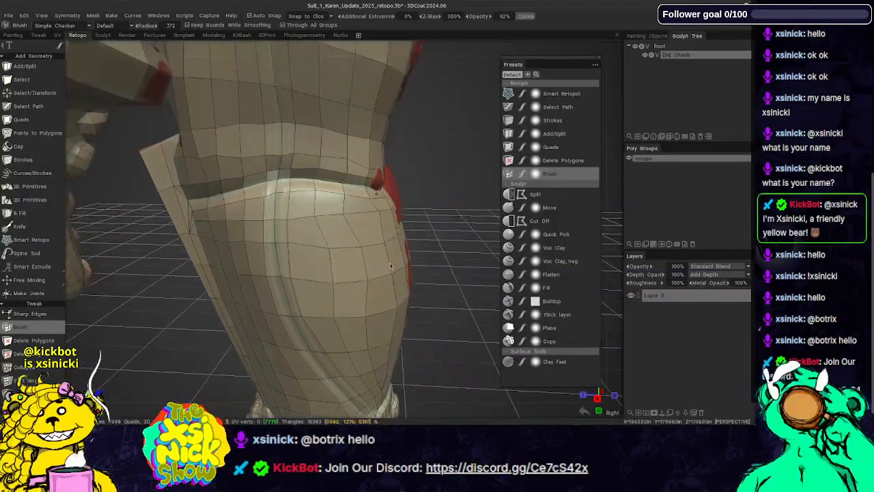
alt+drag(381, 303, 395, 246)
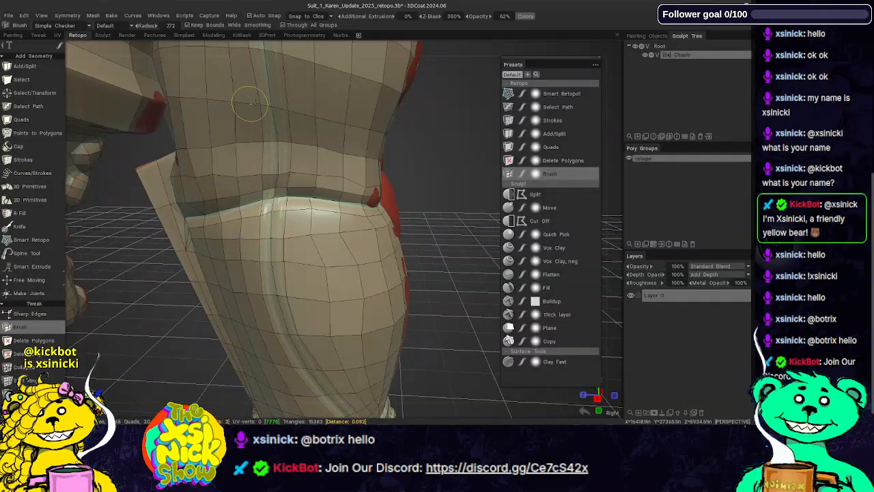
alt+middle_drag(327, 99, 312, 178)
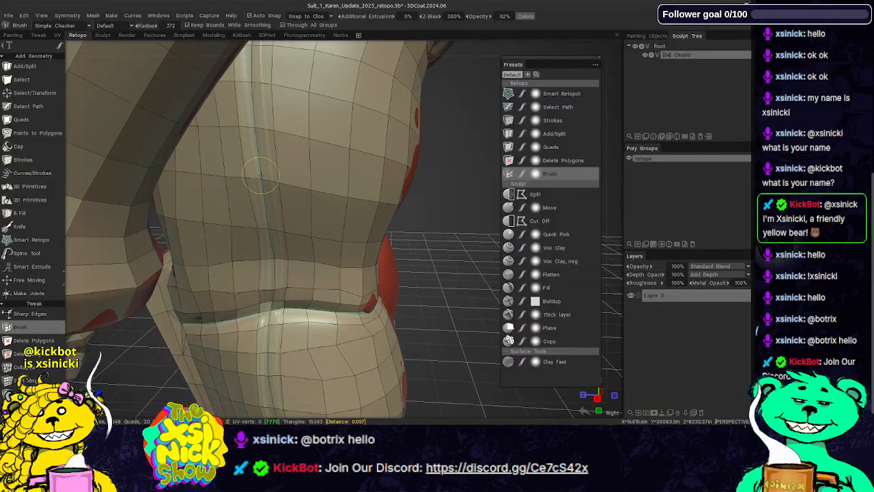
alt+middle_drag(377, 321, 418, 215)
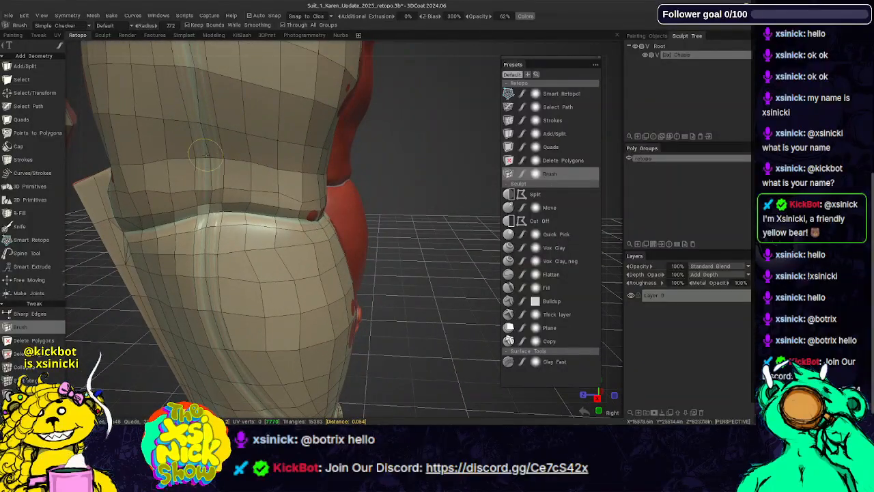
alt+middle_drag(296, 144, 299, 167)
- Examine the retopo topology on the inner side of the leg, around the raised shin panel, knee crease and thigh
mouse_move(612, 198)
alt+mouse_down()
mouse_move(480, 185)
mouse_move(356, 190)
alt+mouse_up()
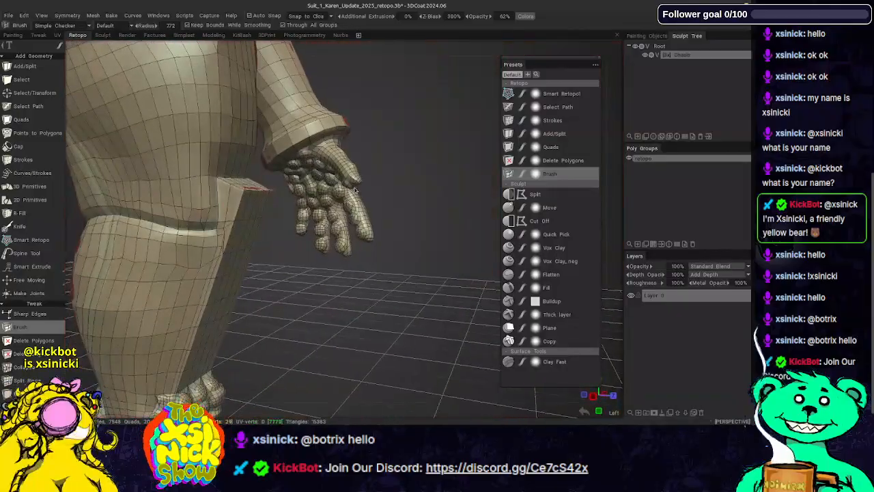
alt+middle_drag(355, 191, 403, 127)
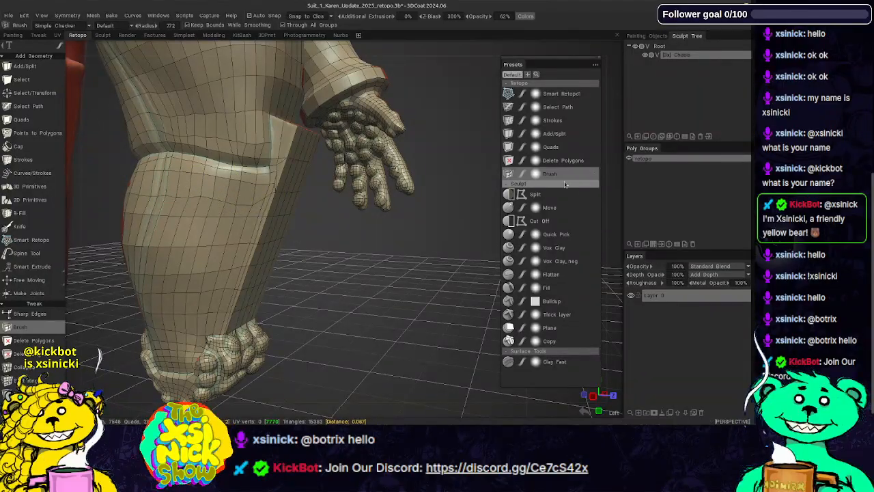
mouse_move(613, 186)
mouse_down()
mouse_move(423, 187)
mouse_move(601, 191)
mouse_up()
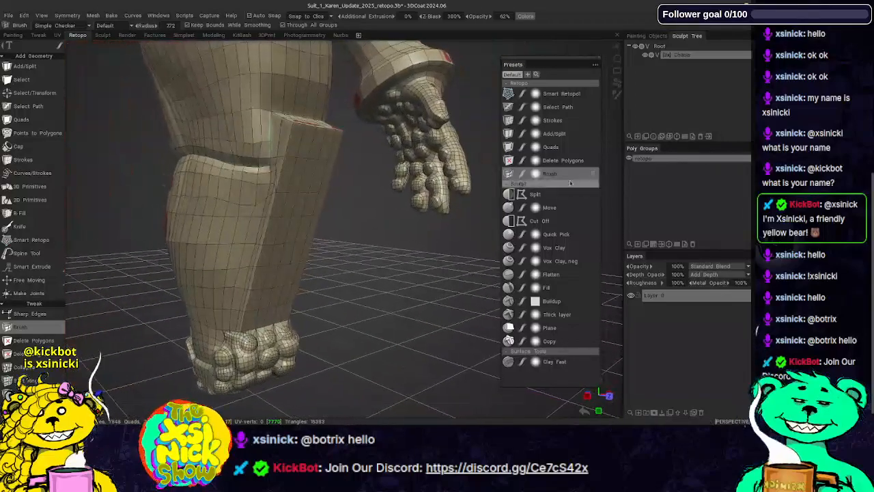
right_drag(603, 193, 584, 175)
drag(471, 178, 537, 186)
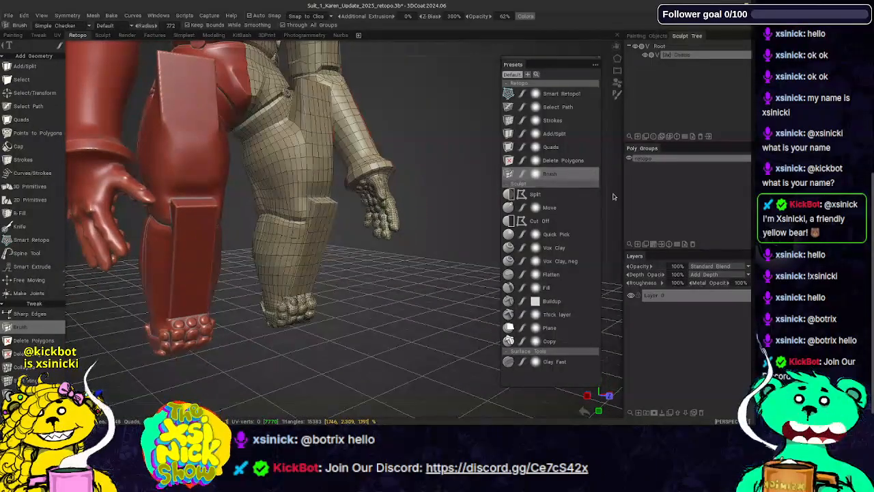
right_drag(613, 197, 607, 232)
drag(607, 232, 593, 234)
middle_drag(380, 236, 398, 287)
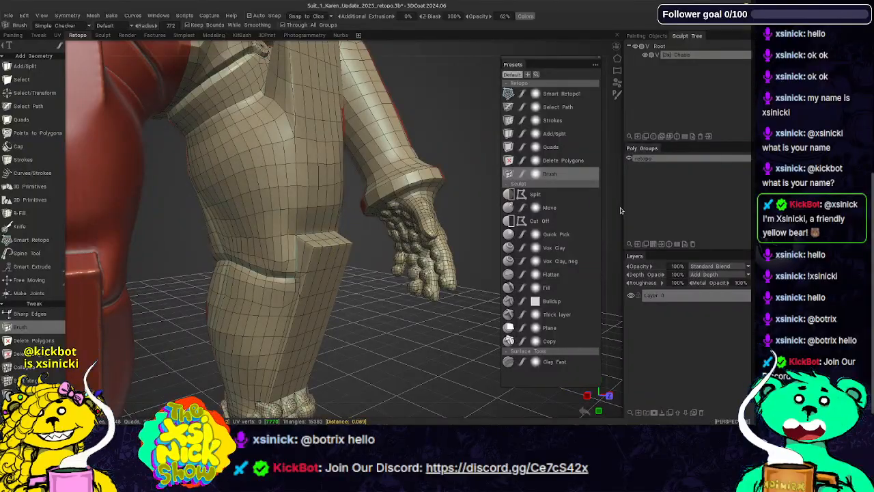
mouse_move(620, 208)
mouse_down()
mouse_move(604, 179)
mouse_move(591, 178)
mouse_move(624, 194)
mouse_up()
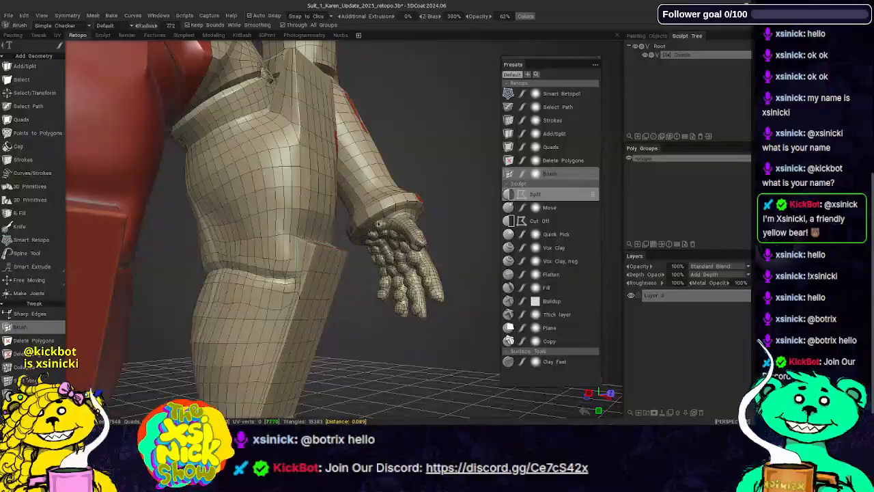
middle_drag(380, 223, 422, 216)
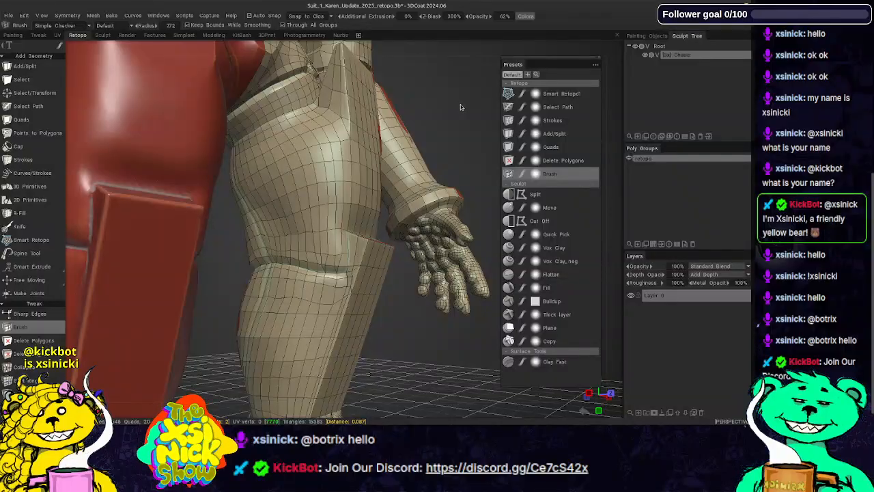
right_drag(467, 112, 452, 142)
drag(478, 112, 474, 113)
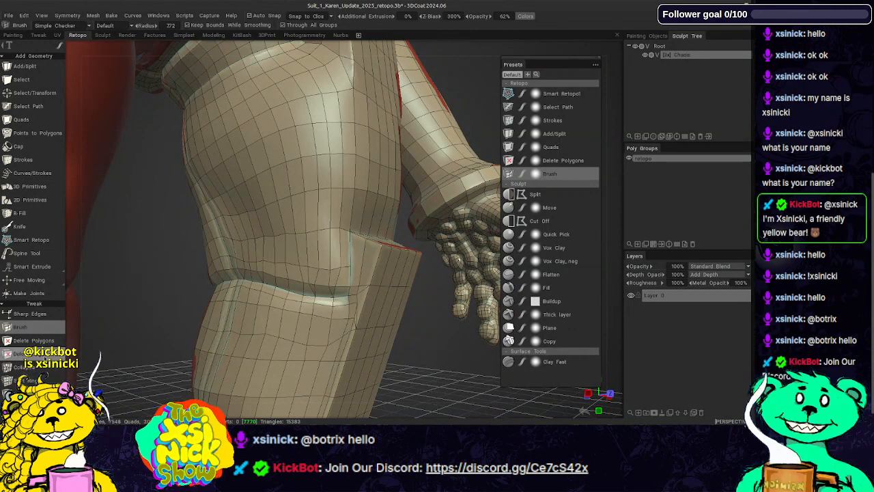
- Delete one vertical edge loop between hip and knee and one horizontal loop across the lower thigh with Delete Edges
click(21, 354)
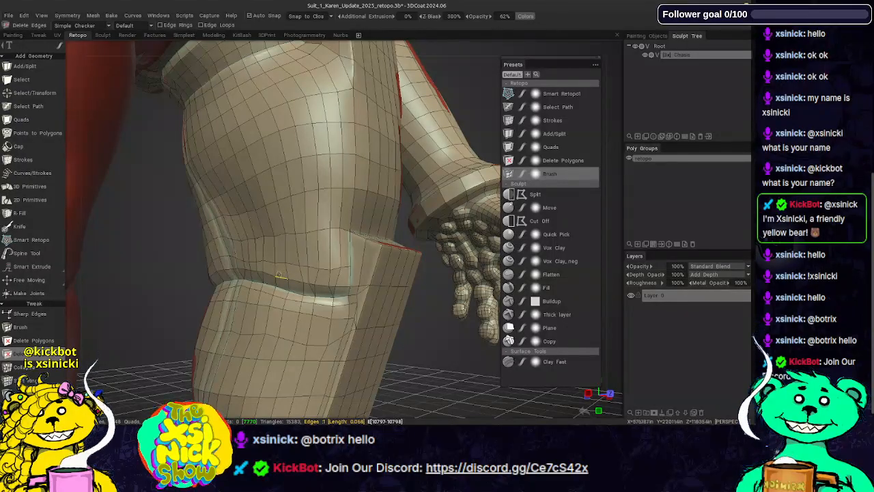
middle_drag(301, 233, 377, 234)
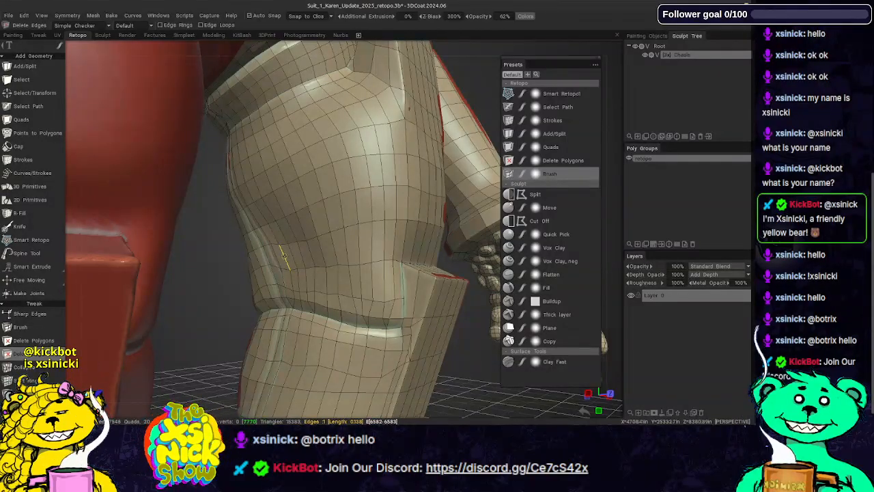
double_click(283, 257)
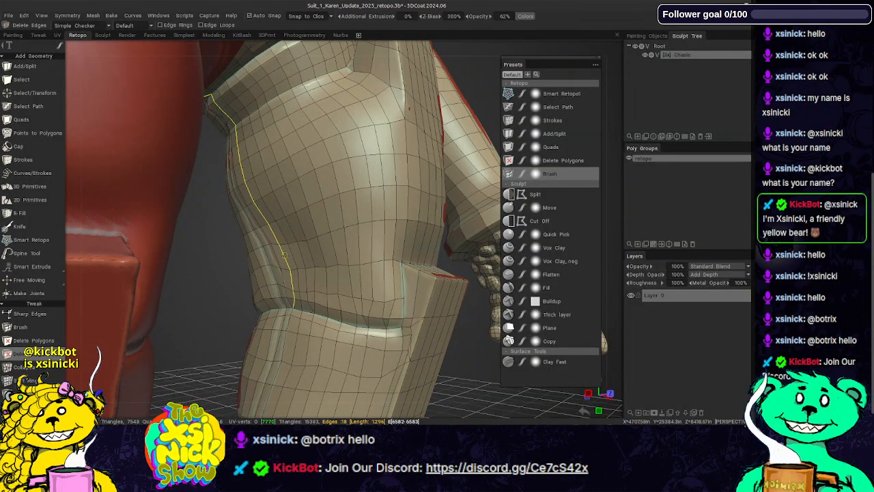
ctrl+click(285, 256)
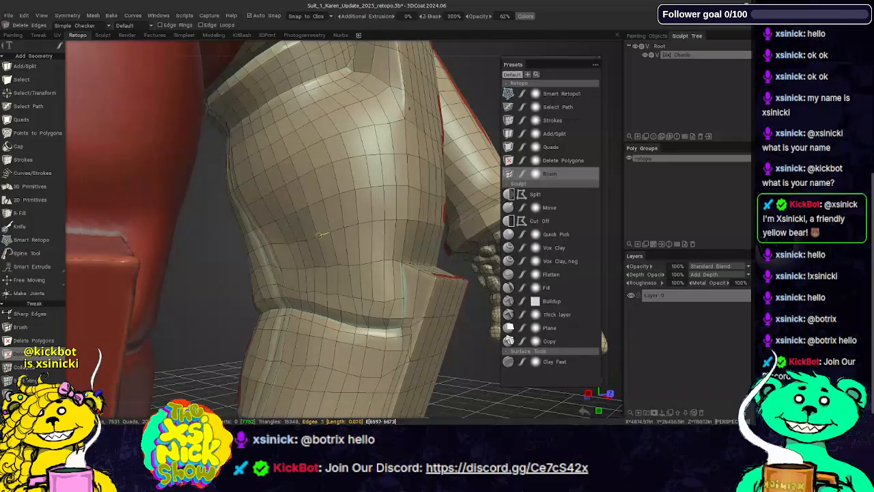
alt+middle_drag(324, 224, 336, 150)
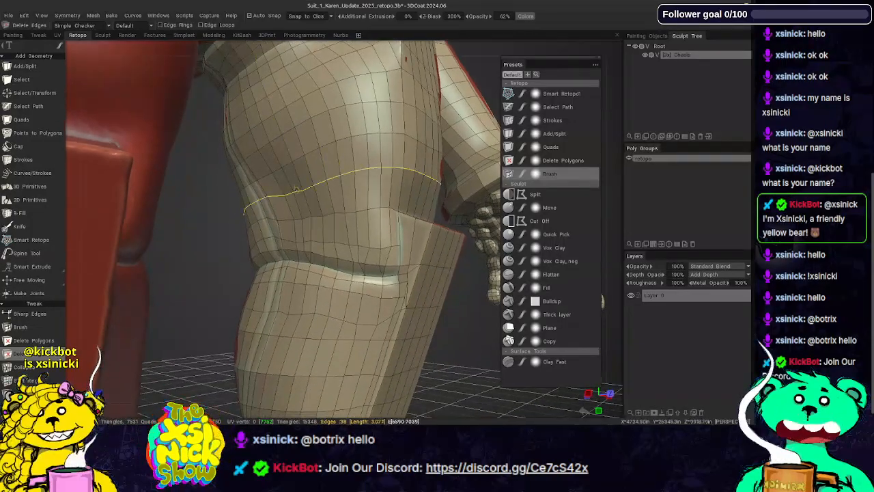
ctrl+click(290, 184)
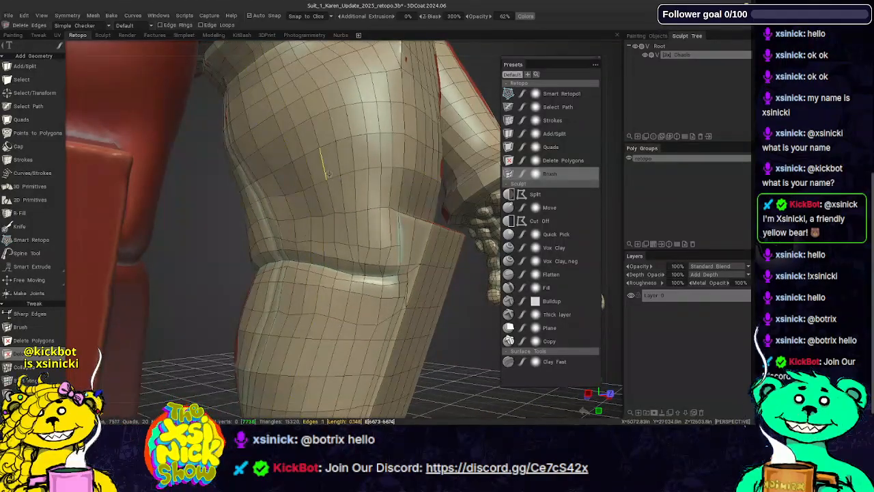
- Delete another vertical edge loop running down the middle of the inner thigh from the hip to the knee crease
alt+drag(326, 164, 329, 238)
alt+middle_drag(328, 238, 334, 144)
alt+drag(357, 153, 359, 185)
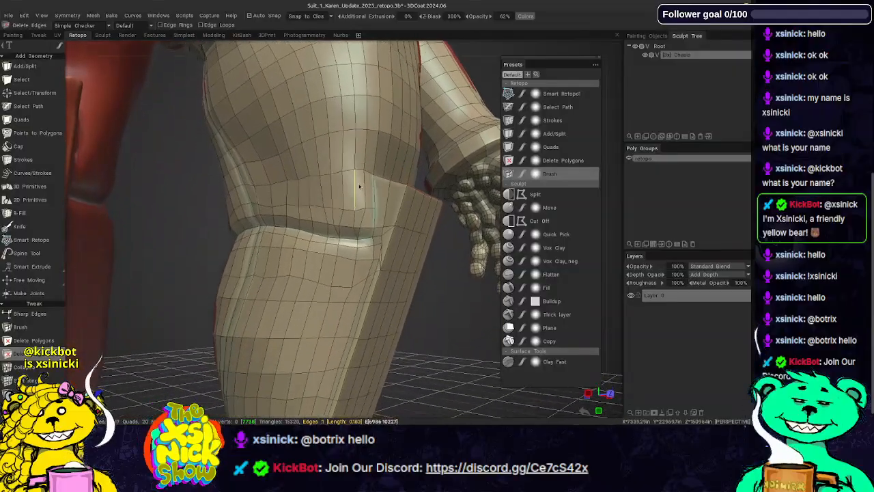
alt+middle_drag(359, 185, 371, 145)
alt+drag(371, 167, 340, 268)
alt+middle_drag(341, 268, 323, 356)
alt+middle_drag(344, 179, 336, 229)
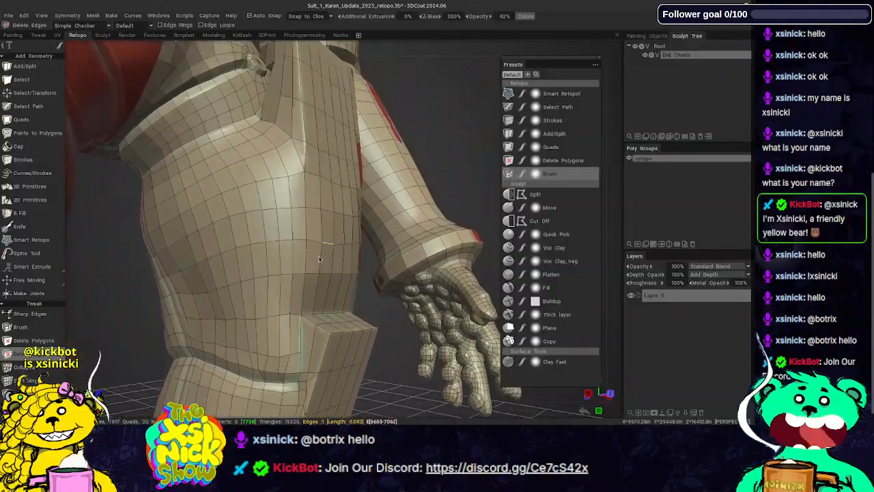
alt+drag(337, 229, 323, 257)
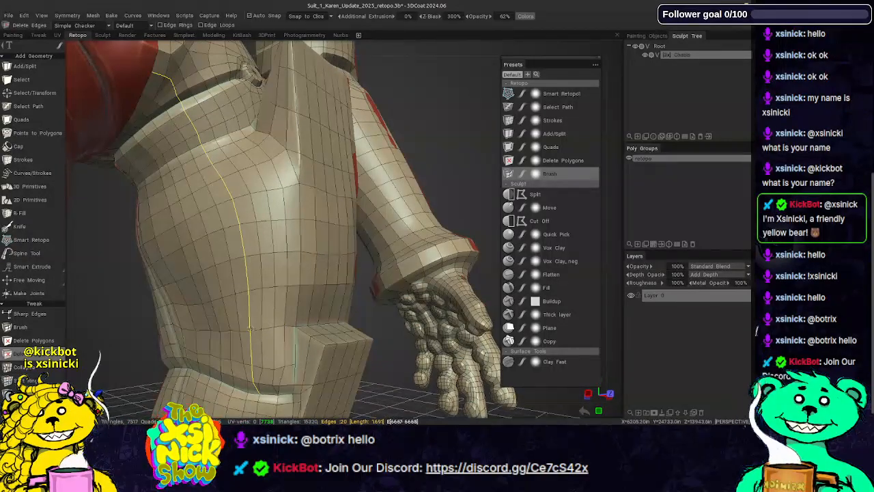
ctrl+click(250, 328)
- Examine the retopo topology on the inner side of the leg, from the hip edge down the thigh to the knee and calf
alt+drag(265, 192, 269, 211)
alt+middle_drag(269, 211, 269, 244)
alt+drag(269, 244, 292, 220)
alt+middle_drag(292, 220, 274, 139)
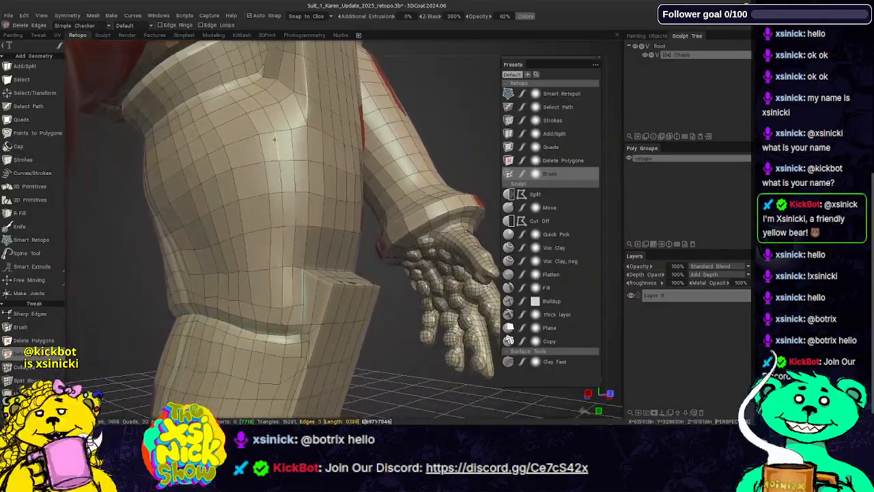
alt+middle_drag(326, 210, 299, 278)
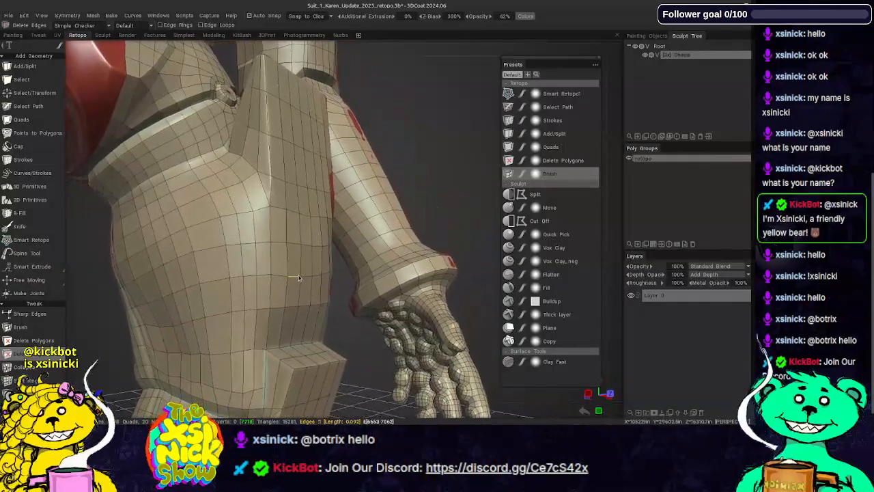
alt+drag(300, 274, 316, 235)
alt+middle_drag(183, 105, 194, 161)
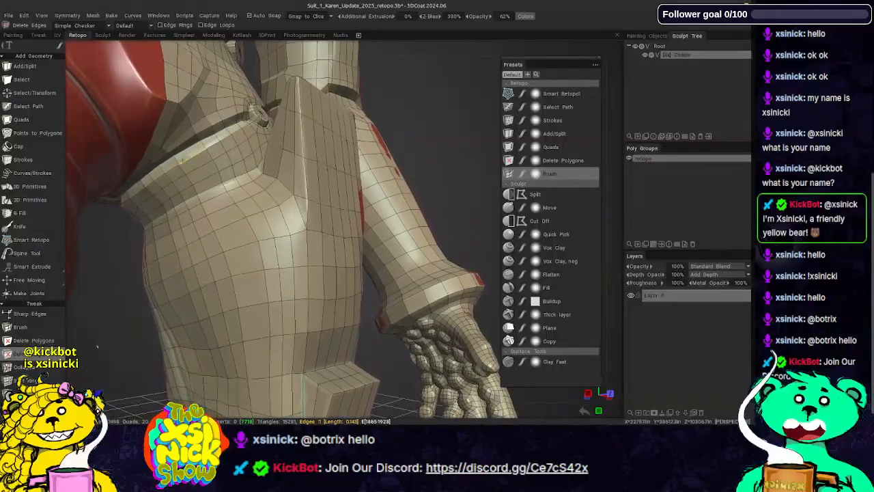
click(560, 176)
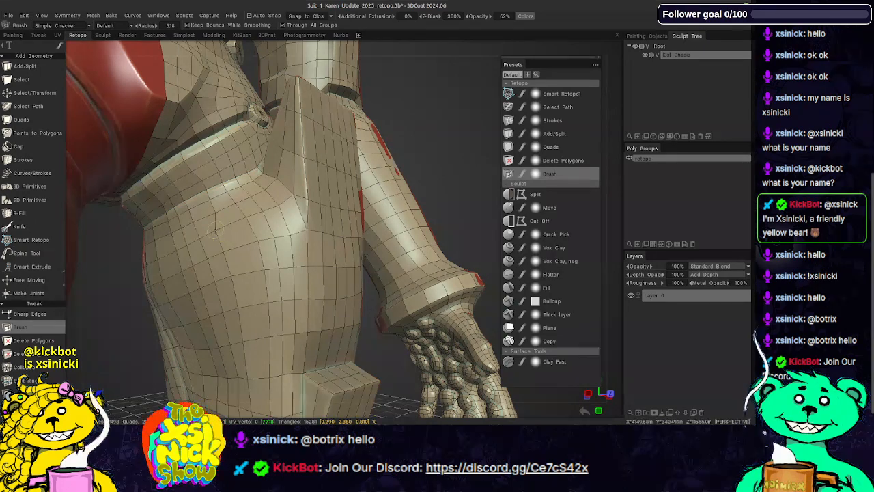
middle_drag(223, 227, 222, 179)
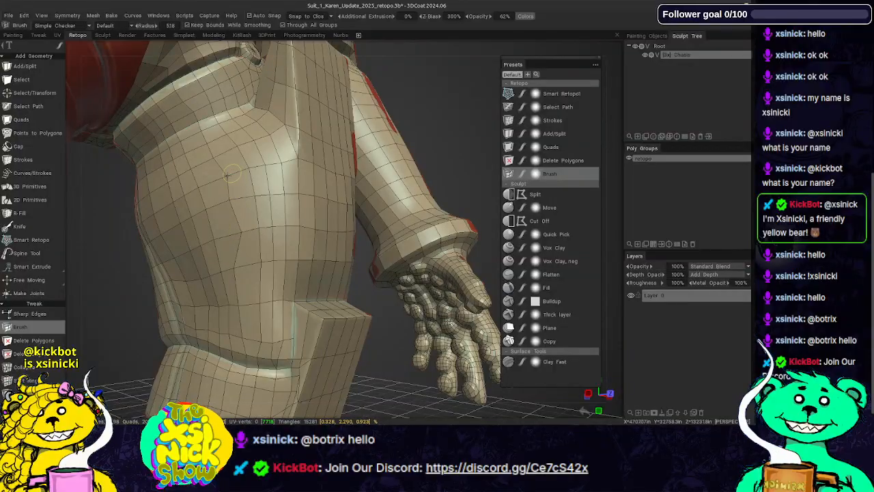
alt+middle_drag(265, 209, 265, 149)
alt+drag(271, 149, 282, 144)
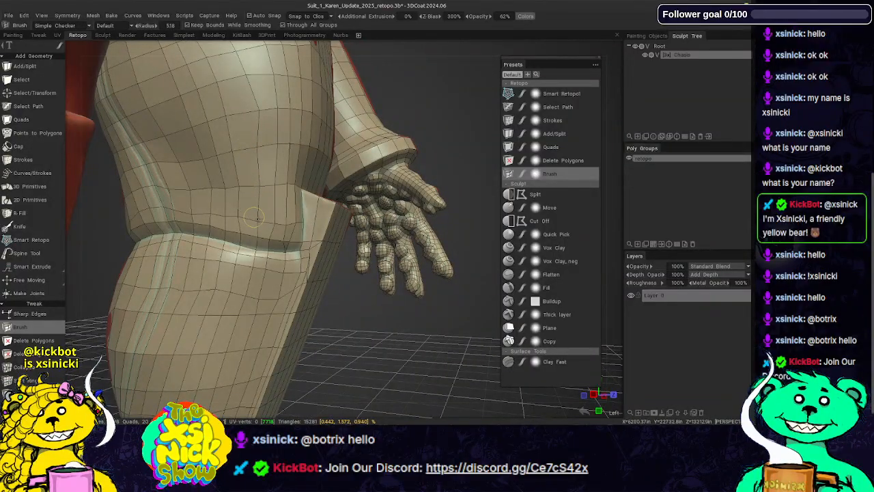
alt+middle_drag(258, 223, 266, 130)
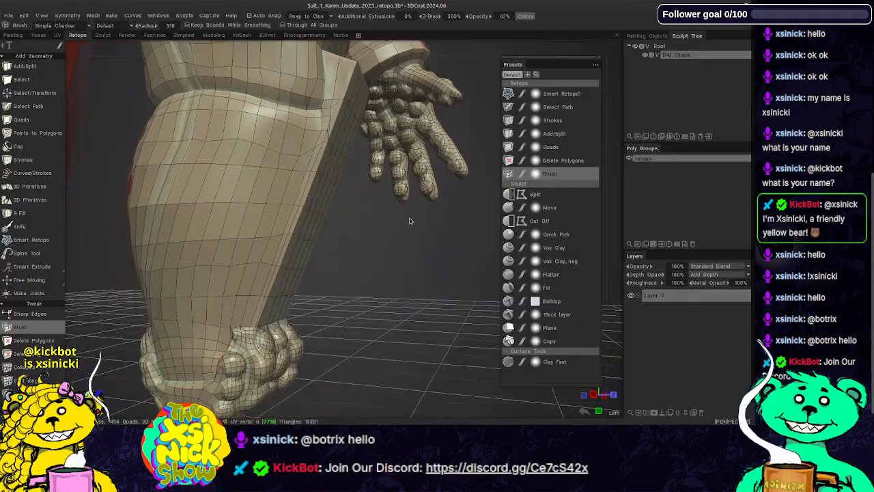
mouse_move(410, 220)
alt+mouse_down()
mouse_move(362, 258)
mouse_move(321, 178)
mouse_move(306, 218)
alt+mouse_up()
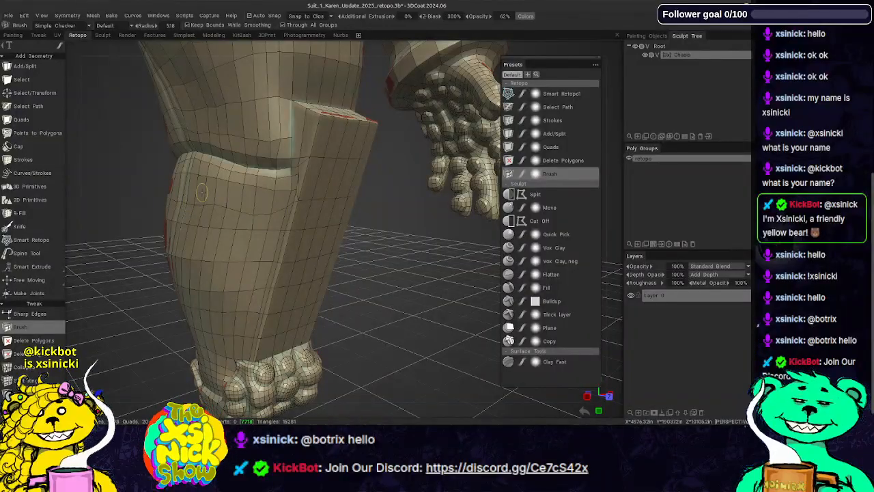
- Inspect the retopo mesh around the outer calf, outer thigh and hip, returning to the front of the leg
mouse_move(202, 193)
alt+mouse_down()
mouse_move(364, 201)
mouse_move(403, 253)
mouse_move(229, 264)
mouse_move(224, 254)
alt+mouse_up()
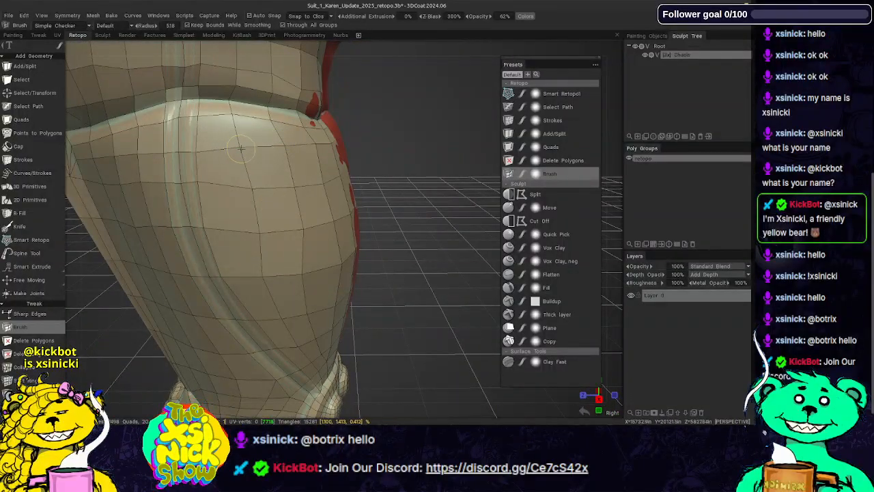
alt+middle_drag(387, 191, 378, 172)
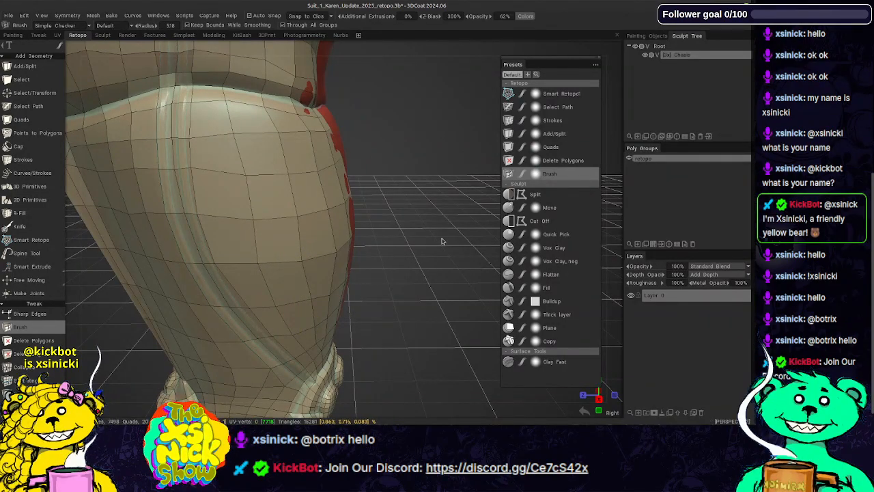
scroll(437, 215, down, 5)
mouse_move(437, 215)
alt+mouse_down()
mouse_move(377, 195)
mouse_move(339, 203)
mouse_move(340, 218)
mouse_move(278, 205)
mouse_move(423, 208)
alt+mouse_up()
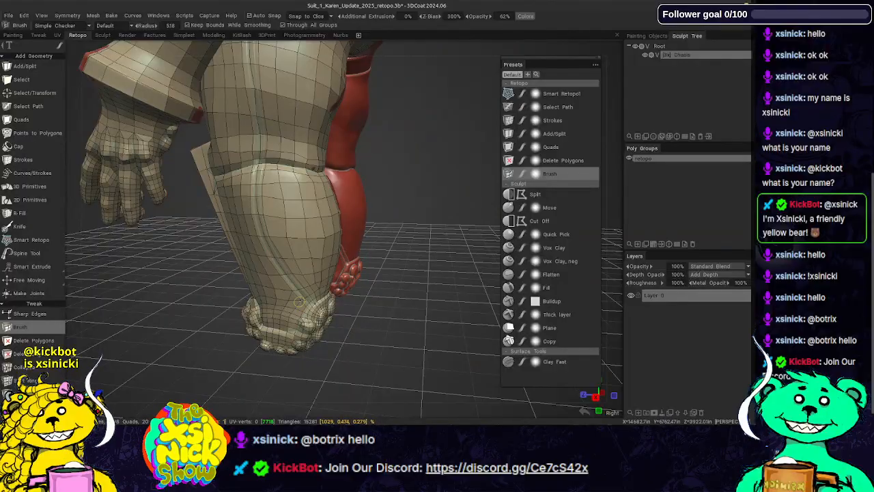
alt+middle_drag(398, 231, 387, 240)
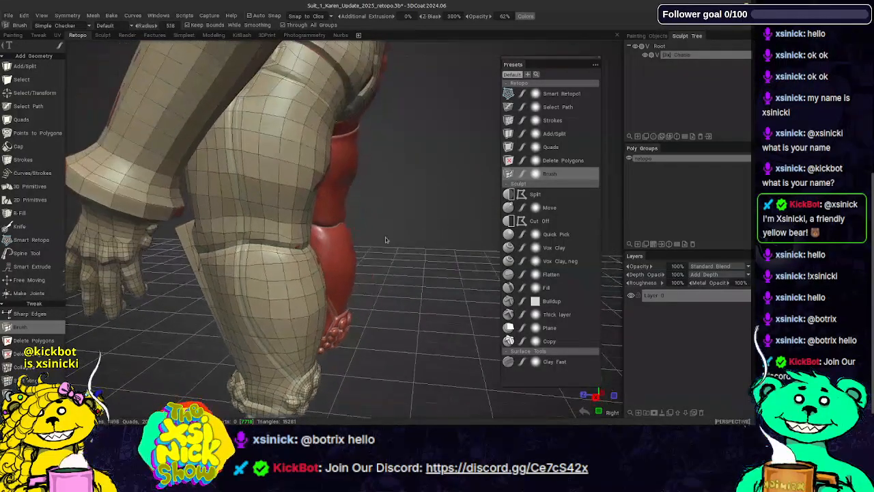
alt+drag(387, 240, 390, 240)
mouse_move(419, 194)
alt+right_down()
mouse_move(400, 181)
mouse_move(423, 196)
alt+right_up()
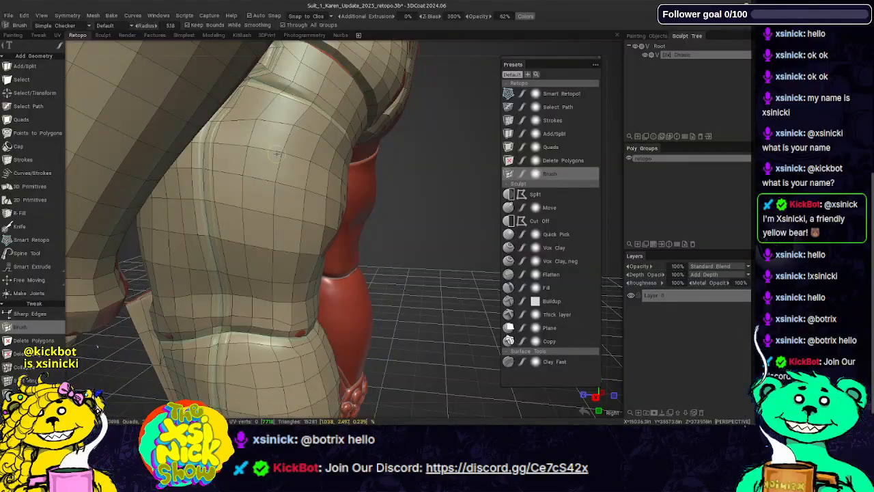
mouse_move(276, 155)
alt+mouse_down()
mouse_move(392, 148)
mouse_move(489, 173)
mouse_move(388, 158)
alt+mouse_up()
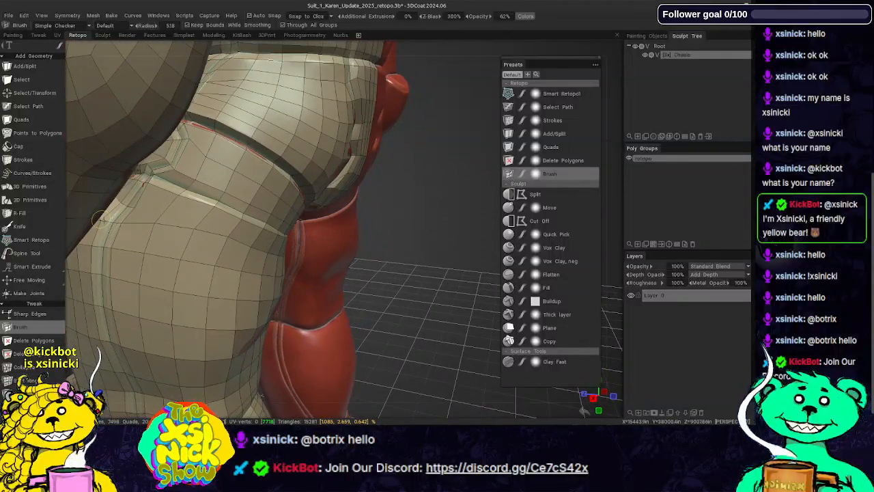
alt+drag(175, 238, 478, 208)
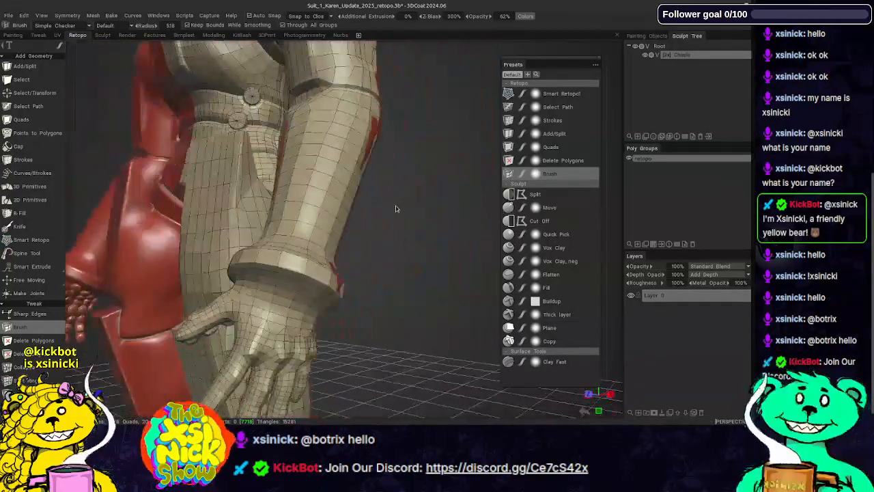
alt+drag(394, 209, 413, 174)
alt+drag(410, 220, 386, 276)
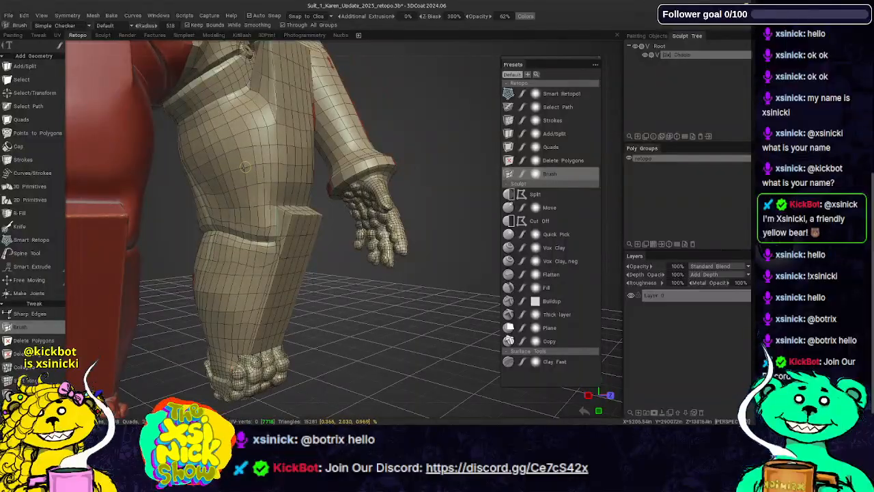
alt+drag(386, 277, 397, 239)
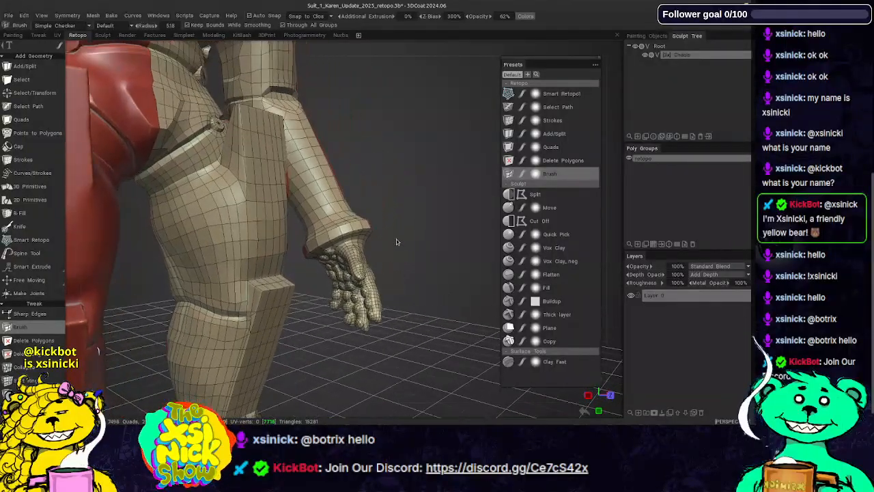
- Paint-select the polygons on the inner side of the thigh, knee and calf with the Select tool in face mode
click(24, 79)
click(264, 25)
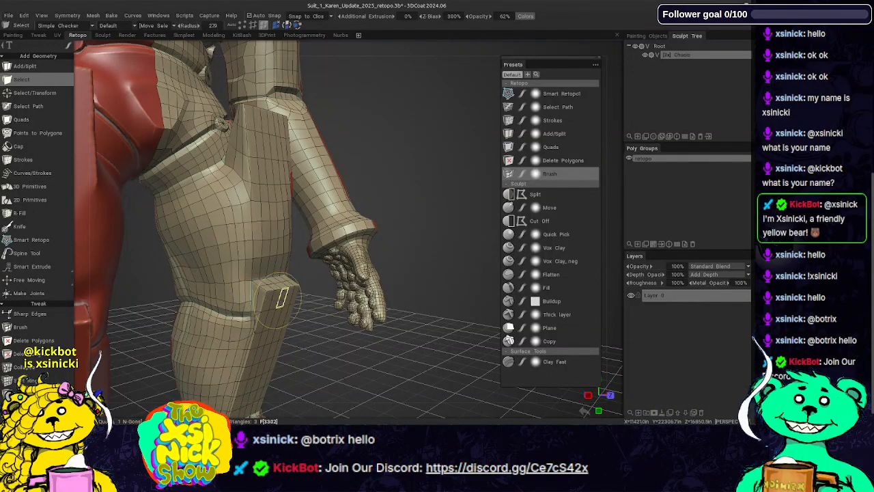
middle_drag(414, 171, 423, 86)
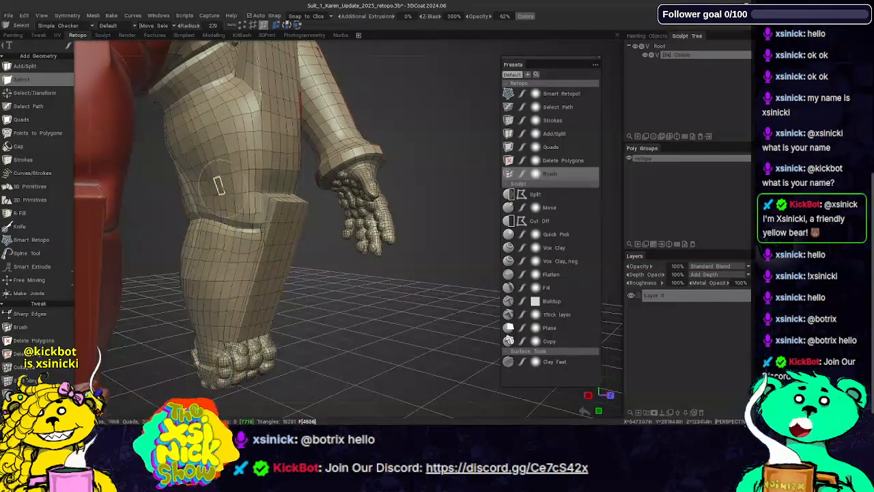
mouse_move(217, 164)
mouse_down()
mouse_move(217, 321)
mouse_move(185, 287)
mouse_move(224, 345)
mouse_move(205, 304)
mouse_move(198, 205)
mouse_move(181, 160)
mouse_move(205, 130)
mouse_up()
mouse_move(222, 162)
mouse_down()
mouse_move(242, 126)
mouse_move(230, 153)
mouse_move(263, 147)
mouse_move(225, 130)
mouse_move(178, 82)
mouse_move(170, 122)
mouse_up()
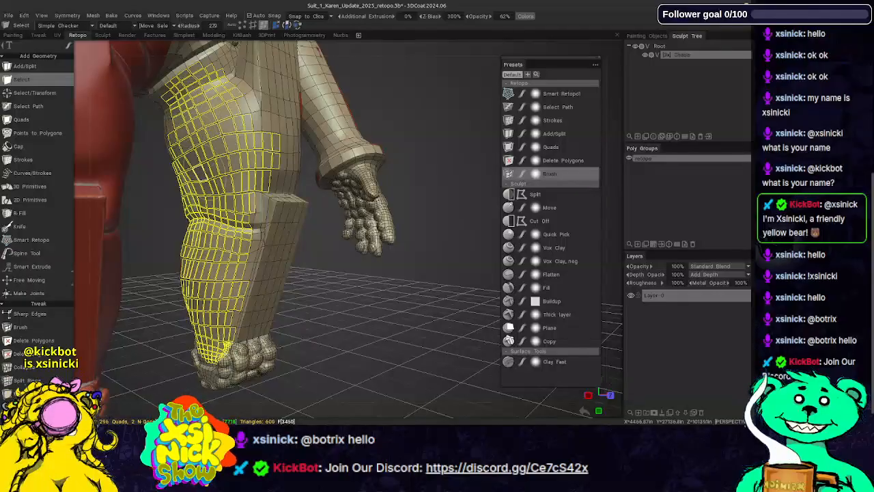
- Hide the interface panels and extend the polygon selection across the back of the thigh, knee and calf
drag(382, 52, 517, 48)
alt+drag(354, 215, 378, 204)
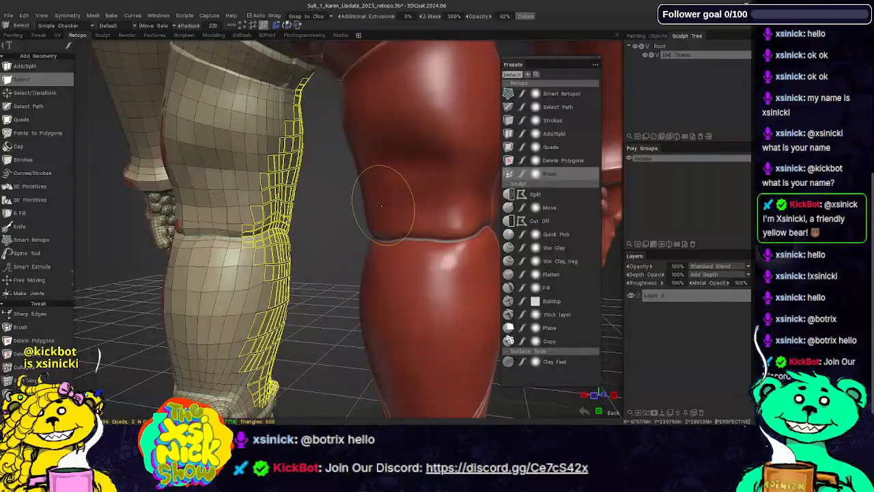
key(Tab)
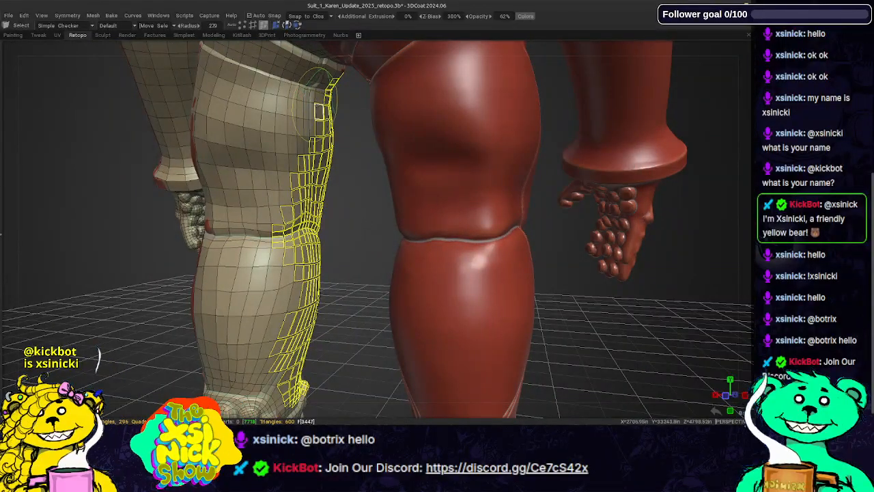
mouse_move(270, 161)
mouse_down()
mouse_move(314, 82)
mouse_move(291, 75)
mouse_move(268, 104)
mouse_move(256, 335)
mouse_move(266, 365)
mouse_move(218, 328)
mouse_move(218, 178)
mouse_move(245, 77)
mouse_up()
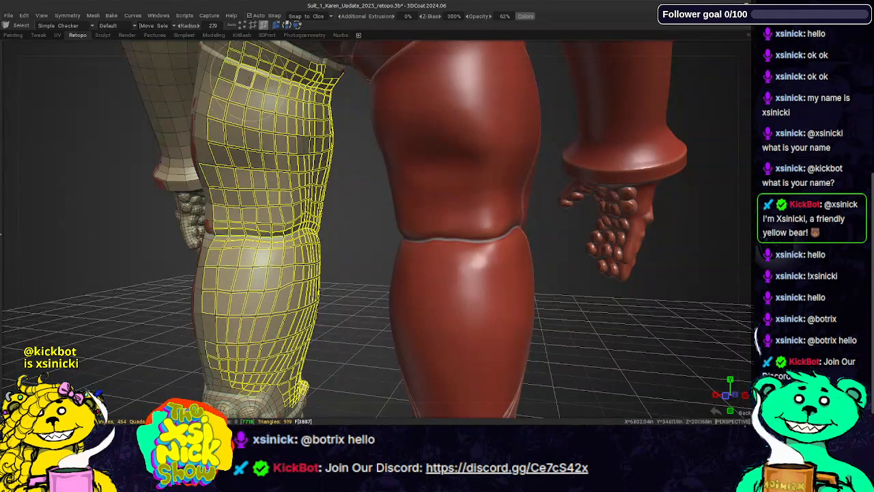
alt+middle_drag(300, 140, 311, 208)
alt+drag(408, 46, 498, 175)
alt+right_drag(714, 175, 657, 171)
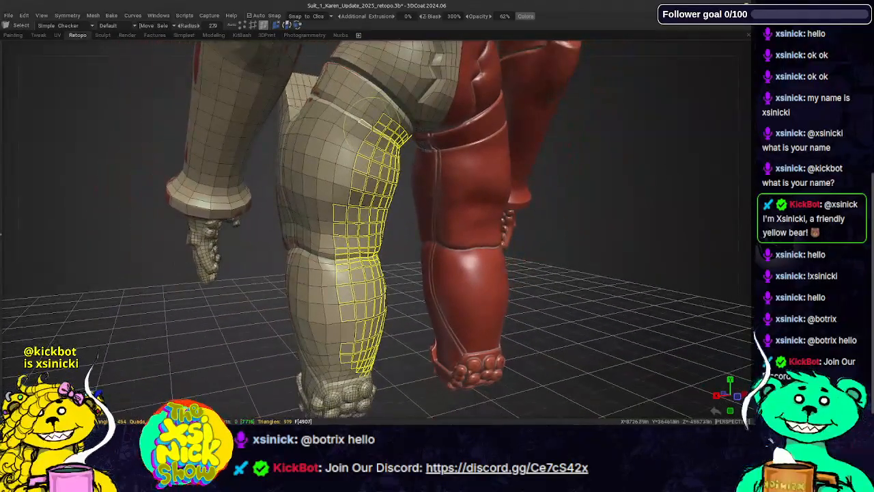
mouse_move(372, 123)
mouse_down()
mouse_move(345, 126)
mouse_move(332, 112)
mouse_move(321, 167)
mouse_move(316, 222)
mouse_move(328, 368)
mouse_up()
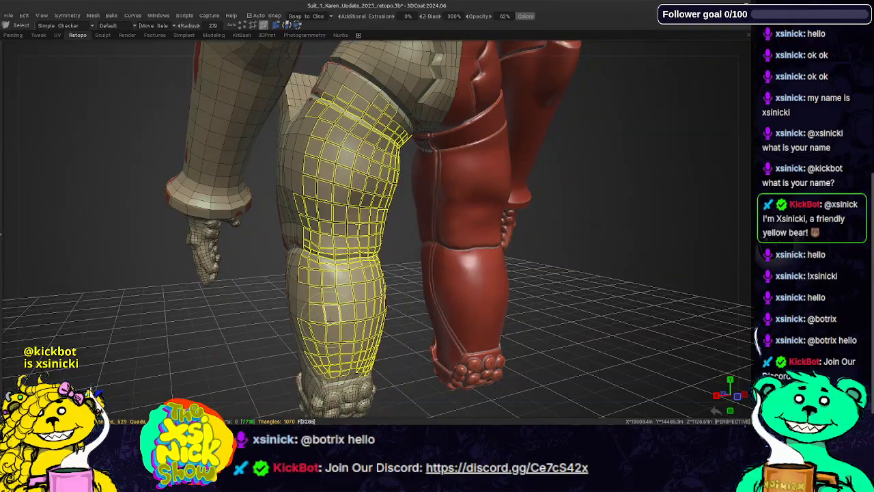
drag(331, 320, 320, 292)
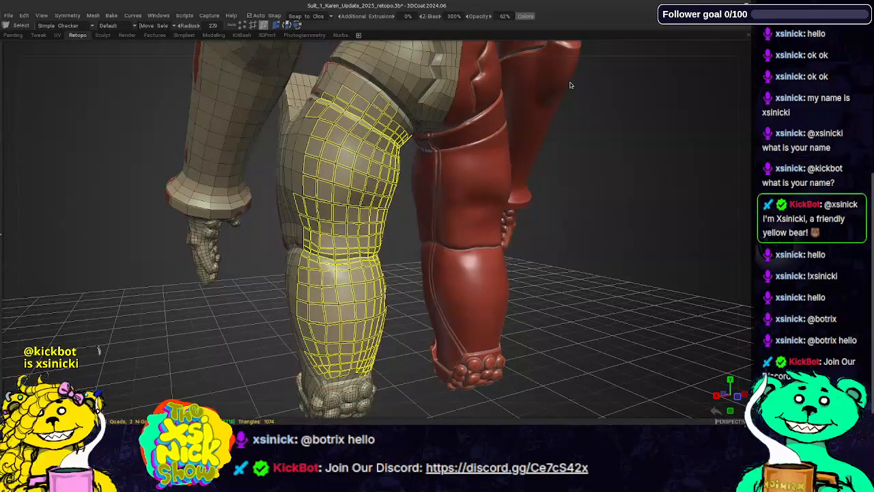
- Add the polygons on the outer side of the thigh and calf, including the side seam, to the selection
drag(335, 52, 397, 63)
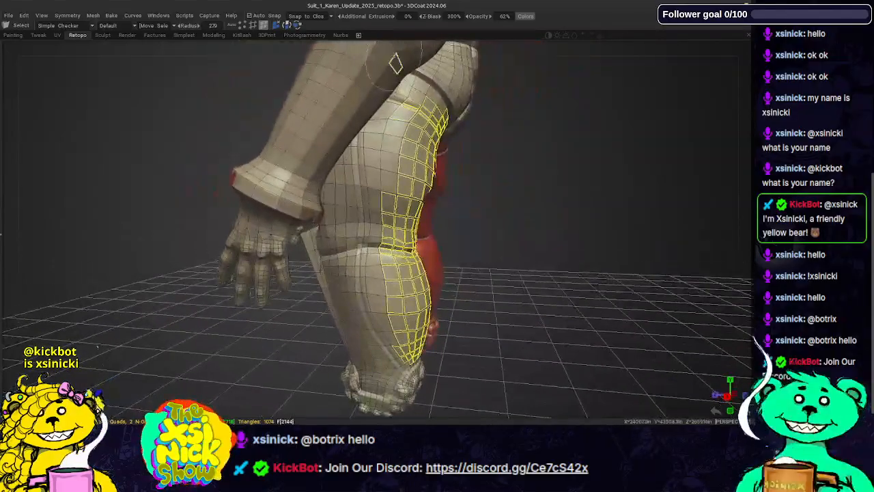
drag(743, 203, 720, 187)
mouse_move(373, 121)
mouse_down()
mouse_move(331, 133)
mouse_move(336, 246)
mouse_move(359, 345)
mouse_up()
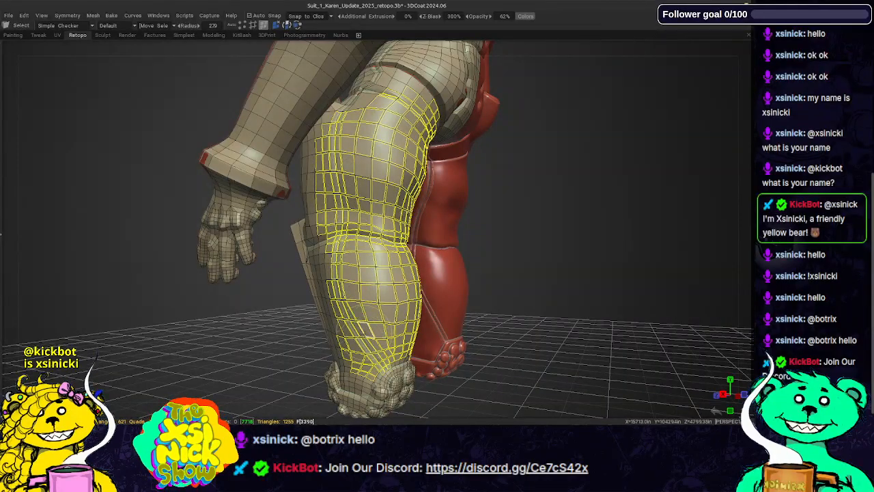
drag(347, 257, 324, 247)
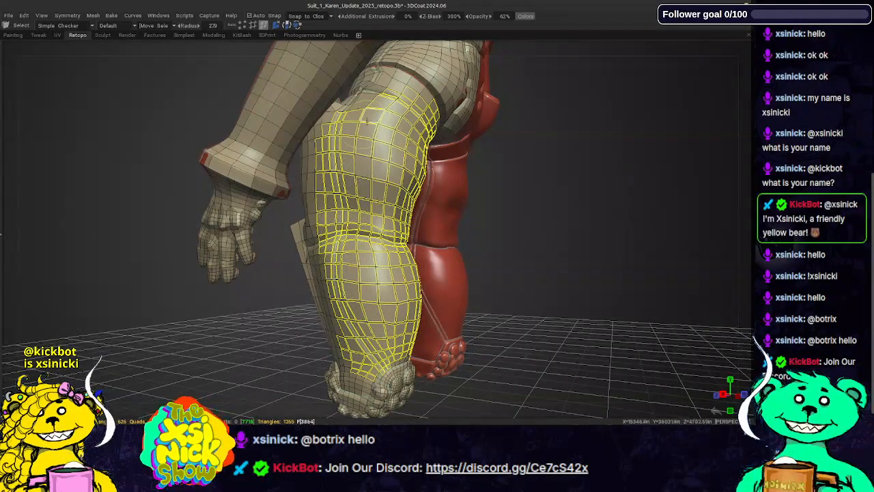
- Add the front thigh polygons between the two raised panels and the remaining outer calf polygons beside the shin panel to the selection
alt+drag(459, 48, 543, 84)
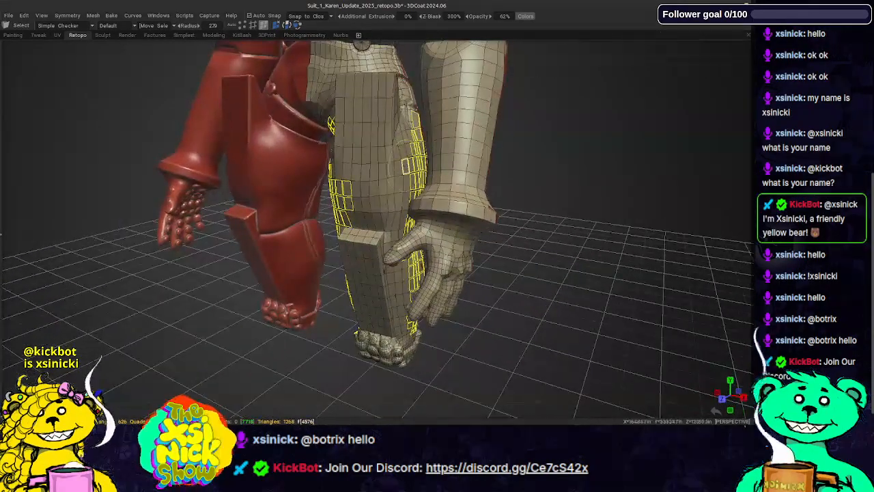
mouse_move(419, 157)
mouse_down()
mouse_move(403, 193)
mouse_move(353, 209)
mouse_move(358, 179)
mouse_move(342, 173)
mouse_up()
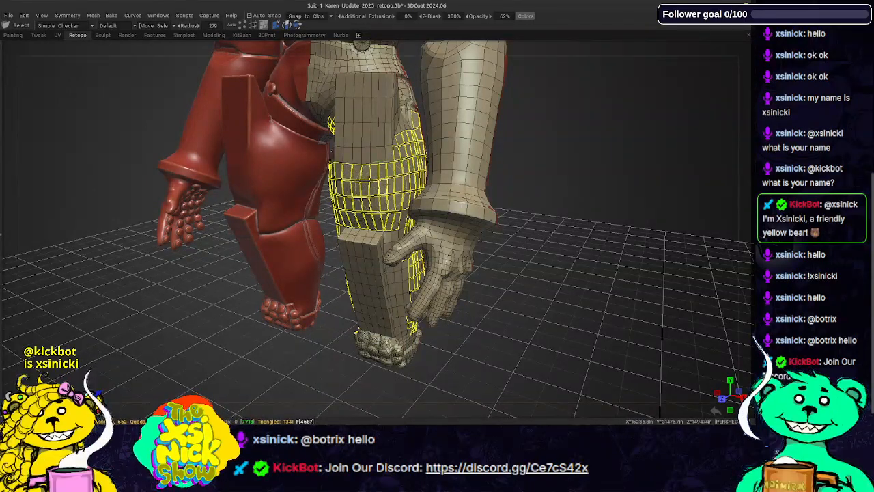
drag(737, 178, 675, 121)
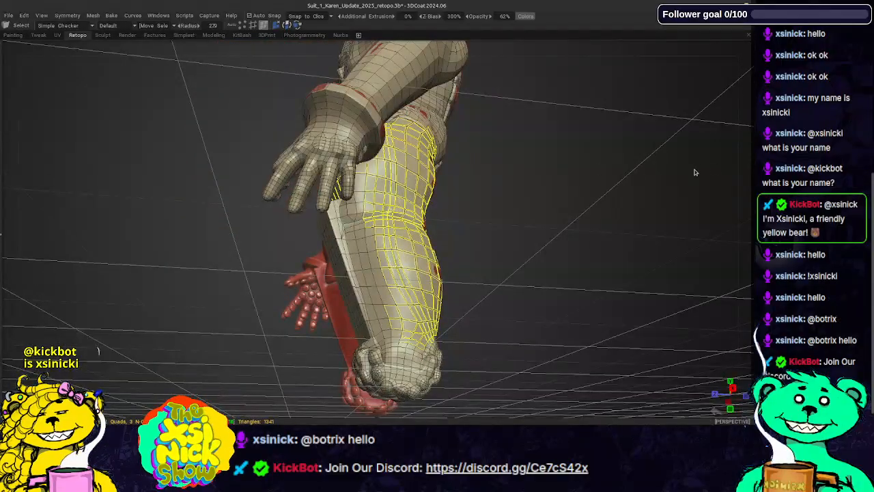
drag(738, 180, 693, 169)
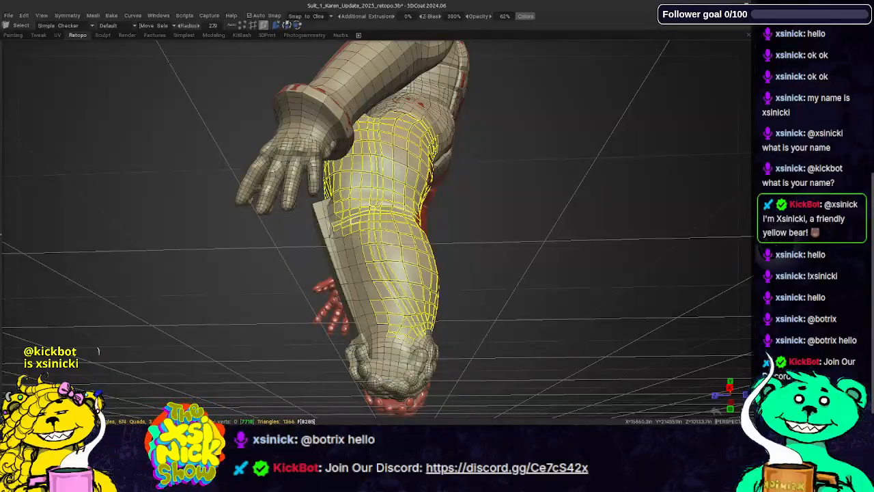
drag(367, 252, 393, 329)
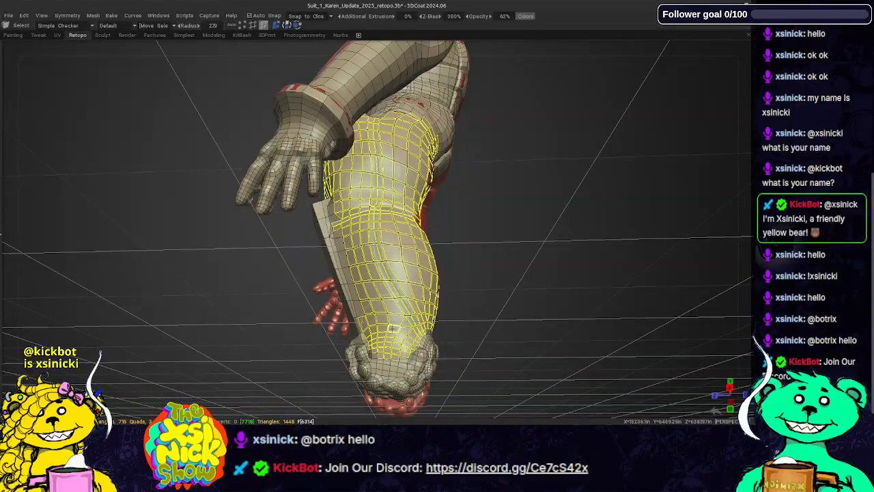
drag(726, 201, 399, 248)
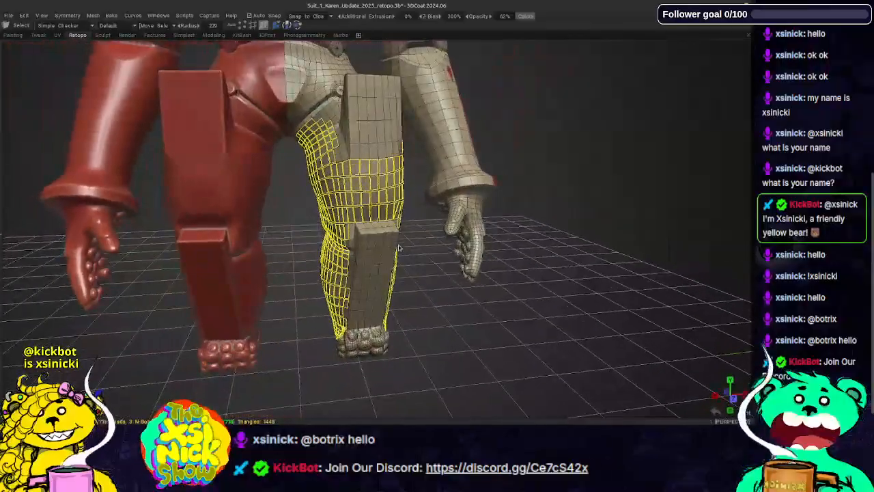
- Bring back the interface panels and relax the selected thigh and calf polygons, snapping them to the sculpt surface
drag(736, 185, 605, 166)
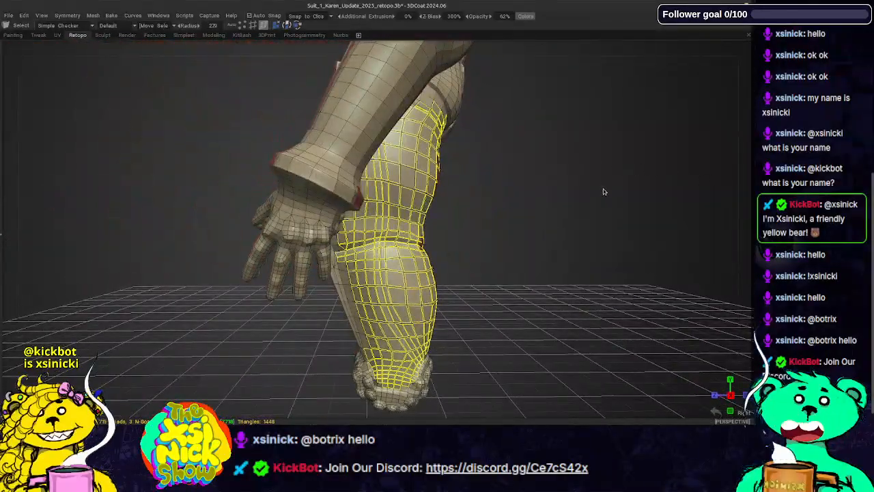
key(Tab)
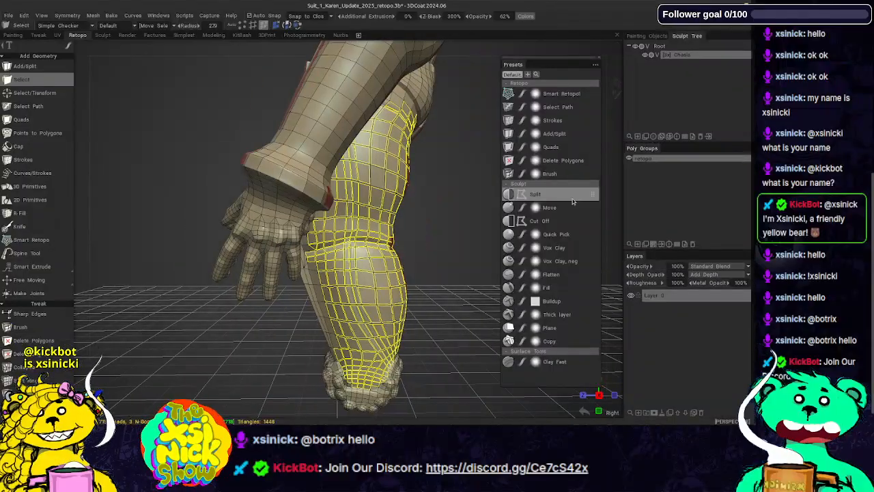
mouse_move(30, 280)
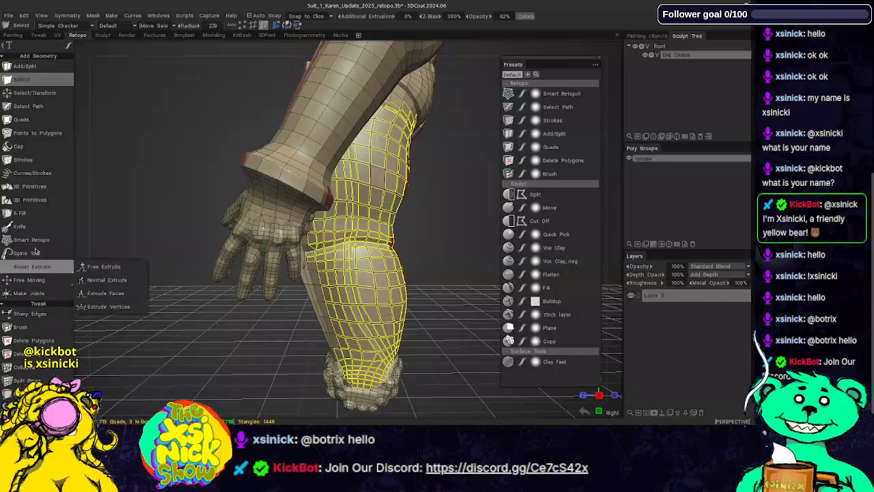
scroll(38, 250, down, 10)
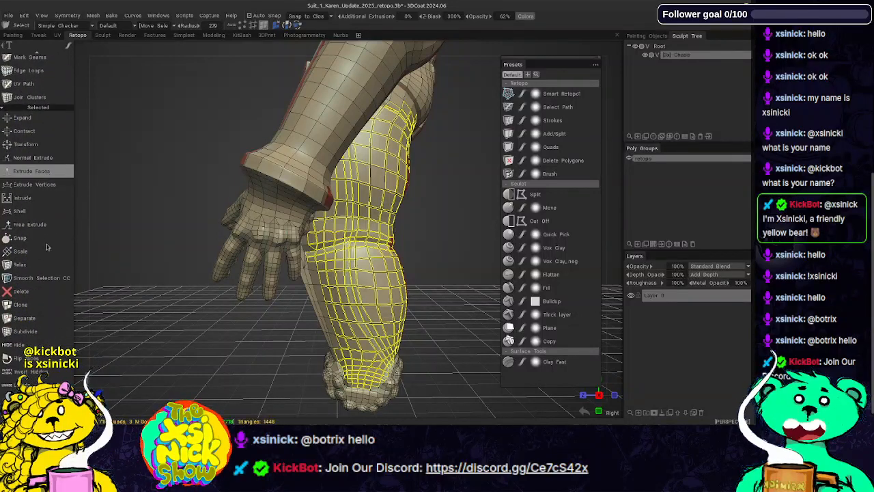
scroll(47, 248, down, 5)
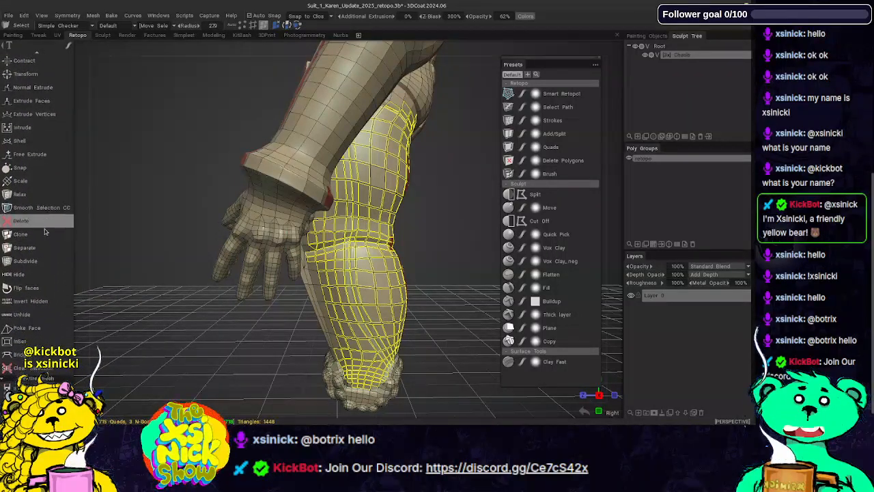
click(23, 202)
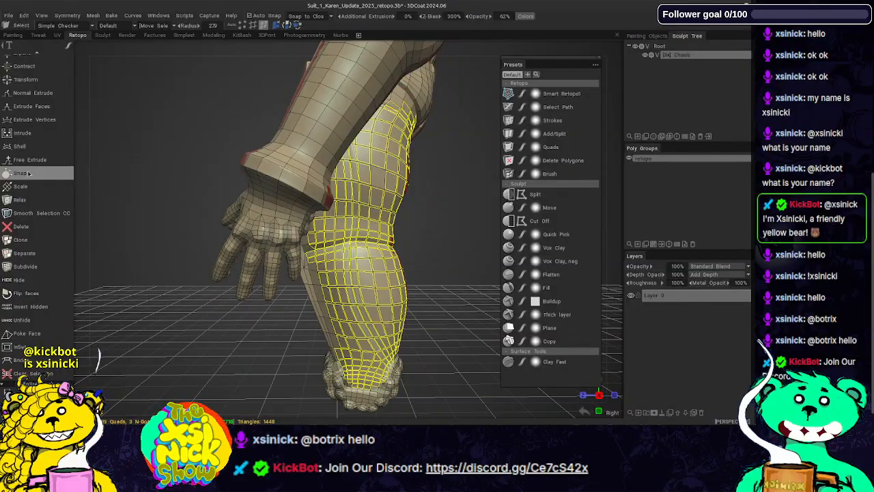
- Repeat the relax and snap on the selected leg polygons, and clear the selection
drag(614, 177, 451, 175)
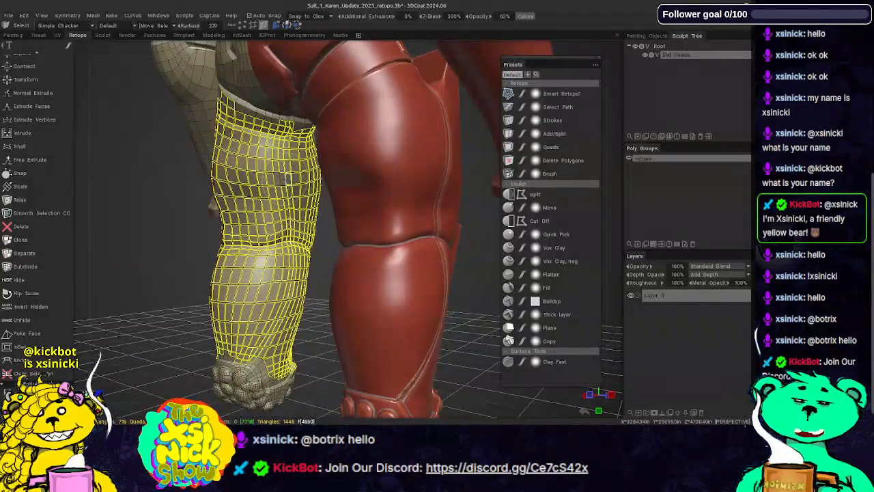
click(30, 205)
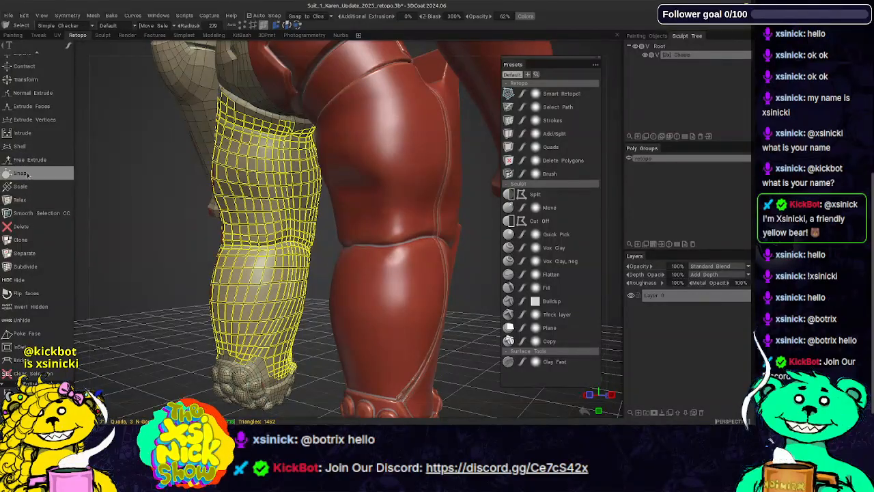
alt+drag(286, 356, 304, 75)
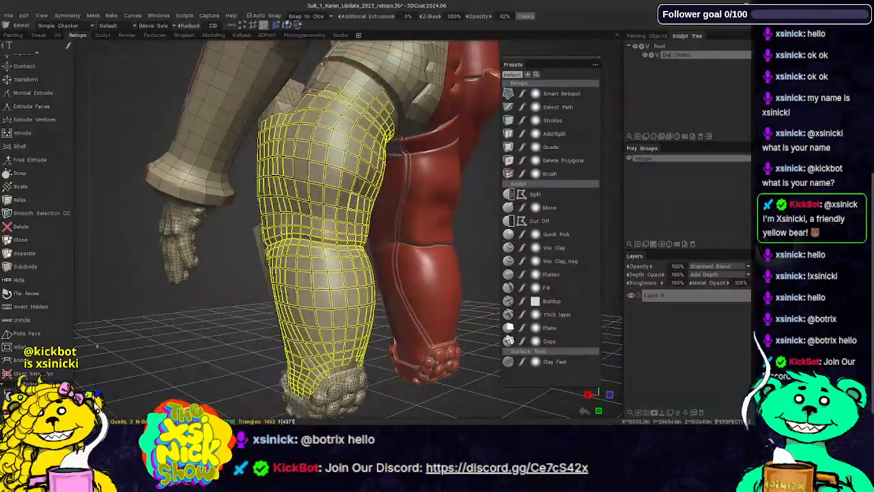
key(Escape)
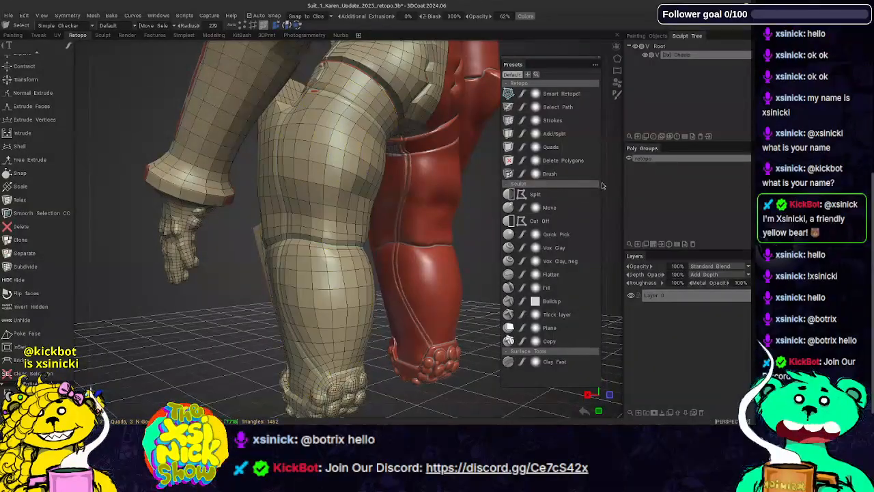
- Clean up the edges beside the inner seam at the top of the thigh with the Add/Split tool
mouse_move(620, 189)
alt+mouse_down()
mouse_move(544, 195)
mouse_move(521, 187)
mouse_move(527, 192)
alt+mouse_up()
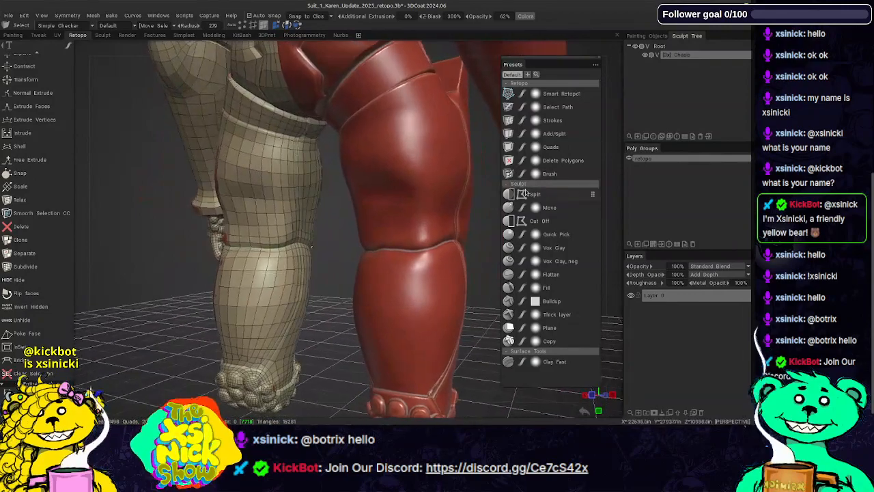
alt+middle_drag(434, 154, 430, 182)
mouse_move(426, 45)
alt+right_down()
mouse_move(444, 91)
mouse_move(429, 75)
alt+right_up()
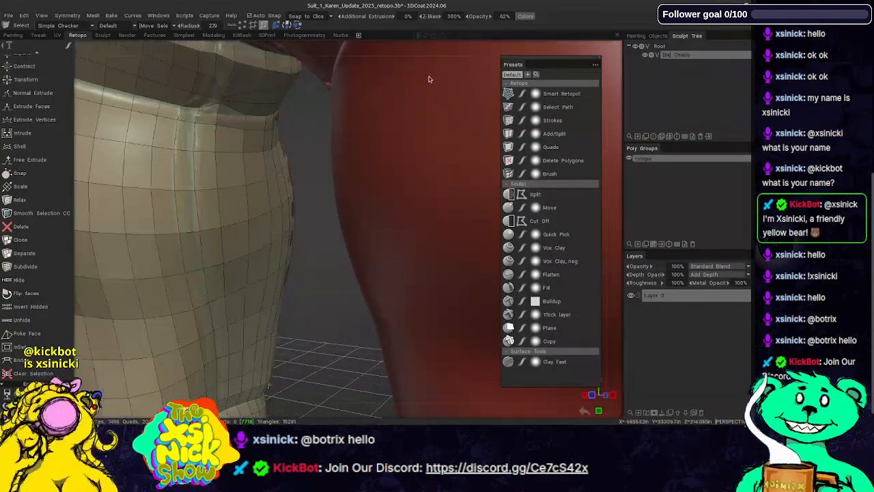
alt+middle_drag(355, 79, 375, 119)
alt+drag(375, 119, 390, 123)
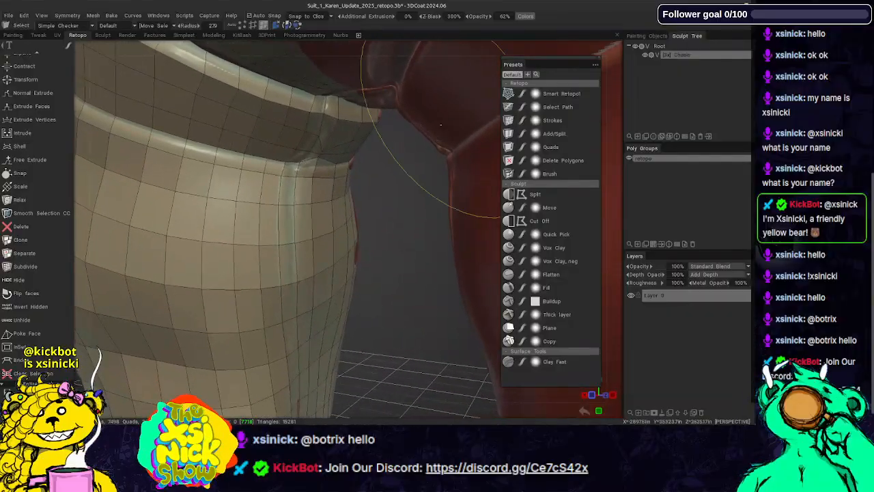
alt+drag(620, 163, 591, 153)
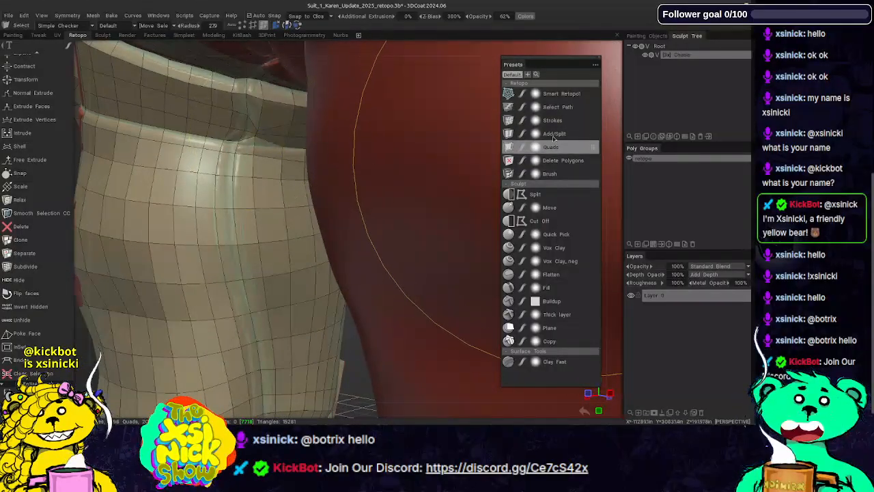
click(555, 133)
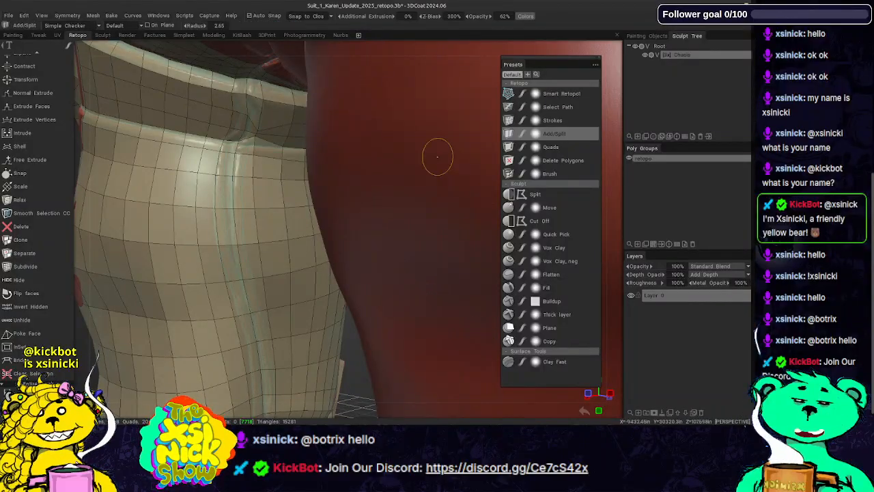
alt+drag(363, 53, 313, 131)
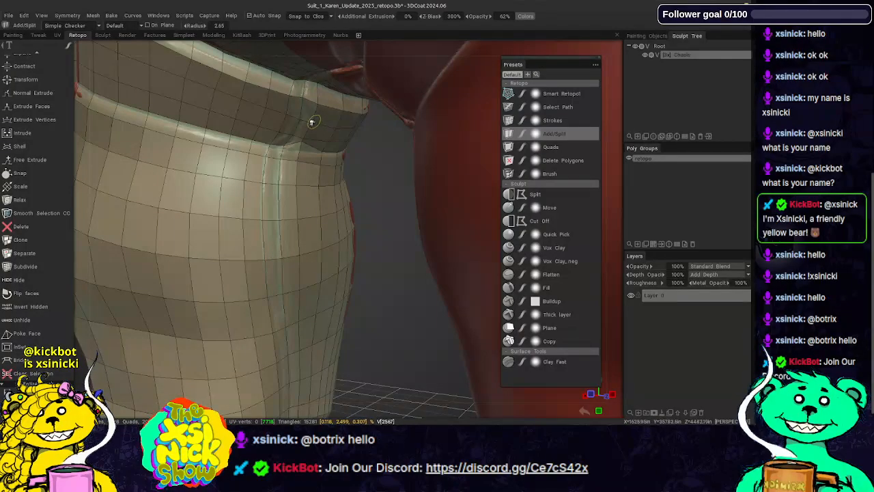
alt+drag(311, 121, 339, 68)
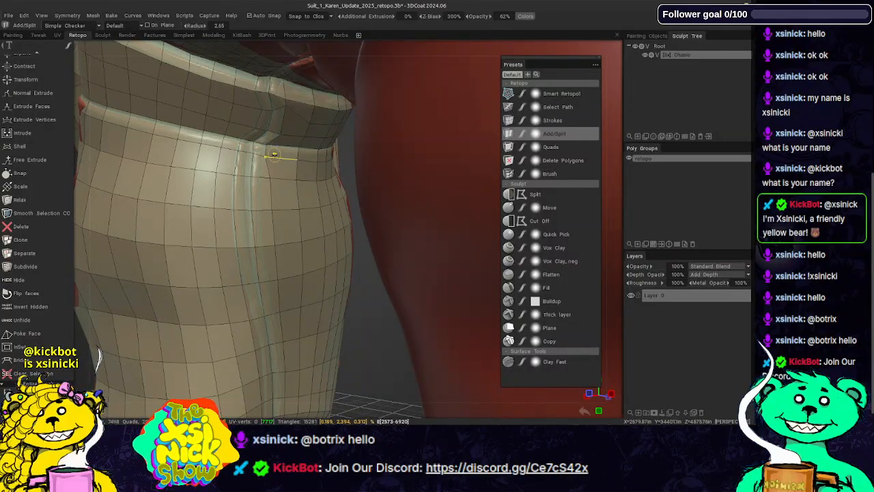
middle_drag(303, 135, 327, 101)
drag(612, 97, 593, 108)
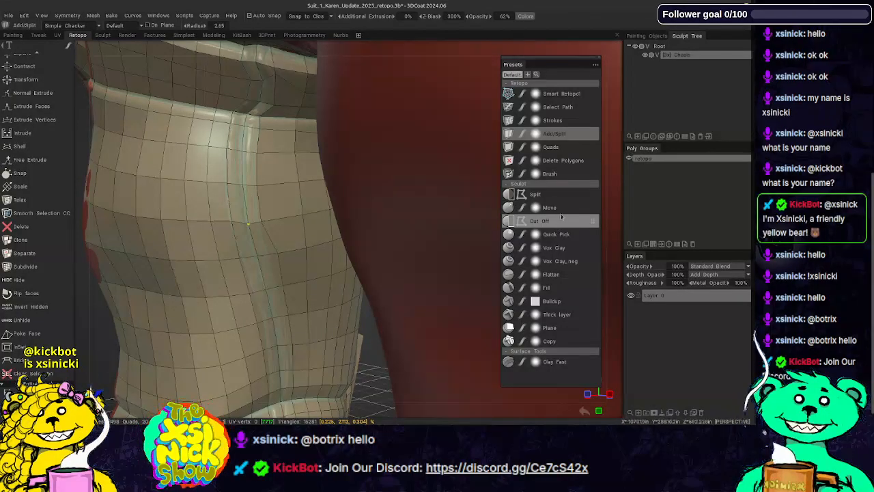
- Activate the retopo Move tool from the Tweak tools and set its selection method to automatic
scroll(34, 217, up, 3)
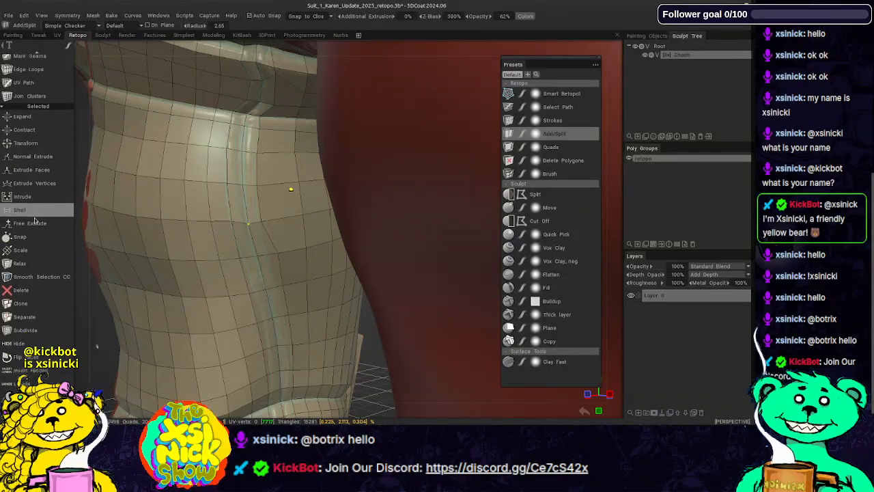
scroll(35, 217, up, 1)
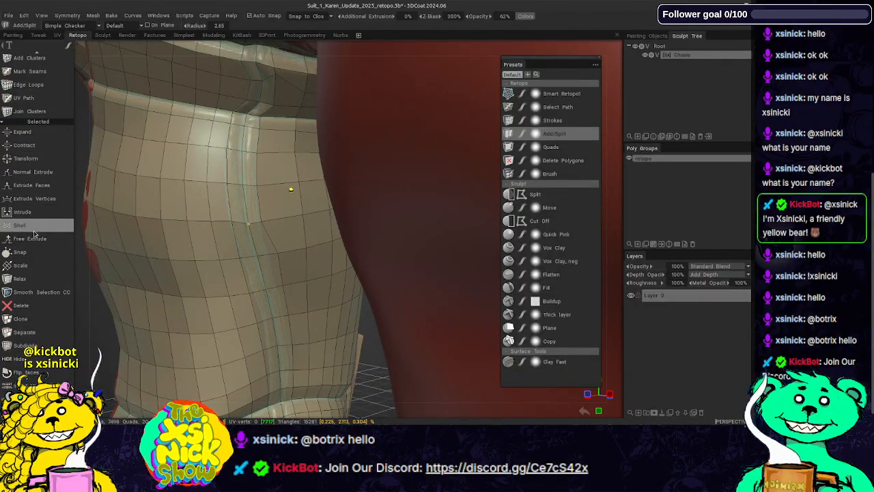
scroll(34, 268, up, 9)
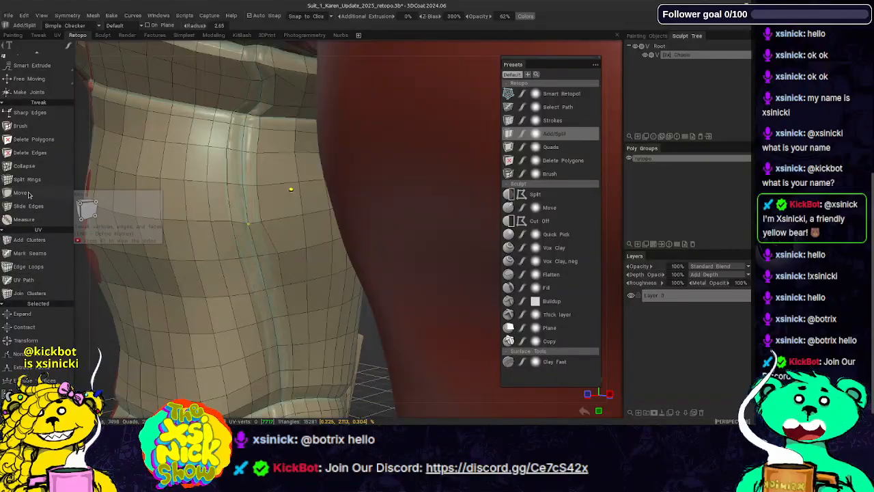
click(29, 195)
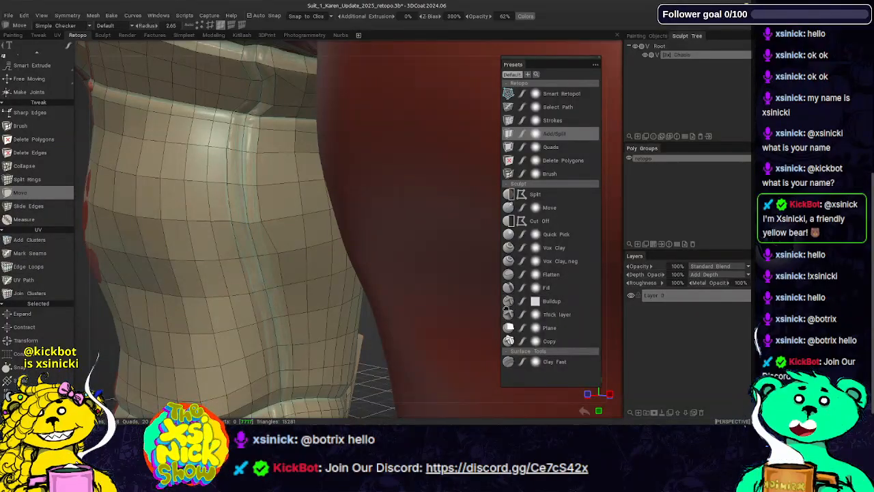
click(199, 26)
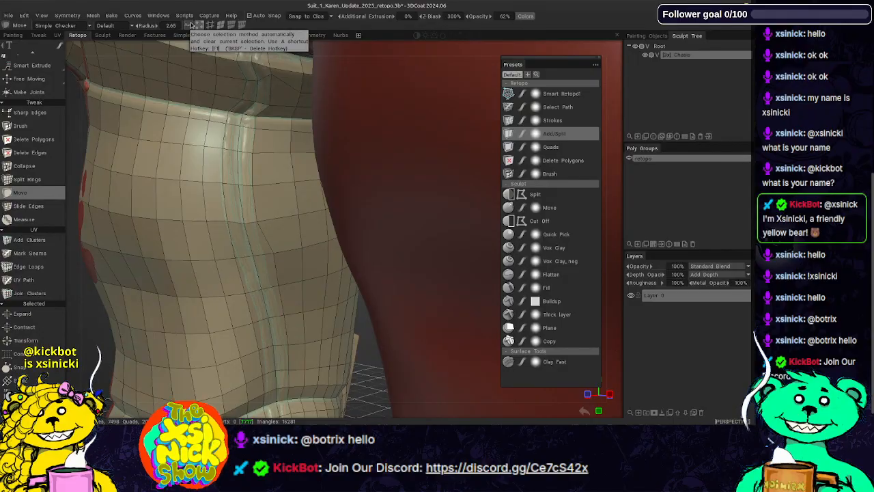
click(191, 25)
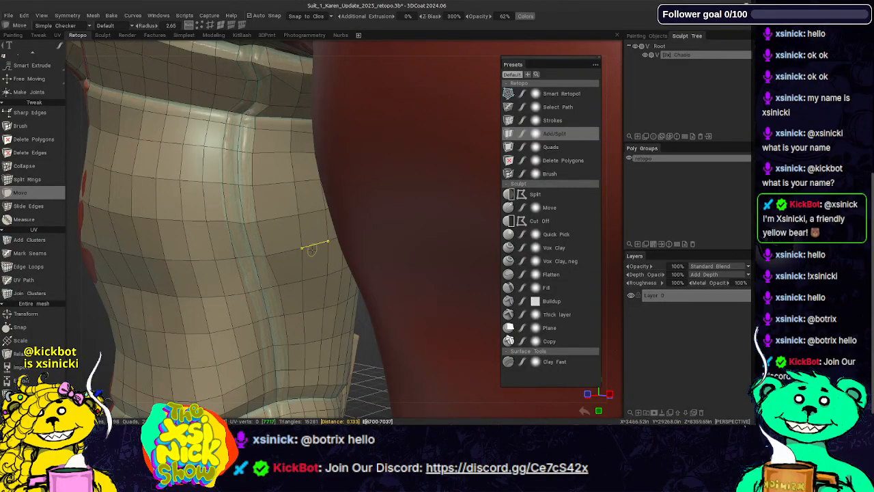
- Adjust the mesh along the inner leg seam from the thigh down to the lower calf, using a Move radius of 3.71
alt+middle_drag(315, 230, 329, 202)
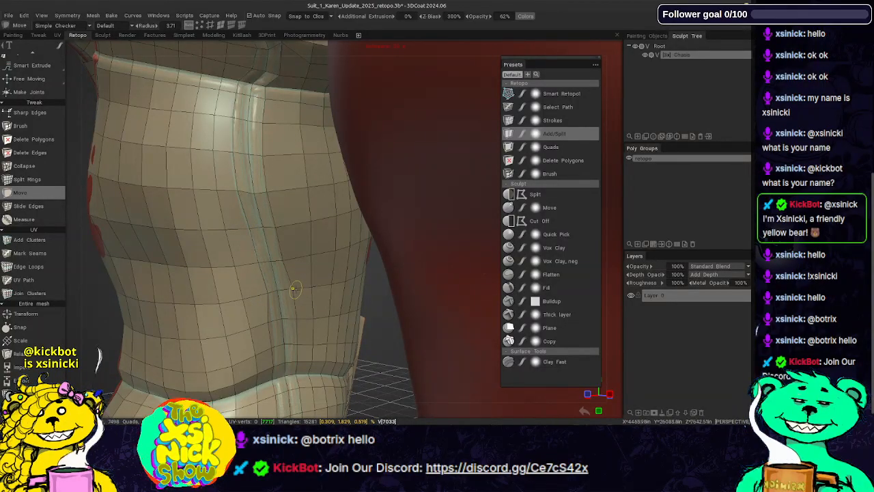
alt+drag(302, 264, 280, 249)
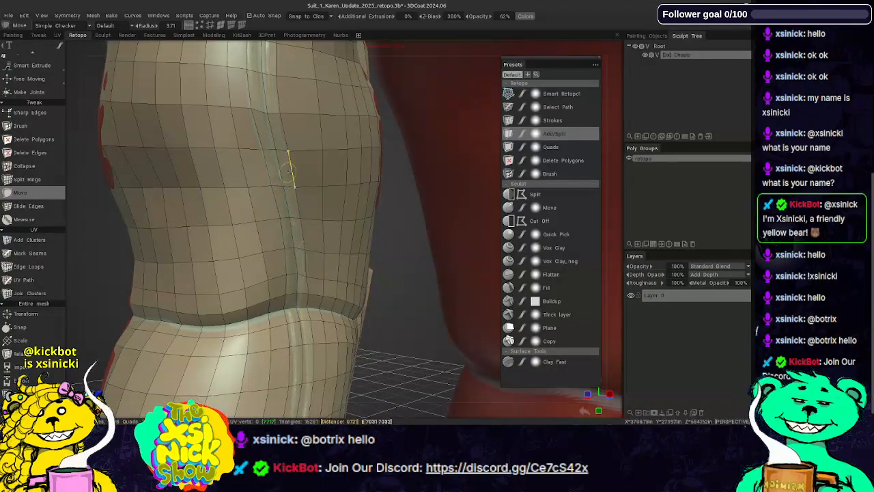
alt+middle_drag(301, 280, 300, 170)
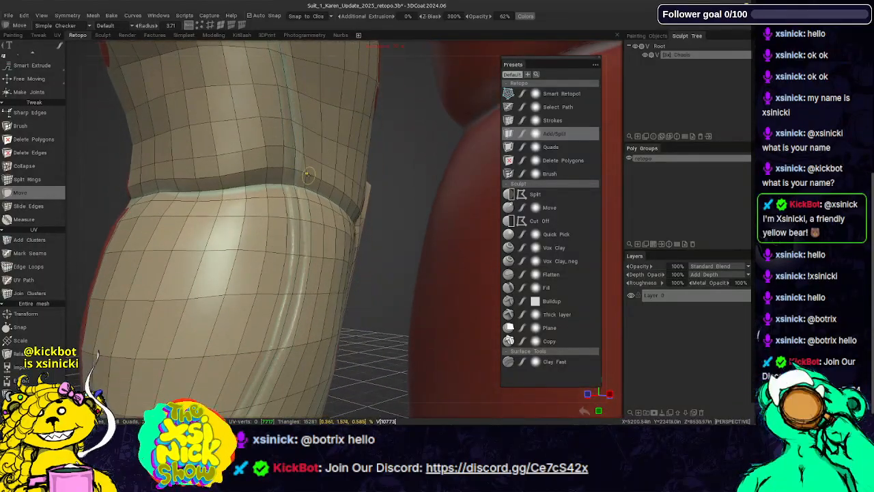
alt+drag(347, 214, 318, 226)
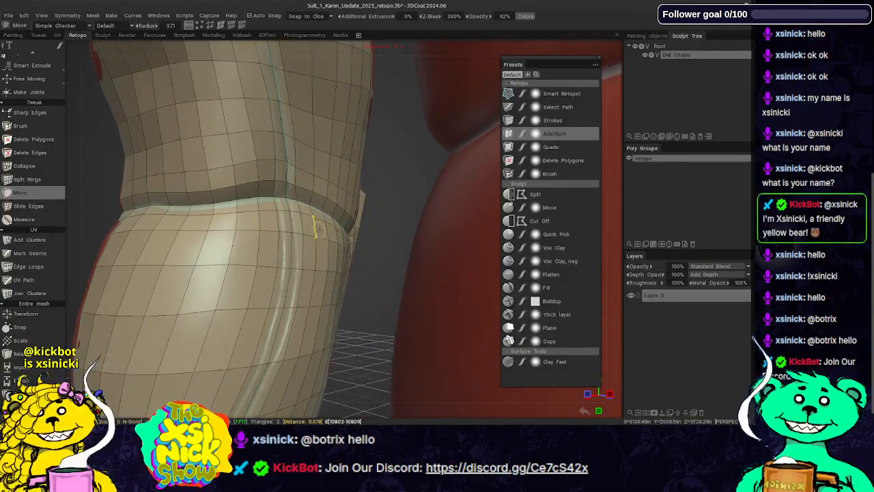
mouse_move(613, 161)
alt+mouse_down()
mouse_move(595, 174)
mouse_move(605, 179)
alt+mouse_up()
alt+middle_drag(295, 274, 349, 164)
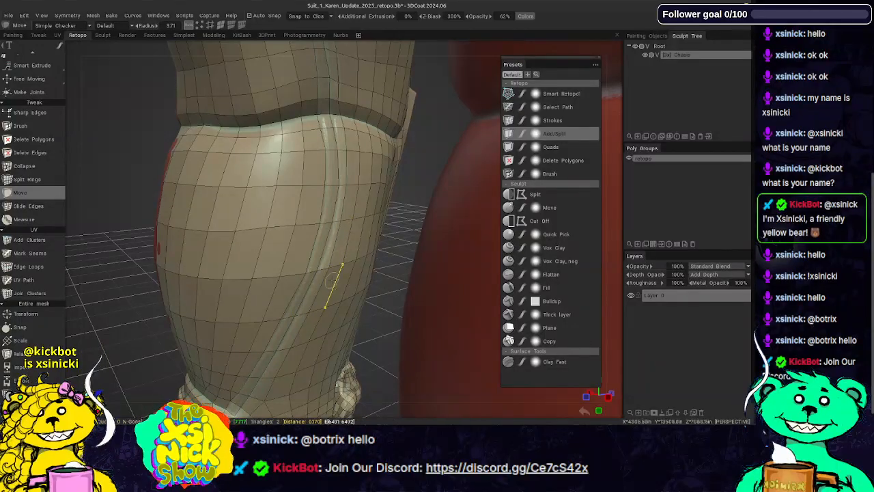
middle_drag(311, 284, 337, 226)
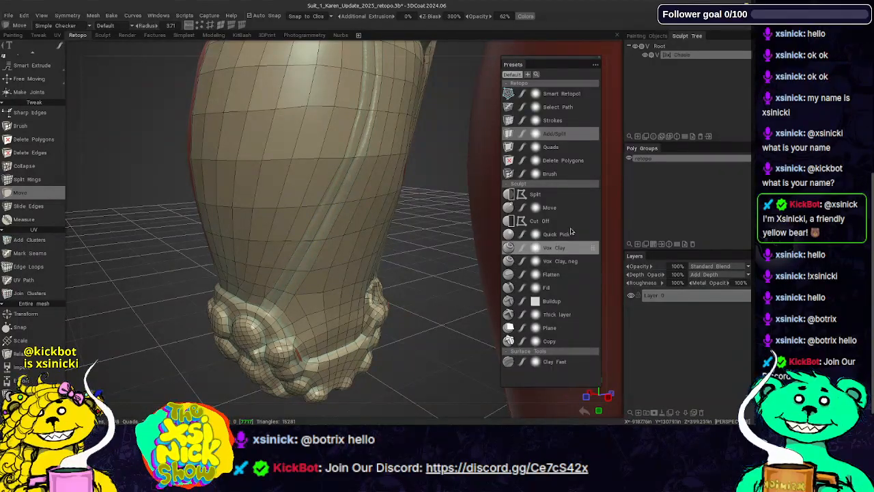
- Save the current Move tool as a preset and place it between Delete Polygons and Brush in the Retopo group
right_click(570, 172)
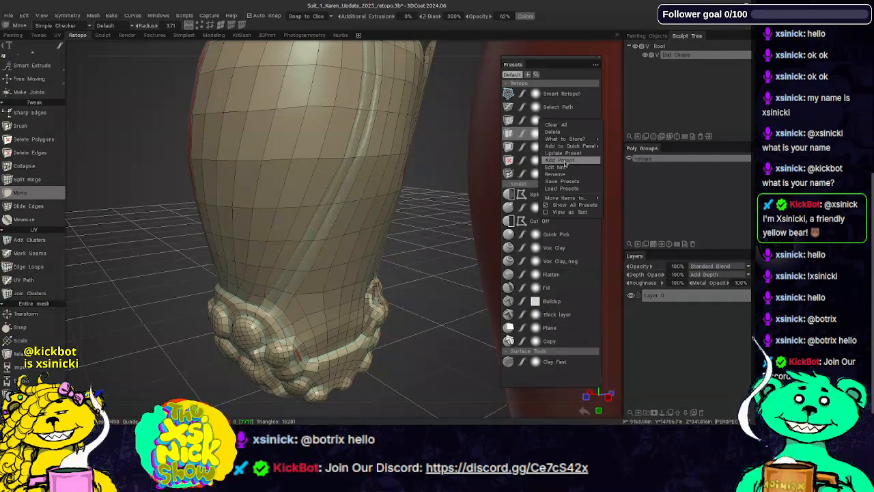
click(561, 161)
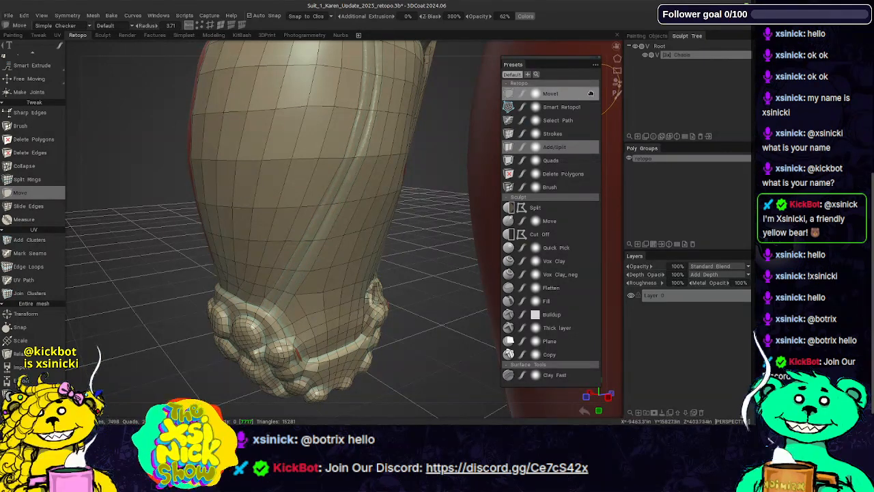
drag(591, 93, 586, 175)
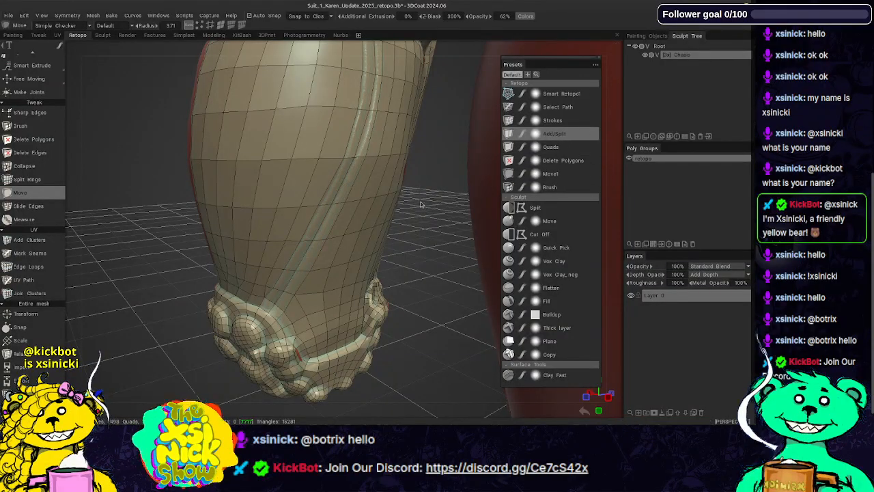
- Examine the retopo mesh along the inner leg seam, from the ankle cuff up to the top of the thigh and back
middle_drag(422, 204, 400, 294)
middle_drag(374, 164, 369, 205)
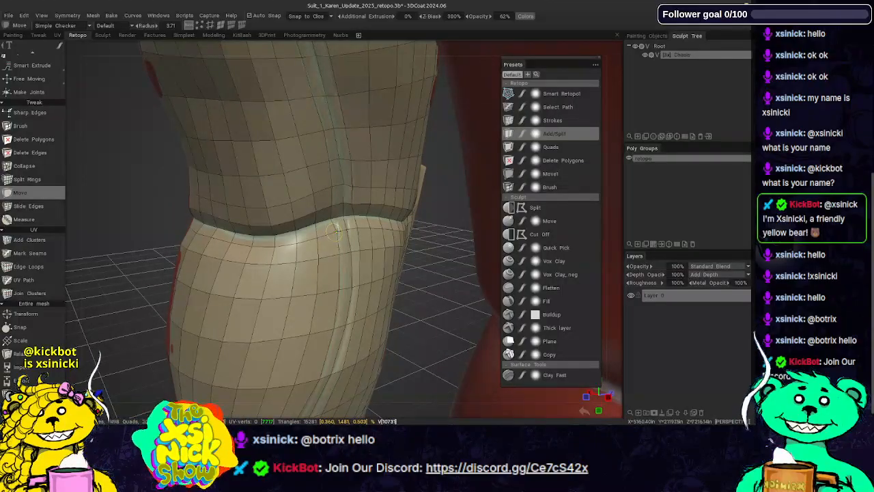
middle_drag(367, 133, 372, 205)
middle_drag(372, 174, 376, 224)
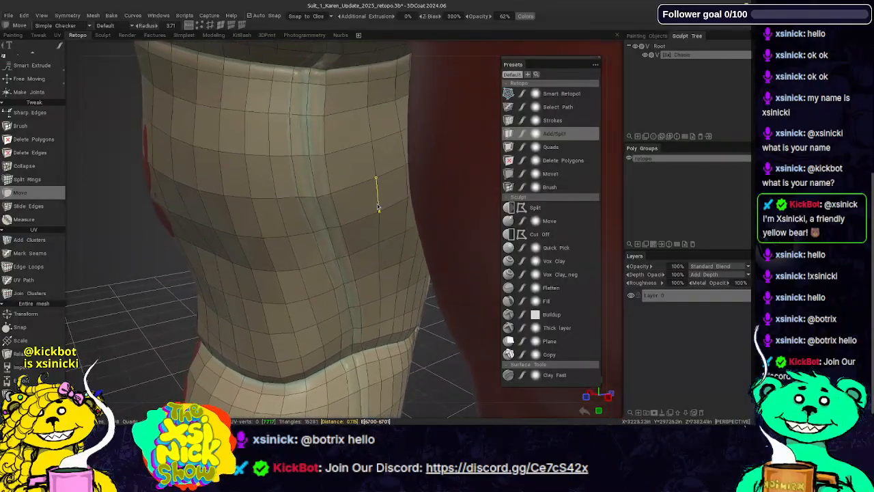
middle_drag(377, 179, 372, 222)
middle_drag(379, 190, 380, 215)
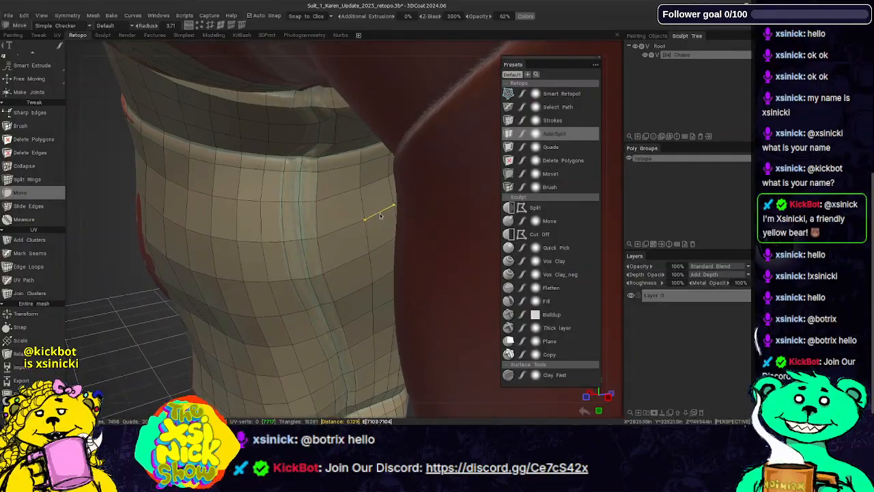
drag(611, 131, 631, 112)
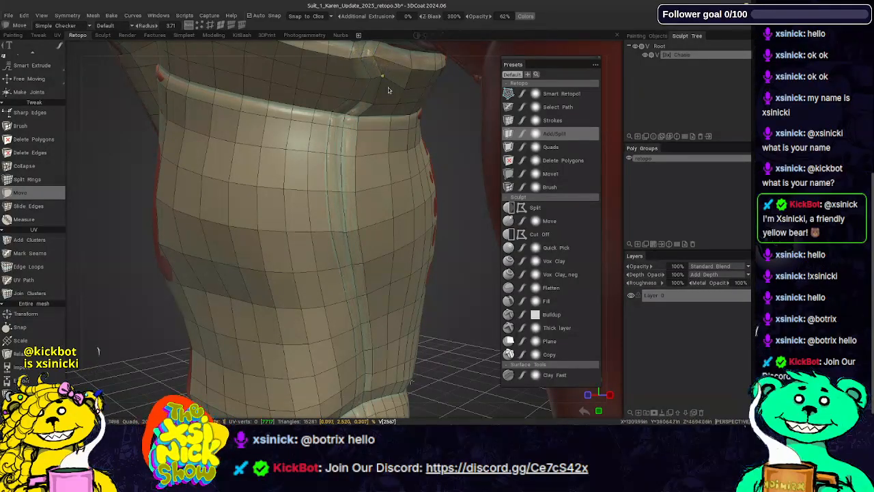
middle_drag(389, 90, 386, 173)
mouse_move(621, 138)
mouse_down()
mouse_move(617, 105)
mouse_move(606, 135)
mouse_up()
right_drag(606, 135, 614, 180)
drag(614, 181, 581, 171)
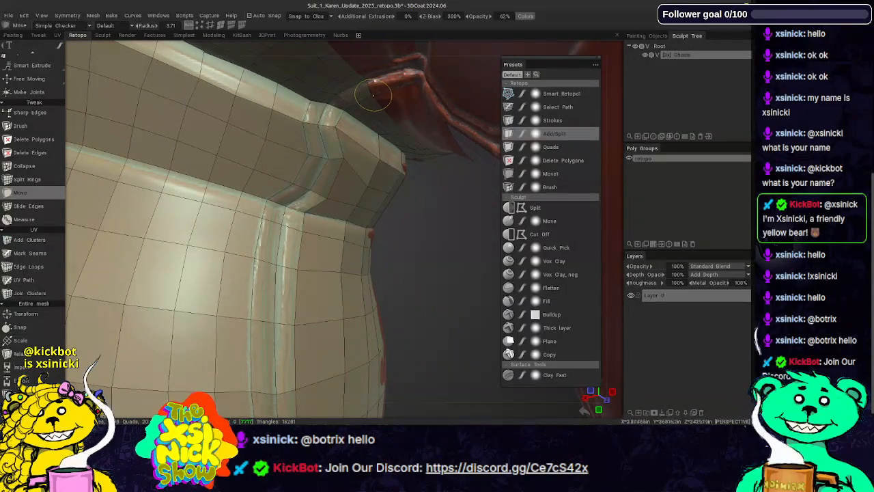
drag(607, 188, 597, 145)
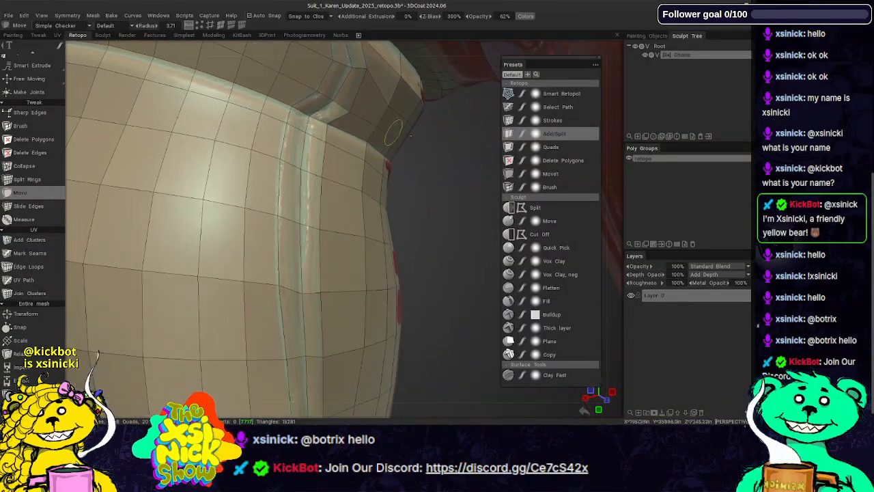
right_drag(610, 136, 595, 125)
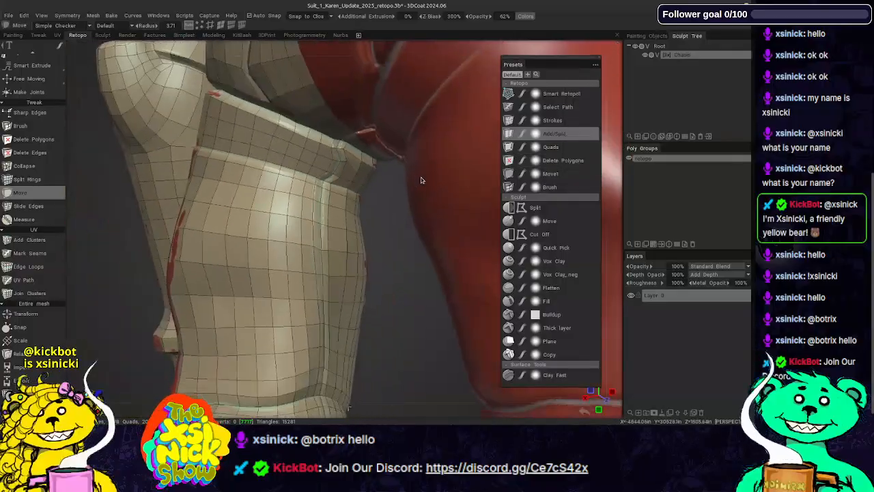
drag(422, 180, 501, 103)
drag(607, 126, 582, 123)
drag(412, 160, 429, 96)
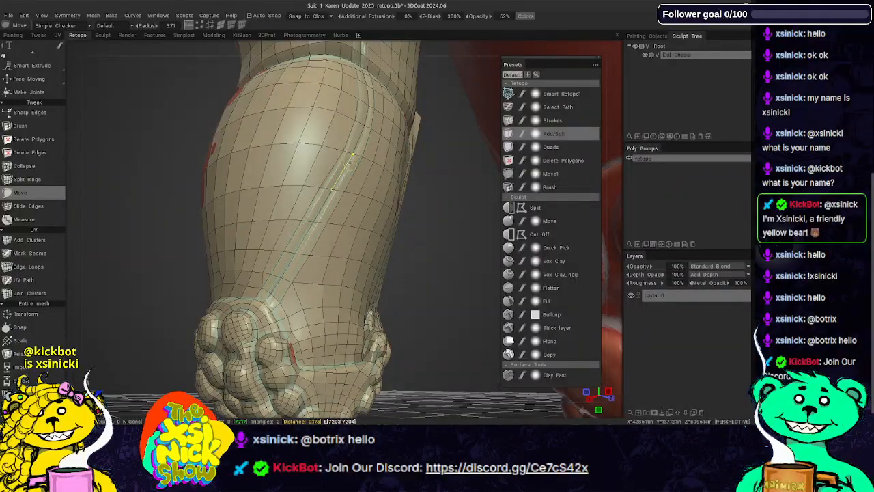
drag(434, 129, 492, 152)
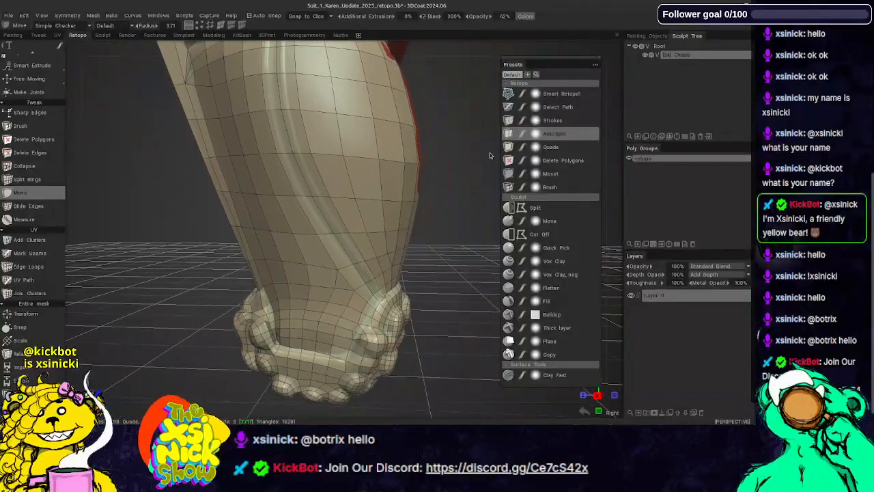
- Adjust the vertices along the outer calf seam with the Move tool, from above the ankle cuff up to the knee
drag(617, 143, 575, 174)
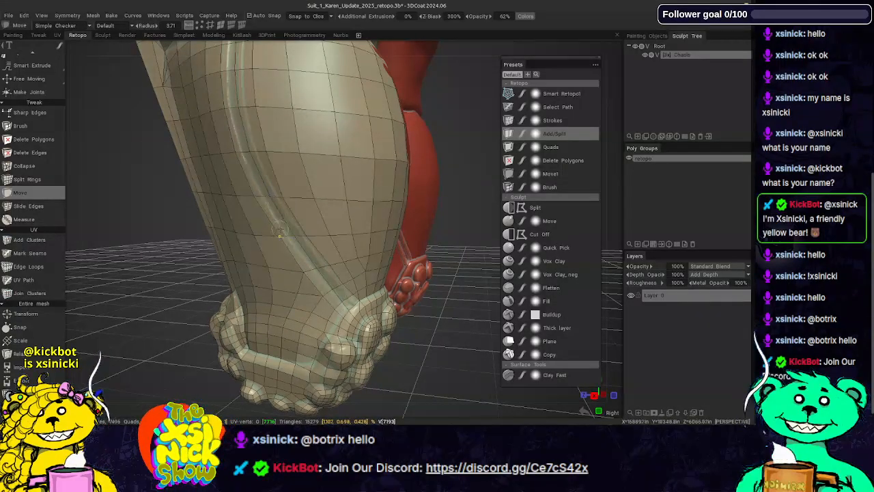
alt+middle_drag(260, 162, 299, 198)
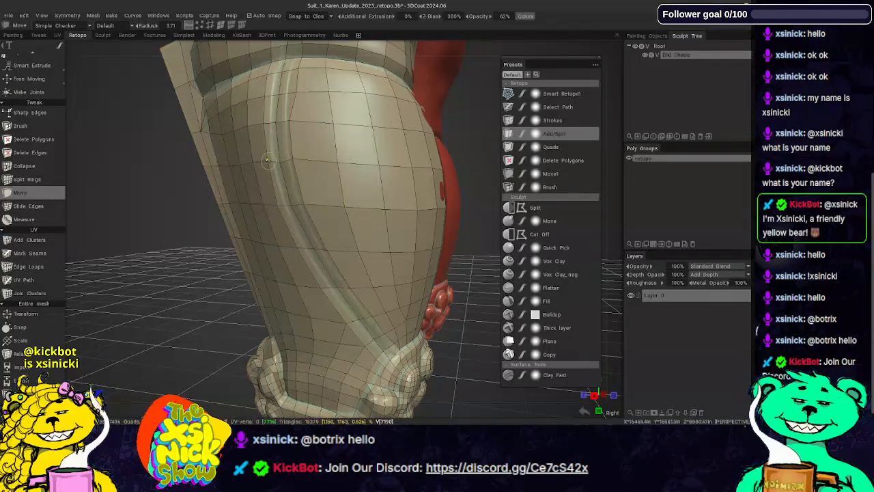
alt+drag(275, 155, 400, 55)
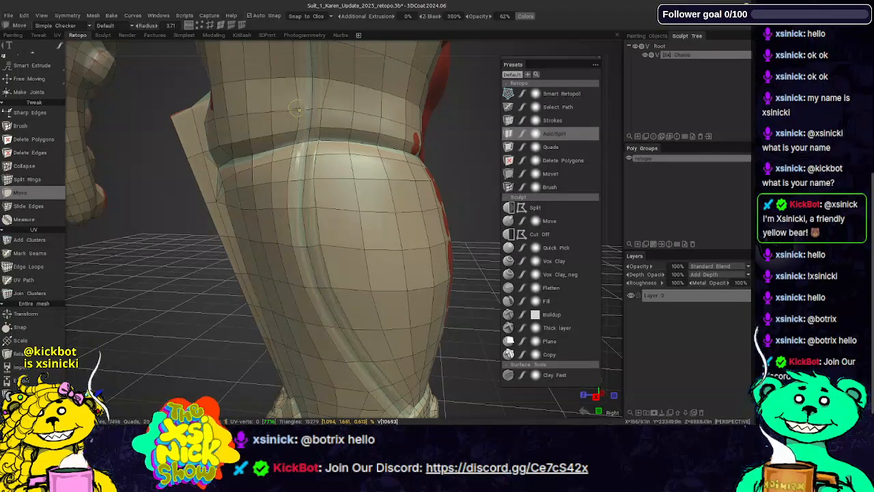
- Even out the vertices beside the outer leg seam with the Move tool, from the knee crease up the thigh
alt+middle_drag(327, 84, 333, 175)
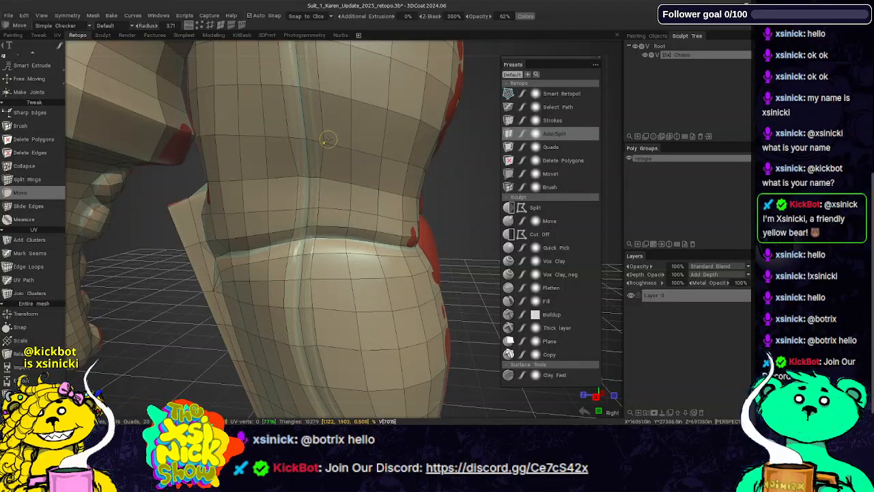
alt+middle_drag(330, 157, 316, 179)
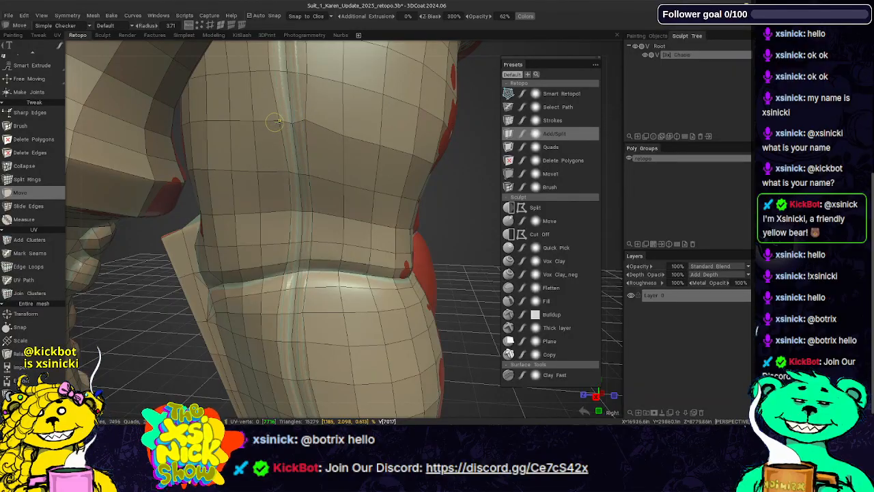
alt+drag(338, 110, 359, 164)
alt+drag(610, 166, 605, 154)
alt+middle_drag(317, 102, 279, 199)
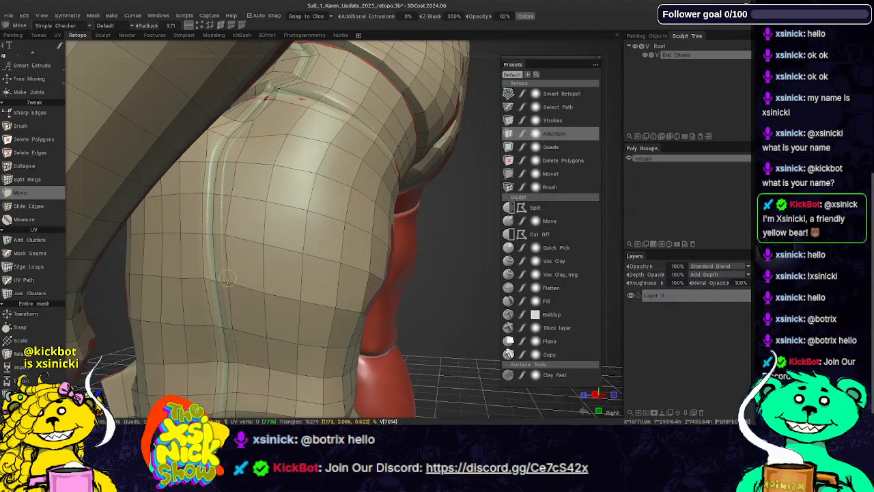
middle_drag(270, 152, 254, 178)
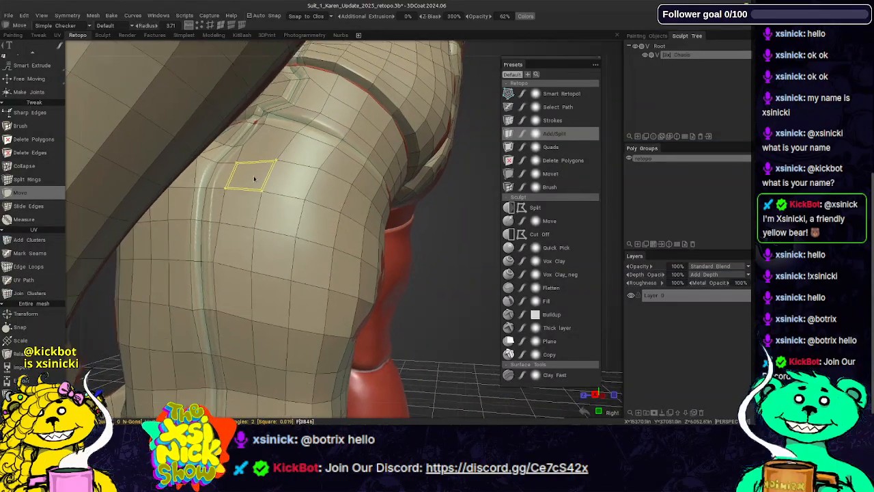
drag(606, 126, 589, 120)
middle_drag(289, 186, 250, 177)
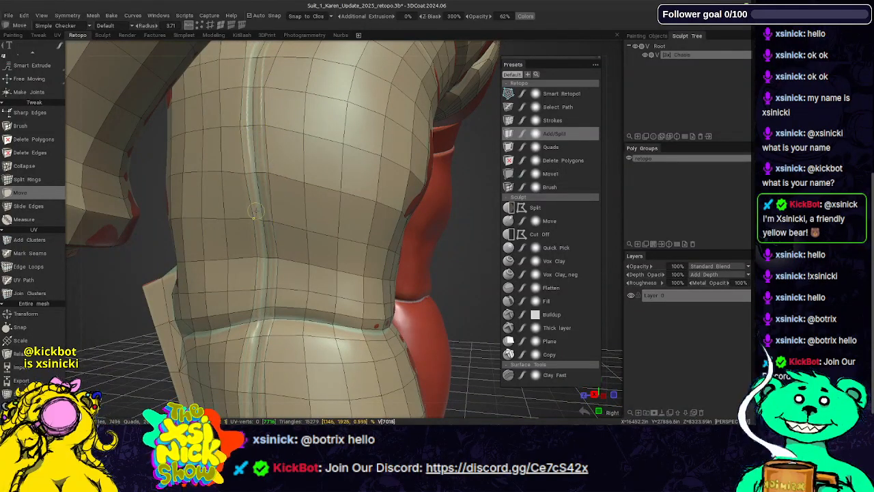
middle_drag(308, 184, 276, 245)
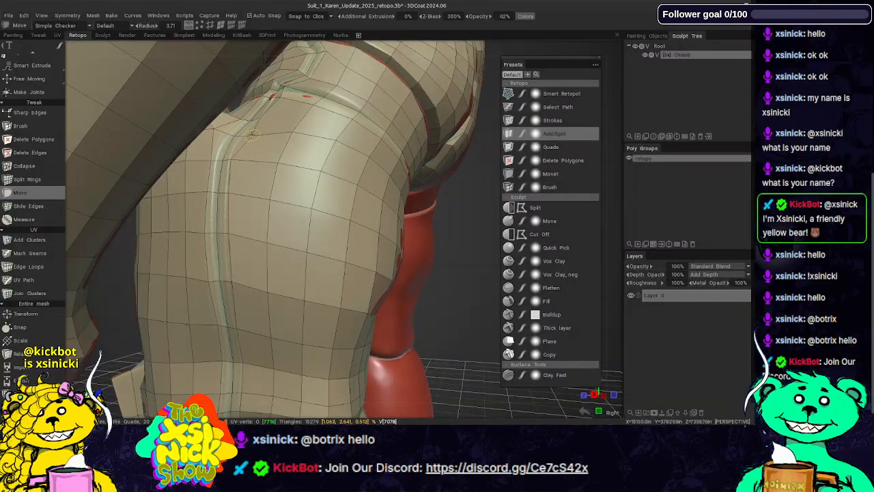
- Adjust the vertices where the outer seam meets the raised band at the top of the thigh
alt+drag(269, 111, 242, 164)
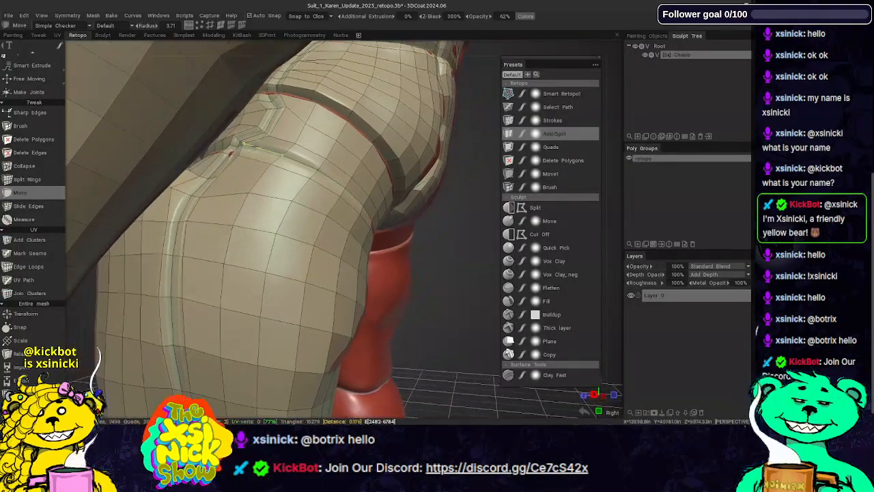
alt+drag(360, 66, 362, 53)
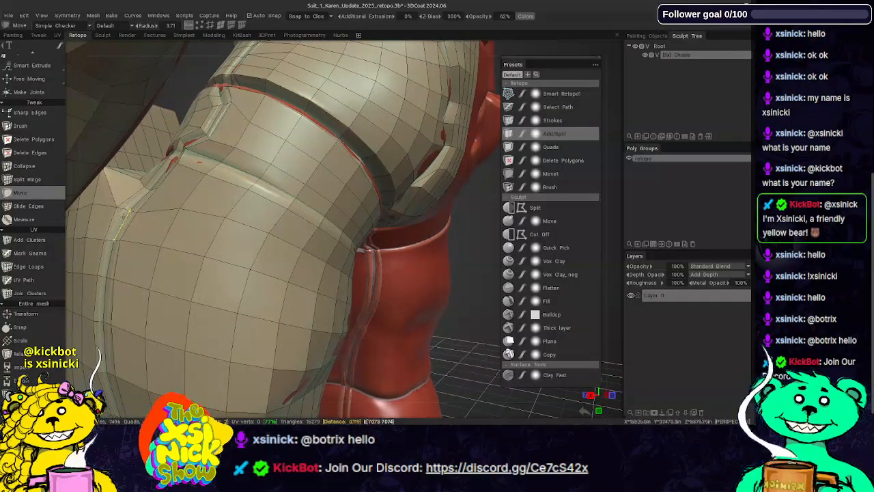
alt+drag(355, 62, 324, 62)
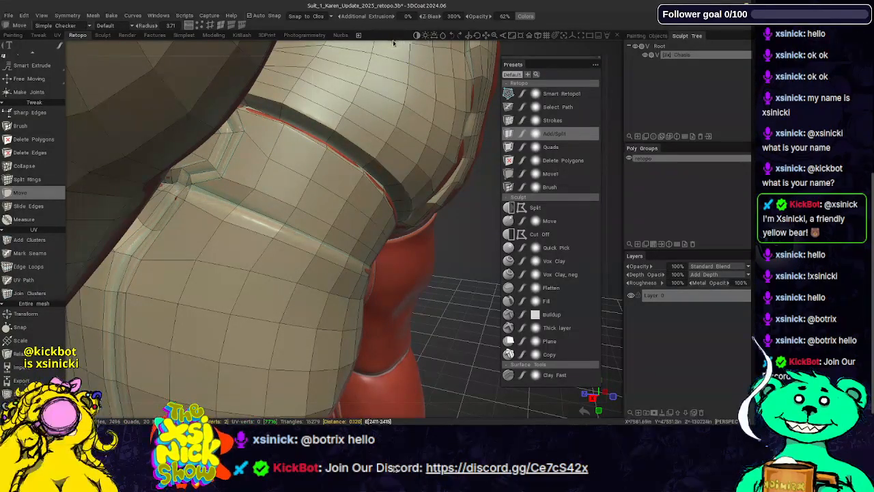
- Move the vertices along the side seam of the hip section so the edges follow the seam's sculpted border
alt+drag(397, 44, 396, 80)
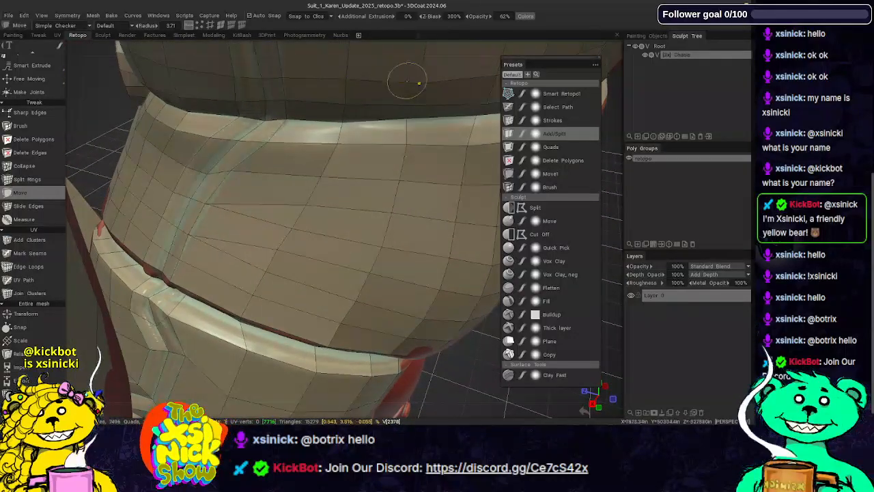
alt+right_drag(613, 140, 460, 145)
alt+drag(461, 146, 411, 175)
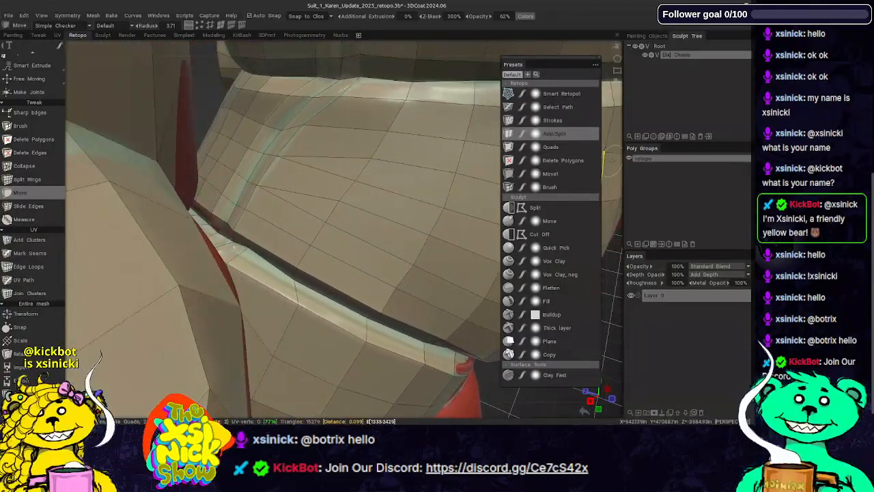
alt+drag(605, 163, 606, 169)
alt+drag(406, 149, 427, 151)
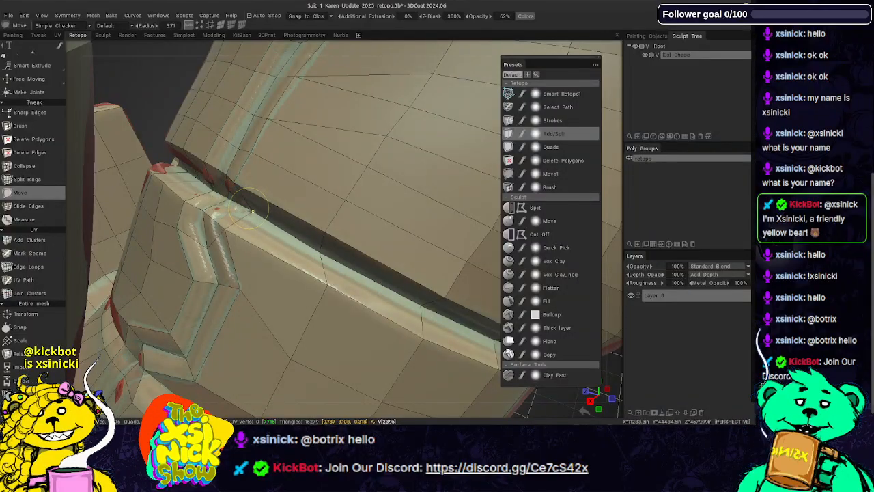
alt+drag(293, 220, 274, 174)
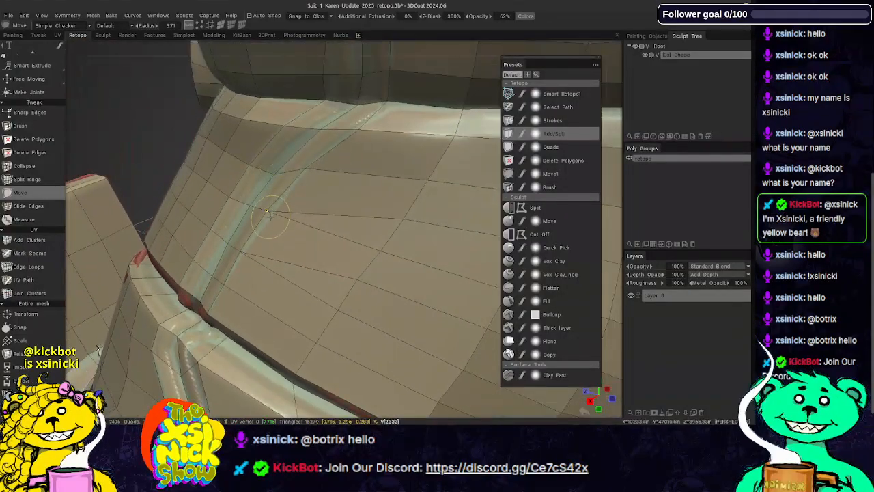
drag(267, 210, 272, 214)
drag(240, 252, 246, 254)
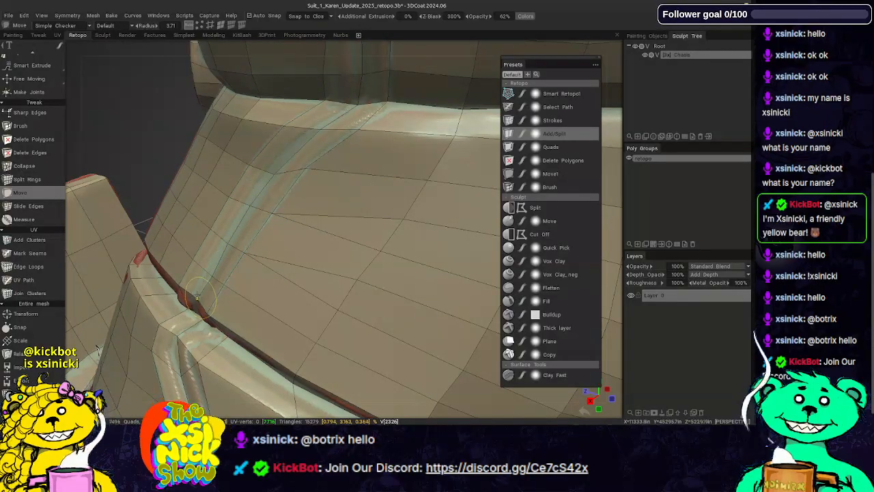
- Adjust the side seam vertices across the waist band and the panel just above it with the Move tool
alt+drag(196, 297, 217, 290)
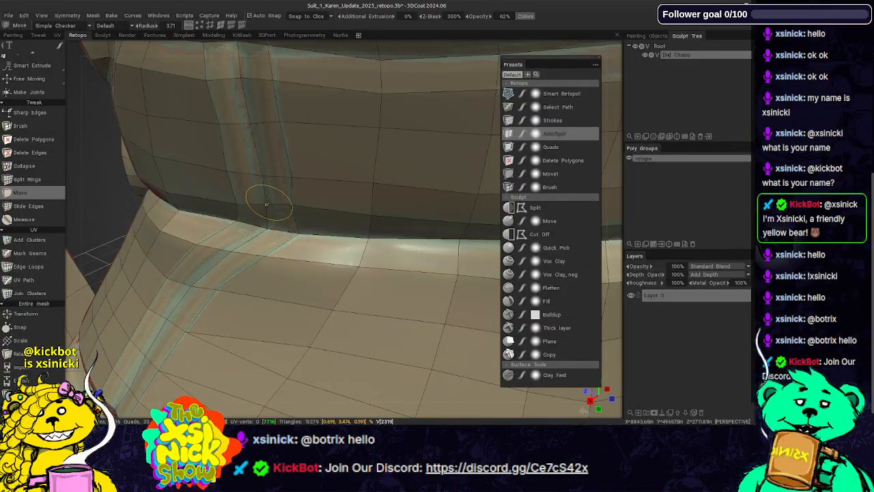
mouse_move(281, 135)
alt+mouse_down()
mouse_move(273, 175)
mouse_move(257, 164)
alt+mouse_up()
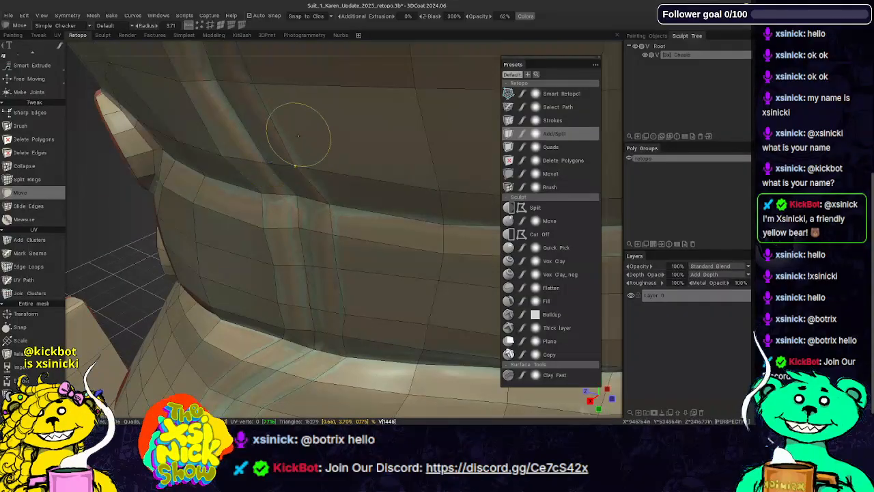
mouse_move(298, 135)
alt+mouse_down()
mouse_move(318, 138)
mouse_move(277, 166)
alt+mouse_up()
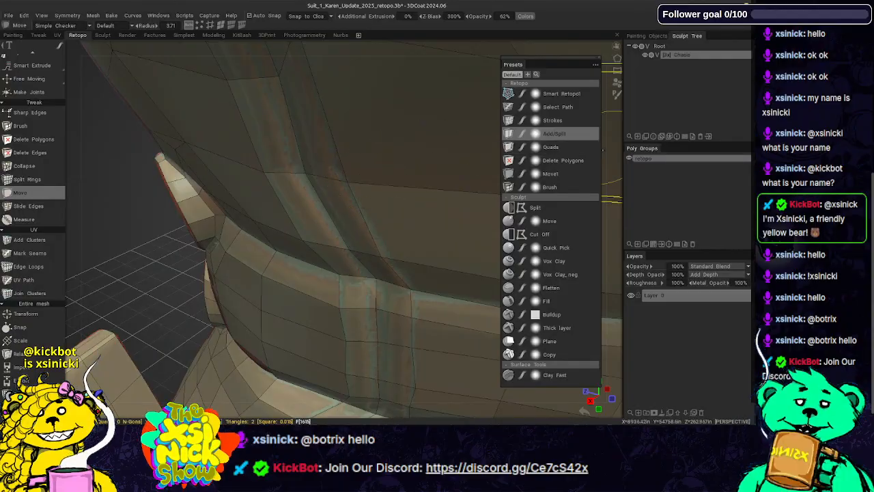
alt+drag(616, 149, 606, 133)
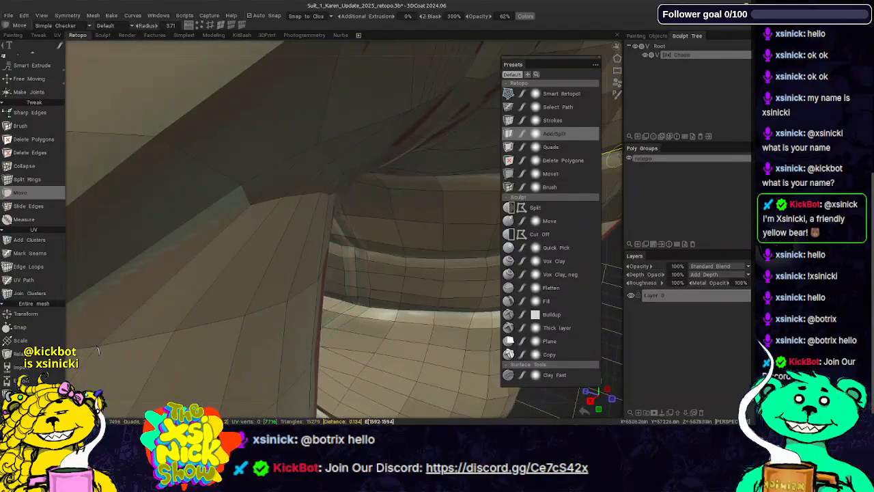
- Examine the upper torso mesh around the round button, its adjoining seams and the neighbouring angular panel
alt+drag(614, 164, 703, 156)
alt+drag(332, 140, 307, 242)
alt+drag(325, 194, 317, 227)
alt+drag(459, 53, 453, 73)
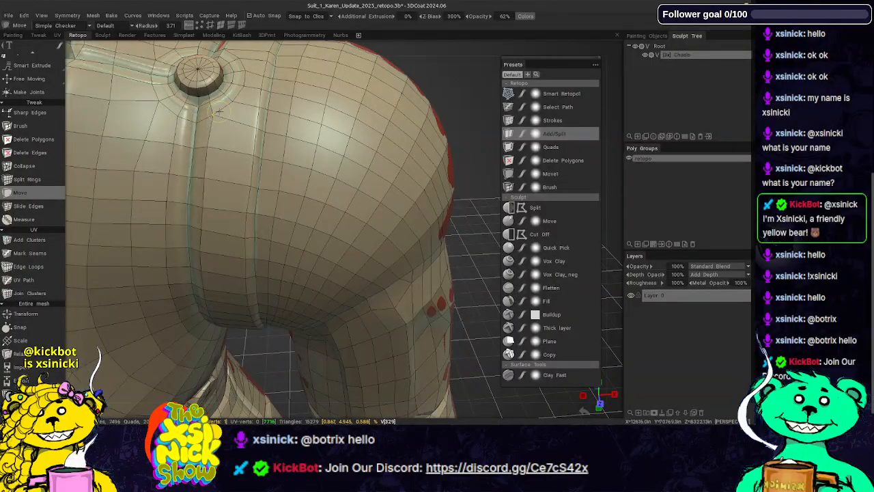
scroll(619, 131, down, 2)
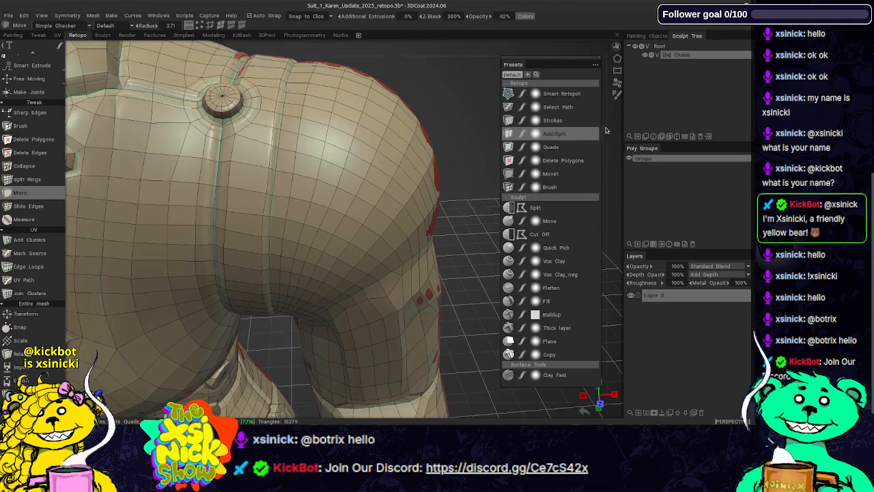
drag(343, 44, 335, 62)
scroll(331, 67, up, 3)
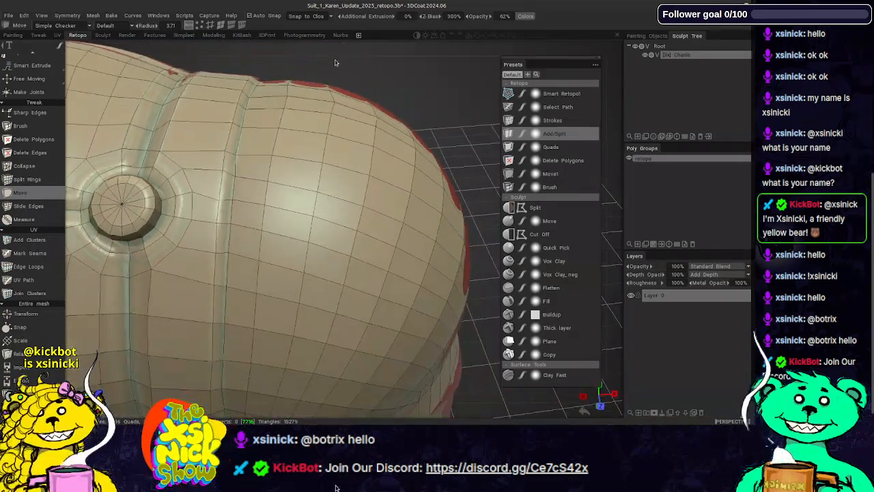
middle_drag(312, 76, 354, 95)
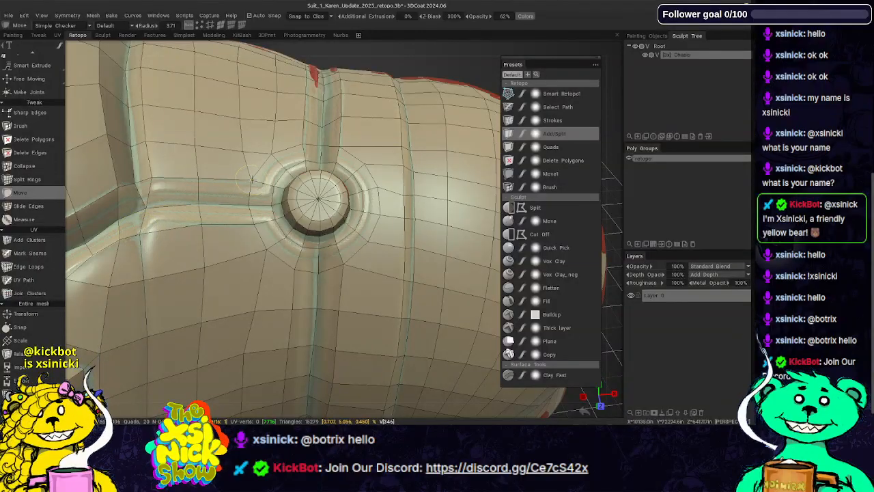
alt+drag(134, 207, 210, 192)
alt+drag(252, 170, 256, 154)
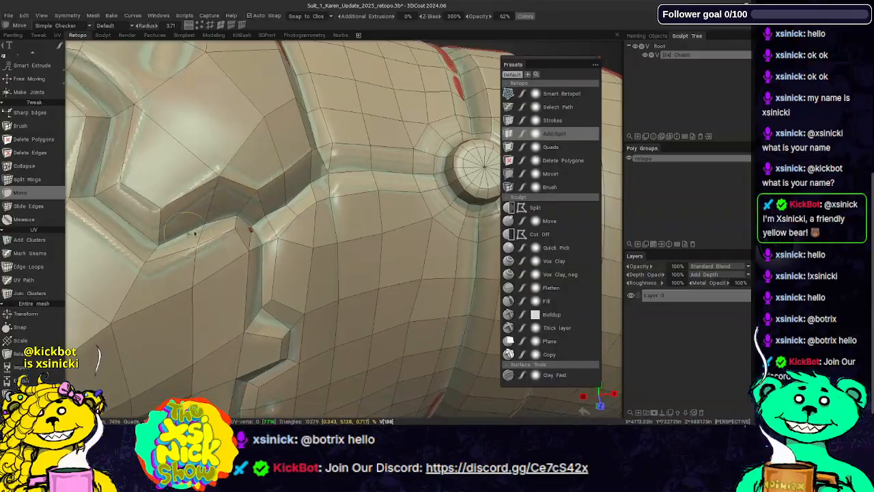
- Move the vertices along the recessed groove of the angular chest panel so the edges follow its sculpted border
mouse_move(195, 232)
alt+mouse_down()
mouse_move(202, 229)
mouse_move(200, 250)
alt+mouse_up()
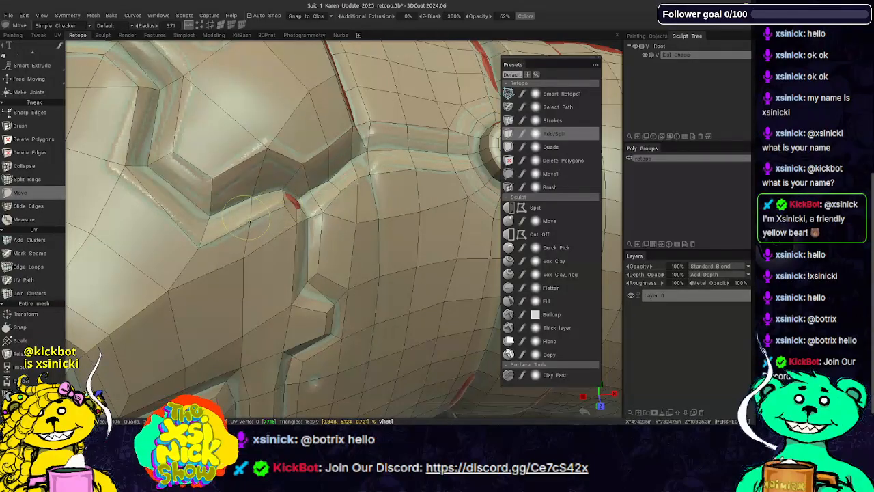
alt+drag(328, 181, 287, 195)
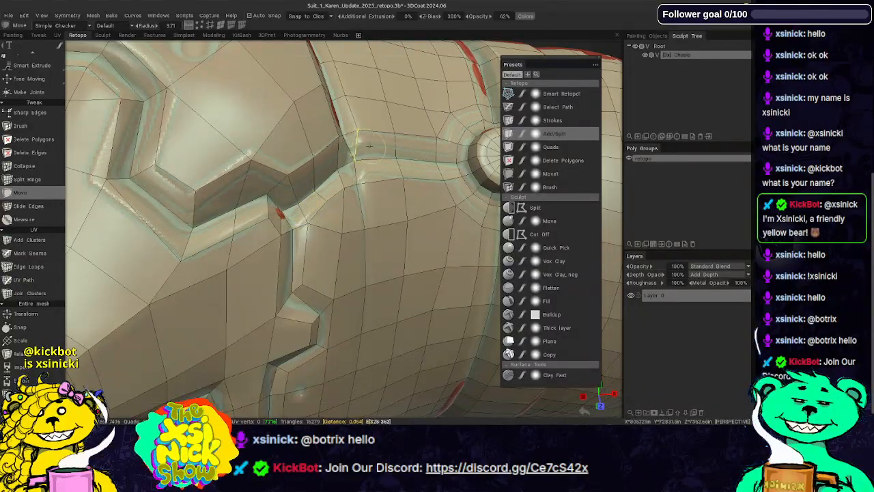
alt+drag(298, 194, 373, 151)
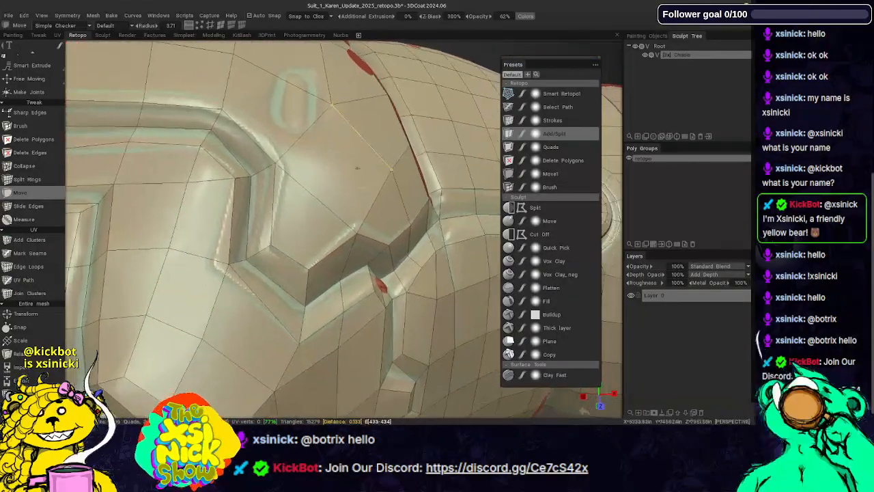
drag(231, 263, 216, 266)
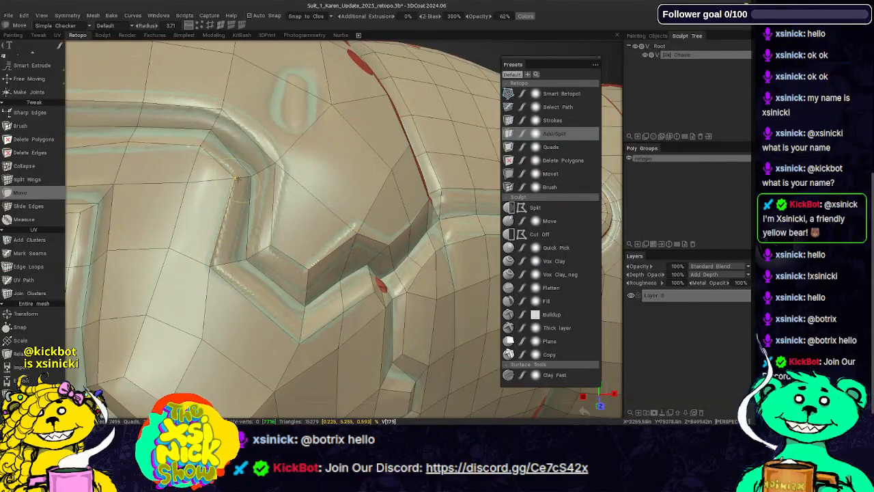
drag(235, 178, 279, 168)
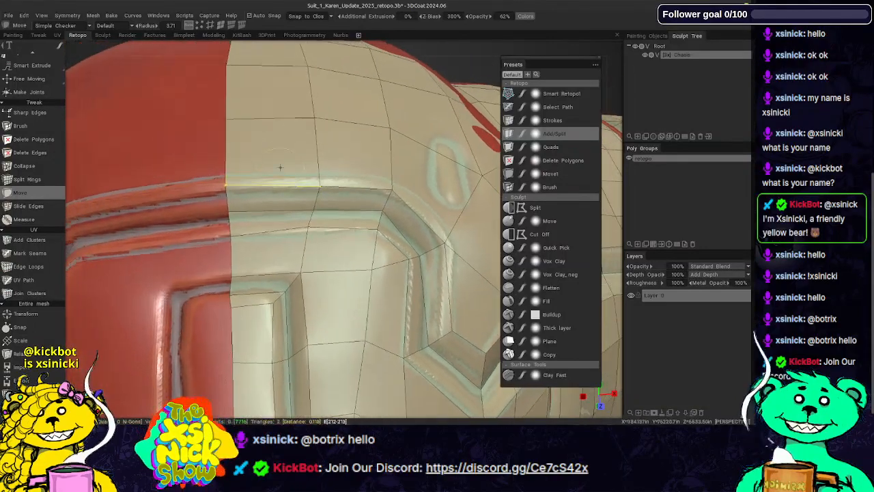
drag(308, 225, 308, 231)
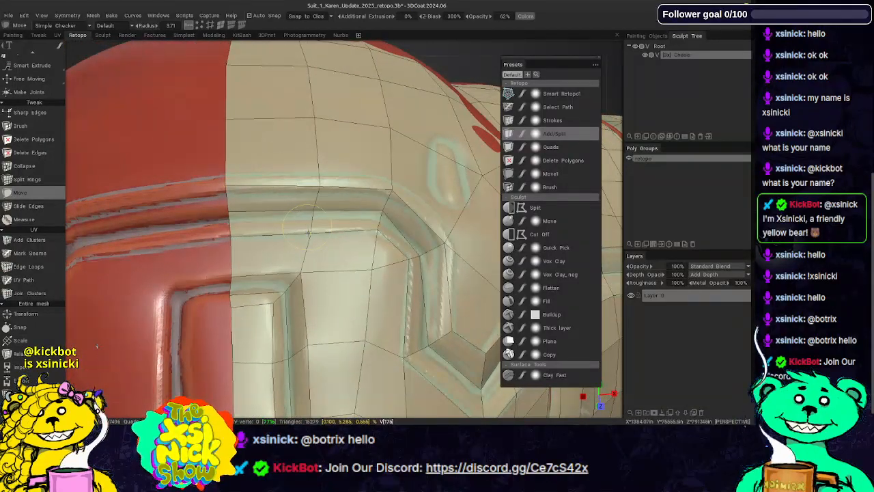
- Adjust the vertices at the groove's rounded corner below the oval detail on the chest
alt+drag(362, 213, 191, 209)
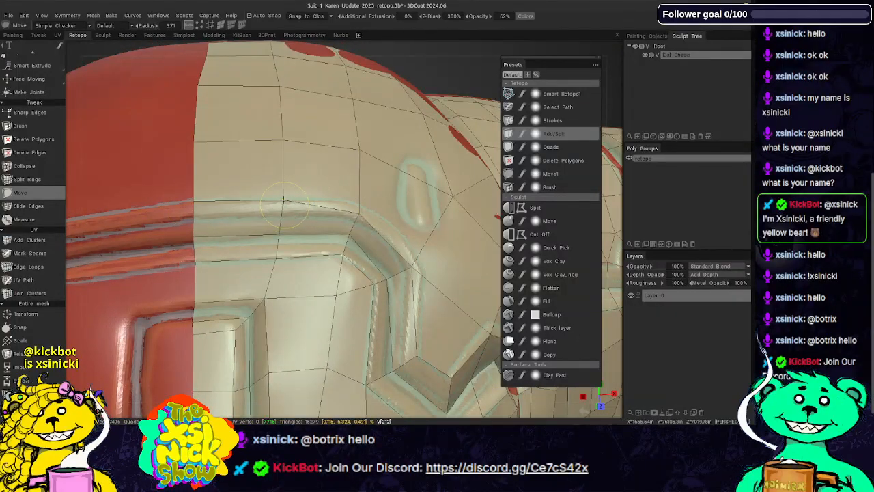
mouse_move(286, 210)
alt+mouse_down()
mouse_move(266, 187)
mouse_move(260, 198)
alt+mouse_up()
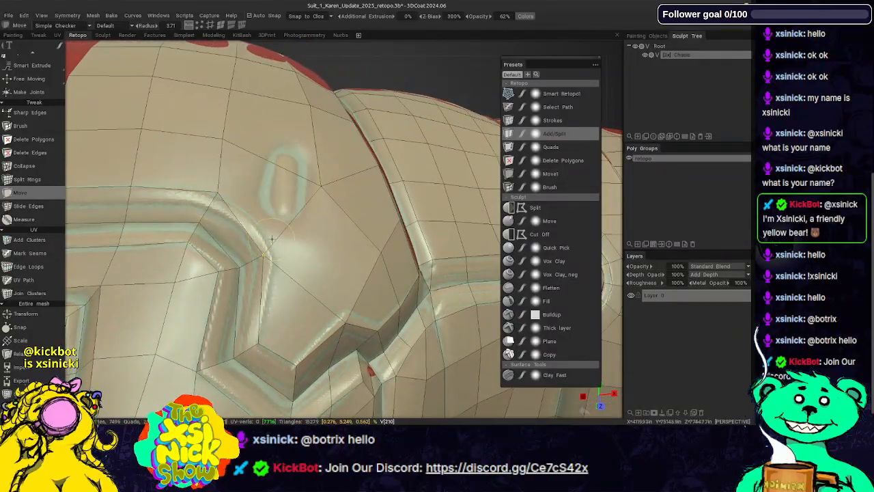
mouse_move(263, 255)
mouse_down()
mouse_move(277, 214)
mouse_move(262, 208)
mouse_up()
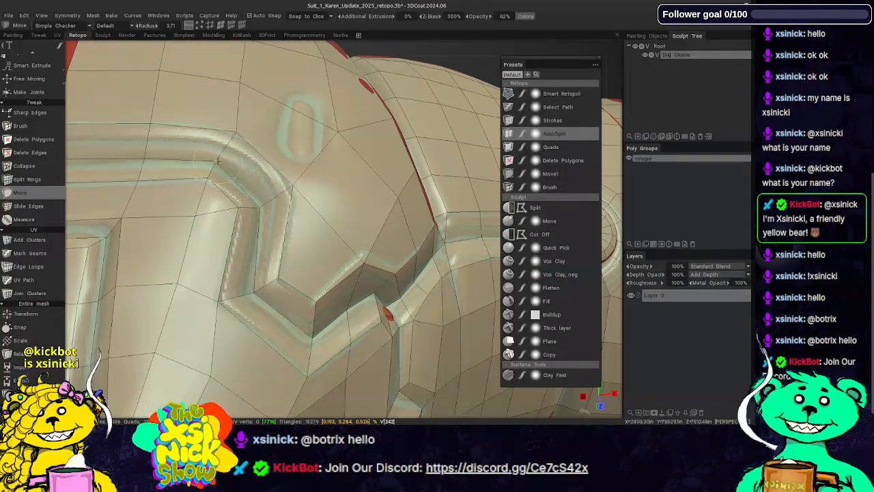
drag(218, 161, 216, 166)
alt+drag(315, 159, 298, 127)
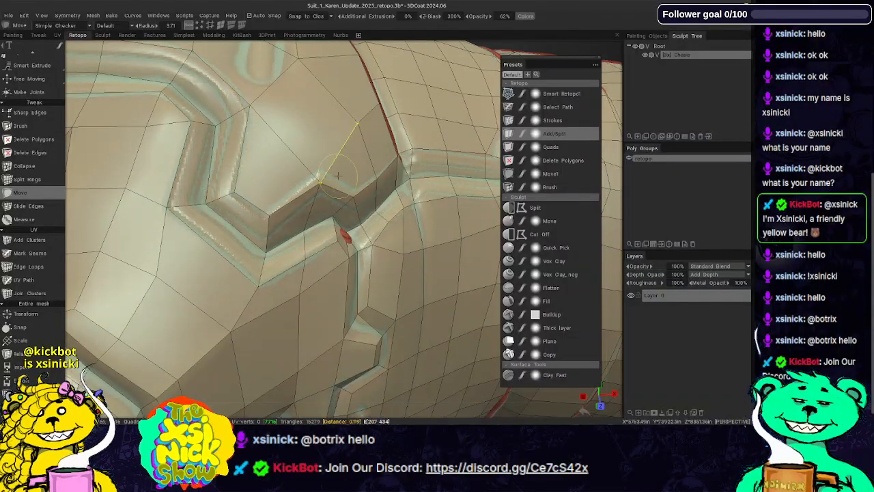
- Reposition the vertices where the angular panel's groove meets the seam running to the round chest button
middle_drag(337, 176, 268, 215)
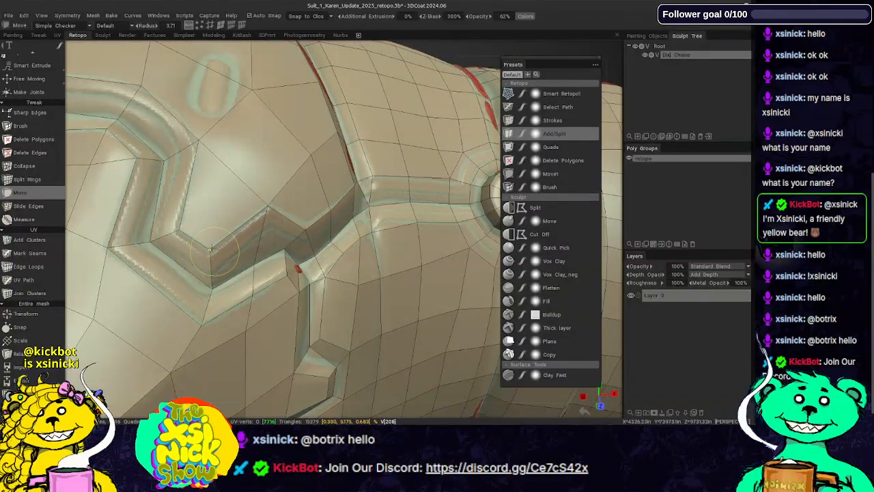
middle_drag(370, 205, 298, 190)
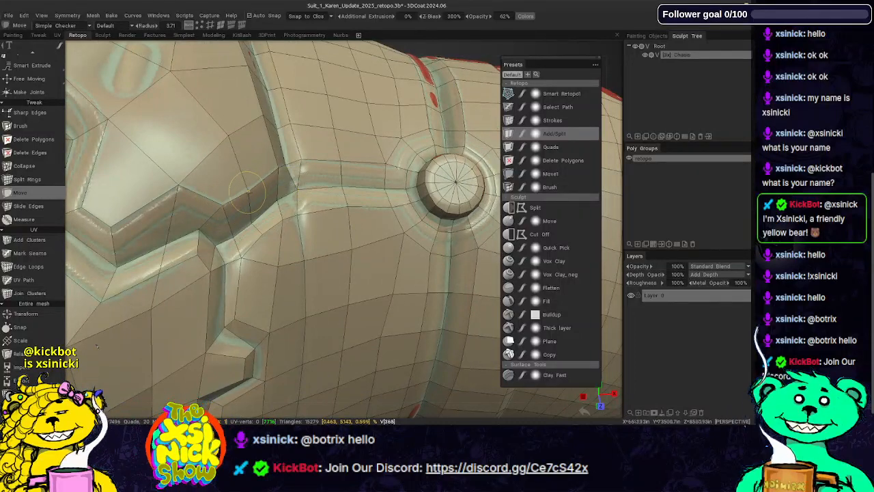
alt+drag(347, 148, 318, 170)
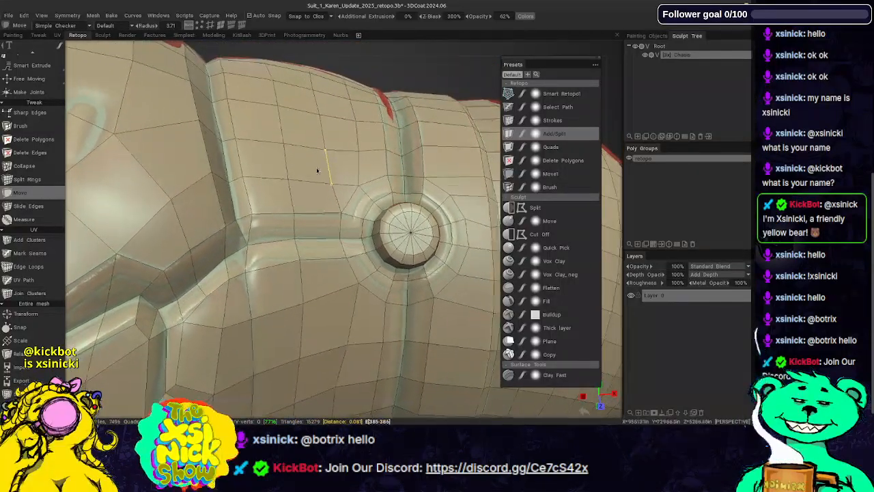
mouse_move(343, 204)
middle_down()
mouse_move(328, 180)
mouse_move(286, 185)
middle_up()
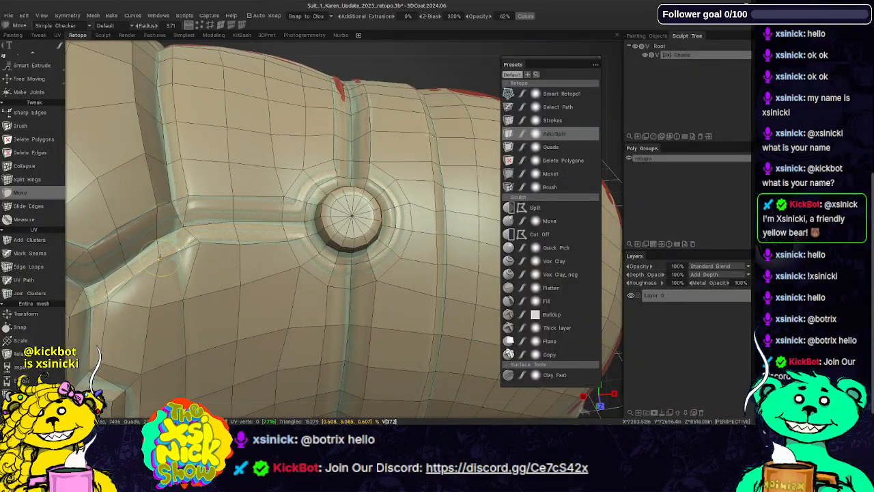
drag(168, 260, 182, 250)
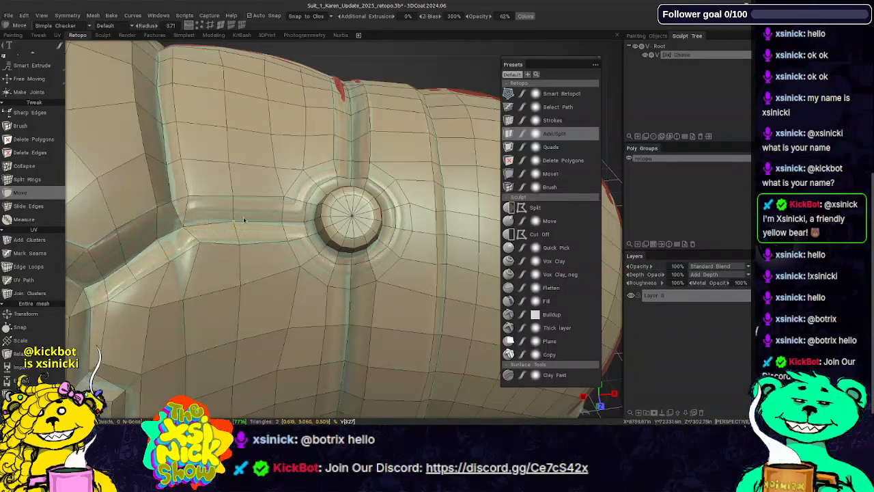
mouse_move(244, 220)
alt+mouse_down()
mouse_move(211, 236)
mouse_move(189, 266)
alt+mouse_up()
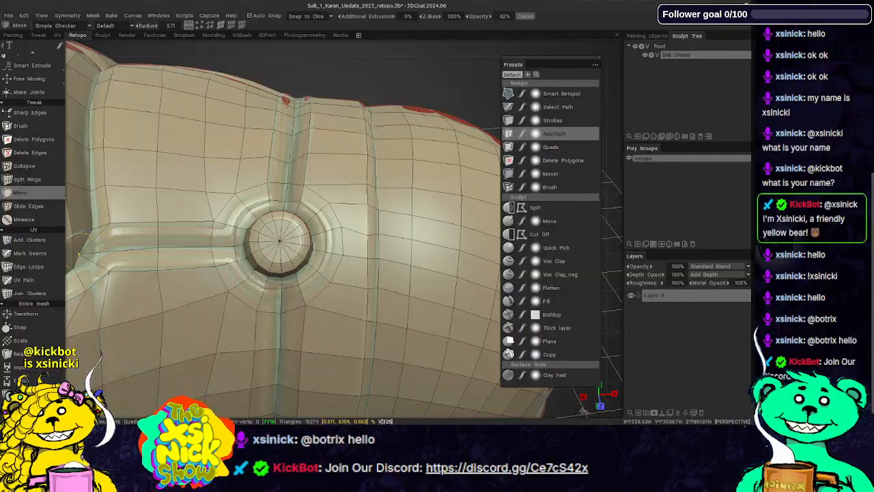
alt+drag(79, 254, 206, 207)
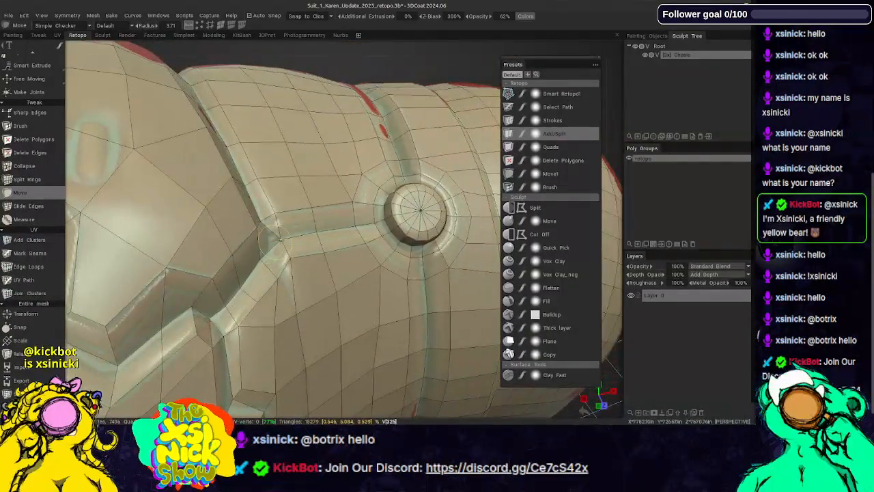
alt+drag(366, 190, 316, 222)
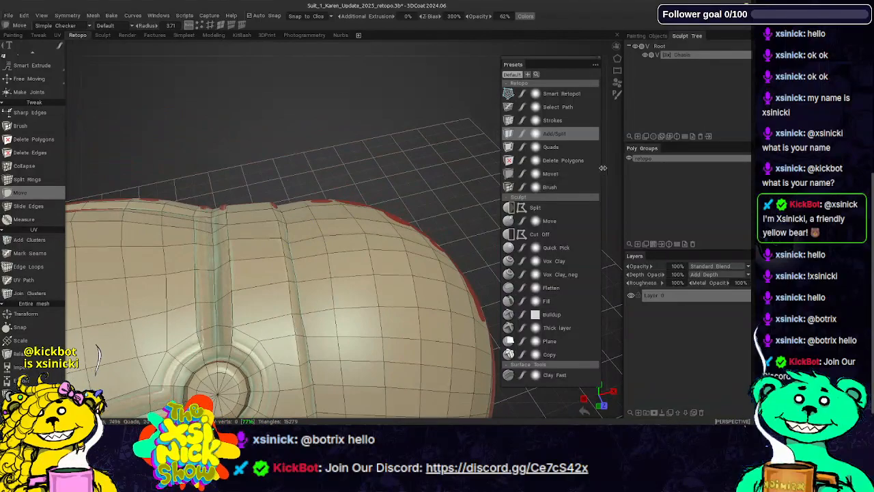
- Examine the retopo mesh across the shoulder, arm, hip plate, lower leg and foot
alt+drag(605, 169, 376, 168)
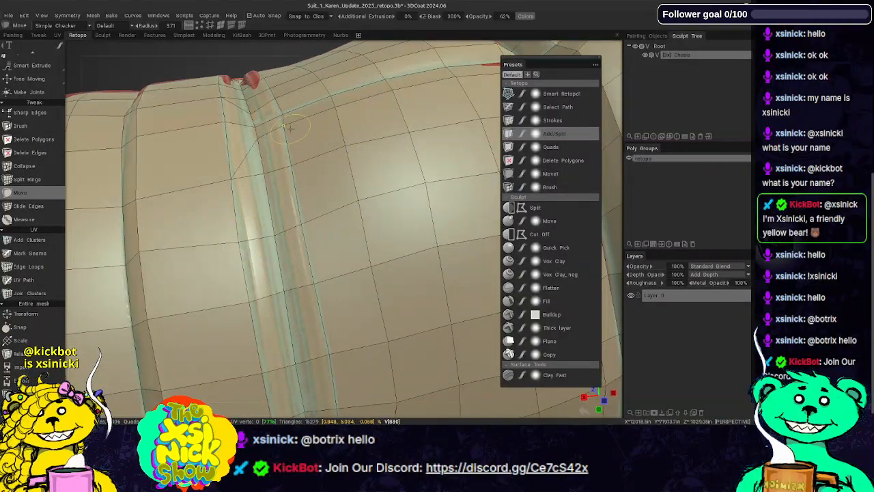
alt+drag(316, 116, 377, 180)
alt+drag(606, 181, 654, 150)
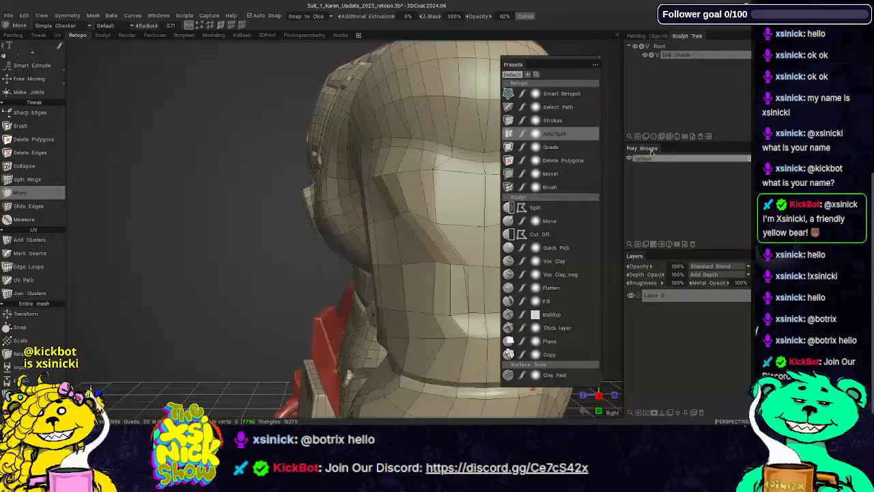
mouse_move(437, 133)
alt+mouse_down()
mouse_move(296, 58)
mouse_move(365, 47)
mouse_move(443, 129)
alt+mouse_up()
alt+middle_drag(383, 273, 377, 115)
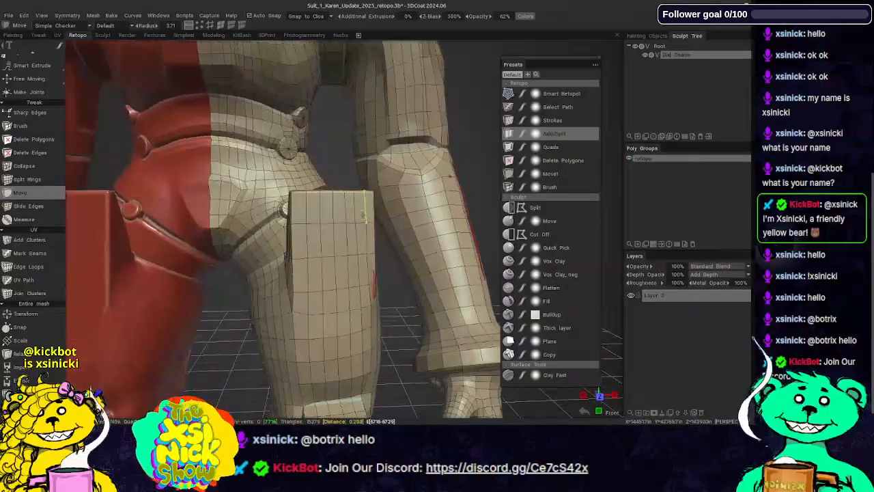
middle_drag(368, 217, 376, 178)
alt+drag(608, 158, 343, 222)
middle_drag(327, 240, 332, 192)
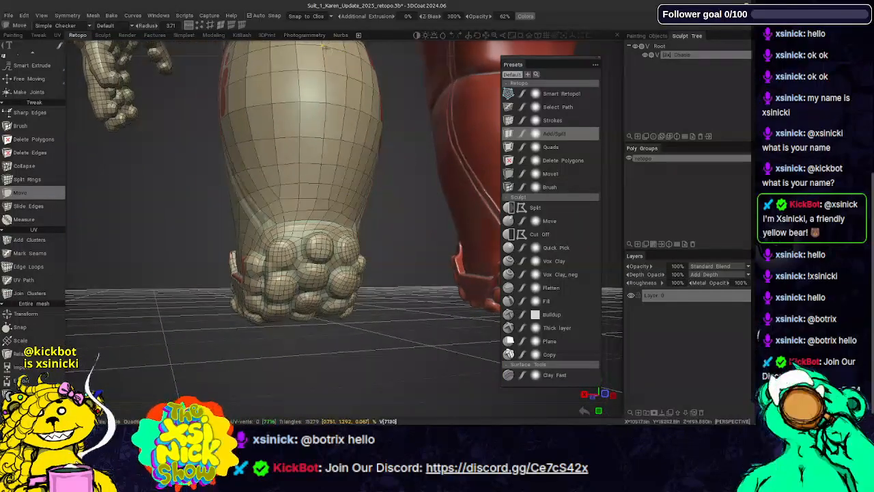
alt+drag(334, 49, 300, 148)
alt+middle_drag(301, 148, 312, 196)
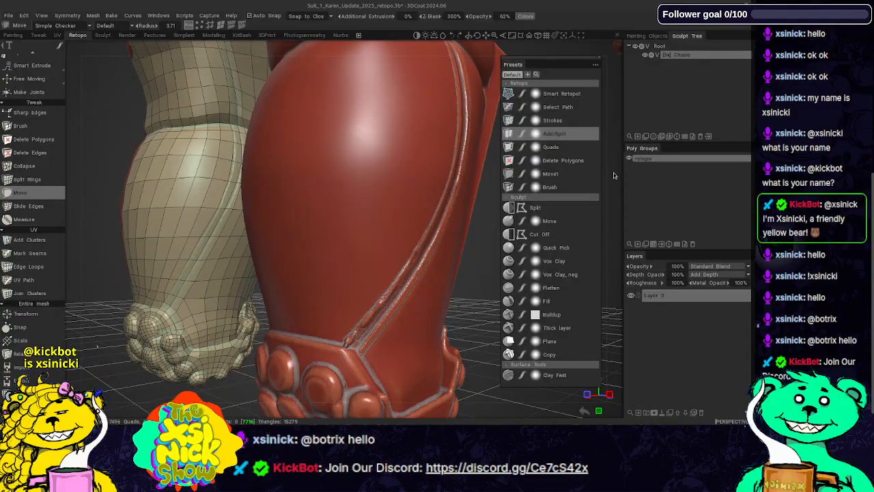
drag(613, 175, 468, 176)
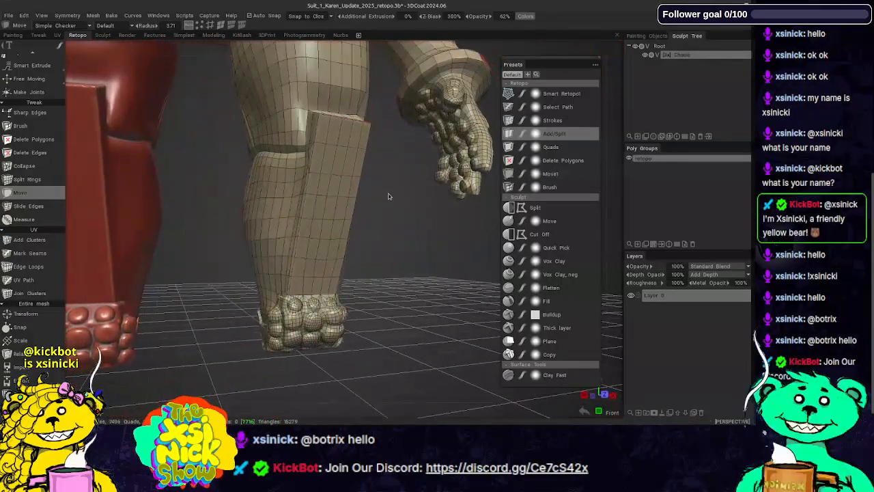
middle_drag(388, 195, 354, 296)
drag(616, 192, 522, 235)
alt+drag(391, 196, 377, 222)
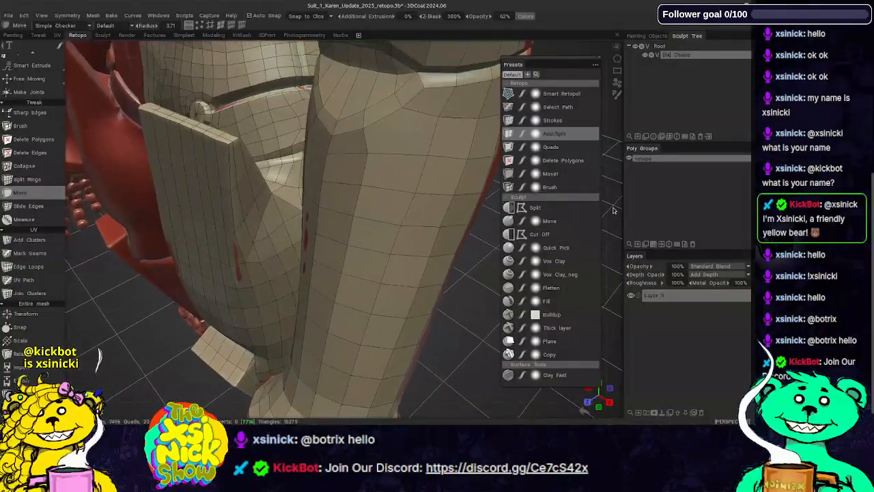
- Clean up the edges beside the outer thigh seam, just below the raised band, with the Add/Split tool
drag(614, 211, 489, 177)
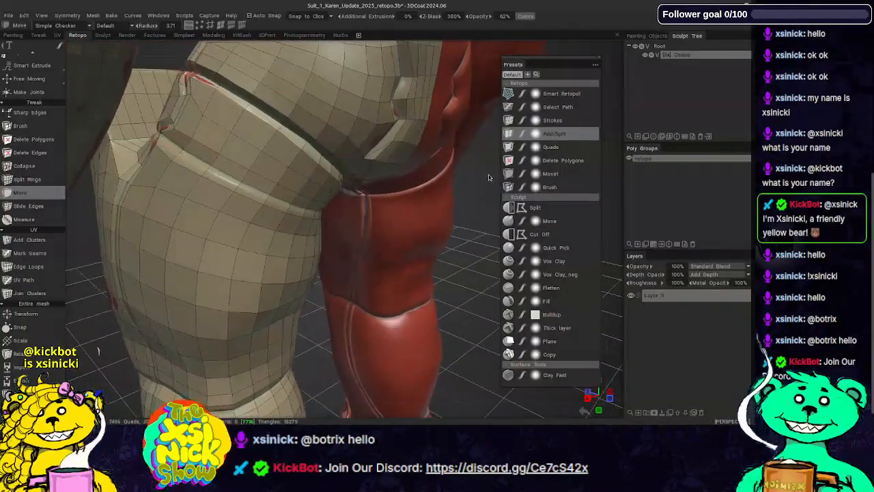
middle_drag(304, 167, 380, 178)
drag(622, 192, 613, 183)
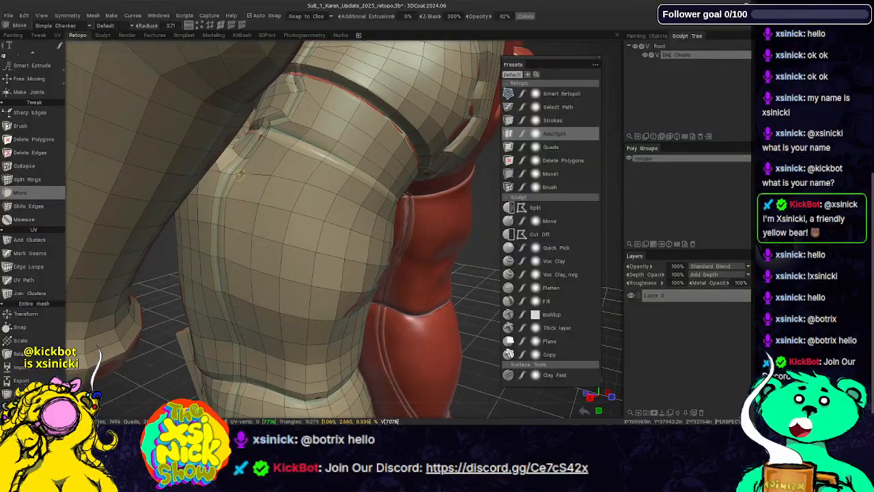
click(561, 135)
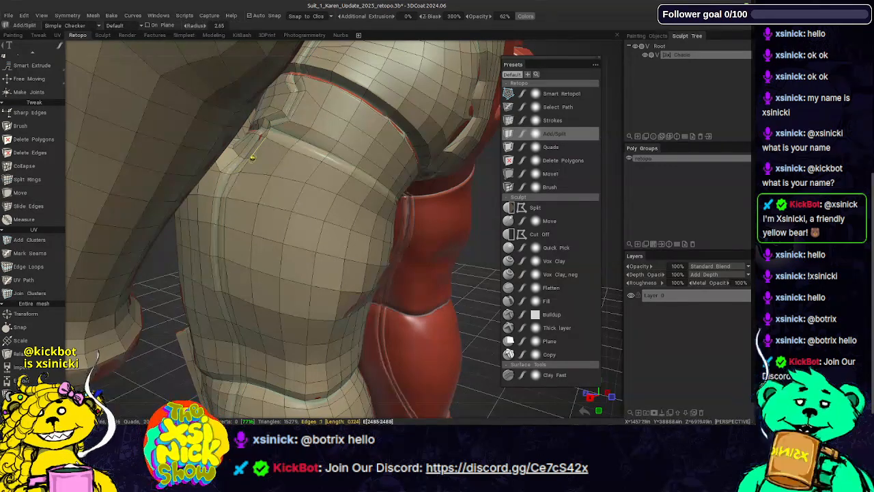
click(240, 173)
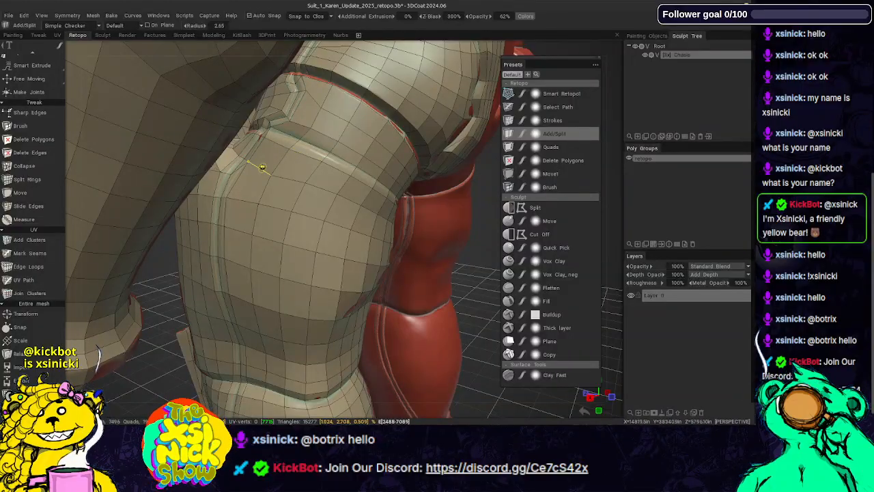
click(272, 171)
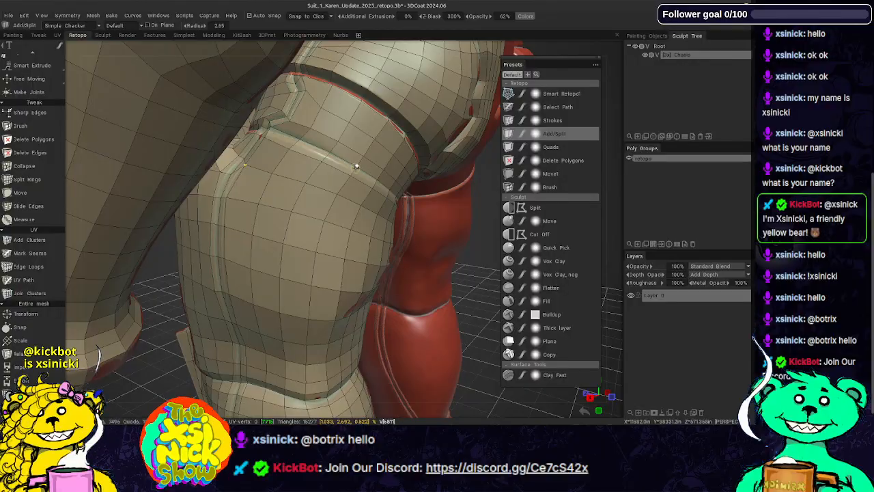
- Examine the retopo mesh of the whole suit from the back and the front
alt+middle_drag(386, 145, 355, 127)
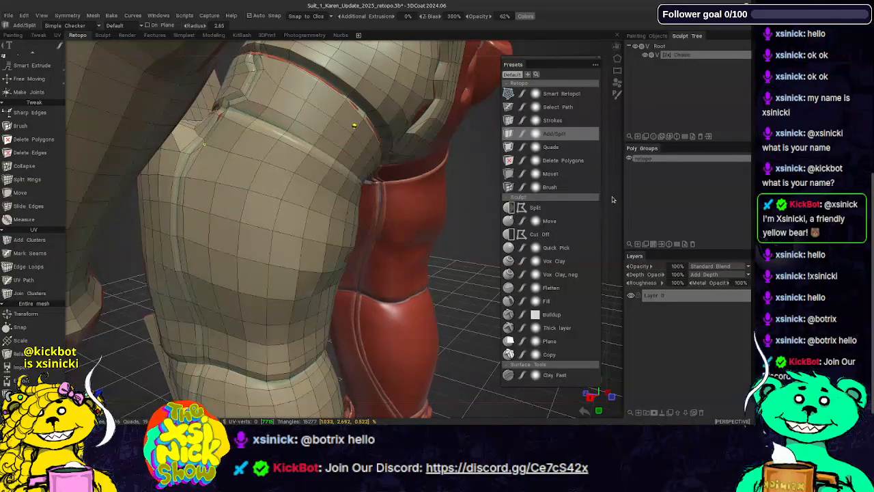
drag(613, 200, 556, 171)
drag(613, 187, 611, 181)
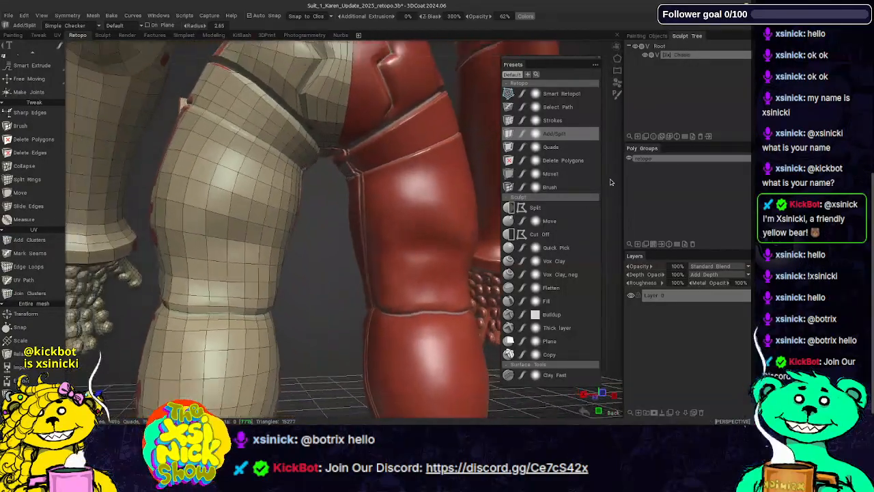
right_drag(612, 183, 575, 168)
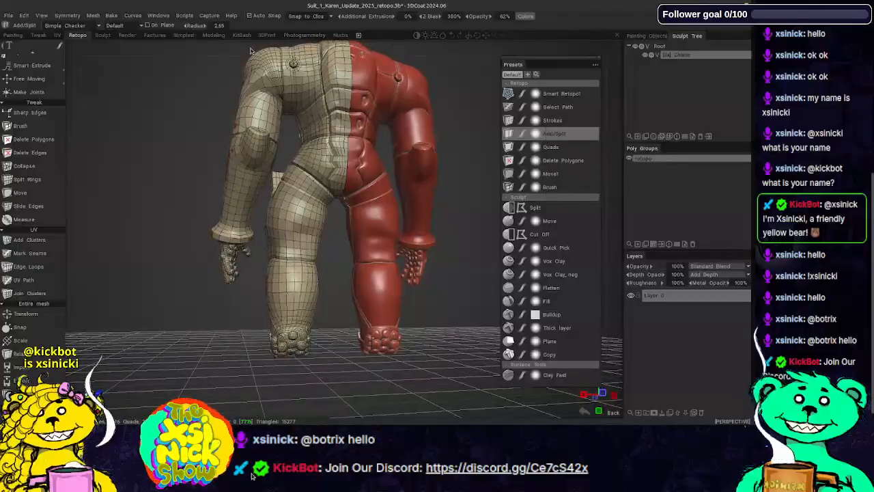
drag(251, 51, 445, 164)
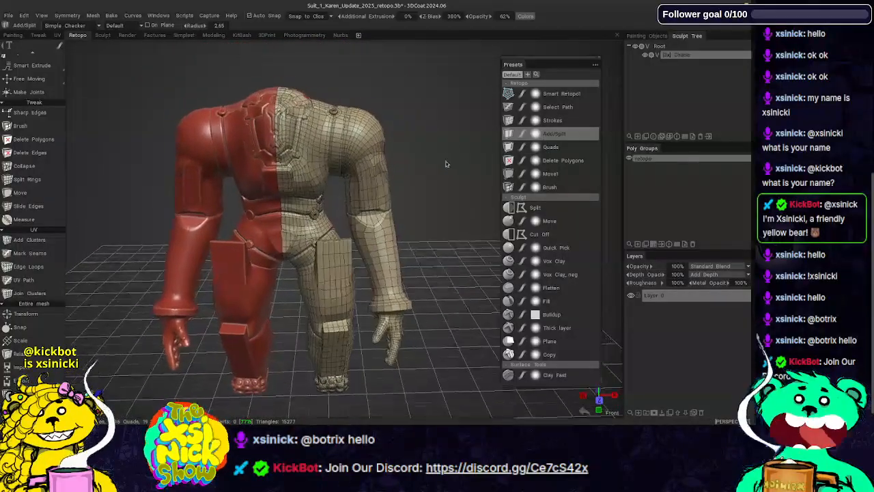
right_drag(446, 164, 431, 196)
right_drag(459, 153, 449, 169)
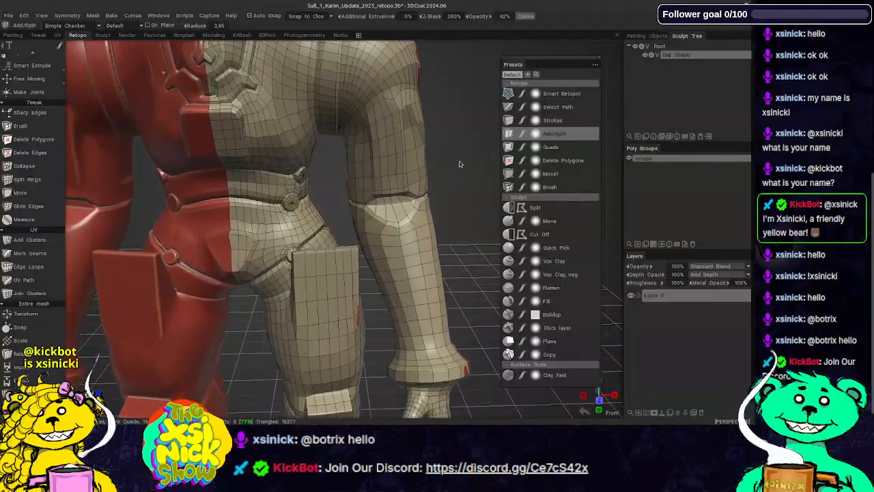
- Hide the sculpt volume so that only the half-body retopo mesh remains displayed
middle_drag(460, 162, 465, 188)
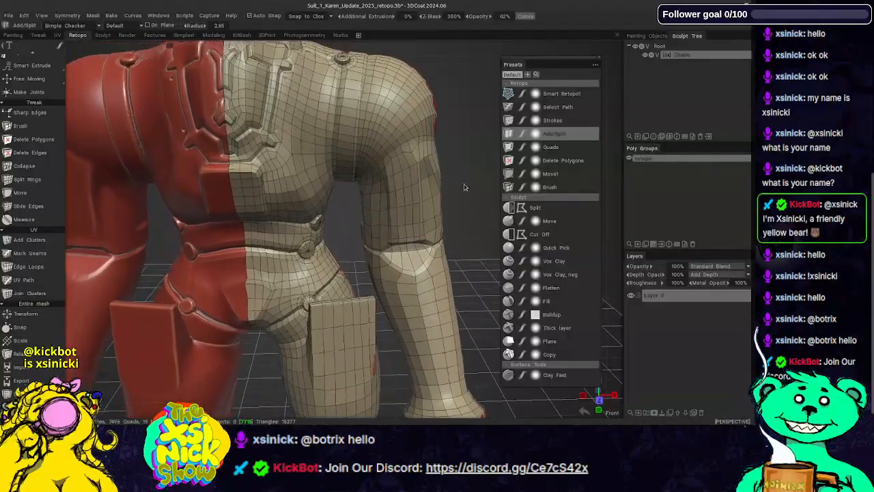
click(639, 52)
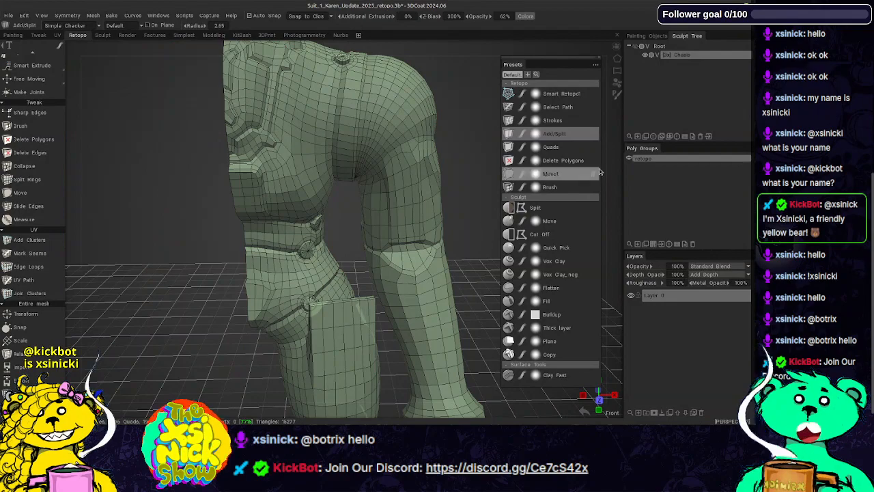
right_drag(616, 174, 606, 136)
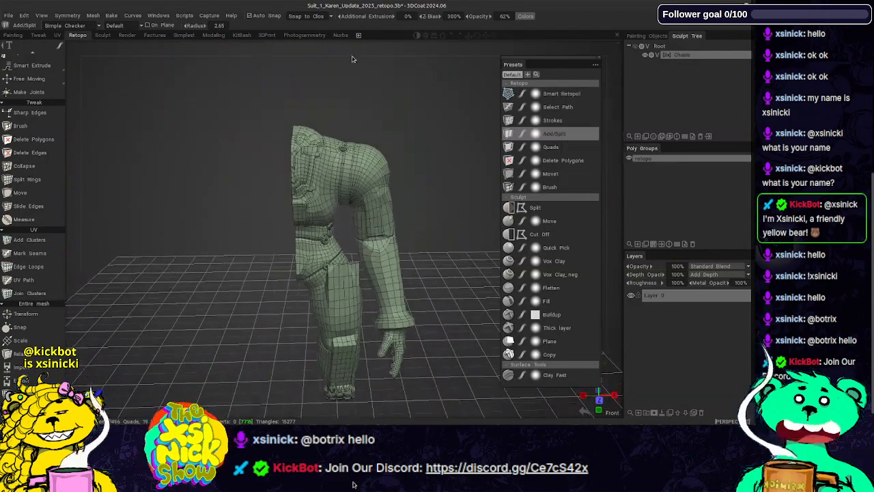
drag(353, 59, 423, 58)
drag(580, 58, 508, 96)
drag(98, 349, 361, 38)
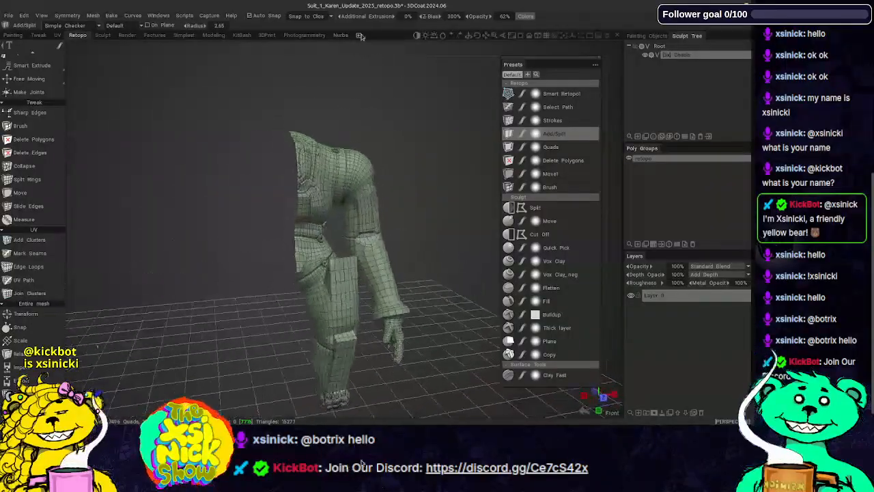
right_drag(408, 102, 439, 139)
middle_drag(439, 139, 460, 195)
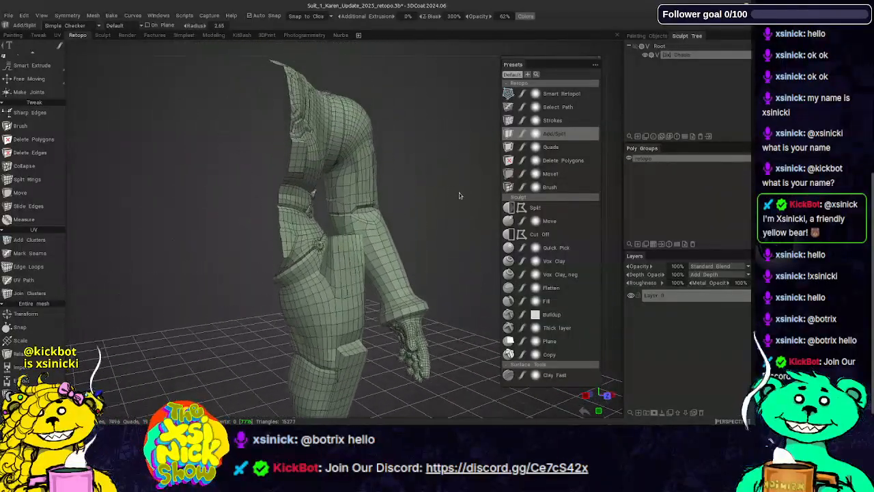
- Delete the stray polygons floating just below the crotch with the Delete Polygons tool
drag(617, 194, 357, 168)
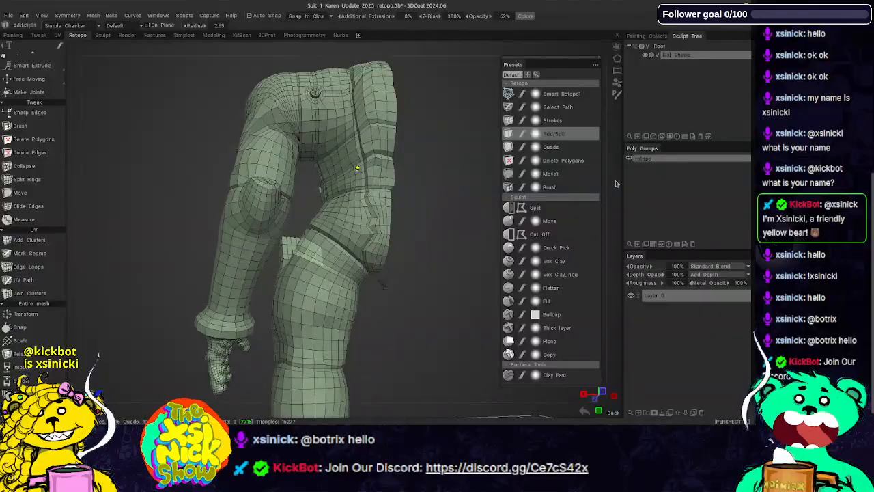
right_drag(616, 184, 599, 235)
middle_drag(470, 220, 379, 167)
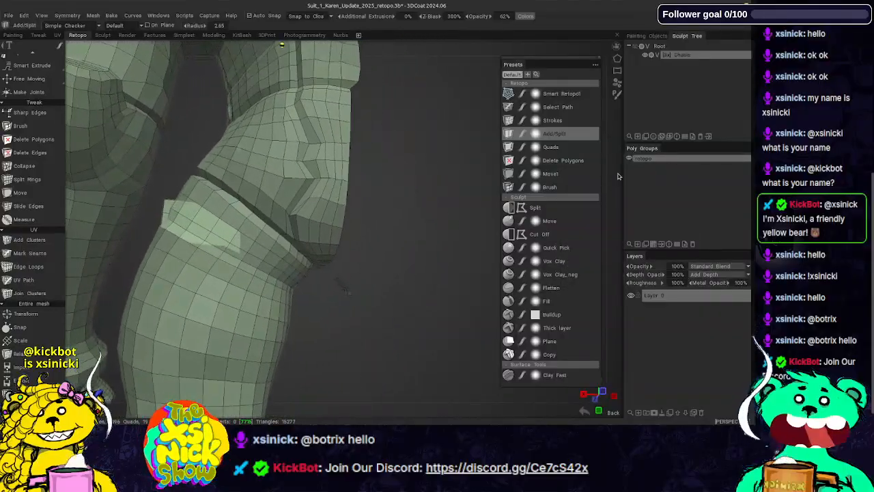
click(561, 162)
drag(610, 198, 623, 185)
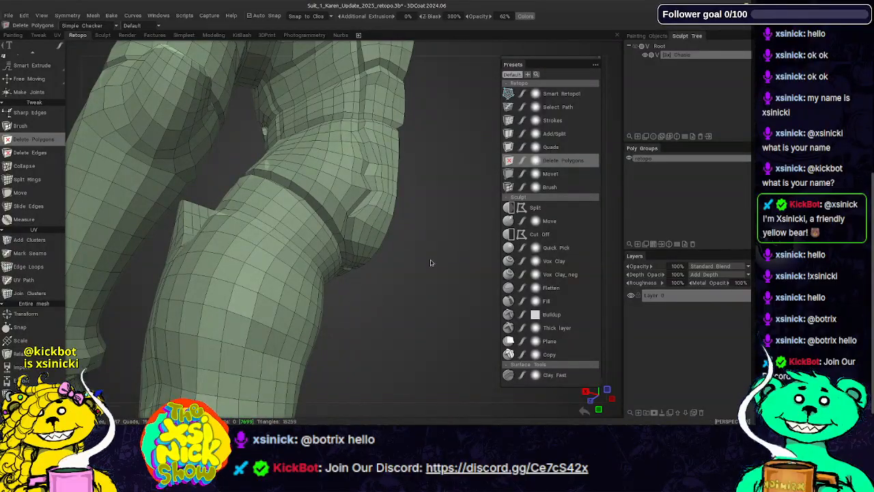
- Examine the half-body retopo mesh from the front and side, around the torso, arm, waist and open centre edge
drag(612, 210, 343, 211)
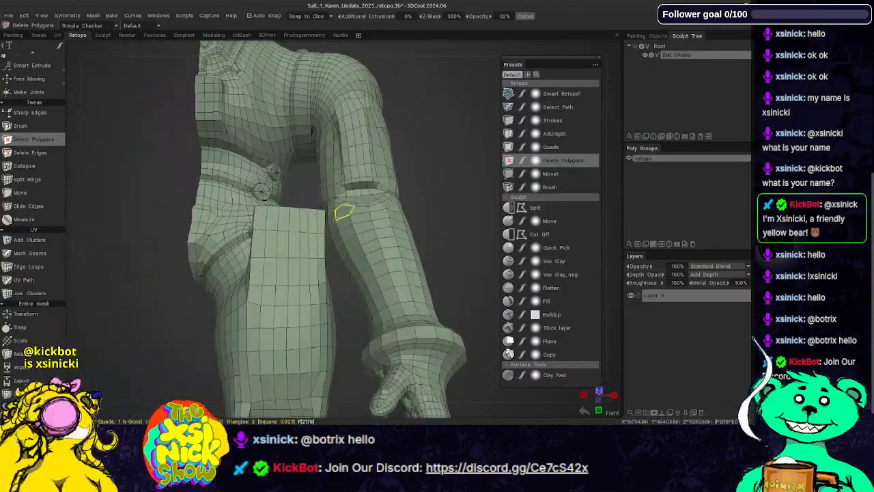
right_drag(468, 199, 455, 151)
drag(454, 151, 433, 152)
drag(449, 55, 419, 57)
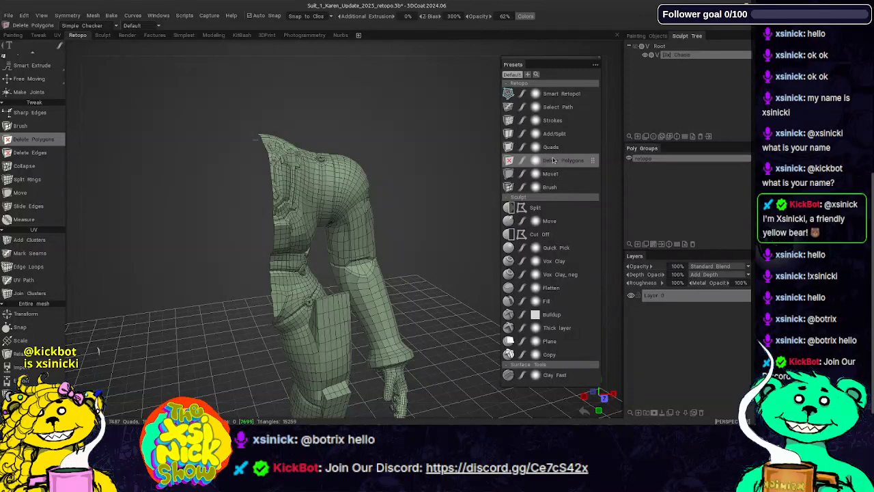
scroll(24, 224, up, 5)
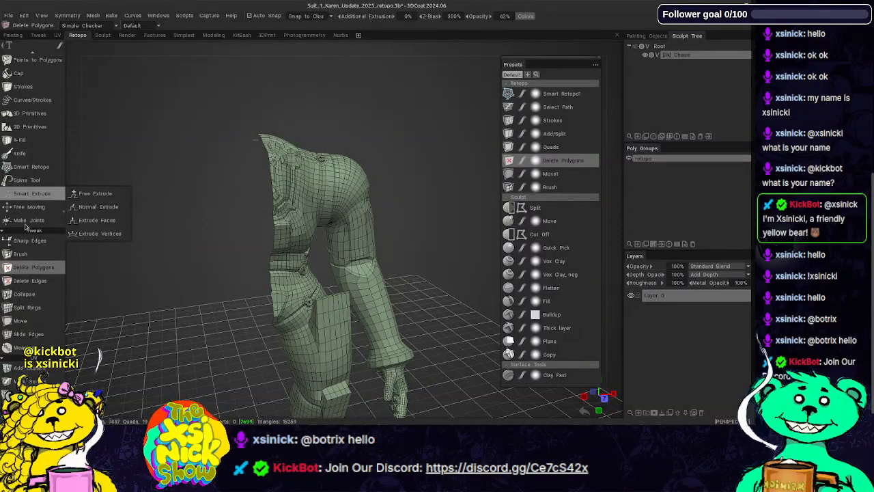
click(28, 105)
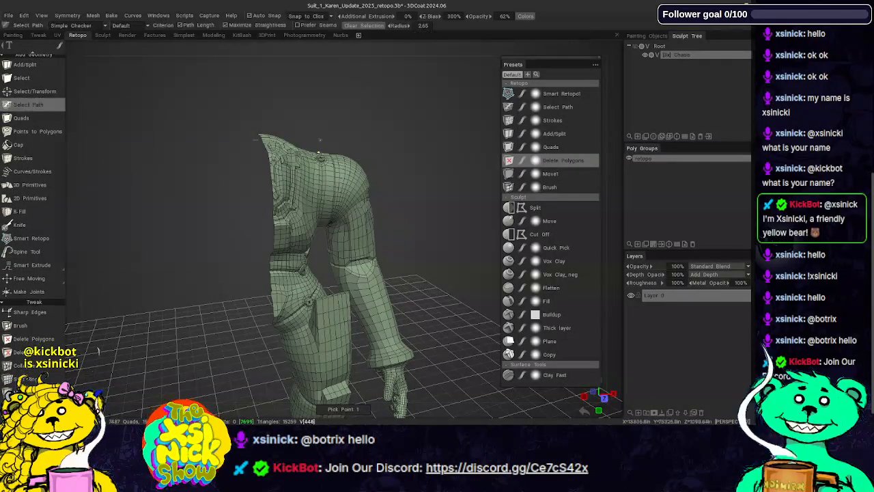
scroll(427, 198, up, 10)
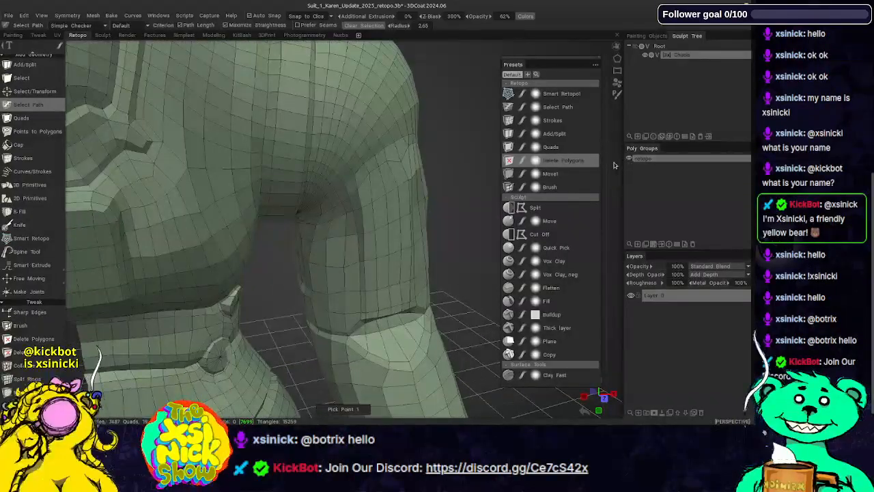
scroll(612, 160, down, 5)
middle_drag(413, 157, 470, 114)
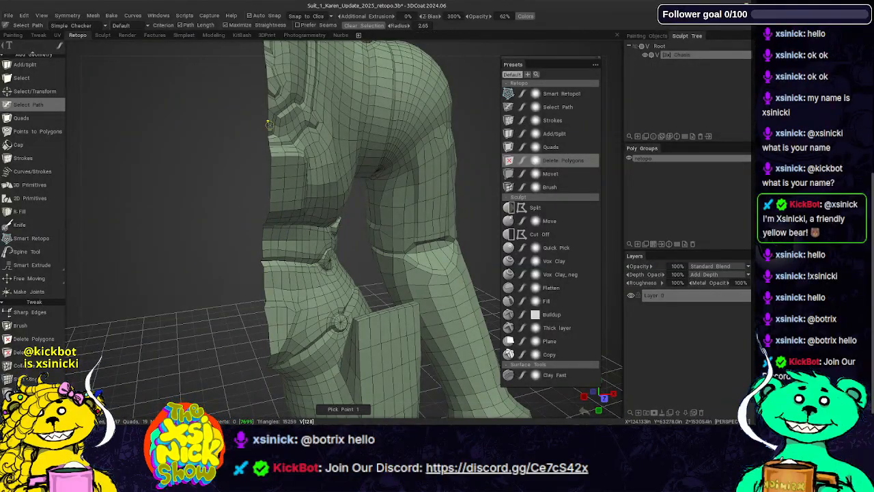
- Trace a Select Path down the open front centre edge, from the raised block below the chest to the crotch
click(25, 78)
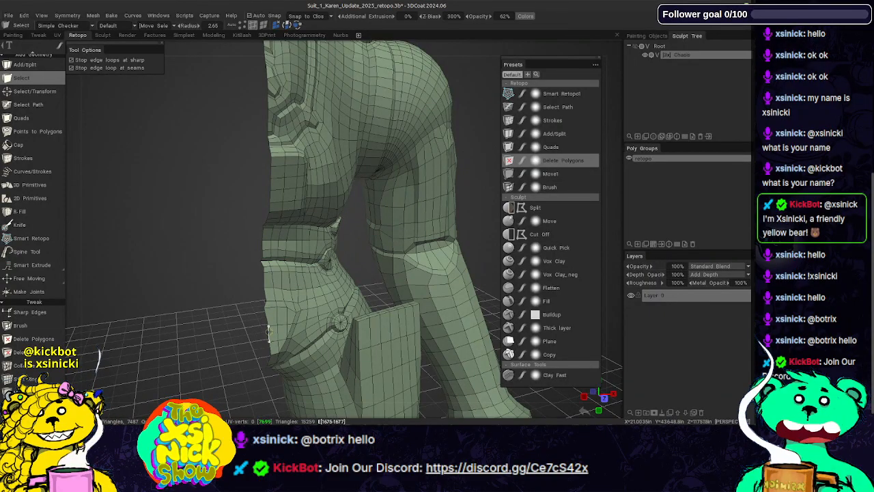
click(38, 104)
click(272, 155)
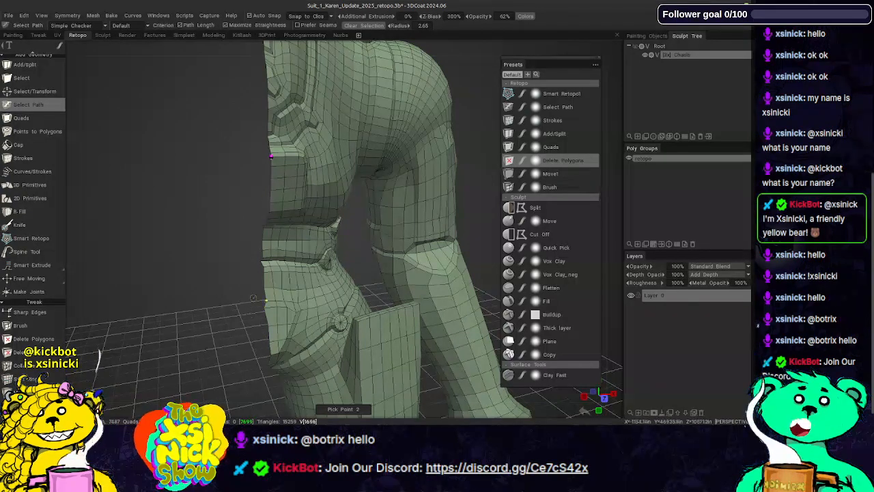
click(270, 211)
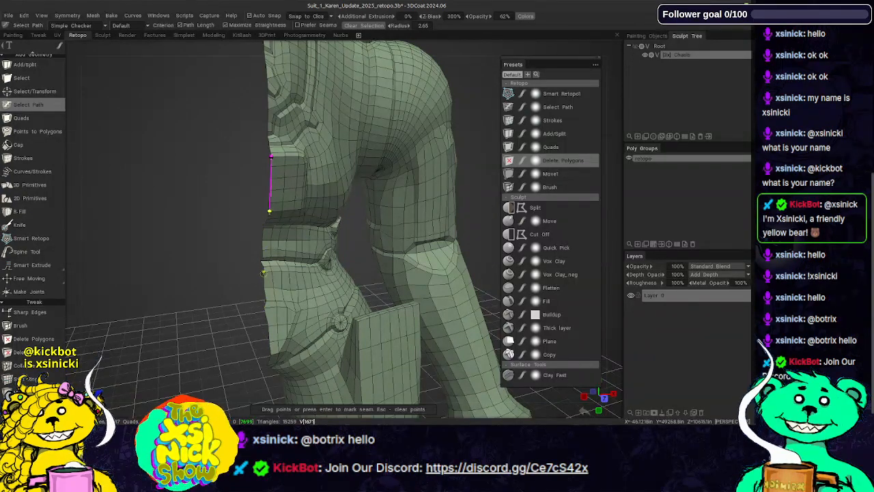
middle_drag(265, 278, 269, 236)
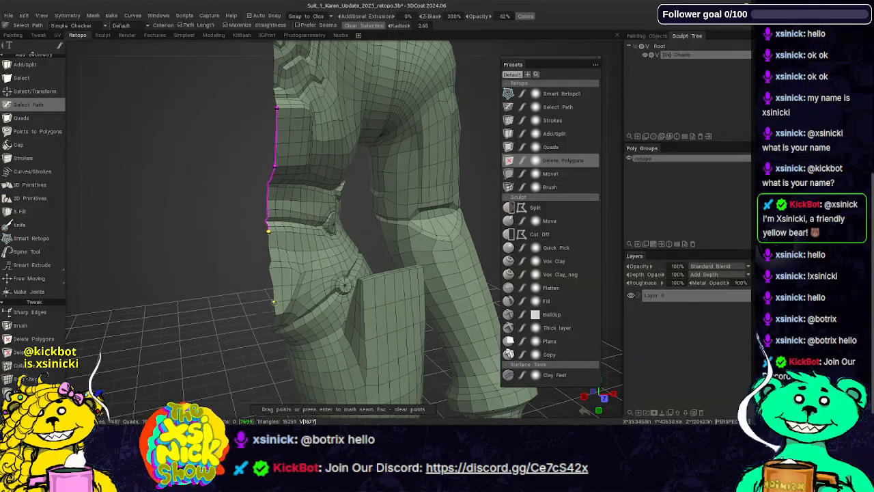
drag(605, 220, 590, 185)
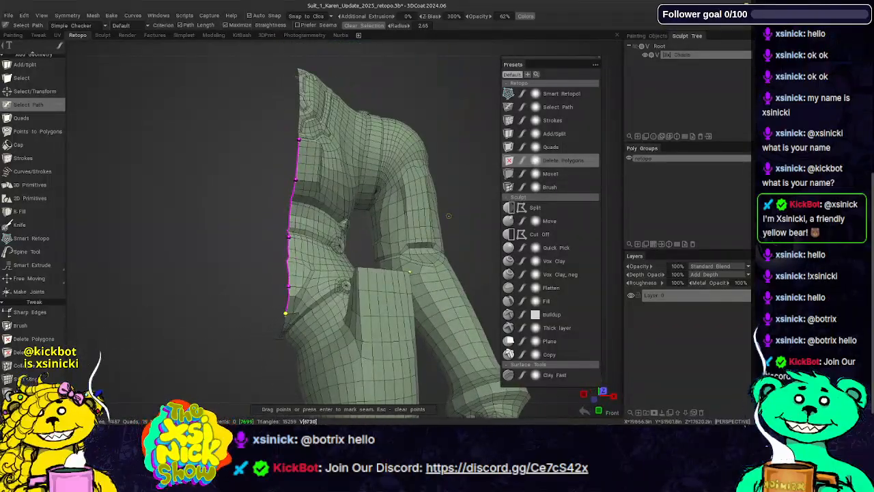
- Extend the edge path underneath the crotch to the start of the rear centre edge
drag(305, 54, 551, 41)
drag(425, 197, 479, 184)
drag(615, 244, 576, 250)
drag(452, 223, 431, 145)
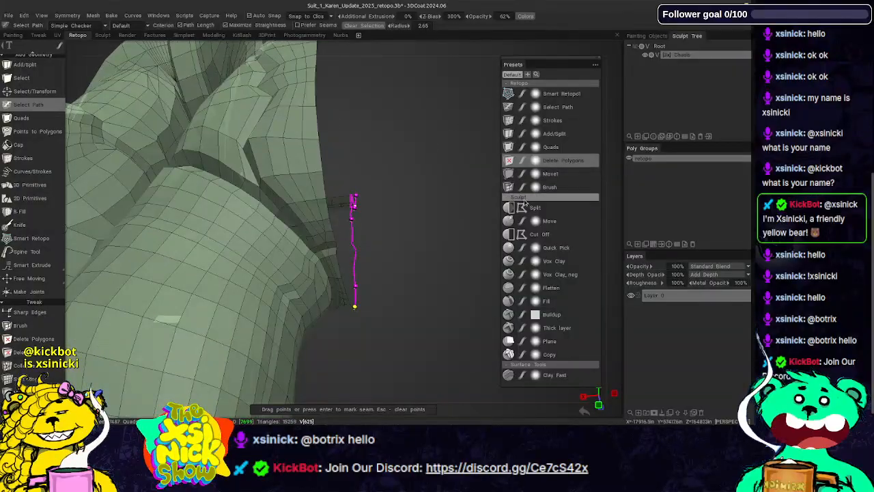
right_drag(608, 202, 616, 220)
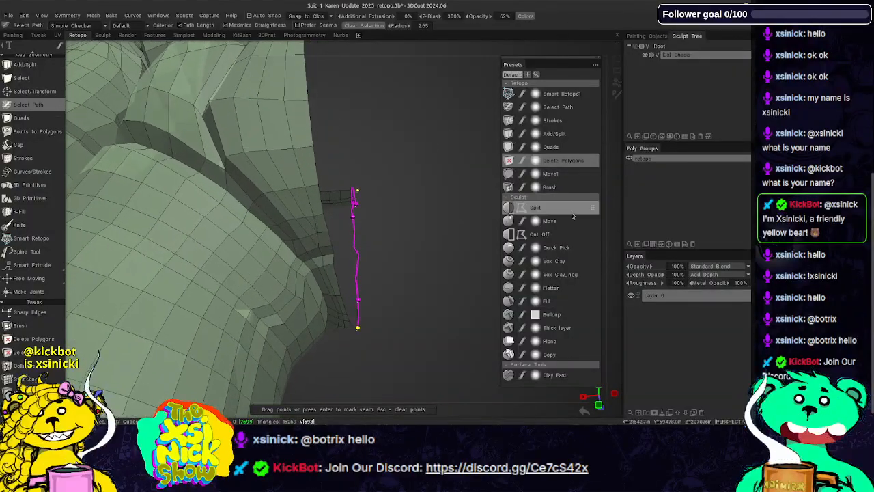
click(332, 247)
- Continue the edge path up the rear centre edge over the buttocks to the lower back
drag(340, 166, 369, 301)
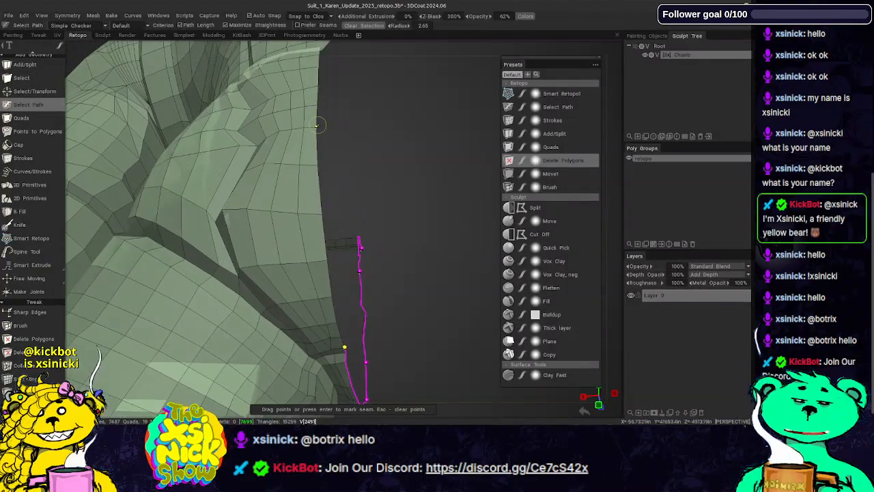
click(318, 125)
drag(349, 75, 341, 263)
right_drag(404, 57, 399, 80)
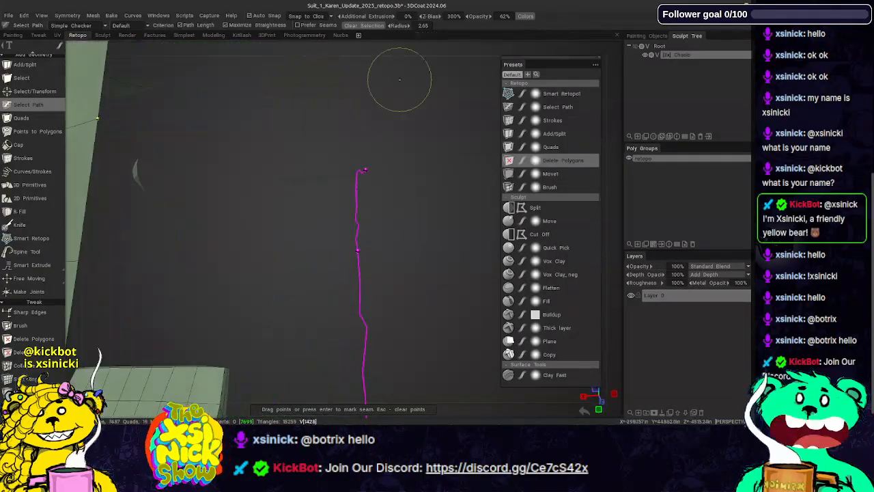
right_drag(466, 63, 390, 54)
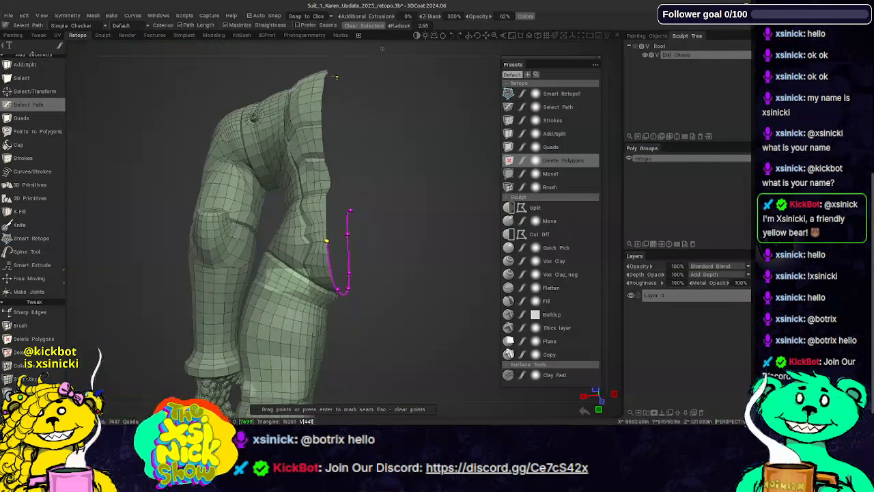
- Continue the edge path up the open centre edge of the back toward the neck
drag(389, 53, 391, 118)
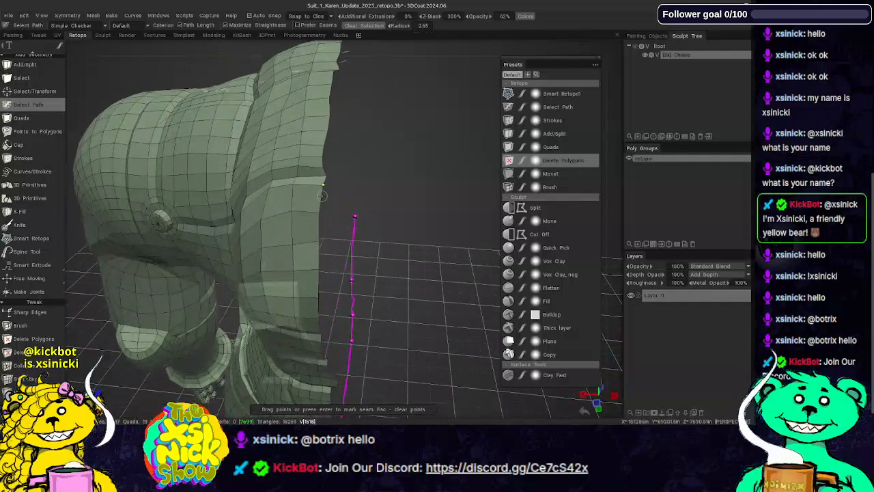
middle_drag(356, 110, 342, 229)
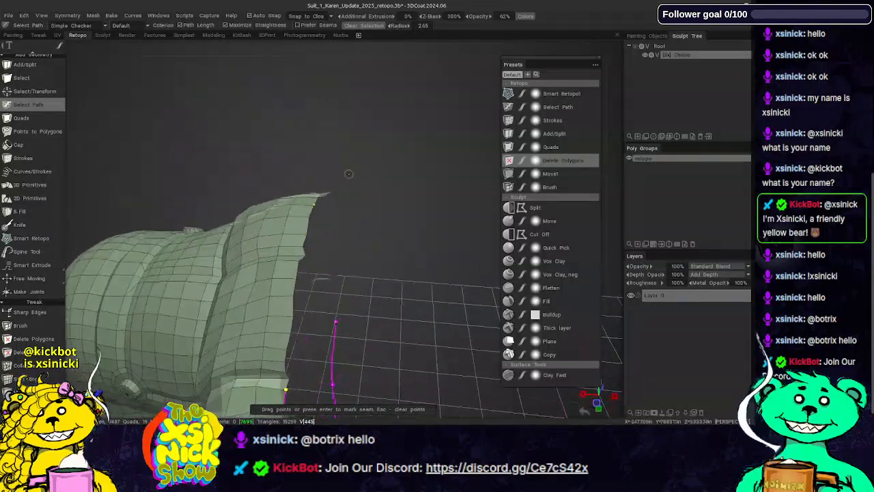
drag(425, 46, 412, 61)
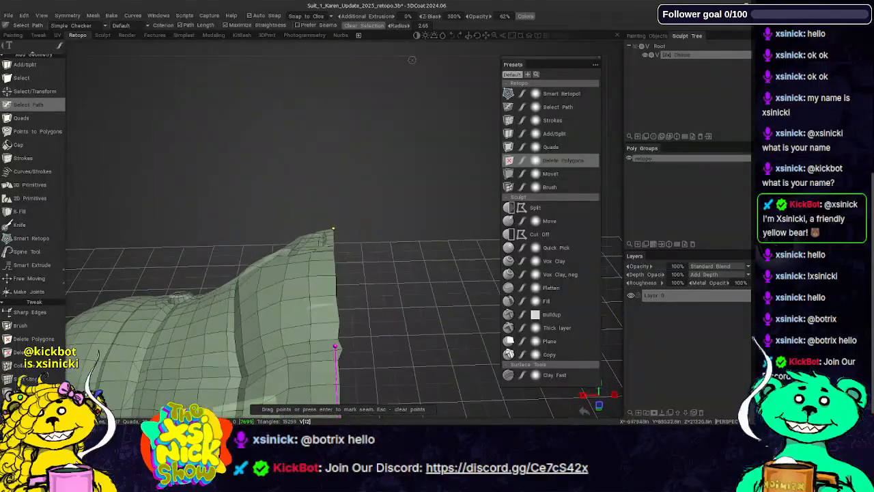
click(338, 276)
- Carry the edge path down the front chest, join it around the raised block, and turn the whole centre loop into an edge selection
drag(607, 140, 396, 108)
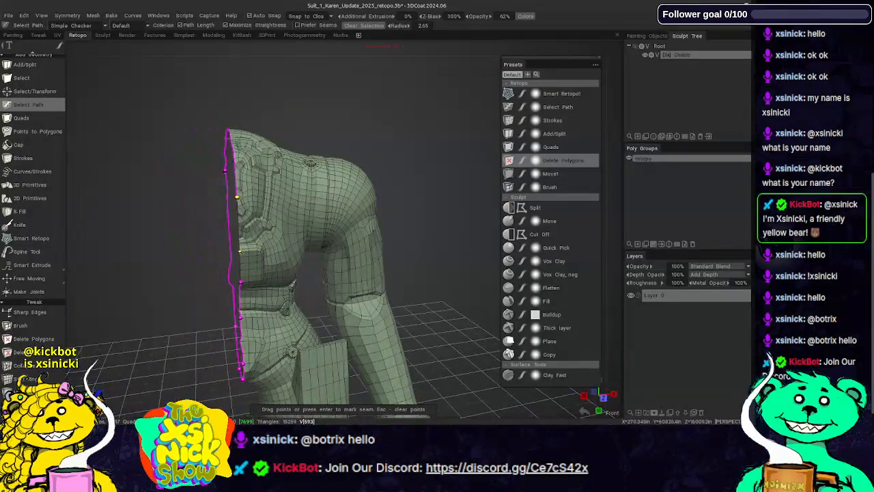
right_drag(607, 153, 593, 188)
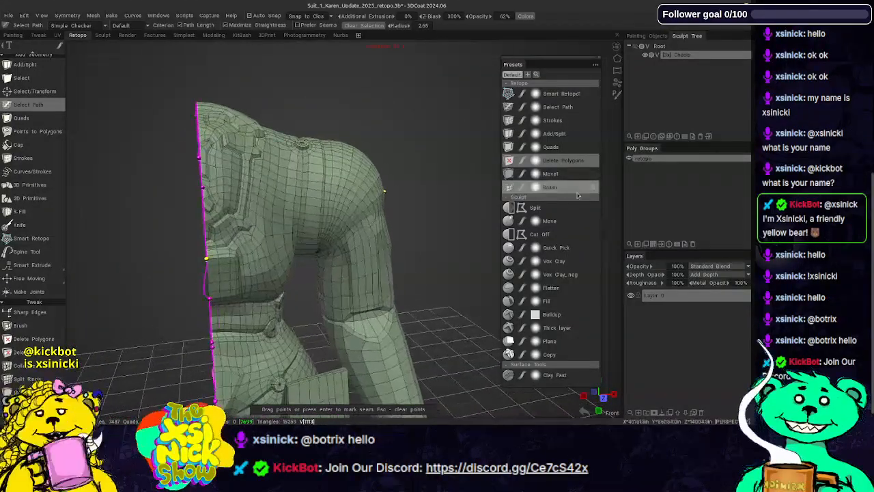
middle_drag(390, 172, 459, 89)
right_drag(608, 156, 587, 188)
middle_drag(321, 97, 383, 168)
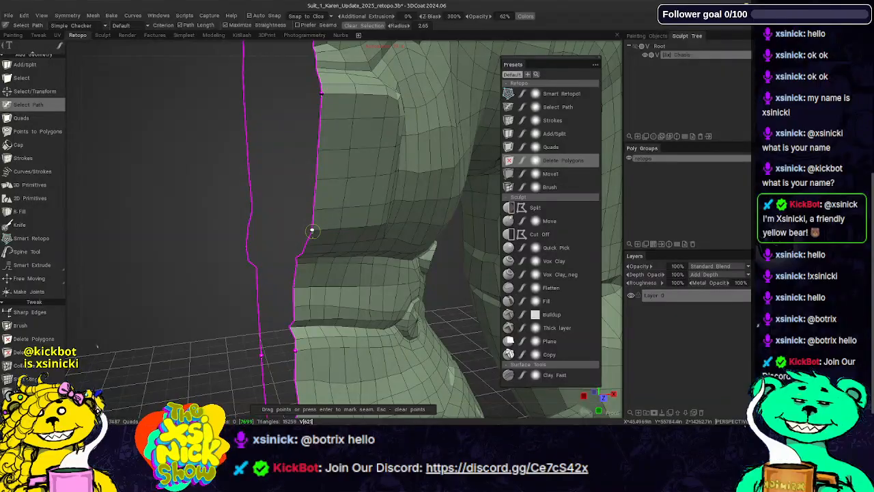
key(Return)
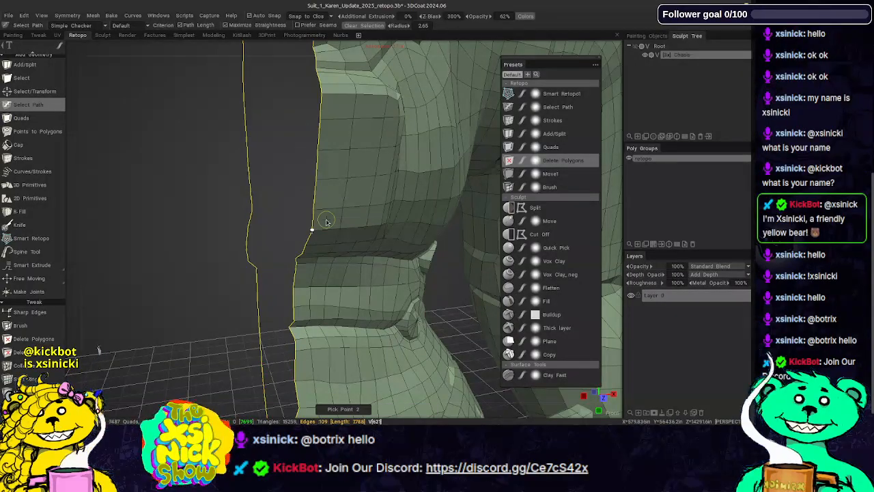
- Try to flatten the selected centre-line edge loop by scaling it along one axis with Select/Transform
right_drag(618, 155, 603, 142)
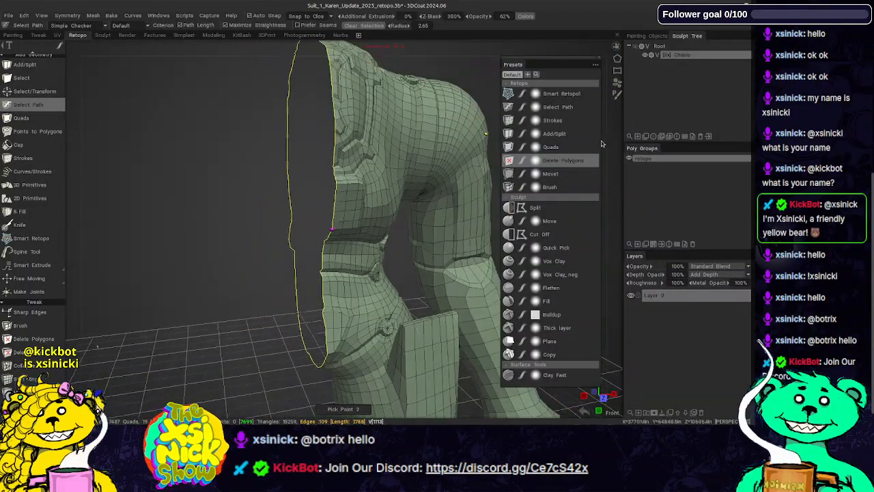
drag(616, 133, 609, 133)
middle_drag(345, 189, 290, 186)
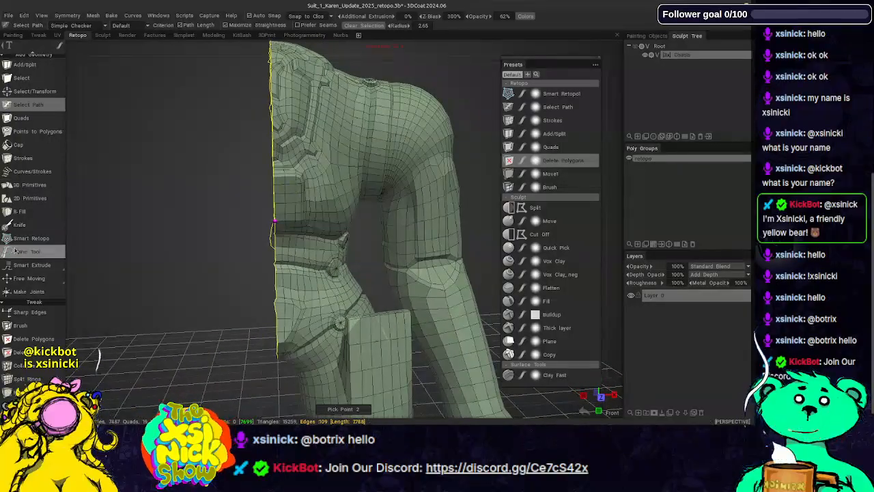
mouse_move(29, 268)
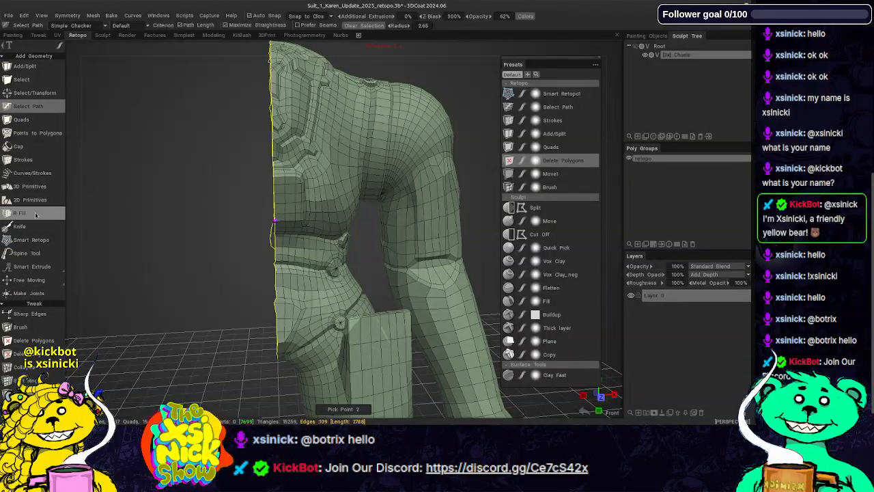
click(37, 92)
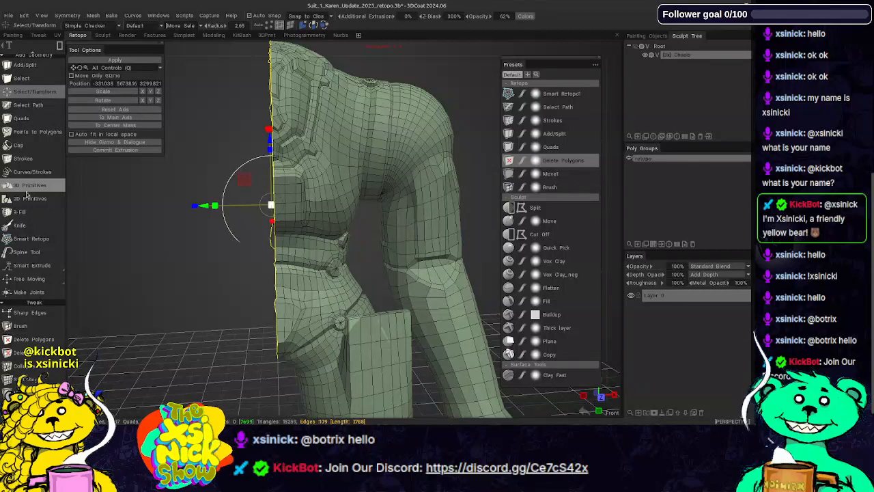
click(143, 92)
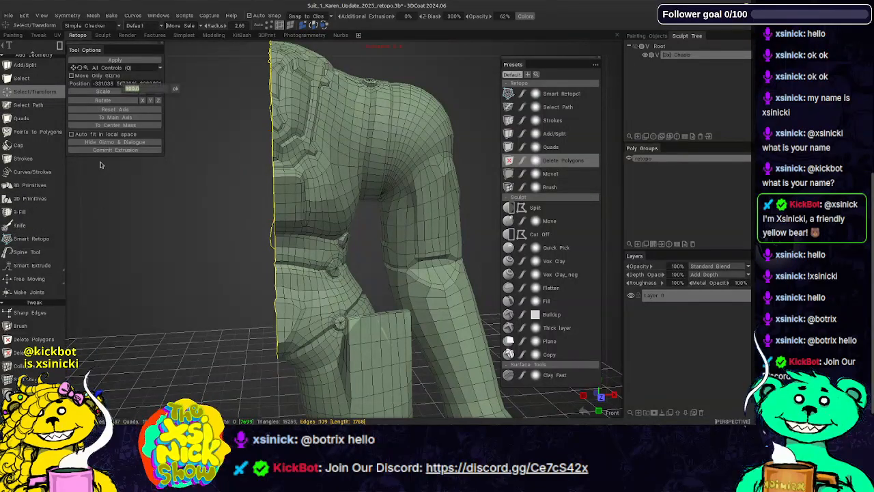
key(Return)
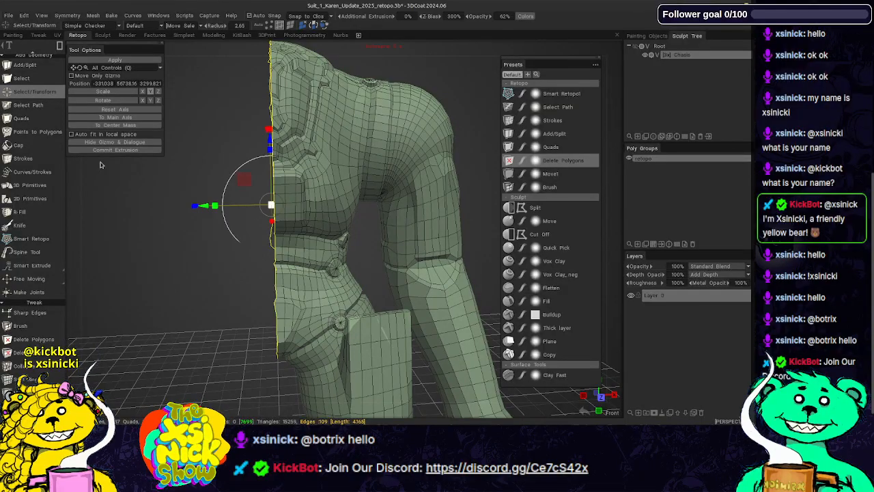
click(151, 92)
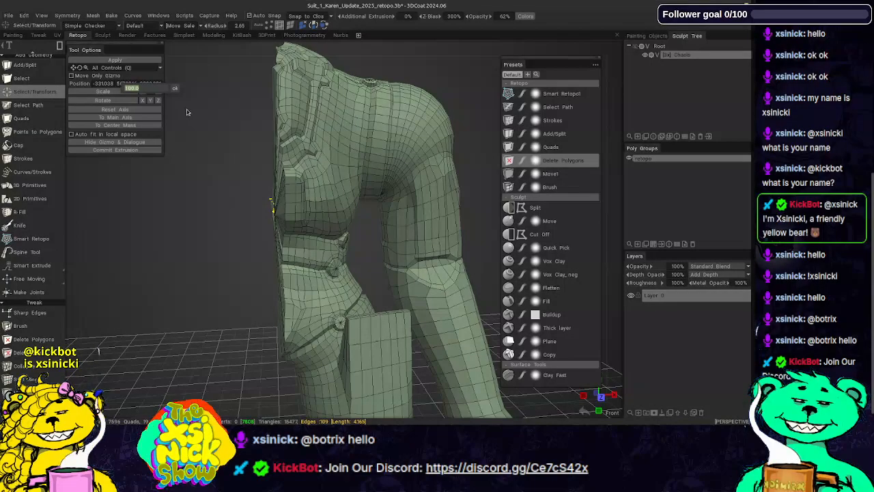
key(Return)
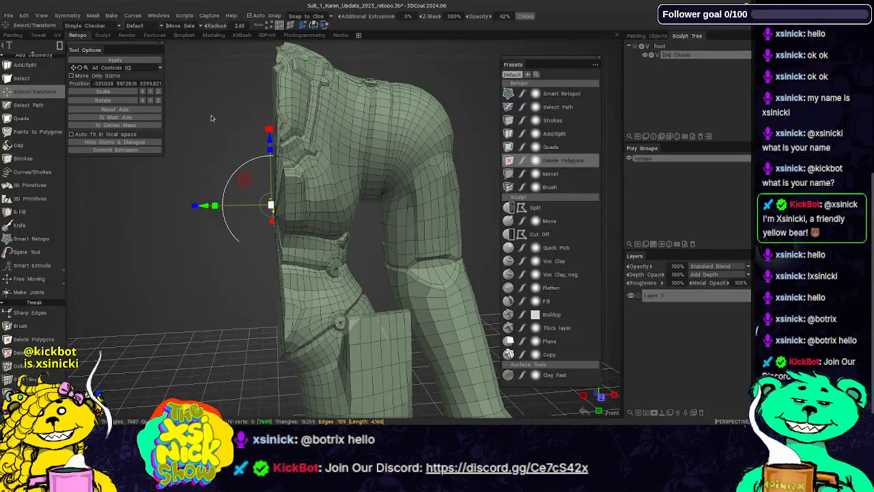
- Undo the edge loop scaling, redo it to inspect the distorted centre edge, and undo it again
key(ctrl+z)
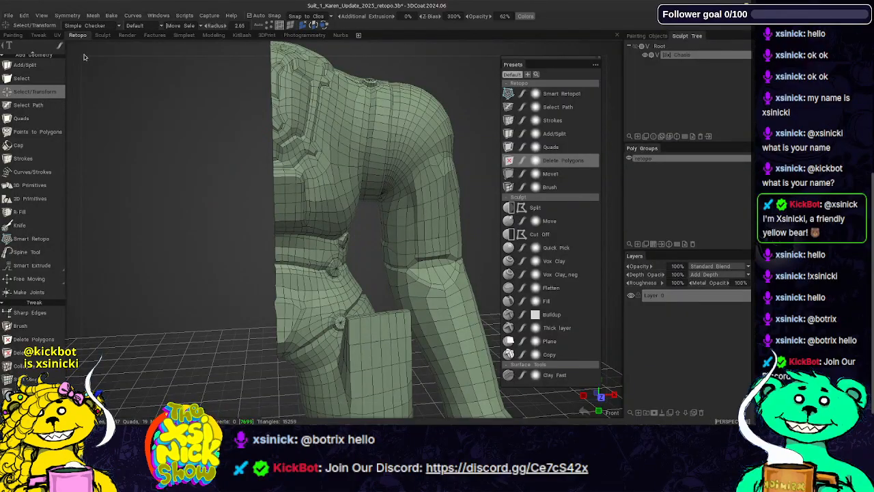
click(30, 17)
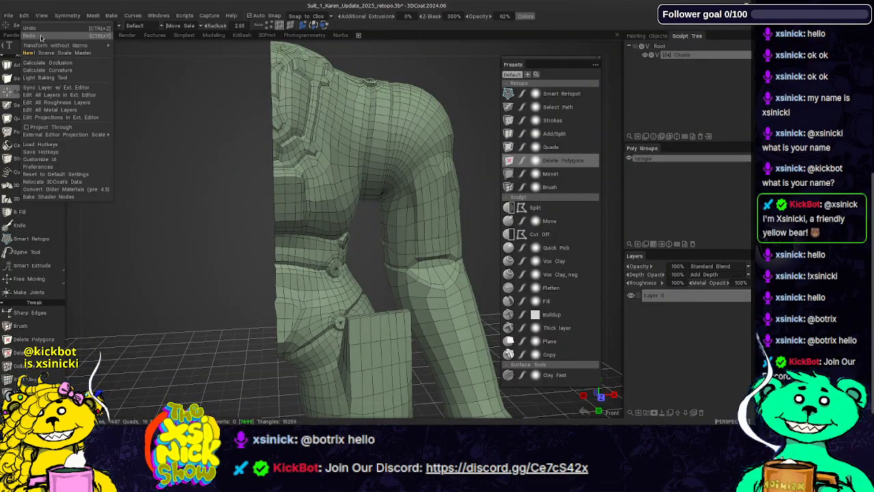
click(40, 40)
drag(411, 56, 432, 56)
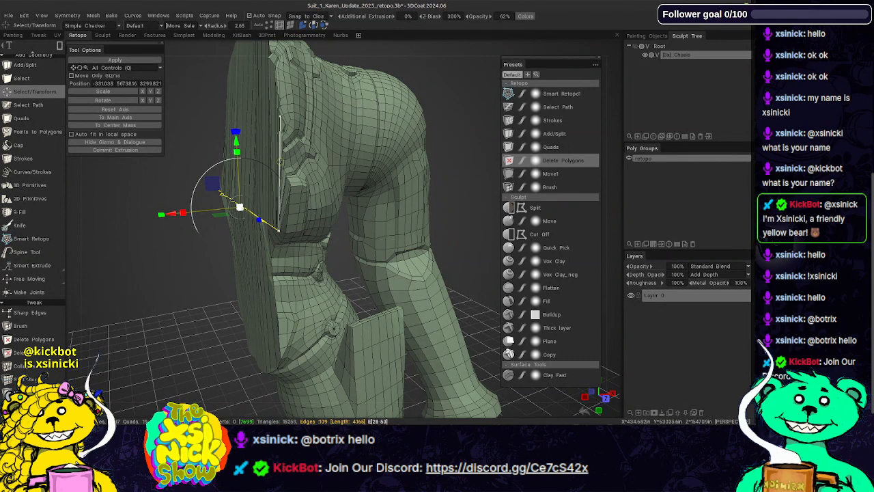
key(ctrl+z)
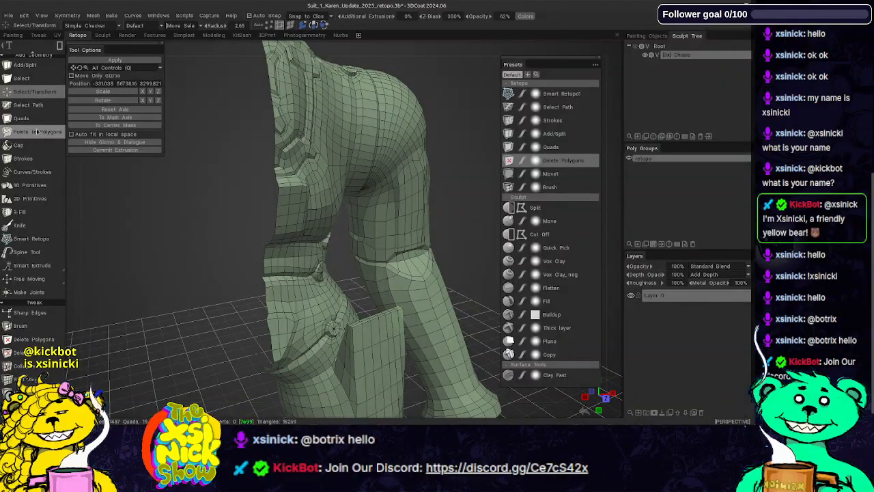
- Reselect the whole centre-line edge loop from its stored path and scale it to 0 along the X axis
click(37, 108)
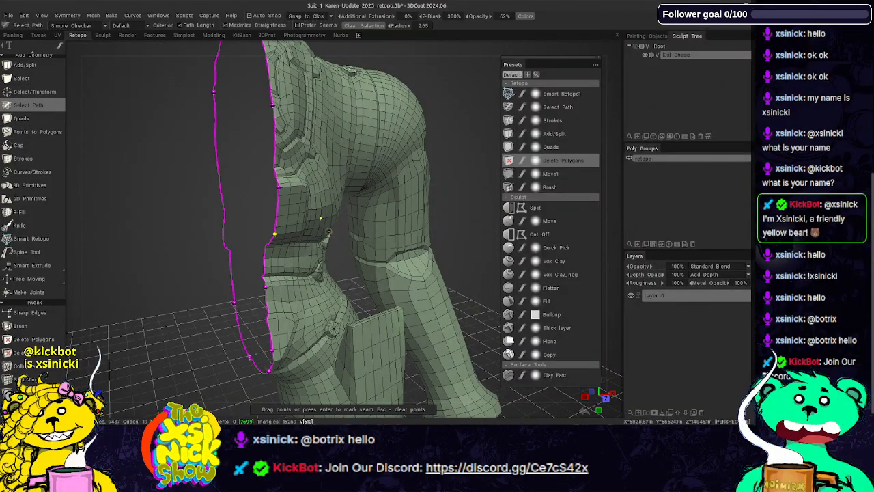
key(Return)
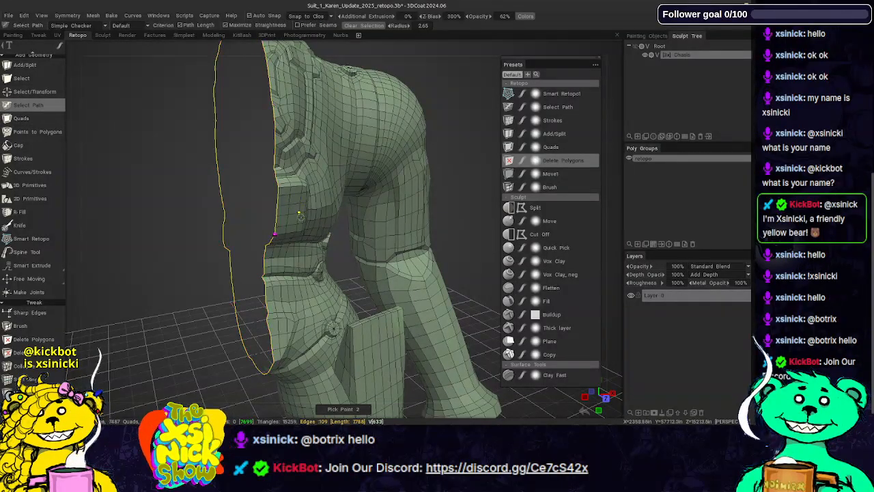
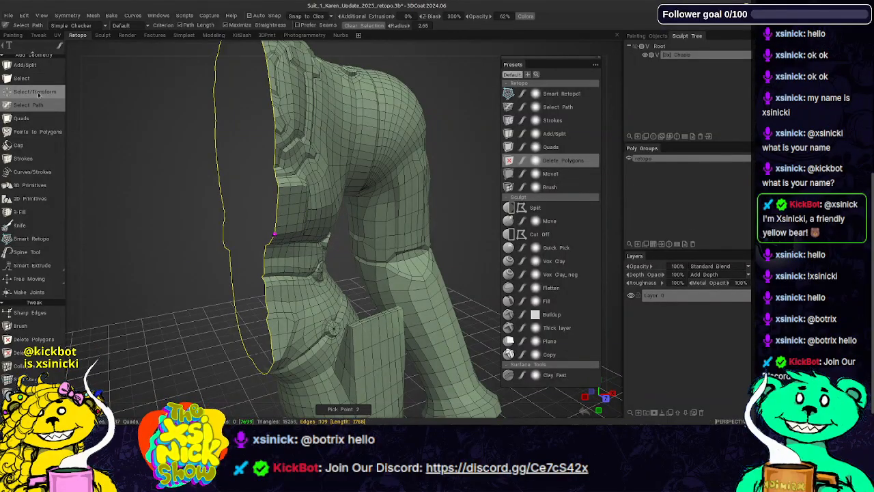
click(38, 93)
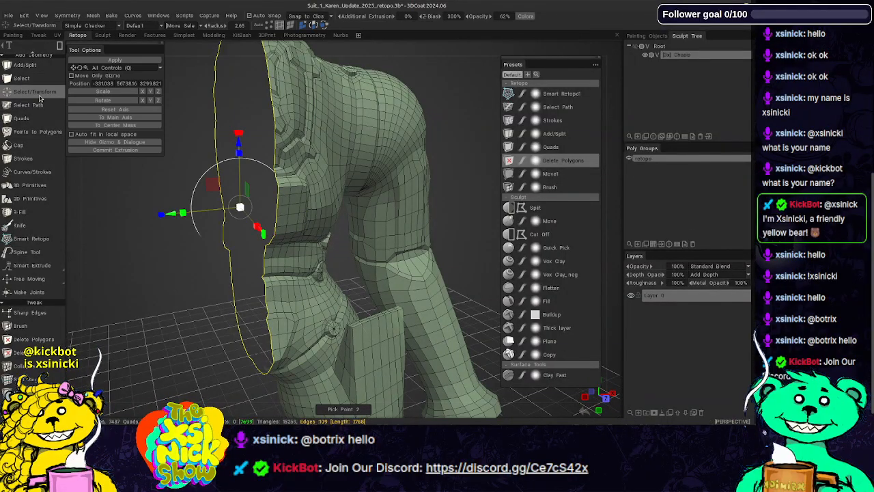
click(145, 90)
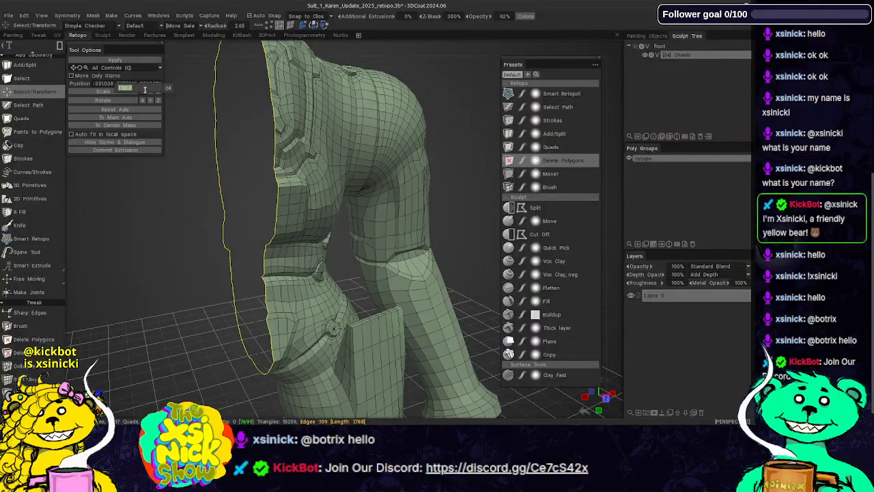
text(0)
key(Return)
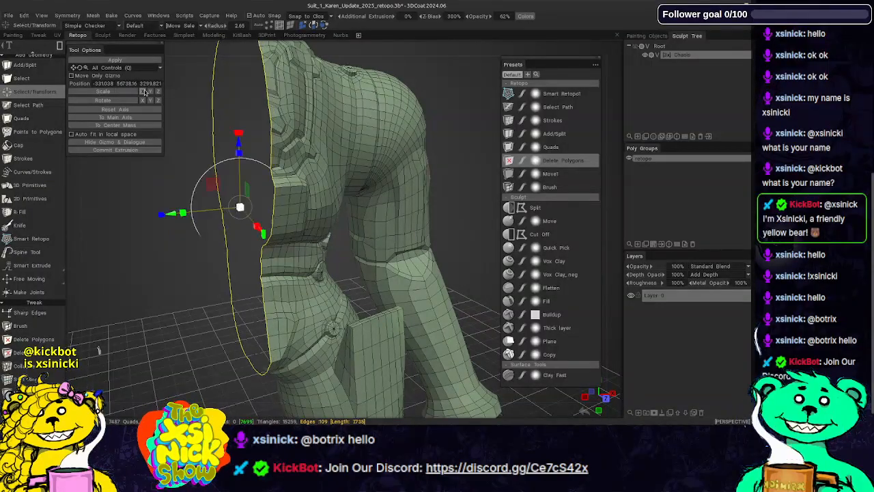
- Show the sculpt beneath the retopo mesh and compare the flattened centre edge with it
drag(614, 182, 570, 179)
middle_drag(415, 217, 406, 250)
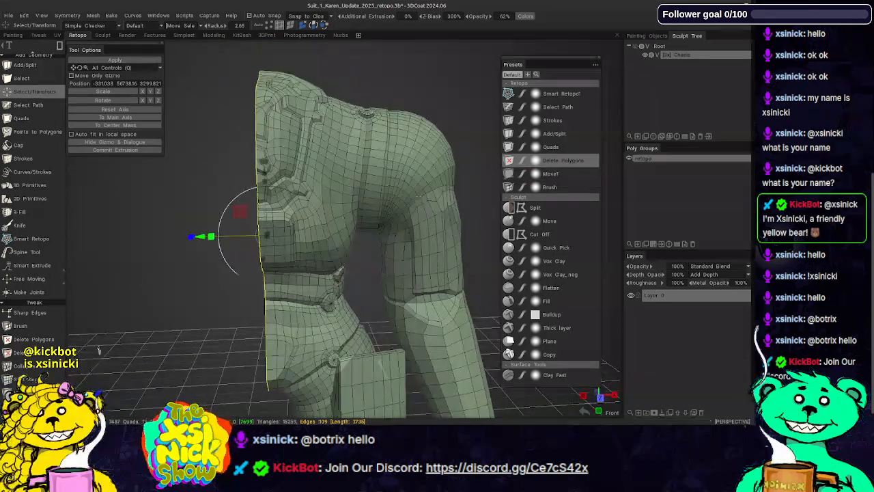
drag(444, 81, 459, 75)
right_click(458, 74)
mouse_move(407, 55)
mouse_down()
mouse_move(464, 60)
mouse_move(403, 56)
mouse_up()
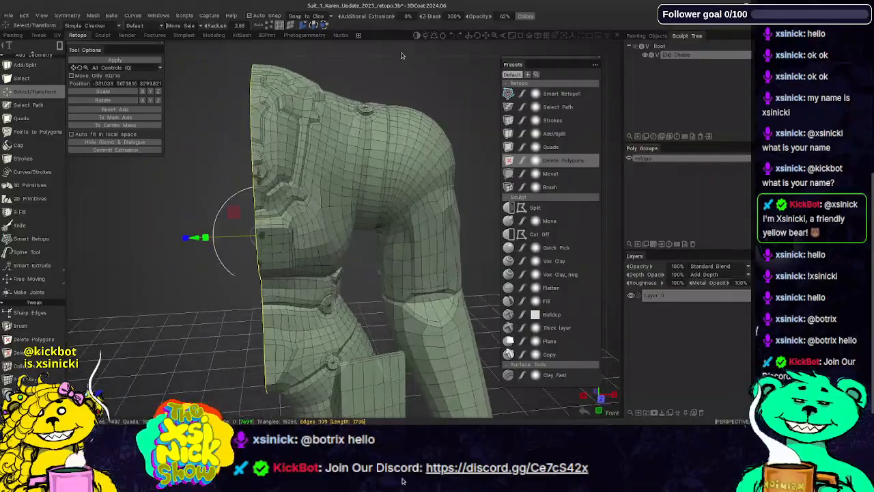
click(639, 46)
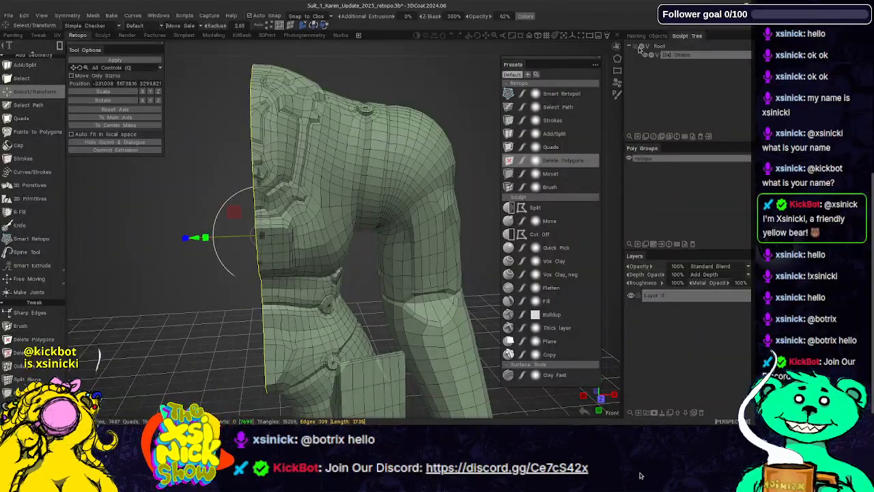
click(640, 46)
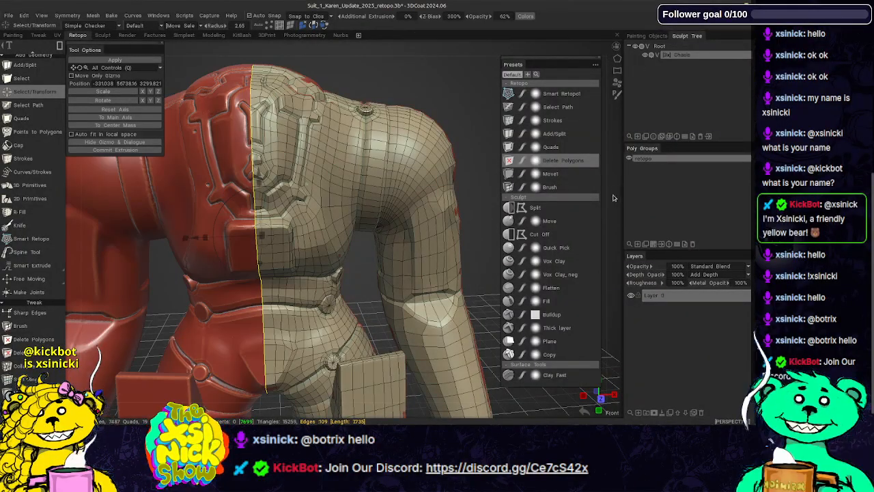
right_drag(614, 200, 605, 142)
middle_drag(612, 164, 602, 191)
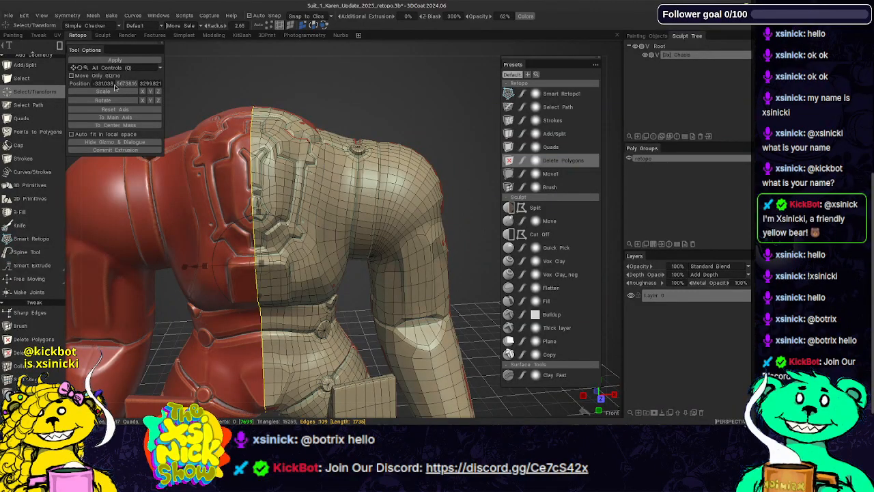
- Set the selected centre-line edge loop's X position to 0
click(106, 83)
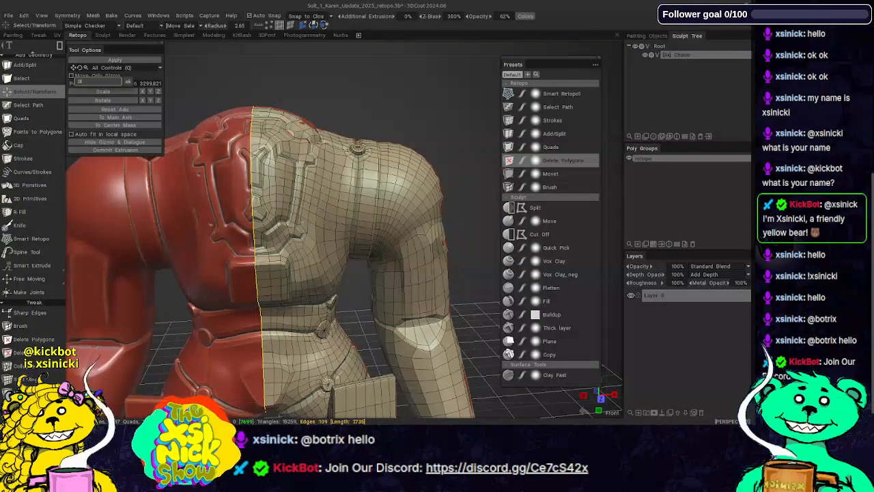
text(0)
key(Return)
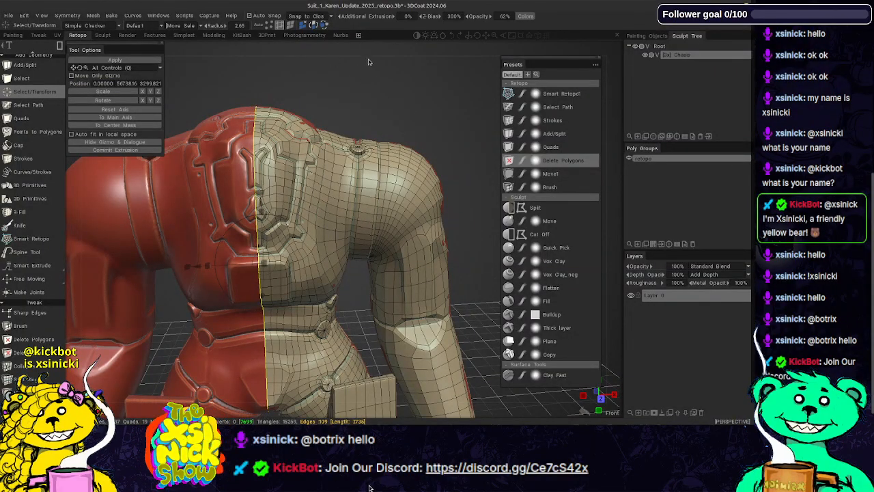
mouse_move(364, 54)
mouse_down()
mouse_move(332, 57)
mouse_move(332, 84)
mouse_move(247, 51)
mouse_move(369, 56)
mouse_up()
middle_drag(460, 181, 458, 95)
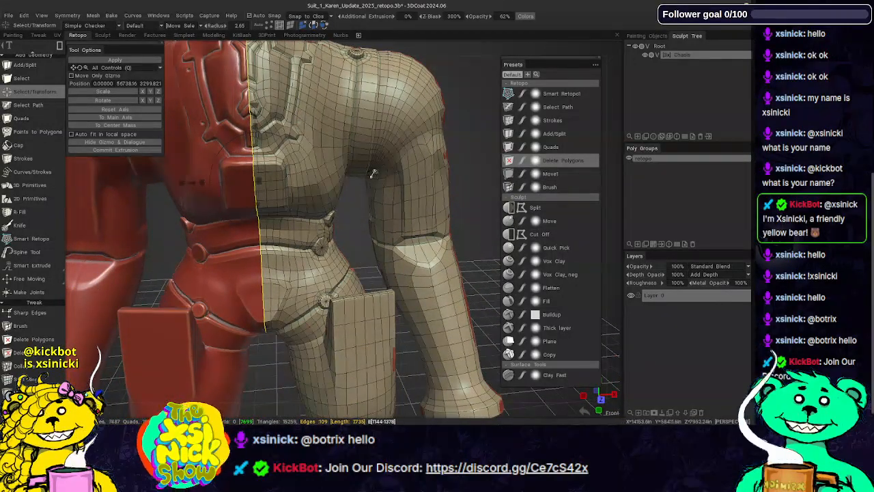
- Enable mirror symmetry across the X axis and check the centre seam from the front and back
key(s)
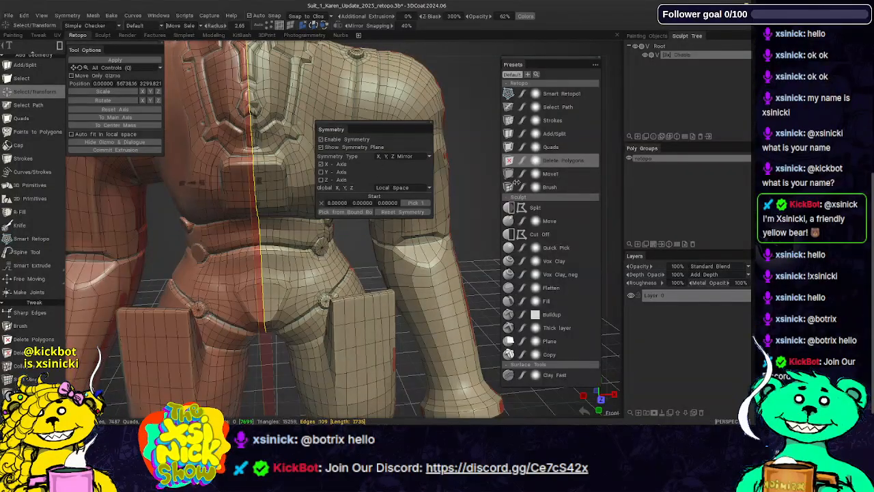
drag(613, 191, 603, 171)
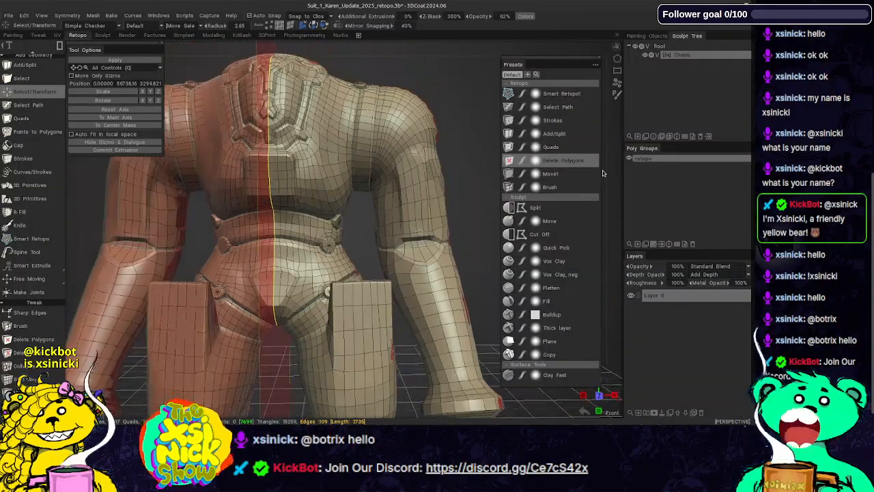
drag(478, 205, 460, 190)
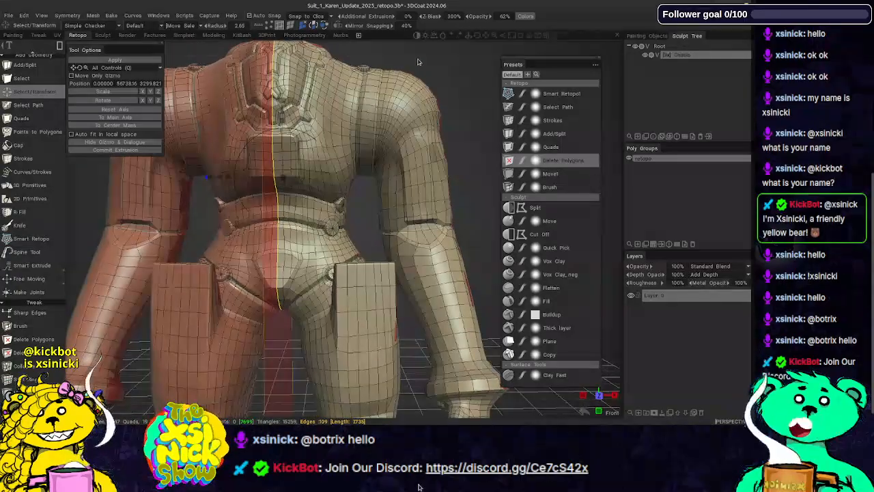
drag(420, 61, 303, 57)
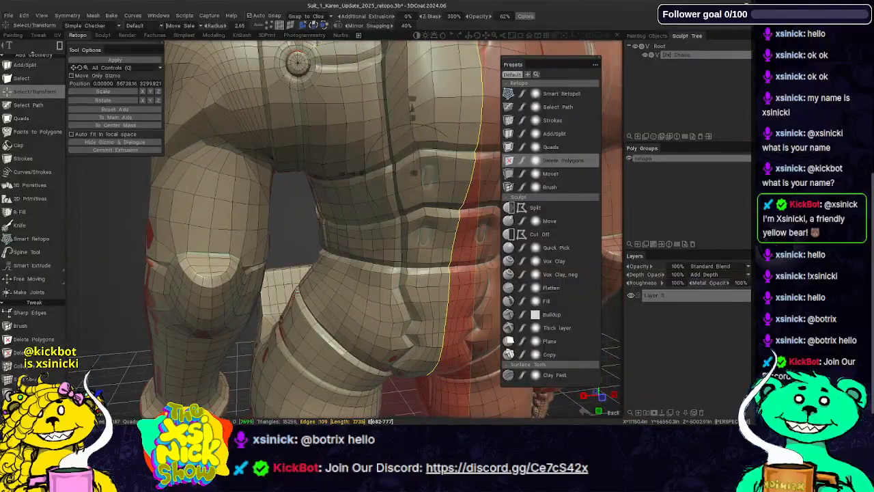
scroll(293, 48, down, 5)
drag(289, 46, 488, 207)
drag(614, 216, 568, 220)
middle_drag(399, 160, 412, 256)
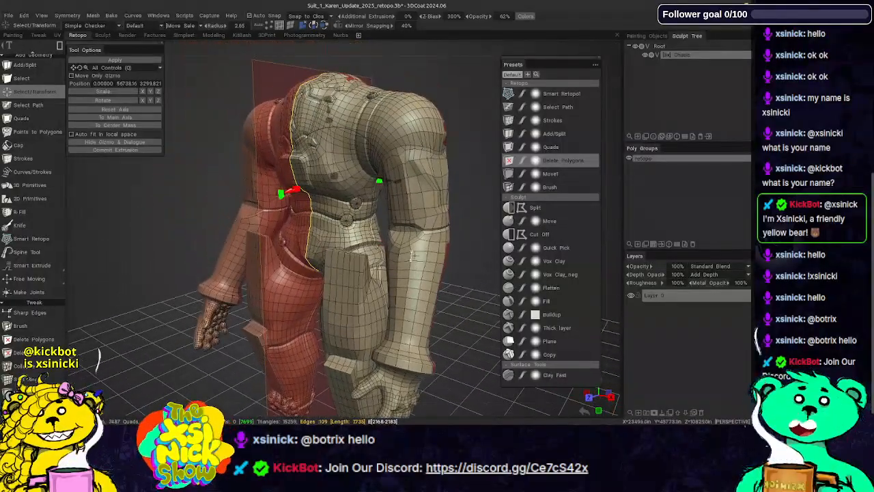
- Hide the symmetry plane while keeping the X-axis mirror symmetry enabled
key(s)
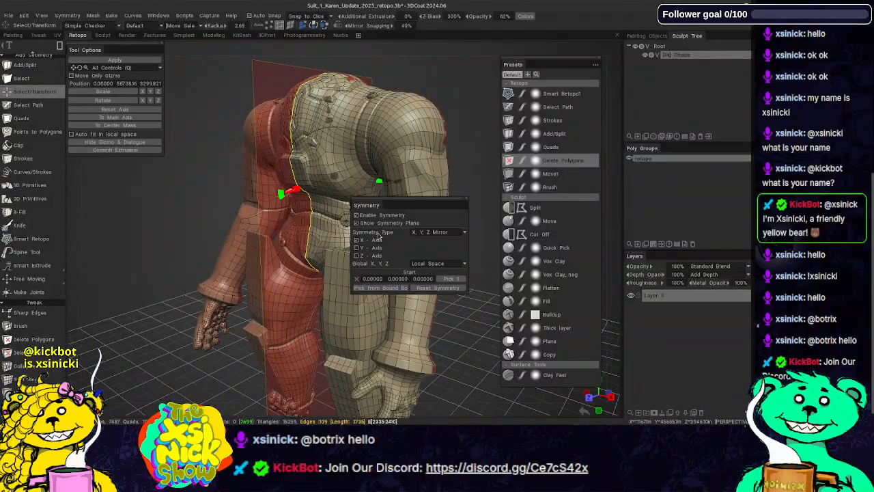
click(356, 222)
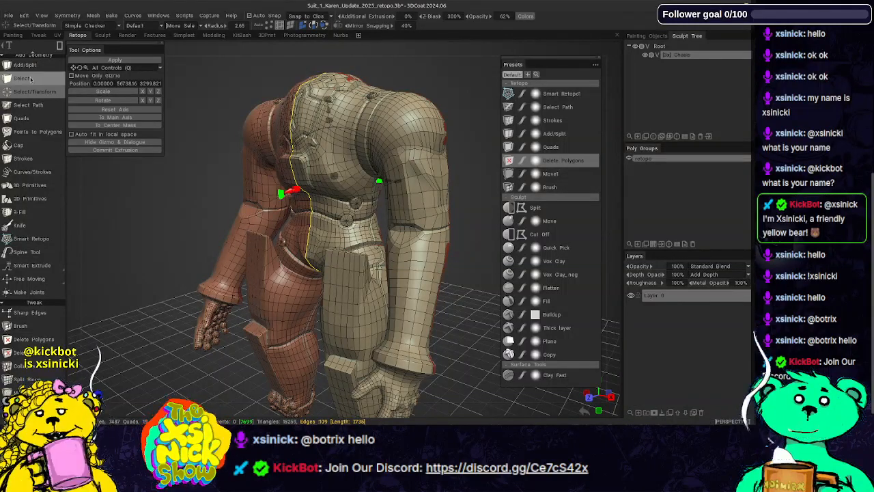
click(9, 15)
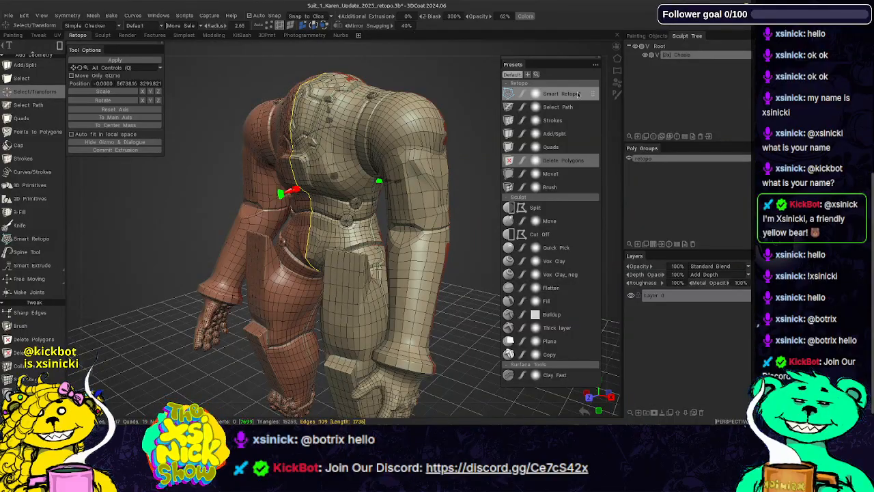
mouse_move(615, 135)
mouse_down()
mouse_move(485, 78)
mouse_move(470, 49)
mouse_move(686, 58)
mouse_move(449, 60)
mouse_up()
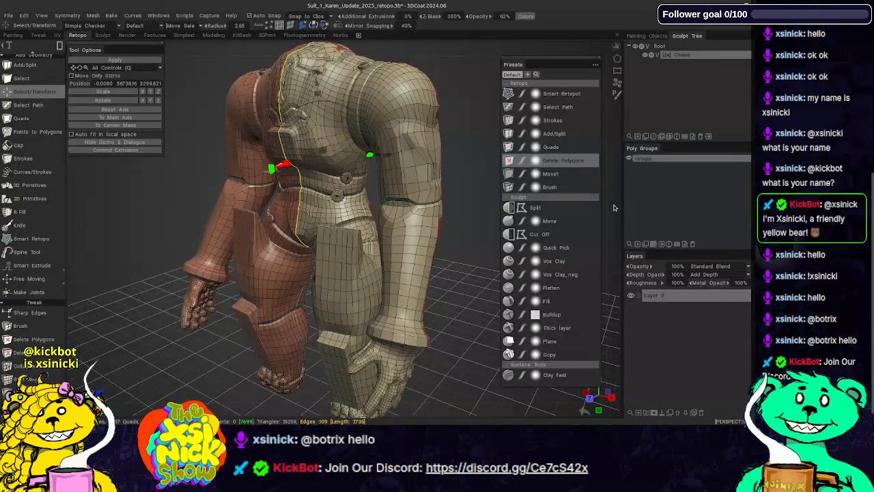
- Clear the selection of the flattened centre-line edge loop after checking it from the front
alt+drag(614, 205, 647, 196)
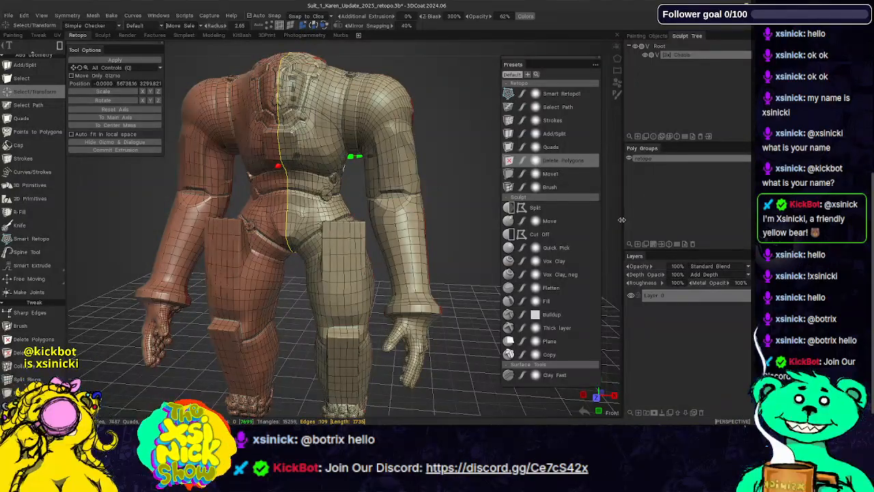
drag(614, 234, 614, 231)
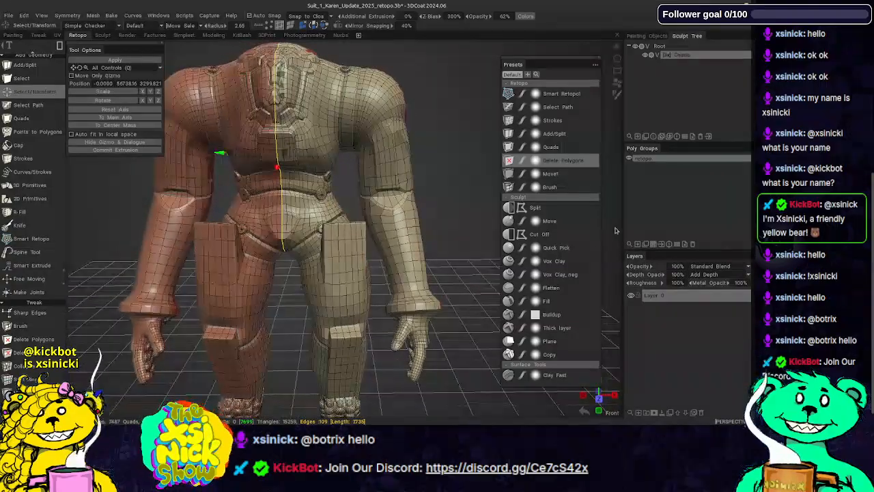
click(231, 15)
mouse_move(245, 117)
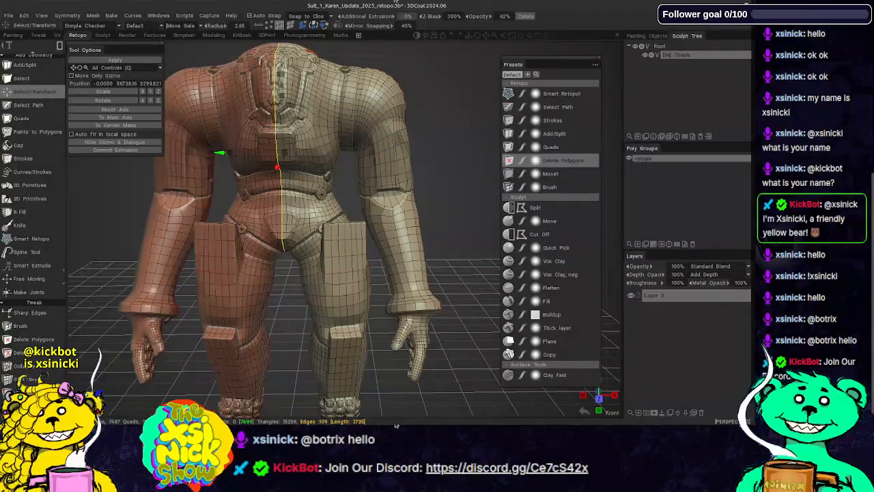
click(722, 6)
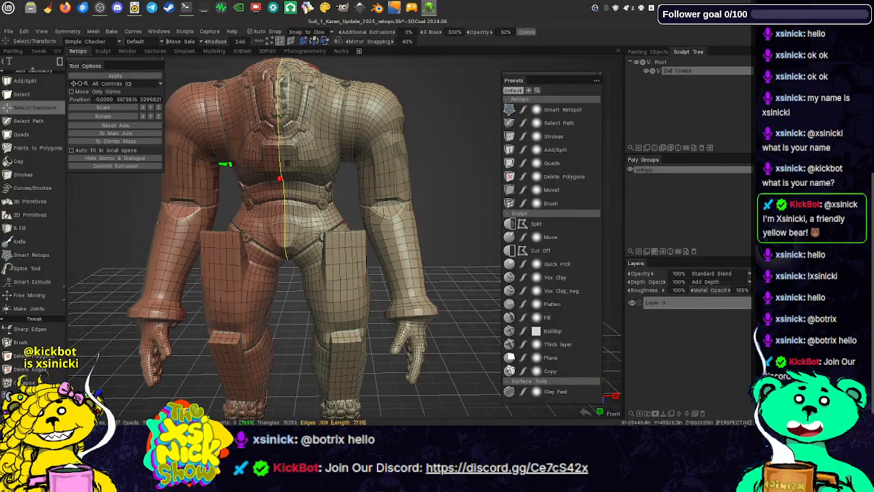
key(Escape)
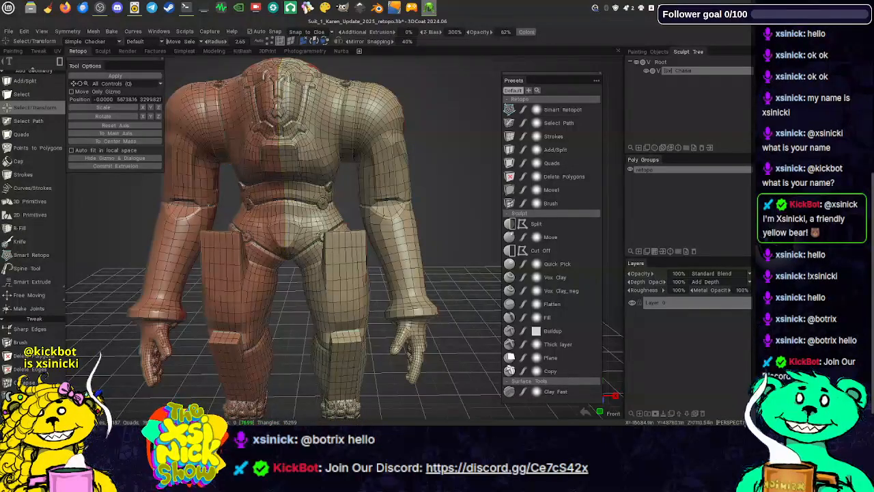
- Examine the mirrored retopo mesh from the front and back, closing in on the centre seam around the upper back's round dent
middle_drag(429, 163, 443, 257)
middle_drag(459, 223, 455, 189)
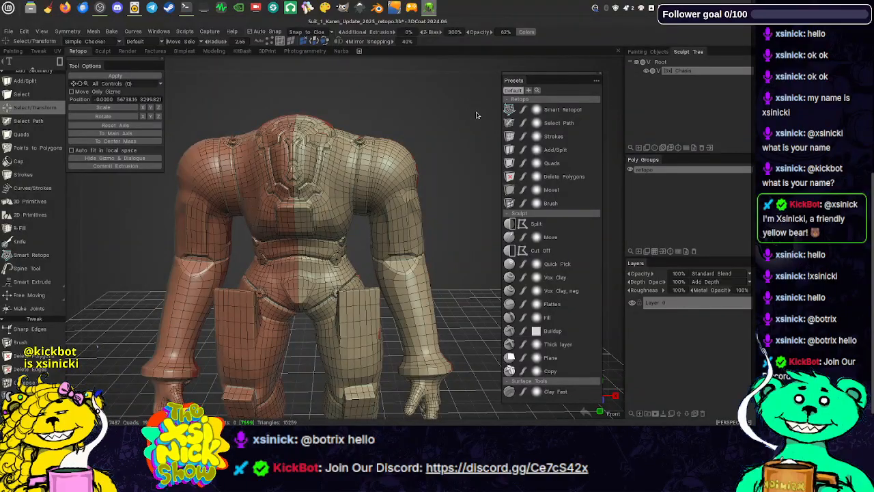
drag(477, 115, 460, 124)
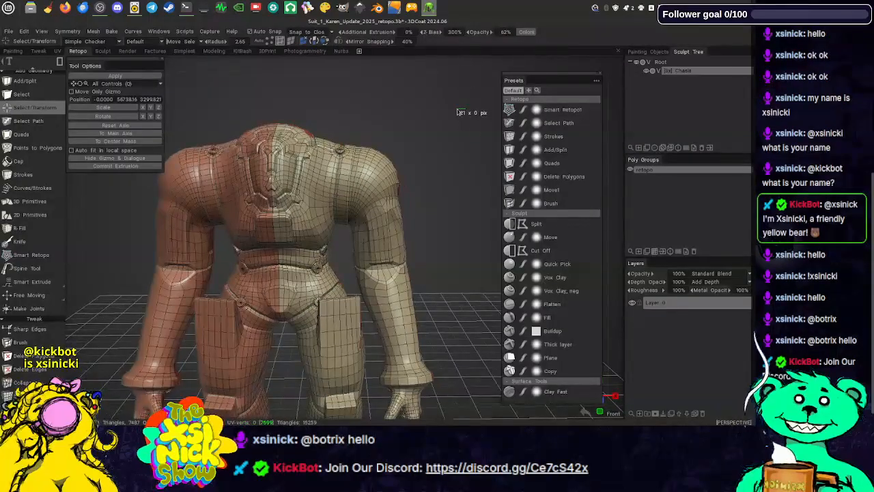
drag(466, 157, 352, 182)
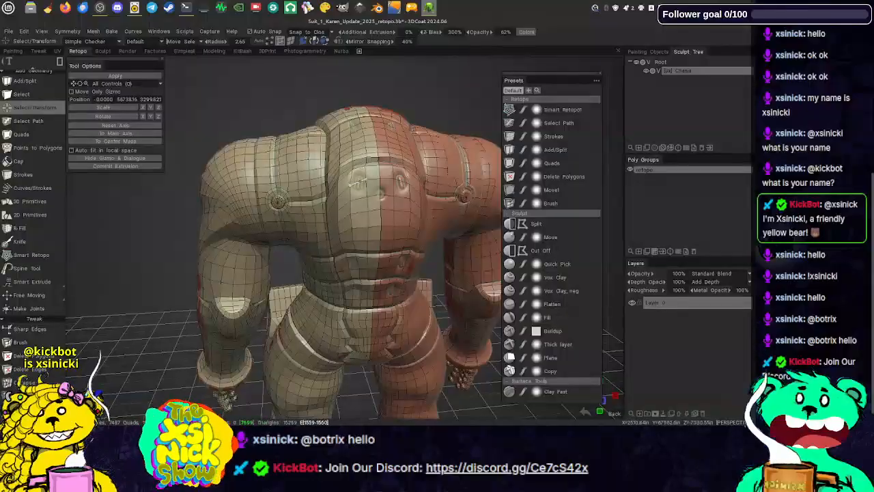
middle_drag(366, 175, 324, 181)
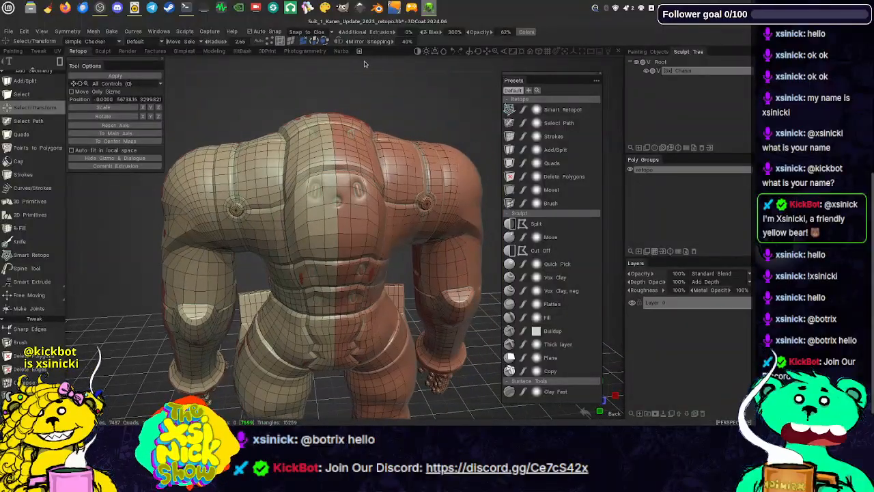
scroll(350, 167, up, 5)
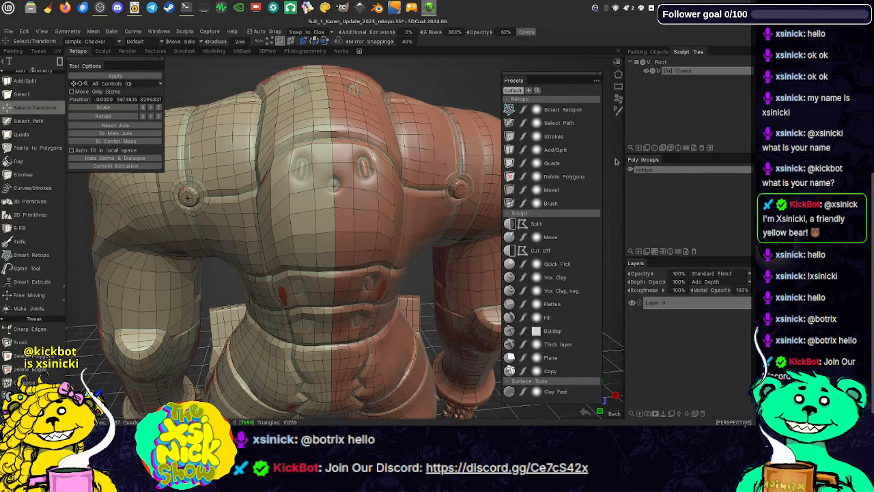
mouse_move(614, 158)
mouse_down()
mouse_move(582, 158)
mouse_move(630, 125)
mouse_move(605, 165)
mouse_up()
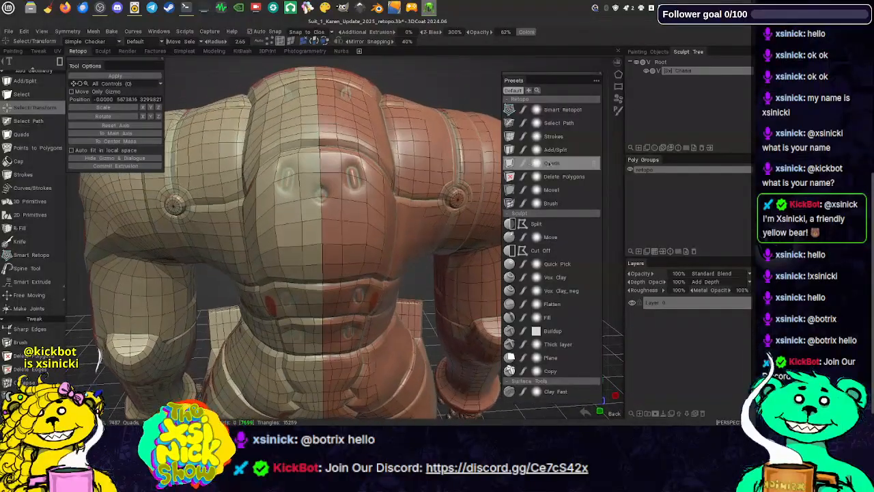
middle_drag(427, 142, 426, 162)
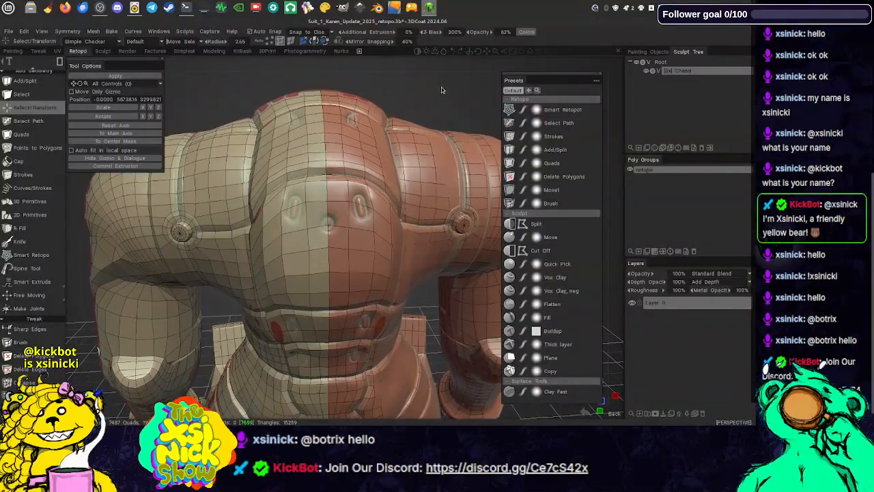
right_drag(443, 89, 440, 100)
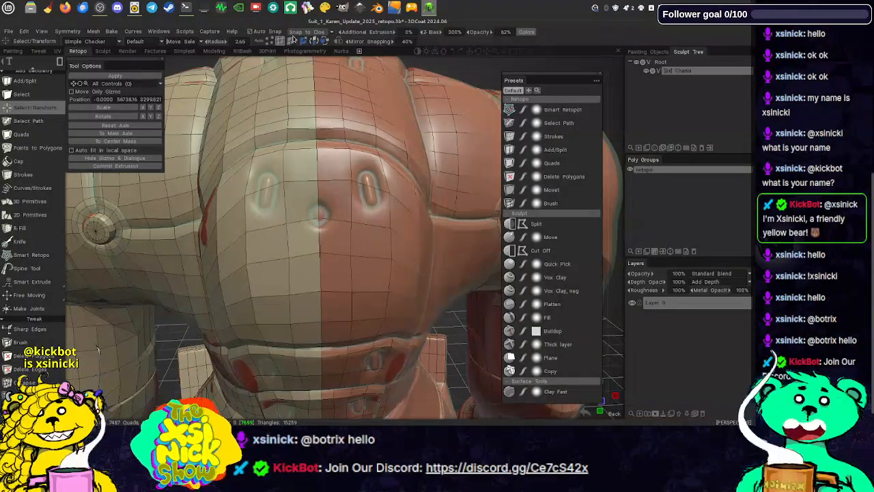
- Select the two centre-line faces around the round dent on the upper back and start Extrude Faces on them
click(308, 33)
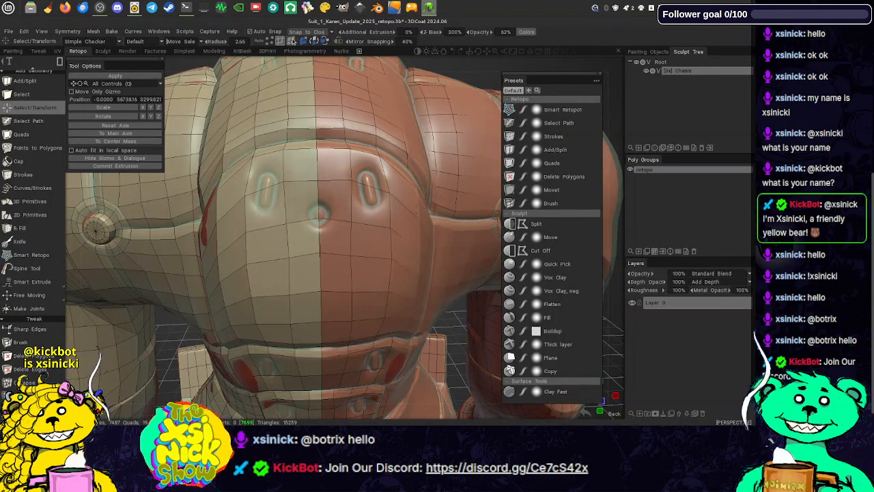
click(293, 42)
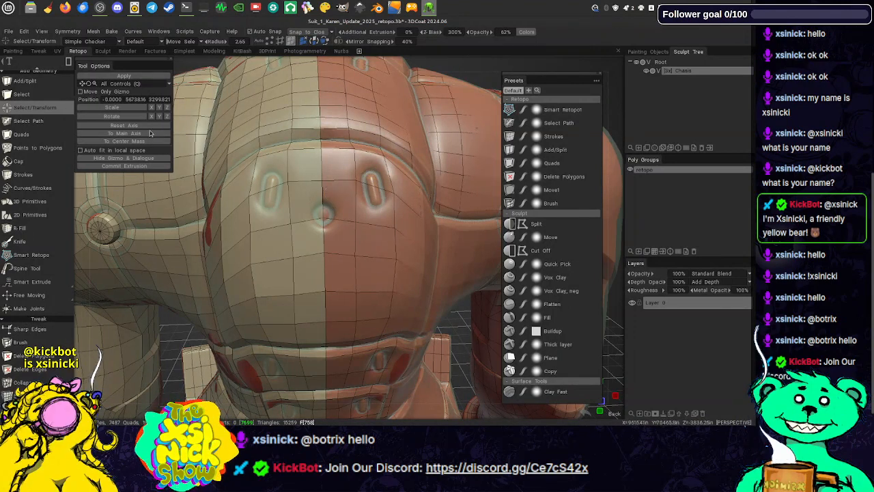
click(21, 96)
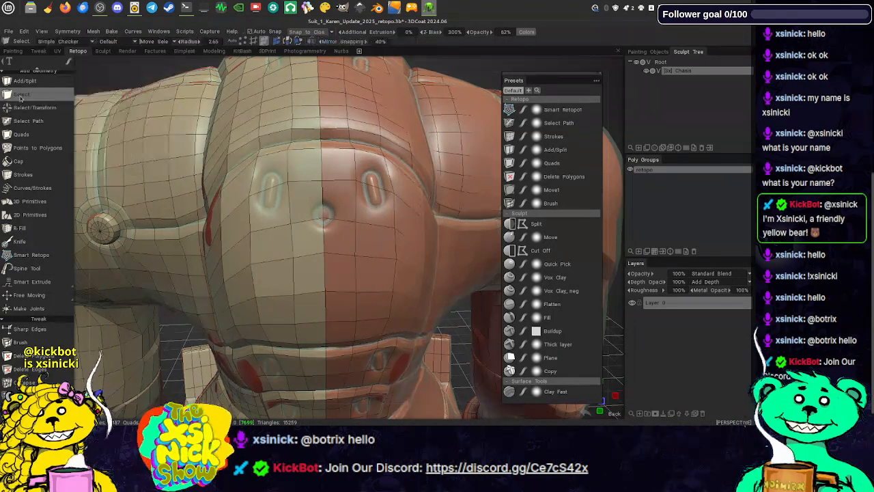
click(334, 214)
click(333, 230)
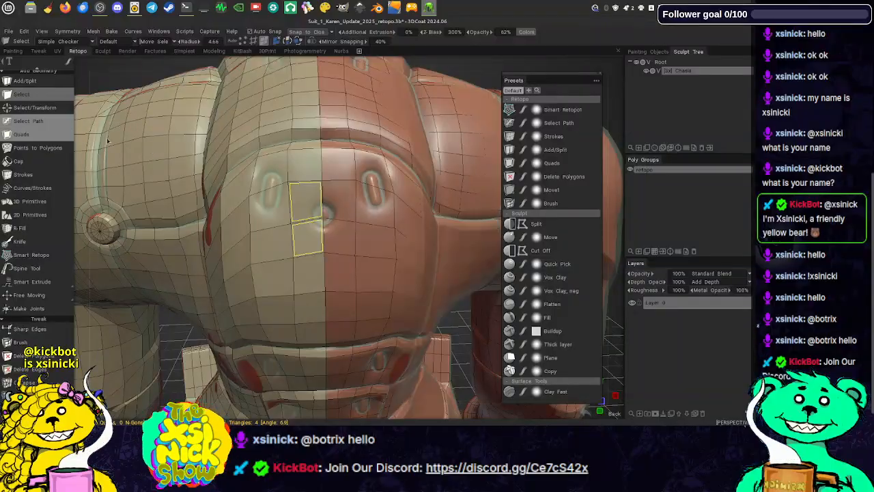
right_click(306, 213)
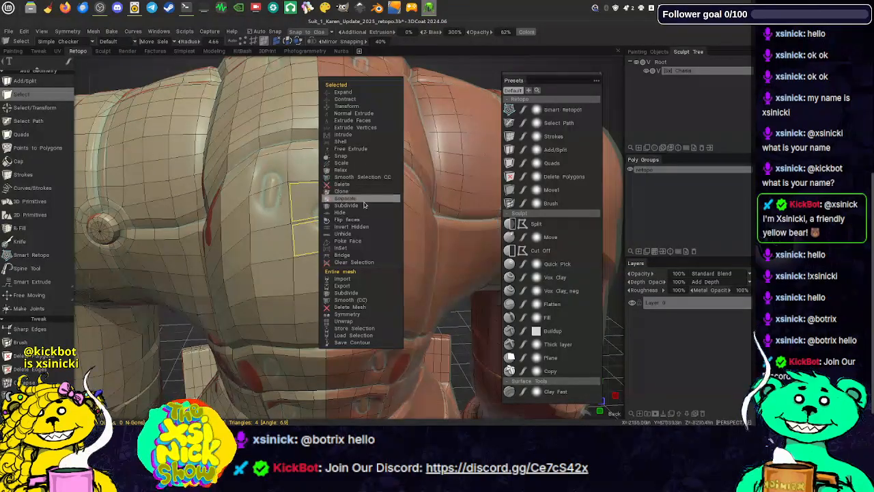
click(375, 120)
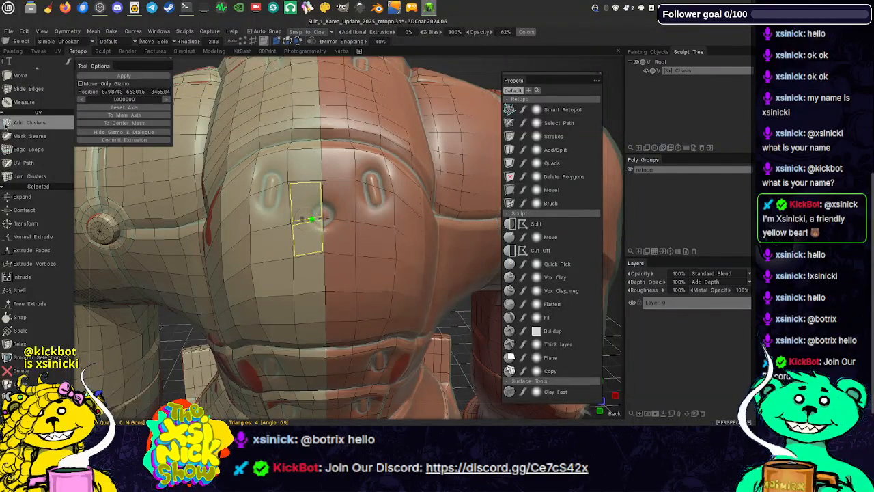
- Try to scale the two selected centre-line faces inward with Select/Transform
scroll(41, 136, up, 3)
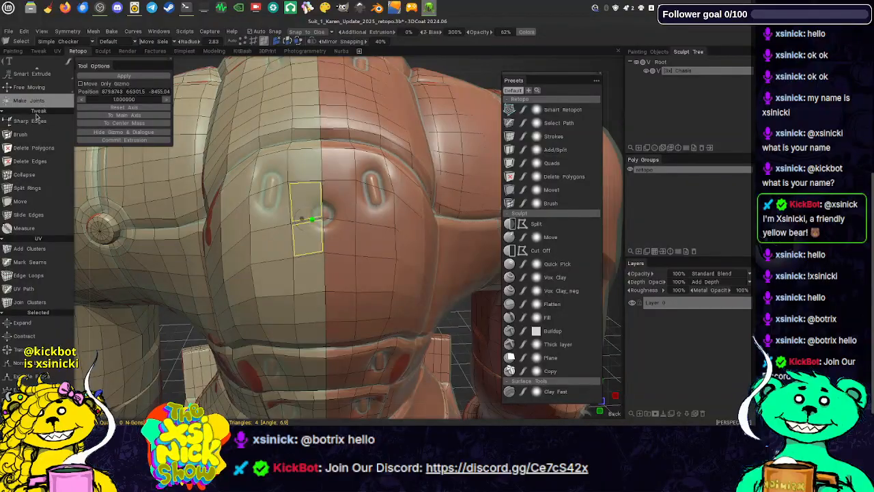
scroll(37, 112, up, 5)
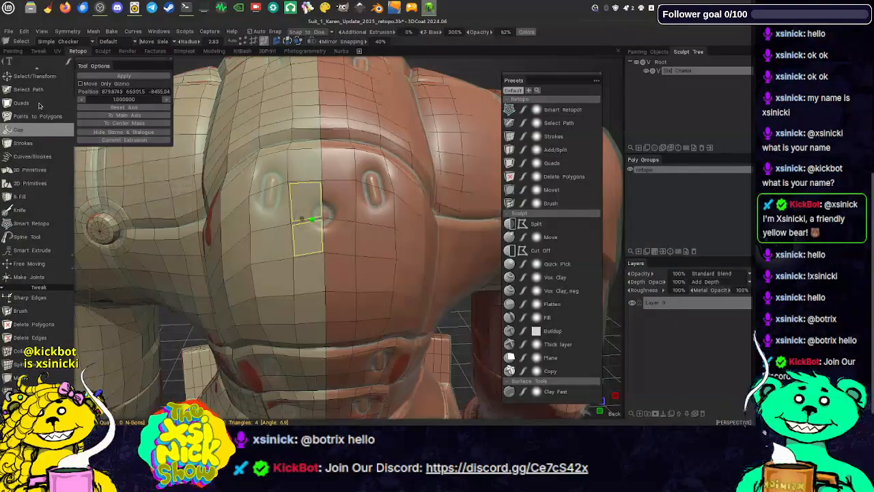
click(35, 89)
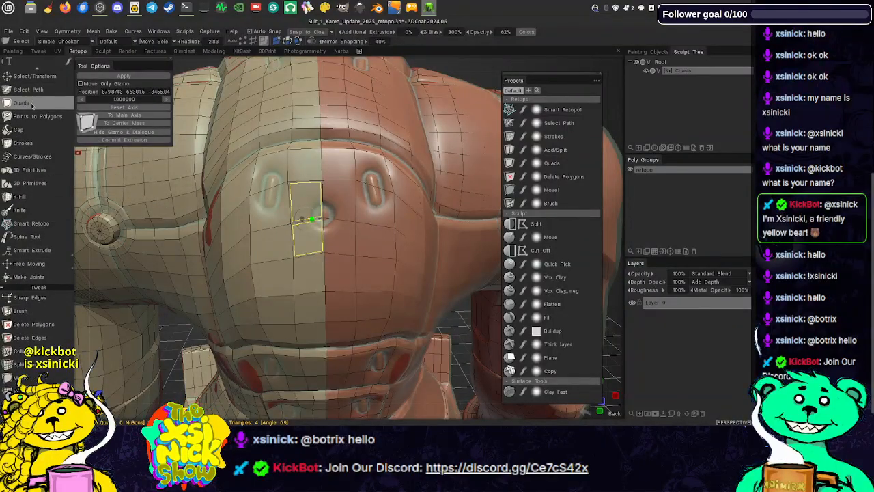
click(43, 77)
click(43, 76)
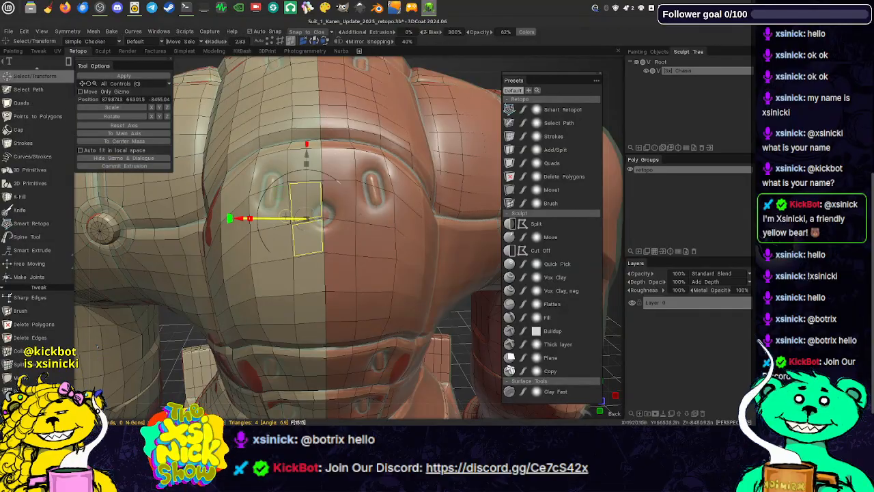
drag(307, 218, 302, 224)
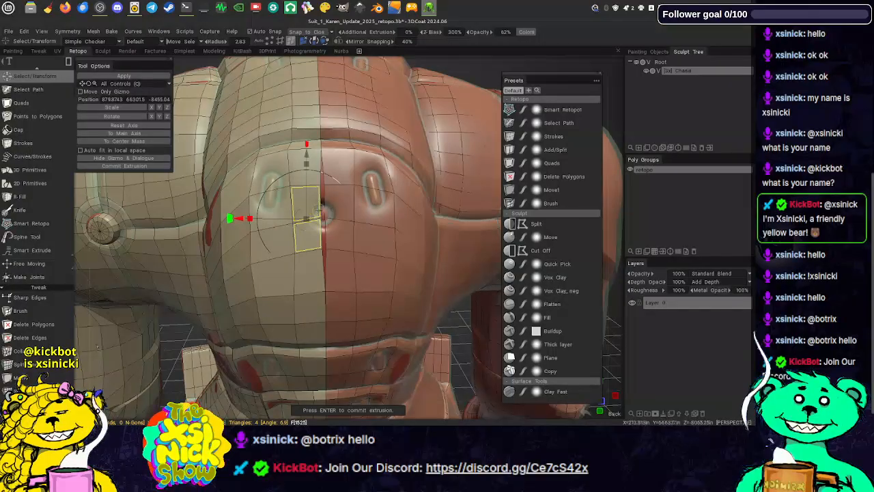
key(Return)
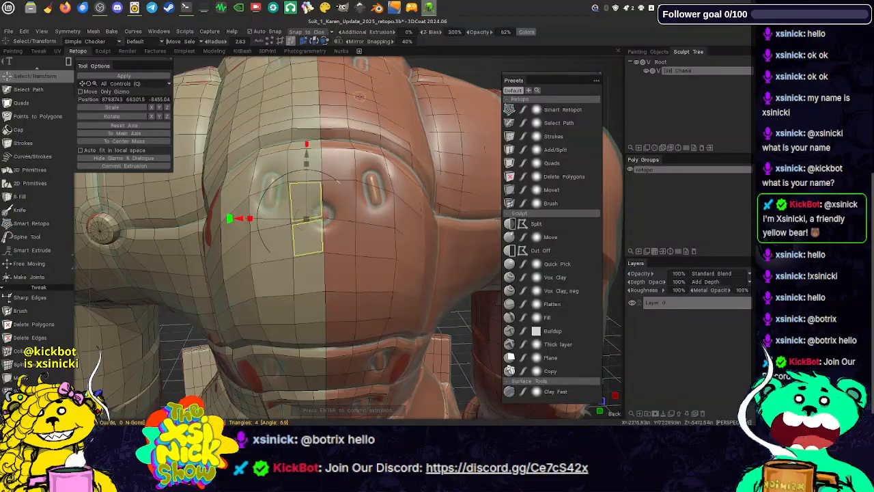
- Try moving the two selected faces while viewing the back at an angle, and undo the move
alt+drag(367, 67, 423, 51)
mouse_move(453, 212)
alt+mouse_down()
mouse_move(435, 221)
mouse_move(441, 215)
alt+mouse_up()
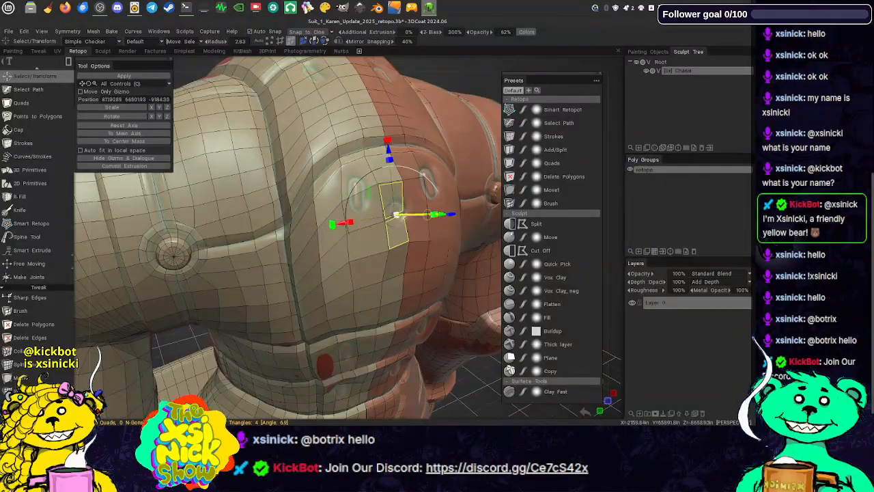
key(ctrl+z)
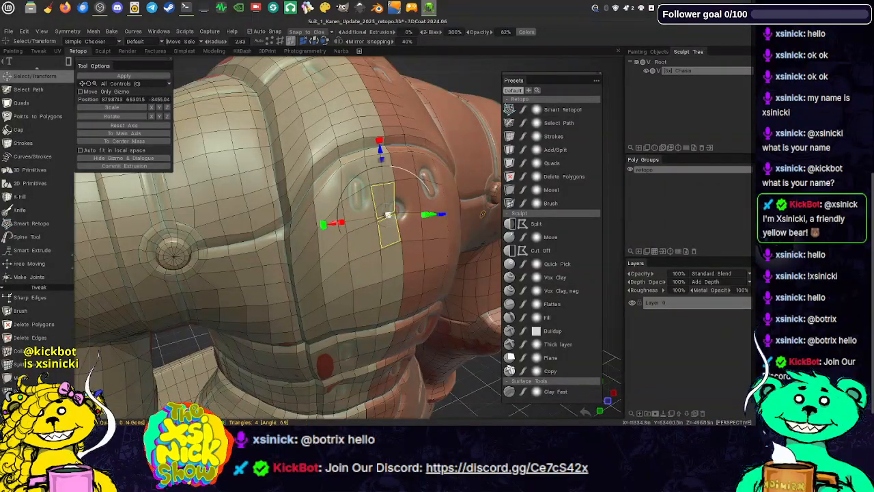
- Try to cut the centre-line face above the round dent diagonally with Add/Split, from its upper outer corner to the centre seam
drag(622, 194, 592, 189)
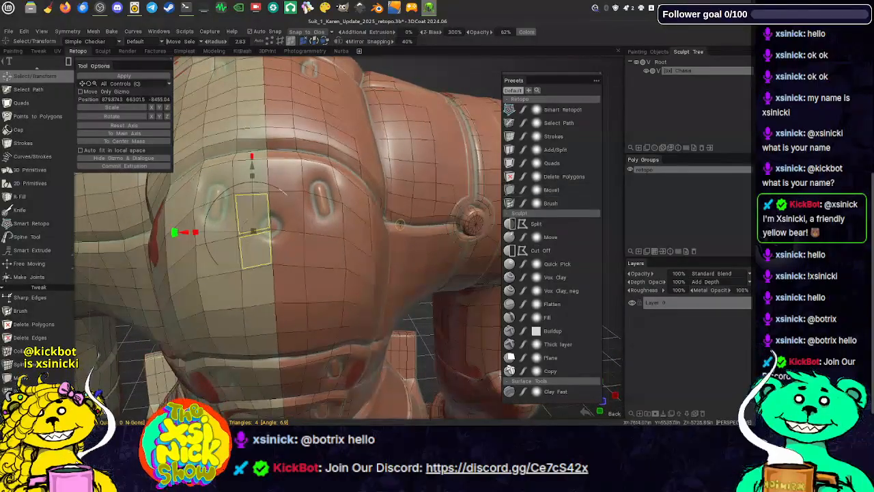
middle_drag(401, 223, 428, 263)
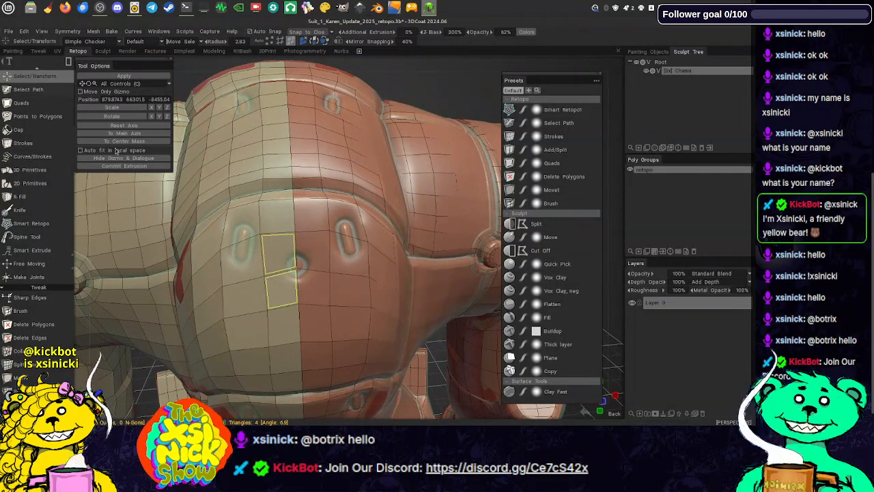
click(28, 89)
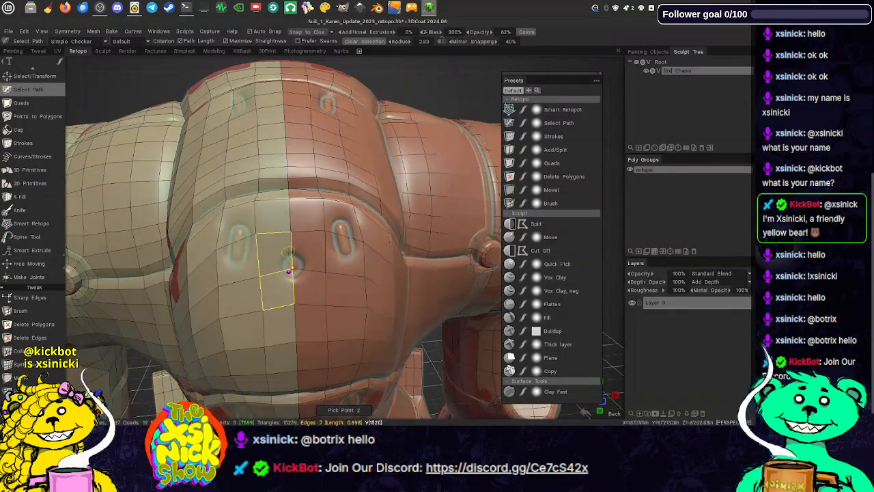
scroll(30, 101, up, 2)
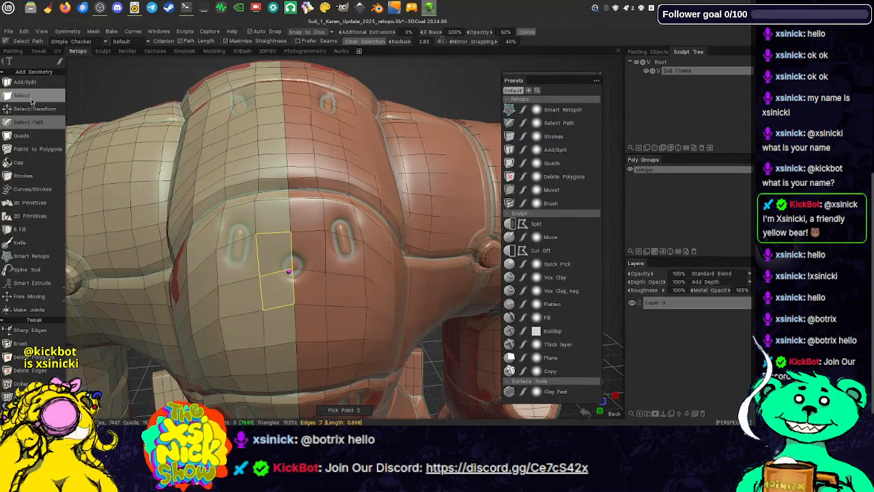
click(25, 82)
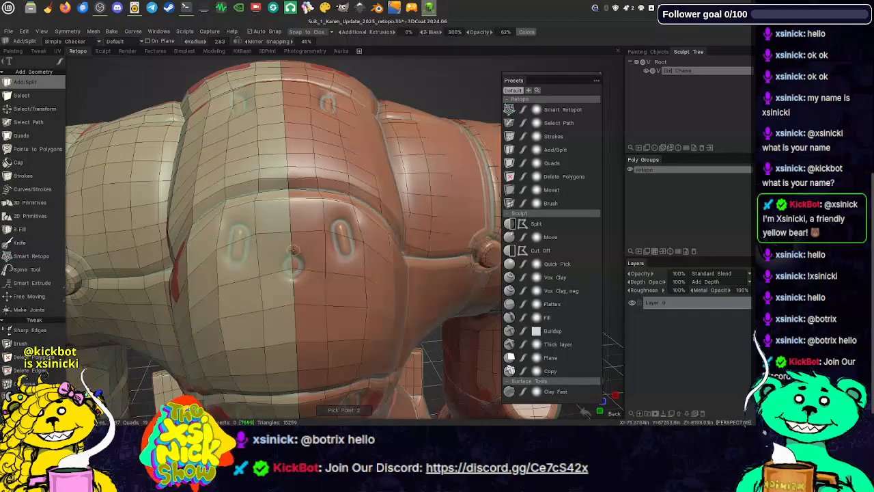
click(255, 233)
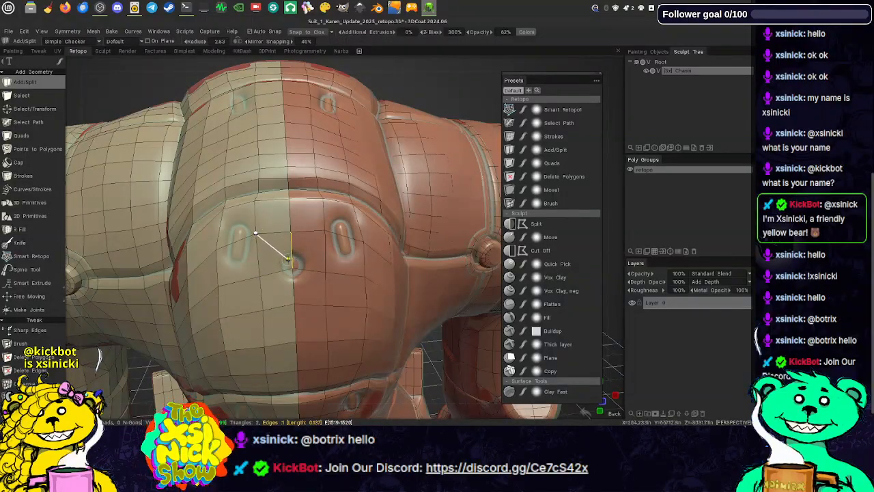
click(292, 266)
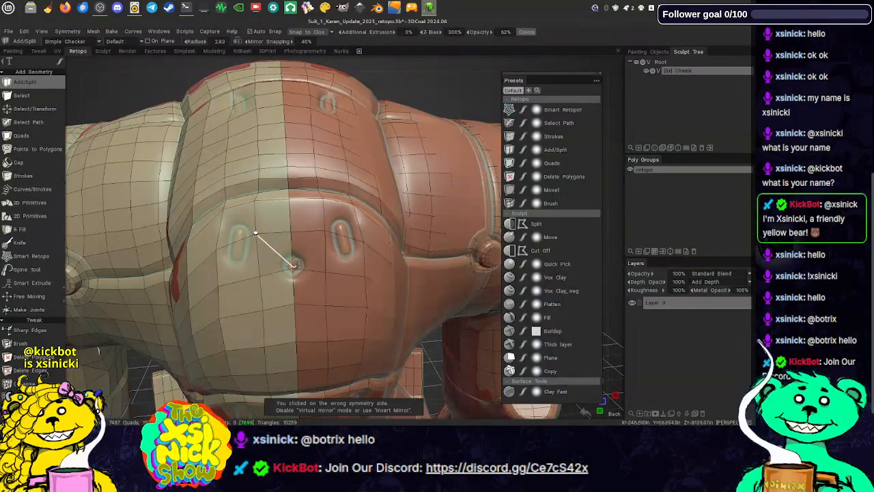
key(Escape)
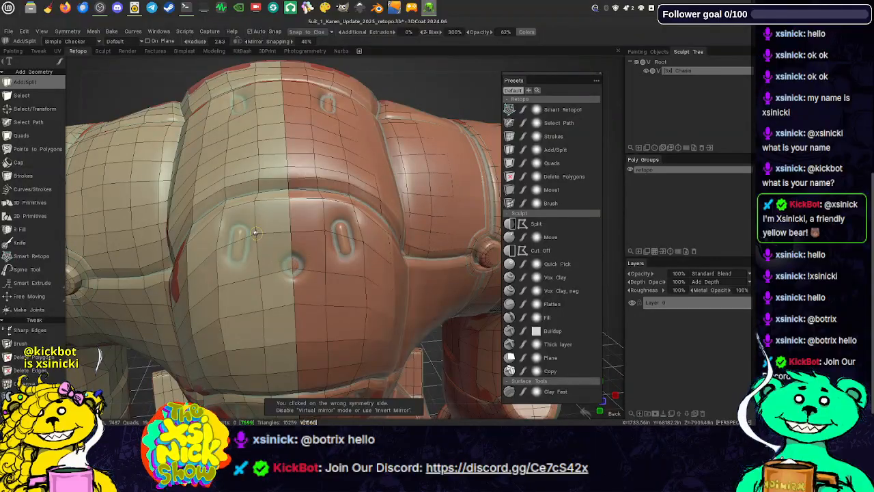
- Cut the faces around the round dent with Add/Split, running edges from the surrounding corners to the dent's rim on the unmirrored half
click(292, 268)
key(Escape)
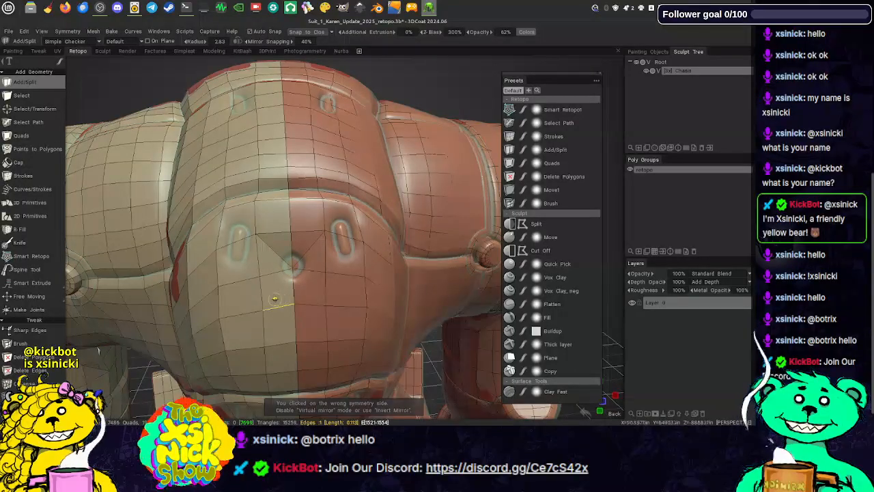
click(263, 308)
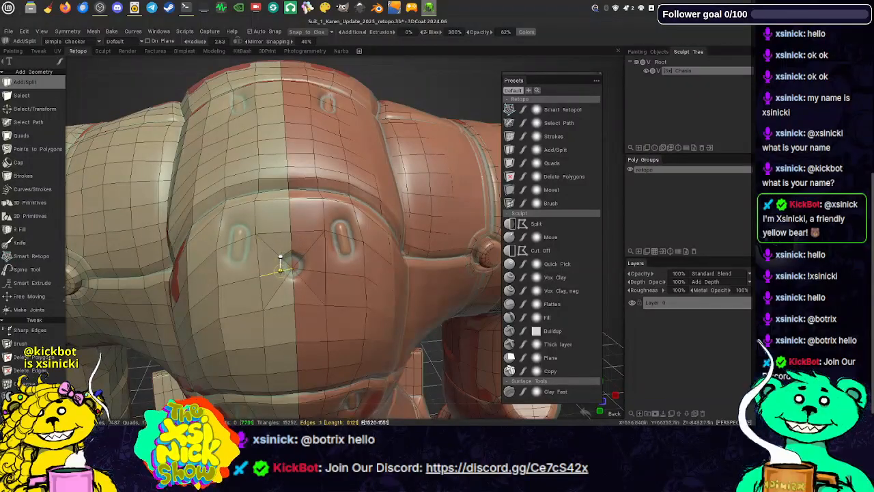
click(281, 268)
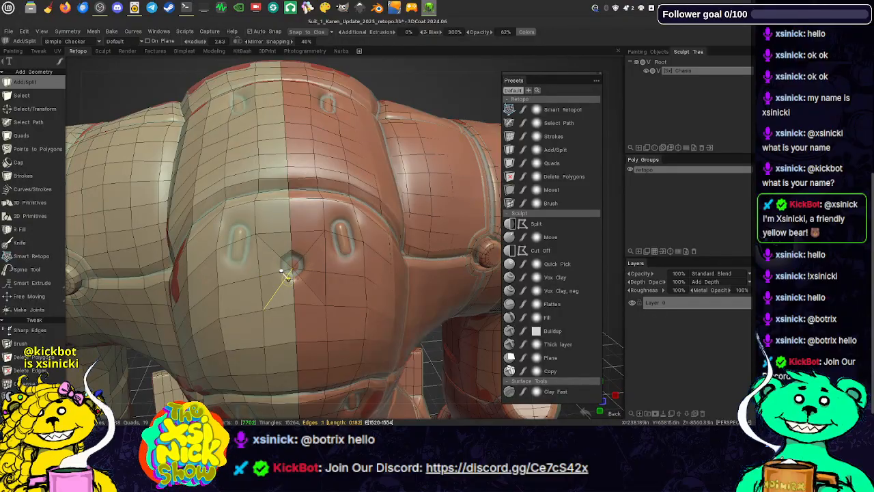
click(286, 274)
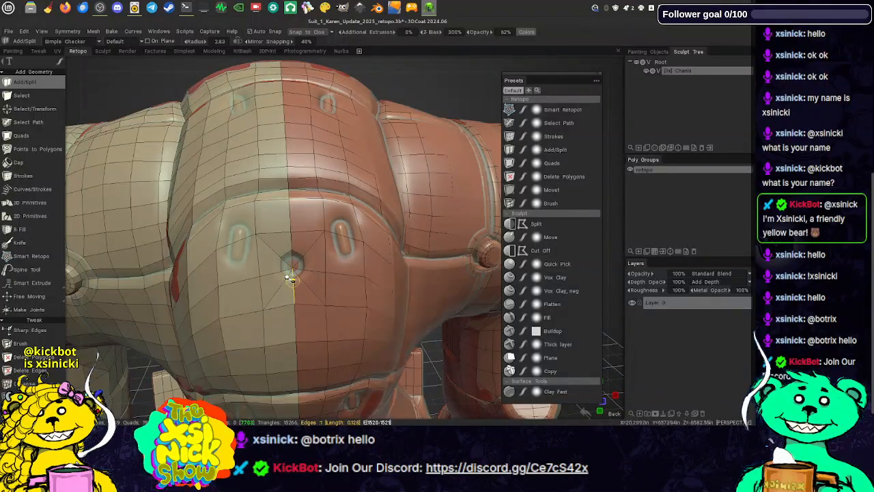
click(291, 279)
key(Escape)
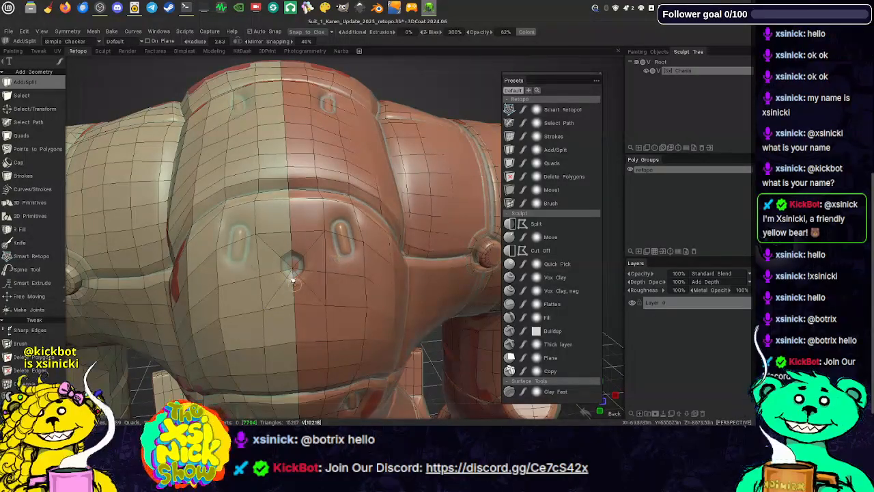
- Adjust the new rim vertices of the round dent on the upper back so they follow its outline
scroll(613, 234, up, 5)
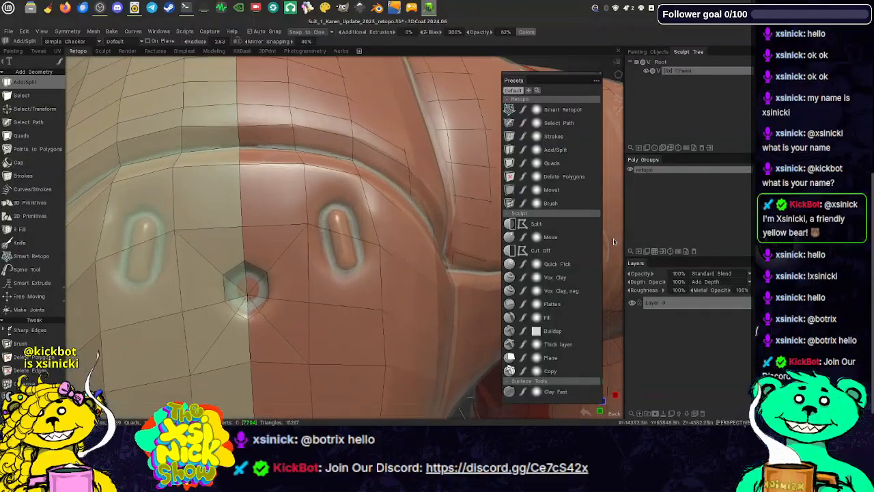
scroll(610, 237, down, 2)
middle_drag(307, 260, 343, 250)
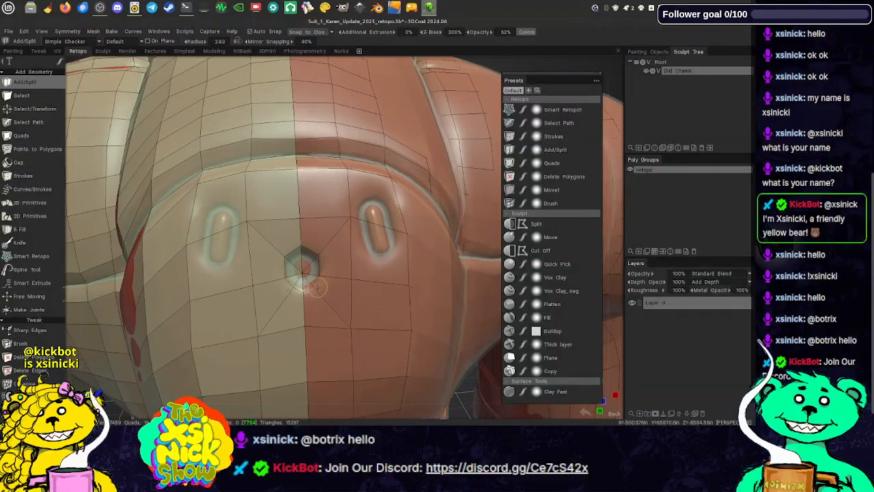
right_click(284, 256)
click(314, 225)
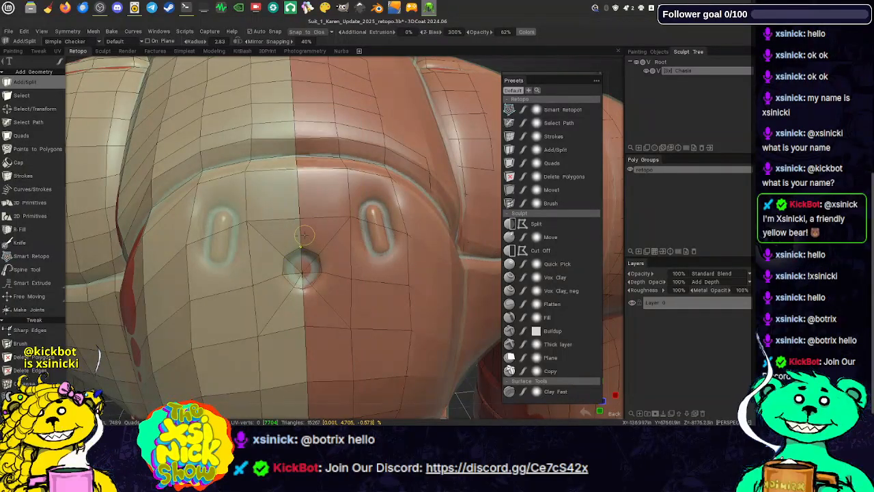
- Examine the mesh from the standard side, top, bottom and front views, ending in an orthographic front view
key(KP_6)
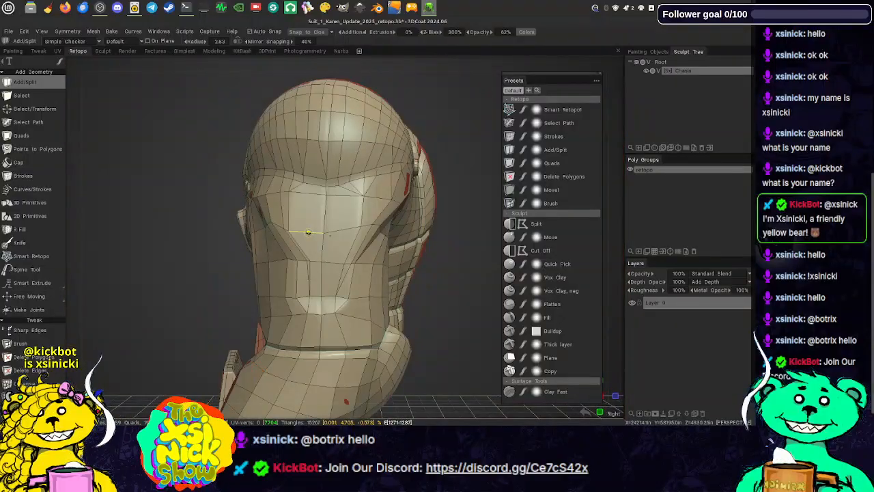
key(KP_8)
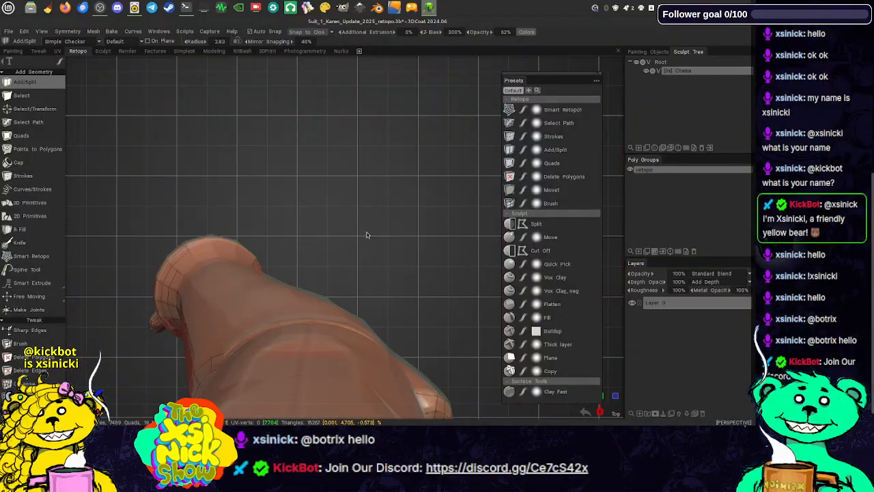
key(KP_2)
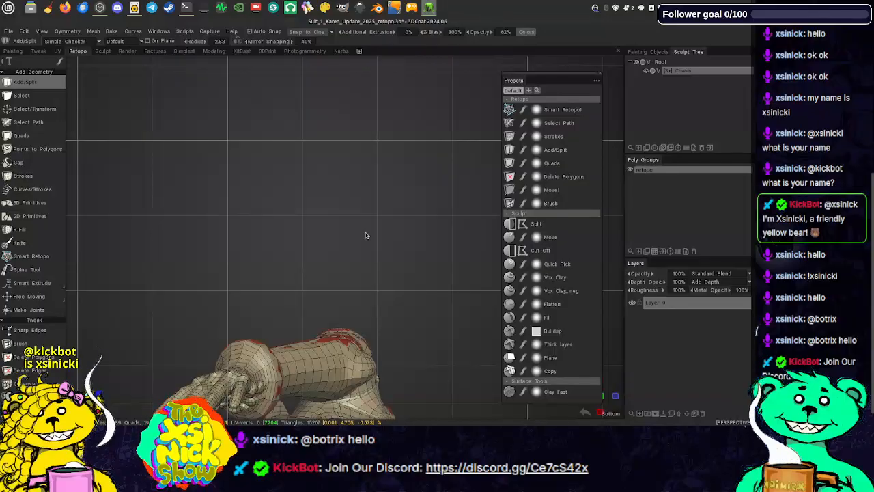
key(KP_5)
middle_drag(368, 229, 406, 225)
key(KP_2)
key(KP_5)
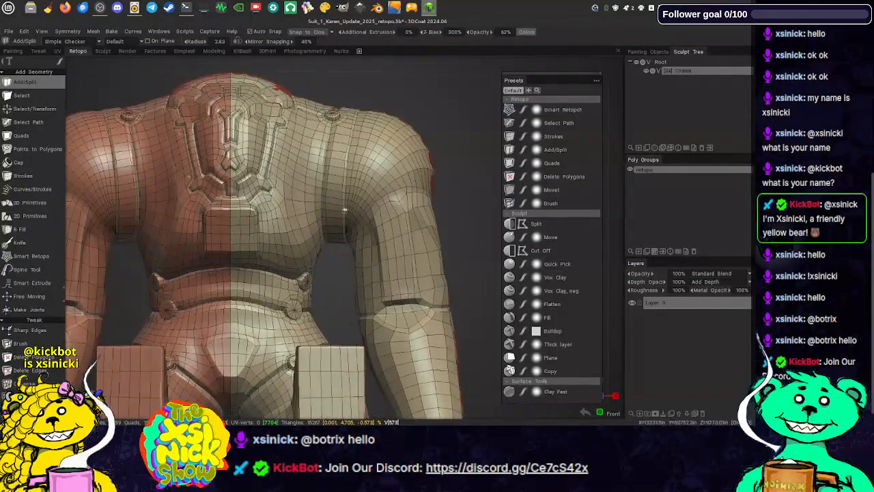
middle_drag(308, 208, 363, 211)
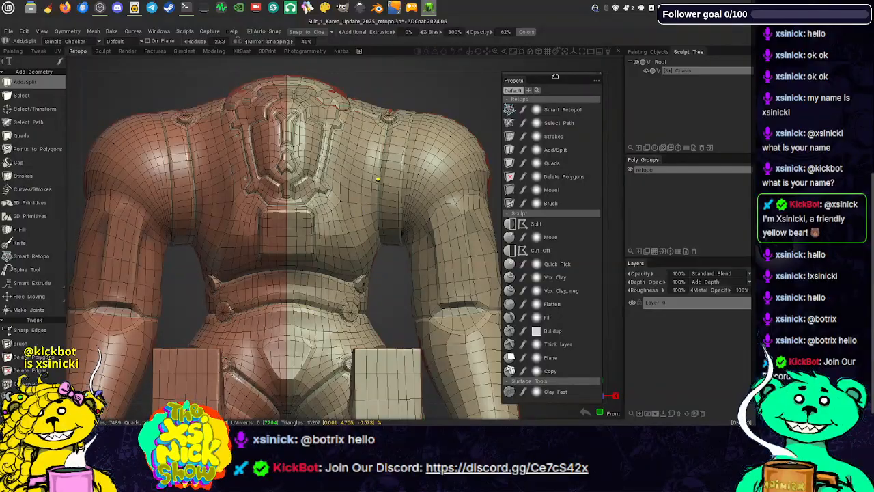
- Move the Presets panel clear of the view gizmo and turn the model to the orthographic back view
drag(555, 76, 556, 86)
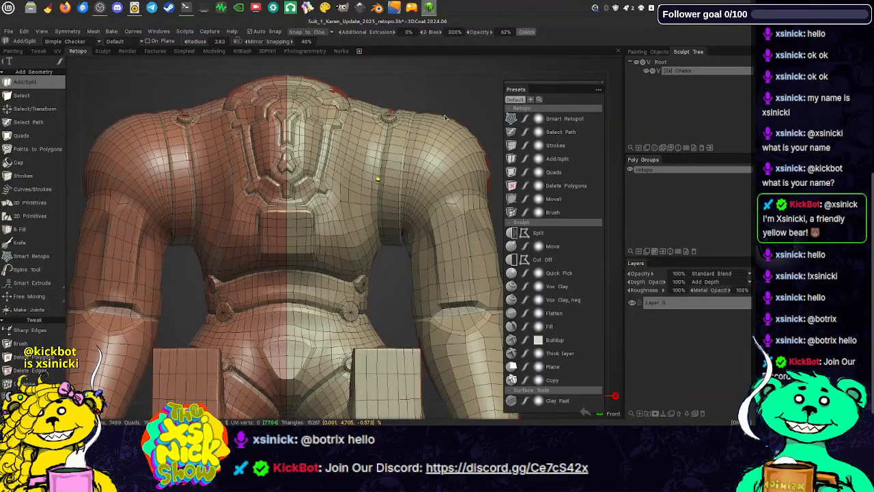
middle_drag(446, 117, 467, 107)
scroll(368, 146, down, 3)
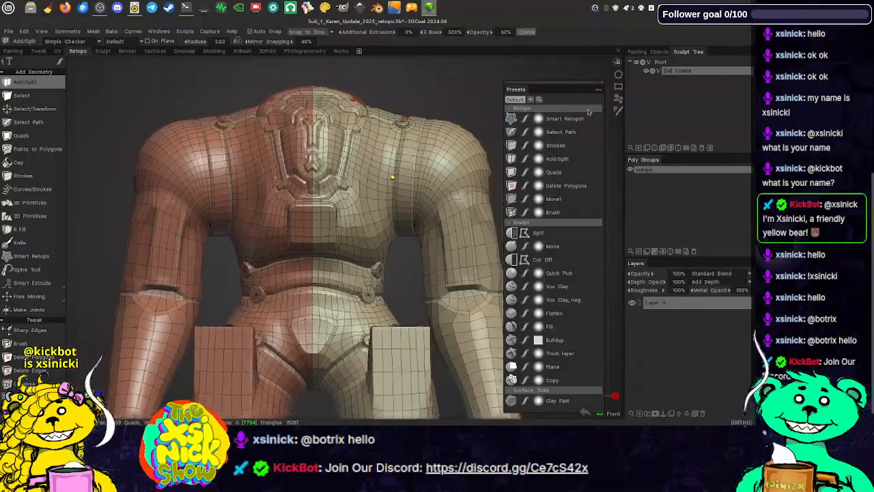
middle_drag(369, 143, 367, 141)
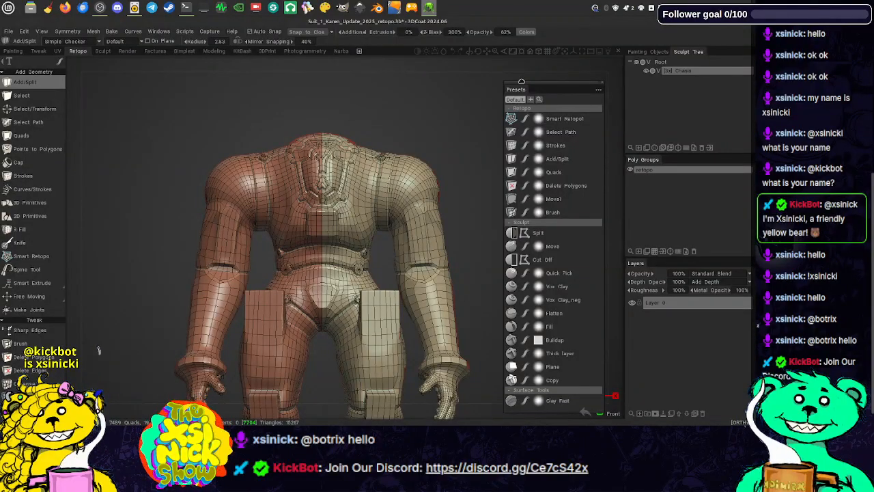
drag(550, 86, 537, 66)
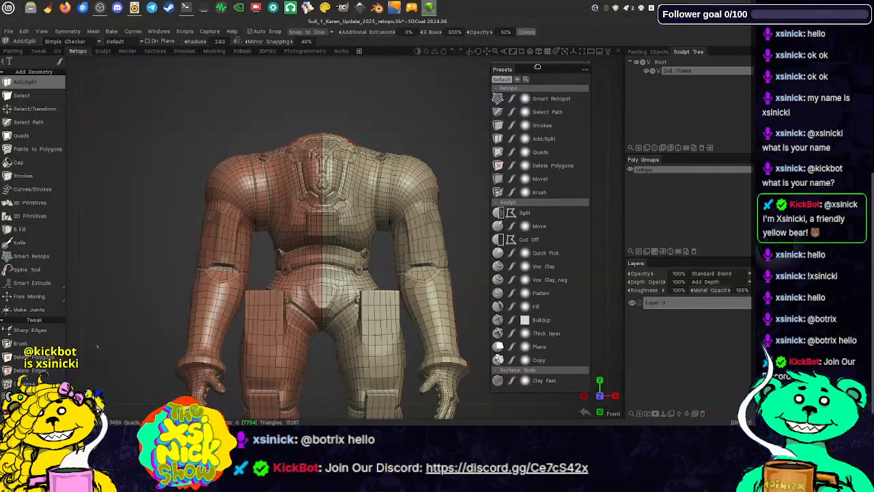
click(599, 396)
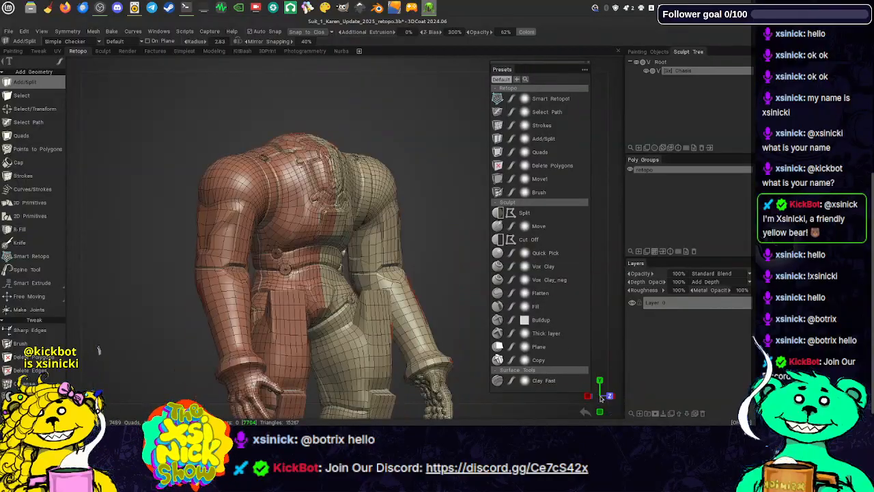
- Reshape the dent's rim with the Move tool so its vertices form a rounder ring around the dent
scroll(410, 82, up, 5)
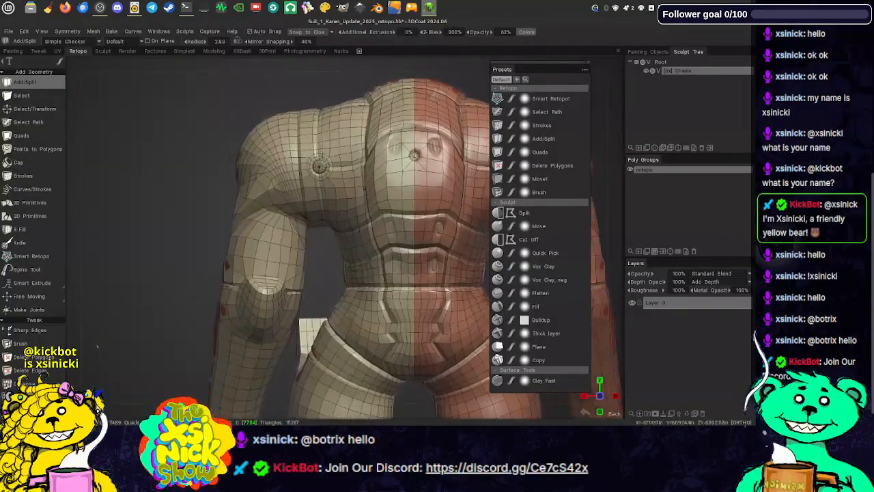
scroll(362, 211, up, 8)
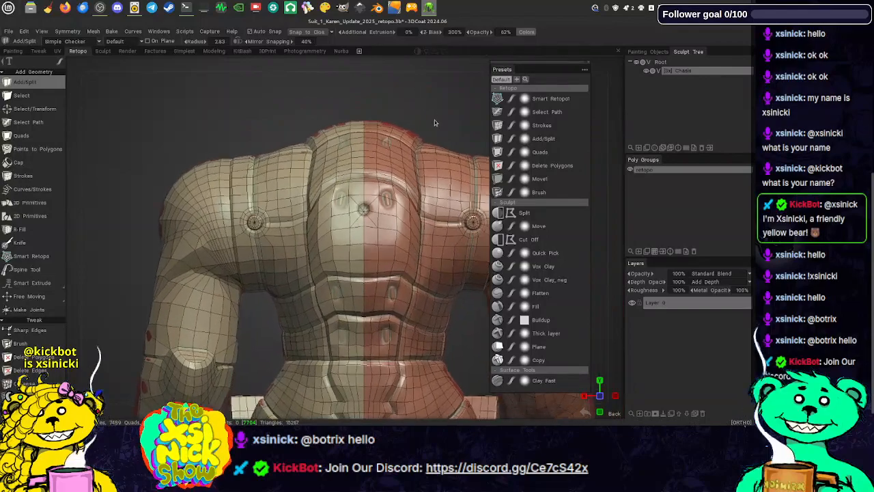
scroll(362, 212, up, 1)
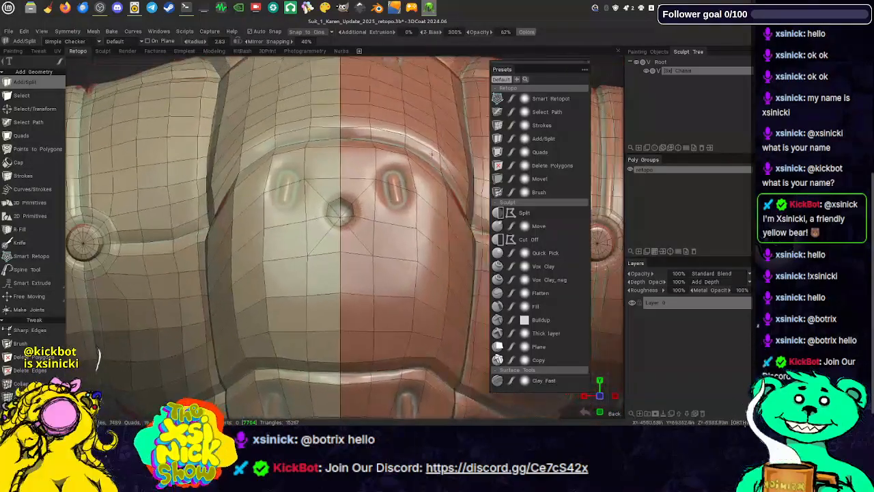
scroll(620, 144, up, 1)
scroll(620, 144, up, 2)
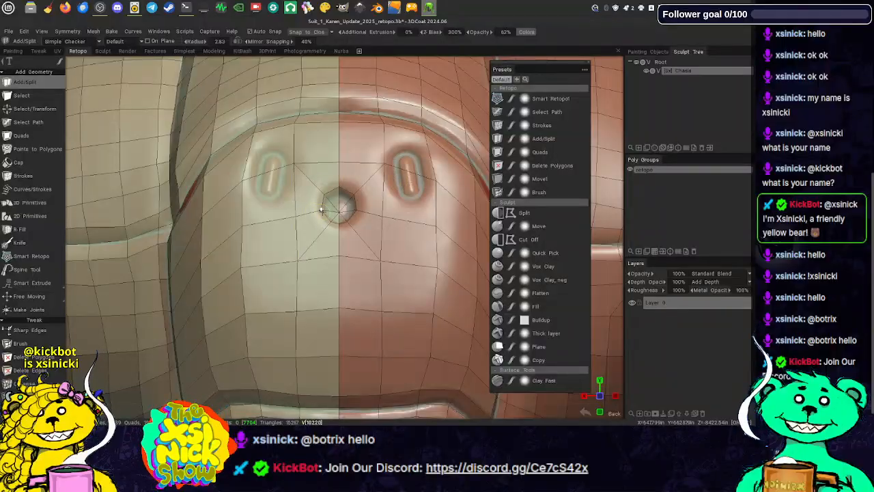
click(321, 209)
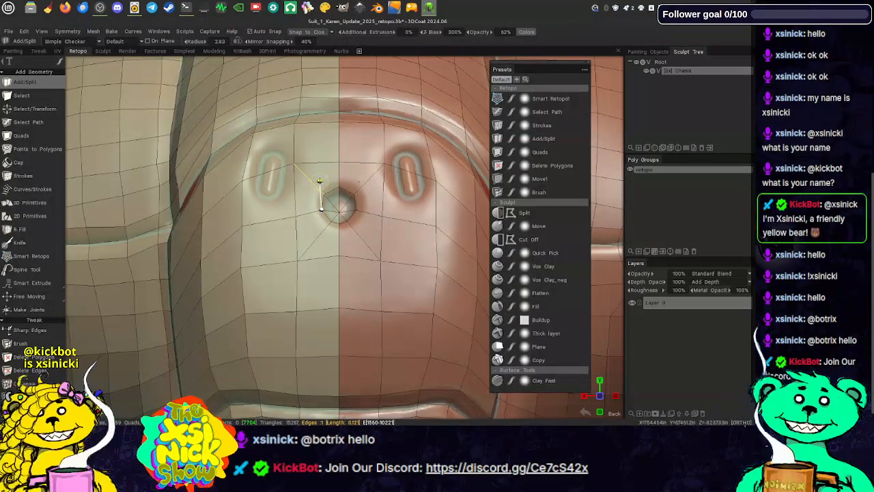
click(540, 179)
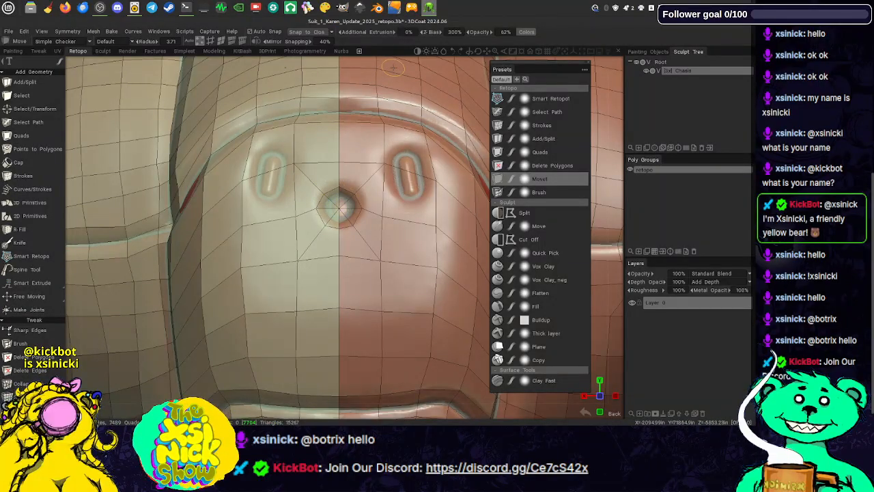
- Select the faces inside the round dent's rim on the unmirrored half and start Select/Transform on them
alt+drag(393, 68, 394, 75)
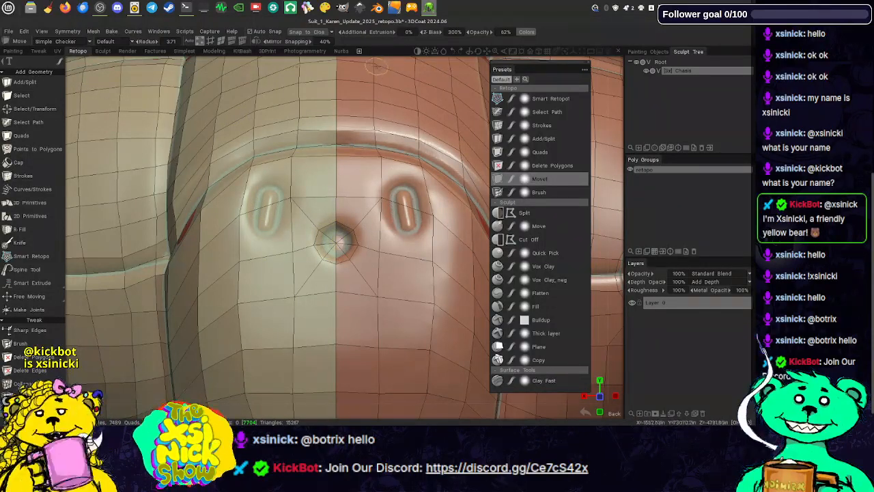
alt+drag(377, 67, 383, 181)
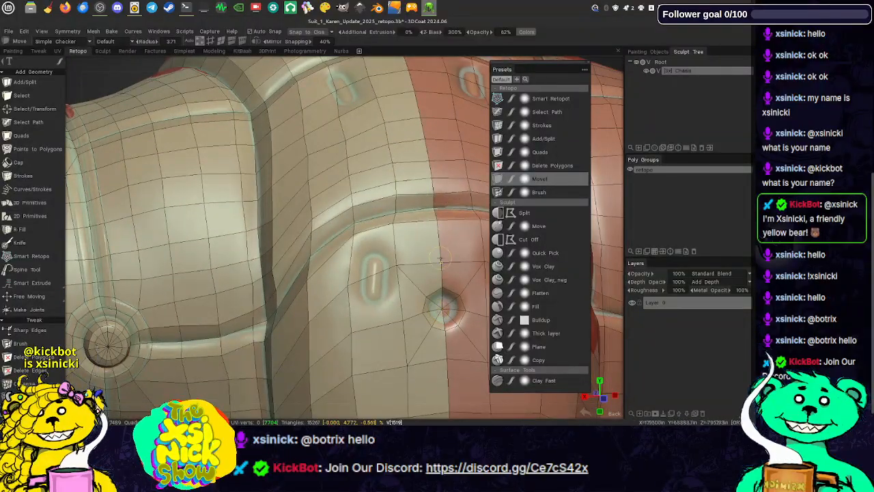
alt+drag(348, 65, 265, 96)
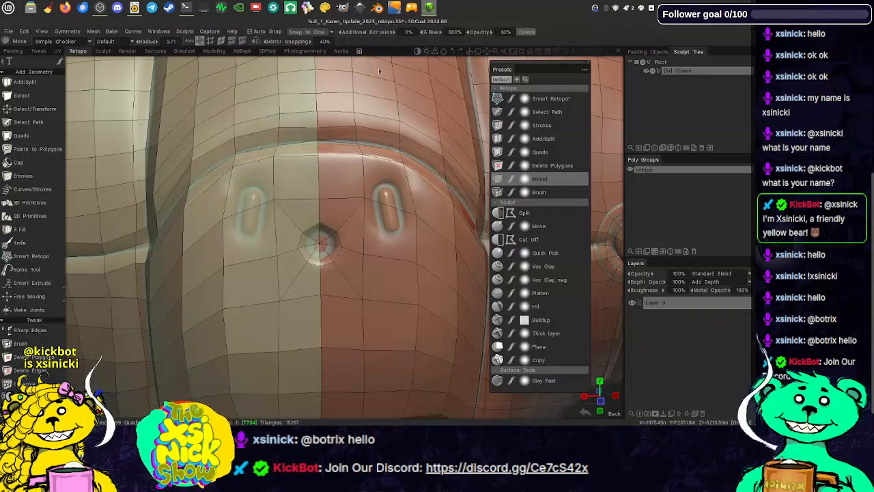
alt+drag(377, 71, 369, 99)
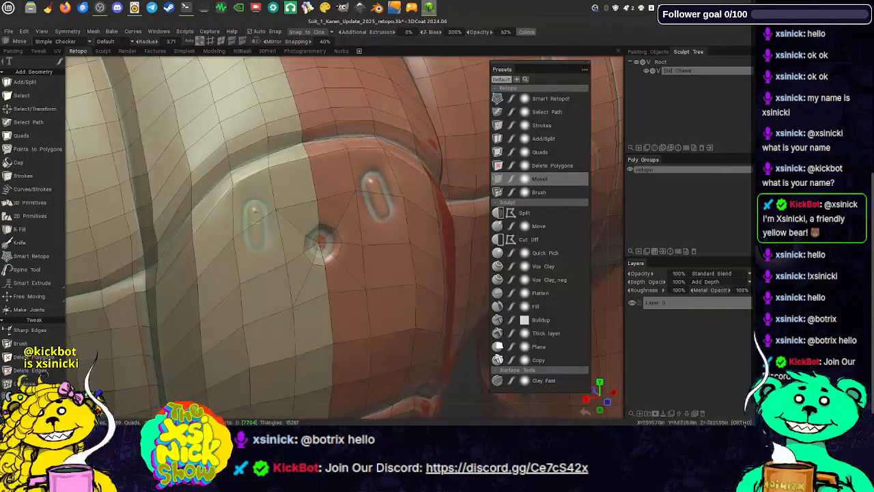
click(23, 97)
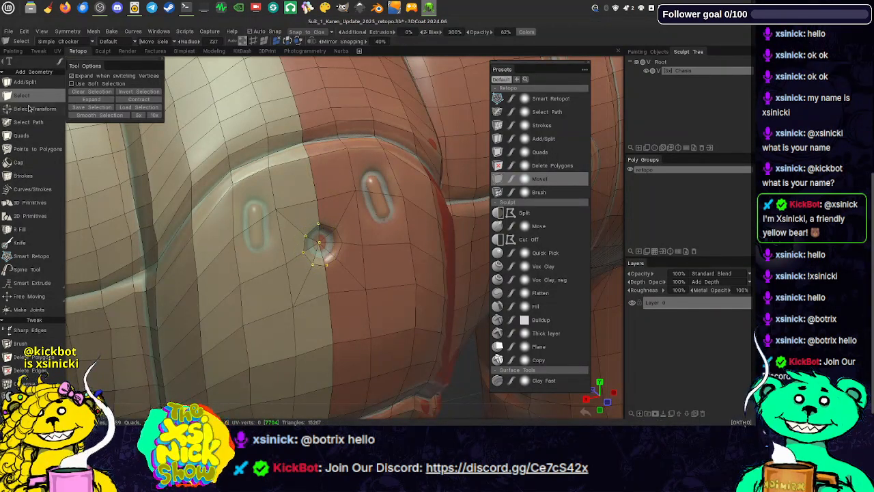
click(41, 107)
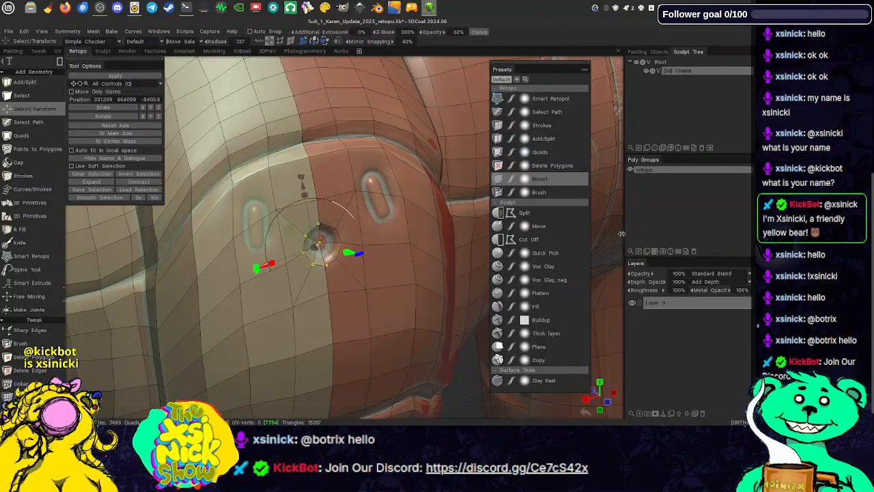
- Reset the transform gizmo's axes for the selected dent faces and check its orientation from the side and back
alt+drag(617, 235, 484, 195)
alt+drag(345, 69, 459, 107)
alt+drag(423, 66, 414, 168)
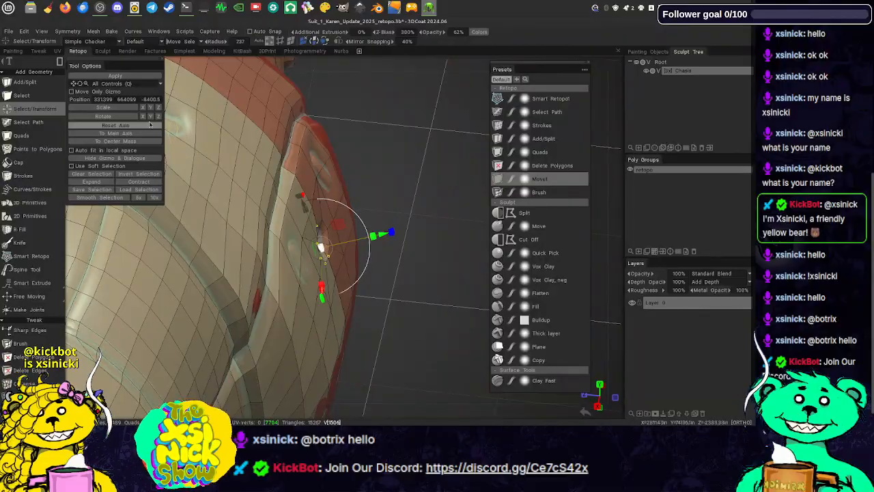
click(116, 127)
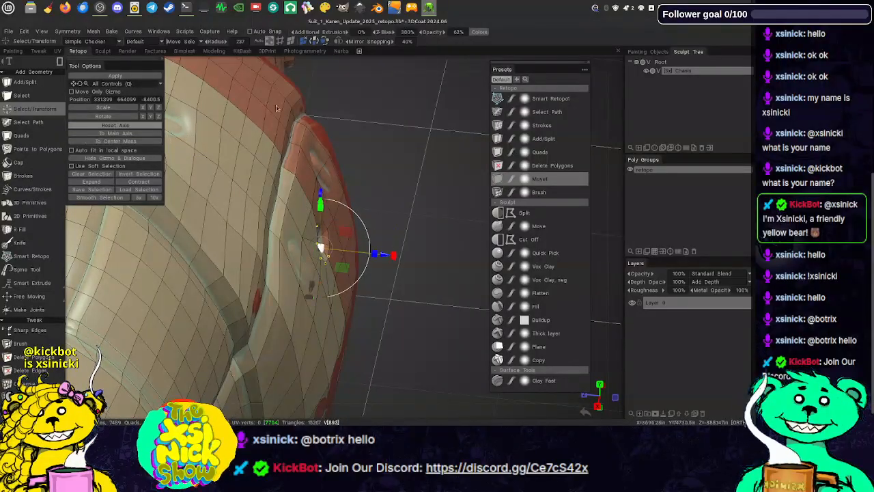
alt+drag(373, 70, 409, 43)
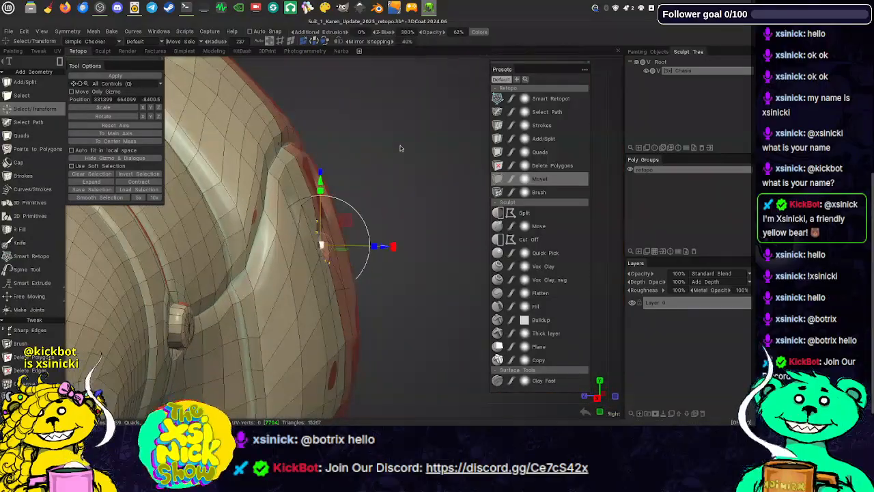
mouse_move(610, 160)
alt+mouse_down()
mouse_move(533, 140)
mouse_move(507, 151)
mouse_move(570, 154)
mouse_move(518, 163)
alt+mouse_up()
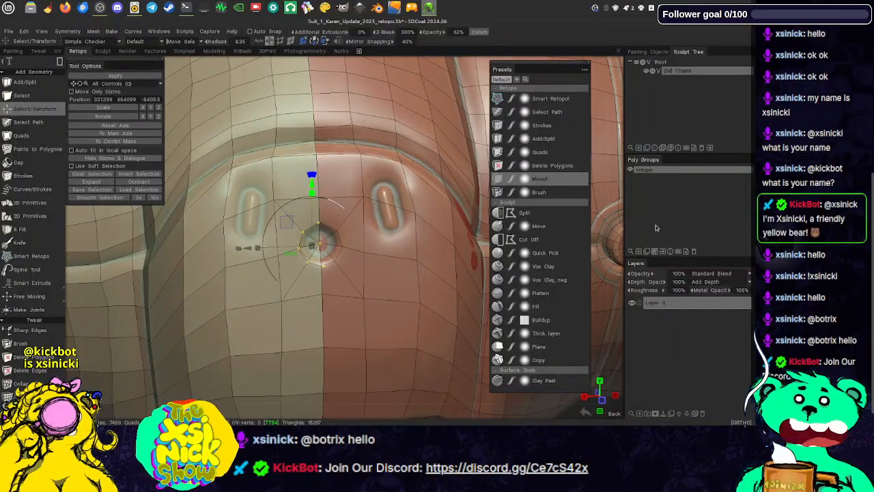
scroll(616, 237, up, 3)
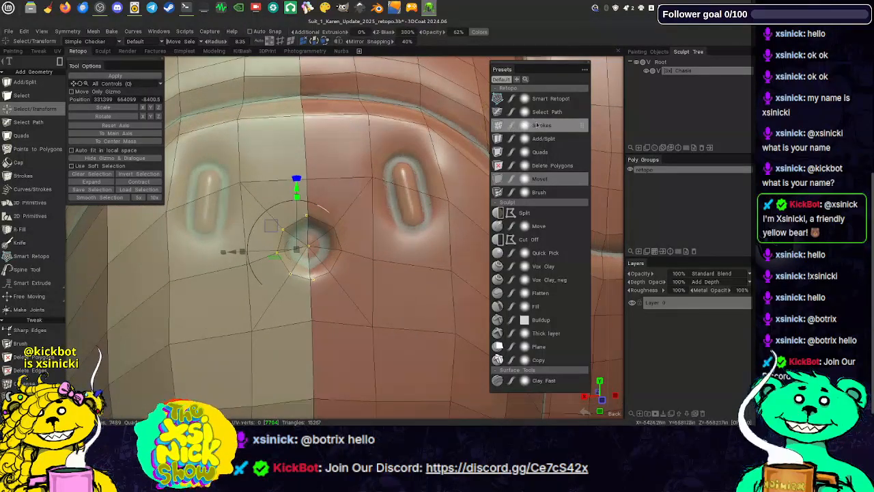
- Cut an inner ring of edges through the unmirrored faces inside the dent's rim with the Add/Split tool
click(25, 82)
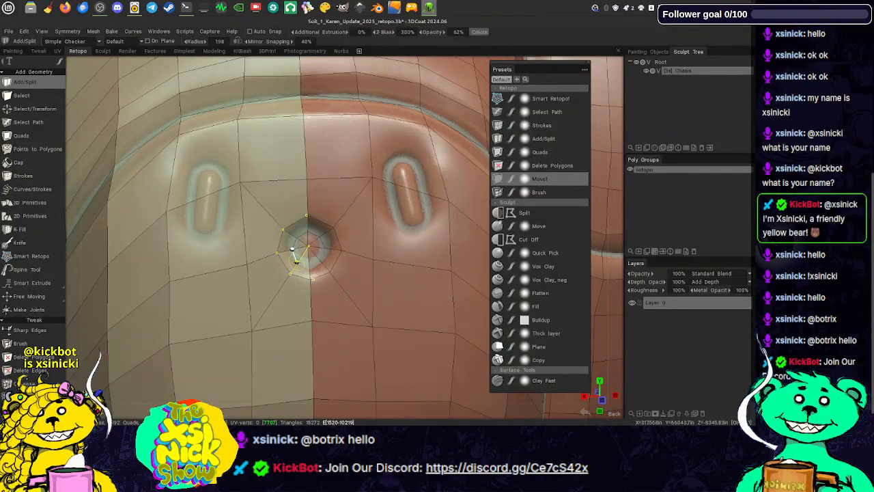
click(298, 260)
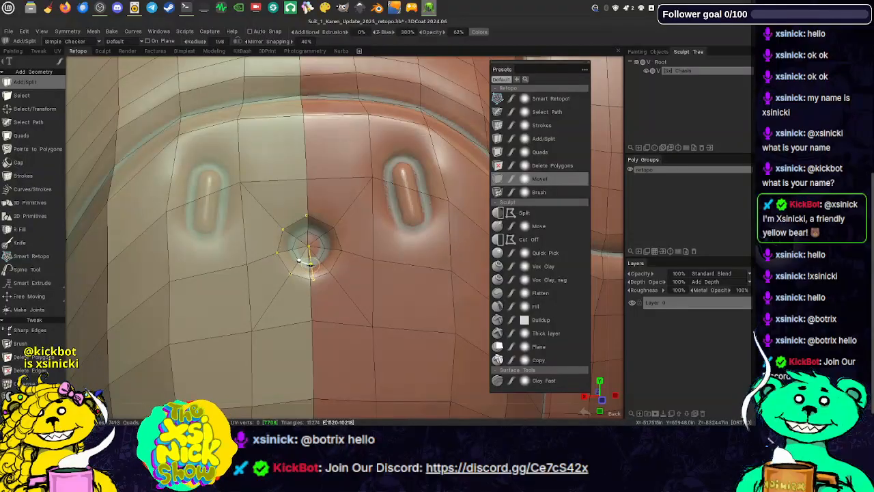
click(311, 263)
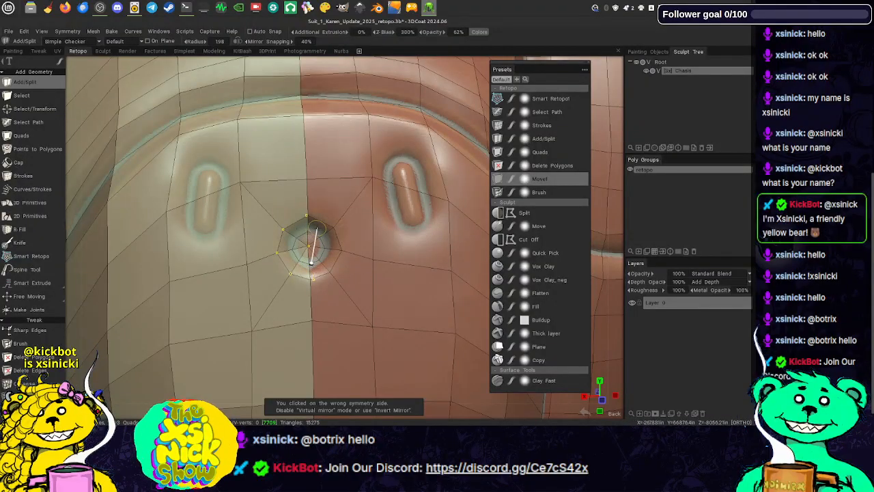
- Adjust the dent's centre-line vertices on the lower rim and upper inner ring using the Move tool at radius 2.25
click(531, 180)
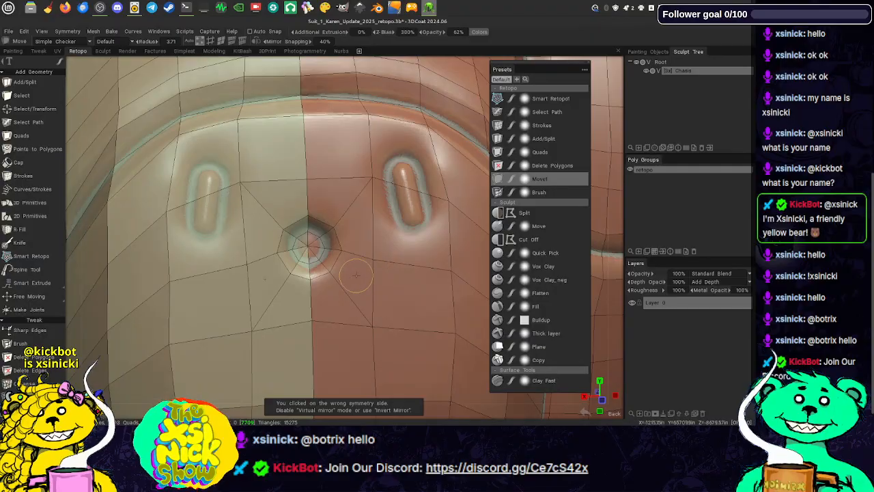
click(312, 279)
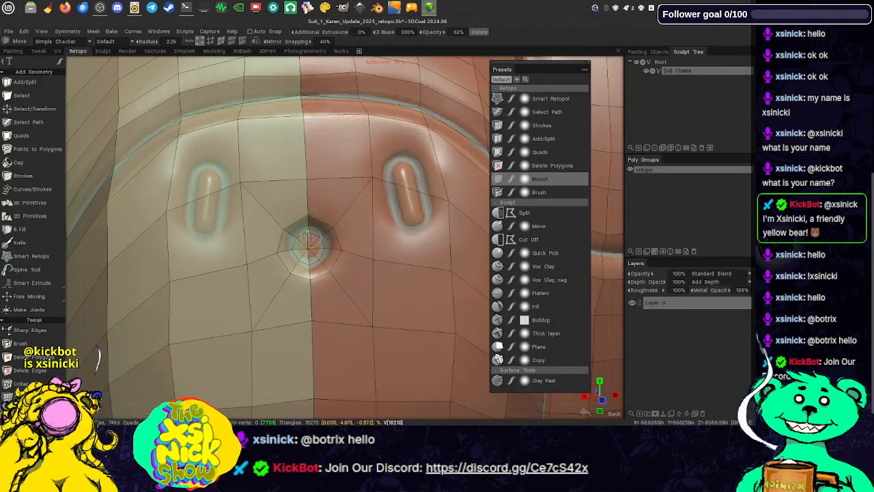
click(308, 231)
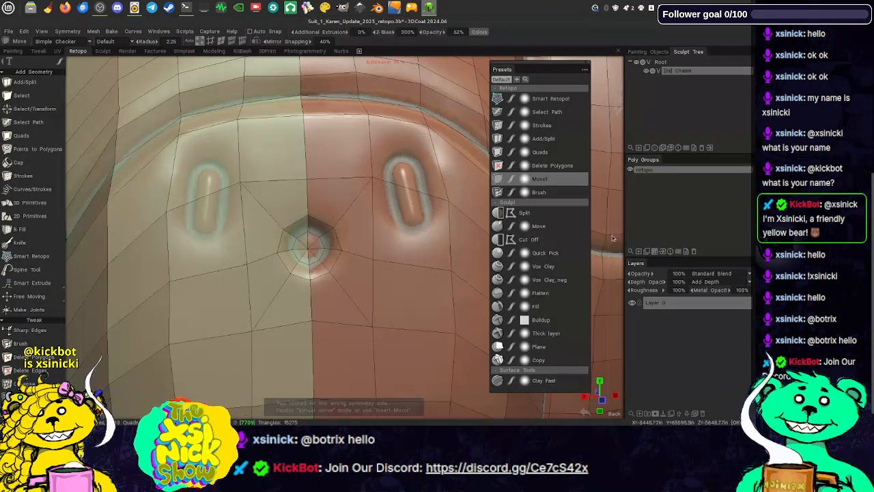
- Try moving whole faces around the dent with the Move tool and undo the displacement
alt+drag(613, 238, 608, 228)
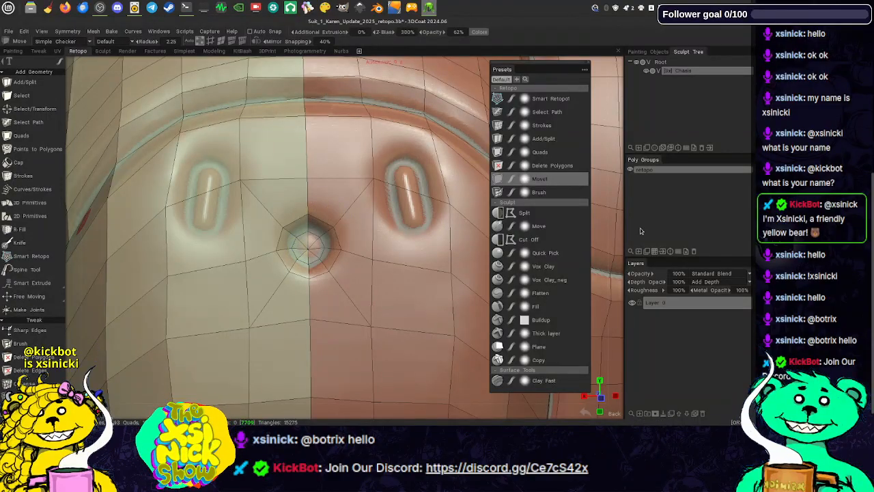
alt+drag(619, 230, 358, 210)
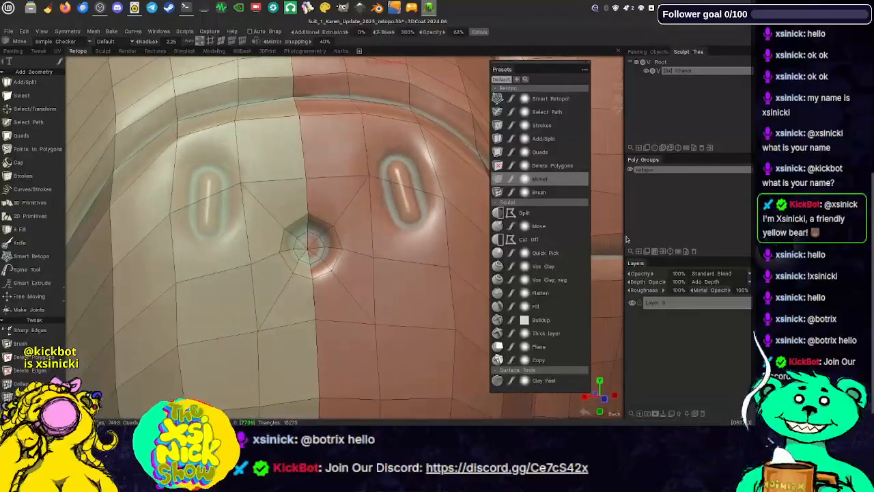
click(223, 42)
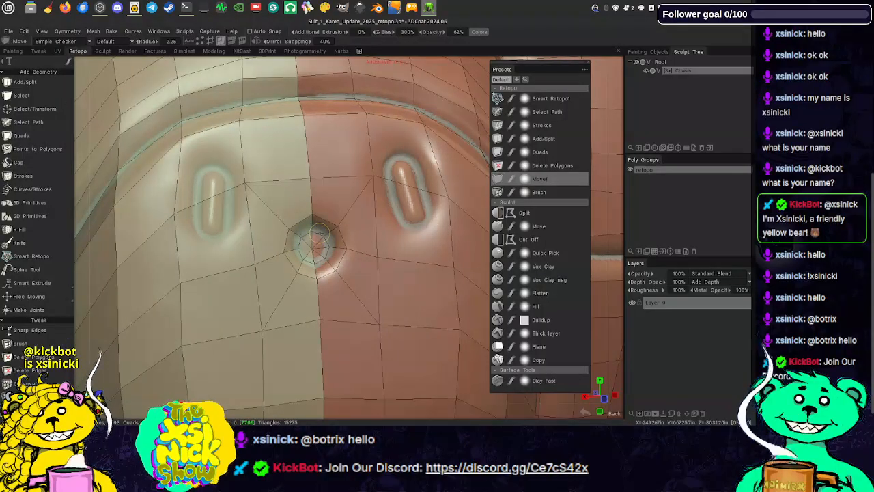
click(283, 231)
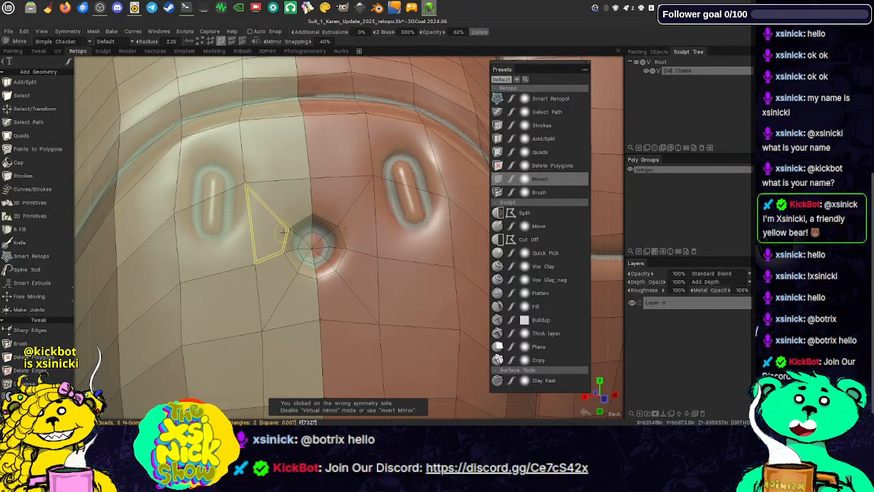
drag(305, 228, 292, 247)
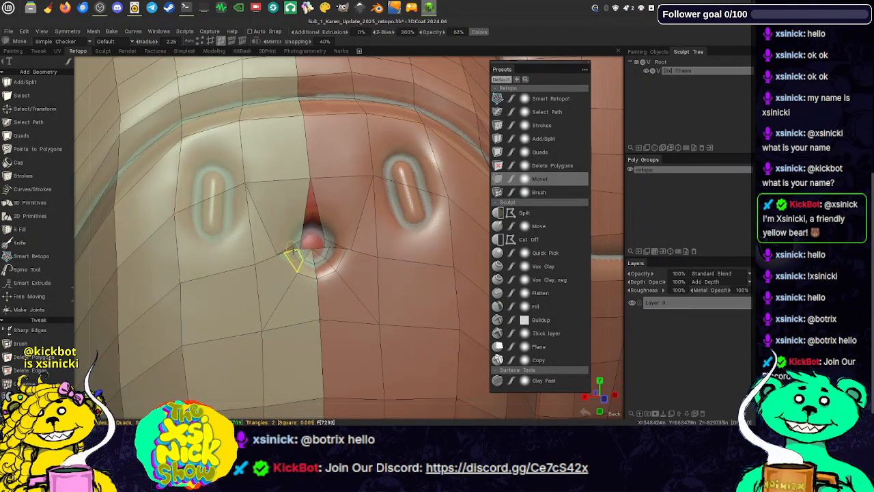
key(ctrl+z)
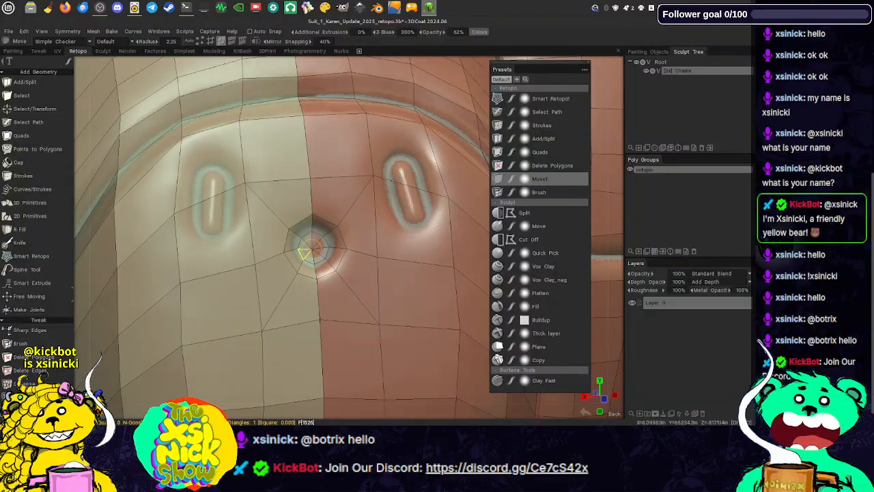
click(335, 242)
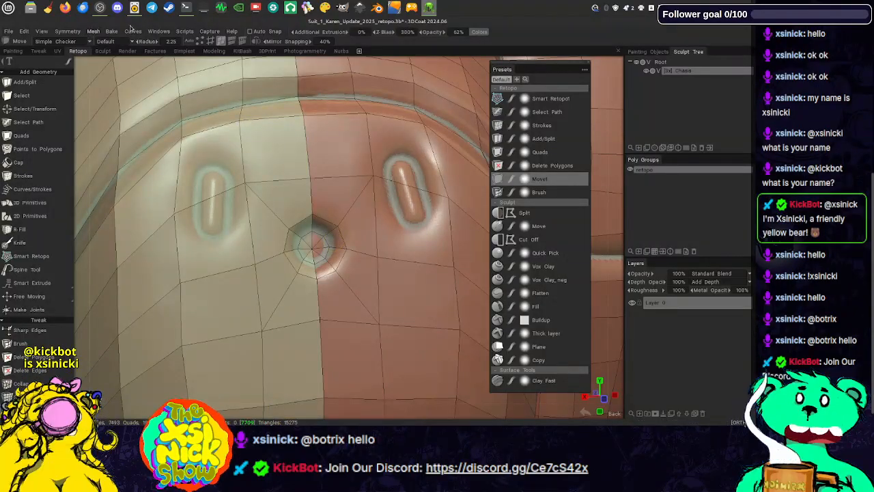
- Turn off Virtual Mirror Mode, check the X-axis symmetry settings and try the Move tool on the dent's half
click(41, 31)
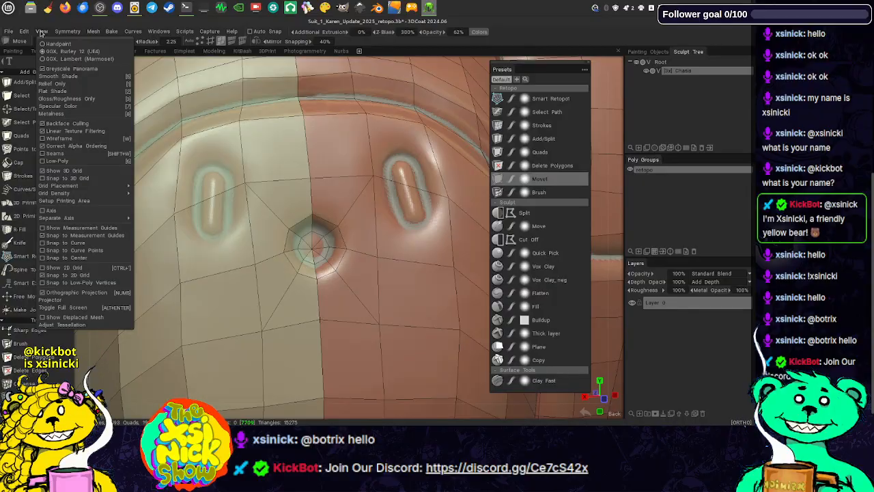
mouse_move(60, 34)
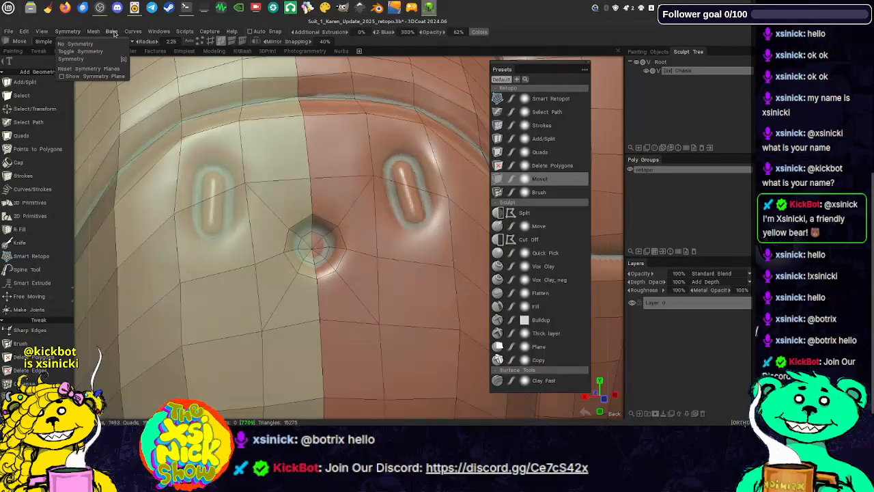
mouse_move(97, 34)
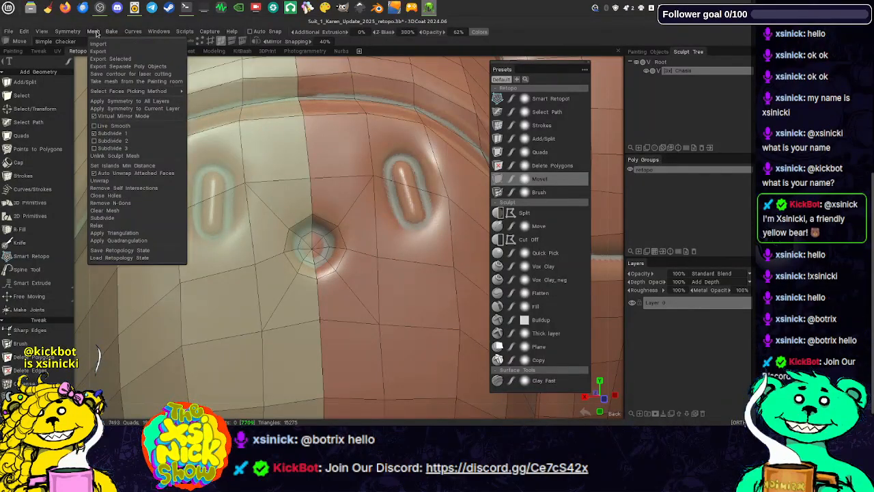
click(97, 117)
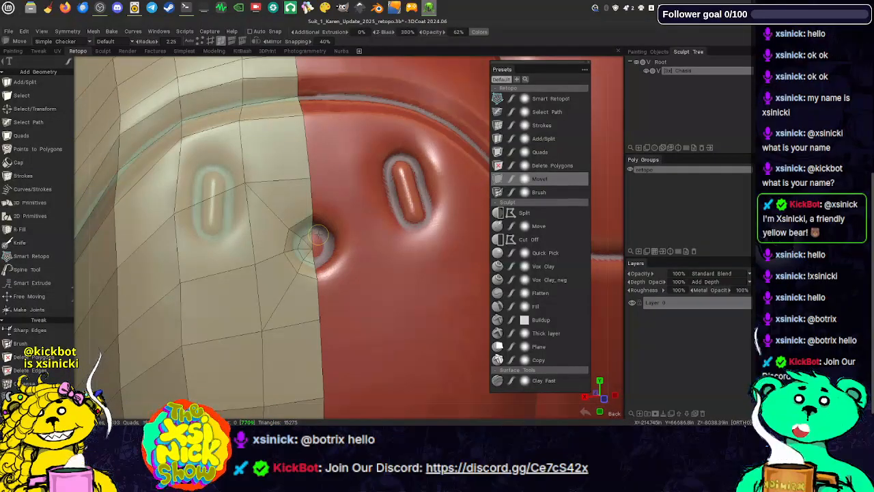
key(s)
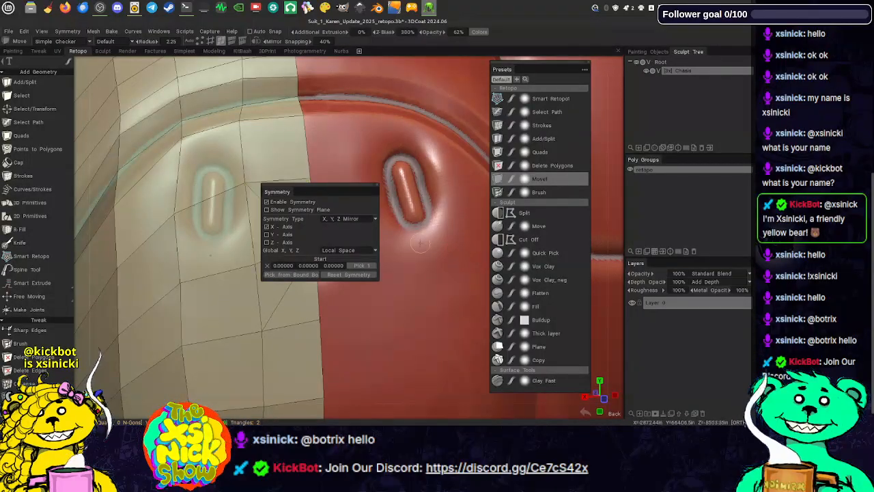
key(s)
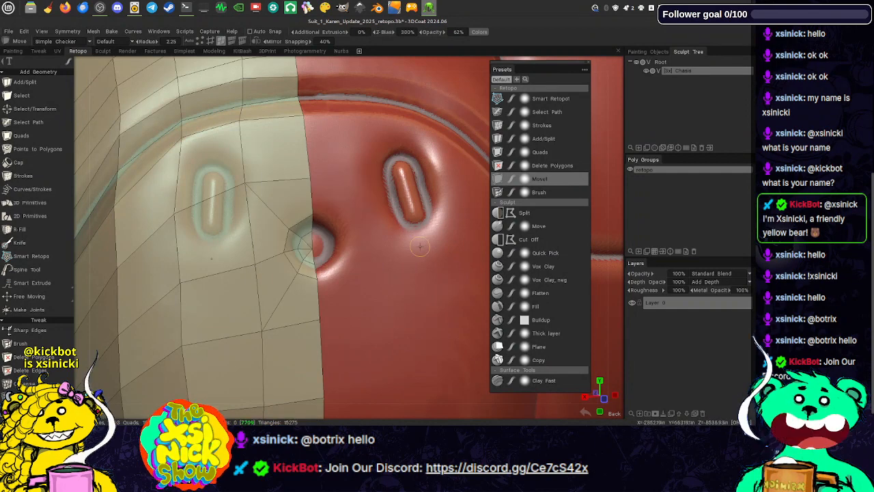
click(304, 243)
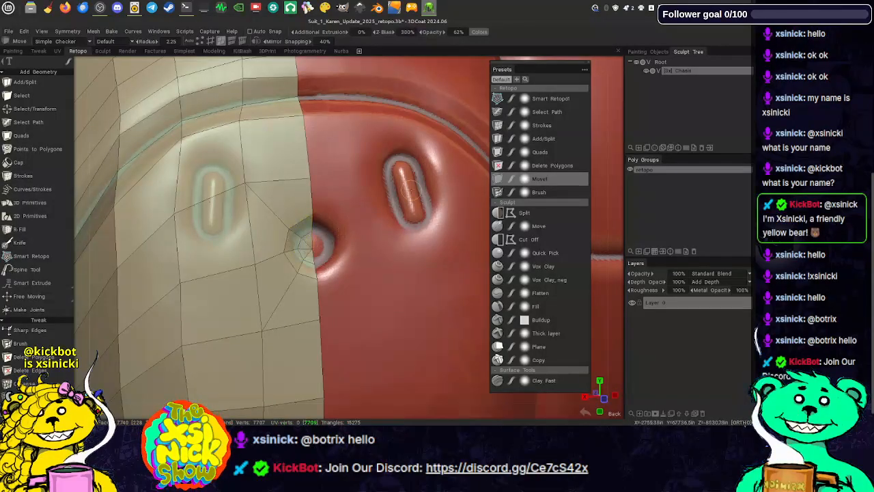
- Switch to the Select tool and look through the commands available for the selected dent faces
click(22, 95)
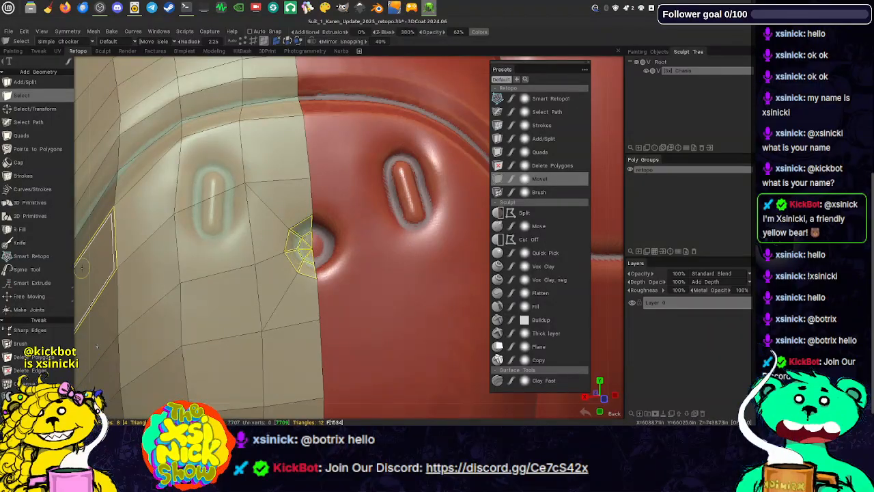
mouse_move(58, 299)
scroll(55, 301, down, 10)
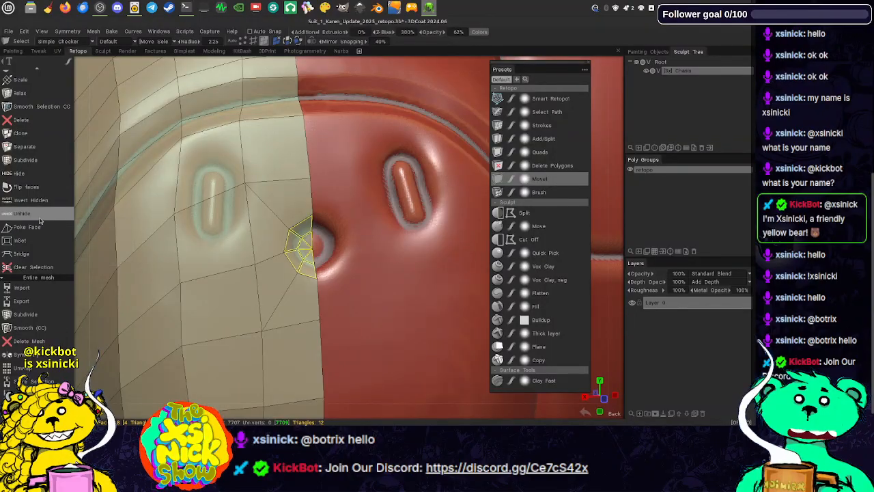
scroll(54, 203, up, 3)
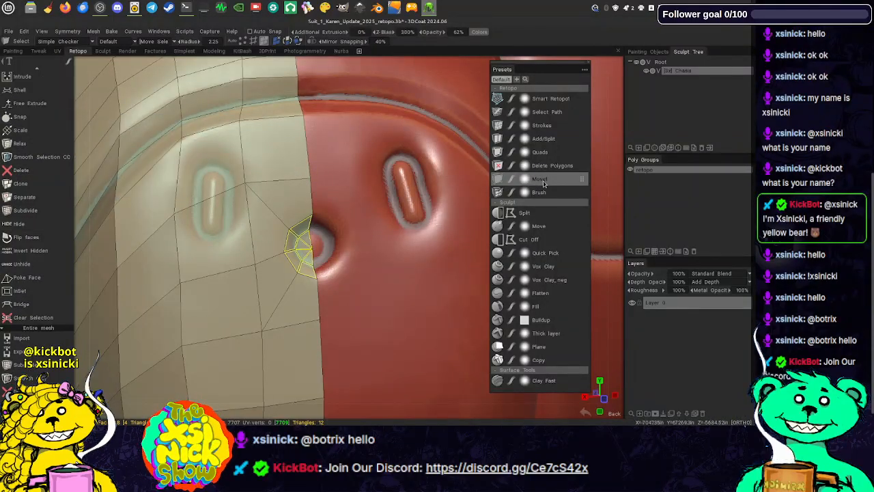
alt+right_drag(612, 183, 597, 146)
mouse_move(618, 156)
alt+mouse_down()
mouse_move(602, 166)
mouse_move(547, 167)
mouse_move(615, 172)
alt+mouse_up()
alt+drag(660, 173, 609, 171)
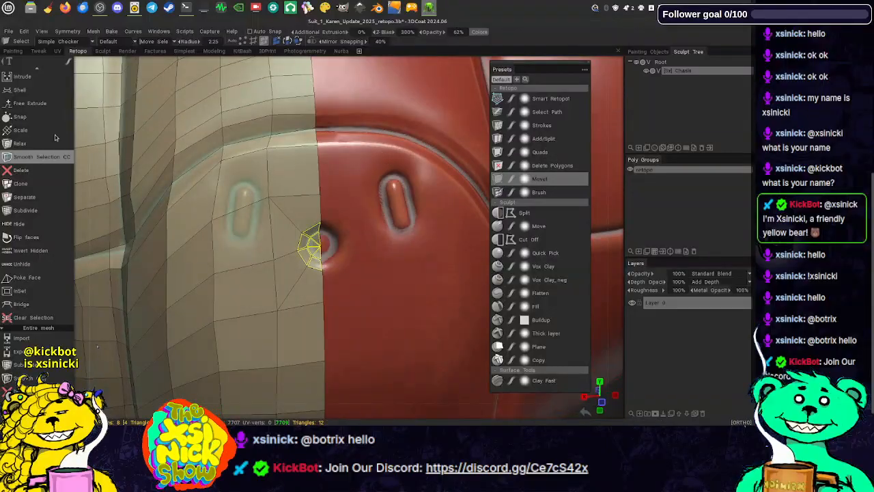
- Turn Virtual Mirror Mode back on for the retopo mesh
click(91, 31)
mouse_move(74, 32)
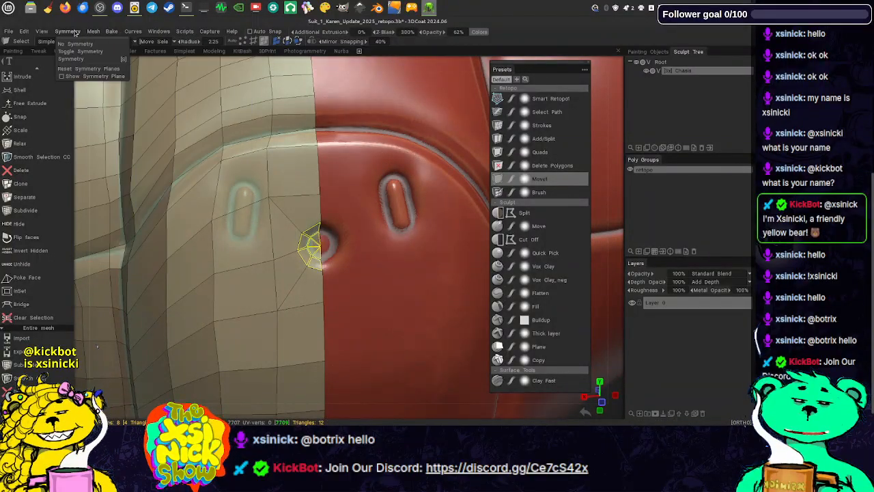
mouse_move(109, 33)
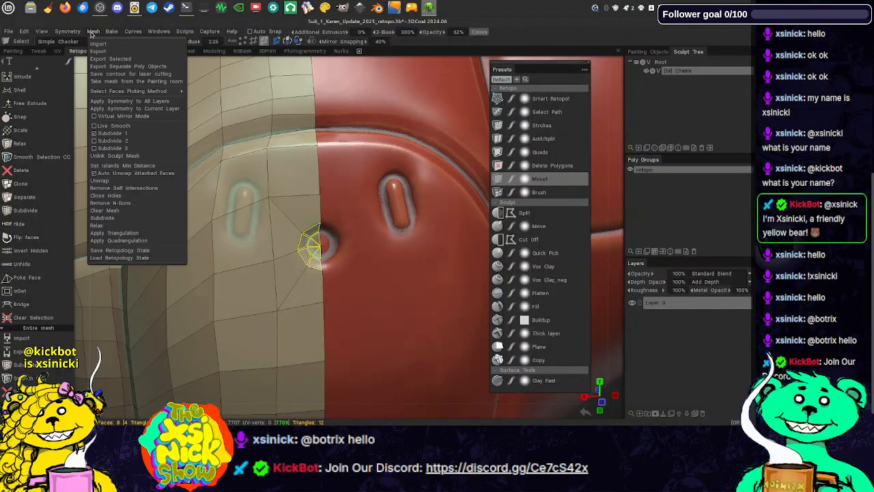
click(122, 116)
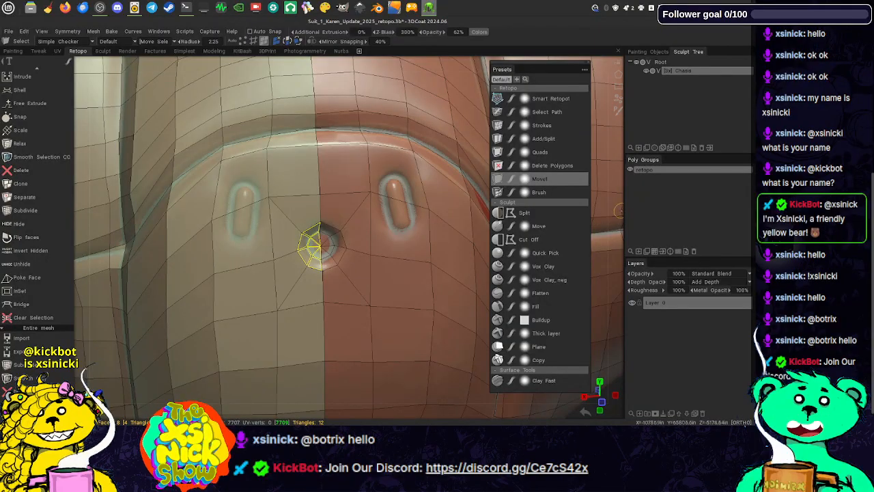
- Examine the mirrored retopology from the upper back down to the waist and hip plates, and activate the Move tool
alt+right_drag(610, 200, 373, 146)
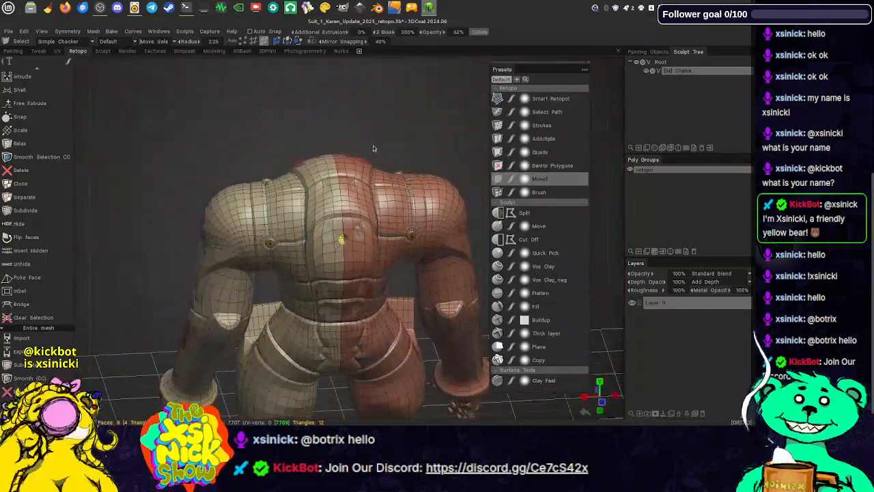
alt+drag(315, 70, 552, 51)
alt+drag(466, 181, 387, 72)
alt+middle_drag(434, 81, 404, 107)
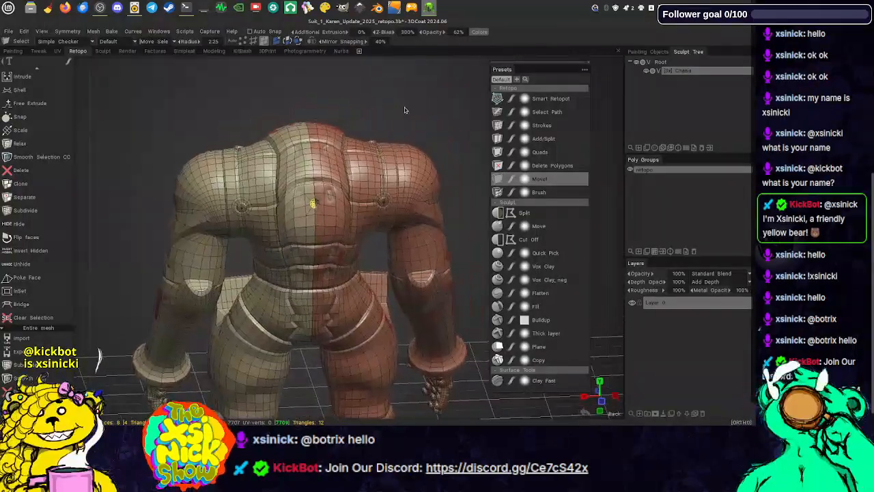
alt+right_drag(410, 91, 449, 189)
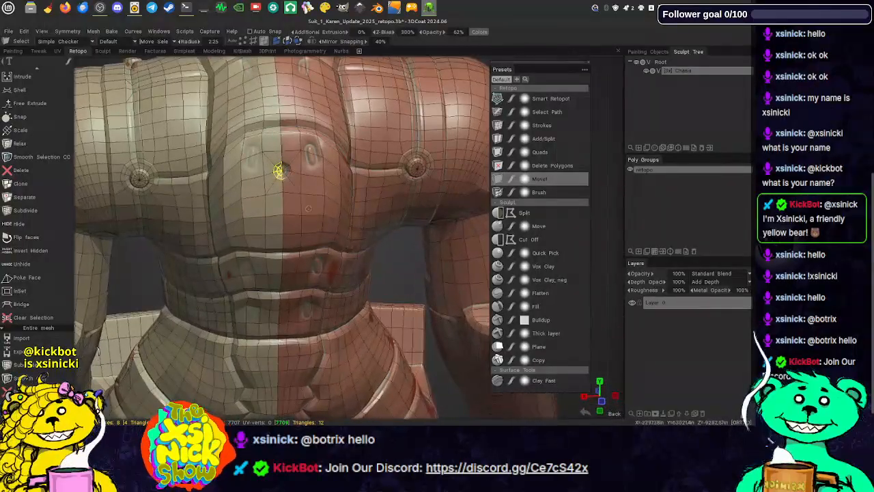
alt+middle_drag(308, 208, 356, 265)
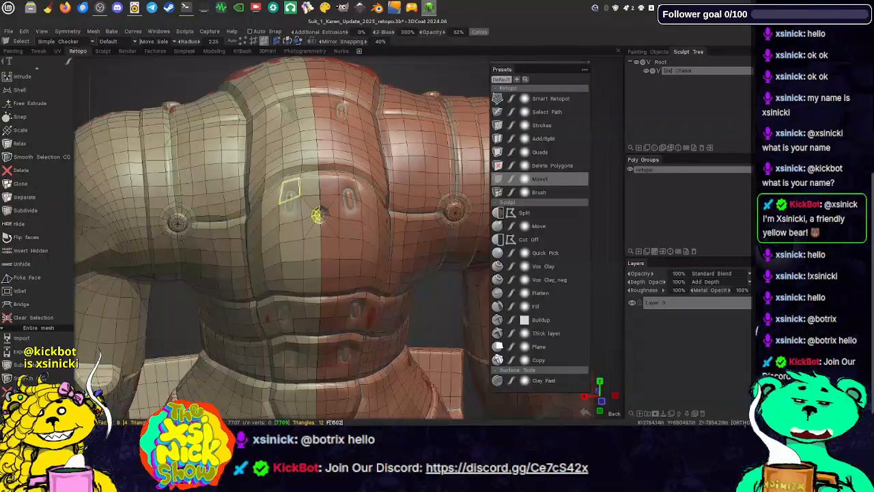
alt+middle_drag(344, 236, 339, 193)
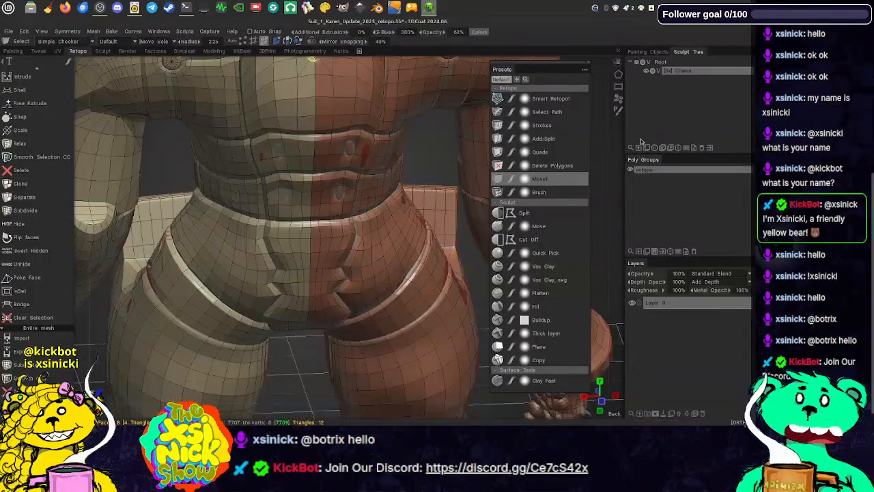
alt+right_drag(616, 148, 628, 218)
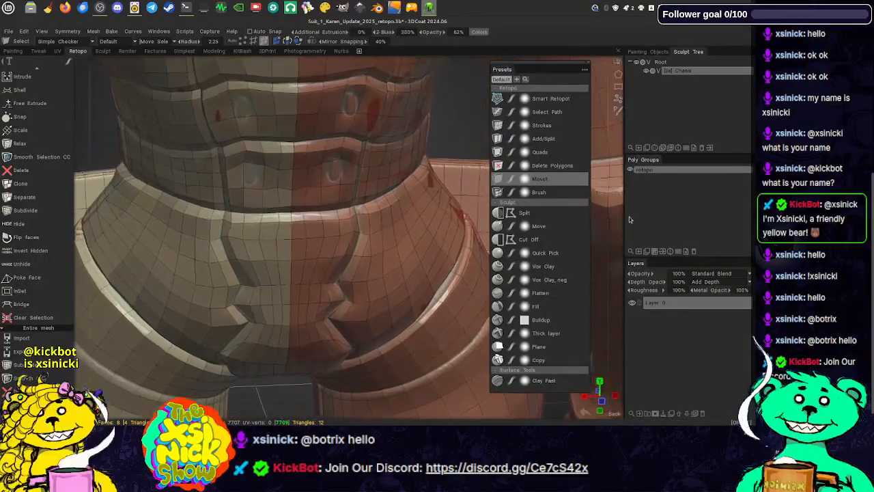
alt+middle_drag(347, 178, 400, 213)
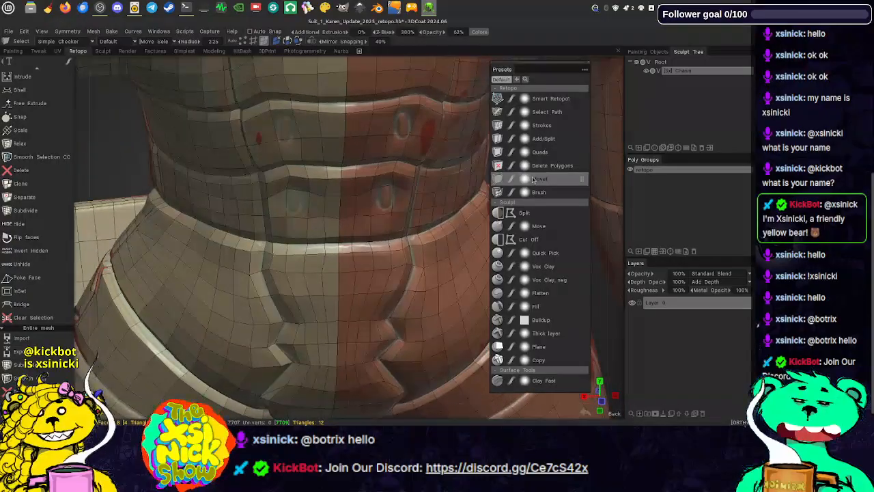
click(534, 179)
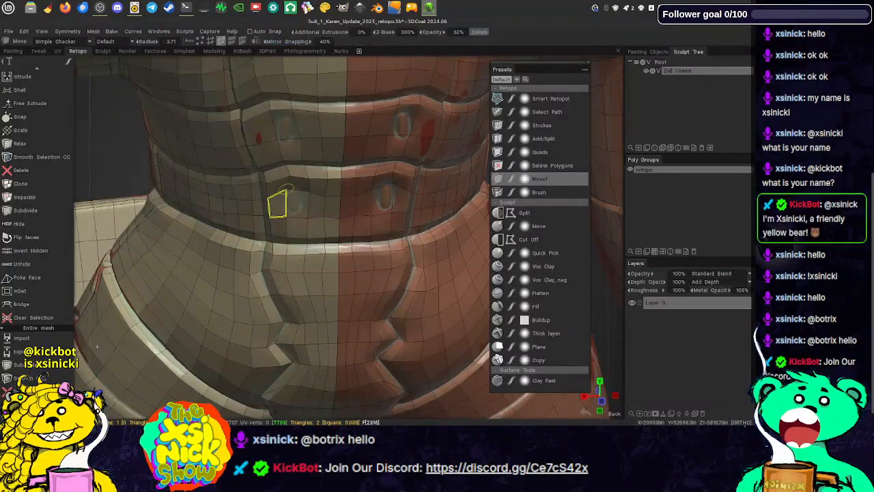
- Set the Move tool to vertices, turn on Auto Snap and nudge the vertices around the slots on both waist plates onto the sculpt
click(199, 42)
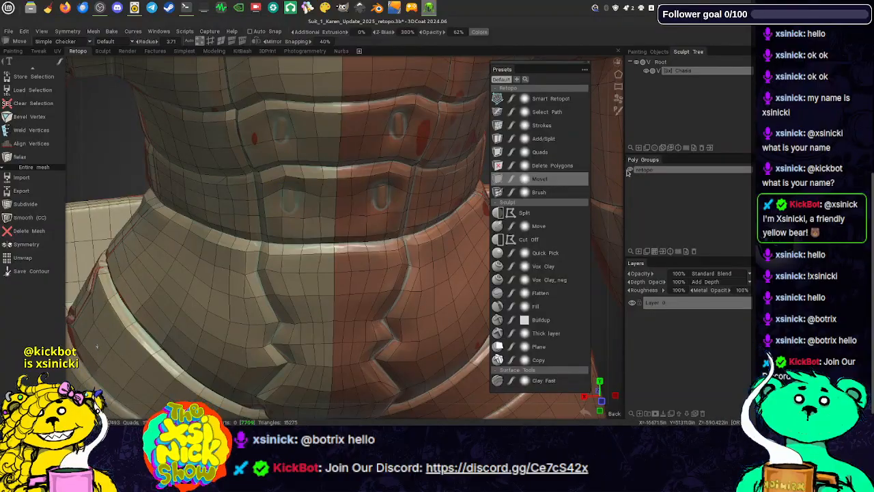
right_drag(619, 167, 649, 256)
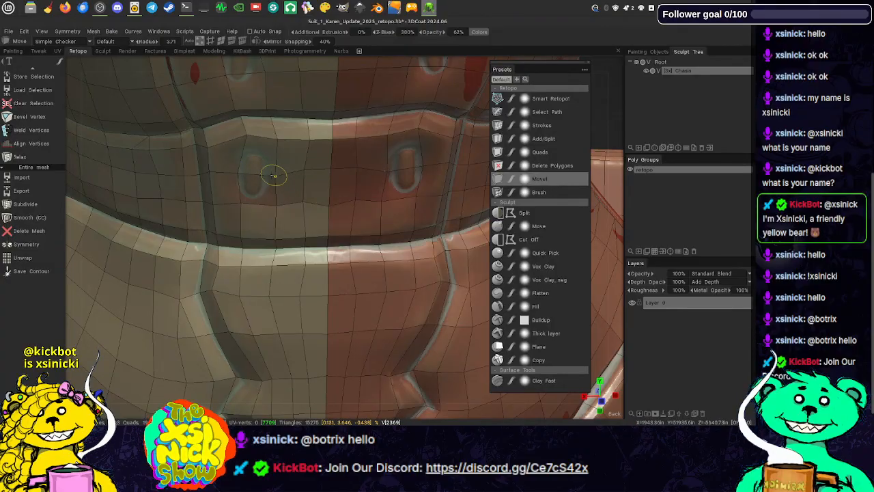
alt+middle_drag(279, 107, 286, 181)
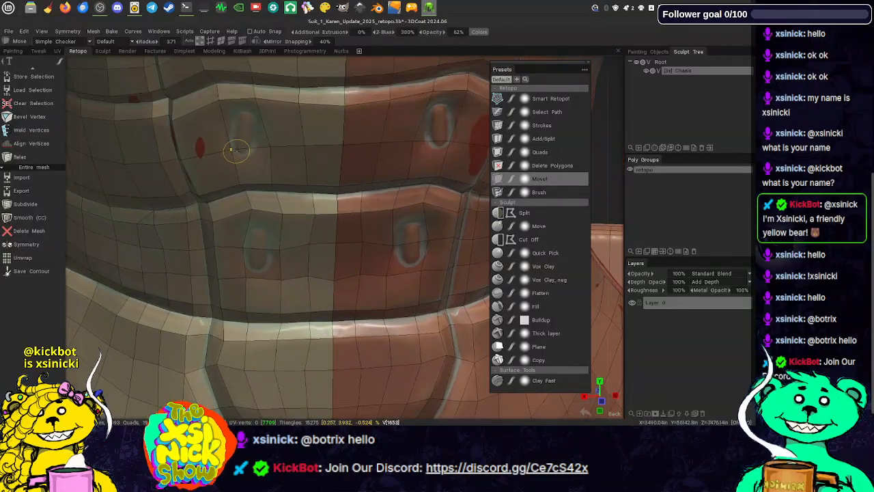
drag(235, 150, 230, 135)
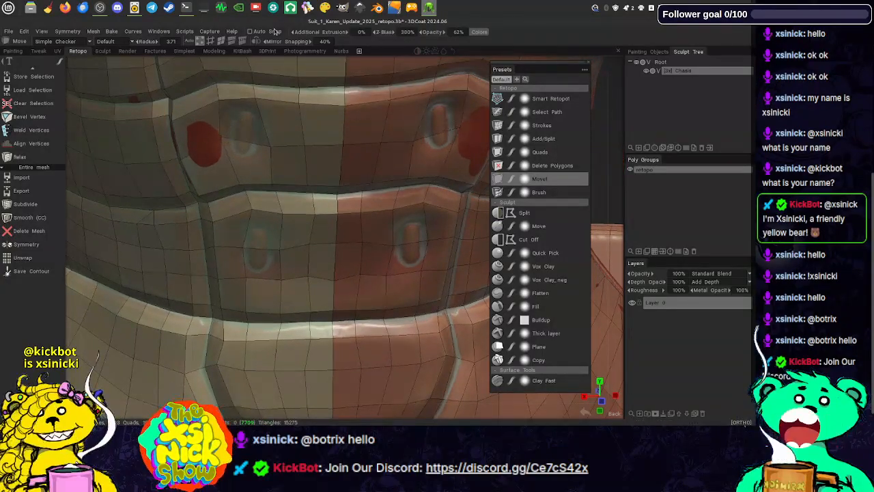
click(255, 33)
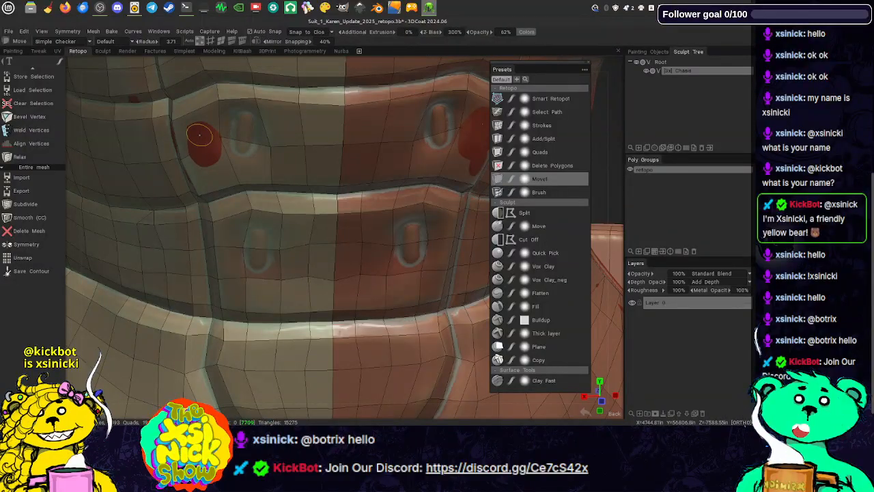
drag(222, 142, 272, 136)
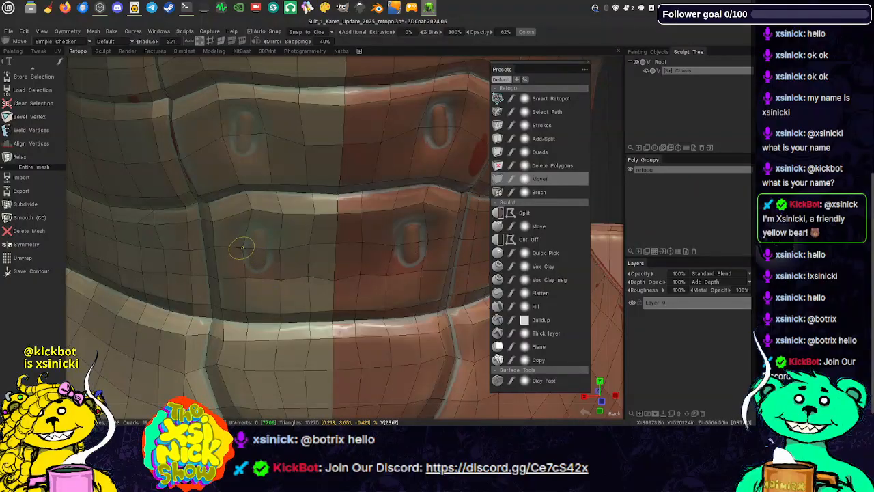
drag(244, 248, 275, 252)
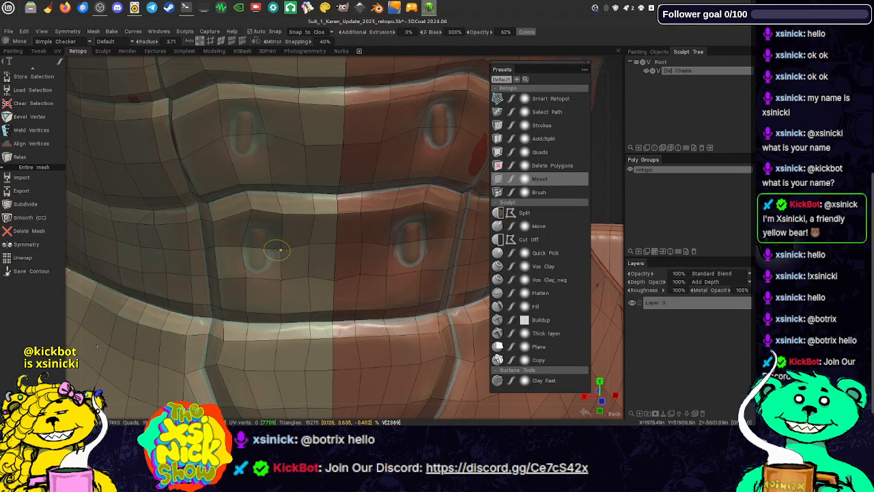
- Move the mesh vertices above the centre-line dent on the back slightly downward, across the adjacent slot
middle_drag(257, 134, 260, 152)
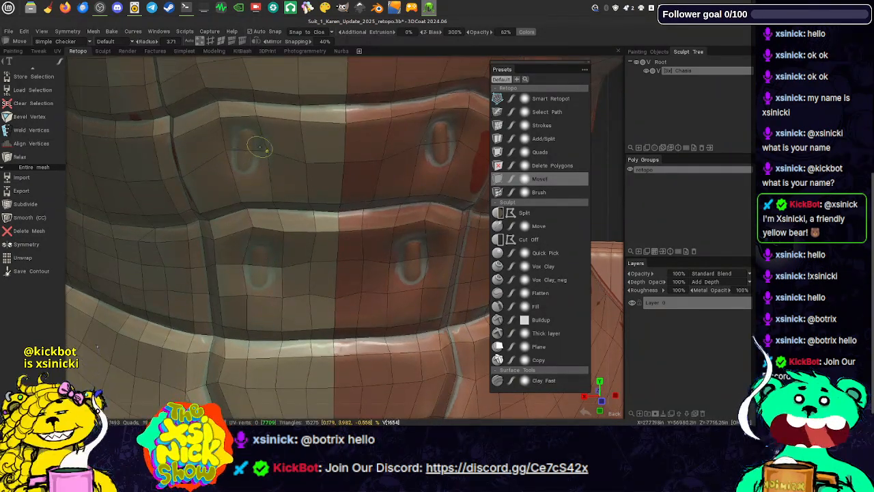
mouse_move(263, 141)
middle_down()
mouse_move(302, 201)
mouse_move(307, 266)
middle_up()
middle_drag(309, 92, 298, 205)
middle_drag(301, 153, 297, 189)
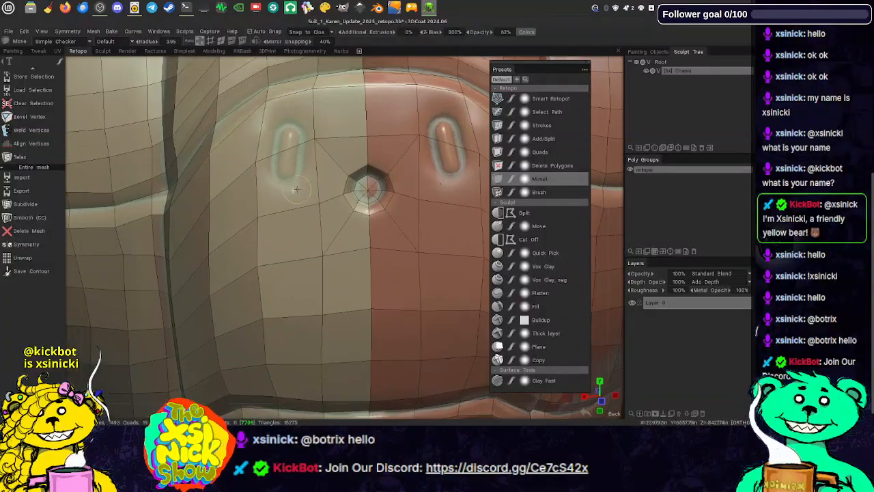
drag(314, 139, 313, 155)
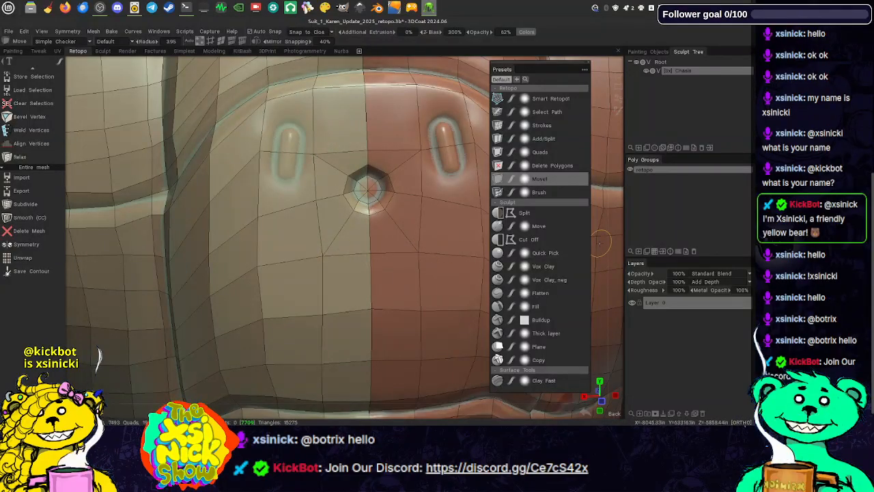
- Examine the mirrored retopology on the back, from the centre-line dent down to the waist and hip plates
alt+right_drag(618, 246, 568, 168)
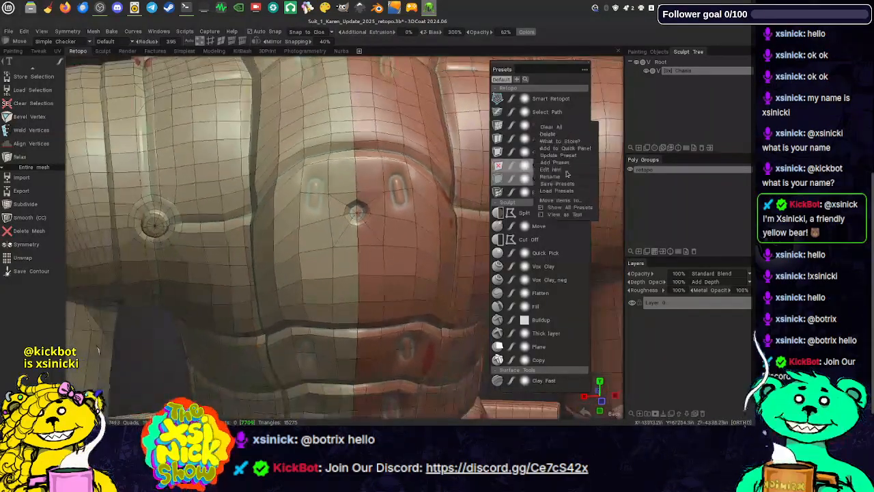
alt+middle_drag(386, 241, 390, 253)
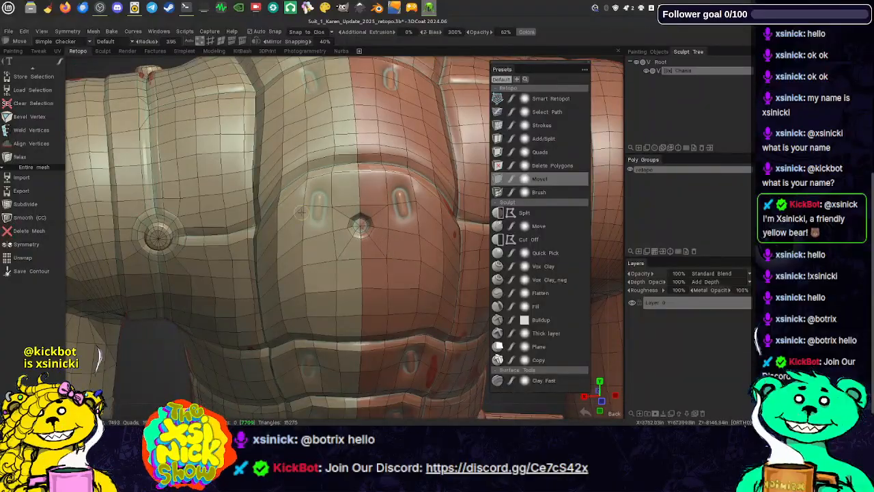
alt+middle_drag(429, 290, 412, 281)
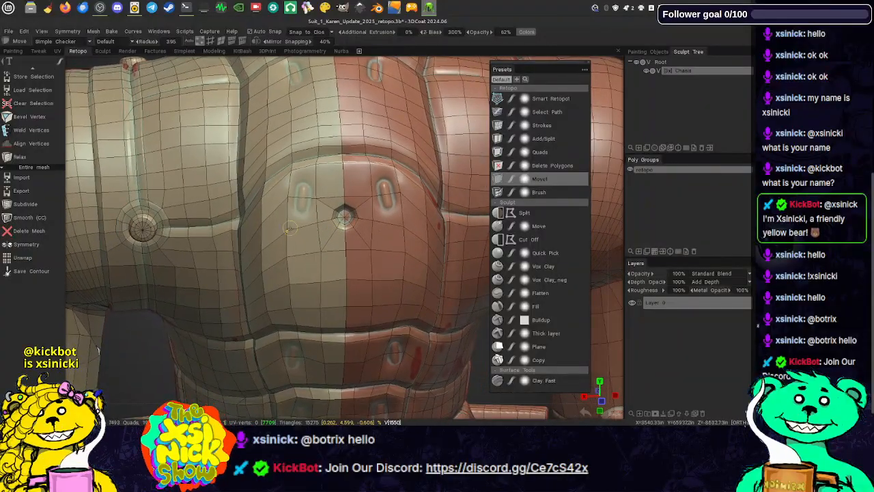
alt+middle_drag(385, 241, 391, 188)
alt+middle_drag(360, 294, 369, 214)
alt+middle_drag(358, 266, 357, 227)
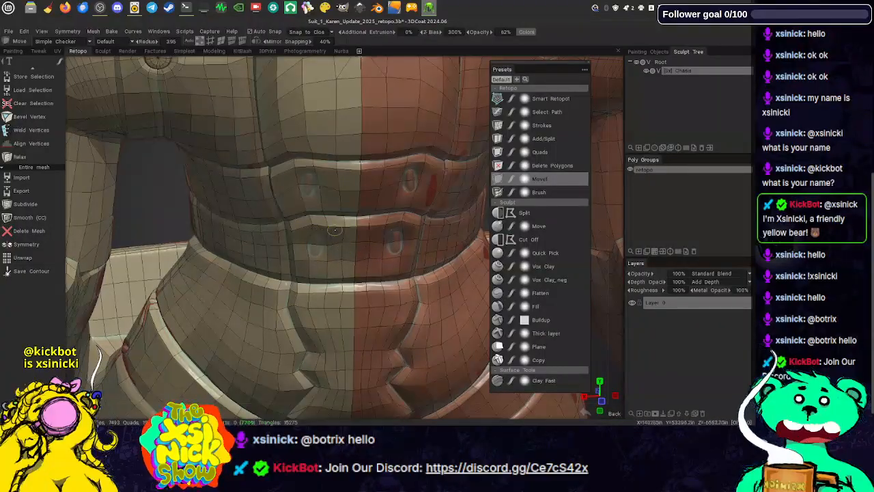
mouse_move(329, 233)
alt+middle_down()
mouse_move(366, 261)
mouse_move(370, 210)
alt+middle_up()
alt+middle_drag(346, 302, 351, 251)
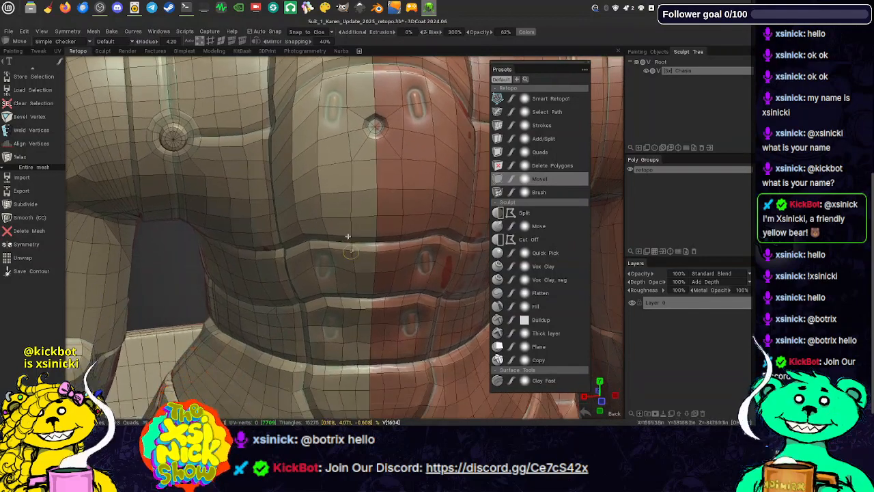
alt+middle_drag(371, 298, 353, 274)
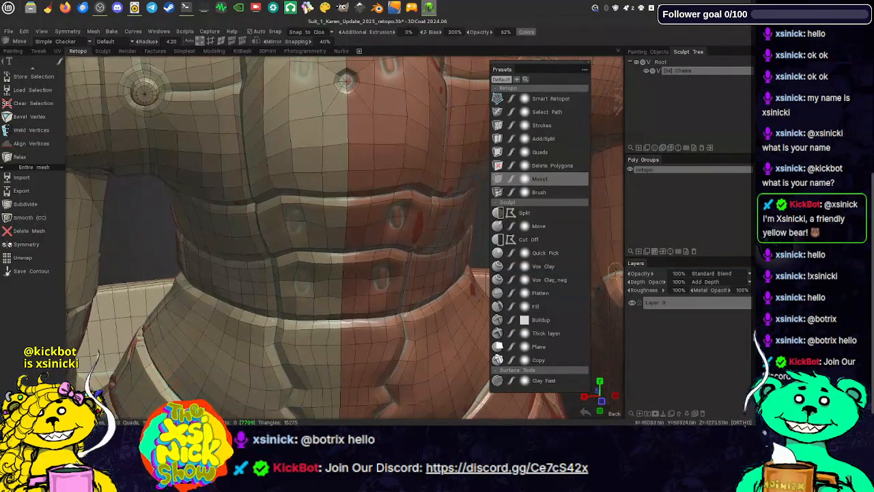
alt+right_drag(615, 224, 508, 177)
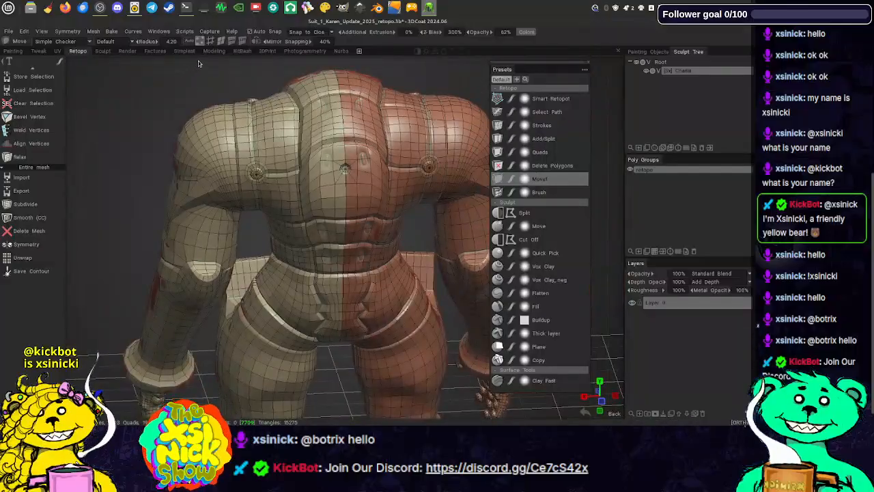
- Examine the front of the retopology across the chest, the collar and the shoulder around its round button
alt+drag(198, 61, 418, 164)
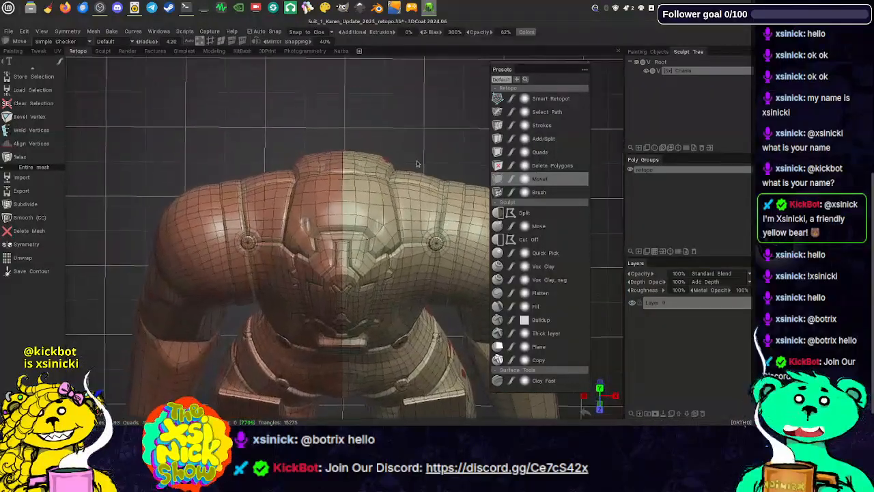
alt+right_drag(418, 164, 295, 186)
alt+middle_drag(295, 185, 355, 177)
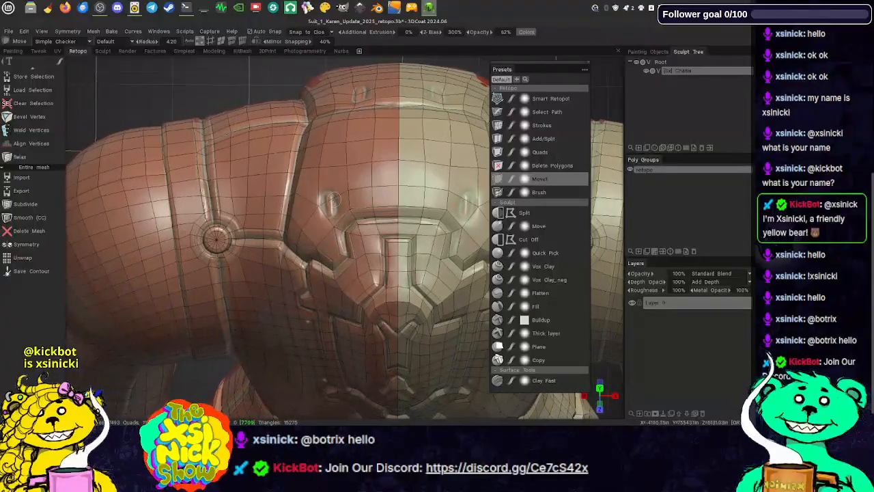
click(349, 191)
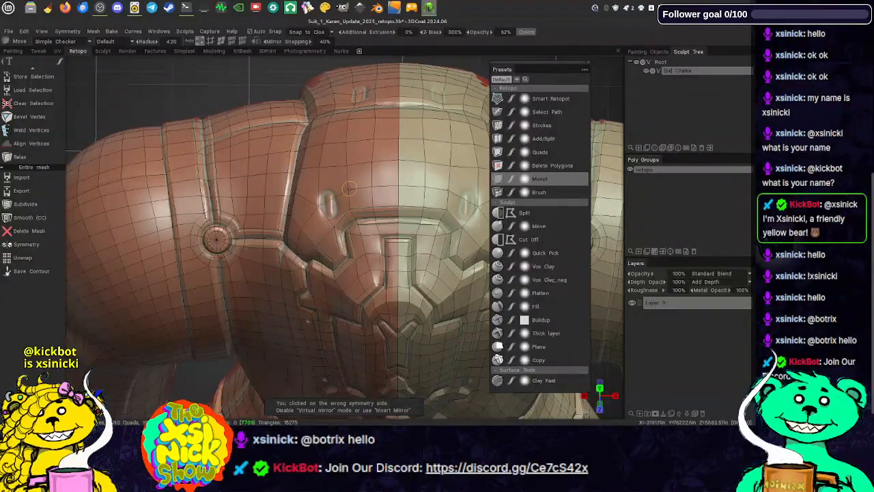
alt+middle_drag(349, 189, 251, 185)
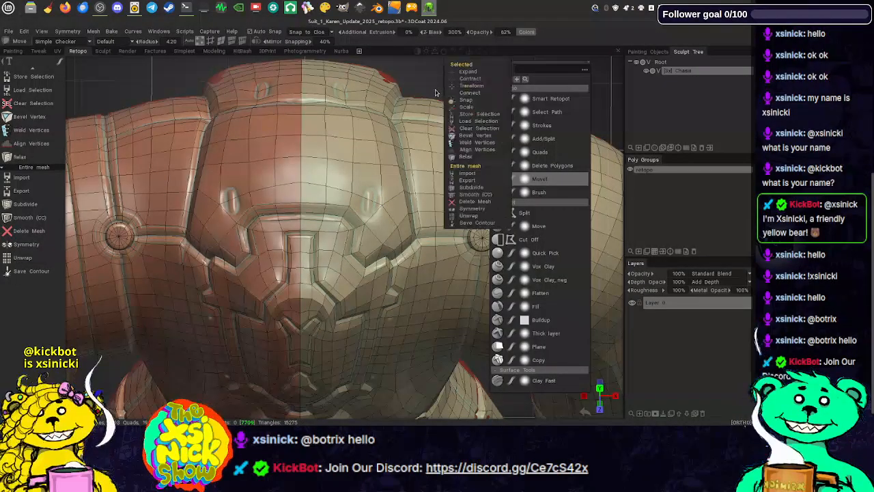
alt+drag(336, 87, 341, 117)
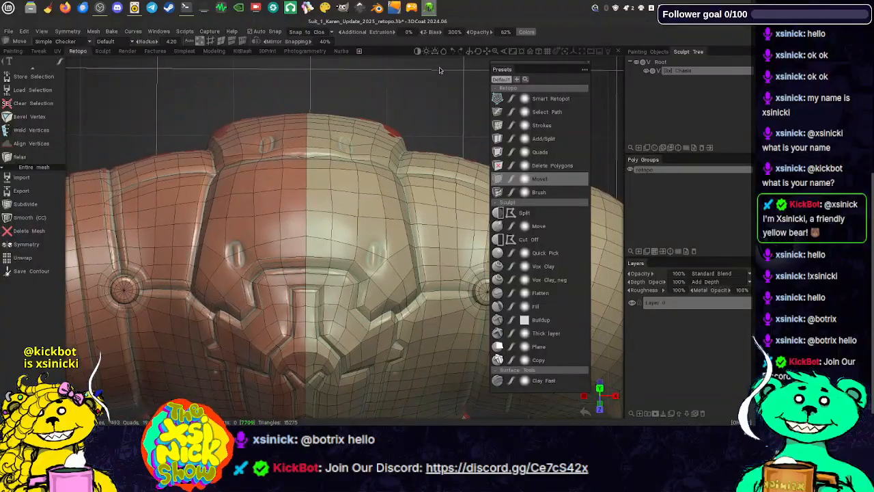
alt+drag(441, 70, 443, 92)
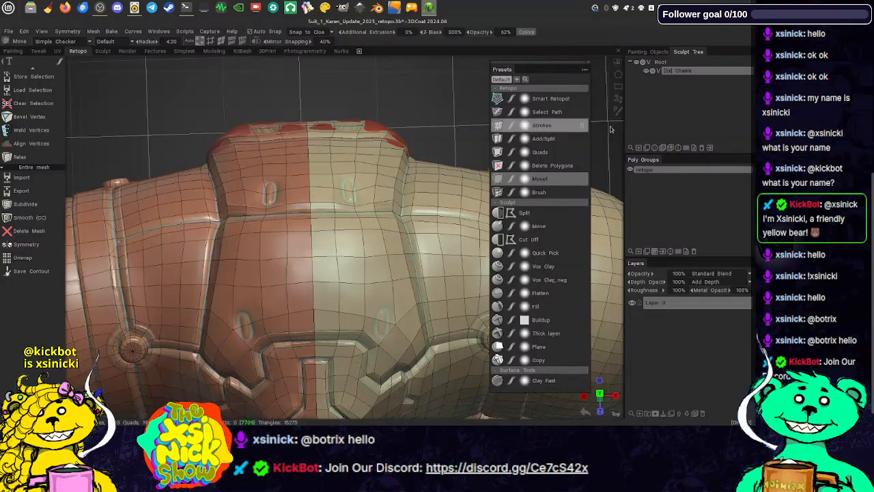
drag(617, 149, 328, 155)
drag(410, 207, 443, 208)
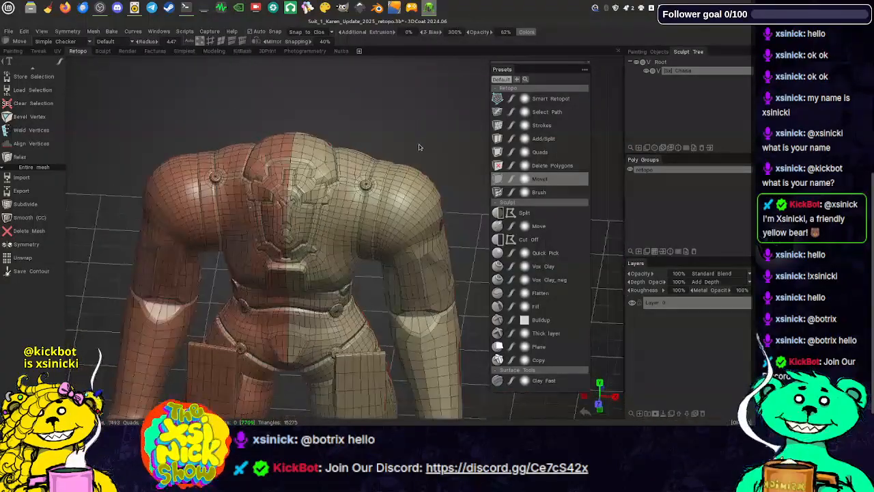
middle_drag(419, 146, 381, 172)
right_drag(401, 159, 474, 291)
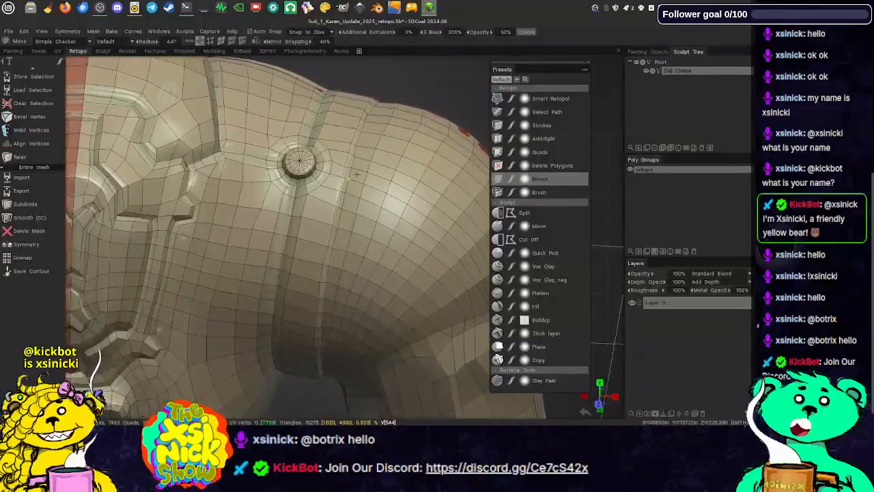
drag(357, 175, 355, 221)
right_drag(405, 137, 439, 191)
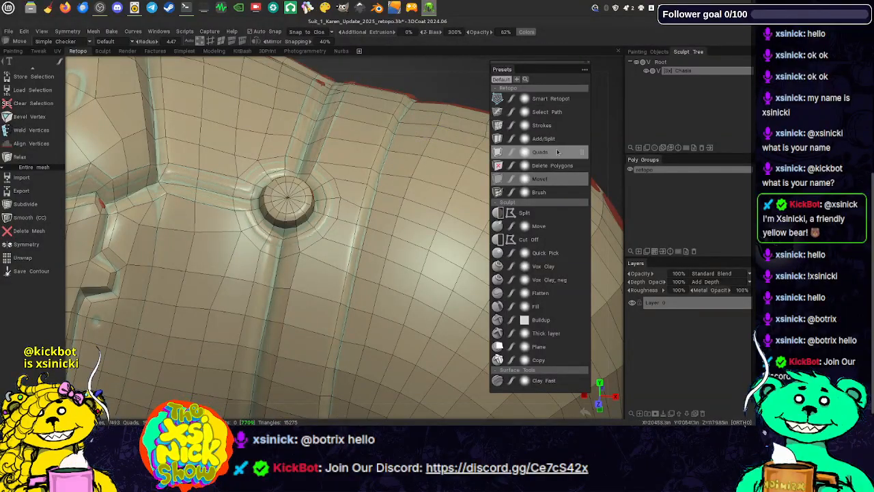
- Delete an edge loop on the front of the shoulder beside the round button with the Delete Edges tool
scroll(39, 101, up, 10)
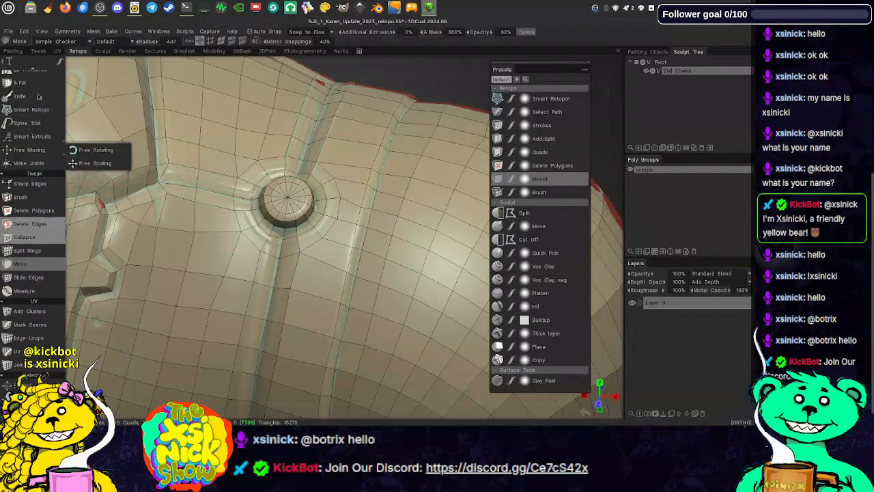
click(22, 95)
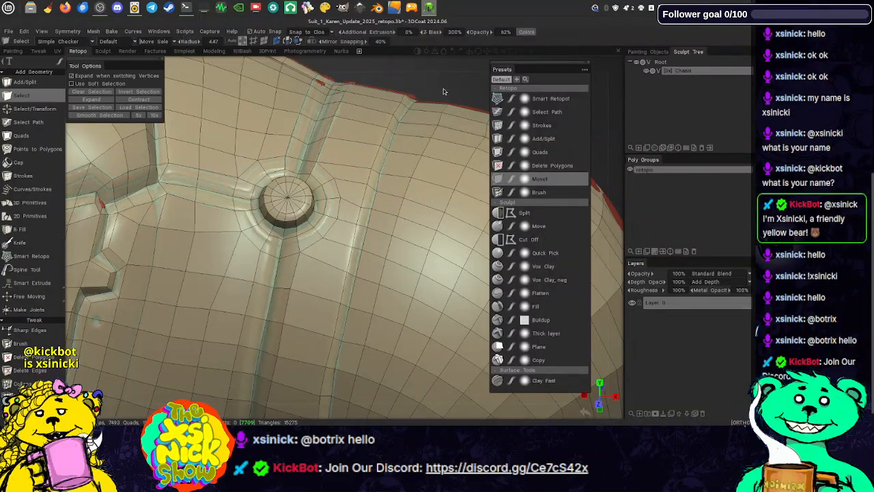
drag(444, 89, 418, 110)
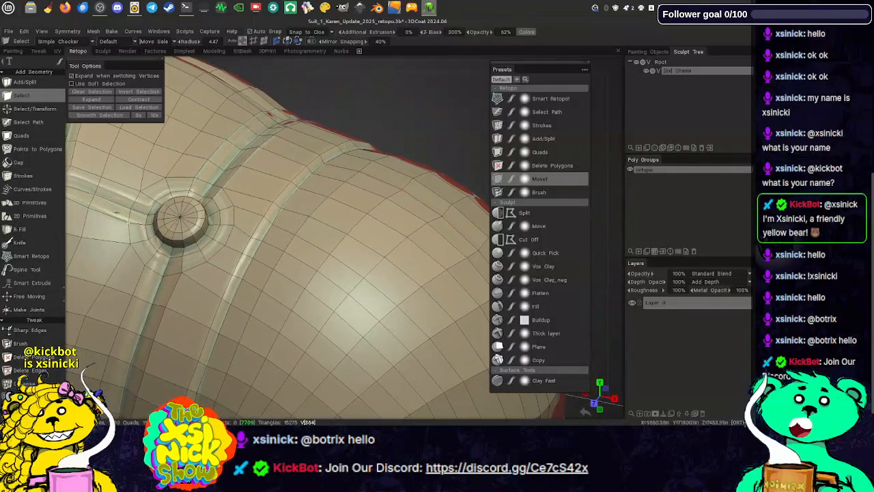
click(32, 371)
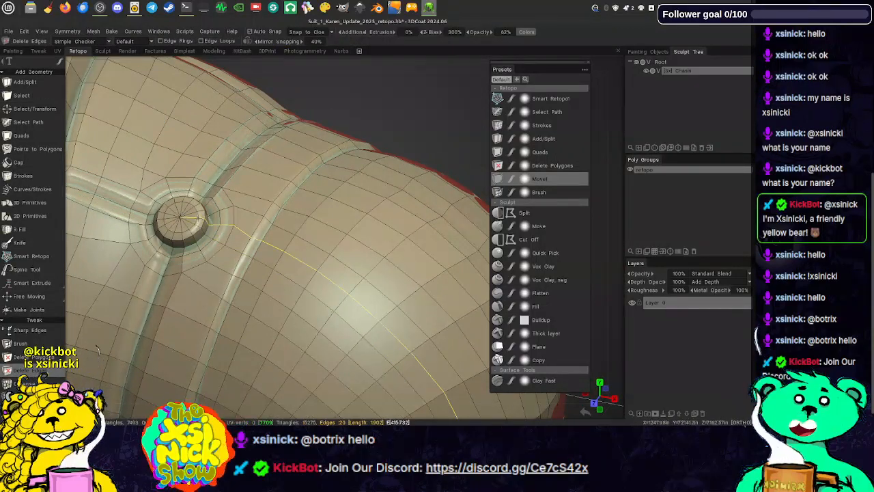
ctrl+click(352, 294)
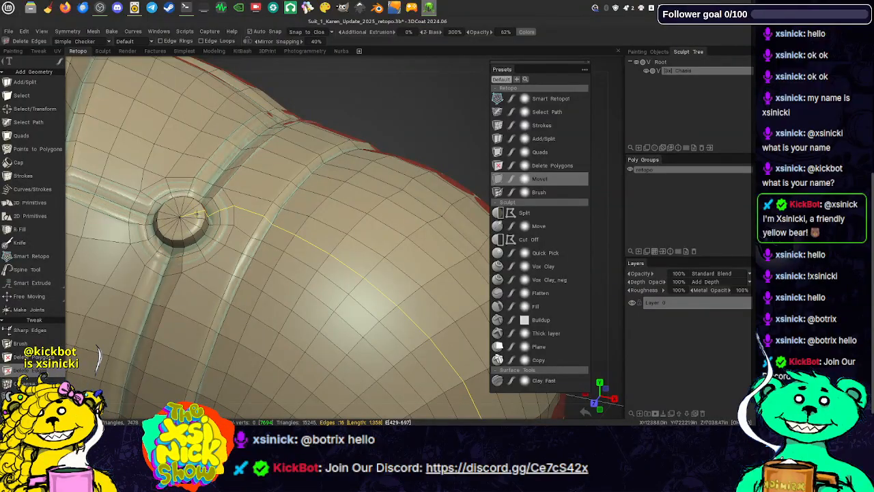
- Delete the circular edge loop inside the round button on the back of the shoulder
drag(368, 118, 282, 121)
drag(411, 68, 224, 67)
middle_drag(211, 173, 421, 201)
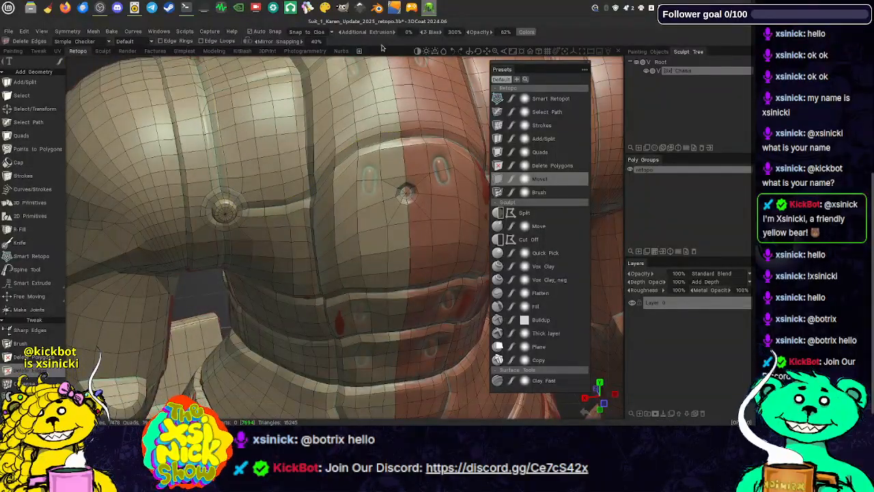
right_drag(375, 62, 407, 130)
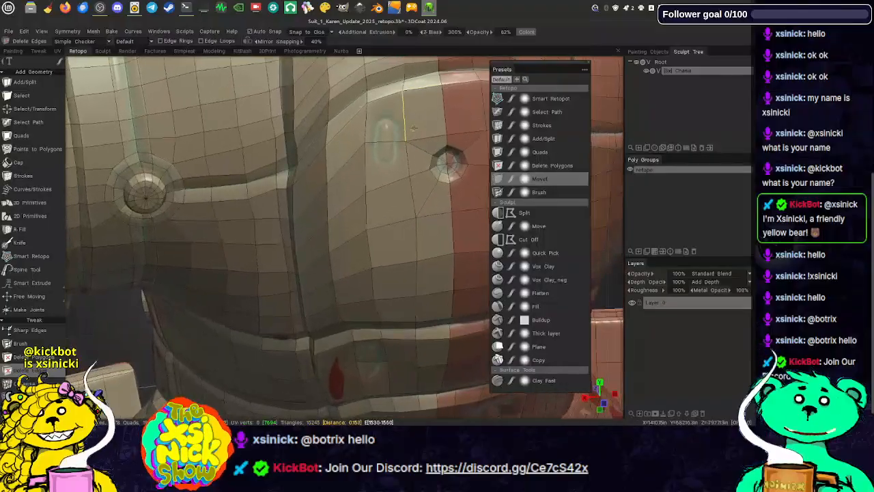
middle_drag(221, 214, 305, 212)
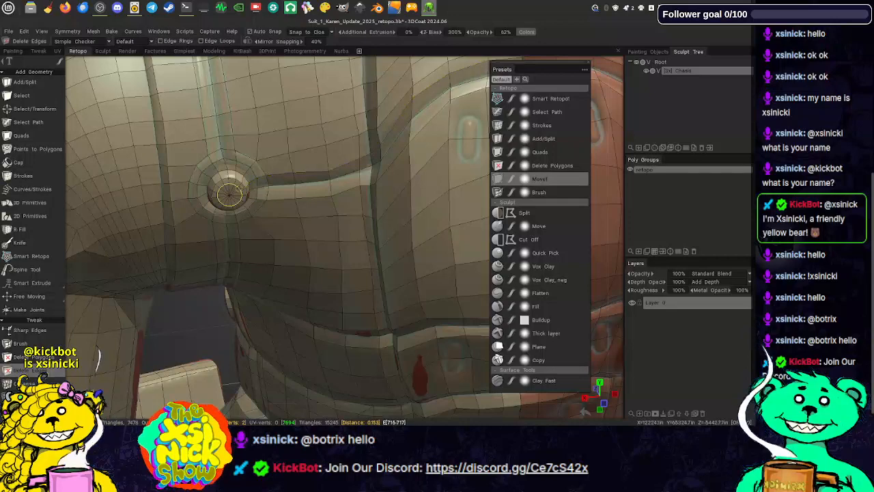
click(230, 195)
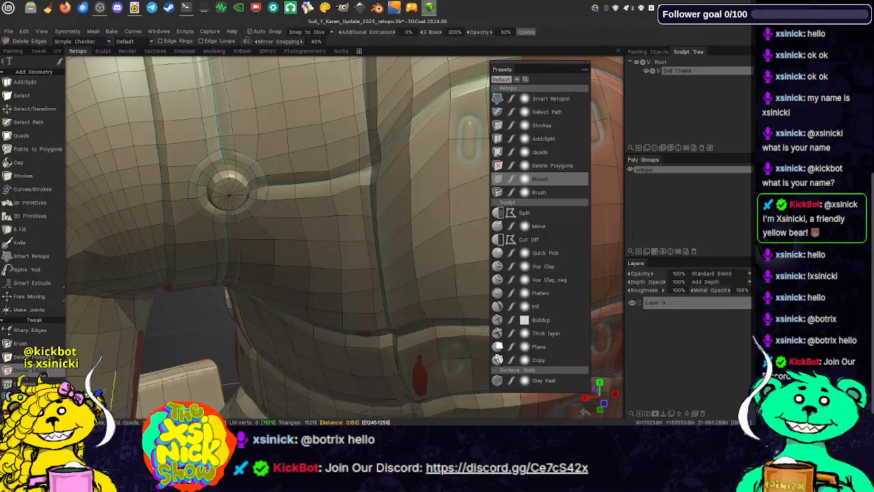
- Examine the whole retopology from back and front, over the chest, shoulder and arm, and down to the hips and upper legs
scroll(437, 189, down, 10)
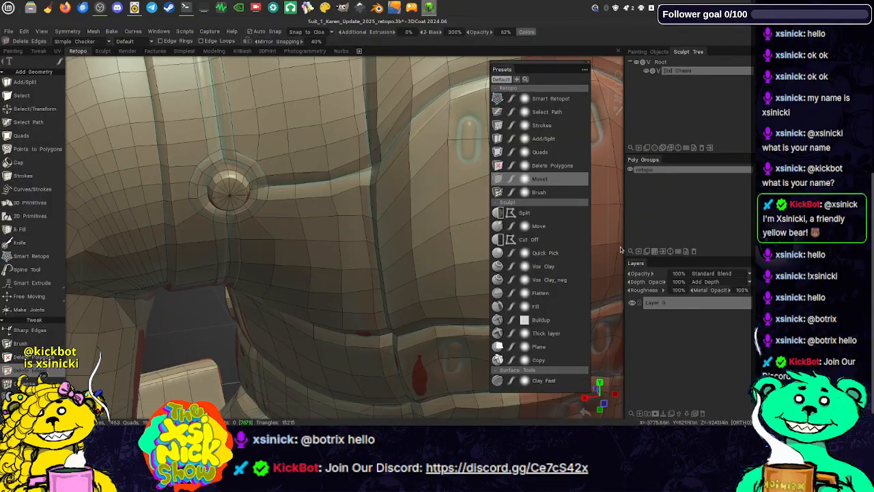
alt+right_drag(444, 188, 478, 192)
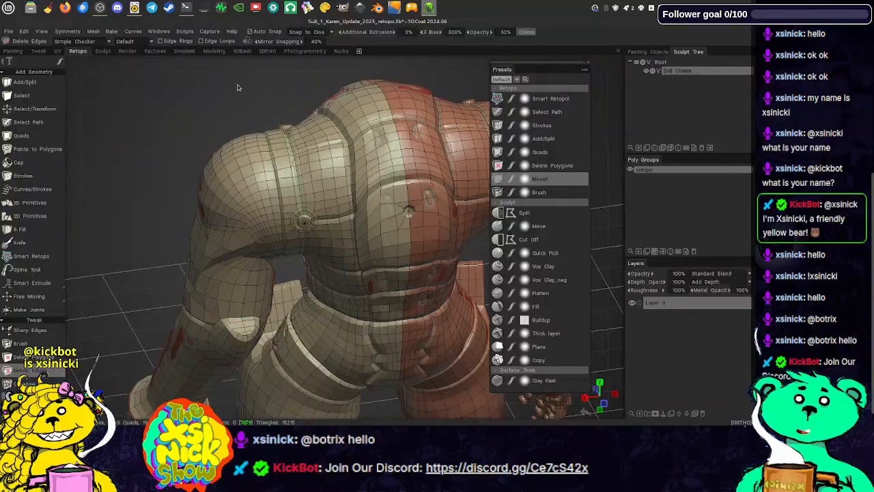
drag(224, 64, 428, 128)
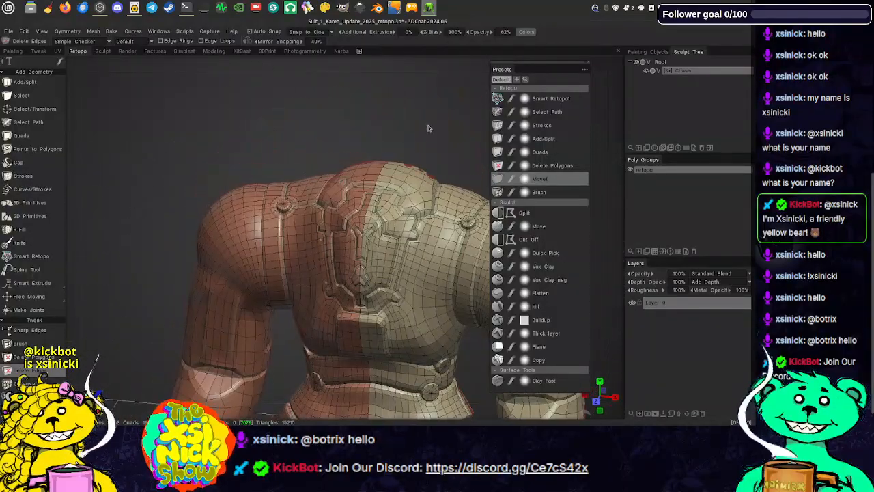
middle_drag(430, 128, 351, 48)
middle_drag(410, 118, 400, 75)
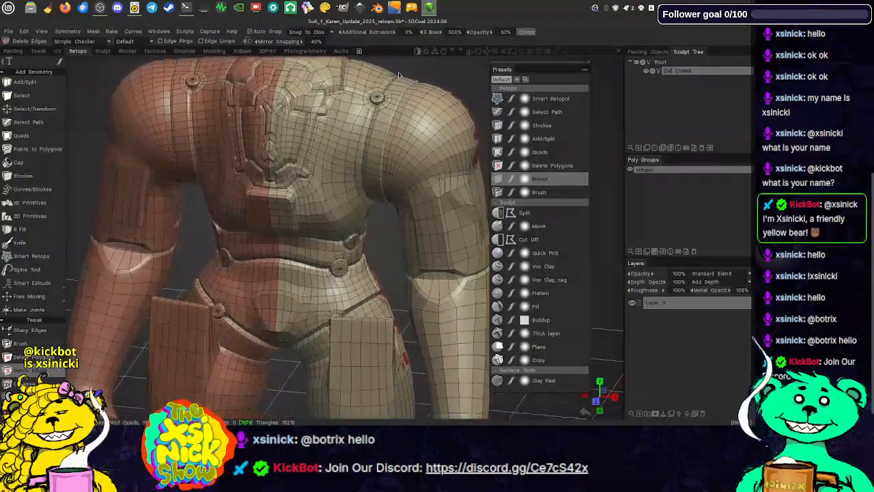
drag(400, 75, 341, 209)
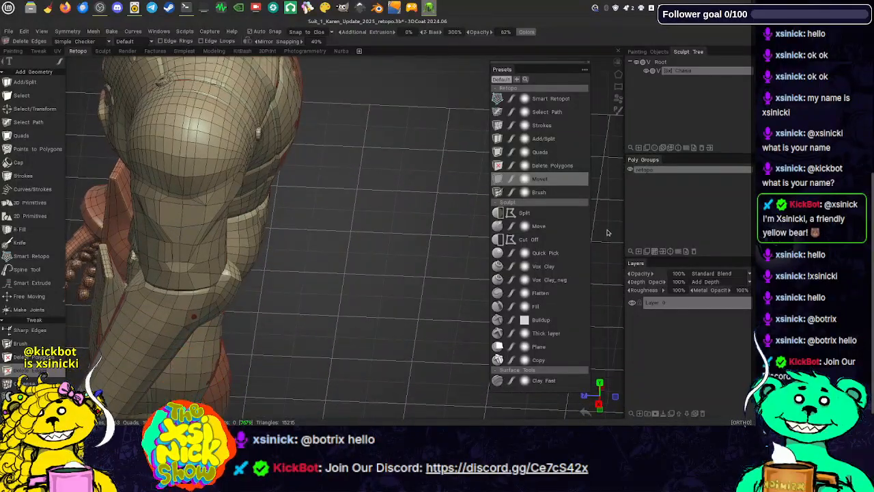
drag(607, 231, 547, 195)
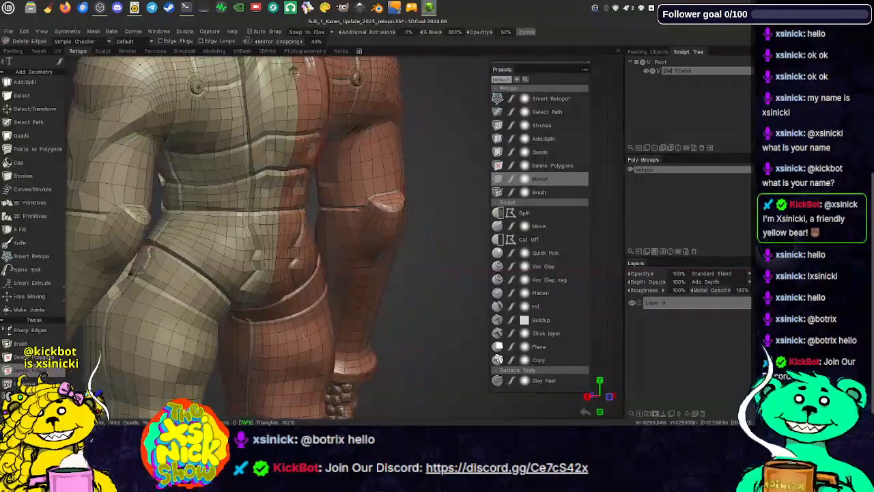
middle_drag(254, 345, 272, 308)
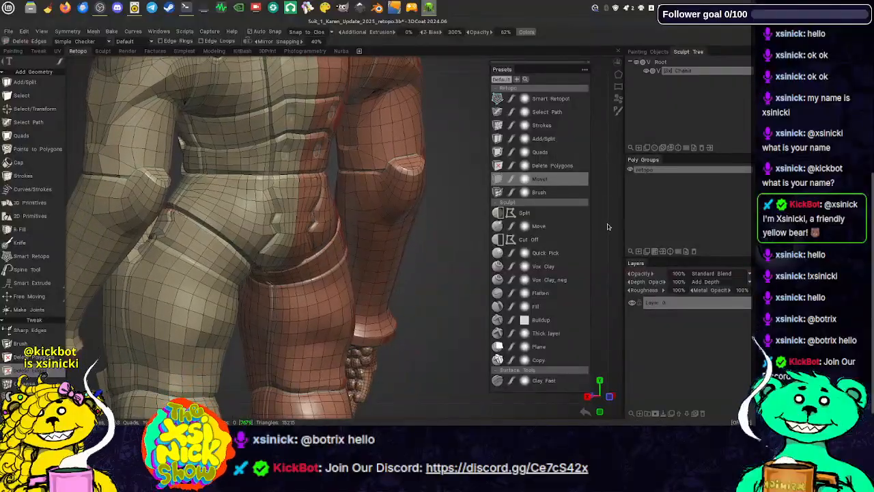
- Examine the suit's retopo mesh from the back of the torso down to the knobbly front of the foot
drag(608, 226, 555, 217)
middle_drag(372, 158, 341, 299)
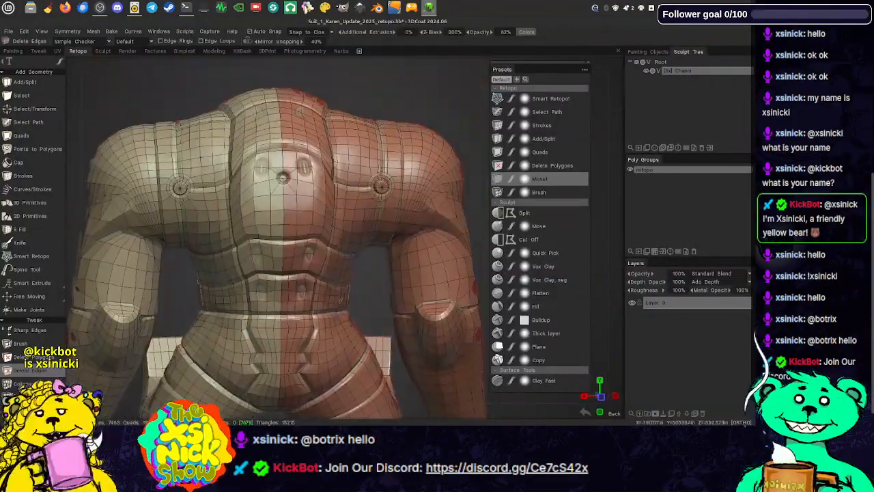
middle_drag(284, 359, 282, 171)
middle_drag(282, 338, 294, 83)
drag(614, 205, 744, 193)
drag(314, 189, 400, 115)
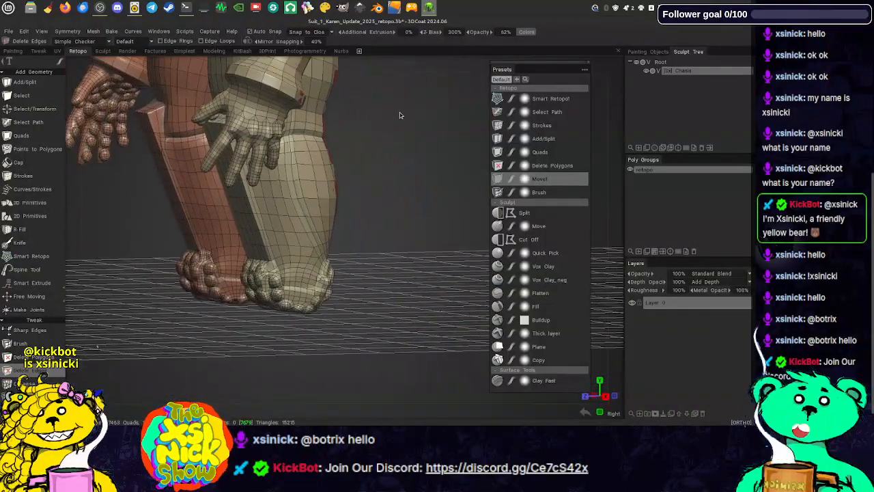
scroll(407, 112, up, 6)
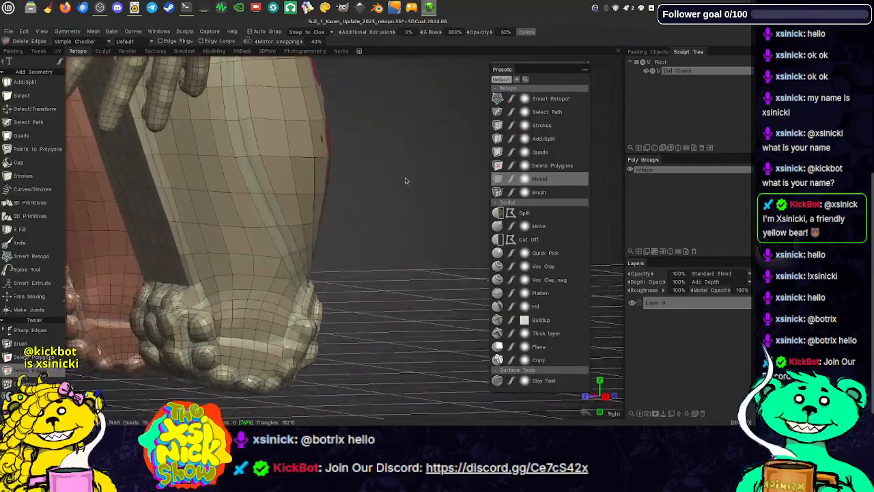
drag(429, 79, 268, 194)
scroll(422, 137, up, 4)
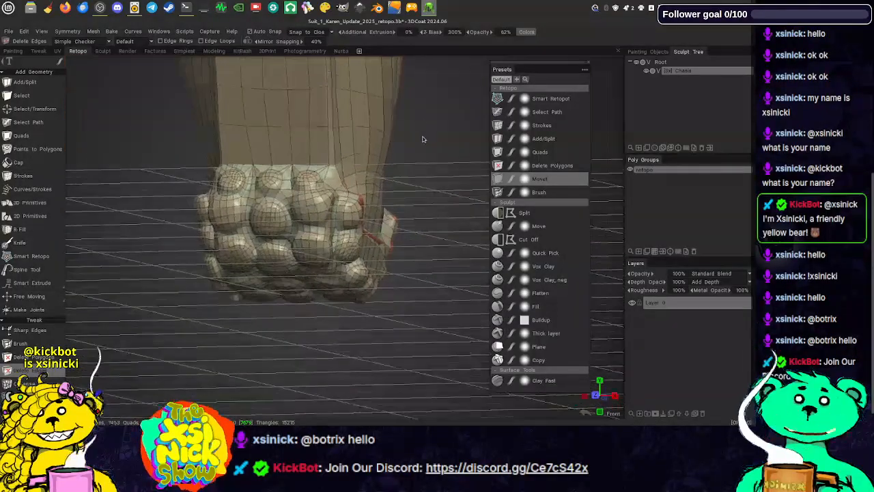
drag(443, 63, 456, 106)
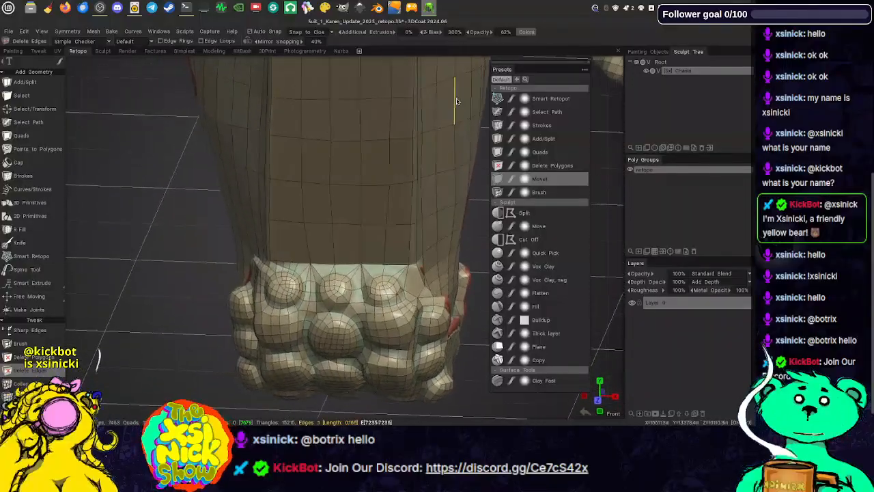
middle_drag(374, 301, 259, 224)
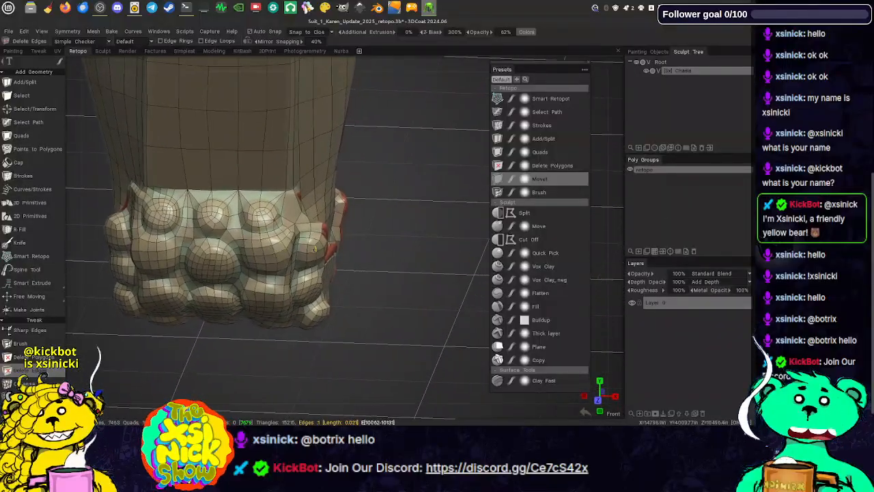
- Inspect the edge flow around the foot from the front and side, and up along the calf, knee and arm
scroll(410, 204, up, 2)
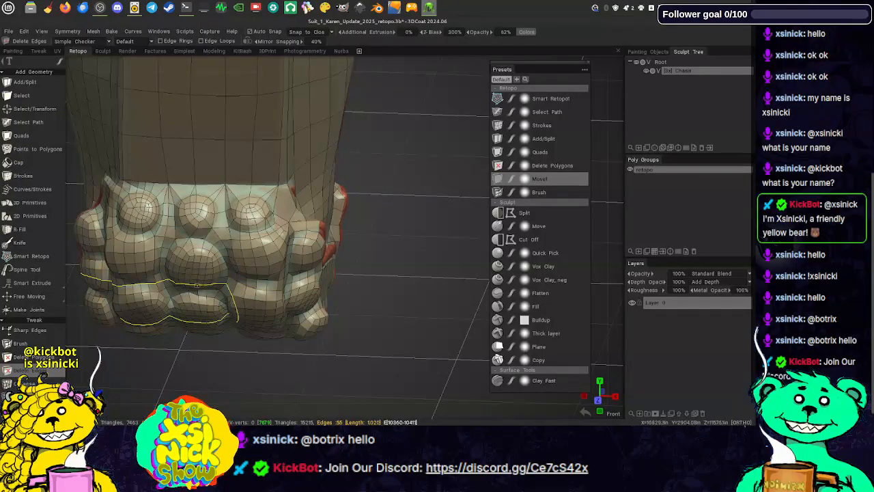
drag(610, 254, 596, 219)
middle_drag(257, 191, 290, 323)
scroll(367, 184, down, 6)
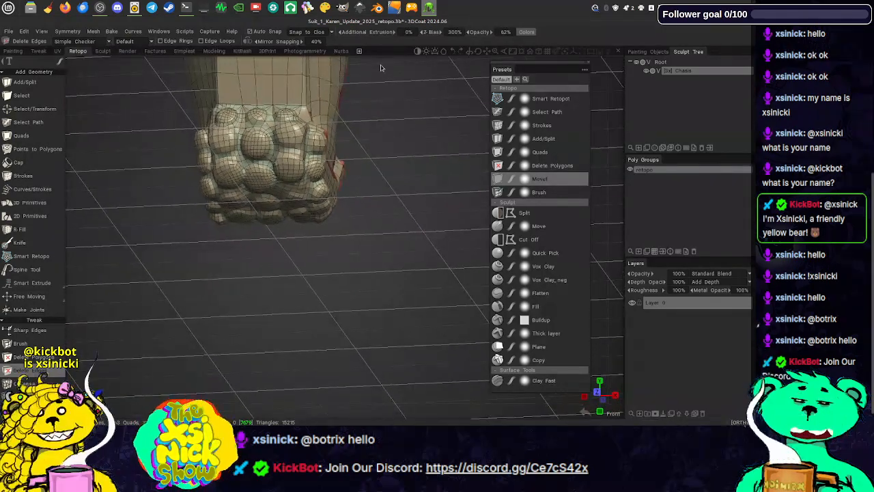
drag(381, 70, 358, 223)
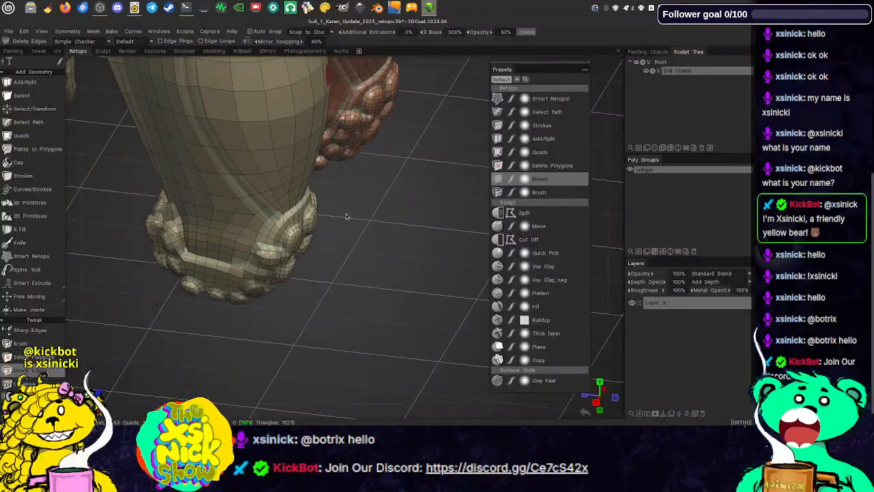
middle_drag(349, 215, 390, 273)
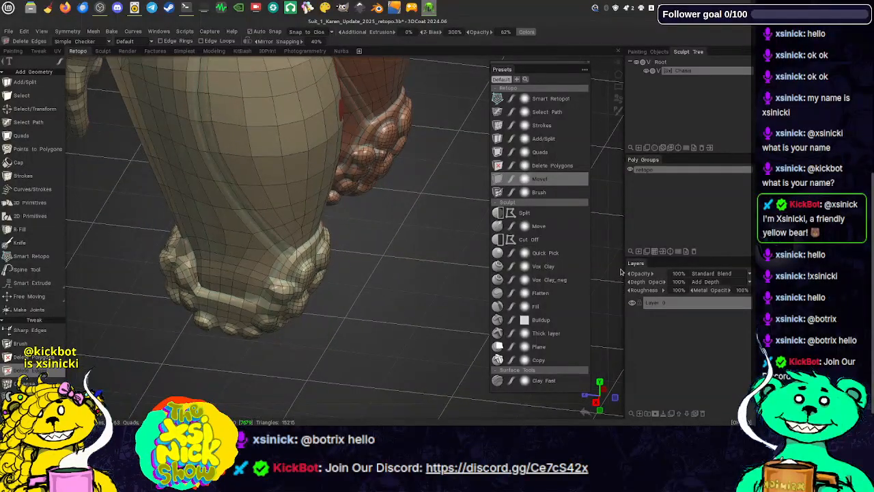
drag(610, 272, 631, 253)
middle_drag(452, 334, 464, 295)
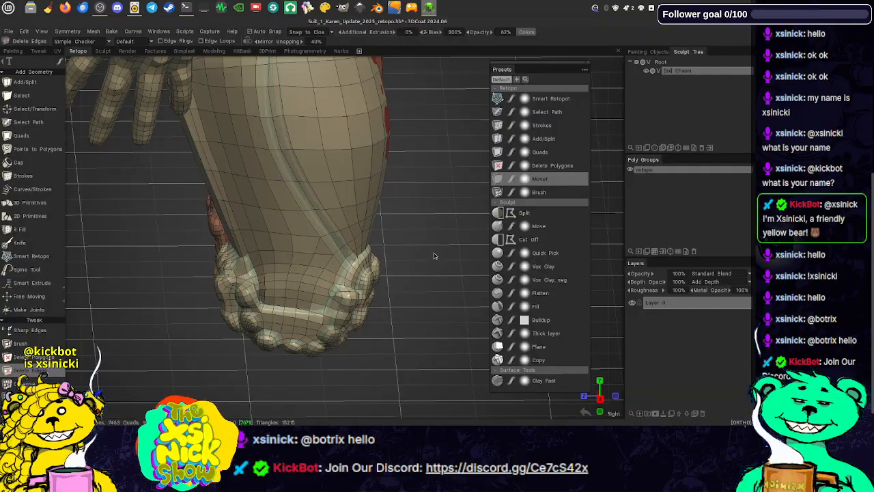
right_drag(434, 255, 423, 219)
middle_drag(424, 221, 408, 297)
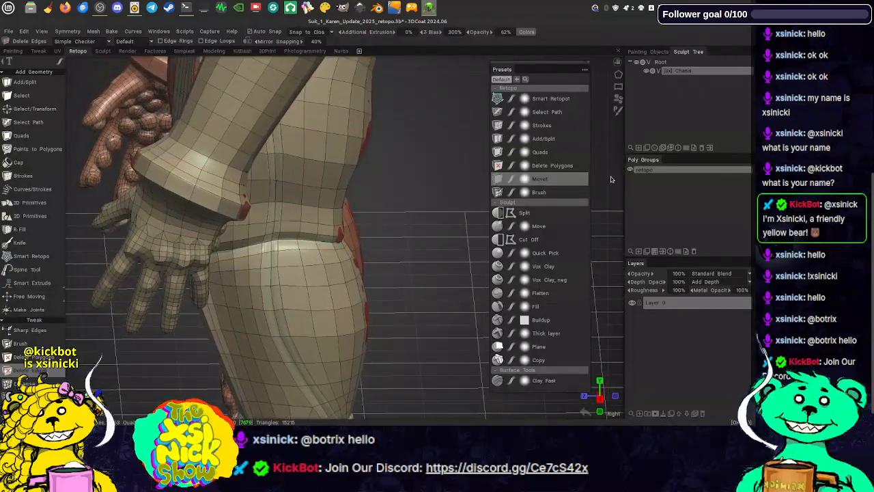
mouse_move(612, 179)
mouse_down()
mouse_move(464, 187)
mouse_move(531, 183)
mouse_up()
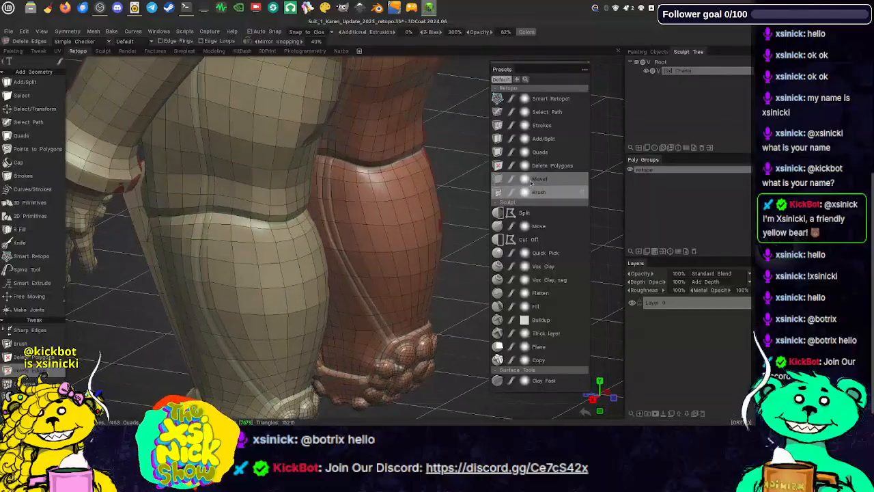
mouse_move(476, 190)
right_down()
mouse_move(459, 154)
mouse_move(347, 124)
right_up()
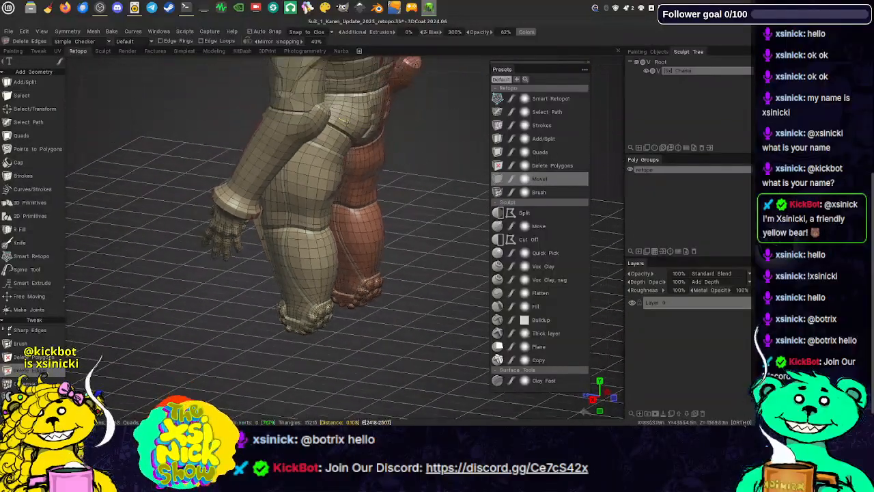
drag(345, 121, 290, 71)
middle_drag(291, 70, 263, 116)
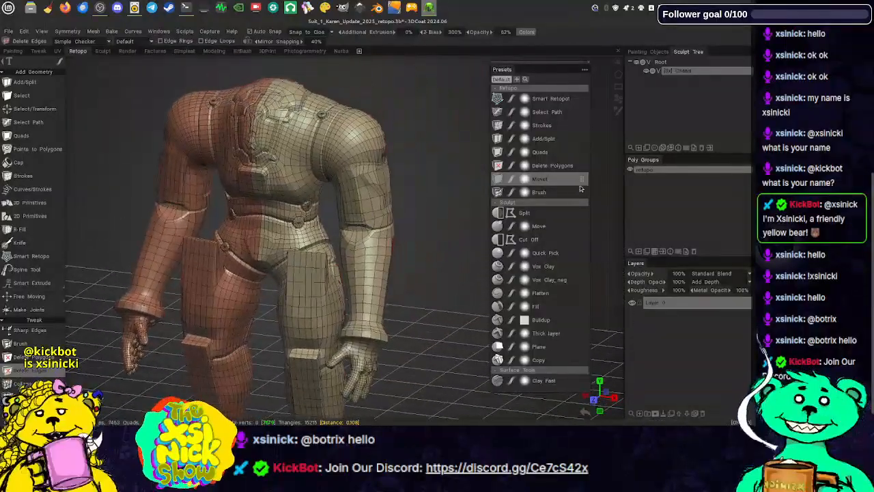
- Switch the viewport to perspective projection and frame the whole suit from the front
drag(618, 198, 611, 185)
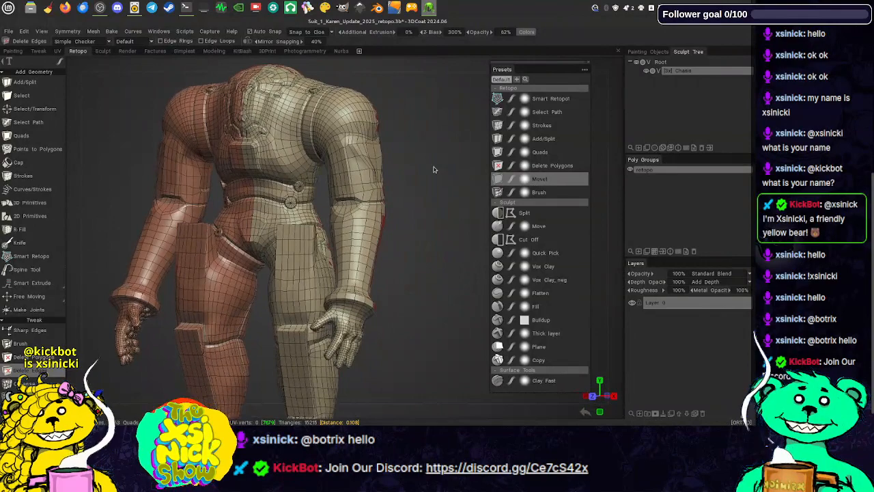
drag(433, 167, 432, 170)
key(KP_5)
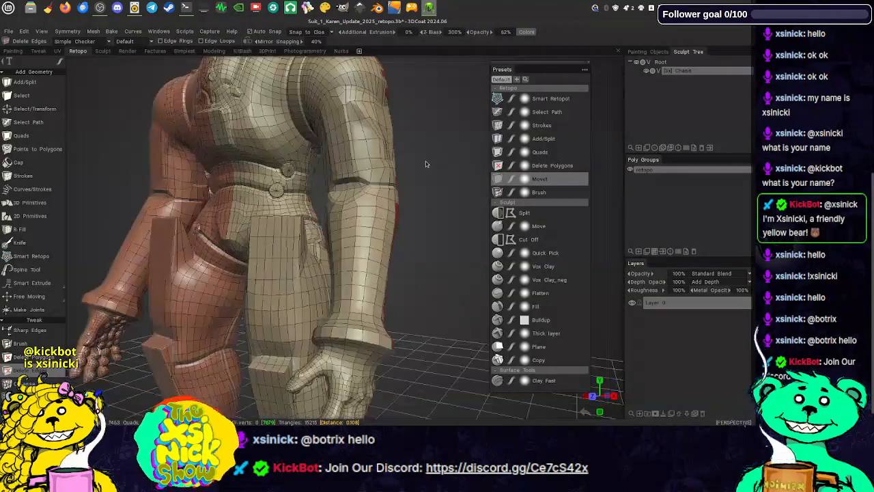
scroll(425, 133, down, 6)
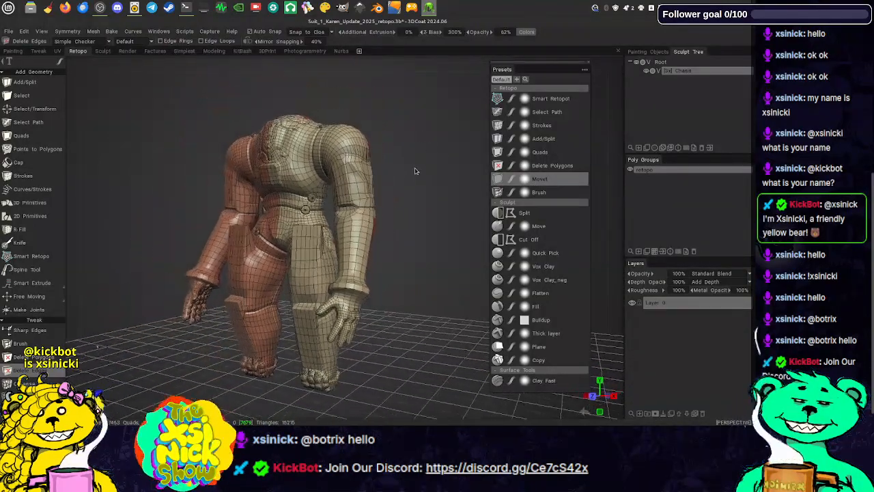
- Examine the retopo mesh across the back of the shoulders, waist, hips and legs in perspective
drag(350, 64, 195, 84)
middle_drag(195, 83, 196, 88)
right_drag(196, 88, 242, 122)
drag(242, 107, 444, 161)
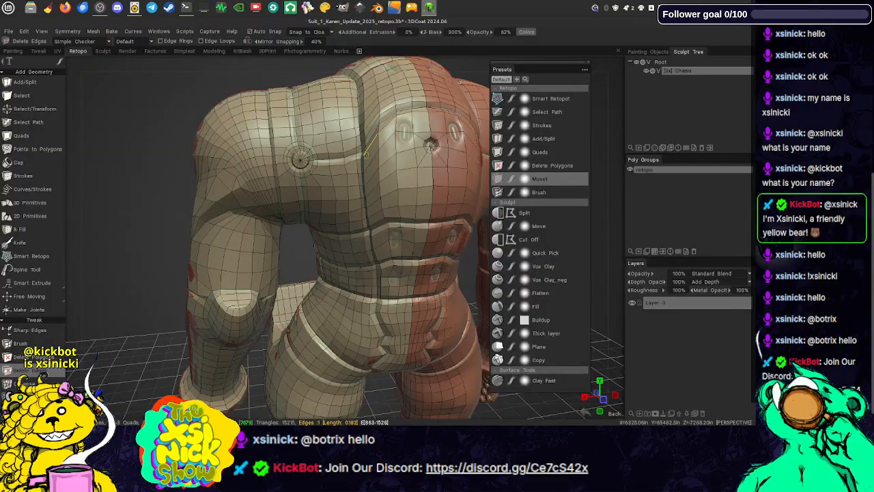
middle_drag(372, 154, 297, 113)
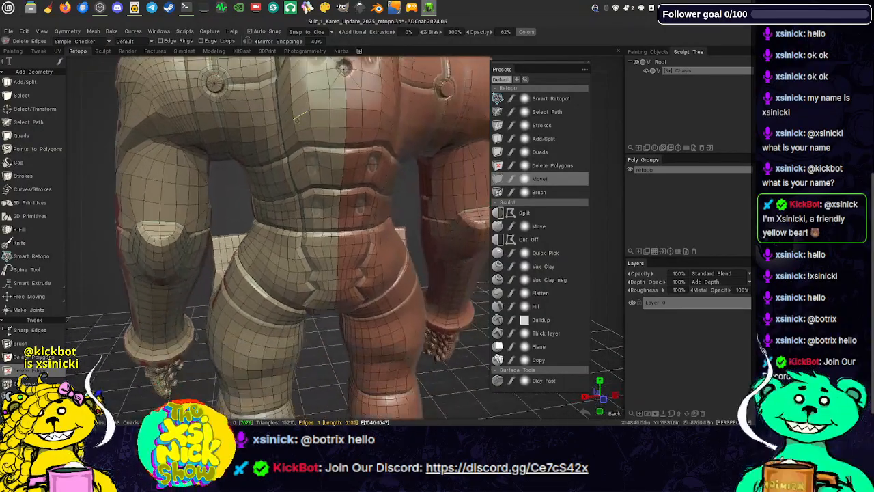
drag(298, 113, 443, 175)
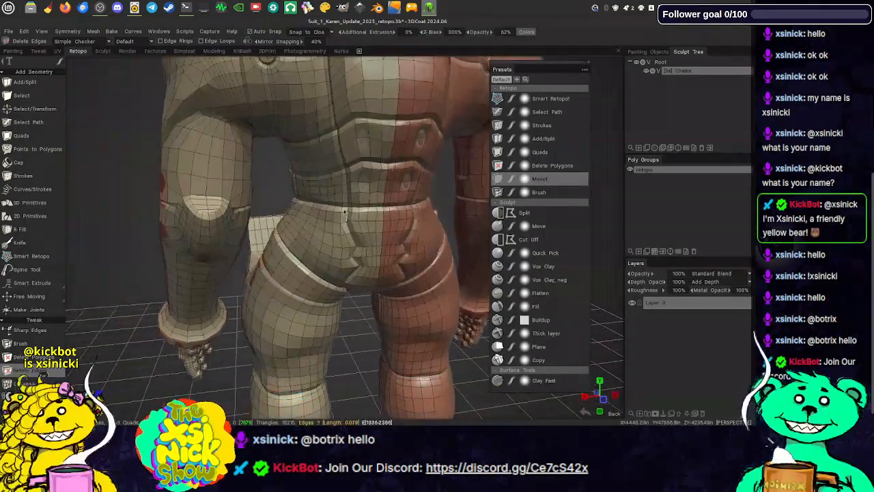
middle_drag(369, 207, 349, 135)
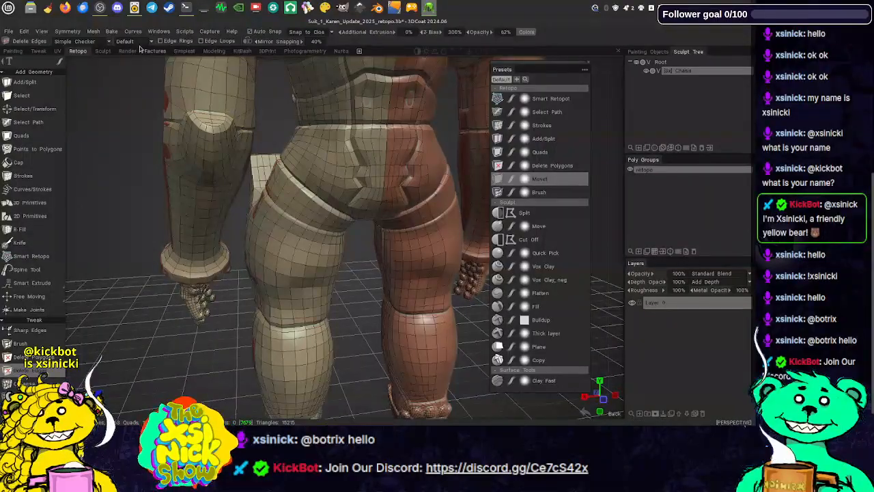
drag(120, 67, 202, 69)
right_drag(414, 192, 420, 165)
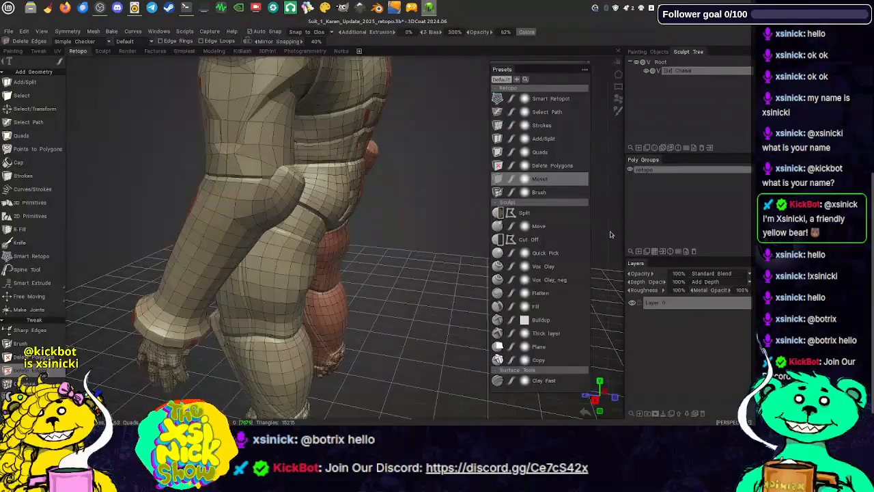
- Inspect the retopo mesh of the lower leg, the glove and cuff, and the knee plate up close
drag(610, 235, 622, 199)
middle_drag(355, 279, 405, 200)
scroll(458, 185, down, 3)
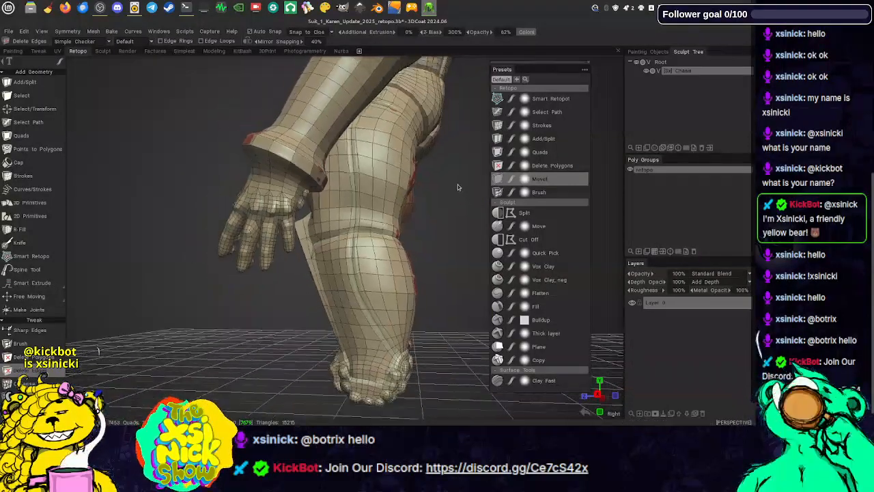
mouse_move(464, 185)
mouse_down()
mouse_move(504, 194)
mouse_move(479, 190)
mouse_up()
right_drag(479, 189, 483, 213)
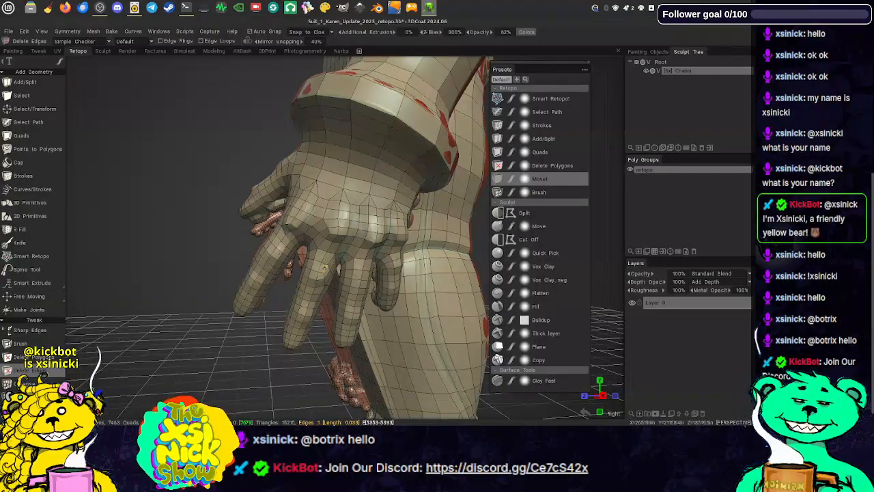
drag(612, 240, 533, 232)
alt+drag(533, 232, 560, 241)
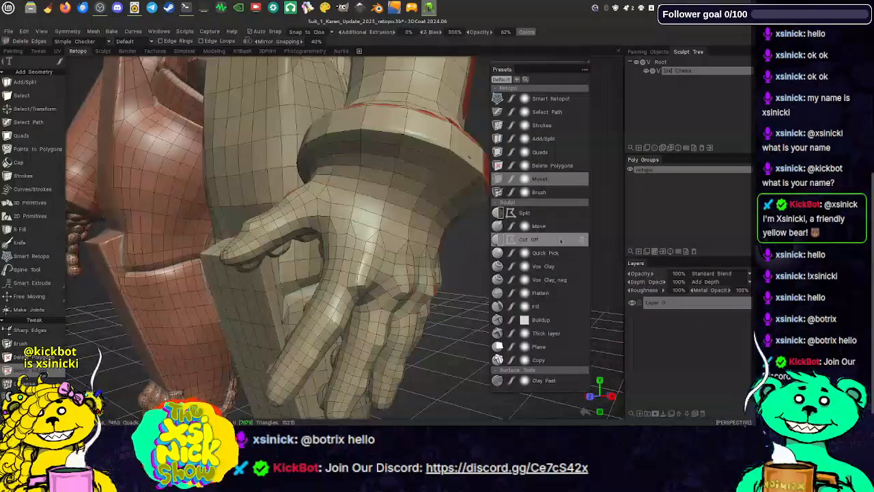
alt+drag(612, 231, 631, 237)
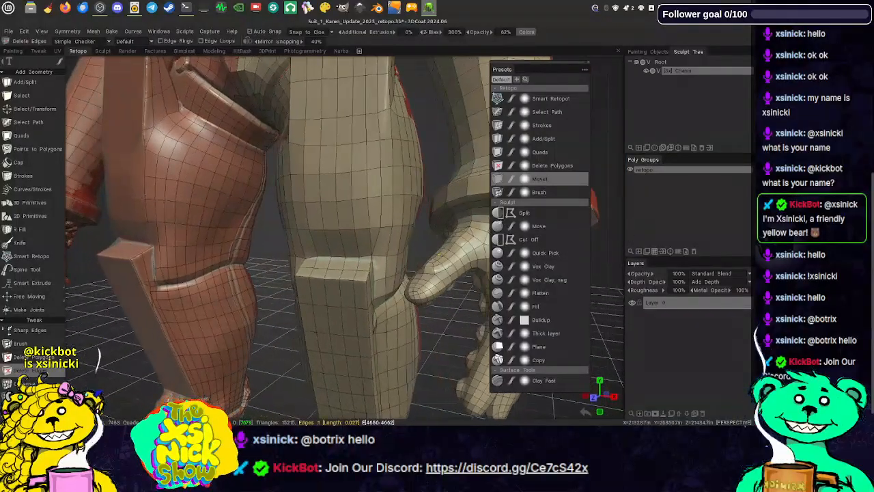
- Activate the retopo Move tool and hide the Root sculpt object to leave only the retopo mesh in view
key(m)
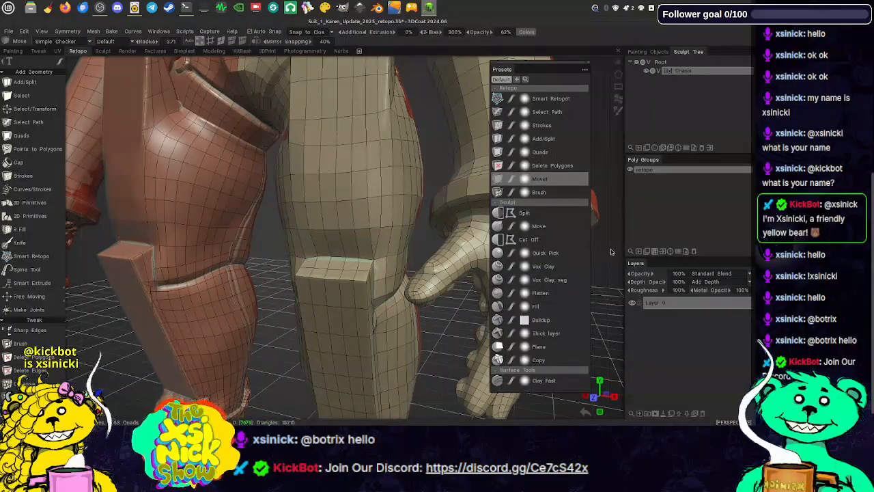
drag(616, 252, 639, 252)
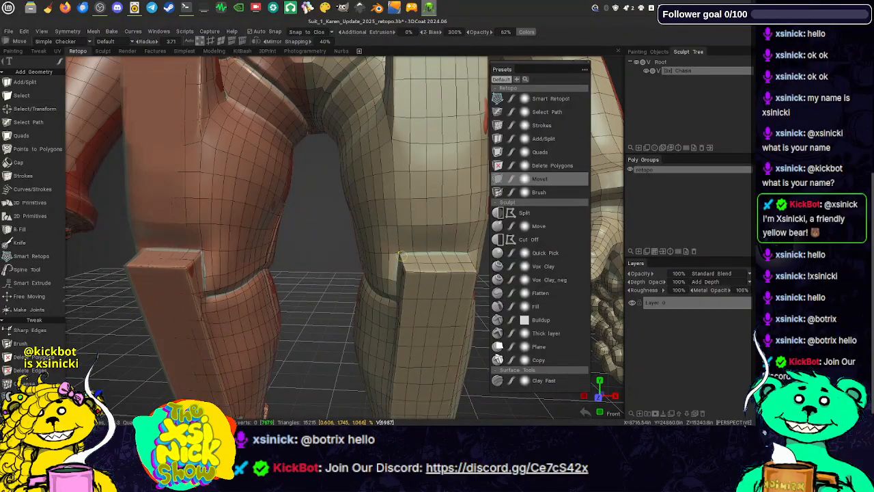
middle_drag(616, 265, 559, 257)
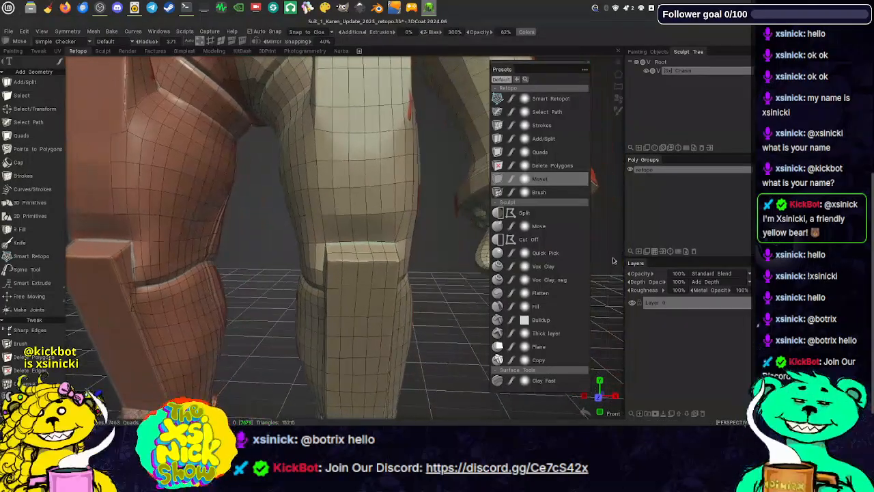
click(636, 63)
scroll(479, 282, down, 6)
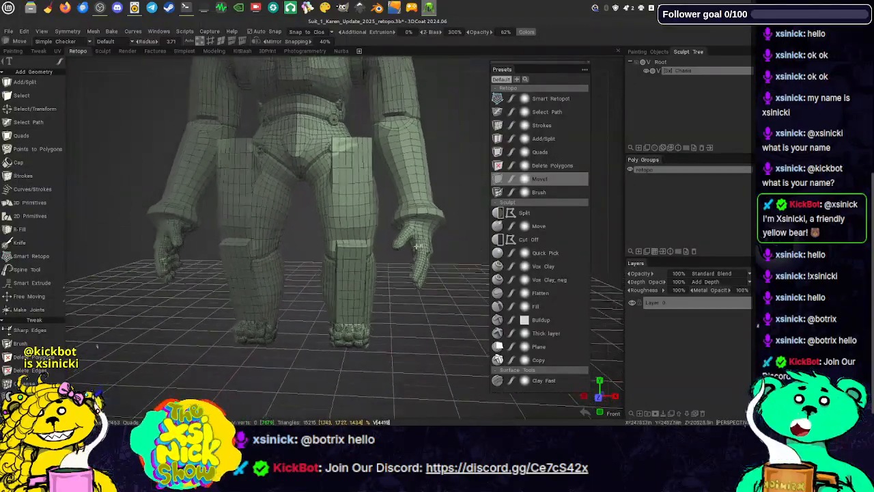
- Examine the retopo mesh from the back with the sculpt hidden, focusing on the shoulders and upper torso
drag(623, 240, 550, 245)
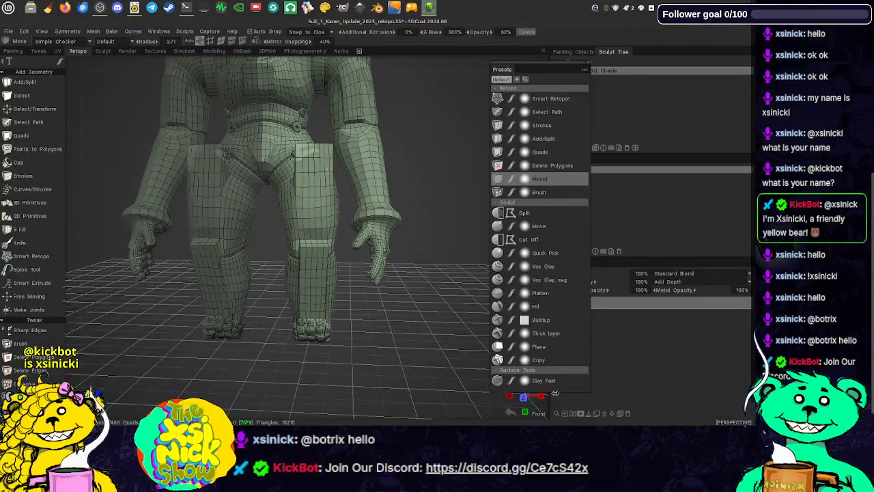
drag(556, 393, 616, 384)
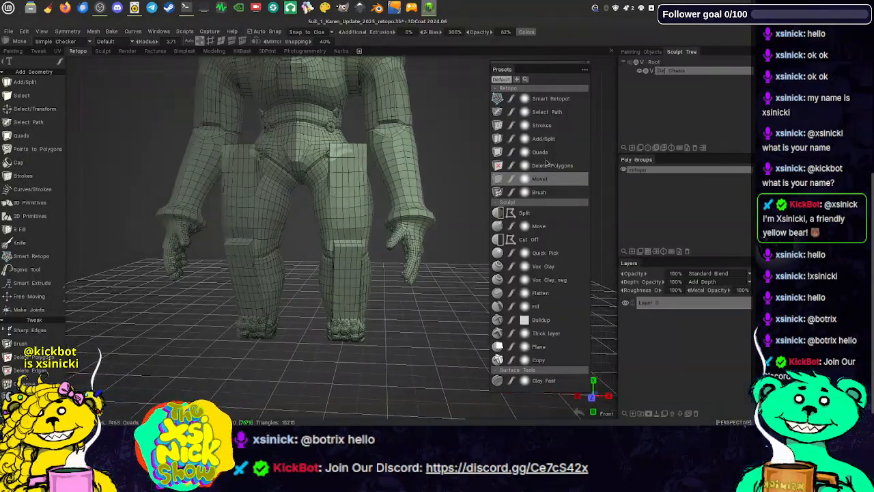
drag(611, 176, 392, 188)
middle_drag(402, 156, 411, 266)
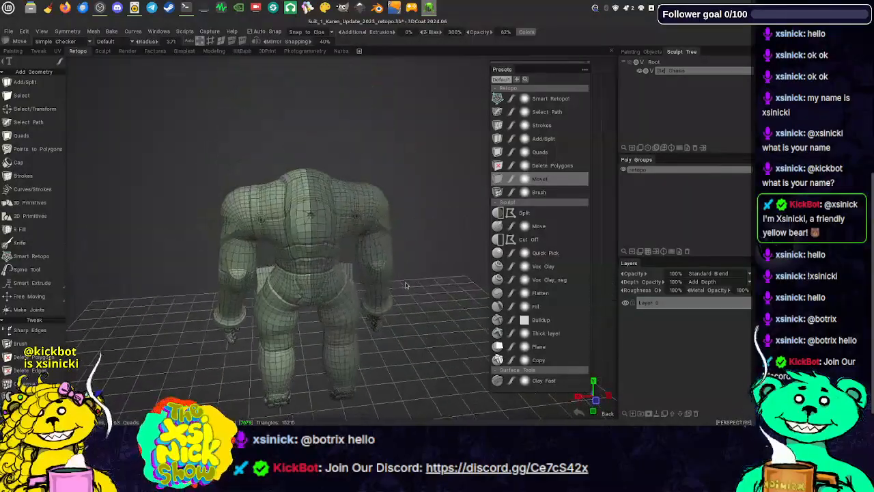
right_drag(415, 151, 426, 200)
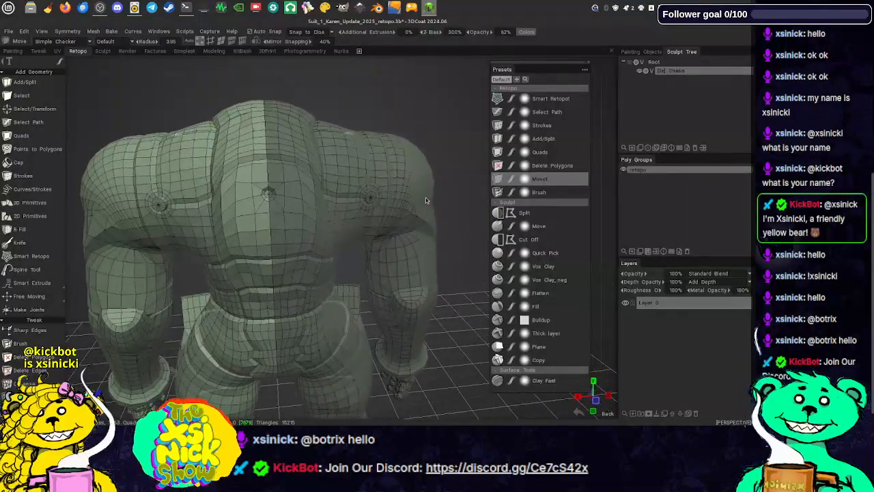
- Check the retopo mesh from the back around to the front, and save the Suit_1_Karen_Update_2025_retopo project
drag(430, 137, 504, 126)
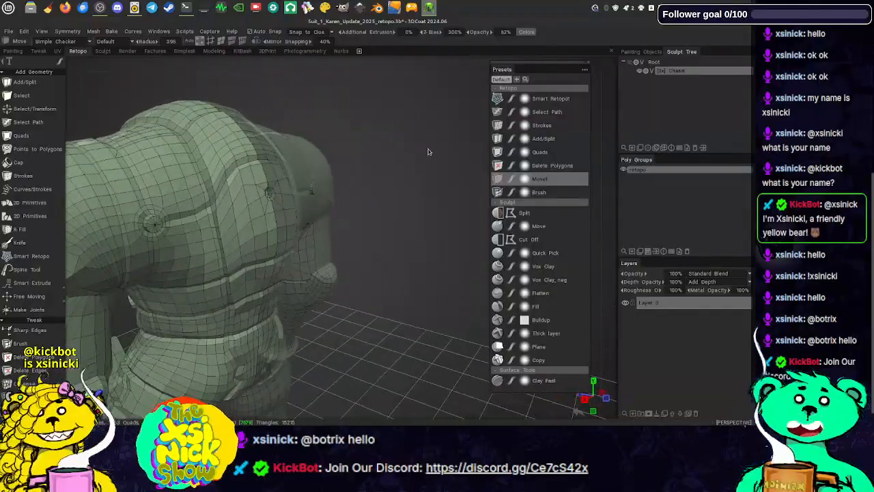
drag(429, 150, 389, 151)
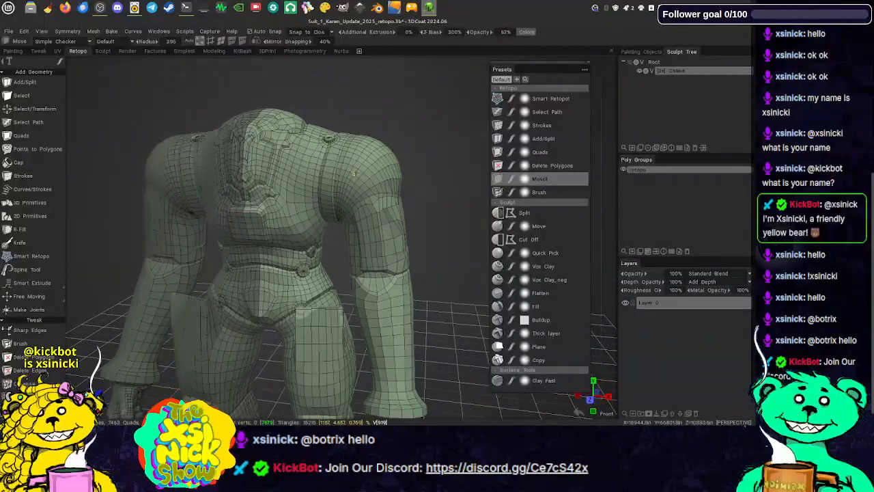
click(8, 31)
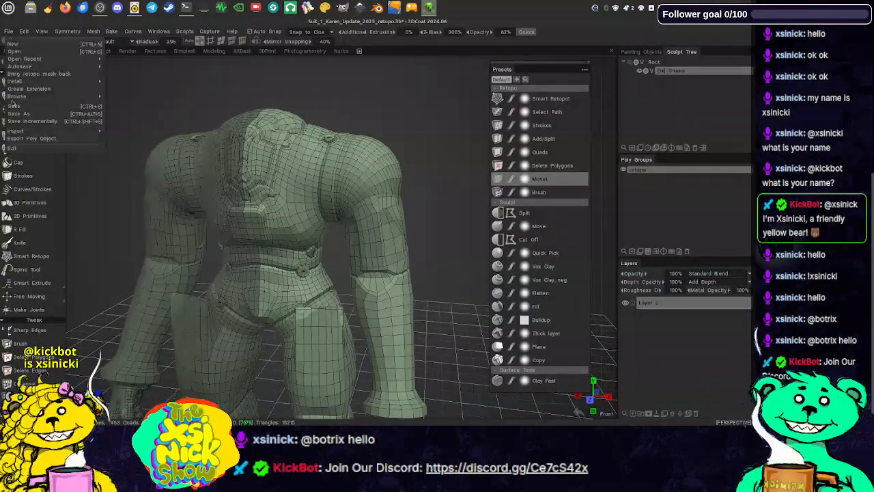
click(21, 105)
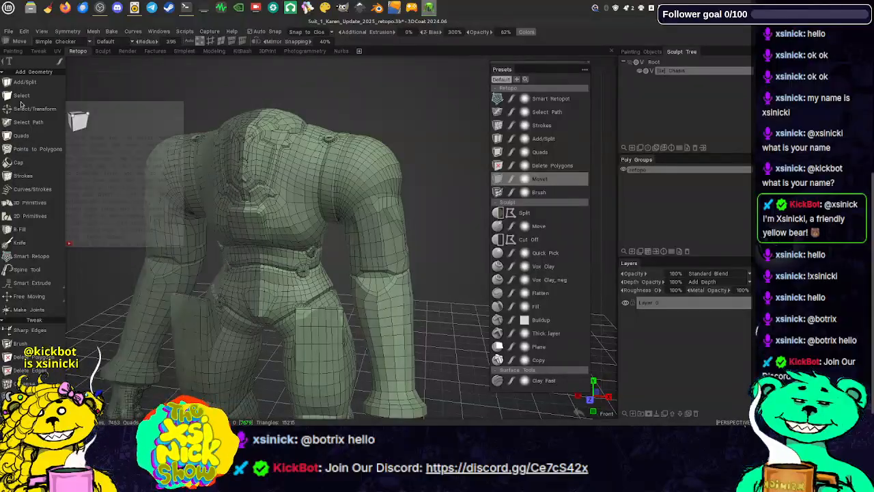
- Start exporting the retopo mesh as a poly object and choose the WorkDrive location as the destination
click(8, 32)
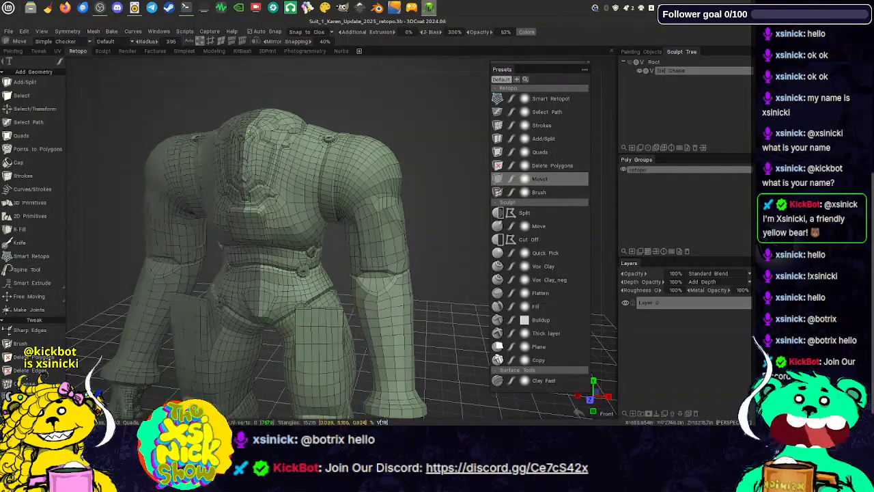
click(10, 32)
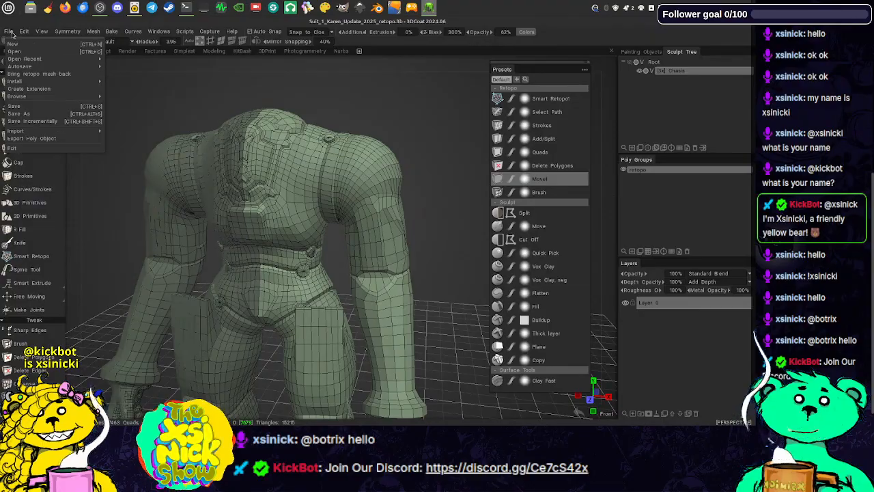
click(51, 139)
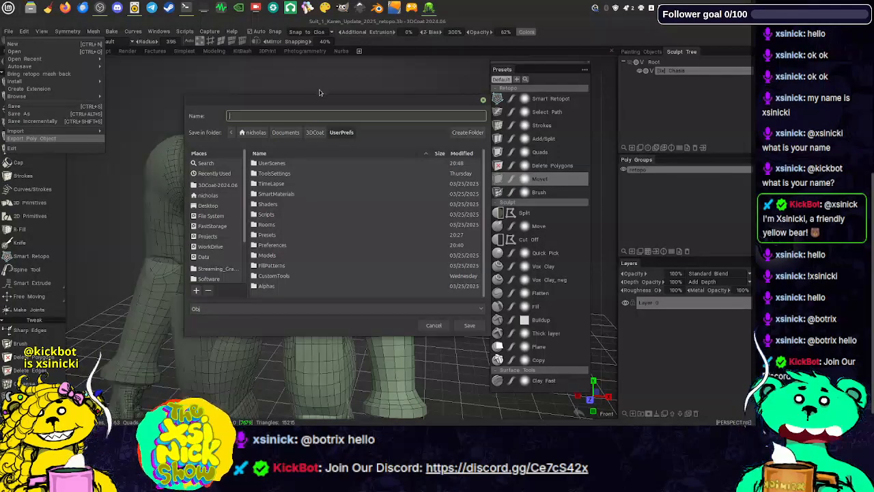
drag(303, 104, 289, 77)
scroll(204, 234, down, 3)
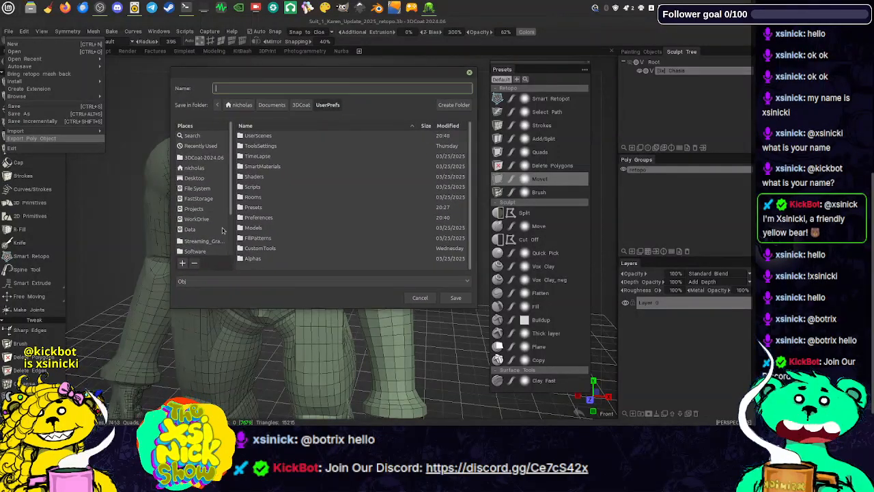
click(203, 167)
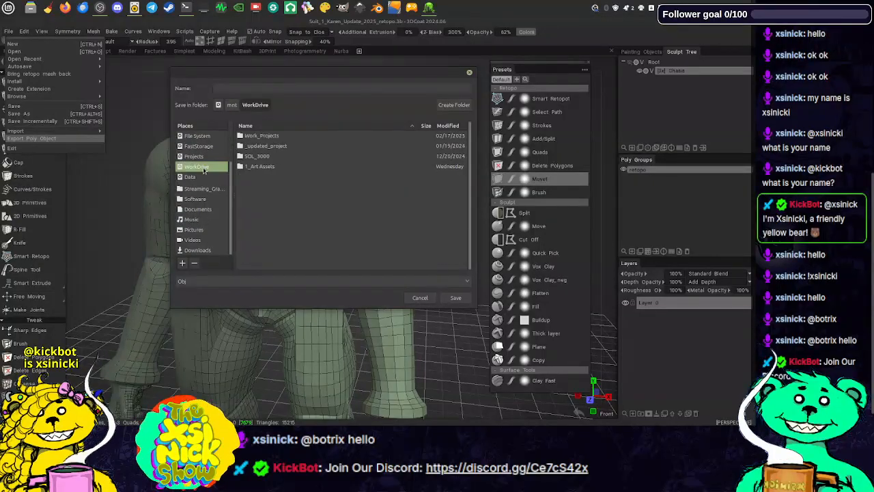
double_click(262, 137)
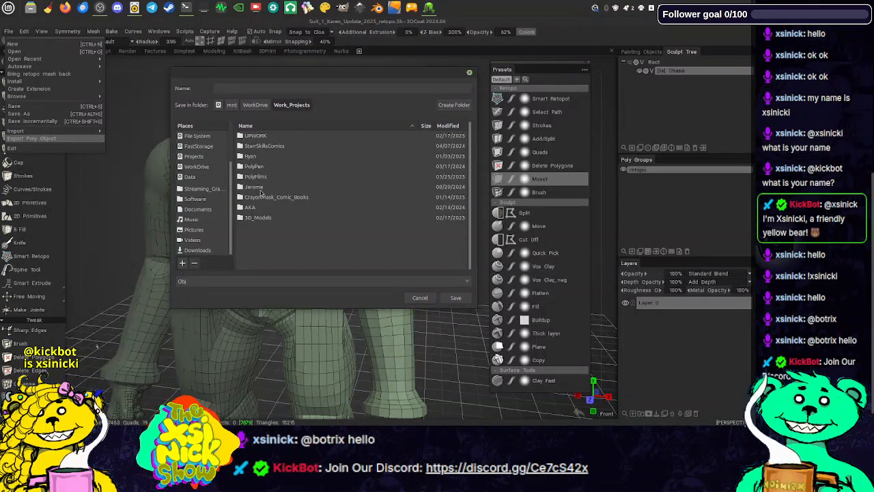
click(274, 126)
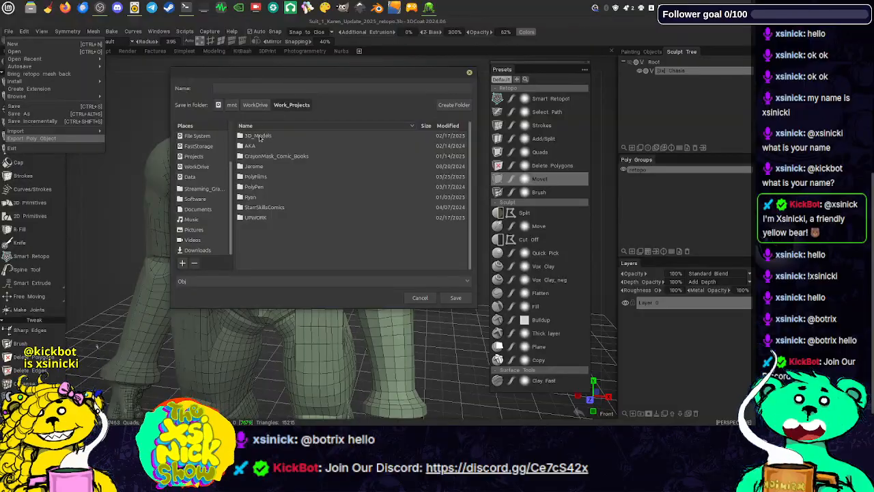
click(255, 105)
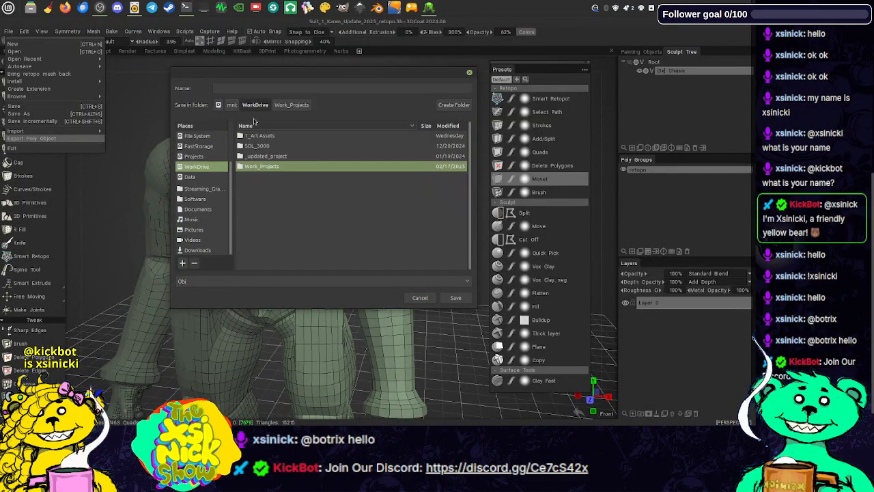
- Set the export destination to SOL_3000/2_WorkFiles/0_Blender_Assets/0_Characters
double_click(259, 146)
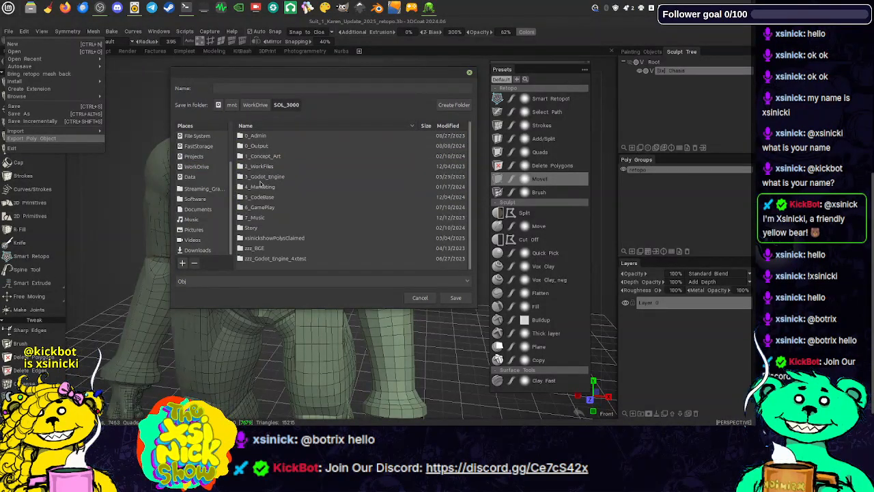
double_click(262, 167)
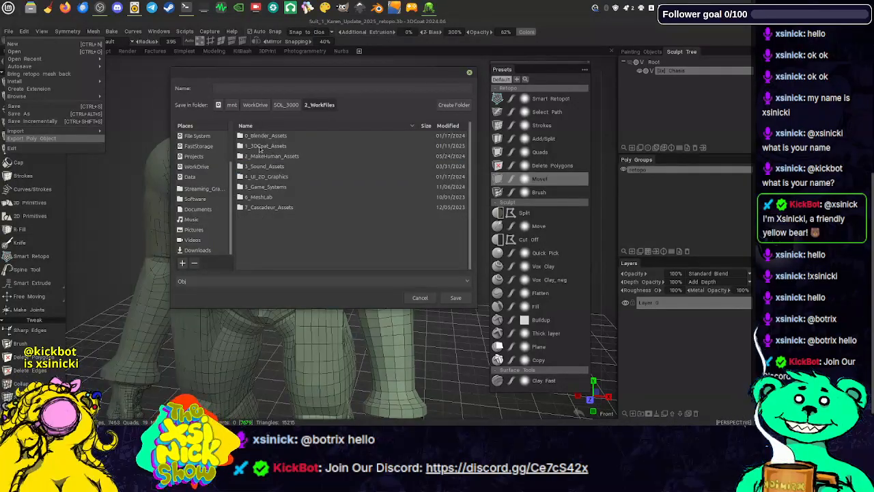
double_click(262, 136)
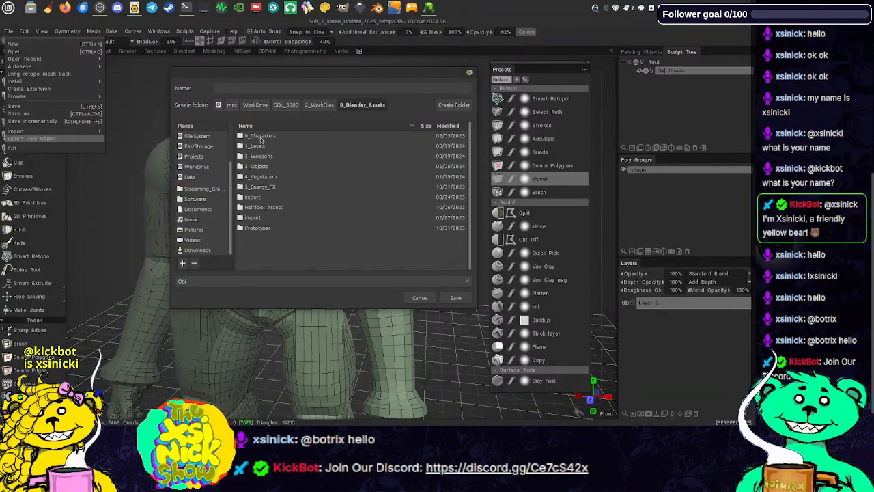
double_click(261, 138)
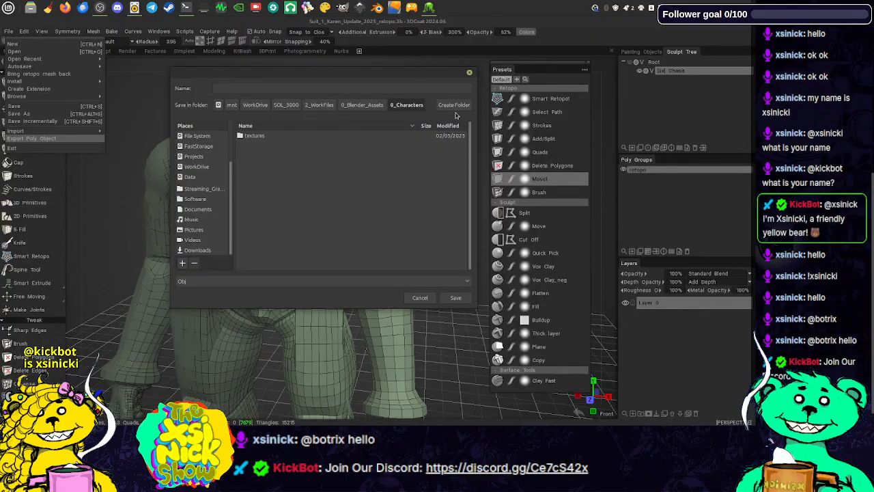
click(372, 108)
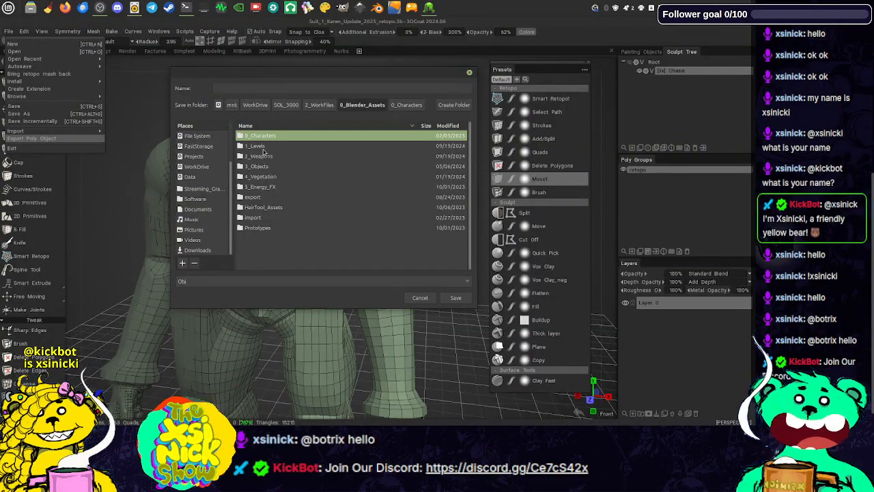
double_click(268, 140)
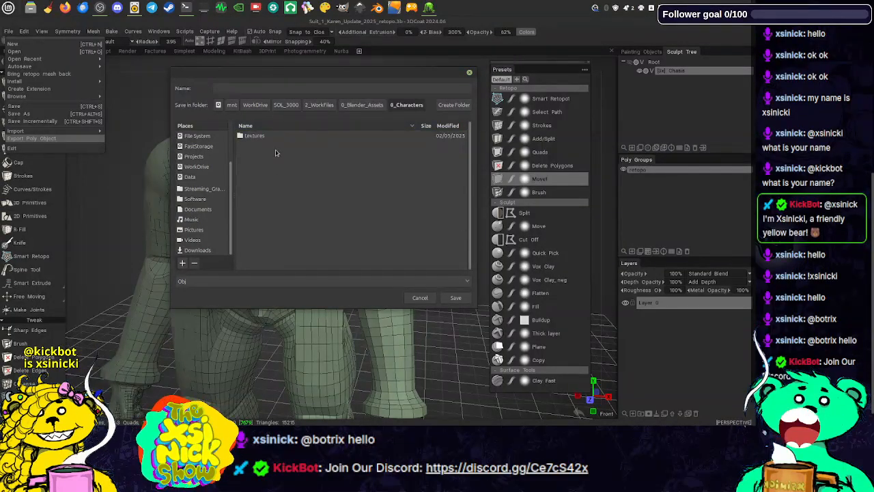
- Create a new folder named Suit_01 inside 0_Characters for the exported mesh
click(455, 105)
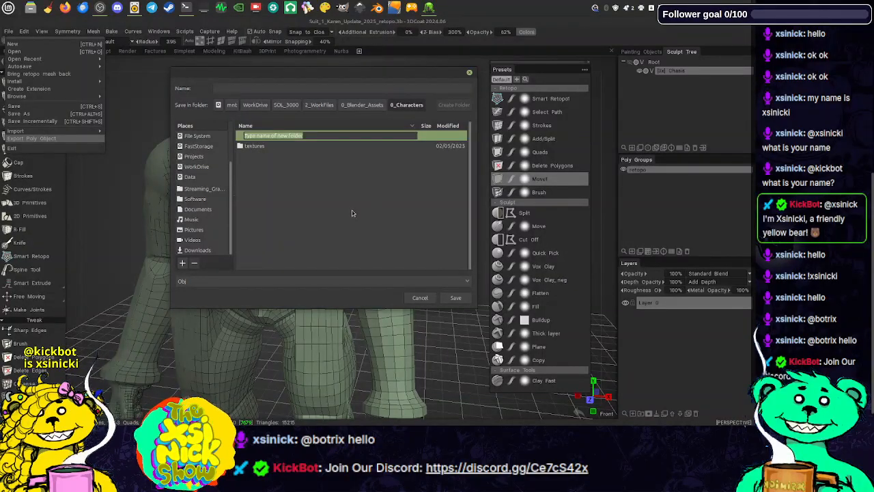
text(c)
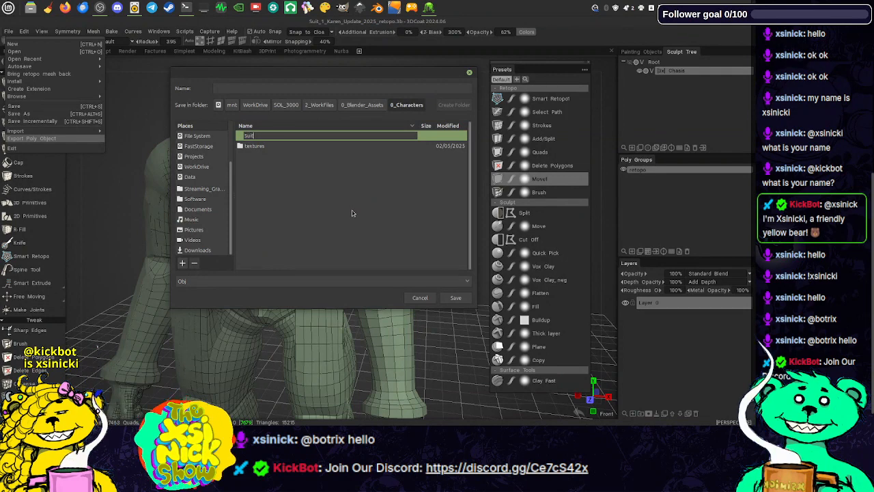
text(uit0)
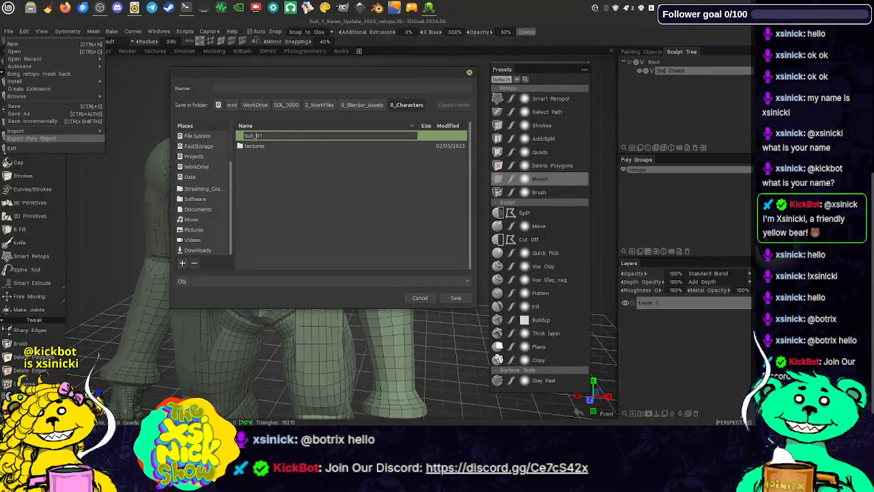
key(Return)
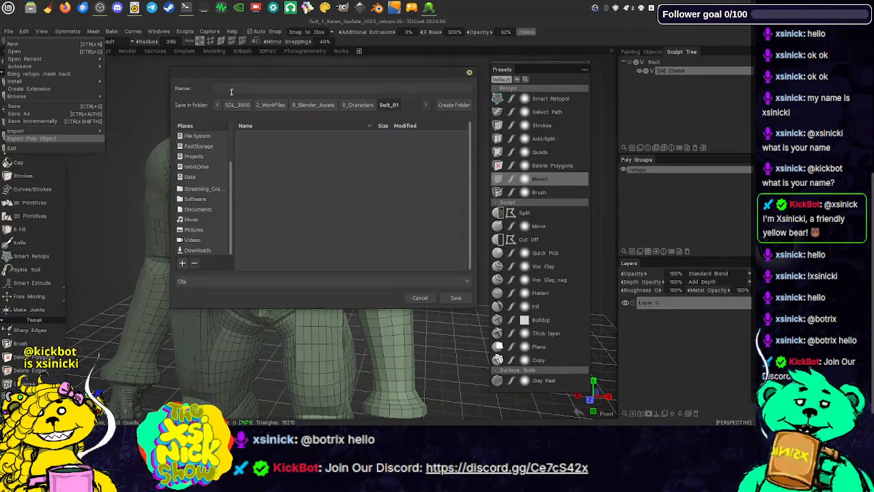
- Export the retopo mesh in Obj format into the Suit_01 folder under the name KarenSuit_Retopo_Update_V3
click(194, 282)
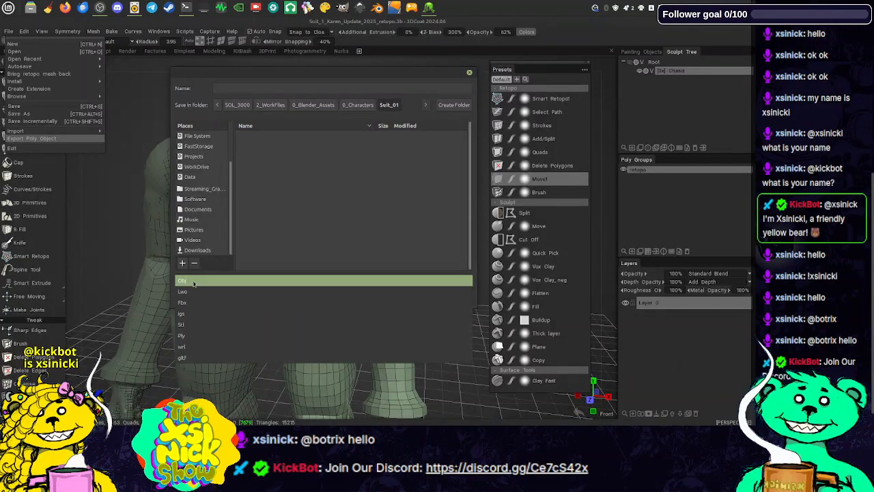
click(290, 97)
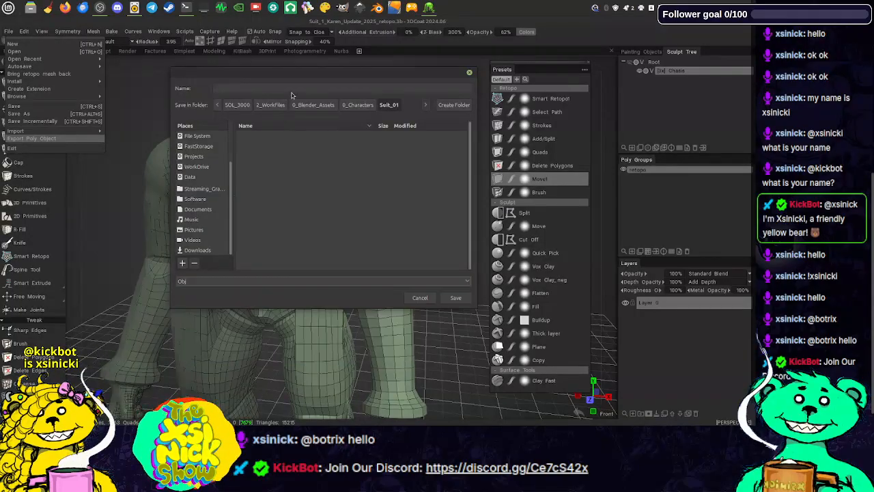
click(292, 88)
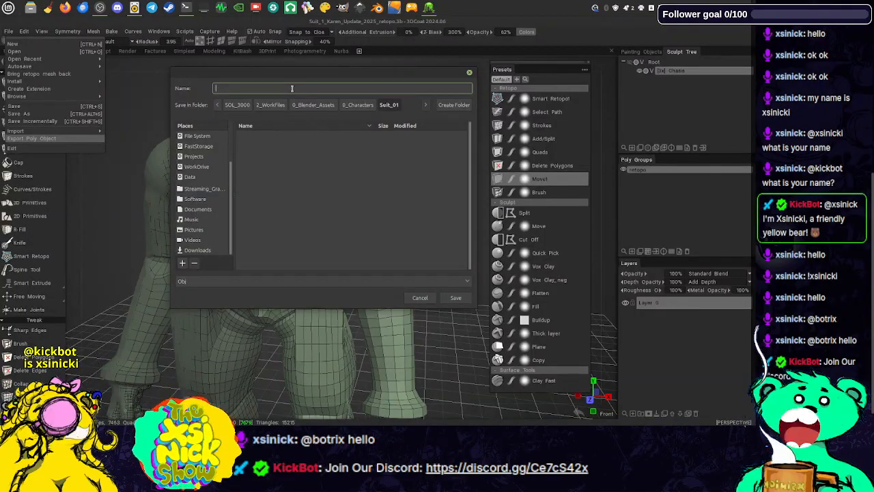
text(KarenSuit_)
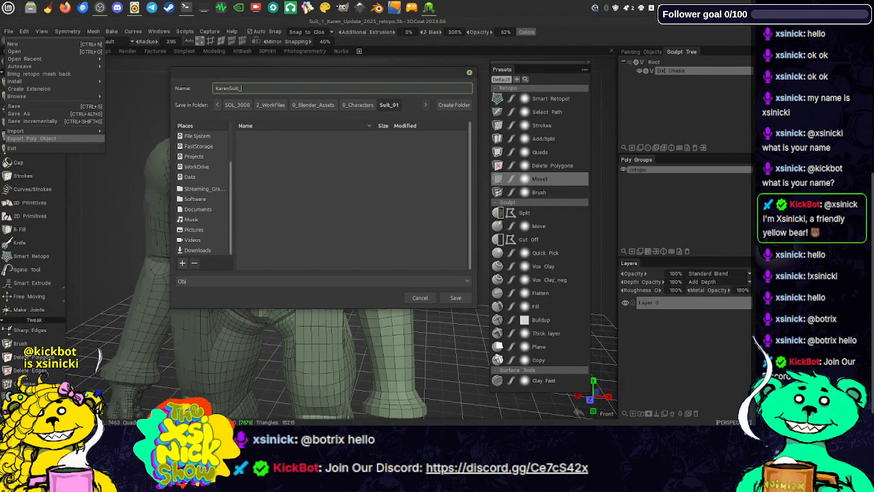
text(Retopo_U)
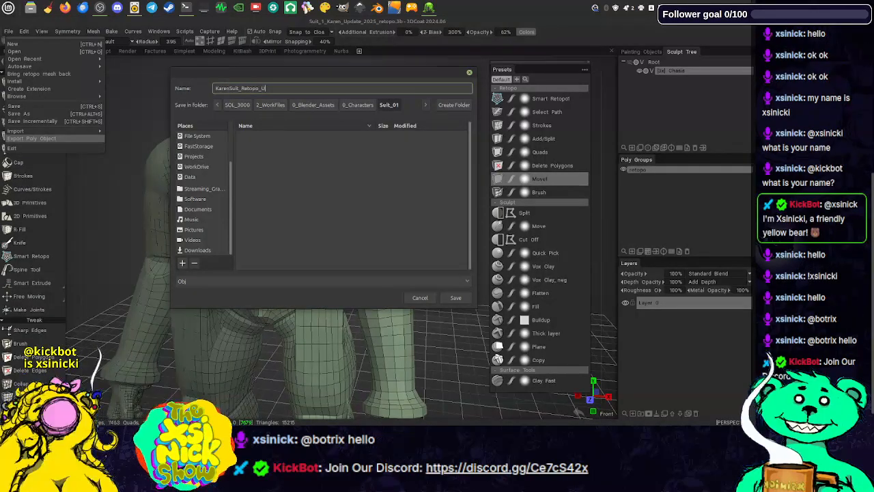
text(pdate_)
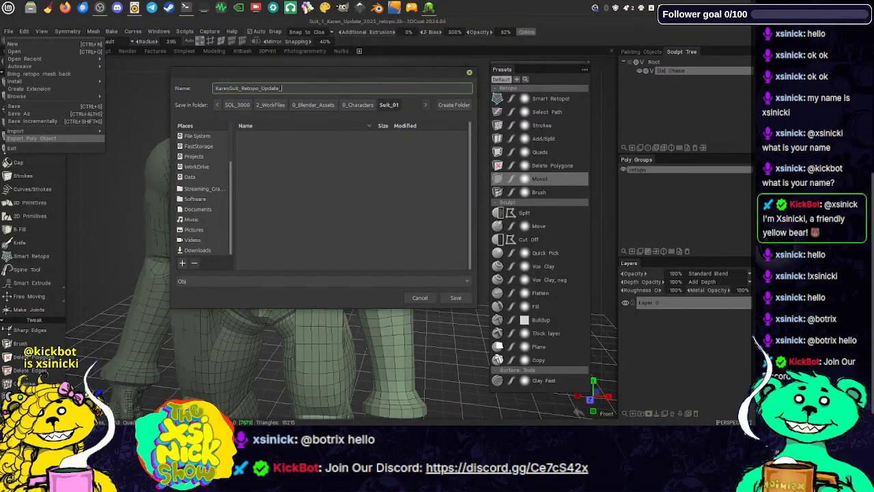
text(V3)
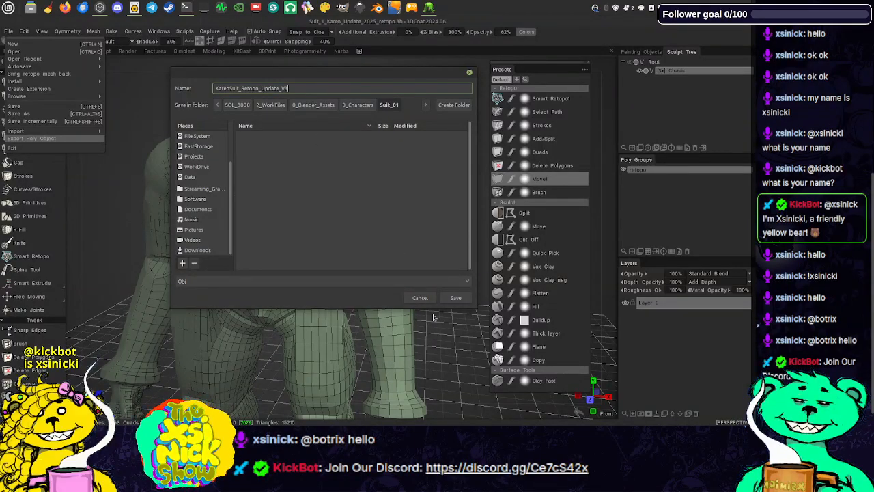
click(459, 301)
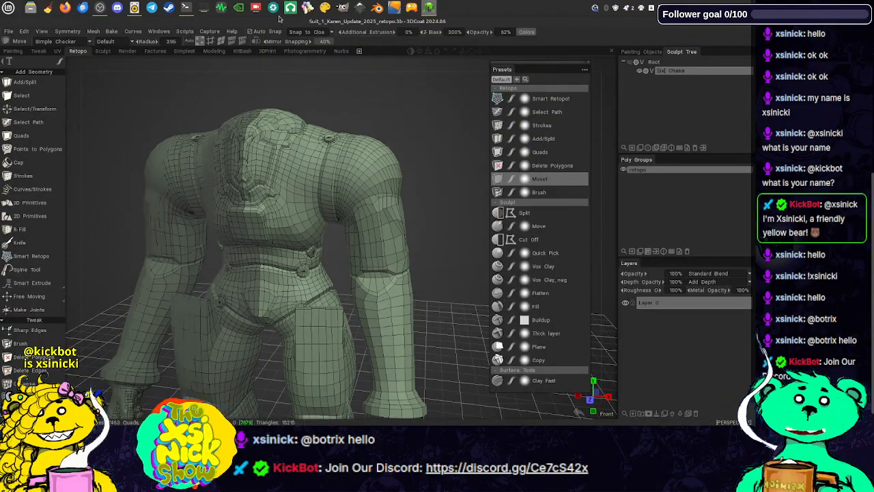
- Switch to Blender and dismiss its splash screen
click(377, 8)
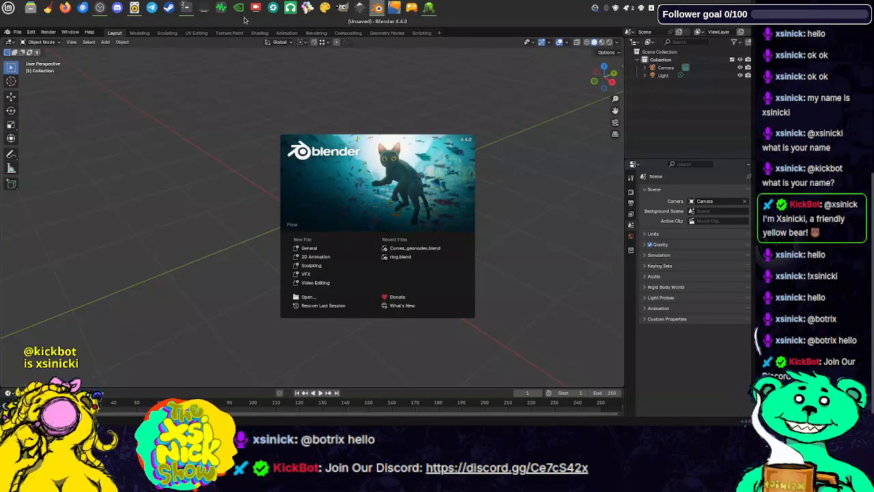
click(207, 126)
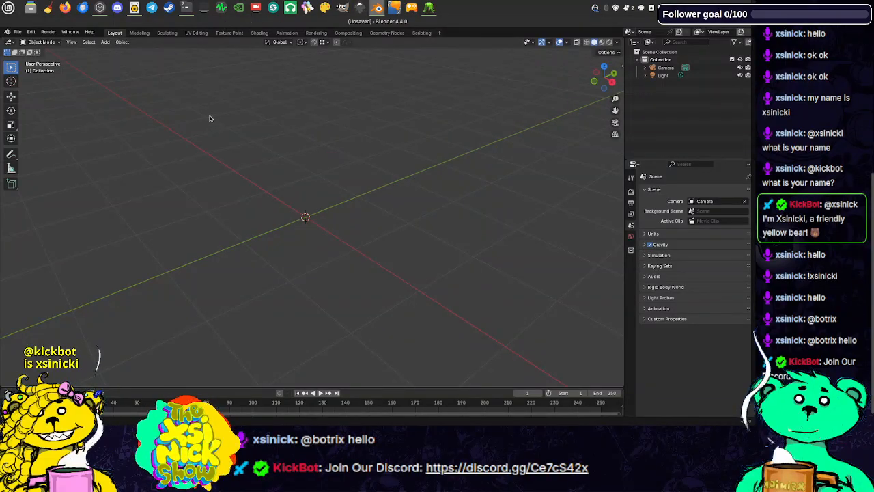
click(21, 34)
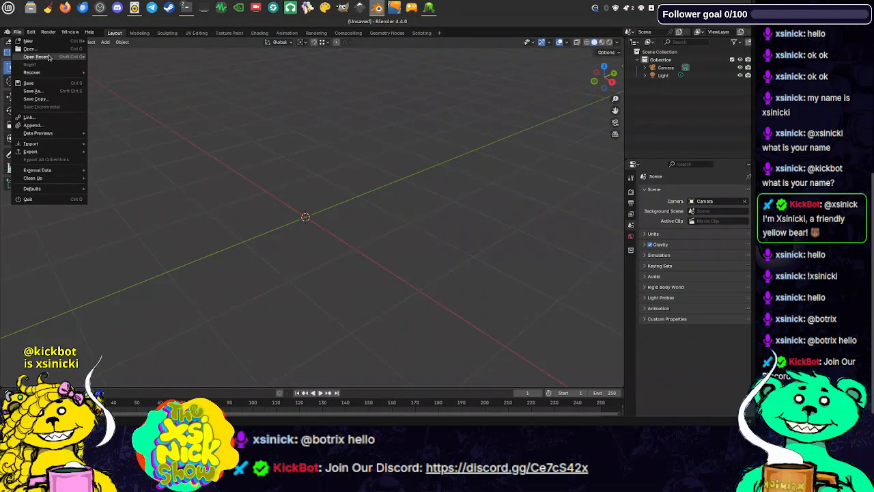
mouse_move(49, 58)
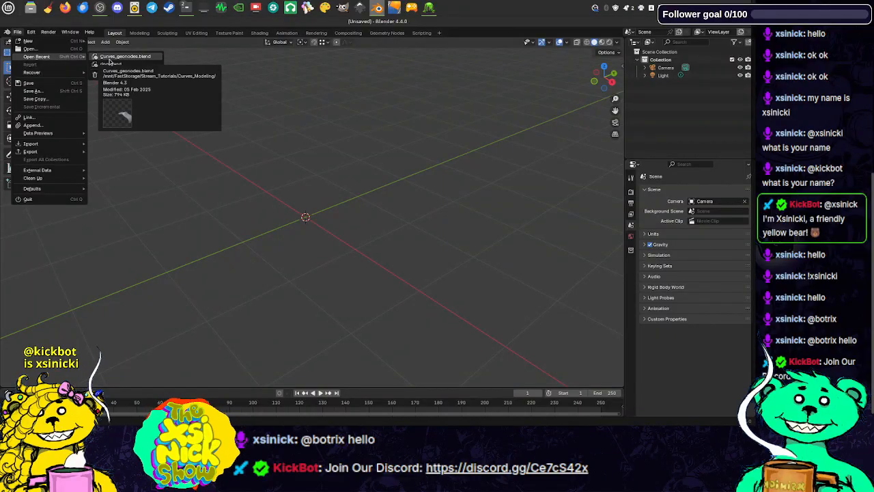
click(18, 33)
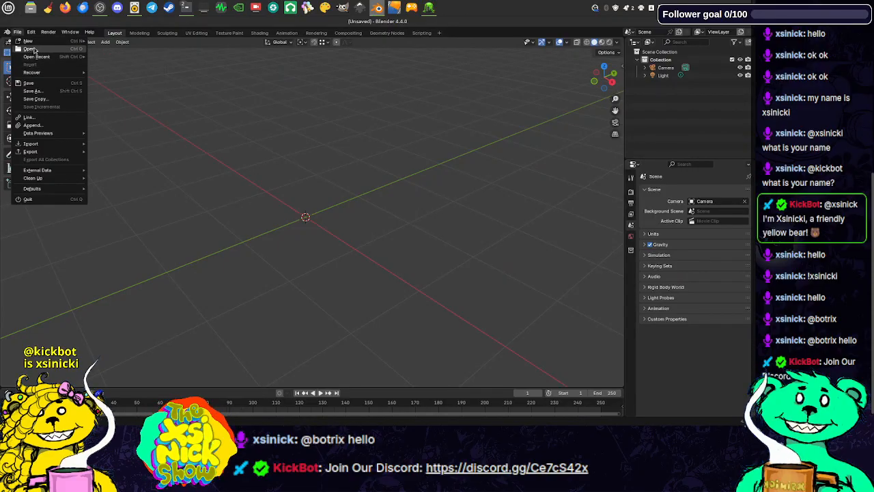
click(31, 49)
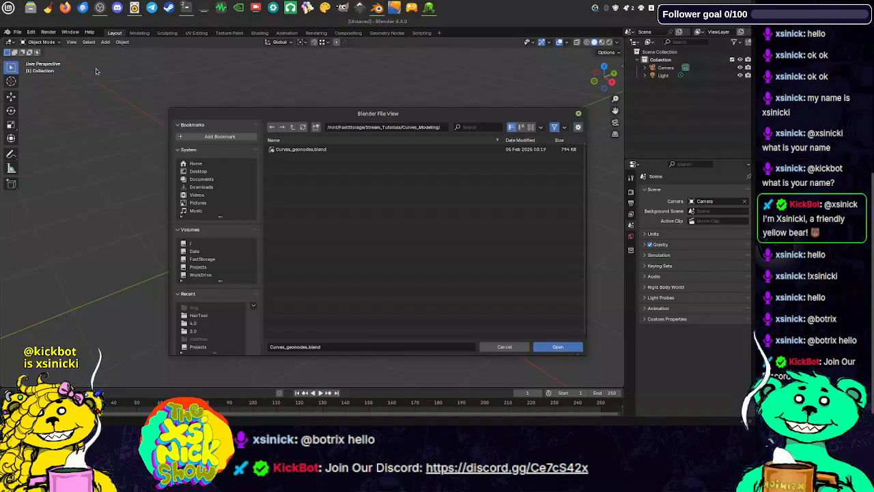
click(311, 150)
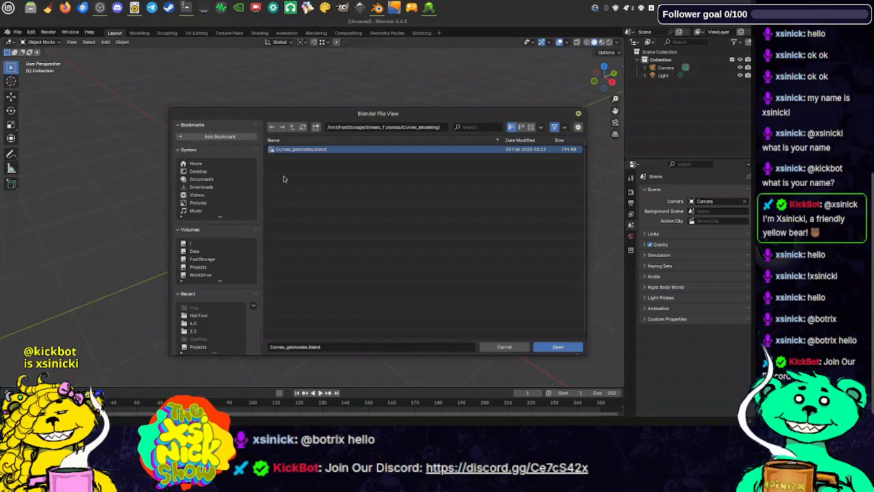
drag(334, 115, 259, 90)
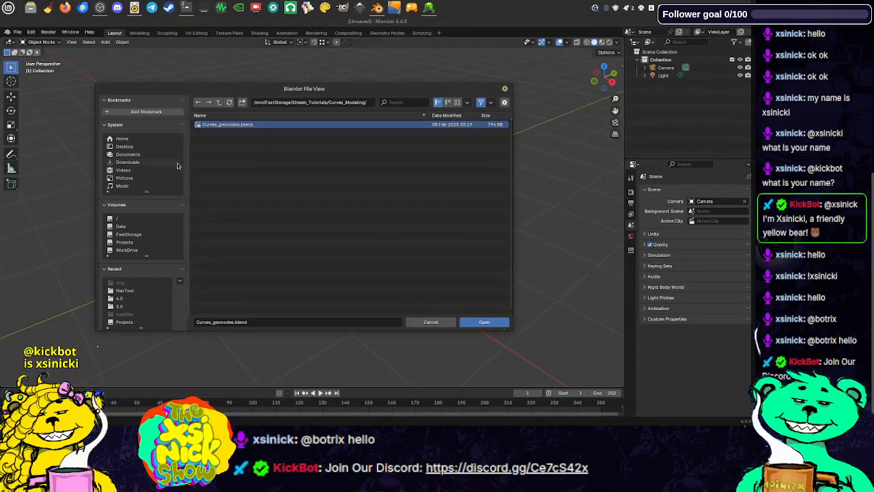
click(220, 103)
click(220, 103)
click(220, 103)
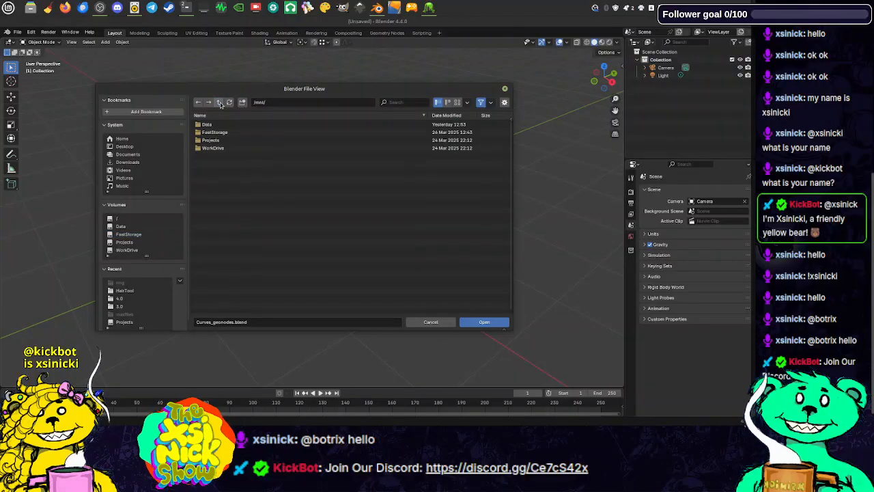
click(220, 103)
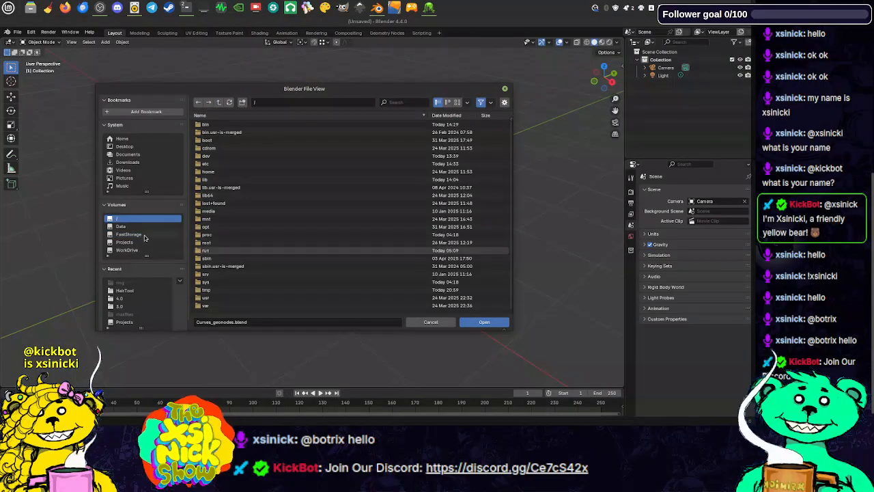
click(127, 251)
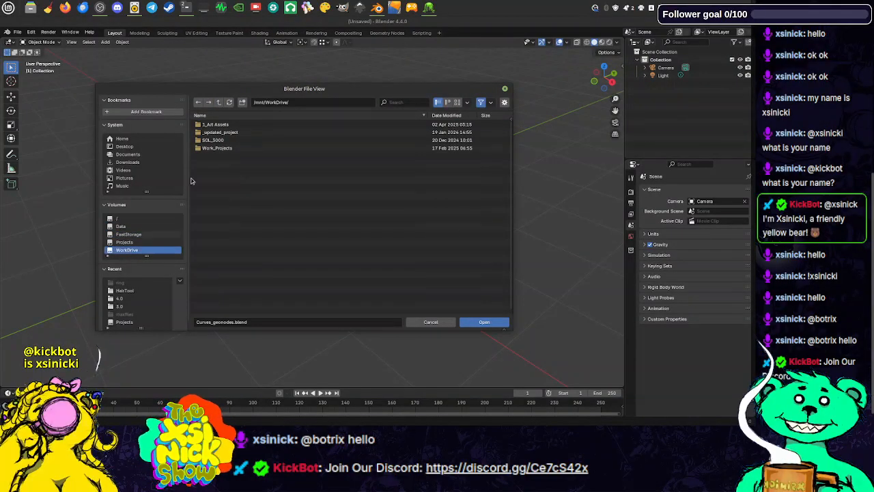
double_click(218, 140)
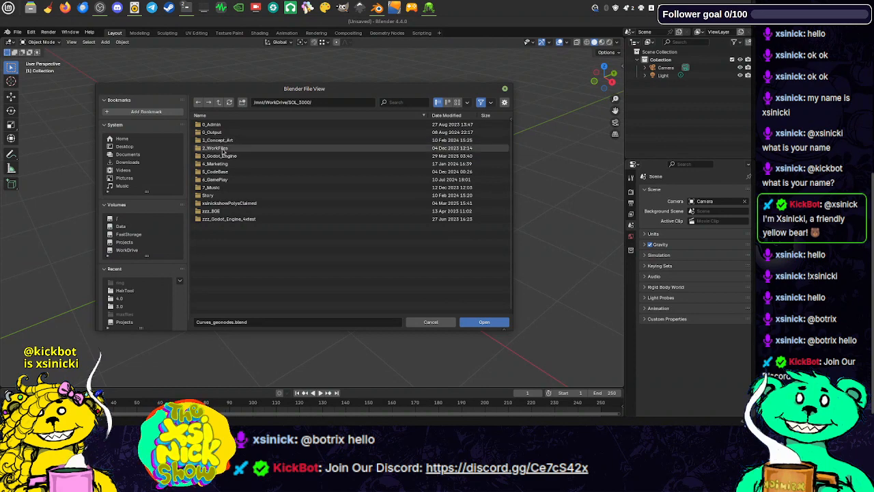
double_click(220, 148)
double_click(218, 124)
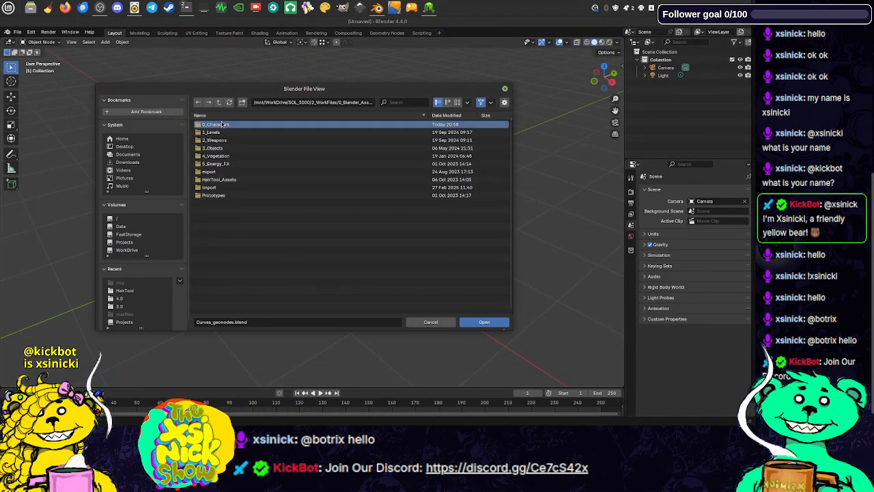
double_click(217, 125)
double_click(218, 125)
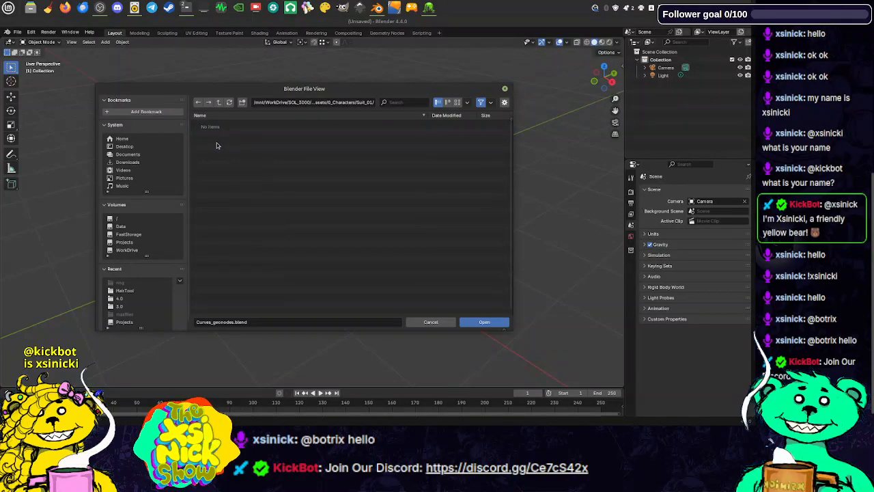
click(431, 322)
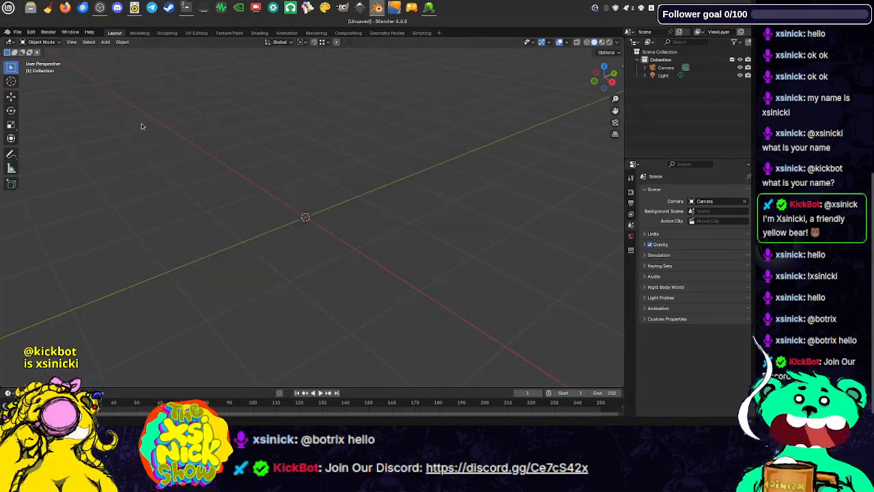
- Import the suit mesh KarenSuit_Retopo_Update_V3 as a Wavefront OBJ
click(17, 32)
mouse_move(61, 143)
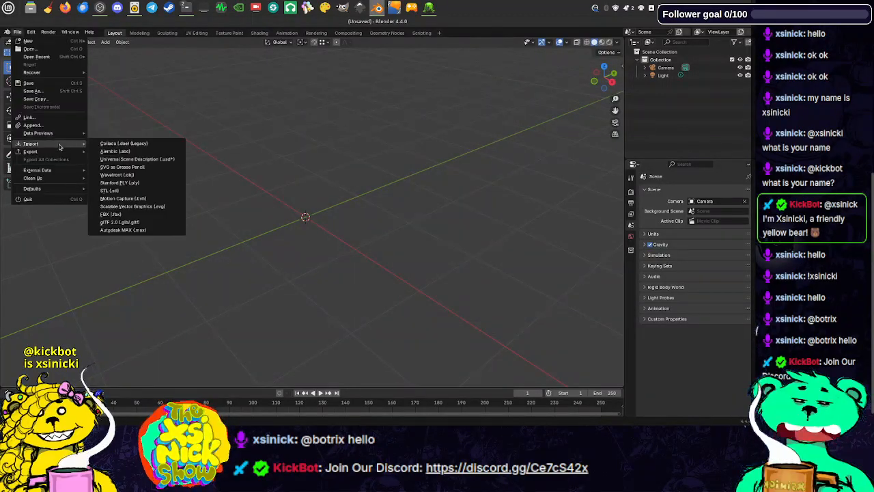
click(133, 175)
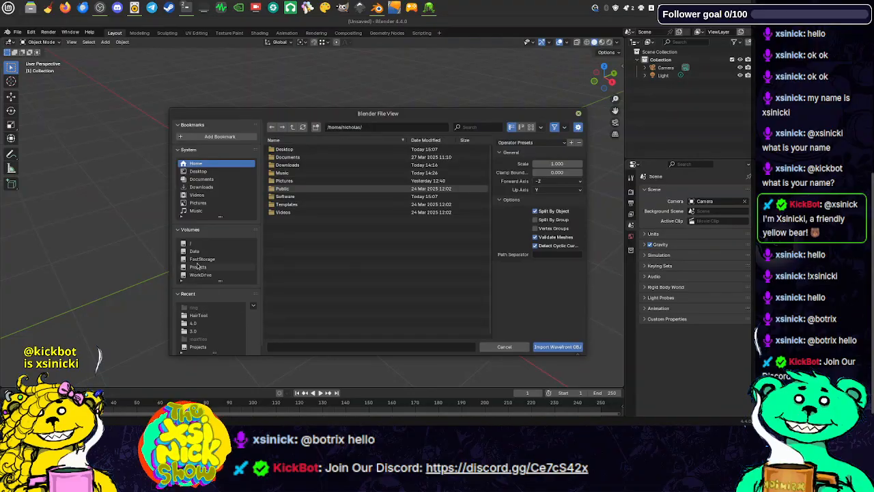
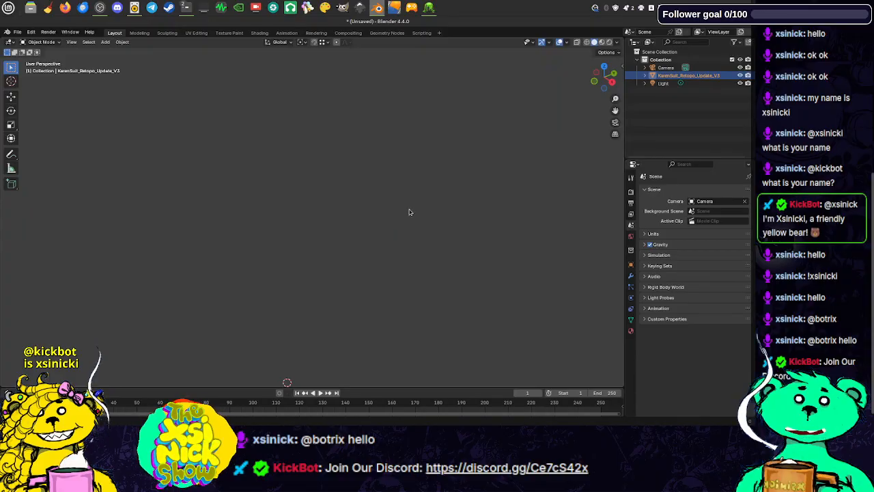
- Delete the imported suit mesh and frame the remaining scene objects
shift+middle_drag(313, 317, 351, 214)
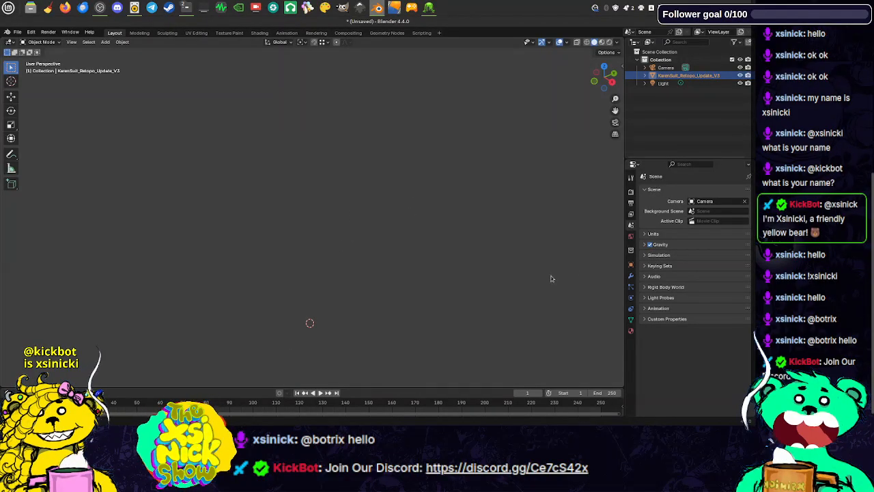
key(Delete)
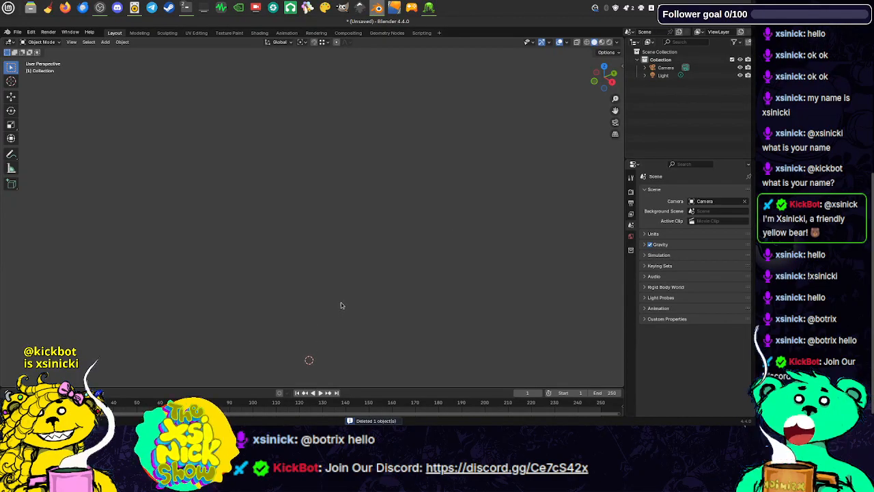
key(Home)
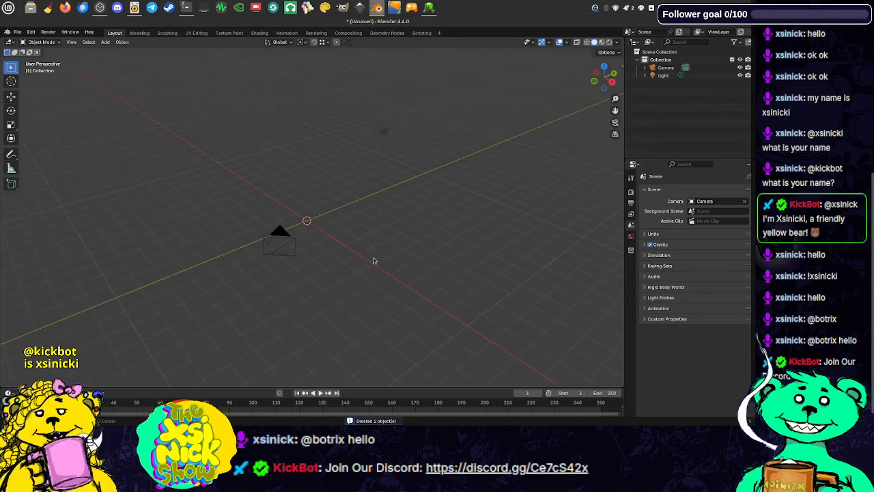
scroll(341, 213, up, 2)
scroll(344, 219, up, 4)
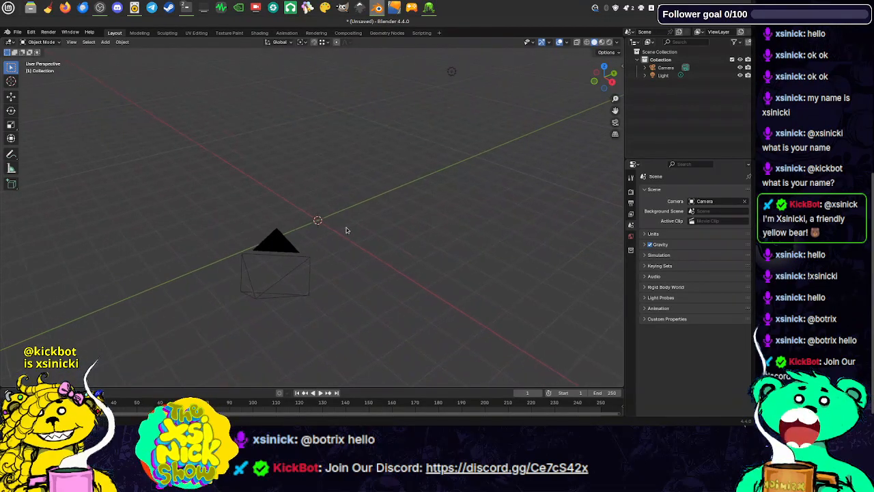
- Add a plane mesh at the origin, delete it and add a cube in its place
middle_drag(348, 241, 288, 273)
key(shift+a)
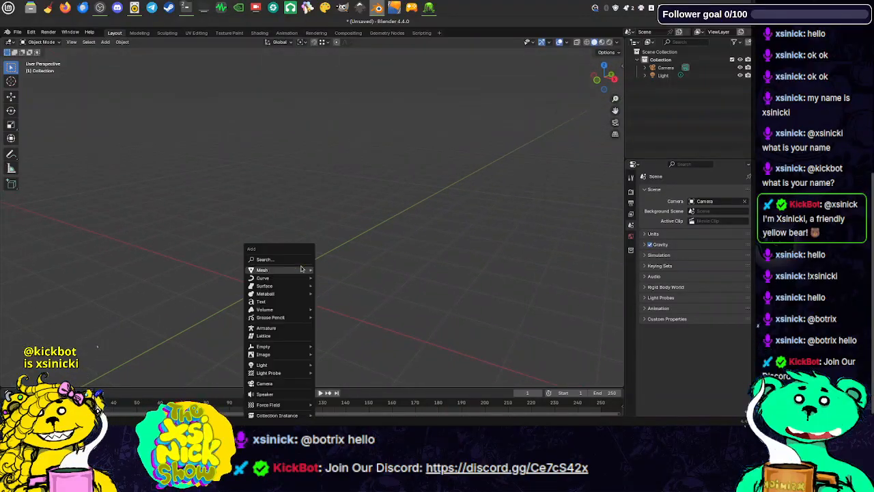
mouse_move(301, 268)
click(333, 267)
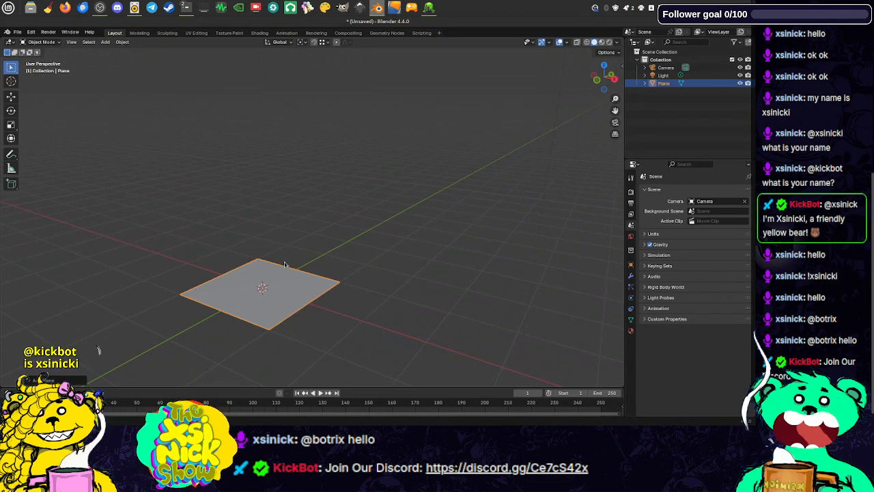
key(Delete)
key(shift+a)
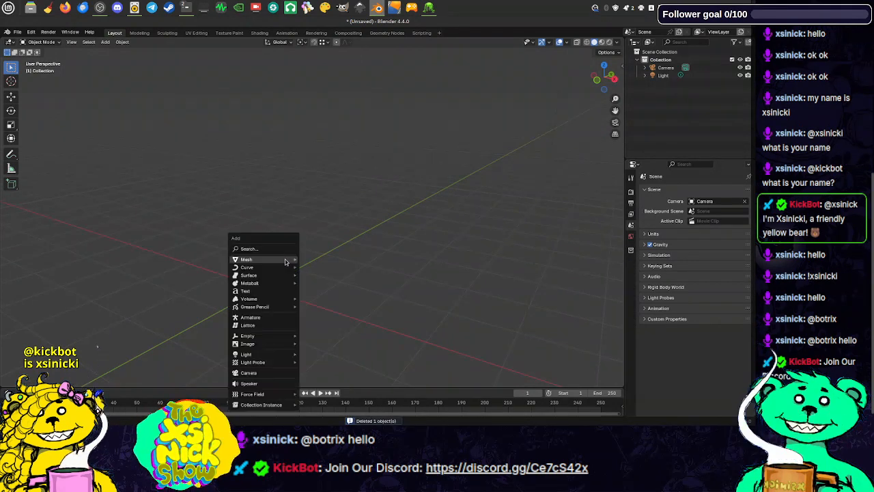
click(312, 268)
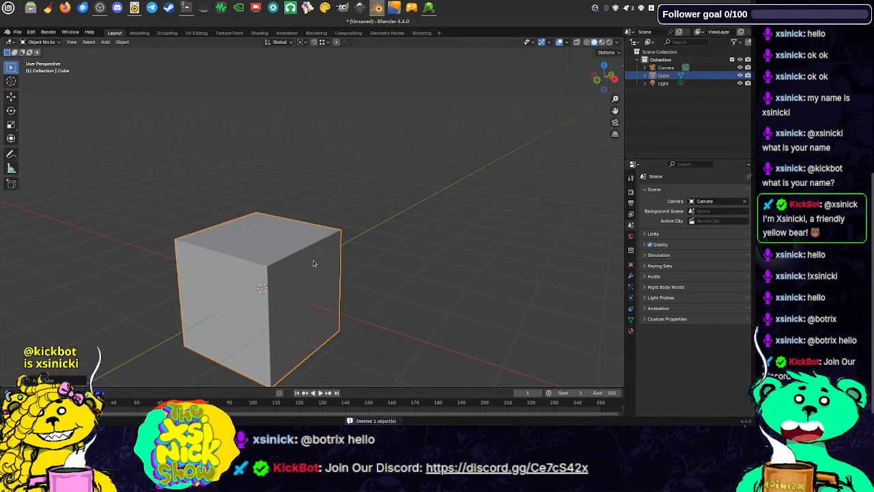
- Start Secret Paint on the cube and return to Object Mode with the selection tool active
key(q)
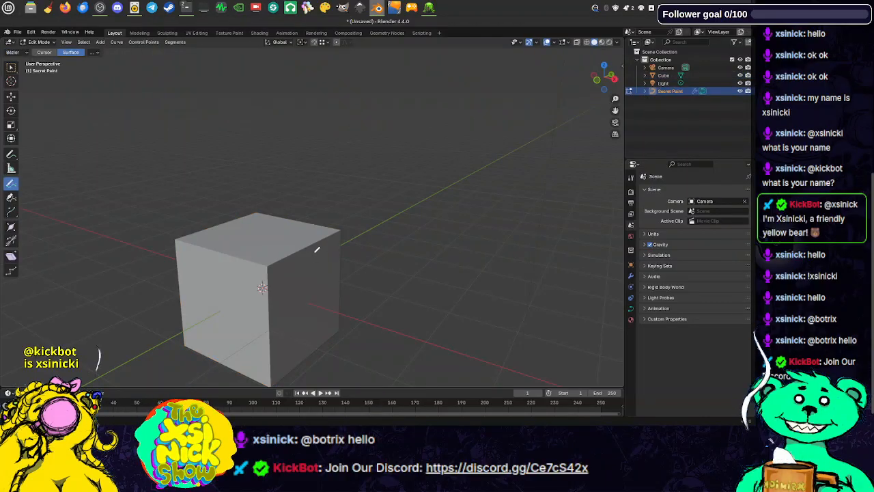
click(11, 66)
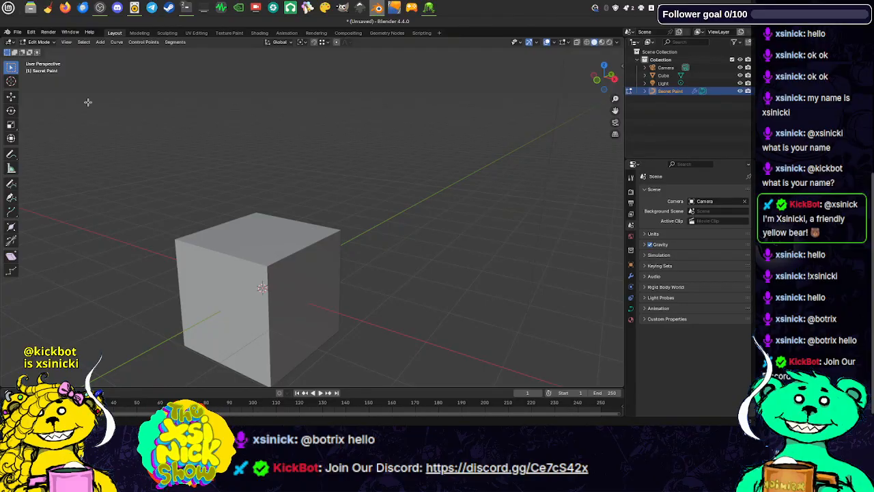
click(39, 43)
click(40, 51)
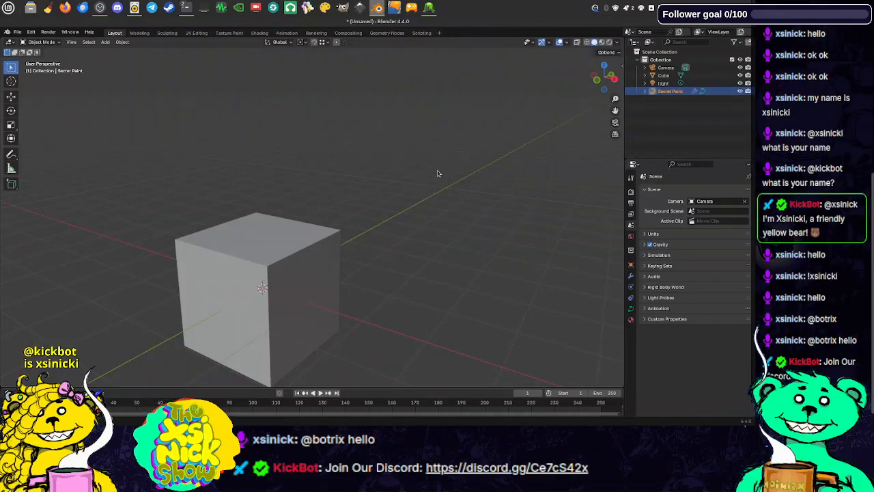
- Delete the Secret Paint object from the scene and reselect the cube
middle_drag(448, 204, 420, 208)
click(432, 224)
middle_drag(517, 206, 385, 197)
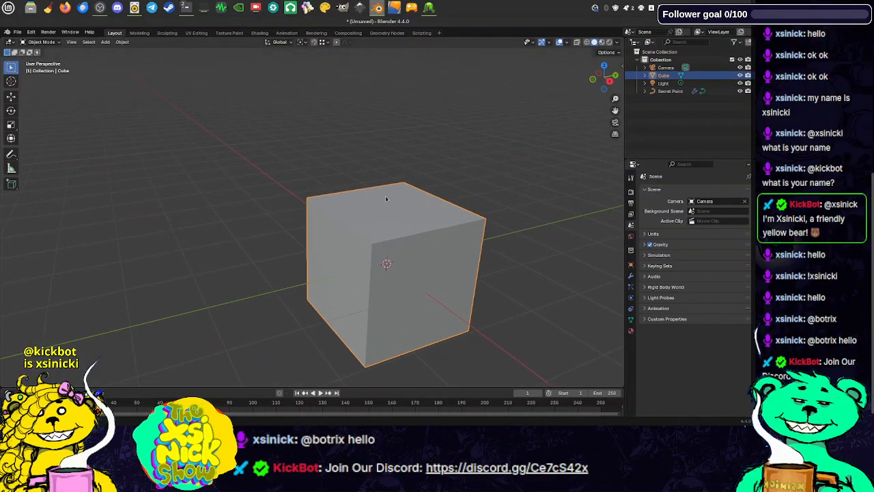
click(670, 91)
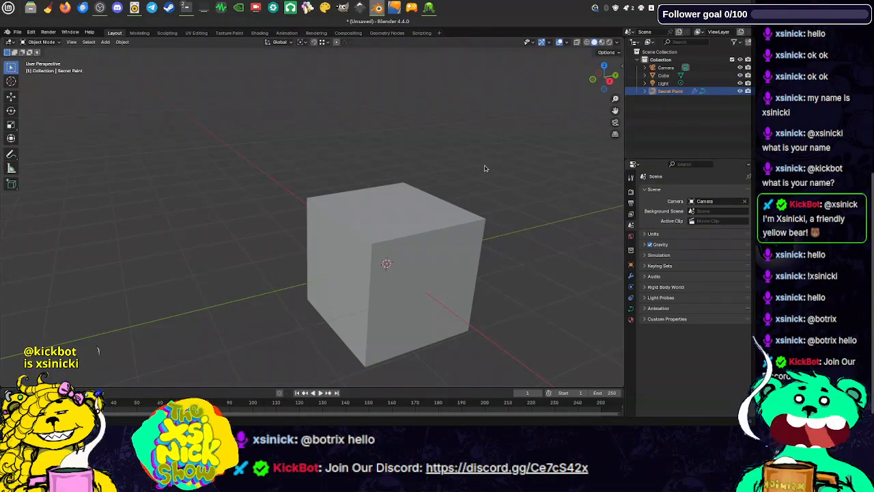
key(Delete)
middle_drag(427, 229, 299, 189)
click(329, 214)
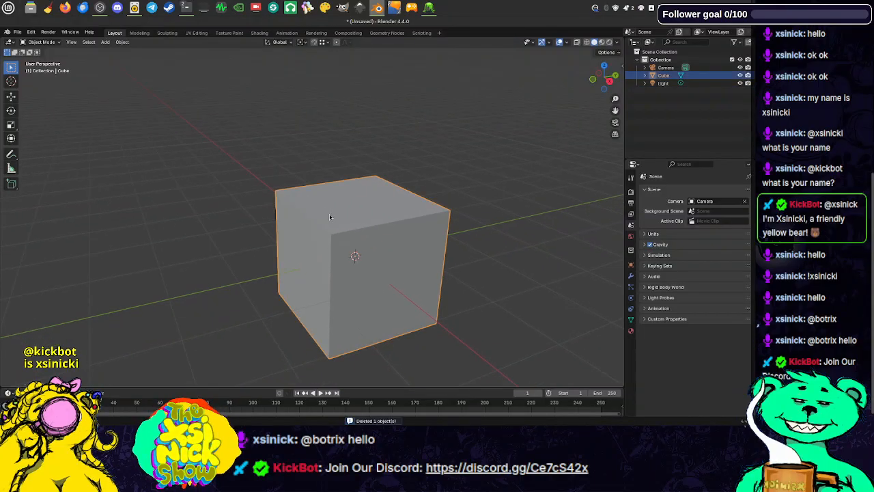
- Import the key configuration blenderkeymap.py from the Projects volume into the preferences' keymap settings and close the preferences
middle_drag(385, 224, 428, 206)
middle_drag(336, 222, 147, 132)
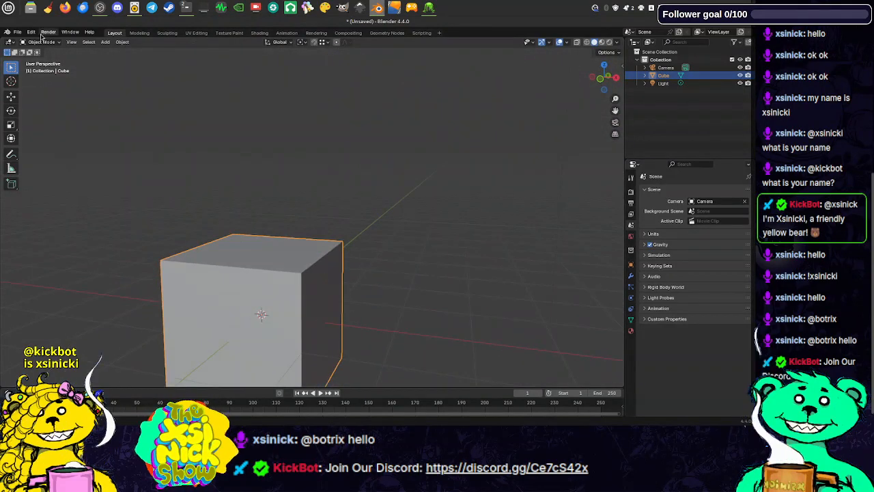
click(17, 32)
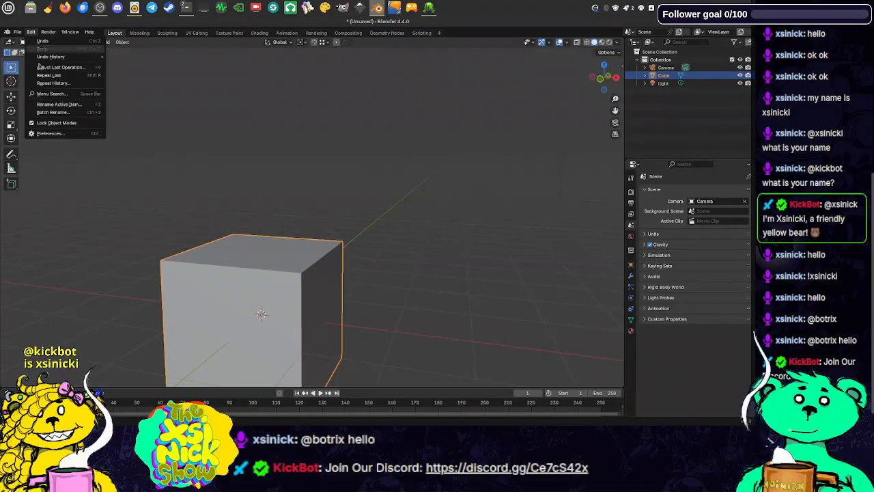
click(60, 134)
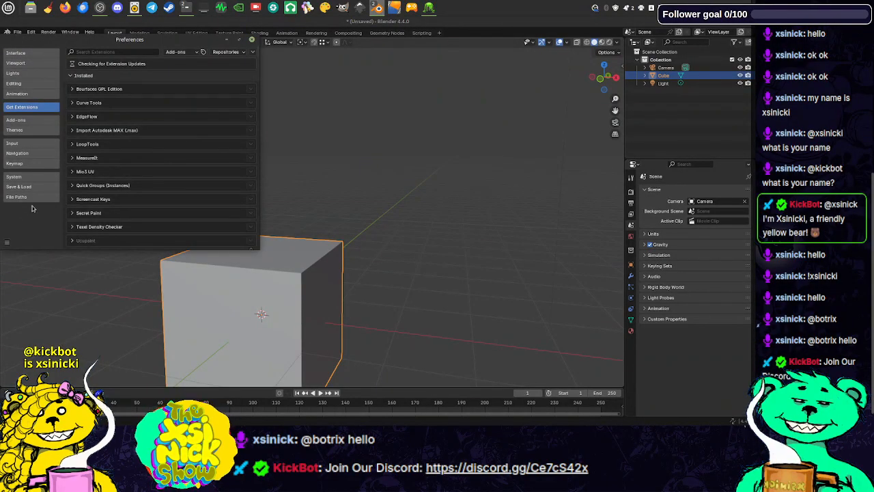
click(13, 143)
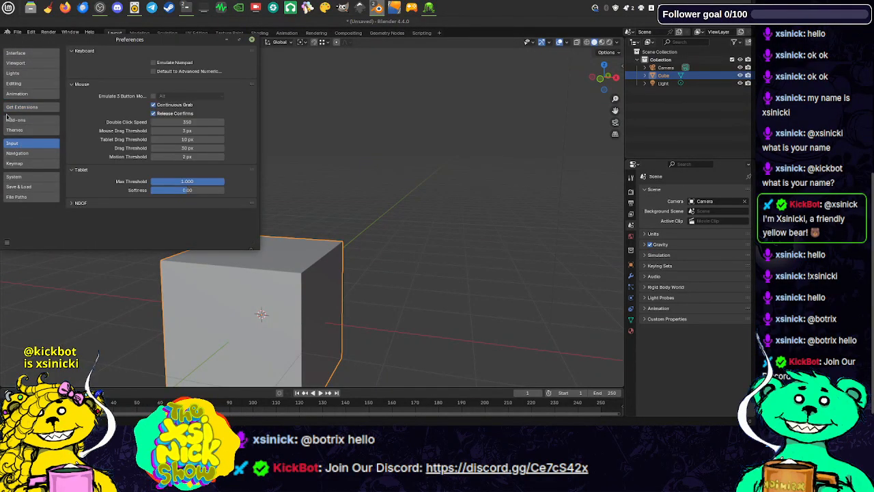
click(21, 164)
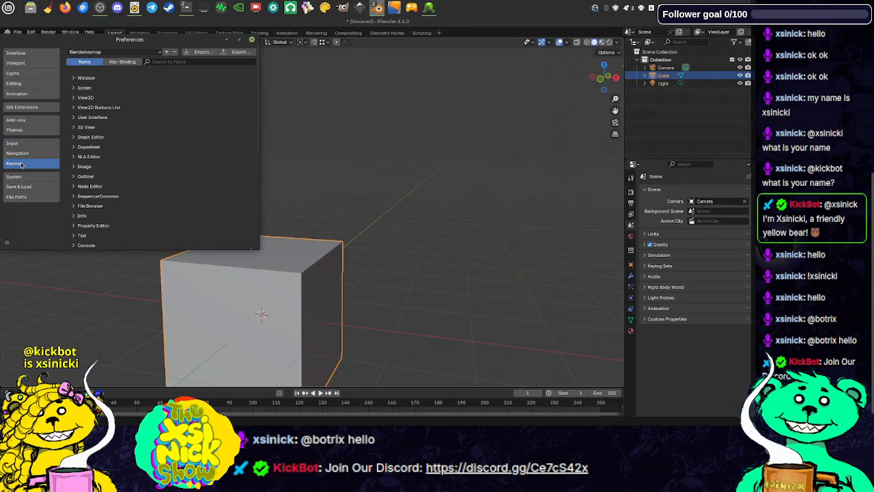
click(203, 52)
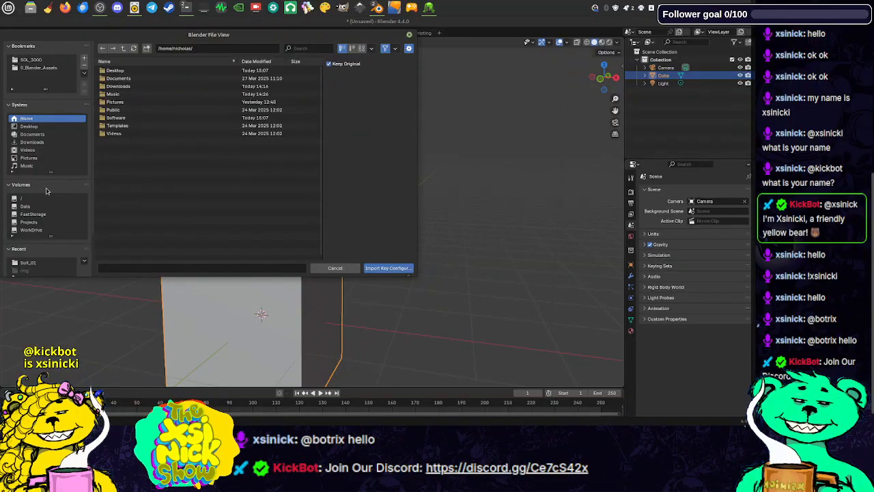
click(29, 222)
click(130, 180)
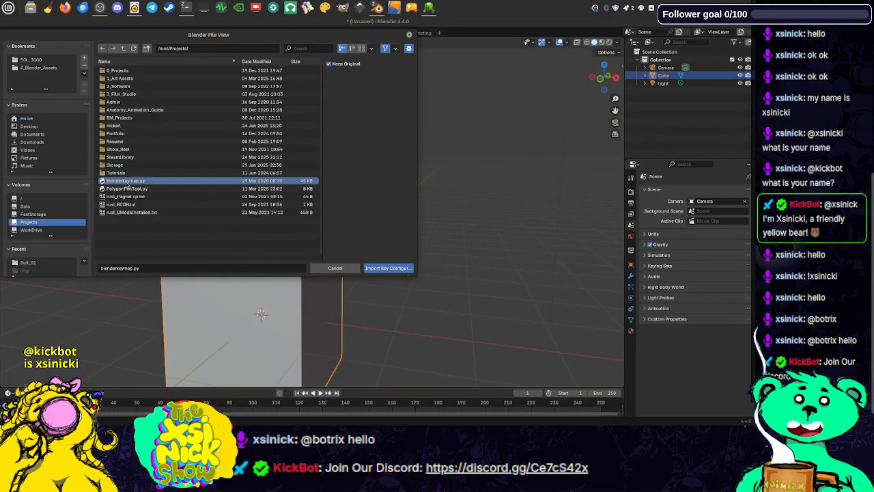
click(399, 268)
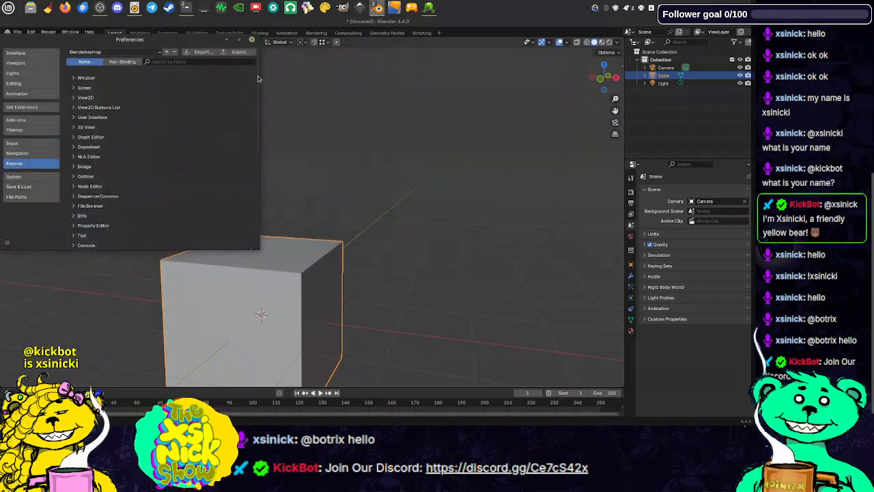
click(252, 40)
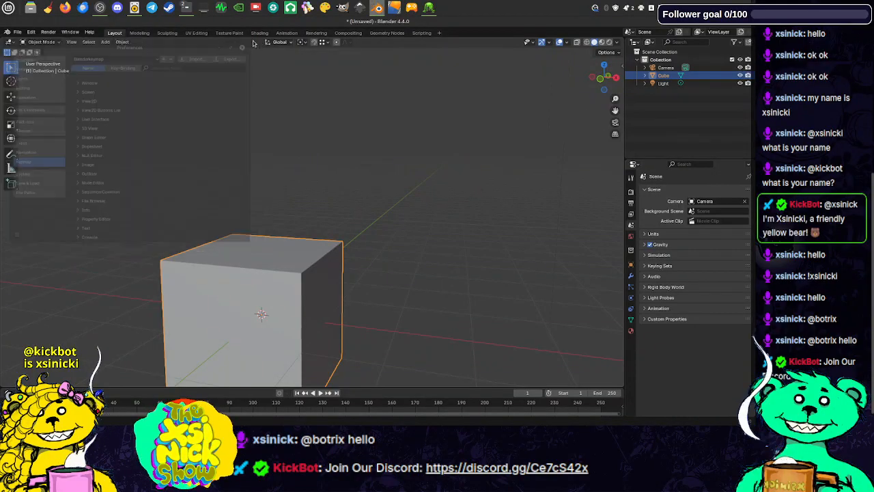
- Frame the cube, delete it and undo the deletion
mouse_move(329, 195)
shift+middle_down()
mouse_move(331, 185)
mouse_move(380, 201)
mouse_move(326, 207)
mouse_move(300, 199)
mouse_move(252, 228)
mouse_move(246, 200)
mouse_move(228, 220)
mouse_move(279, 187)
mouse_move(245, 201)
mouse_move(269, 192)
mouse_move(279, 197)
mouse_move(273, 205)
mouse_move(230, 201)
mouse_move(363, 178)
mouse_move(312, 182)
mouse_move(273, 189)
mouse_move(342, 190)
mouse_move(260, 192)
mouse_move(411, 185)
mouse_move(349, 209)
mouse_move(332, 193)
shift+middle_up()
scroll(332, 194, down, 5)
middle_drag(248, 244, 266, 238)
key(KP_Decimal)
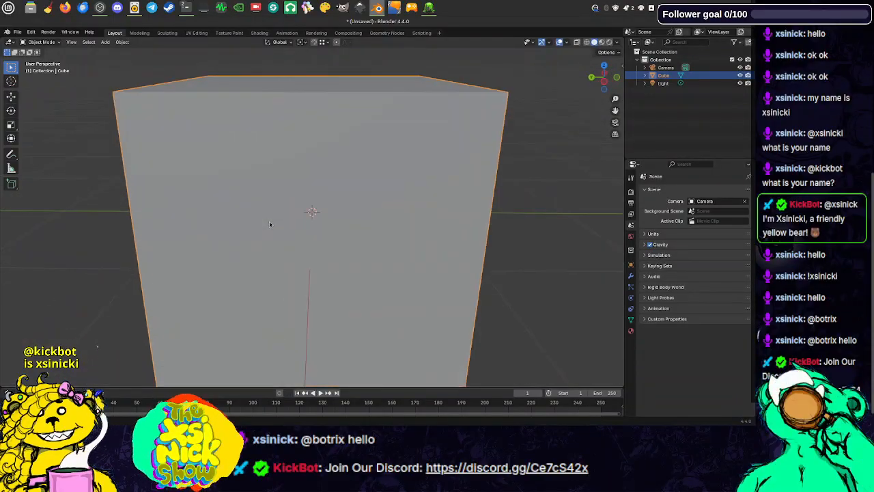
scroll(270, 218, down, 6)
scroll(312, 212, down, 3)
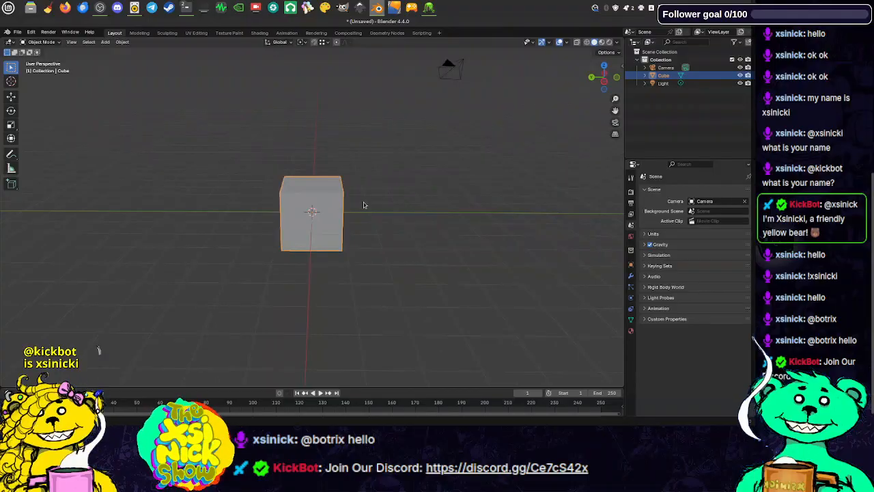
middle_drag(363, 205, 322, 213)
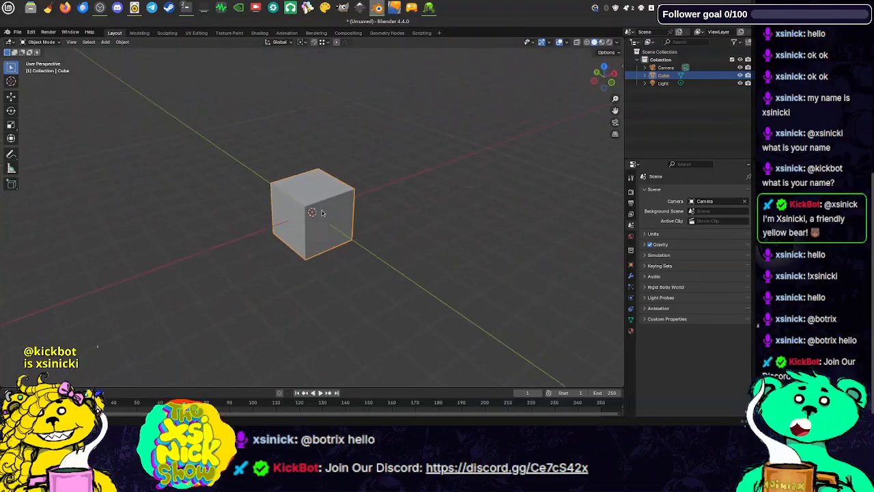
scroll(323, 213, up, 1)
key(Delete)
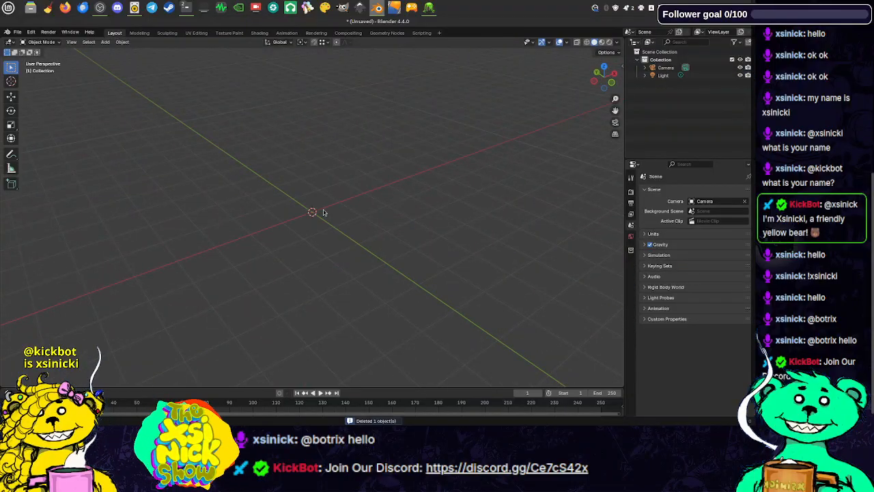
key(ctrl+z)
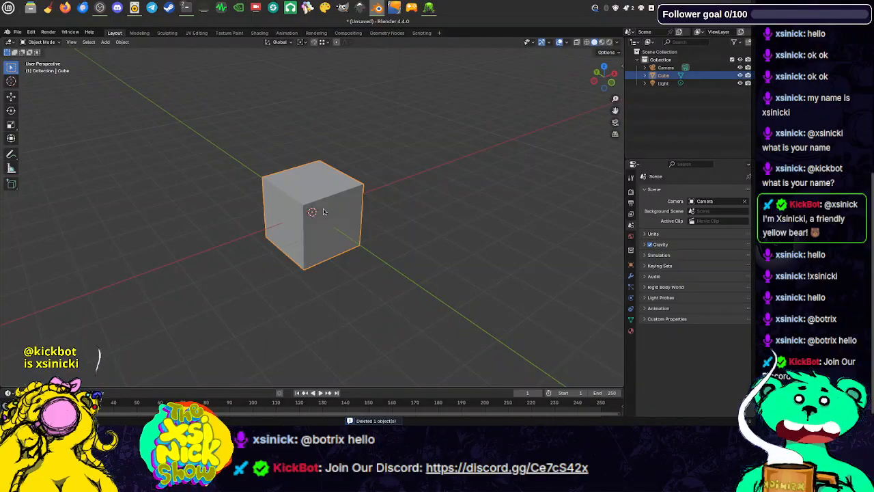
- Move all of the cube's geometry up 1 m along Z in Edit Mode and return to Object Mode
key(Tab)
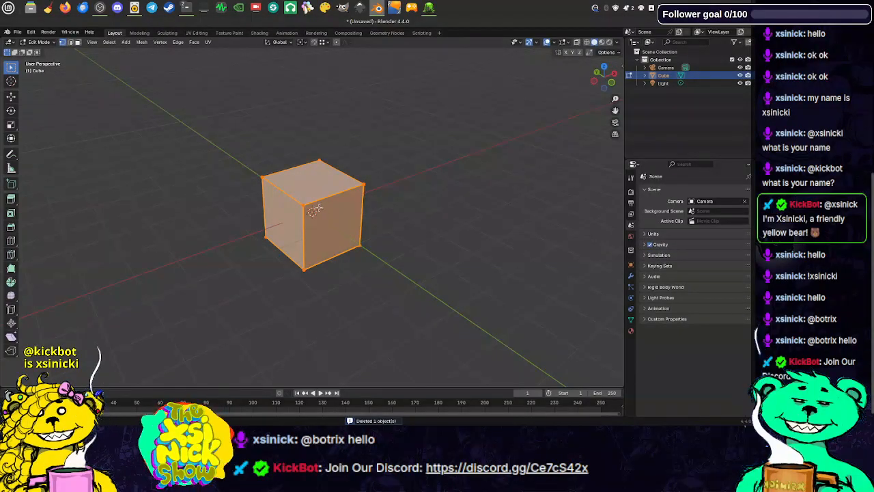
key(g)
key(z)
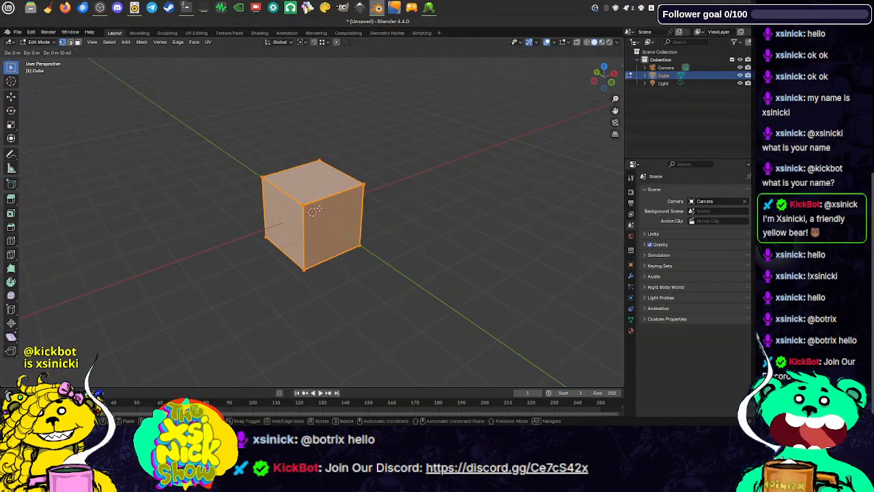
key(1)
key(Return)
key(Tab)
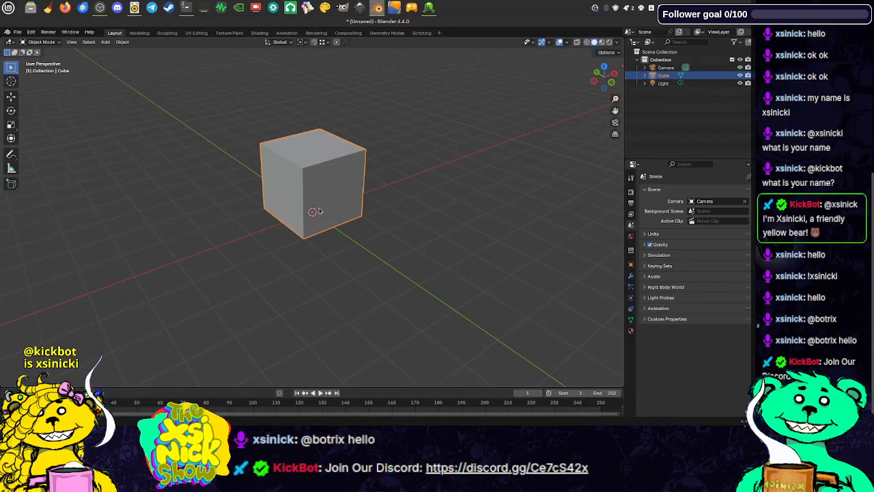
- Set the cube's viewport display to Wire in its object properties and deselect the cube
scroll(364, 214, up, 3)
shift+middle_drag(369, 160, 293, 193)
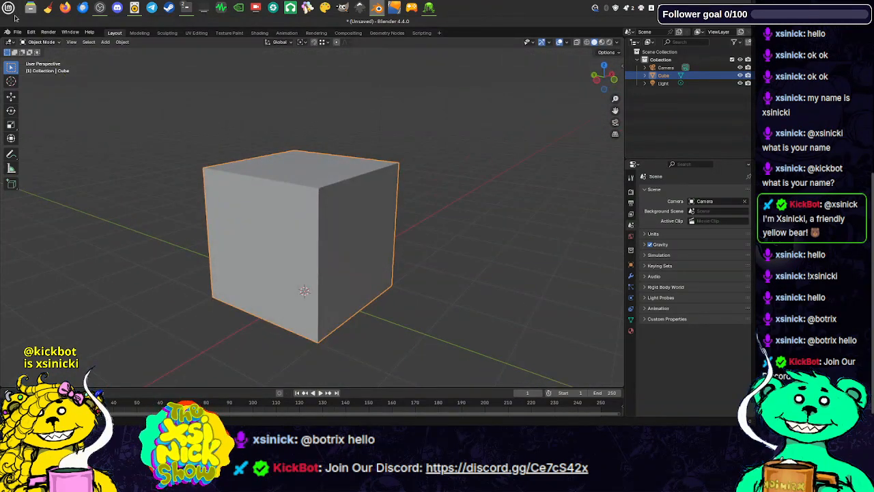
click(631, 319)
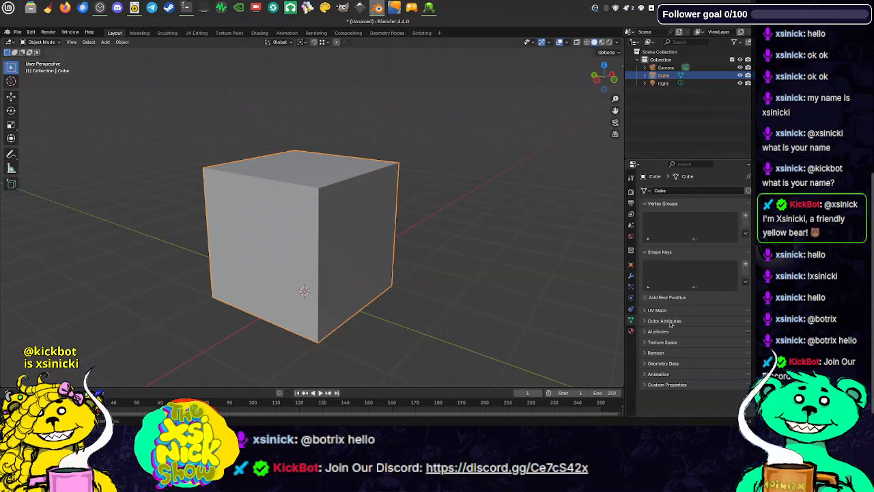
click(631, 277)
click(629, 265)
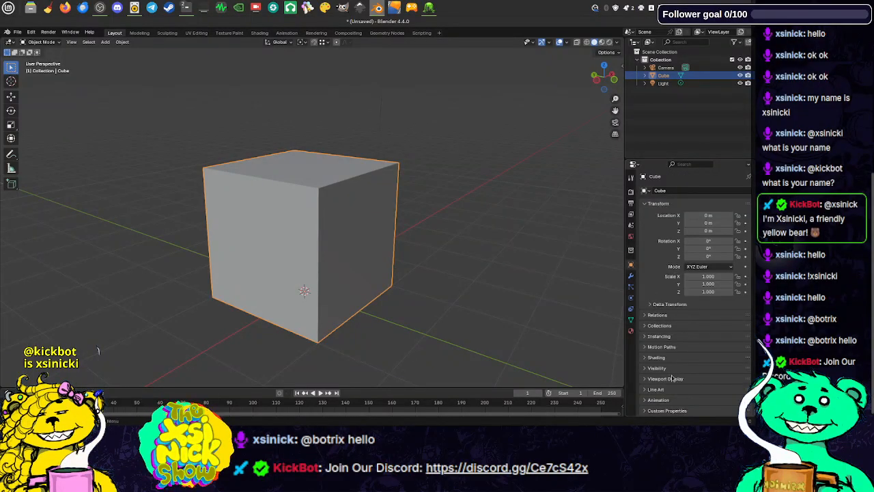
click(673, 379)
scroll(673, 380, down, 3)
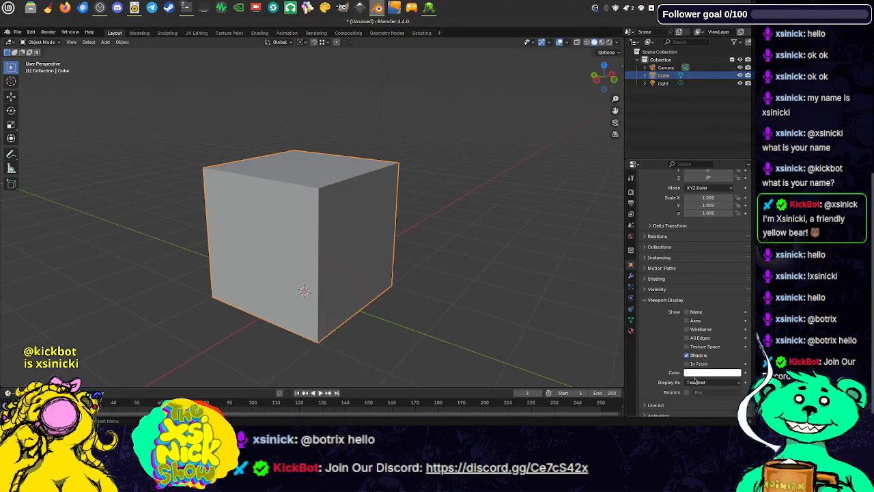
click(699, 382)
click(693, 400)
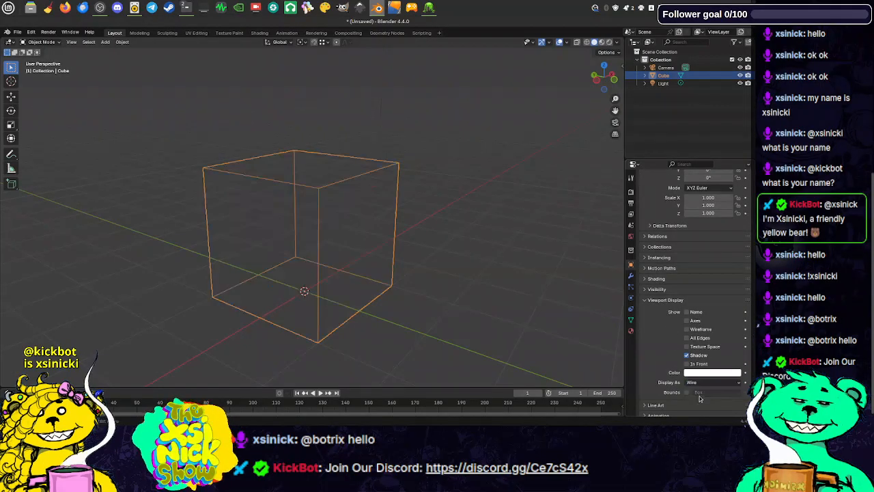
click(645, 300)
click(461, 199)
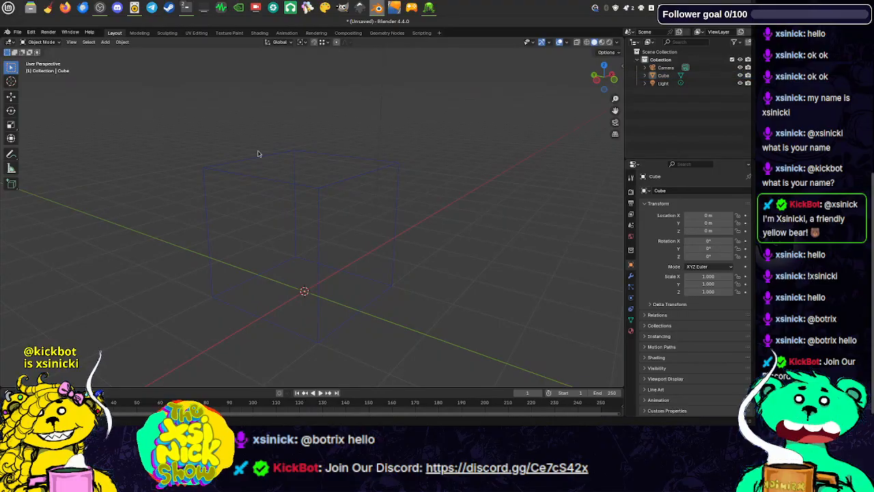
- Set the 3D Viewport theme's Wire colour to bright blue and its Wire Edit colour to a dark violet-blue
middle_drag(233, 160, 242, 138)
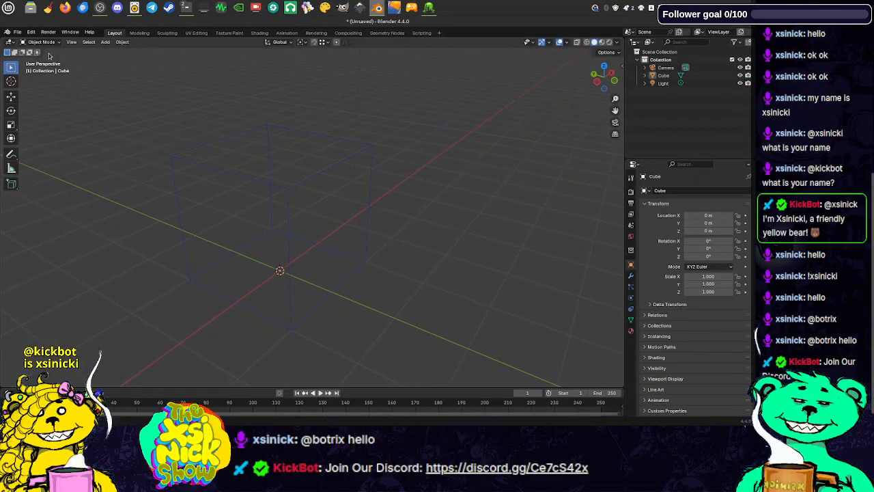
click(33, 33)
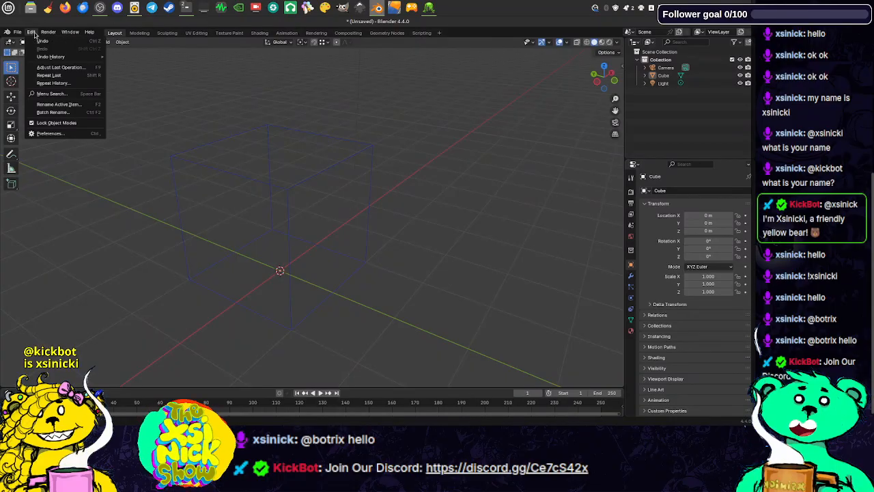
click(48, 133)
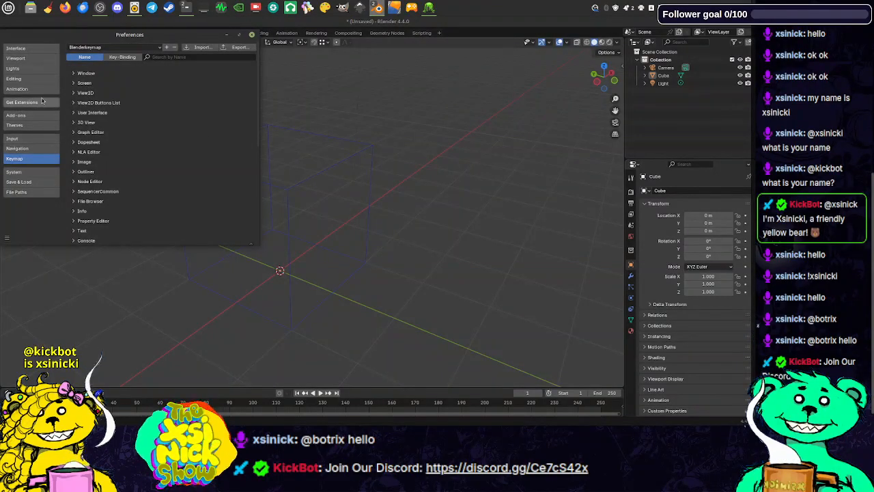
click(28, 59)
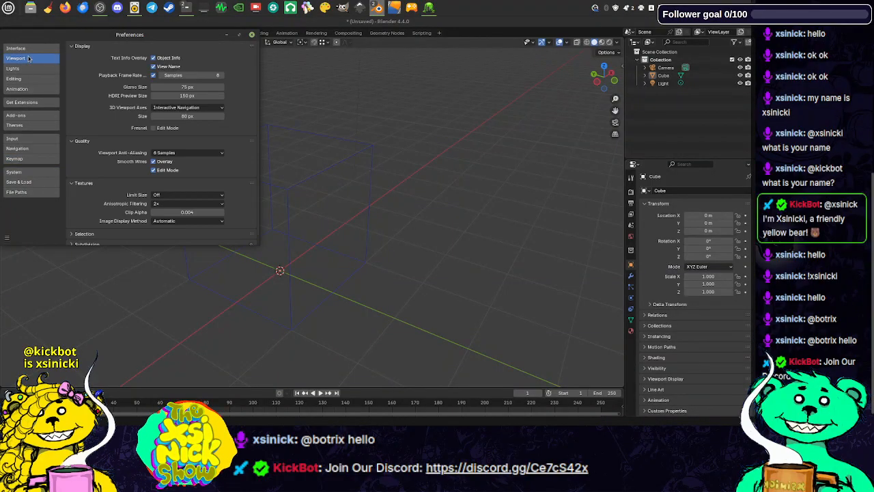
click(27, 48)
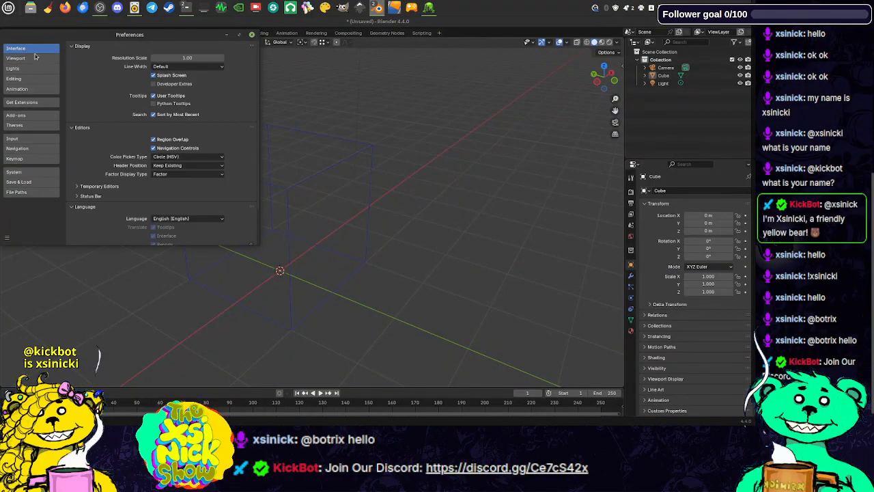
click(21, 125)
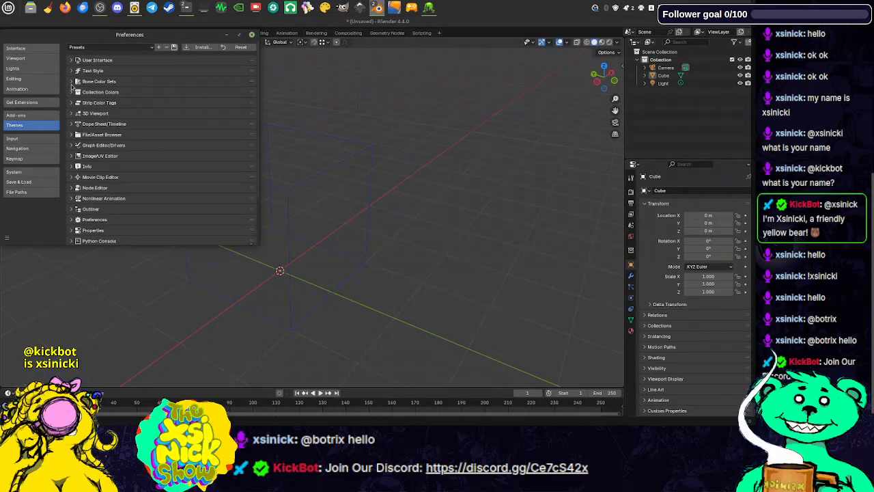
click(71, 113)
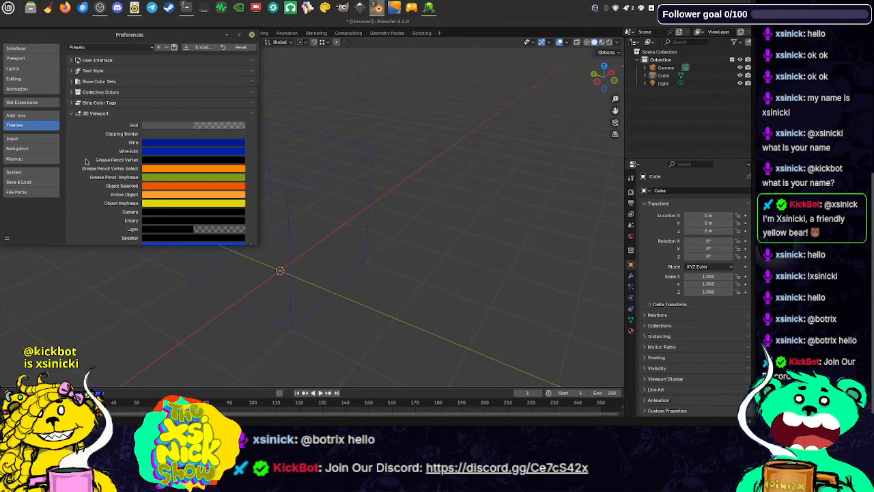
click(197, 144)
drag(238, 140, 222, 130)
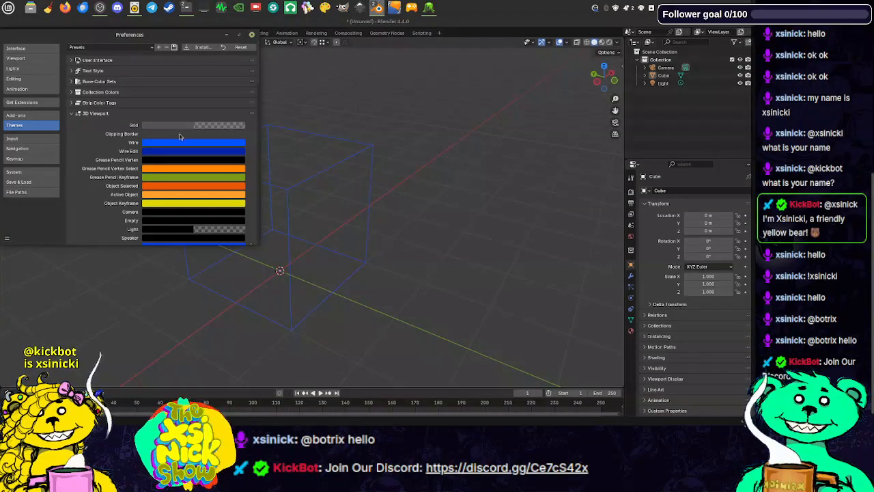
click(167, 151)
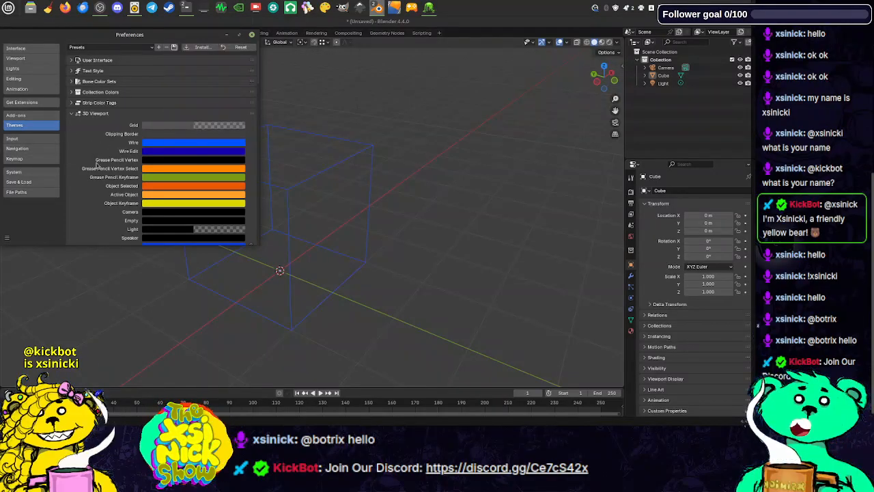
- Look through the remaining 3D Viewport theme colours and size settings, then close the Preferences
scroll(87, 162, down, 1)
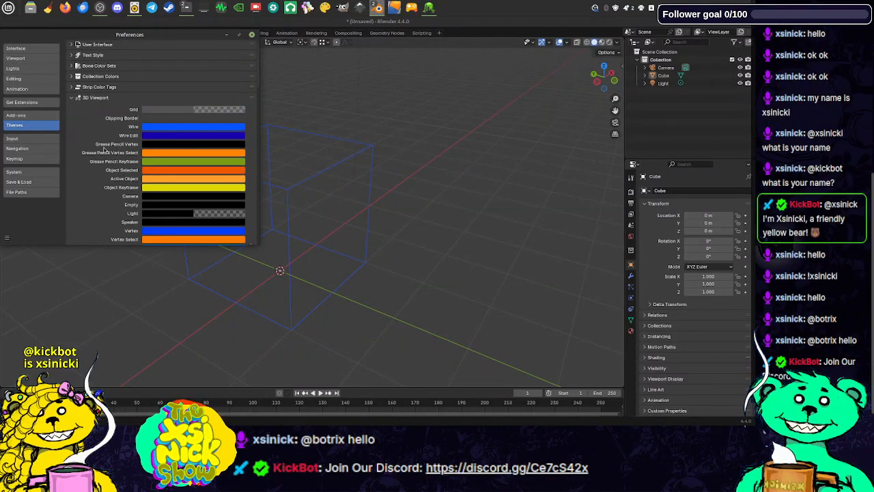
scroll(105, 150, down, 3)
scroll(105, 170, down, 3)
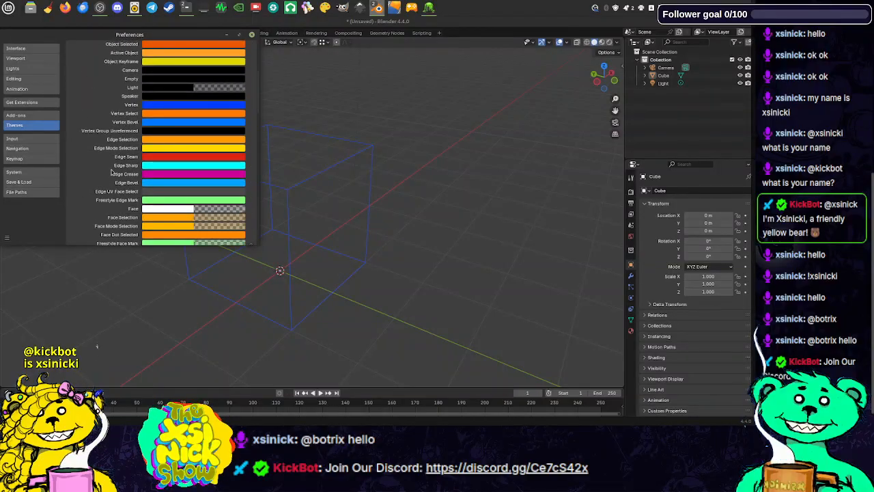
scroll(104, 164, down, 8)
scroll(104, 164, down, 13)
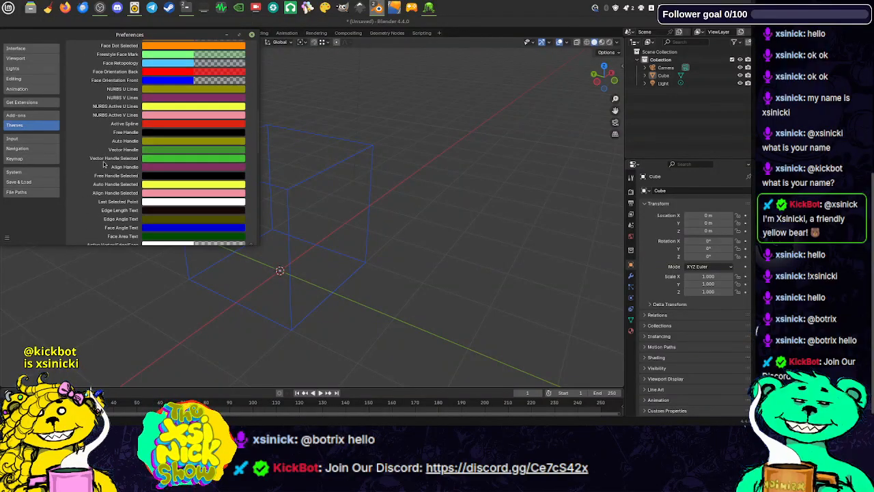
scroll(104, 164, down, 10)
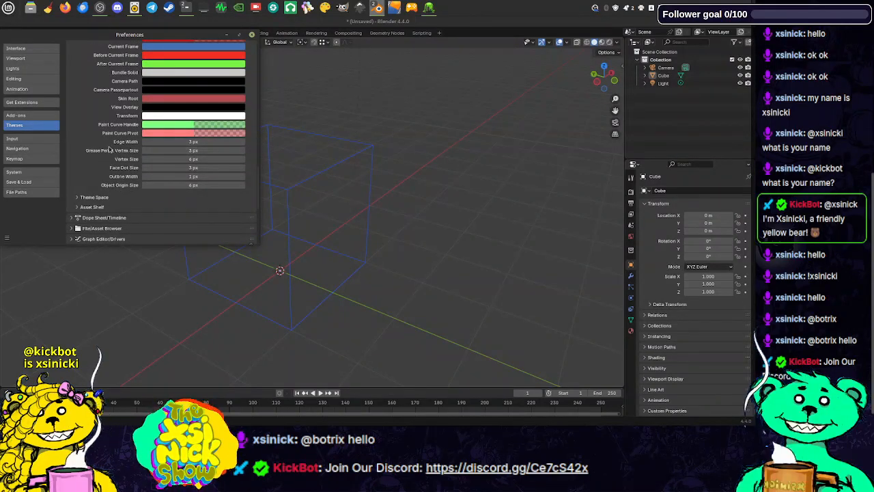
scroll(109, 149, up, 4)
scroll(107, 151, up, 7)
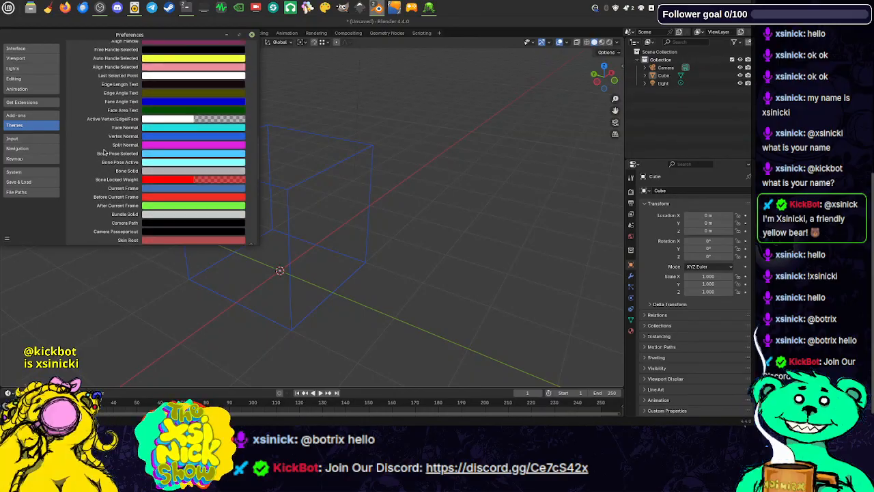
click(252, 35)
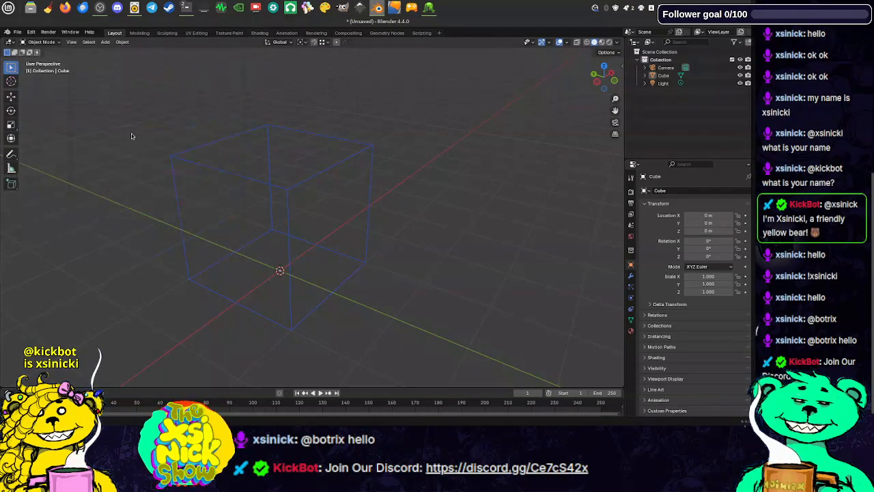
- Import KarenSuit_Retopo_Update_V3.Obj as a Wavefront OBJ with the import scale set to 0.3
click(17, 32)
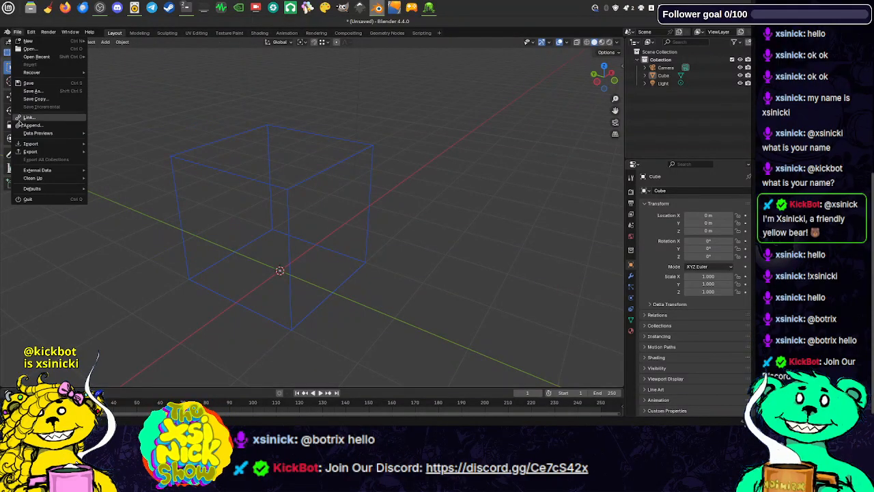
mouse_move(47, 143)
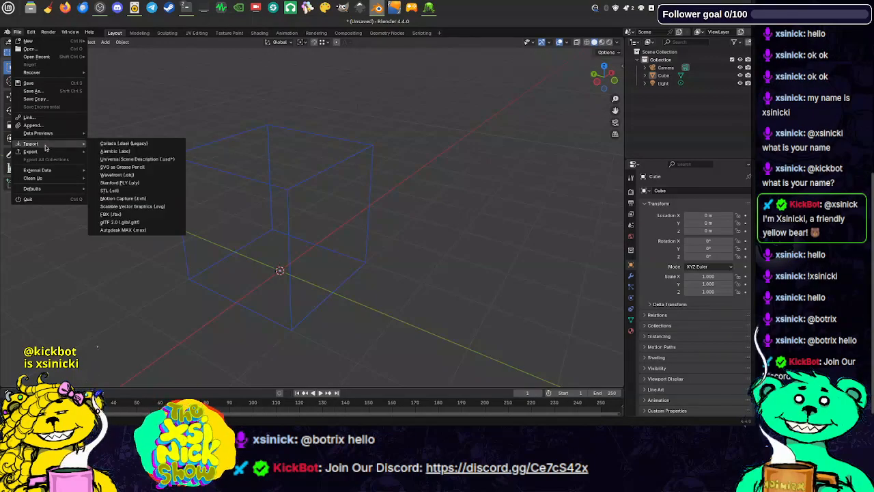
click(131, 175)
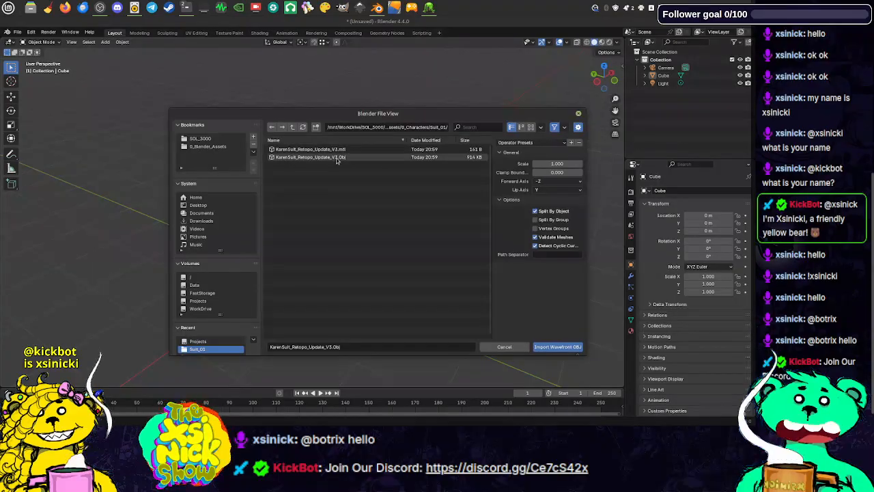
click(338, 157)
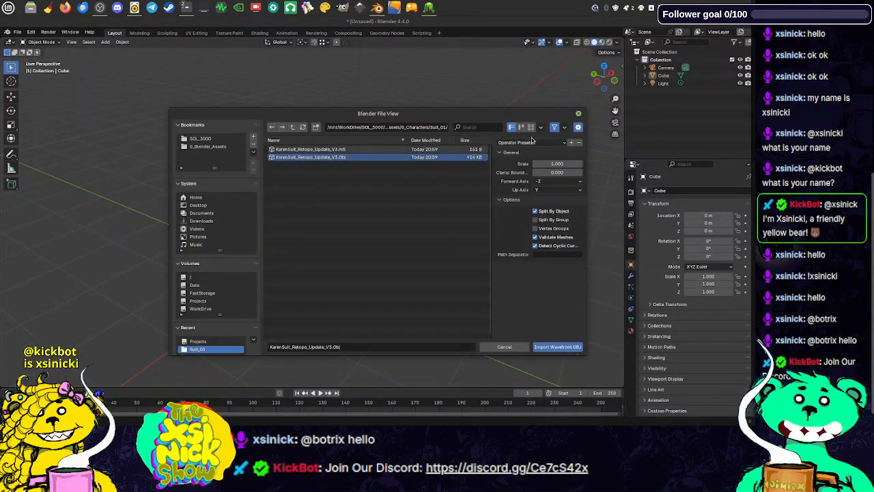
click(558, 164)
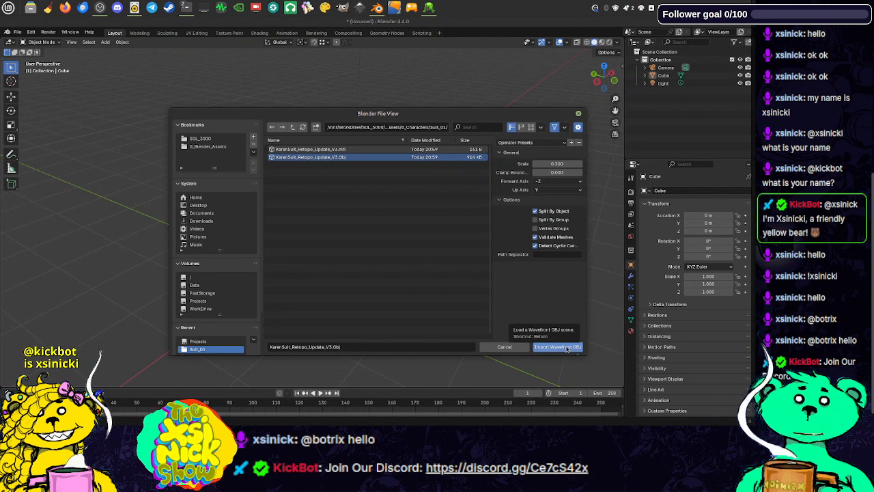
click(567, 349)
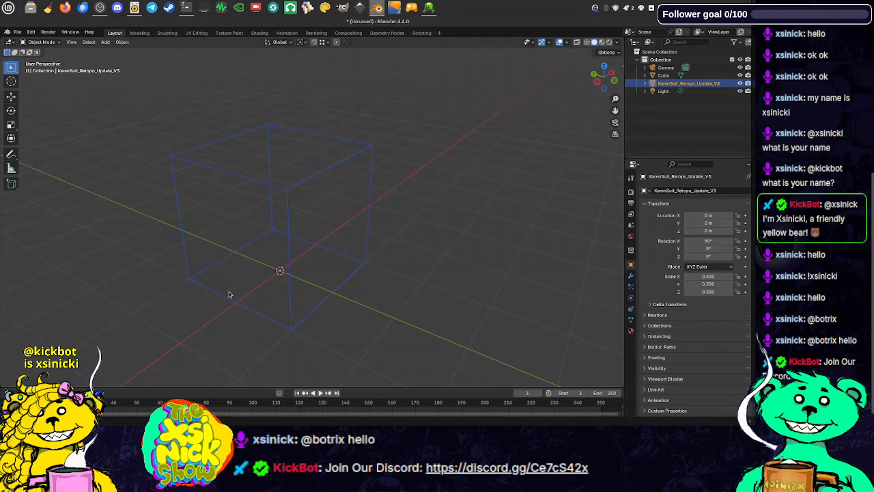
- Check the imported suit's size against the wireframe cube and delete the suit
scroll(398, 250, down, 18)
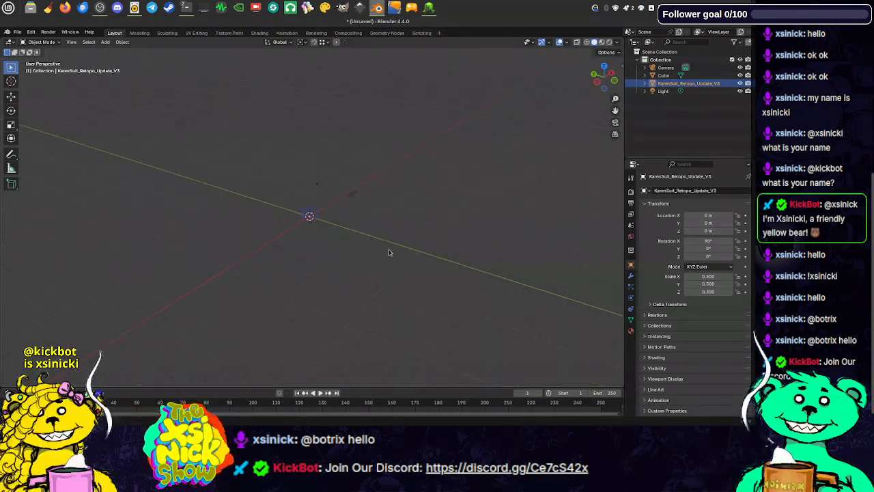
scroll(386, 252, down, 5)
scroll(385, 247, up, 8)
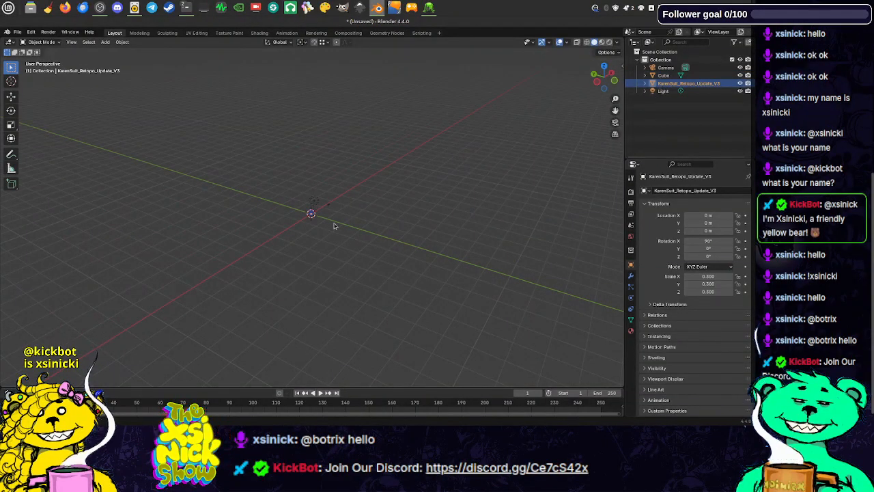
scroll(309, 219, up, 2)
scroll(308, 220, up, 4)
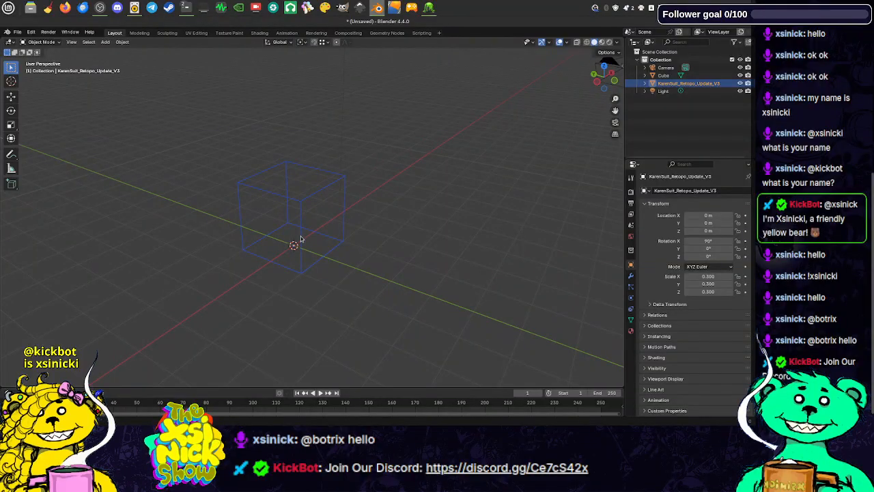
click(11, 98)
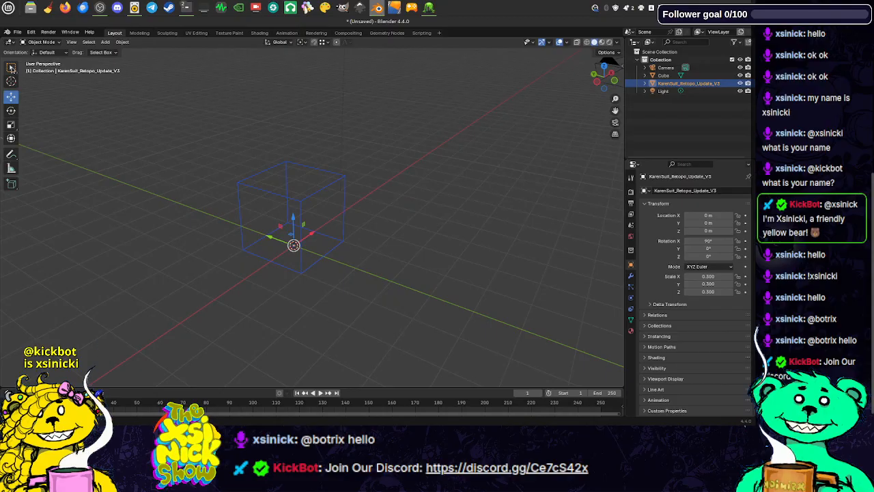
click(11, 68)
scroll(276, 218, up, 4)
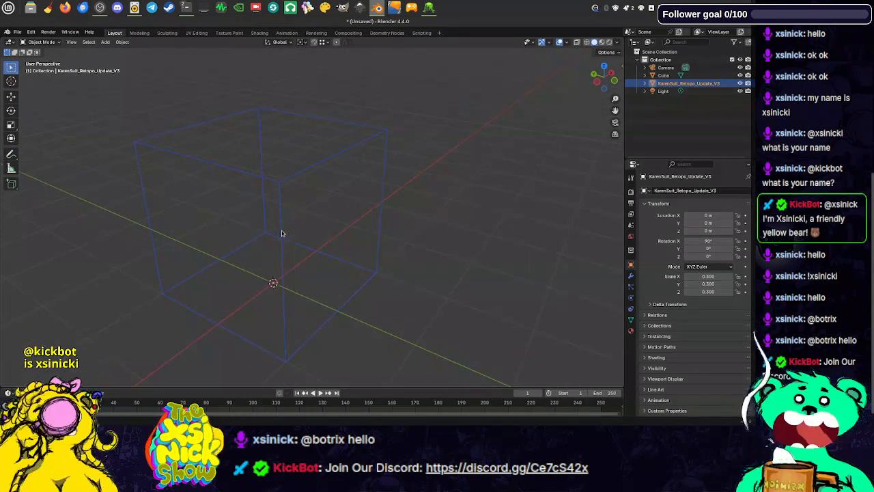
key(Delete)
- Import KarenSuit_Retopo_Update_V3.Obj again as a Wavefront OBJ with the import scale set to 0.03
click(18, 32)
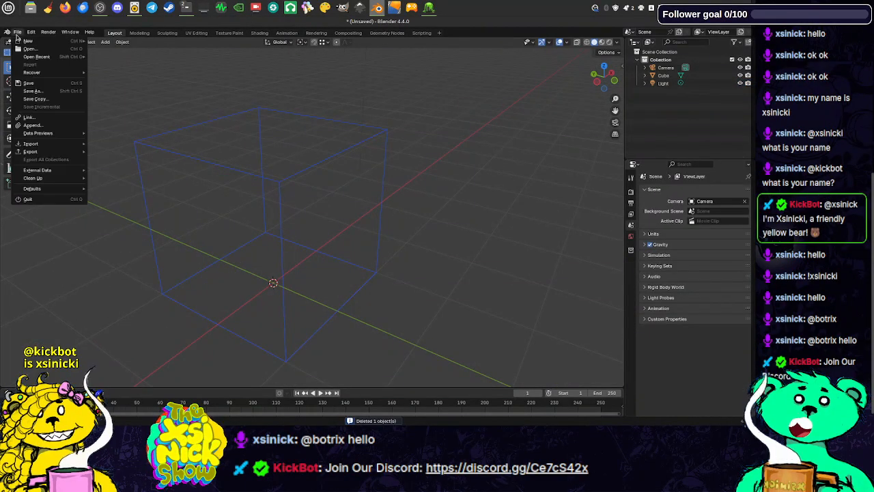
mouse_move(46, 146)
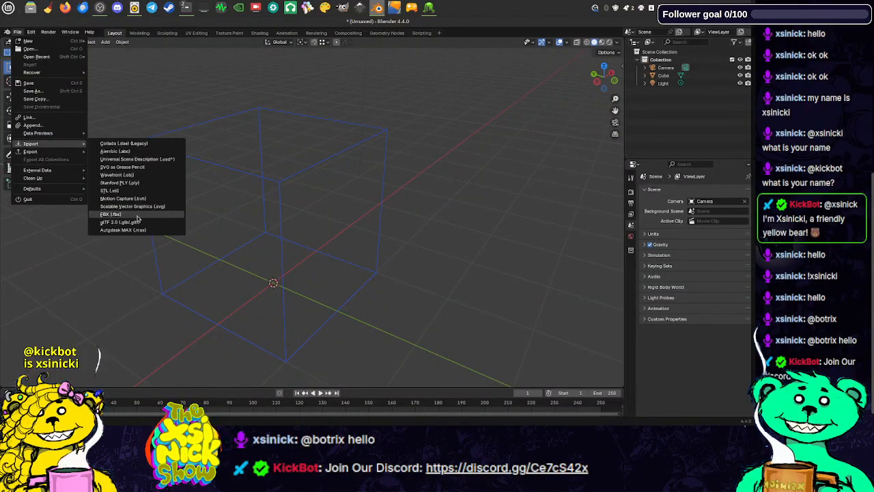
click(140, 176)
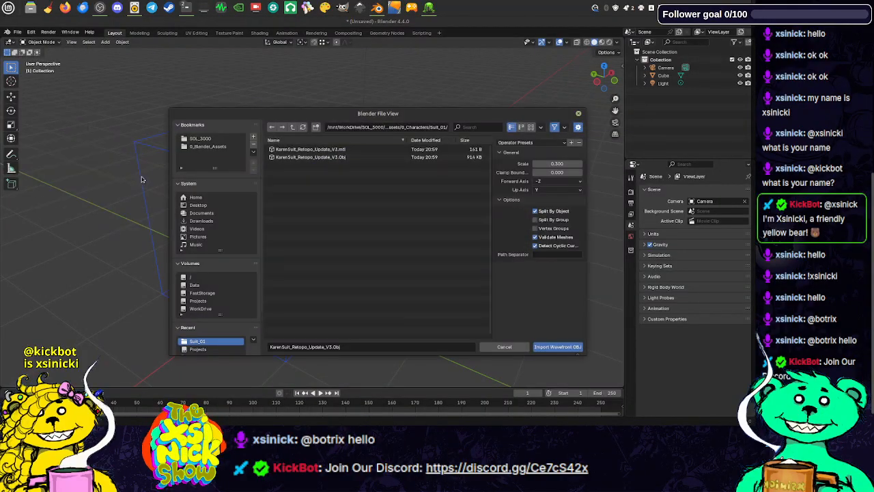
click(335, 157)
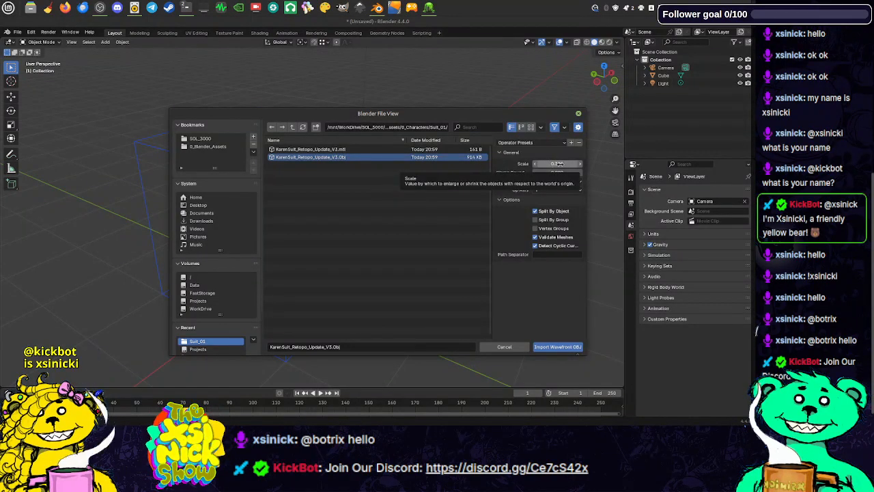
click(560, 164)
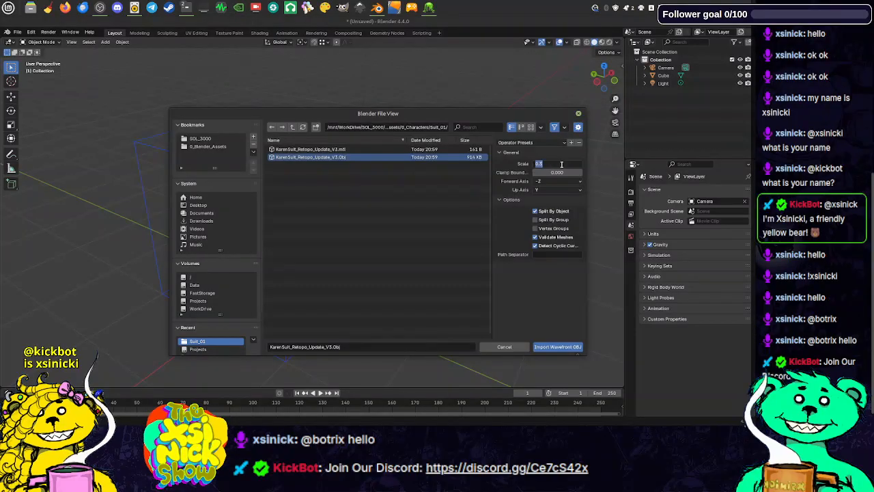
text(0)
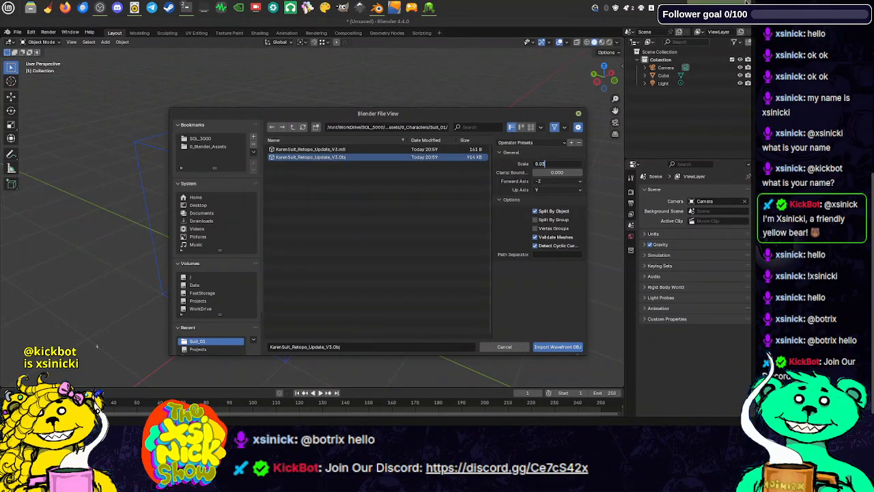
click(564, 348)
click(564, 348)
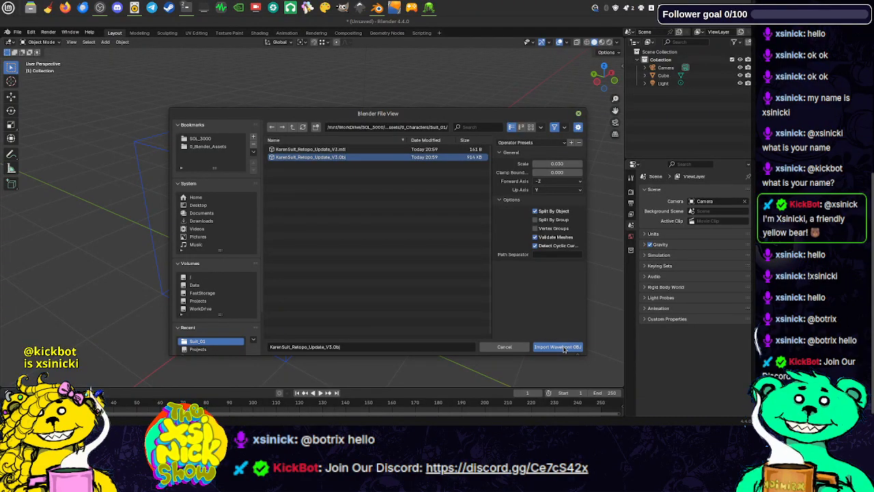
- Compare the suit imported at 0.03 scale with the cube from near and far, and delete the suit
scroll(447, 283, down, 6)
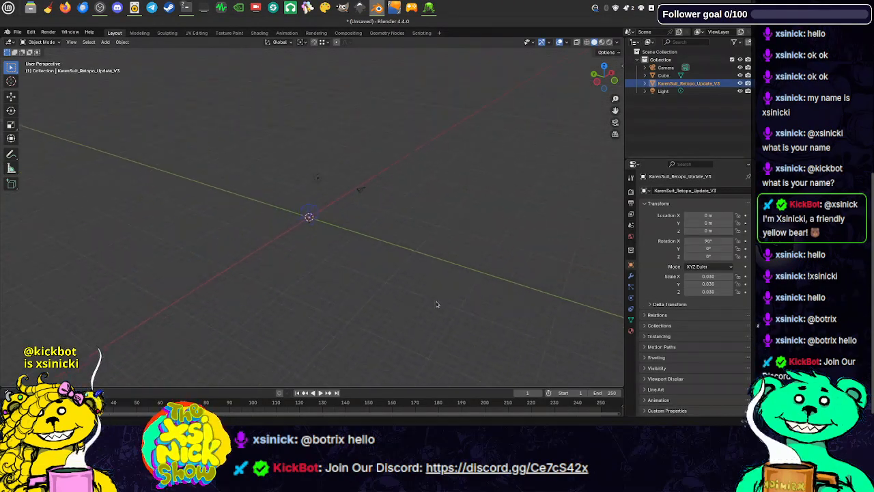
scroll(437, 303, up, 5)
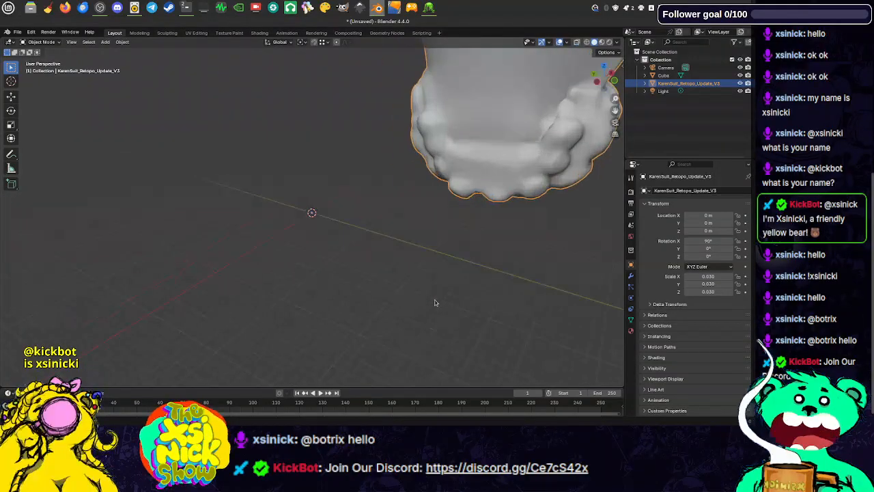
scroll(437, 292, up, 14)
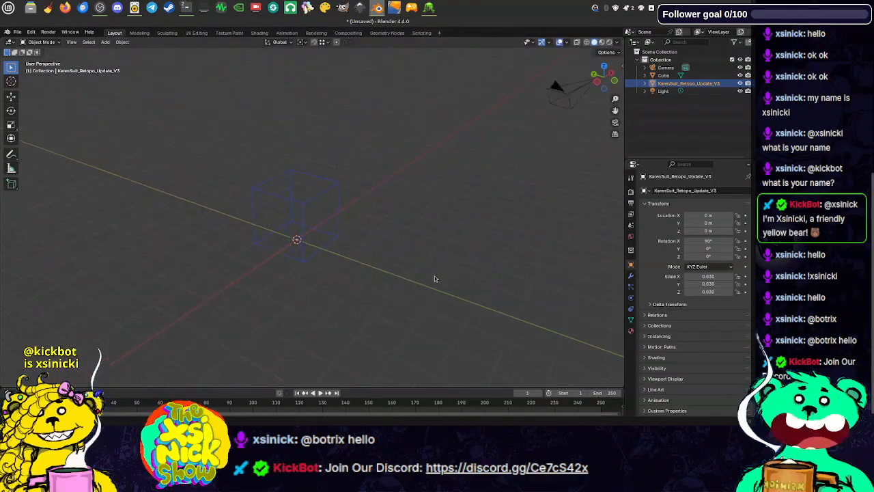
scroll(419, 284, down, 4)
scroll(419, 284, down, 6)
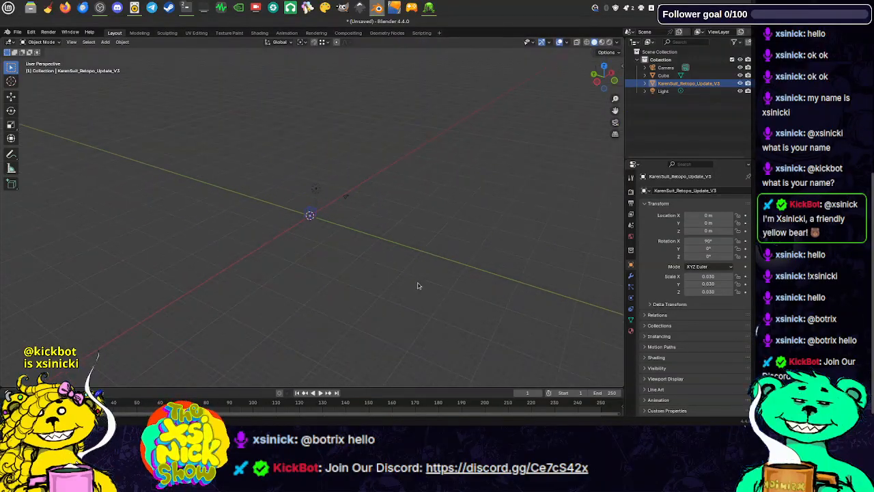
scroll(418, 284, down, 2)
scroll(417, 283, up, 4)
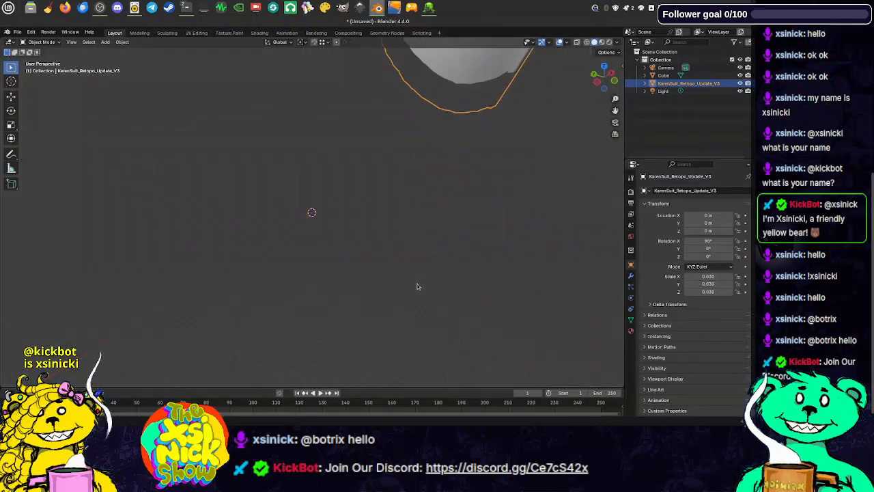
scroll(417, 284, down, 4)
scroll(417, 286, up, 3)
scroll(418, 286, up, 5)
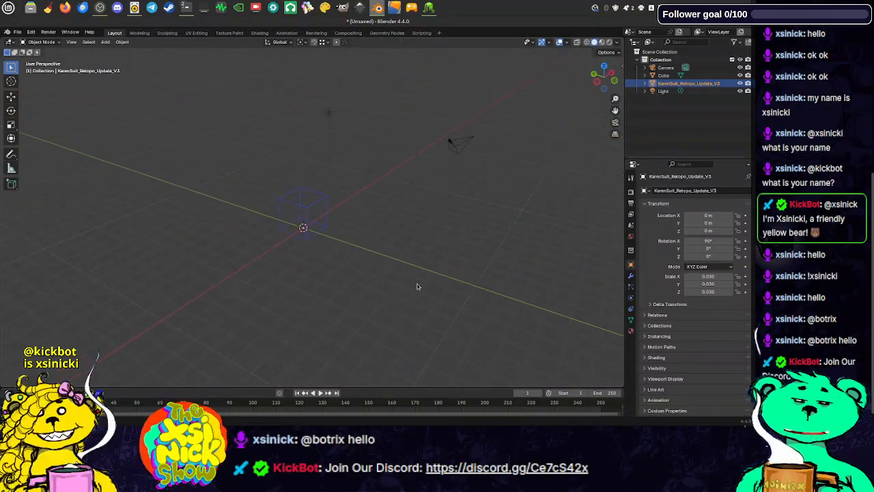
scroll(418, 286, down, 2)
scroll(417, 286, up, 3)
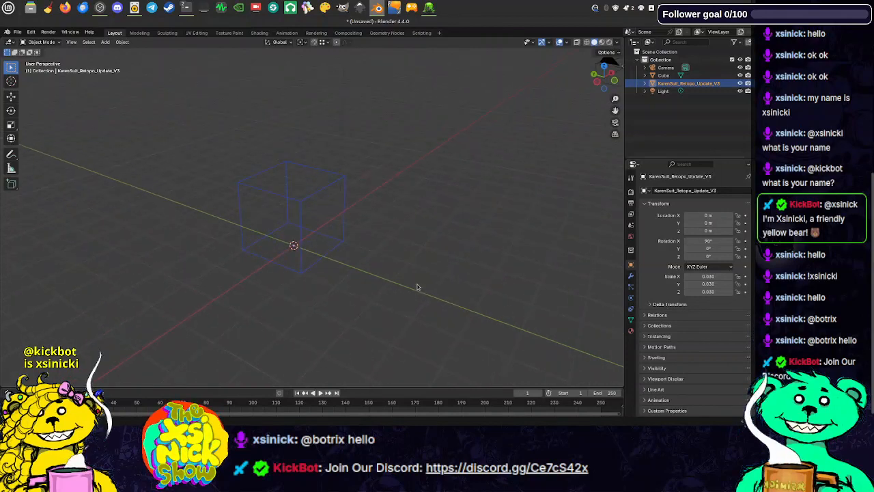
key(Delete)
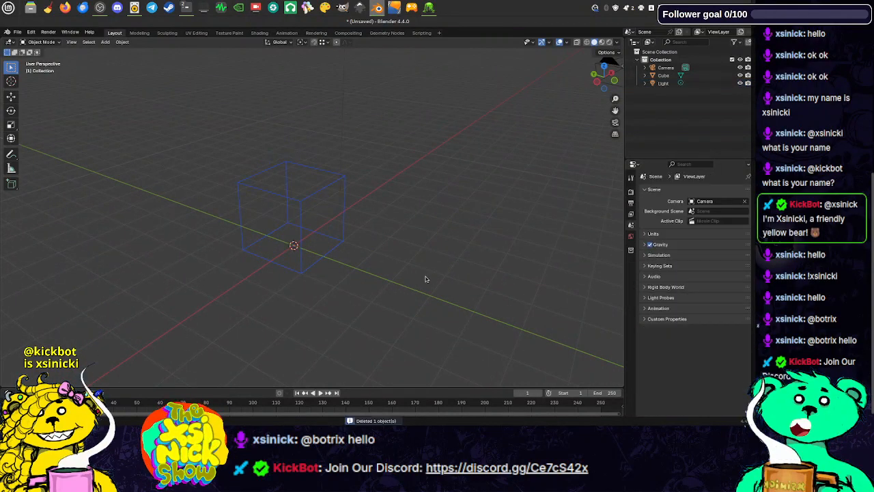
- Import KarenSuit_Retopo_Update_V3.Obj as a Wavefront OBJ with the import scale lowered well below 0.03
click(17, 32)
mouse_move(85, 145)
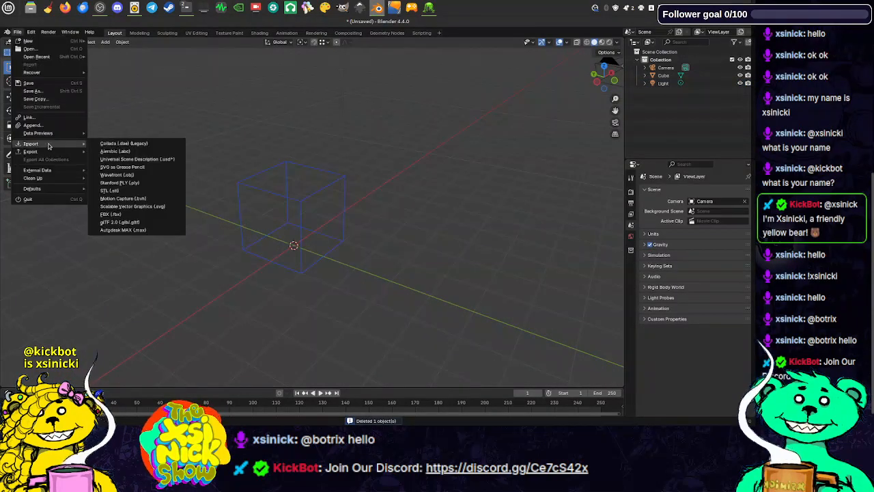
click(131, 175)
click(345, 159)
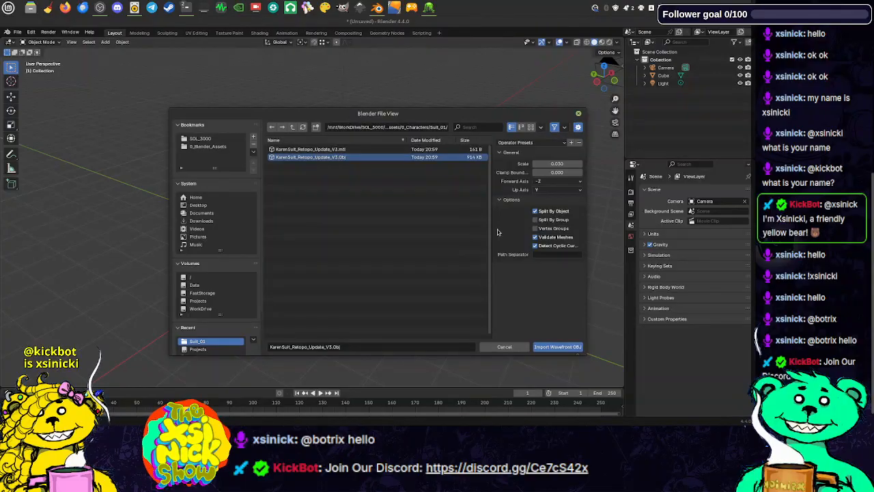
click(561, 164)
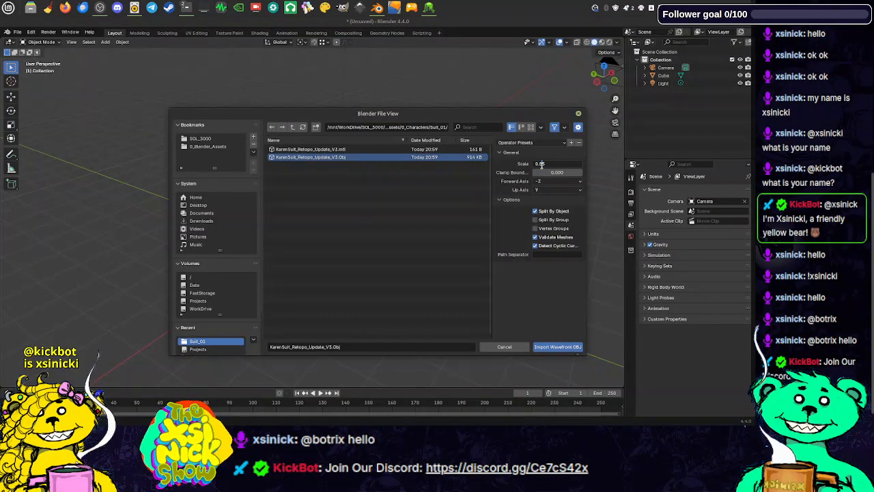
click(566, 347)
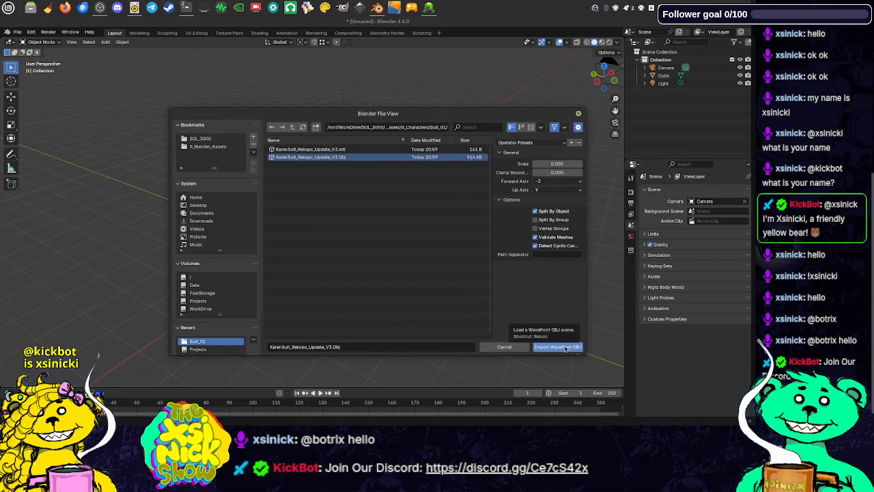
click(560, 347)
- Compare the imported suit's size with the cube from near and far, in wireframe and solid shading
scroll(409, 235, down, 9)
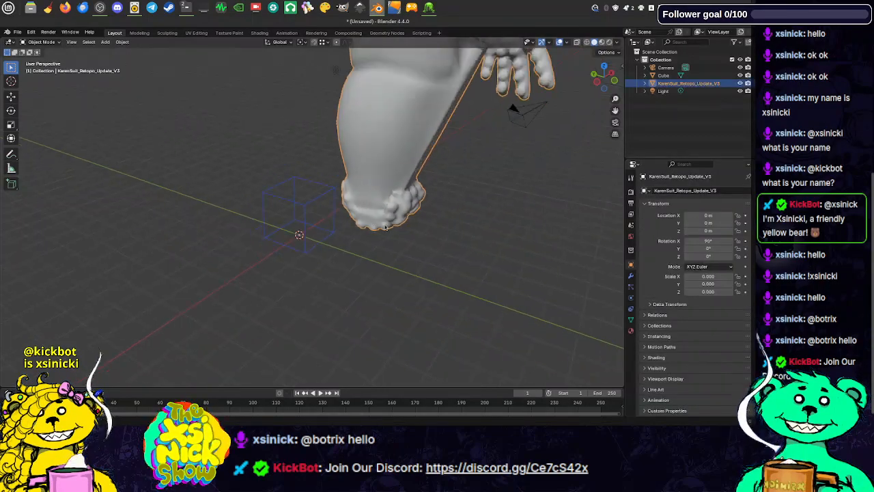
middle_drag(400, 210, 341, 210)
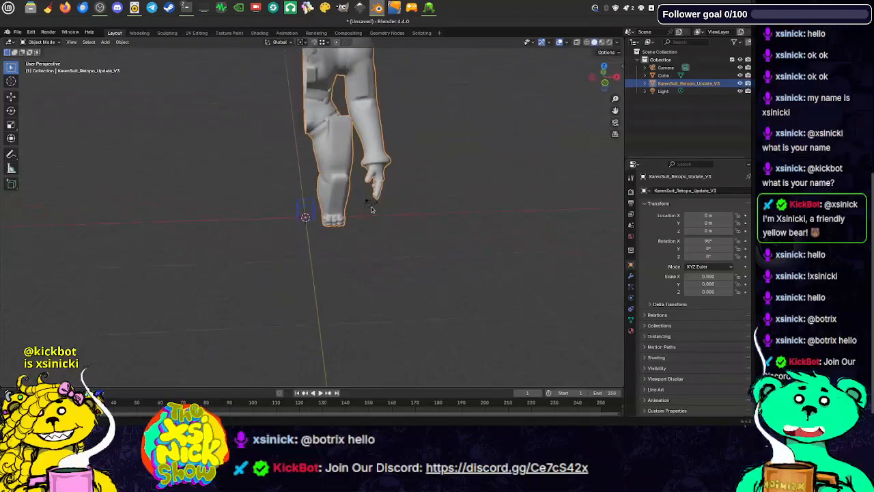
scroll(340, 209, up, 4)
scroll(340, 209, up, 3)
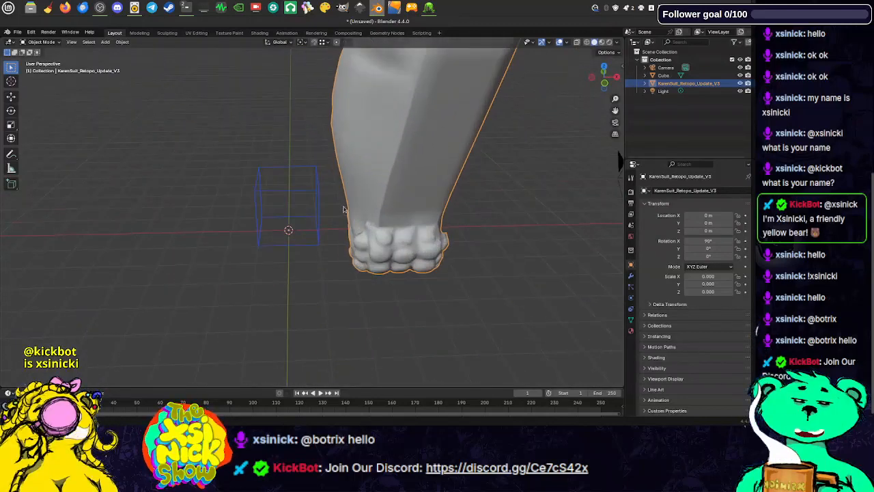
scroll(345, 208, down, 5)
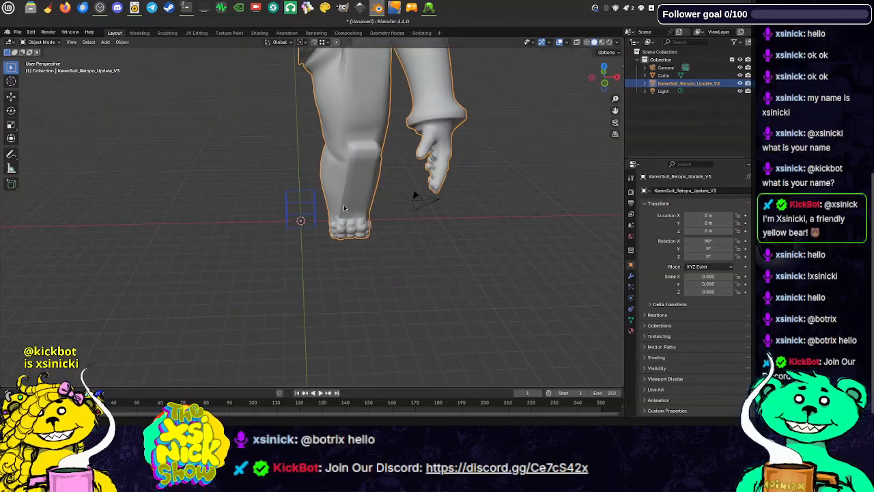
key(z)
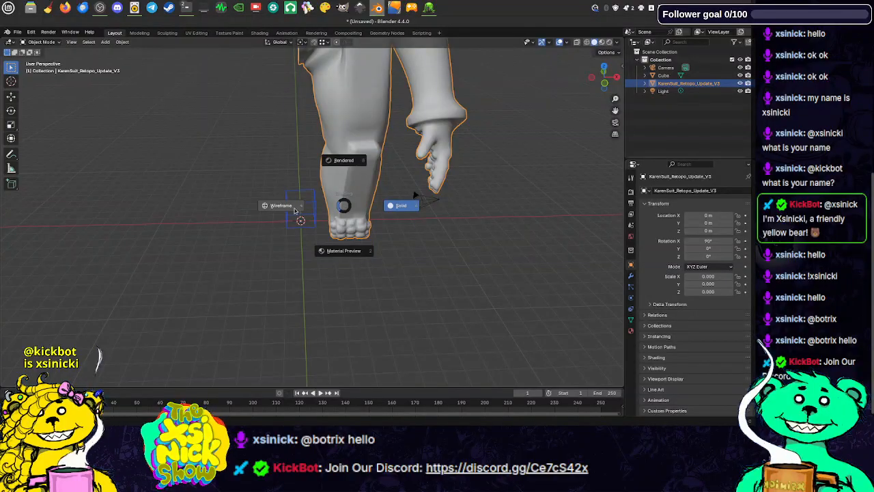
click(341, 207)
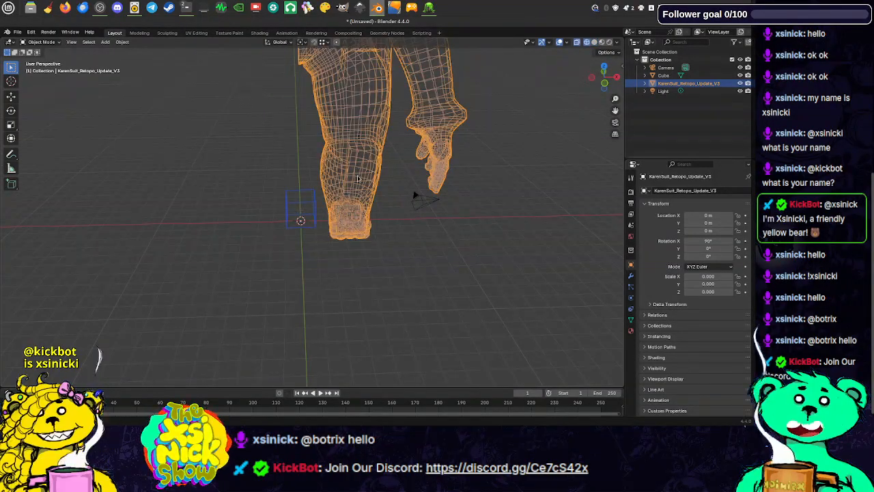
click(372, 198)
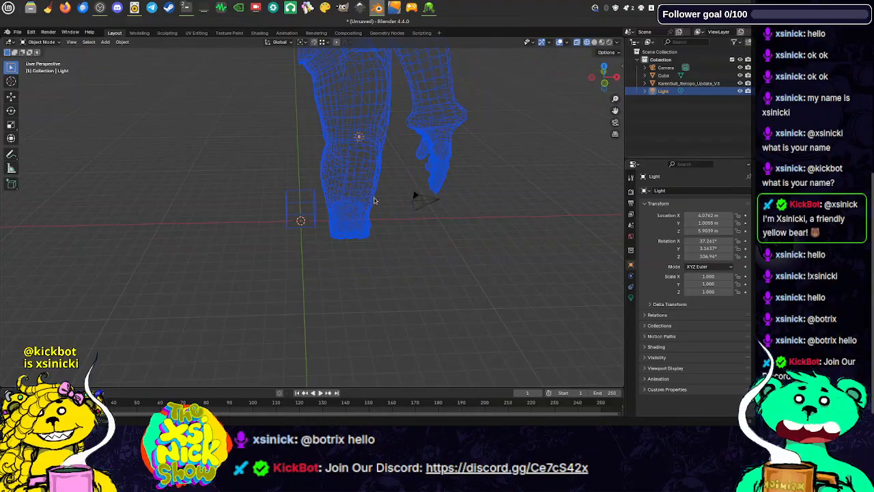
click(594, 43)
shift+middle_drag(393, 230, 388, 262)
- Select the suit and shrink it in two passes to a scale of about 0.000027, roughly the cube's height
click(359, 145)
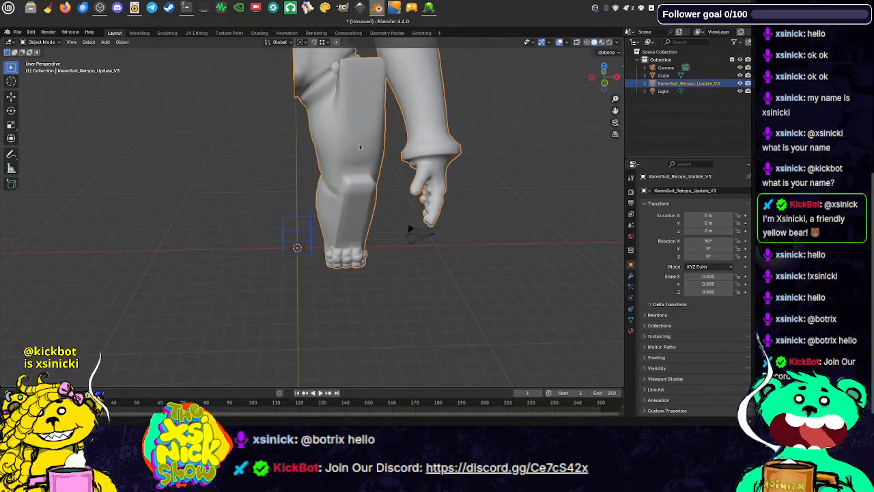
key(s)
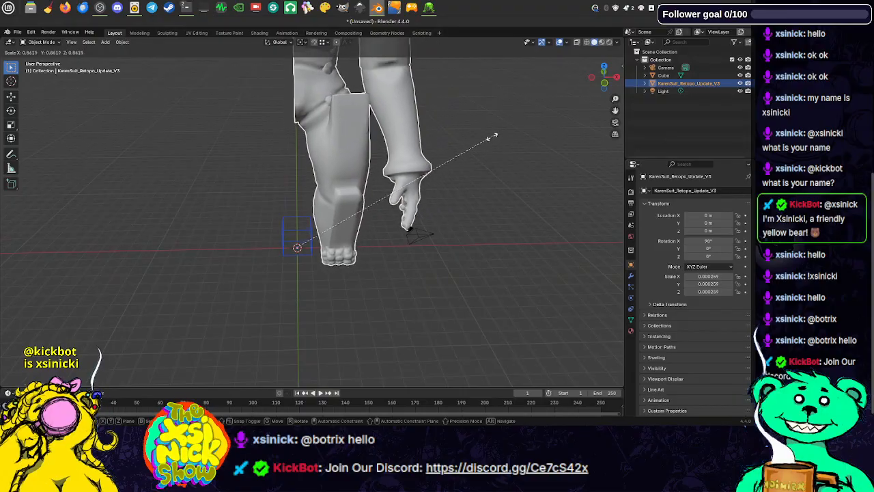
click(327, 250)
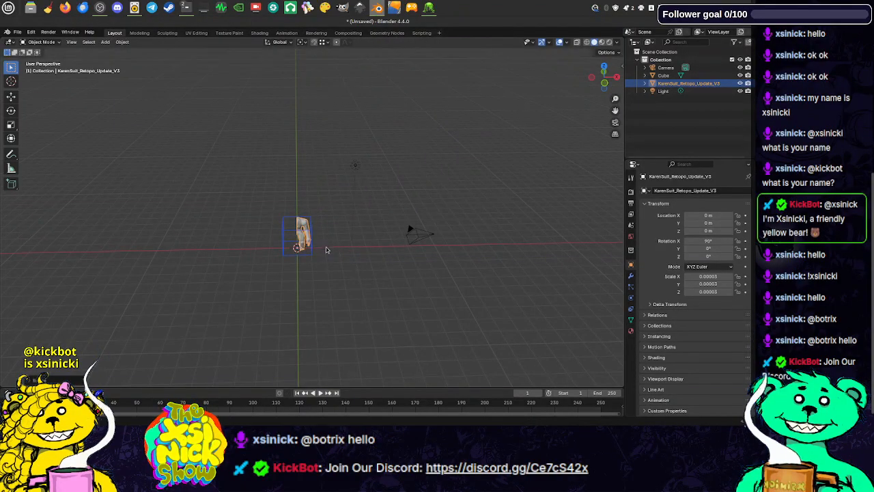
middle_drag(317, 247, 390, 185)
scroll(308, 228, up, 4)
scroll(309, 227, up, 3)
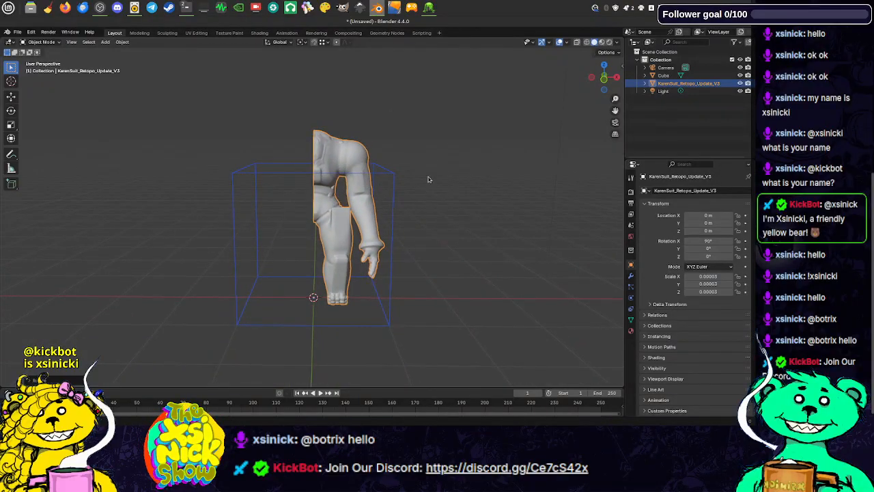
key(s)
click(407, 194)
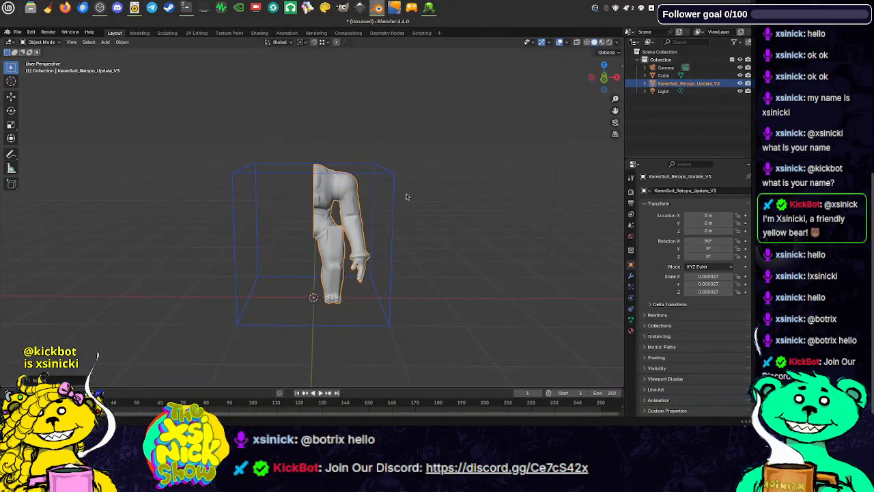
- In front orthographic view, scale the suit down to about 0.000025 so its neck sits just below the cube's top edge
middle_drag(407, 194, 381, 183)
key(KP_1)
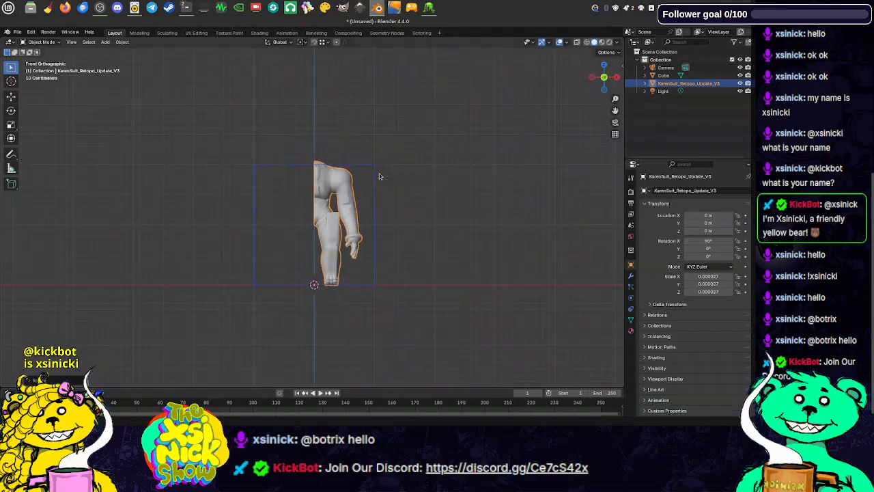
scroll(378, 170, up, 1)
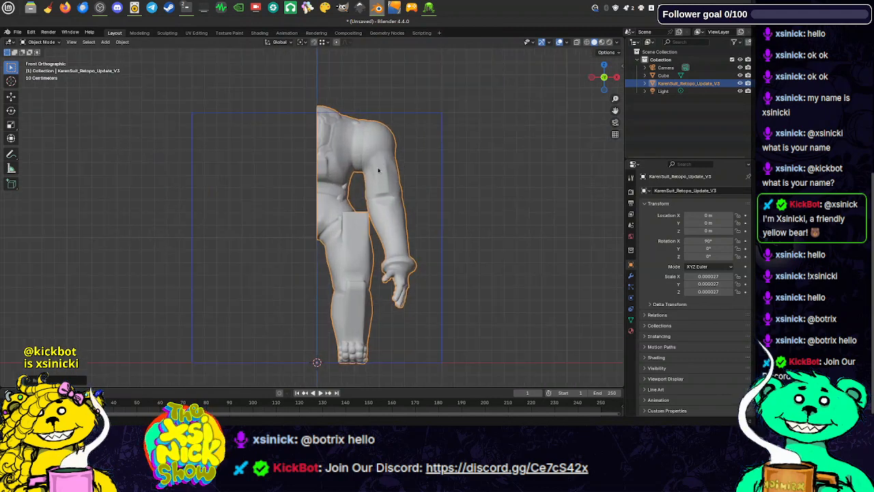
key(s)
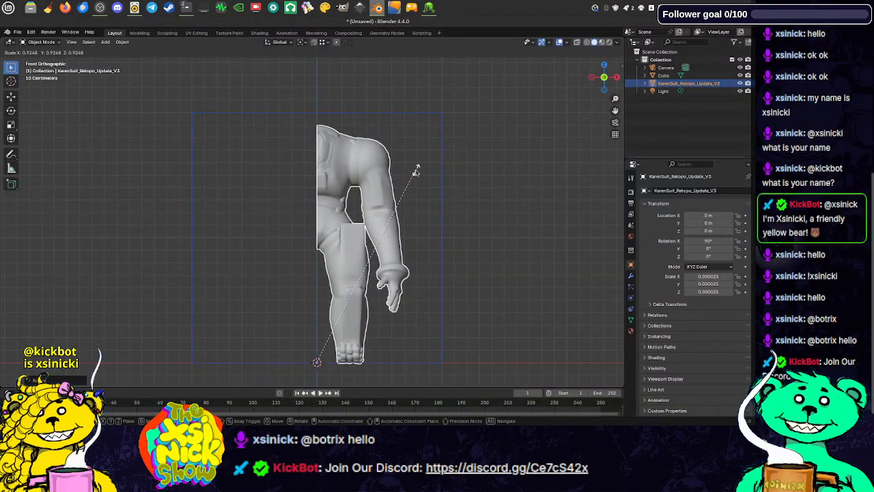
click(417, 171)
- Raise the suit about 0.007 m along Z to rest its feet on the ground line, and set its origin to the world origin
middle_drag(414, 171, 385, 179)
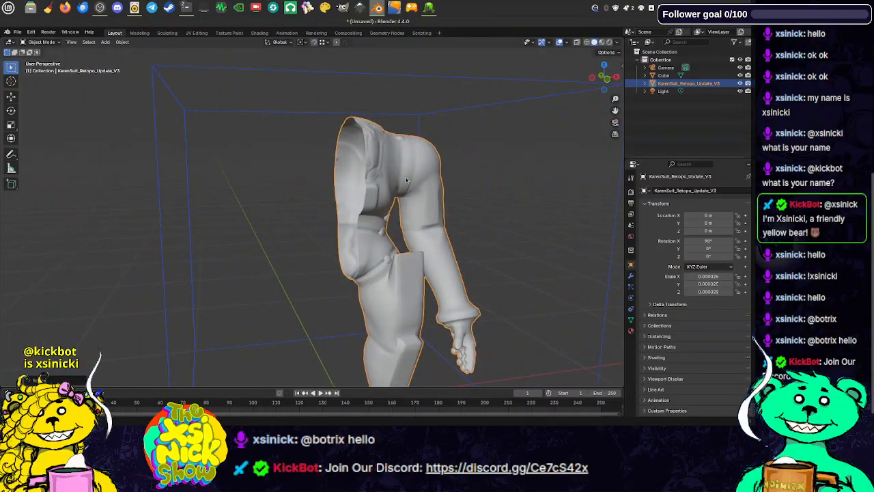
key(KP_1)
scroll(369, 235, up, 6)
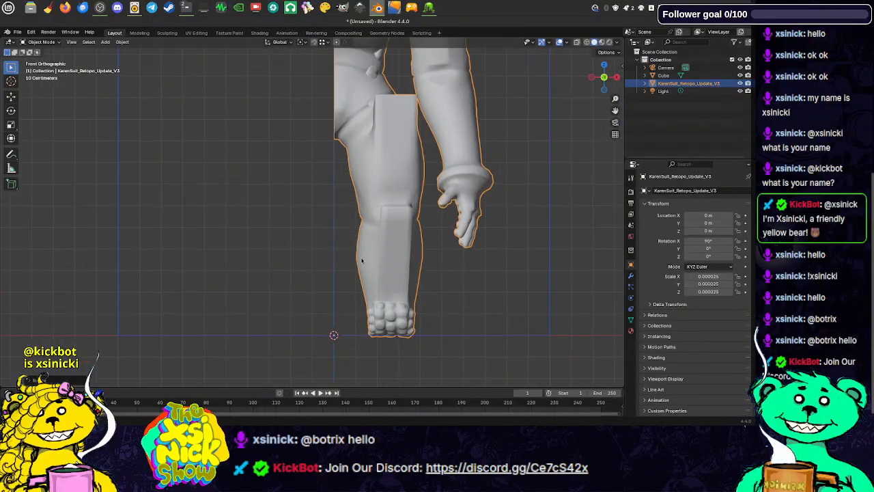
shift+middle_drag(382, 287, 395, 256)
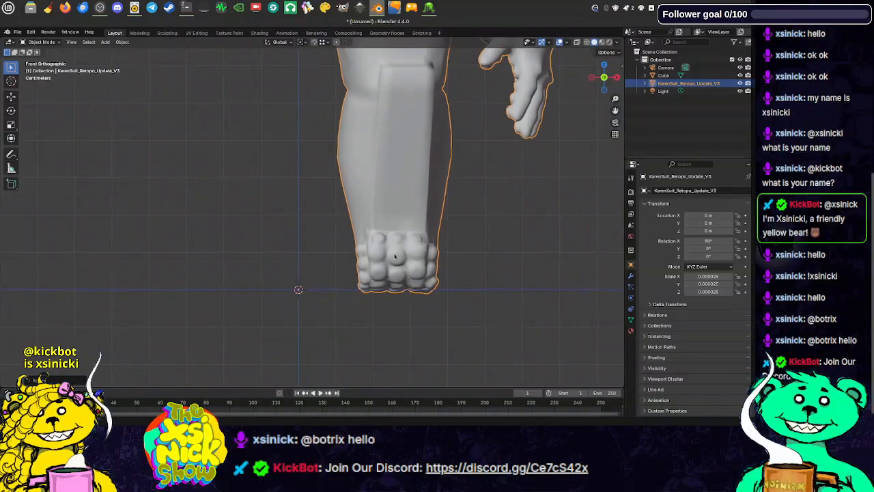
key(g)
key(z)
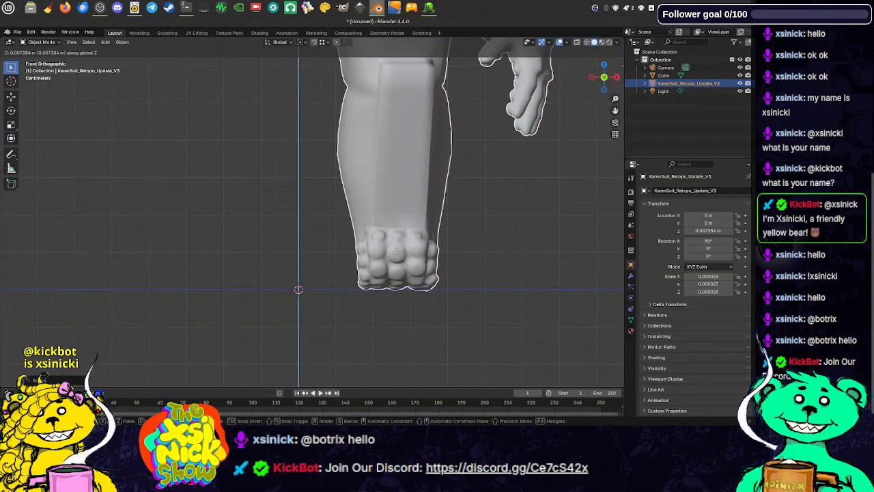
click(397, 252)
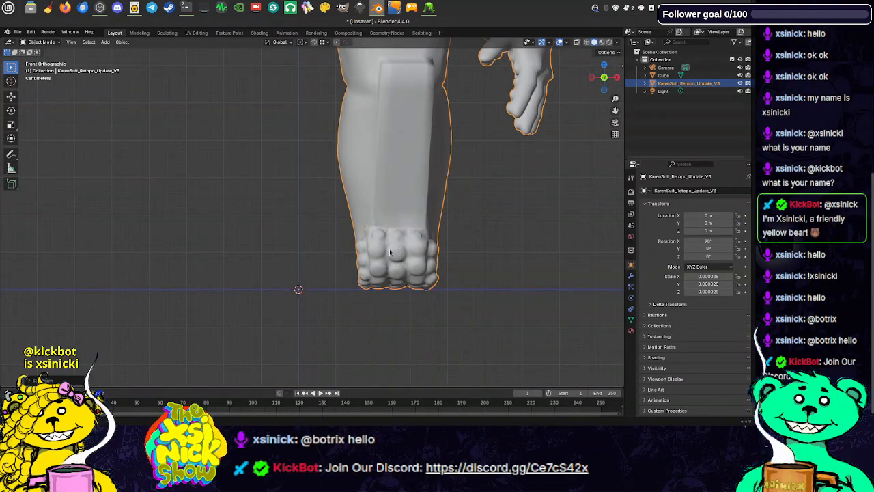
- Enable backface culling in the viewport shading and set both the object colour and the wire colour to Random
mouse_move(390, 253)
middle_down()
mouse_move(431, 204)
mouse_move(383, 183)
mouse_move(458, 147)
middle_up()
scroll(431, 203, down, 3)
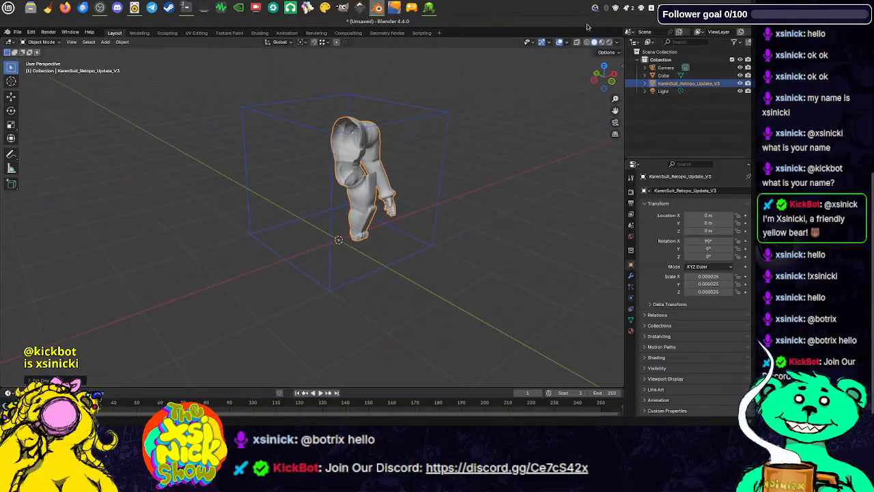
click(618, 42)
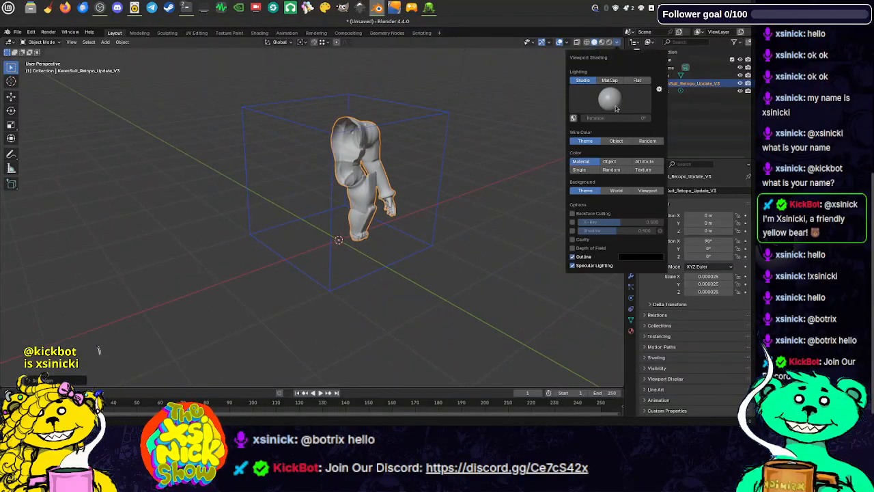
click(574, 214)
click(643, 169)
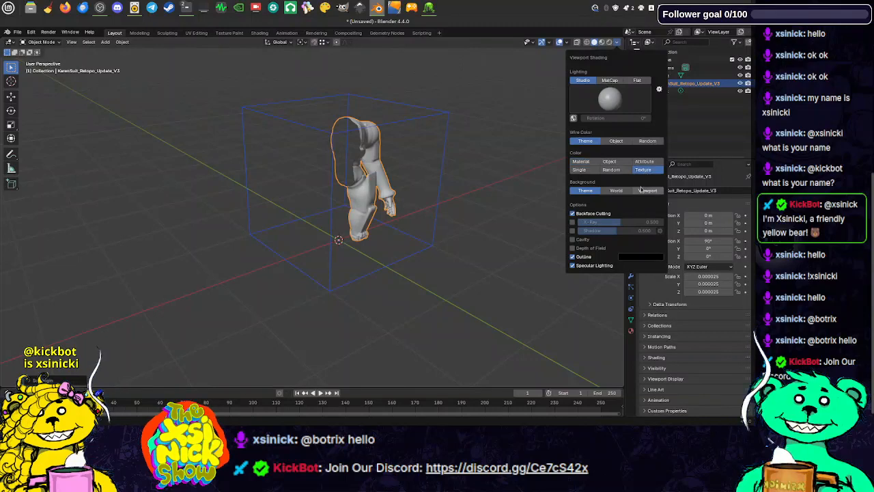
click(611, 169)
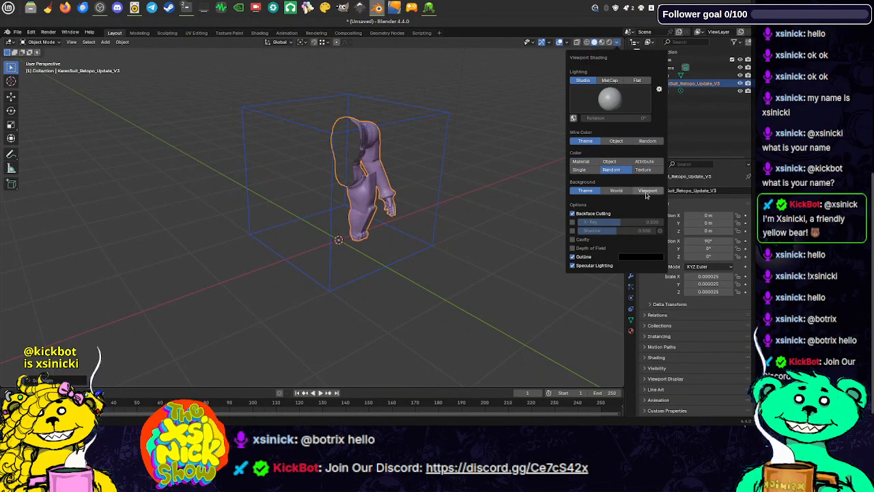
click(648, 141)
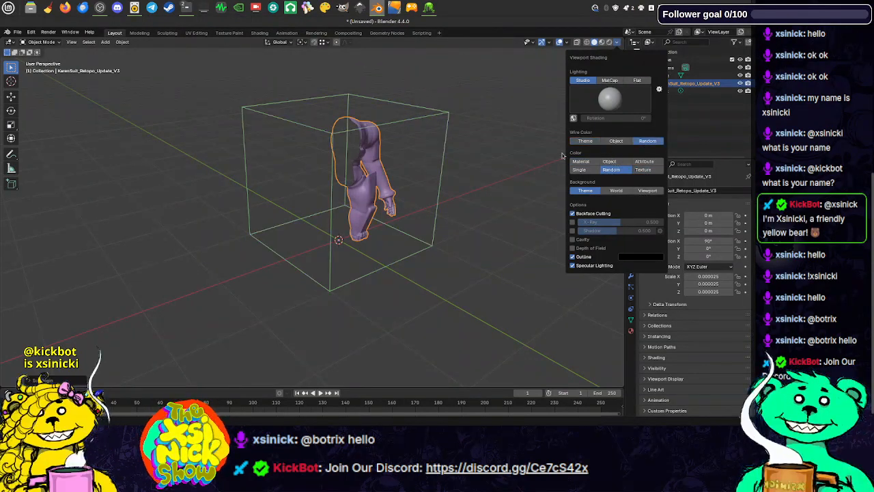
- Add a Mirror modifier on the X axis to the half suit to complete the body
mouse_move(562, 156)
middle_down()
mouse_move(494, 107)
mouse_move(494, 163)
mouse_move(449, 187)
mouse_move(275, 184)
mouse_move(325, 199)
mouse_move(278, 190)
mouse_move(429, 204)
mouse_move(297, 210)
mouse_move(312, 219)
mouse_move(293, 260)
mouse_move(390, 221)
mouse_move(473, 202)
mouse_move(385, 205)
middle_up()
scroll(276, 185, up, 5)
scroll(360, 194, down, 1)
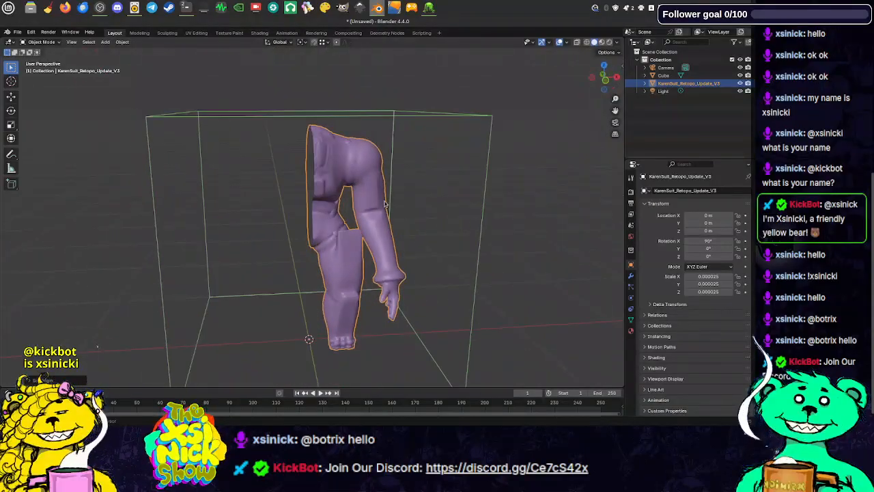
click(630, 276)
click(676, 192)
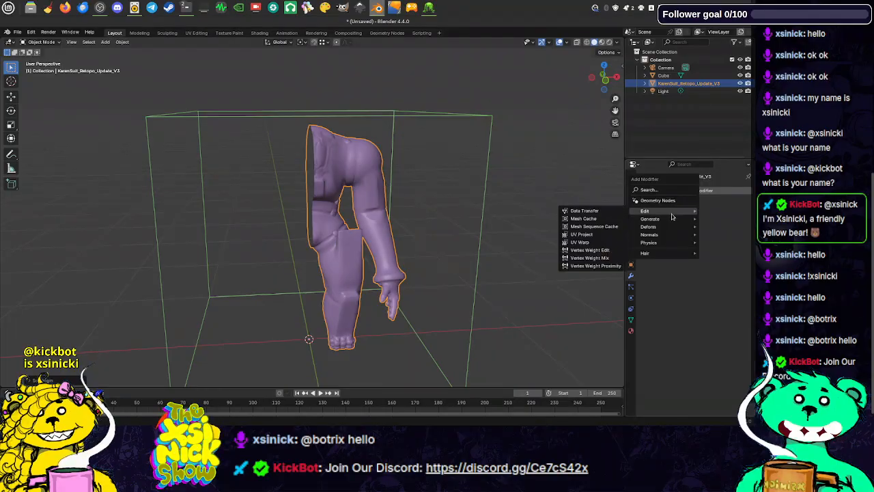
mouse_move(645, 220)
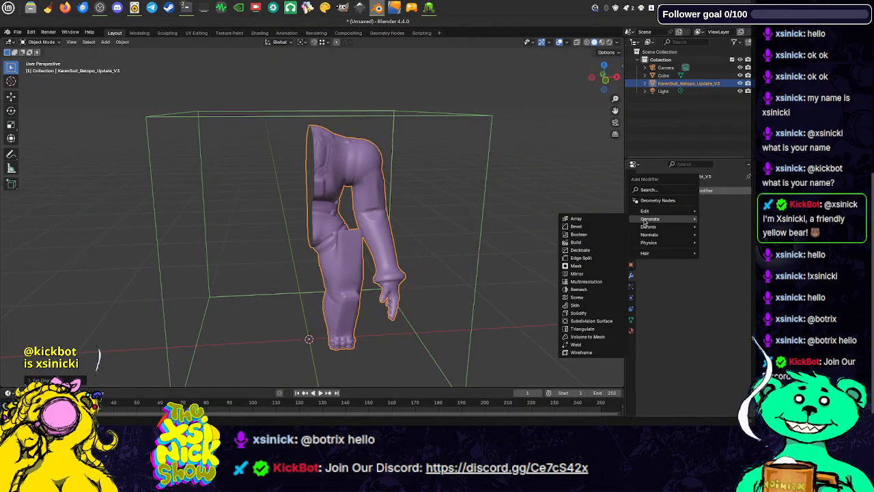
click(578, 273)
- Examine the mirrored suit's chest and shoulders up close, first in perspective and in front orthographic view
middle_drag(339, 179, 354, 197)
scroll(354, 197, up, 5)
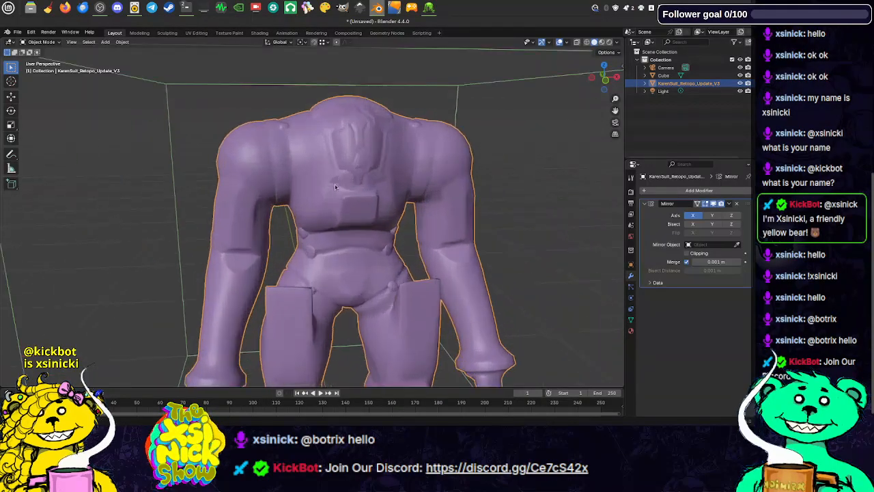
scroll(466, 198, up, 5)
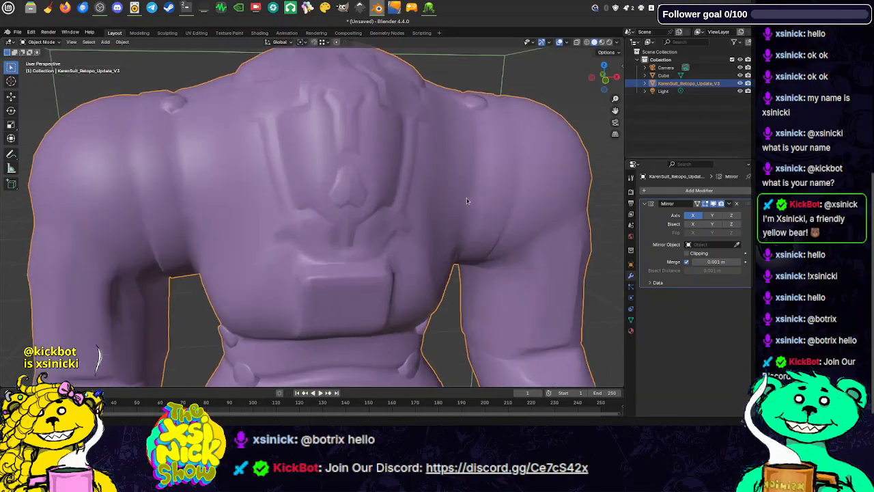
key(z)
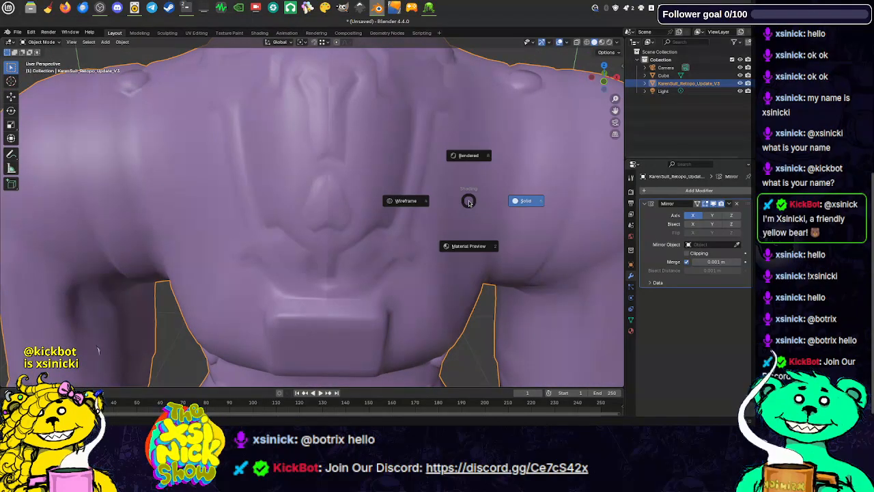
key(Escape)
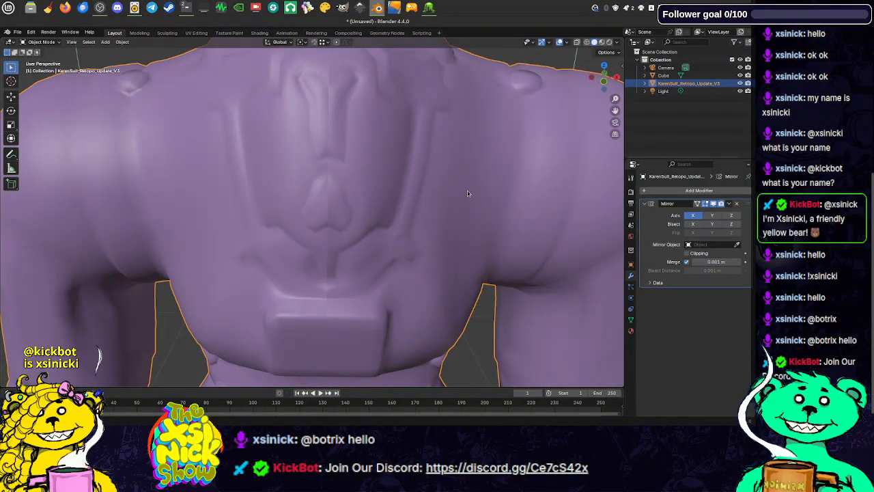
key(KP_1)
scroll(446, 196, down, 1)
scroll(441, 198, up, 4)
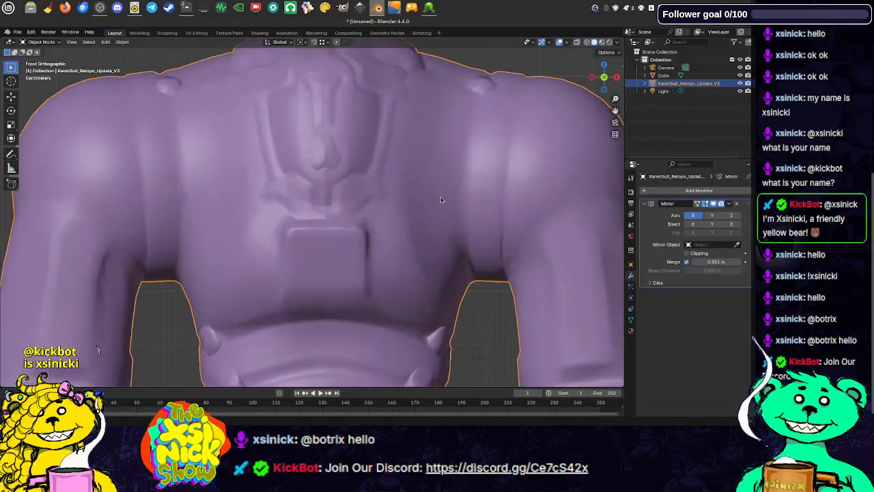
- Inspect the mirror seam along the chest's centreline in wireframe shading, and return to solid shading
key(z)
click(396, 198)
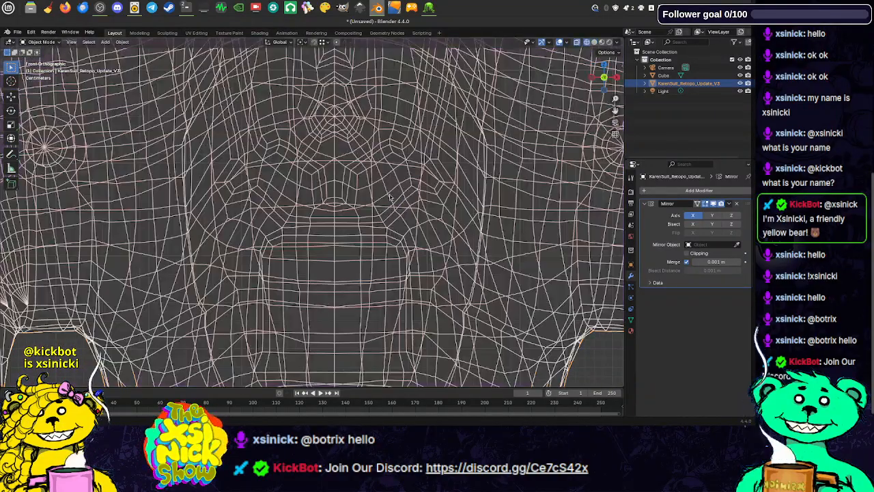
scroll(372, 164, up, 3)
scroll(441, 181, down, 8)
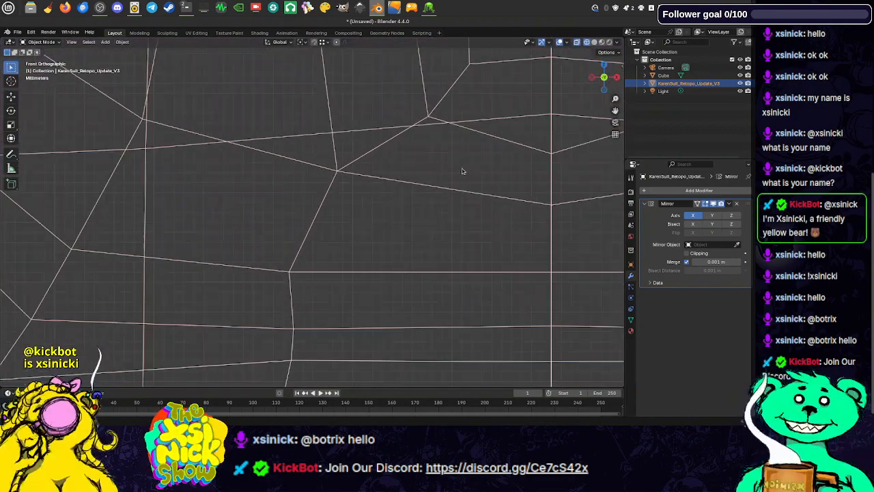
scroll(332, 181, up, 5)
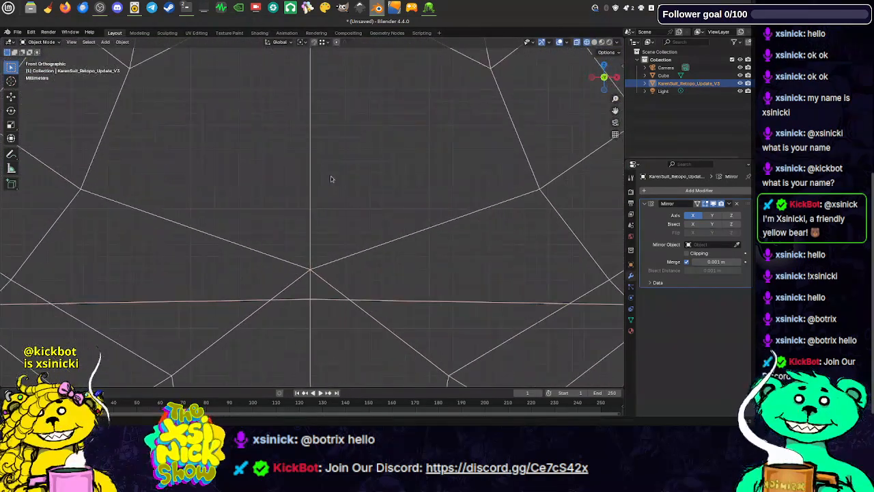
scroll(349, 231, up, 9)
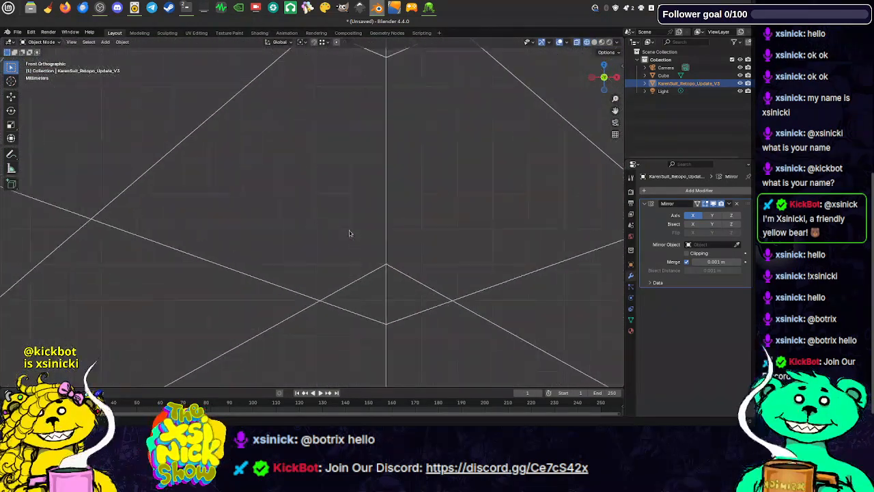
shift+middle_drag(476, 241, 302, 186)
scroll(281, 216, up, 7)
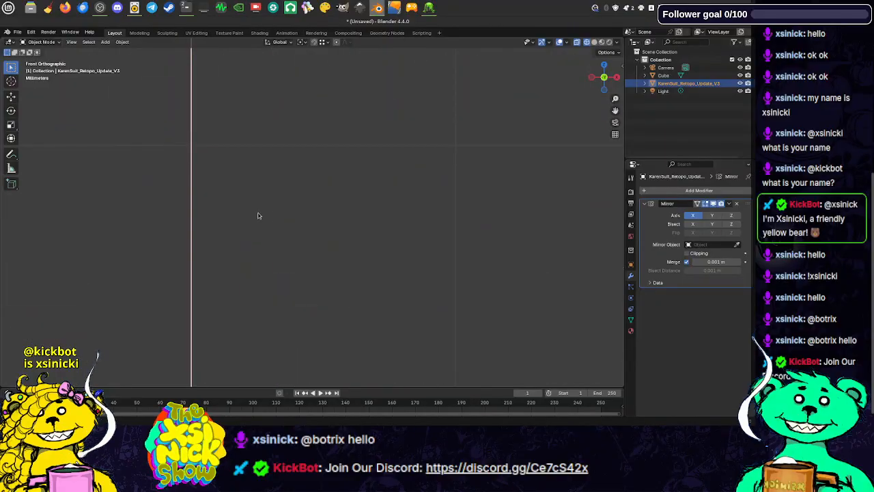
scroll(318, 207, down, 3)
scroll(266, 211, up, 2)
scroll(327, 213, down, 5)
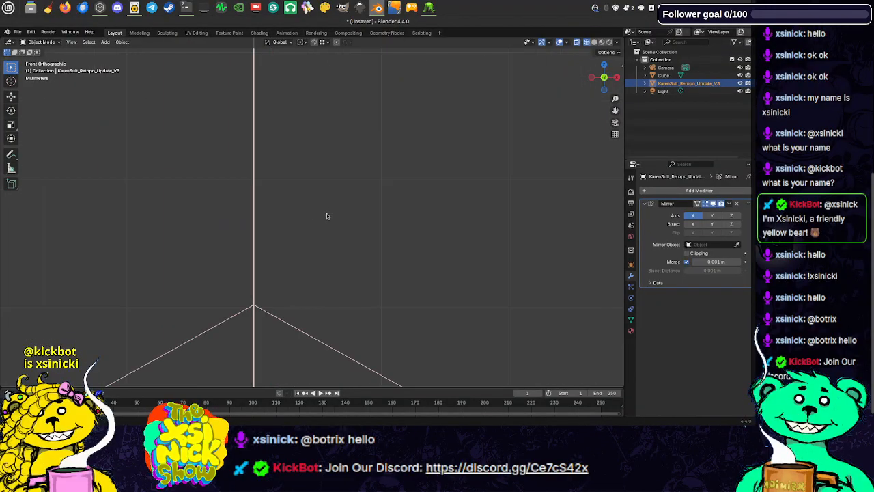
scroll(344, 214, down, 18)
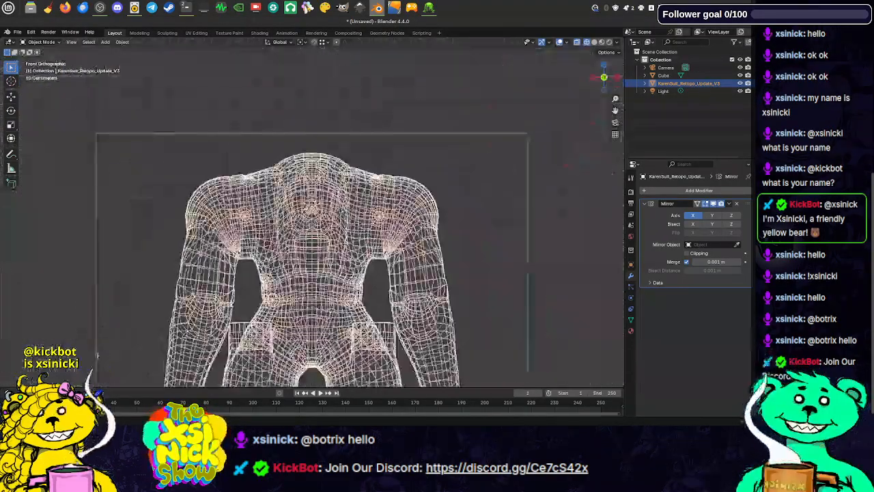
middle_drag(345, 214, 349, 218)
mouse_move(98, 350)
middle_down()
mouse_move(396, 248)
mouse_move(416, 254)
mouse_move(378, 263)
middle_up()
key(z)
click(444, 250)
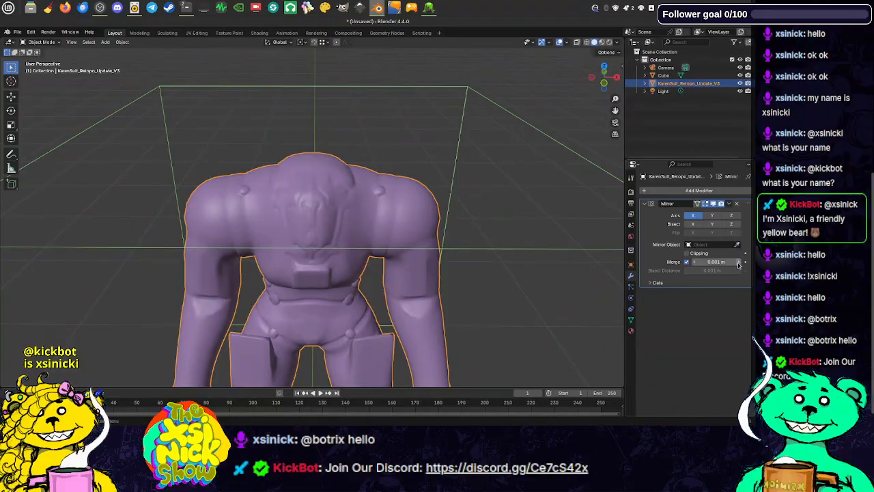
- Try a merge distance of 0.058 m on the Mirror modifier, check the chest seam, and undo the change
scroll(257, 197, up, 6)
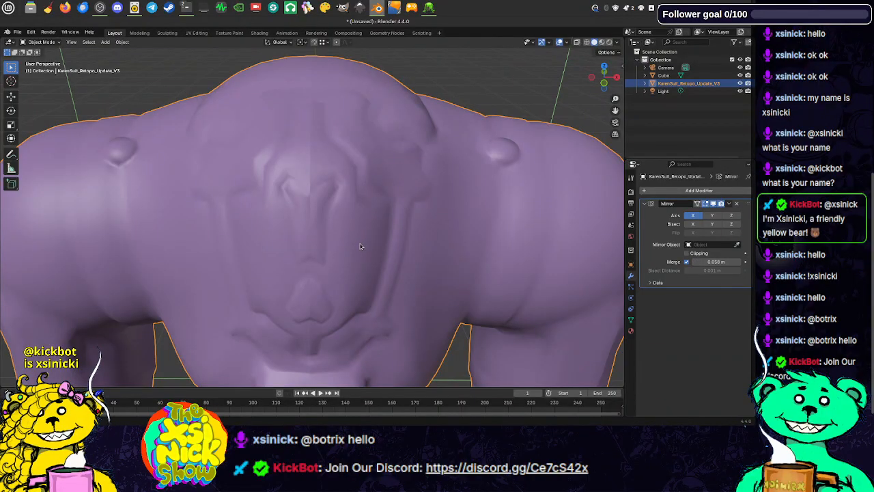
key(ctrl+z)
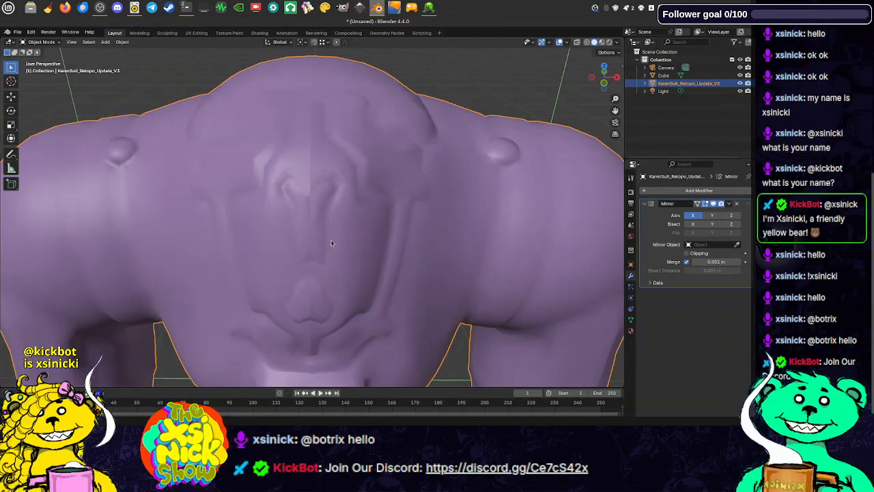
- Apply the suit's rotation and scale
scroll(331, 242, down, 3)
key(ctrl+a)
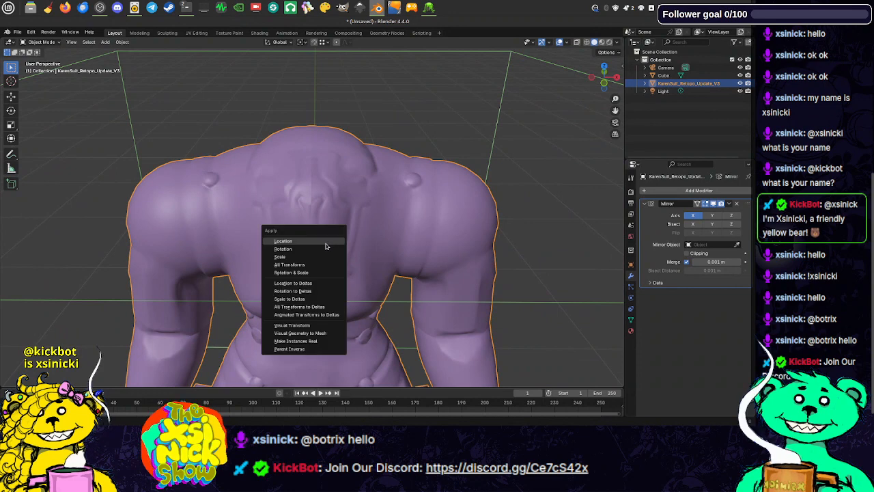
click(312, 277)
- Examine the full mirrored suit in wireframe shading from several angles, and return to solid shading
middle_drag(312, 276, 351, 257)
scroll(370, 245, down, 3)
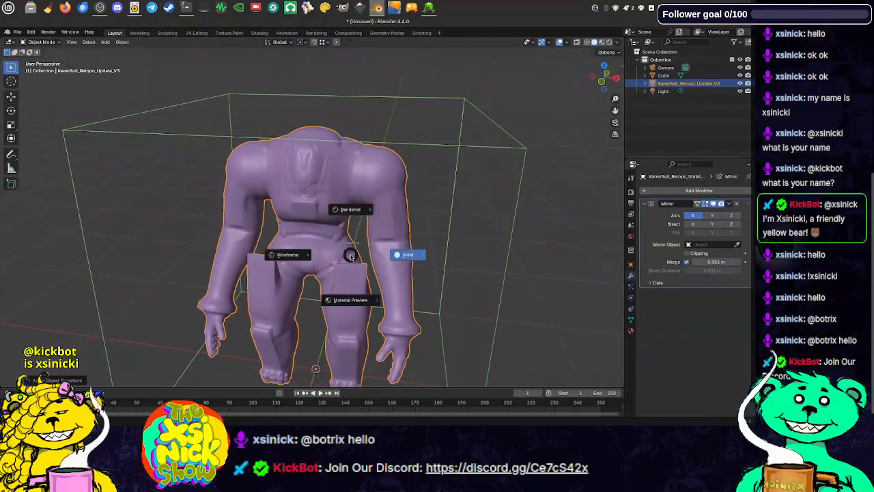
click(301, 254)
scroll(301, 255, up, 5)
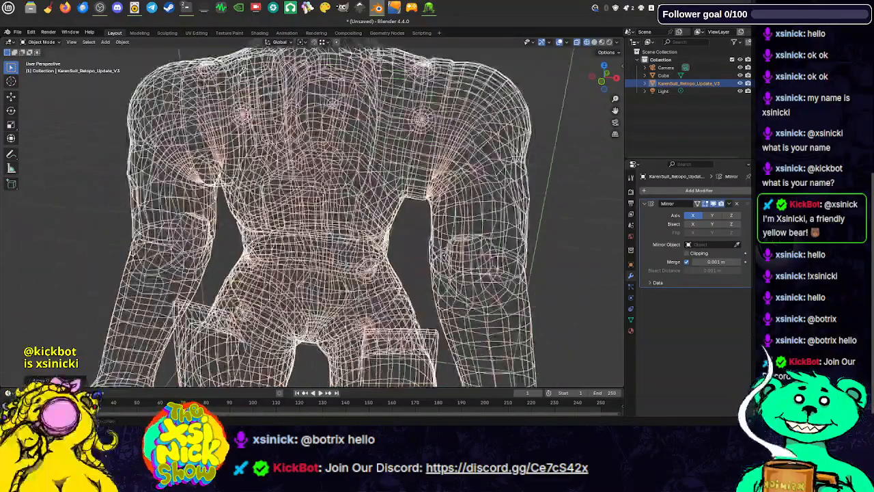
key(z)
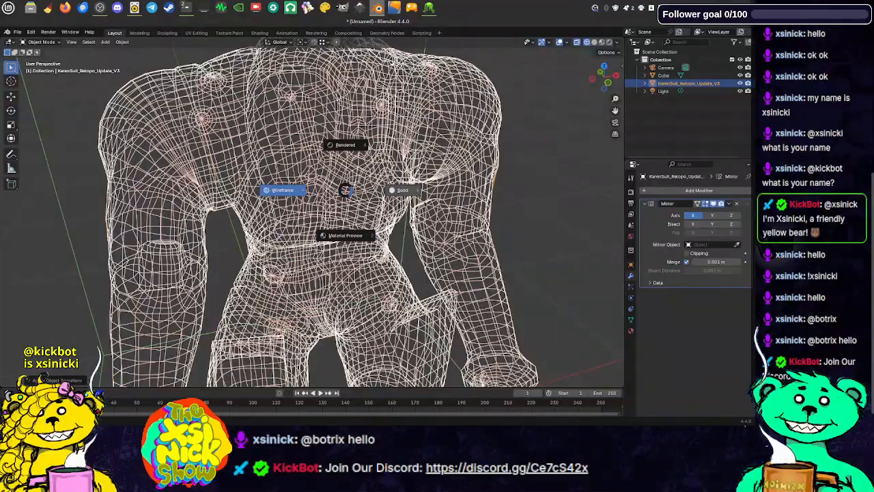
click(403, 190)
scroll(472, 230, down, 4)
mouse_move(472, 231)
middle_down()
mouse_move(380, 230)
mouse_move(406, 221)
mouse_move(382, 222)
mouse_move(420, 216)
mouse_move(392, 232)
mouse_move(463, 240)
mouse_move(372, 244)
mouse_move(410, 250)
mouse_move(358, 257)
mouse_move(349, 301)
mouse_move(383, 246)
mouse_move(407, 232)
mouse_move(492, 235)
mouse_move(325, 241)
middle_up()
scroll(358, 257, down, 2)
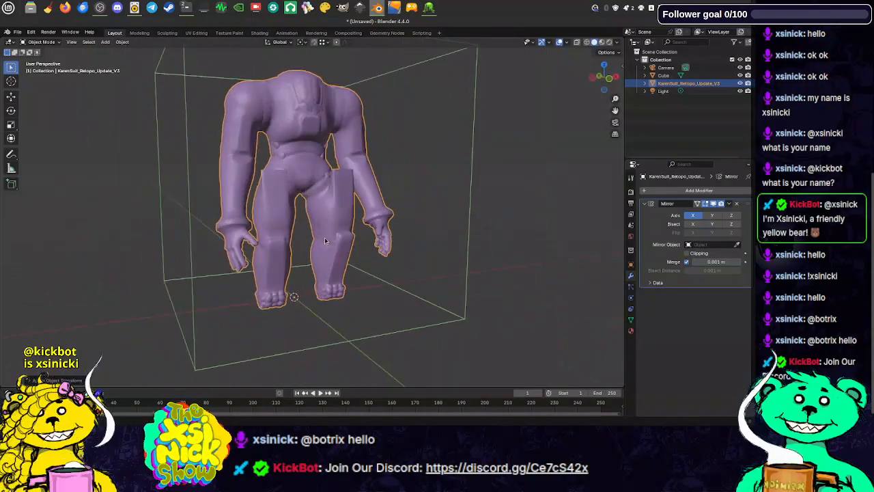
- Enable the wireframe overlay on the geometry and lower its opacity to about 0.095
click(566, 42)
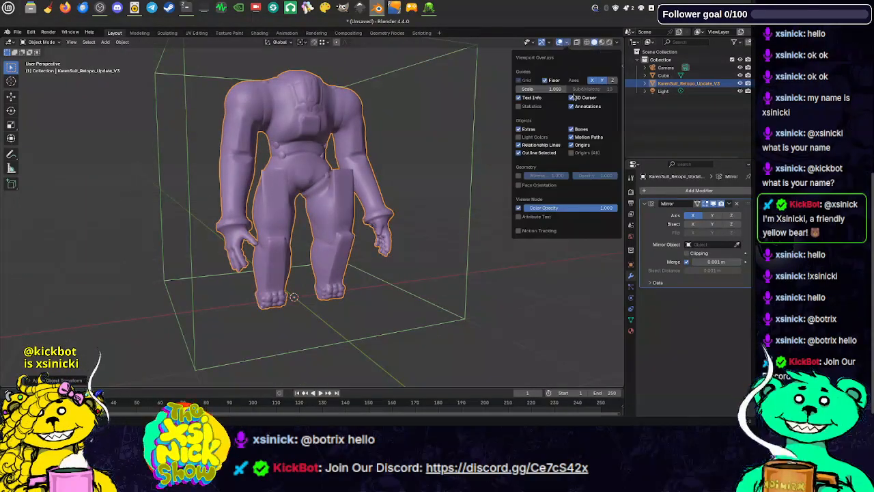
click(519, 176)
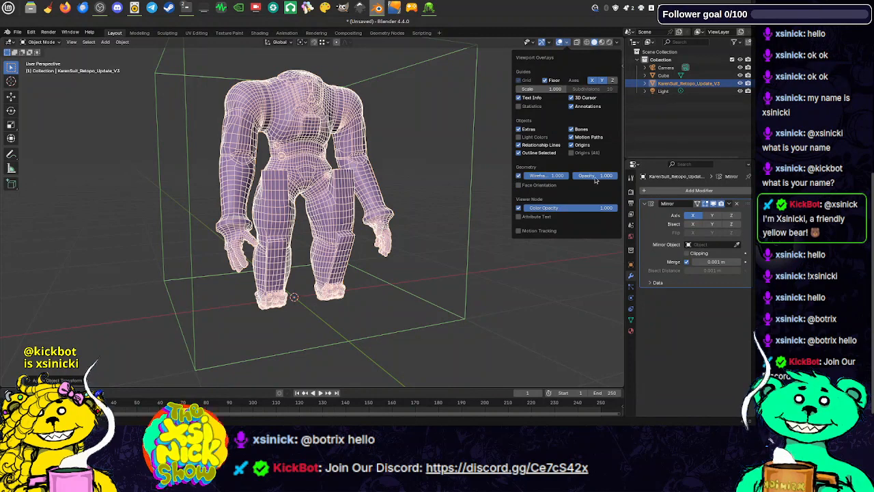
drag(596, 179, 585, 179)
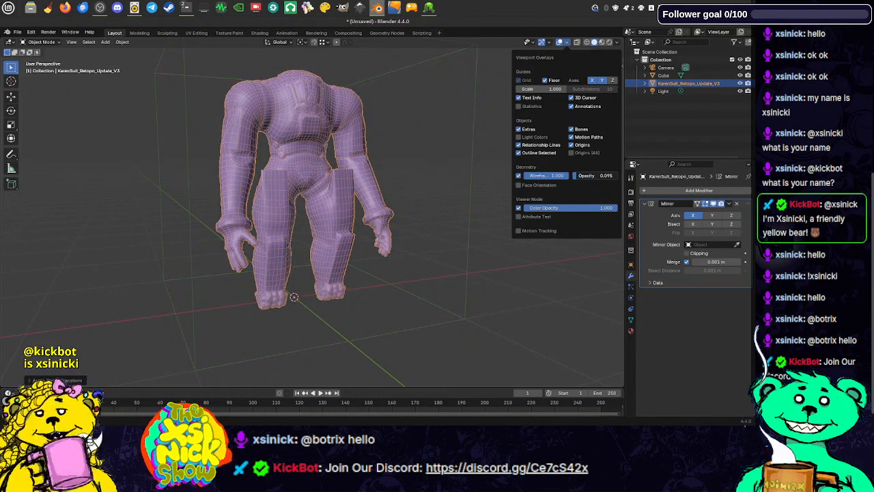
- Inspect the suit's topology around the legs, shoulders, torso and feet with the wireframe overlay on
middle_drag(404, 168, 361, 264)
scroll(486, 184, up, 3)
scroll(324, 178, down, 2)
scroll(378, 294, up, 3)
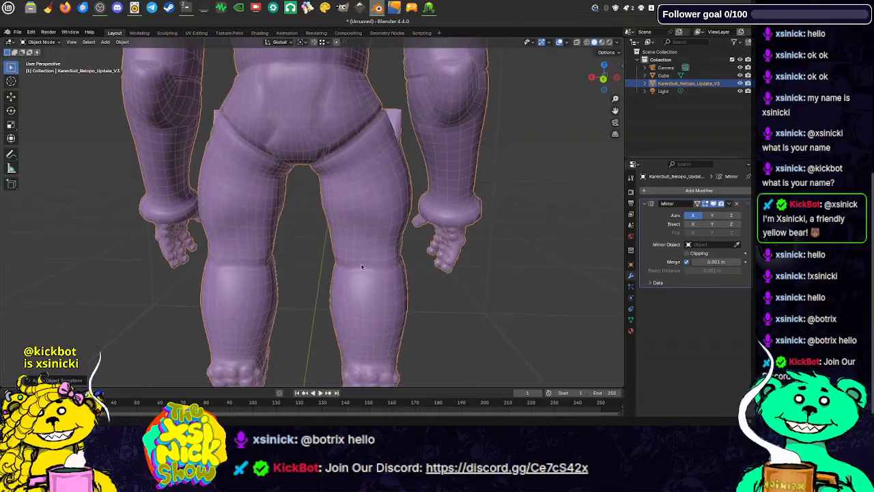
shift+middle_drag(359, 154, 351, 281)
shift+middle_drag(357, 136, 344, 218)
middle_drag(353, 178, 273, 159)
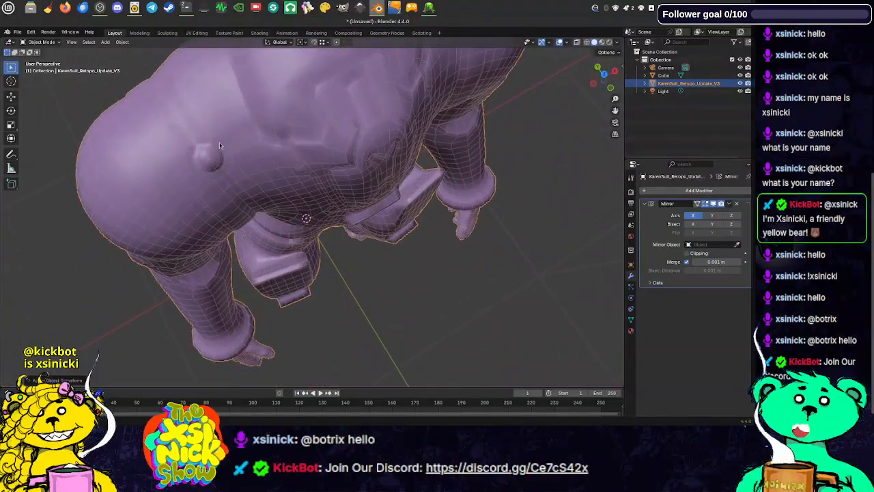
middle_drag(219, 142, 373, 85)
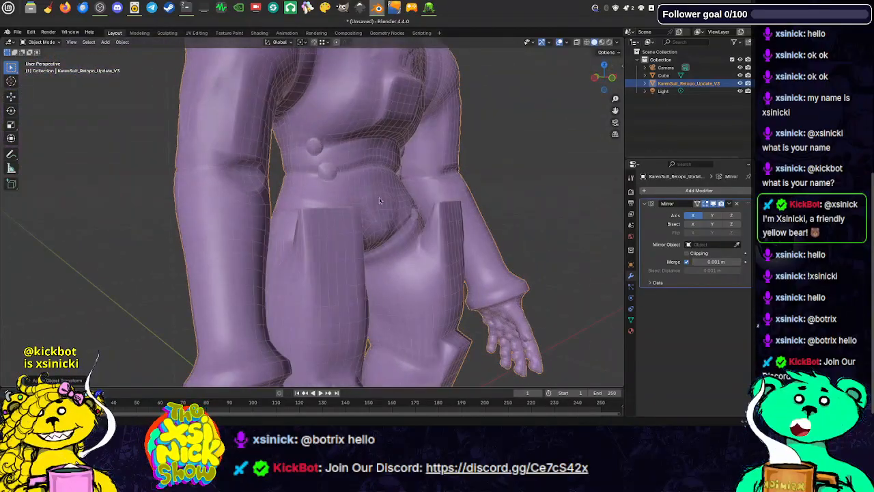
middle_drag(381, 200, 225, 219)
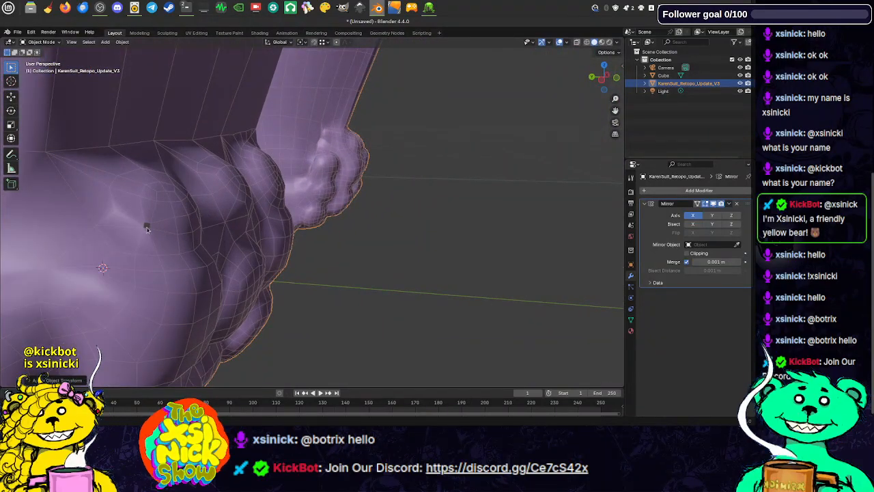
- Enter Edit Mode with face selection on the suit and inspect the foot mesh around the small hole beside a toe
key(Tab)
middle_drag(166, 223, 252, 173)
shift+middle_drag(477, 259, 305, 205)
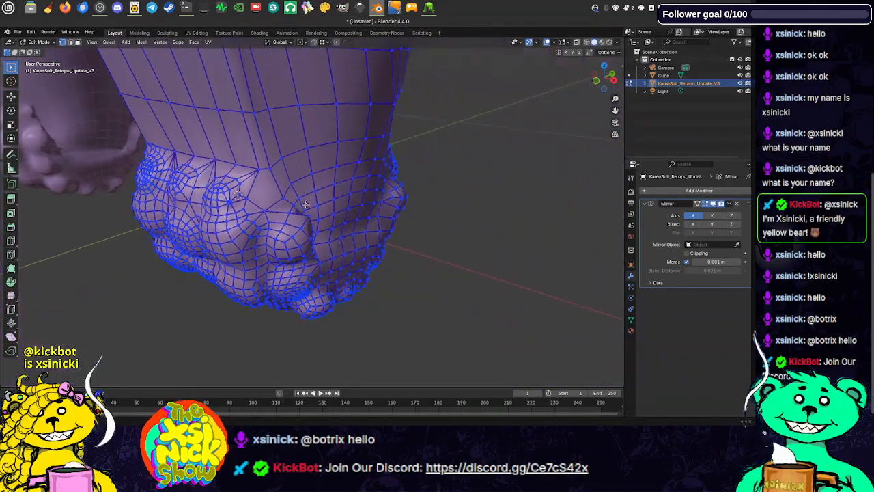
scroll(294, 220, up, 5)
scroll(265, 213, down, 3)
scroll(265, 213, up, 6)
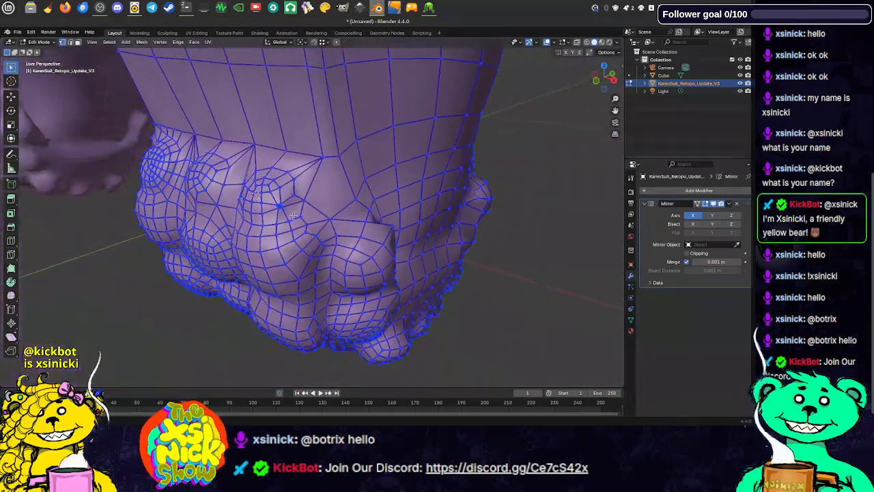
key(ctrl+Tab)
click(258, 210)
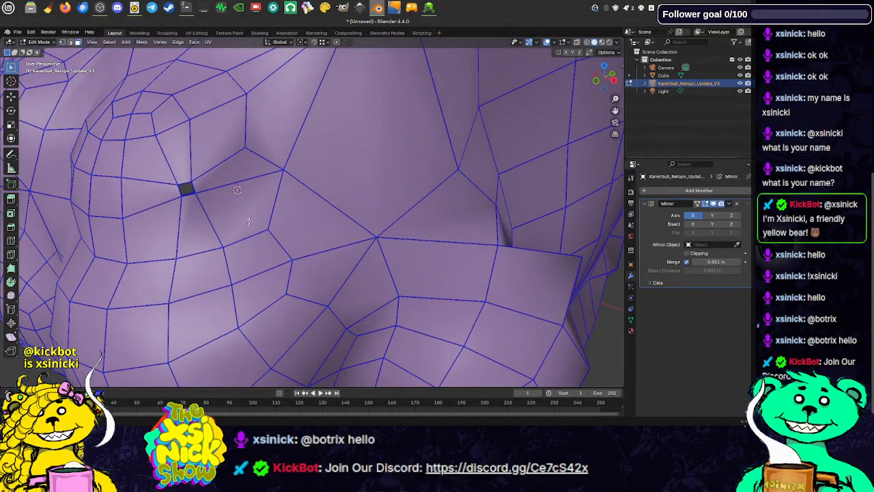
click(185, 191)
middle_drag(205, 203, 212, 203)
scroll(392, 206, down, 8)
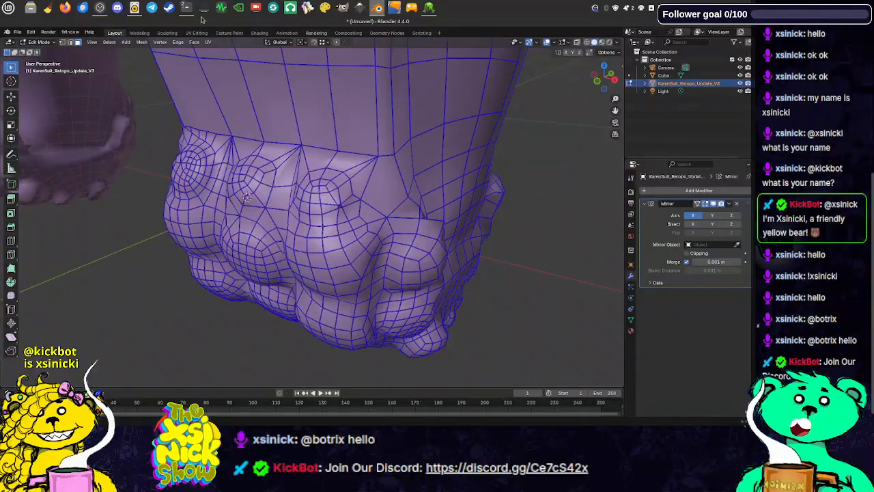
- Switch to the retopo scene in 3DCoat and locate the same small hole beside the toe on the foot mesh
click(429, 8)
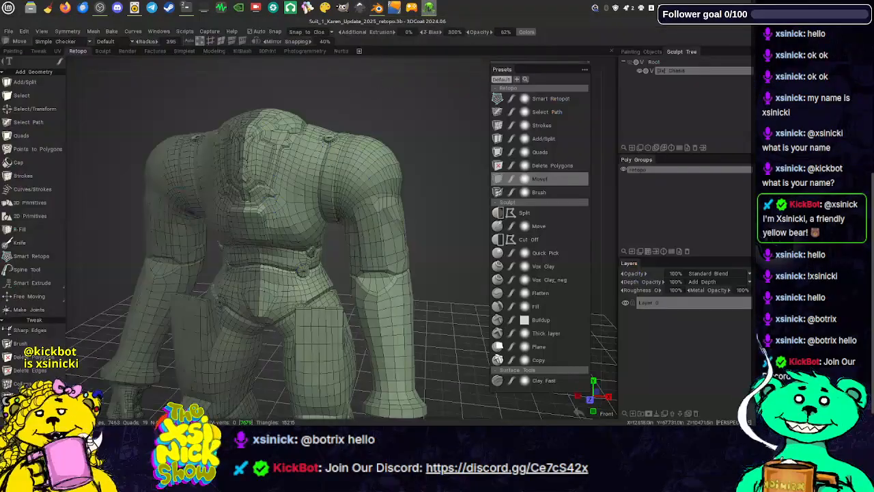
scroll(248, 227, up, 3)
middle_drag(248, 227, 248, 170)
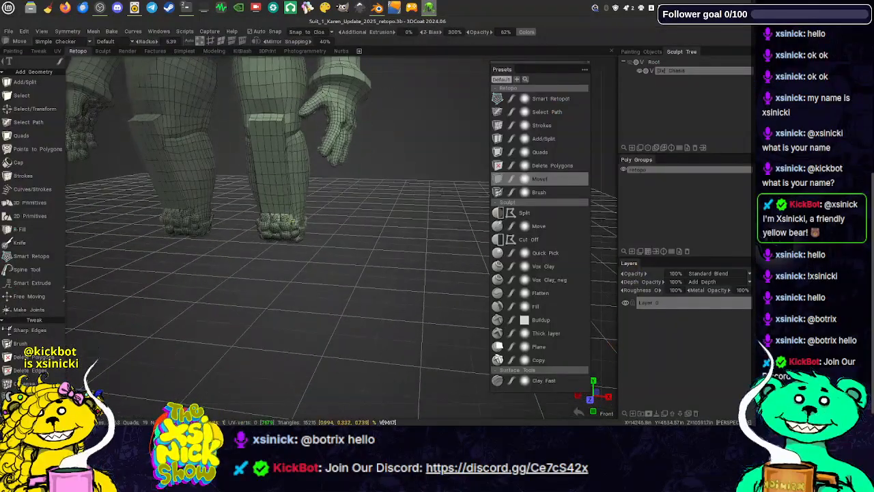
right_drag(354, 166, 375, 240)
right_drag(343, 197, 371, 240)
mouse_move(371, 240)
middle_down()
mouse_move(451, 263)
mouse_move(477, 286)
middle_up()
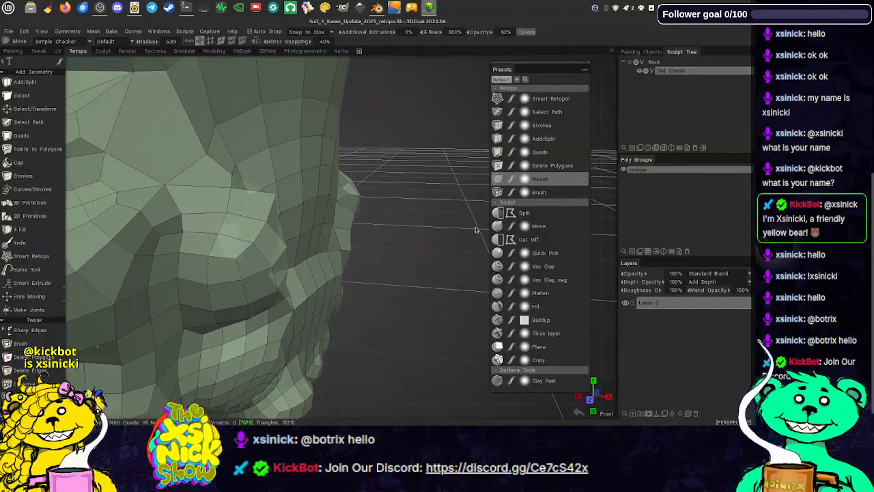
mouse_move(476, 196)
middle_down()
mouse_move(478, 209)
mouse_move(523, 220)
middle_up()
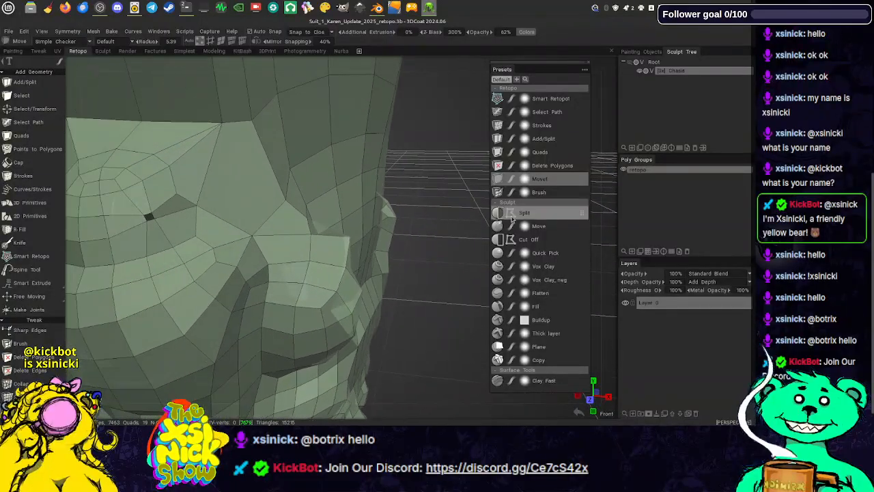
- Fill the small hole beside the toe on the foot mesh with a new polygon using the Quads tool
click(542, 153)
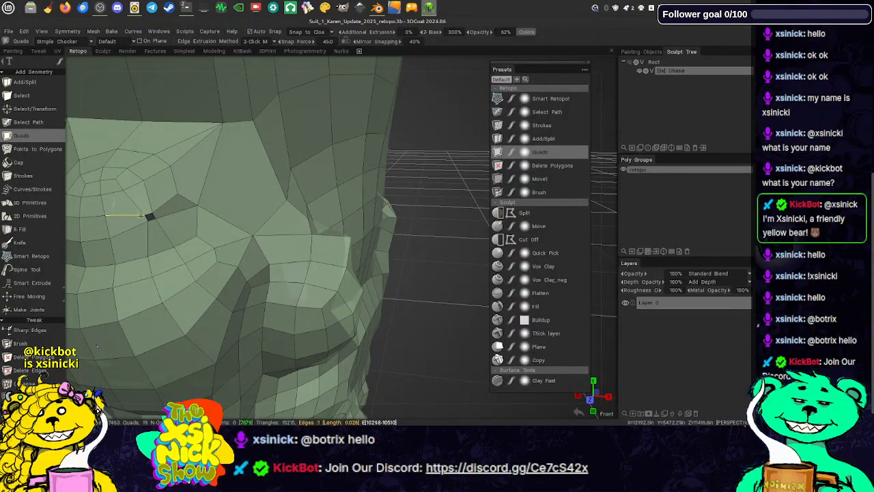
click(149, 216)
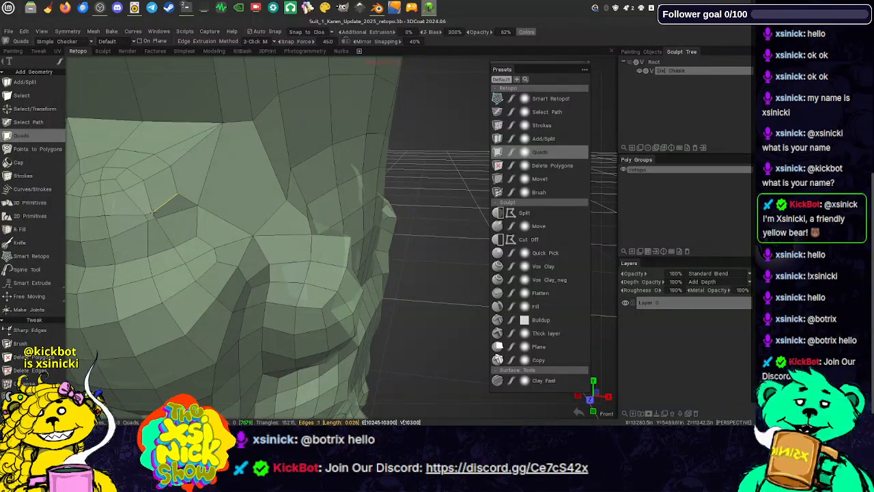
scroll(432, 182, down, 5)
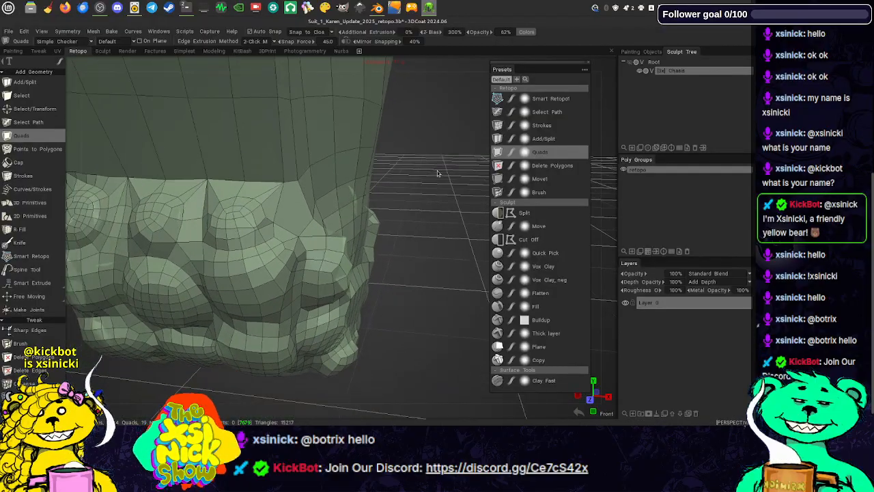
mouse_move(431, 190)
mouse_down()
mouse_move(410, 199)
mouse_move(440, 191)
mouse_up()
drag(613, 183, 509, 183)
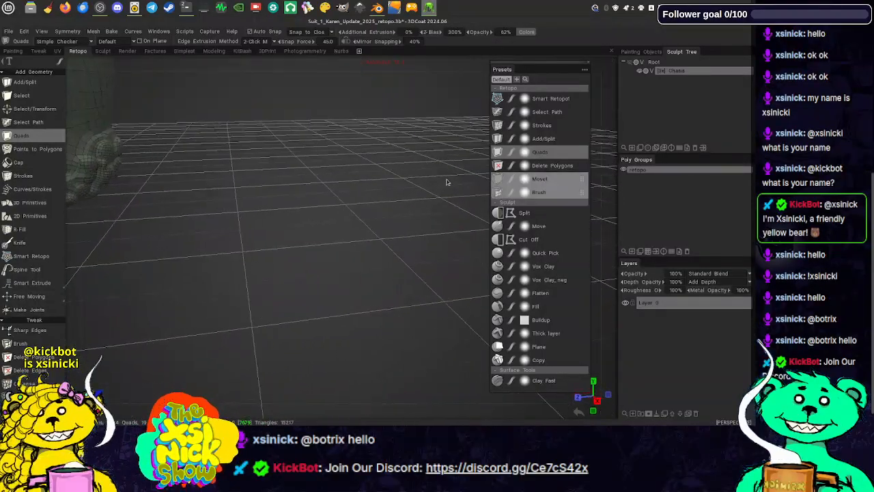
scroll(300, 101, down, 10)
drag(249, 89, 426, 86)
middle_drag(450, 117, 440, 194)
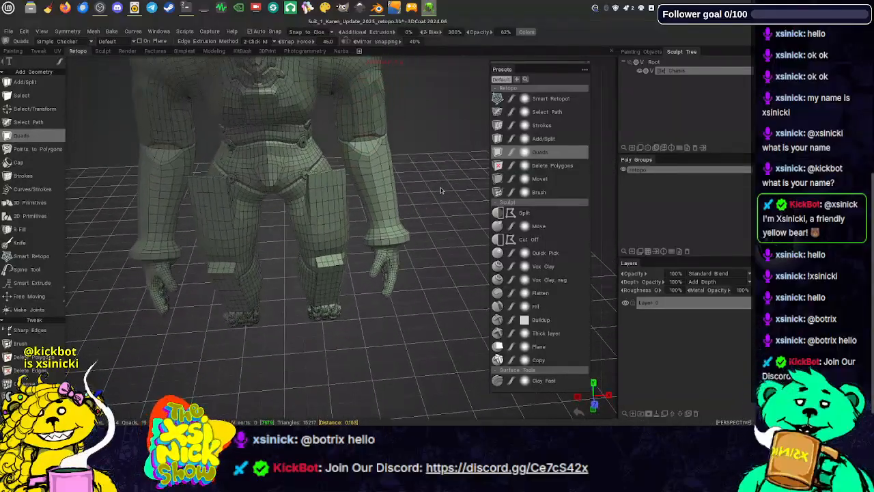
middle_drag(439, 117, 431, 173)
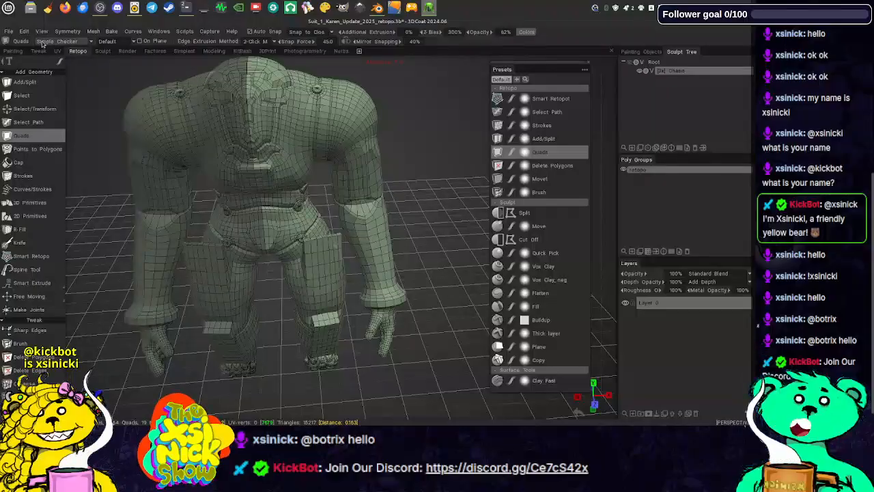
- Export the poly object as OBJ, replacing KarenSuit_Retopo_Update_V3.Obj in the Suit_01 folder
click(8, 31)
mouse_move(28, 134)
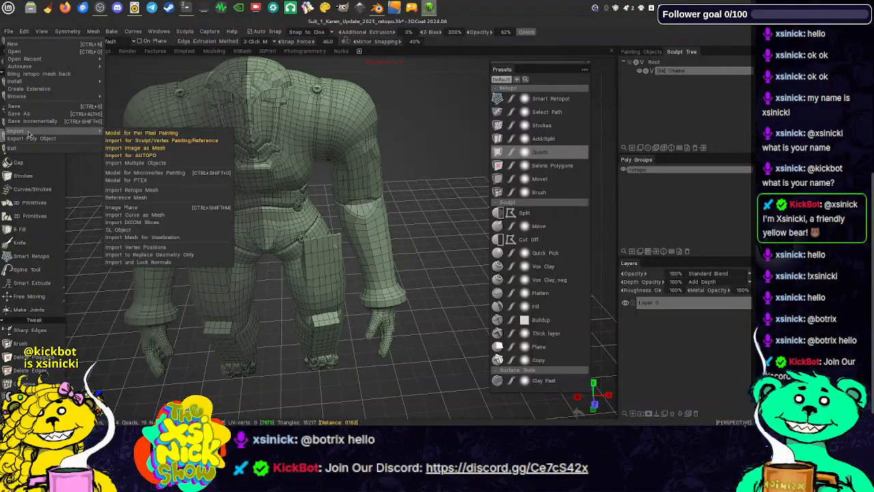
click(72, 139)
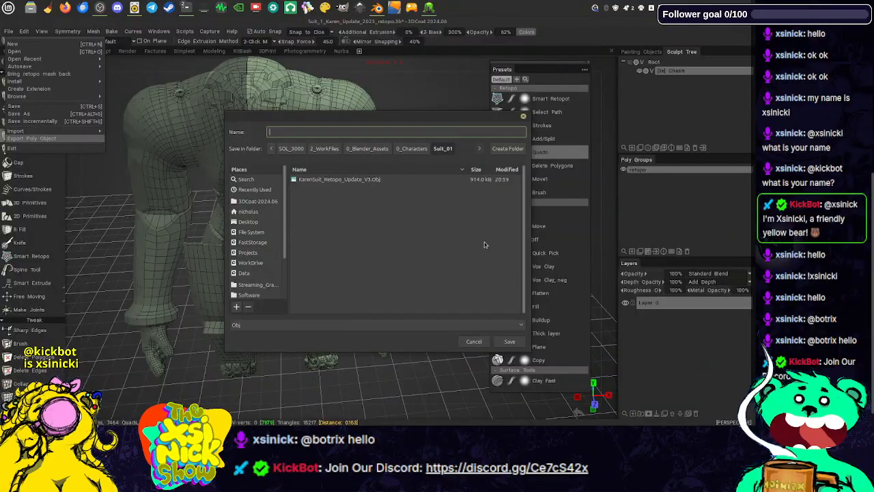
click(356, 180)
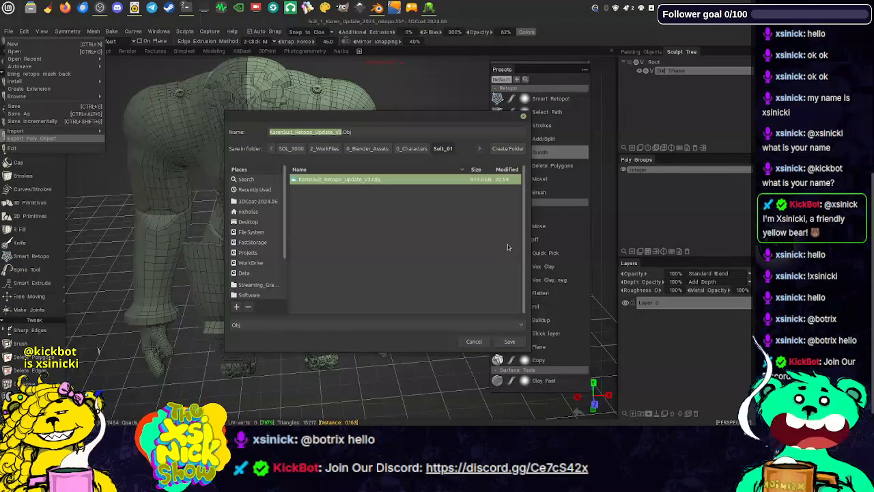
click(510, 342)
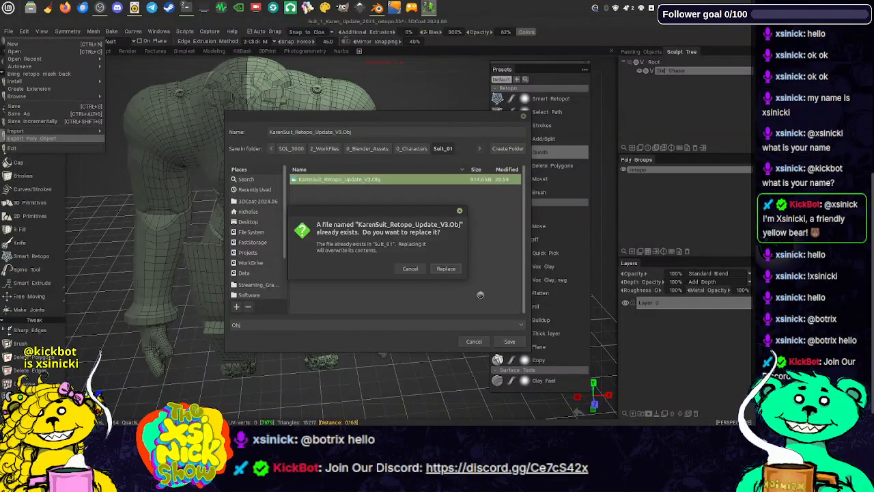
click(446, 268)
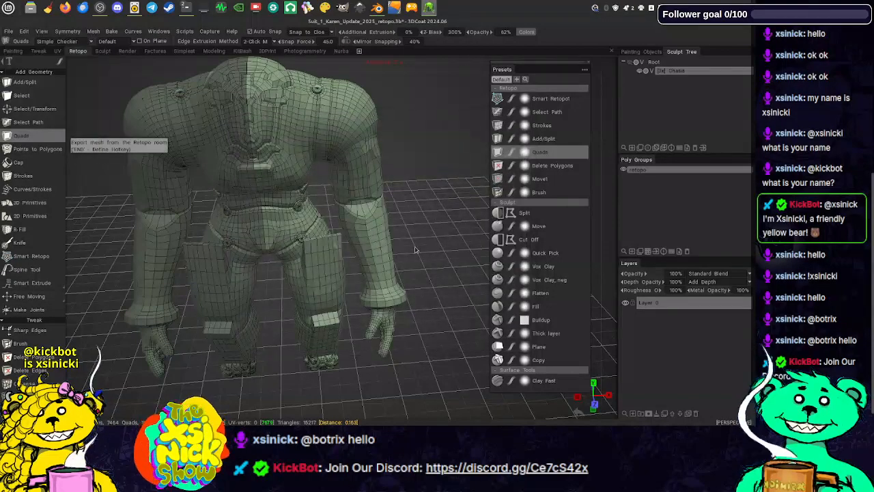
- Export only the selected retopo faces as OBJ over the existing KarenSuit_Retopo_Update_V3.Obj
click(94, 31)
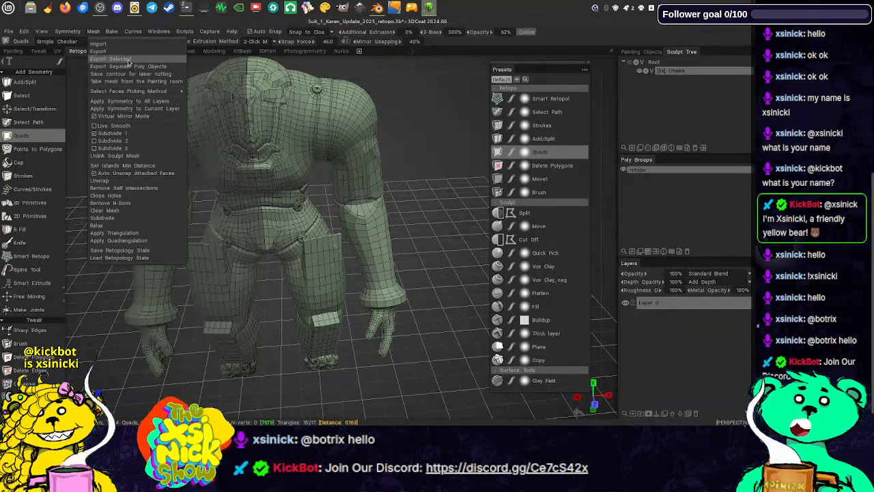
click(110, 59)
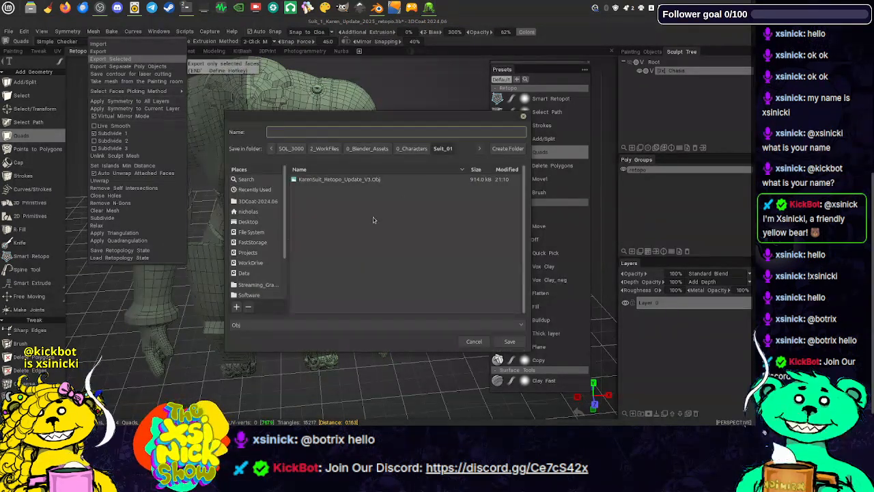
click(345, 180)
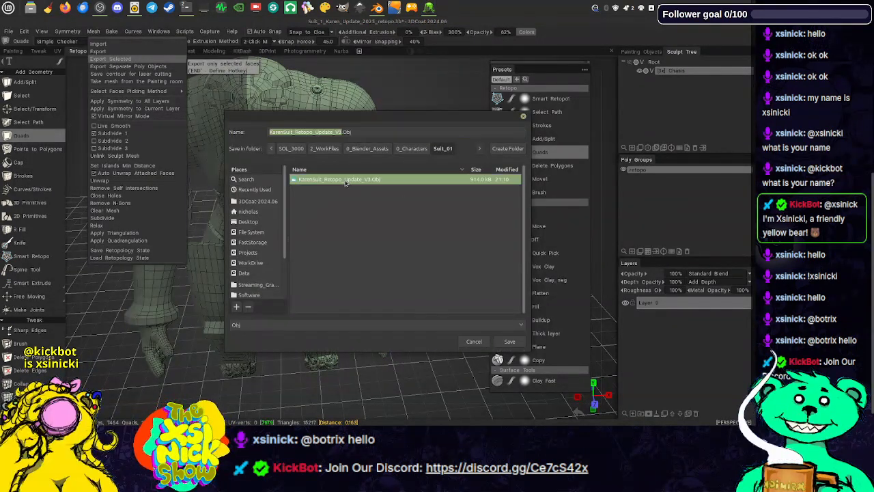
click(513, 342)
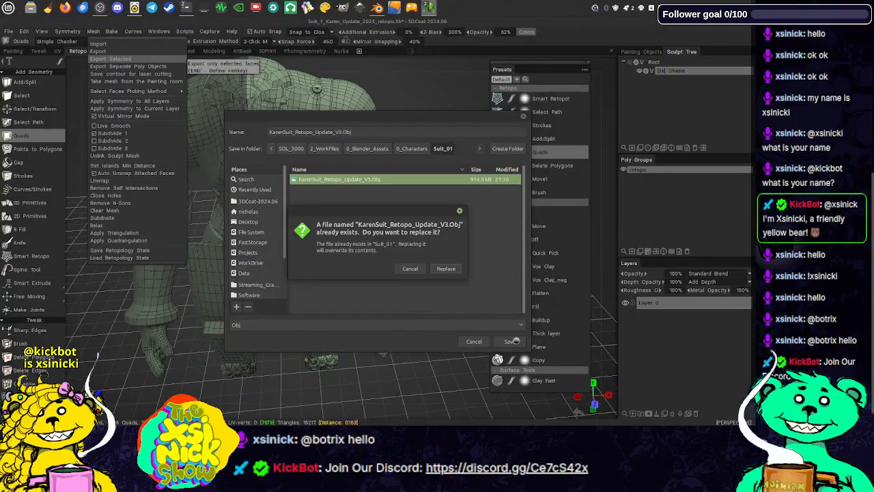
click(445, 268)
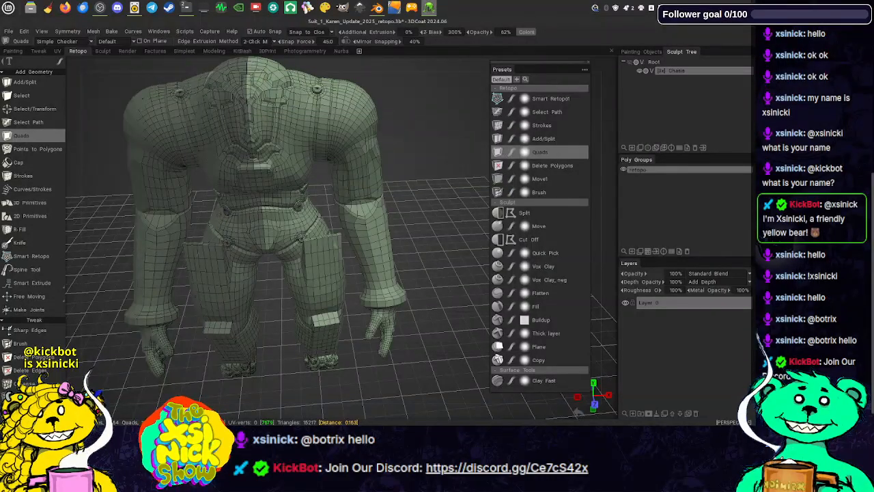
- Export the whole retopo mesh as OBJ, replacing KarenSuit_Retopo_Update_V3.Obj in the Suit_01 folder
drag(155, 64, 126, 45)
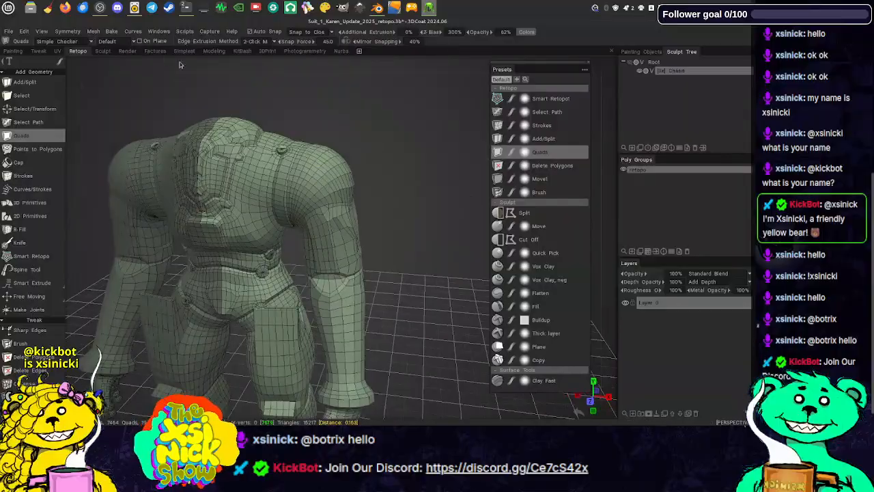
click(94, 31)
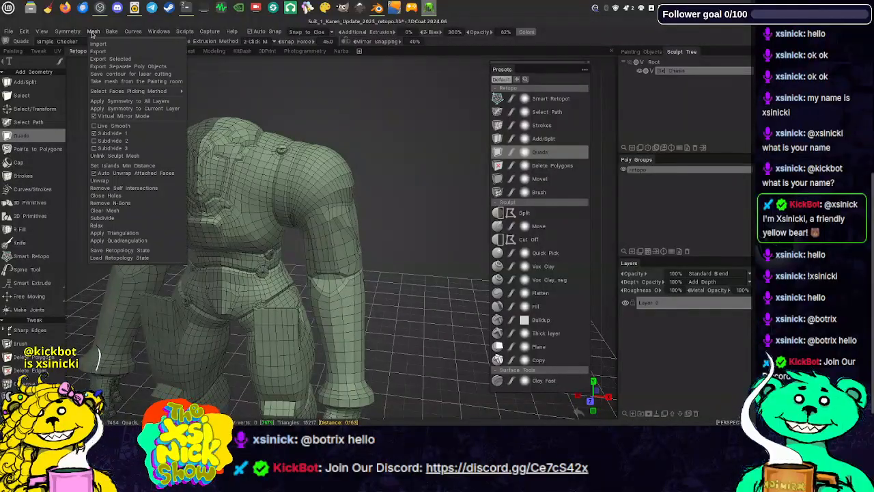
click(97, 51)
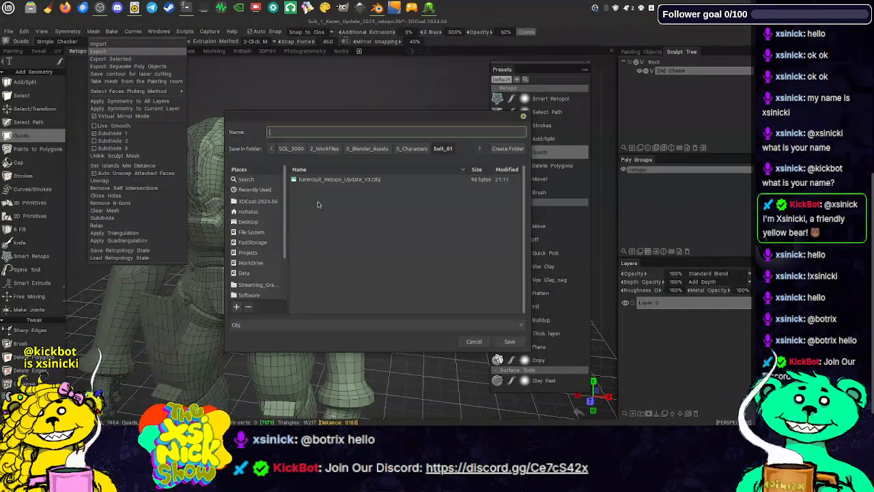
click(324, 179)
click(512, 341)
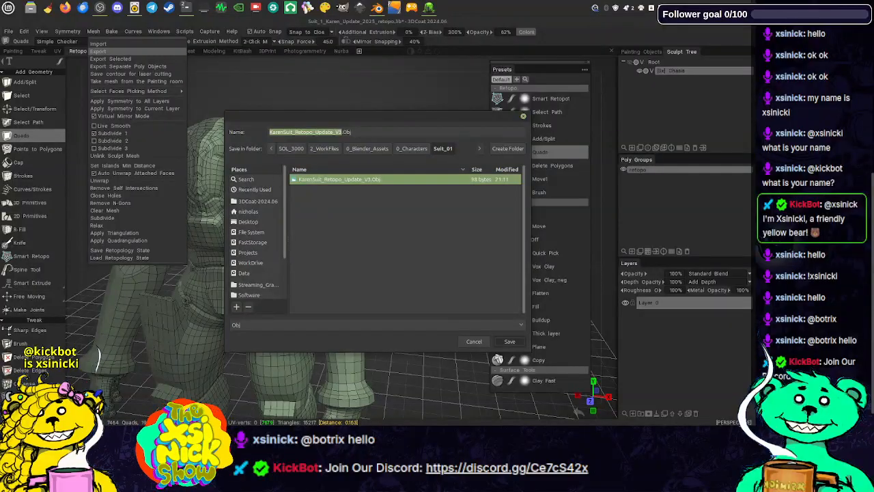
click(446, 271)
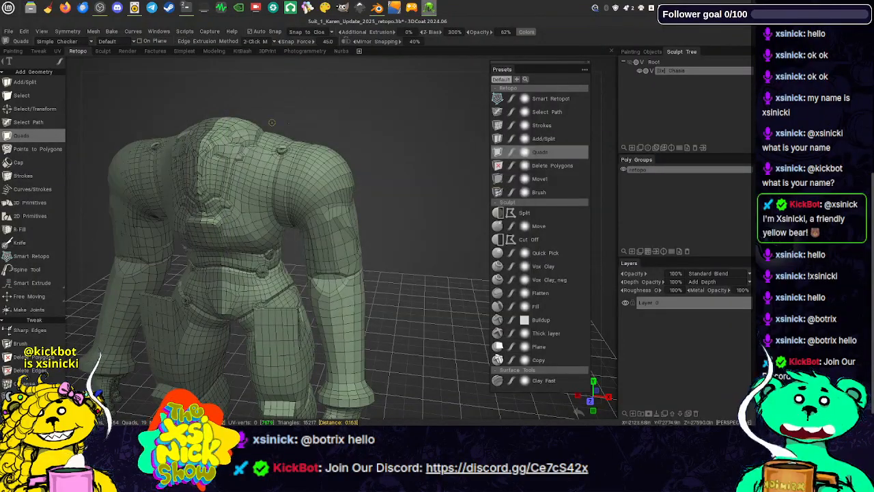
- Examine the UV workspace for the suit mesh, checking its painting objects, surface materials and available commands
drag(379, 138, 396, 148)
drag(391, 187, 290, 171)
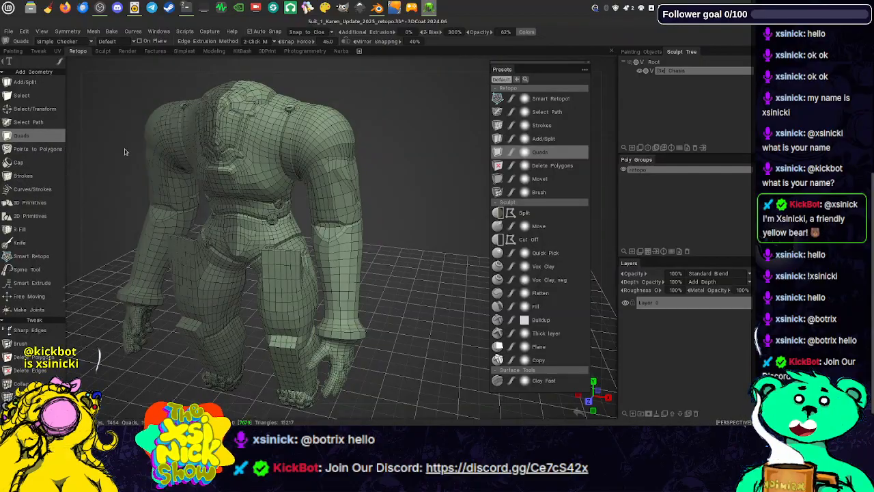
click(57, 52)
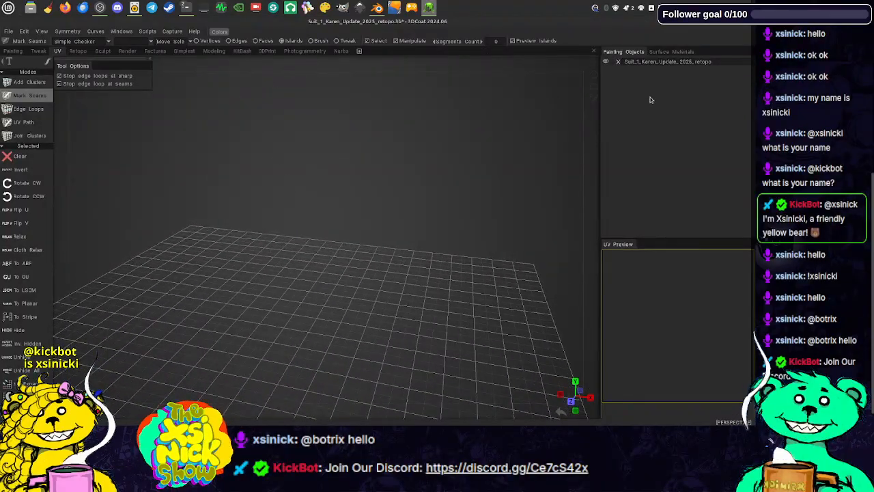
click(677, 51)
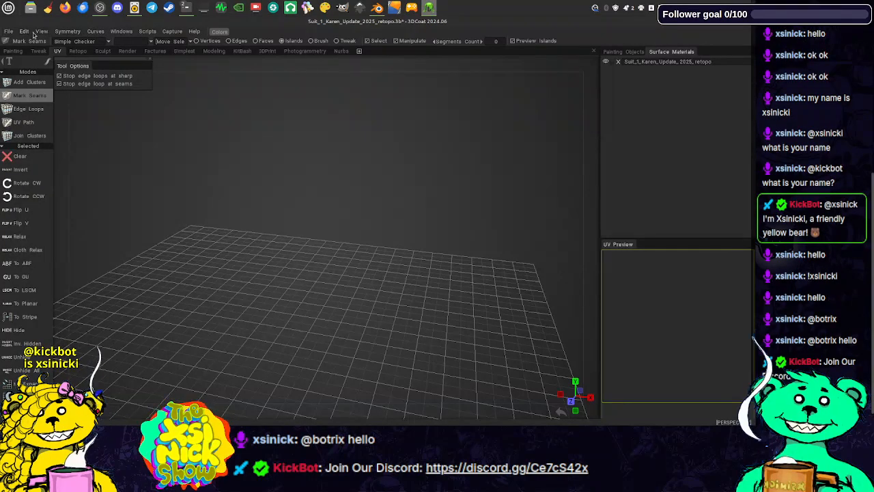
click(170, 32)
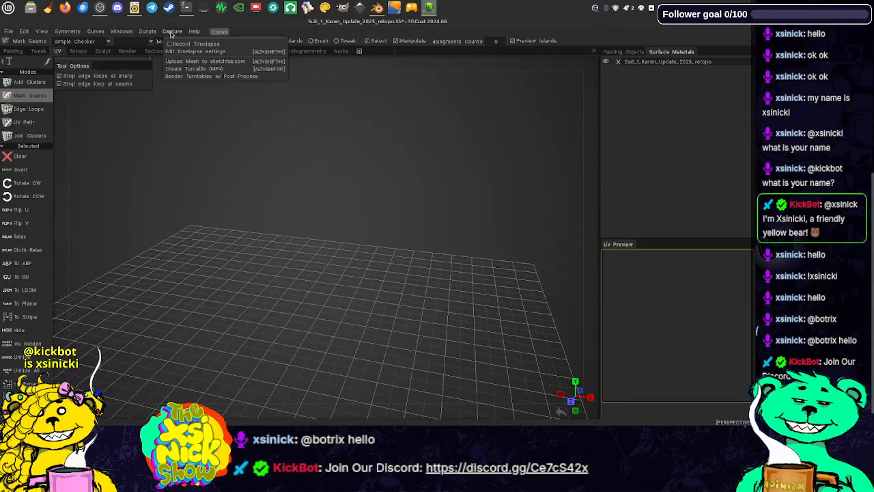
mouse_move(60, 33)
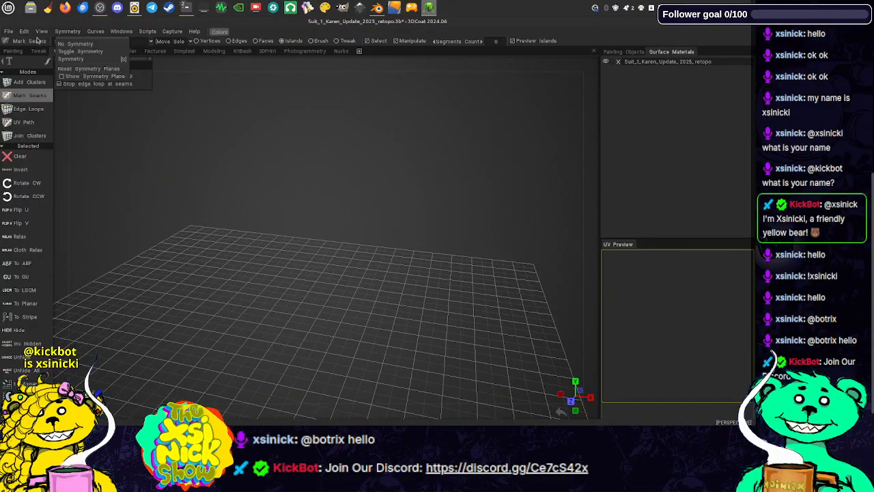
mouse_move(24, 34)
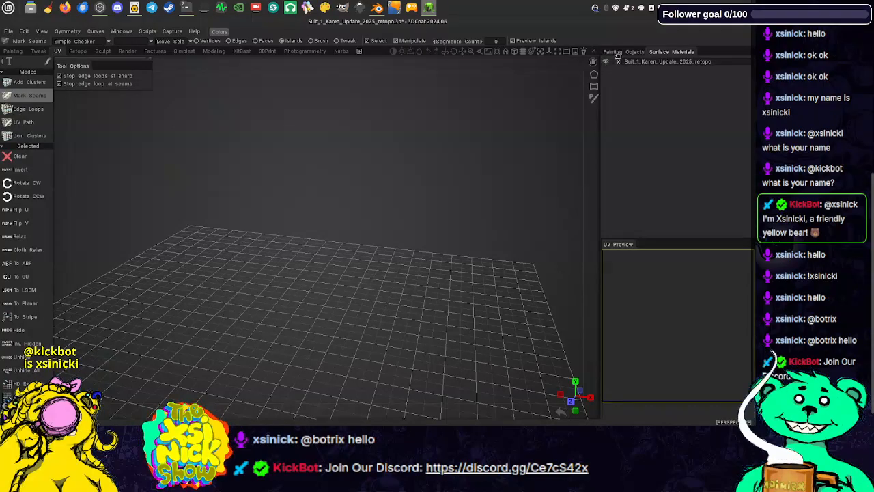
click(633, 52)
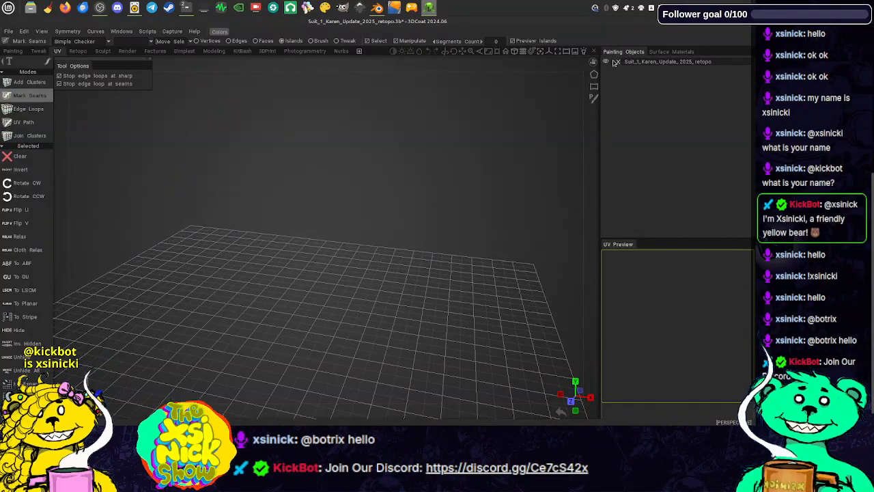
- Return to the Retopo workspace and rename the sculpt object under Root as Bot01
click(79, 52)
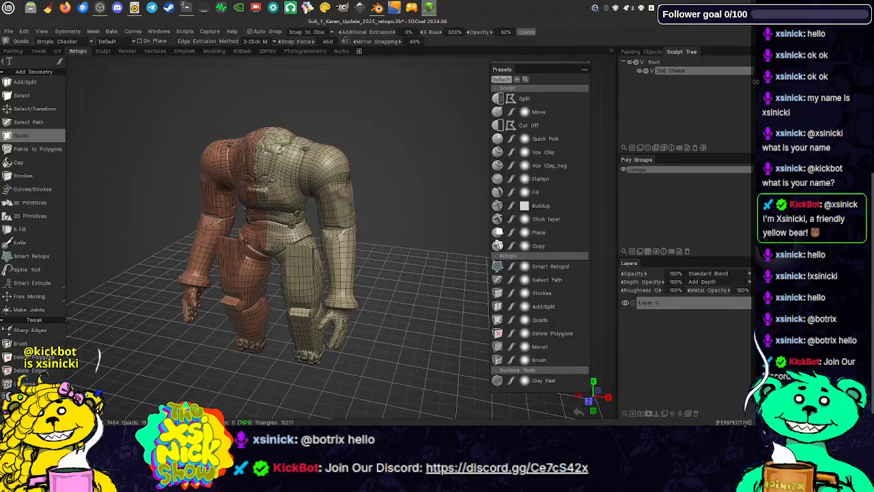
double_click(680, 70)
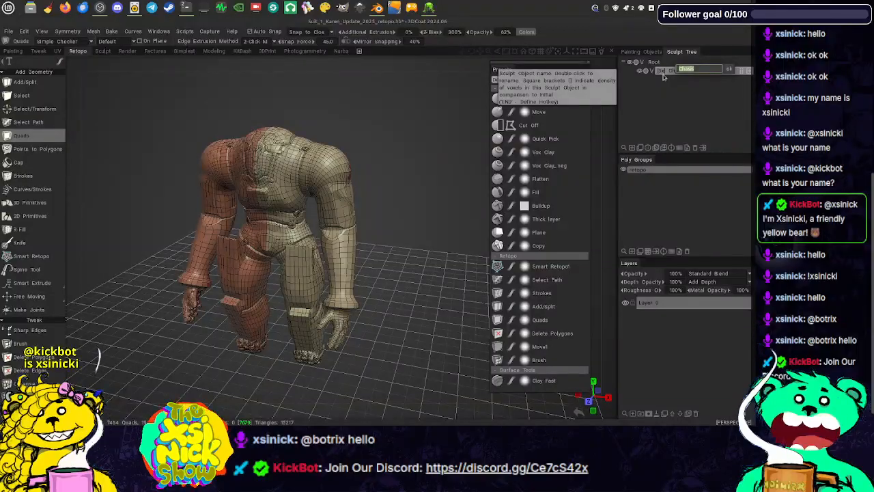
text(S)
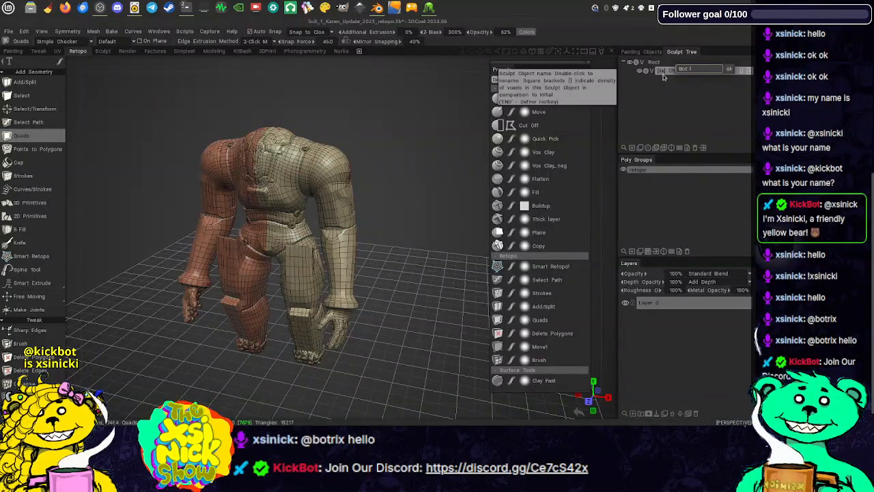
text(etopol)
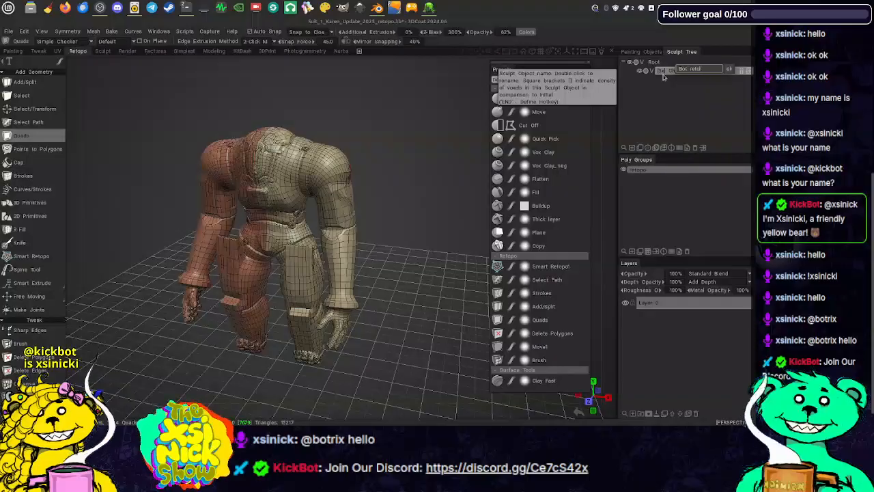
text(e)
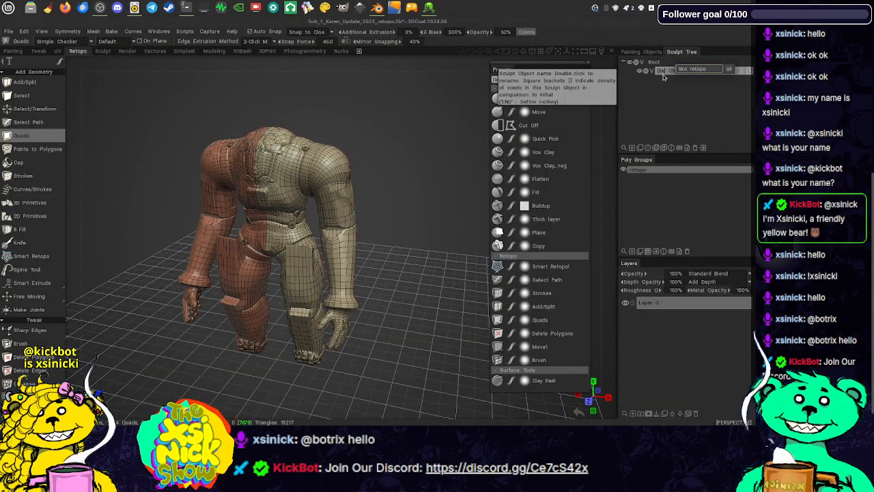
key(BackSpace)
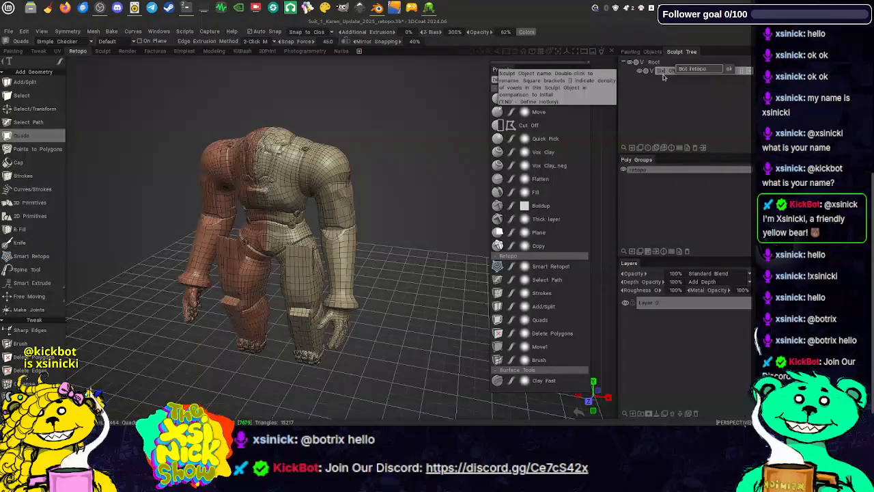
key(BackSpace)
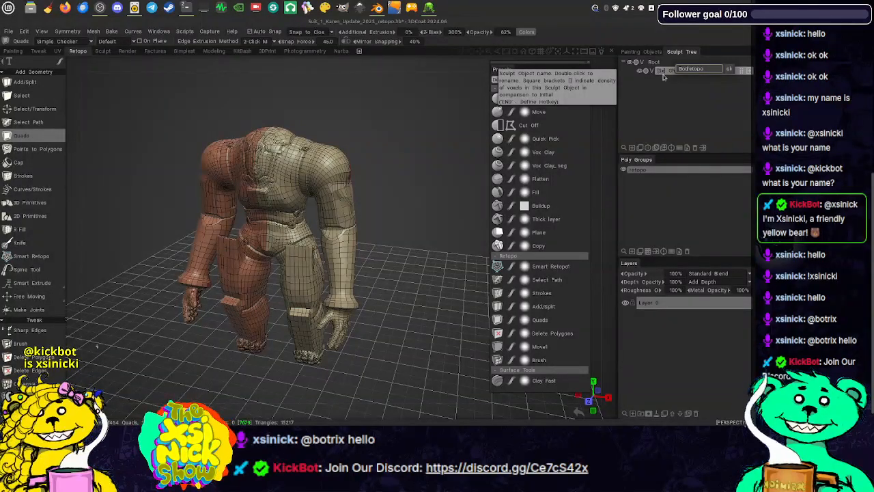
text(01)
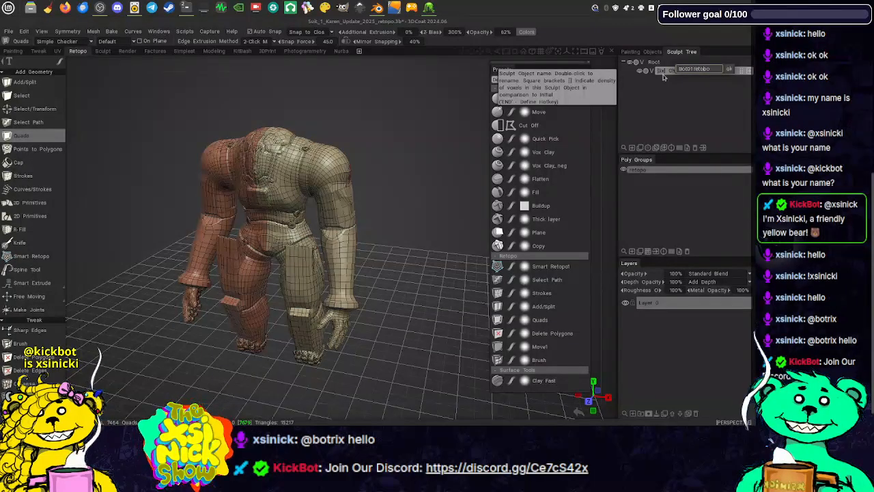
key(Delete)
key(Delete)
key(Delete)
key(Delete)
key(Delete)
key(Delete)
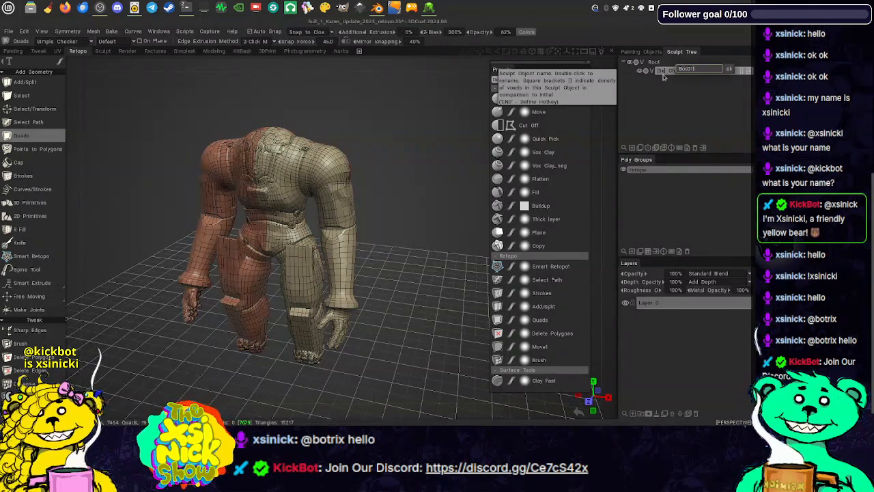
key(Return)
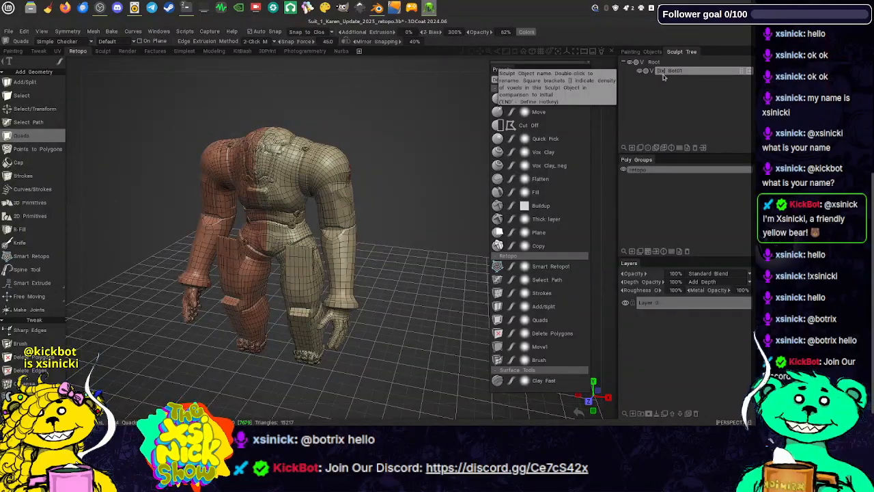
- Switch to Blender and fill the small square hole beside the rounded bump on the suit's foot with a face between its opposite edges
click(377, 7)
scroll(494, 145, down, 5)
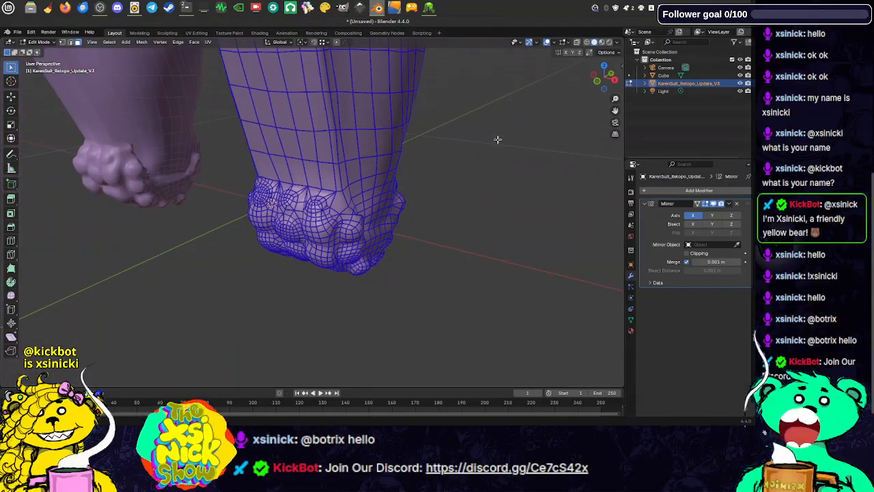
shift+middle_drag(498, 140, 496, 169)
scroll(467, 185, up, 3)
scroll(466, 185, up, 3)
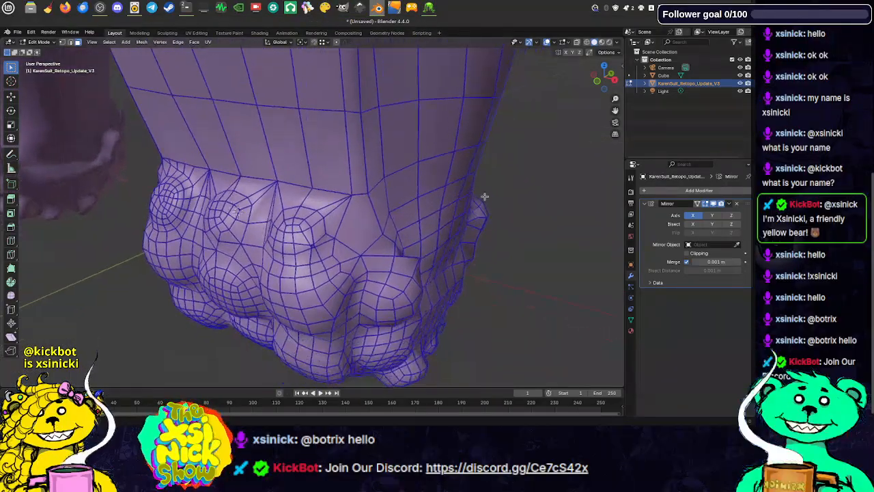
scroll(316, 244, up, 5)
shift+middle_drag(316, 245, 328, 233)
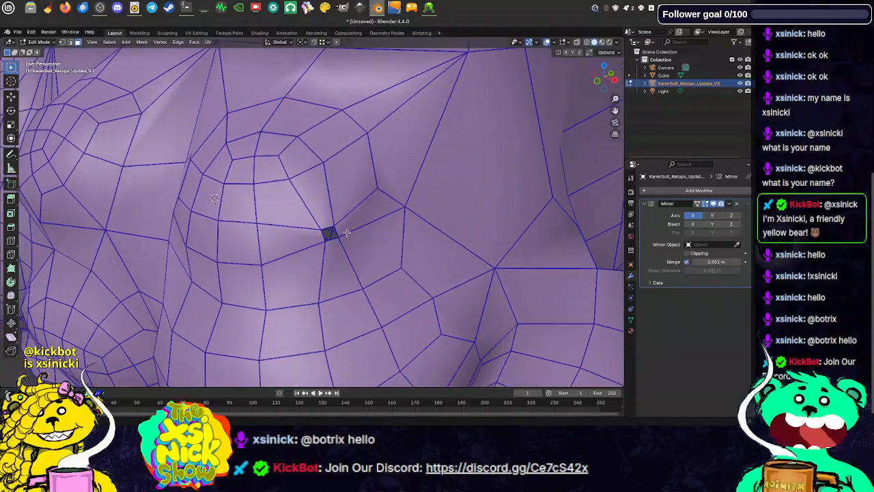
click(340, 233)
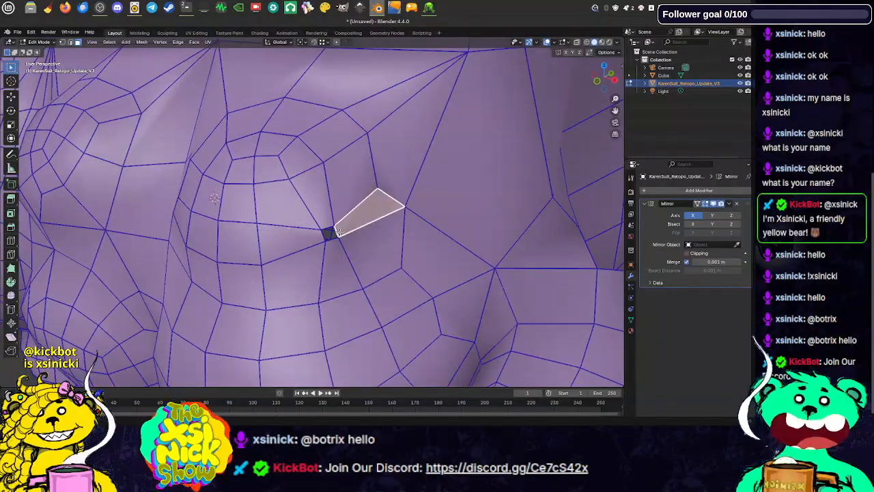
key(ctrl+Tab)
click(340, 218)
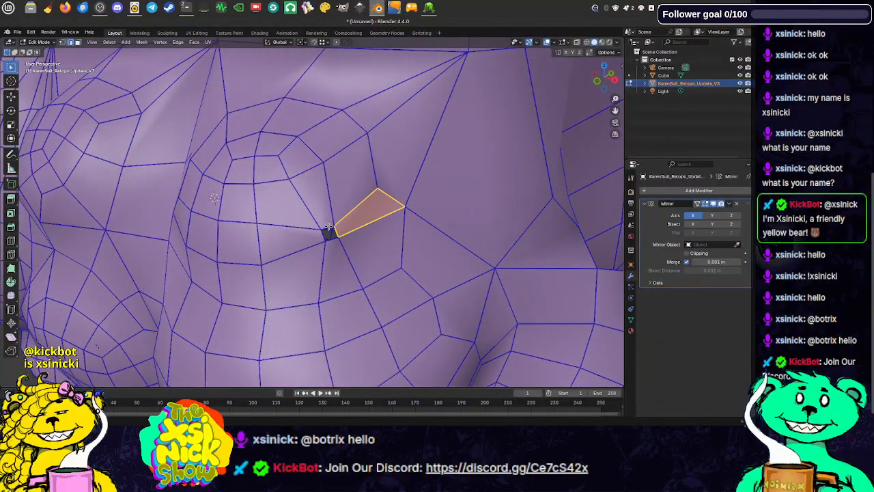
click(329, 228)
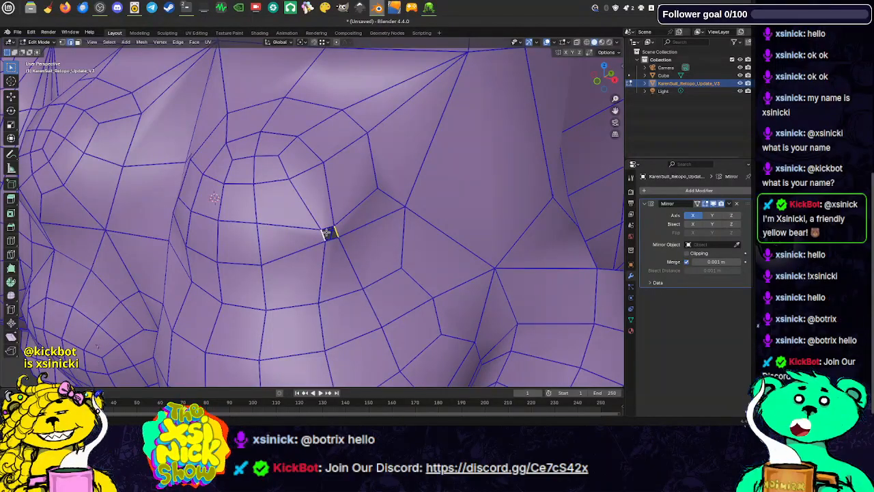
key(f)
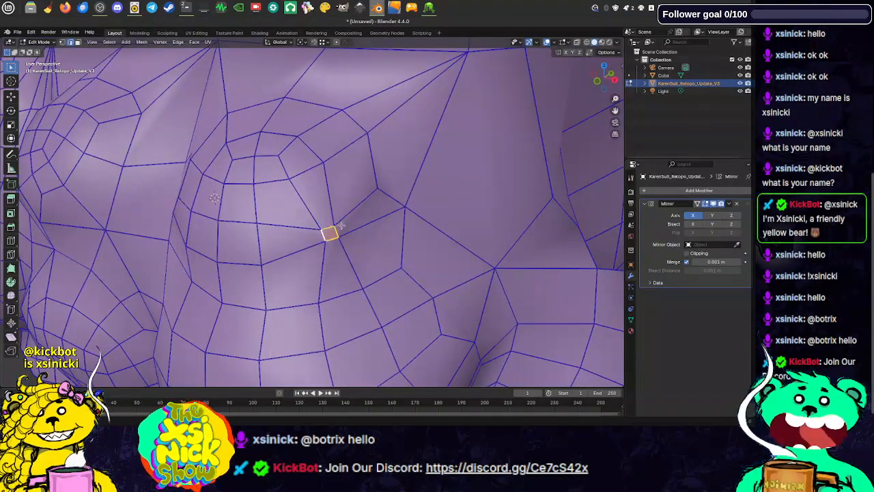
- Leave Edit Mode and inspect the mirrored suit surface from the feet up to the torso
key(Tab)
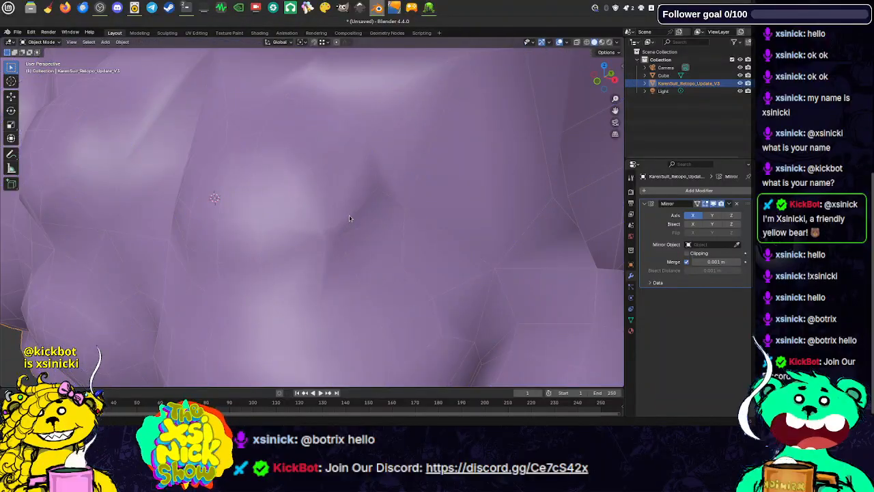
scroll(345, 227, down, 8)
shift+middle_drag(321, 163, 327, 257)
scroll(325, 253, down, 3)
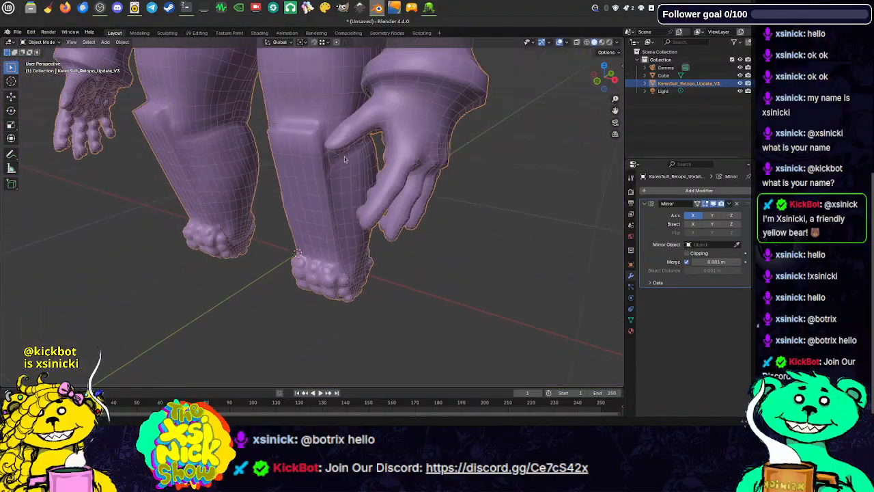
shift+middle_drag(307, 65, 302, 252)
shift+middle_drag(412, 133, 368, 194)
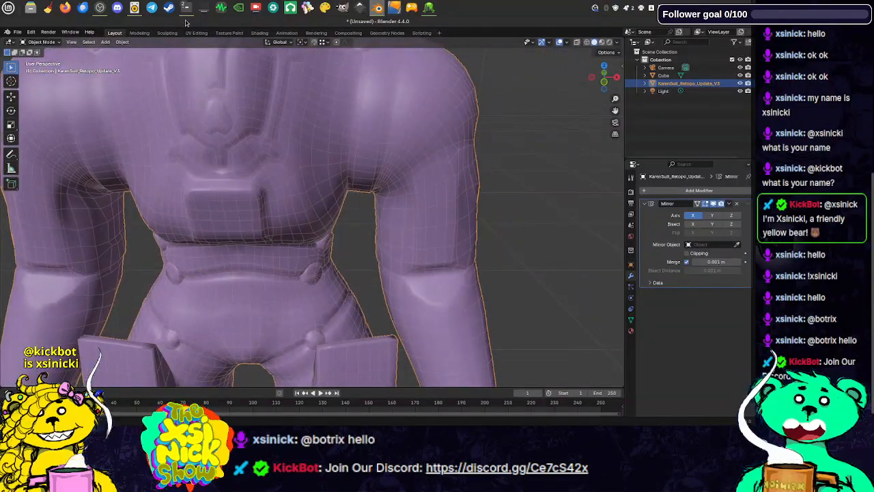
- Switch to 3DCoat, collapse the Add Geometry and Tweak tool groups, and activate Mark Seams for the retopo mesh
click(429, 9)
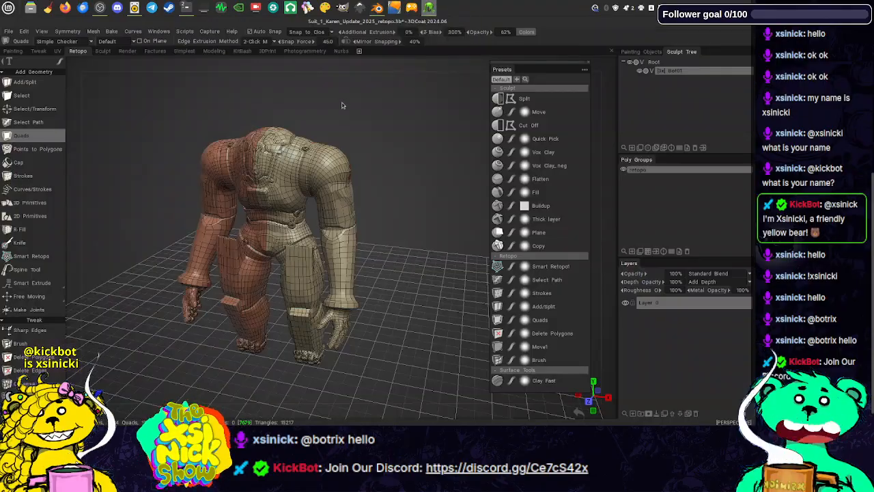
click(115, 32)
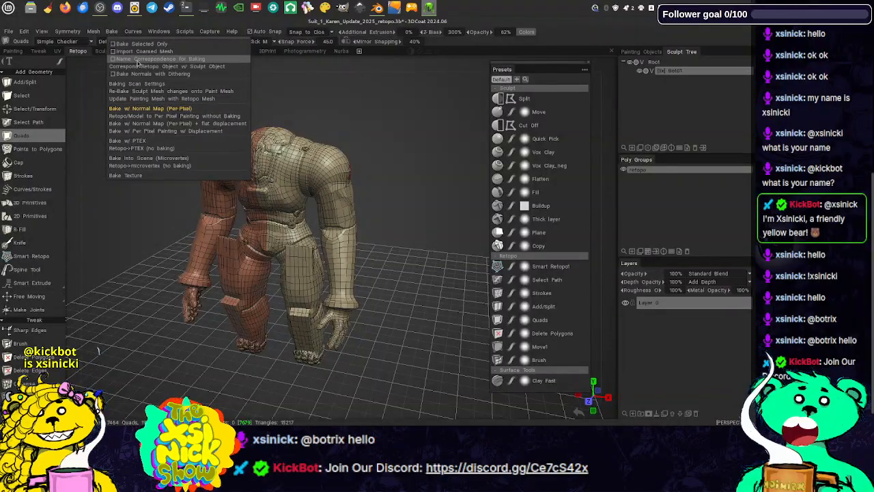
mouse_move(96, 34)
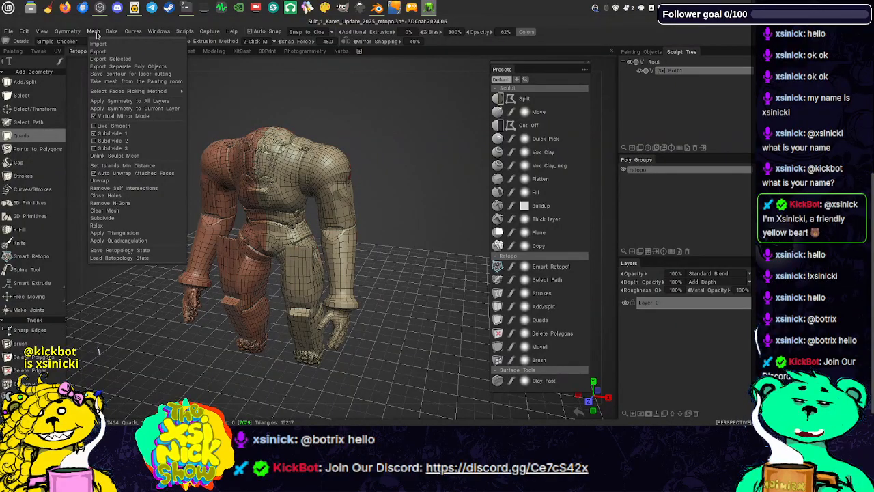
click(28, 72)
click(28, 79)
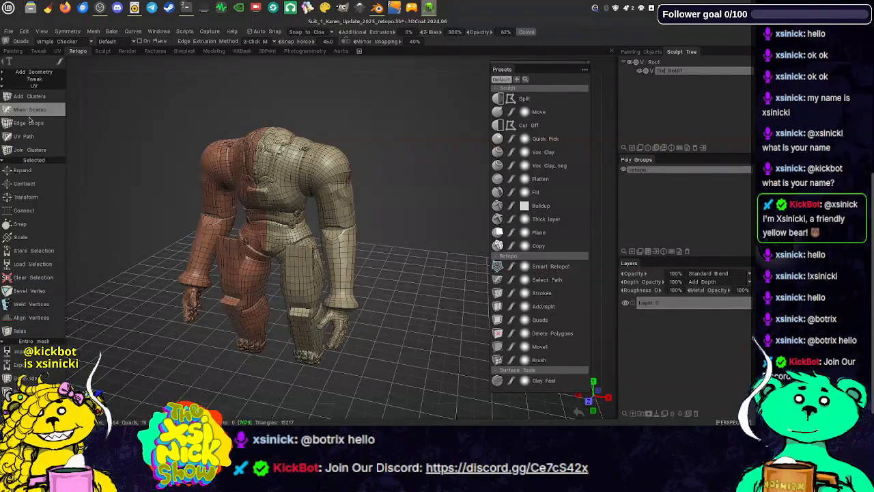
click(30, 109)
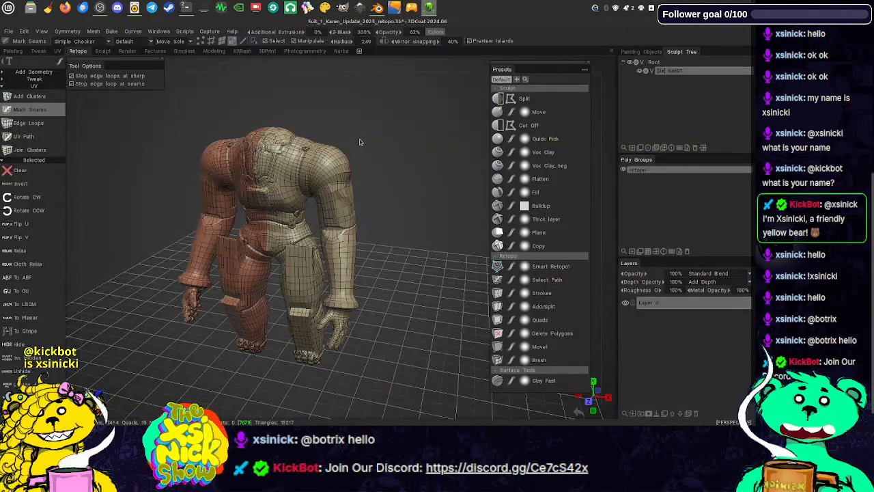
- Disable symmetry and hide the sculpt volumes so only the half-body retopo mesh is displayed
key(s)
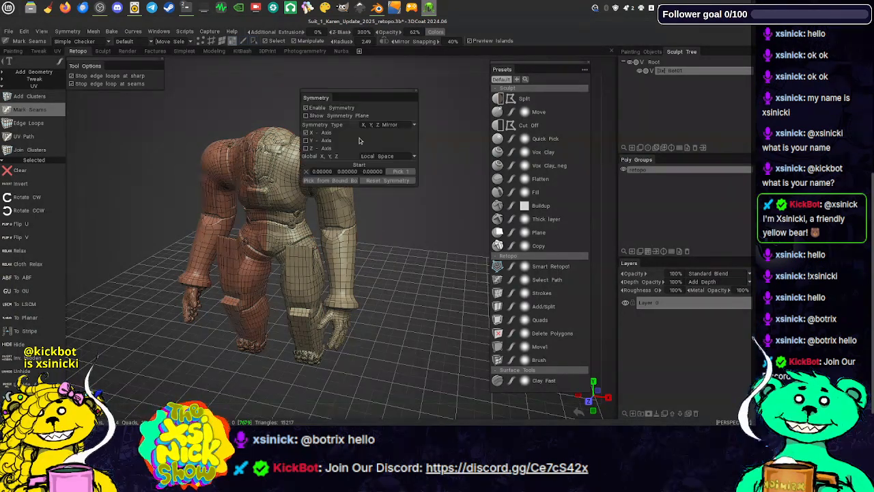
click(346, 111)
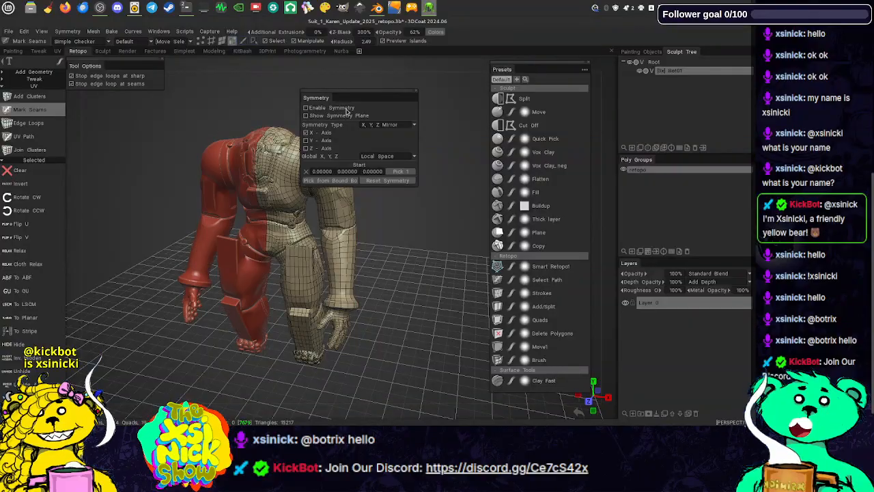
click(630, 63)
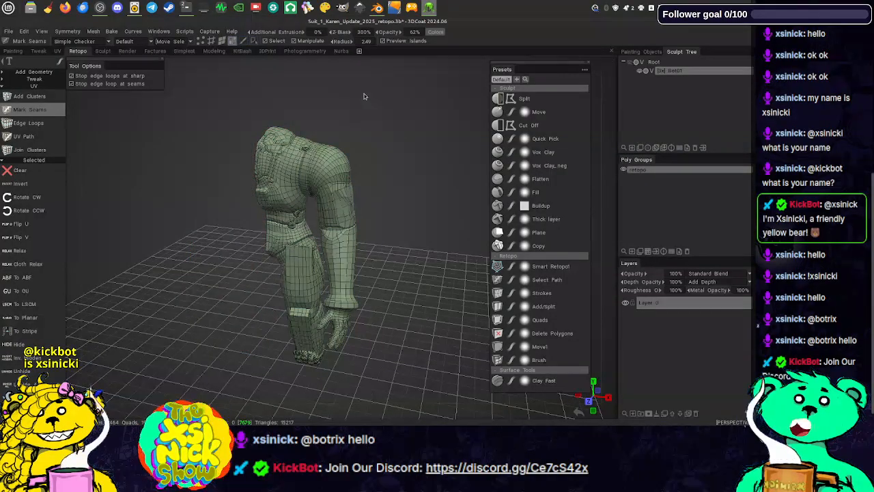
- Activate the Edge Loops tool and mark a UV seam around the top of the arm beside the shoulder stud
right_drag(356, 73, 373, 133)
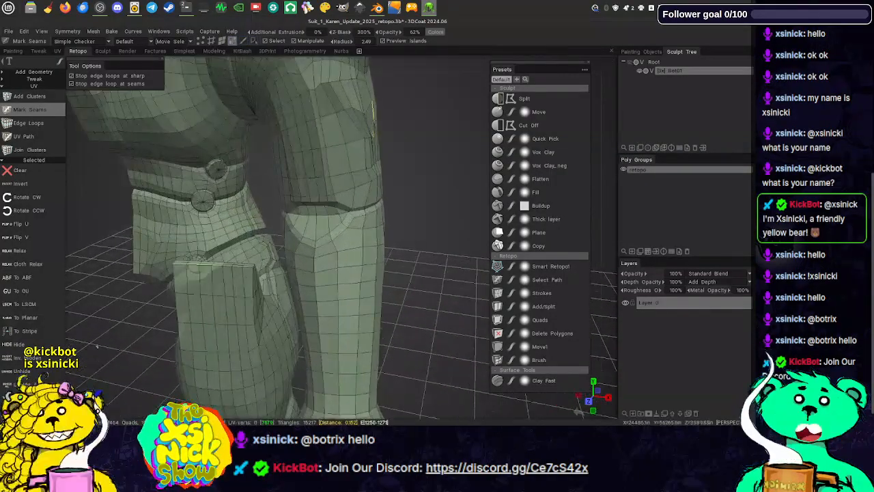
right_drag(452, 125, 435, 111)
middle_drag(406, 116, 451, 131)
drag(441, 127, 395, 125)
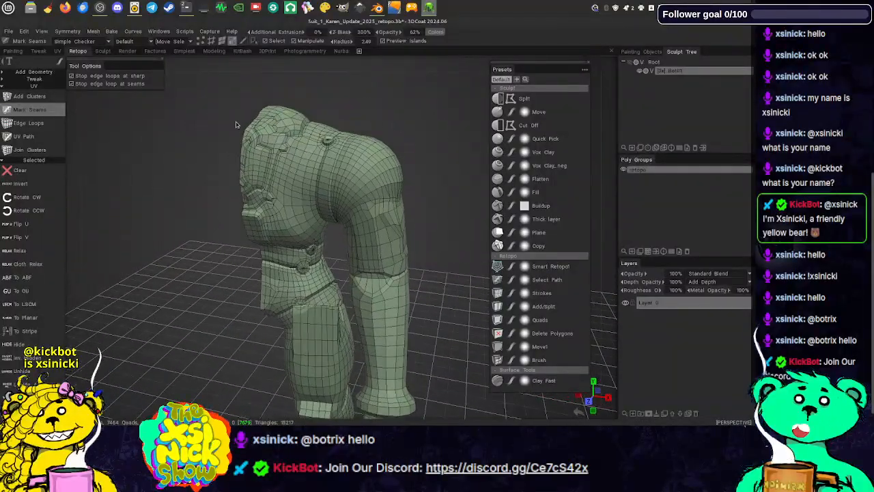
alt+drag(291, 105, 293, 90)
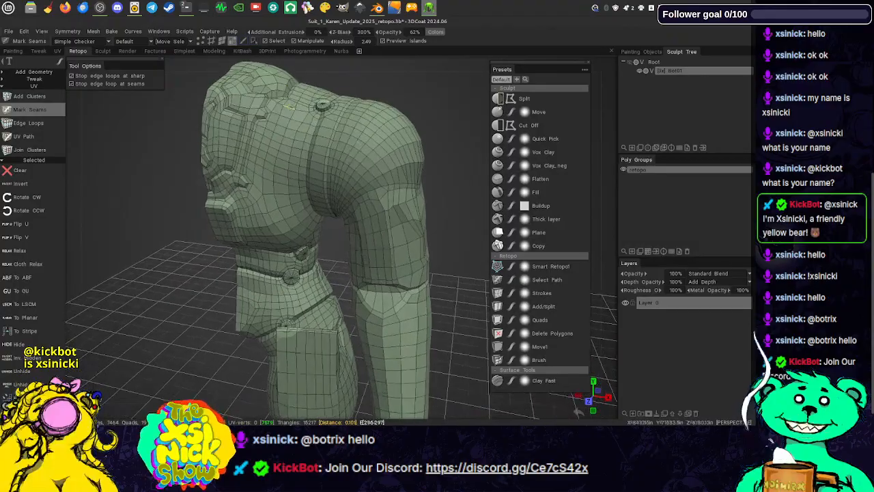
alt+middle_drag(293, 90, 281, 131)
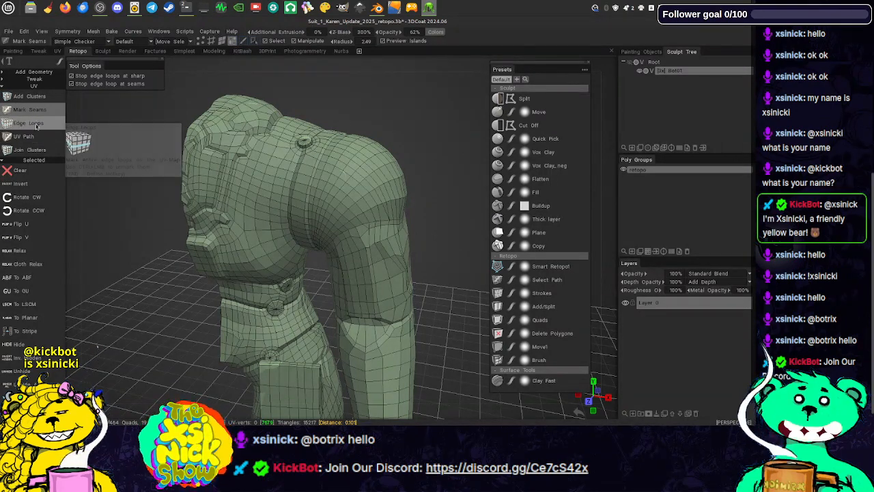
click(36, 125)
drag(385, 71, 402, 72)
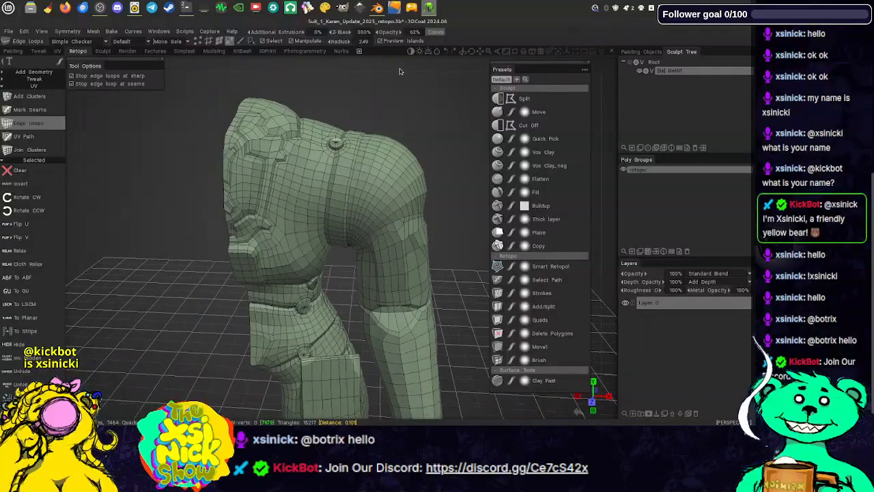
right_drag(402, 73, 389, 120)
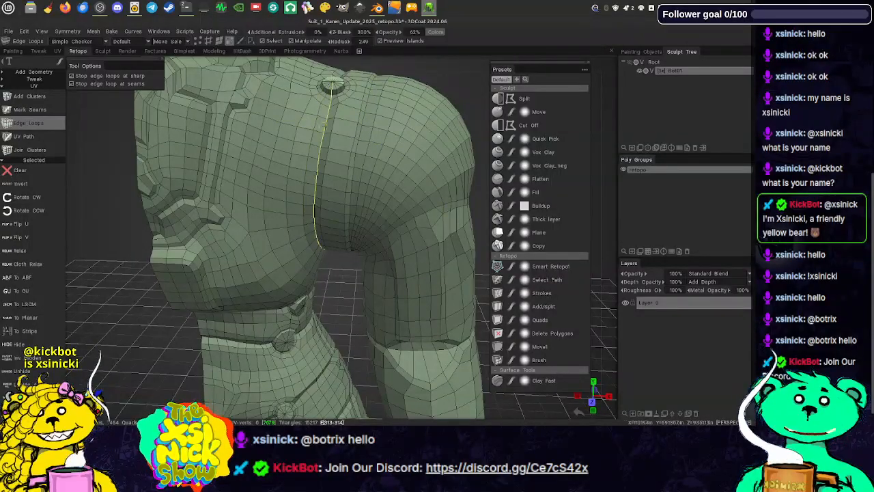
middle_drag(363, 114, 308, 156)
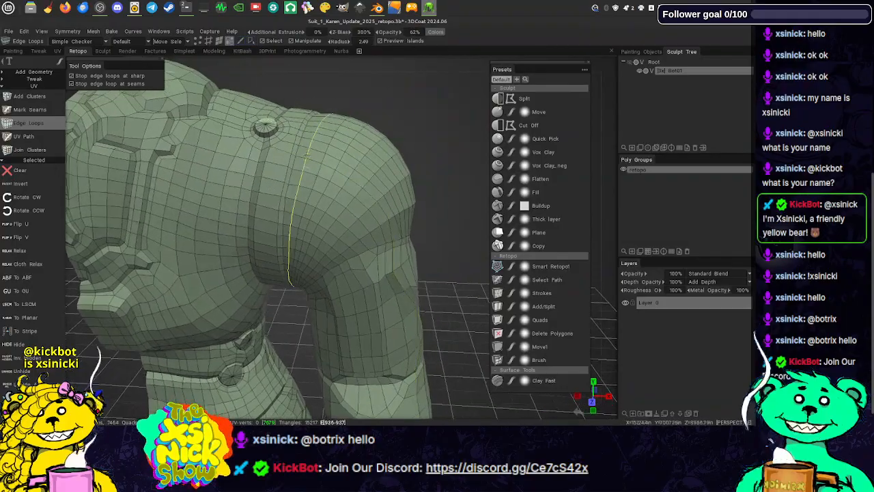
drag(338, 70, 373, 121)
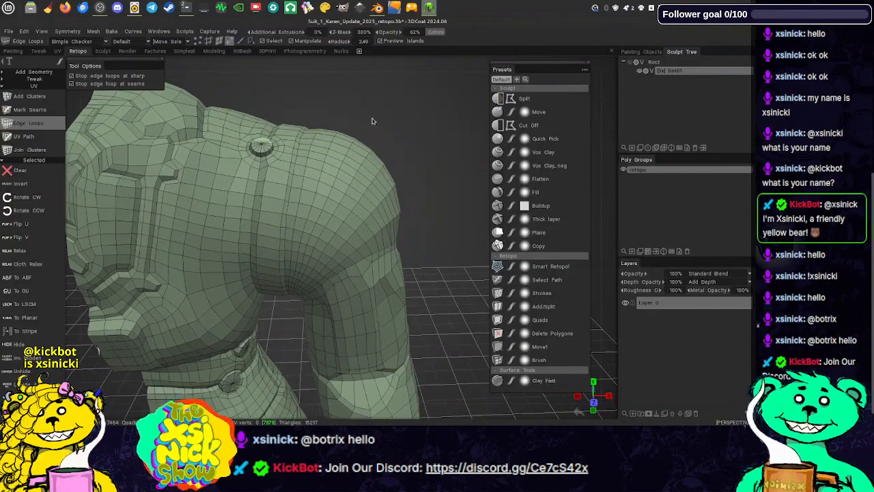
mouse_move(411, 69)
mouse_down()
mouse_move(412, 51)
mouse_move(398, 67)
mouse_up()
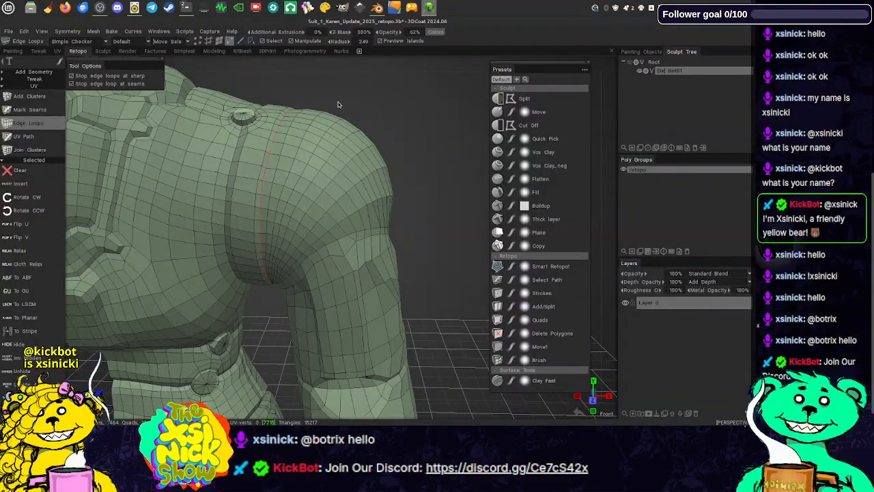
- Examine the shoulder seam from the back, side and front, along with the neighbouring edge loops on the upper arm
drag(410, 71, 445, 130)
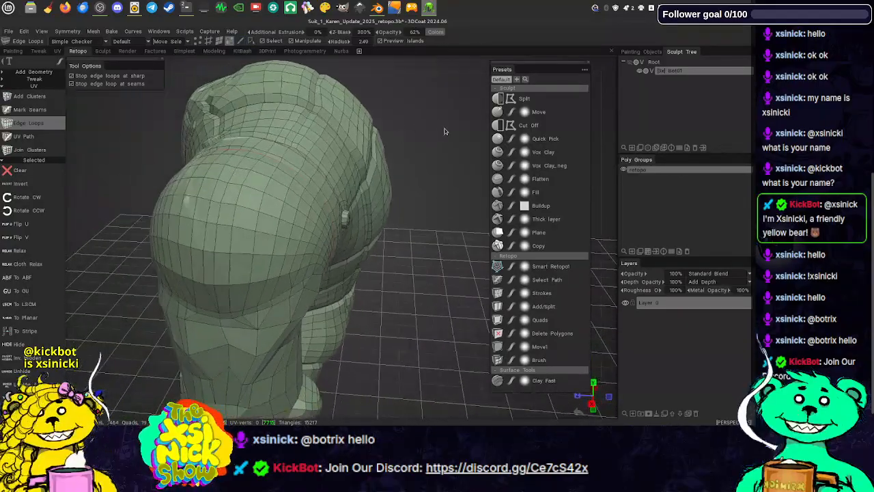
drag(452, 72, 390, 85)
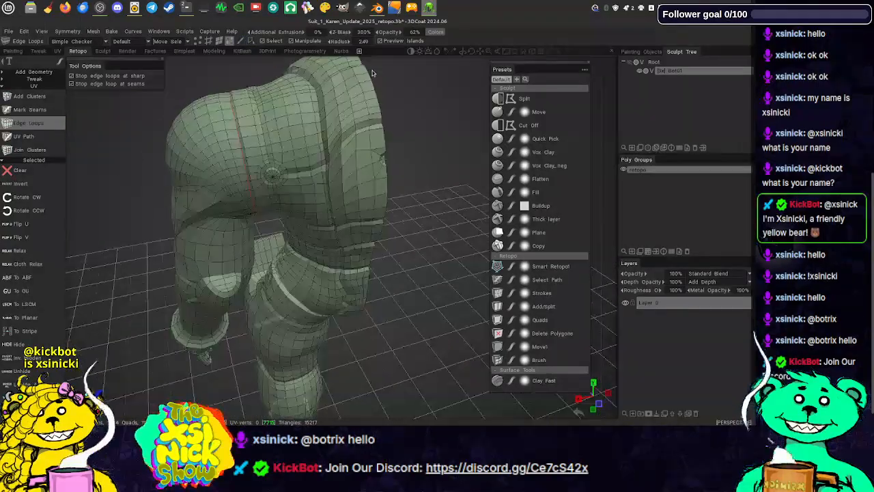
middle_drag(390, 86, 301, 154)
drag(300, 154, 350, 156)
middle_drag(350, 157, 198, 161)
drag(198, 160, 178, 162)
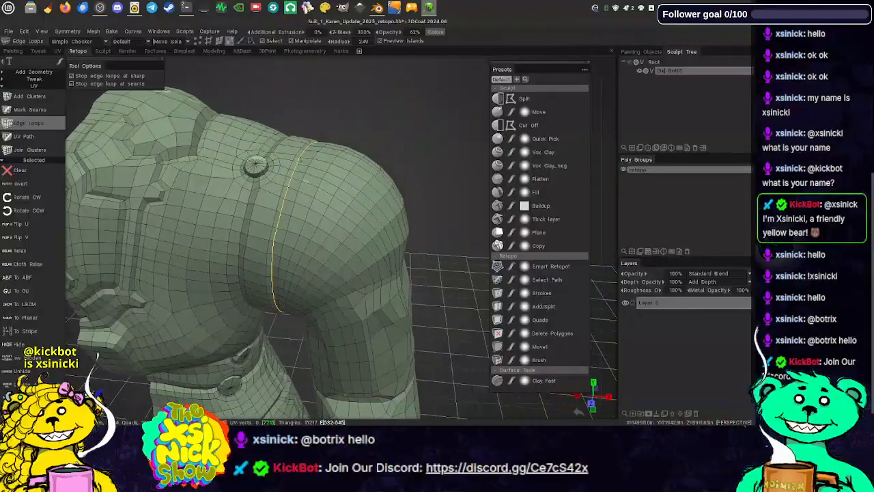
mouse_move(315, 171)
mouse_down()
mouse_move(274, 174)
mouse_move(315, 153)
mouse_up()
drag(335, 107, 363, 99)
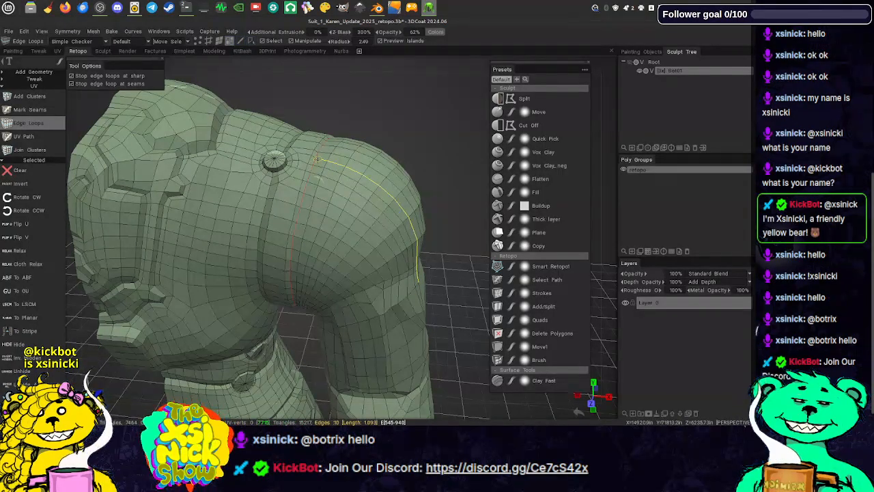
drag(359, 73, 379, 58)
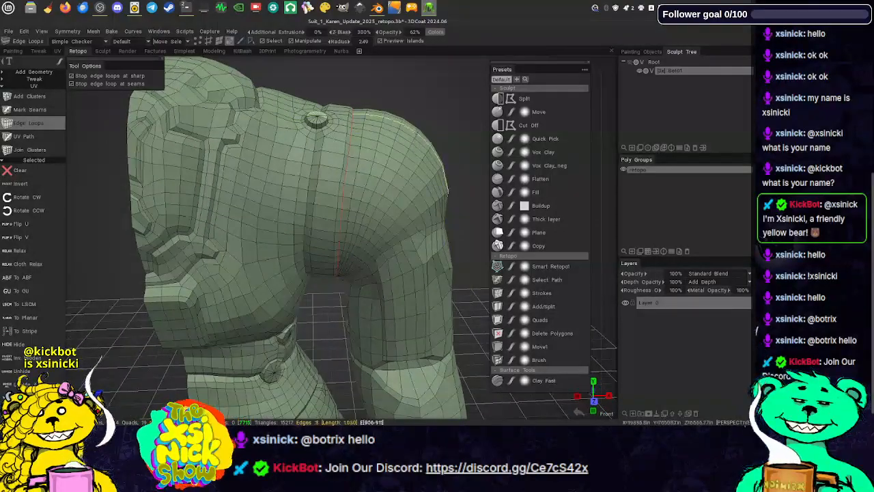
- Mark the remaining underarm edges as a seam to close the loop separating the arm from the torso
scroll(439, 123, down, 5)
middle_drag(427, 166, 398, 100)
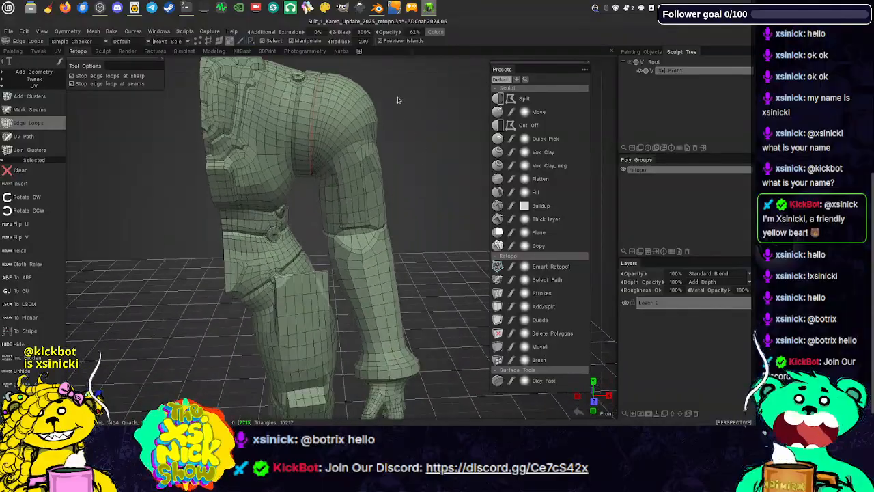
scroll(423, 137, up, 3)
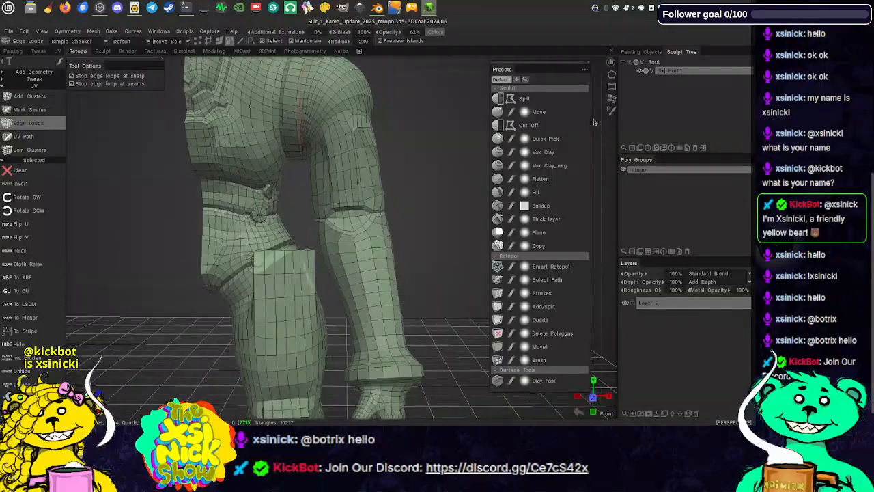
drag(427, 145, 597, 155)
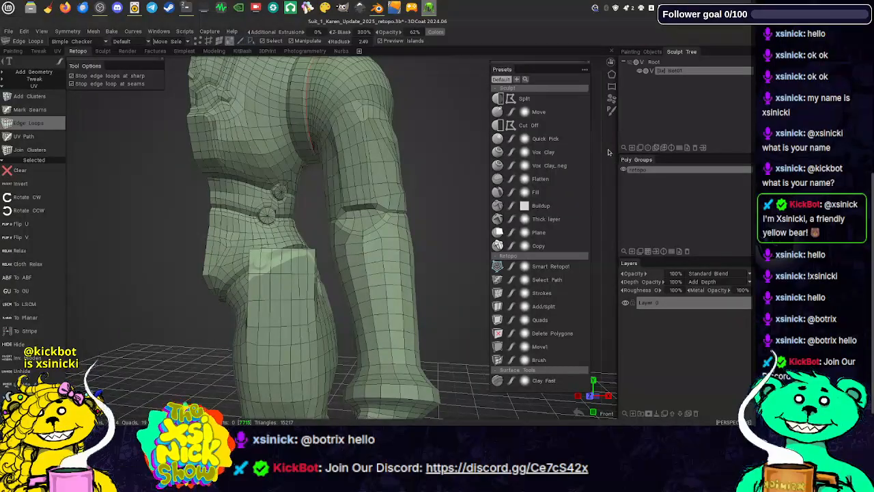
drag(610, 152, 544, 121)
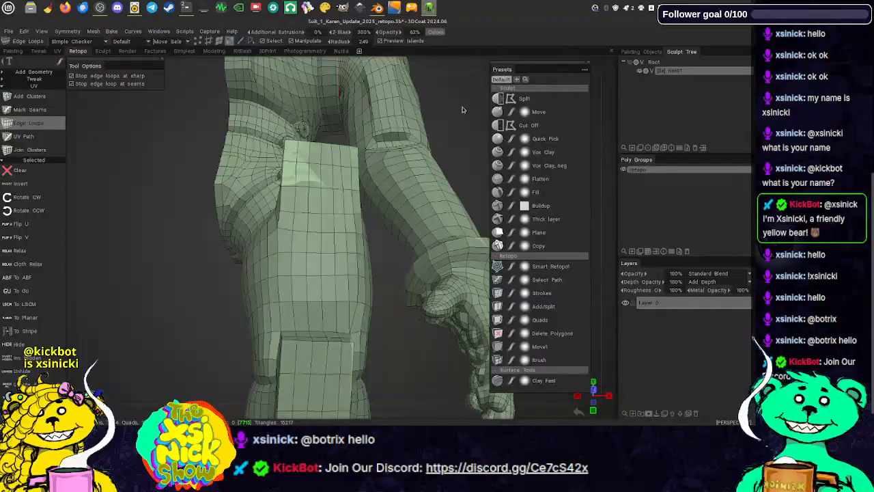
scroll(458, 133, up, 5)
middle_drag(458, 131, 391, 292)
scroll(394, 240, up, 2)
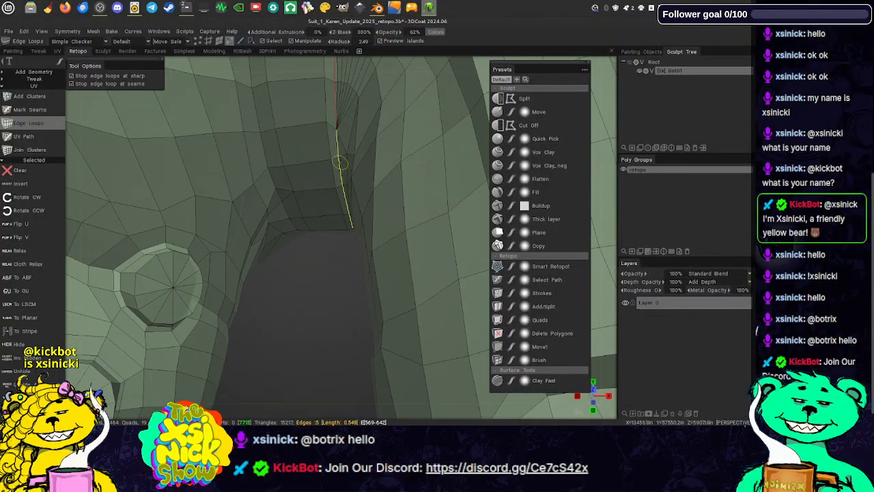
click(340, 163)
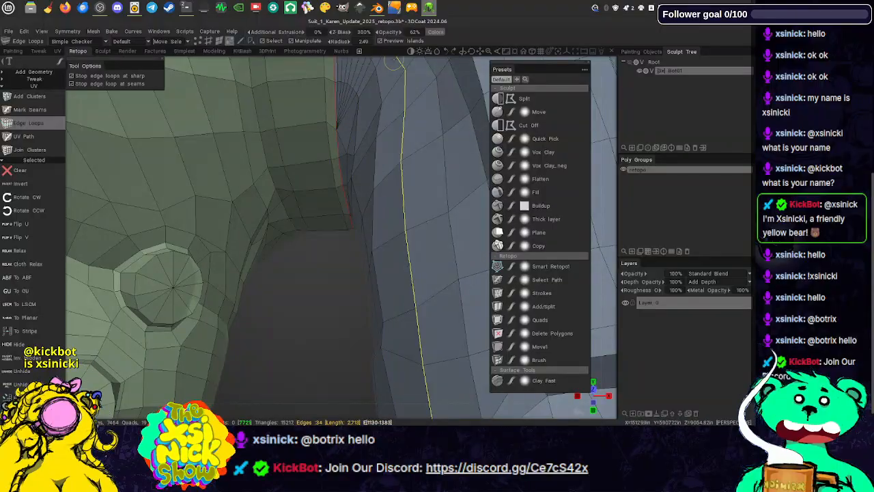
- Mark an edge-loop seam around the elbow to separate the forearm from the upper arm
scroll(393, 63, down, 8)
drag(353, 73, 352, 111)
scroll(414, 170, up, 5)
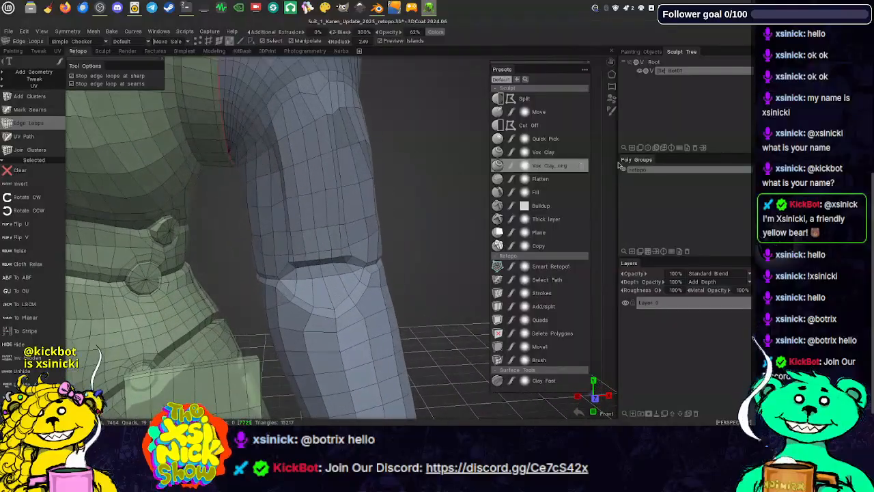
drag(602, 170, 578, 166)
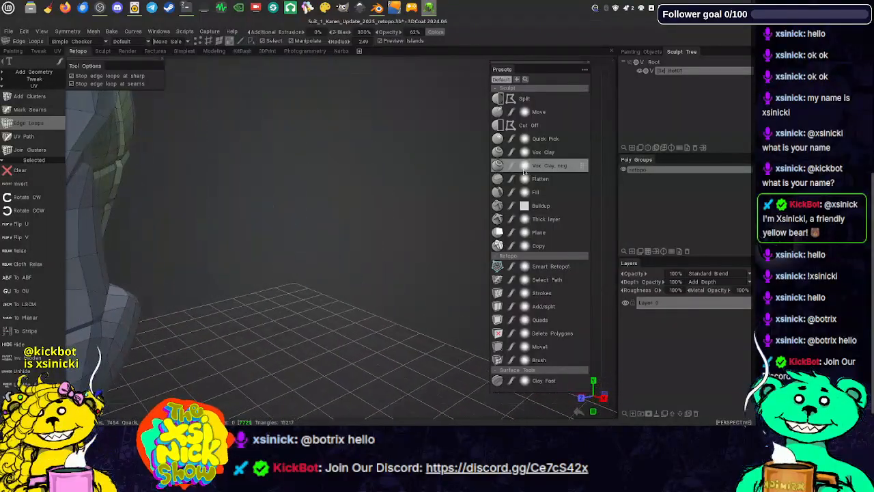
drag(235, 211, 274, 207)
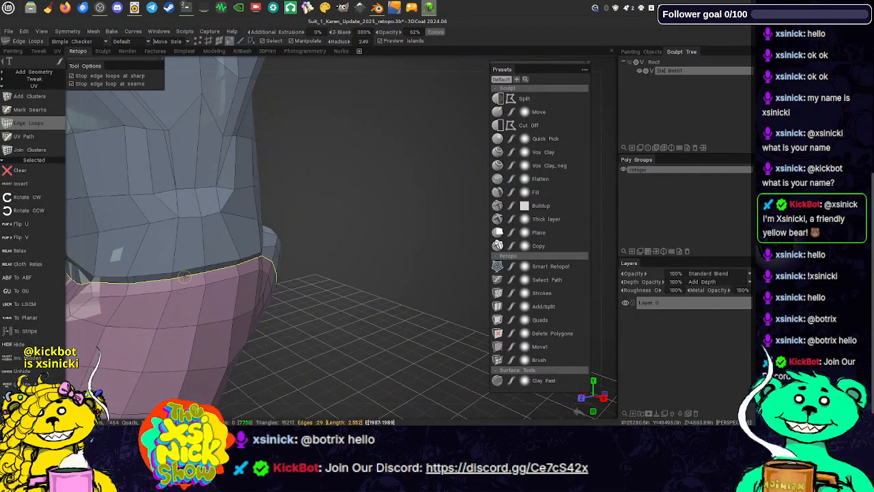
scroll(375, 68, down, 4)
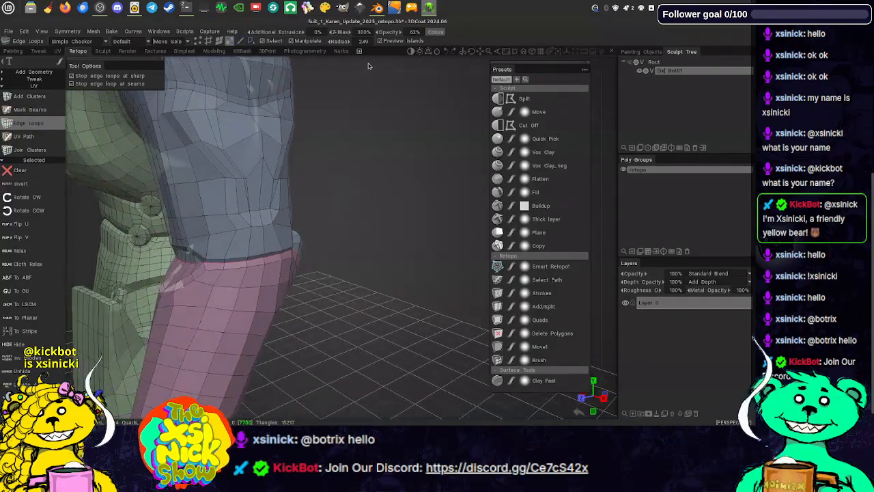
- Reroute the elbow seam over the top of the elbow pad so the pad belongs to the forearm cluster
drag(368, 69, 385, 123)
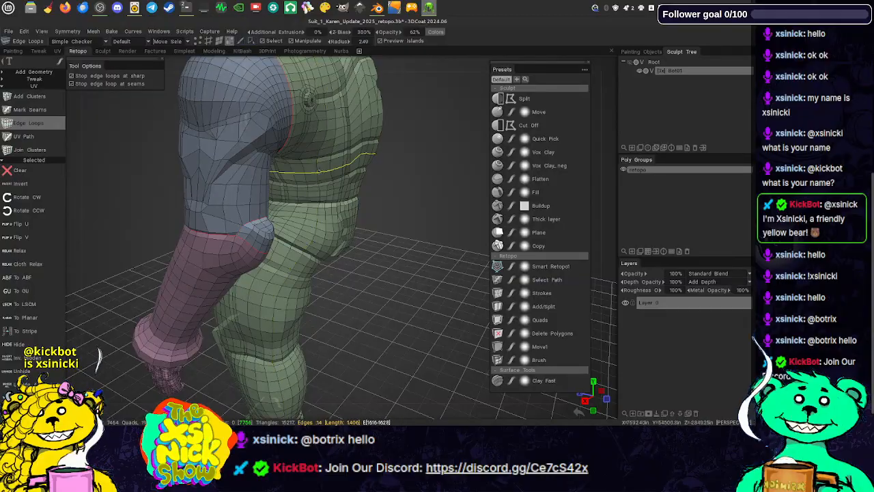
drag(409, 65, 229, 143)
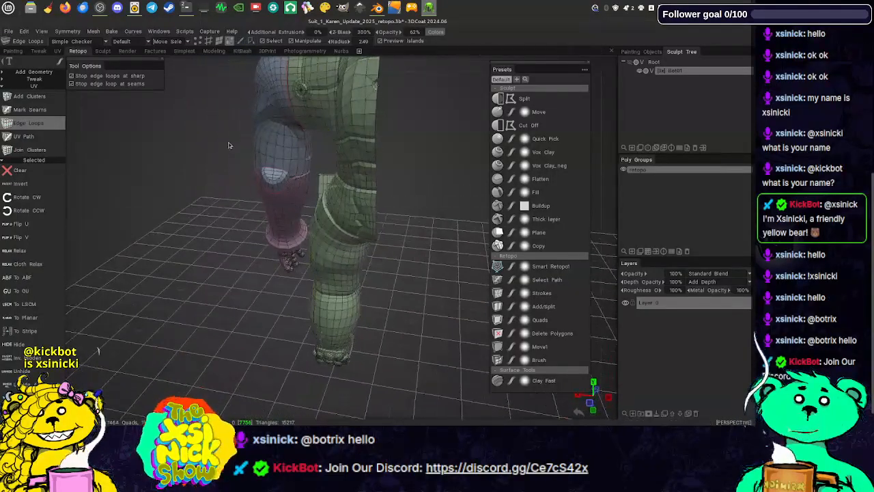
right_drag(214, 125, 277, 209)
alt+drag(239, 140, 253, 161)
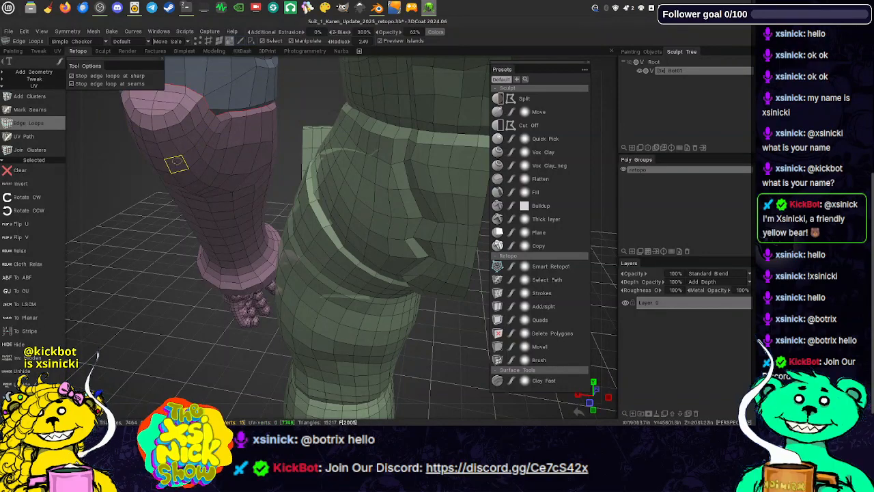
- Examine the edge loops running down the back, waist and leg for possible seam placement
alt+drag(203, 90, 263, 63)
scroll(262, 63, up, 3)
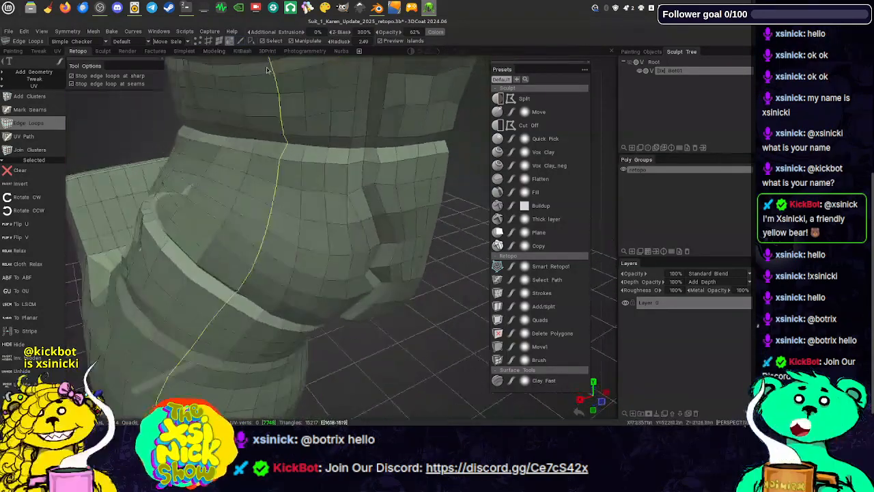
scroll(235, 65, down, 2)
scroll(231, 65, down, 4)
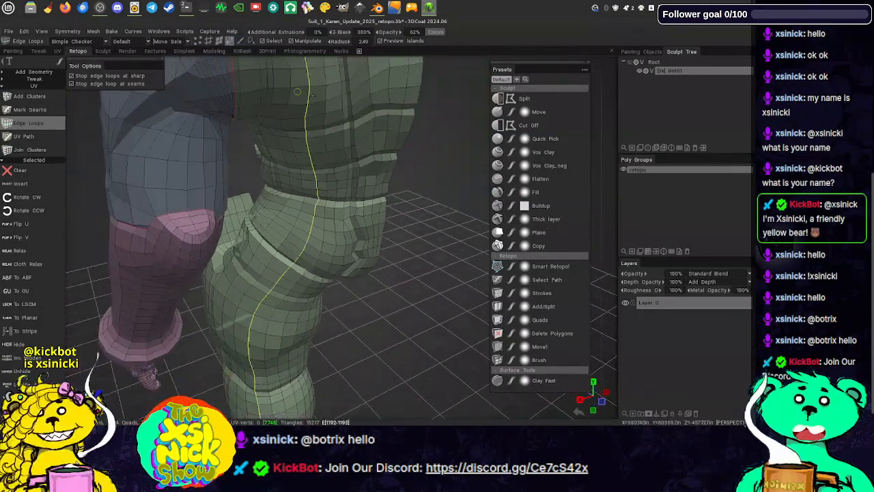
alt+drag(305, 61, 343, 76)
scroll(343, 76, up, 2)
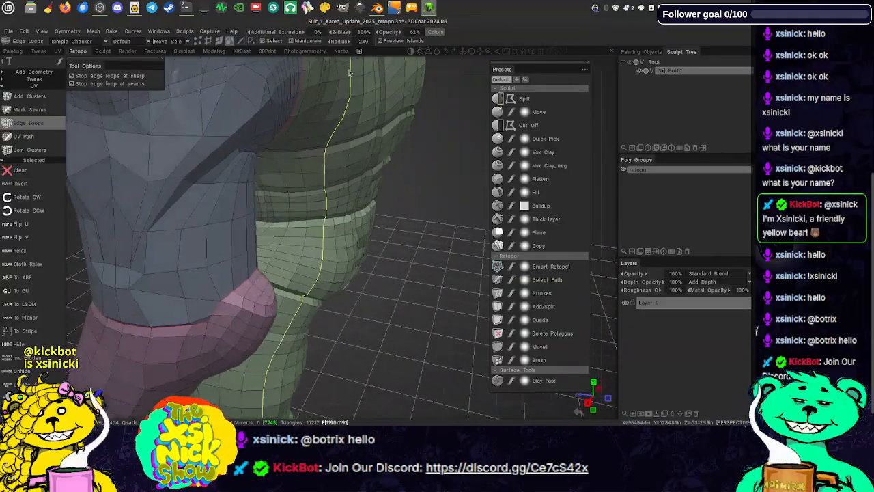
scroll(407, 146, down, 4)
scroll(407, 145, down, 1)
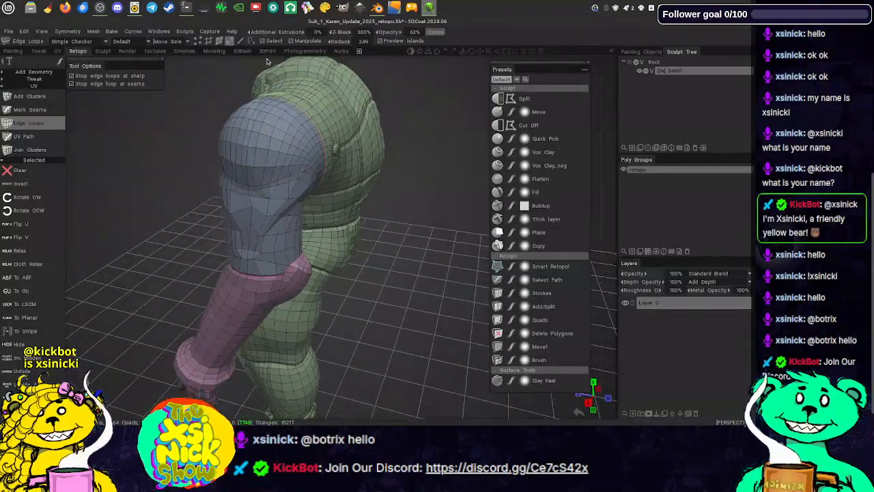
alt+drag(268, 61, 297, 106)
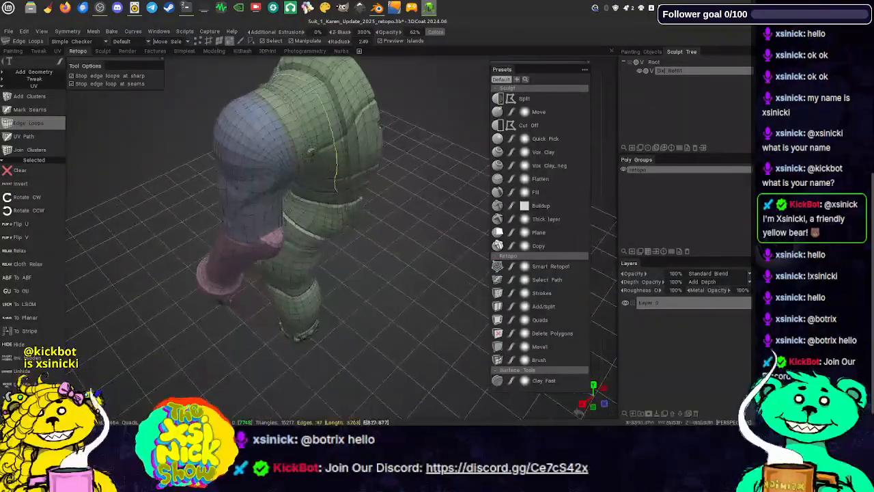
- Mark edge-loop seams along the two horizontal grooves across the lower back of the torso
drag(431, 108, 368, 130)
scroll(374, 137, up, 3)
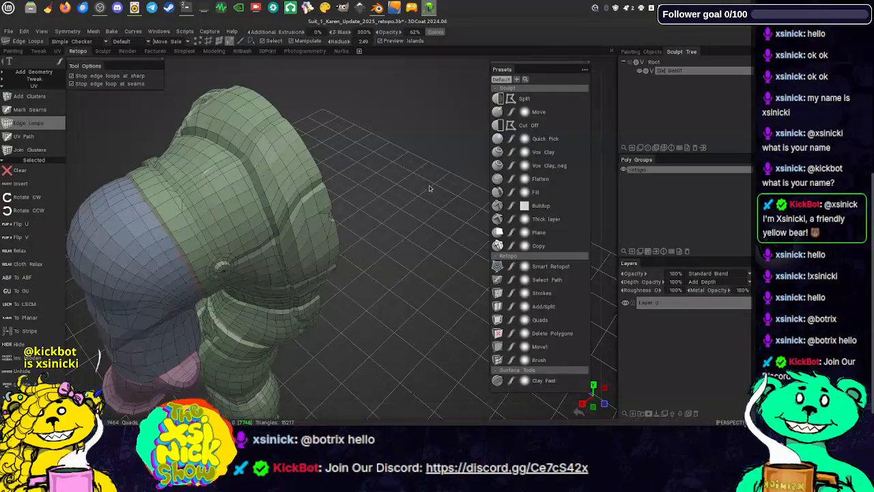
drag(414, 185, 360, 207)
middle_drag(360, 208, 360, 114)
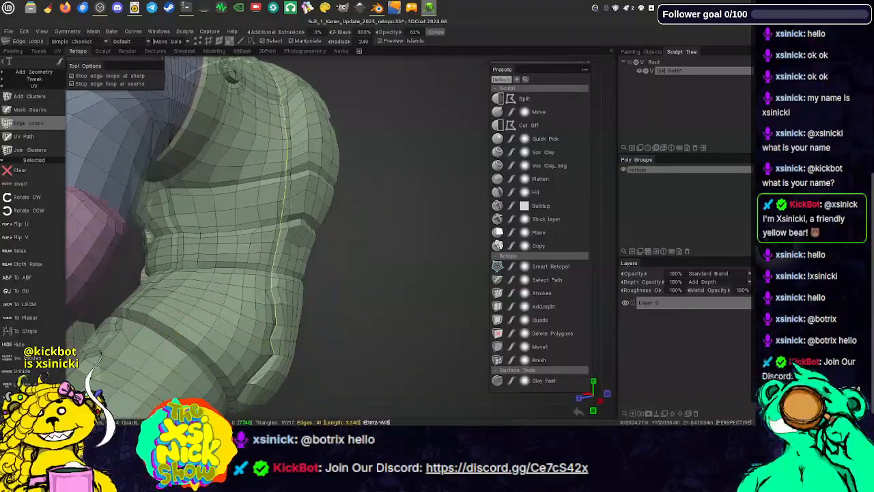
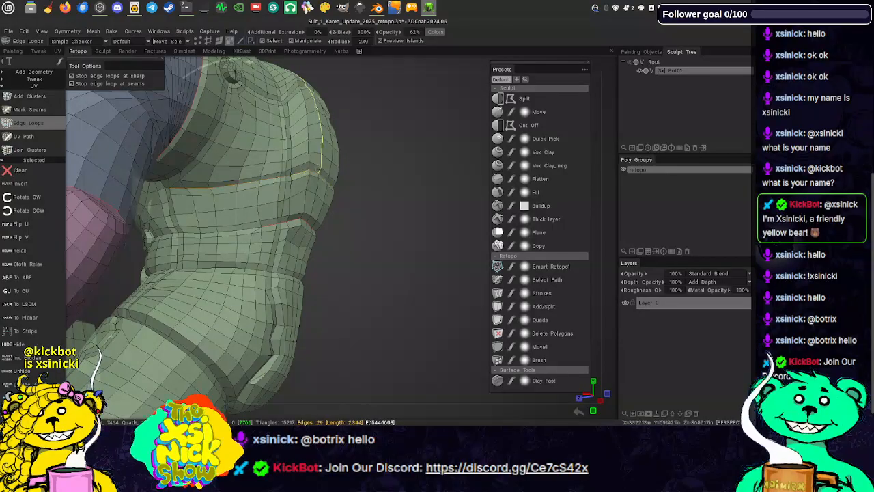
drag(381, 63, 304, 115)
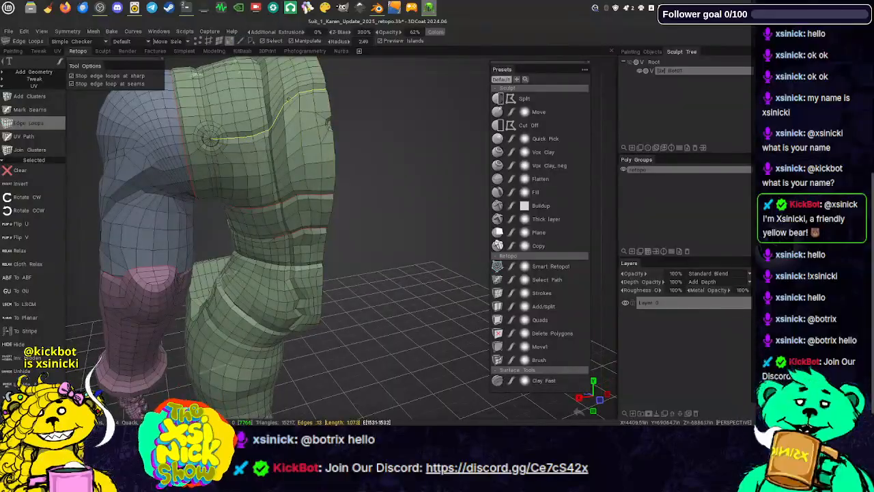
drag(406, 138, 436, 121)
drag(412, 122, 386, 131)
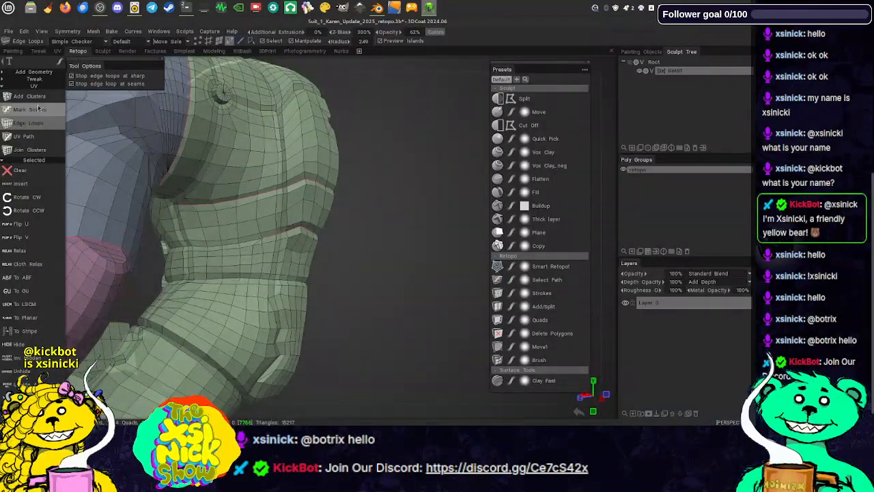
- Start a UV Path from the end of the lower back seam and run it along the groove edge to the flank
click(31, 136)
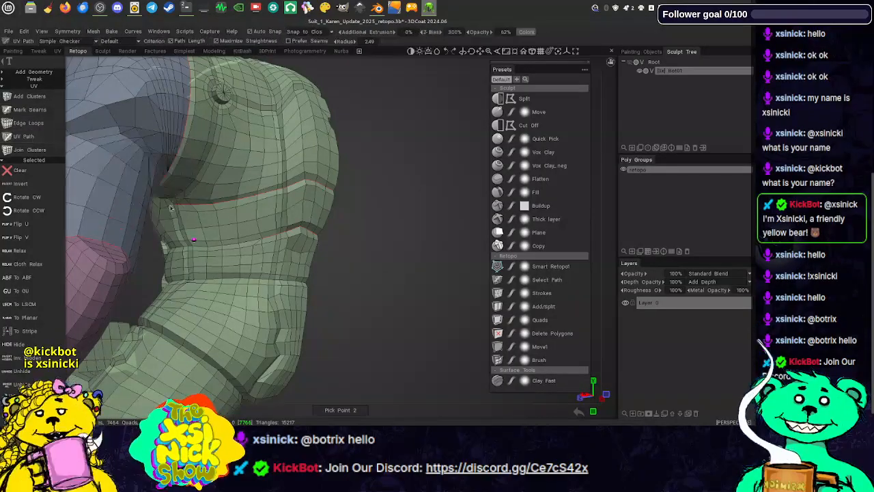
click(194, 239)
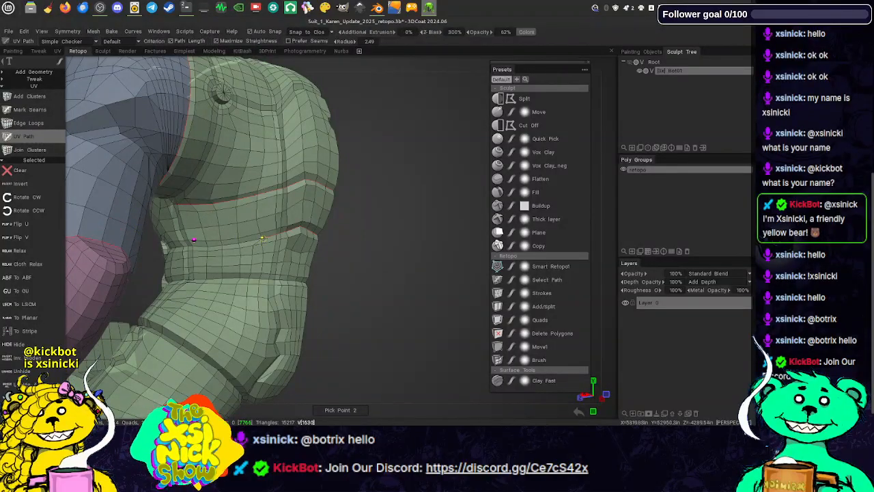
click(261, 238)
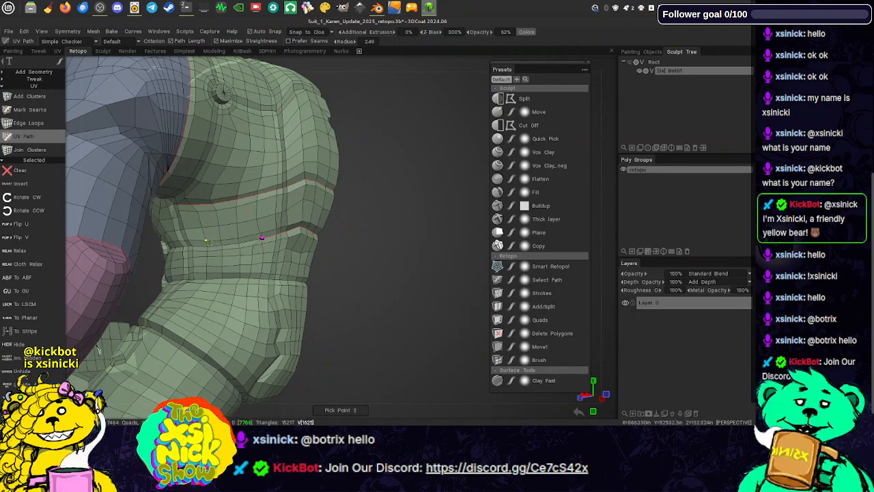
click(183, 245)
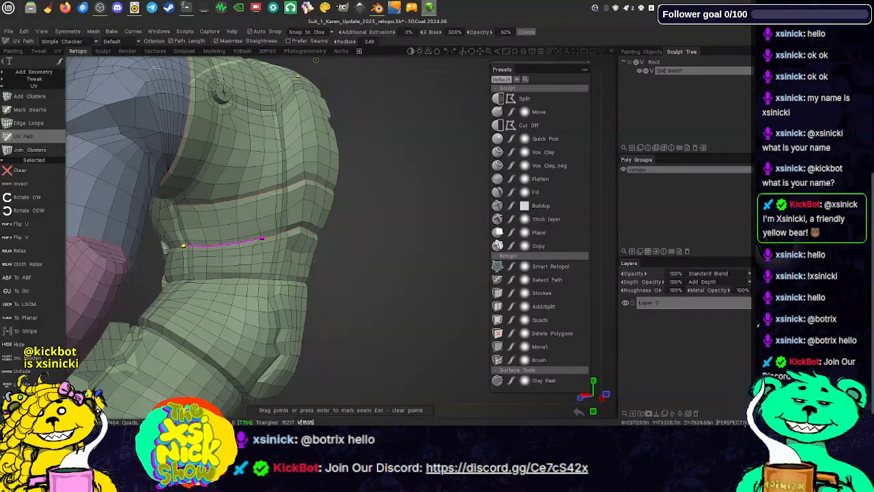
- Extend the seam path around the flank toward the upper round disc, undoing the stray segment that runs up to the armpit
drag(317, 62, 424, 75)
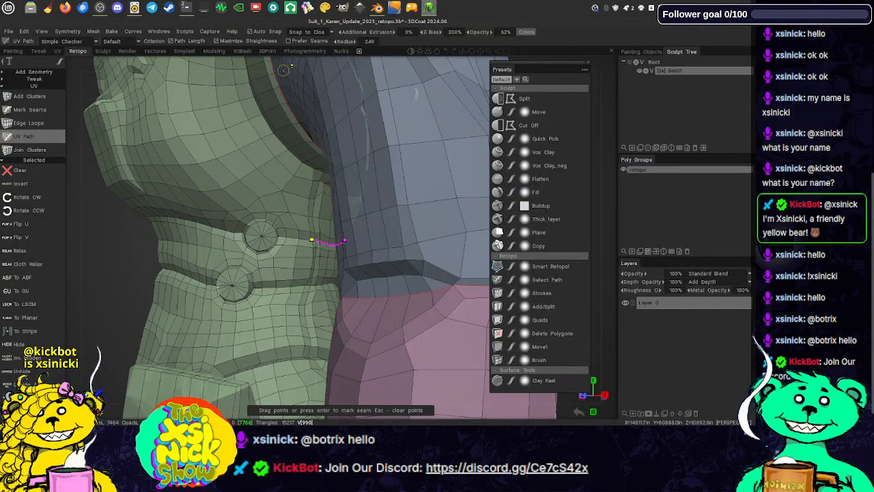
drag(287, 70, 403, 70)
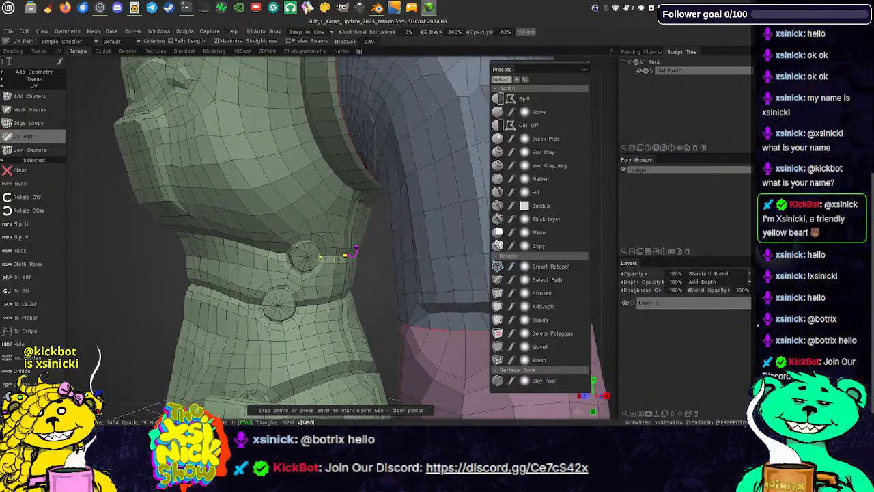
drag(386, 219, 355, 220)
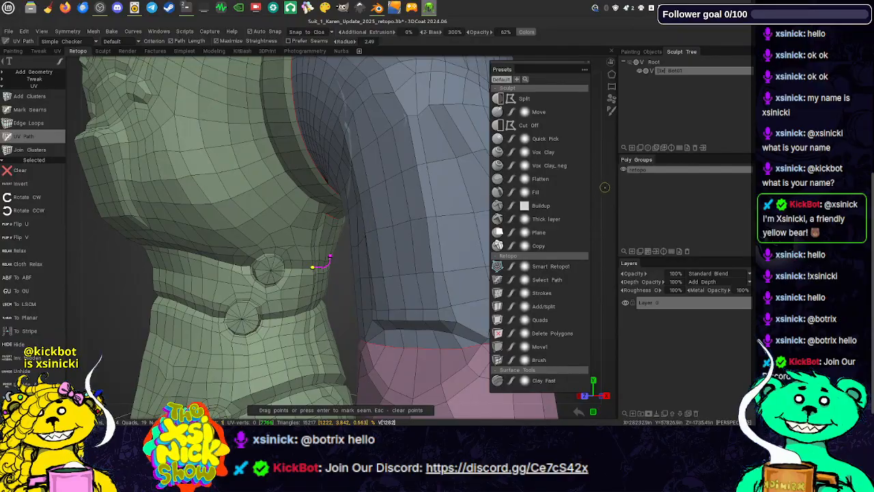
mouse_move(375, 226)
mouse_down()
mouse_move(362, 265)
mouse_move(358, 230)
mouse_up()
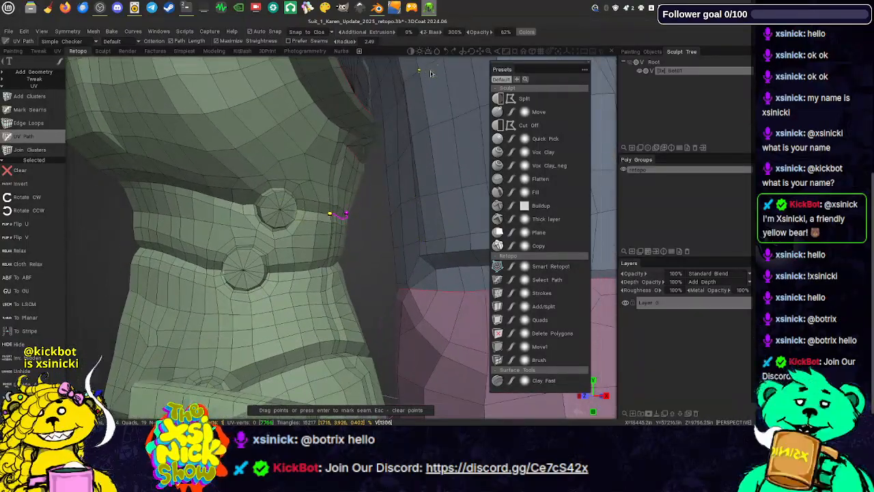
alt+drag(429, 74, 313, 265)
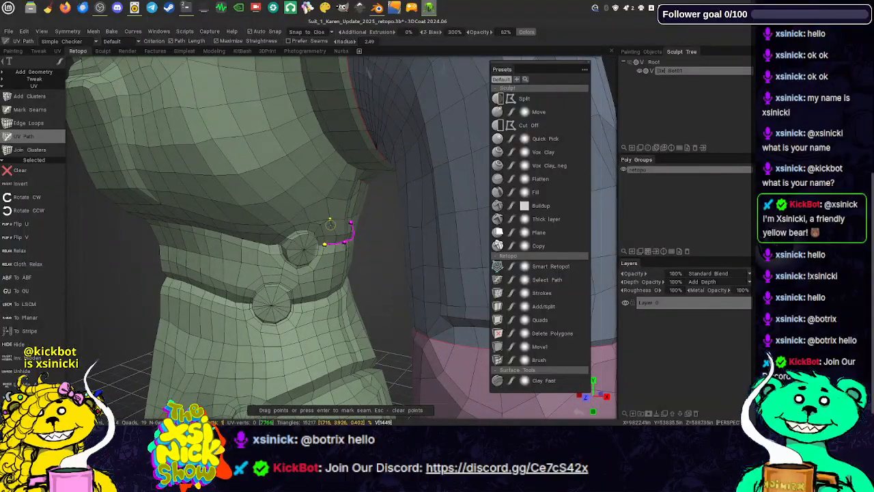
alt+drag(330, 224, 354, 201)
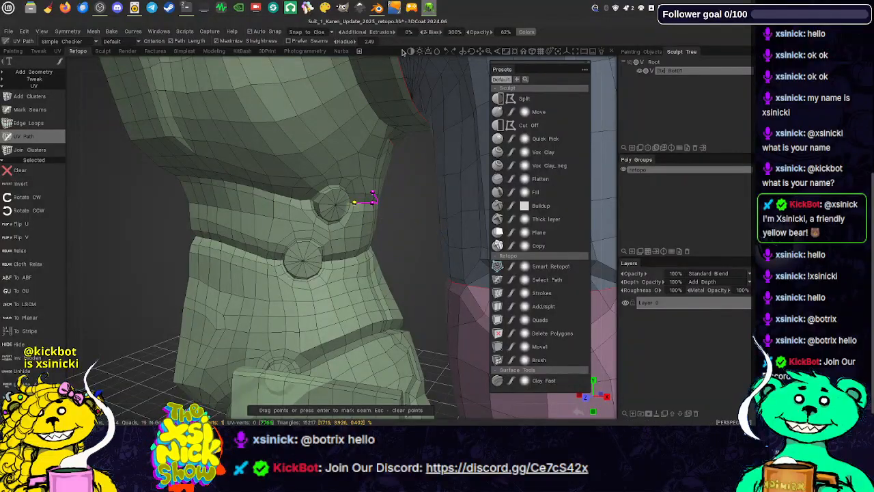
click(395, 71)
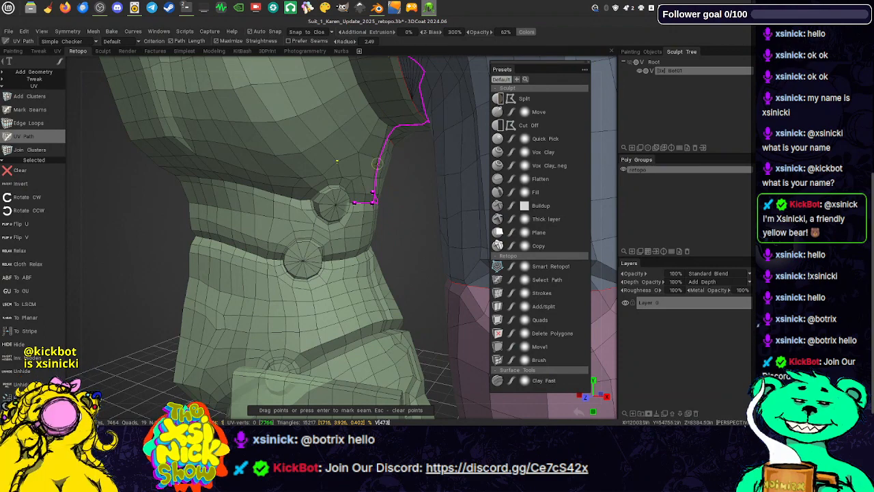
key(ctrl+z)
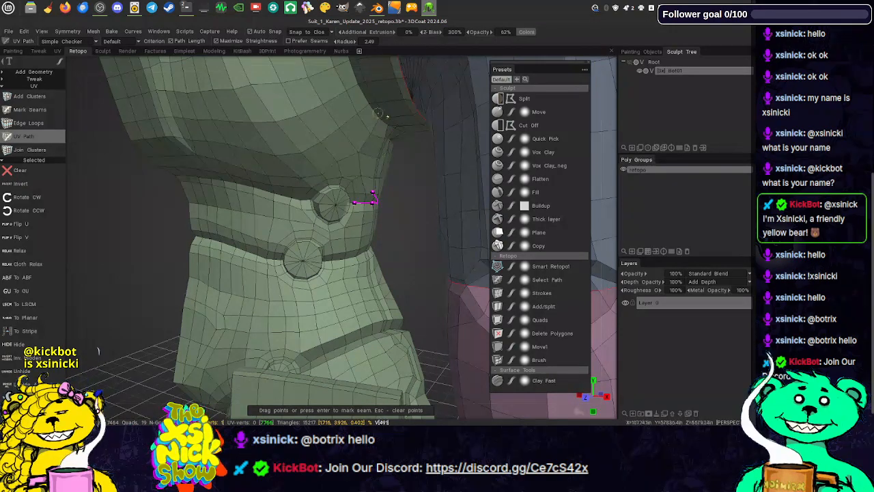
- Continue the seam path along the waist edge up to the rim of the upper round disc
alt+drag(360, 68, 333, 76)
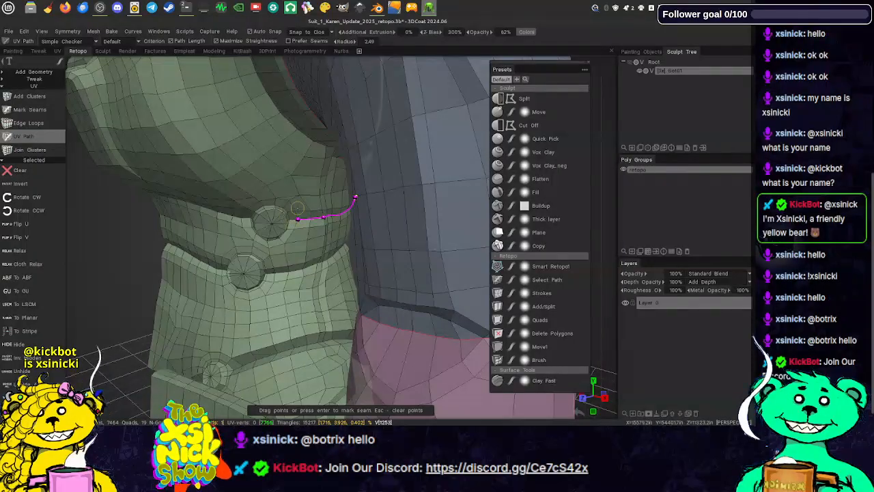
scroll(607, 144, up, 6)
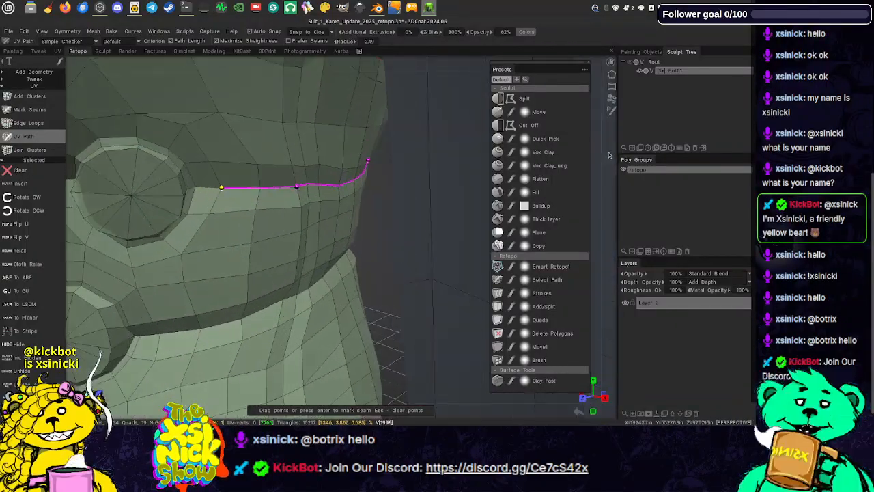
alt+drag(184, 242, 193, 234)
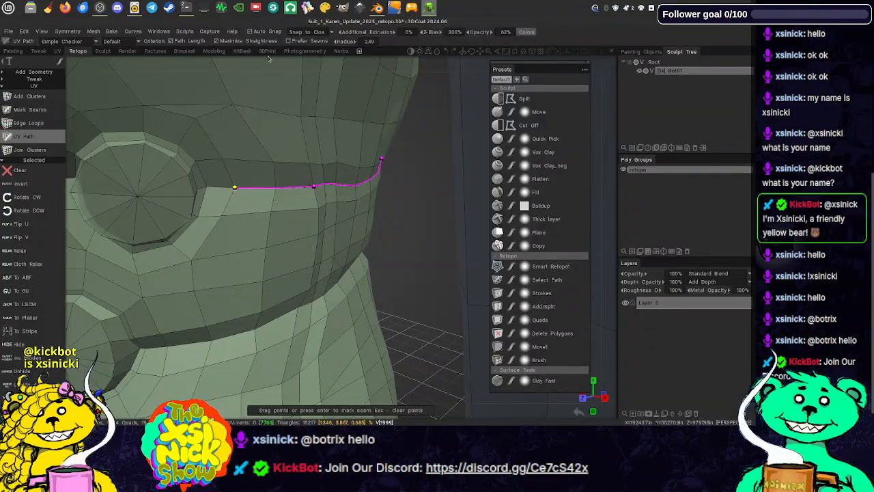
scroll(262, 66, down, 2)
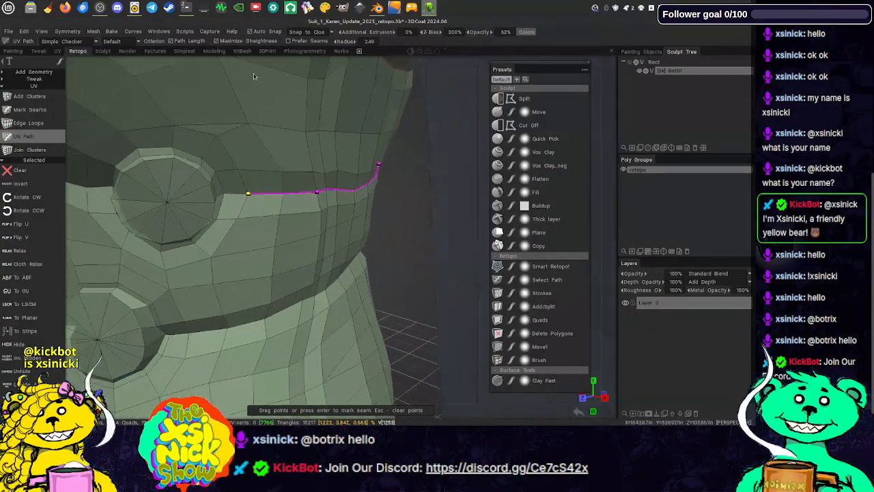
scroll(252, 75, up, 3)
scroll(247, 81, down, 4)
scroll(246, 80, down, 3)
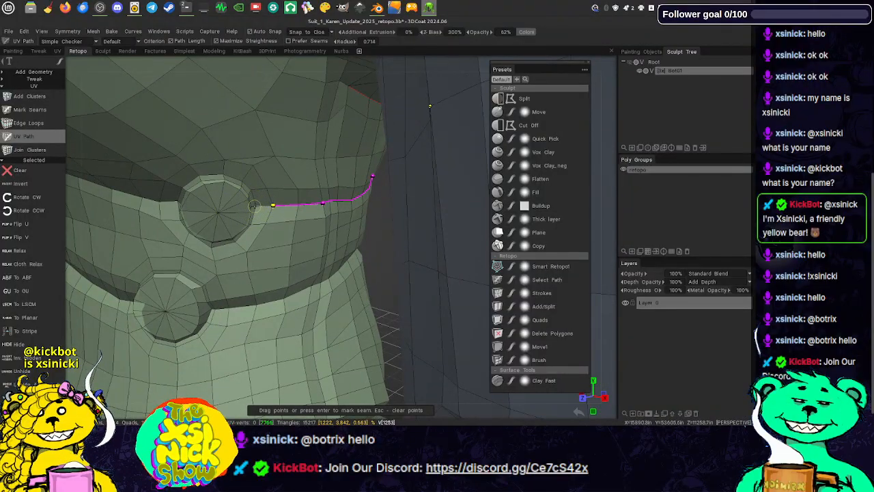
middle_drag(298, 59, 298, 72)
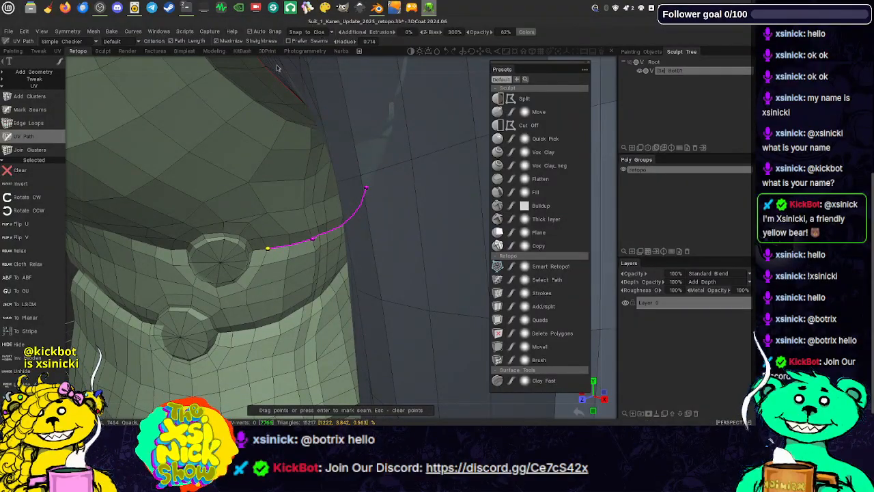
alt+drag(277, 64, 286, 59)
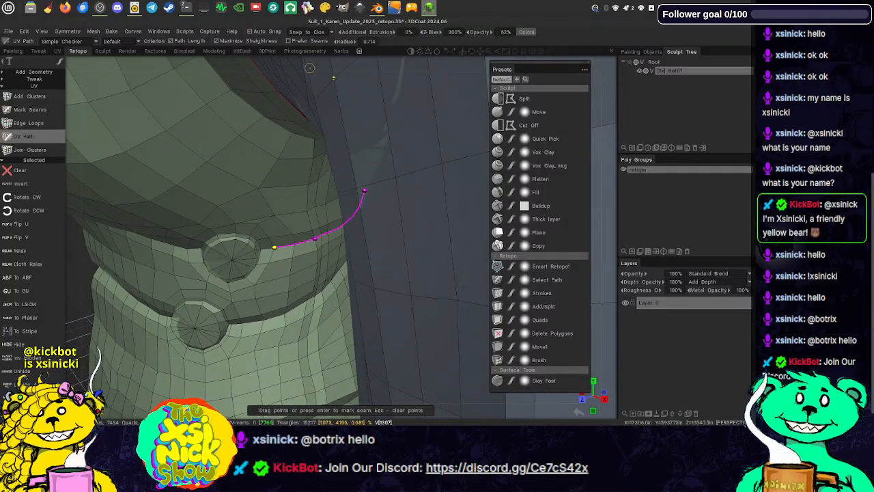
scroll(319, 65, down, 4)
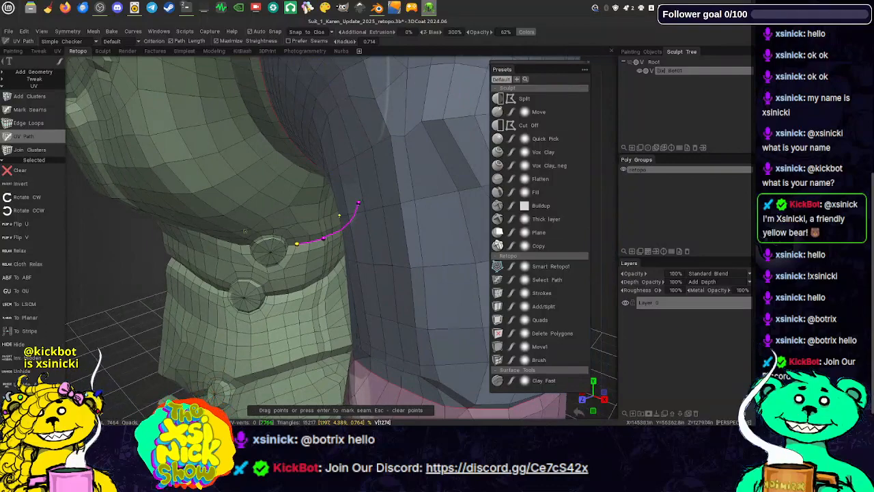
alt+drag(323, 60, 384, 27)
alt+drag(417, 63, 409, 262)
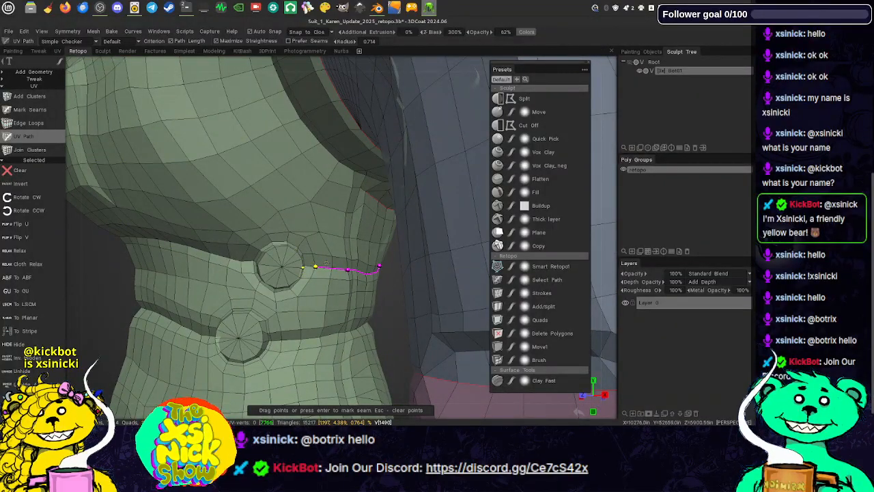
alt+drag(605, 221, 410, 236)
alt+drag(171, 262, 273, 254)
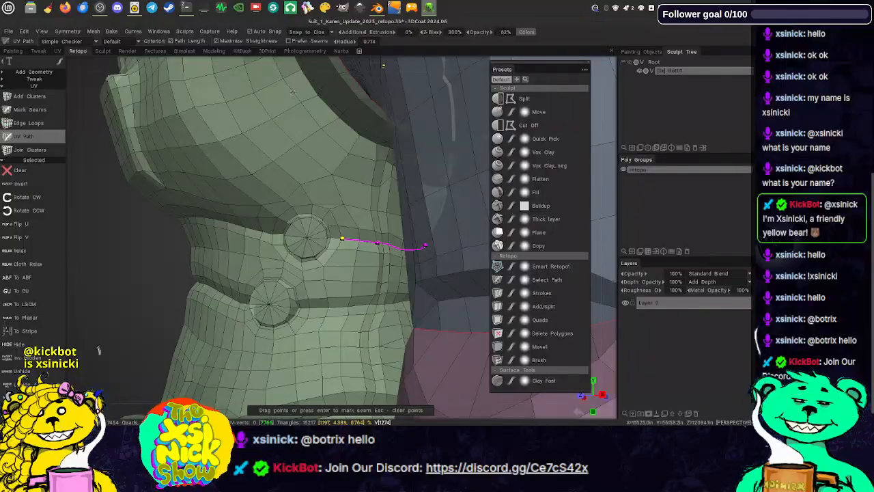
alt+right_drag(299, 130, 313, 238)
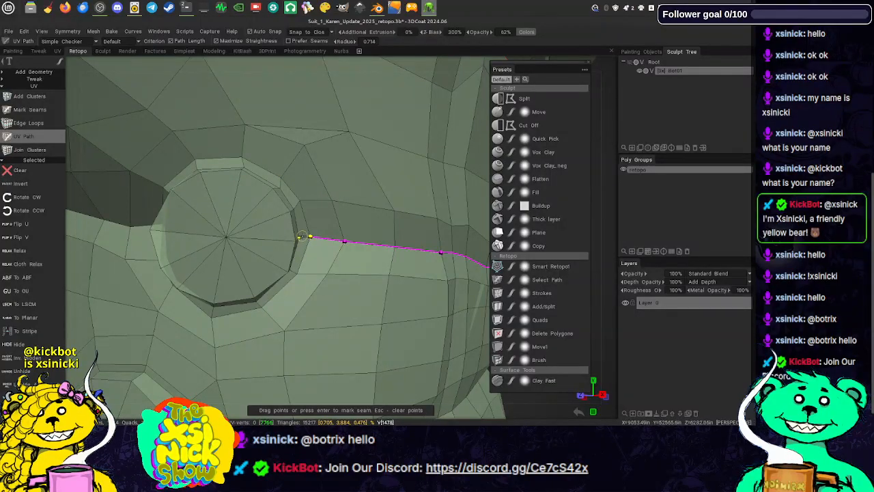
- Route the seam path over the top rim of the upper disc and onto the groove edge on its front side
middle_drag(307, 179, 333, 205)
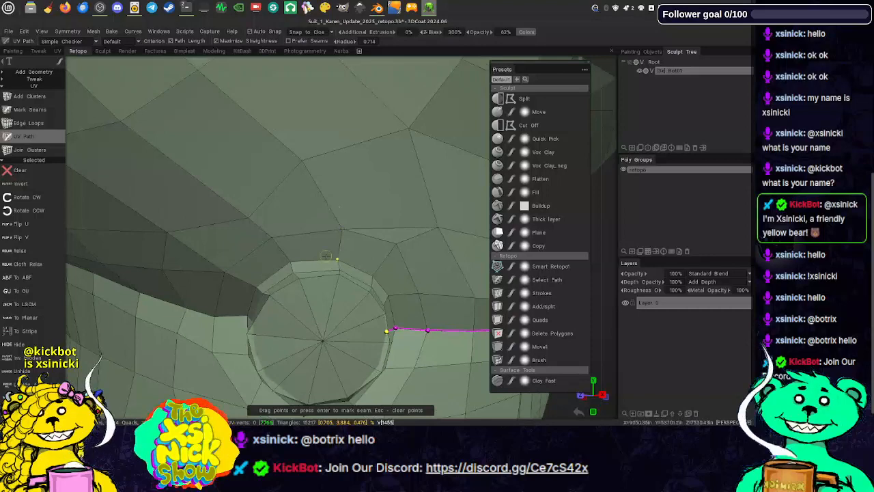
click(309, 271)
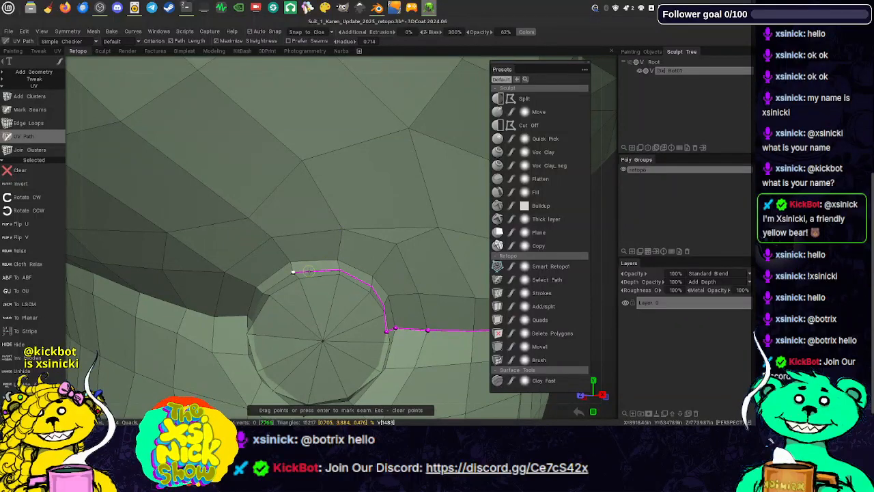
middle_drag(308, 271, 381, 239)
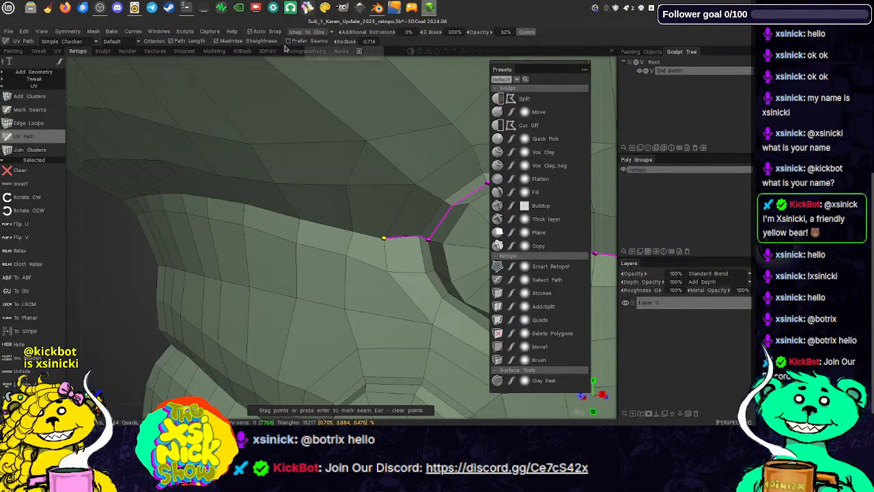
- Run the path along the groove under the chest to the front centre line and mark the whole path as a seam
scroll(266, 64, down, 5)
scroll(265, 64, up, 3)
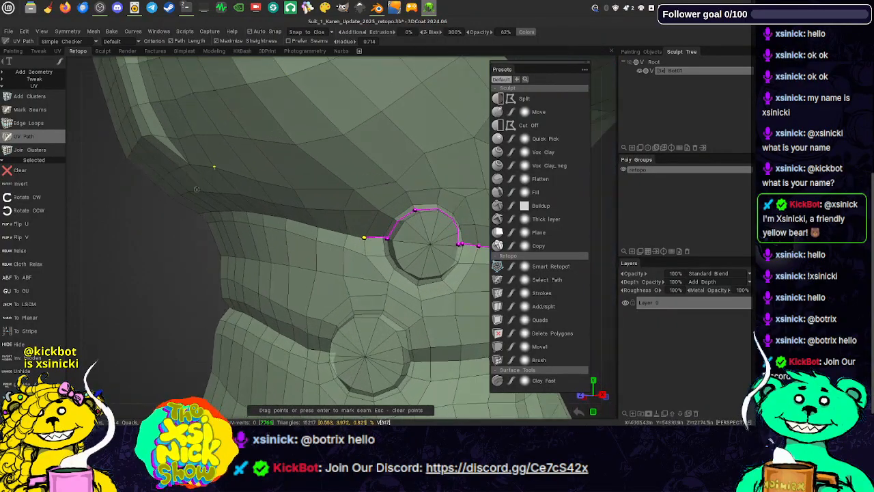
middle_drag(237, 156, 420, 131)
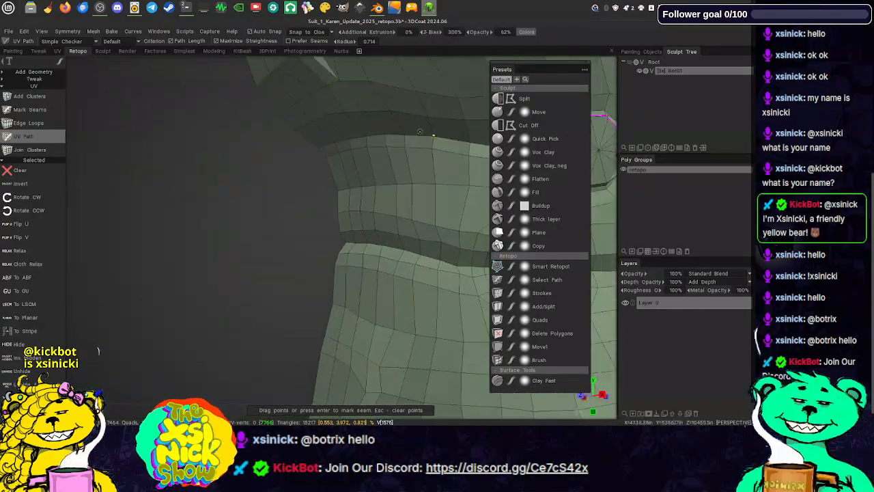
click(347, 137)
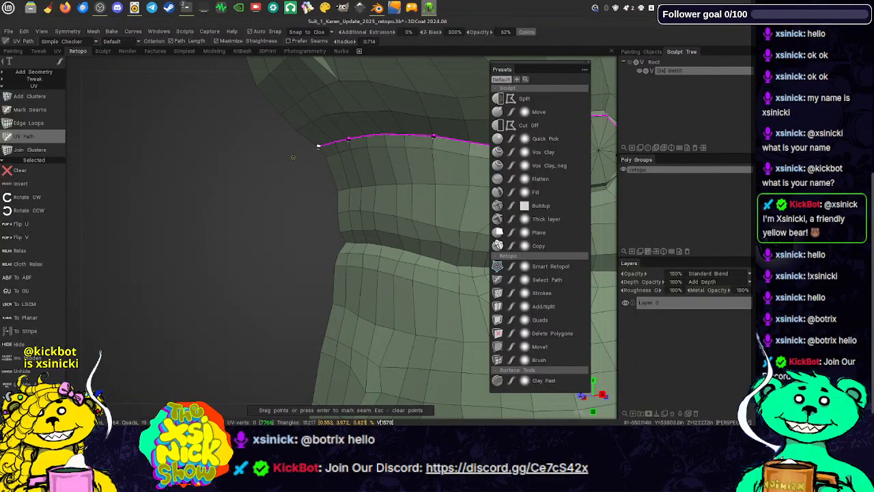
key(Return)
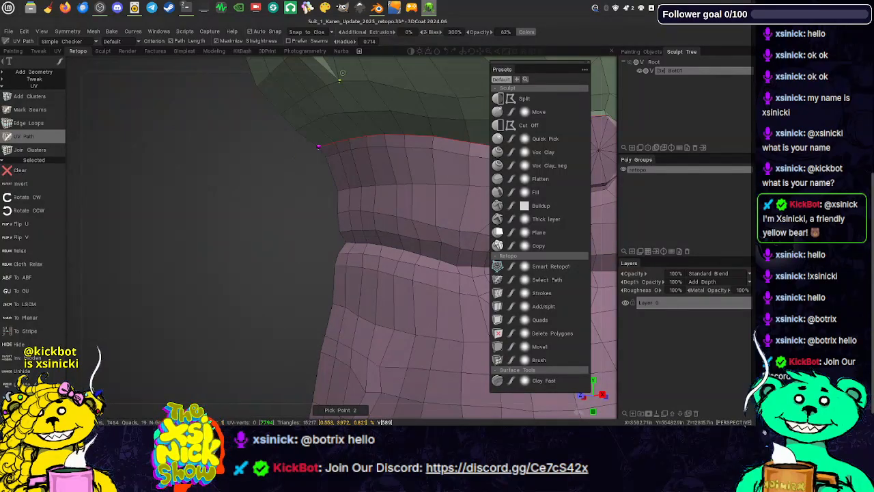
- Inspect the chest-to-waist seam from the front around to the back of the body and clear the pending path points
scroll(348, 73, down, 5)
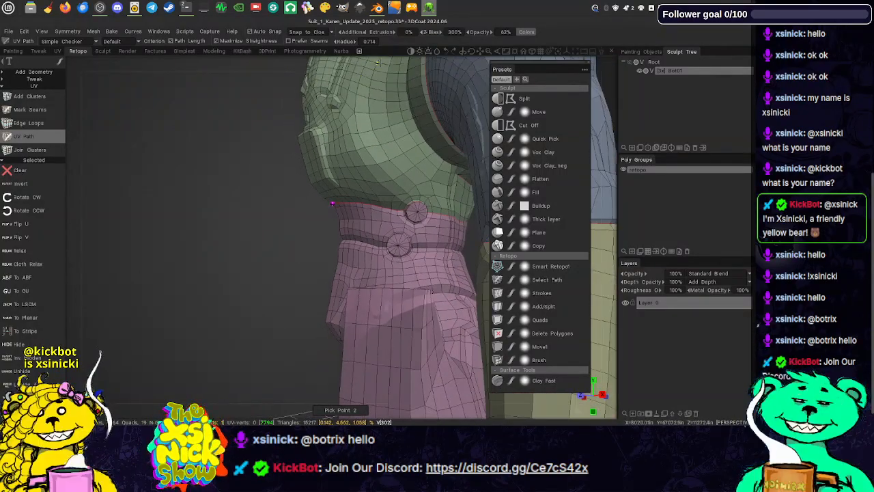
alt+drag(377, 62, 279, 69)
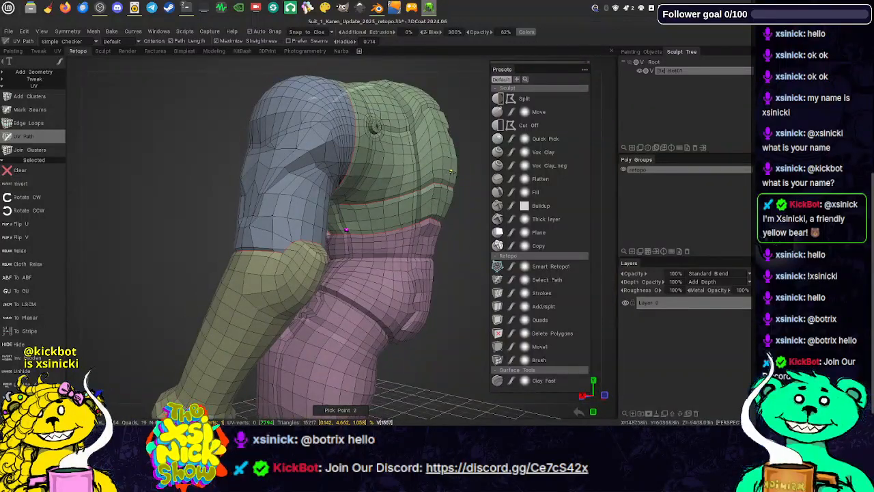
alt+middle_drag(461, 182, 411, 119)
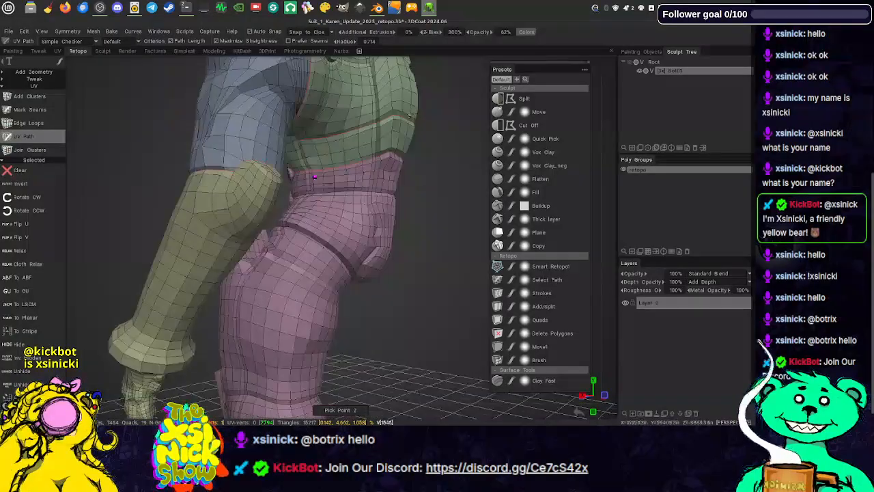
alt+drag(400, 75, 383, 83)
alt+right_drag(383, 83, 414, 82)
alt+drag(414, 82, 413, 17)
alt+drag(423, 152, 430, 221)
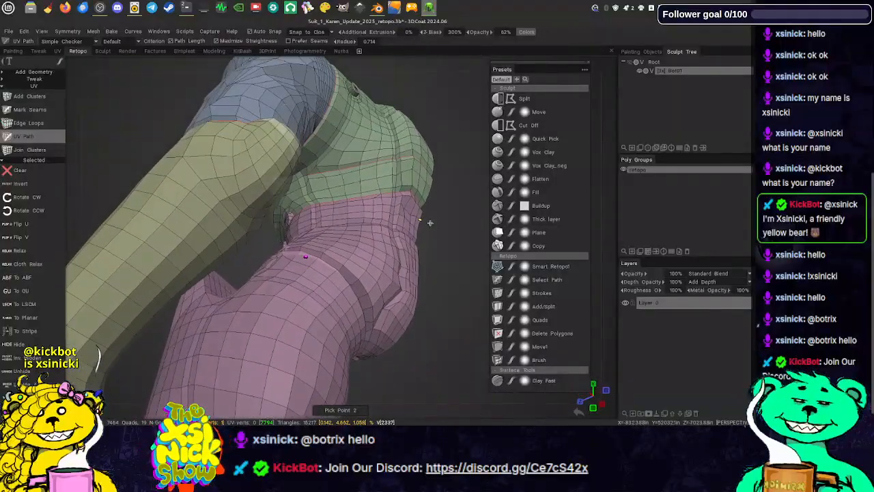
click(433, 162)
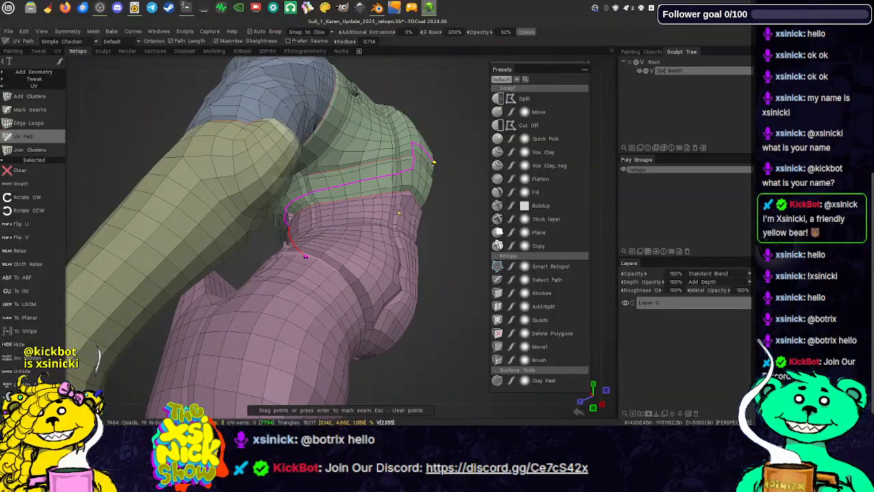
key(Return)
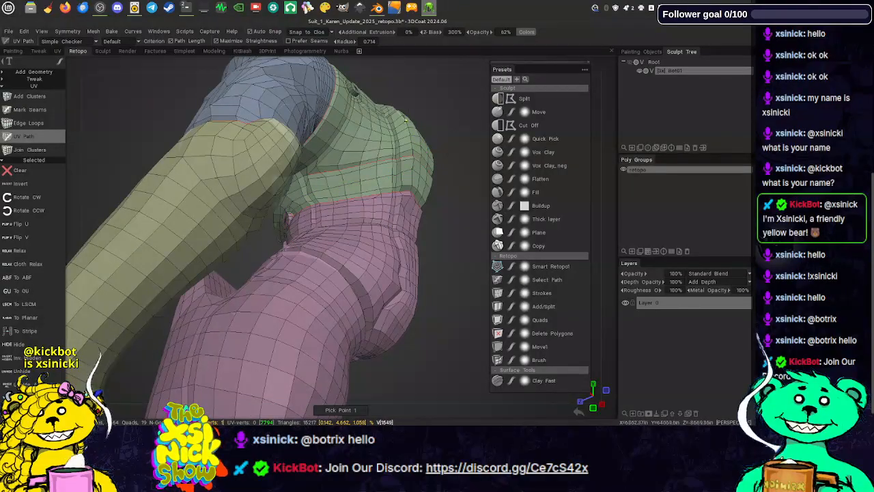
alt+drag(405, 119, 418, 96)
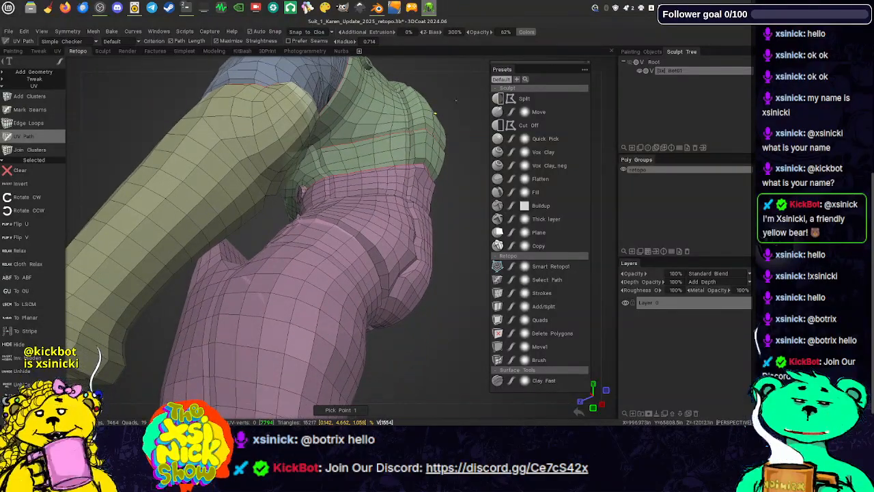
scroll(447, 71, up, 5)
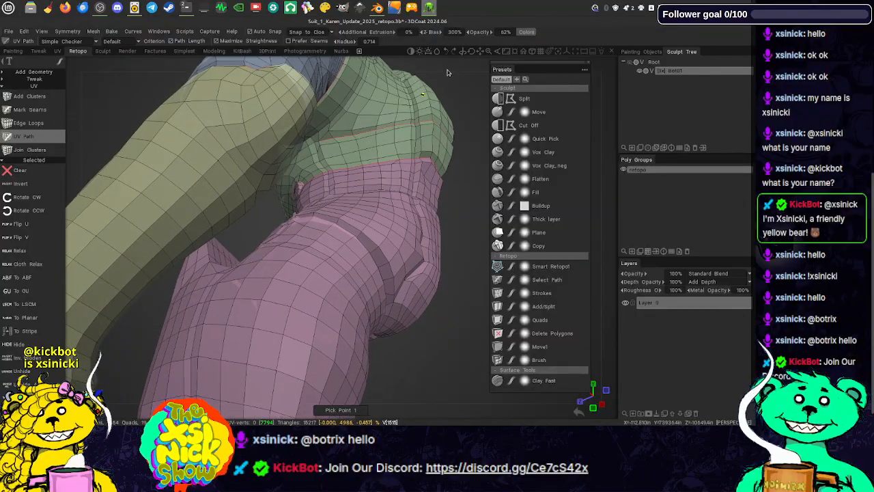
- Turn off Auto Snap while trying a seam path around the outer lower rim of the upper disc, and clear that path
alt+drag(455, 70, 554, 117)
alt+drag(423, 126, 377, 76)
scroll(377, 75, up, 3)
scroll(377, 74, up, 1)
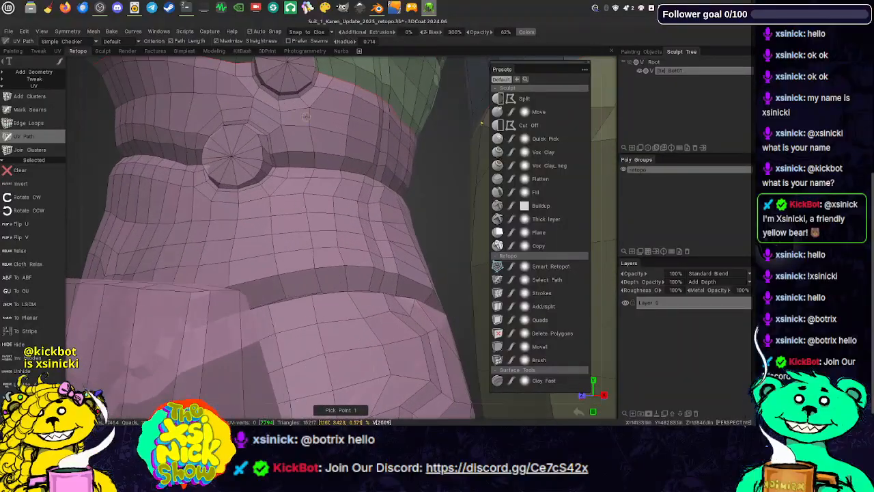
alt+drag(271, 108, 290, 157)
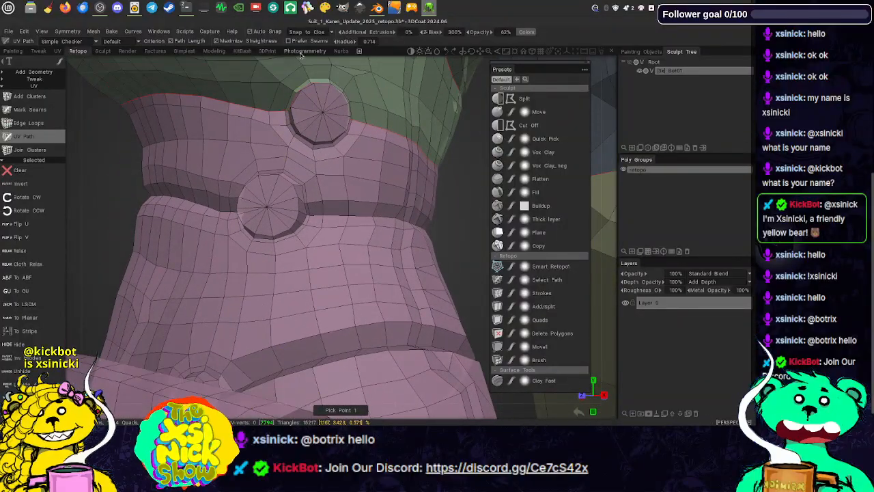
mouse_move(294, 62)
alt+mouse_down()
mouse_move(287, 74)
mouse_move(301, 74)
alt+mouse_up()
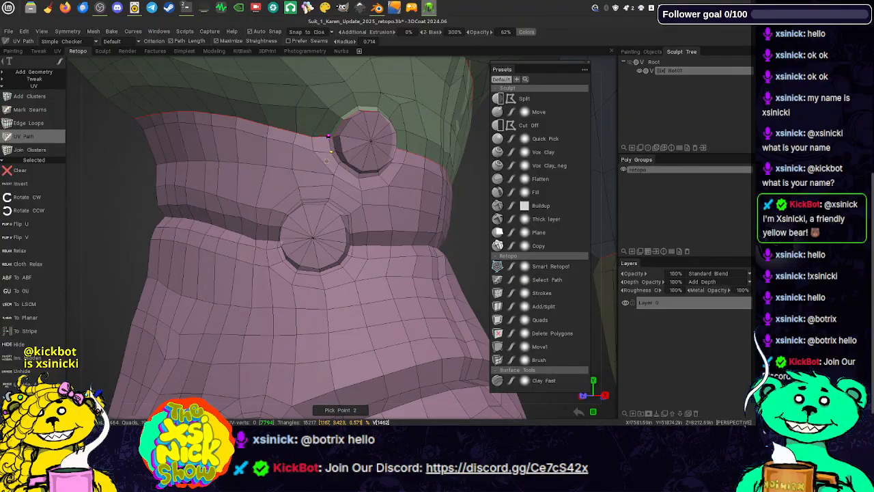
click(359, 180)
mouse_move(470, 62)
alt+mouse_down()
mouse_move(442, 71)
mouse_move(451, 70)
alt+mouse_up()
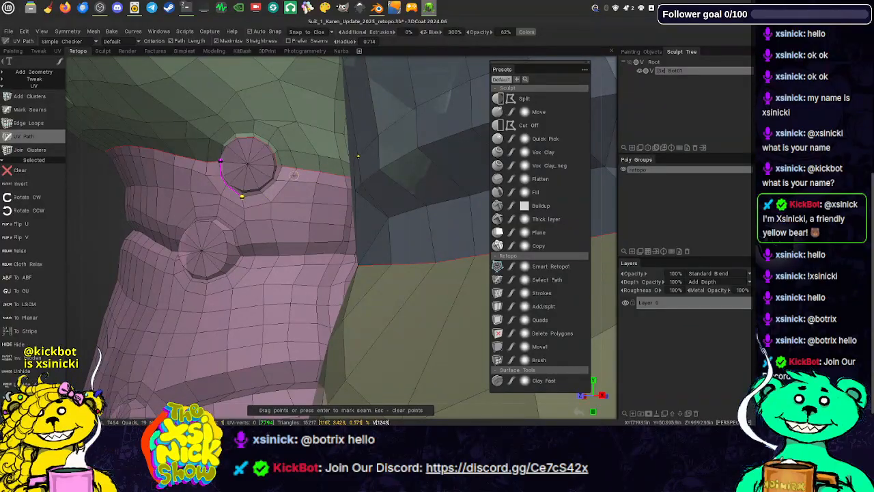
click(250, 32)
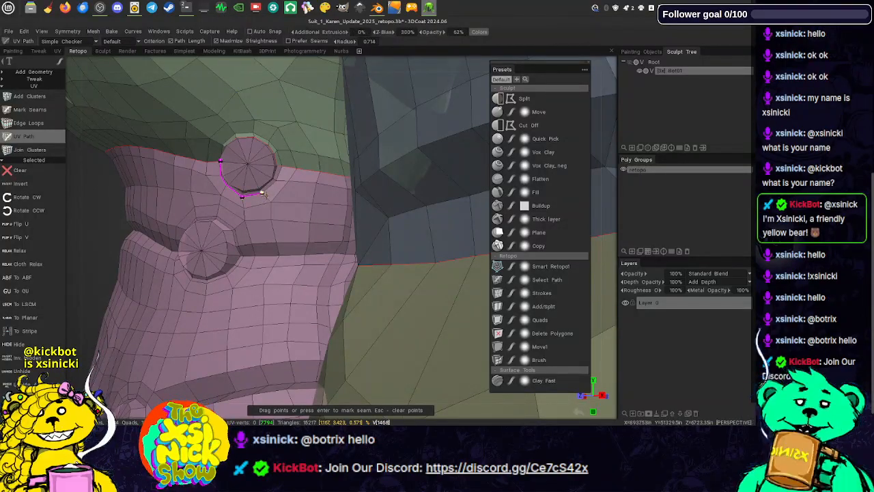
click(261, 194)
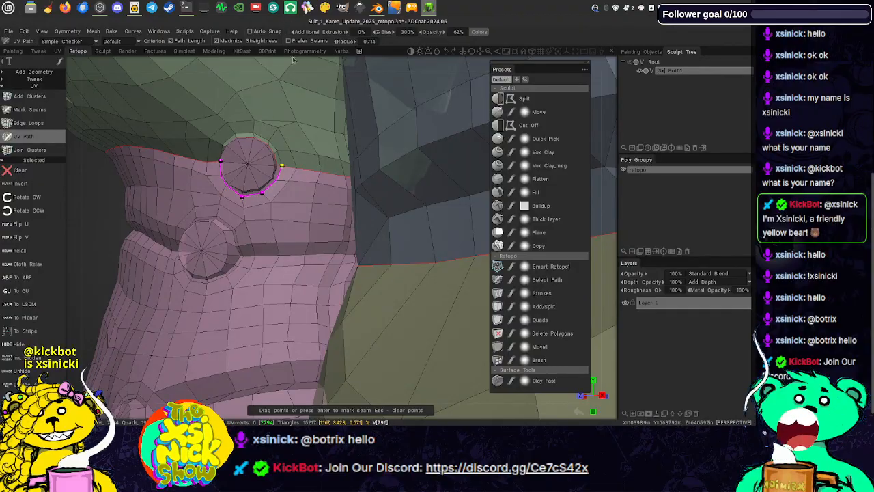
alt+drag(239, 75, 314, 60)
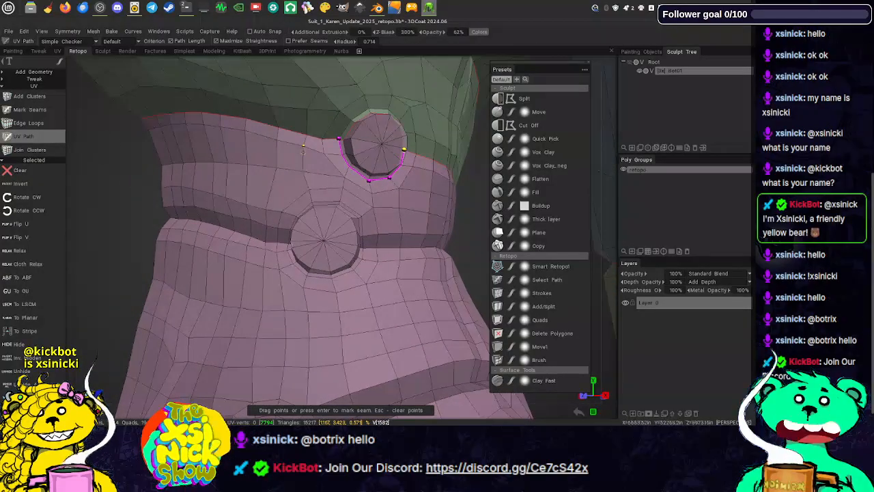
key(Escape)
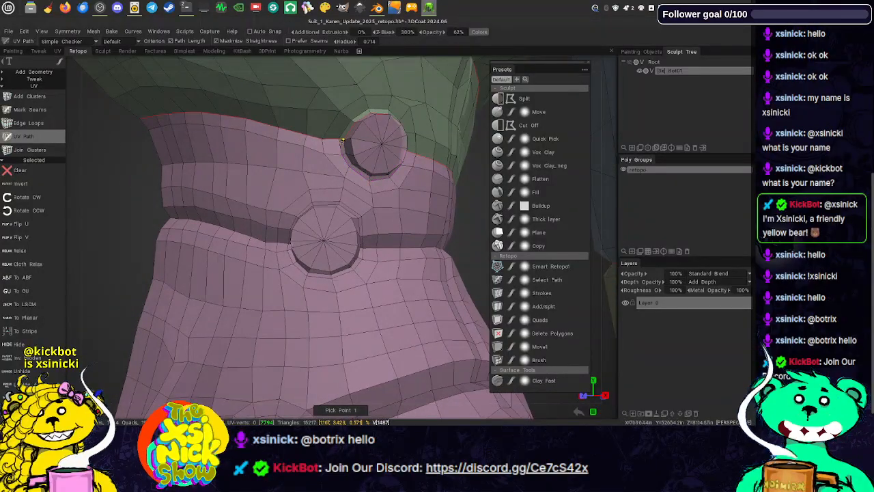
- Run a seam path along the inner edge beneath the upper round disc to its far side and mark it as a seam
click(344, 140)
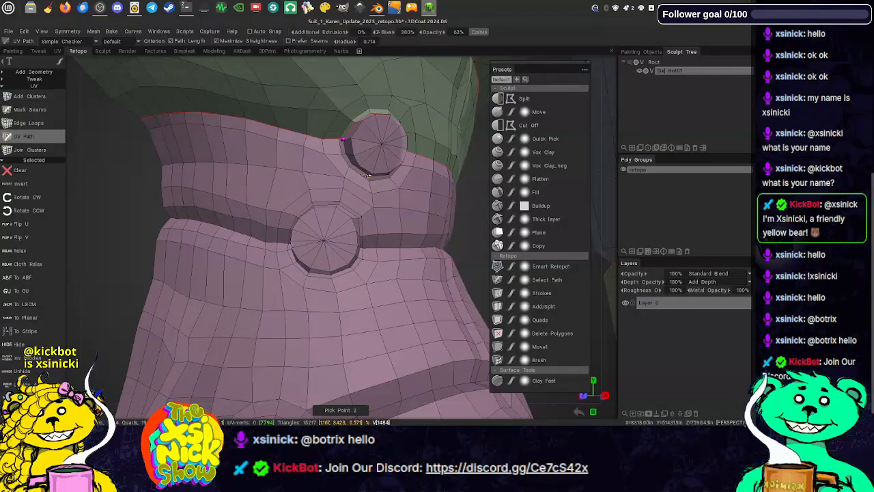
click(369, 175)
mouse_move(471, 77)
alt+mouse_down()
mouse_move(411, 71)
mouse_move(421, 70)
alt+mouse_up()
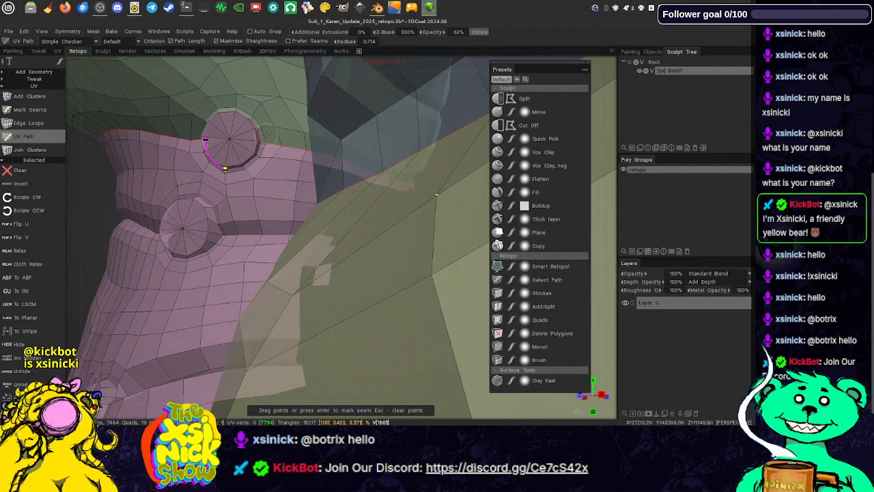
middle_drag(265, 140, 303, 175)
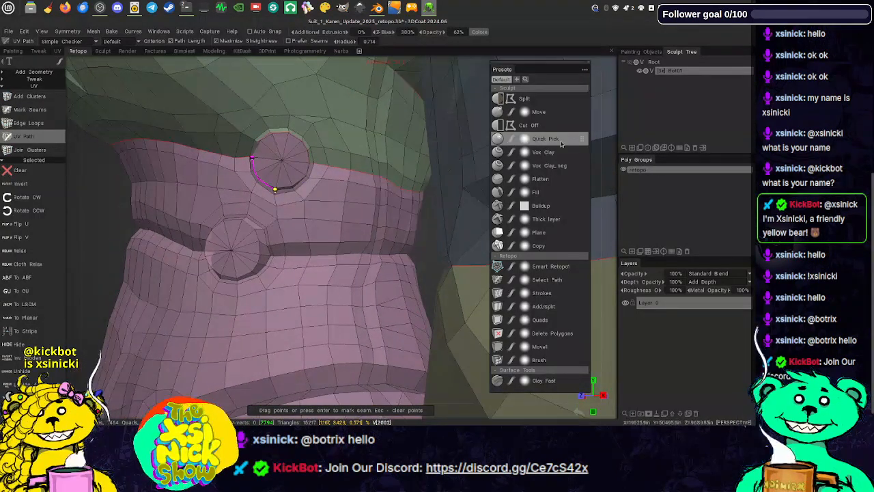
middle_drag(610, 151, 606, 141)
middle_drag(355, 78, 415, 124)
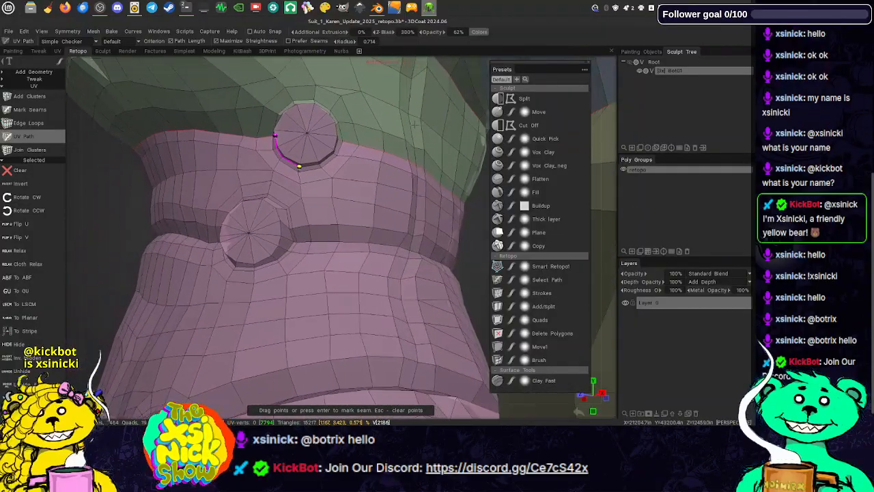
scroll(372, 61, up, 5)
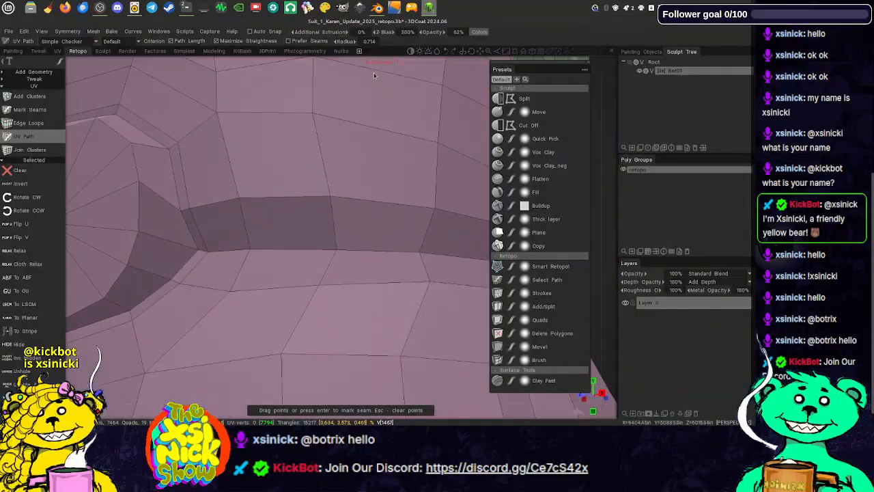
scroll(372, 69, down, 3)
middle_drag(370, 99, 355, 109)
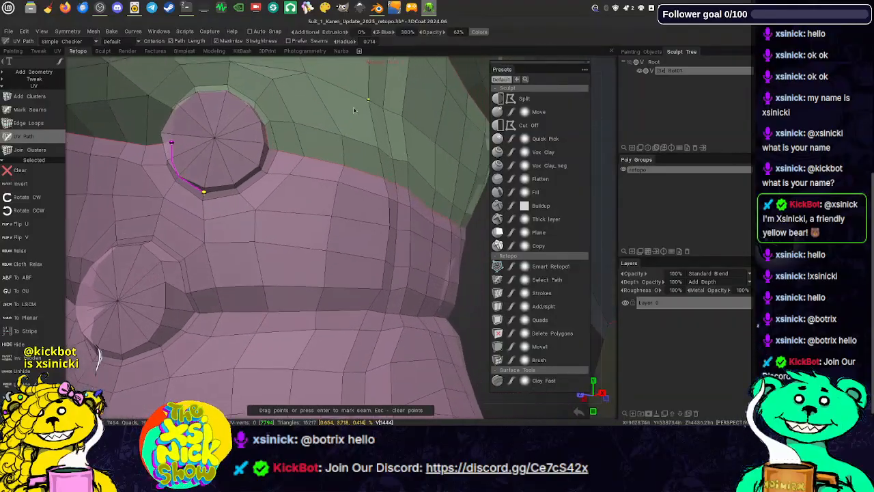
click(266, 149)
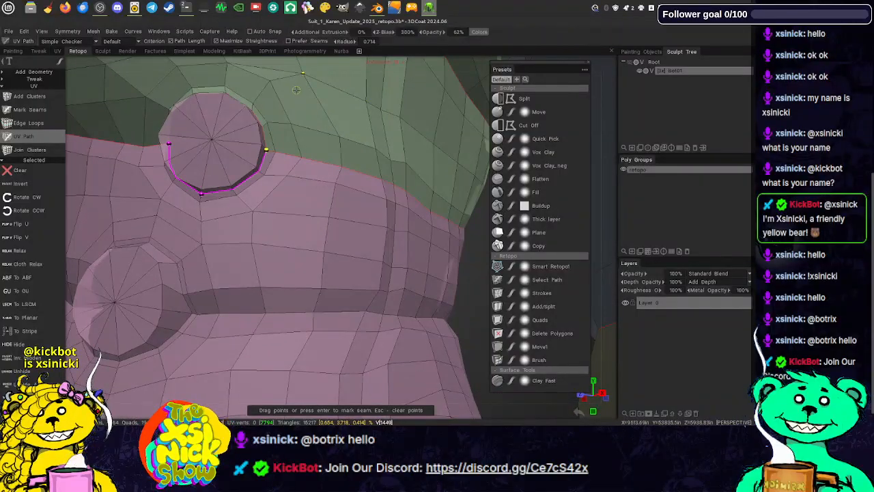
key(Return)
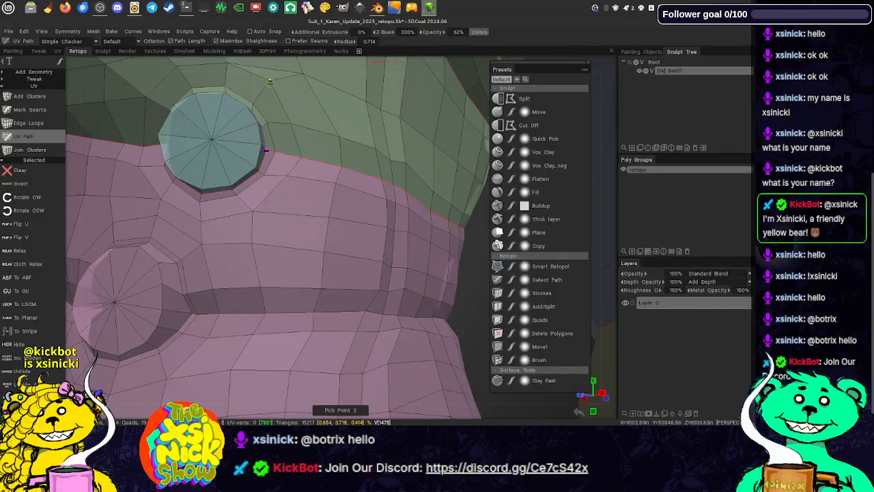
- Lay a seam path from the front centre line along the waist groove's lower edge and onto the lower disc's bottom rim
alt+right_drag(291, 63, 270, 72)
alt+drag(275, 69, 328, 160)
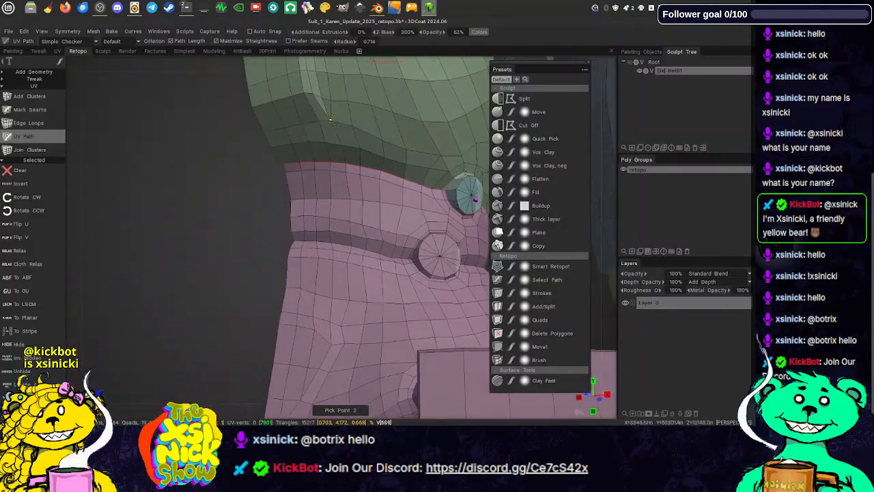
alt+middle_drag(328, 159, 282, 141)
alt+drag(282, 140, 183, 163)
alt+middle_drag(184, 163, 266, 159)
click(244, 167)
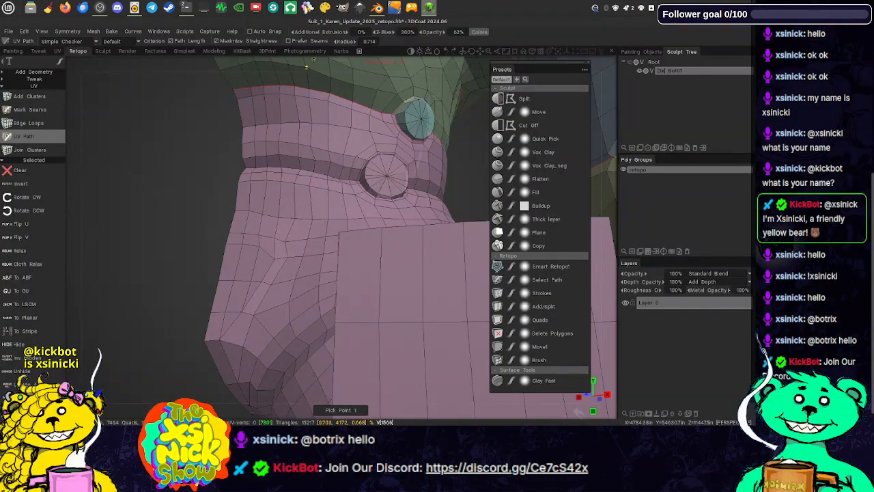
scroll(287, 62, up, 5)
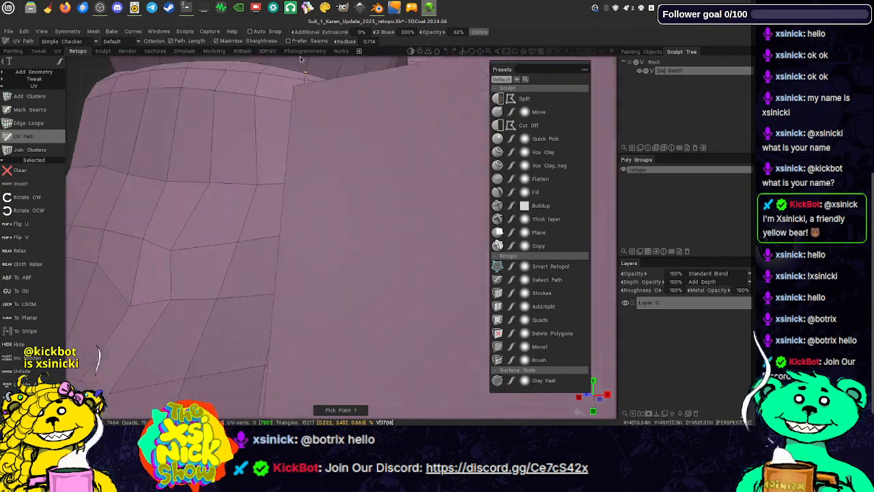
scroll(300, 58, down, 5)
scroll(311, 67, up, 3)
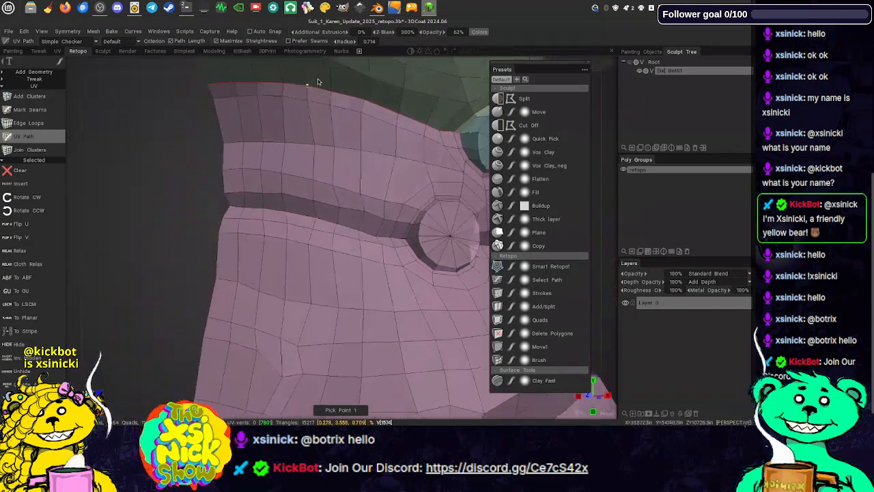
middle_drag(351, 233, 285, 222)
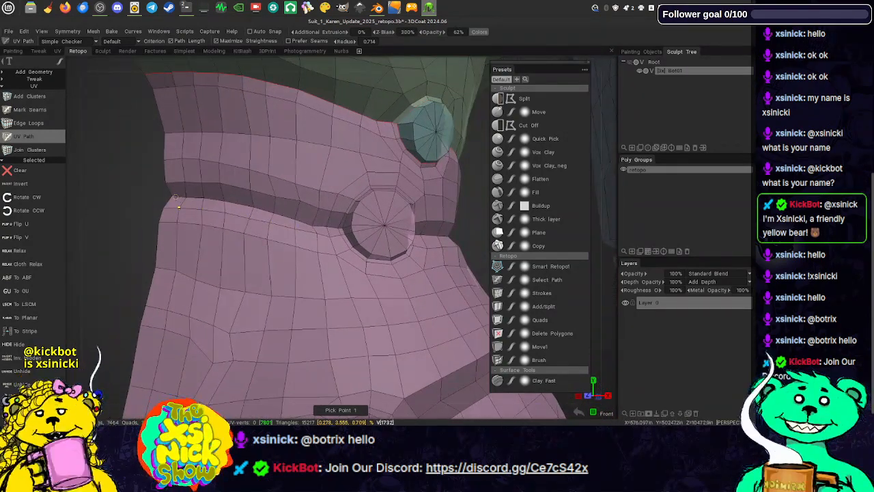
click(313, 226)
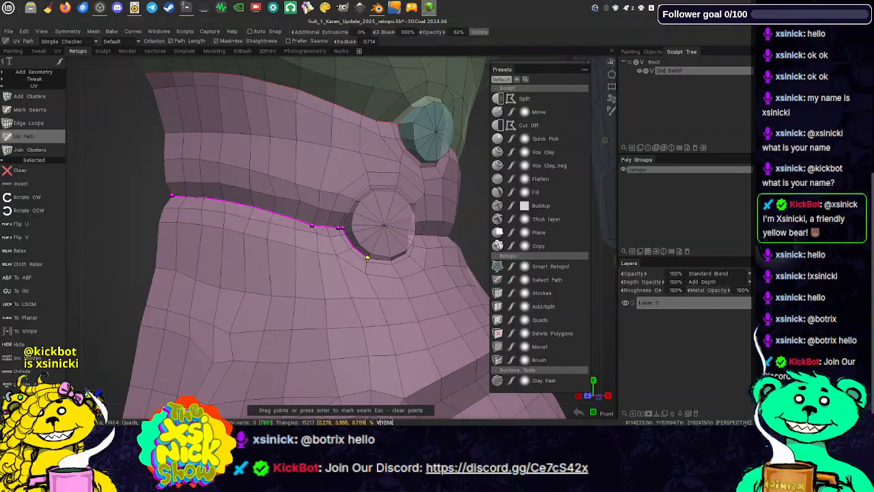
drag(604, 140, 585, 140)
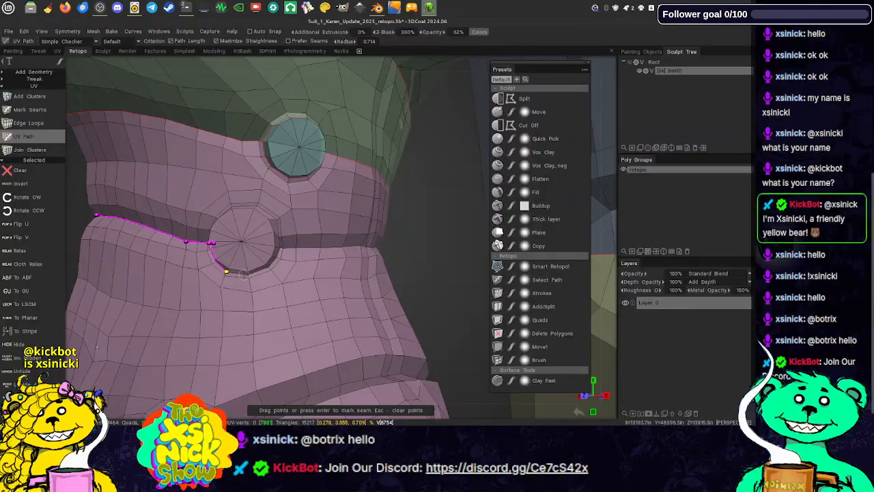
middle_drag(343, 226, 353, 218)
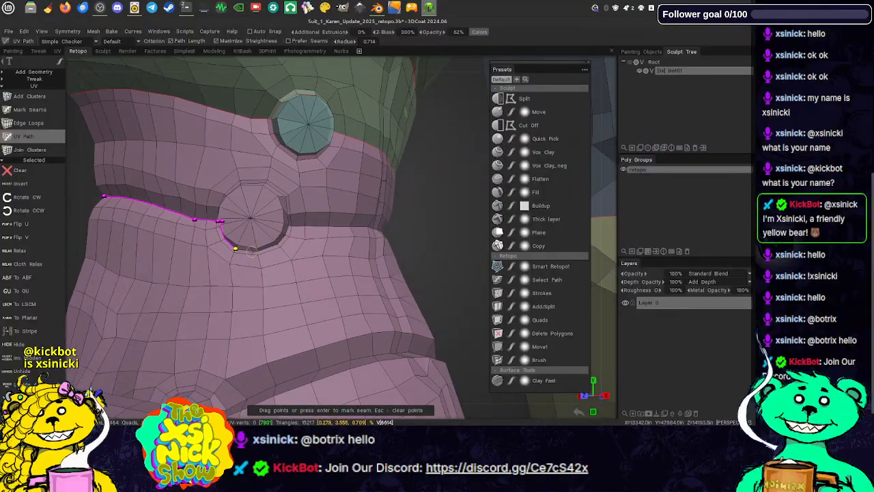
- Extend the UV path around the lower rim of the round waist disc and onto the crease just beyond it
mouse_move(251, 251)
middle_down()
mouse_move(343, 213)
mouse_move(338, 160)
middle_up()
scroll(611, 128, up, 4)
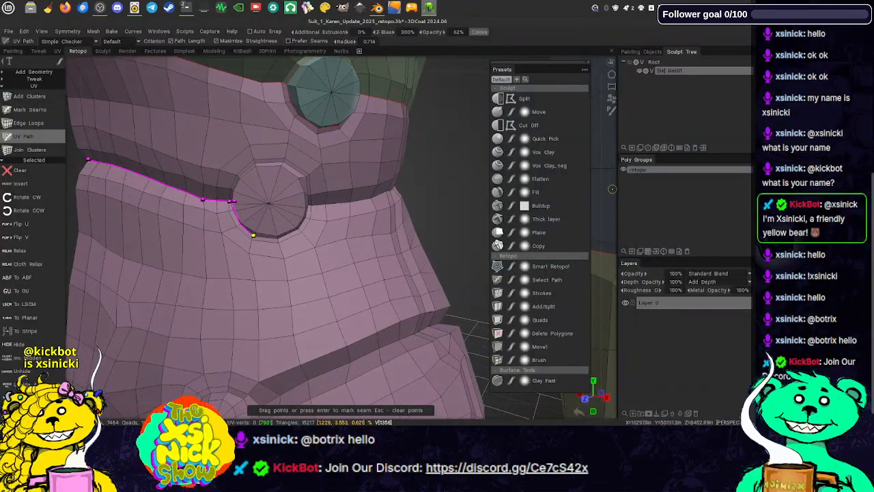
middle_drag(612, 189, 615, 176)
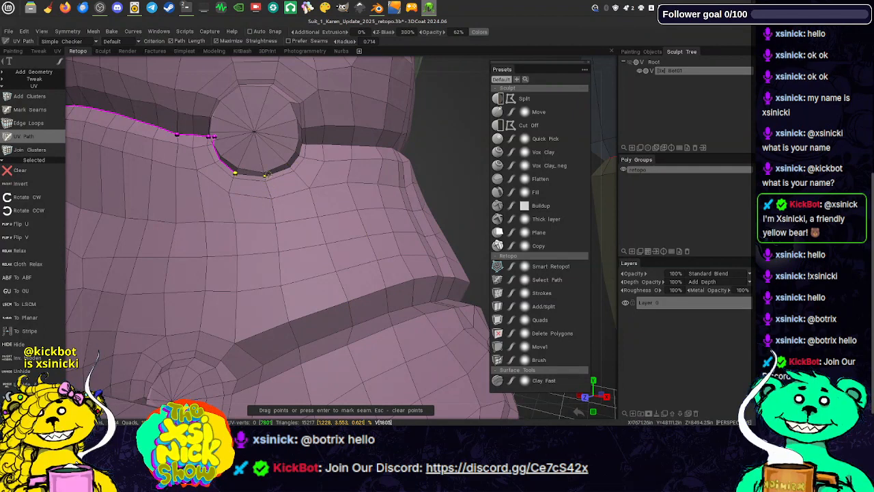
click(266, 175)
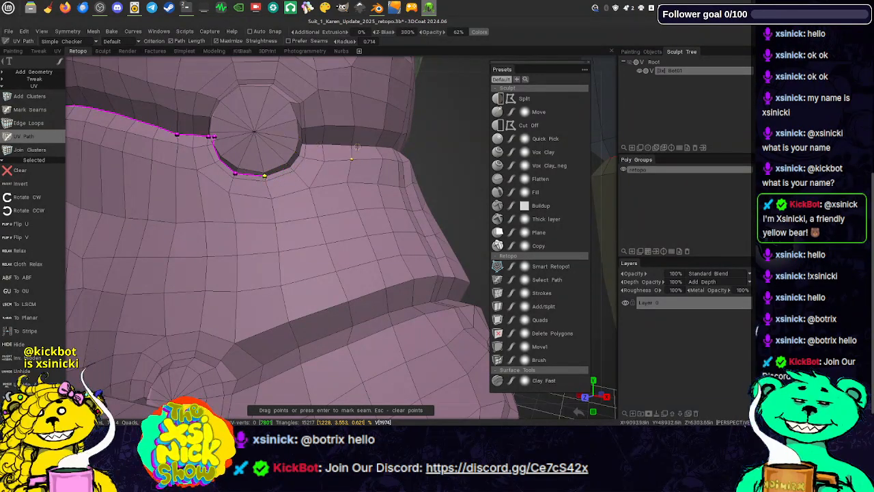
click(306, 145)
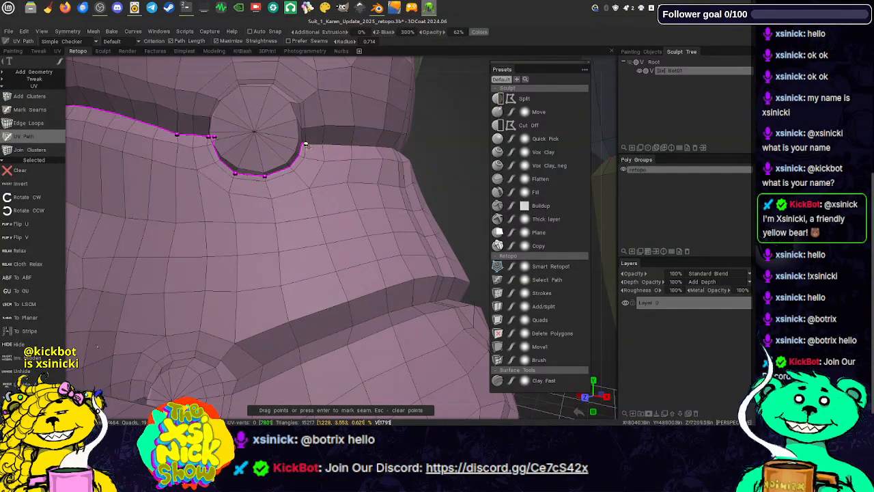
click(351, 160)
drag(353, 154, 322, 145)
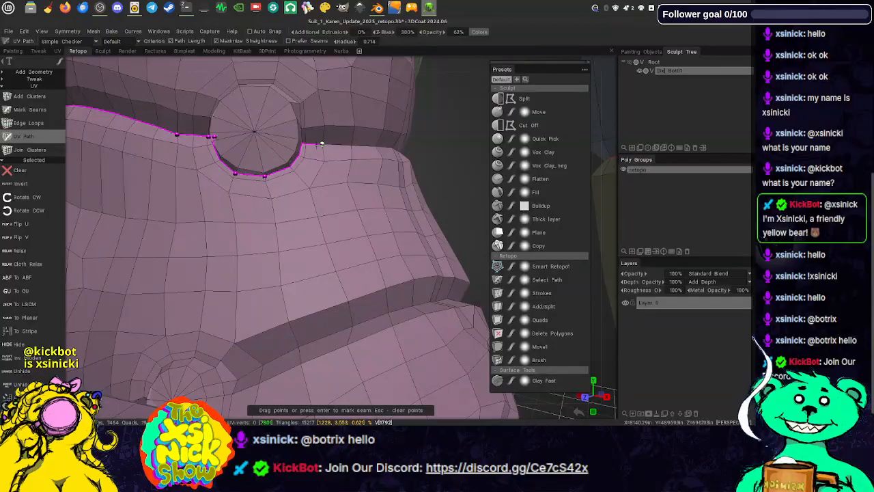
- Continue the UV path along the waist crease to the centre edge of the back and mark it as a seam
middle_drag(369, 130, 314, 176)
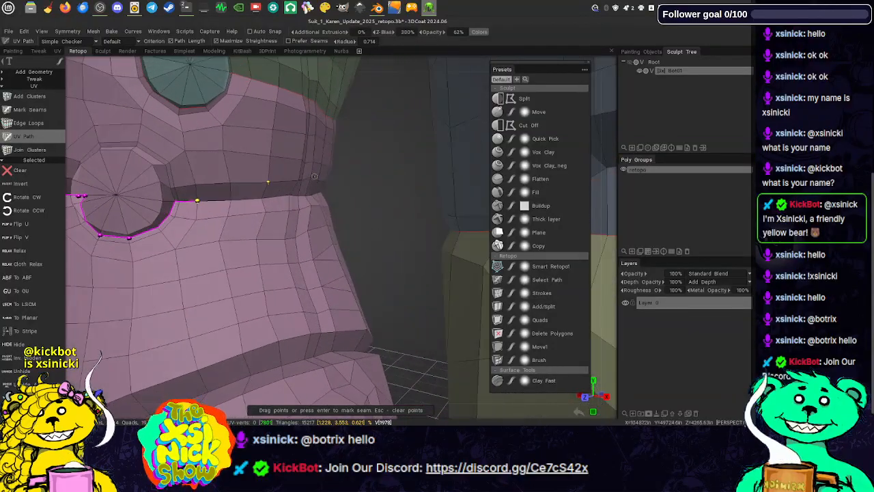
click(262, 199)
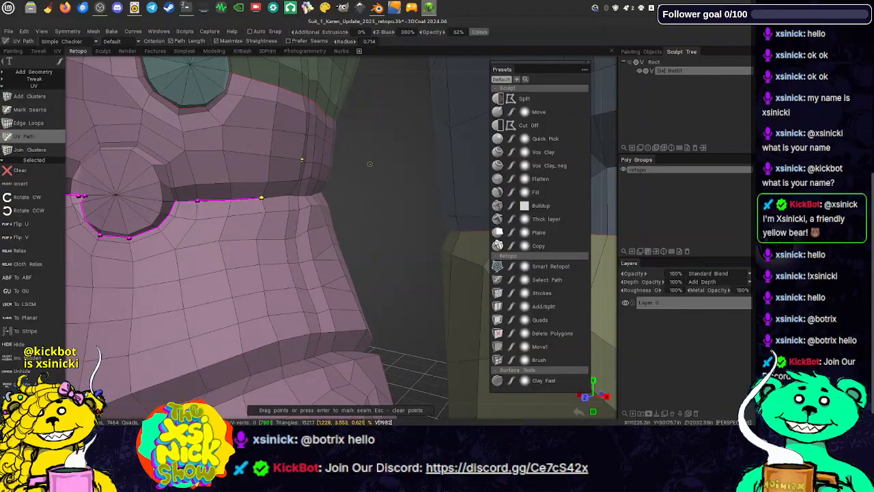
mouse_move(368, 155)
middle_down()
mouse_move(404, 172)
mouse_move(230, 182)
mouse_move(296, 183)
middle_up()
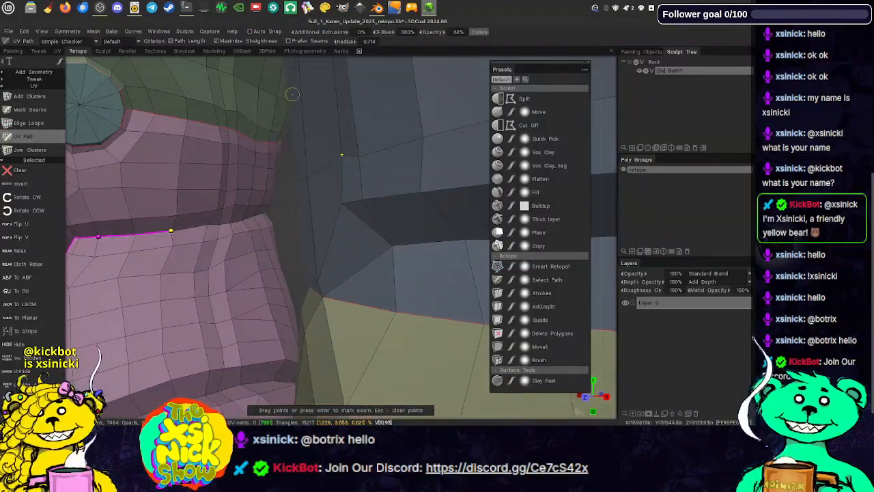
middle_drag(305, 66, 310, 167)
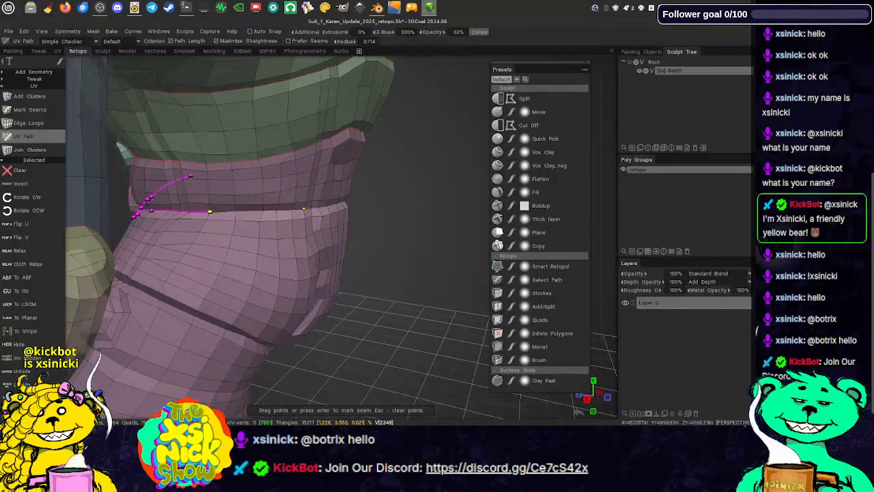
click(311, 207)
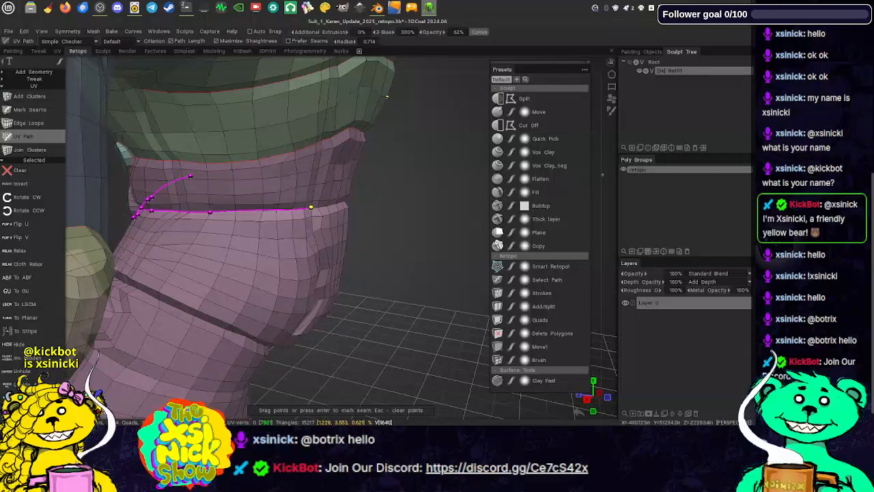
middle_drag(608, 180, 487, 185)
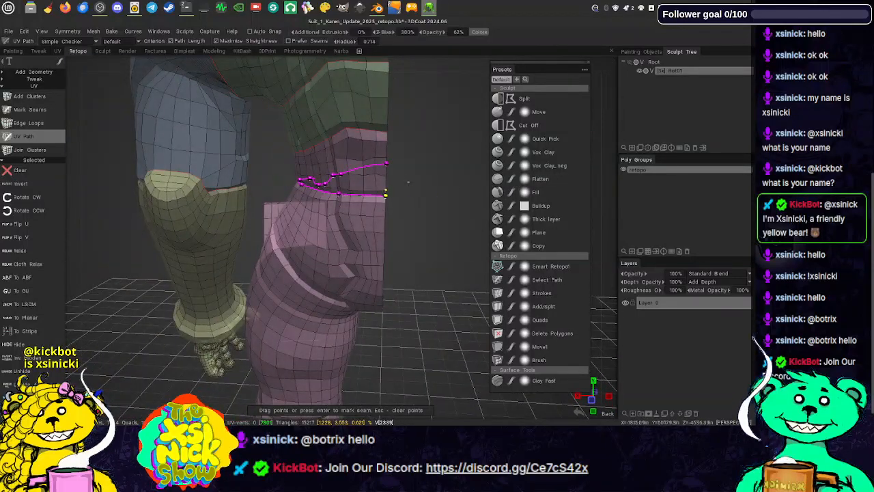
key(Return)
- Show the sculpt volumes together with the retopo mesh, with the side of the waist in view
middle_drag(401, 190, 396, 261)
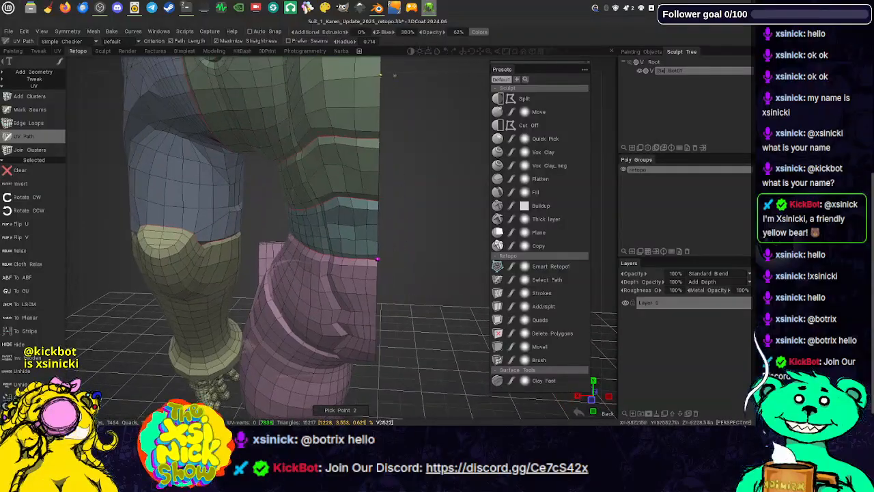
middle_drag(287, 69, 305, 112)
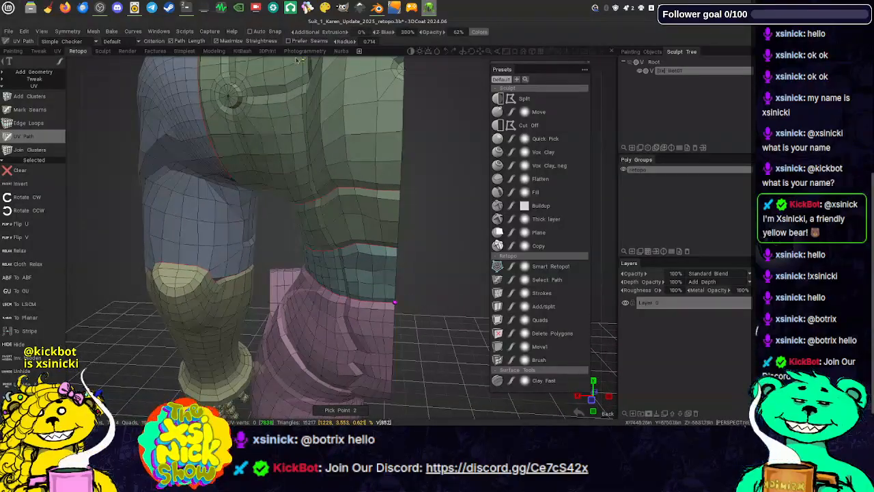
middle_drag(299, 60, 455, 29)
middle_drag(408, 77, 335, 199)
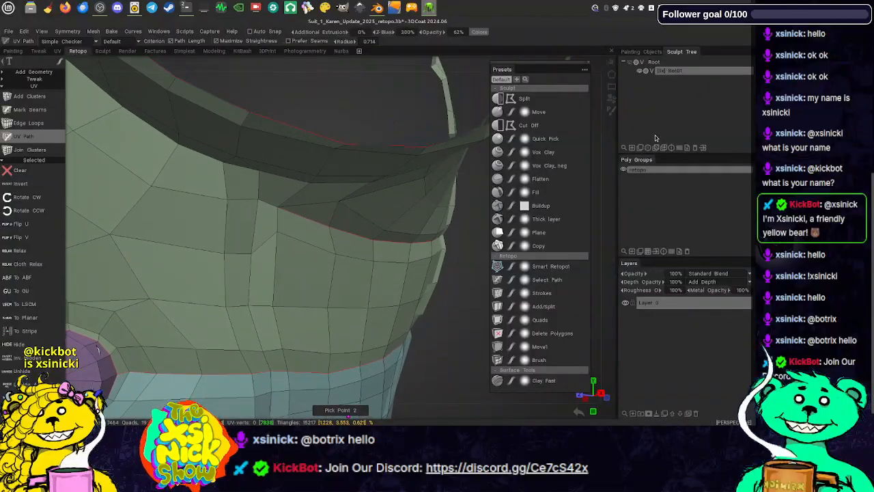
scroll(604, 146, down, 3)
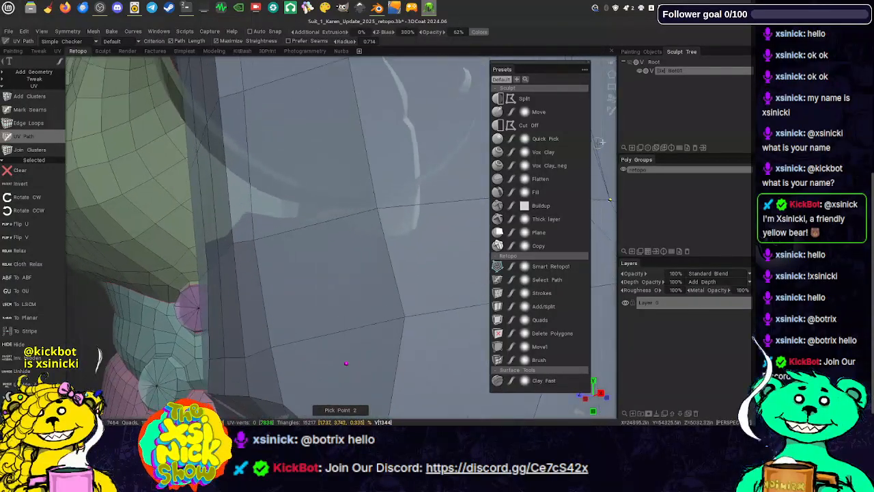
middle_drag(606, 142, 630, 126)
middle_drag(425, 147, 386, 138)
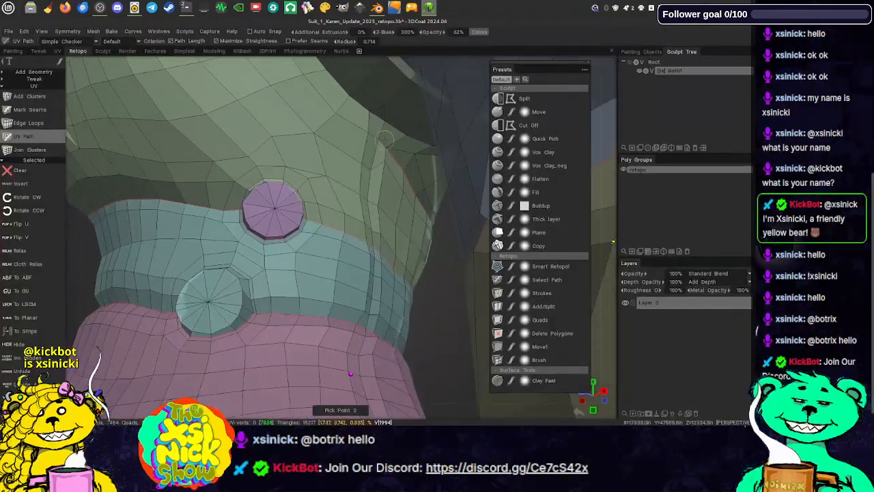
middle_drag(382, 215, 385, 196)
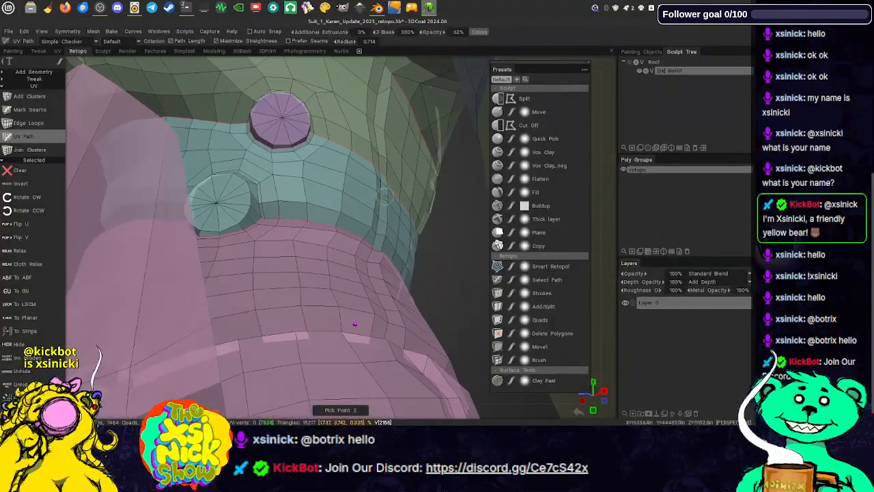
click(633, 63)
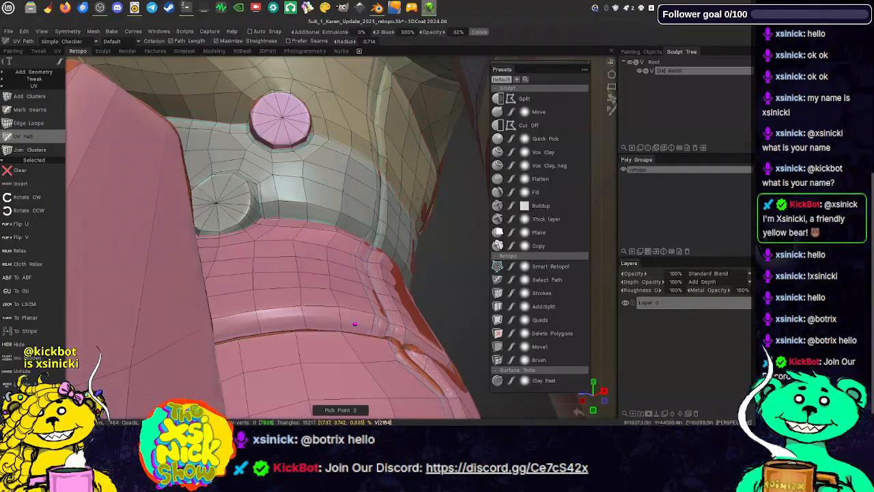
middle_drag(426, 206, 438, 228)
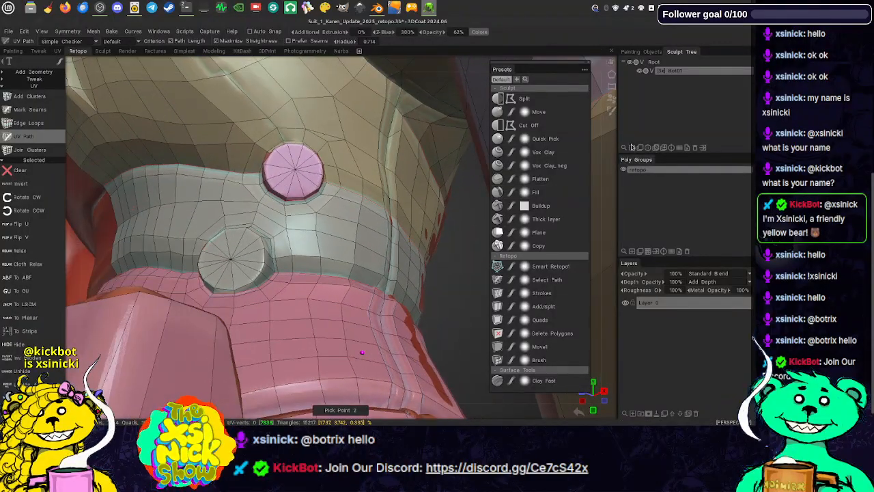
middle_drag(392, 203, 384, 229)
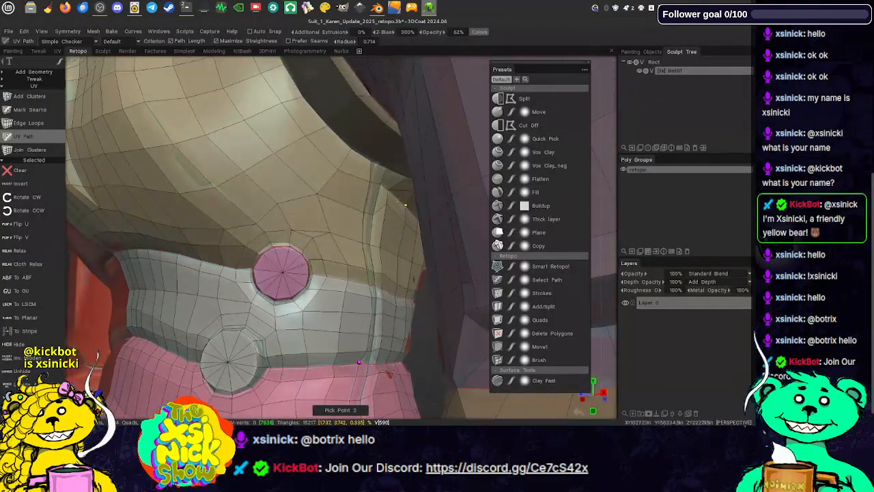
click(372, 214)
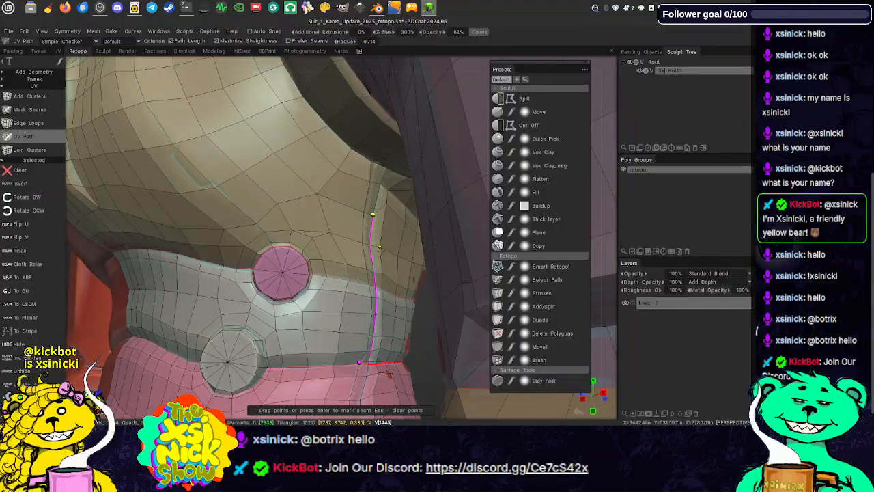
key(Return)
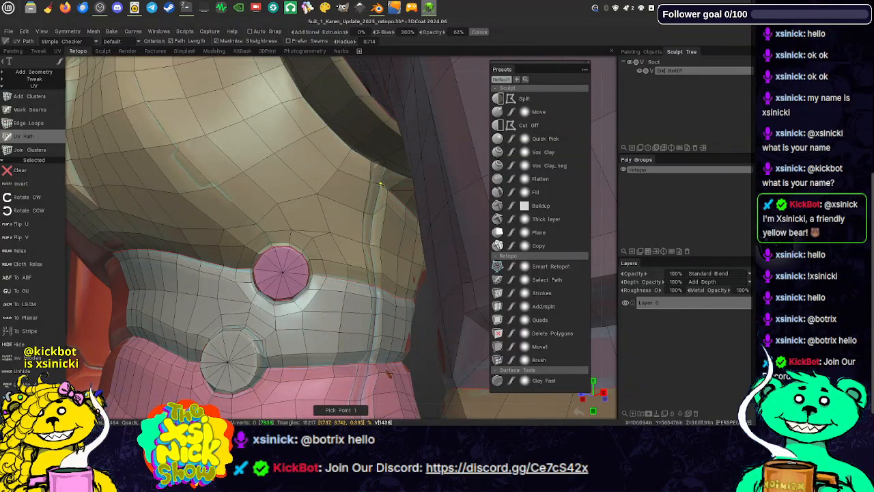
- Lay a UV path down the vertical side groove from the lower torso across the waist band to just below the hip crease
click(369, 243)
alt+middle_drag(381, 287, 384, 75)
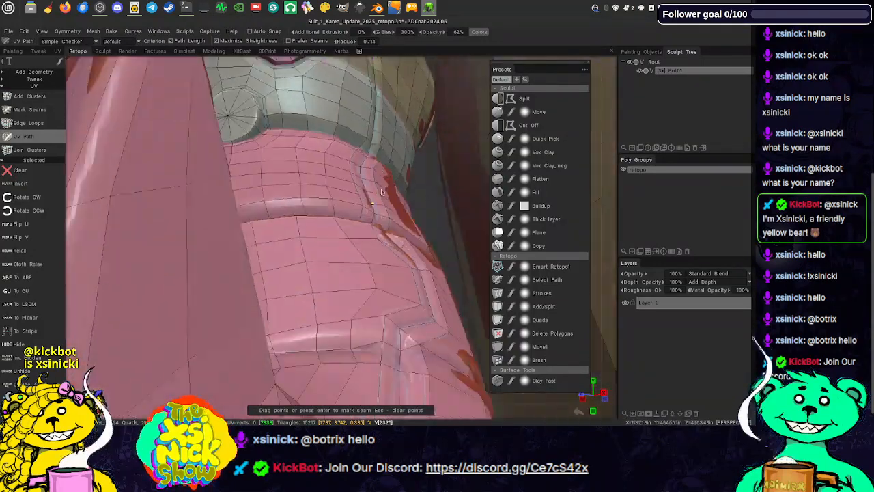
alt+drag(384, 75, 379, 219)
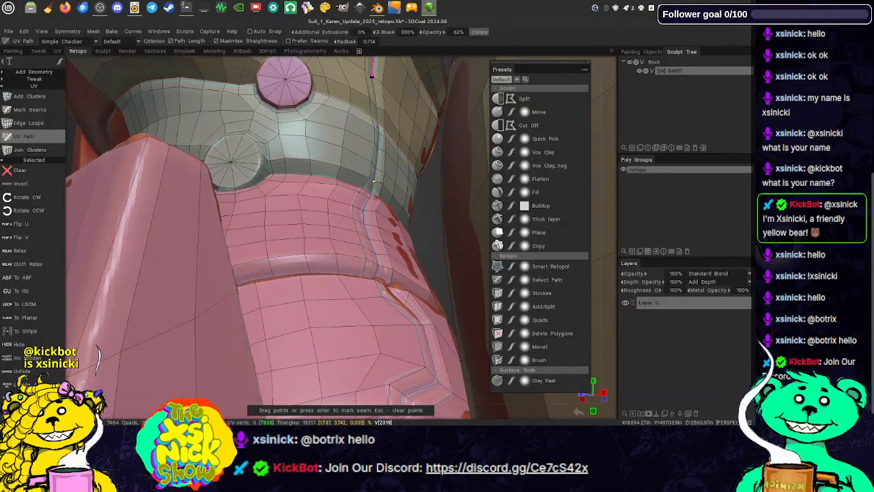
mouse_move(377, 264)
alt+mouse_down()
mouse_move(384, 267)
mouse_move(373, 271)
alt+mouse_up()
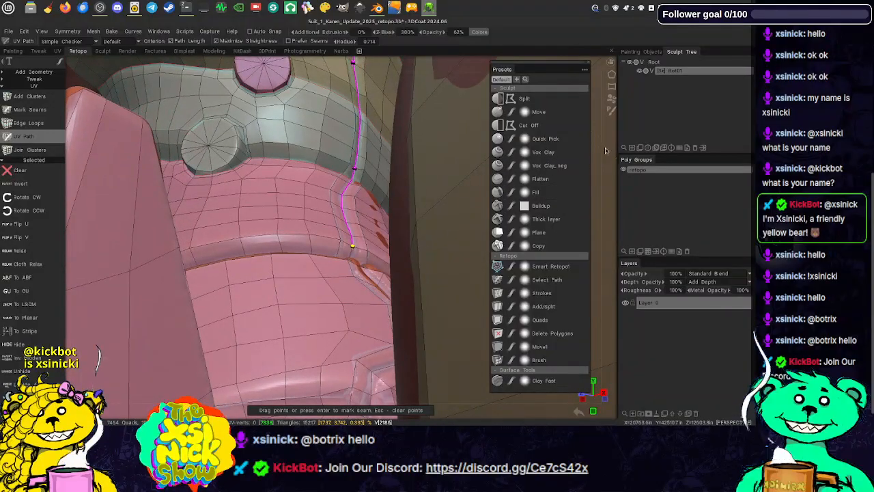
alt+drag(606, 151, 609, 177)
alt+drag(447, 307, 410, 233)
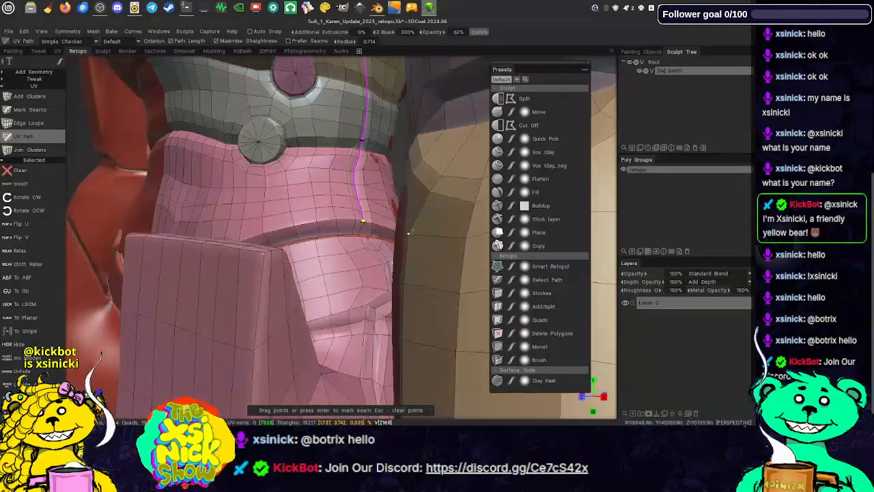
click(377, 249)
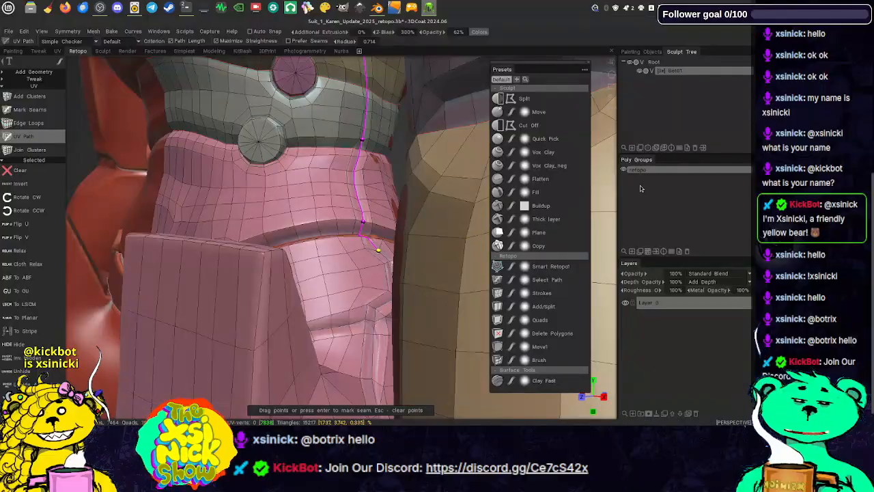
- Continue the UV path along the groove on the outer thigh and calf down to the ankle
drag(617, 184, 535, 183)
drag(403, 222, 487, 203)
alt+middle_drag(462, 217, 426, 219)
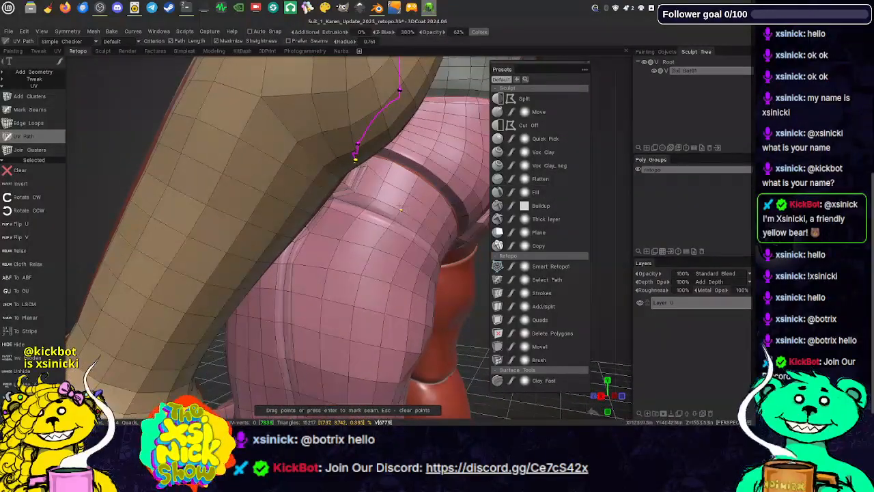
alt+middle_drag(351, 191, 374, 168)
click(320, 216)
alt+middle_drag(322, 319, 335, 195)
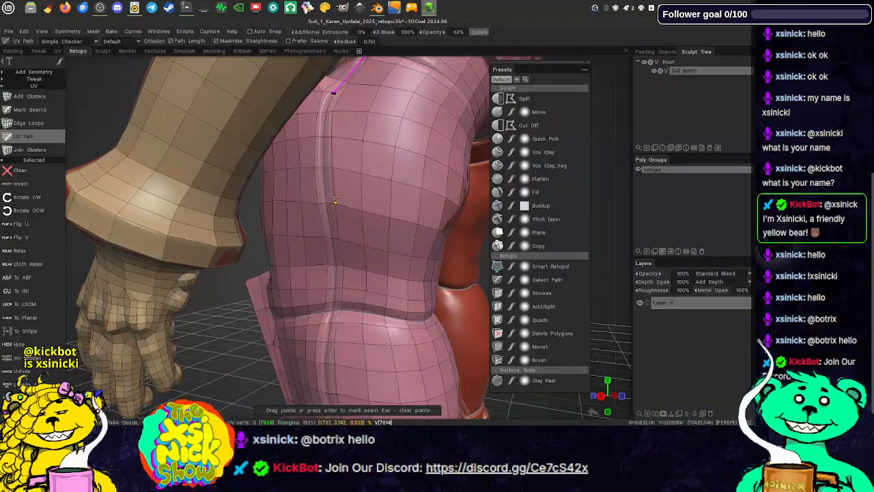
alt+middle_drag(332, 314, 347, 183)
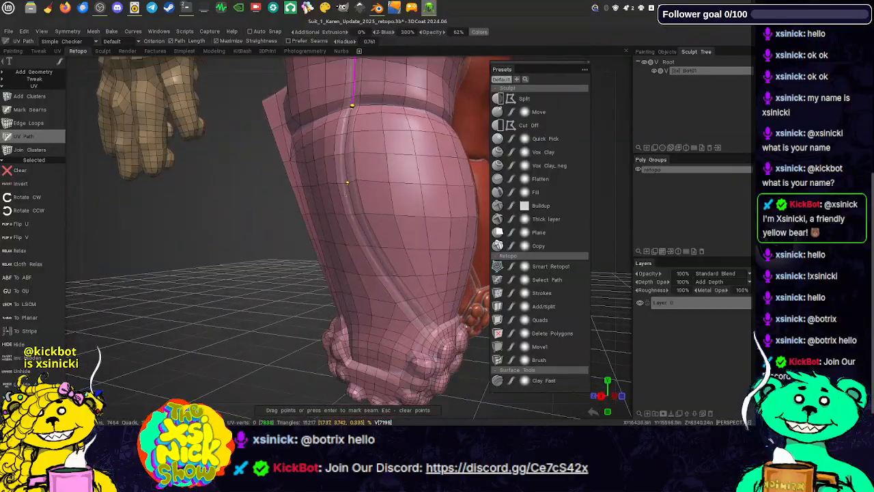
click(347, 182)
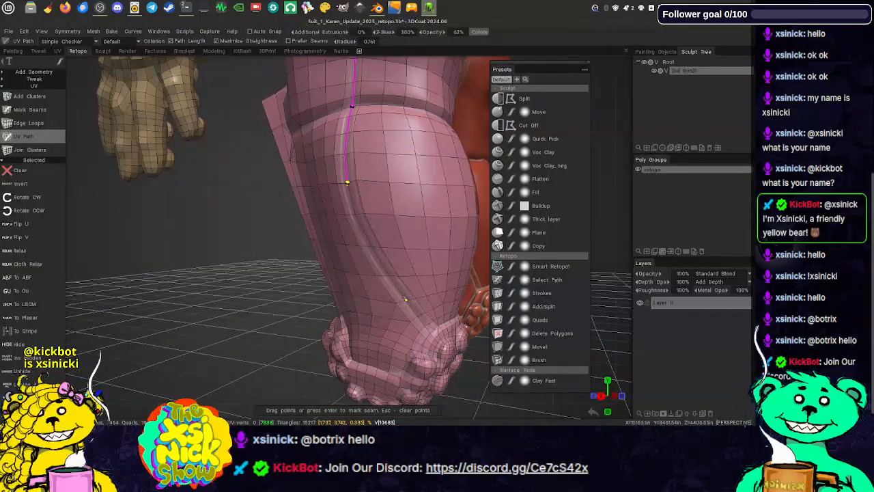
alt+middle_drag(419, 315, 374, 267)
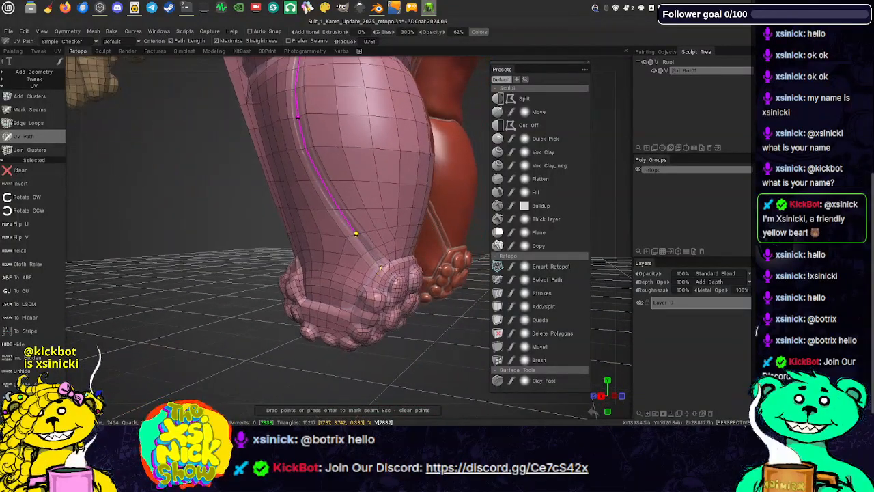
click(382, 266)
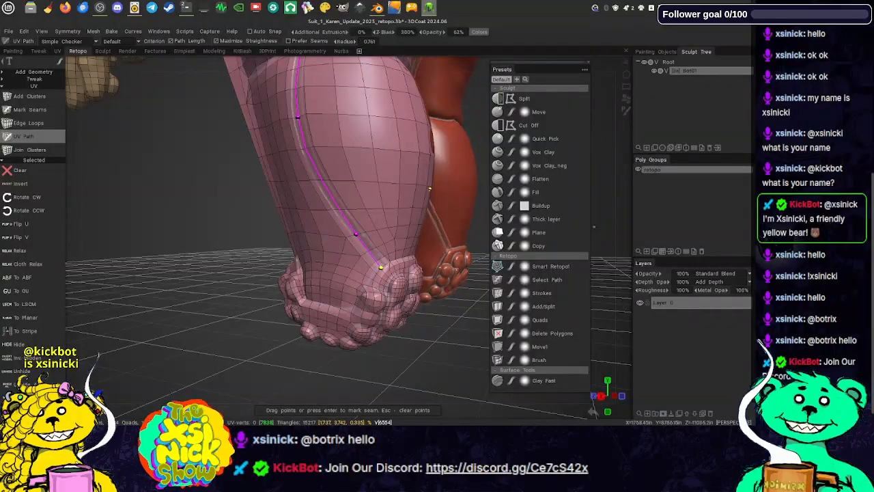
- Continue the UV path across the back of the ankle above the foot, from the outer groove to the inner groove
alt+drag(430, 189, 347, 198)
alt+middle_drag(396, 237, 373, 249)
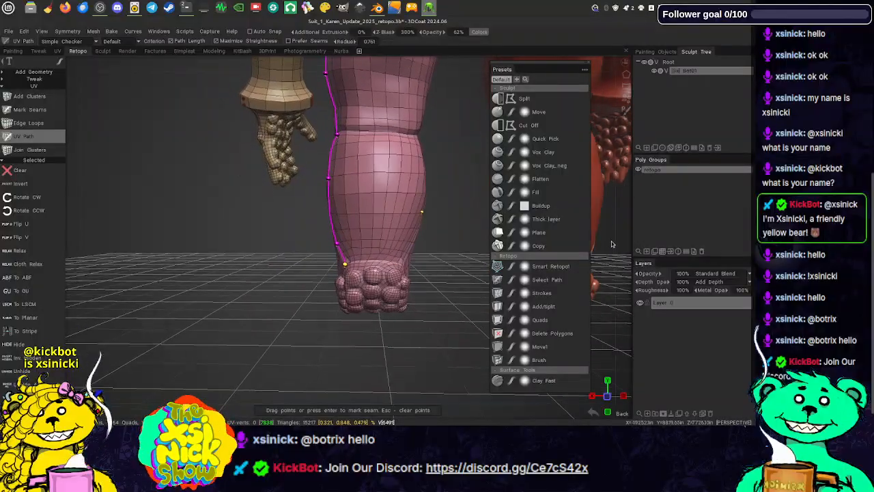
alt+right_drag(613, 244, 626, 99)
alt+drag(414, 270, 343, 275)
click(378, 279)
alt+middle_drag(378, 278, 323, 273)
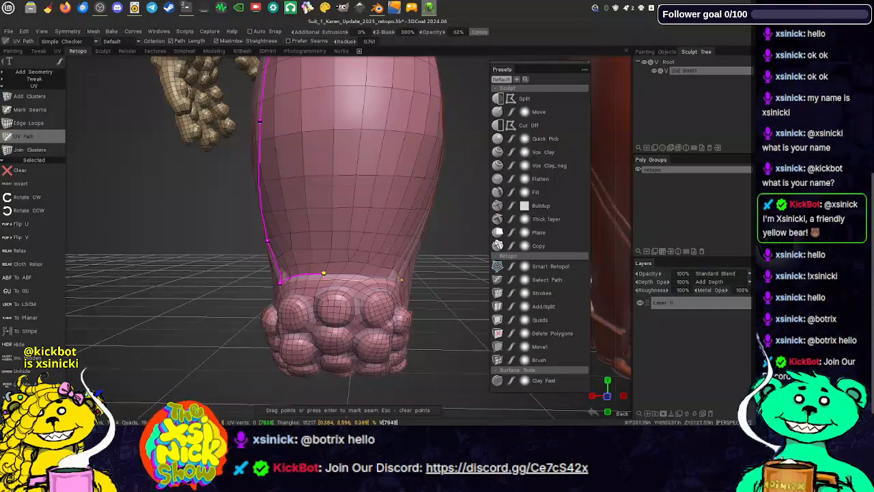
click(396, 280)
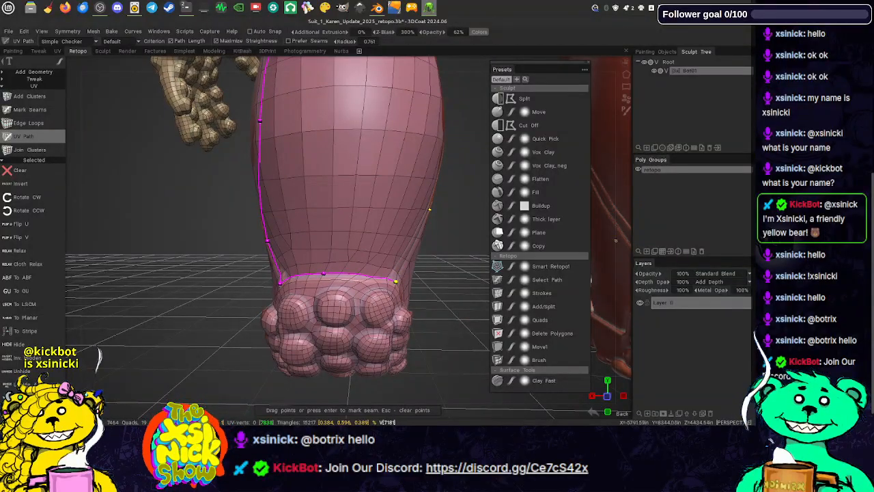
- Run the UV path up the inner calf groove and past the knee crease onto the lower thigh
alt+drag(625, 240, 547, 239)
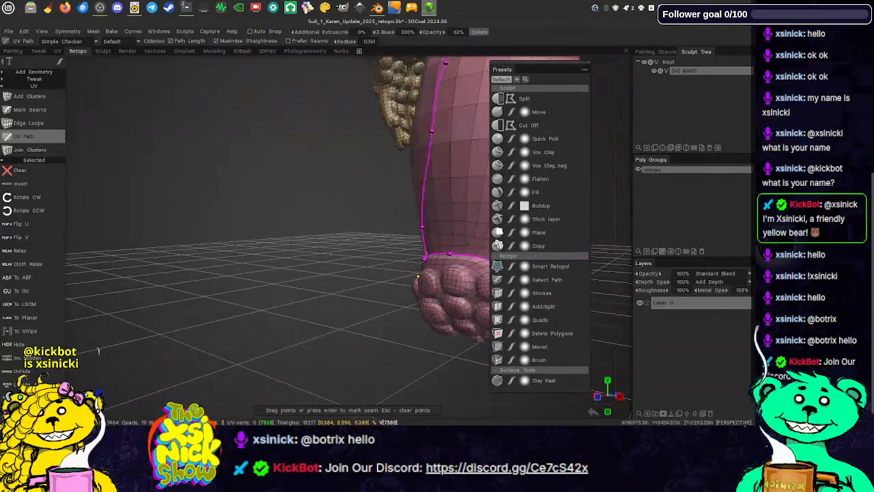
alt+drag(330, 253, 383, 178)
alt+middle_drag(363, 146, 336, 157)
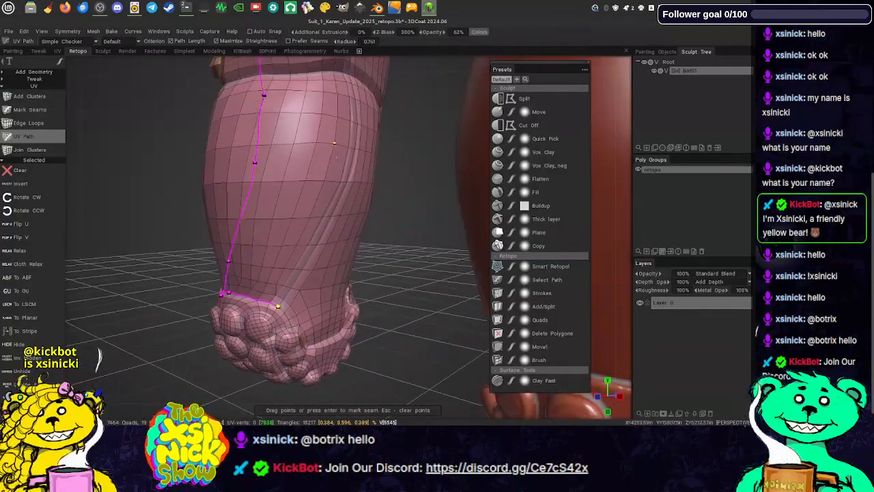
click(347, 181)
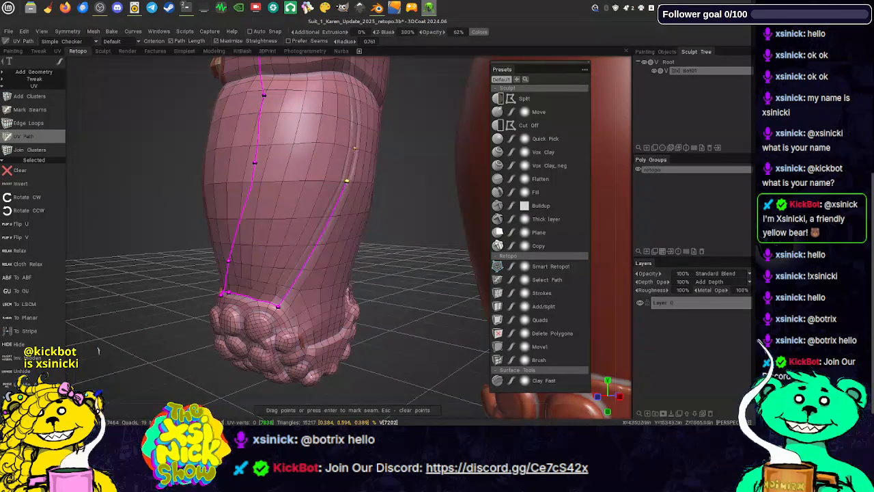
alt+middle_drag(360, 196, 352, 273)
alt+middle_drag(359, 147, 356, 226)
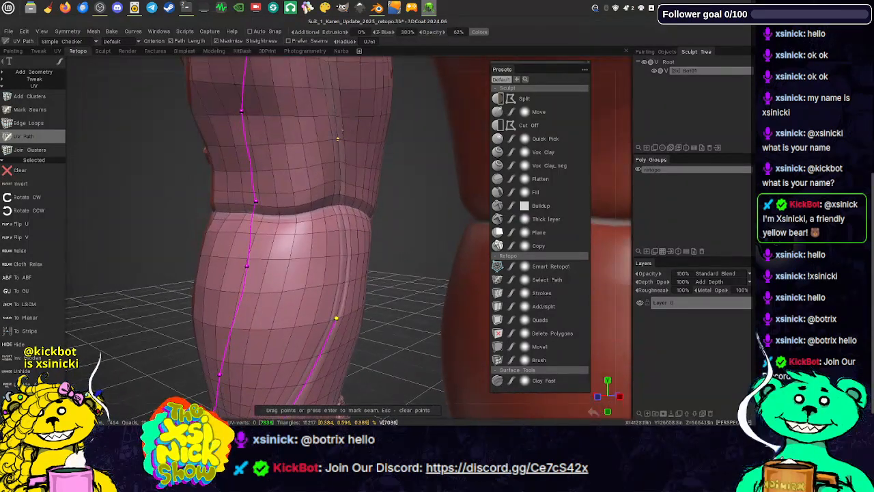
alt+drag(346, 113, 351, 127)
alt+middle_drag(351, 127, 362, 212)
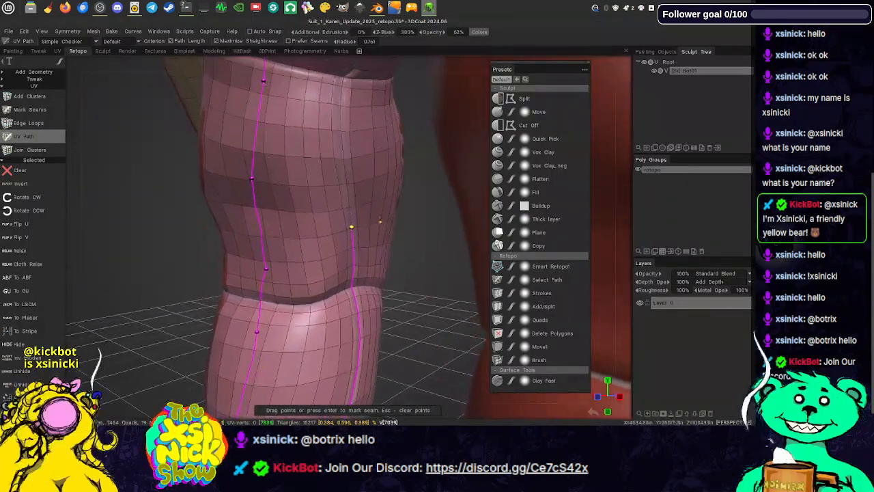
- Continue the UV path up the inner thigh groove and over the thigh band to the crotch, and mark it as a seam
alt+middle_drag(373, 147, 376, 184)
click(363, 93)
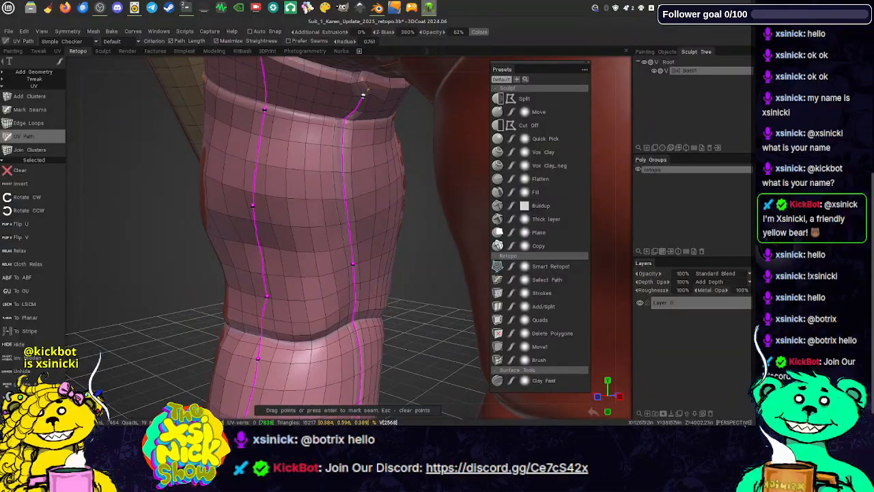
alt+middle_drag(368, 88, 369, 114)
alt+drag(628, 134, 341, 102)
click(339, 101)
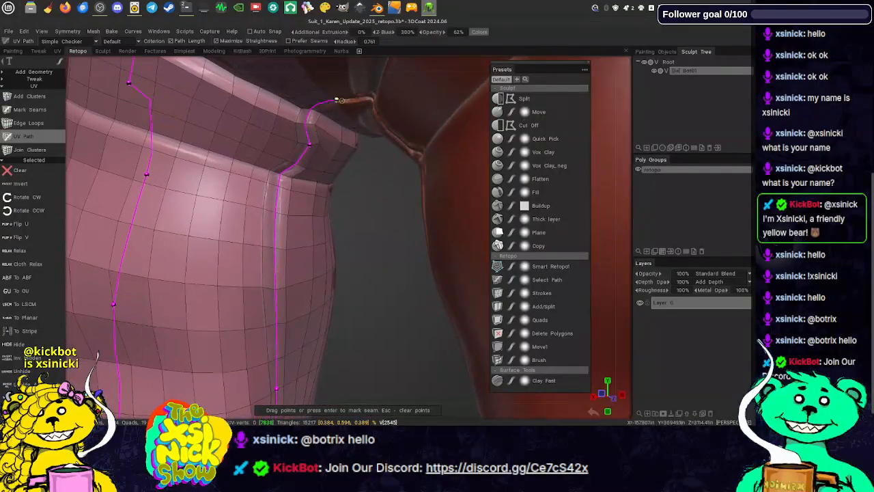
key(Return)
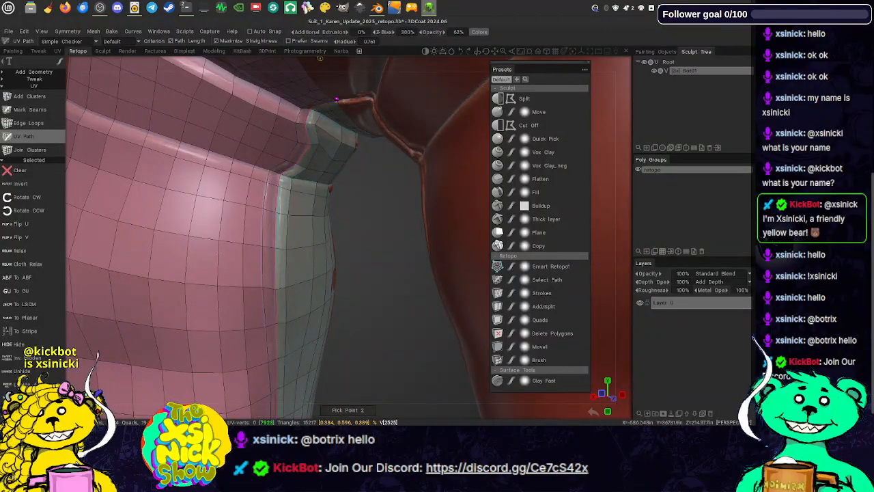
- Lay a new UV path from the crotch along the rear hip crease, with close points that keep it on the crease edge
scroll(320, 59, down, 8)
alt+drag(320, 60, 281, 30)
alt+middle_drag(306, 126, 347, 170)
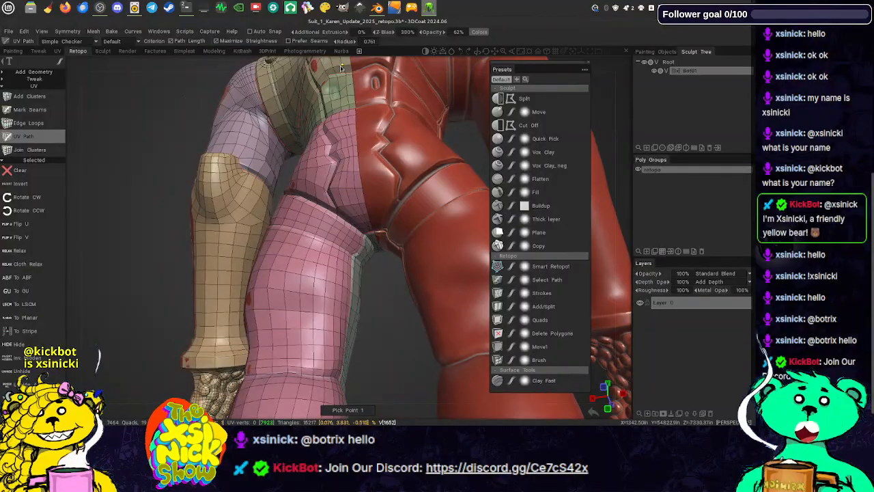
alt+right_drag(342, 68, 368, 89)
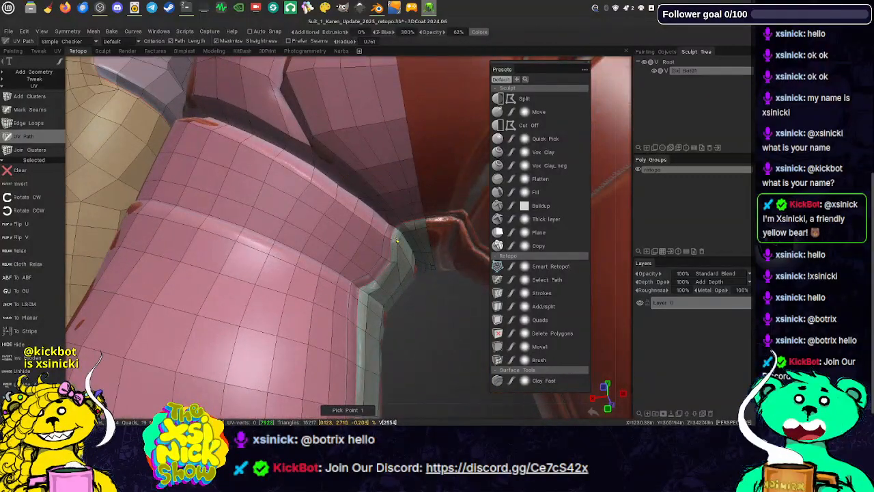
click(395, 227)
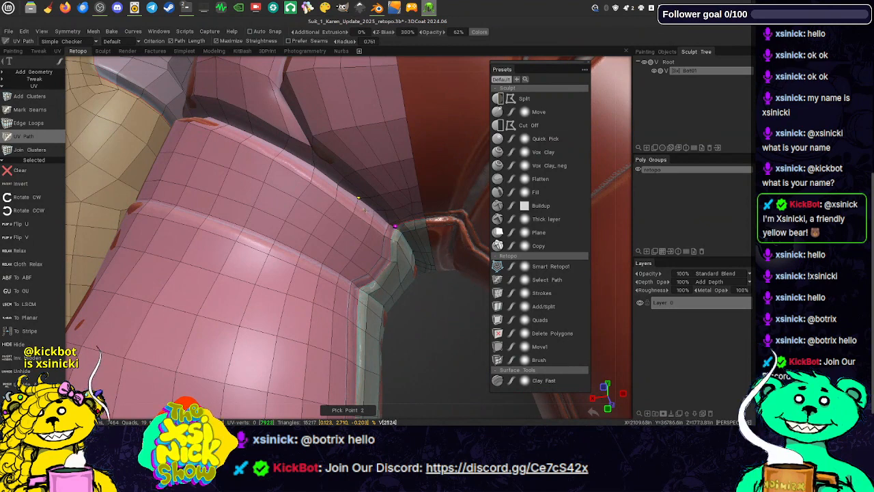
alt+middle_drag(396, 220, 355, 214)
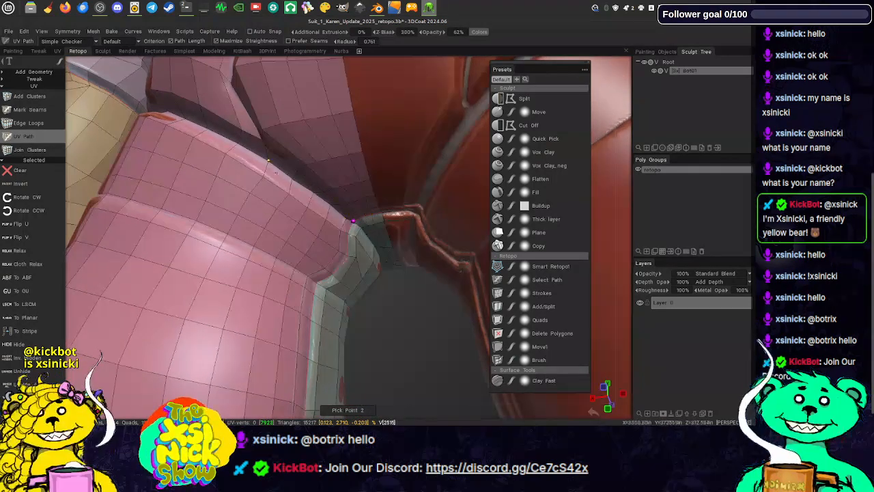
click(268, 161)
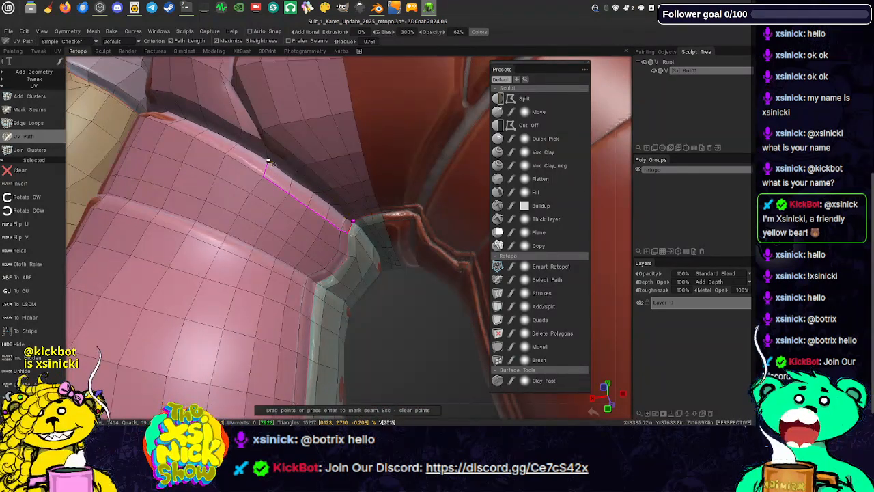
key(Return)
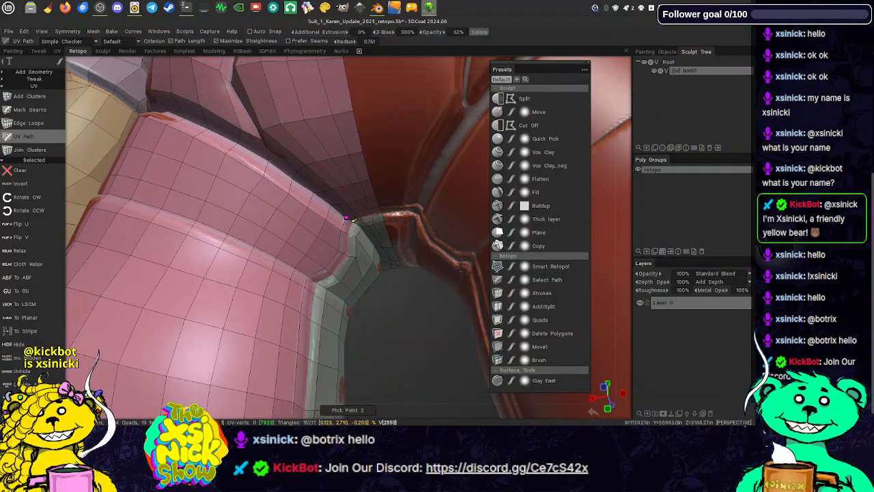
click(347, 218)
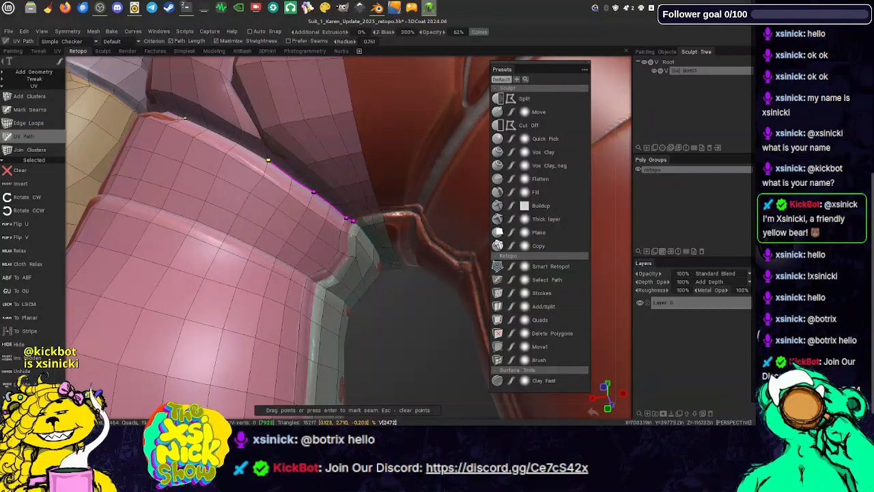
click(183, 120)
- Extend the UV path along the rest of the rear hip crease towards the outer hip
middle_drag(225, 91, 271, 230)
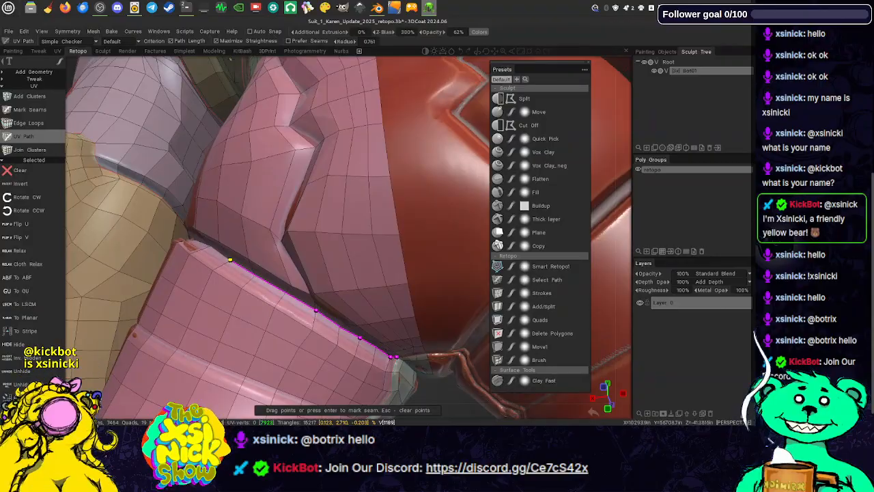
scroll(232, 59, down, 5)
alt+drag(231, 61, 337, 169)
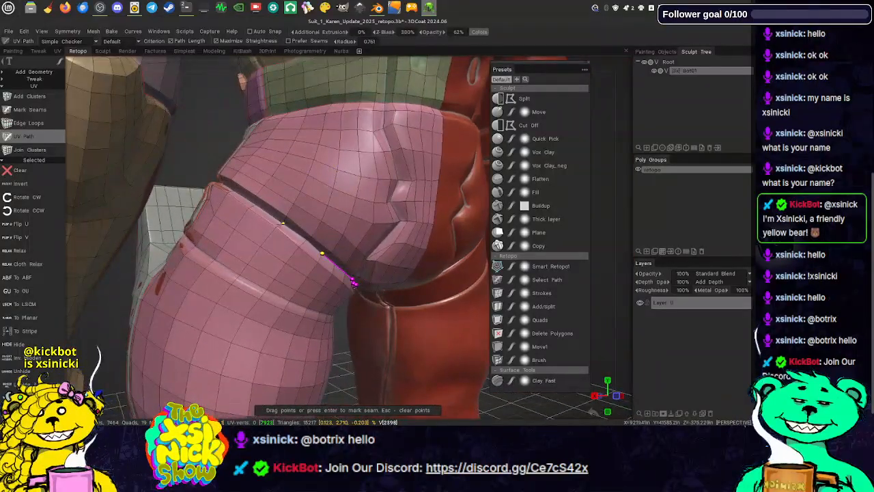
click(283, 222)
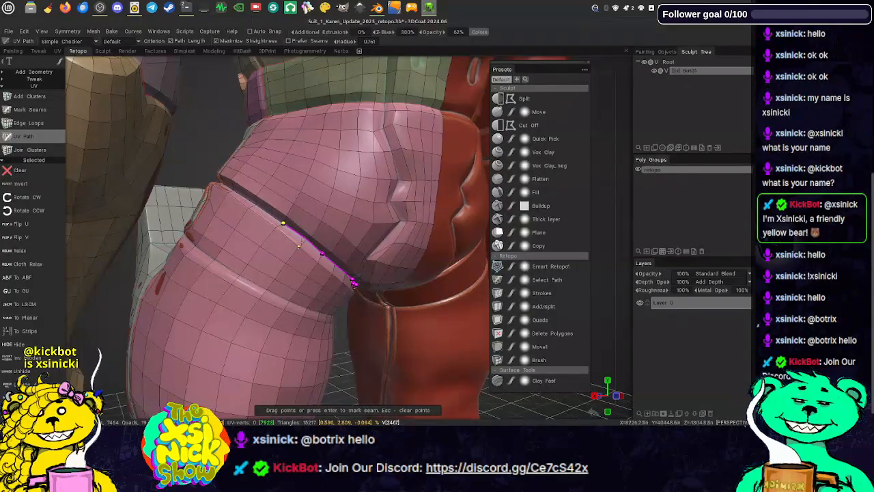
click(234, 190)
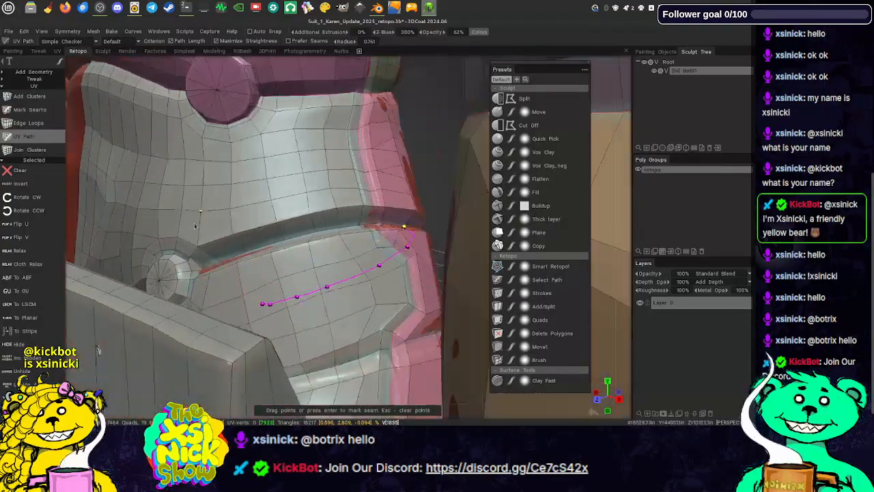
- Carry the UV path around the outer hip and along the front hip crease to the round hip button
middle_drag(196, 227, 271, 165)
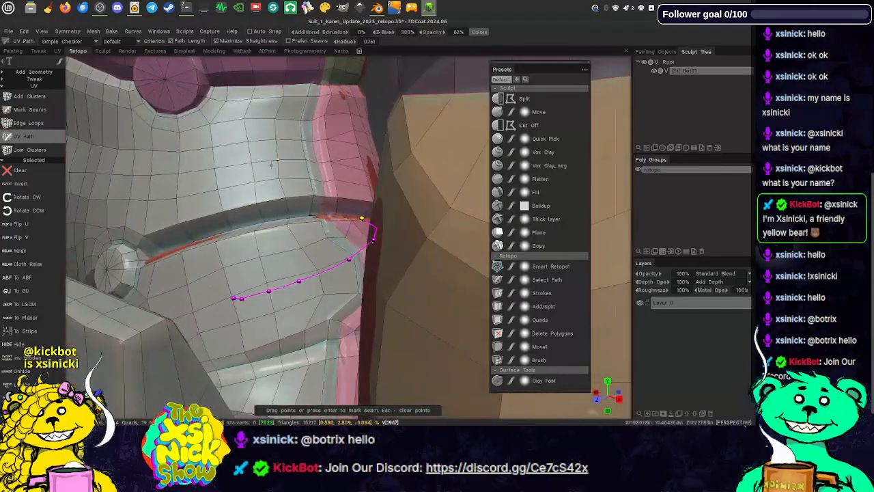
click(265, 220)
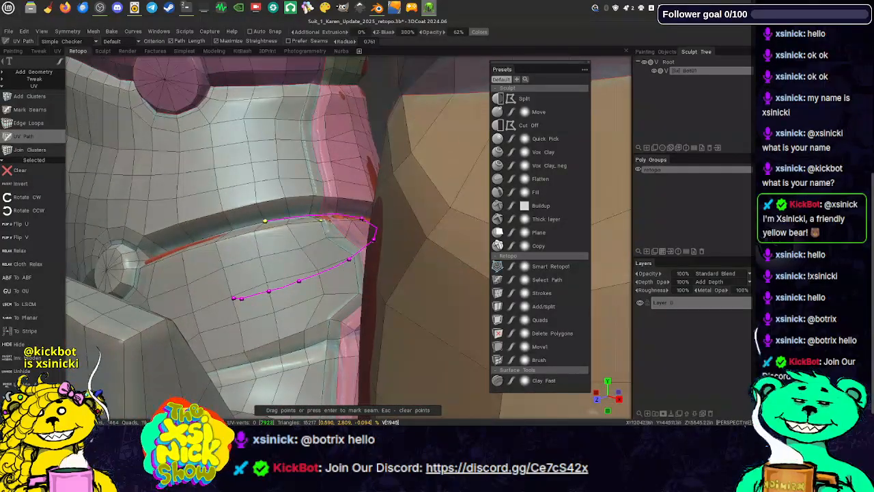
scroll(282, 65, down, 5)
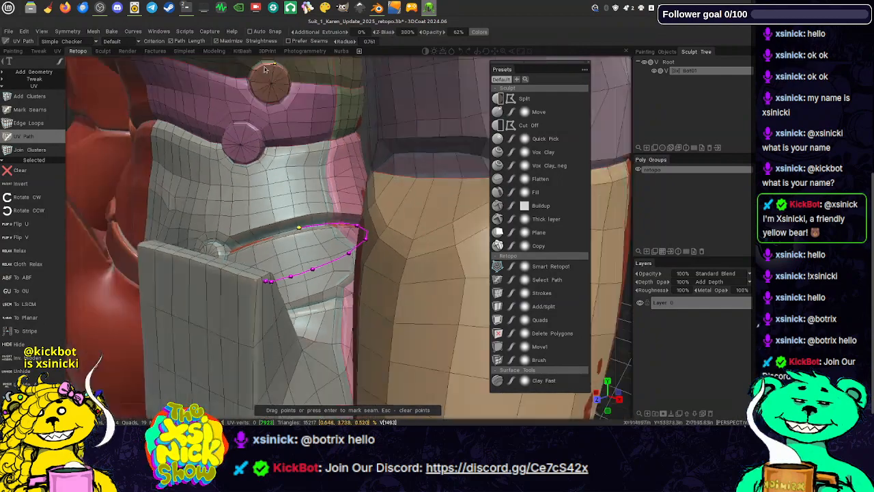
scroll(273, 69, up, 4)
scroll(265, 73, down, 2)
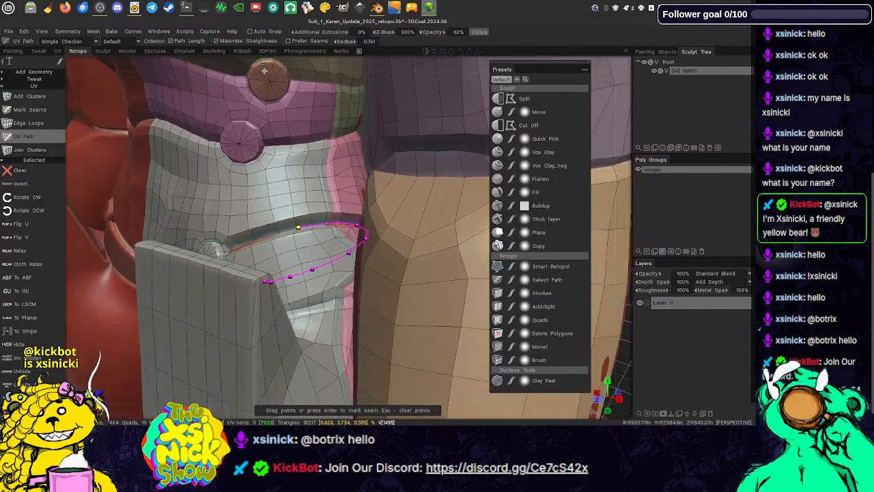
middle_drag(265, 73, 328, 108)
middle_drag(424, 239, 315, 161)
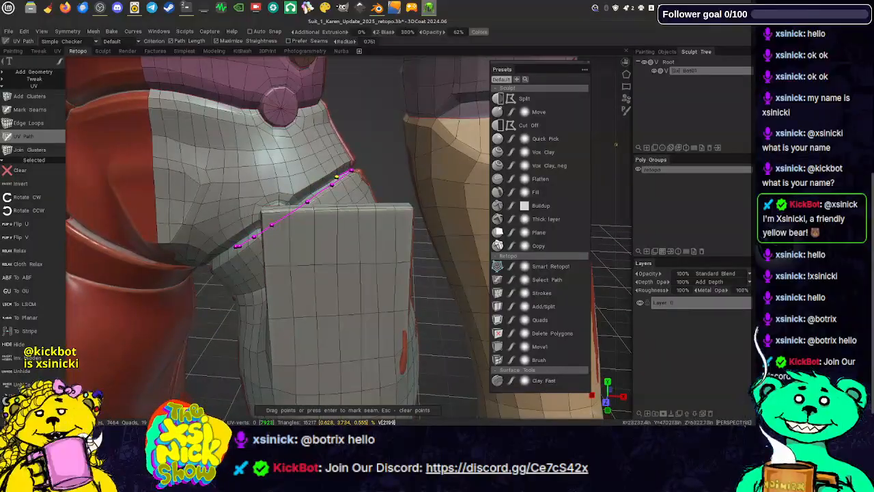
scroll(617, 153, up, 3)
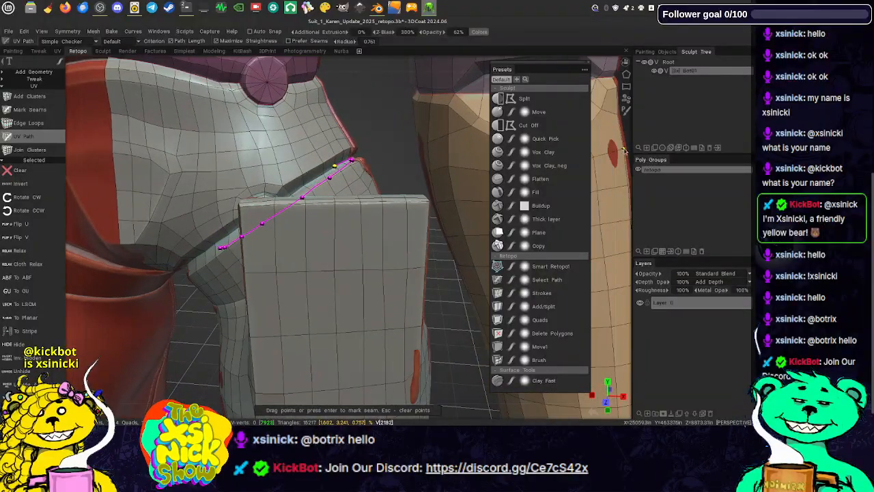
middle_drag(617, 152, 640, 162)
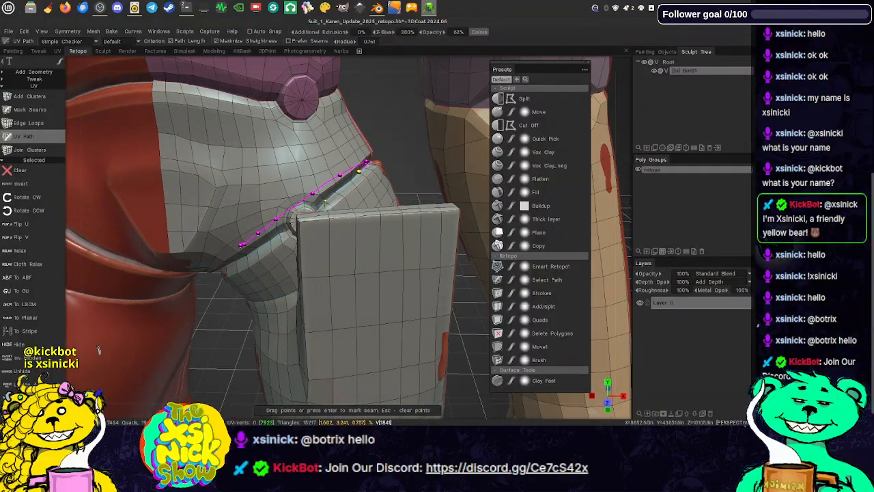
middle_drag(324, 200, 365, 203)
- Route the UV path around the upper rim of the round hip button to where the front hip crease resumes
scroll(420, 66, down, 4)
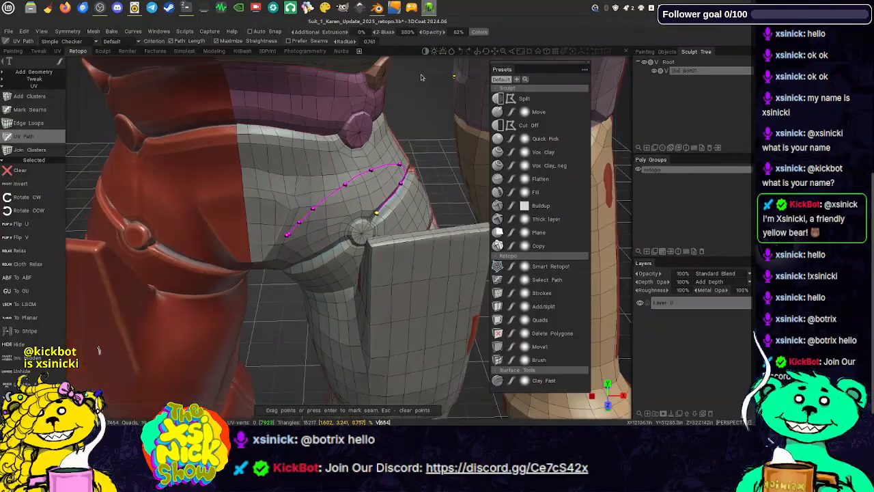
middle_drag(421, 78, 417, 127)
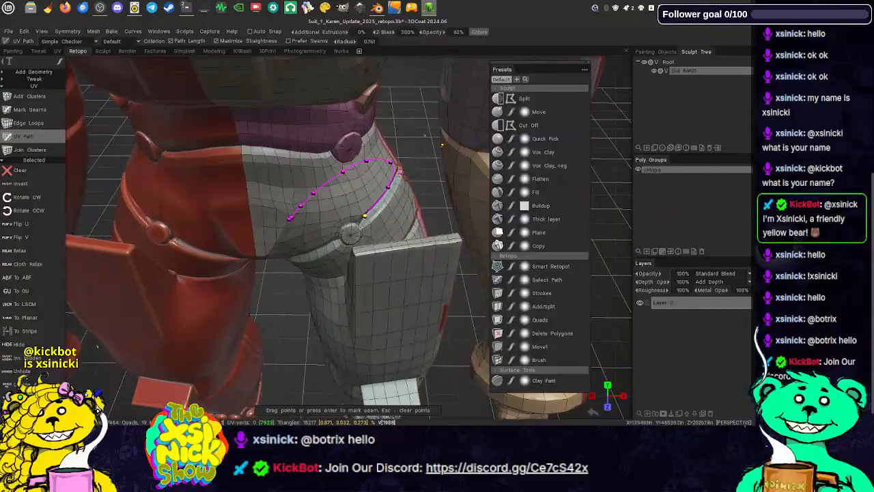
scroll(429, 75, up, 2)
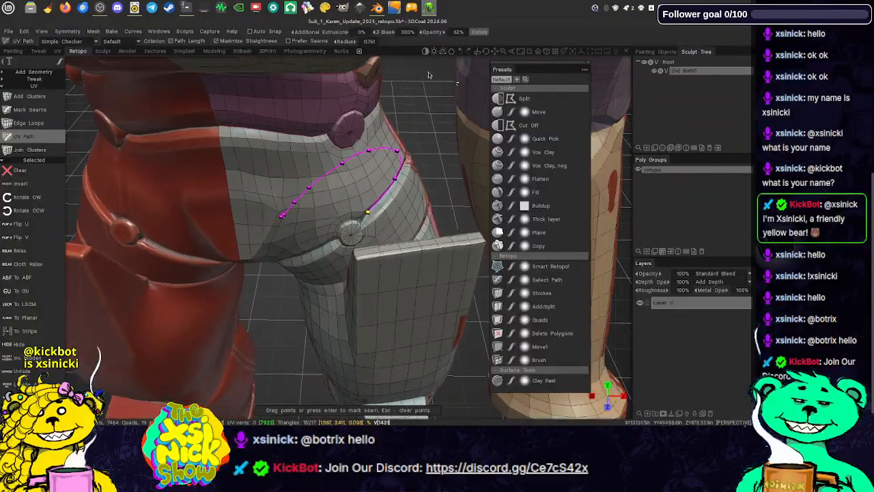
scroll(430, 75, up, 3)
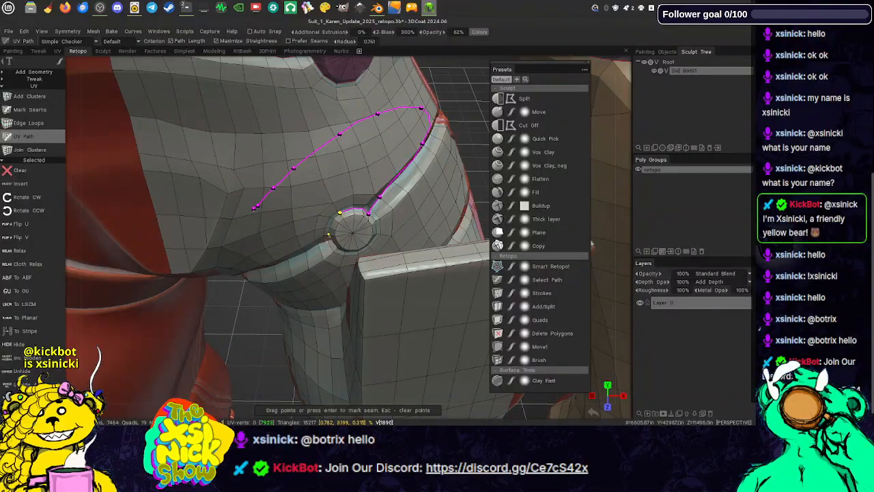
click(339, 213)
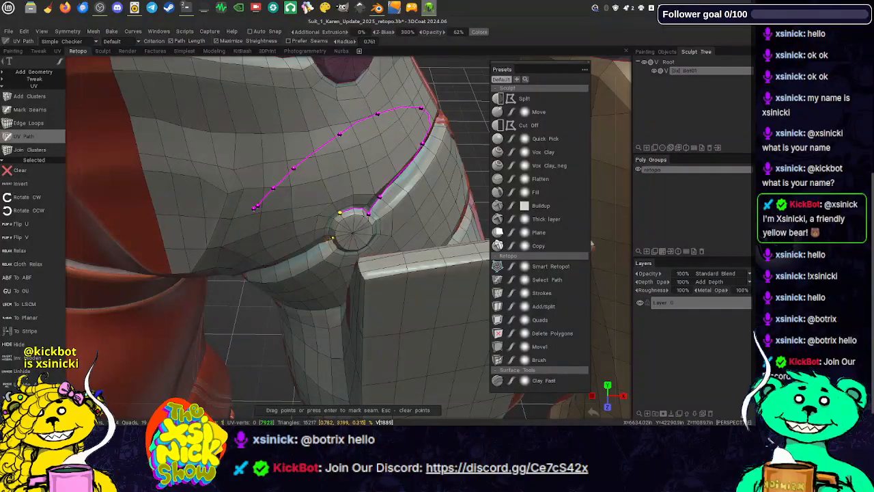
middle_drag(332, 237, 439, 168)
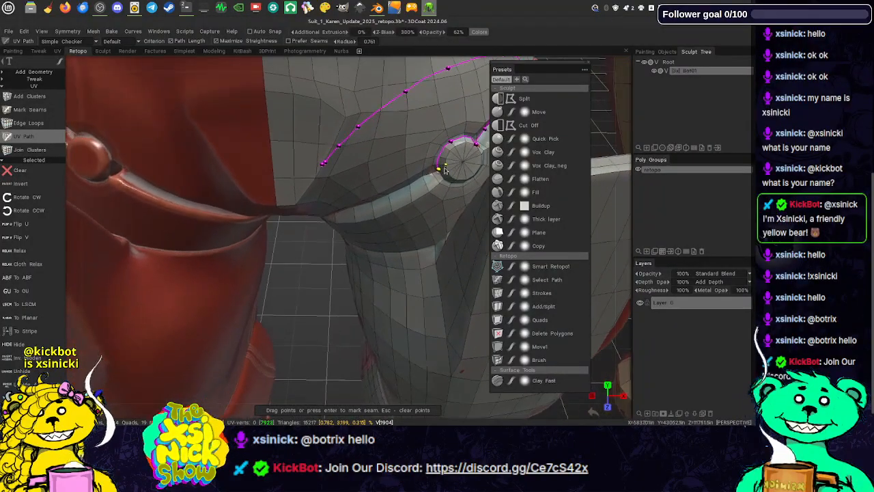
- Extend the UV path from the round hip button down the front hip crease to its crotch starting point and mark the seam
click(372, 200)
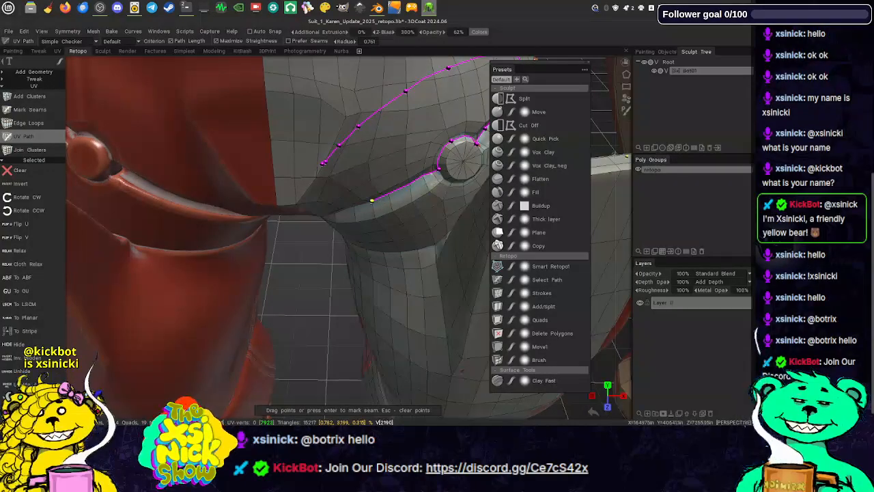
right_drag(371, 201, 639, 125)
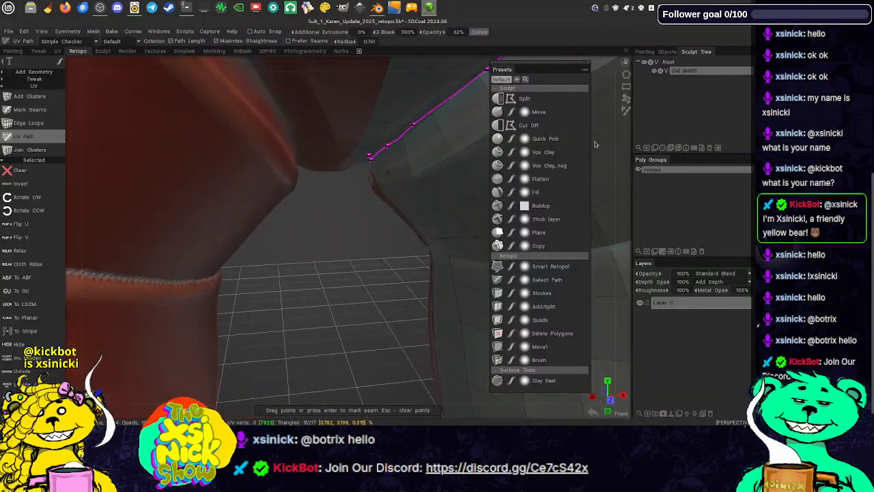
middle_drag(472, 197, 393, 265)
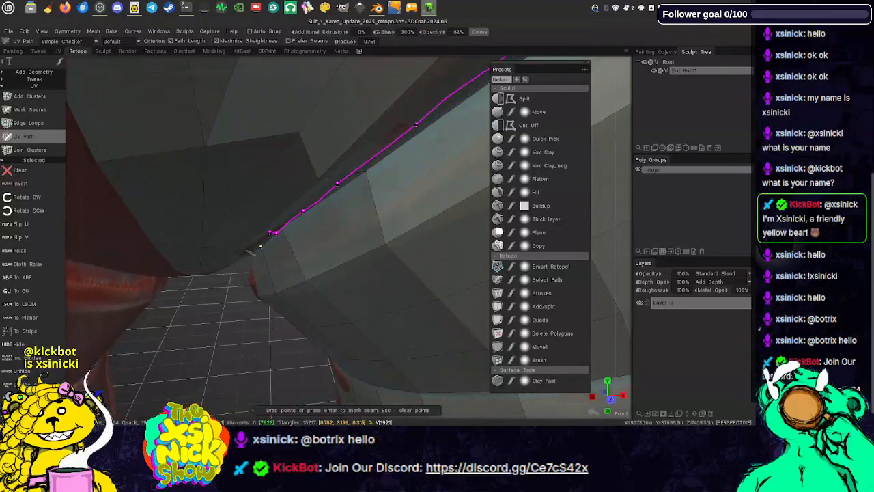
click(259, 251)
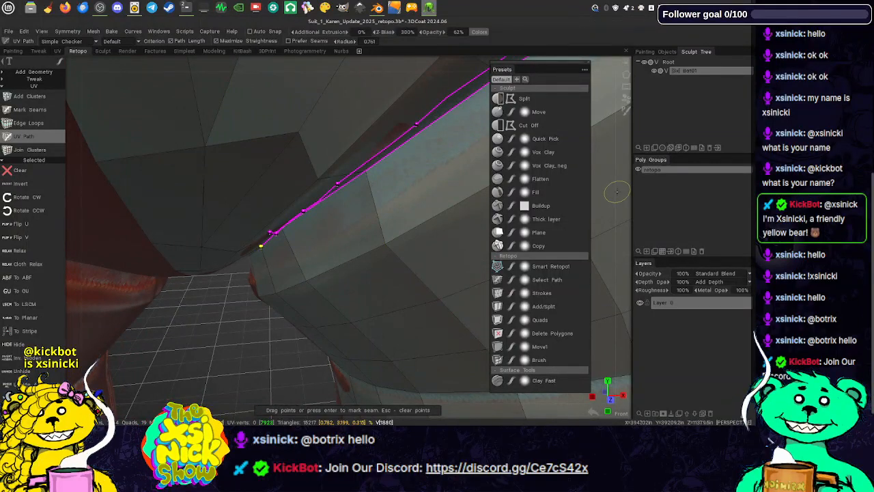
right_drag(612, 192, 613, 181)
alt+drag(620, 196, 618, 166)
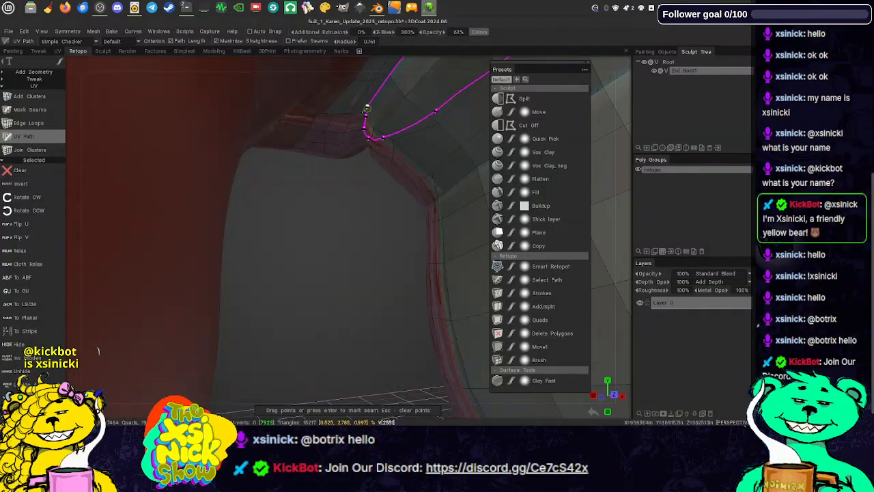
alt+drag(391, 163, 339, 182)
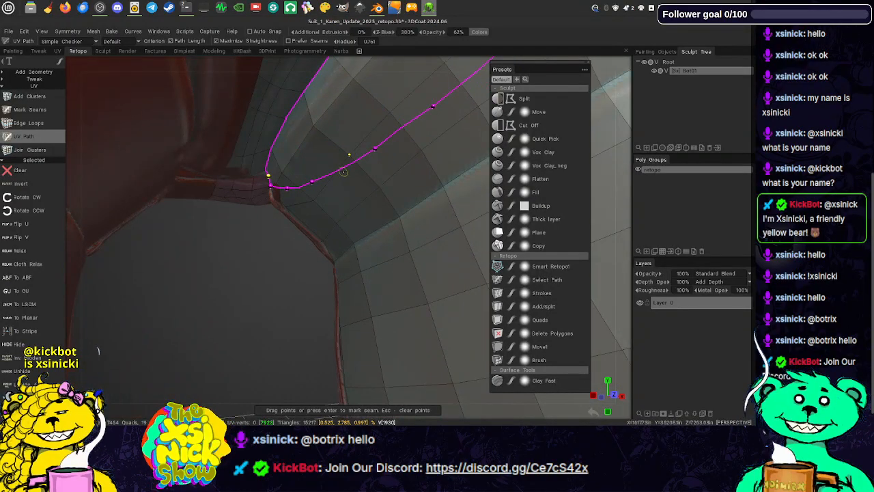
key(Return)
alt+drag(394, 183, 365, 248)
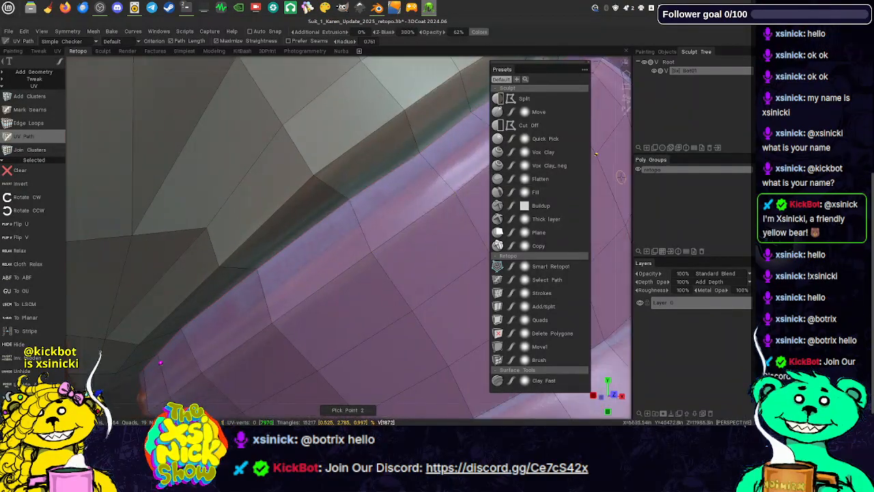
scroll(621, 170, down, 5)
alt+drag(617, 161, 618, 169)
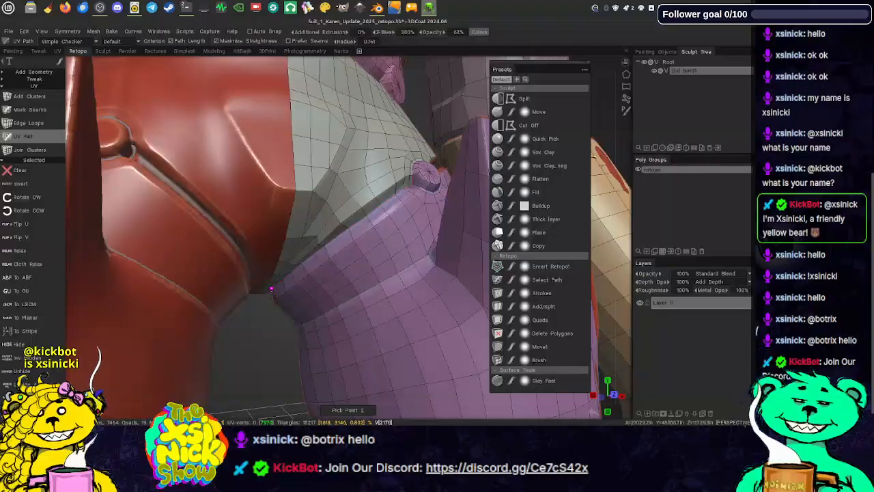
alt+drag(387, 134, 390, 218)
alt+middle_drag(390, 218, 392, 140)
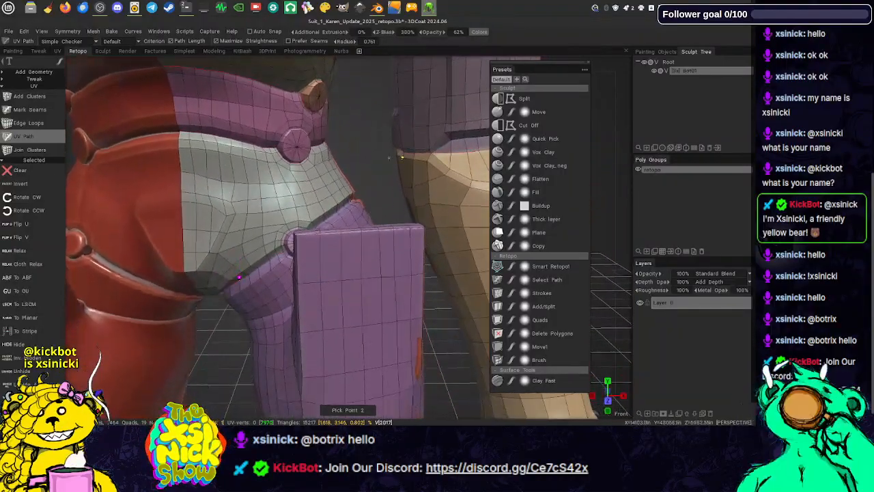
scroll(627, 162, up, 5)
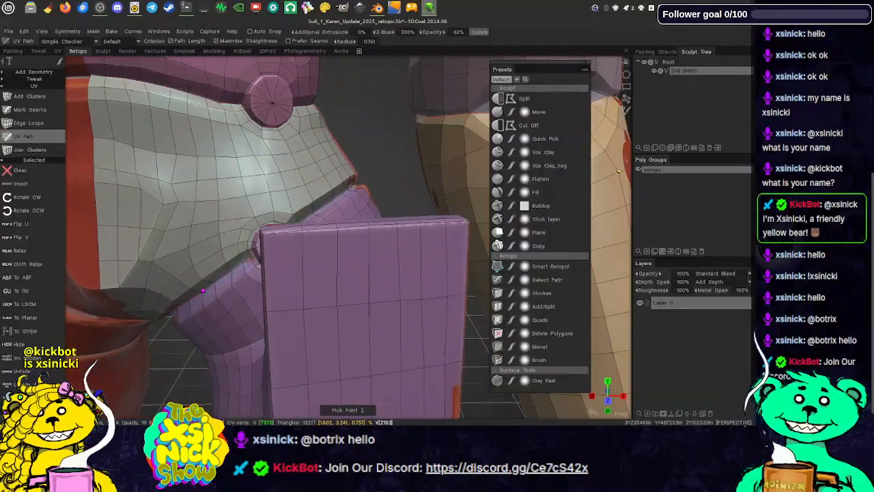
alt+drag(627, 164, 645, 164)
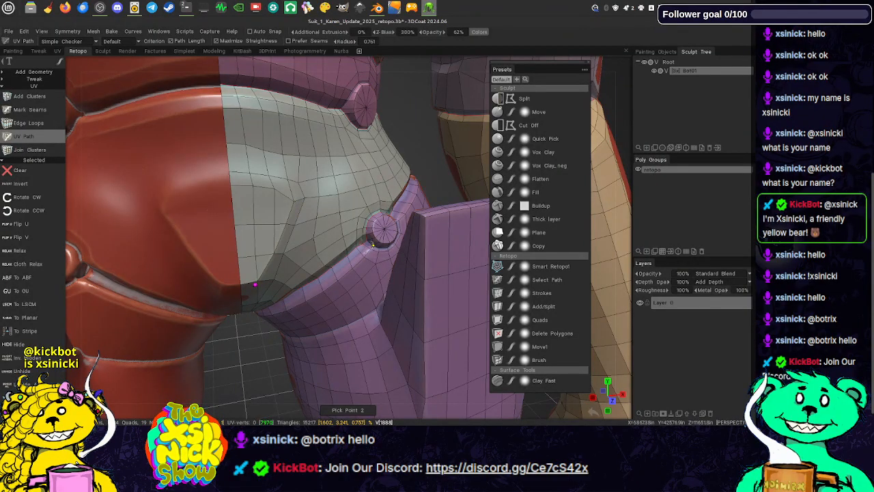
click(367, 239)
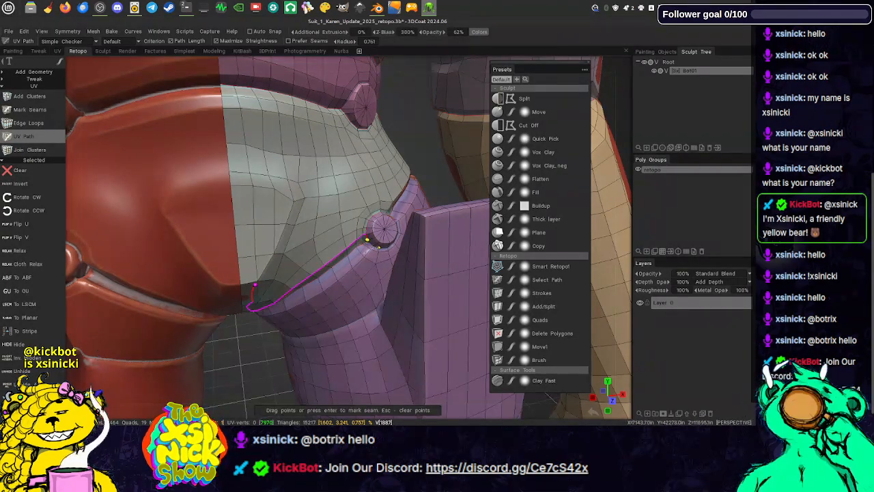
key(Return)
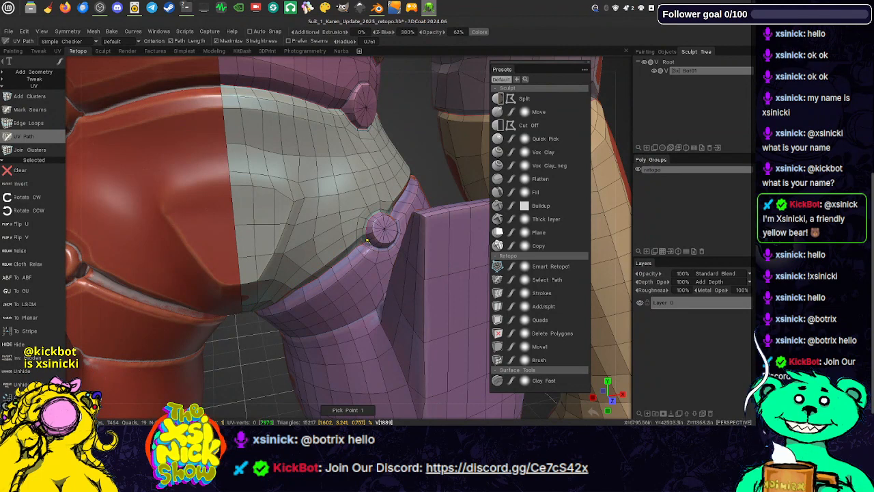
- Trace a UV path around the lower rim of the round hip button and mark it as a seam to separate the button
click(380, 247)
middle_drag(380, 246, 342, 258)
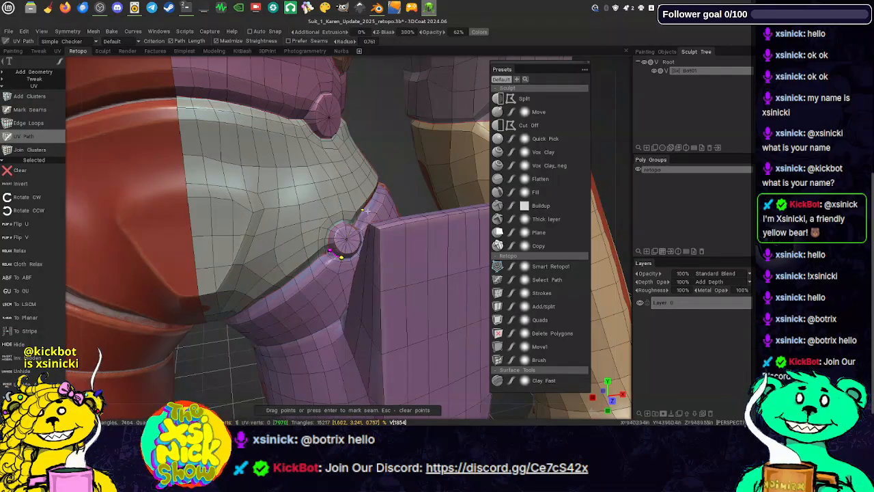
alt+drag(366, 210, 294, 222)
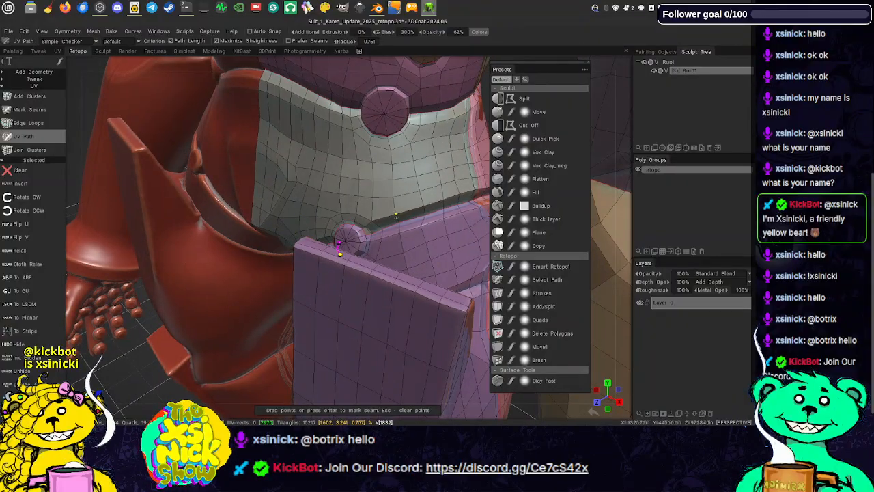
alt+drag(339, 243, 332, 247)
scroll(333, 247, up, 4)
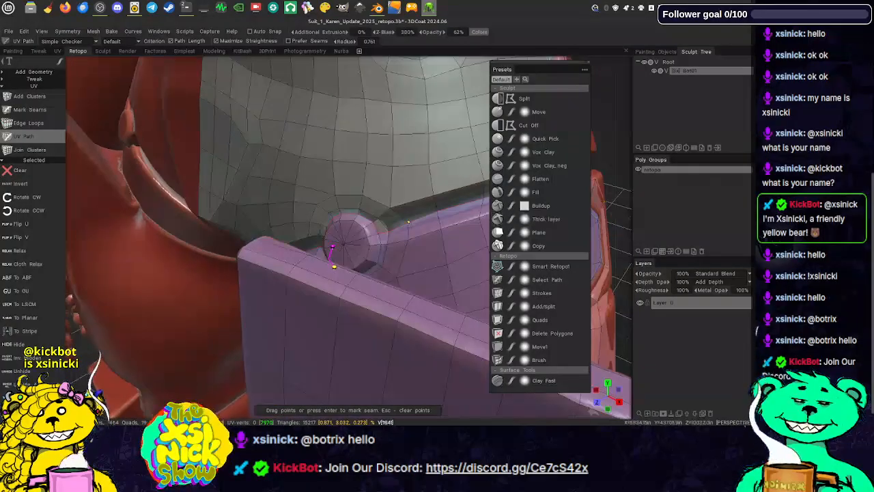
alt+middle_drag(410, 222, 365, 239)
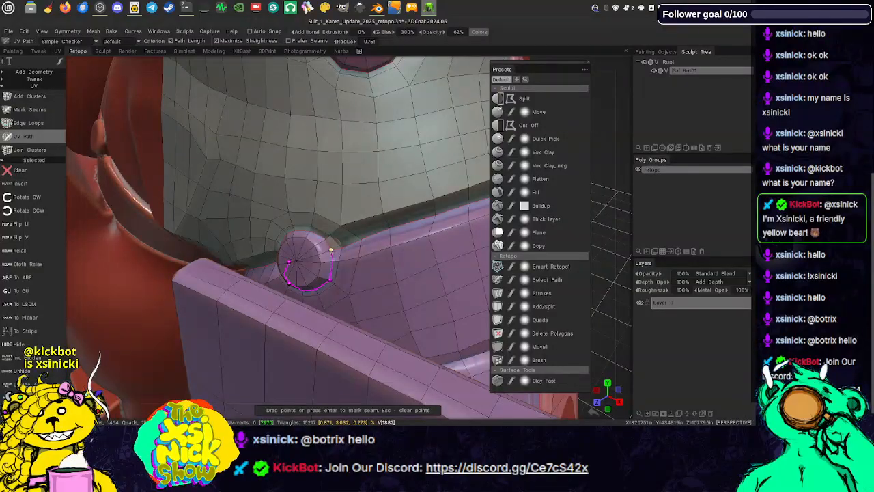
alt+drag(341, 246, 316, 244)
key(Return)
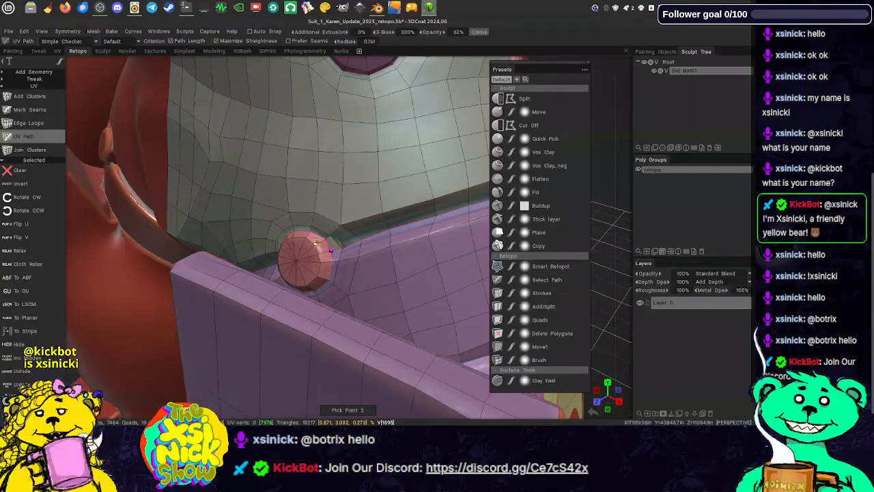
- Trace a UV path around the upper rim of the round waist button and mark it as a seam to separate the button
alt+drag(371, 262, 347, 259)
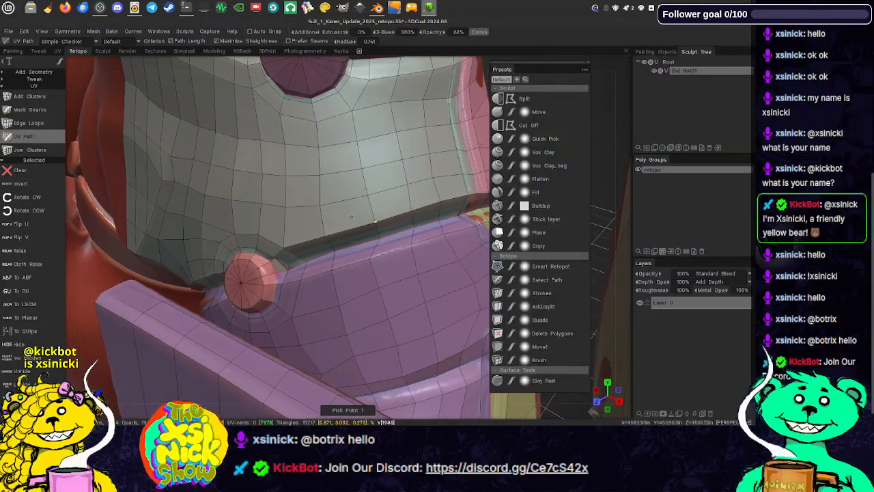
alt+middle_drag(366, 198, 357, 273)
alt+drag(357, 222, 358, 241)
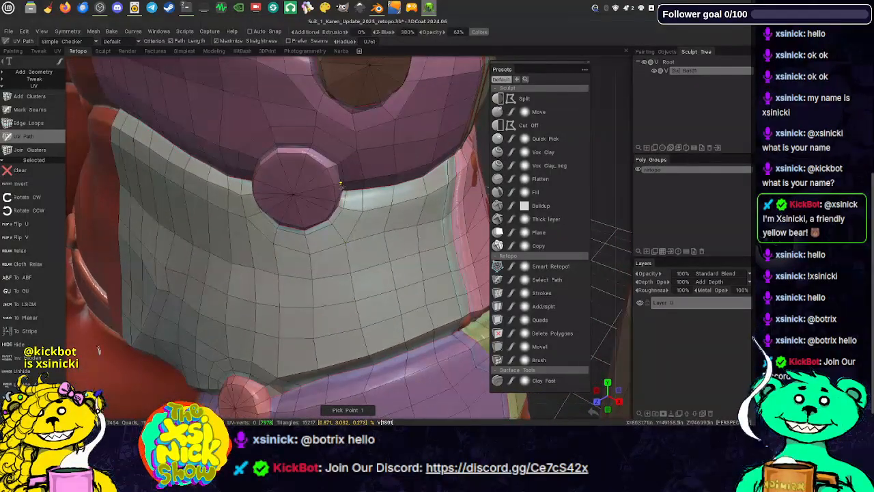
click(343, 188)
click(303, 148)
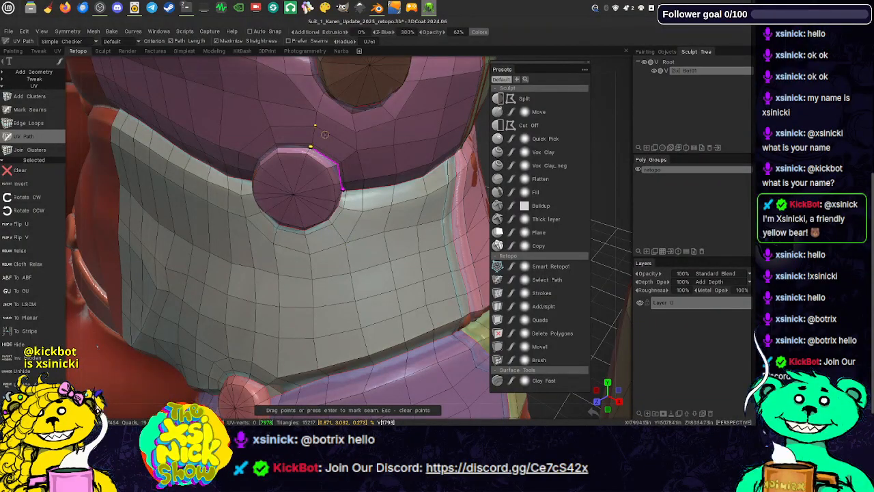
mouse_move(316, 164)
alt+mouse_down()
mouse_move(366, 171)
mouse_move(327, 172)
alt+mouse_up()
click(230, 184)
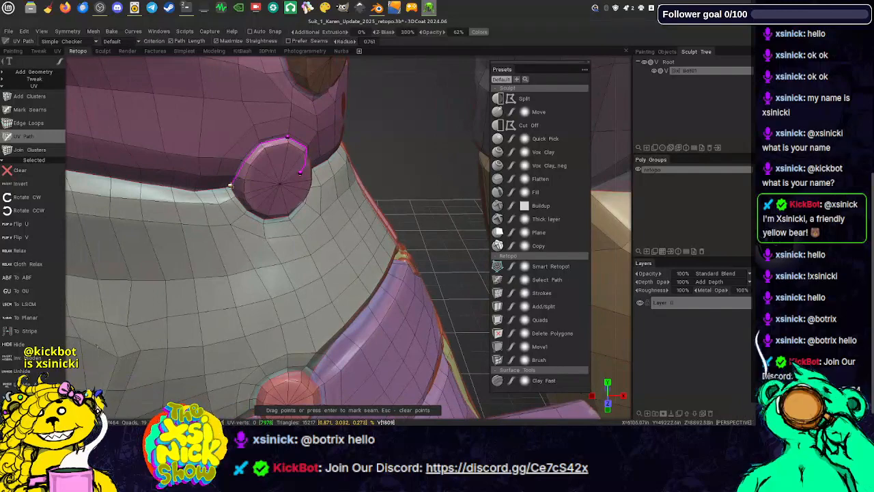
key(Return)
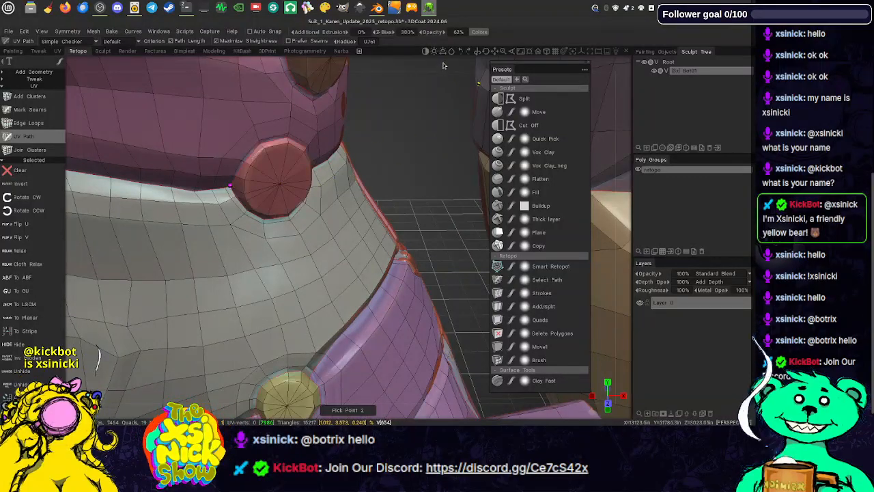
- Start a UV path at the torso's centre line and follow the groove under the raised chest panel to its lower outer corner
scroll(444, 66, down, 8)
middle_drag(404, 148, 400, 218)
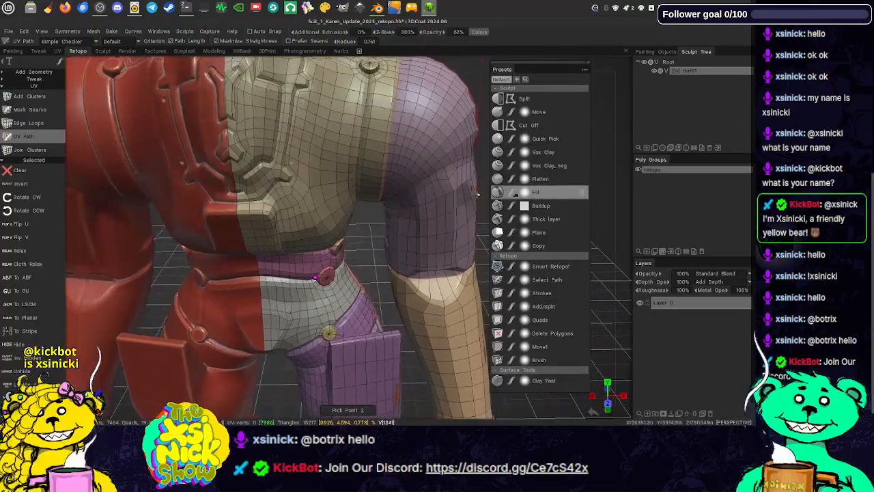
drag(622, 209, 592, 196)
middle_drag(366, 186, 365, 274)
middle_drag(333, 195, 397, 176)
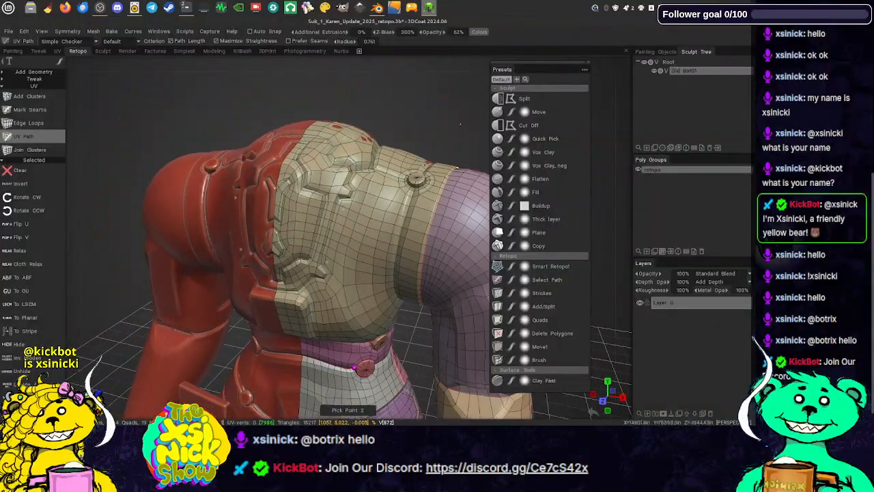
scroll(329, 210, up, 5)
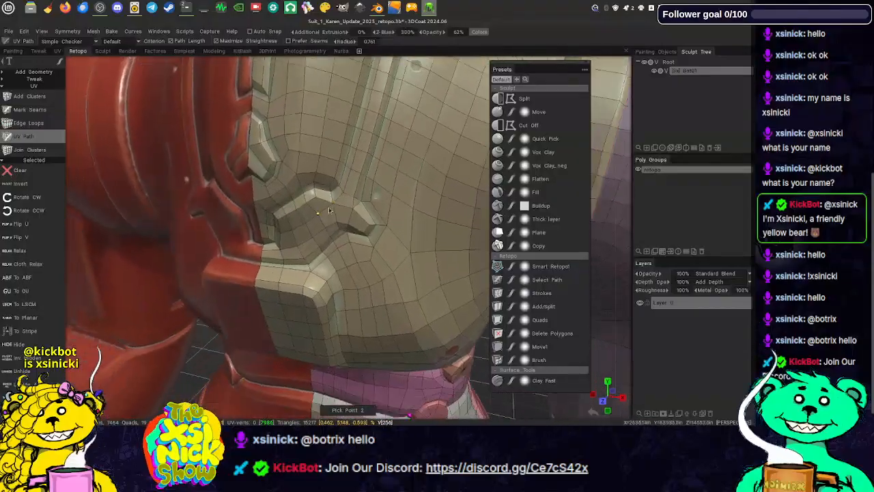
middle_drag(330, 211, 343, 197)
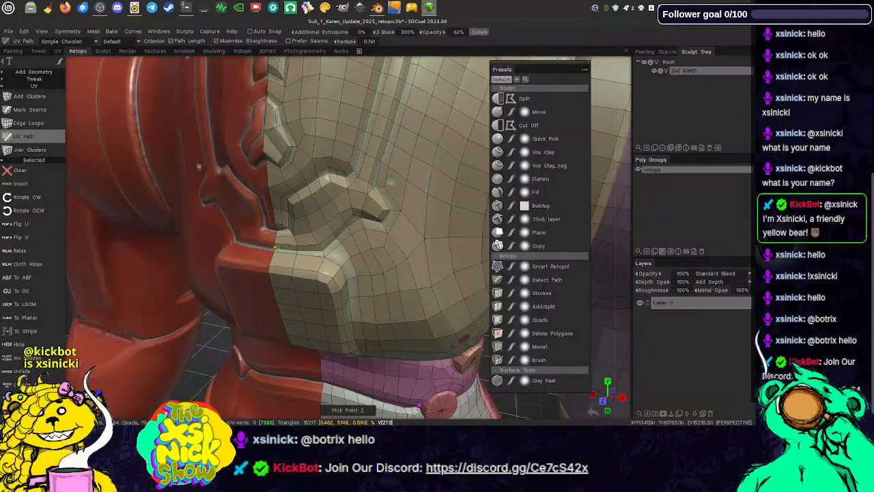
click(323, 250)
click(381, 222)
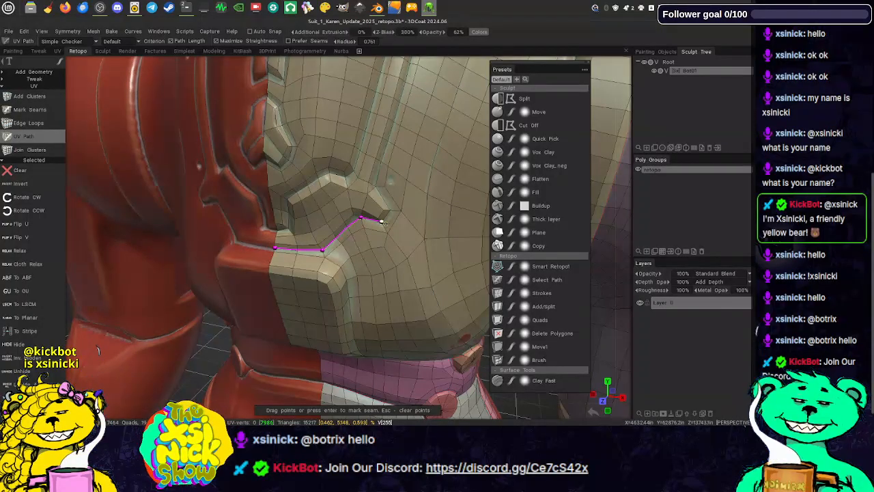
- Carry the UV path up the chest panel's outer groove, around its notches to the upper centre line, and mark the seam
middle_drag(393, 161, 343, 300)
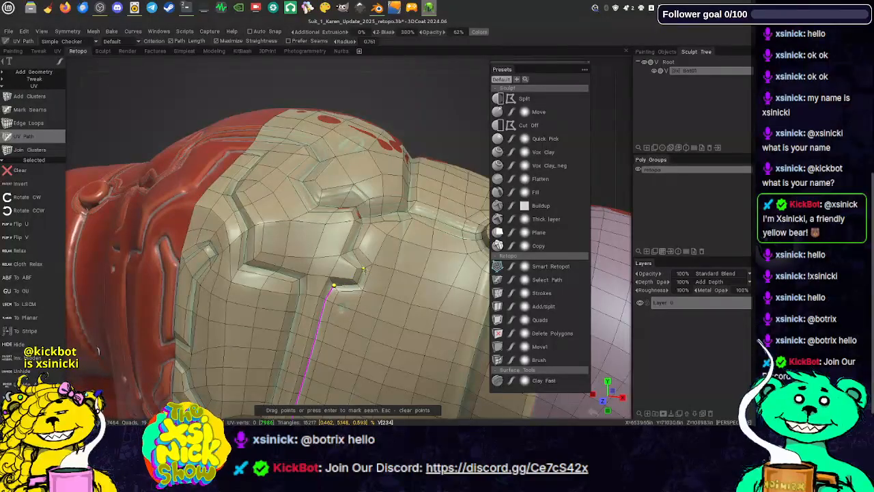
click(353, 250)
middle_drag(352, 249, 344, 307)
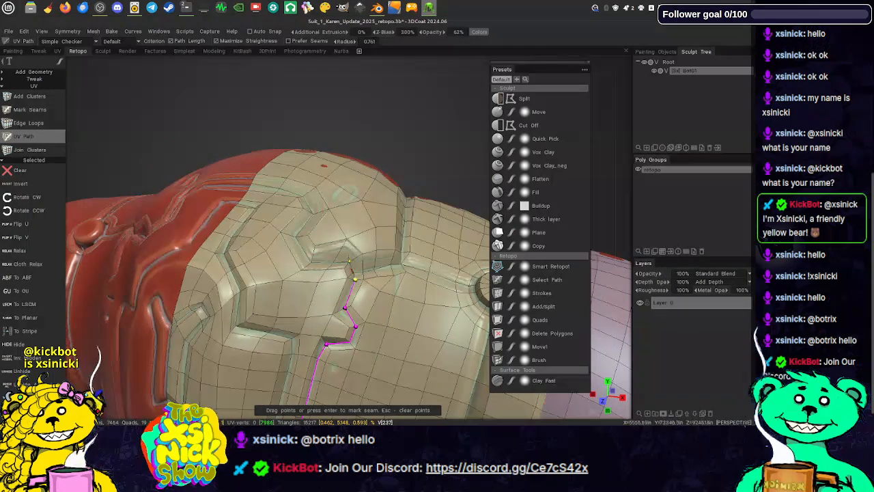
click(295, 237)
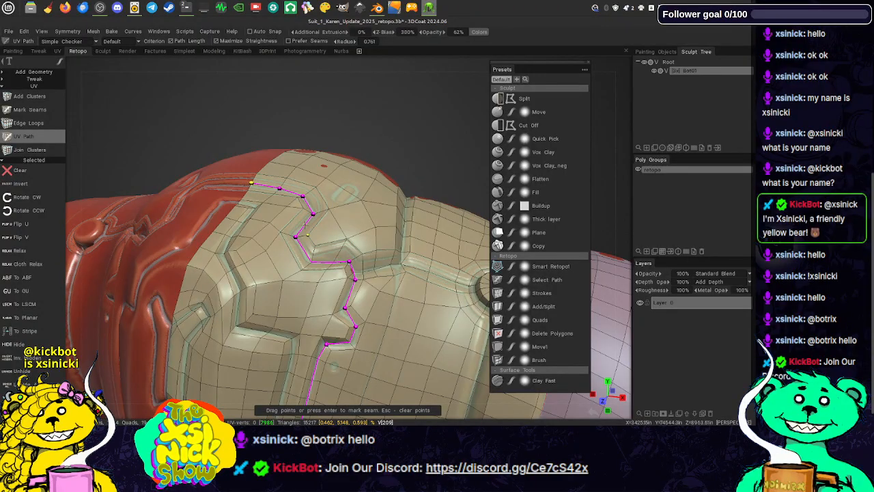
key(Return)
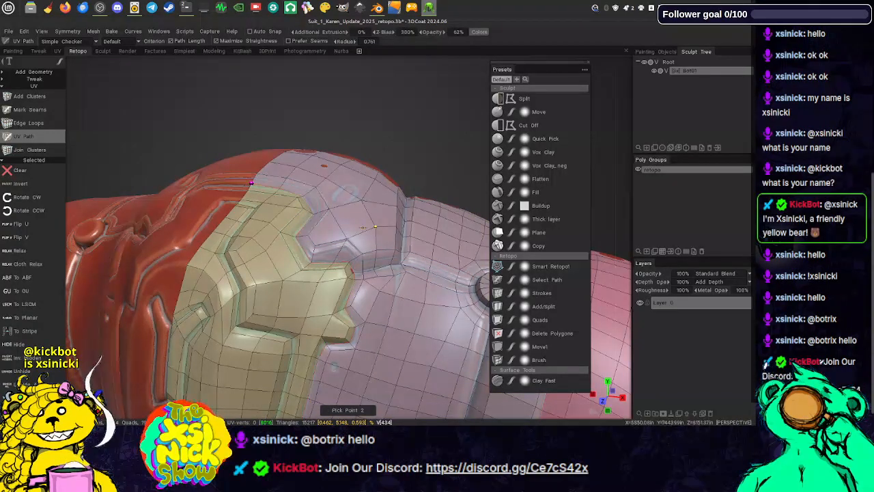
alt+drag(308, 232, 398, 260)
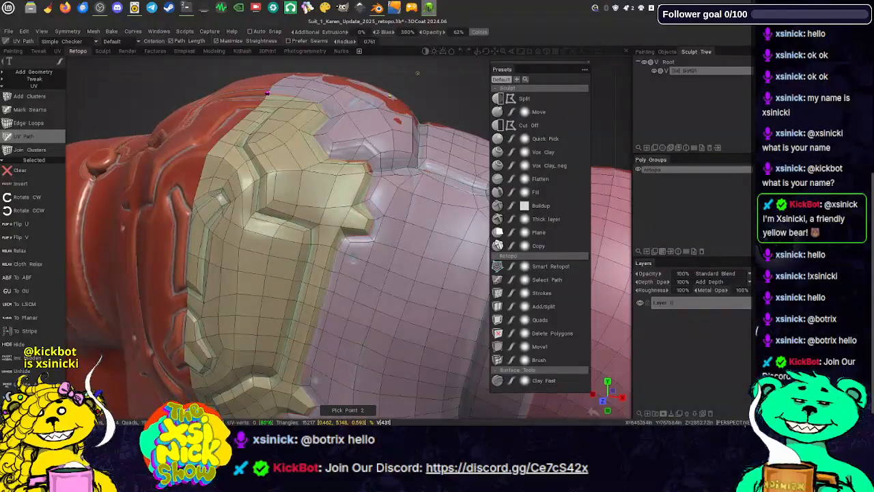
scroll(420, 74, down, 4)
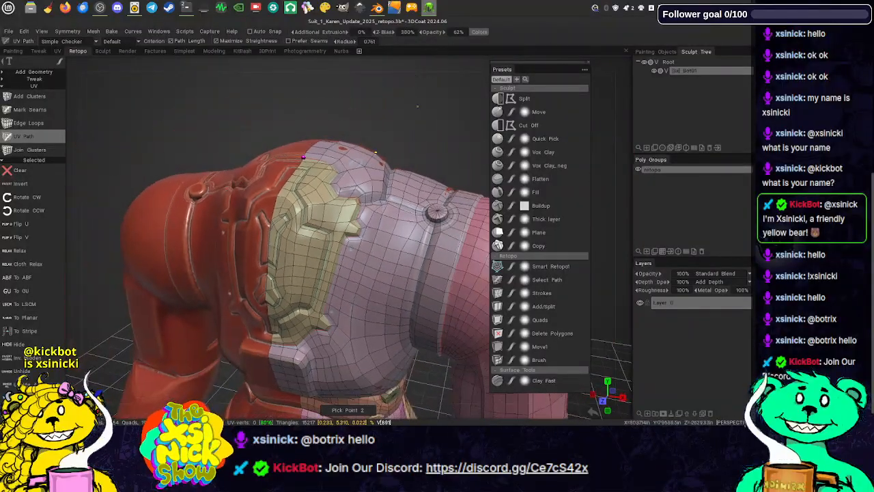
alt+drag(408, 76, 413, 97)
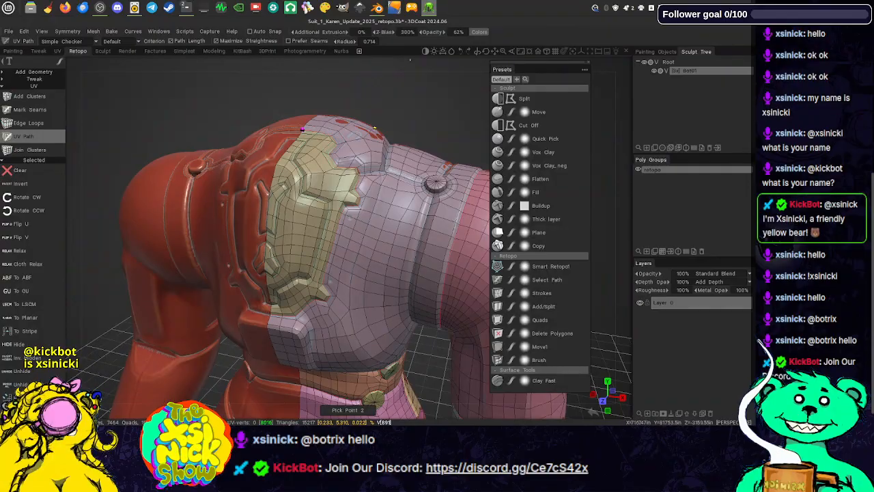
- Run a UV path from the chest panel's outer notch along the shoulder crease, around the front shoulder button and up the shoulder strap's inner groove
drag(413, 62, 362, 146)
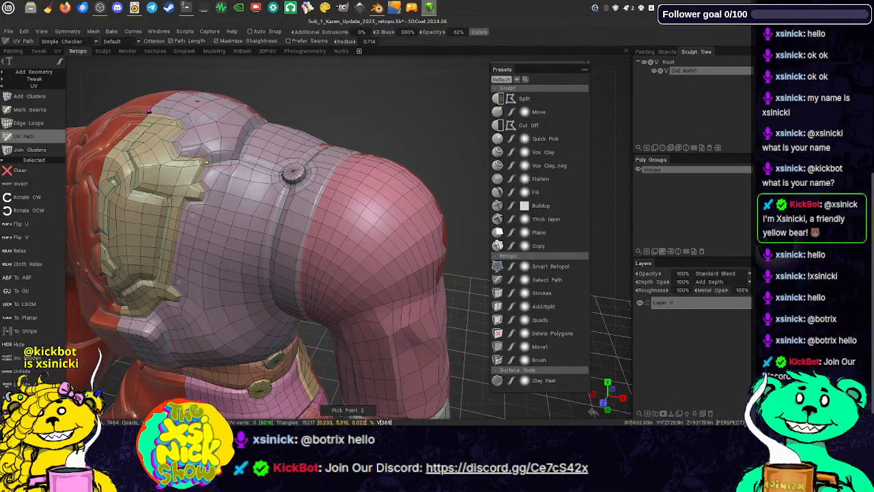
click(239, 159)
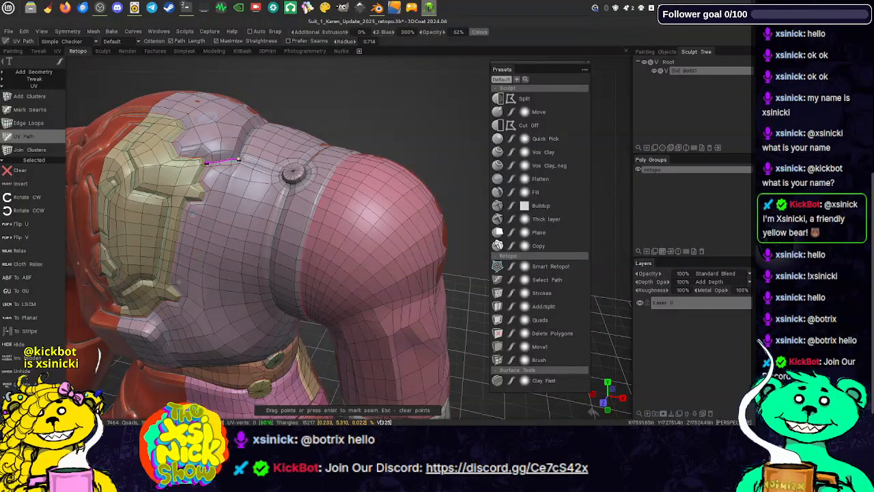
click(281, 171)
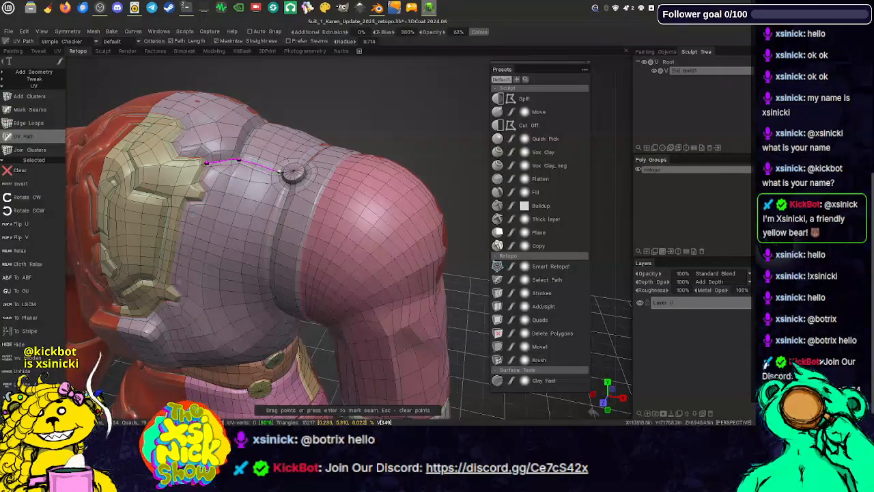
drag(333, 80, 399, 94)
middle_drag(272, 140, 321, 204)
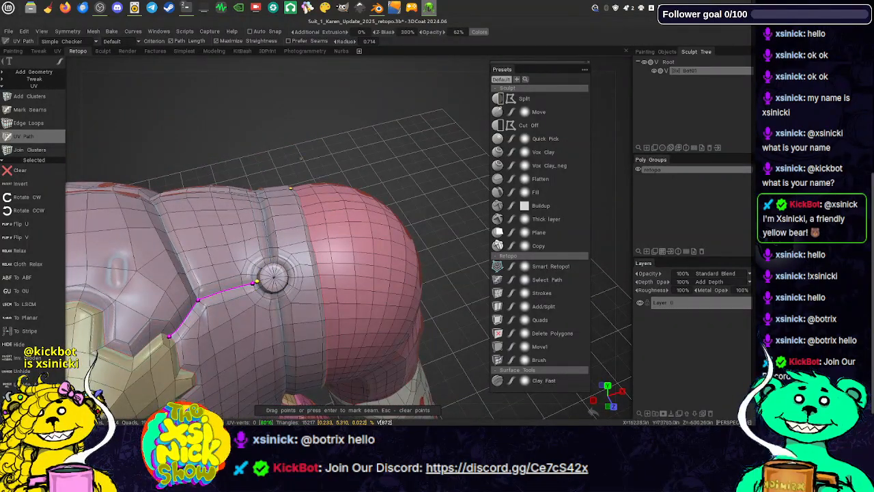
drag(329, 64, 334, 92)
middle_drag(235, 375, 274, 300)
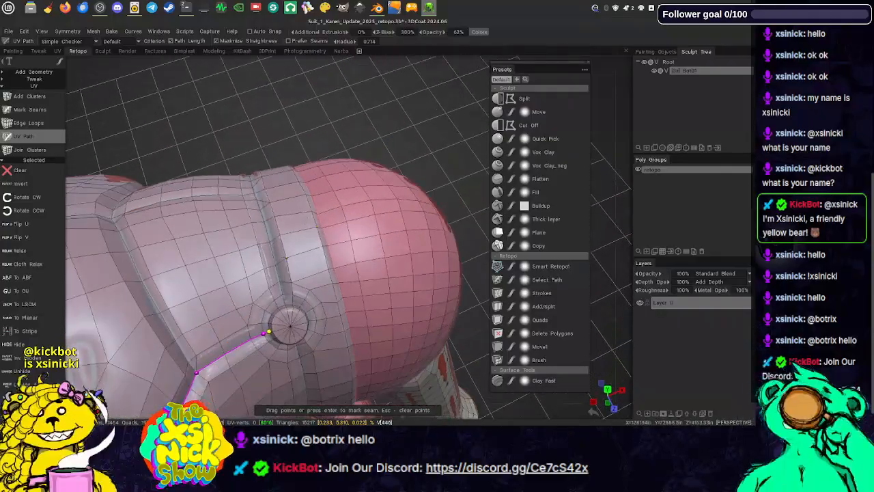
click(284, 304)
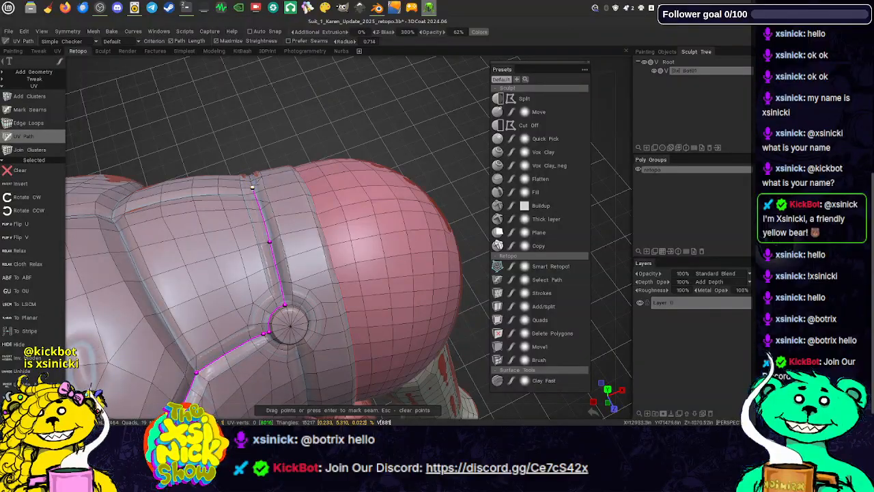
- Continue the UV path over the shoulder and down the strap's back groove to the upper rim of the rear shoulder button
drag(326, 87, 104, 8)
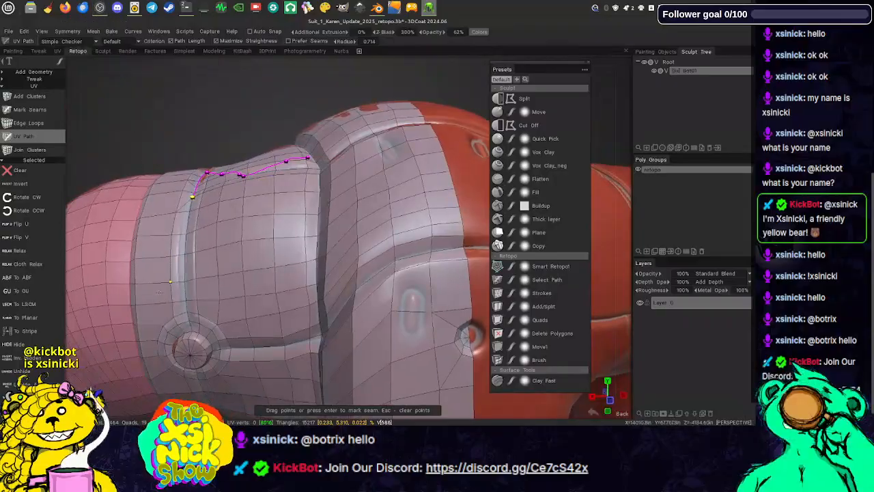
middle_drag(125, 325, 222, 262)
alt+drag(282, 248, 285, 239)
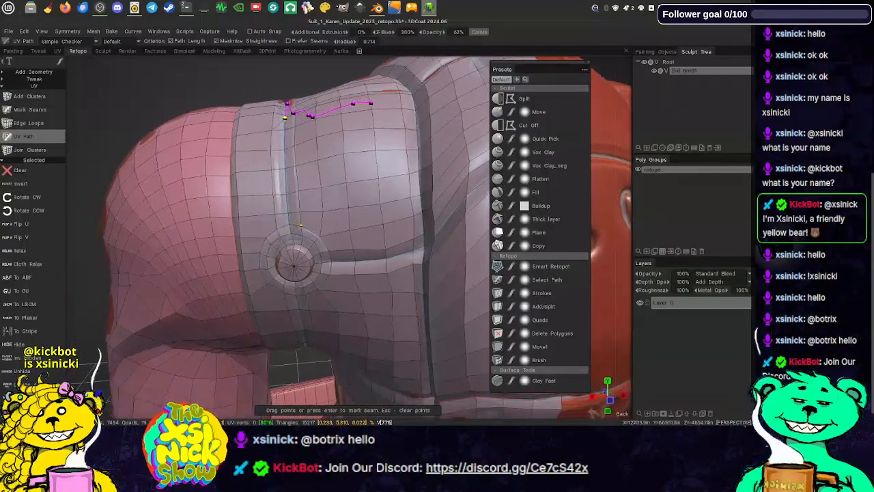
alt+drag(295, 188, 299, 219)
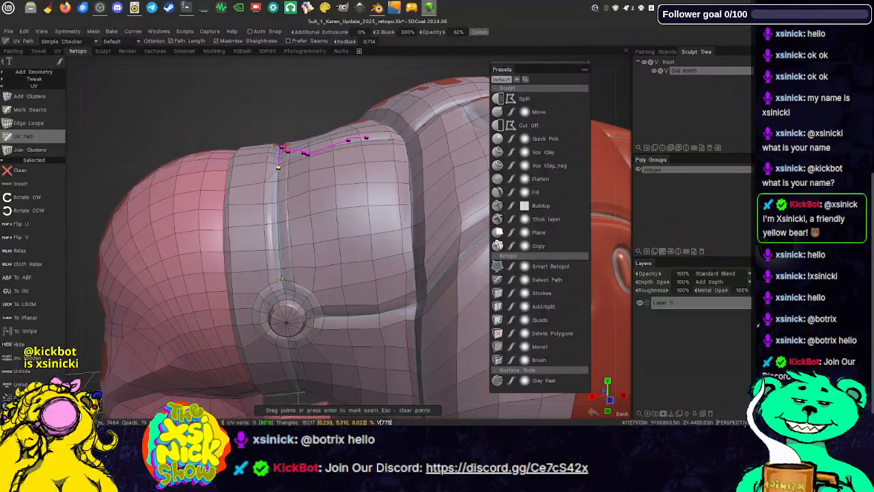
click(281, 278)
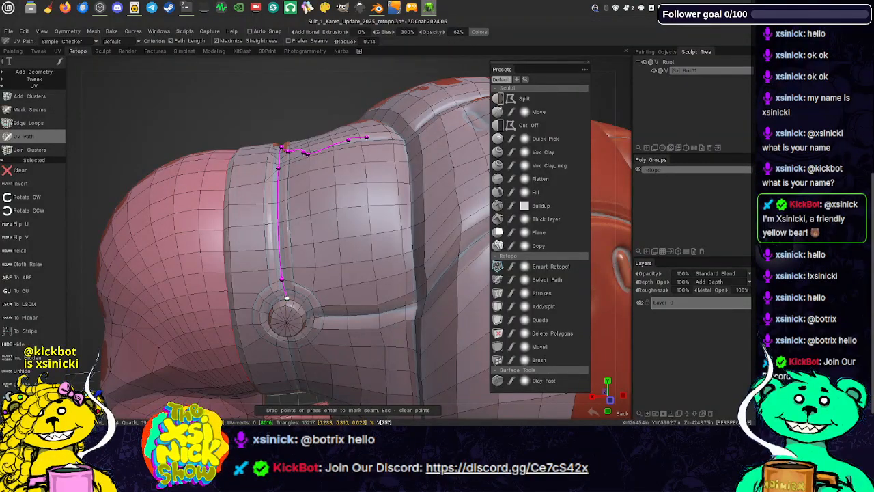
- Lead the UV path around the inner side of the rear shoulder button to its lower rim
middle_drag(308, 318, 286, 176)
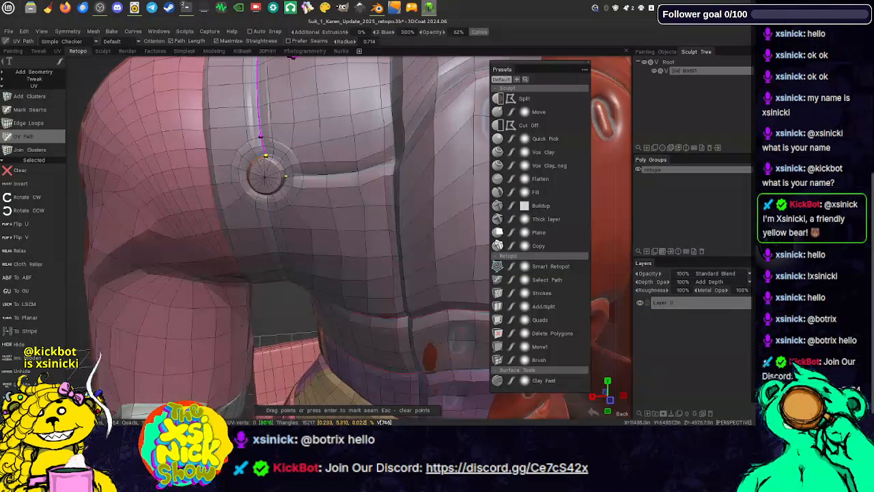
click(286, 175)
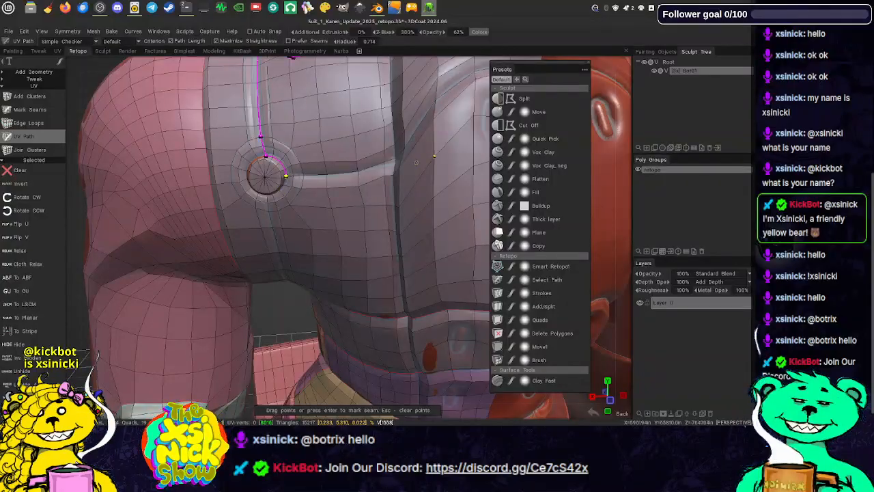
alt+drag(410, 161, 401, 267)
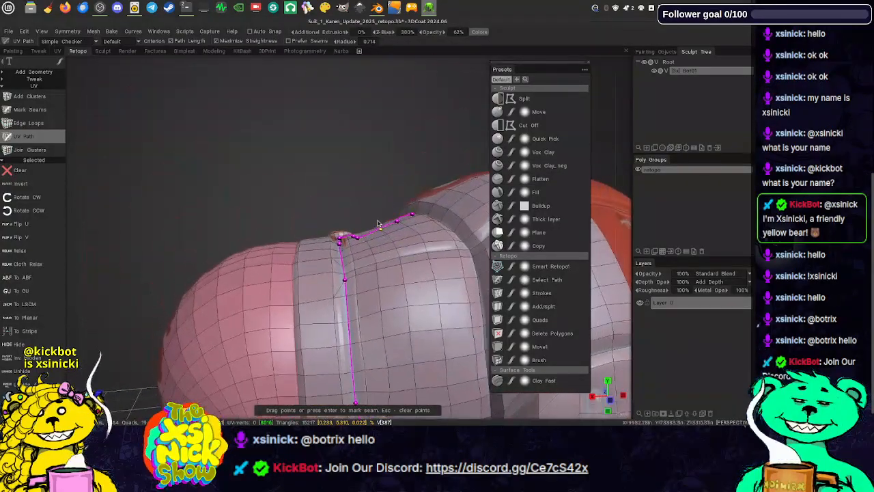
alt+middle_drag(395, 276, 364, 146)
alt+drag(363, 145, 466, 260)
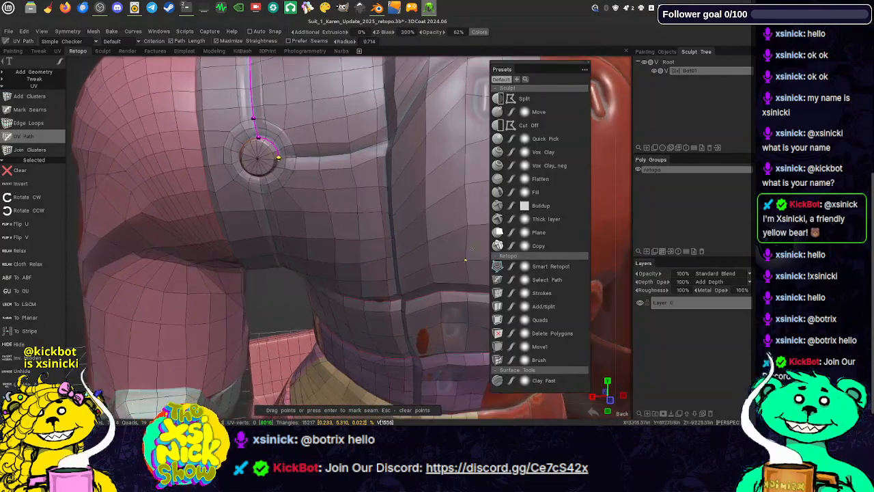
alt+drag(622, 256, 623, 248)
alt+middle_drag(623, 248, 626, 99)
alt+drag(326, 123, 341, 181)
click(300, 167)
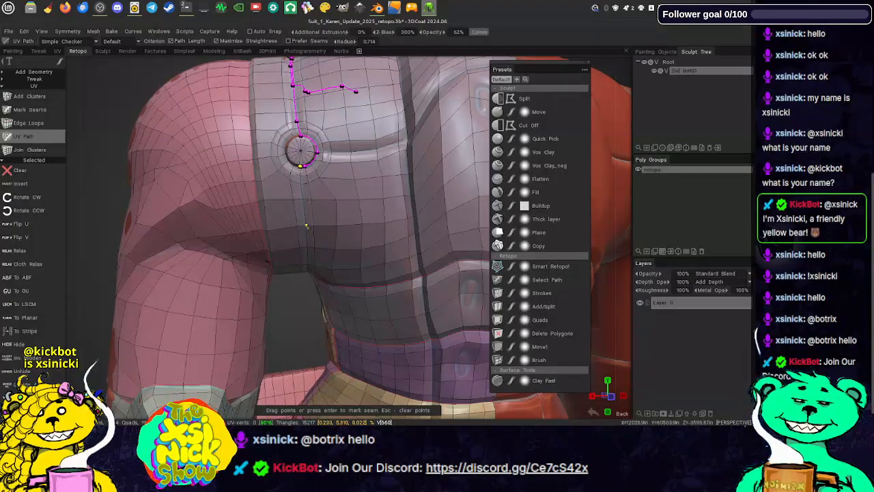
- Extend the UV path down the back groove to the underside of the armpit and mark it as a seam
click(306, 226)
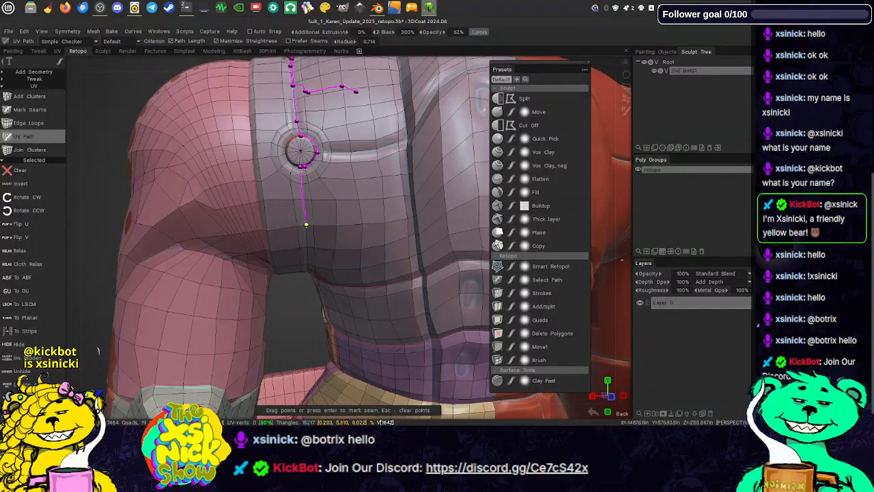
alt+drag(622, 260, 622, 253)
alt+right_drag(622, 253, 622, 226)
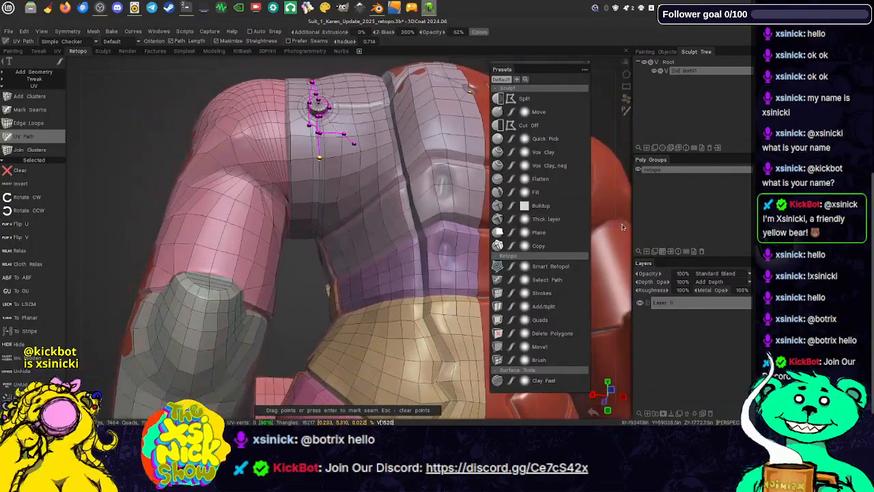
alt+middle_drag(313, 158, 320, 203)
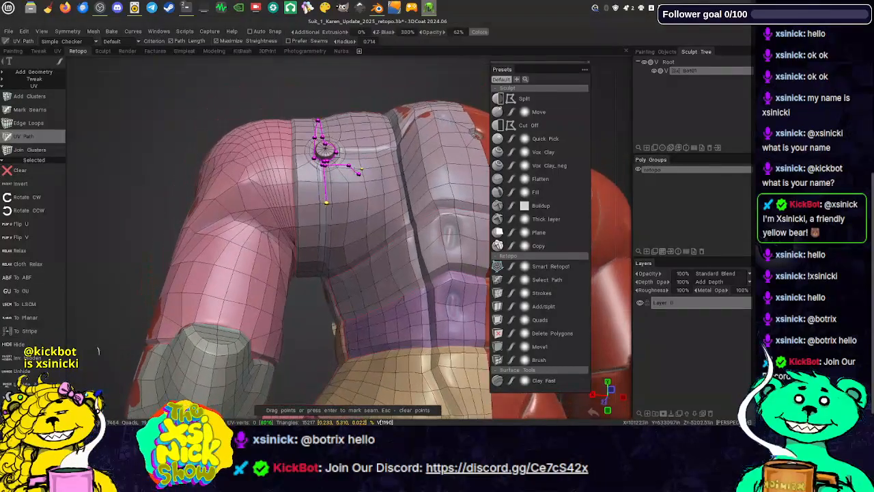
alt+drag(334, 328, 342, 261)
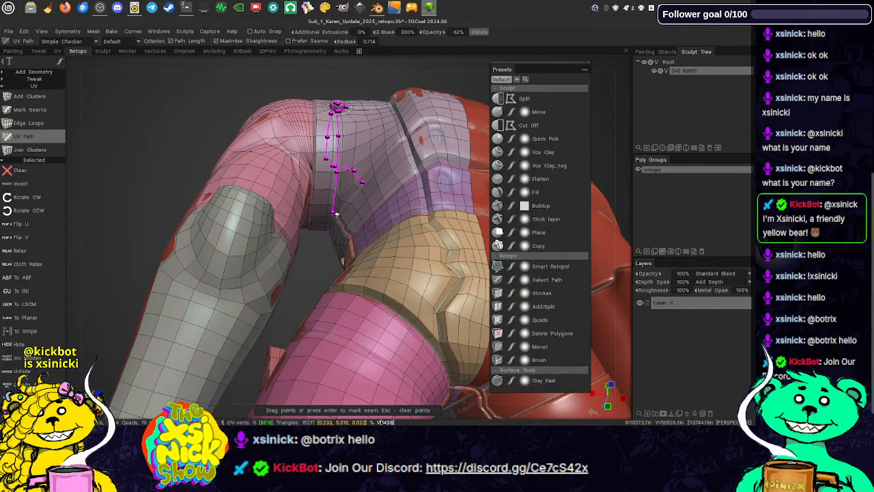
key(Return)
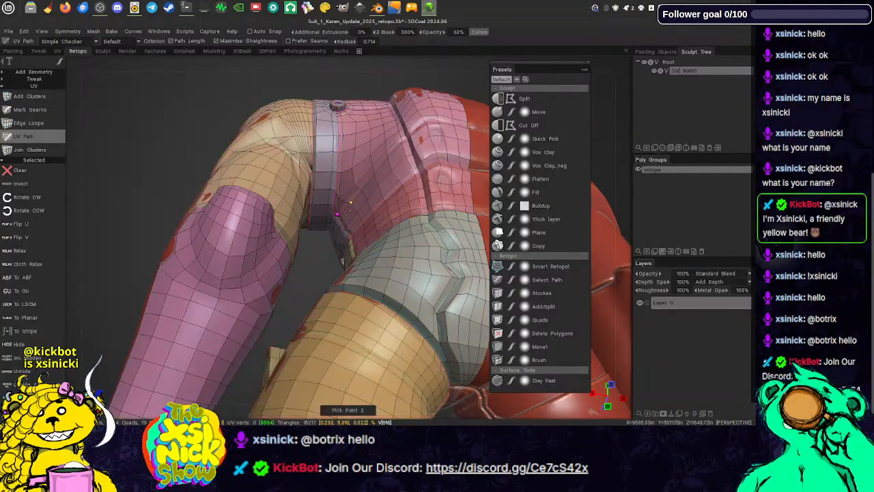
- Bridge the short gap under the armpit to the torso's side crease with a UV path and mark it as a seam
alt+drag(343, 260, 403, 131)
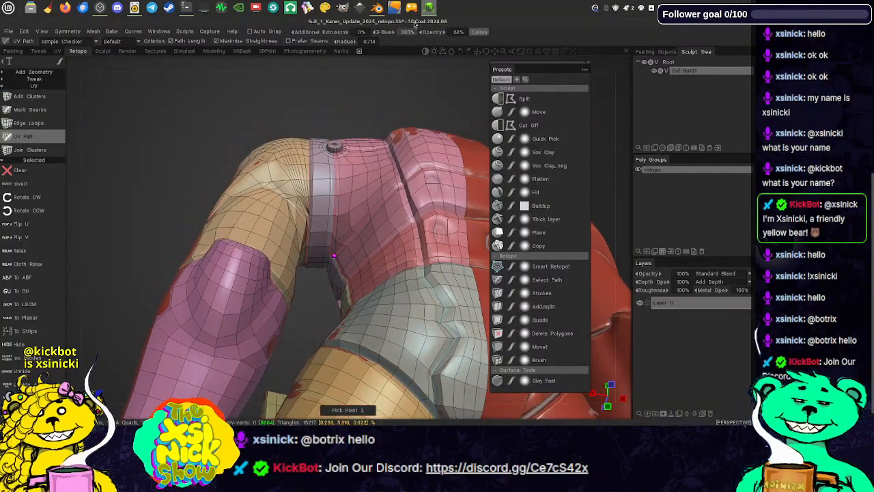
alt+drag(420, 66, 424, 98)
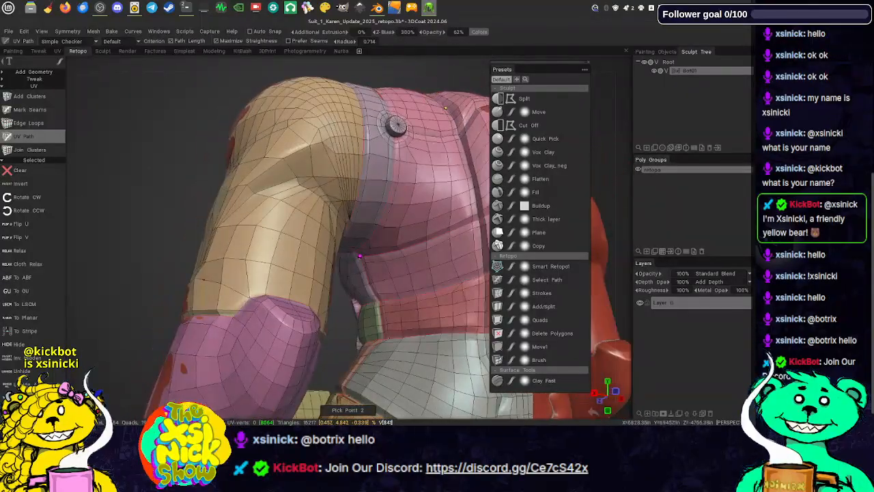
scroll(440, 74, up, 2)
scroll(440, 73, up, 5)
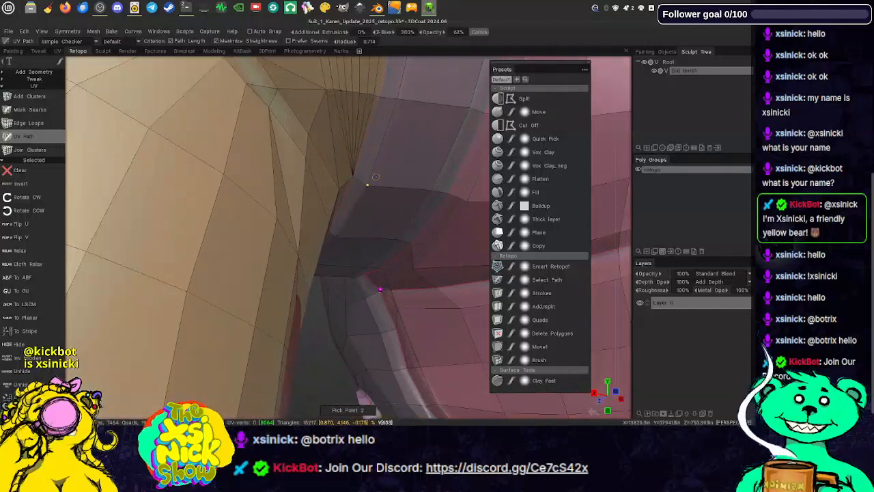
click(390, 290)
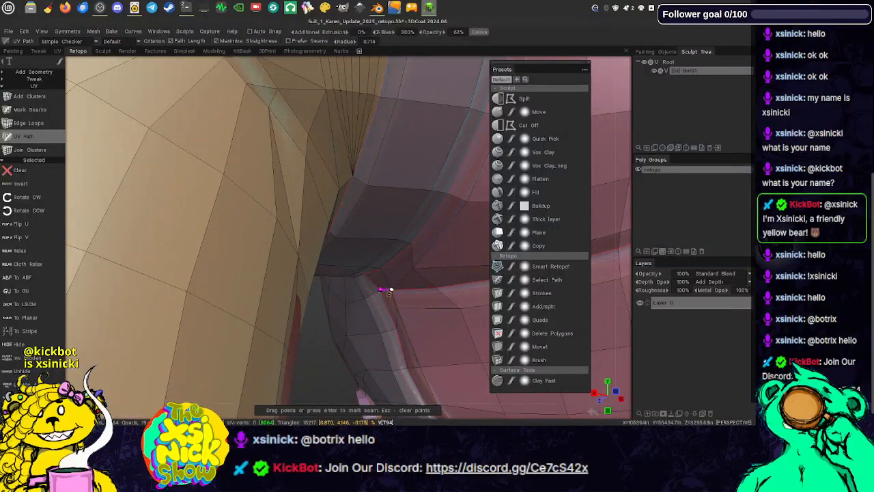
key(Return)
- Trace a UV path from the front shoulder button down the strap's inner groove to the existing armpit seam and mark it as a seam
middle_drag(421, 258, 342, 308)
right_drag(628, 239, 626, 98)
drag(392, 60, 597, 130)
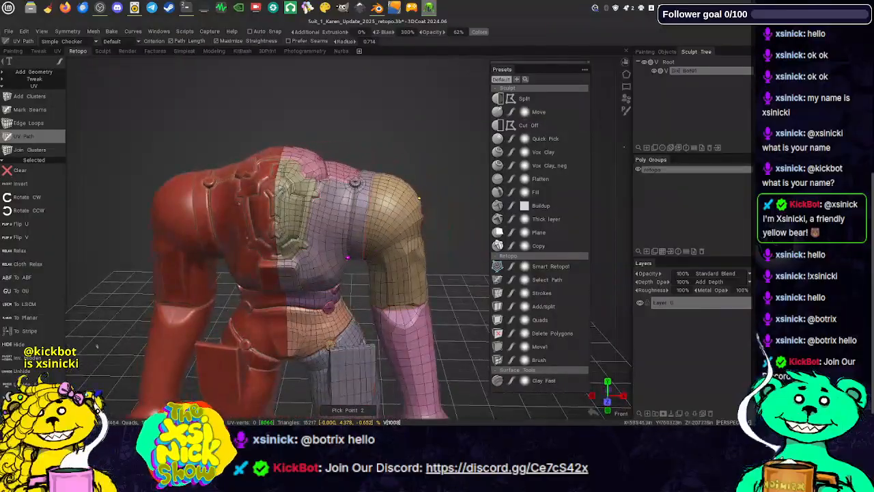
right_drag(624, 146, 627, 105)
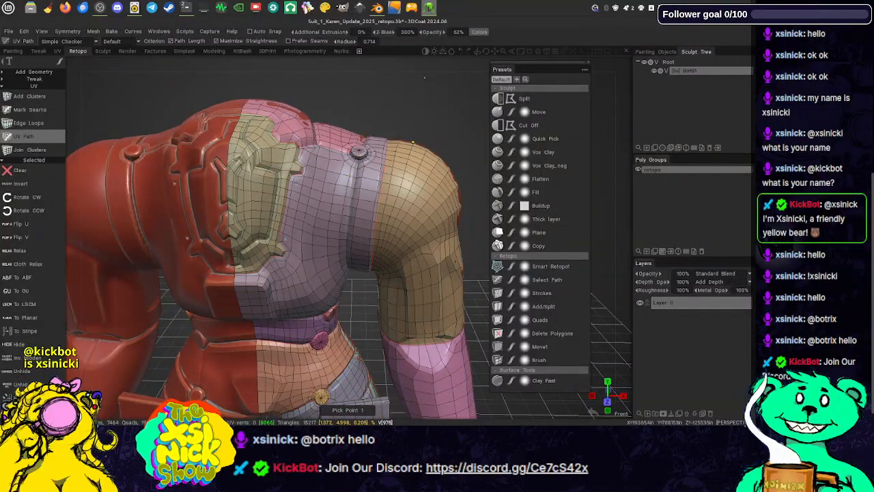
click(358, 163)
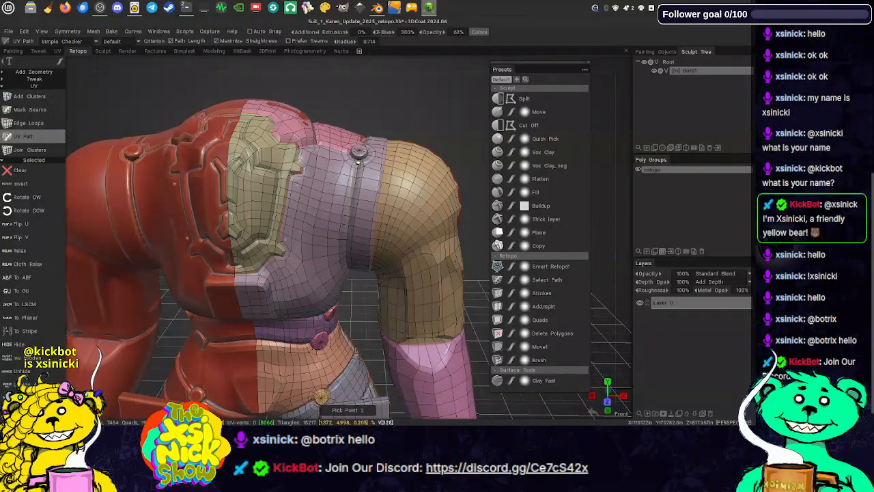
click(346, 261)
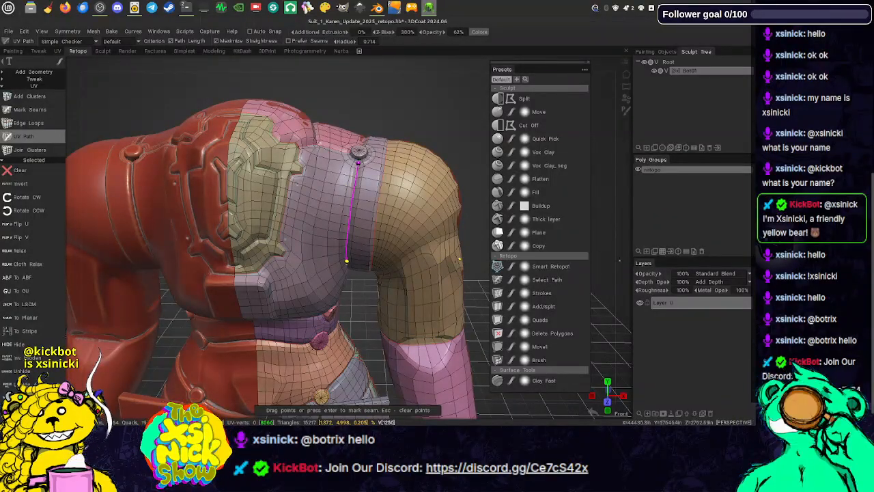
drag(624, 272, 423, 179)
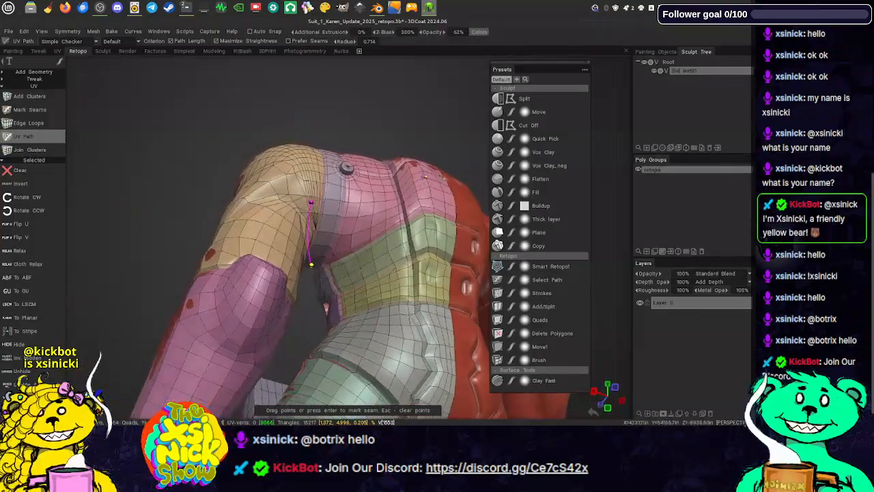
right_drag(365, 59, 315, 285)
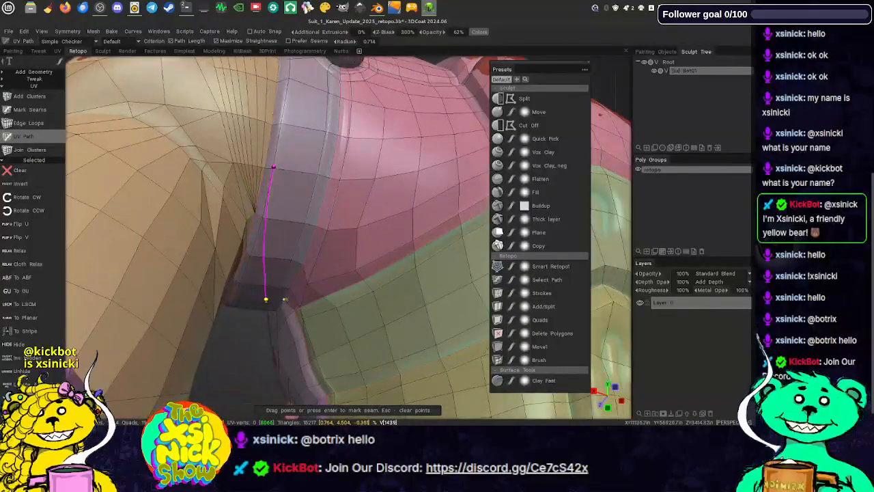
click(284, 300)
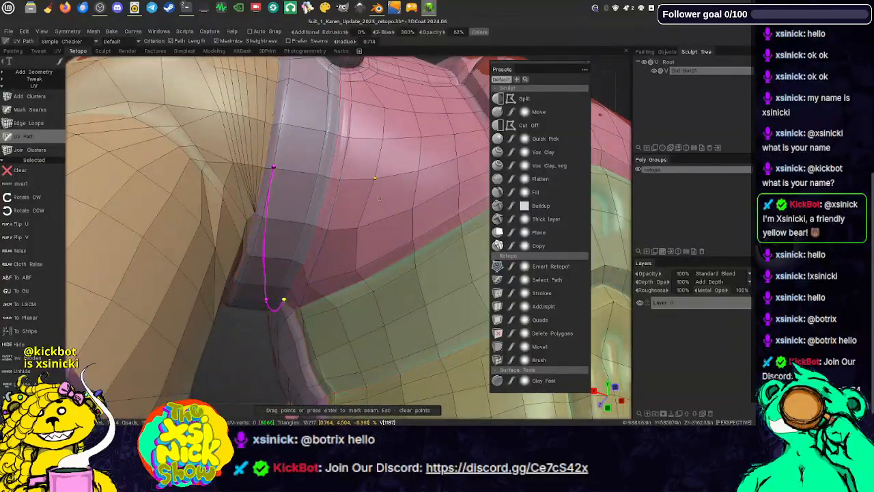
key(Return)
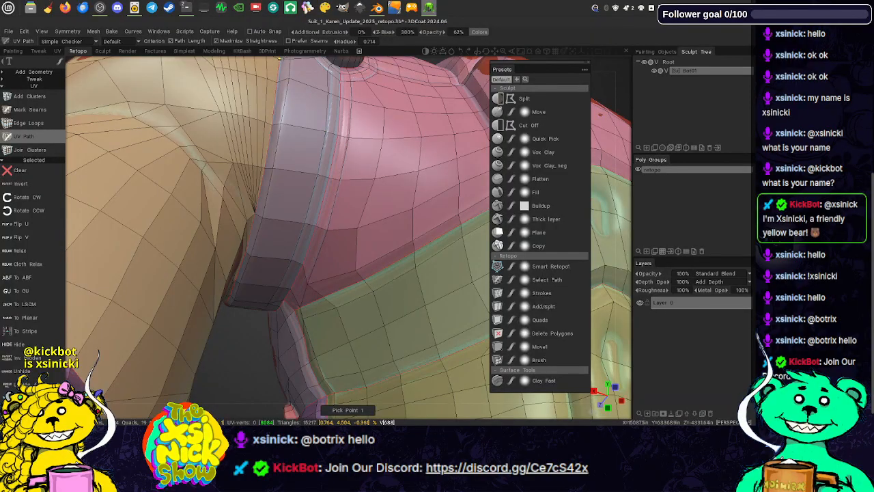
- Trace a UV path around the base of the rear shoulder button and mark it as a seam
scroll(287, 61, down, 5)
drag(260, 64, 271, 117)
drag(296, 60, 328, 105)
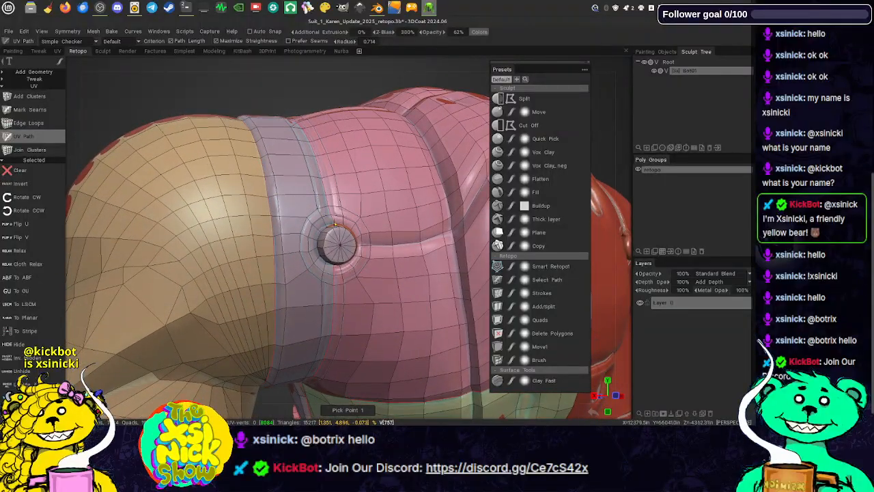
click(317, 246)
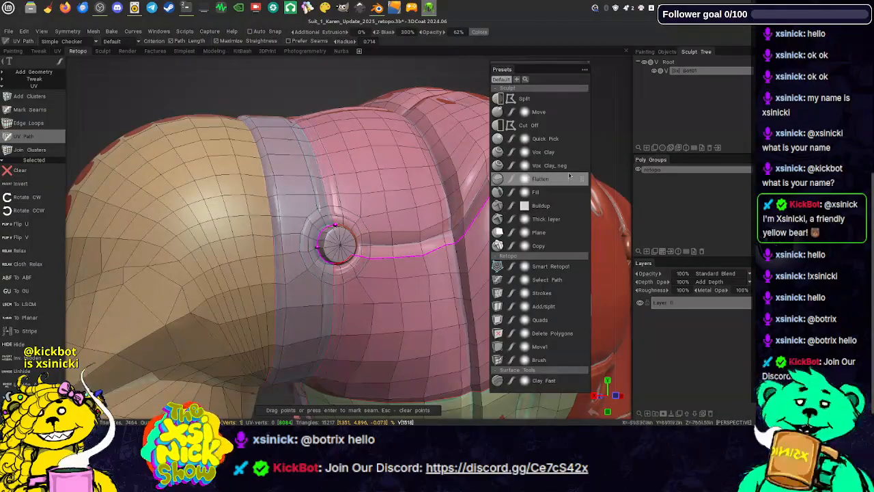
drag(621, 174, 290, 208)
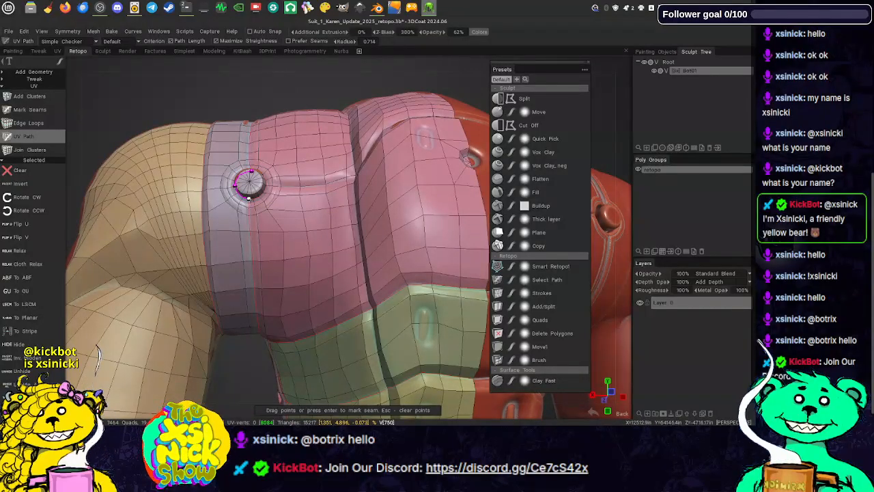
key(Return)
- Trace a UV path around the rim of the front shoulder button, up to the shoulder strap's groove, and mark it as a seam
scroll(296, 64, down, 4)
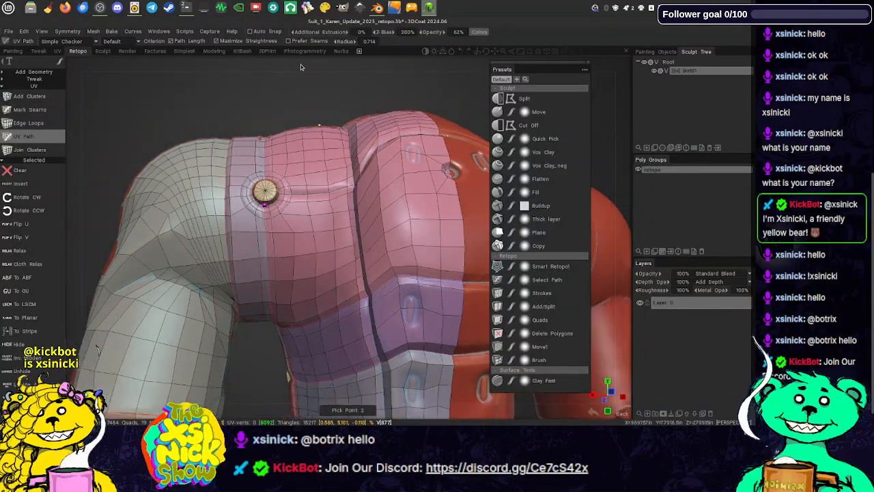
drag(297, 64, 488, 129)
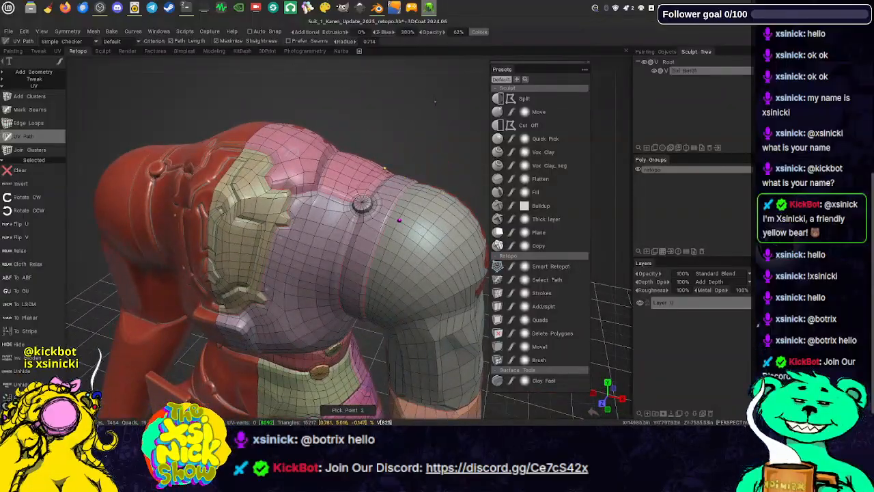
scroll(426, 75, up, 5)
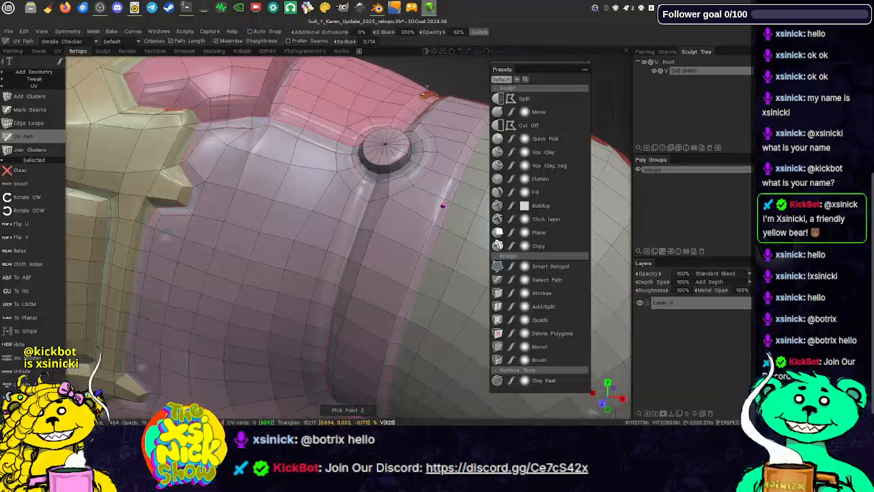
drag(426, 78, 412, 121)
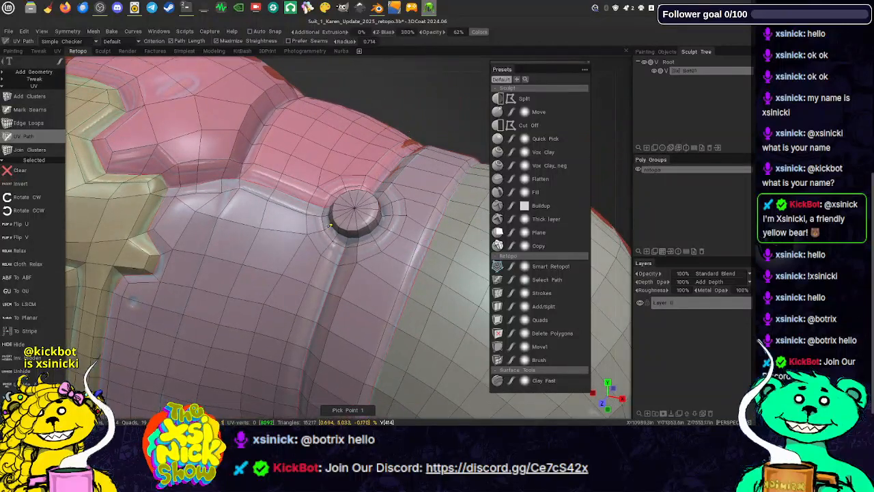
click(348, 236)
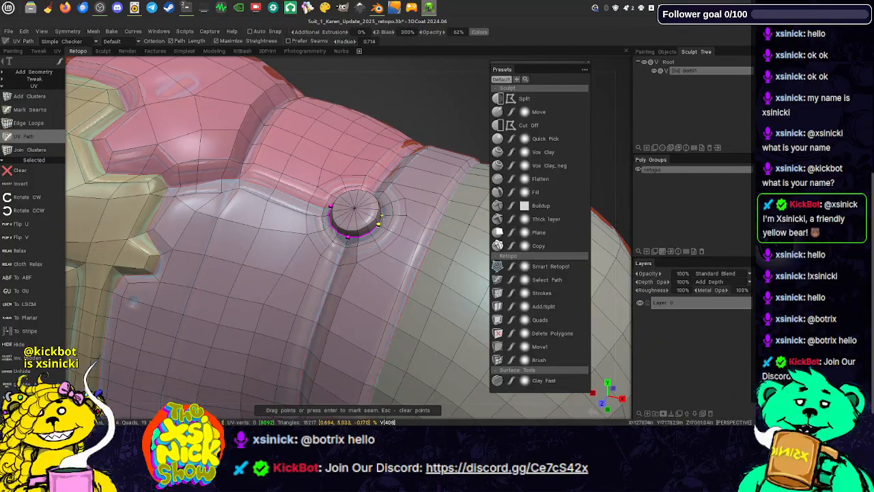
click(381, 215)
drag(431, 82, 399, 77)
scroll(399, 78, down, 2)
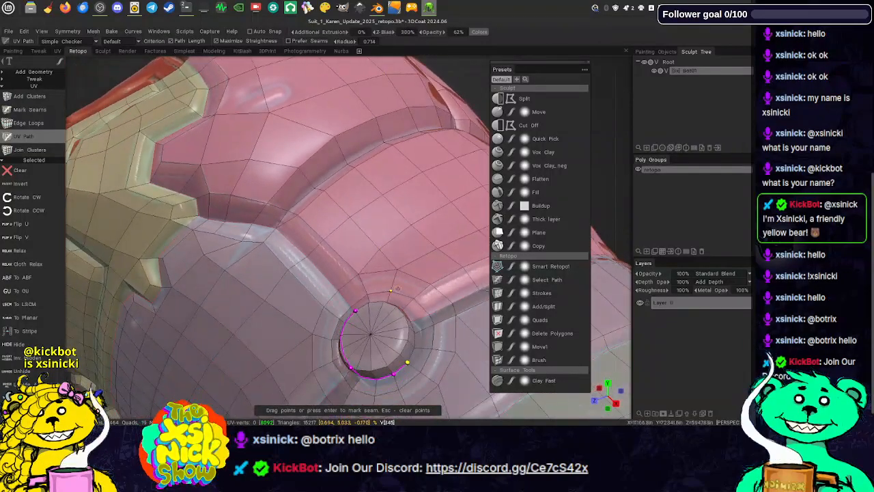
click(410, 320)
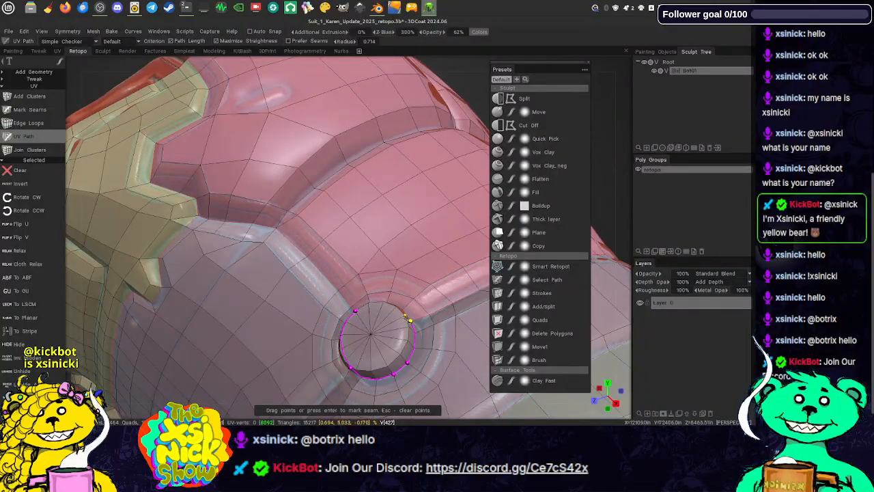
key(Return)
scroll(622, 163, down, 3)
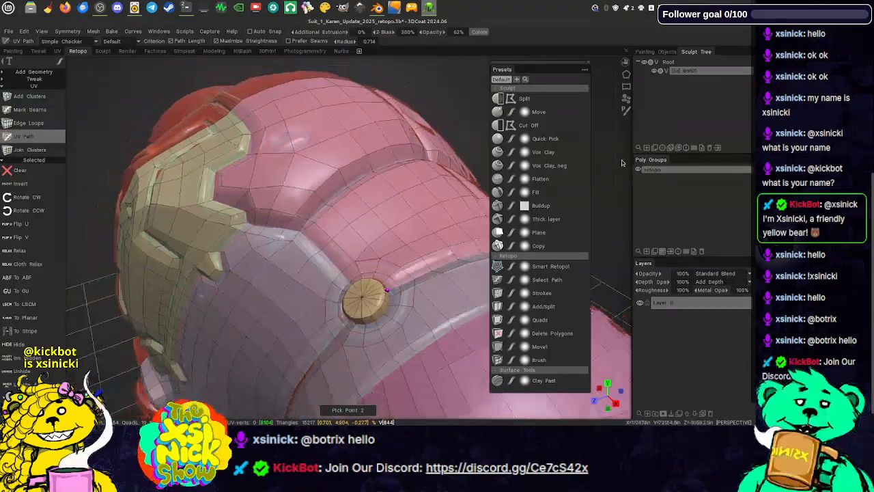
scroll(622, 164, down, 5)
click(429, 259)
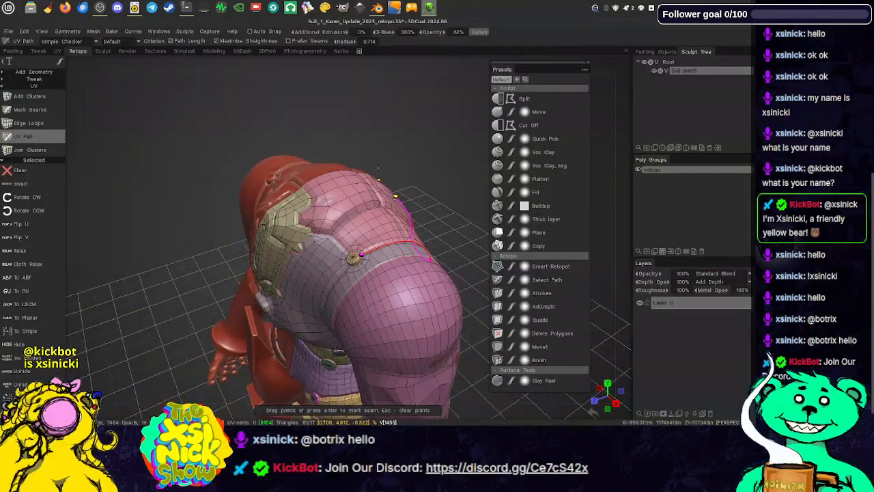
key(Escape)
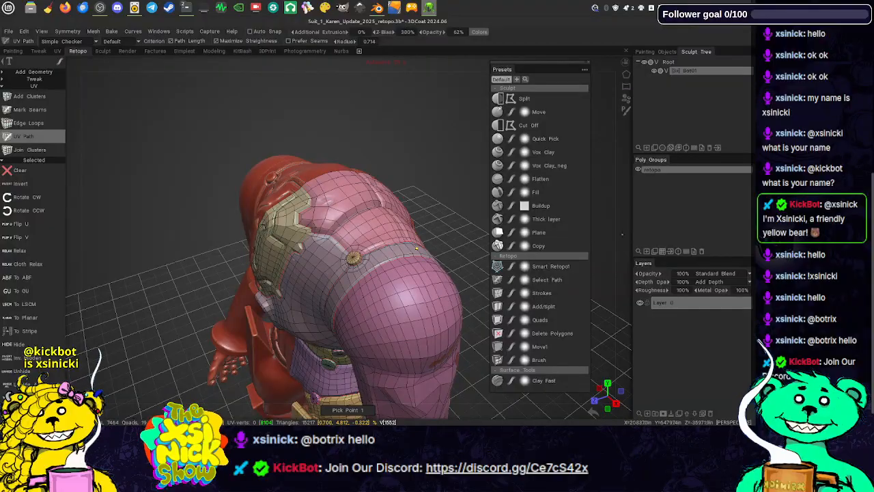
- Trace a UV path from the rear shoulder button along the back groove up to the mesh's centre line and mark it as a seam
drag(622, 234, 472, 216)
drag(470, 211, 447, 164)
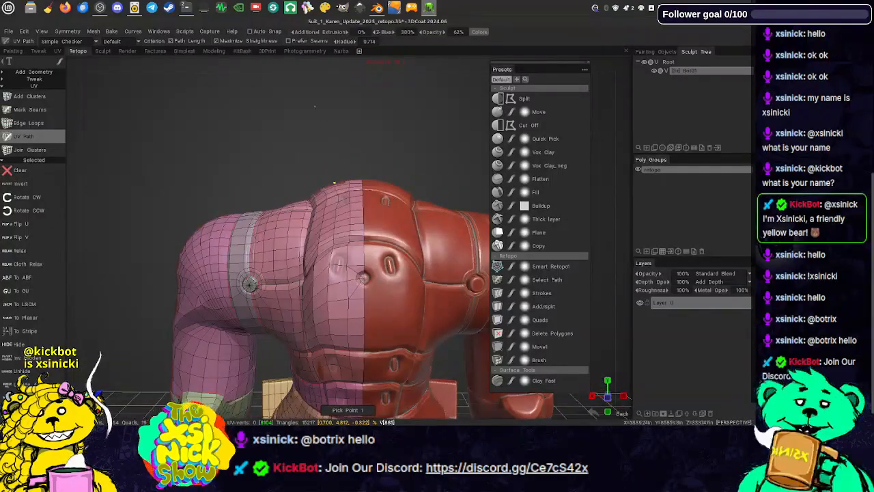
drag(267, 68, 298, 82)
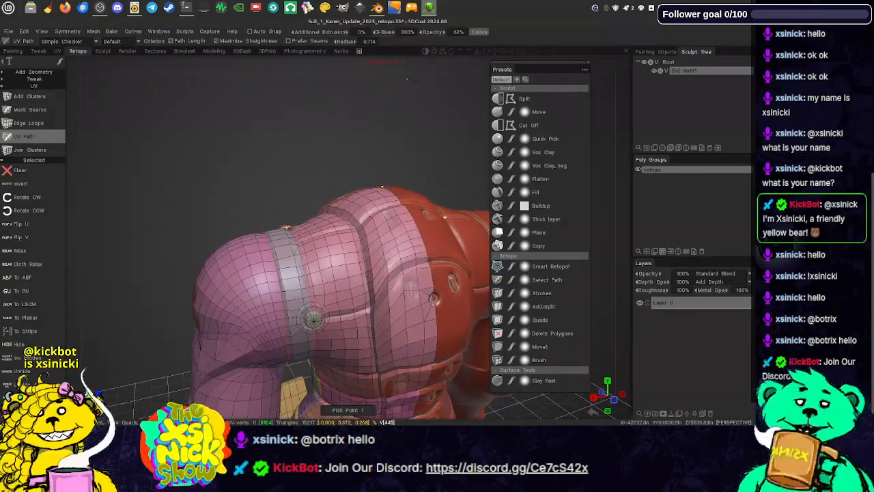
scroll(413, 82, up, 3)
scroll(412, 84, up, 4)
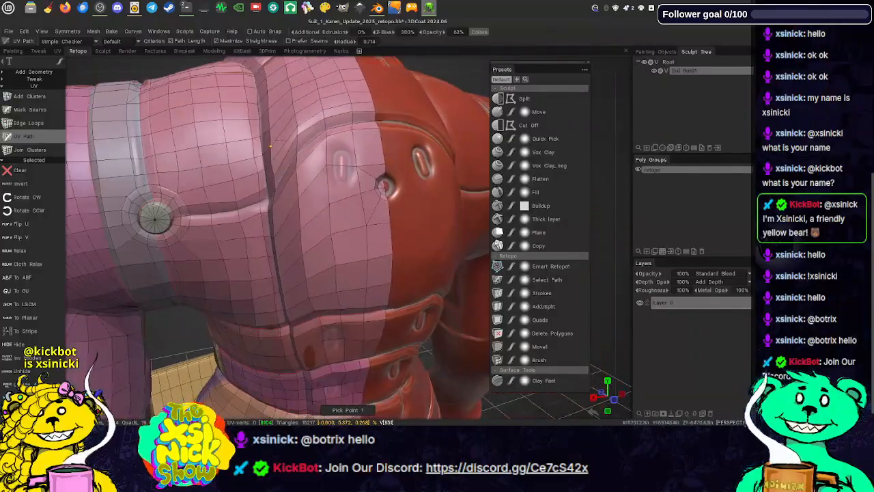
click(174, 218)
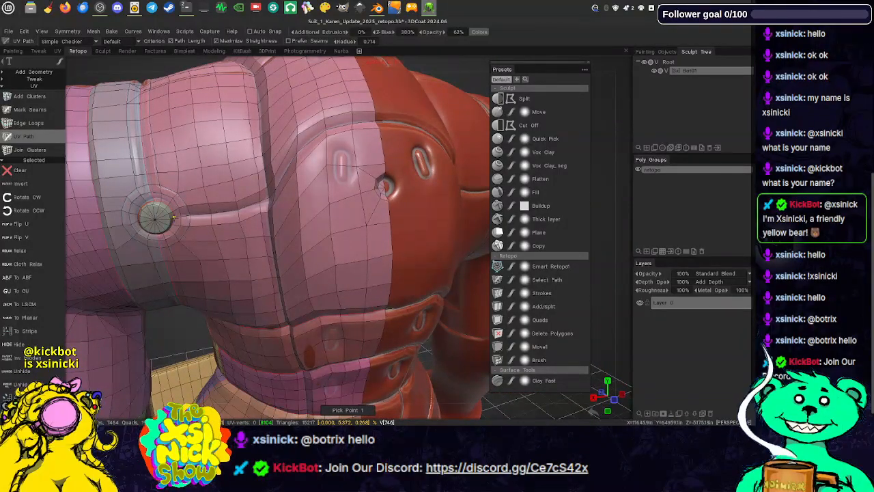
click(238, 209)
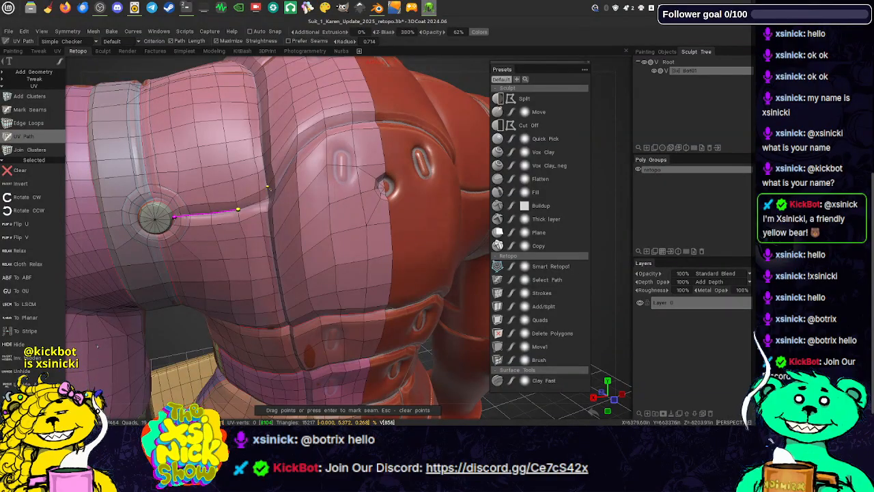
click(297, 152)
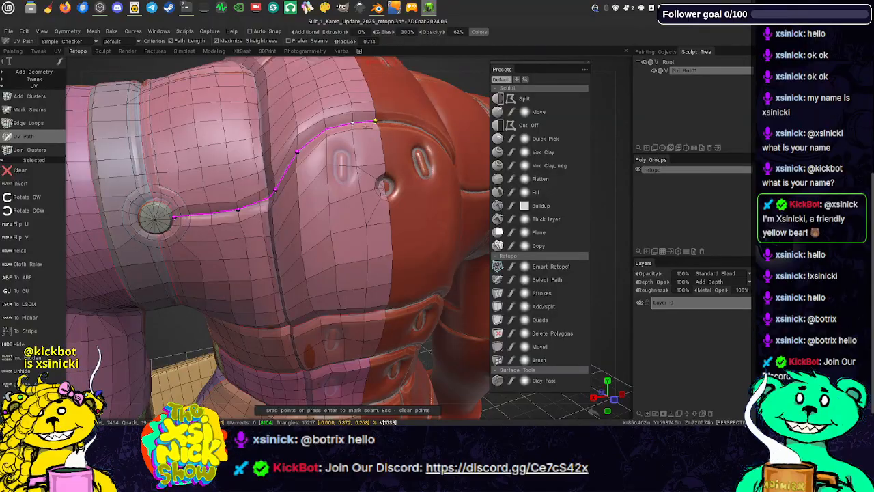
key(Return)
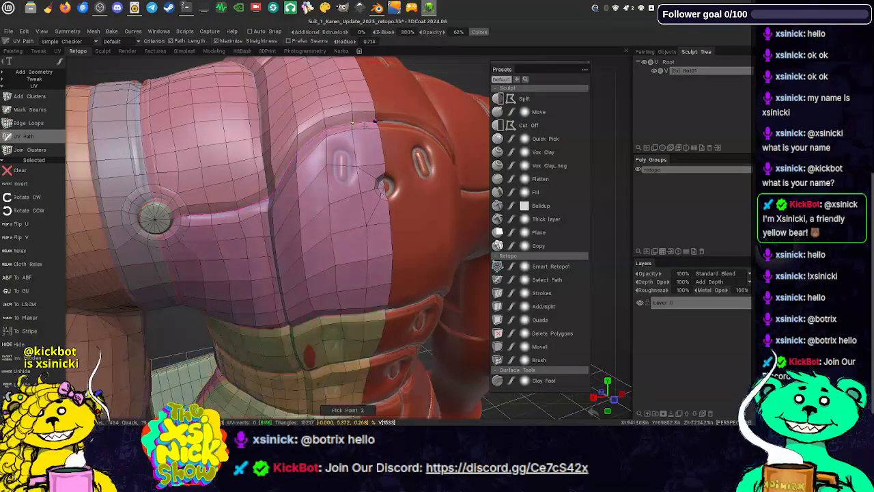
- Trace a second UV path along the higher upper-back groove, from the strap's inner edge to the centre line, and mark it as a seam
middle_drag(349, 136, 386, 190)
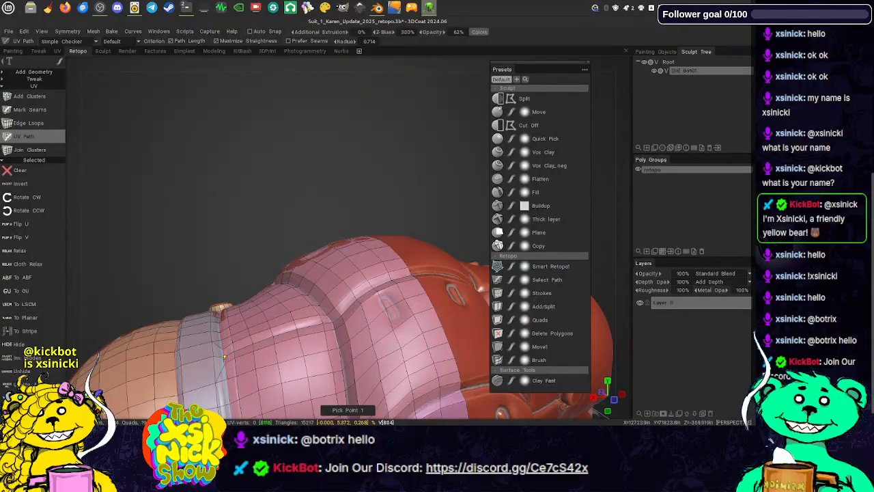
click(332, 322)
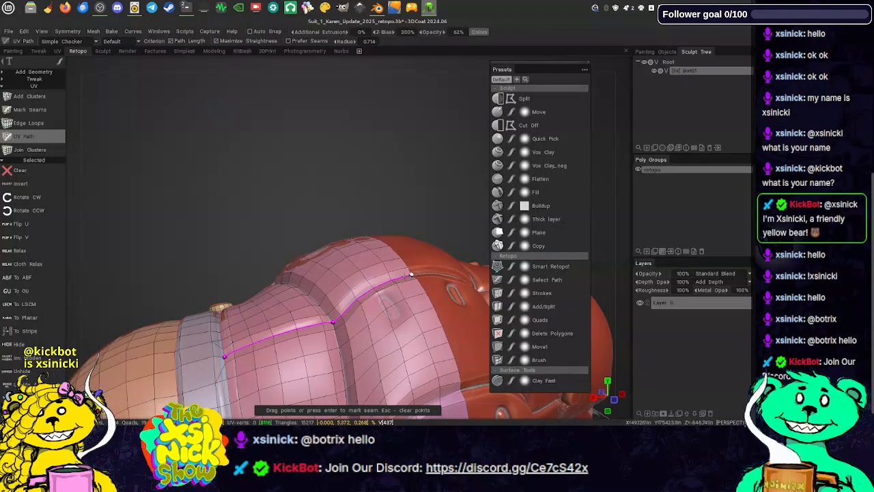
key(Return)
middle_drag(410, 289, 393, 255)
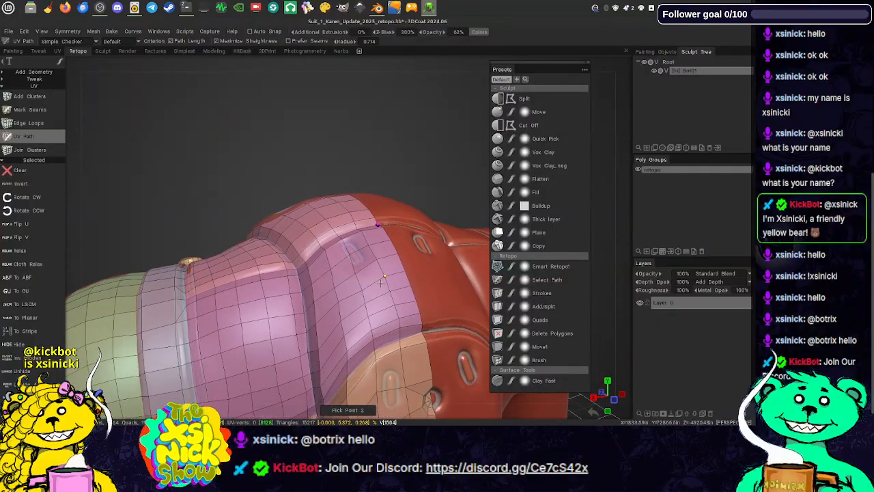
key(Escape)
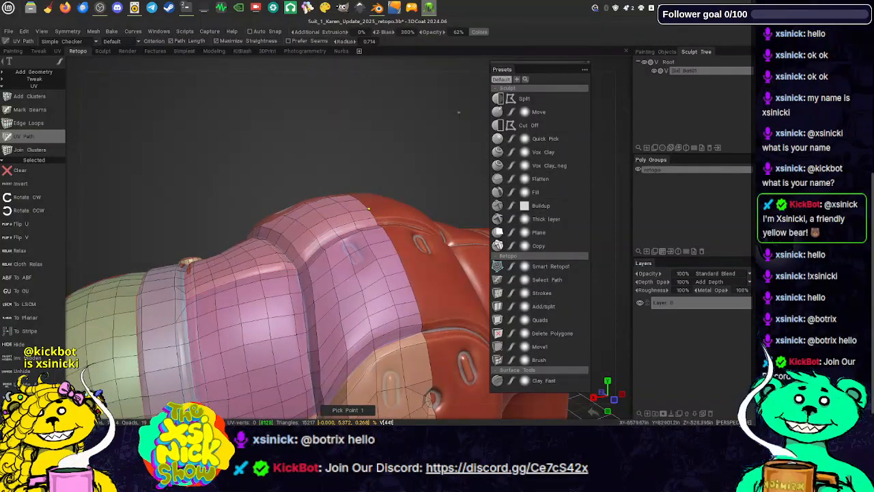
- Start a UV path on the flared rim of the forearm's wrist cuff and lead it along the rim's rear side
middle_drag(418, 236, 547, 82)
scroll(392, 69, down, 2)
scroll(389, 70, down, 3)
middle_drag(435, 235, 442, 63)
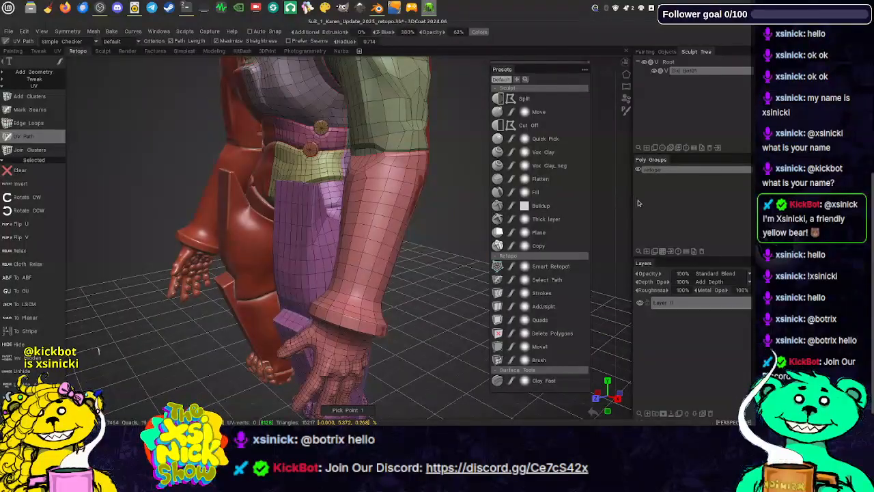
middle_drag(629, 207, 596, 183)
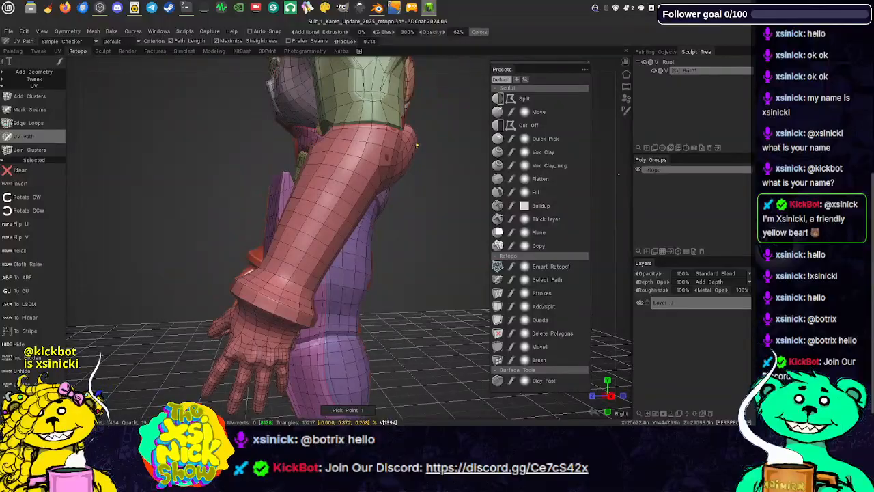
right_drag(620, 181, 619, 202)
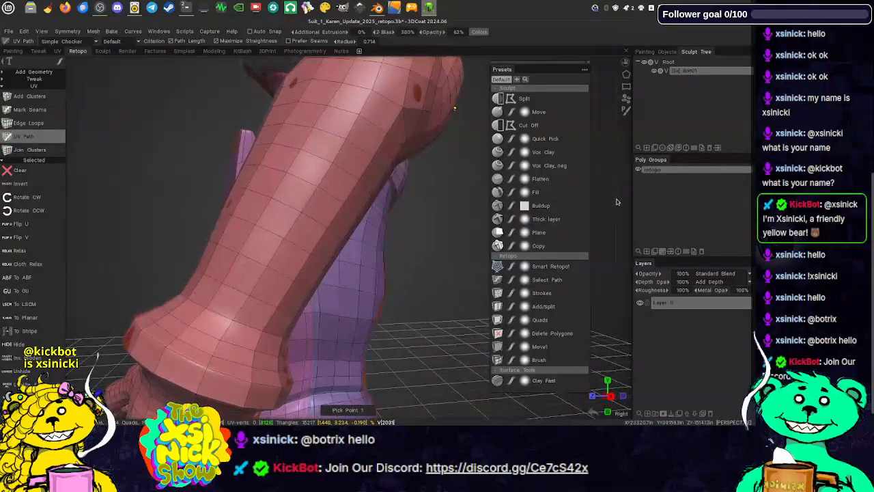
middle_drag(206, 367, 232, 344)
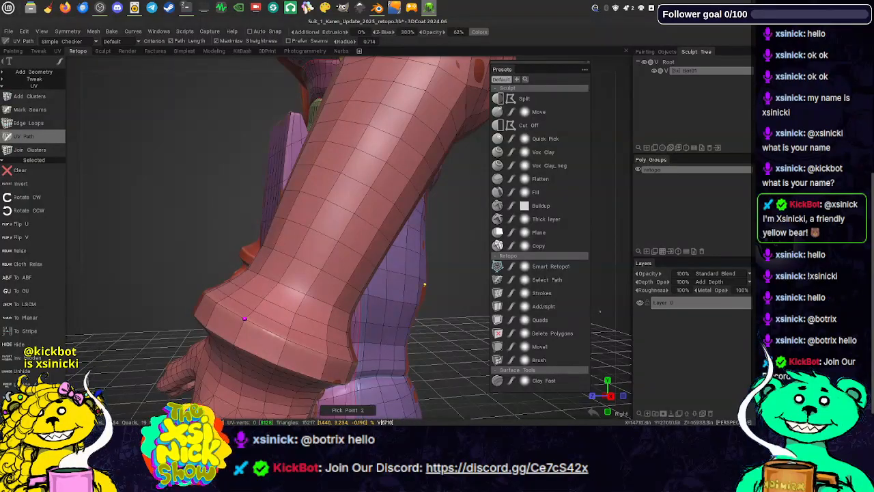
drag(626, 301, 647, 286)
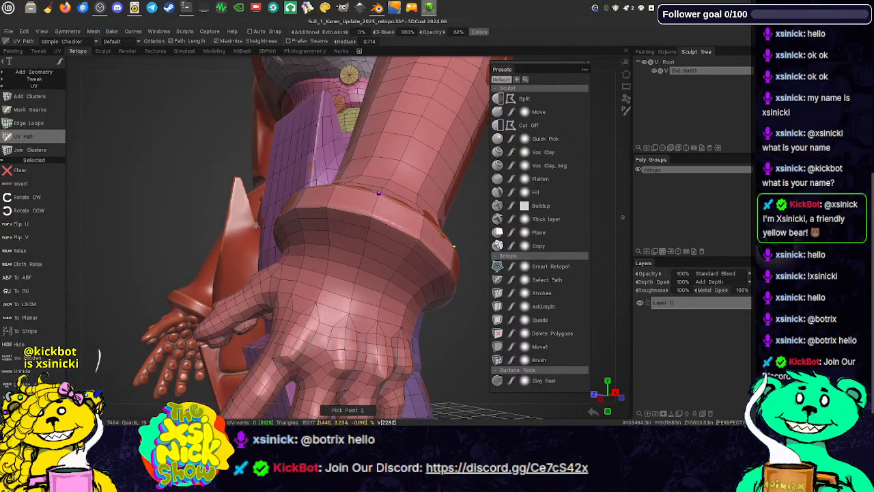
mouse_move(616, 224)
mouse_down()
mouse_move(601, 225)
mouse_move(630, 233)
mouse_move(624, 243)
mouse_move(535, 257)
mouse_move(532, 248)
mouse_up()
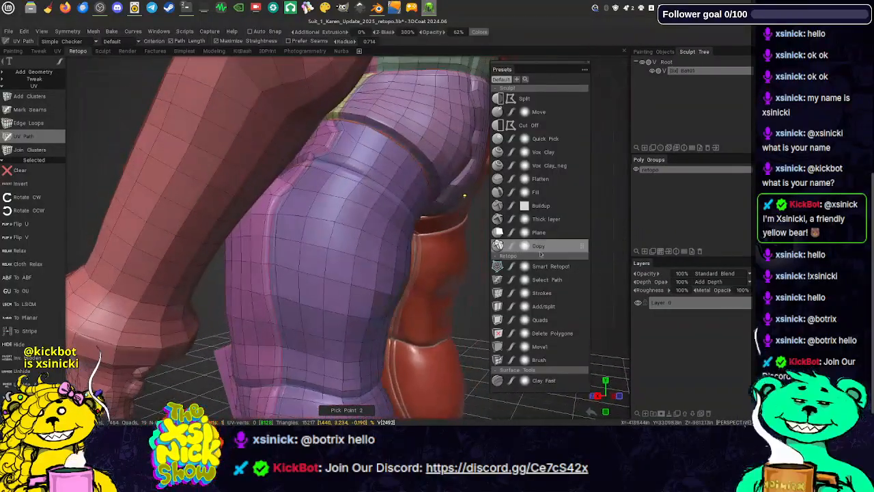
drag(273, 280, 344, 291)
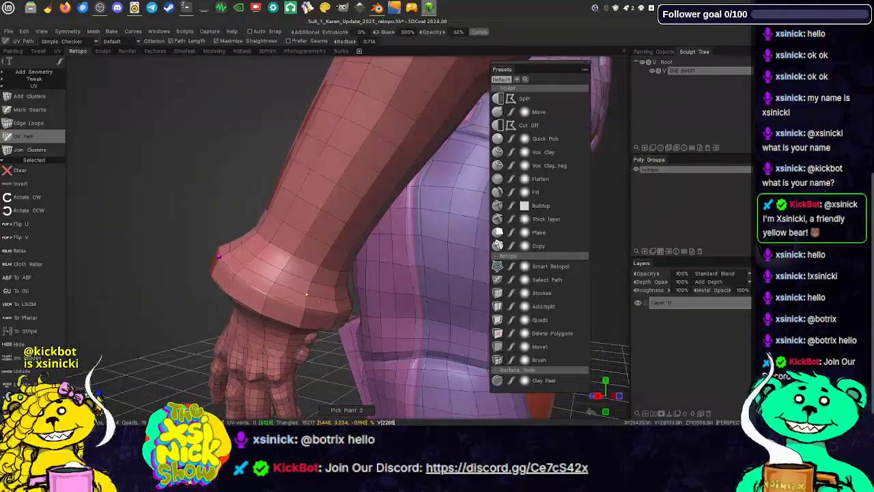
click(305, 308)
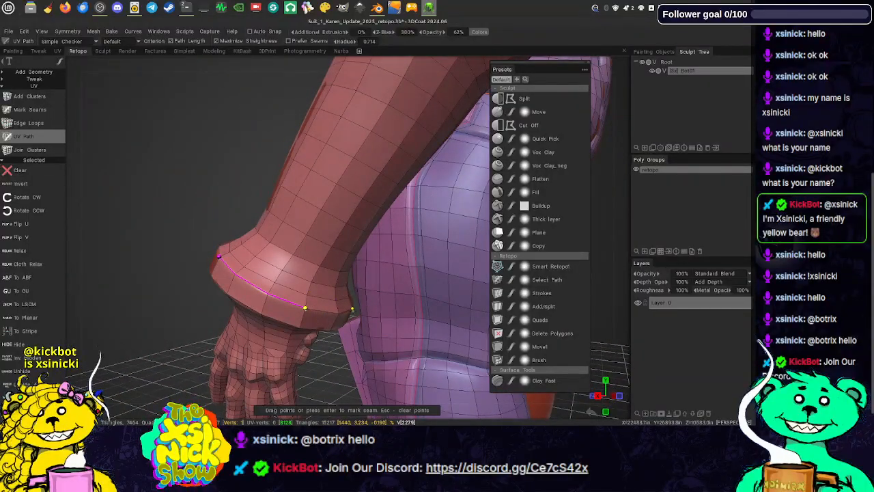
- Carry the UV path around the rest of the wrist cuff's flared rim, closing the loop, and mark it as a seam
drag(241, 63, 244, 169)
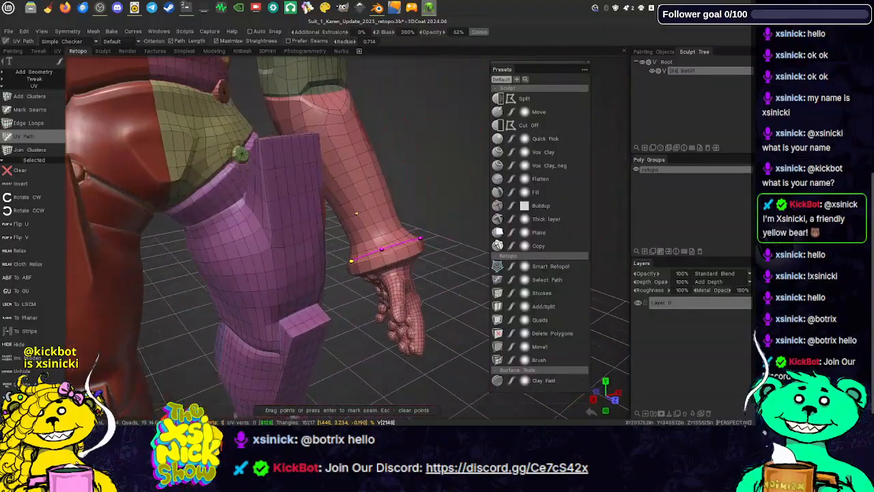
click(417, 241)
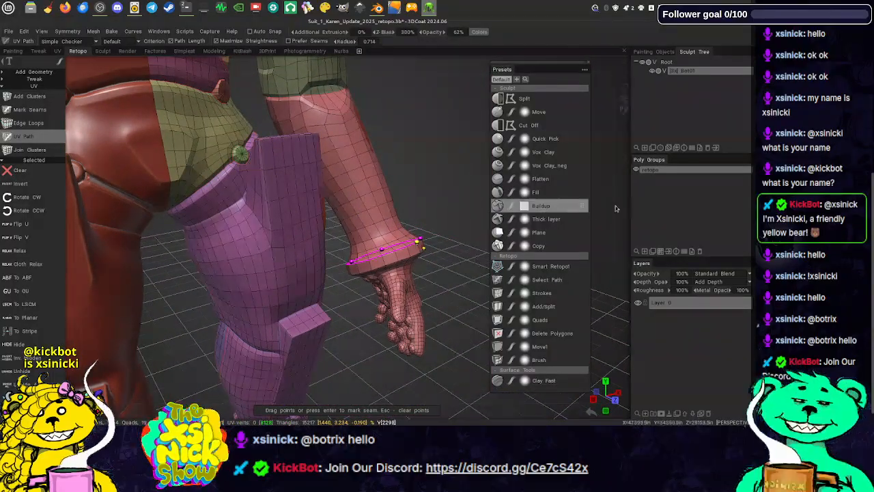
drag(617, 207, 557, 216)
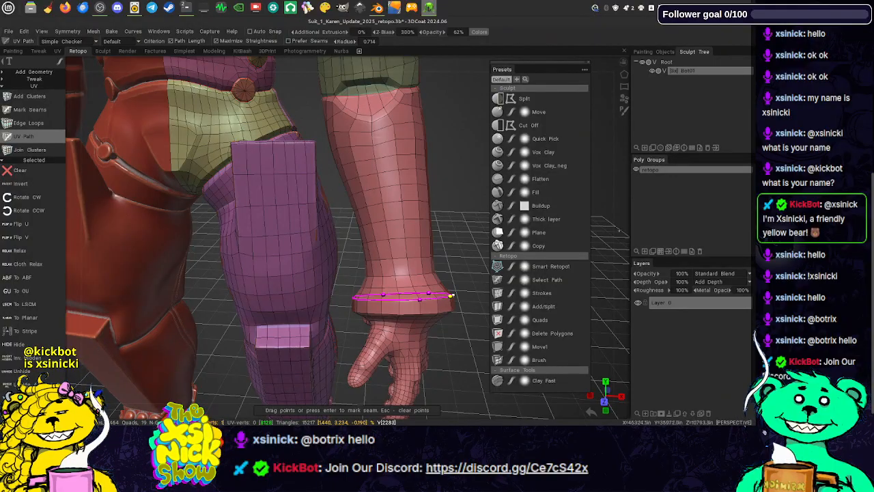
drag(613, 214, 565, 241)
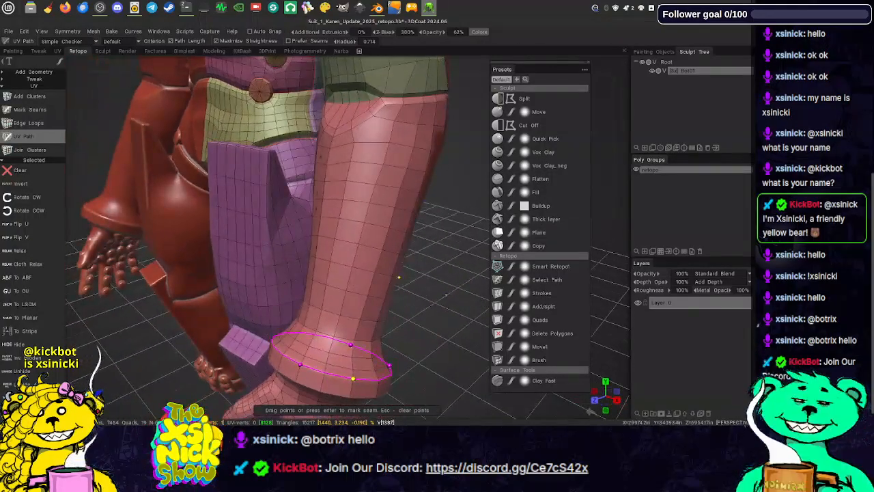
key(Return)
- Start a UV path at the cuff's rim seam and lead it over the thumb's base, around the thumb tip and back to the hand
drag(437, 301, 432, 281)
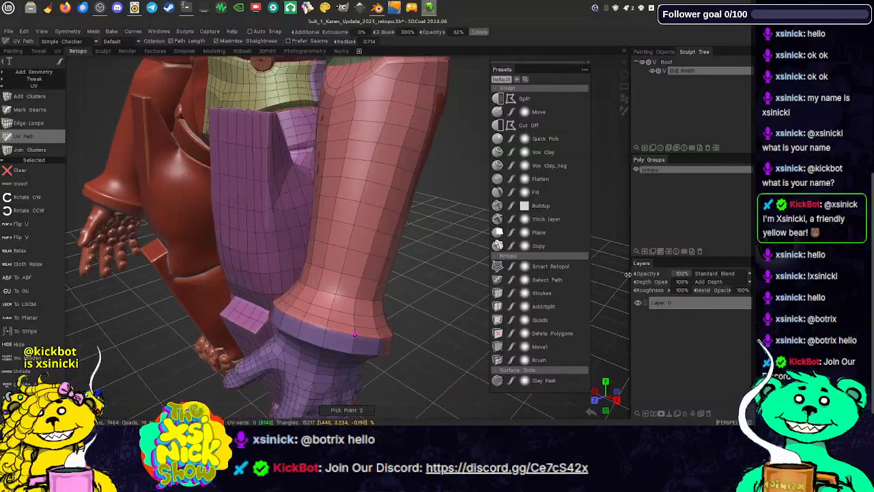
mouse_move(626, 271)
mouse_down()
mouse_move(537, 275)
mouse_move(486, 294)
mouse_move(732, 246)
mouse_move(624, 296)
mouse_move(546, 273)
mouse_move(636, 248)
mouse_move(708, 355)
mouse_move(699, 376)
mouse_move(615, 263)
mouse_up()
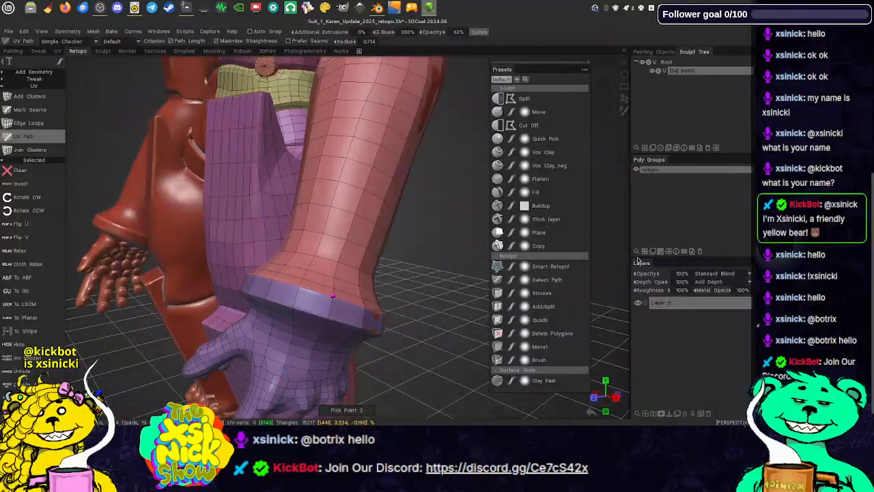
mouse_move(618, 264)
right_down()
mouse_move(617, 230)
mouse_move(625, 267)
right_up()
drag(625, 267, 701, 217)
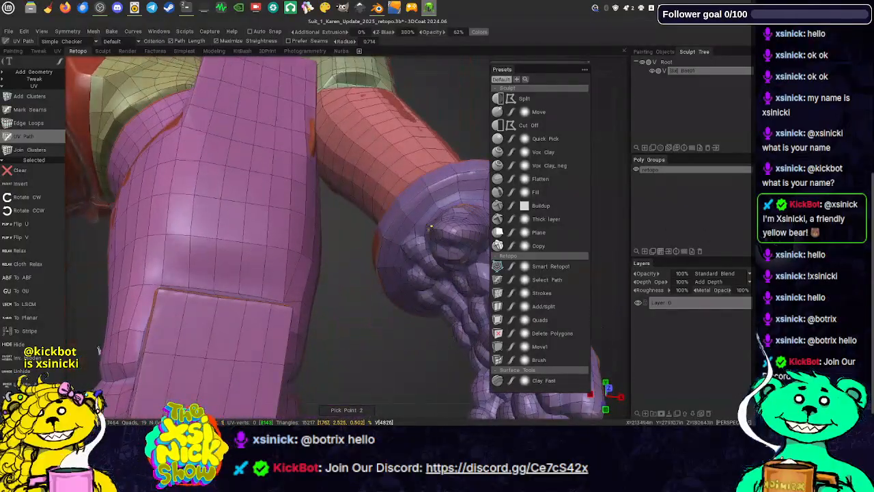
drag(407, 215, 402, 160)
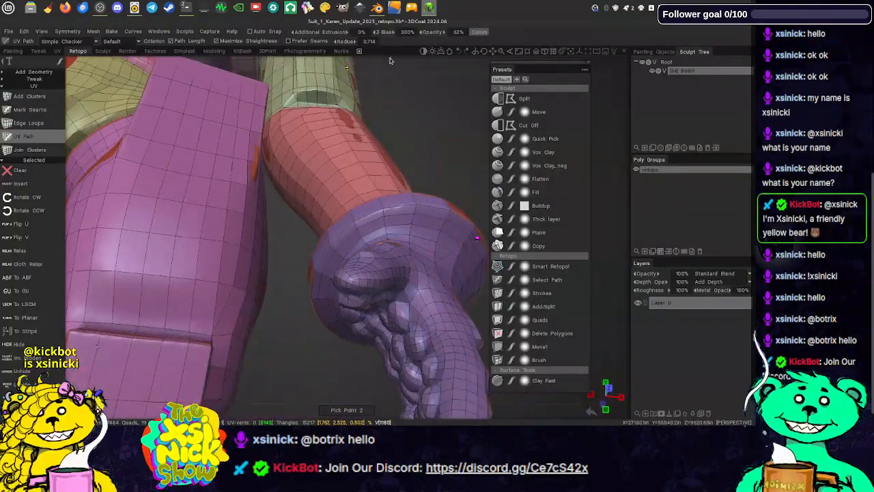
drag(390, 60, 422, 129)
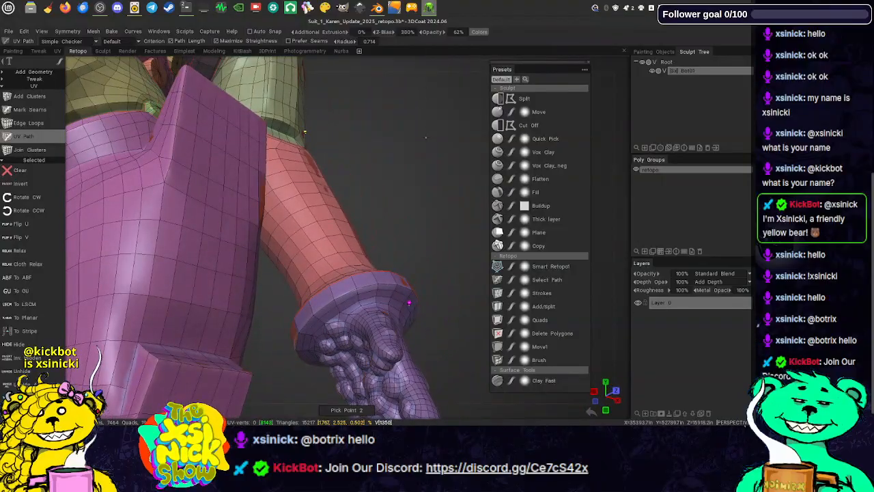
drag(421, 164, 413, 183)
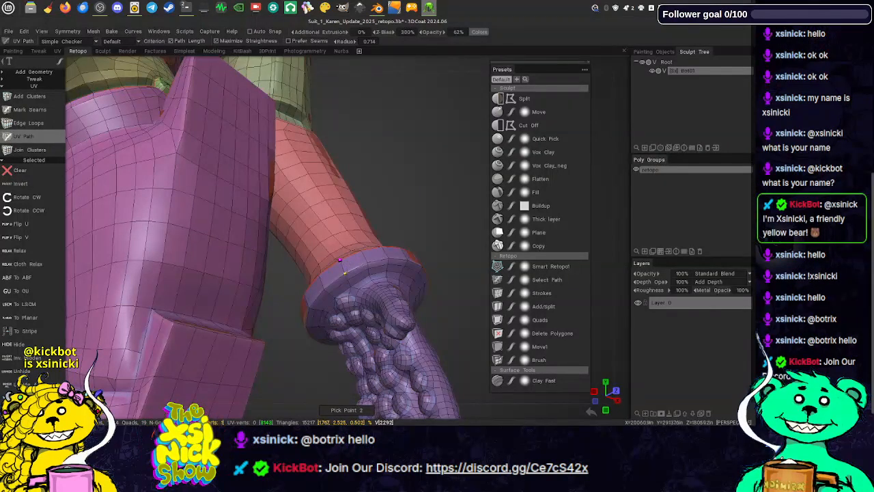
click(358, 289)
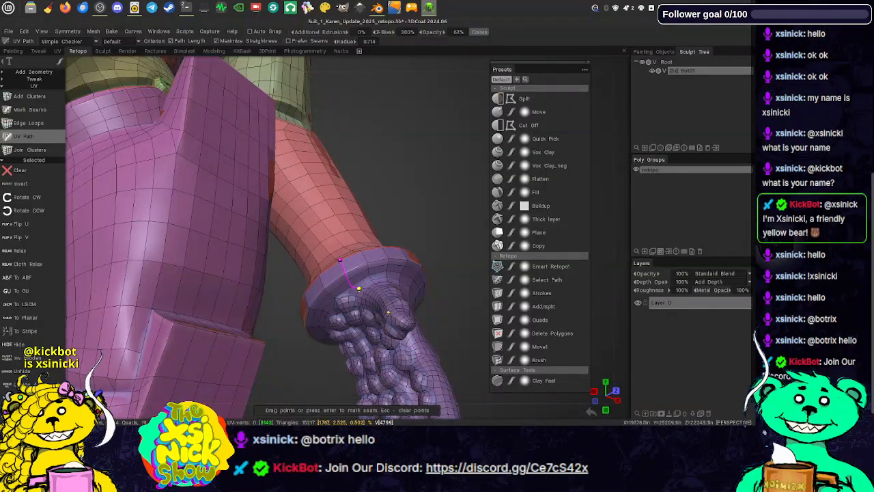
click(400, 319)
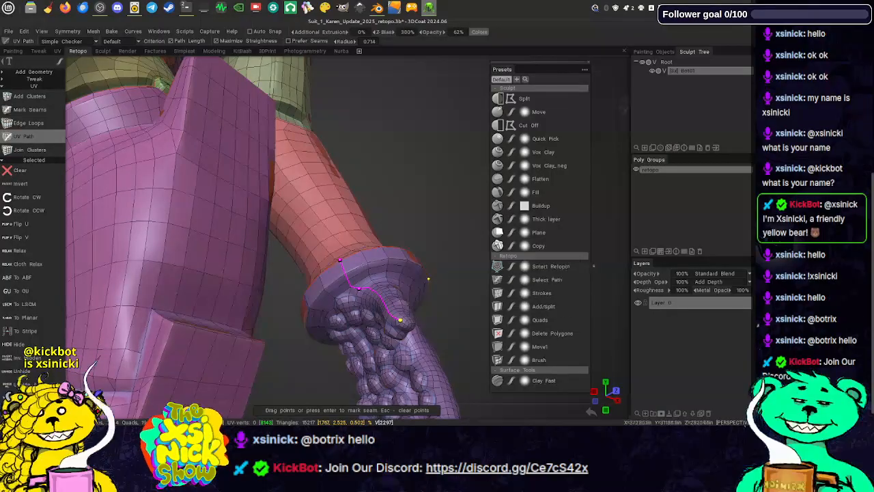
drag(618, 255, 580, 256)
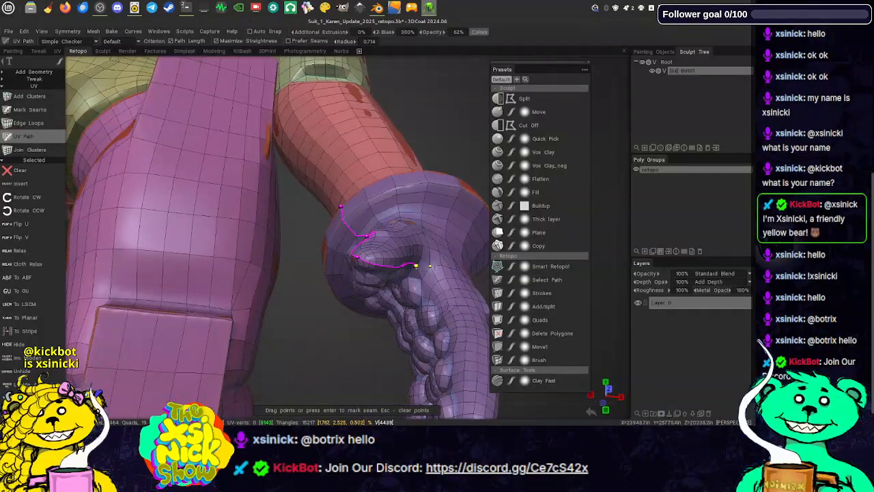
- Continue the UV path along the index finger's side, around its tip and back up its opposite side
middle_drag(459, 322, 444, 271)
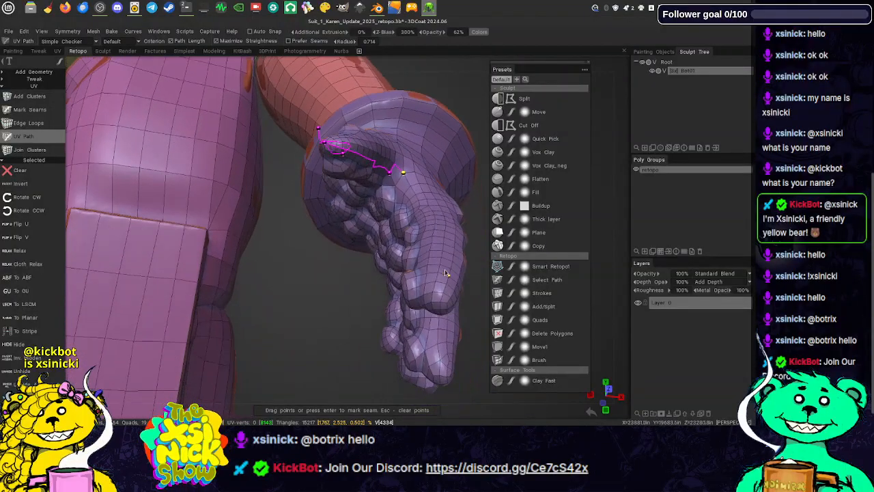
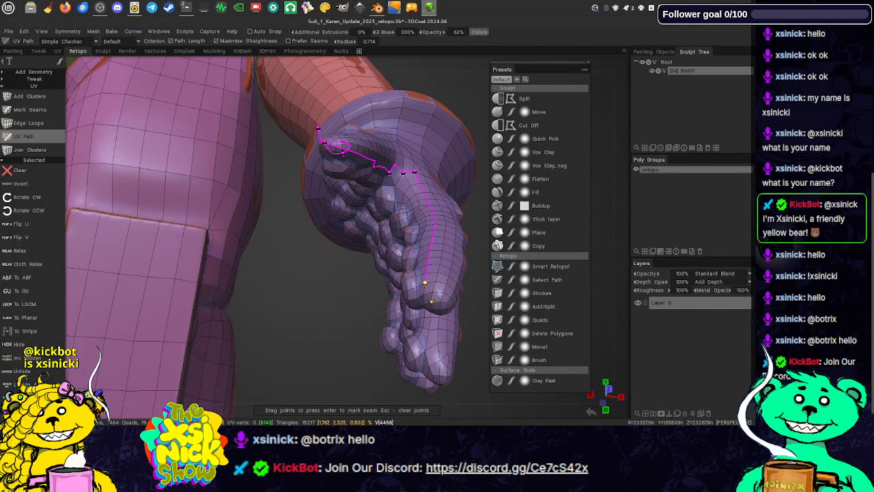
click(432, 302)
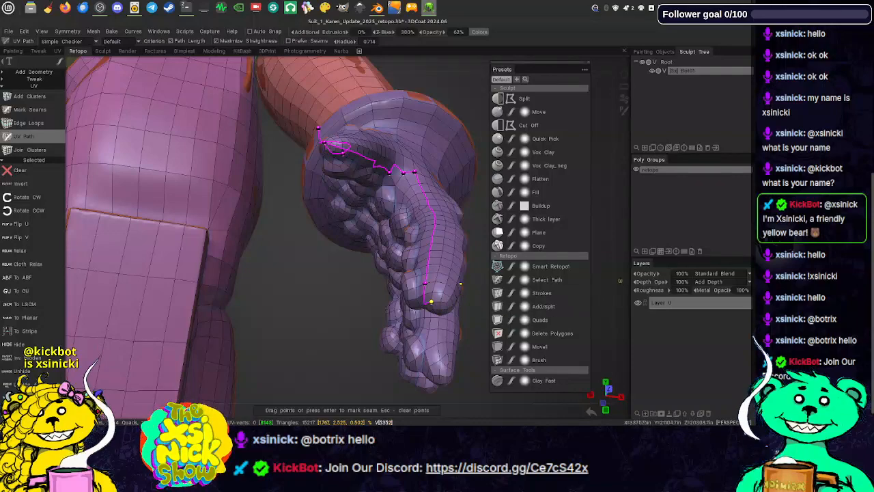
drag(628, 273, 294, 239)
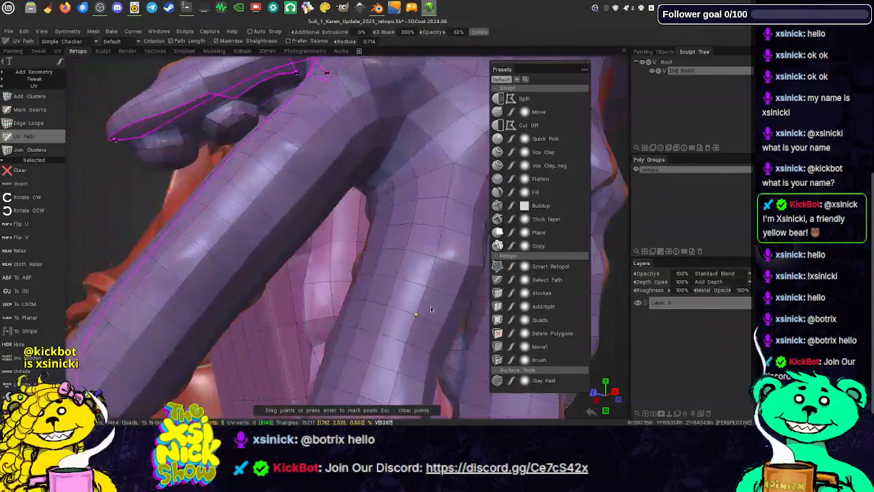
click(377, 168)
mouse_move(404, 248)
middle_down()
mouse_move(373, 229)
mouse_move(355, 242)
mouse_move(445, 232)
mouse_move(412, 239)
middle_up()
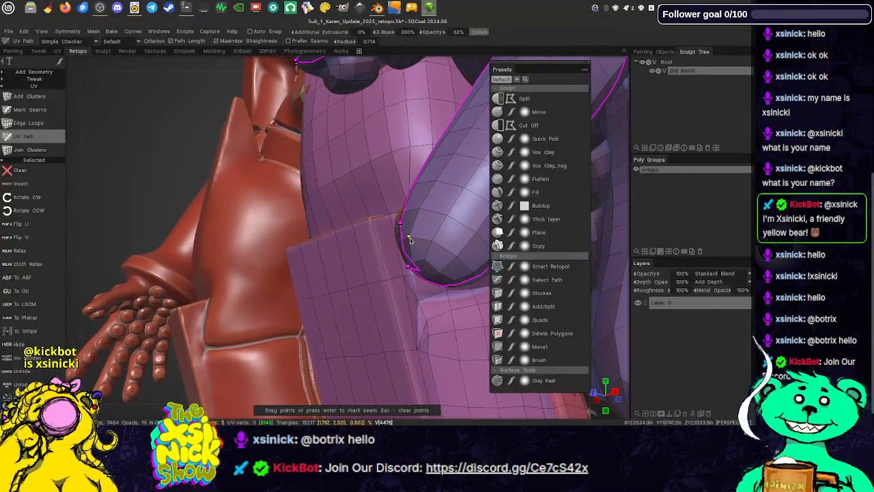
scroll(317, 71, down, 2)
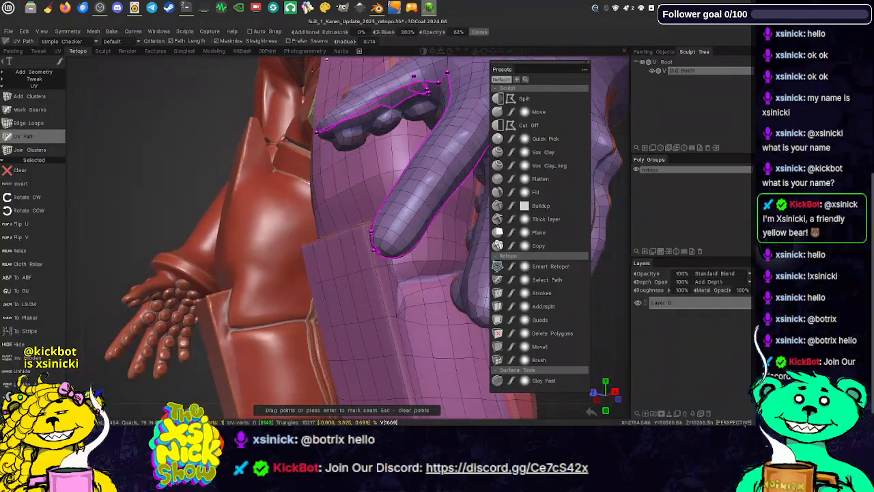
middle_drag(315, 74, 278, 130)
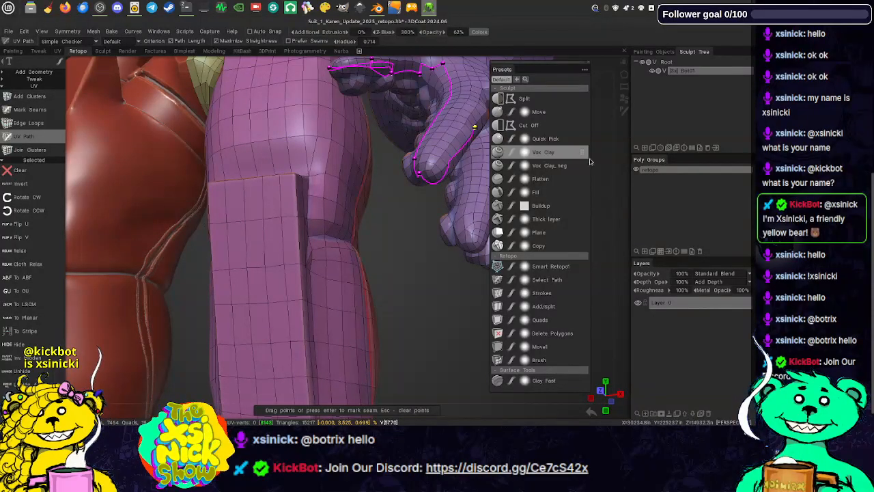
- Lead the UV path down the middle finger's side, around its tip and up to the gap before the ring finger
drag(628, 164, 604, 171)
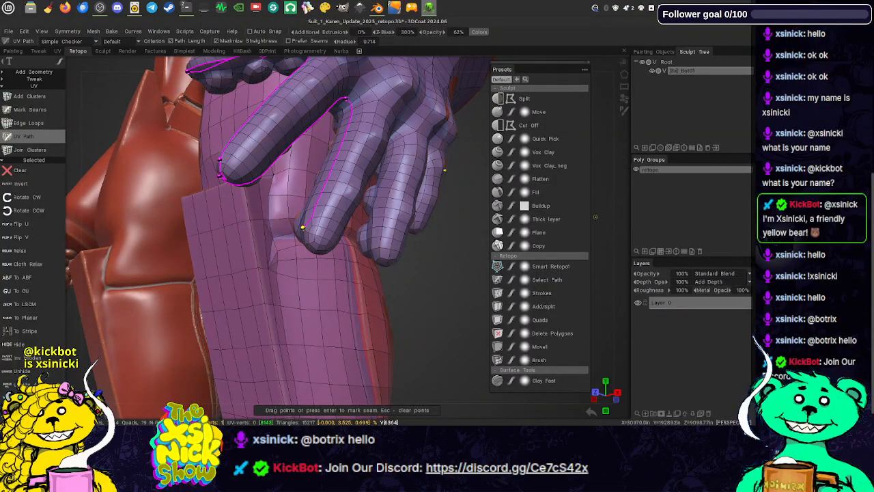
drag(612, 212, 628, 198)
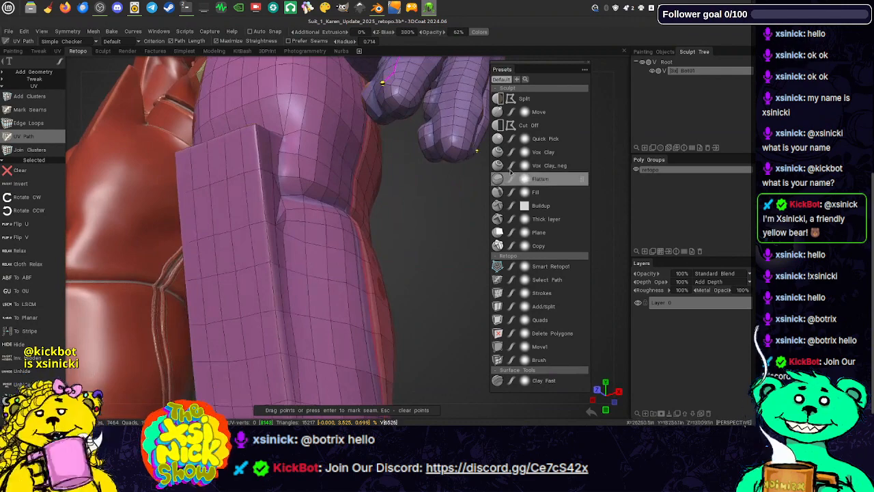
click(405, 115)
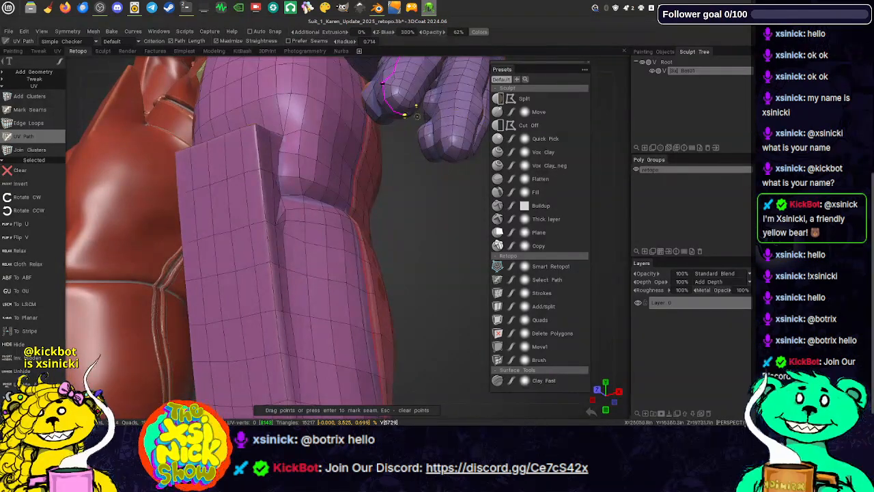
drag(607, 92, 578, 142)
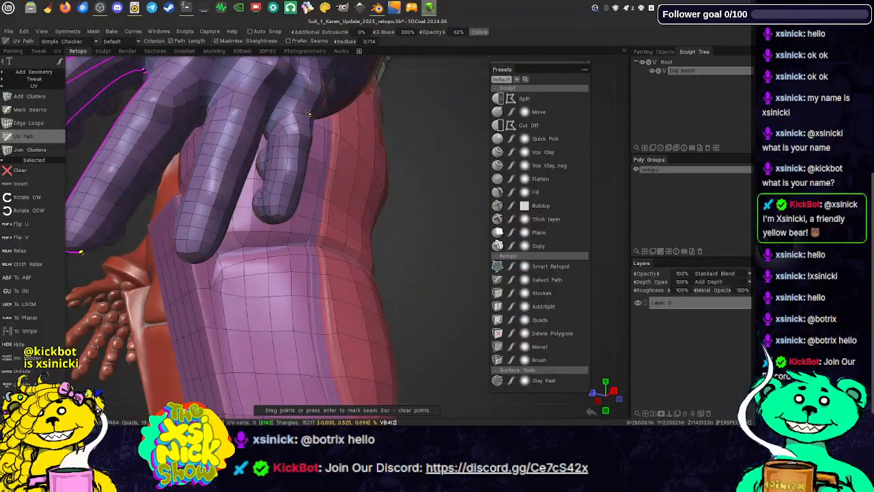
drag(447, 138, 481, 135)
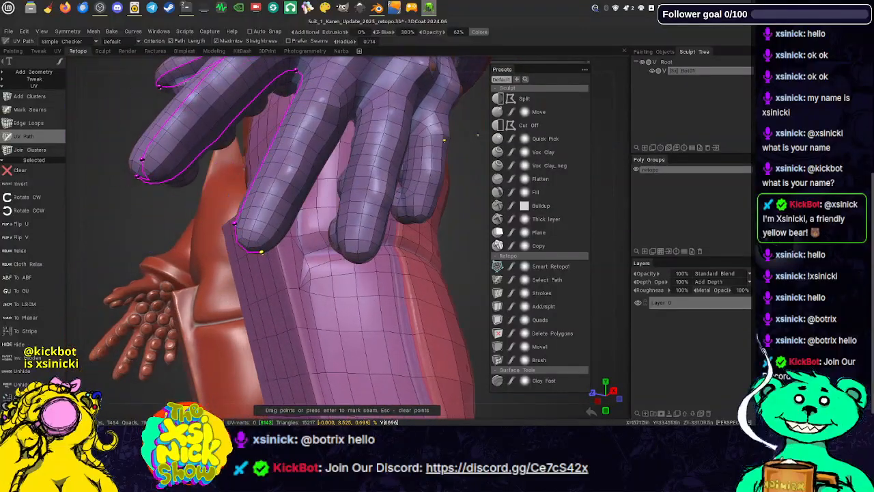
click(356, 117)
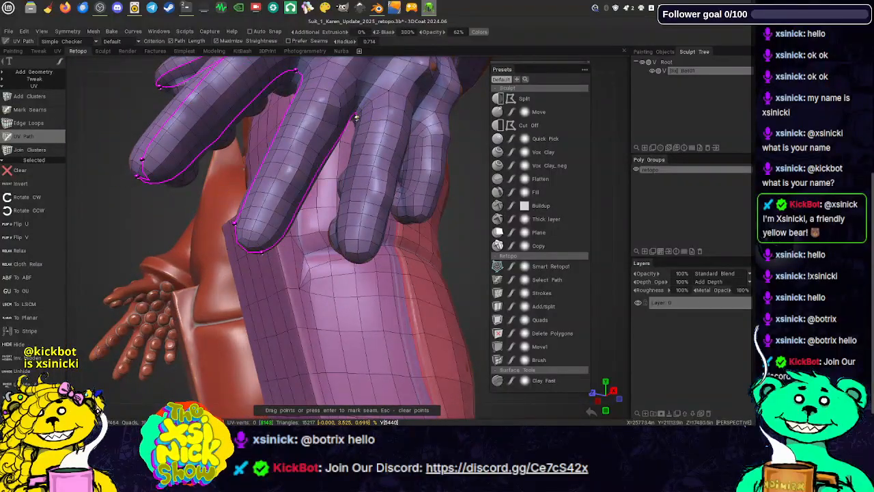
- Extend the UV path down the ring finger's side, replacing the point at the fingertip with one closer to the finger's side edge
drag(457, 193, 484, 187)
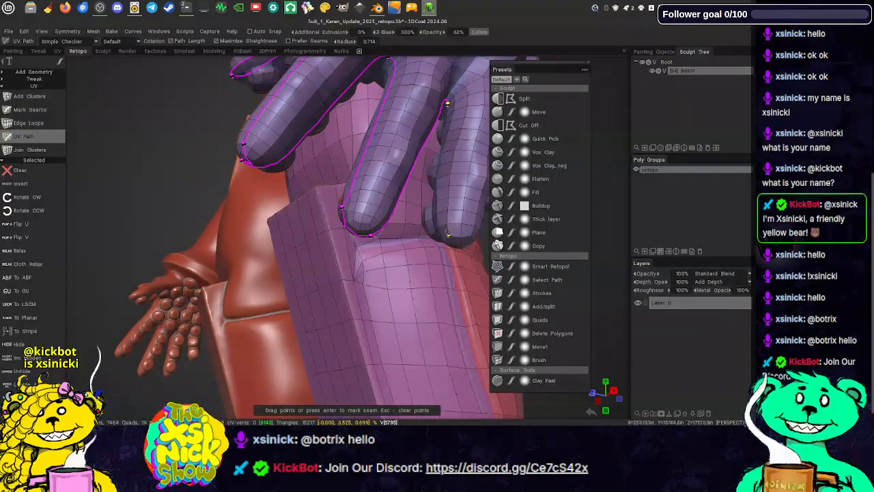
alt+drag(446, 233, 395, 222)
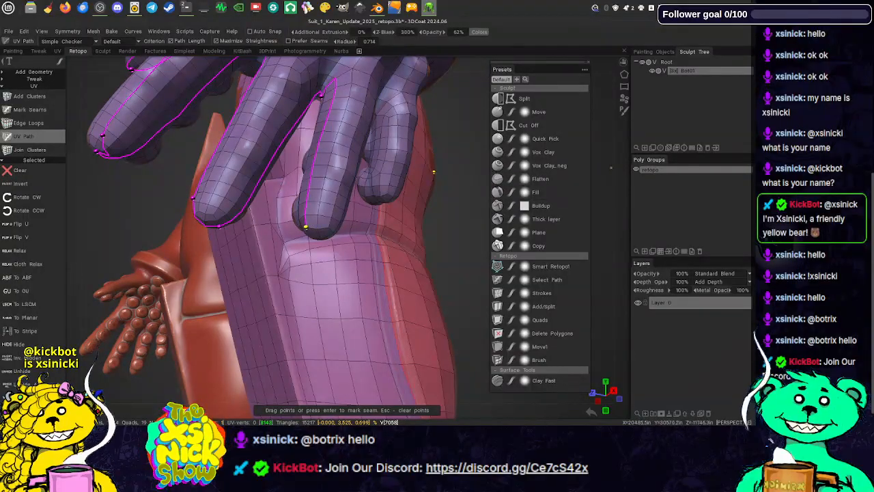
mouse_move(625, 166)
mouse_down()
mouse_move(594, 172)
mouse_move(664, 166)
mouse_move(621, 168)
mouse_up()
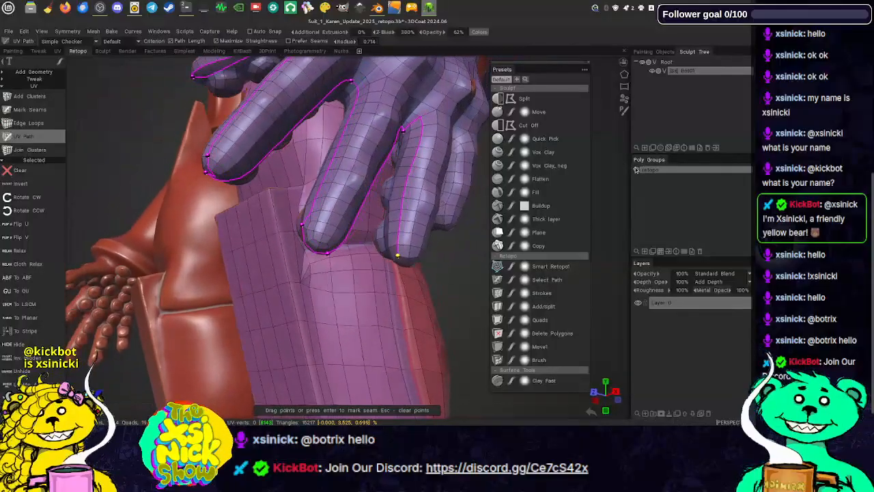
key(ctrl+z)
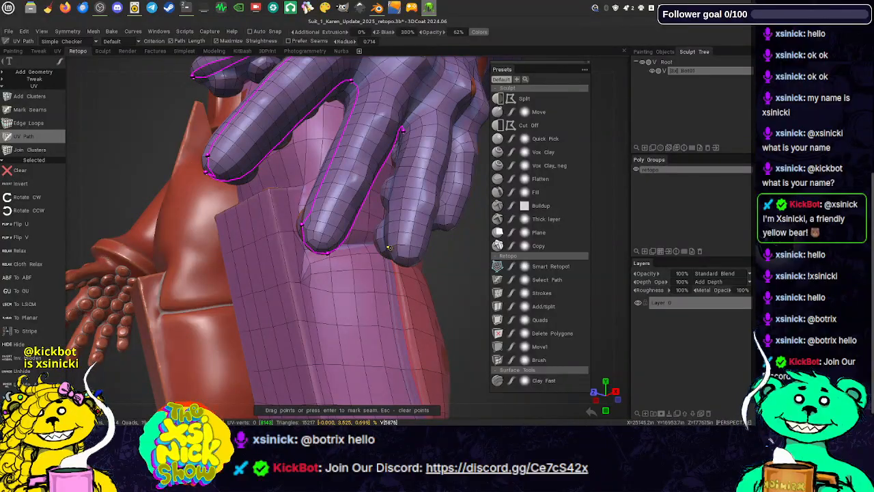
click(388, 247)
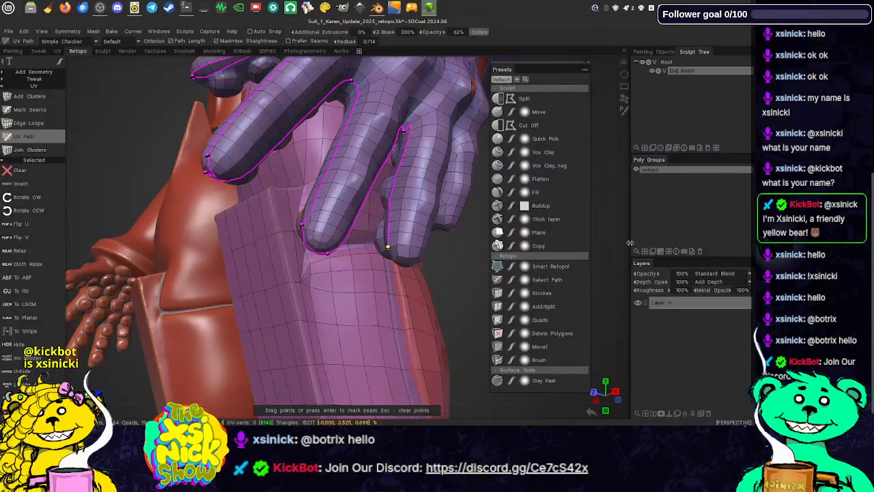
- Try to carry the UV path across the ring fingertip and up its far side to the little finger's gap, and undo that point
drag(626, 243, 534, 235)
middle_drag(236, 232, 432, 250)
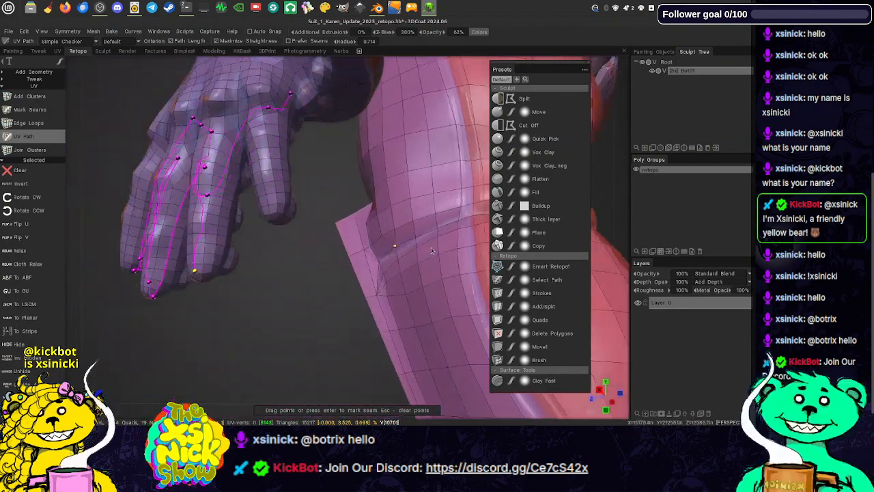
mouse_move(432, 251)
alt+mouse_down()
mouse_move(462, 251)
mouse_move(430, 252)
alt+mouse_up()
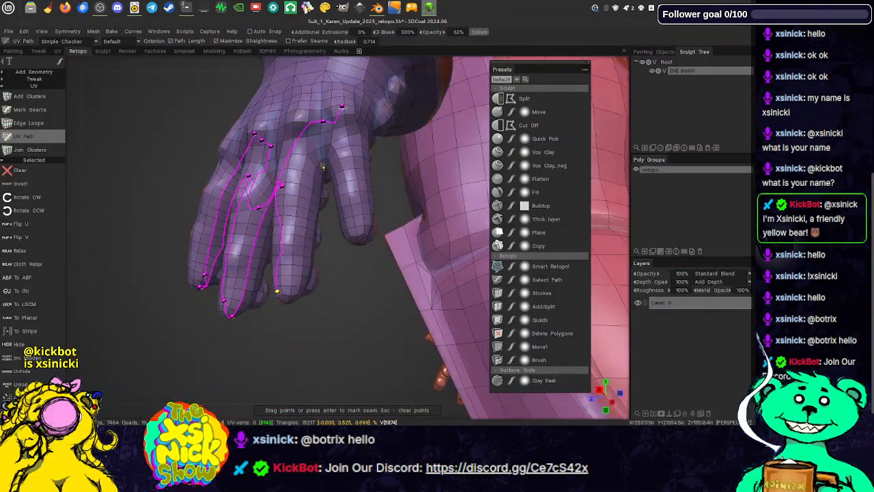
click(321, 161)
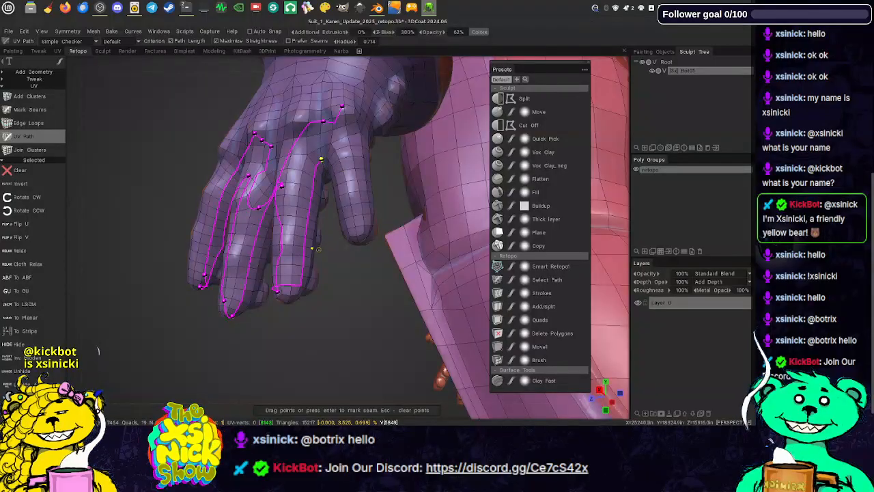
key(ctrl+z)
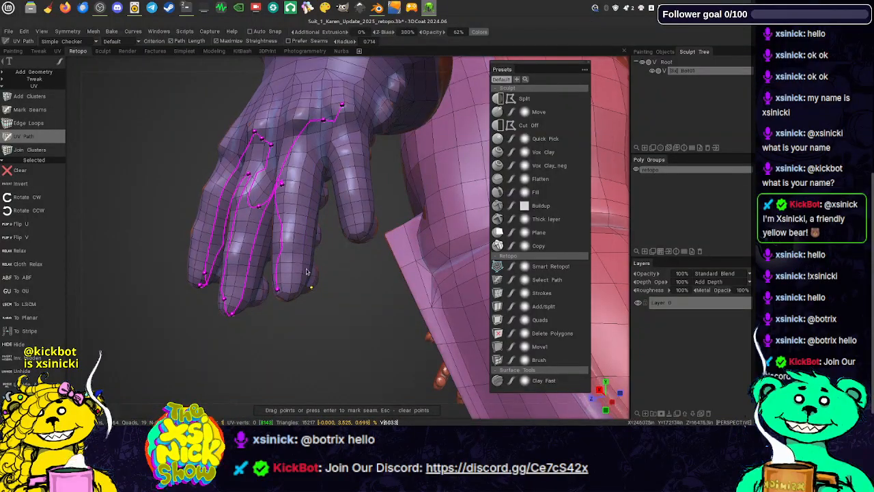
- Carry the UV path across the ring fingertip and up its far side to the gap before the little finger
alt+middle_drag(311, 295, 293, 228)
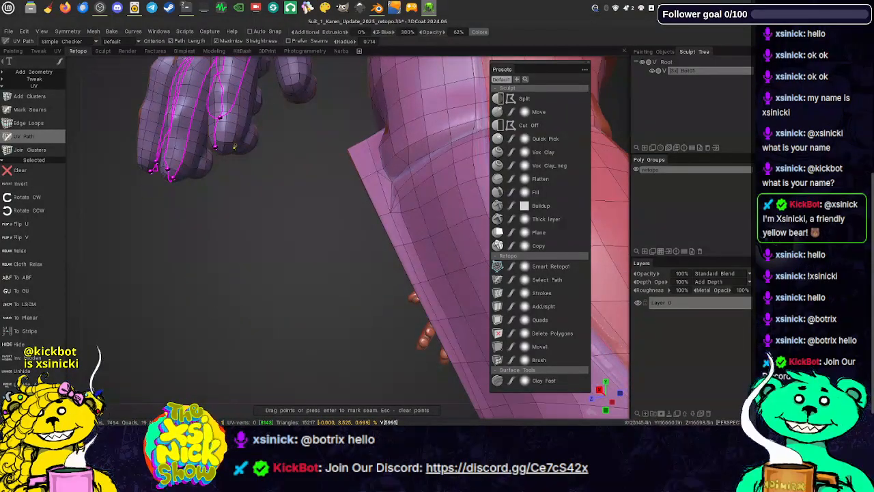
click(234, 144)
alt+middle_drag(257, 138, 256, 166)
alt+drag(258, 128, 267, 148)
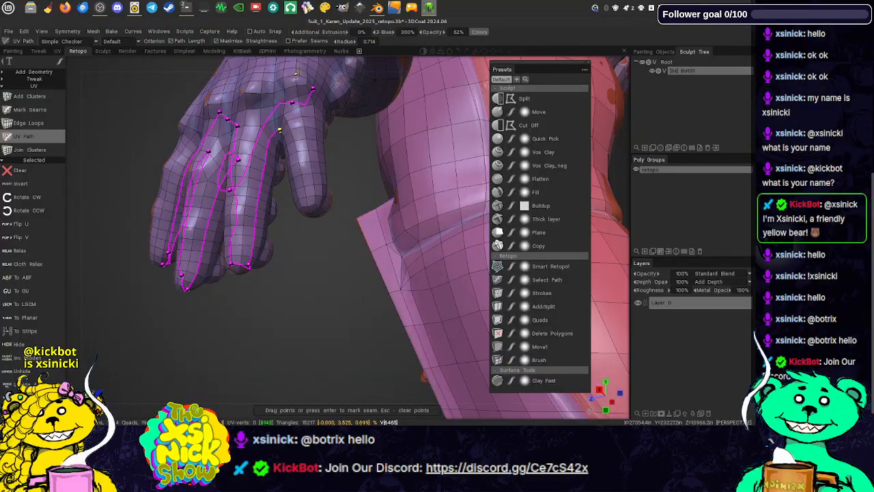
alt+drag(298, 72, 287, 131)
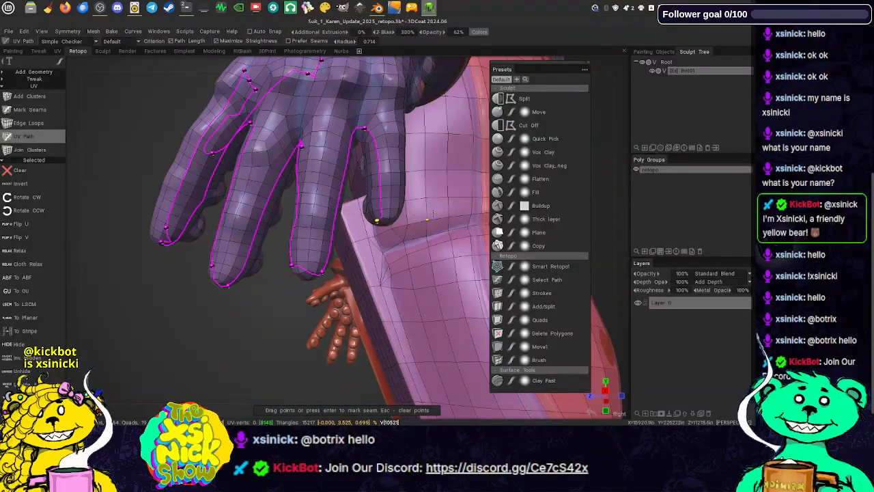
- Undo the point on the little fingertip, add one near the finger's base, and lead the UV path around the tip and up its outer side
key(ctrl+z)
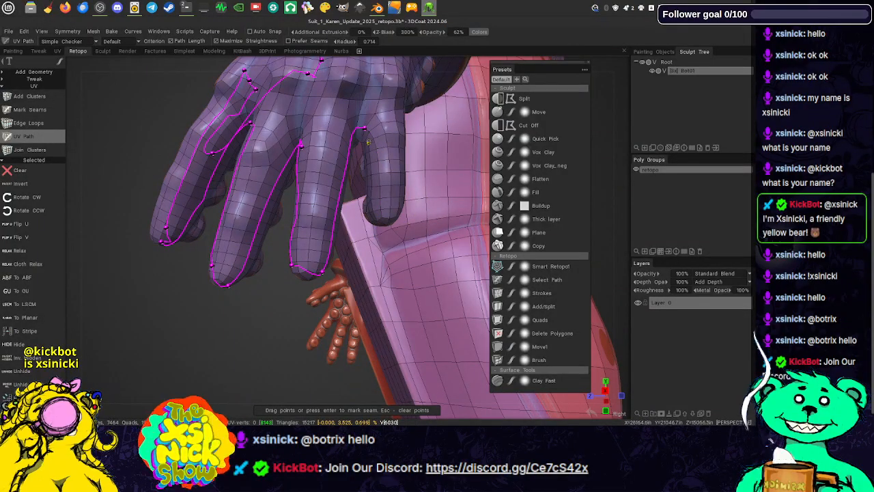
click(368, 142)
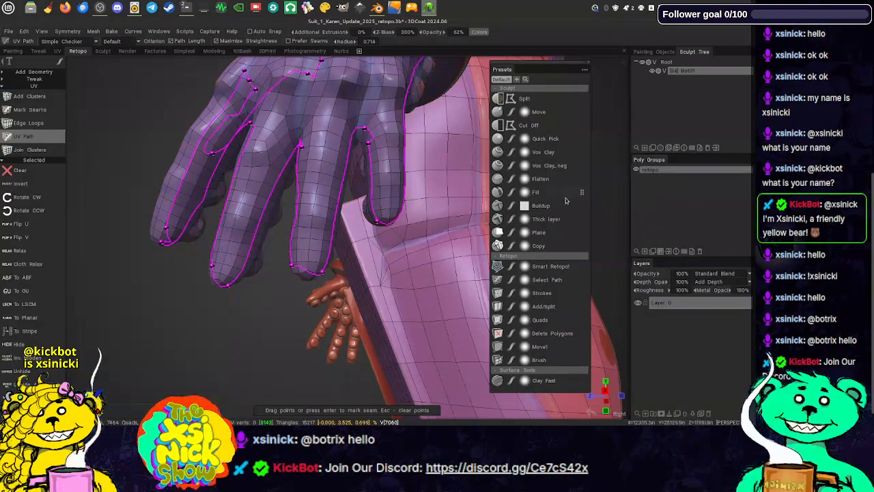
drag(626, 196, 568, 186)
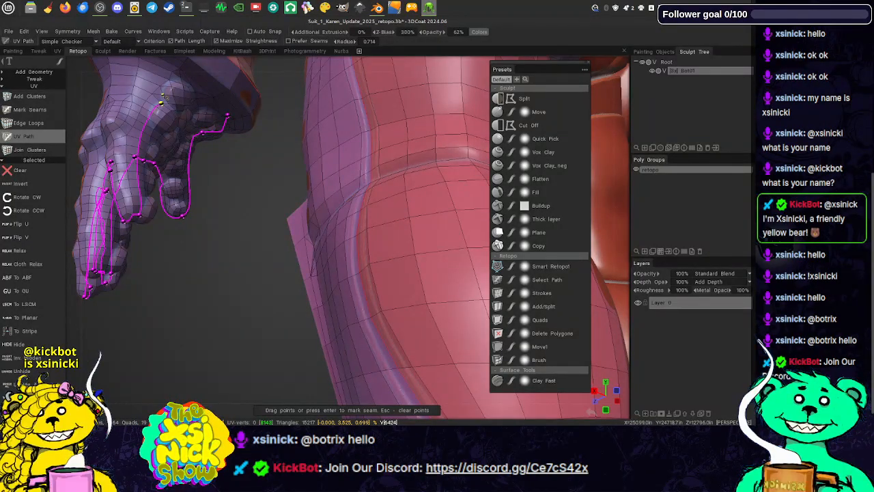
- Extend the UV path up the hand's outer edge, over the wrist to the cuff's rim, and mark the seam
middle_drag(161, 102, 172, 146)
click(175, 147)
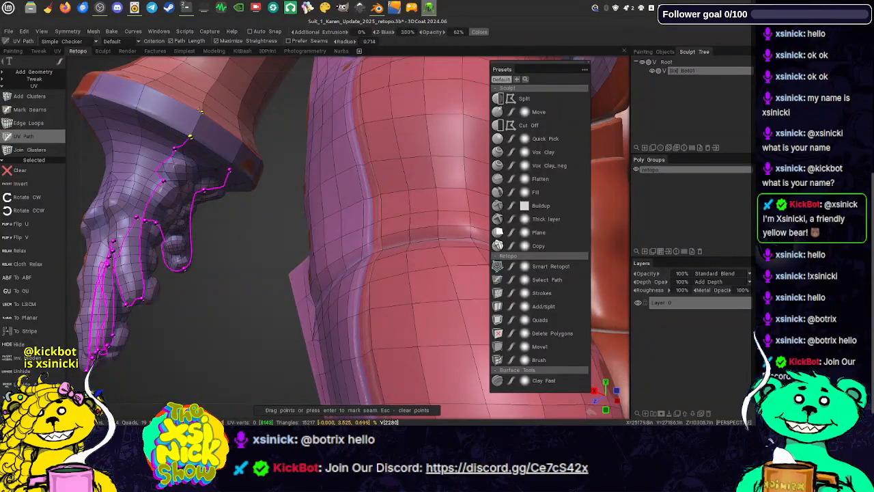
key(Return)
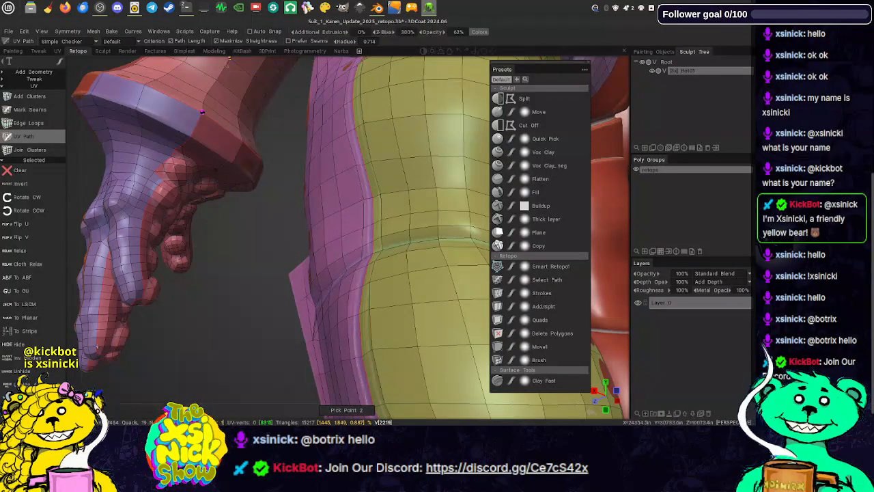
scroll(242, 67, down, 5)
click(220, 72)
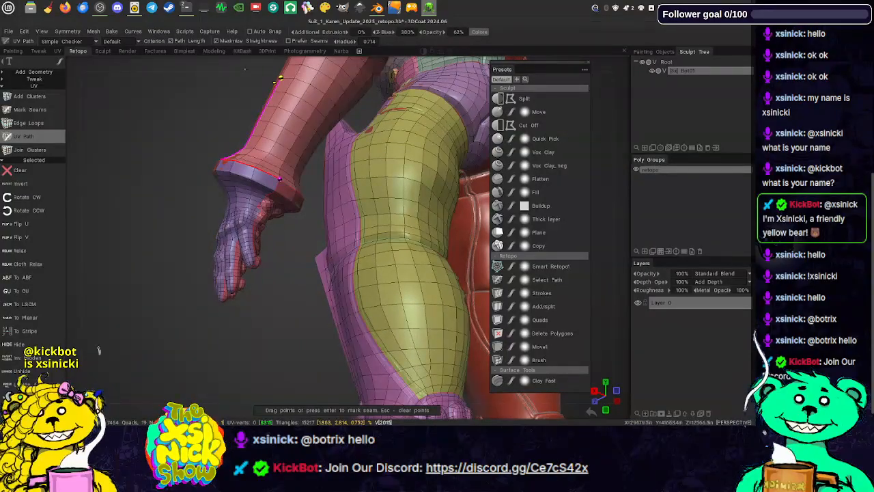
key(Return)
- Start a UV path at the armpit and run it down the inner upper arm to the elbow, just onto the forearm's top edge
drag(274, 83, 287, 167)
middle_drag(429, 157, 438, 198)
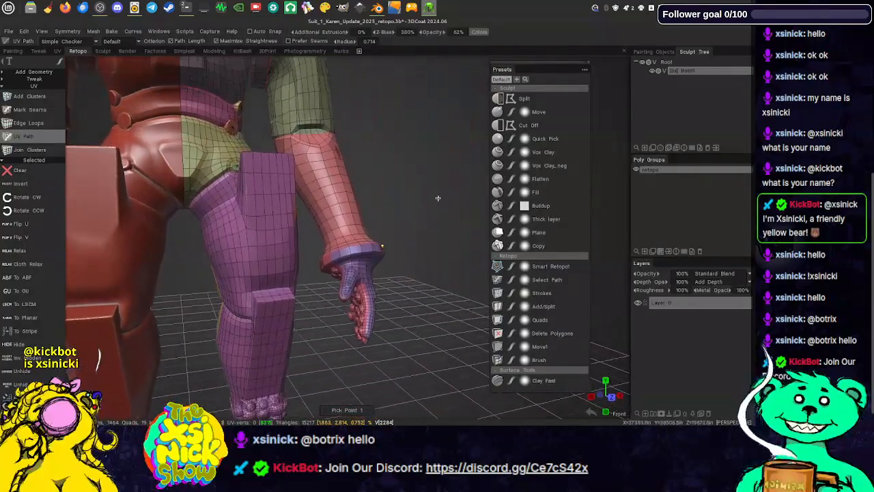
middle_drag(399, 84, 407, 165)
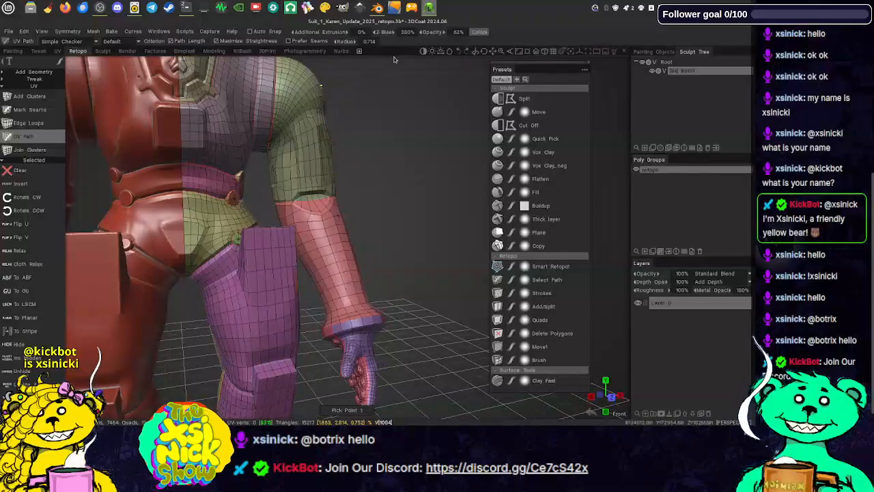
mouse_move(393, 60)
mouse_down()
mouse_move(81, 63)
mouse_move(123, 49)
mouse_move(132, 42)
mouse_move(127, 29)
mouse_move(410, 65)
mouse_move(394, 67)
mouse_up()
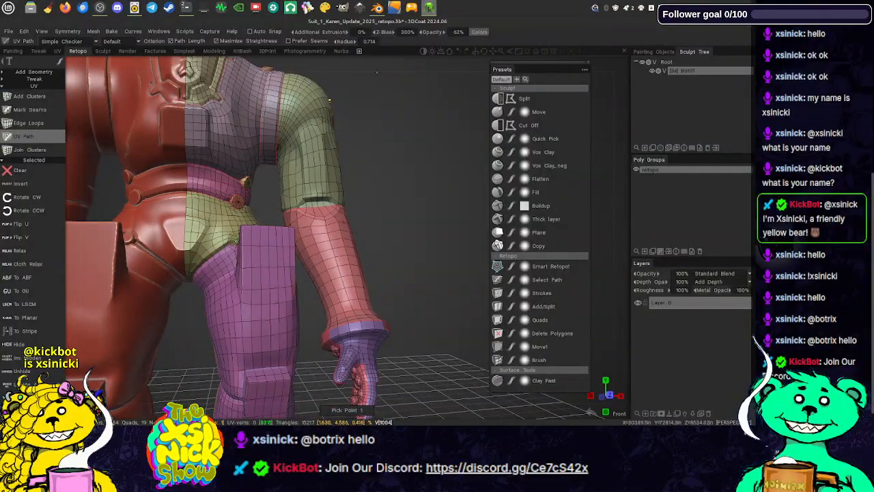
scroll(380, 72, up, 5)
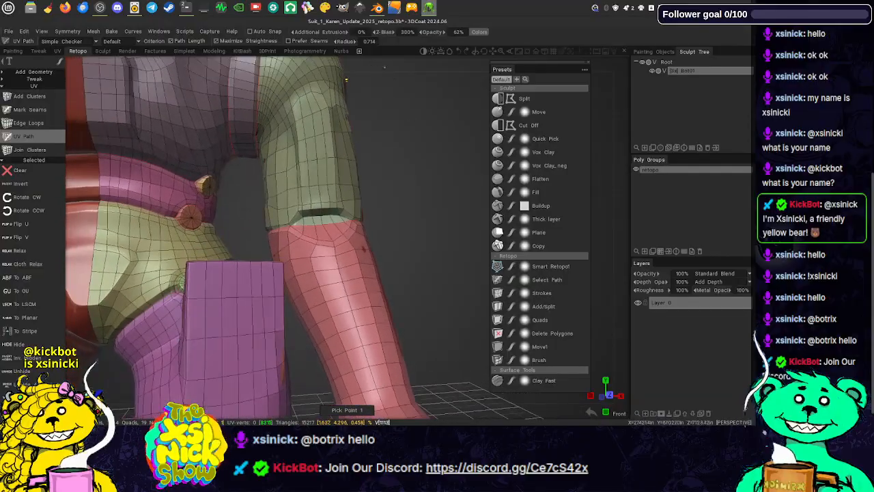
drag(397, 68, 444, 71)
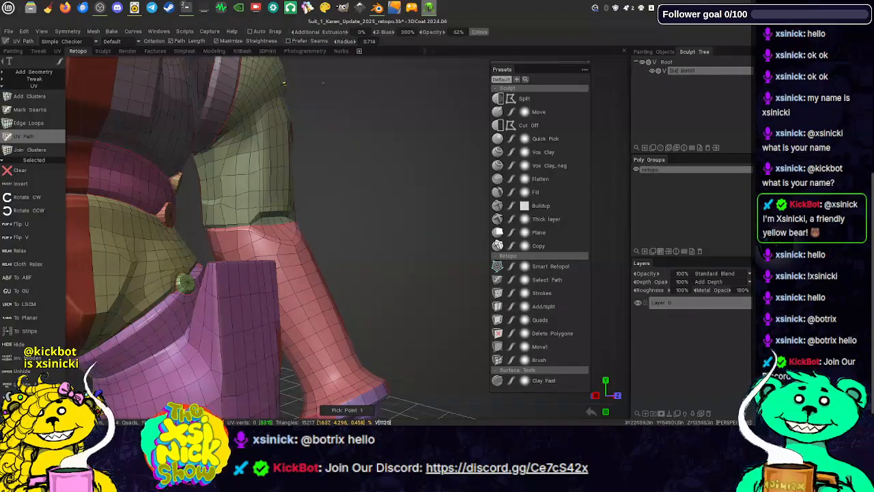
middle_drag(331, 88, 361, 129)
scroll(361, 128, up, 5)
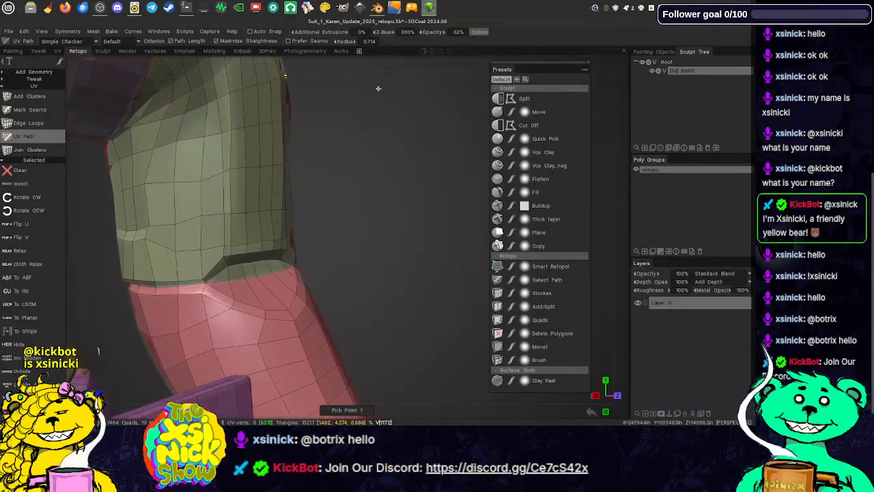
middle_drag(325, 96, 342, 96)
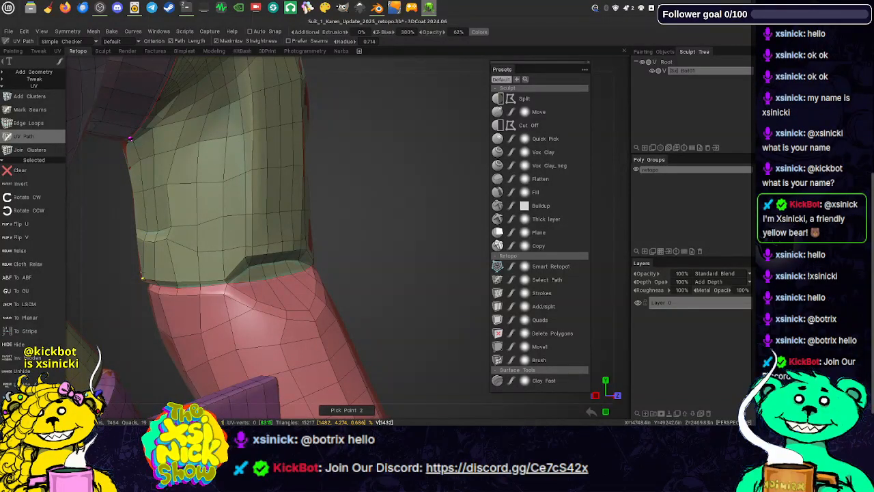
click(142, 278)
middle_drag(172, 237, 283, 152)
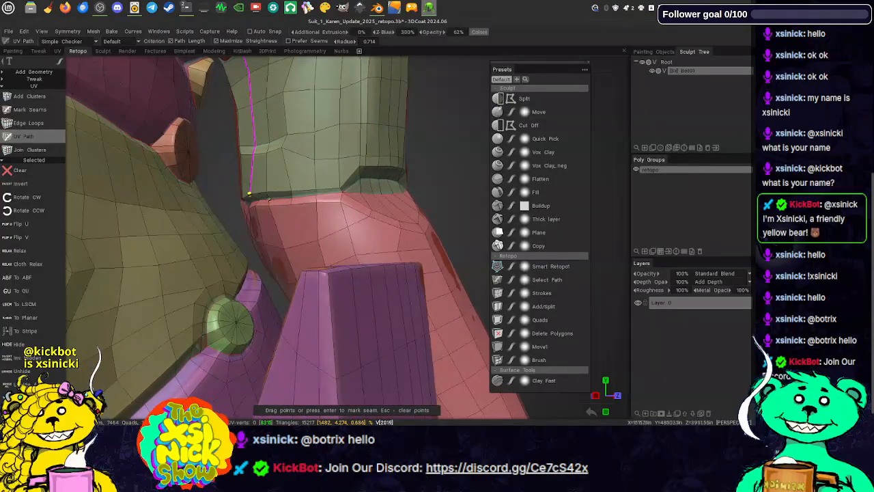
middle_drag(263, 221, 246, 158)
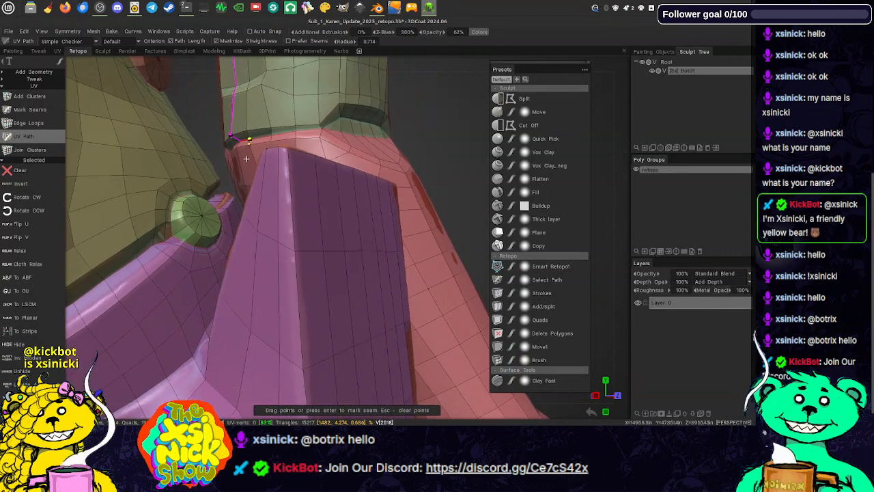
- Extend the UV path down the inner side of the forearm to the cuff's rim and mark the seam
alt+drag(362, 61, 400, 109)
scroll(398, 104, up, 5)
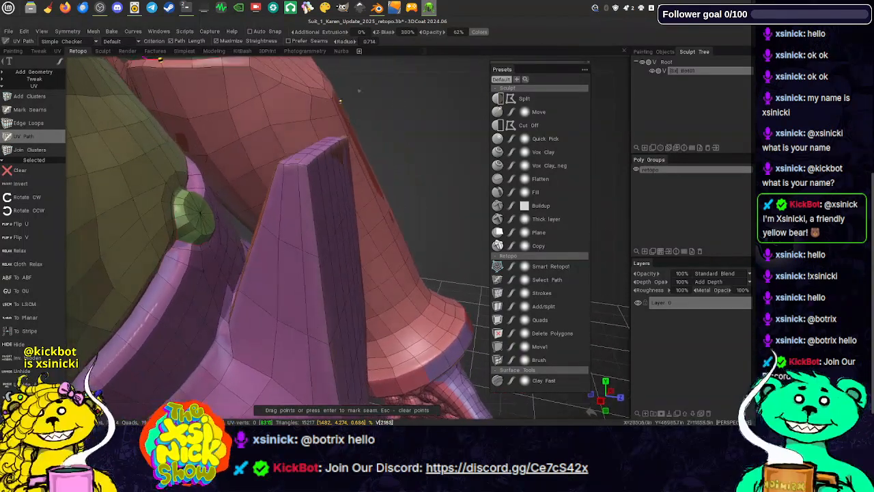
middle_drag(359, 190, 137, 123)
alt+drag(201, 190, 321, 168)
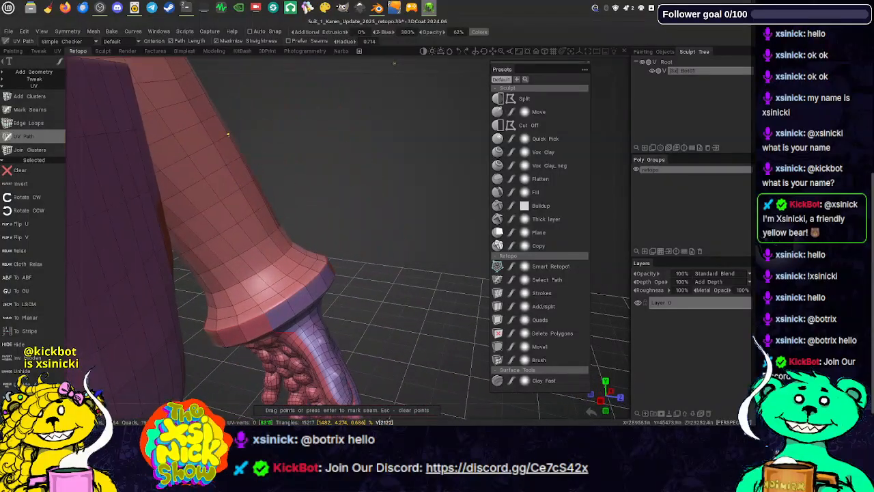
alt+drag(394, 72, 333, 53)
scroll(334, 53, up, 4)
middle_drag(311, 198, 430, 214)
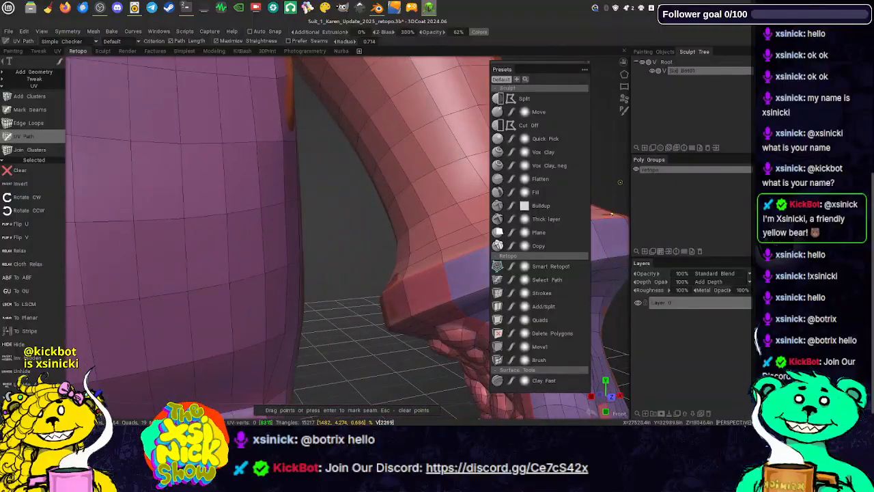
scroll(615, 167, down, 6)
mouse_move(624, 179)
alt+mouse_down()
mouse_move(599, 186)
mouse_move(629, 130)
mouse_move(604, 121)
mouse_move(629, 166)
alt+mouse_up()
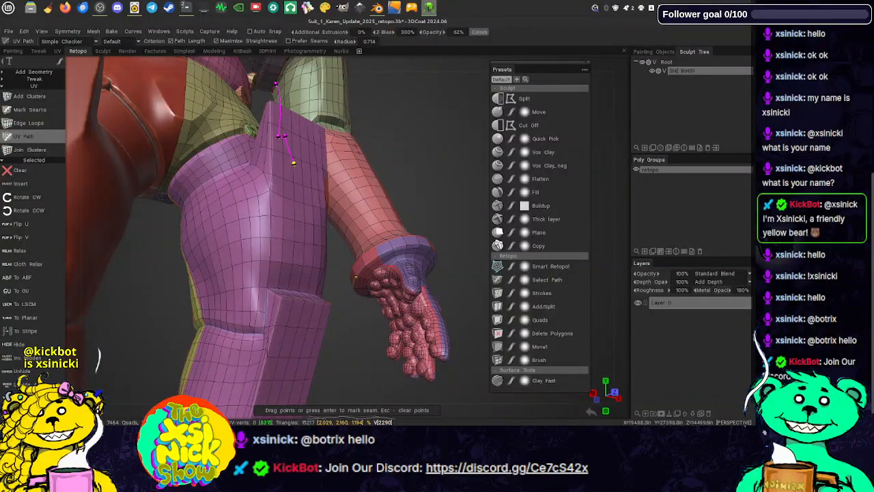
alt+drag(586, 244, 614, 229)
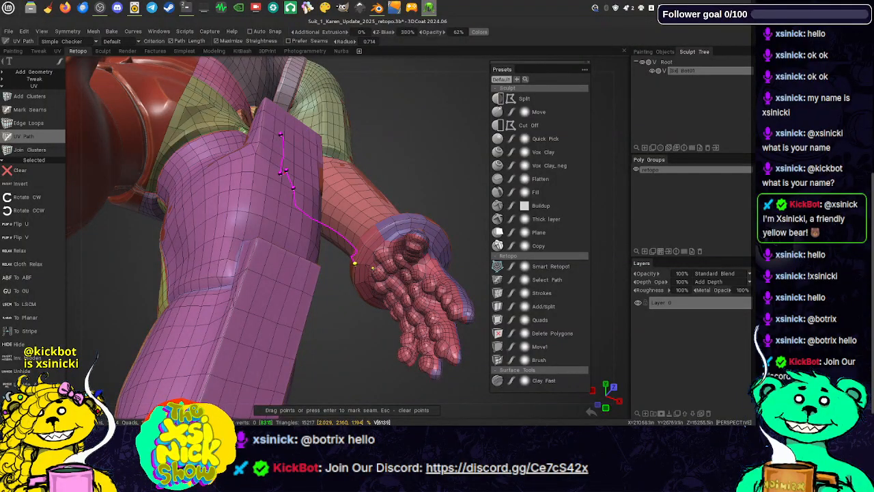
alt+drag(427, 106, 431, 143)
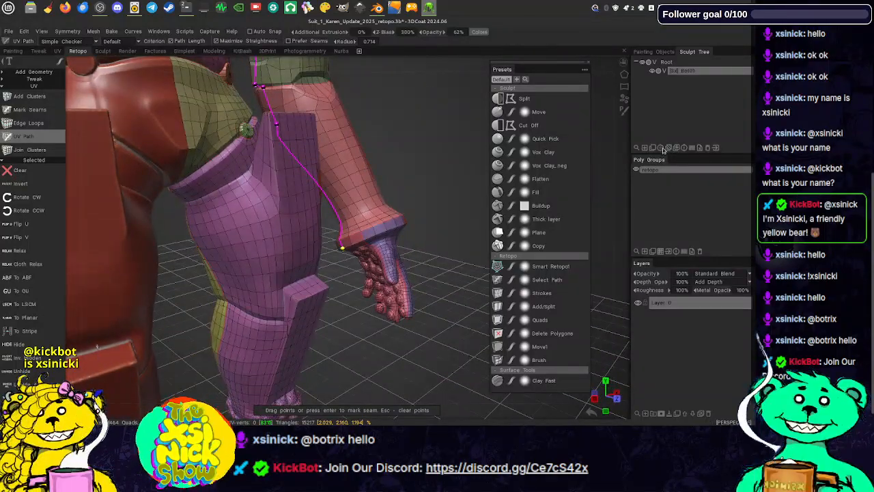
scroll(407, 223, up, 5)
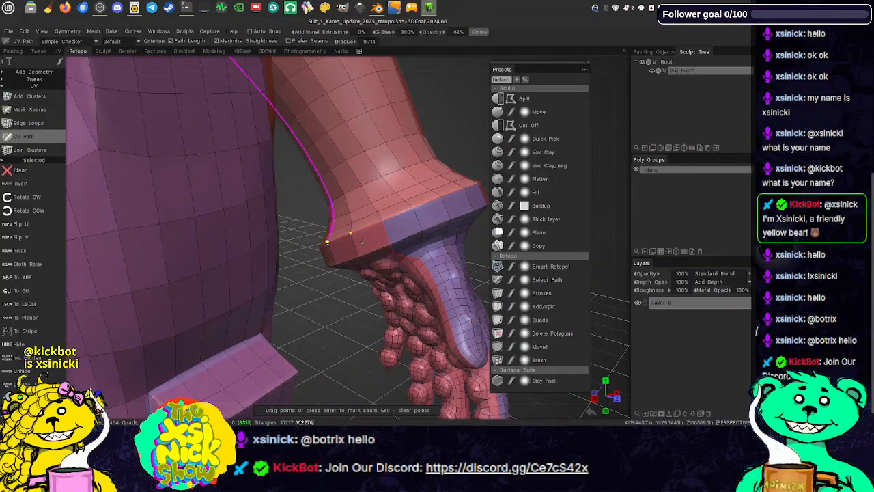
key(Return)
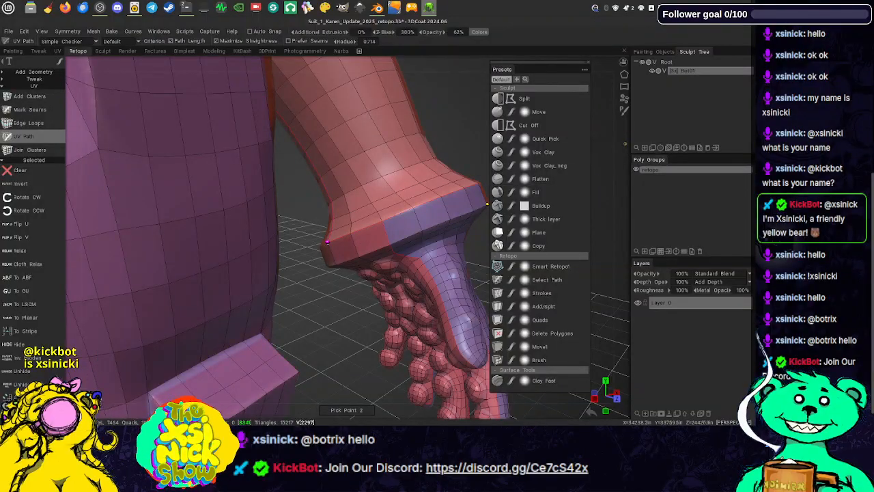
- Examine the UV clusters on the suit's torso, arms and hips from the front
scroll(421, 205, down, 8)
middle_drag(421, 105, 430, 164)
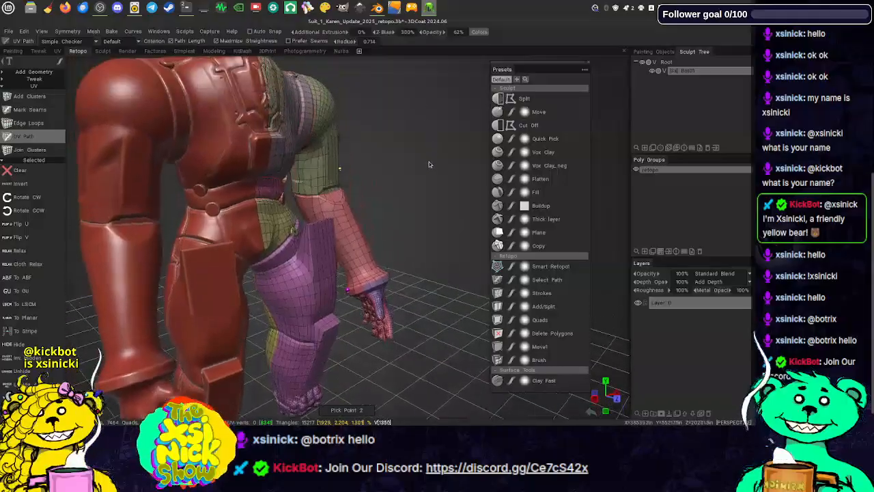
drag(377, 69, 323, 65)
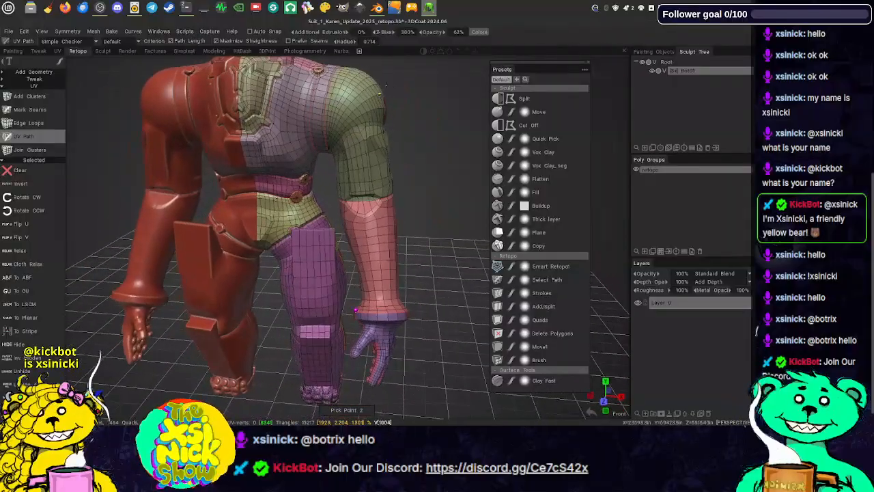
middle_drag(403, 89, 430, 174)
drag(410, 116, 386, 99)
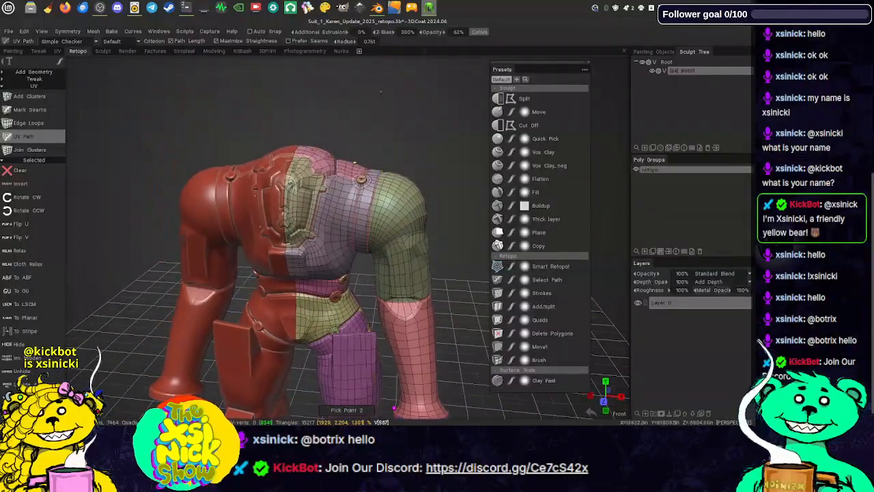
middle_drag(422, 166, 414, 68)
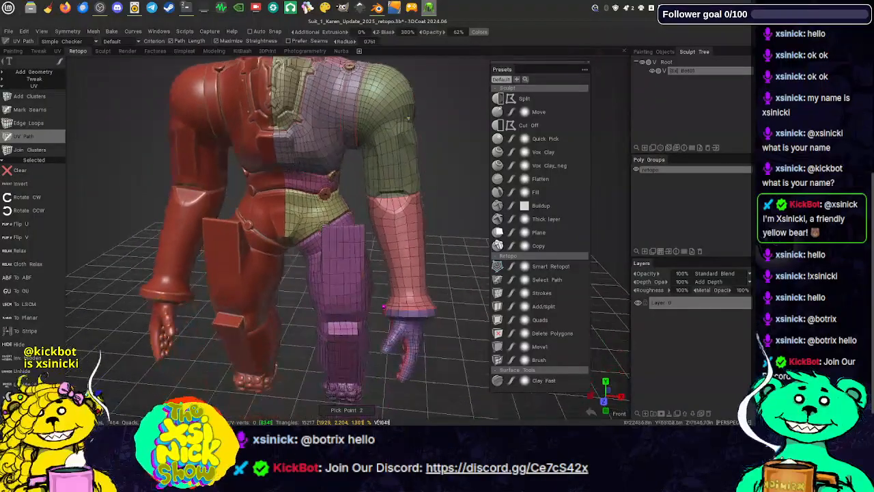
drag(414, 76, 410, 92)
middle_drag(410, 96, 409, 161)
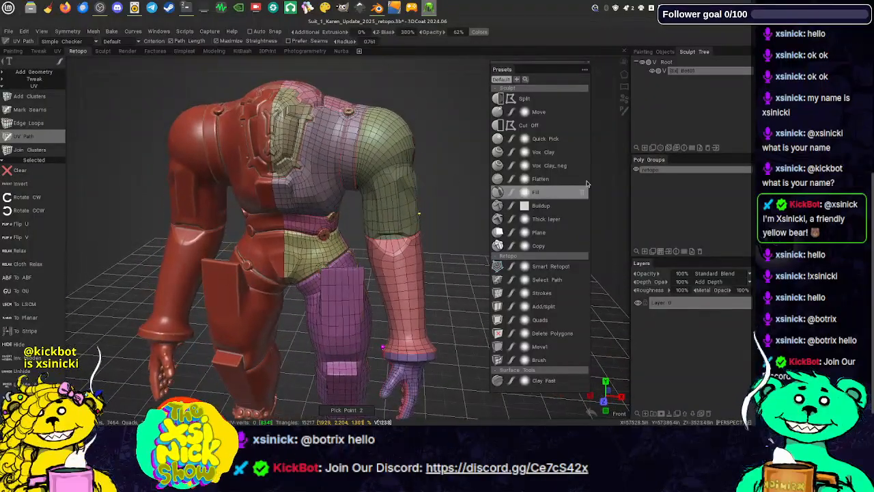
mouse_move(626, 183)
mouse_down()
mouse_move(620, 191)
mouse_move(549, 195)
mouse_move(392, 166)
mouse_move(582, 166)
mouse_move(632, 190)
mouse_up()
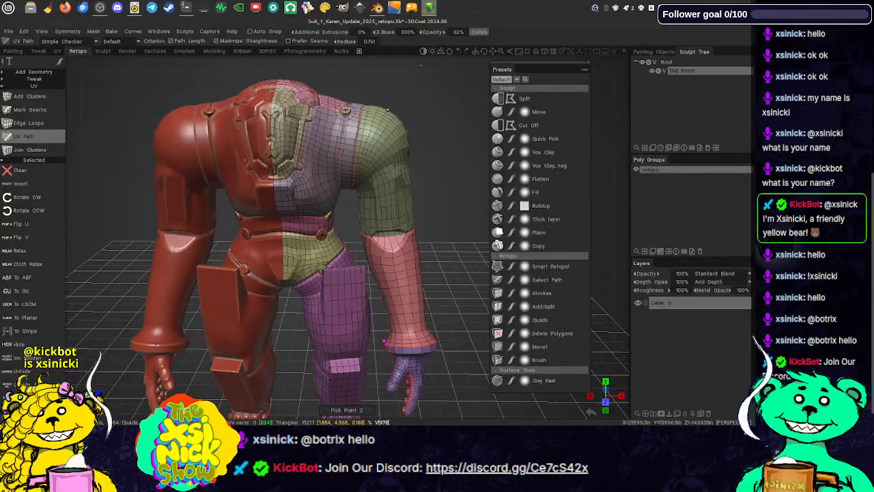
- Run a UV path along the lower edge of the upper-thigh band, from the outer thigh across the back to the inner thigh
scroll(433, 91, up, 5)
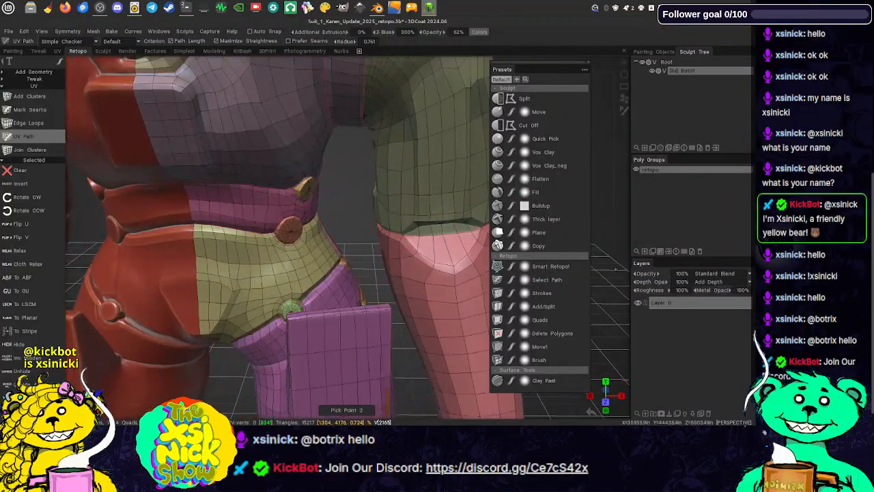
middle_drag(310, 303, 315, 271)
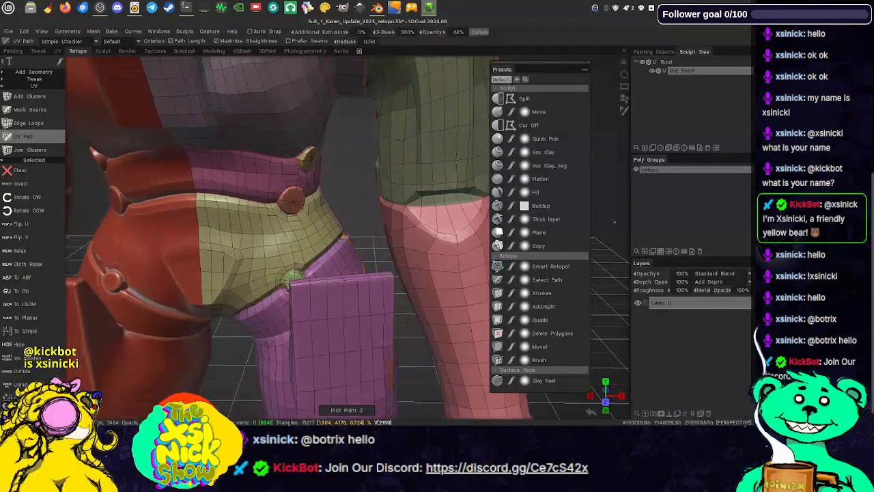
mouse_move(611, 222)
mouse_down()
mouse_move(660, 214)
mouse_move(476, 209)
mouse_move(548, 205)
mouse_move(556, 248)
mouse_move(453, 206)
mouse_move(433, 179)
mouse_move(471, 185)
mouse_move(600, 240)
mouse_move(599, 221)
mouse_move(630, 208)
mouse_move(616, 222)
mouse_up()
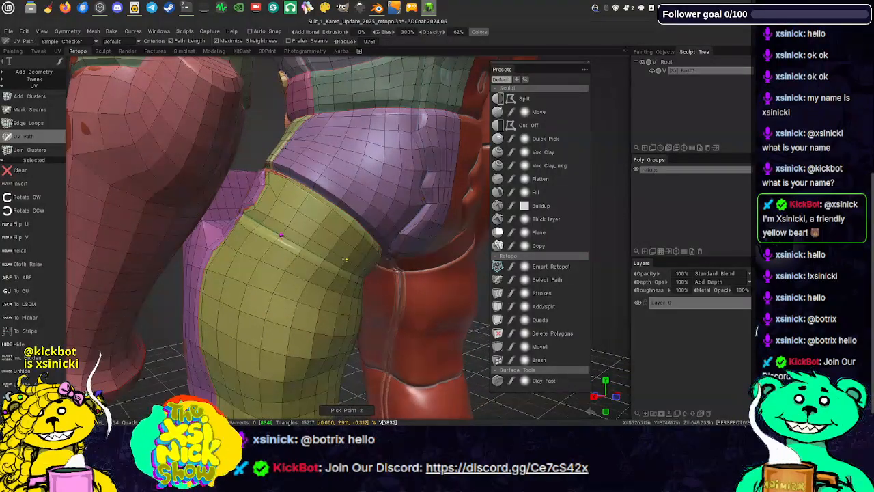
click(359, 275)
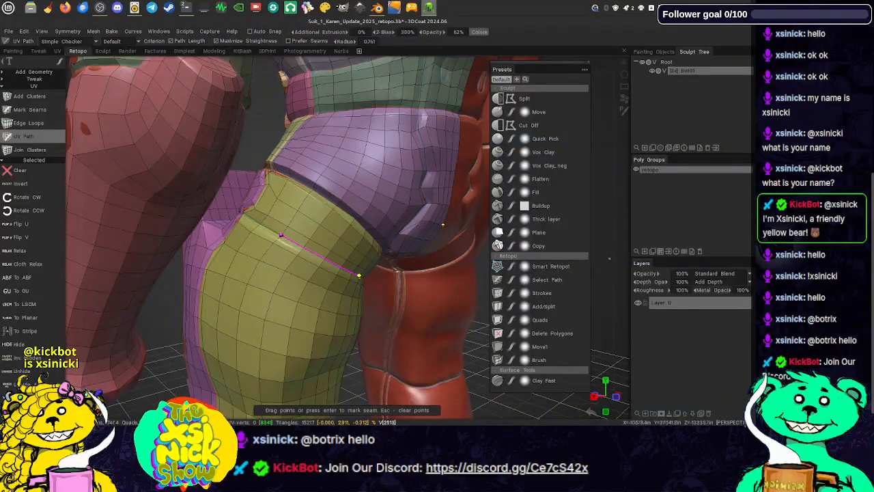
drag(624, 254, 537, 244)
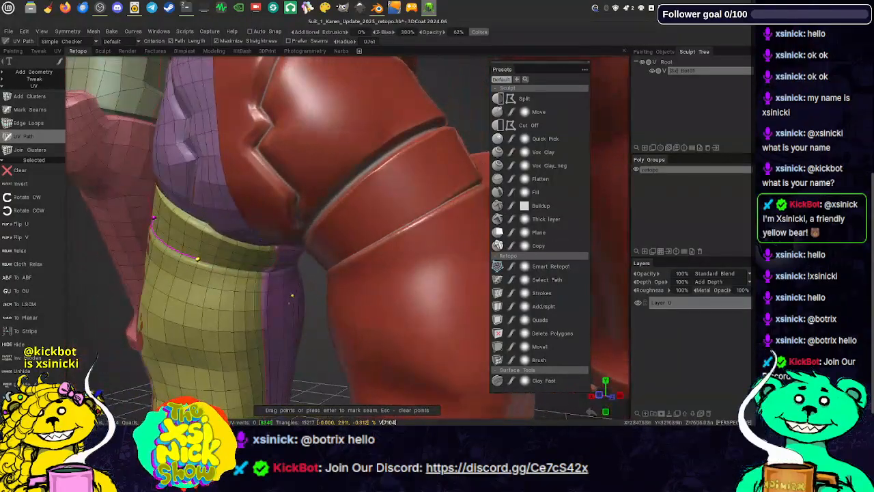
click(283, 268)
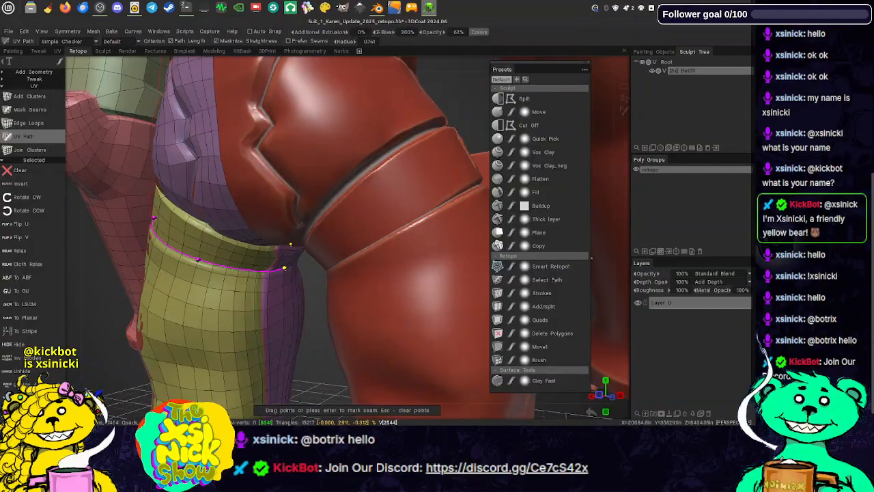
- Extend the UV path around the front of the upper-thigh band's lower edge, passing behind the thigh plate
drag(621, 250, 307, 237)
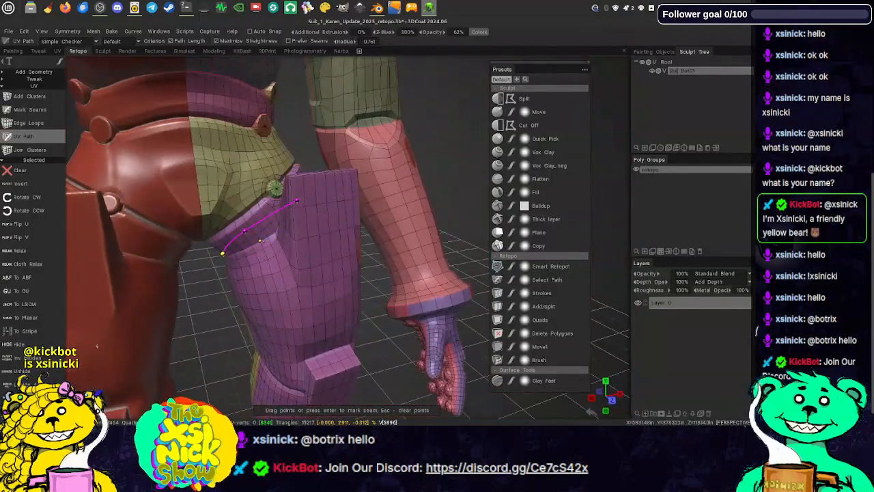
click(274, 232)
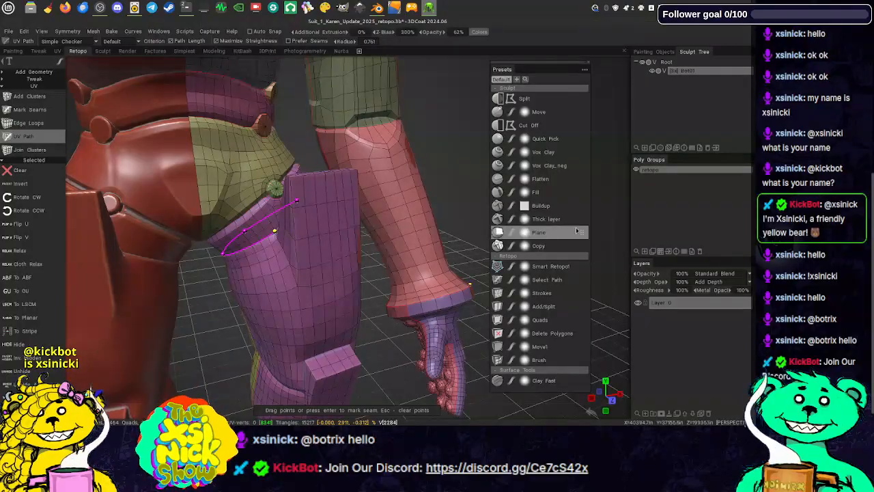
drag(623, 227, 526, 270)
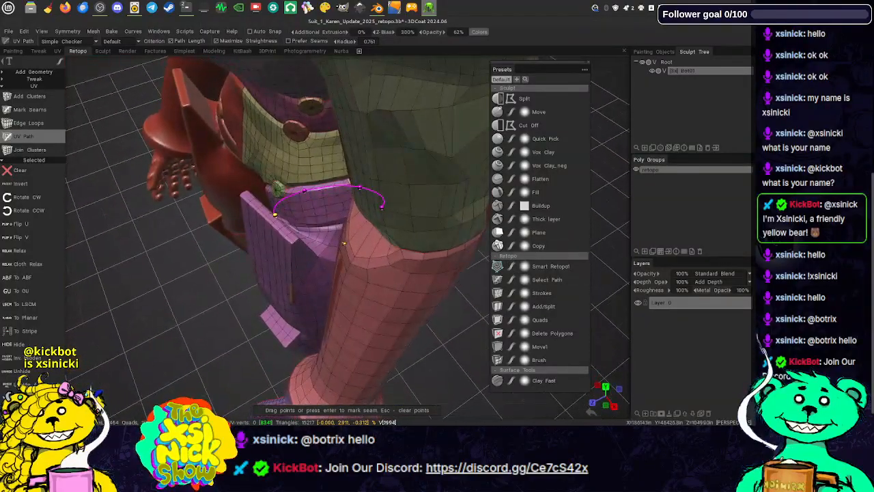
click(308, 226)
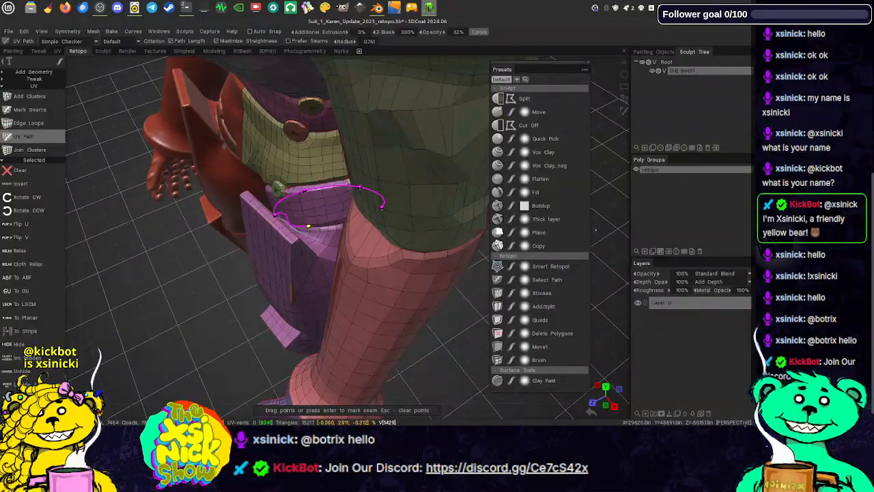
drag(623, 234, 712, 213)
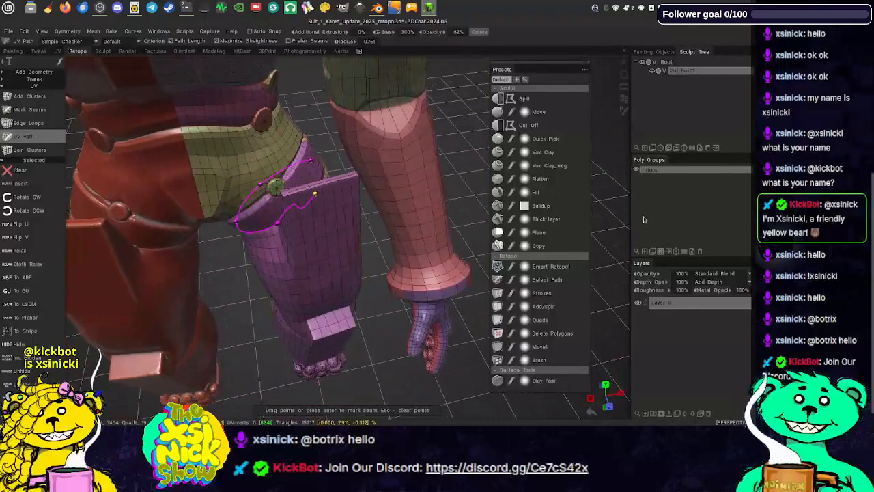
drag(623, 213, 682, 217)
middle_drag(322, 248, 356, 255)
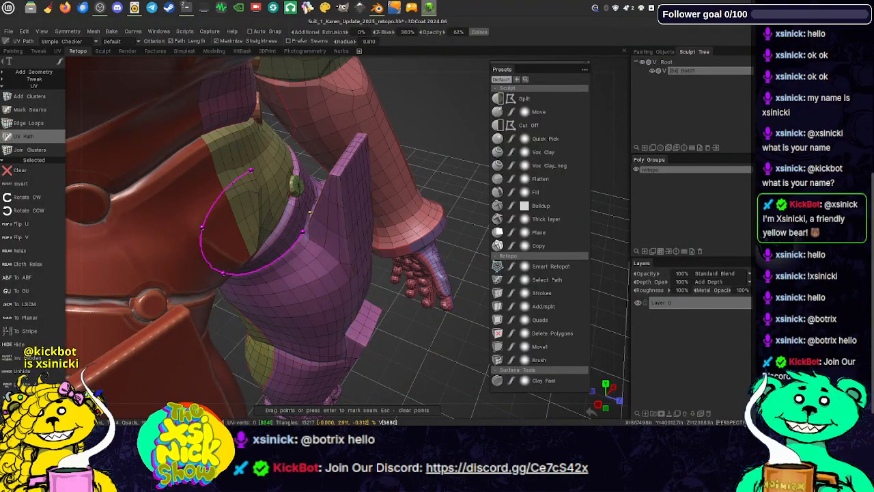
drag(619, 195, 410, 144)
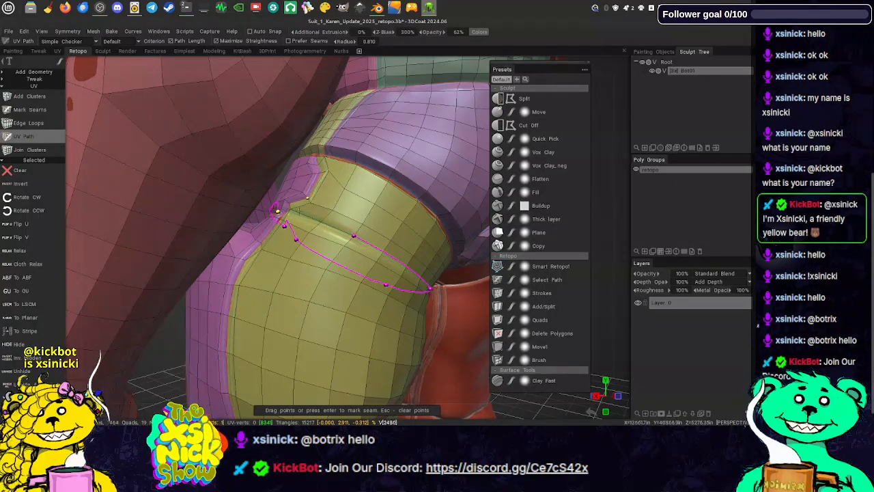
- Add UV path points behind the thigh plate, close the loop along the thigh band's lower edge and mark the seam
alt+drag(222, 72, 328, 103)
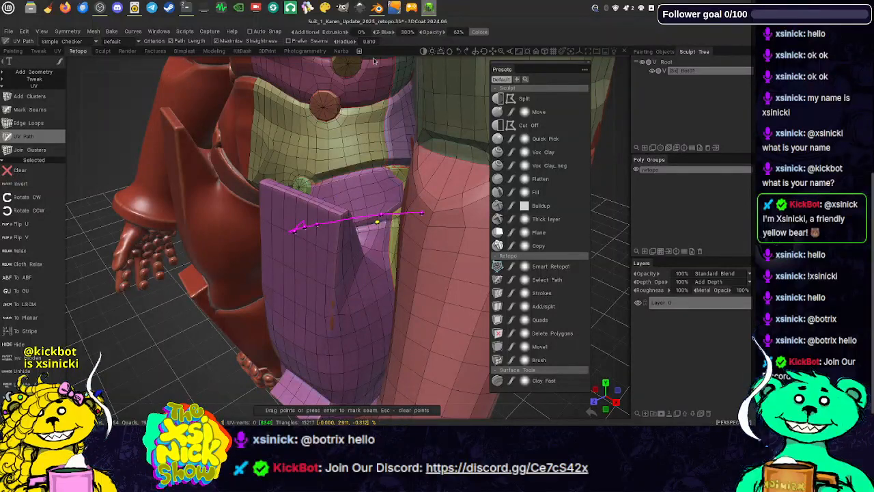
alt+drag(377, 222, 378, 211)
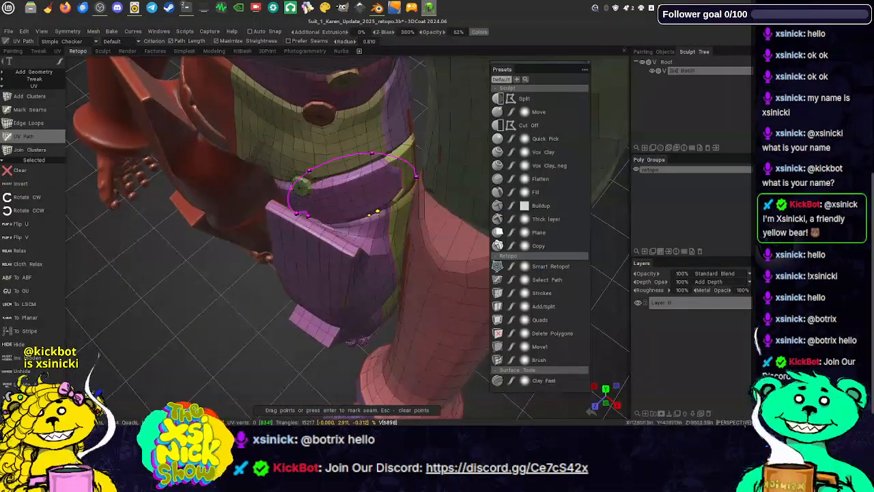
click(347, 221)
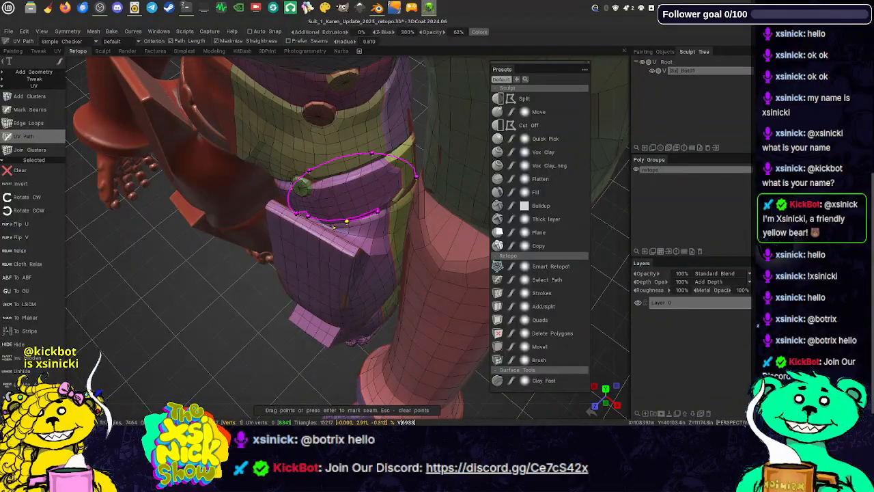
click(322, 223)
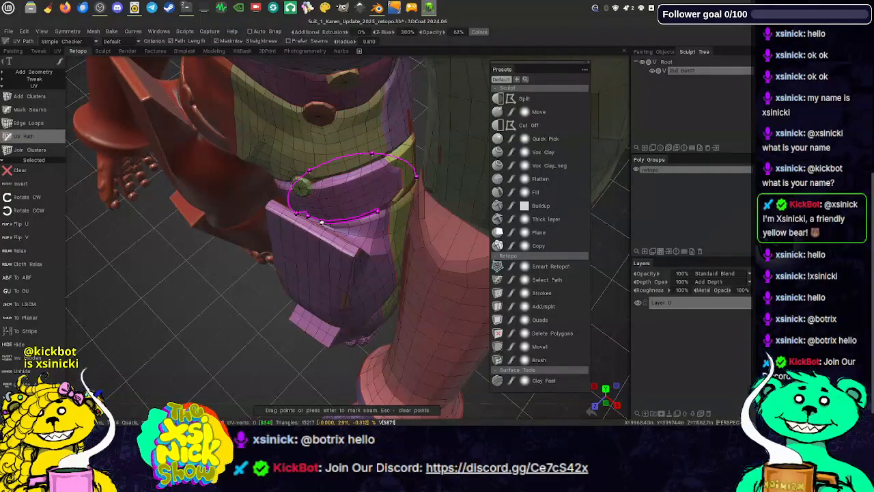
click(313, 214)
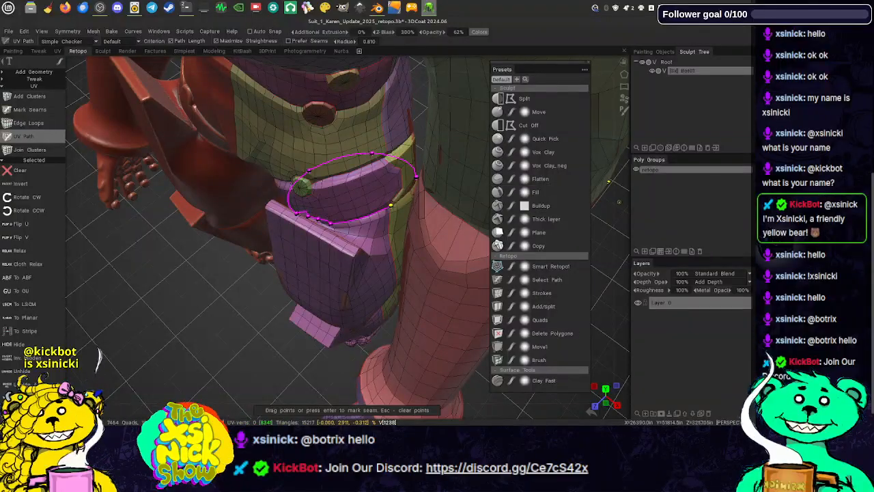
drag(618, 201, 448, 172)
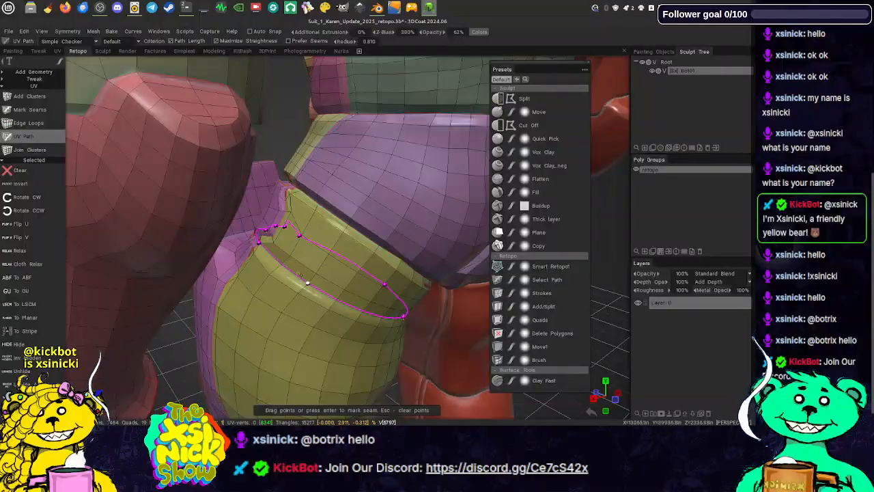
key(Return)
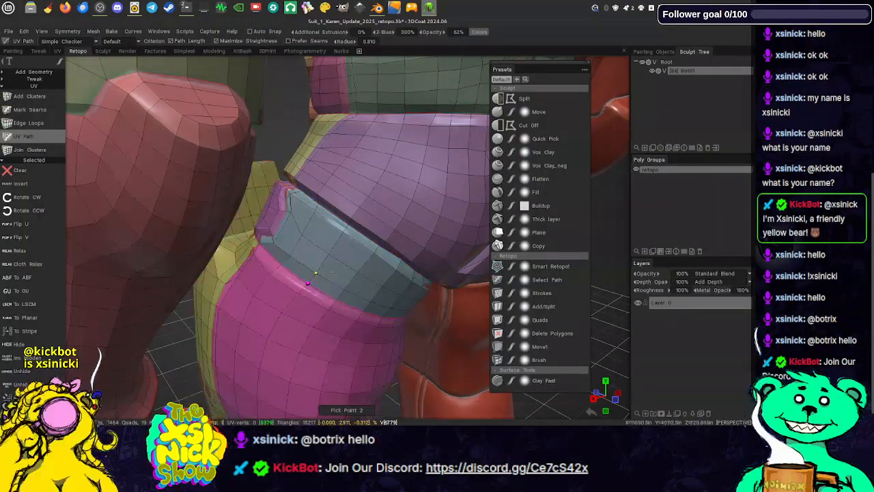
- Clear the stray UV path and start a new one along the inner knee crease to the shin plate and up its side
scroll(410, 259, down, 1)
scroll(321, 66, down, 6)
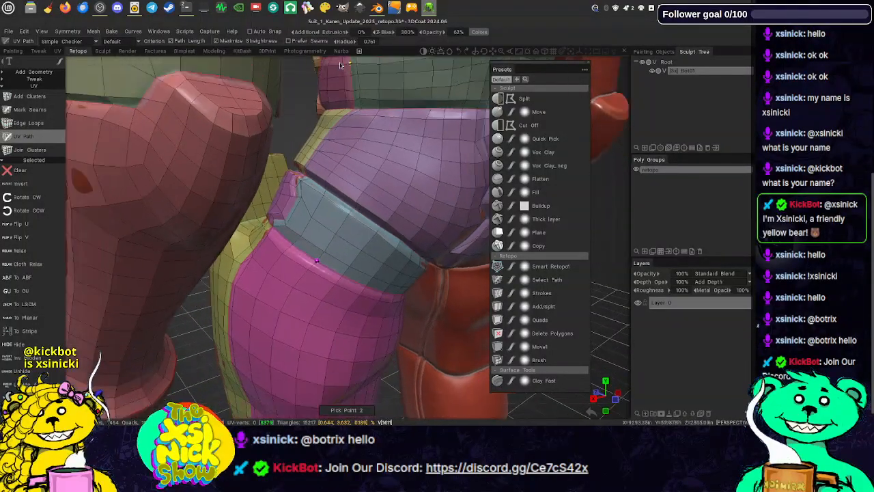
drag(322, 66, 399, 86)
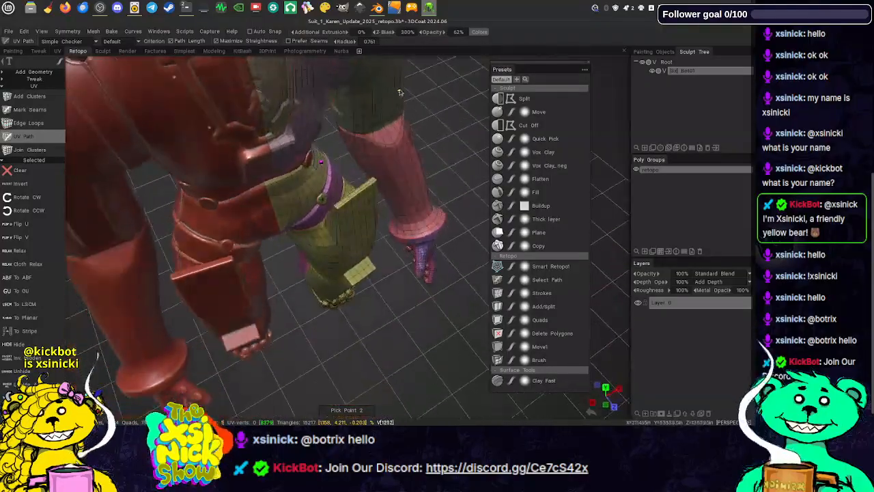
drag(374, 272, 365, 214)
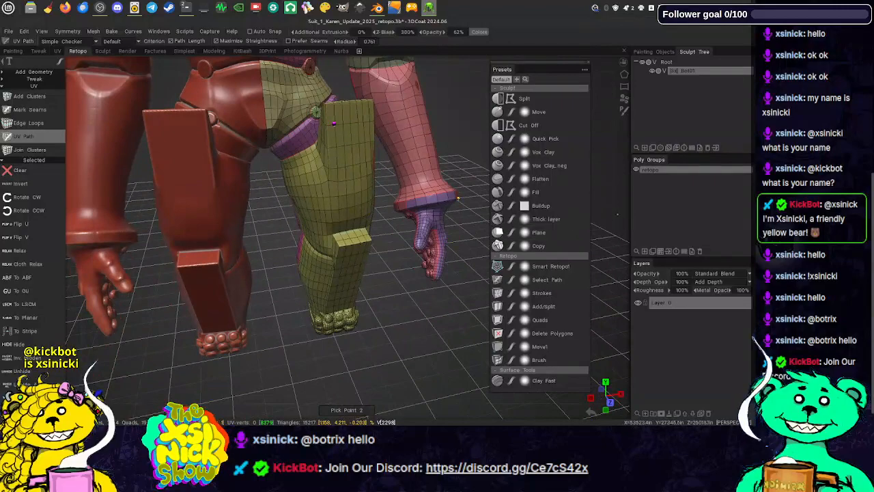
drag(621, 198, 623, 62)
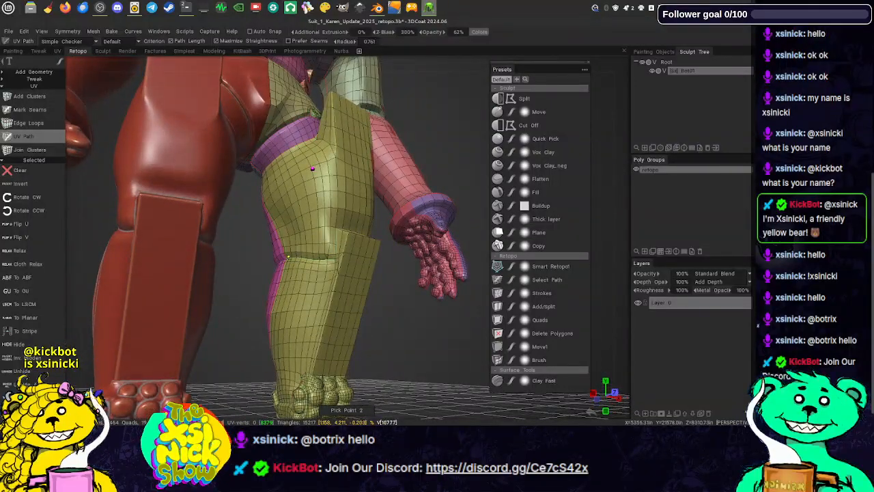
click(286, 257)
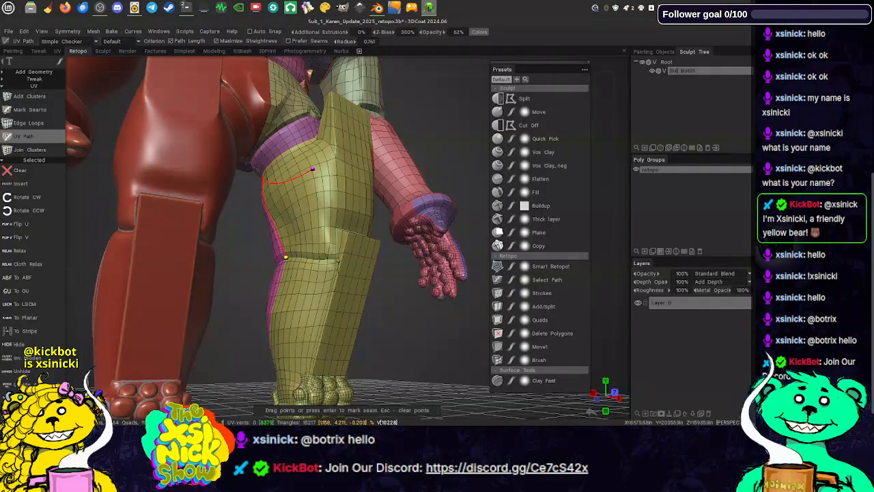
key(Escape)
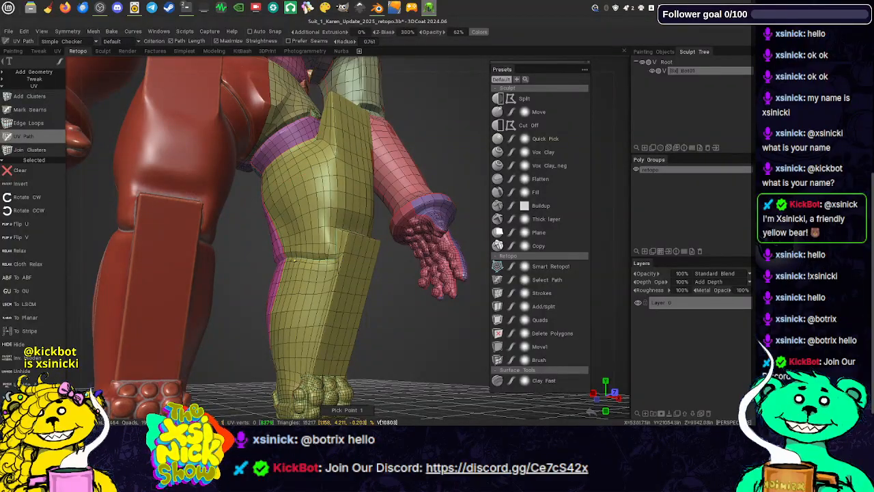
click(286, 258)
click(335, 227)
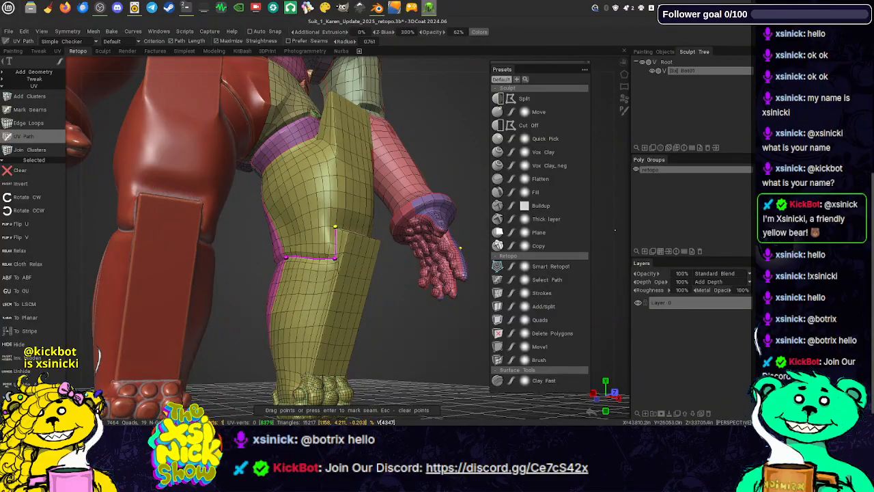
- Extend the UV path across the shin plate's top edge and down its outer side to the knee crease
drag(604, 240, 480, 253)
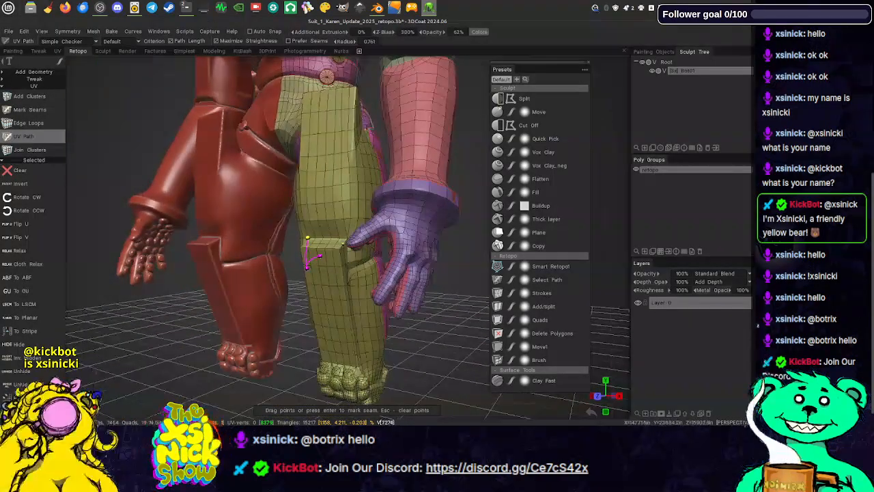
drag(459, 218, 453, 254)
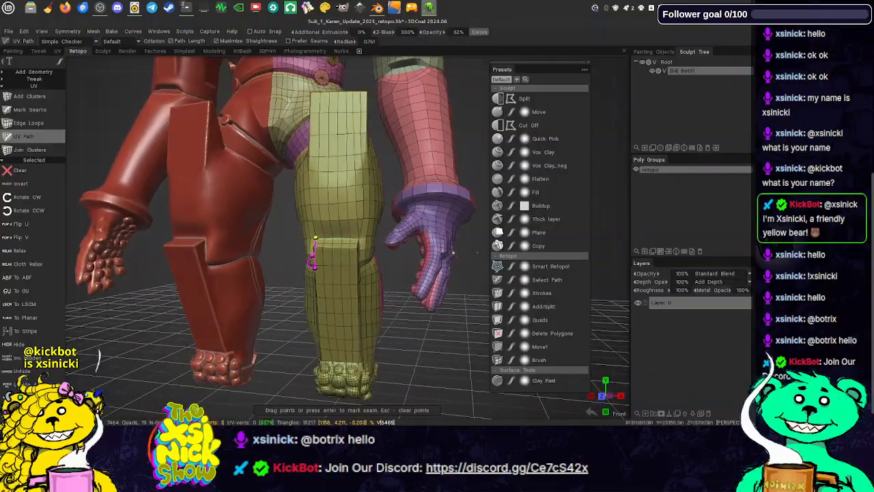
click(358, 238)
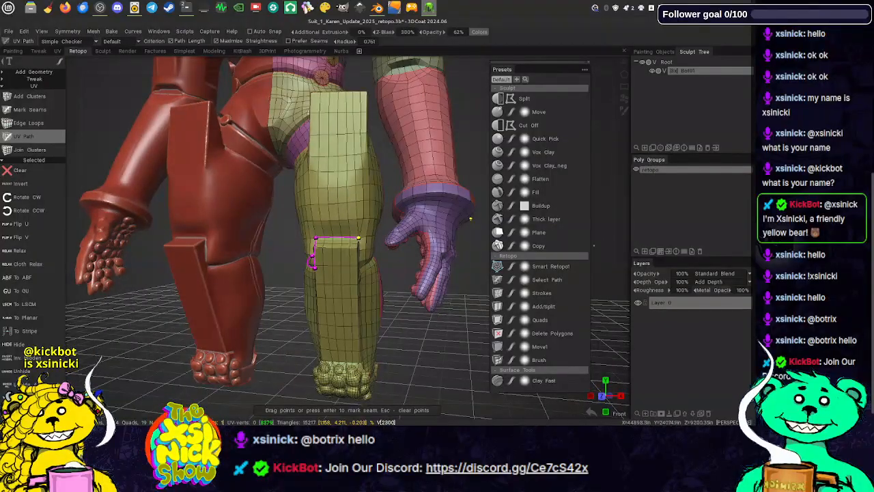
drag(606, 240, 546, 205)
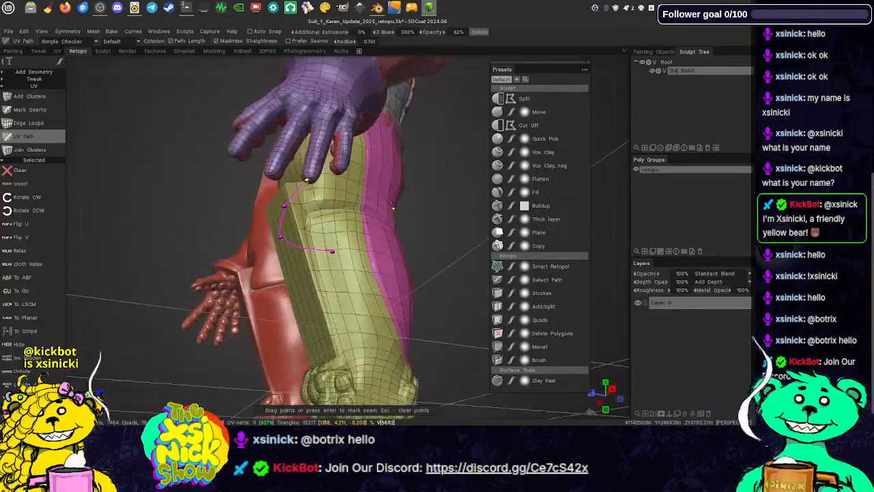
click(307, 212)
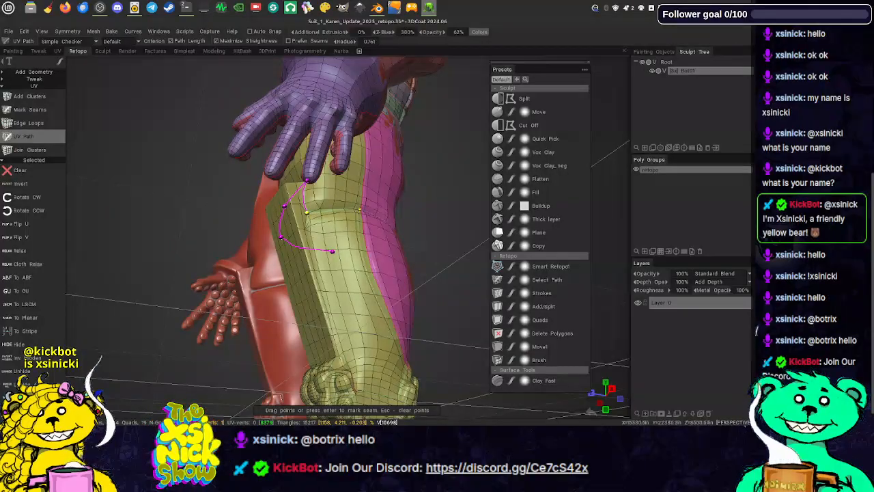
- Continue the UV path around the outer side and back of the knee crease to its start and mark the seam
drag(603, 216, 488, 236)
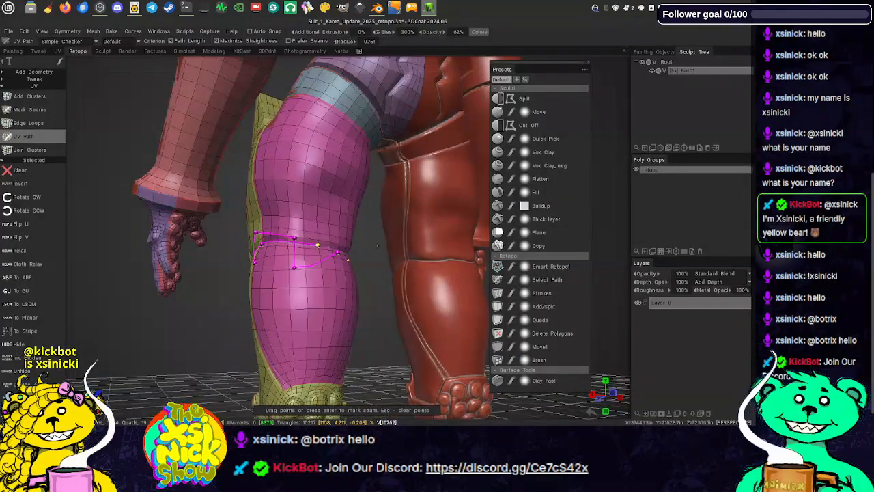
drag(620, 219, 496, 233)
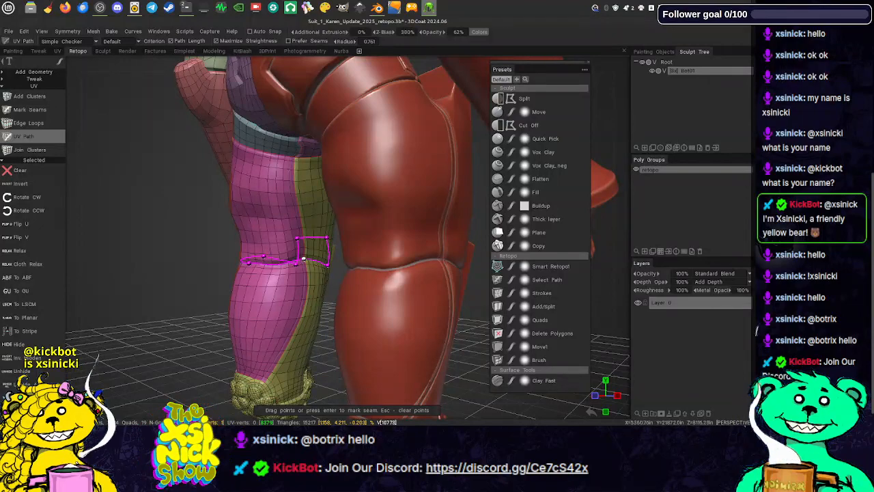
key(Return)
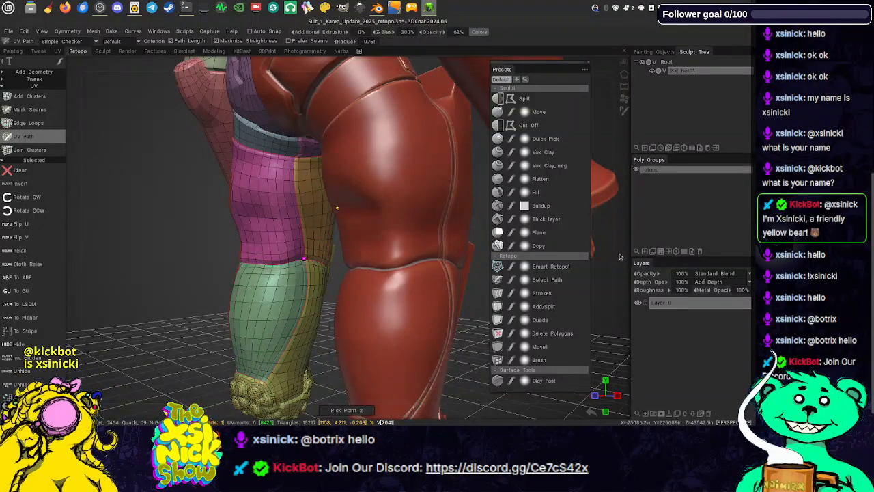
drag(619, 254, 529, 208)
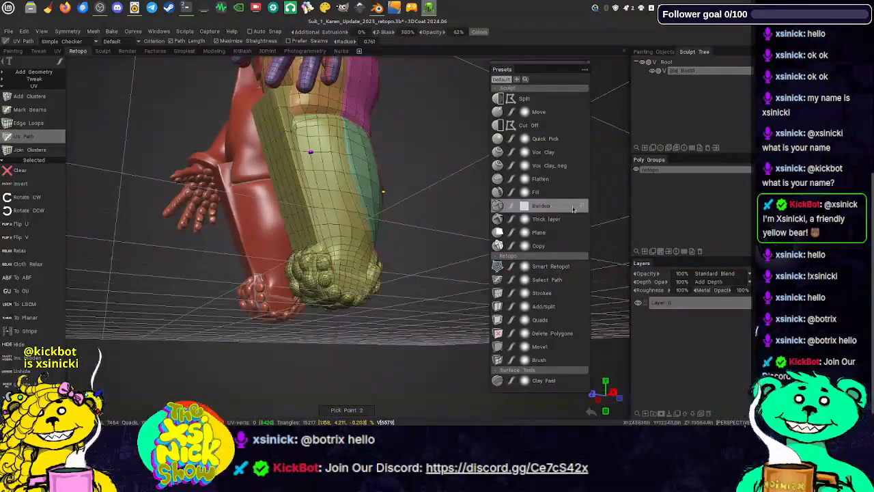
scroll(410, 232, up, 4)
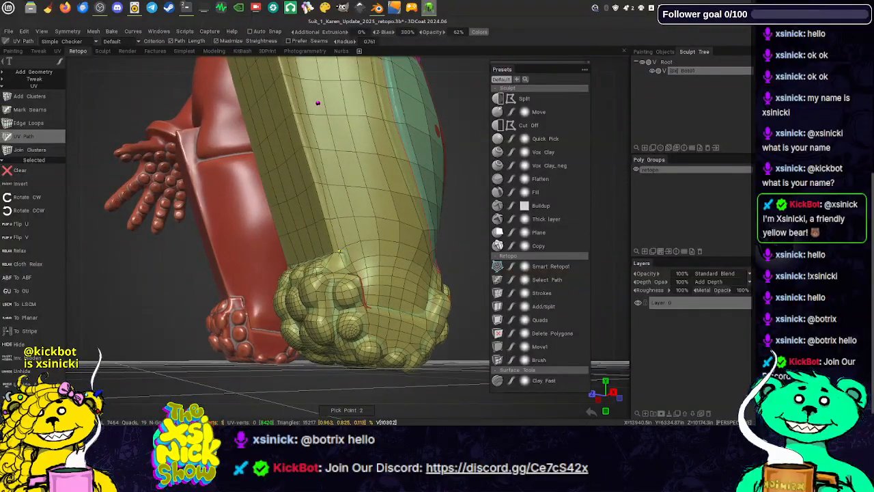
click(338, 253)
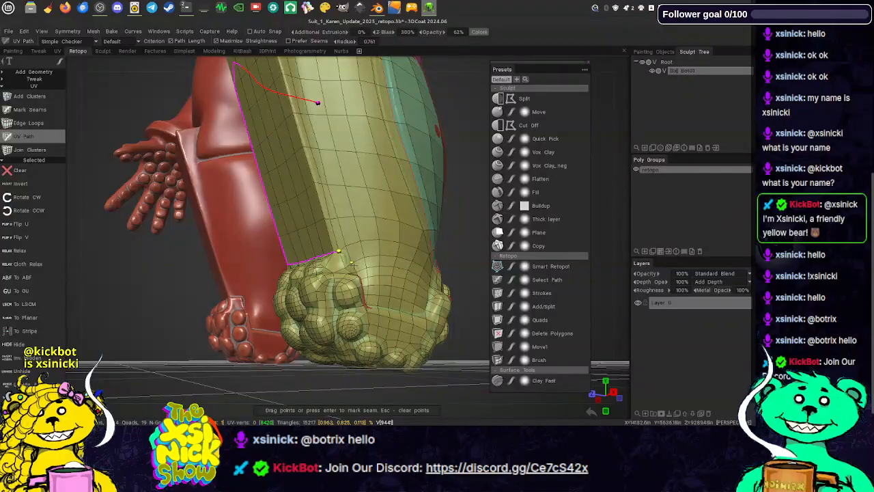
key(Escape)
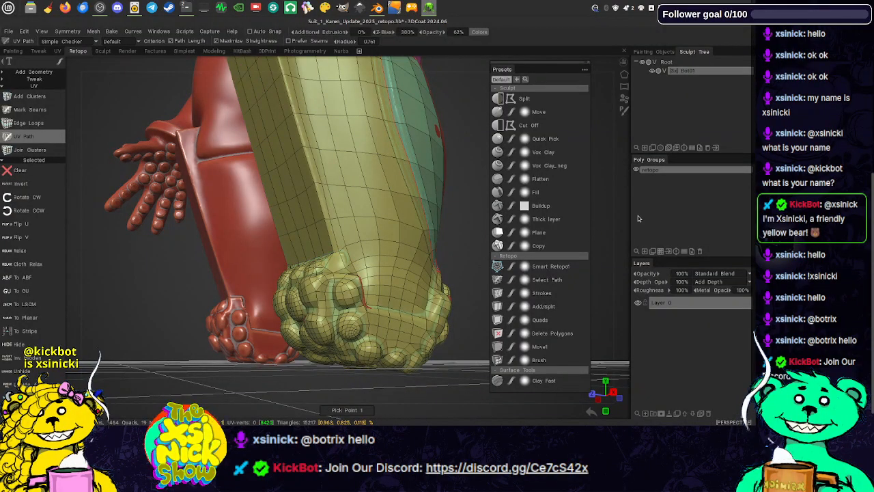
- Run a UV path from the shin plate's outer lower corner along the outer ankle edge to the calf panel's lower corner and mark the seam
drag(626, 219, 622, 240)
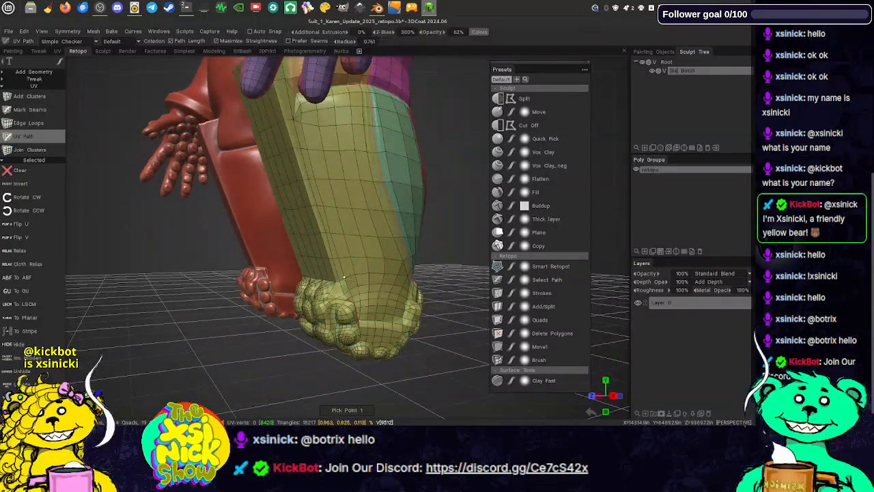
click(339, 281)
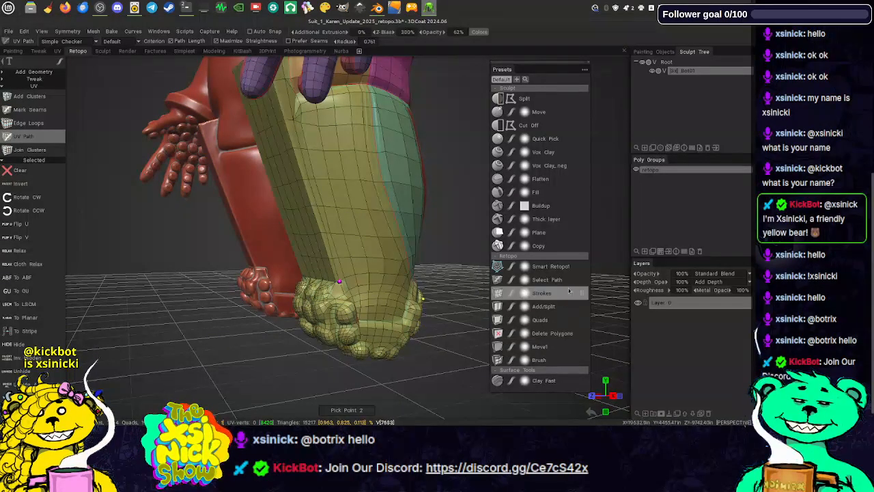
scroll(622, 259, up, 5)
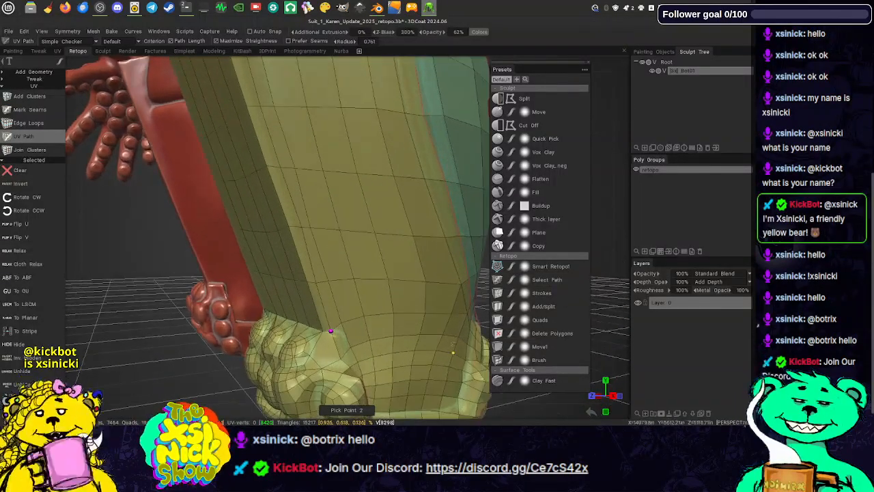
middle_drag(623, 259, 561, 171)
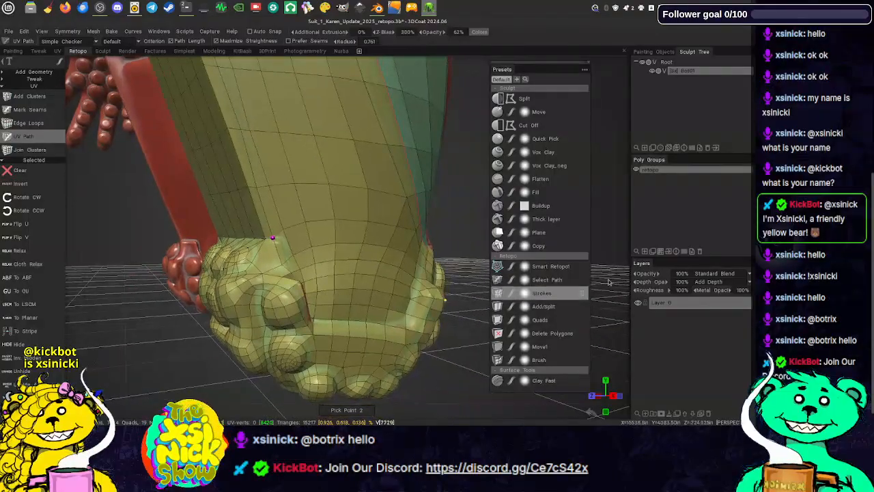
drag(627, 258, 466, 280)
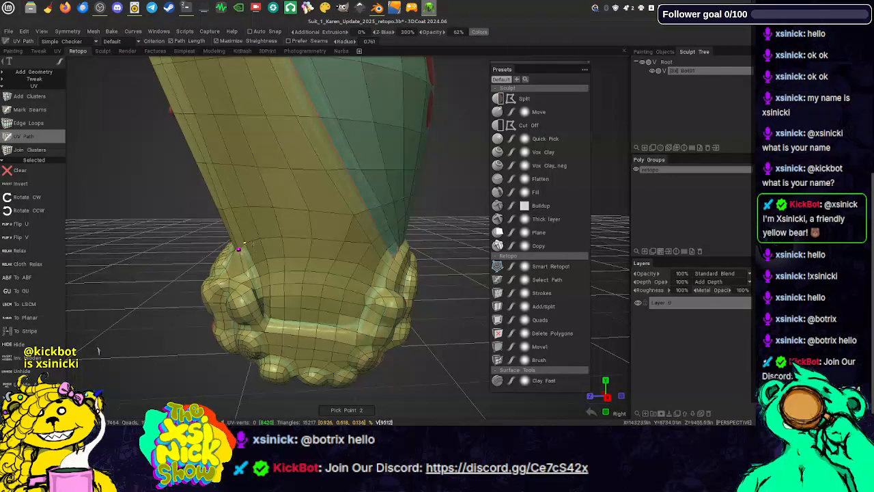
click(245, 242)
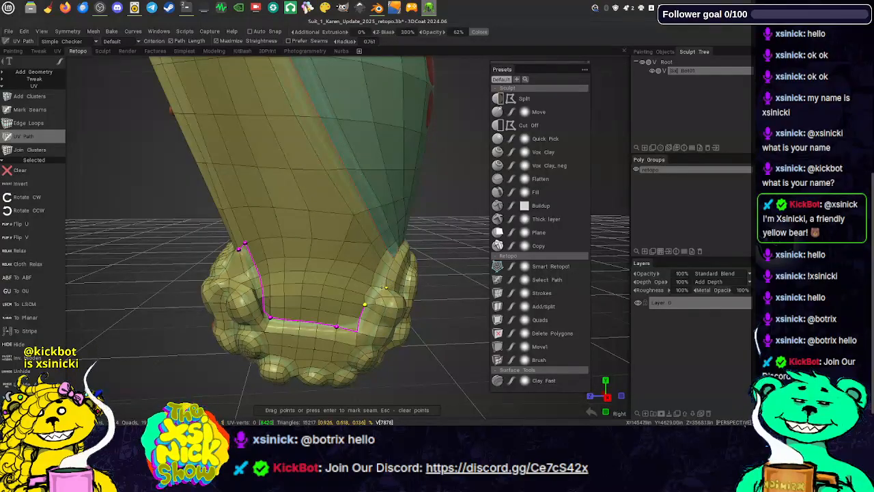
click(386, 288)
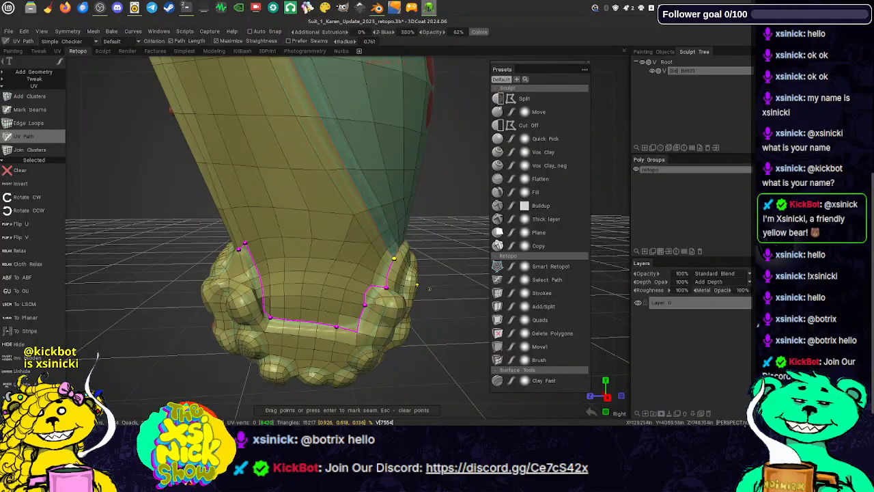
drag(602, 265, 478, 265)
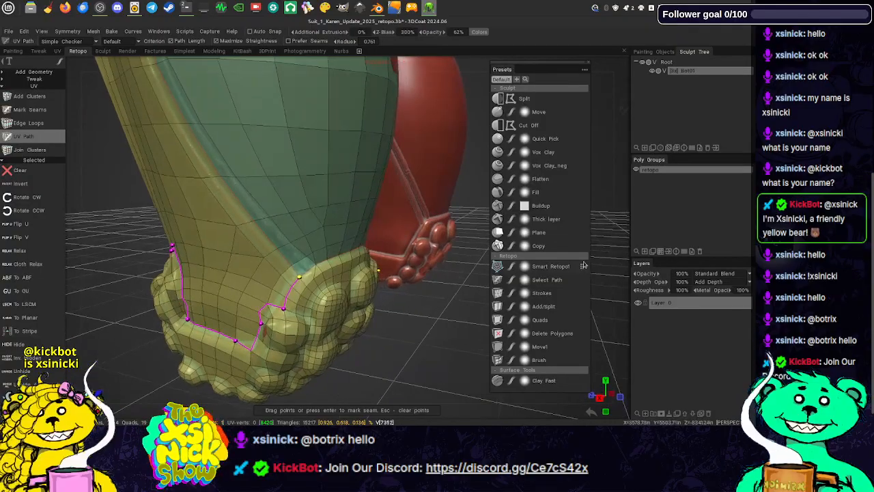
key(Return)
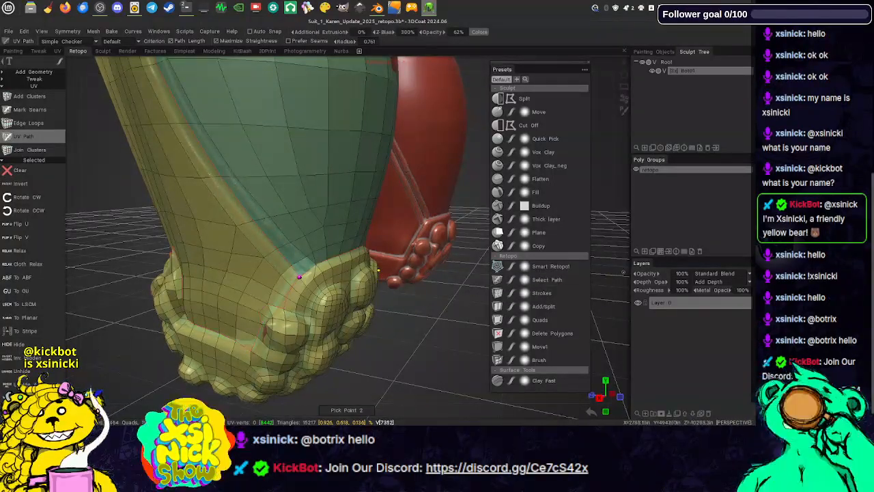
- Start a UV path at the calf panel's inner lower corner and run it down and along the inner ankle edge above the foot
drag(623, 271, 479, 265)
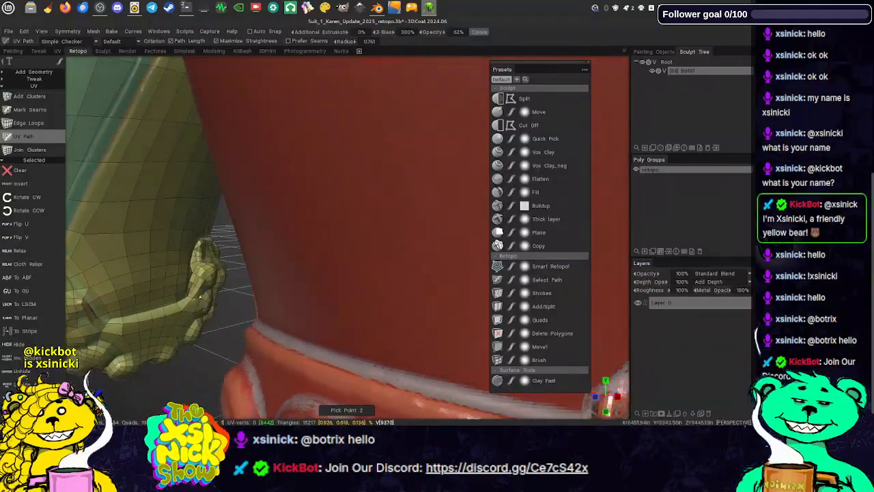
middle_drag(143, 293, 287, 317)
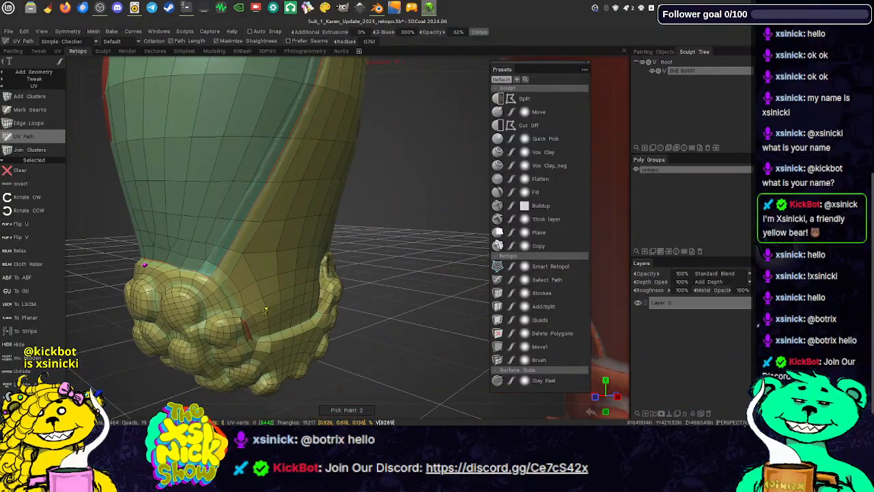
click(220, 303)
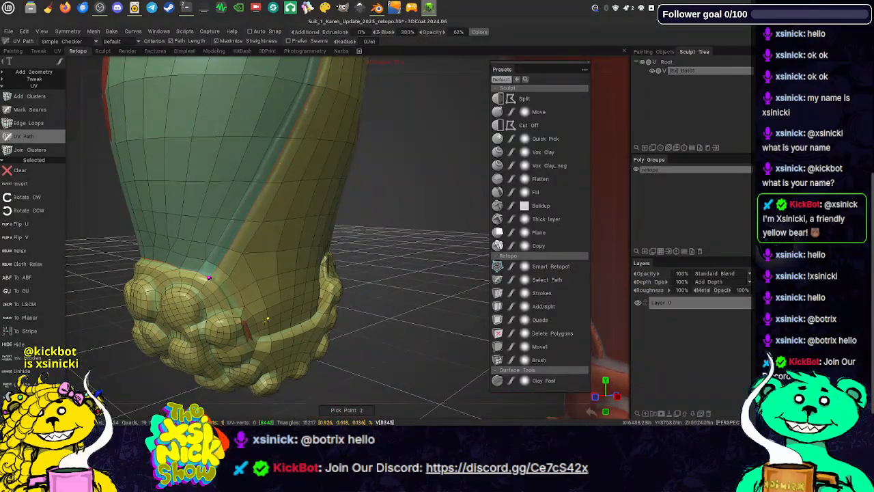
click(243, 305)
click(260, 335)
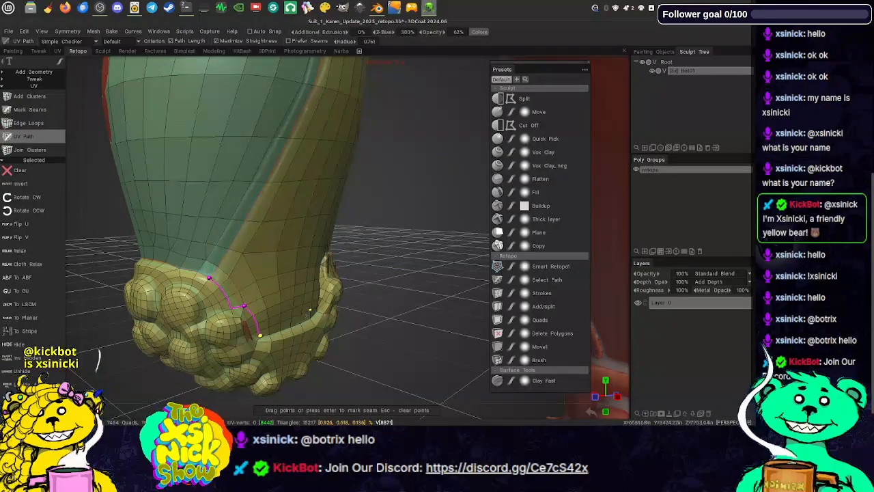
click(316, 312)
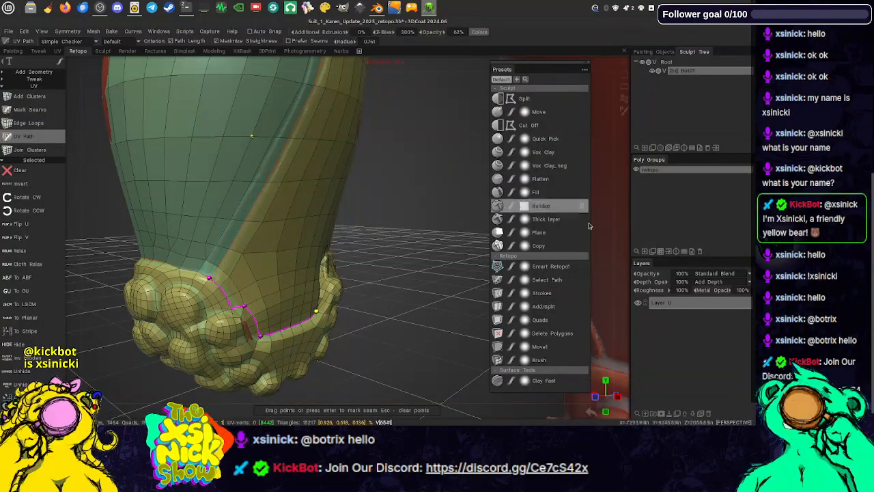
- Extend the UV path up the front of the inner ankle edge toward the shin plate, replacing the last misplaced point
mouse_move(621, 233)
mouse_down()
mouse_move(599, 239)
mouse_move(609, 238)
mouse_up()
click(318, 259)
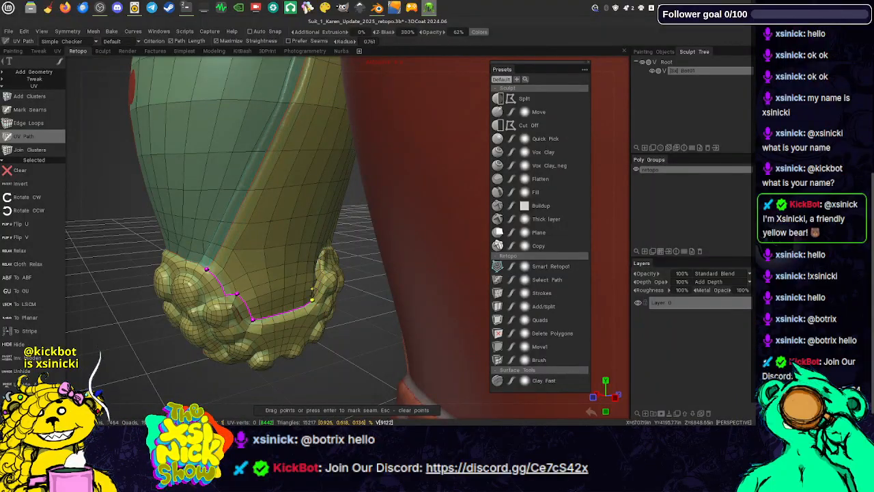
click(311, 291)
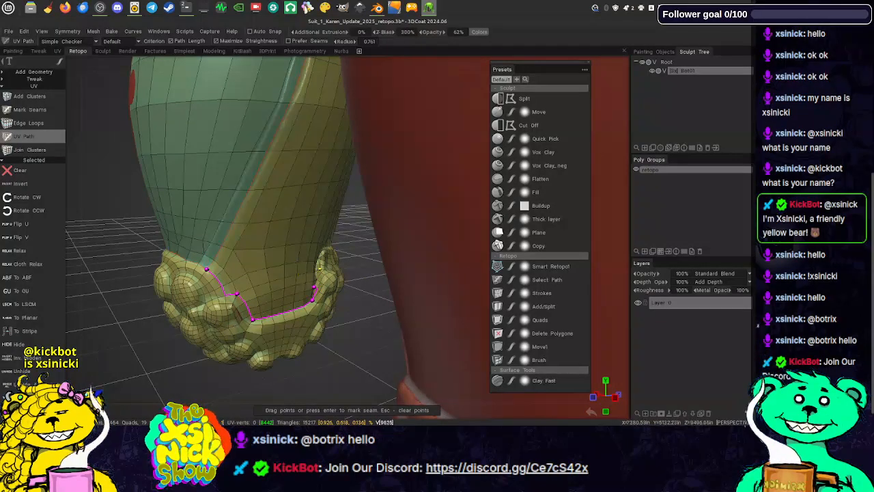
click(314, 271)
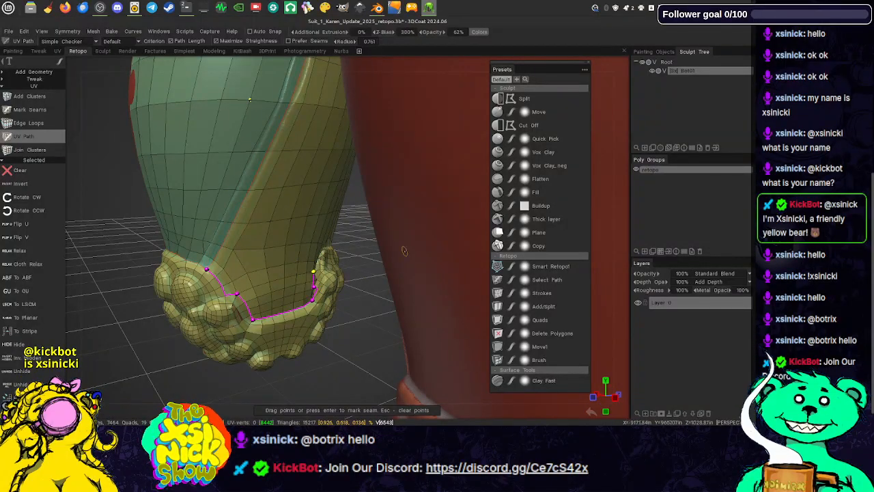
alt+drag(622, 246, 550, 241)
key(ctrl+z)
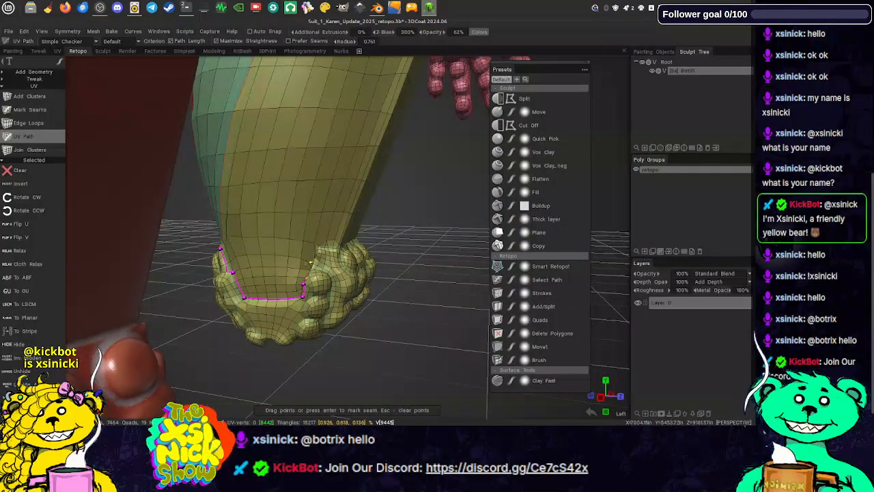
click(311, 261)
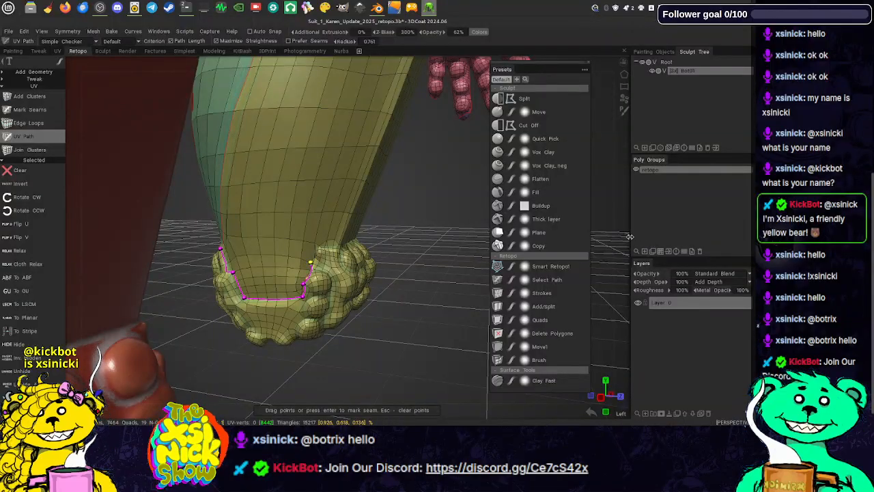
- Carry the UV path across the shin plate's base above the toes to its outer lower corner and mark the seam
drag(620, 242, 569, 256)
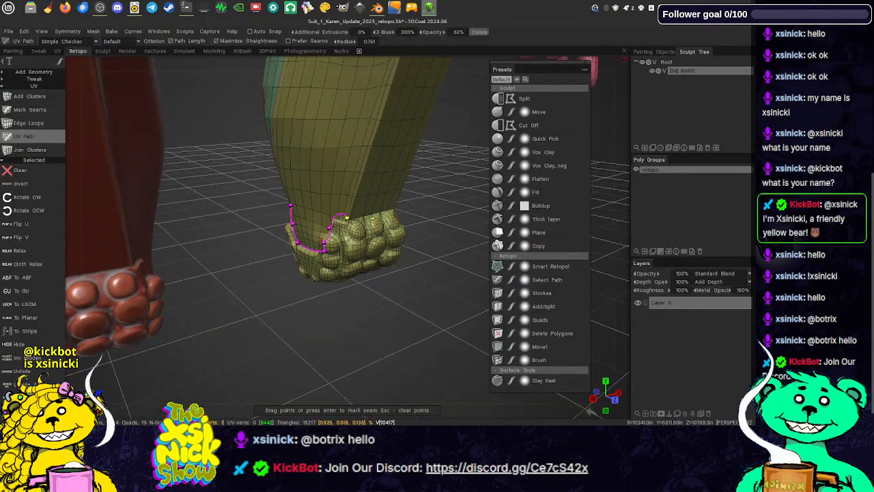
click(380, 212)
mouse_move(621, 217)
mouse_down()
mouse_move(513, 209)
mouse_move(478, 217)
mouse_up()
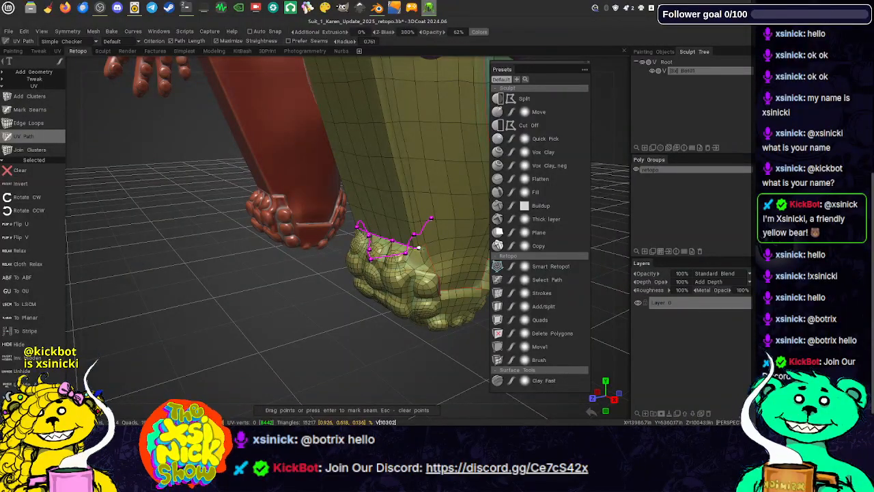
key(Return)
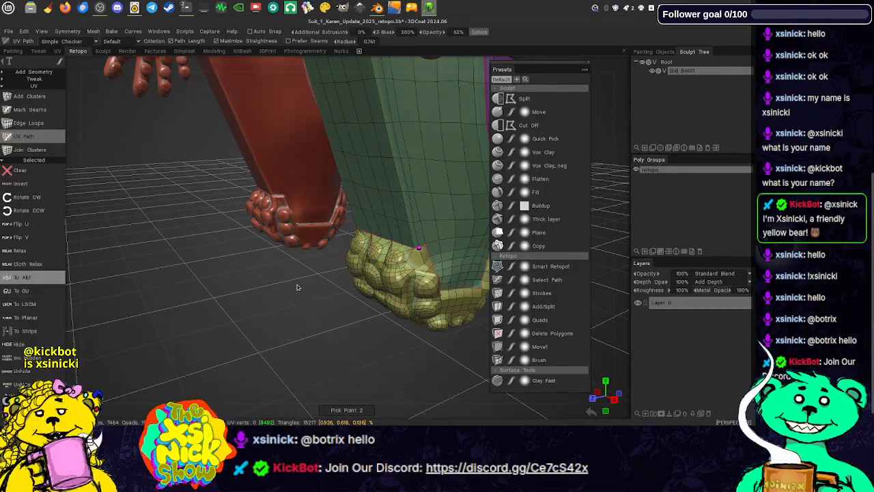
- Examine the shin and foot clusters from the outer side and the front
middle_drag(423, 284, 339, 299)
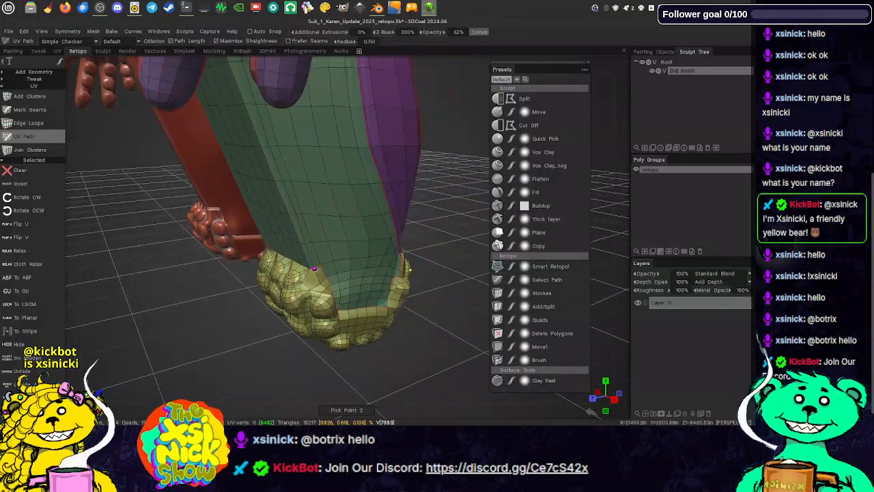
scroll(623, 261, down, 6)
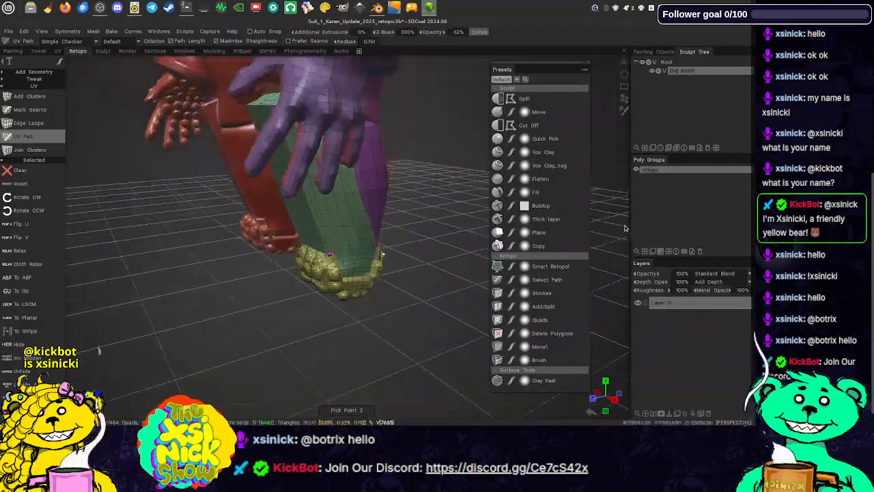
drag(627, 240, 595, 222)
middle_drag(382, 241, 376, 323)
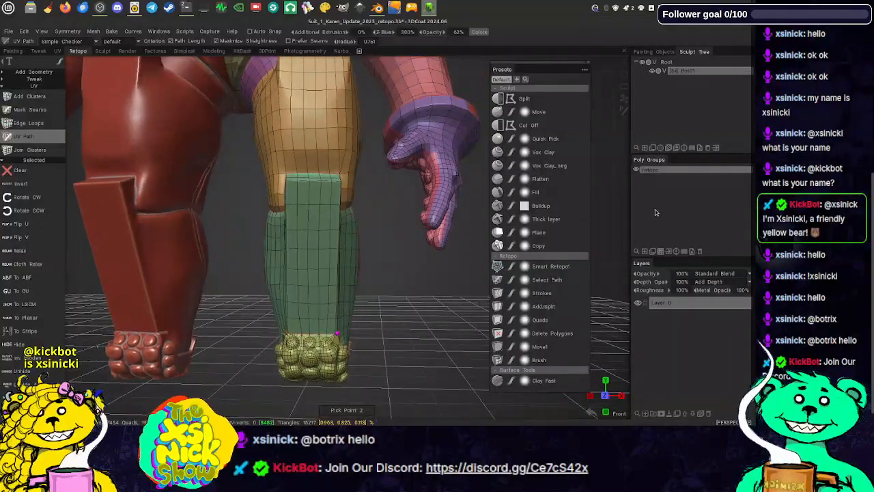
drag(627, 212, 666, 219)
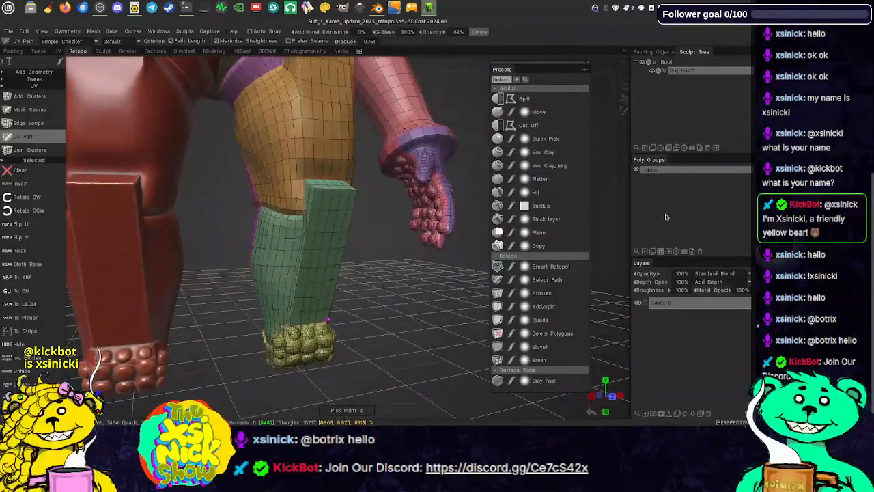
drag(343, 281, 396, 241)
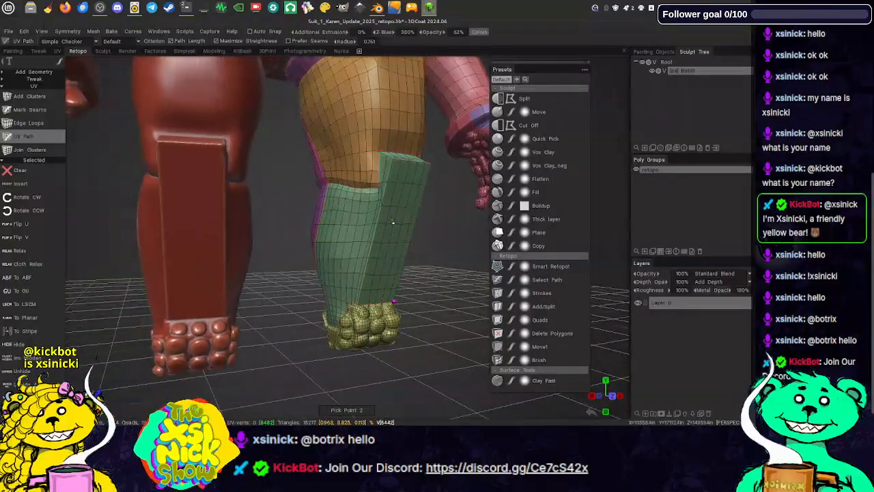
drag(623, 235, 513, 226)
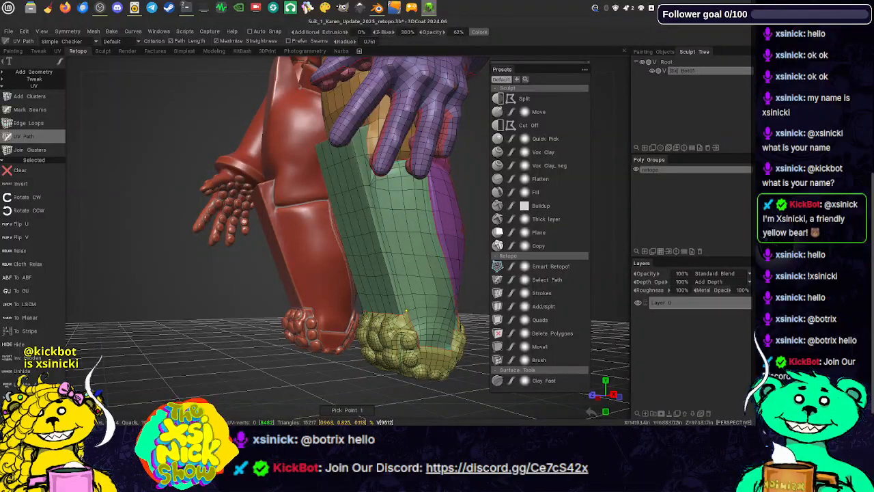
alt+drag(424, 290, 424, 305)
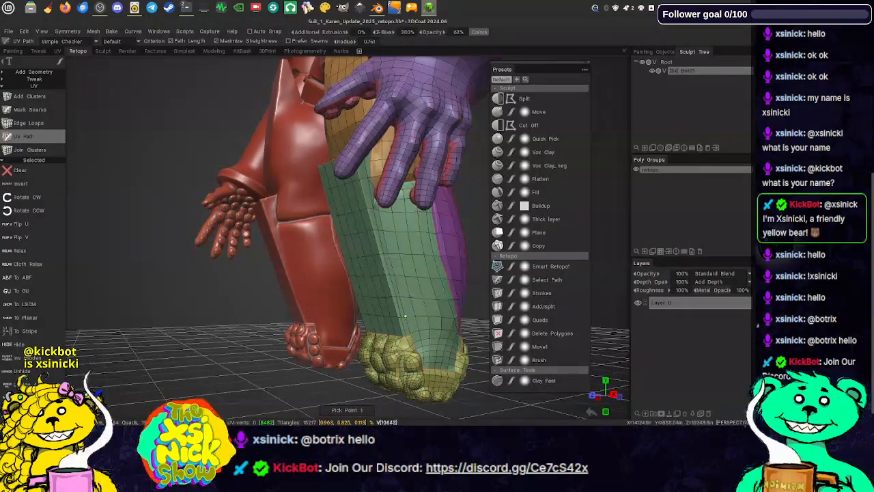
click(410, 333)
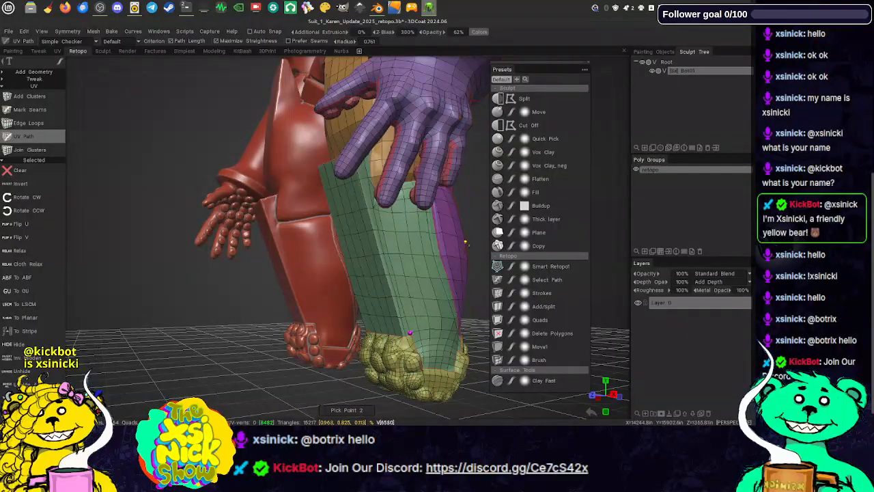
drag(249, 91, 354, 181)
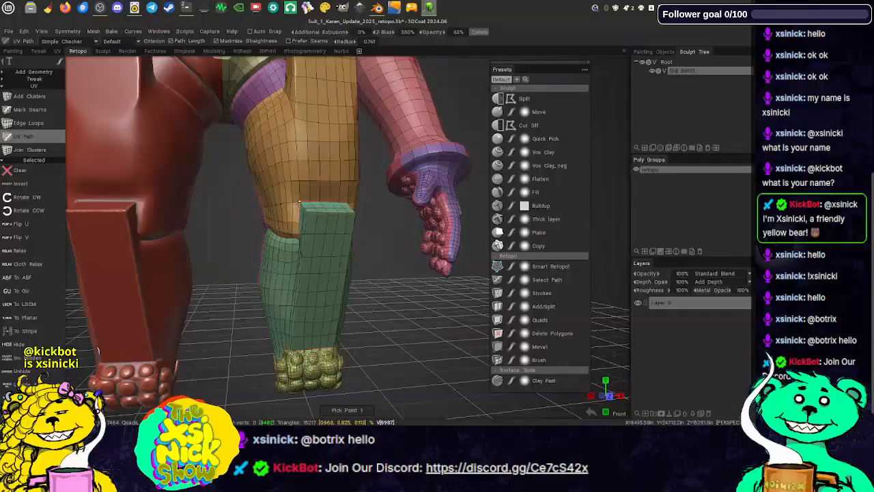
- Mark UV seams along the short inner and outer edges of the shin plate's top face
click(308, 211)
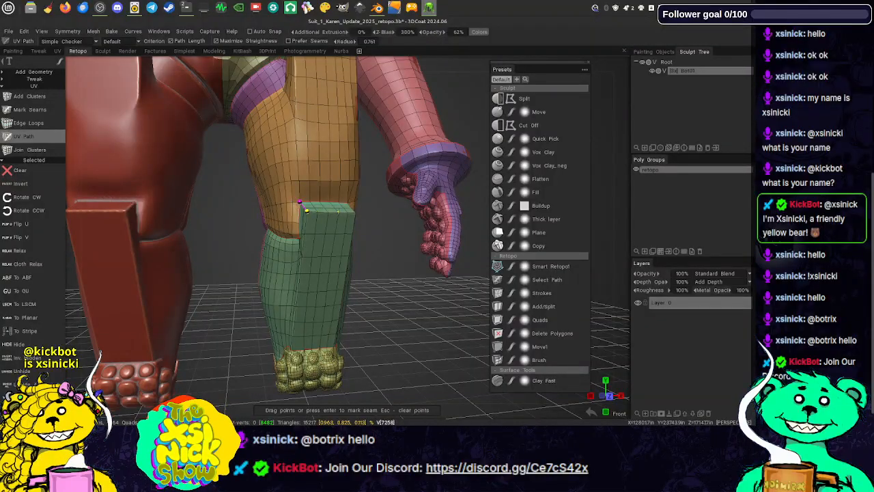
key(Return)
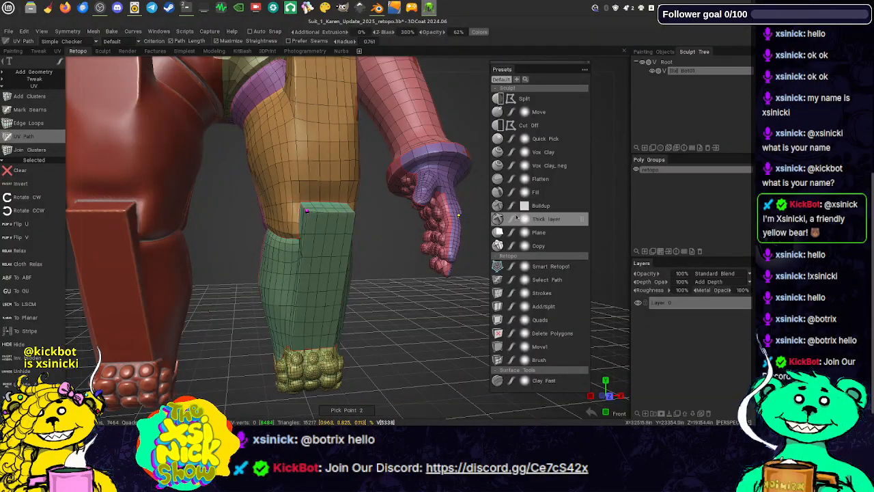
drag(619, 200, 575, 205)
click(332, 204)
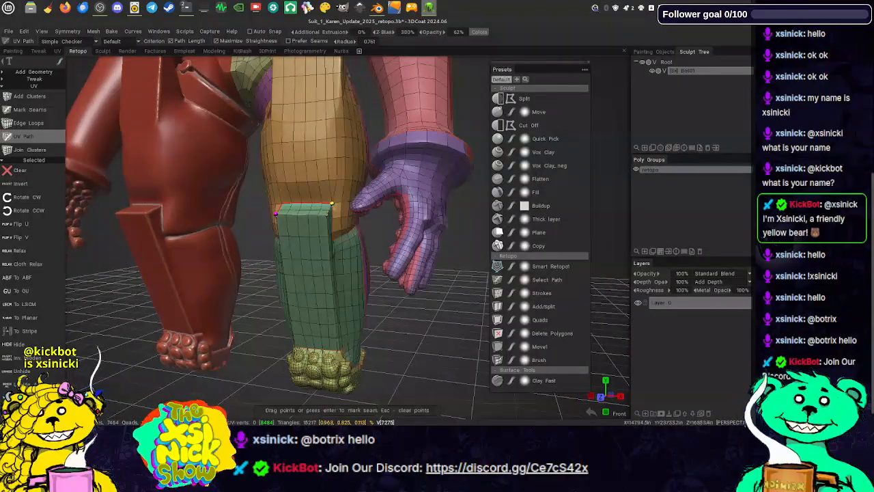
key(Return)
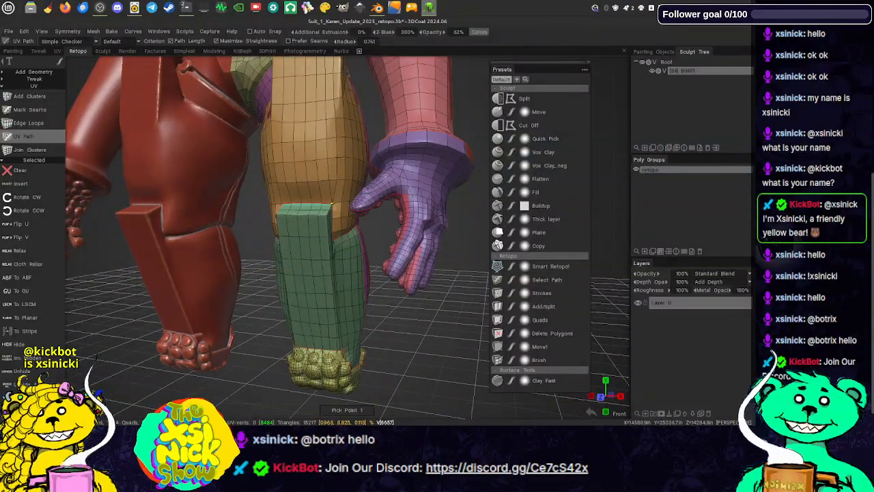
click(327, 213)
key(Return)
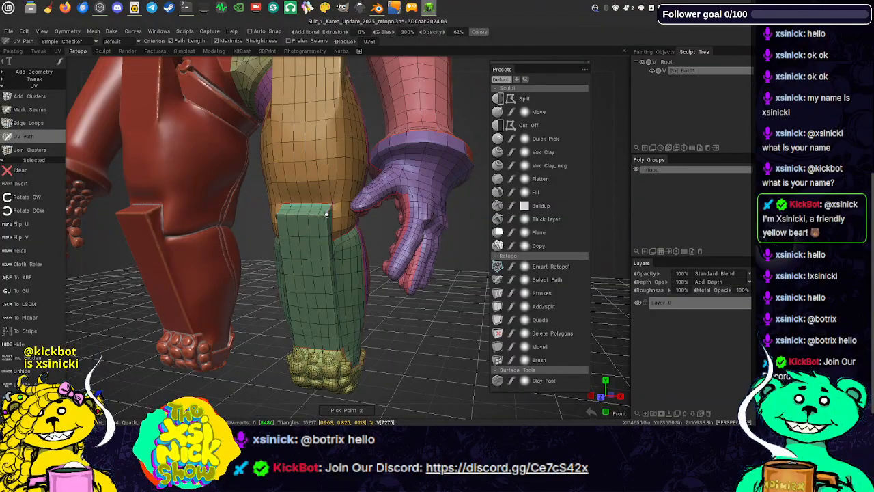
click(327, 213)
middle_drag(374, 82, 371, 234)
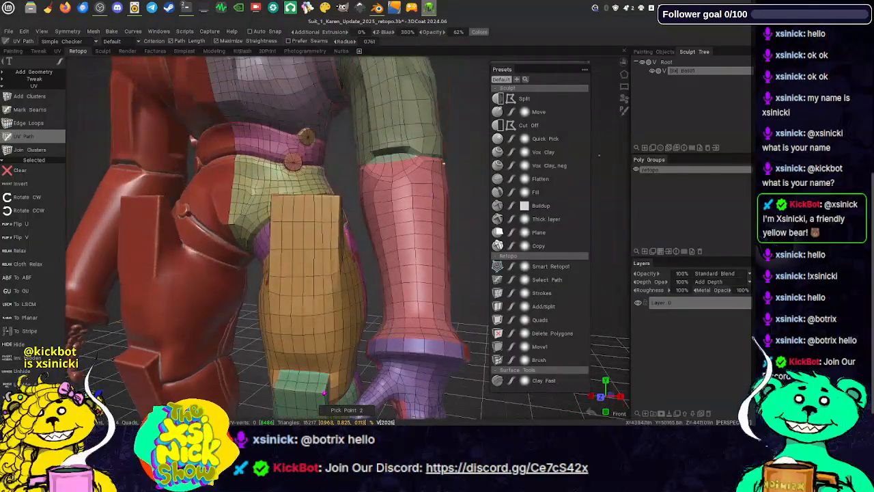
drag(622, 150, 684, 188)
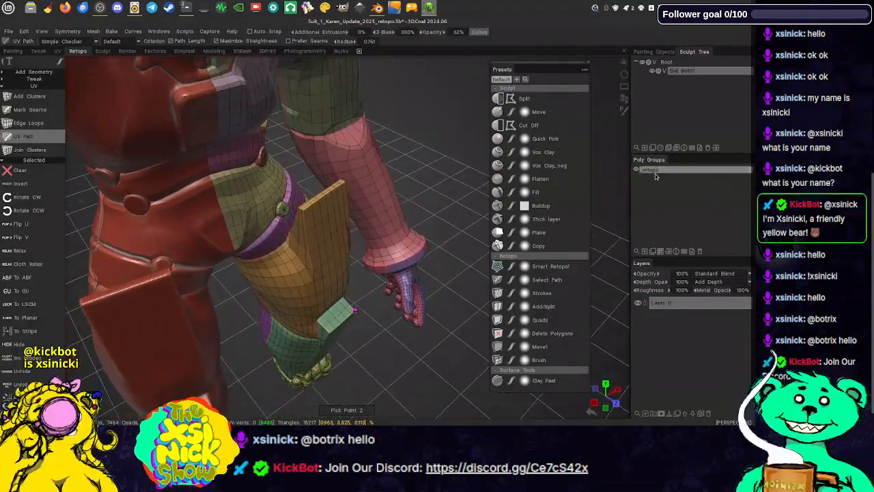
scroll(629, 188, up, 3)
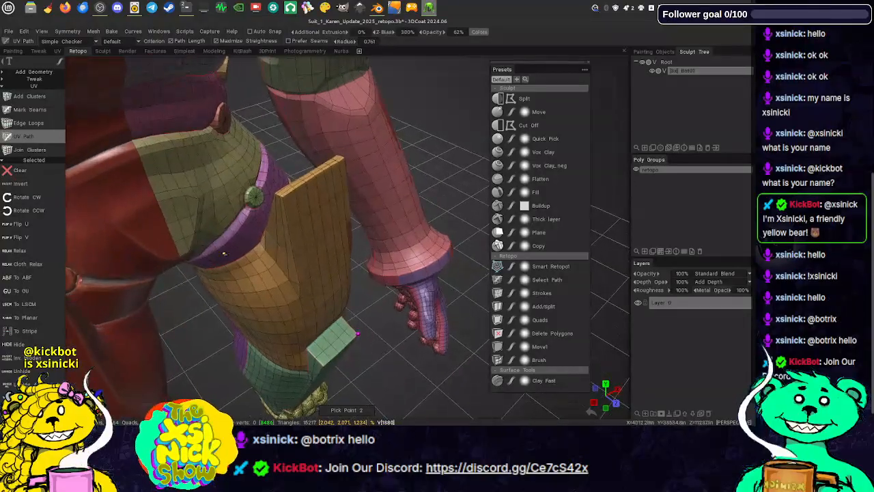
middle_drag(266, 253, 286, 244)
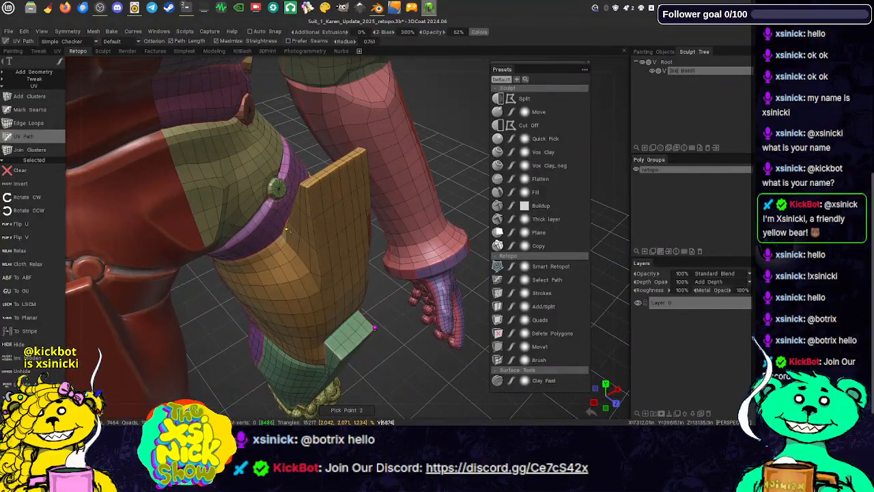
click(288, 230)
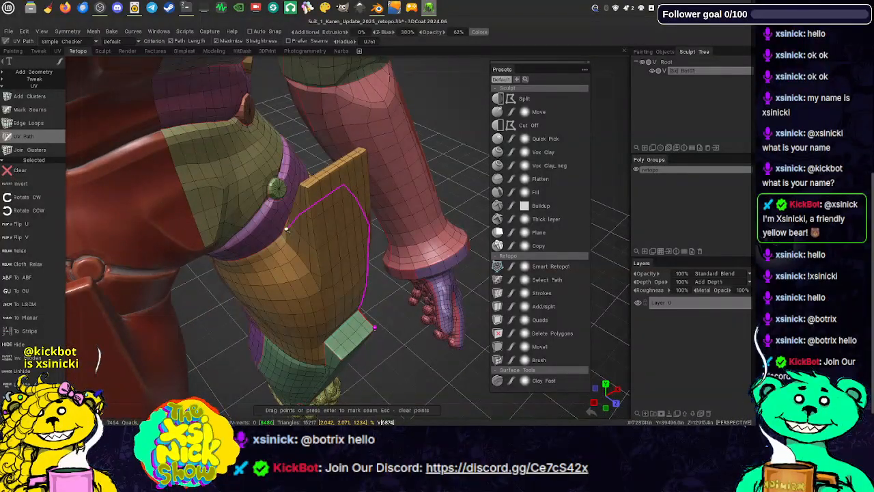
key(Escape)
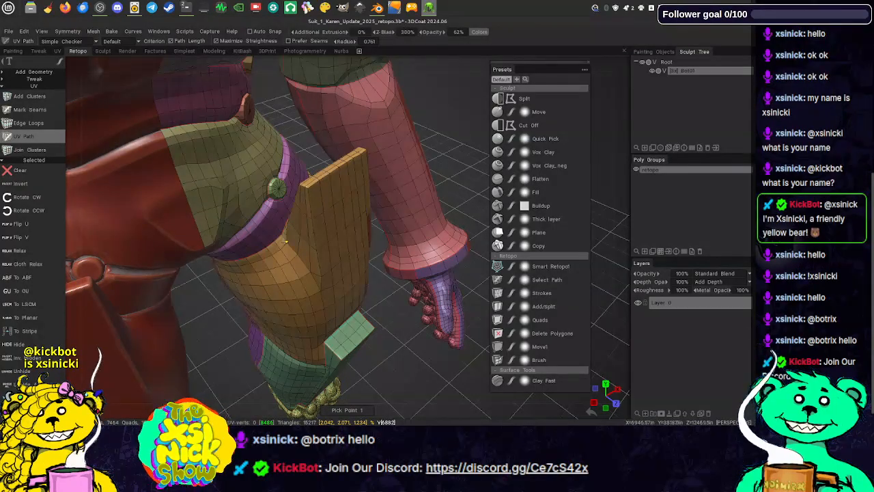
- Mark a UV seam from the thigh plate's inner base up its back edge and across to its front upper inner corner
drag(403, 105, 444, 136)
click(308, 176)
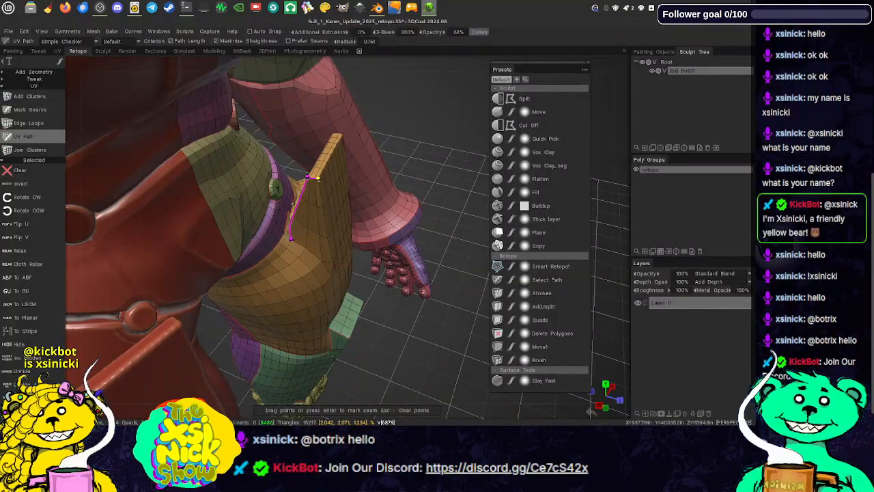
key(Return)
click(319, 179)
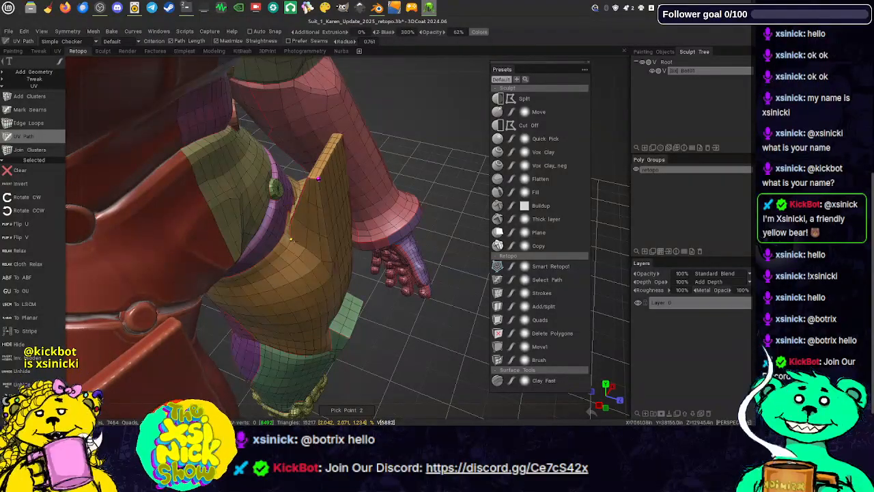
- Mark a short UV seam joining the inner base of the thigh plate to the thigh's upper edge beside the purple strap
click(291, 239)
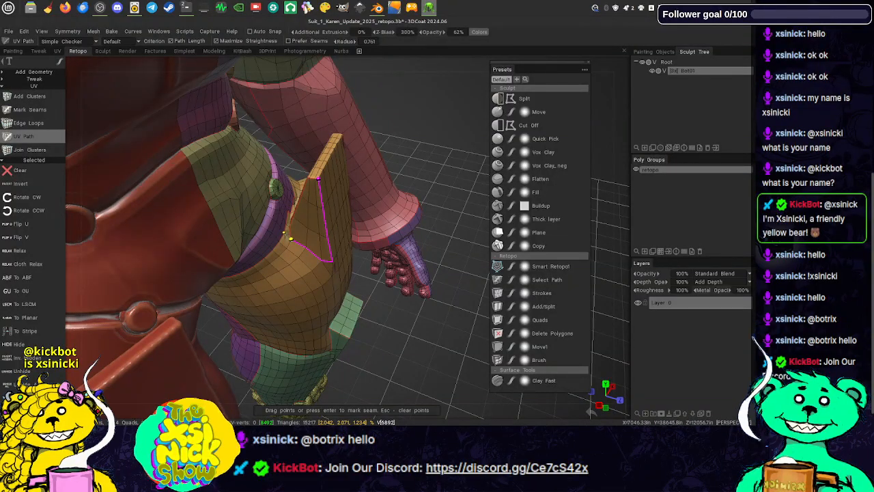
key(Return)
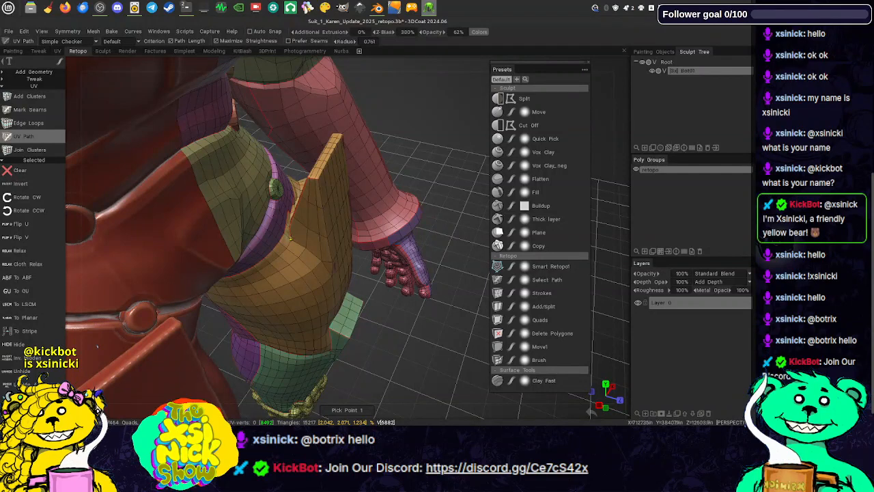
click(283, 232)
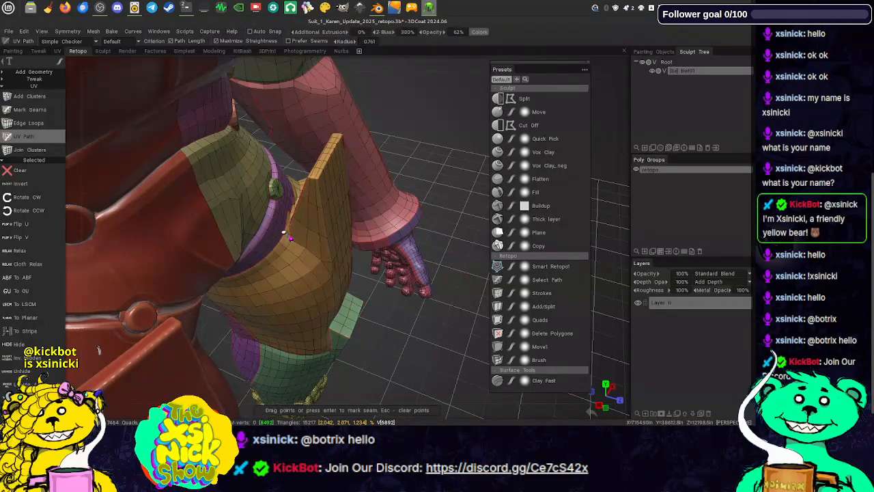
key(Return)
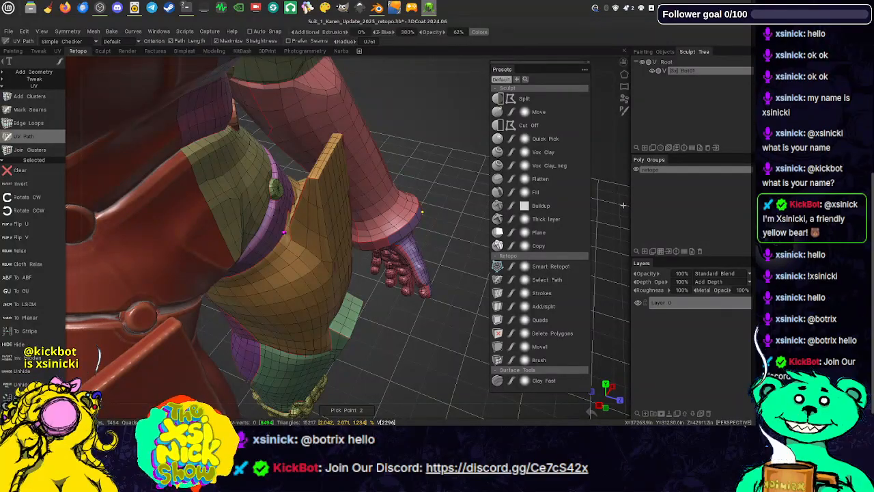
- Run the UV path along the thigh's upper edge behind the plate to the outer side and mark the seam
drag(621, 210, 470, 216)
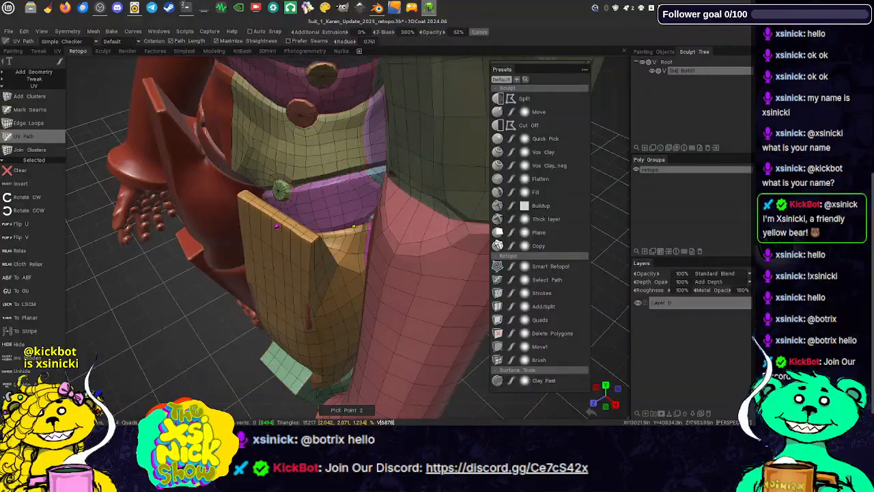
click(354, 226)
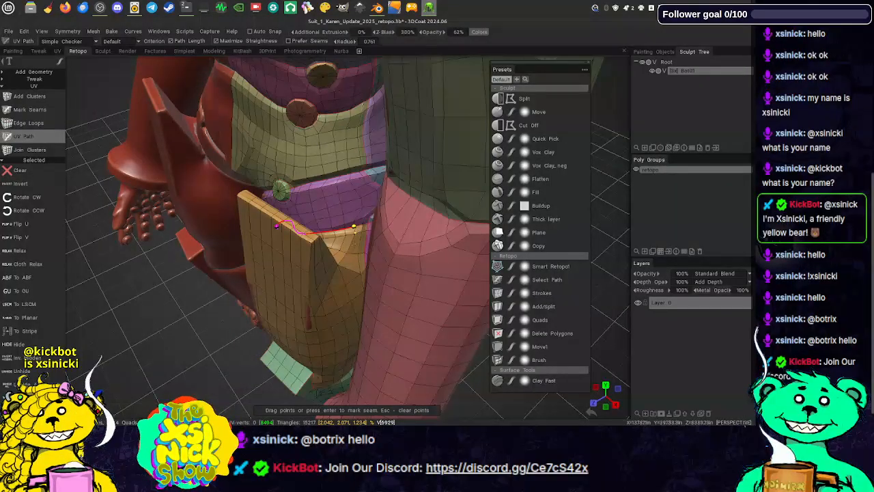
key(Return)
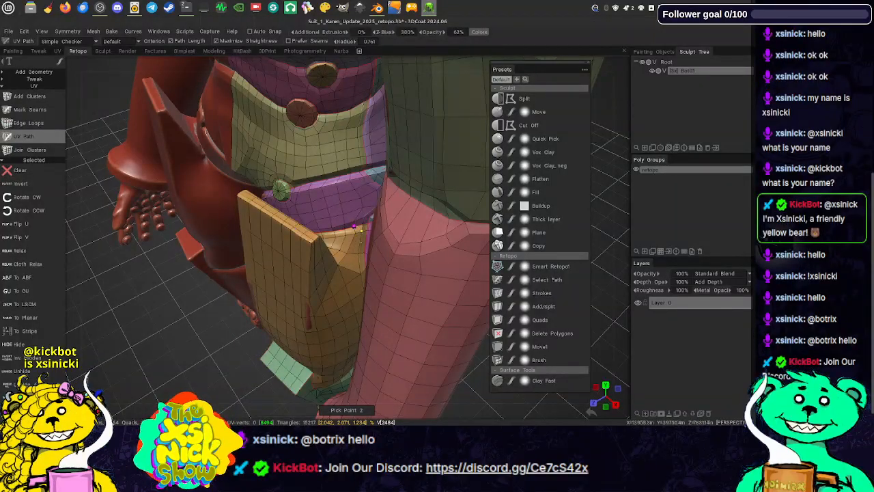
- Mark a UV seam from the thigh's outer upper edge down and up the plate's outer back edge to its front corner, removing the misplaced point
click(346, 253)
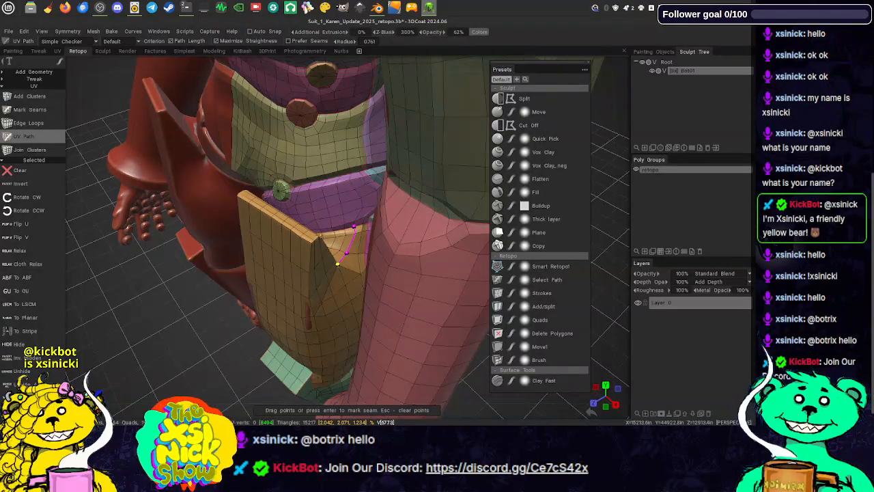
click(321, 231)
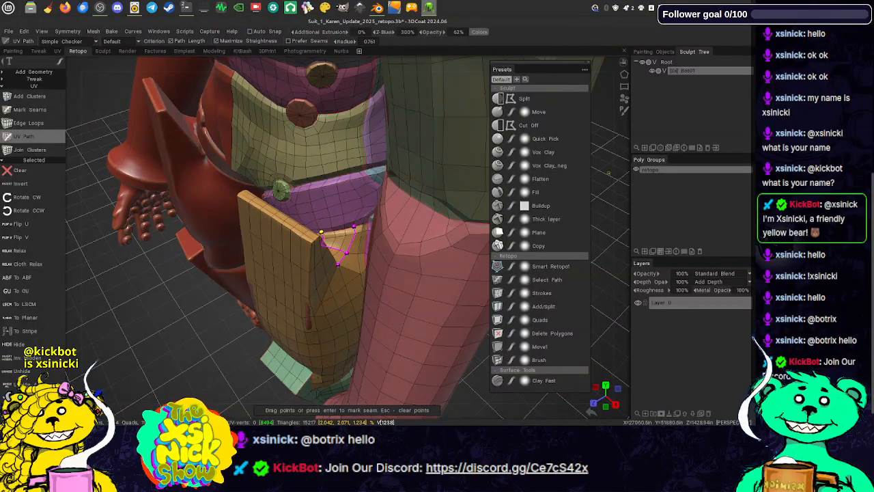
drag(620, 173, 603, 181)
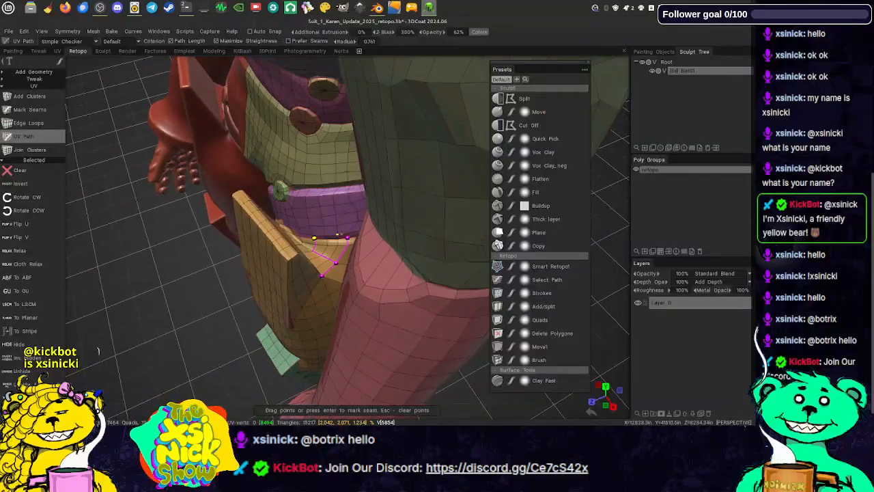
key(BackSpace)
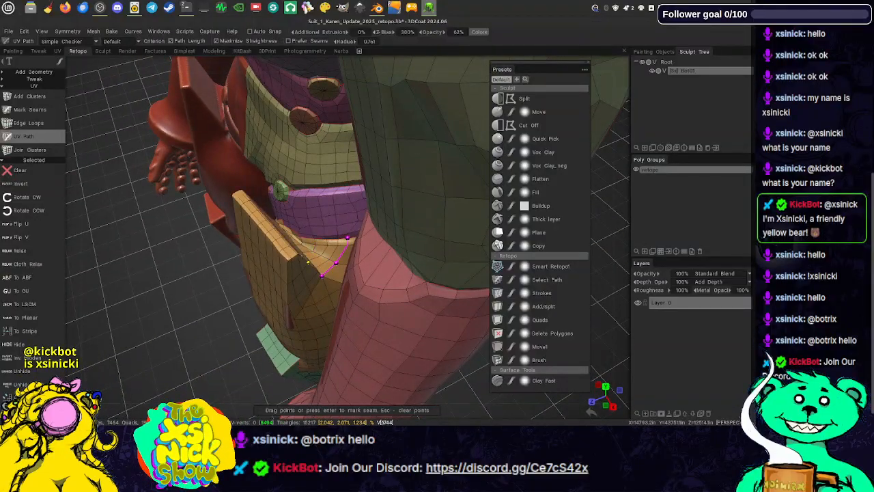
click(300, 255)
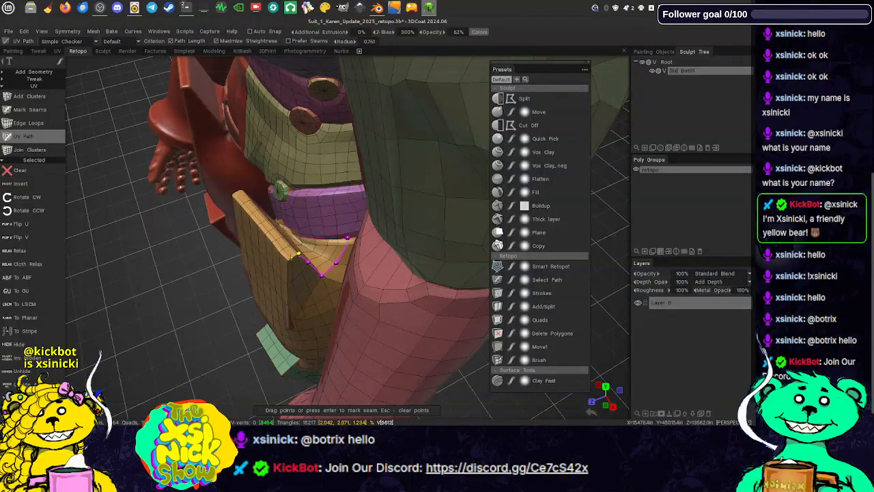
click(289, 261)
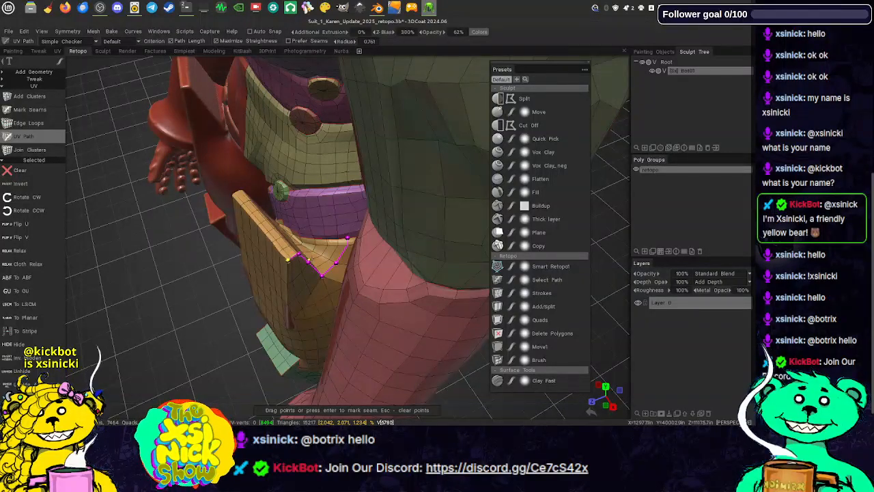
key(Return)
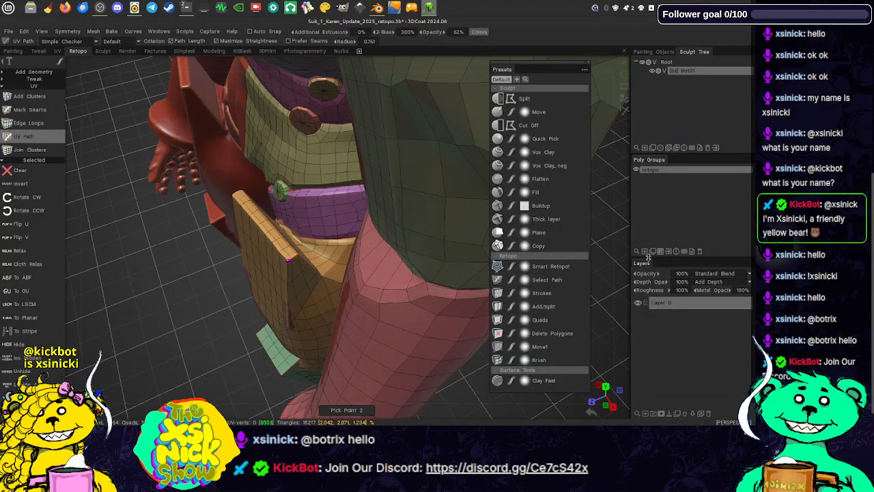
- Mark a UV seam along the thigh plate's front upper edge from the outer to the inner corner
drag(619, 271, 692, 280)
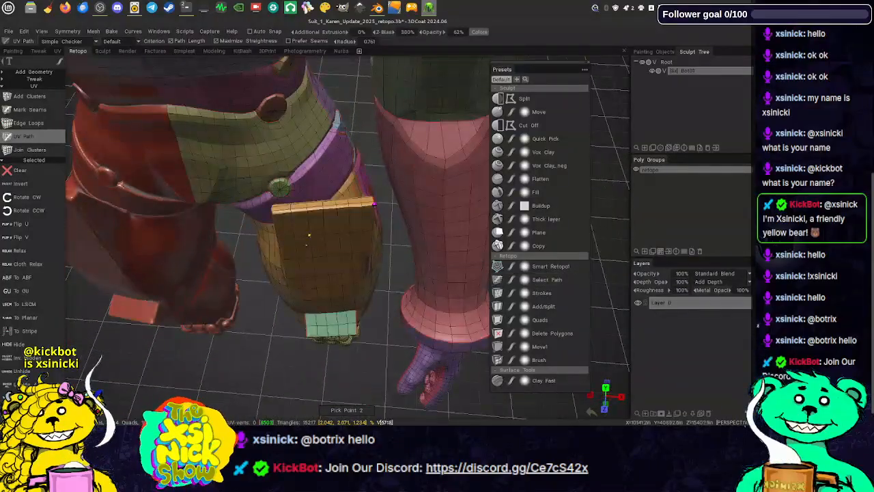
click(272, 214)
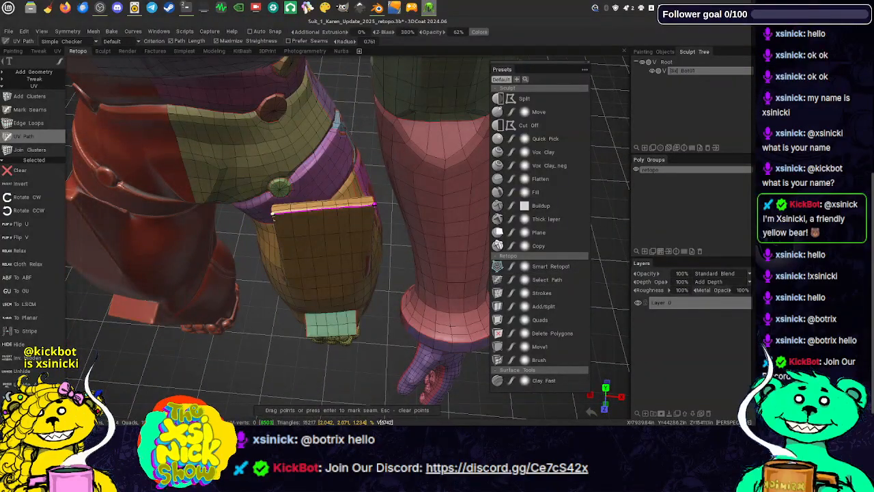
key(Return)
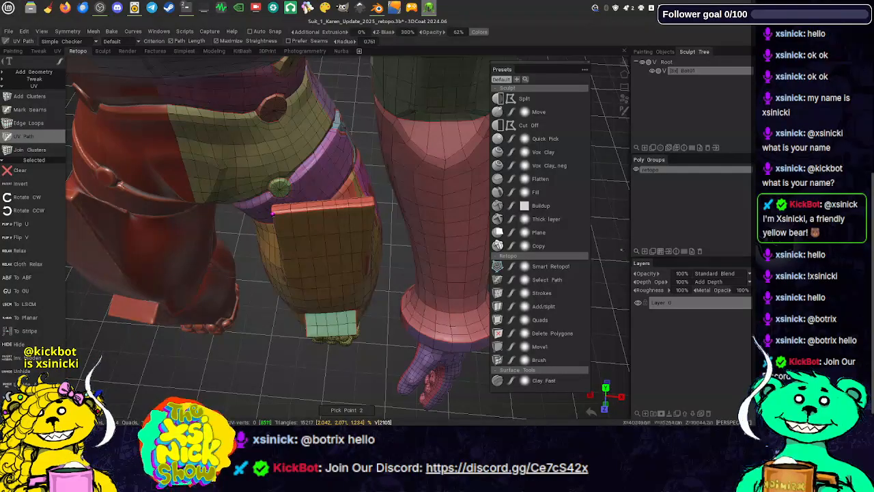
- Mark a UV seam along the thigh plate's inner front edge between its base at mid-thigh and its upper corner
drag(621, 250, 674, 224)
mouse_move(642, 229)
alt+mouse_down()
mouse_move(537, 241)
mouse_move(681, 243)
mouse_move(637, 244)
alt+mouse_up()
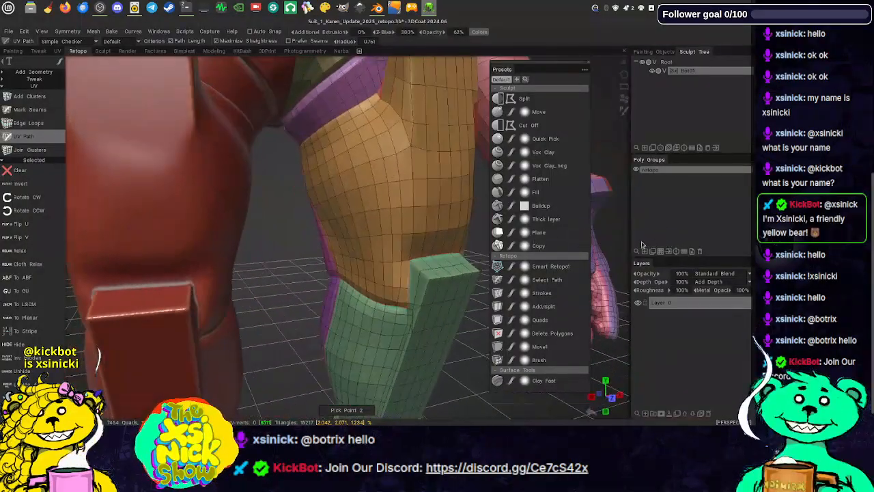
alt+middle_drag(427, 184, 394, 155)
alt+drag(377, 144, 374, 139)
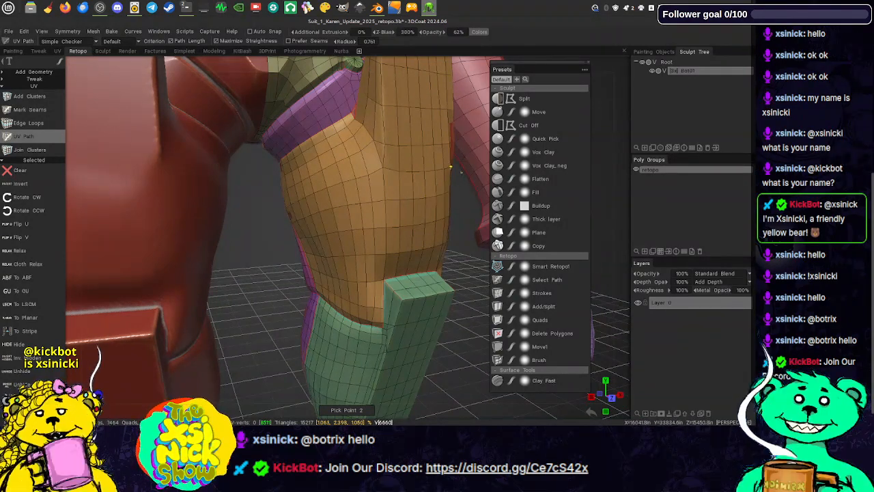
alt+drag(451, 166, 441, 183)
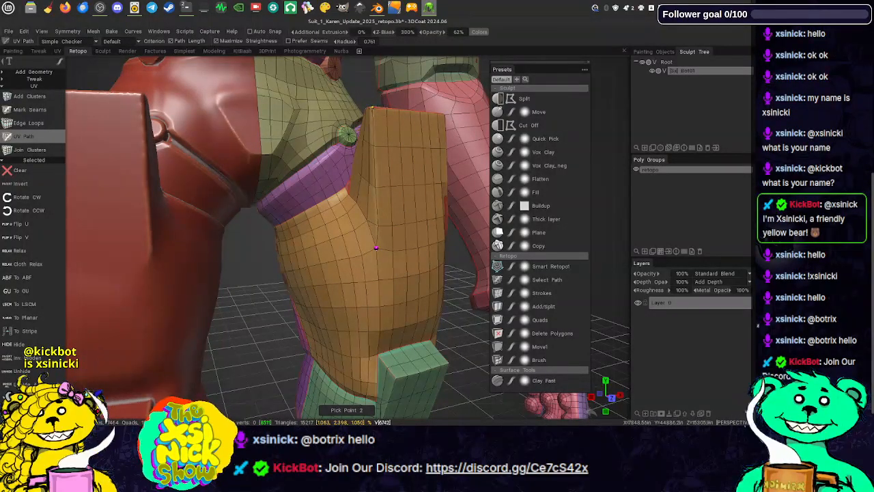
click(372, 107)
key(Return)
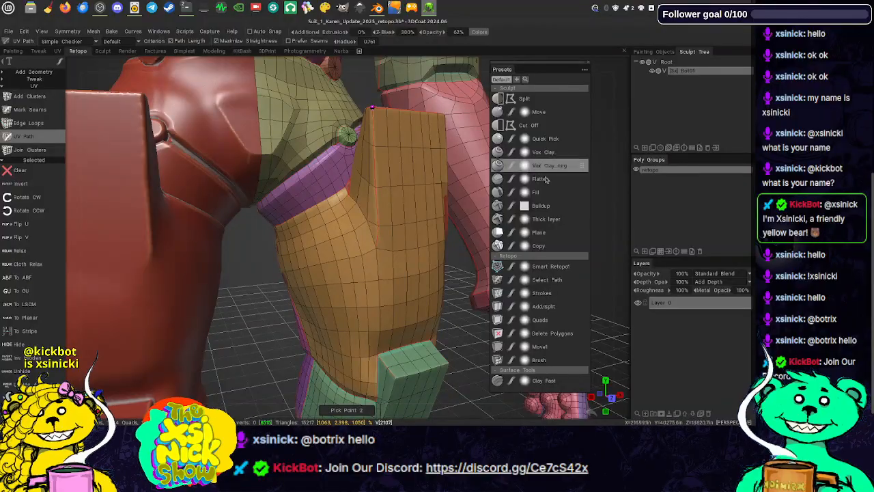
drag(627, 194, 531, 195)
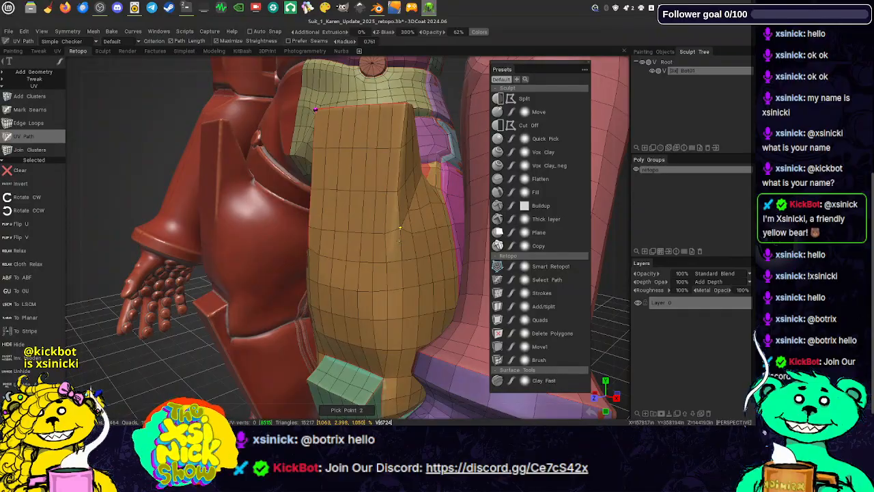
- Mark a UV seam along the thigh plate's outer front edge between its upper corner and its base at mid-thigh
click(402, 259)
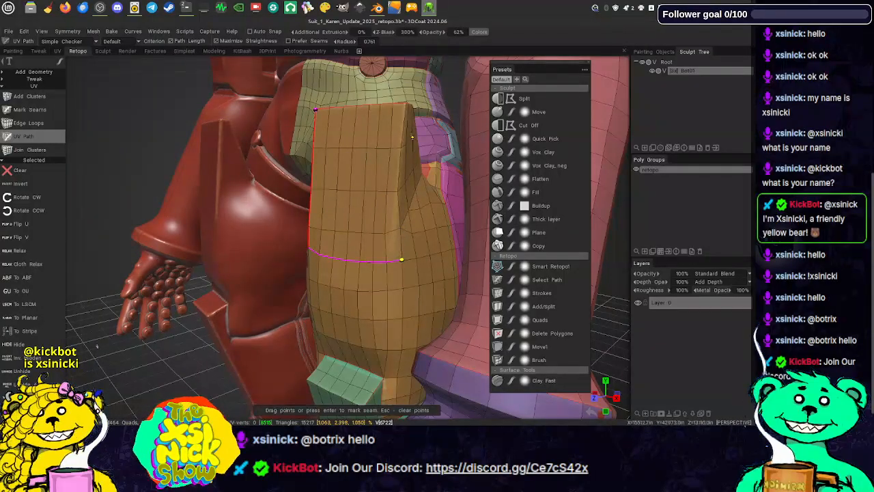
key(Return)
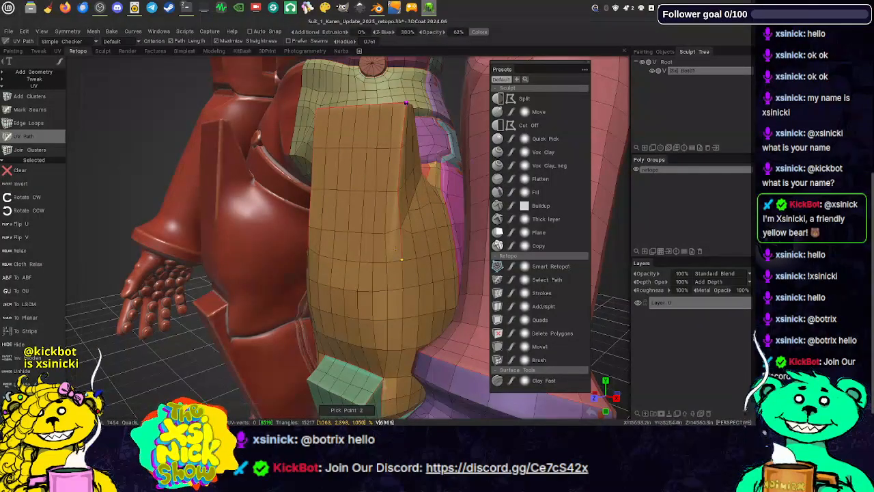
right_drag(394, 252, 344, 246)
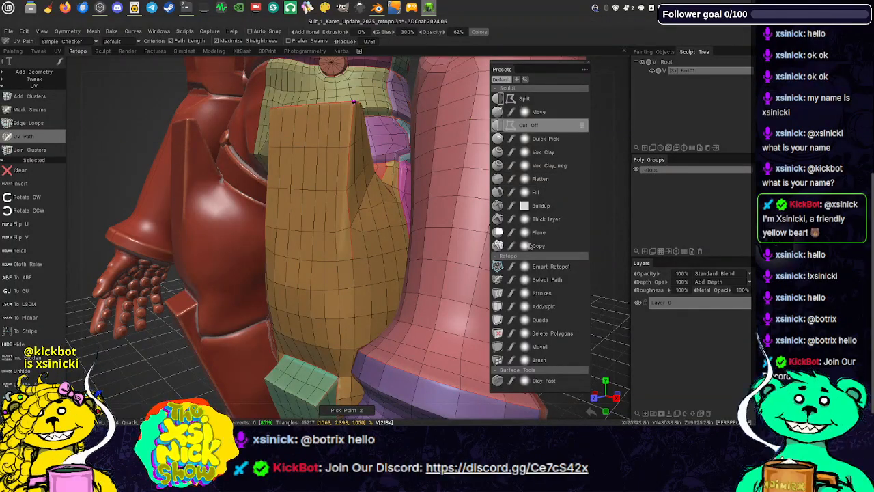
- Adjust the retopo vertices at the base of the thigh plate's front edges with the Move tool
click(545, 347)
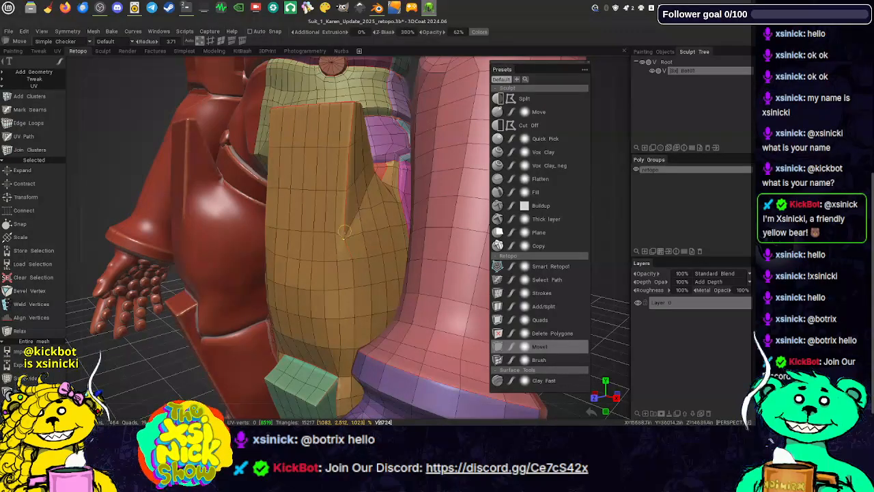
middle_drag(263, 96, 358, 162)
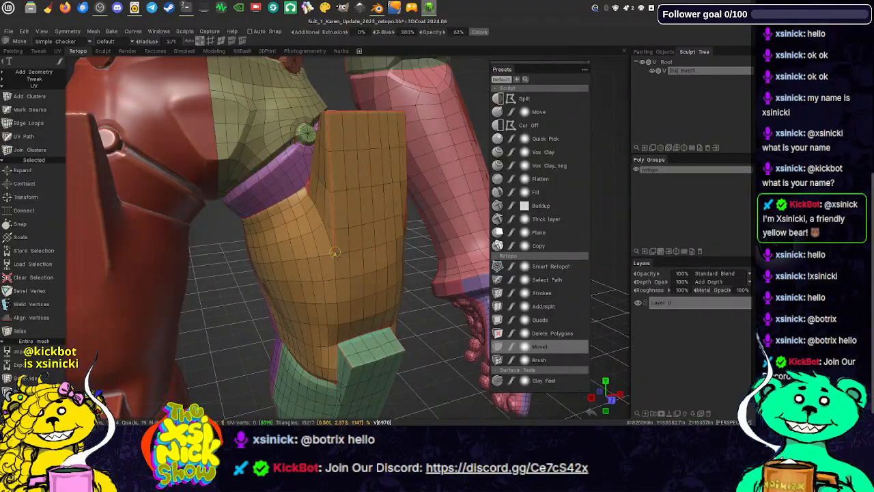
middle_drag(334, 252, 423, 205)
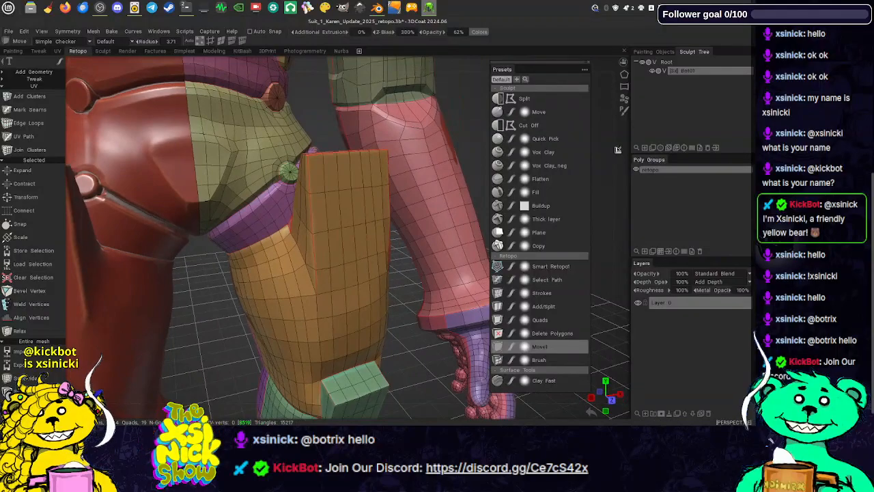
scroll(620, 146, down, 3)
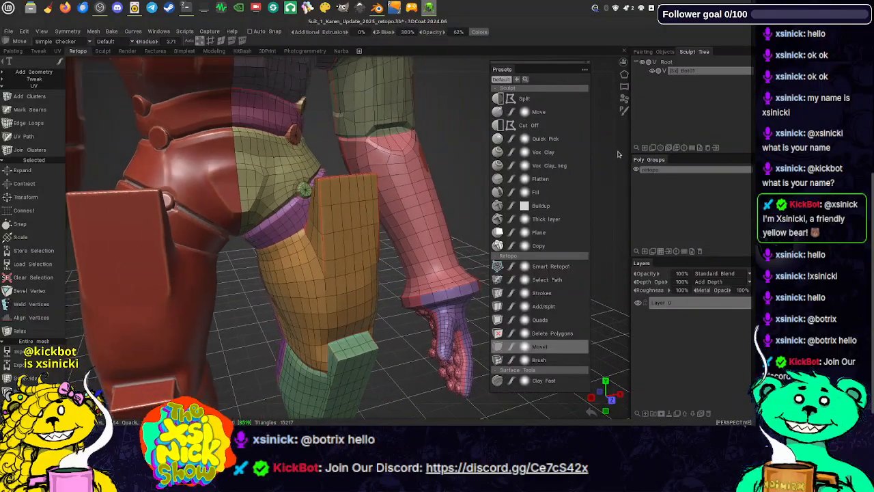
middle_drag(619, 154, 662, 204)
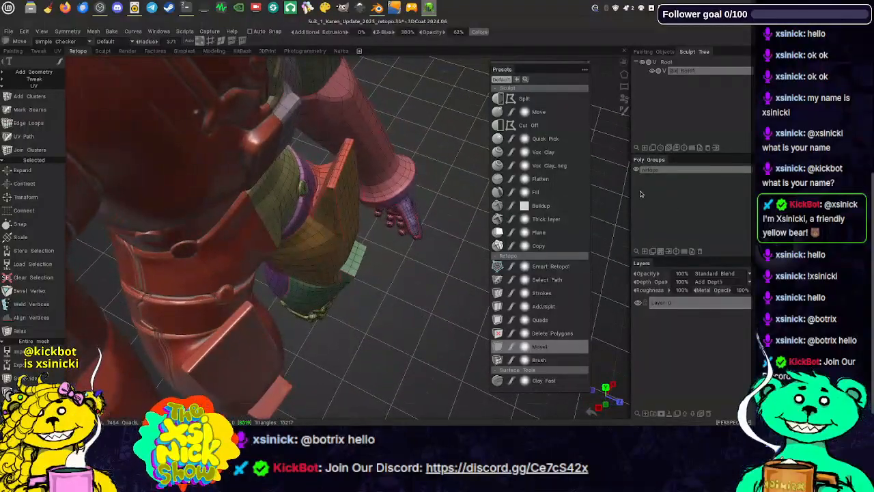
right_drag(622, 190, 628, 222)
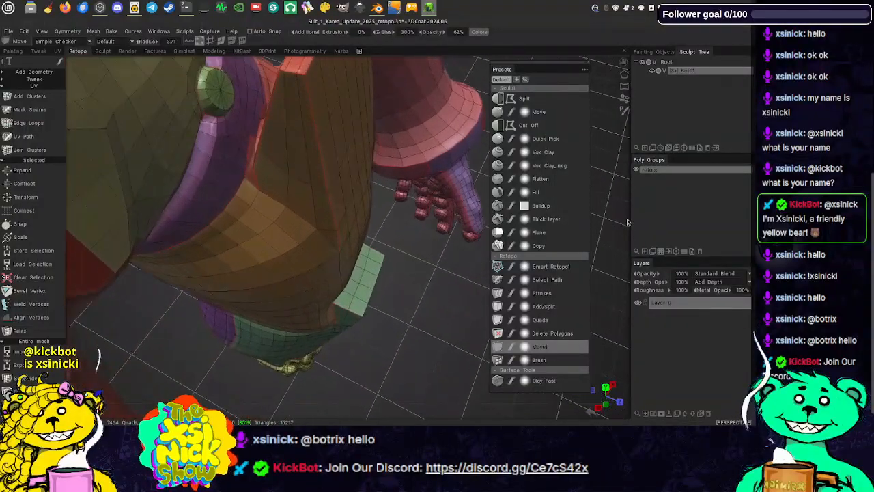
middle_drag(445, 229, 424, 234)
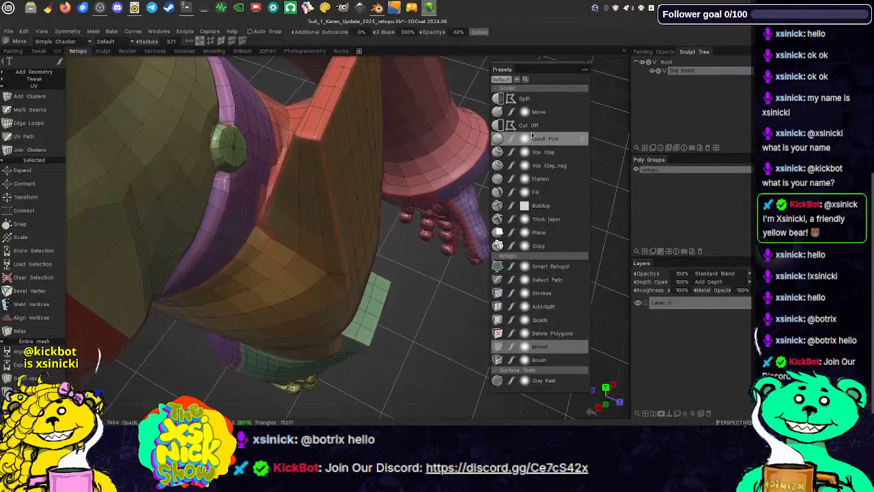
- Split a new edge into the thigh mesh between the hip ring and the plate's inner back edge with Add/Split
click(544, 306)
middle_drag(239, 205, 209, 236)
middle_drag(235, 203, 318, 217)
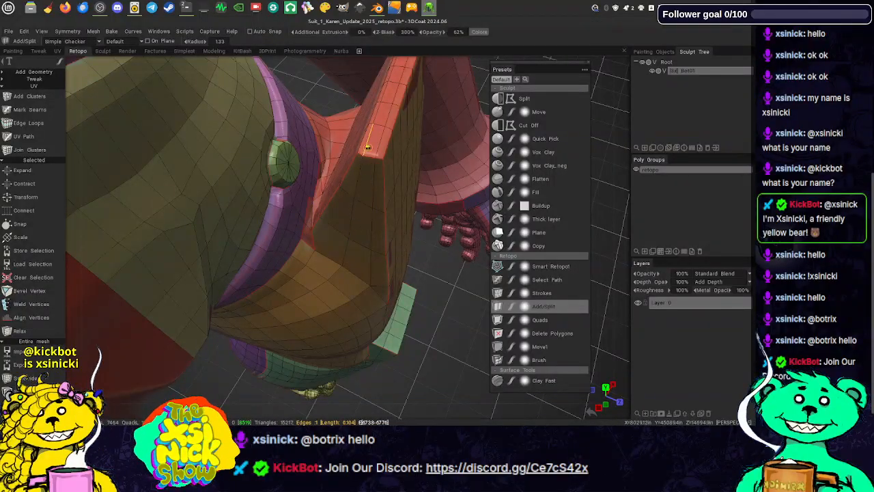
middle_drag(380, 137, 335, 261)
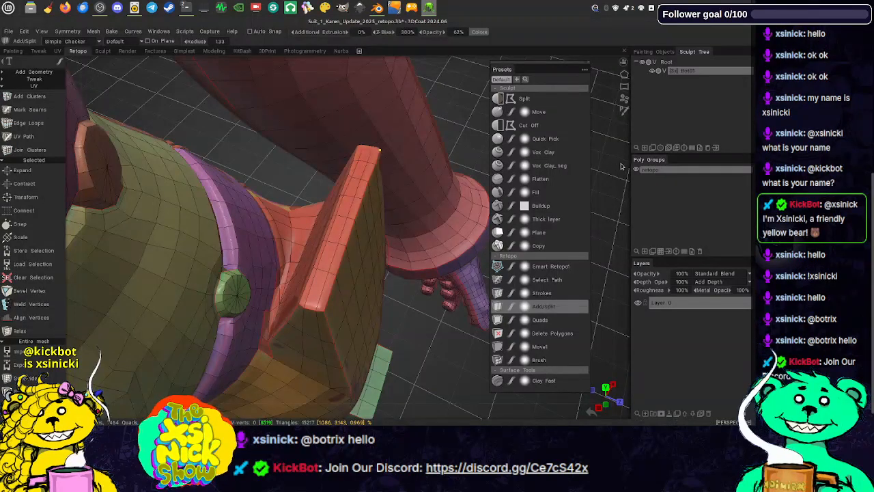
mouse_move(622, 167)
mouse_down()
mouse_move(468, 140)
mouse_move(434, 78)
mouse_move(498, 90)
mouse_move(475, 97)
mouse_move(562, 105)
mouse_move(611, 153)
mouse_move(608, 168)
mouse_up()
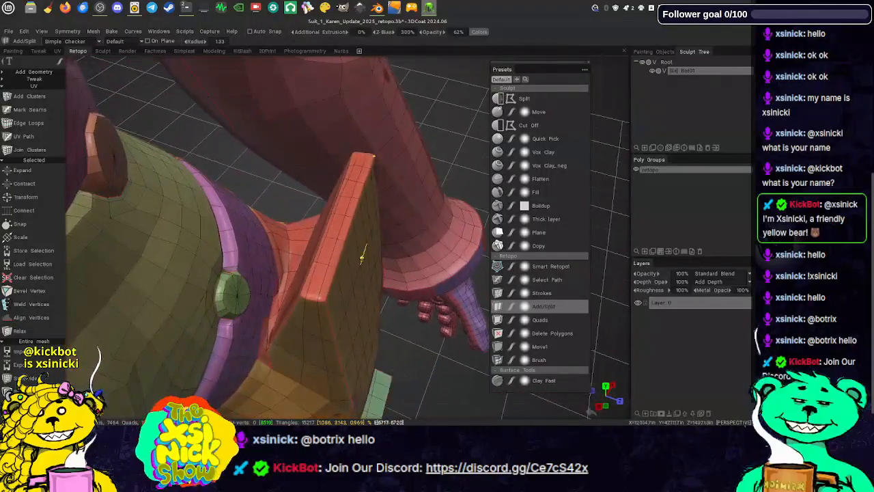
drag(362, 257, 319, 205)
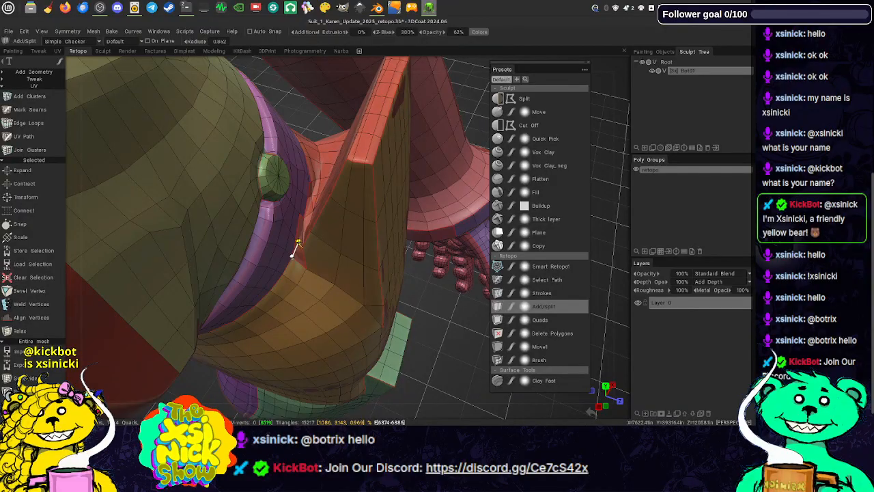
click(298, 242)
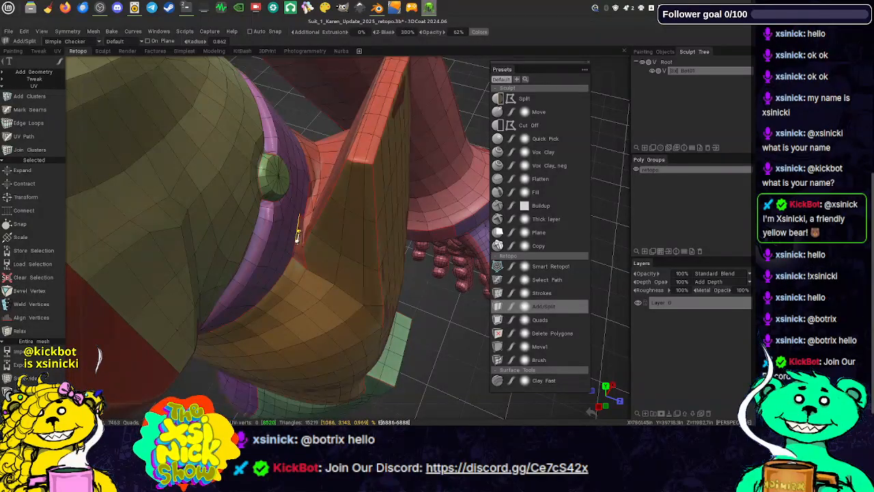
click(303, 218)
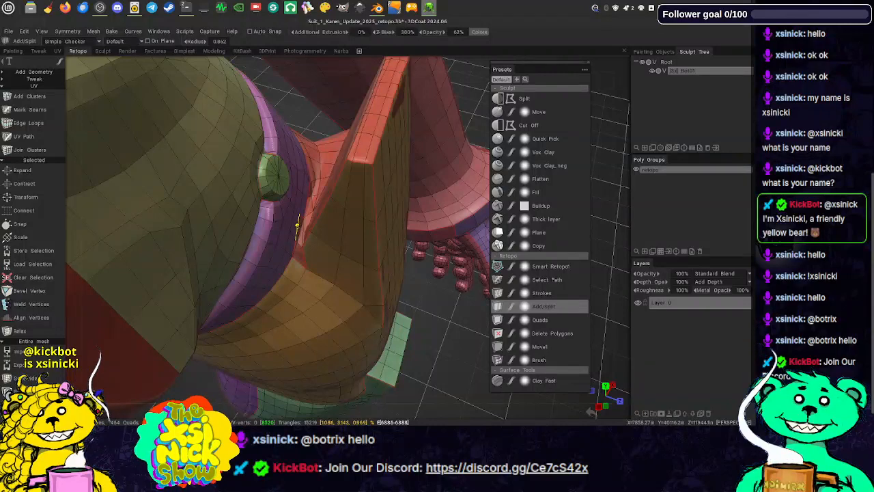
- Enable Auto Snap and merge the surplus vertices along the thigh's upper edge beside the hip ring
mouse_move(301, 223)
middle_down()
mouse_move(299, 239)
mouse_move(307, 212)
middle_up()
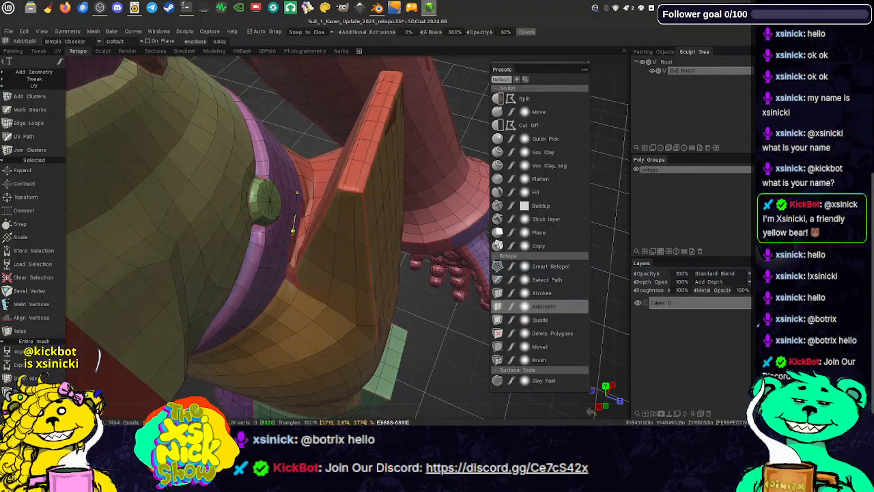
middle_drag(302, 206, 291, 219)
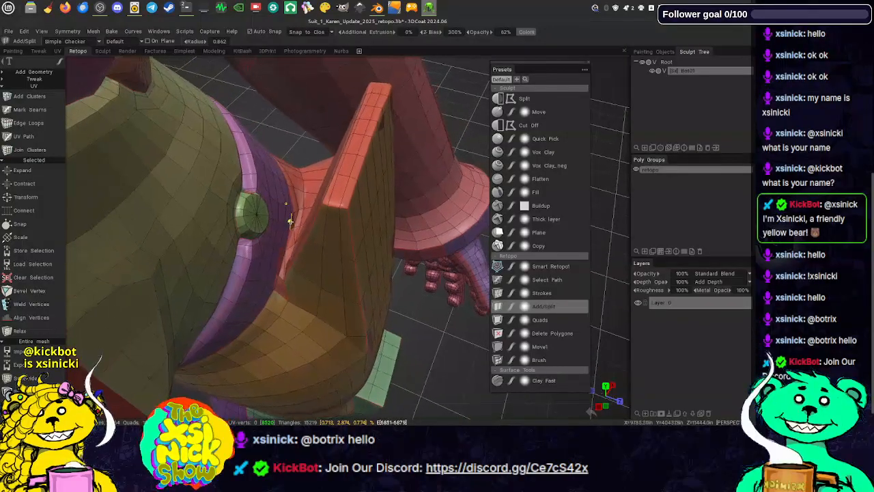
drag(625, 246, 535, 261)
alt+drag(535, 262, 593, 258)
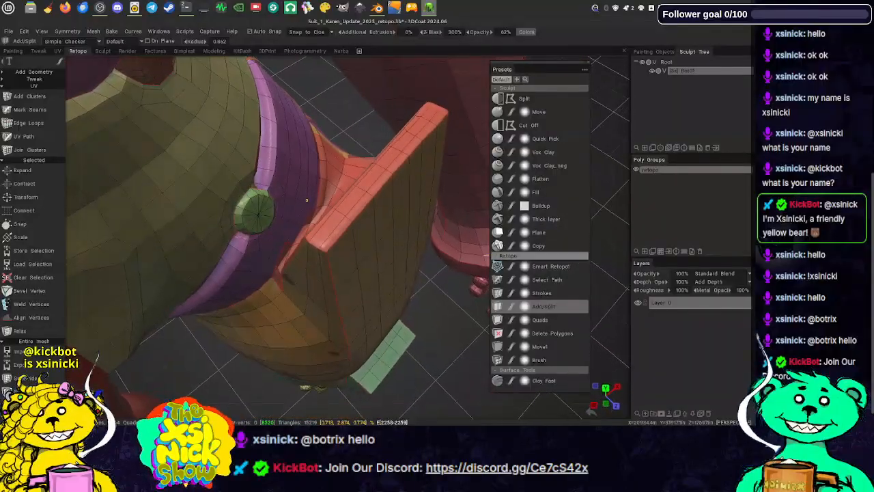
alt+drag(322, 276, 358, 266)
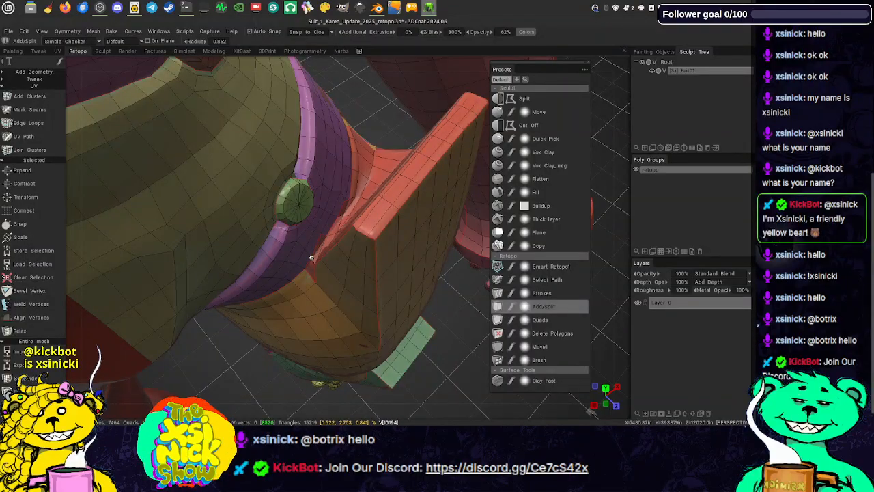
right_drag(310, 255, 312, 259)
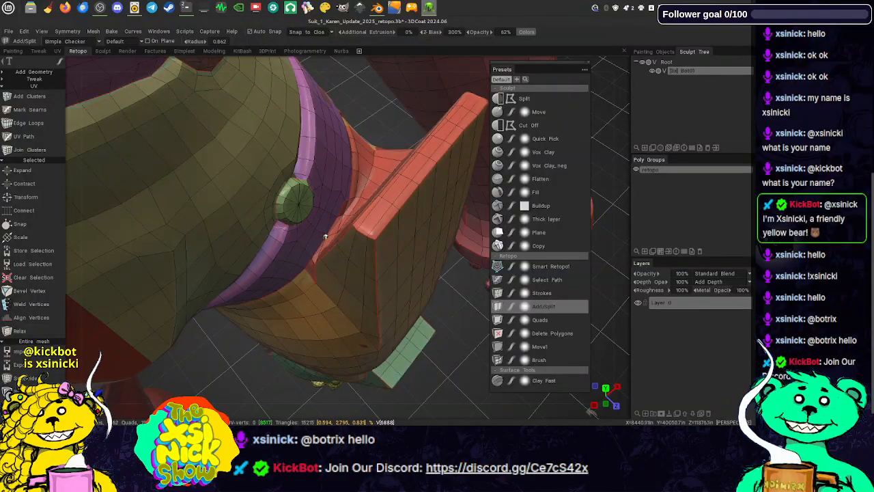
alt+middle_drag(344, 240, 383, 250)
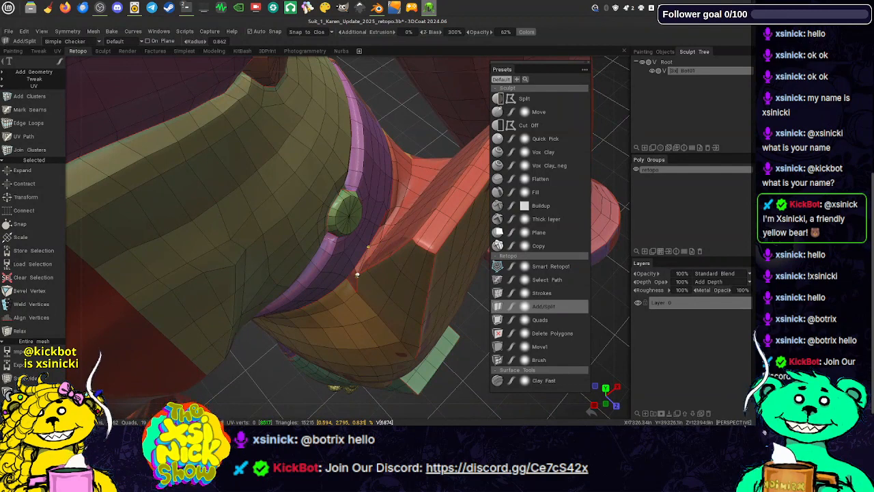
alt+middle_drag(375, 234, 362, 247)
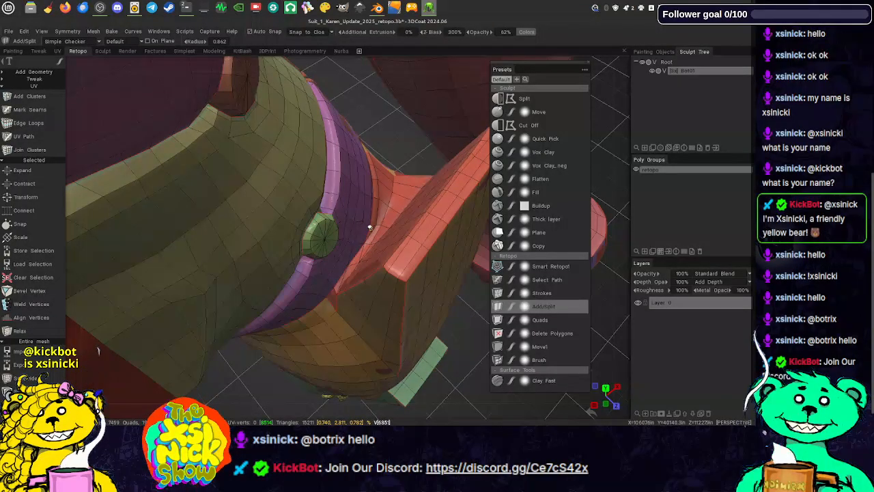
alt+drag(377, 234, 380, 227)
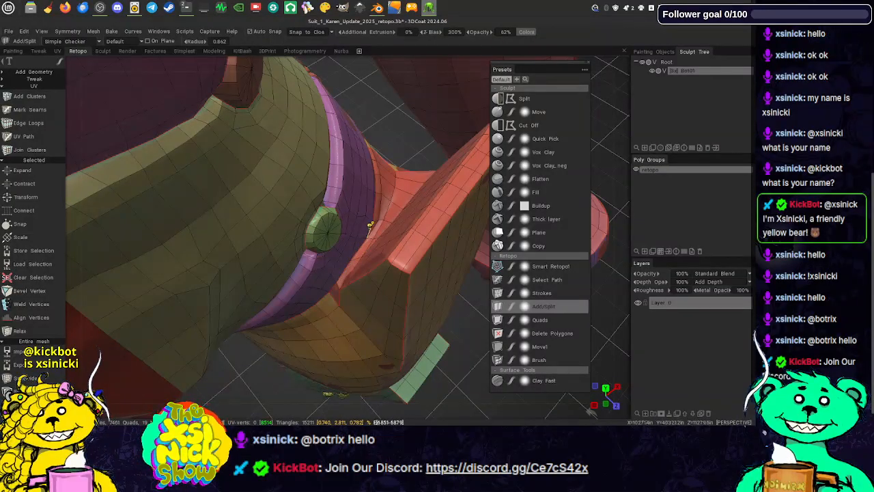
alt+drag(370, 226, 367, 229)
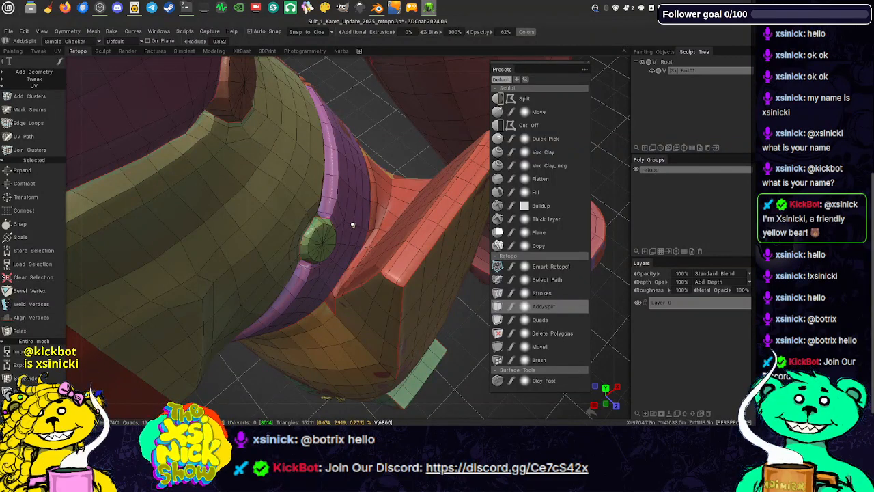
- Examine the hip ring, thigh and plate mesh from above, the side and the front
alt+drag(415, 227, 375, 250)
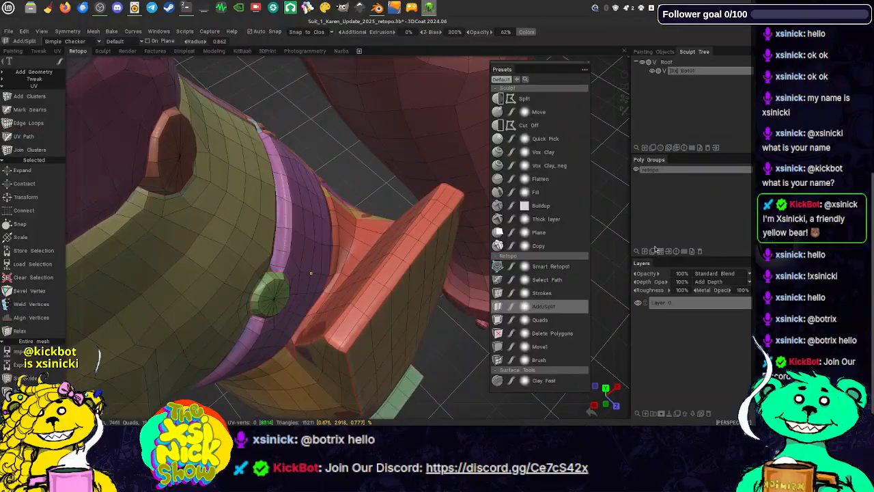
alt+right_drag(623, 248, 628, 235)
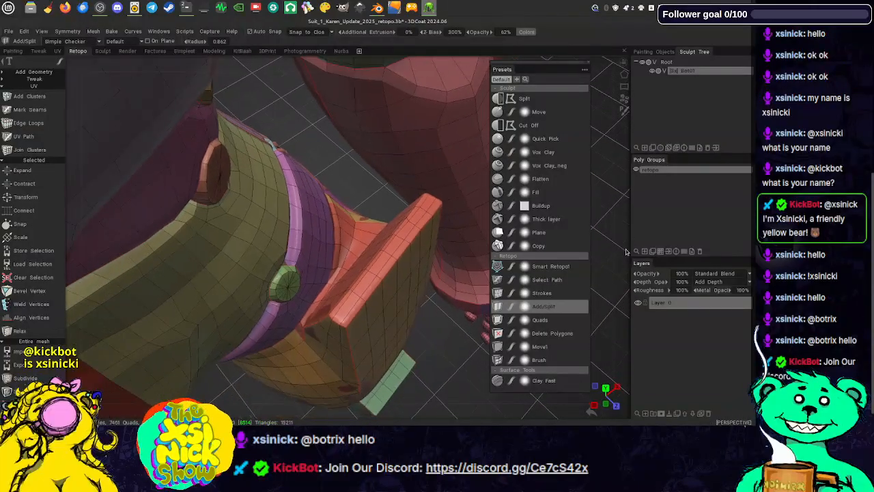
alt+drag(626, 252, 649, 189)
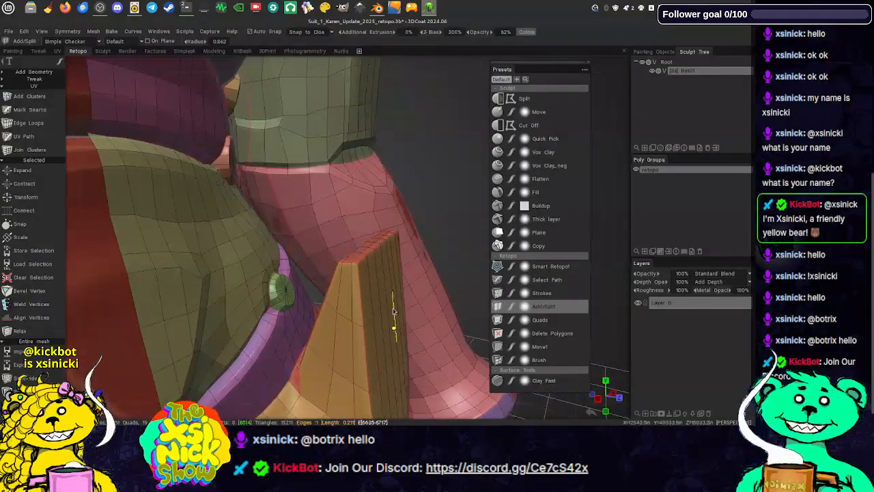
alt+middle_drag(413, 326, 412, 250)
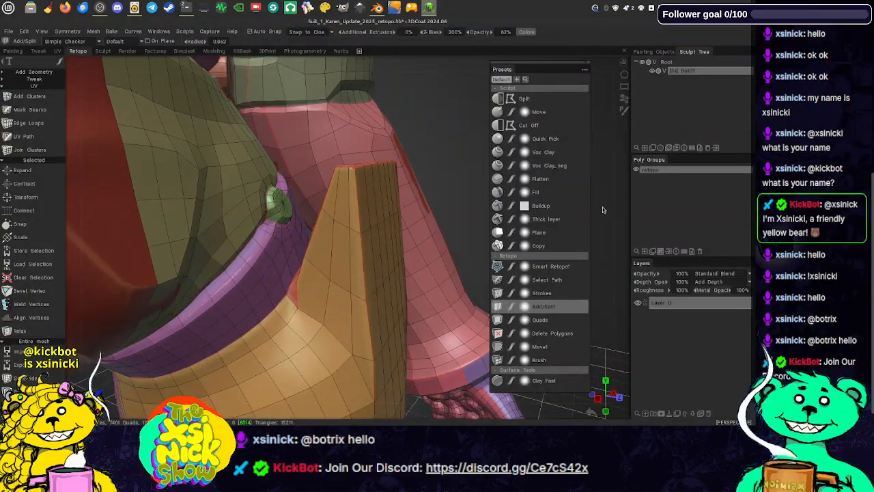
alt+right_drag(609, 205, 548, 140)
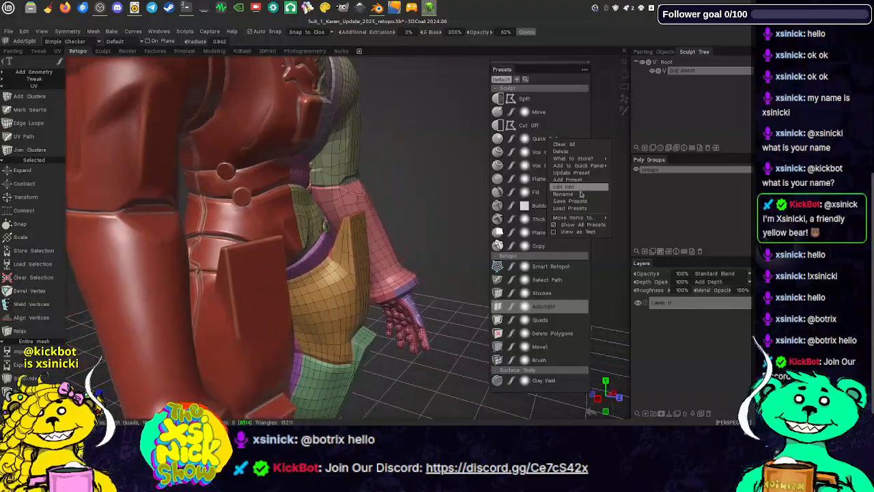
alt+middle_drag(406, 227, 403, 258)
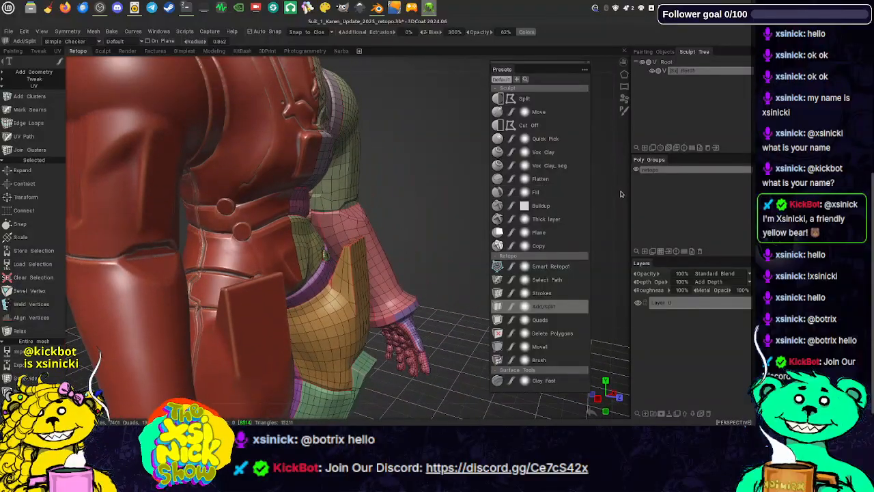
alt+drag(622, 194, 531, 191)
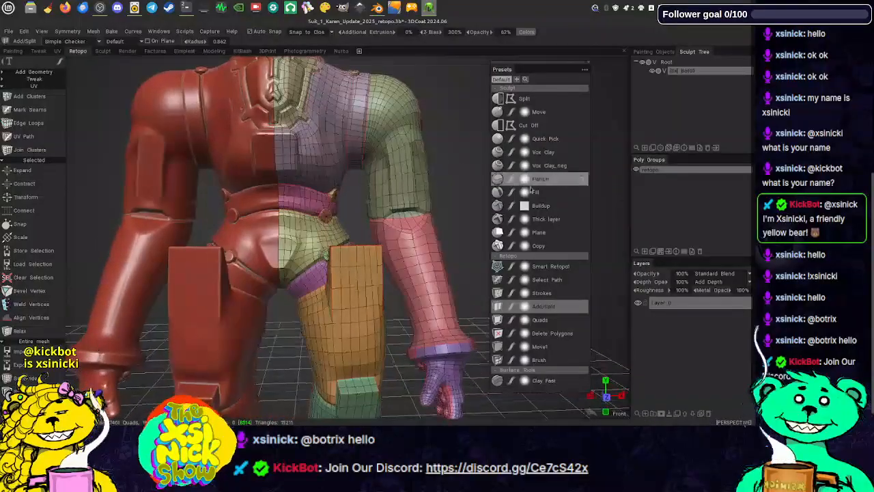
- Activate the Edge Loops seam tool and examine the UV clusters on the chest, shoulders, back, waist and rear of the leg
alt+middle_drag(352, 255, 391, 254)
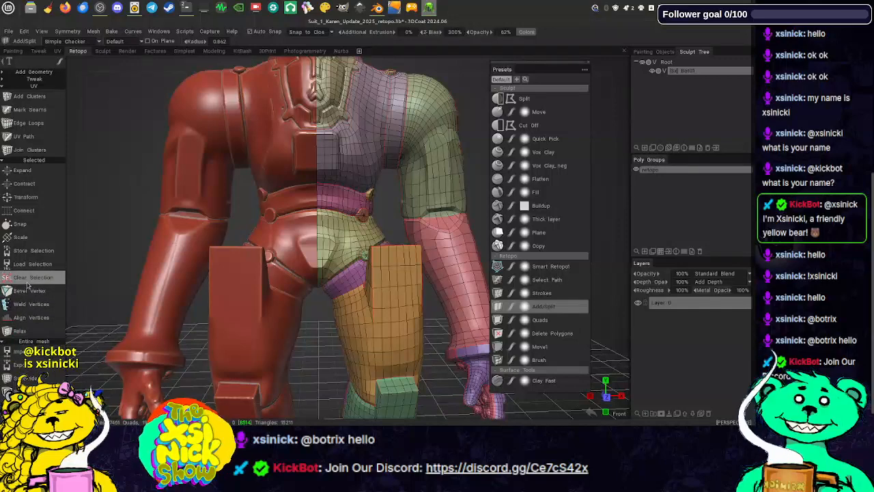
click(25, 136)
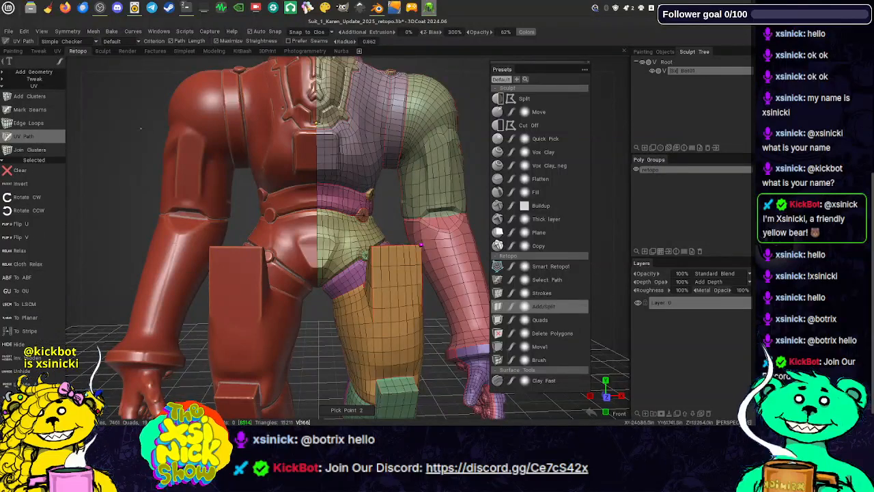
click(28, 123)
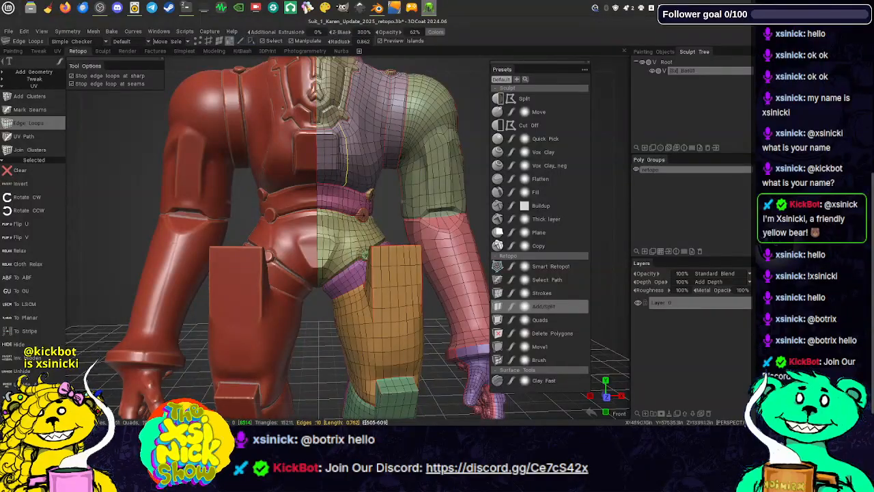
middle_drag(369, 122, 362, 217)
drag(365, 65, 375, 127)
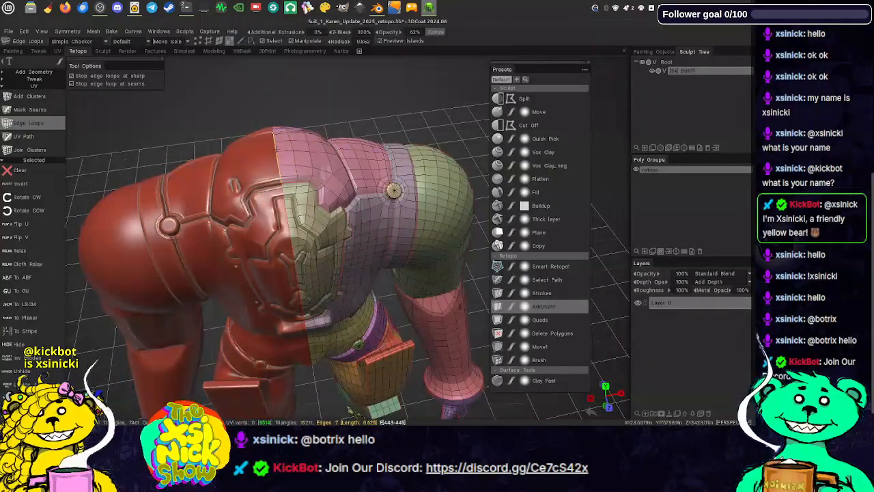
drag(315, 70, 501, 39)
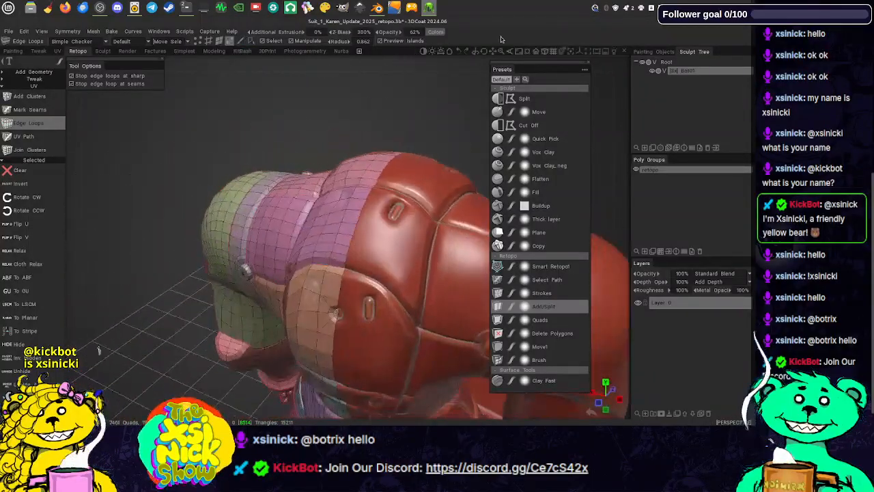
middle_drag(394, 249, 396, 152)
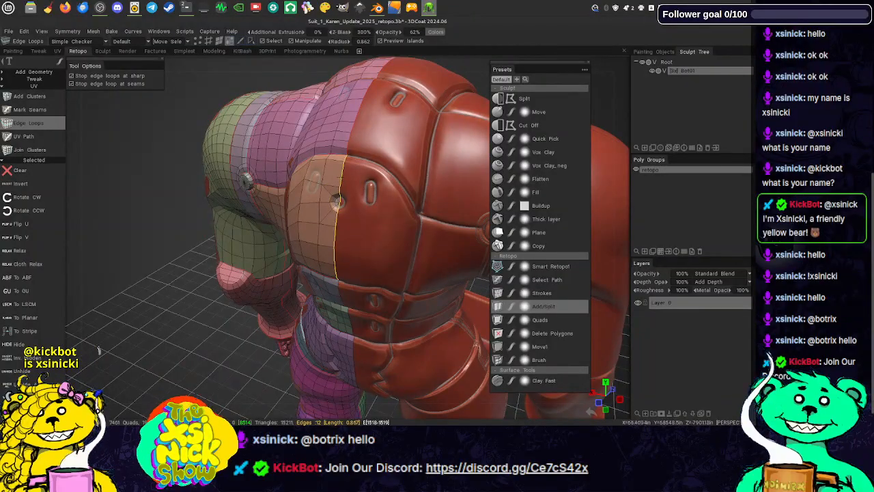
middle_drag(349, 294, 341, 197)
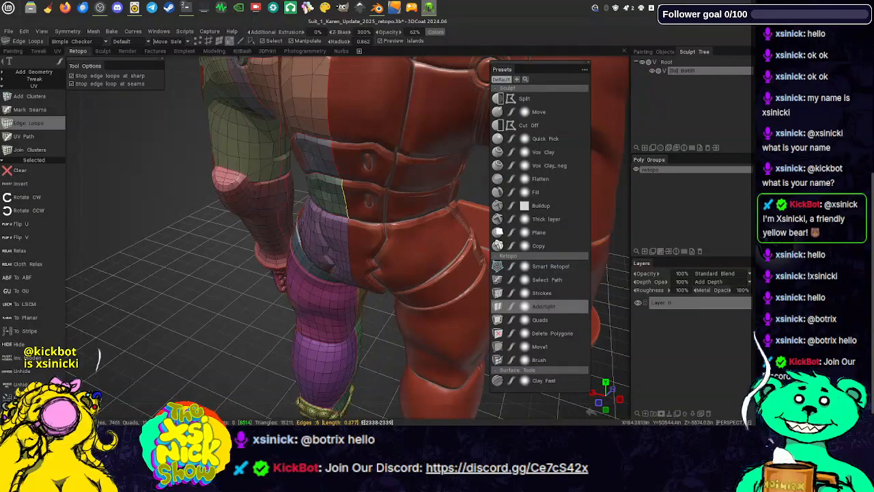
middle_drag(350, 259, 369, 168)
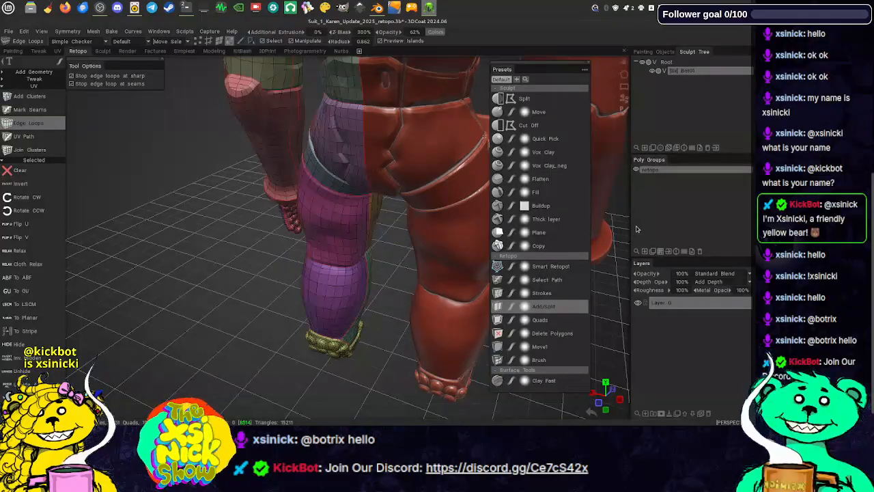
- Examine the UV clusters on the front of the hips, thigh and shin plates, hand and foot
drag(623, 234, 445, 179)
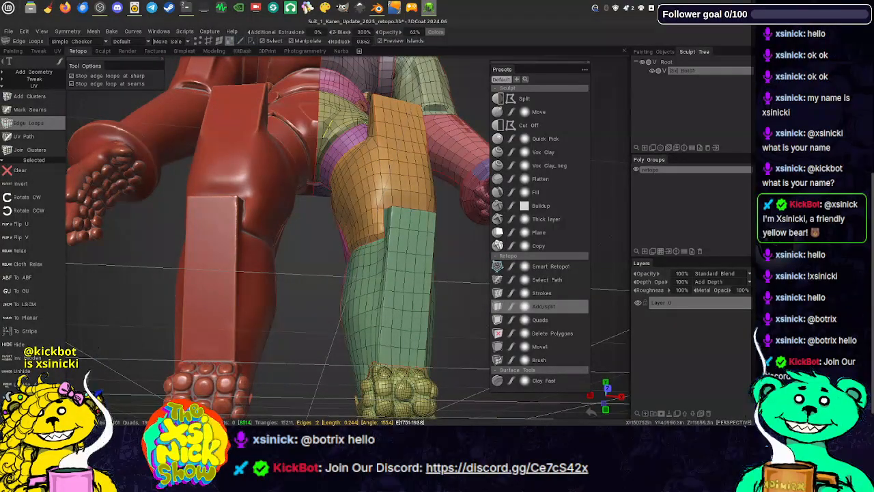
middle_drag(345, 137, 346, 214)
drag(375, 62, 366, 123)
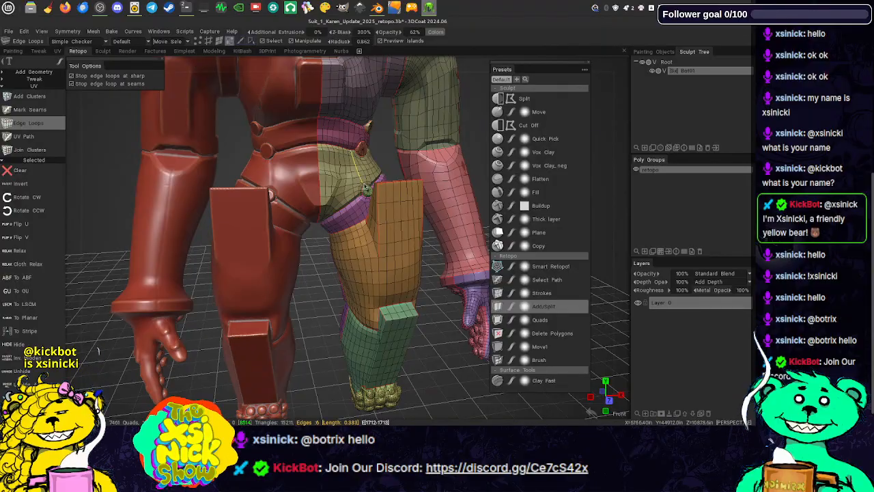
middle_drag(365, 185, 312, 232)
drag(416, 162, 408, 179)
middle_drag(407, 184, 404, 225)
middle_drag(429, 142, 448, 101)
mouse_move(451, 182)
middle_down()
mouse_move(452, 23)
mouse_move(453, 171)
middle_up()
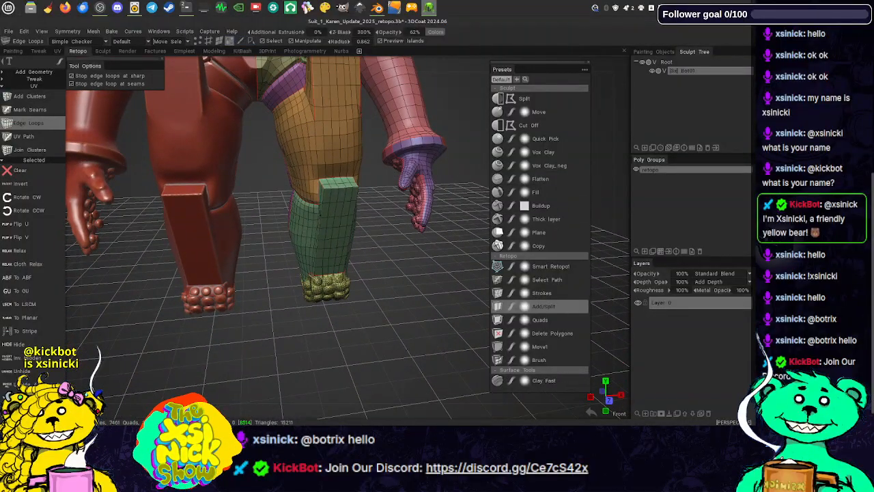
drag(618, 183, 613, 166)
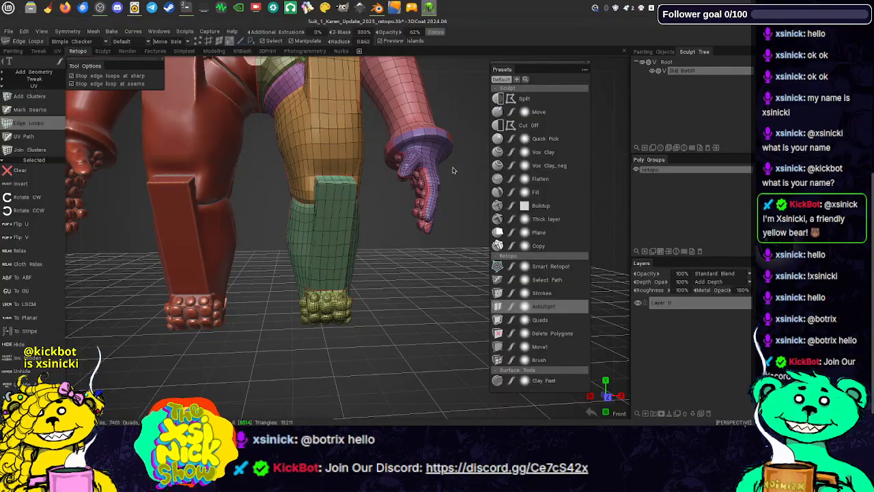
drag(453, 167, 406, 164)
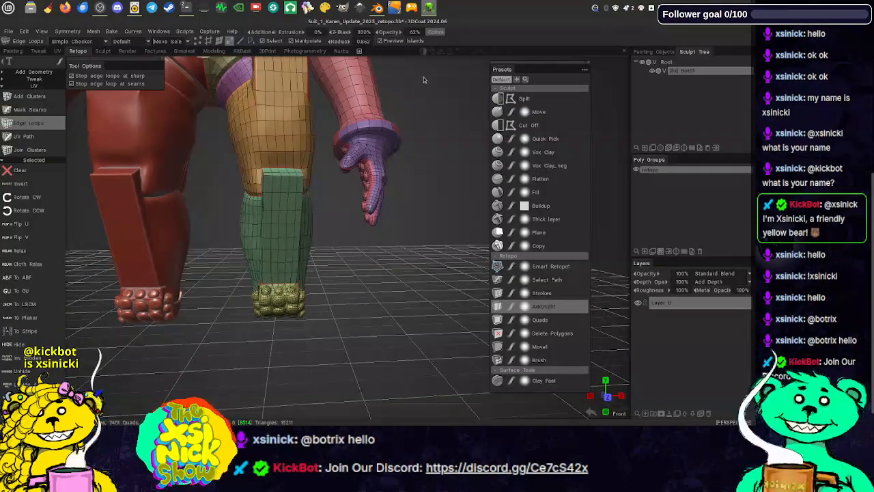
- Mark the edge-loop seams around the elbow pad of the retopo mesh as a separate UV island, unmarking the stray seam
scroll(426, 68, down, 8)
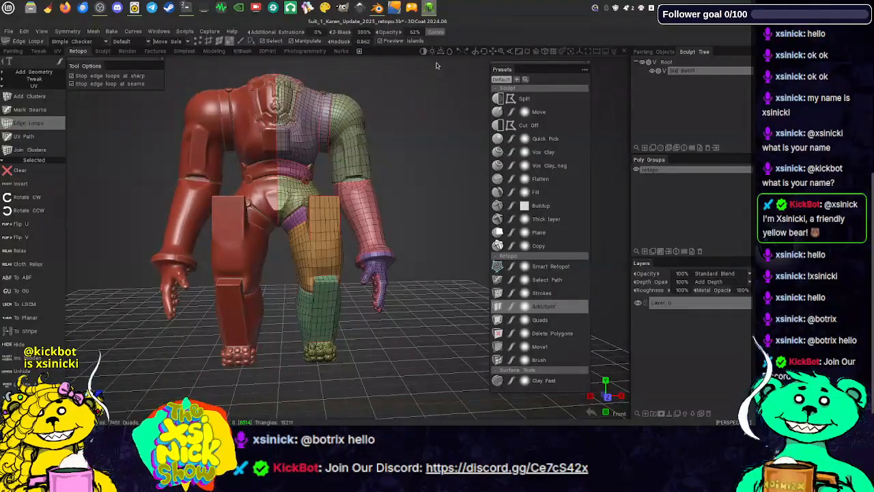
drag(425, 81, 387, 88)
right_drag(343, 89, 225, 81)
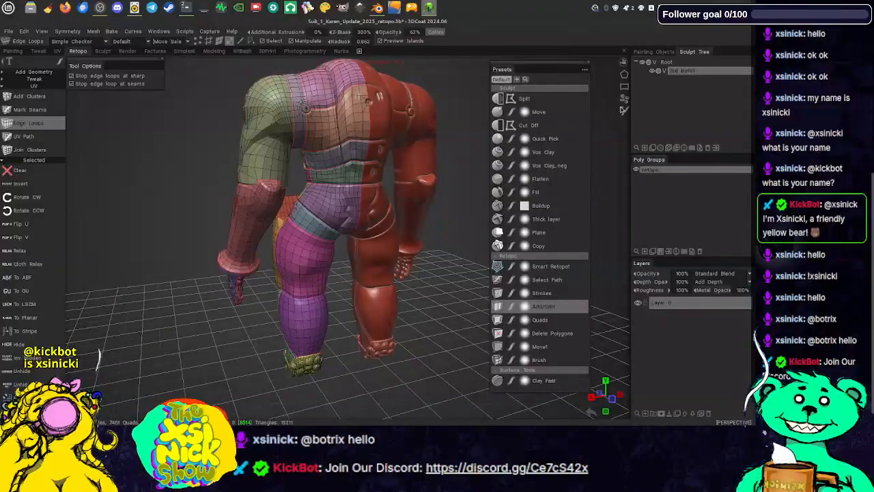
right_drag(618, 135, 612, 181)
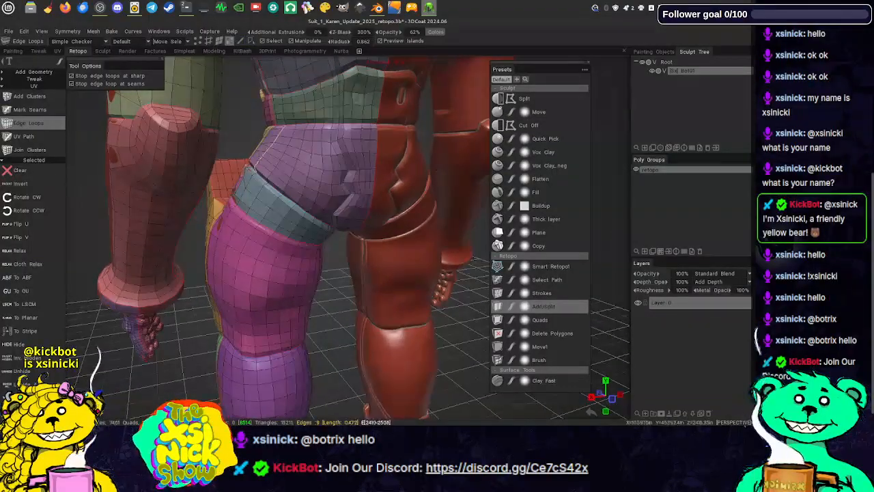
drag(263, 145, 392, 174)
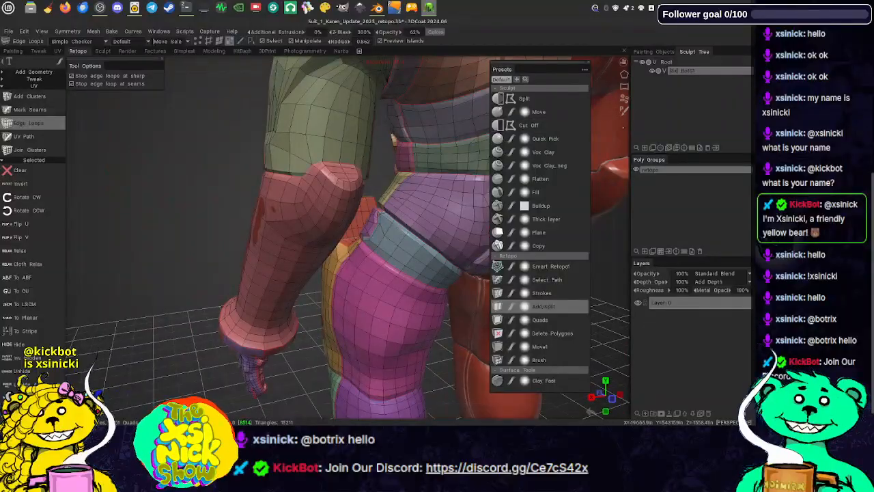
drag(623, 128, 606, 185)
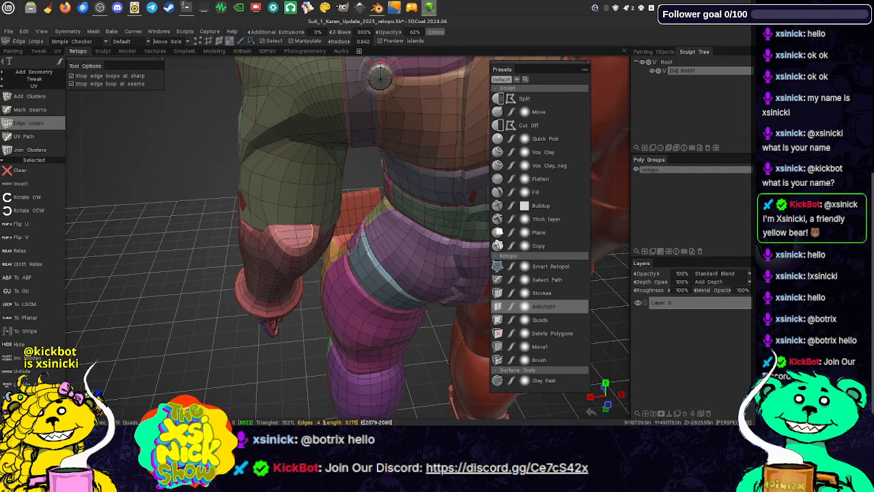
click(299, 248)
alt+drag(405, 308, 348, 287)
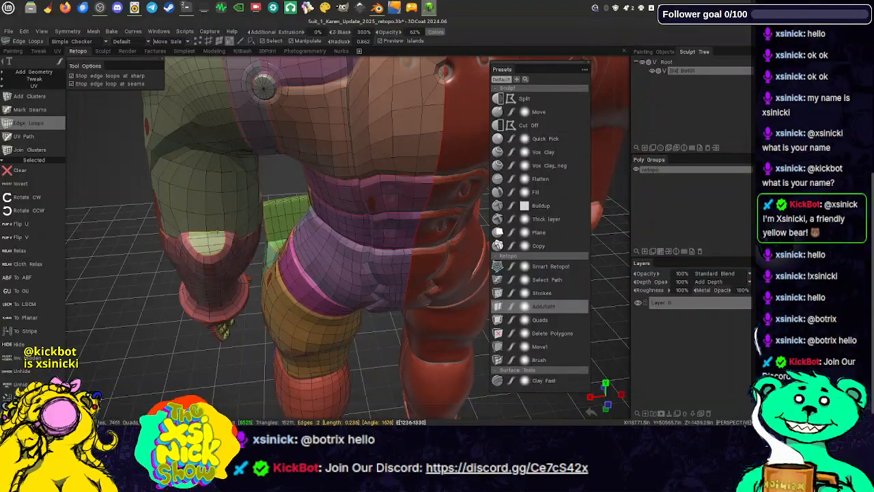
ctrl+click(229, 241)
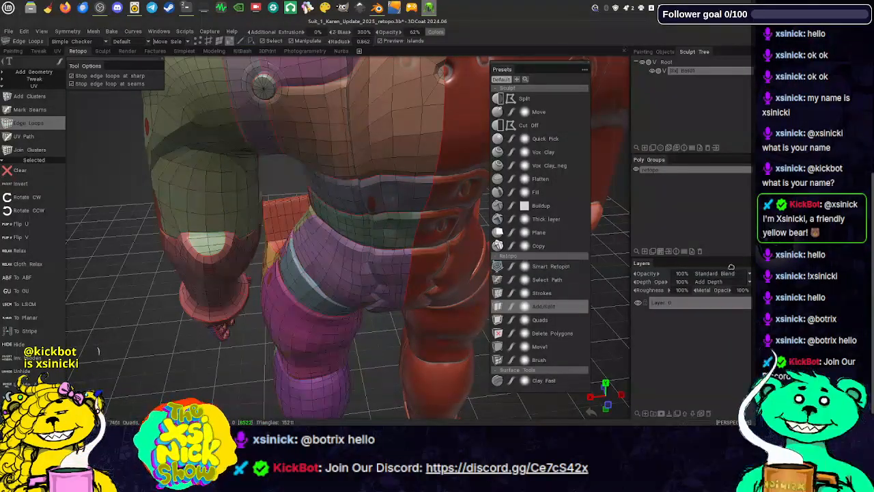
- Examine the UV islands on the retopo mesh's arm, torso and legs from the side, front and back
alt+right_drag(629, 273, 629, 258)
alt+drag(629, 257, 509, 237)
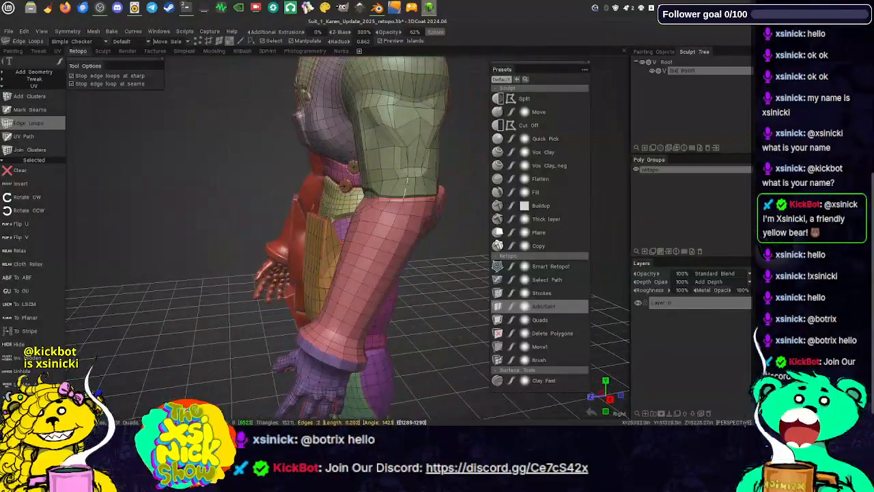
alt+drag(215, 71, 341, 89)
alt+middle_drag(342, 89, 351, 145)
mouse_move(351, 145)
alt+mouse_down()
mouse_move(321, 153)
mouse_move(341, 157)
alt+mouse_up()
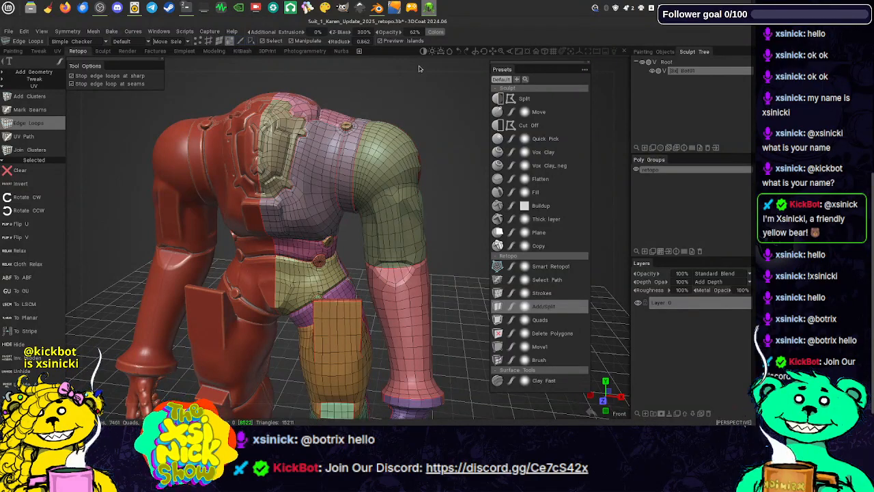
drag(420, 68, 383, 68)
scroll(357, 66, down, 3)
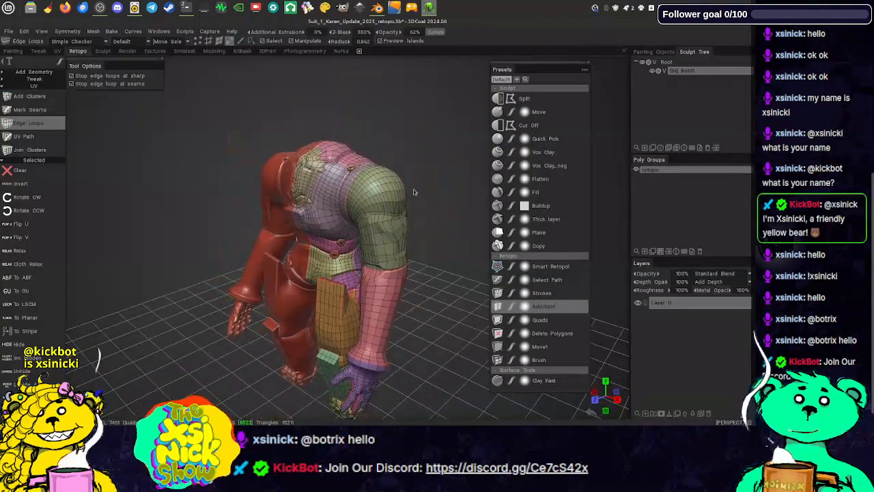
middle_drag(414, 192, 383, 130)
drag(383, 226, 402, 207)
middle_drag(401, 208, 379, 195)
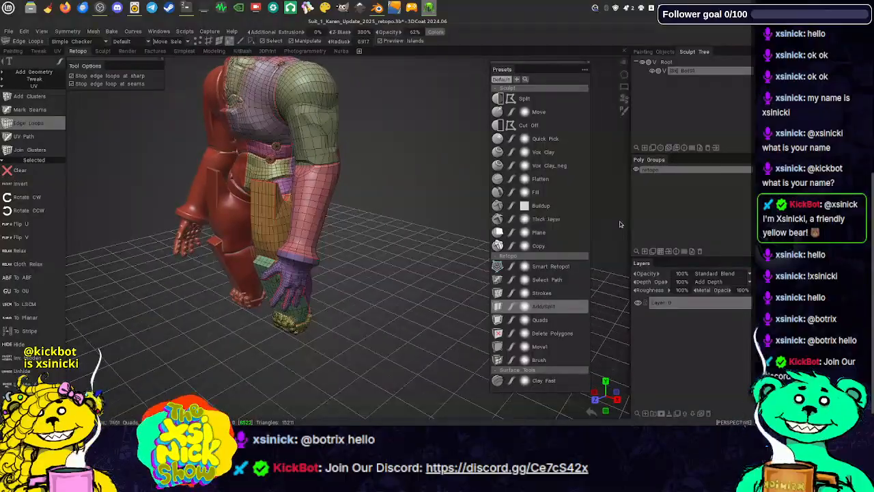
drag(620, 224, 490, 203)
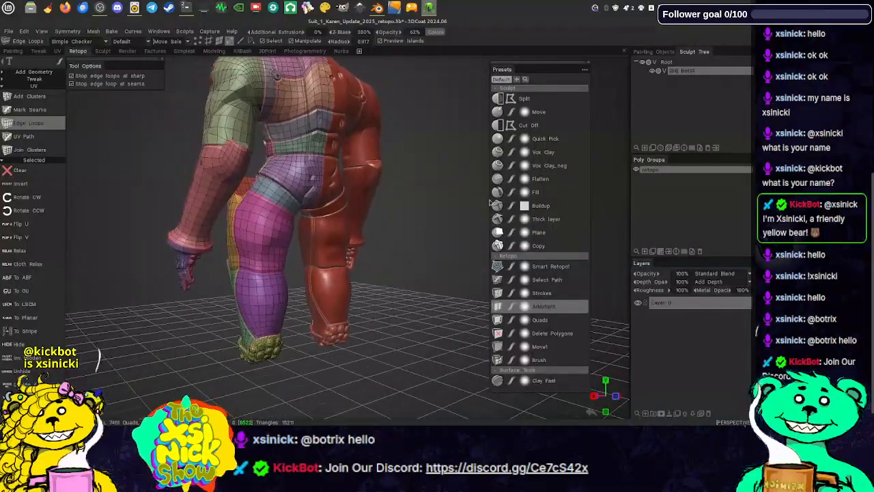
drag(466, 147, 364, 178)
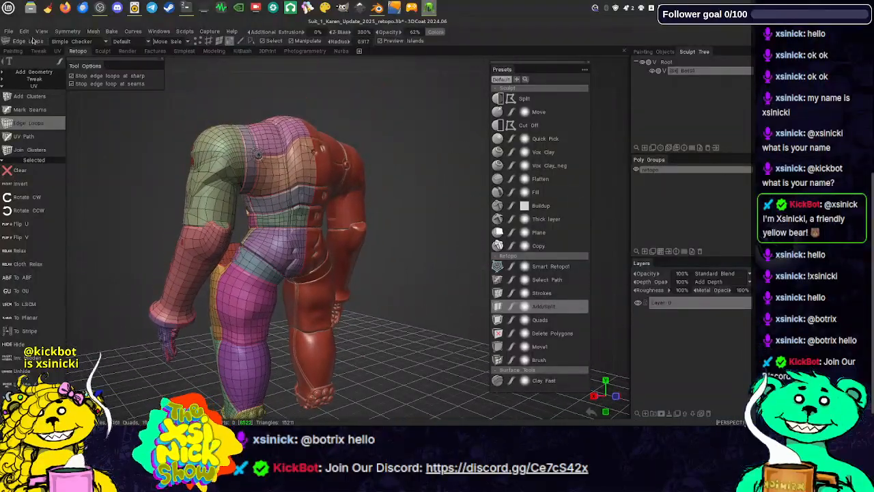
- Save the Suit_1_Karen_Update_2025_retopo.3b project
click(8, 31)
mouse_move(17, 96)
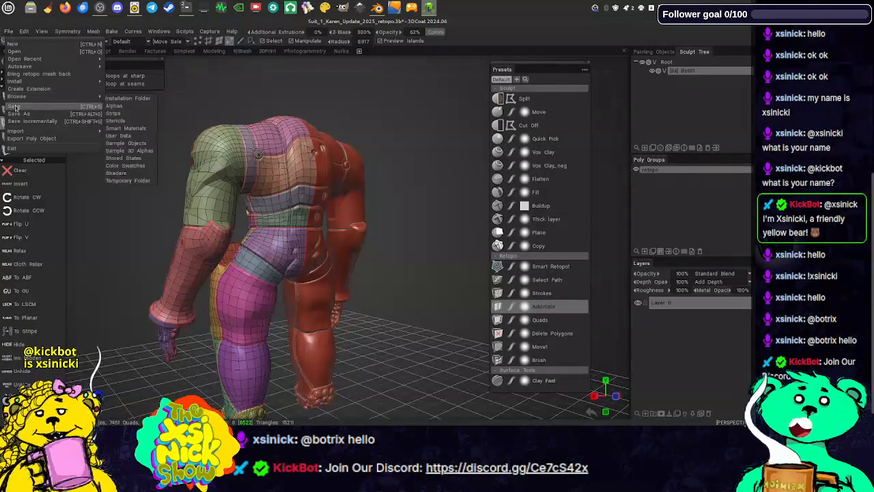
click(341, 106)
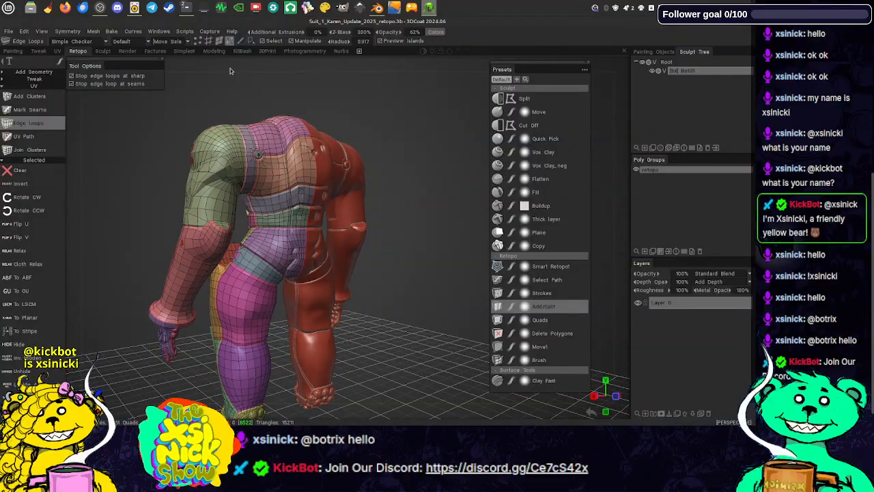
- Review the half-body retopo mesh around the legs, hand and chest for missing coverage or seams
drag(231, 70, 385, 153)
drag(311, 89, 362, 108)
drag(278, 69, 410, 176)
drag(463, 154, 427, 142)
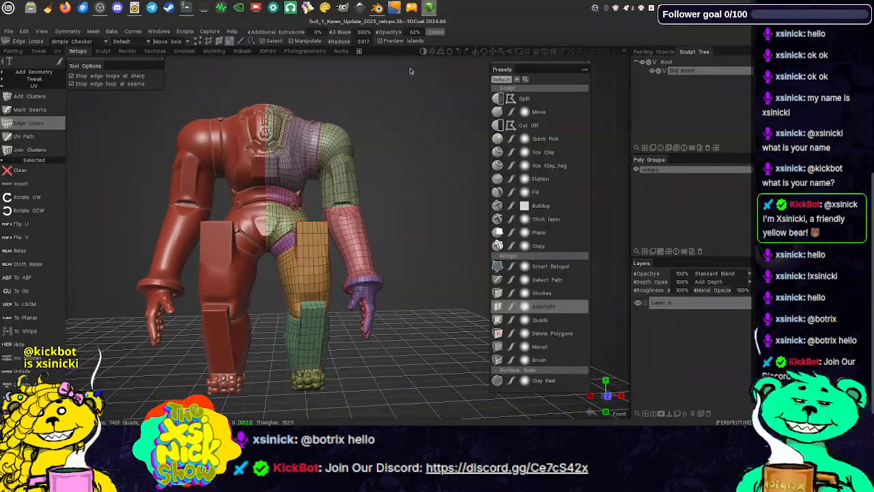
mouse_move(410, 68)
mouse_down()
mouse_move(230, 73)
mouse_move(418, 72)
mouse_up()
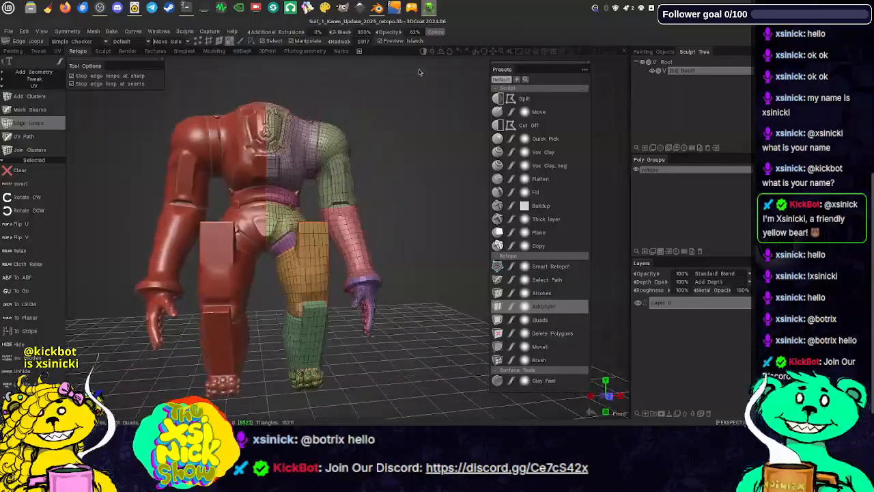
middle_drag(427, 223, 416, 196)
scroll(416, 196, up, 5)
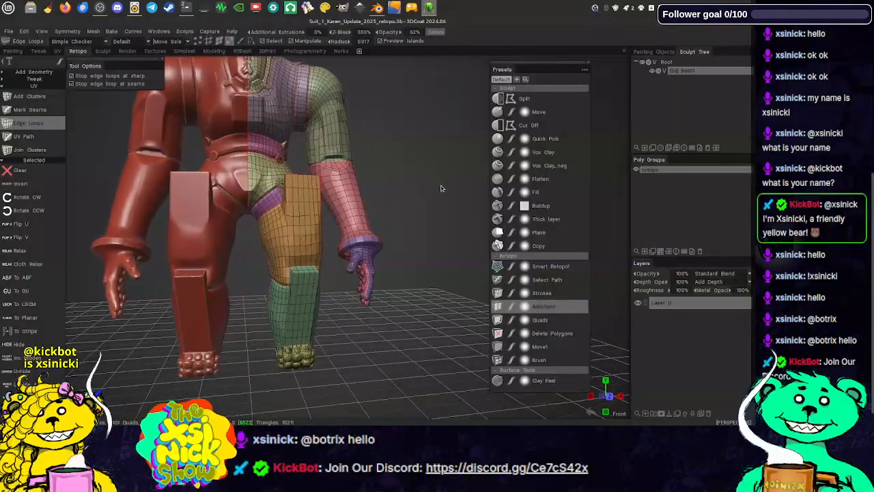
scroll(431, 205, up, 2)
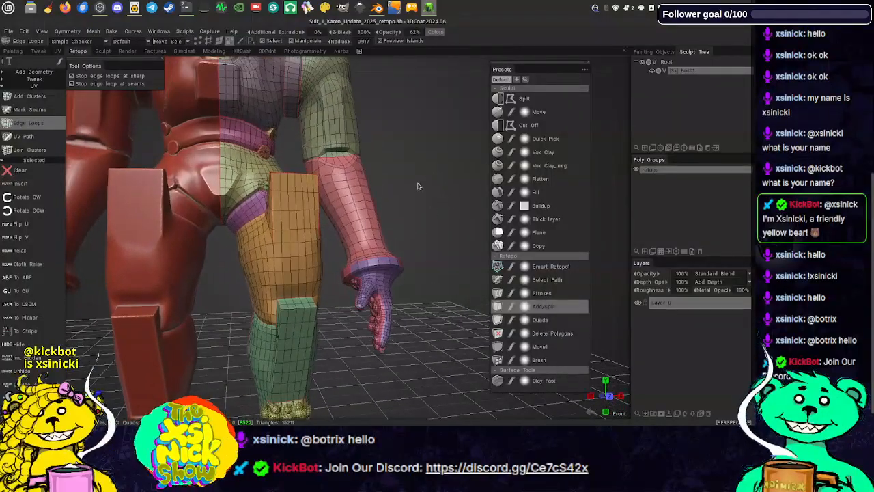
scroll(420, 190, up, 2)
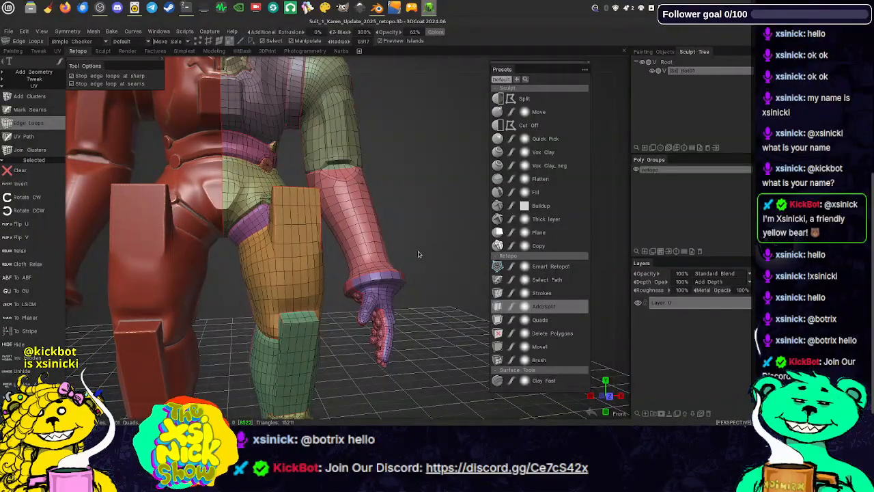
middle_drag(418, 252, 405, 169)
drag(623, 212, 571, 216)
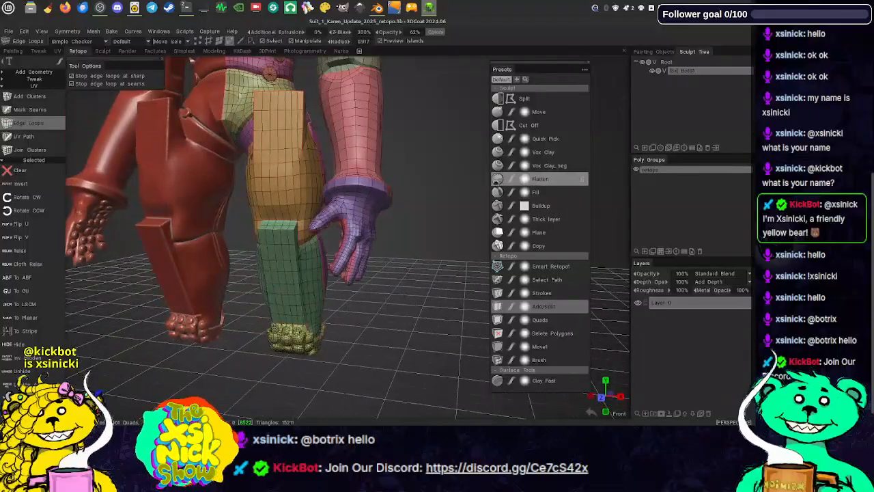
middle_drag(412, 172, 426, 279)
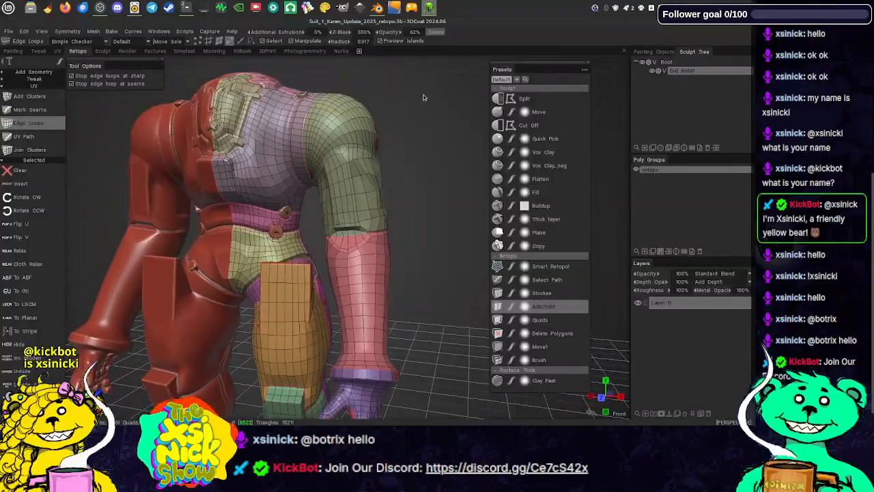
scroll(413, 100, down, 3)
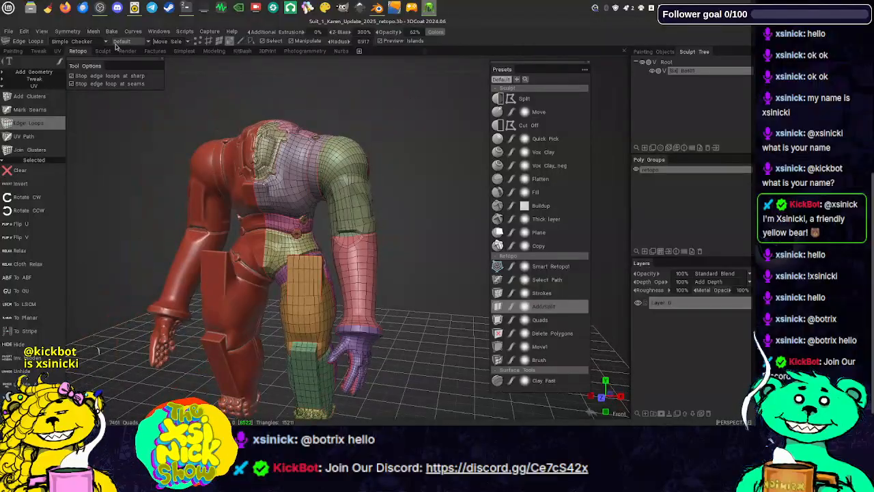
- Check the UV room for the suit's mesh and return to the Retopo room
mouse_move(74, 34)
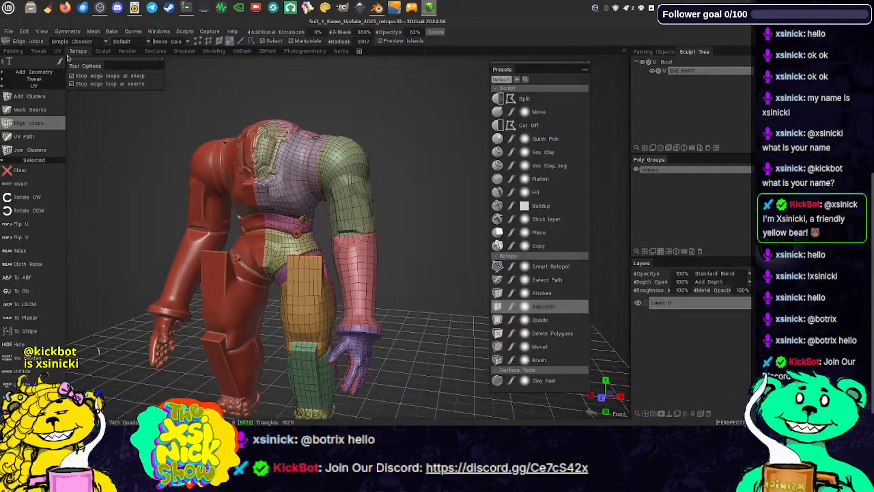
click(60, 52)
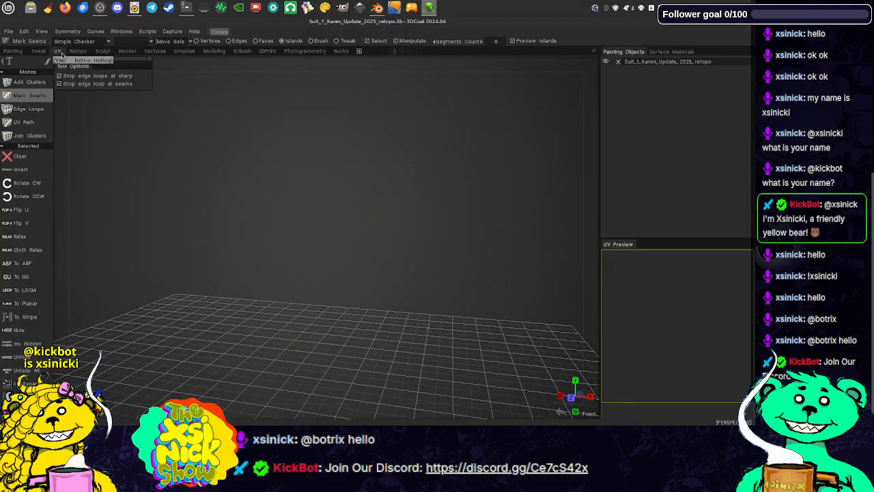
scroll(561, 139, down, 3)
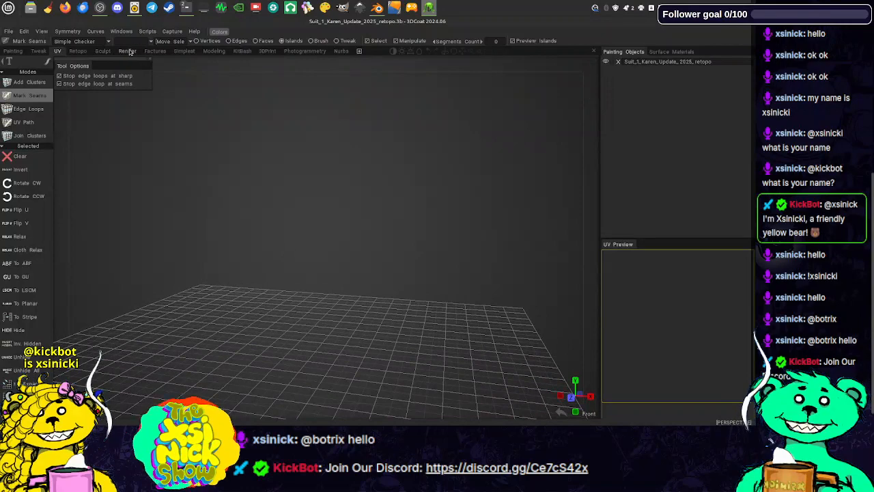
click(79, 52)
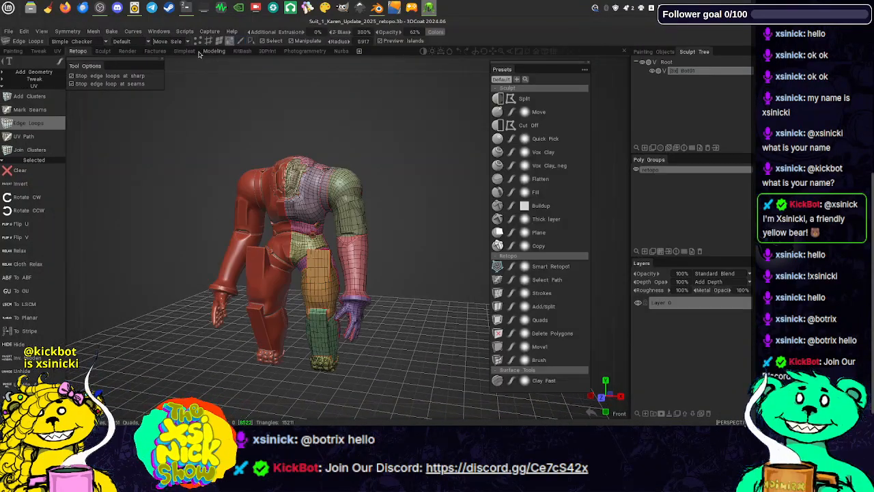
- Enable X-axis mirror symmetry for the retopo mesh so it covers both halves of the suit
scroll(198, 68, up, 2)
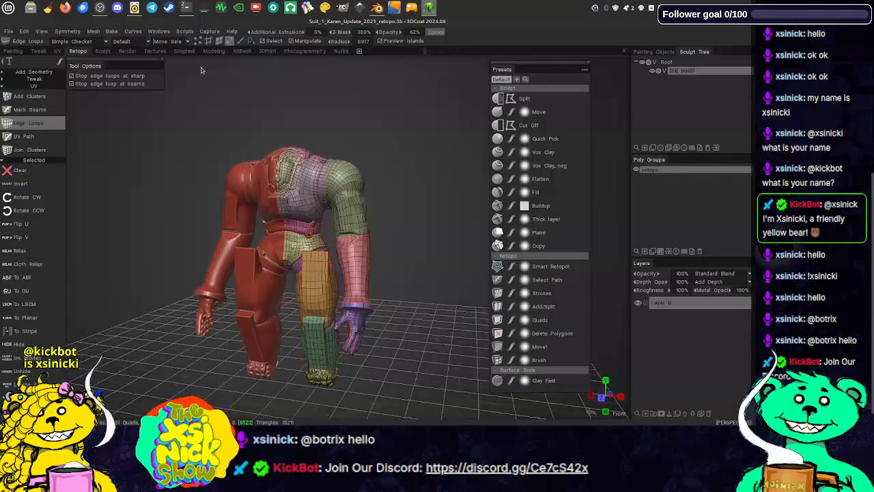
drag(201, 69, 191, 67)
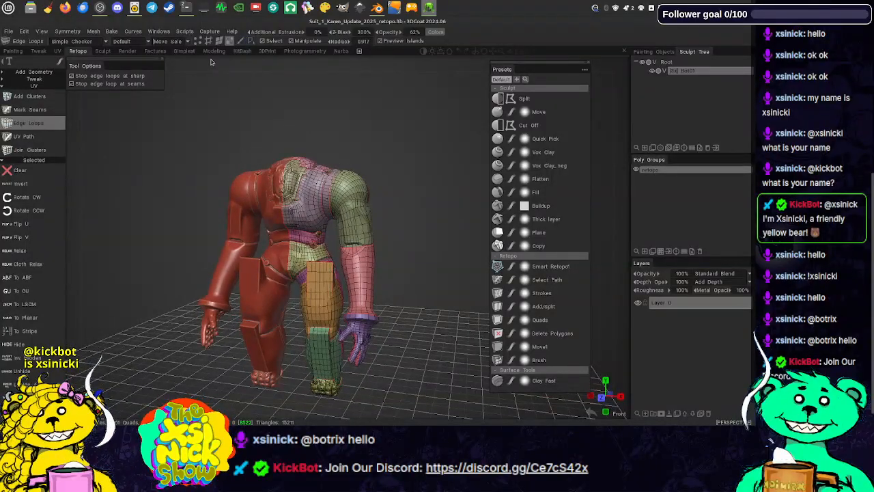
key(s)
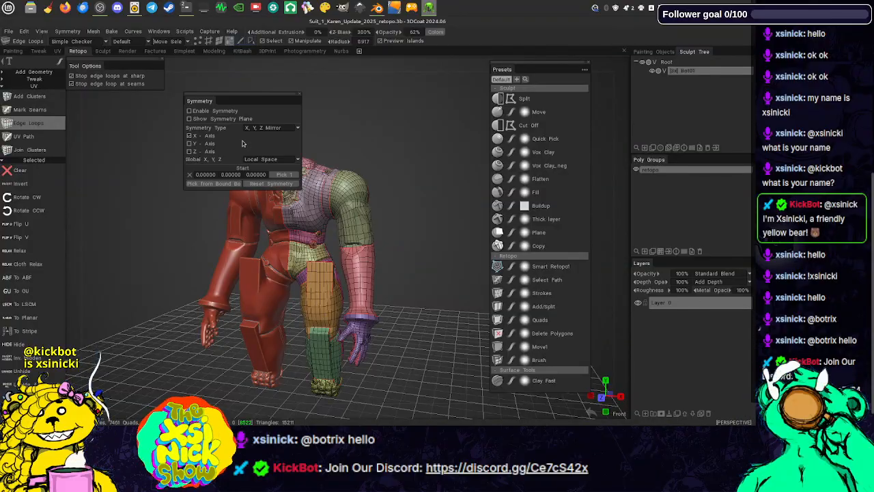
click(207, 111)
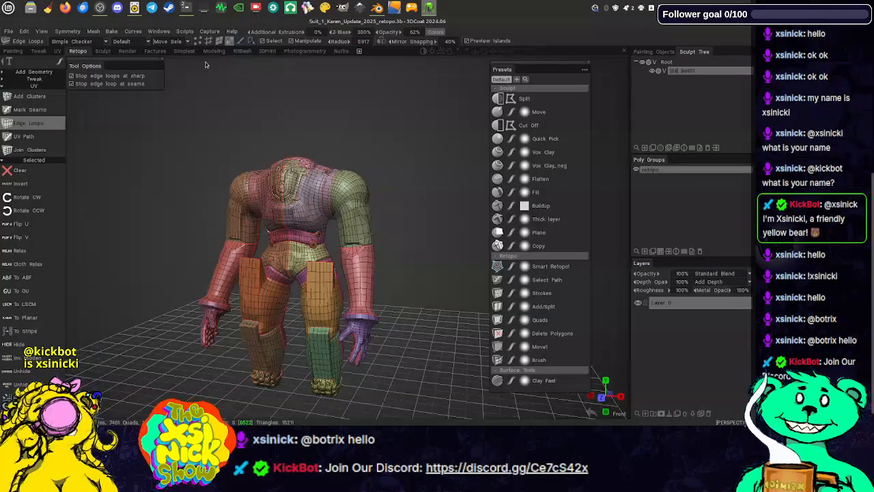
- Save the project and start a per-pixel normal map bake of the suit's retopo mesh
click(9, 33)
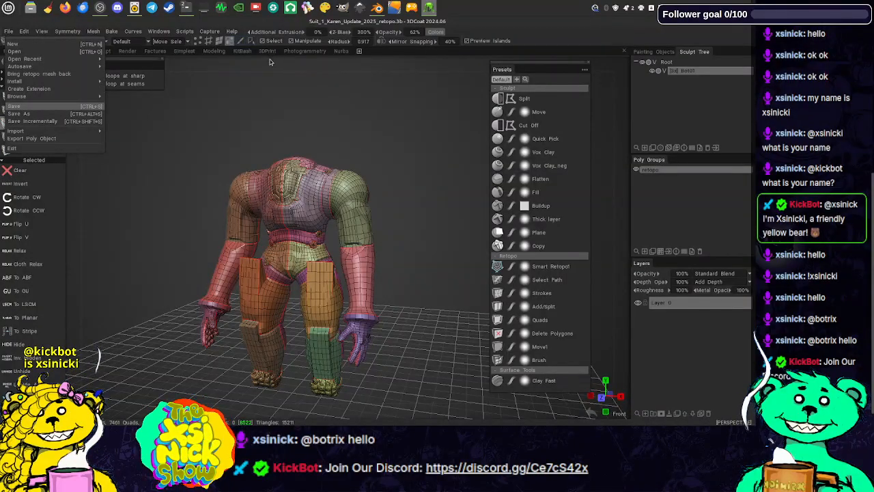
click(95, 32)
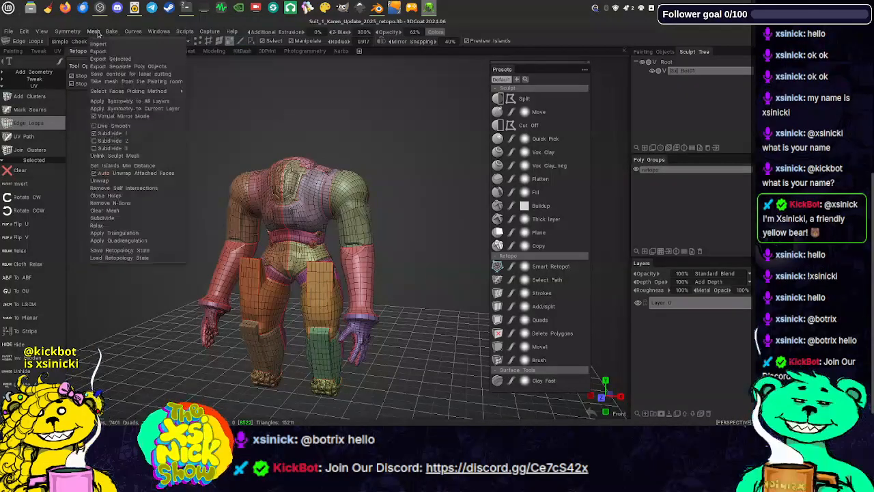
mouse_move(111, 33)
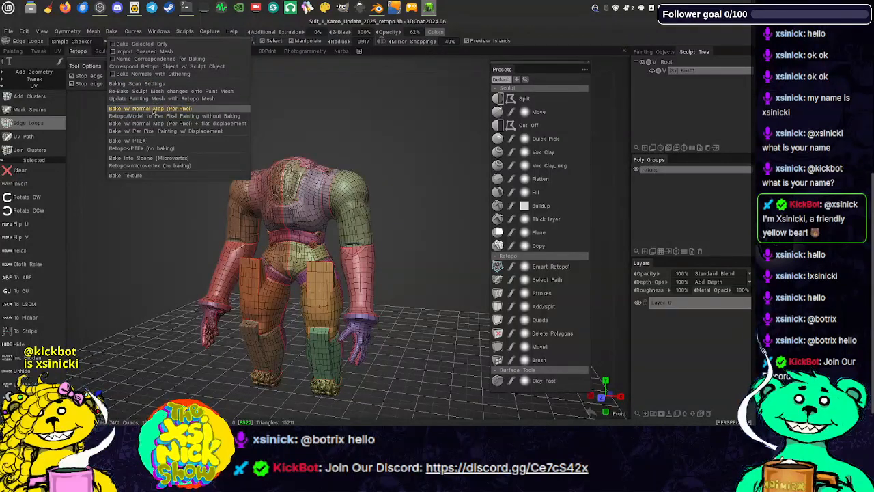
click(154, 110)
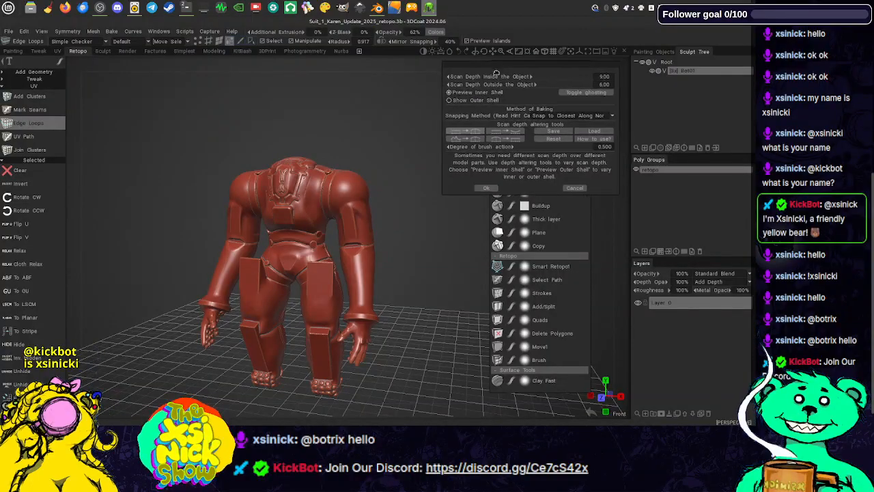
drag(515, 66, 465, 82)
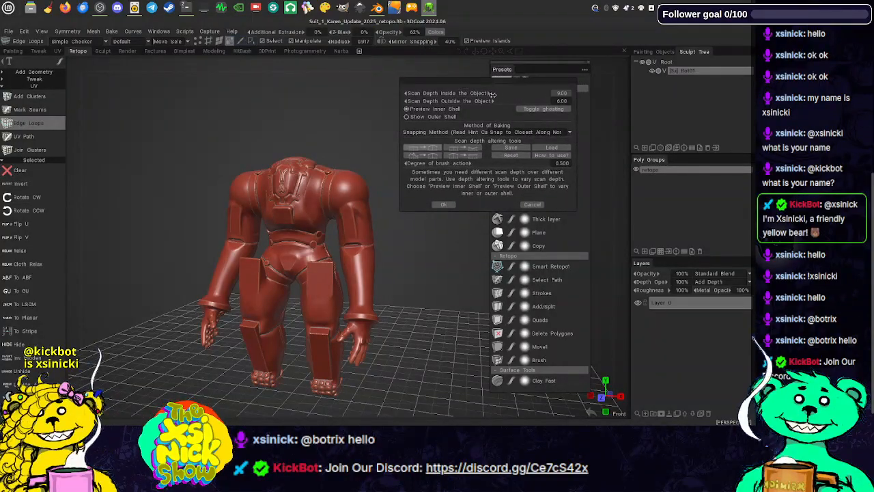
- Set the scan depth outside the object to 1.77 and inside to 4.10, previewing the outer and inner shells
click(451, 117)
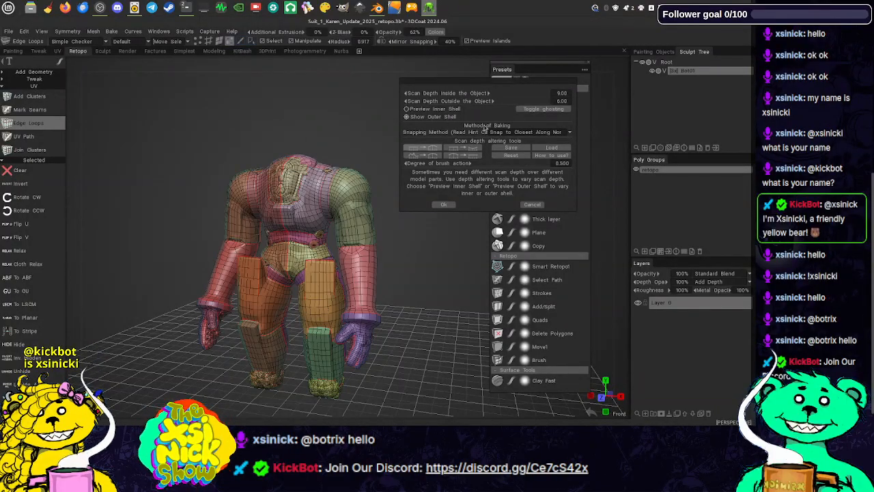
middle_drag(278, 111, 234, 110)
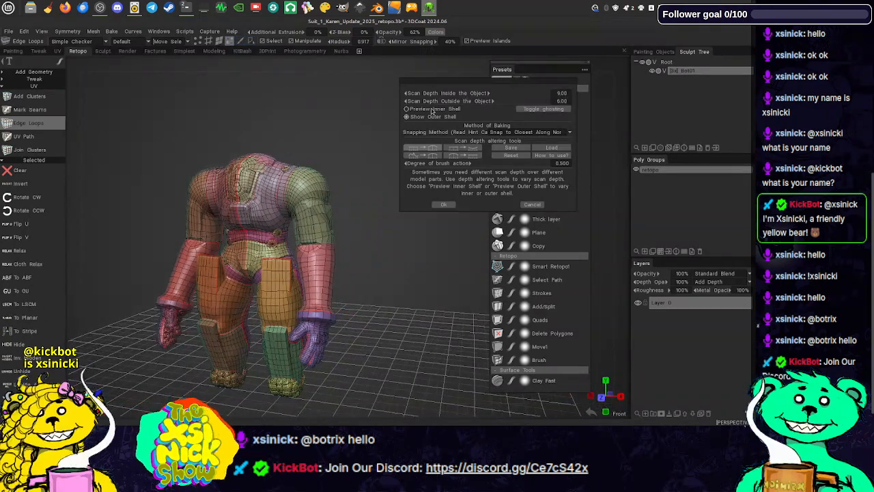
drag(458, 101, 561, 132)
mouse_move(563, 132)
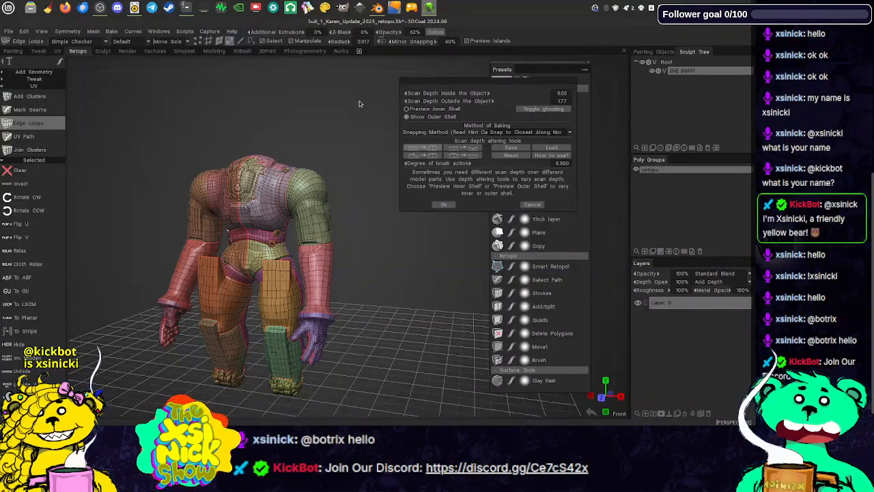
click(423, 109)
drag(448, 91, 423, 109)
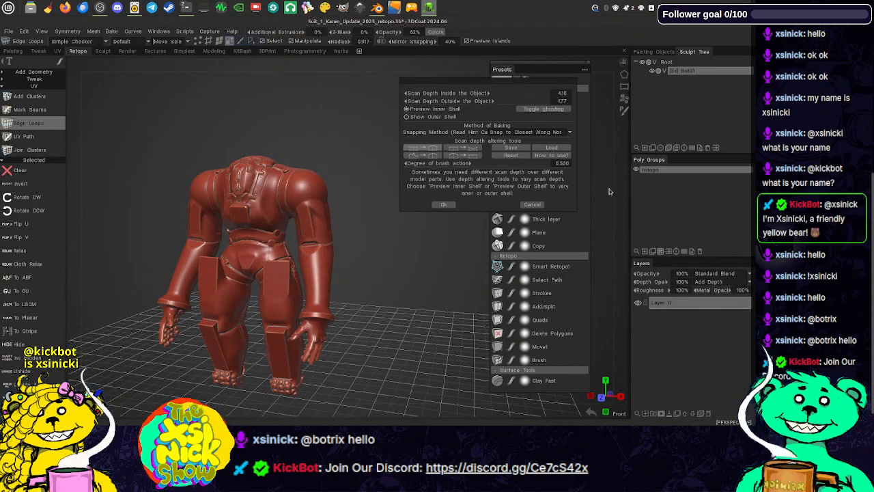
- Set the scan depth outside the object to 2.85 with the outer shell shown, and accept the scan settings
mouse_move(622, 198)
mouse_down()
mouse_move(610, 169)
mouse_move(546, 106)
mouse_move(328, 126)
mouse_move(492, 184)
mouse_move(606, 213)
mouse_move(621, 211)
mouse_move(608, 204)
mouse_move(614, 198)
mouse_move(641, 197)
mouse_move(631, 196)
mouse_up()
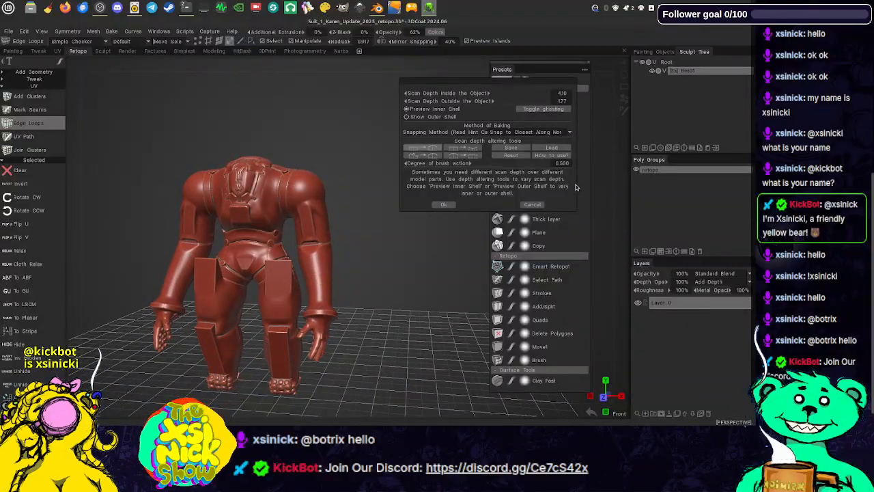
click(450, 118)
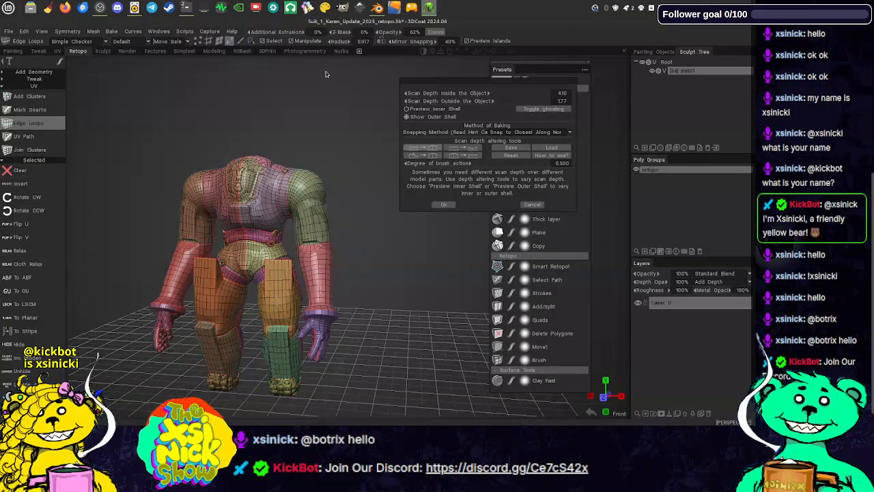
drag(320, 72, 574, 79)
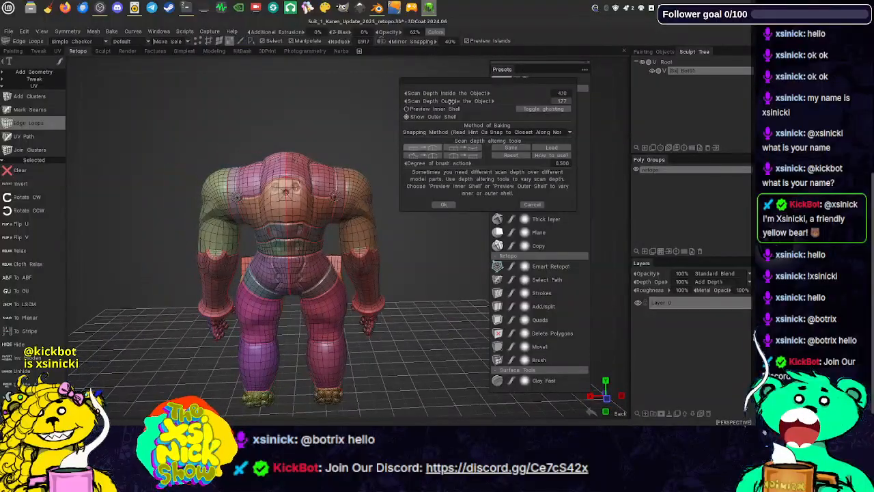
drag(455, 101, 481, 101)
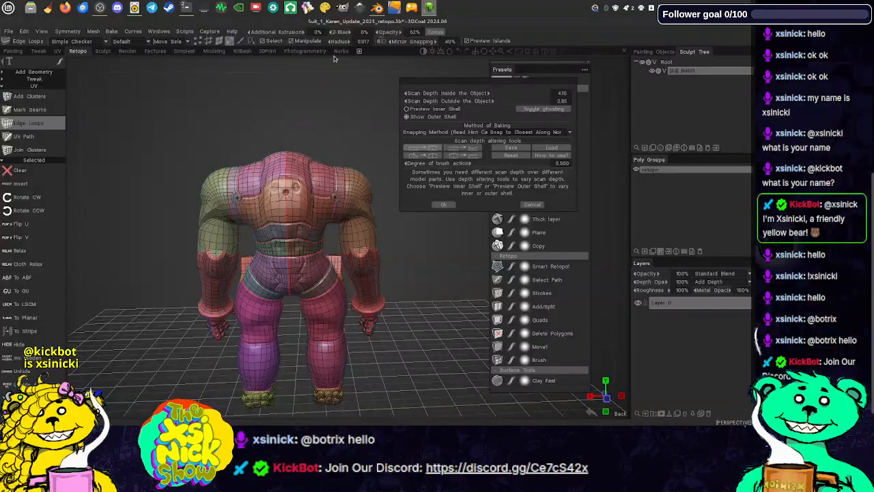
drag(324, 63, 294, 65)
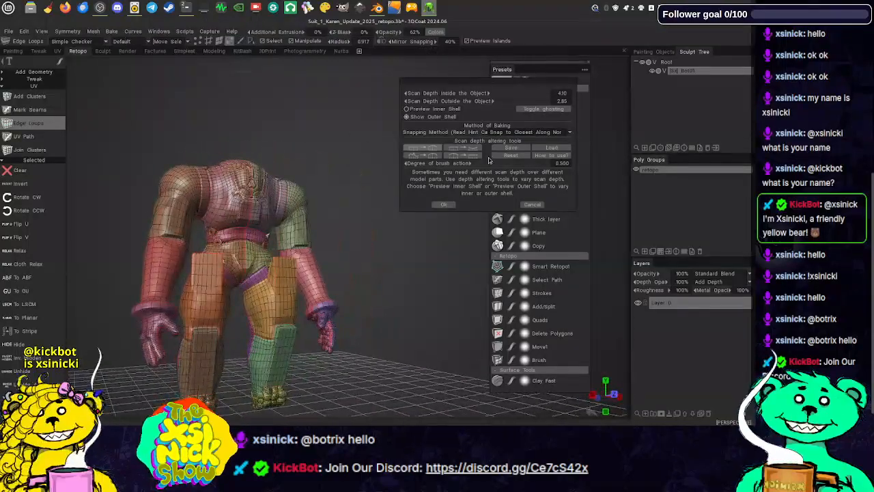
click(444, 205)
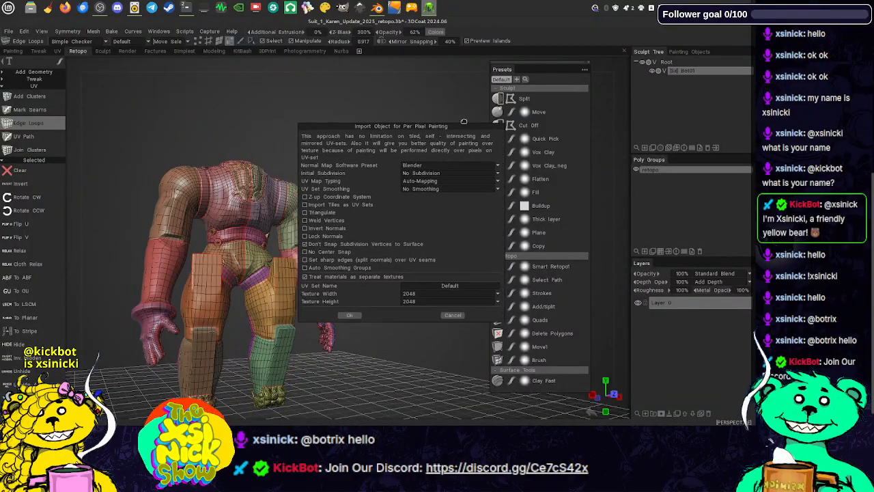
- Check the UV map typing and UV set smoothing options for the per-pixel painting import
click(444, 175)
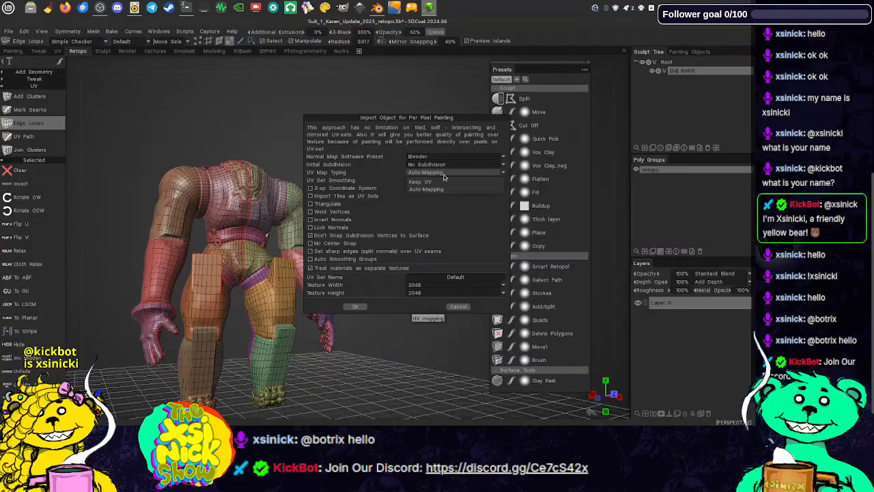
click(472, 238)
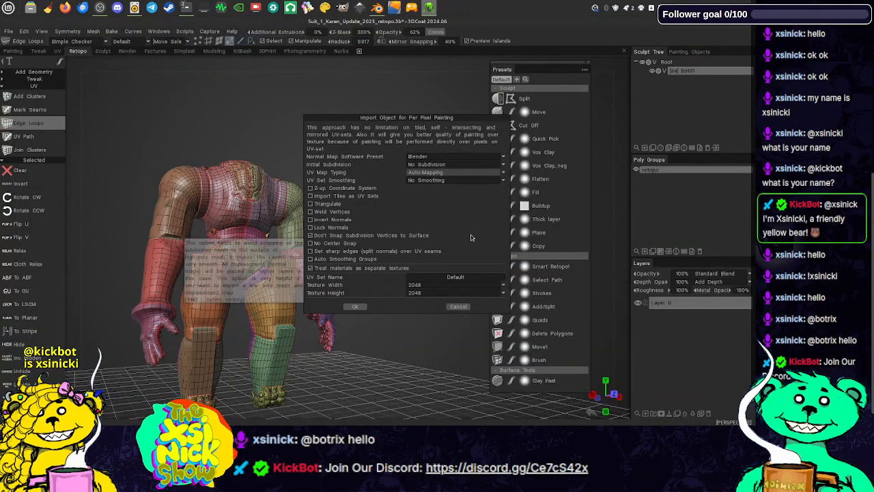
click(415, 180)
click(428, 237)
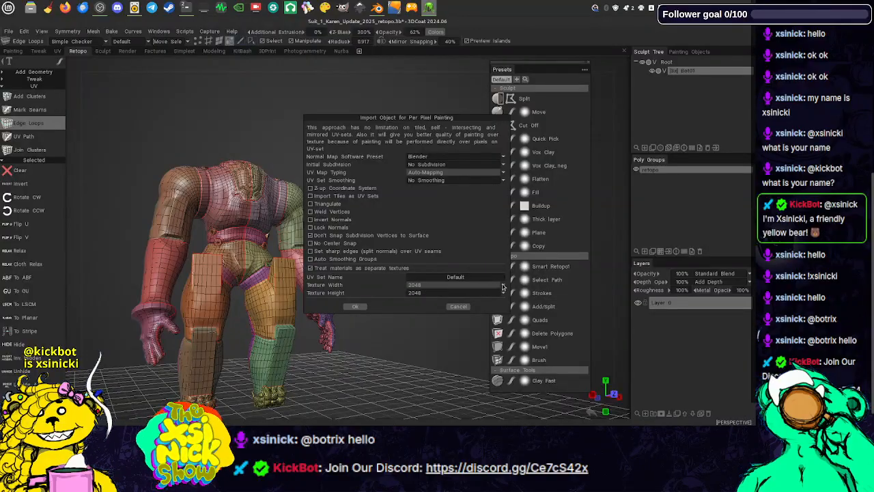
- Name the UV set bot01uv in the per-pixel painting import settings
click(460, 279)
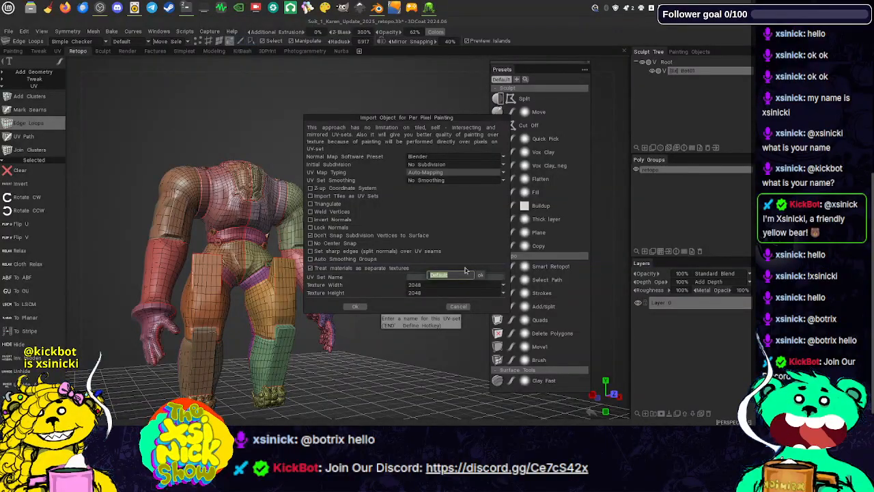
text(bot01)
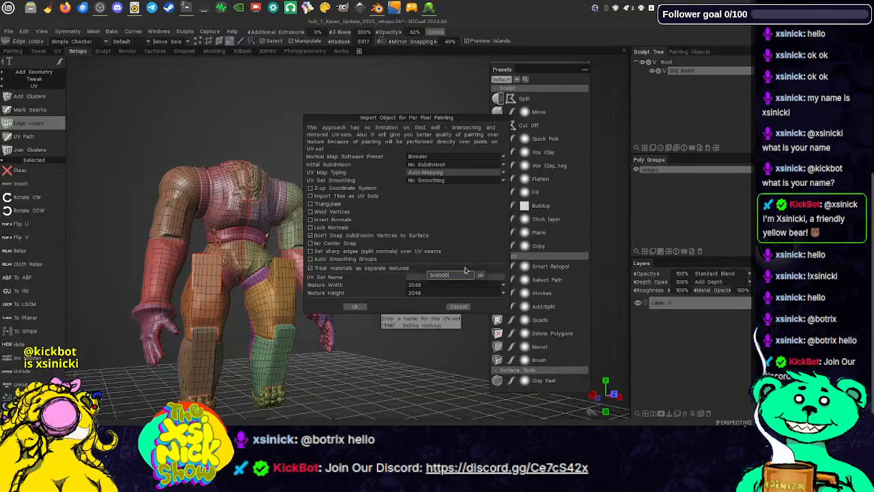
text(000001)
text(01)
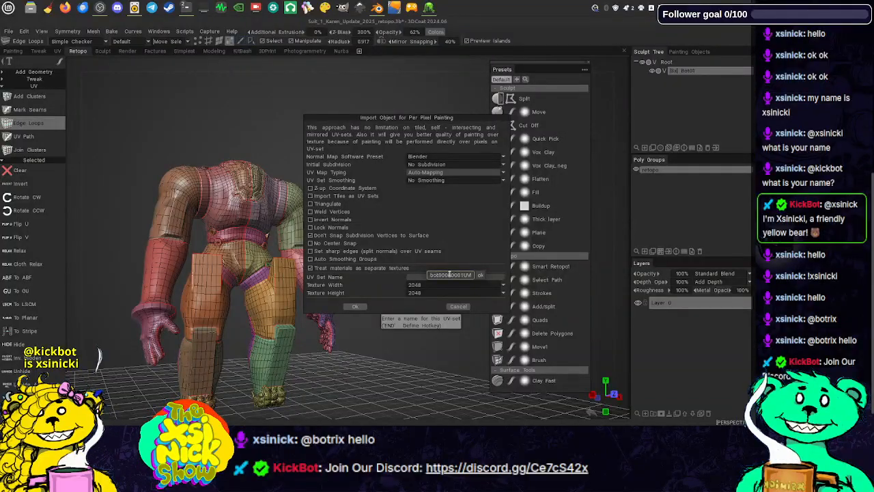
key(BackSpace)
key(BackSpace)
key(BackSpace)
key(BackSpace)
key(BackSpace)
key(BackSpace)
key(BackSpace)
key(BackSpace)
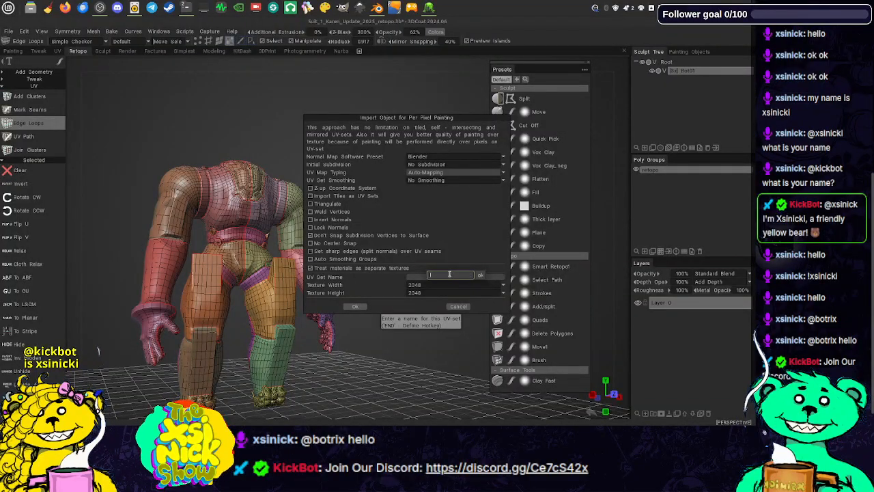
text(bot01uv)
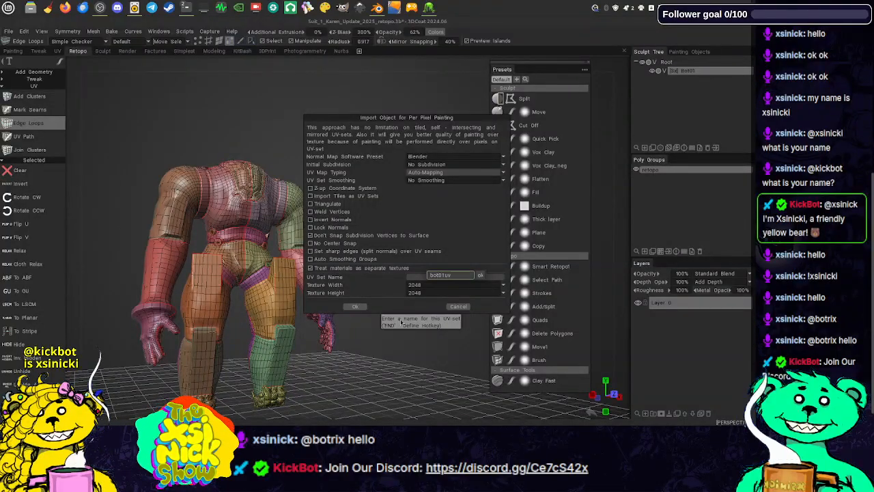
click(481, 276)
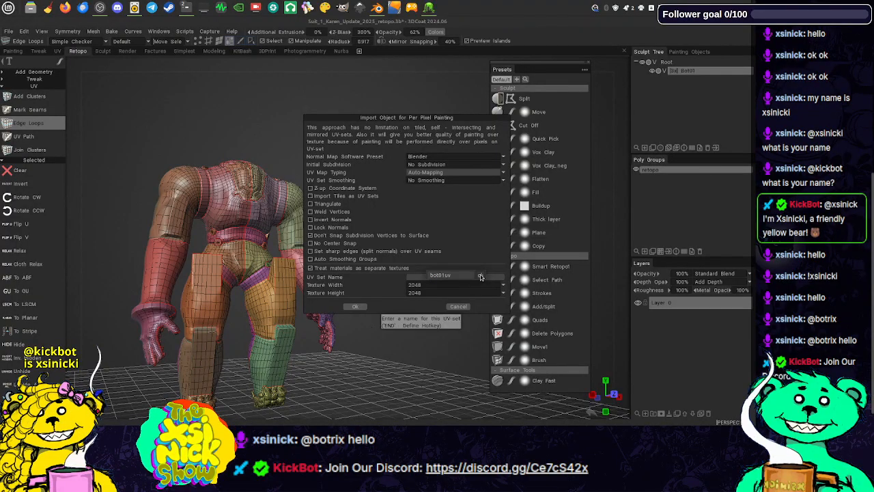
- Run the bake with the chosen import settings and dismiss the locked-layer notice
click(363, 308)
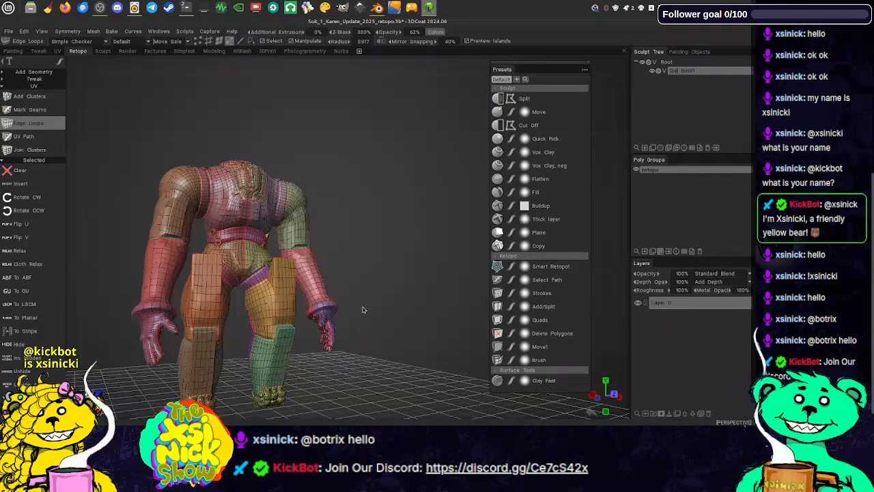
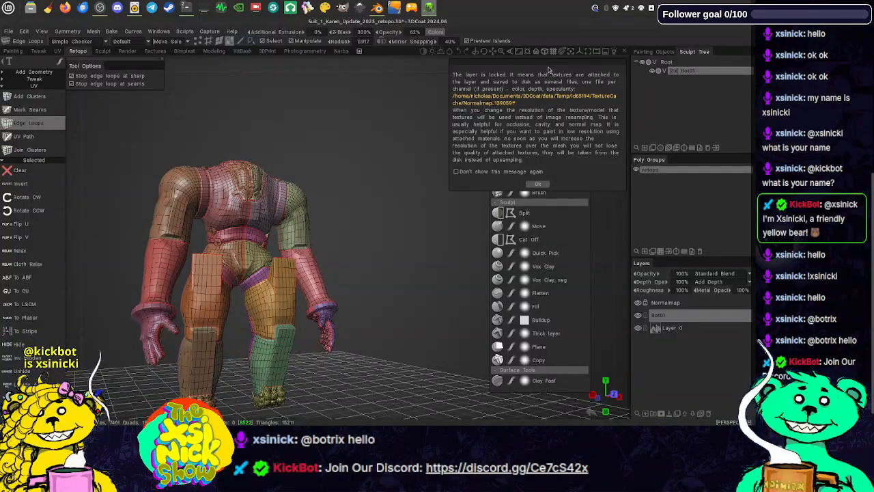
drag(546, 71, 406, 66)
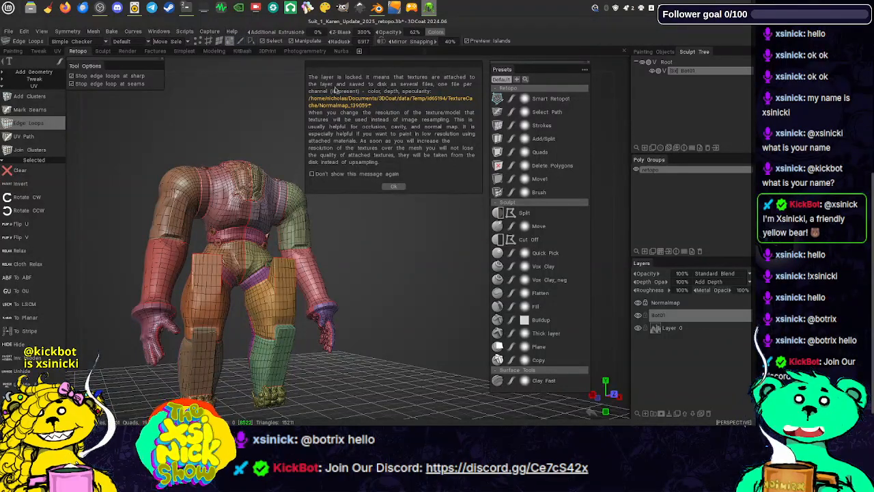
click(400, 188)
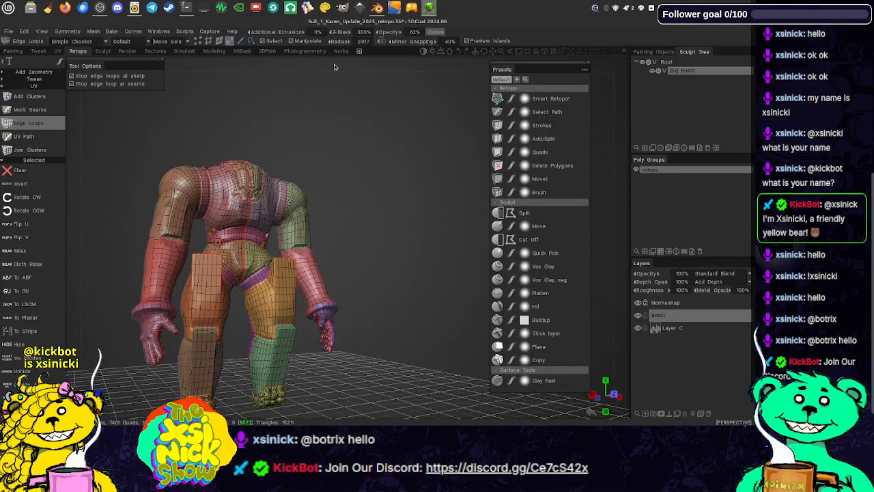
- Switch to the Painting room and hide the root of the sculpt tree to isolate the baked painting mesh
drag(334, 66, 283, 86)
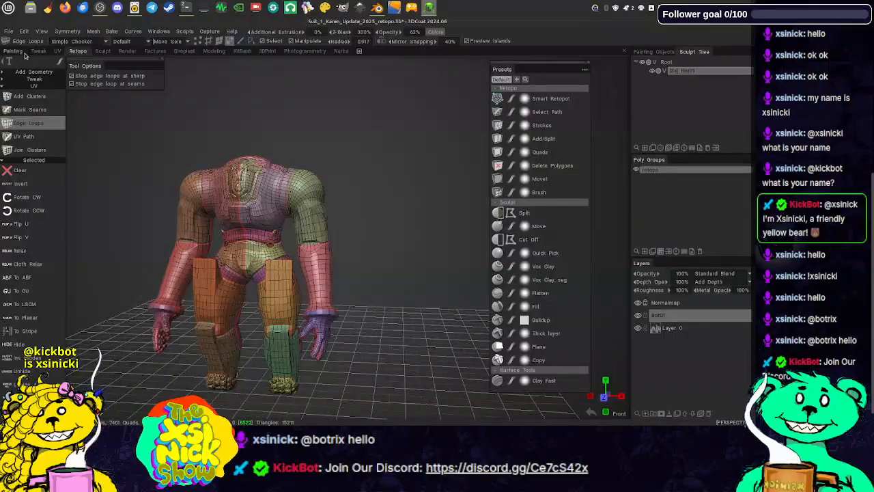
click(21, 52)
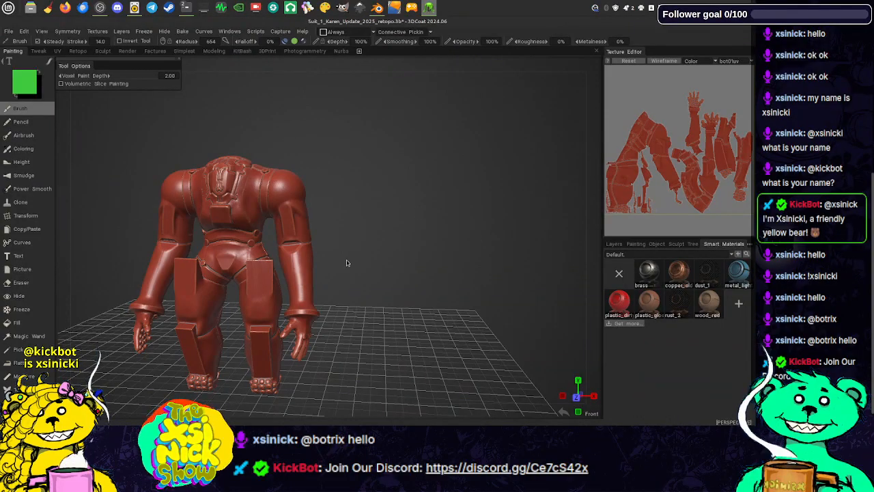
mouse_move(408, 232)
middle_down()
mouse_move(425, 219)
mouse_move(424, 227)
middle_up()
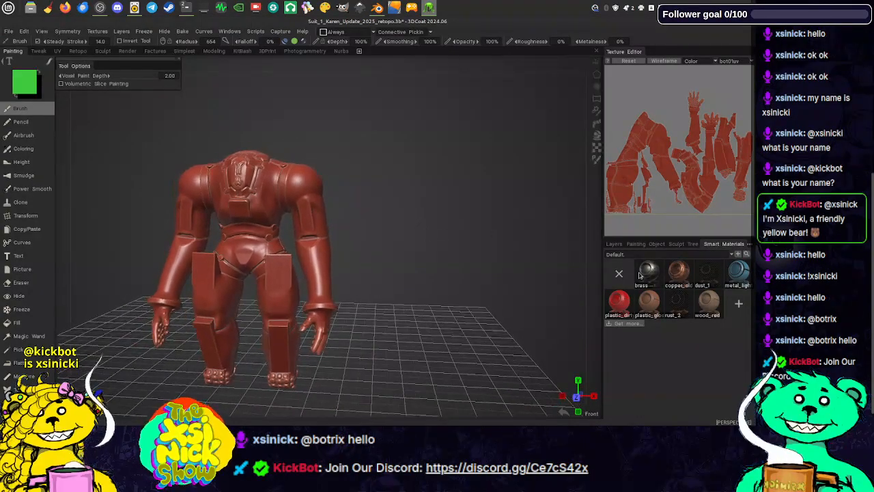
click(613, 245)
click(637, 245)
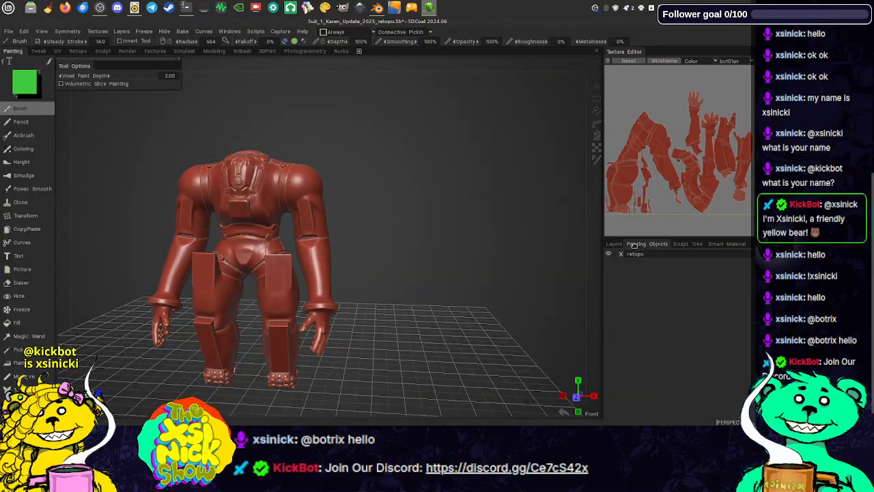
click(681, 243)
click(614, 258)
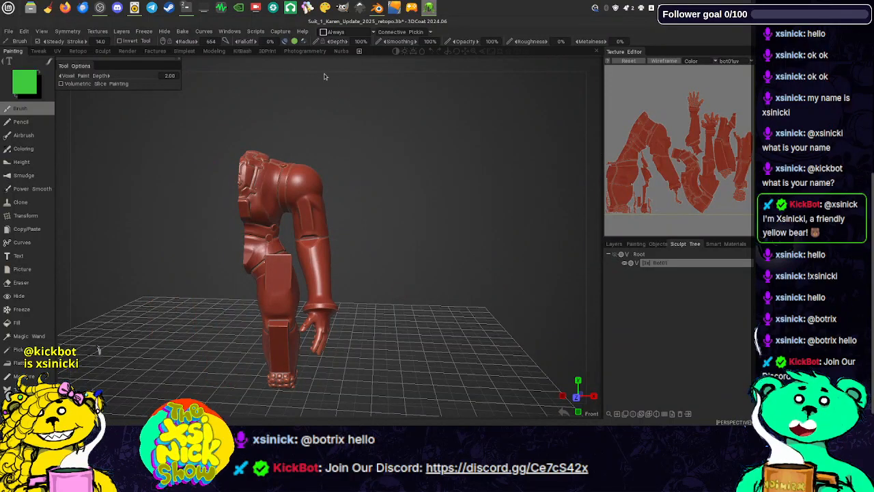
- Inspect the baked half-body mesh from the front and back for missing geometry and normal map detail
scroll(335, 85, up, 4)
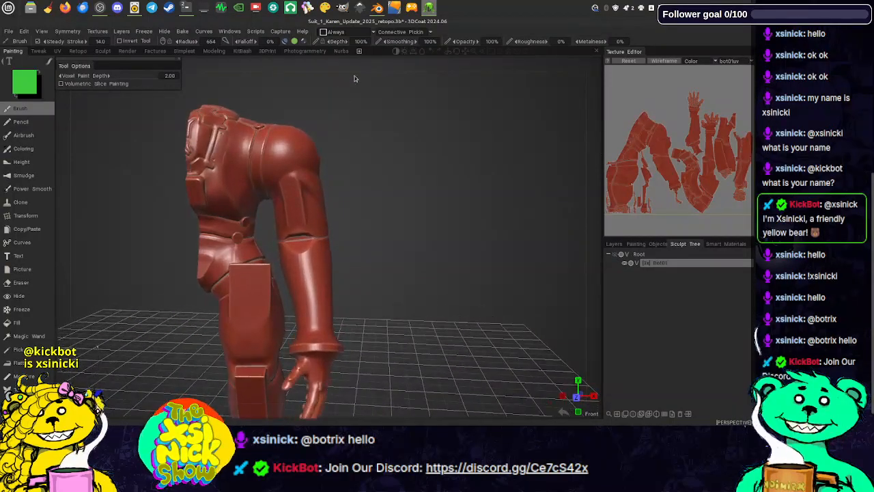
mouse_move(355, 76)
mouse_down()
mouse_move(552, 73)
mouse_move(363, 72)
mouse_move(385, 109)
mouse_move(409, 102)
mouse_move(191, 67)
mouse_move(187, 58)
mouse_move(367, 74)
mouse_up()
drag(390, 172, 378, 208)
drag(586, 202, 332, 248)
middle_drag(376, 174, 387, 201)
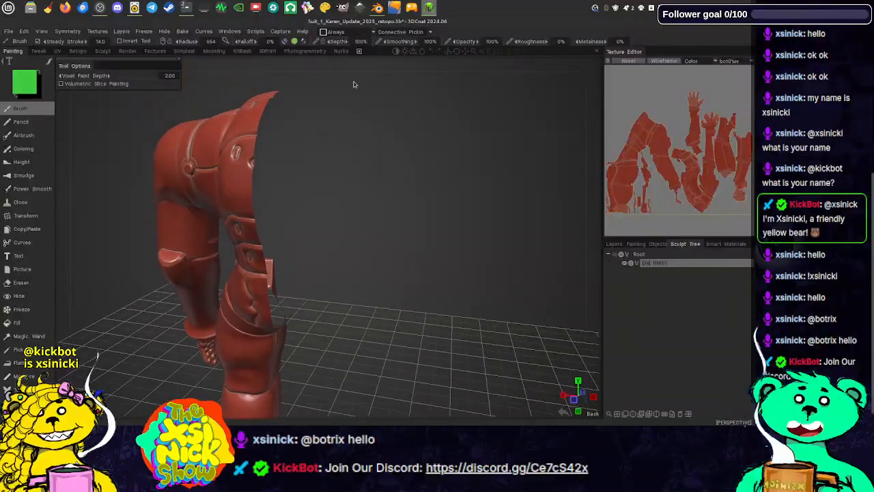
- Inspect the baked half-body mesh from the side and front, with and without its wireframe overlay
drag(334, 67, 426, 76)
drag(502, 71, 530, 71)
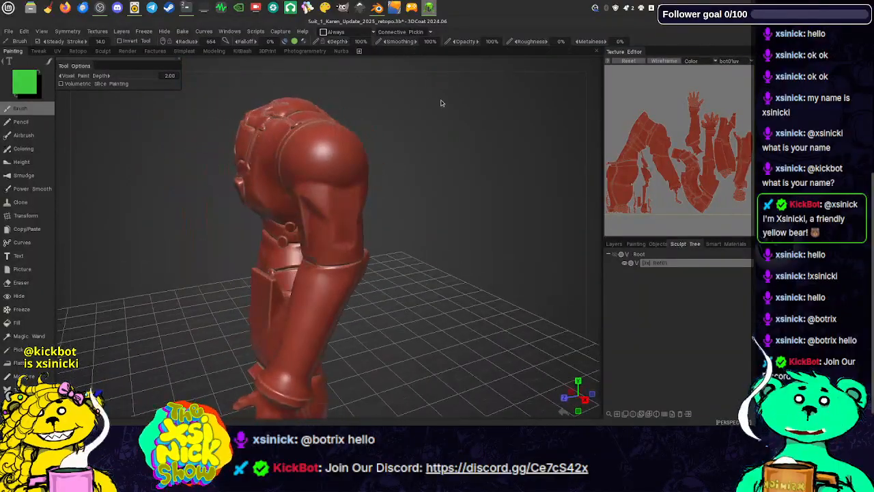
mouse_move(339, 74)
mouse_down()
mouse_move(404, 64)
mouse_move(403, 162)
mouse_move(409, 154)
mouse_up()
key(w)
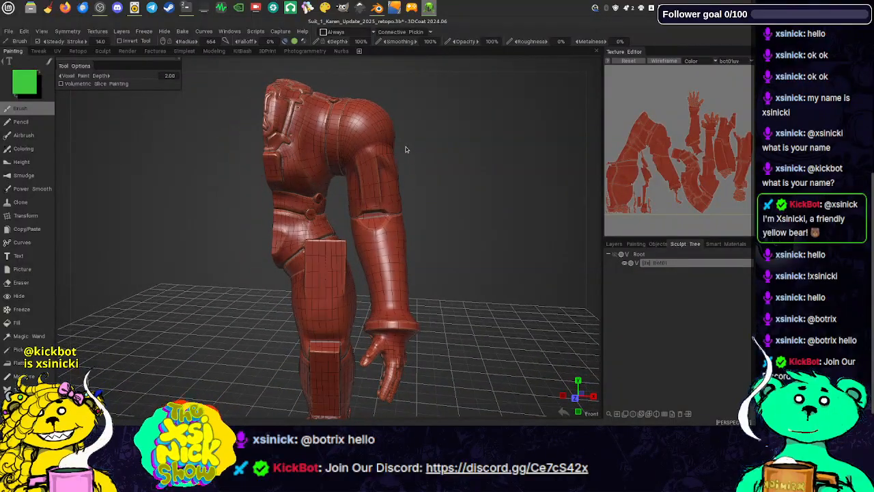
drag(454, 122, 599, 216)
key(w)
middle_drag(537, 193, 531, 211)
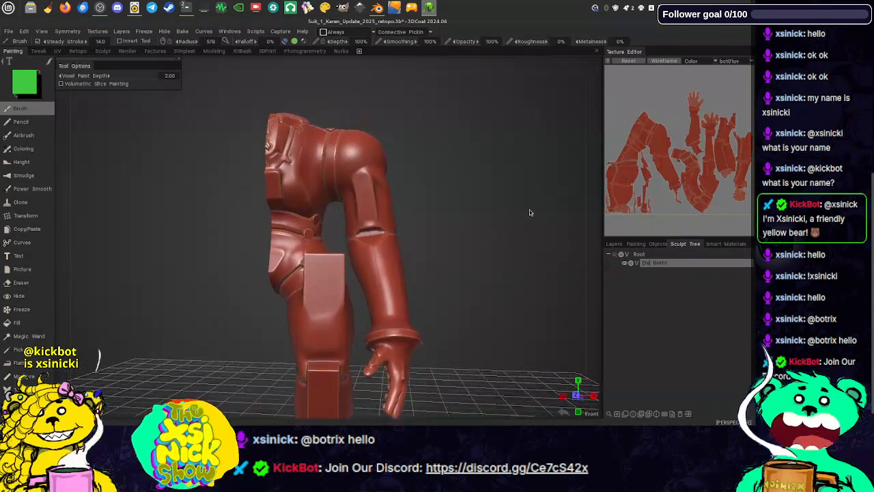
- Check the Painting room's symmetry settings, including the symmetry plane display, against the half-body mesh
key(s)
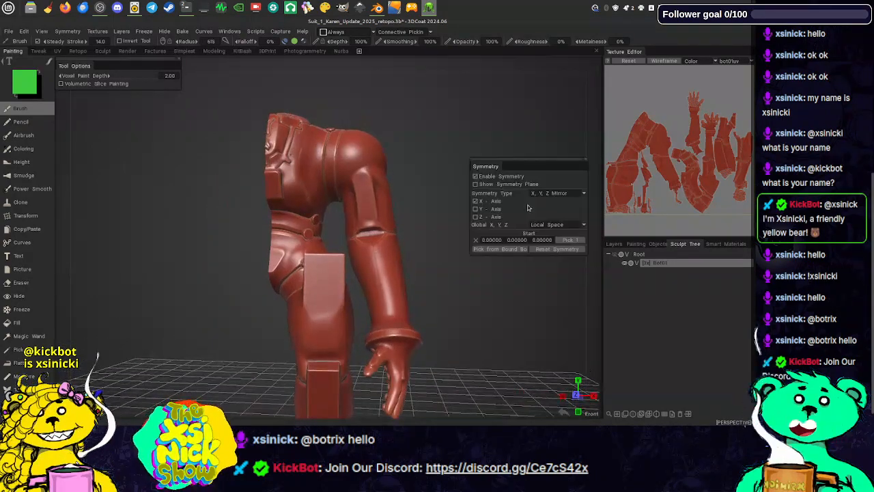
click(496, 187)
click(496, 188)
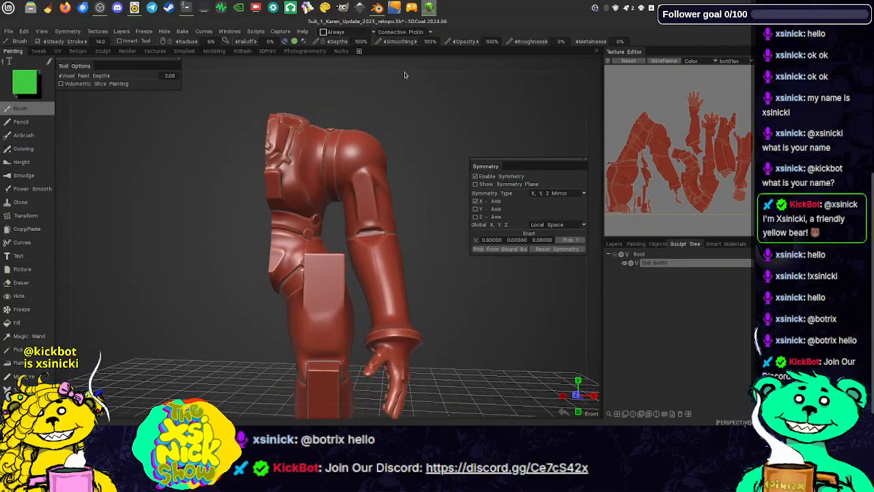
mouse_move(406, 74)
mouse_down()
mouse_move(384, 74)
mouse_move(405, 85)
mouse_up()
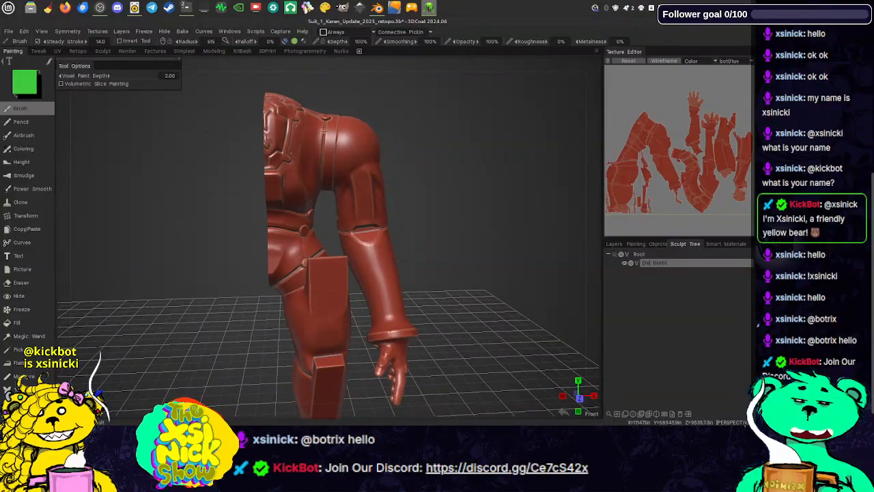
key(s)
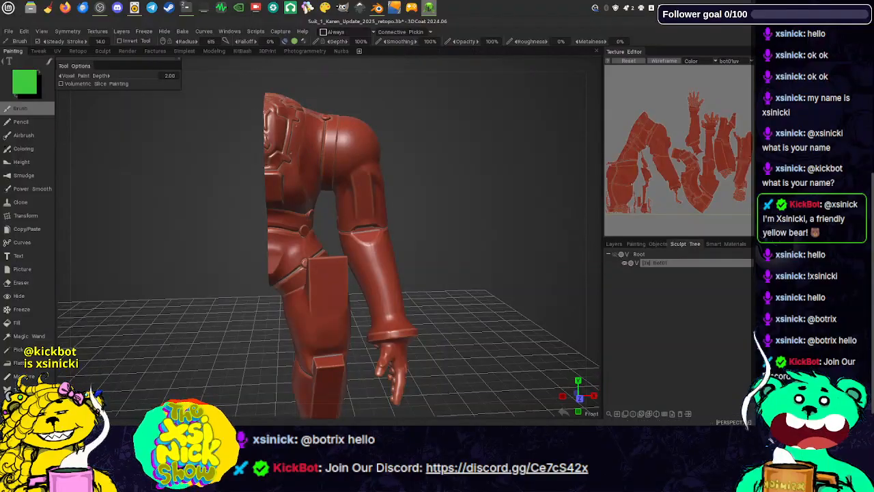
- Examine the half-body mesh's UV islands, seams and clusters in the UV room from several angles
drag(382, 71, 299, 71)
mouse_move(677, 158)
middle_down()
mouse_move(654, 158)
mouse_move(669, 159)
middle_up()
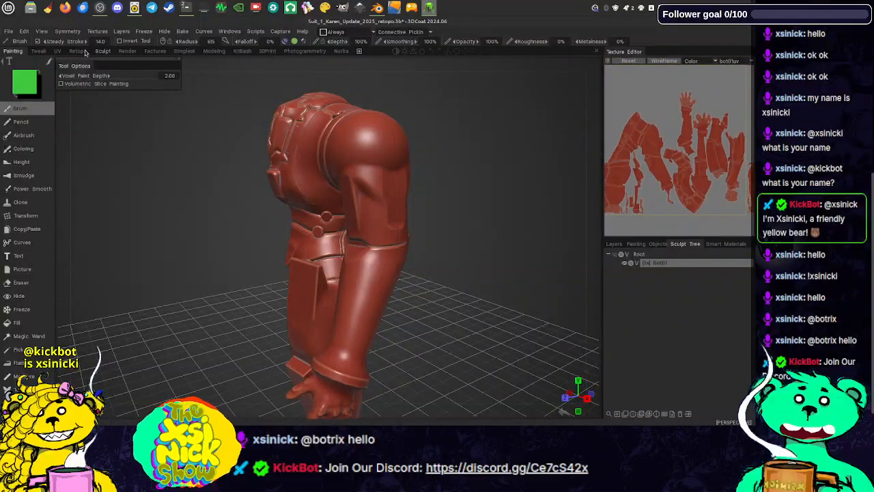
click(58, 51)
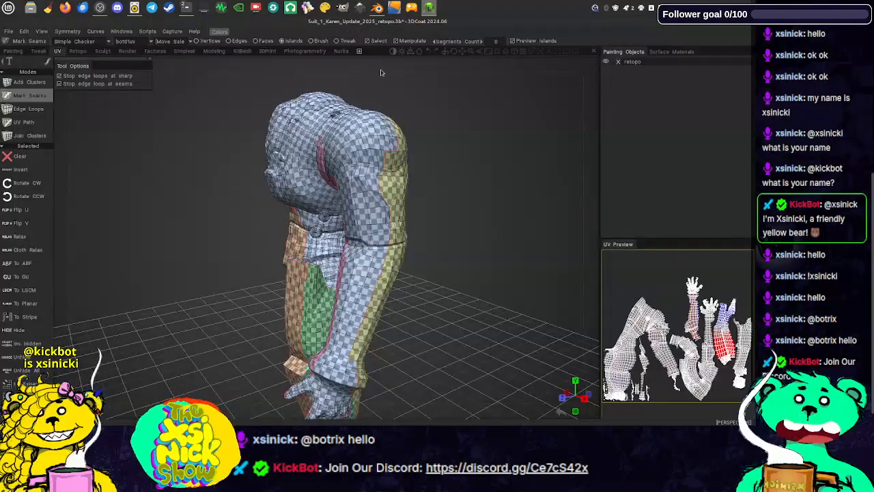
drag(383, 74, 210, 67)
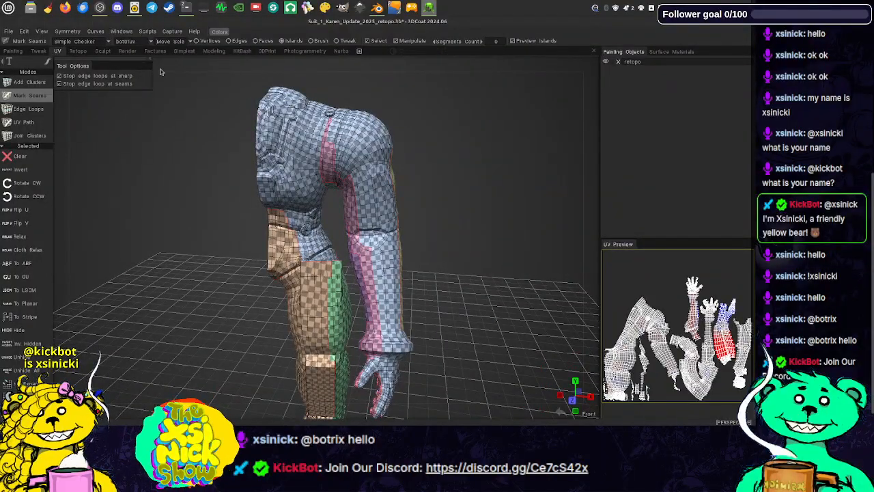
click(77, 51)
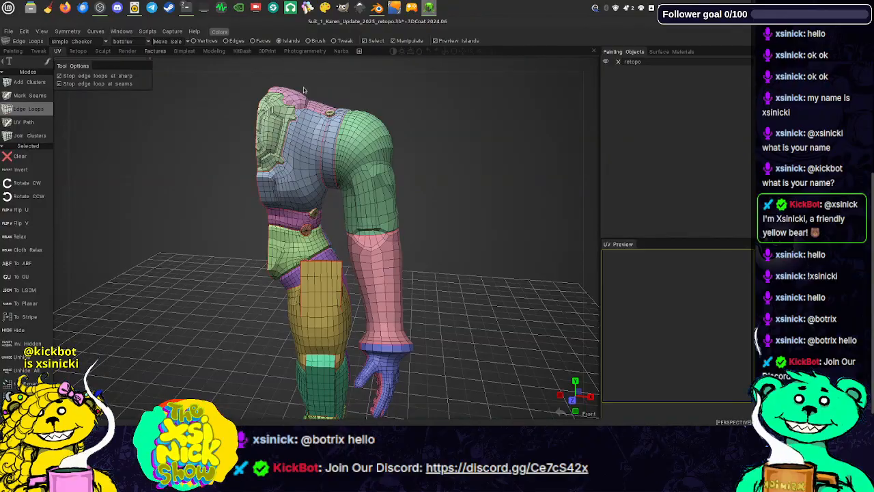
middle_drag(494, 157, 435, 128)
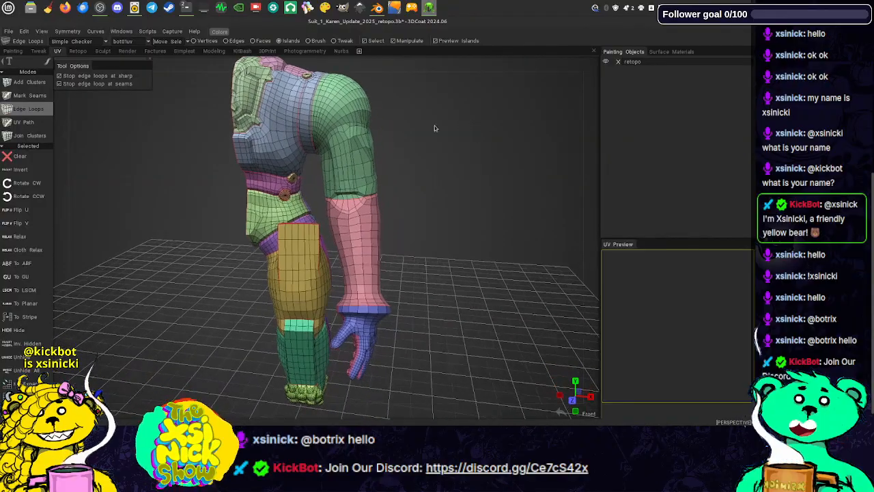
click(30, 40)
click(34, 54)
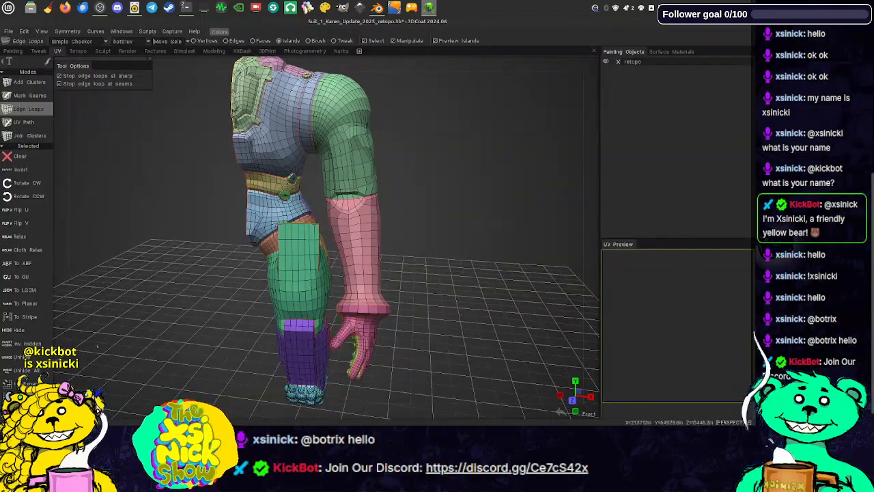
click(8, 31)
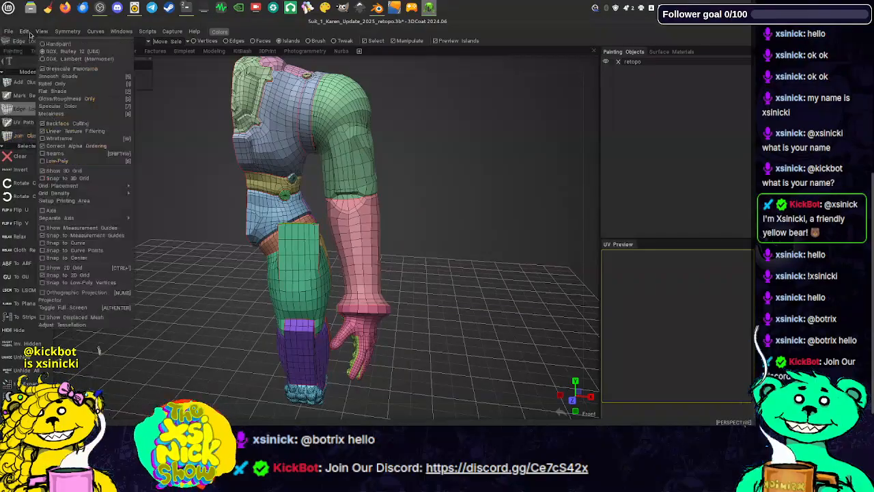
click(432, 70)
mouse_move(408, 70)
mouse_down()
mouse_move(259, 66)
mouse_move(409, 69)
mouse_up()
middle_drag(511, 111, 508, 148)
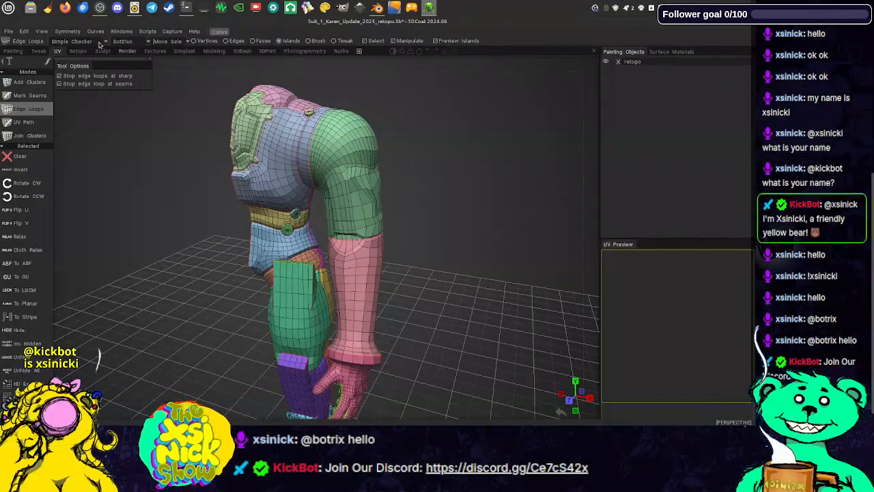
- Return to the Painting room, try to apply the UV room changes to the mesh, and save the project
click(12, 51)
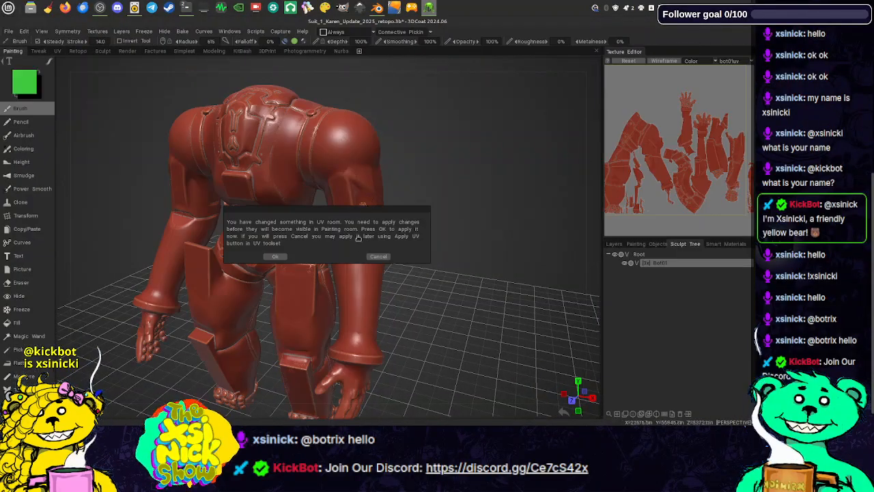
click(286, 258)
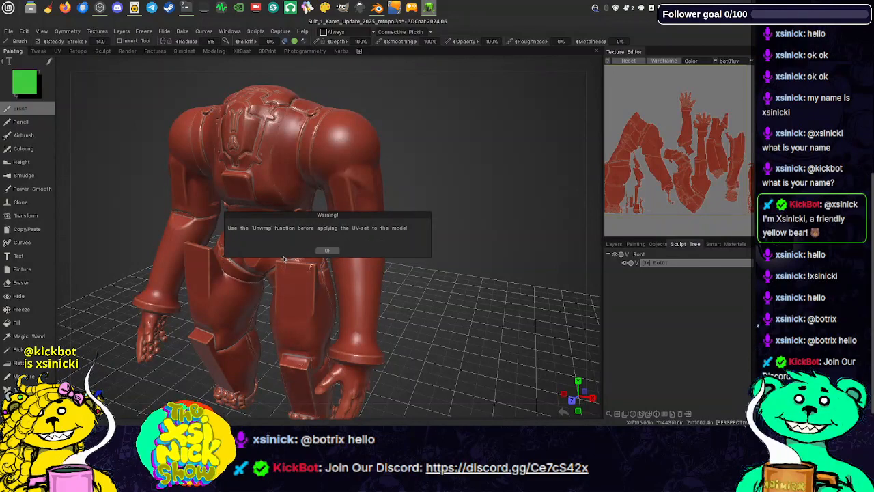
key(ctrl+s)
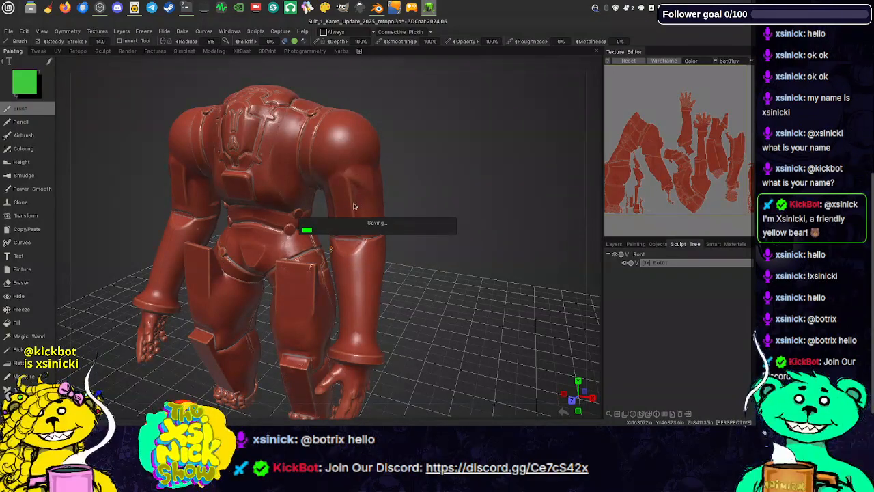
- Clear Blender off the desktop, run 3dcoat.sh in a terminal, and close its terminal window
key(alt+Tab)
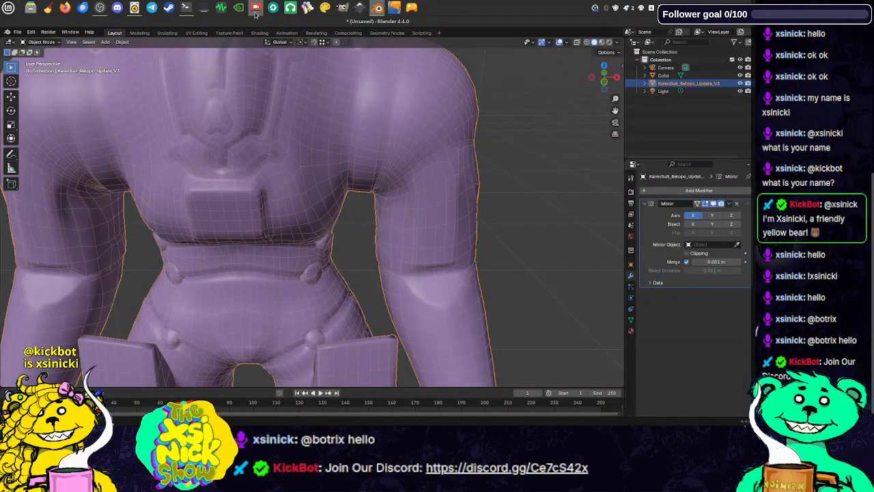
click(725, 21)
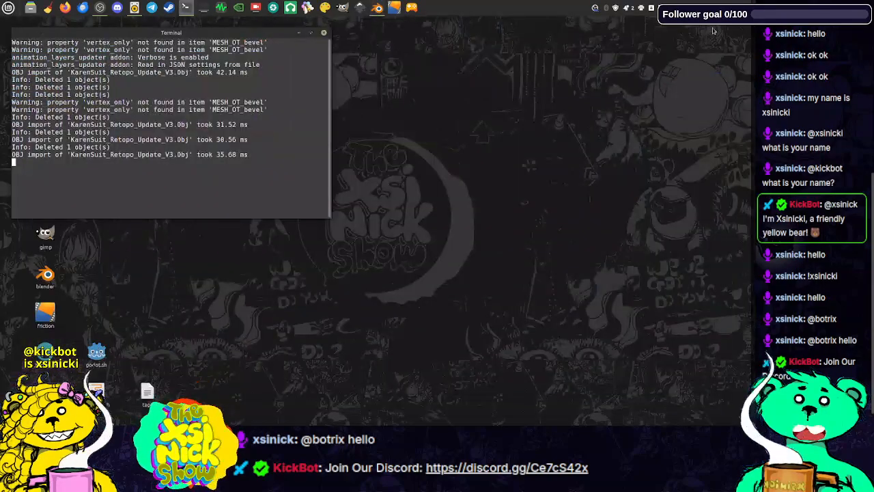
double_click(45, 352)
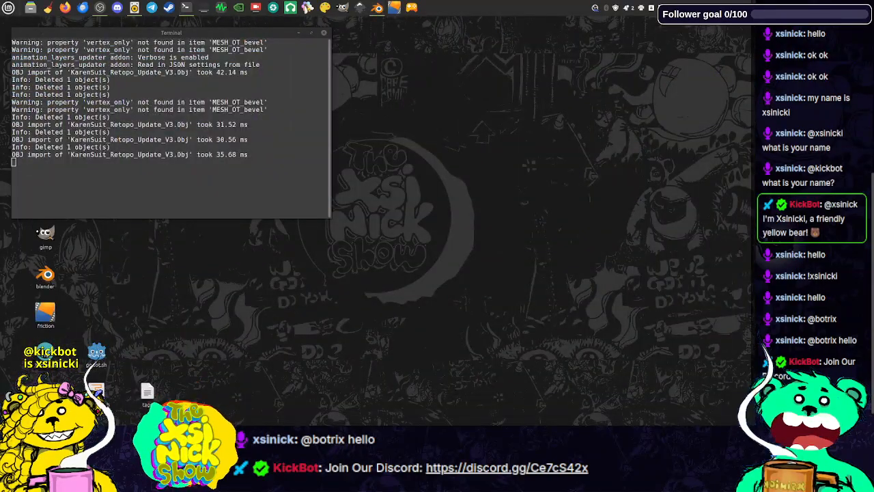
click(301, 248)
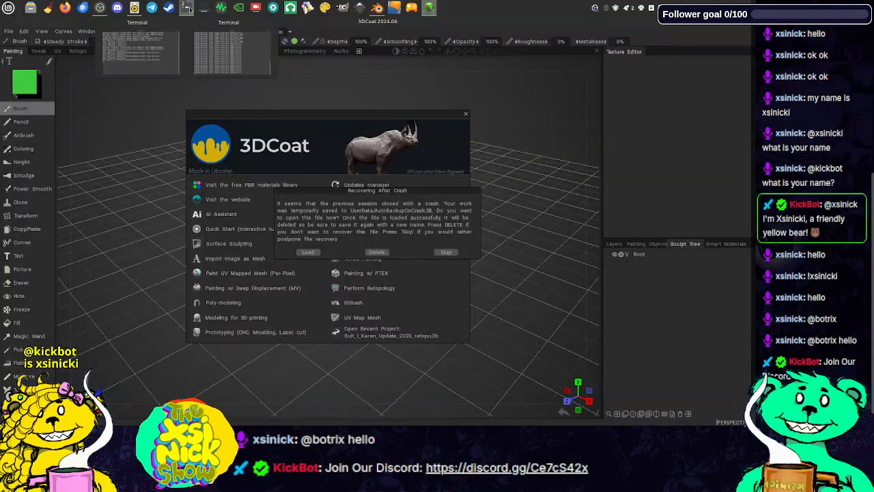
click(186, 7)
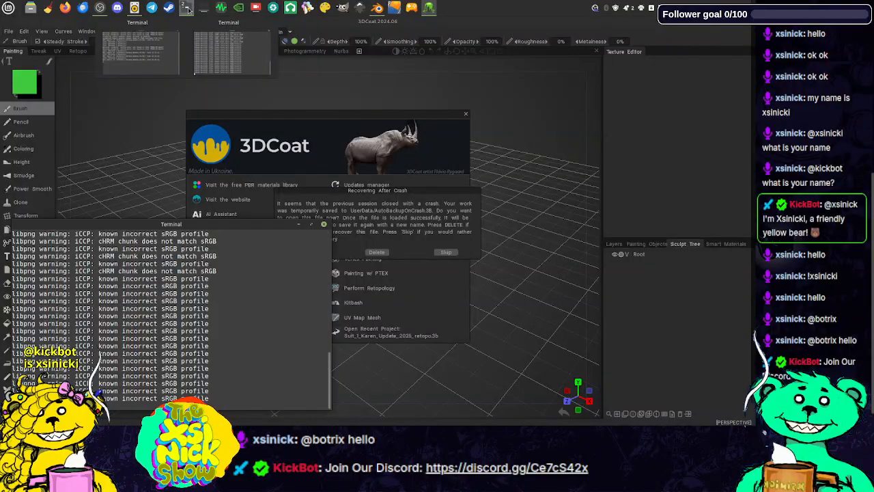
click(324, 225)
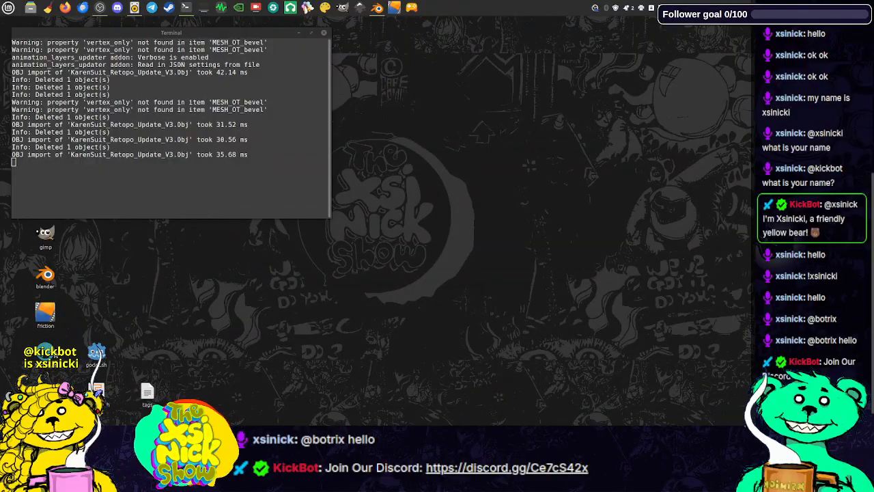
- Run 3dcoat.sh in a terminal, skip the crash recovery, and open the recent project Suit_1_Karen_Update_2025_retopo.3b
double_click(45, 353)
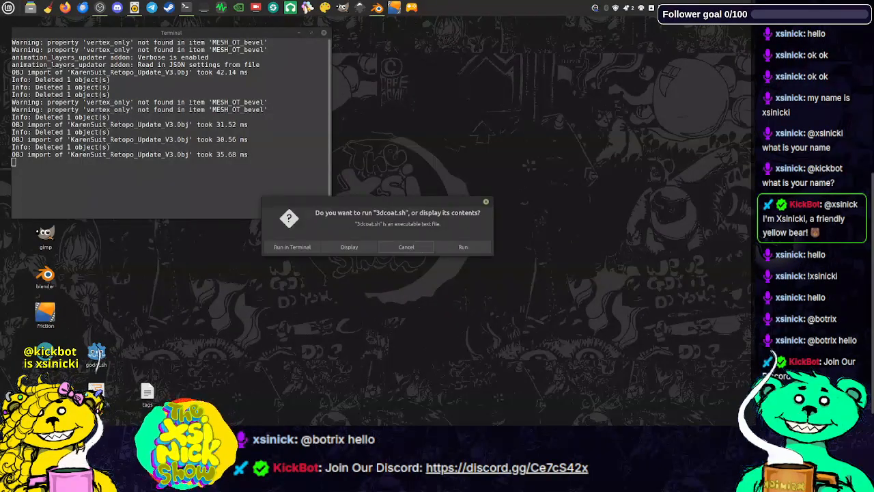
click(292, 247)
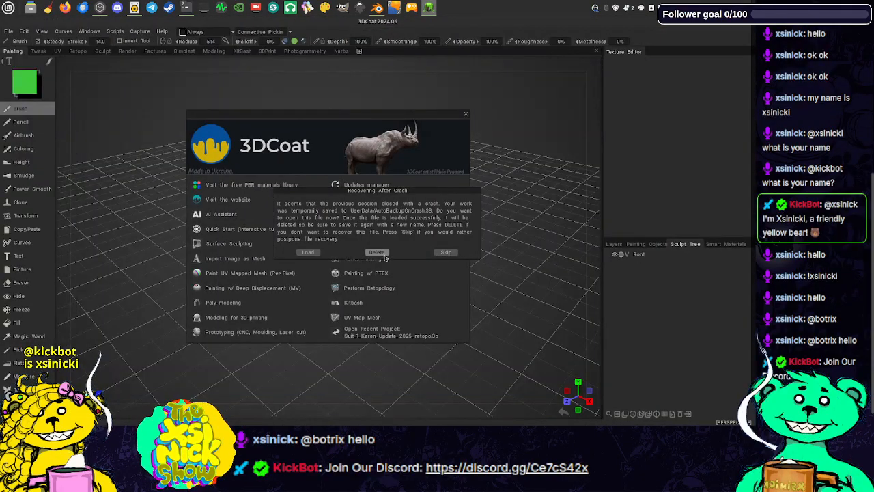
click(445, 253)
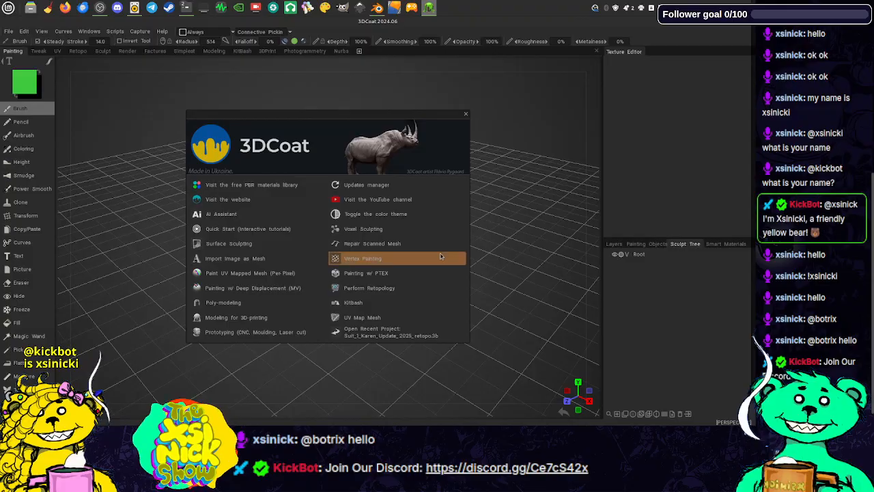
click(393, 334)
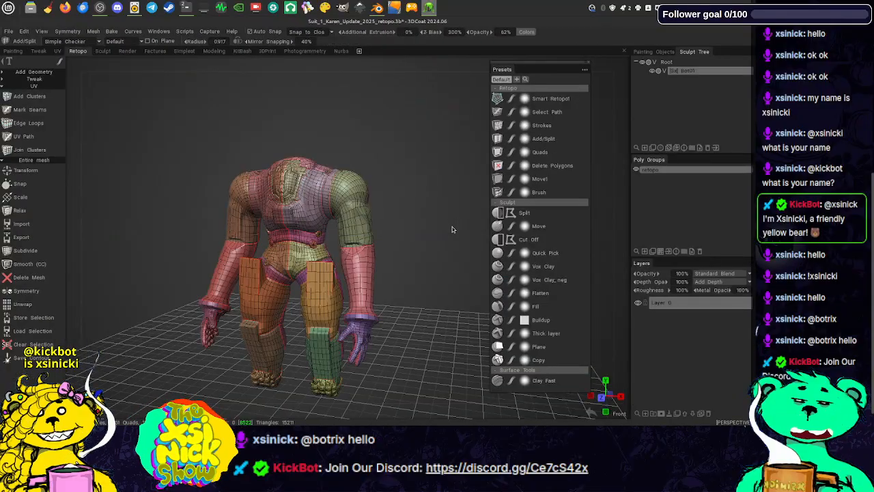
- Inspect the retopo mesh over the sculpt from several sides, and hide the root of the sculpt tree
right_drag(427, 163, 433, 217)
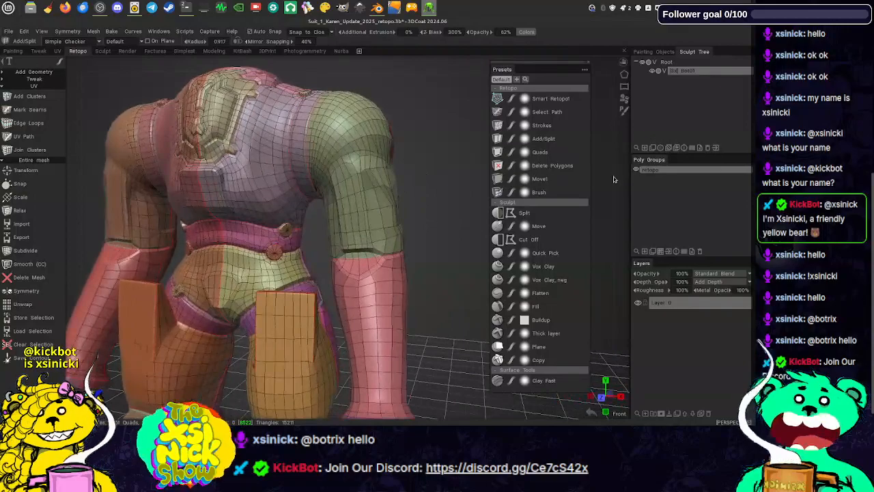
drag(615, 180, 303, 137)
drag(425, 191, 641, 179)
right_drag(471, 142, 456, 132)
middle_drag(471, 161, 471, 149)
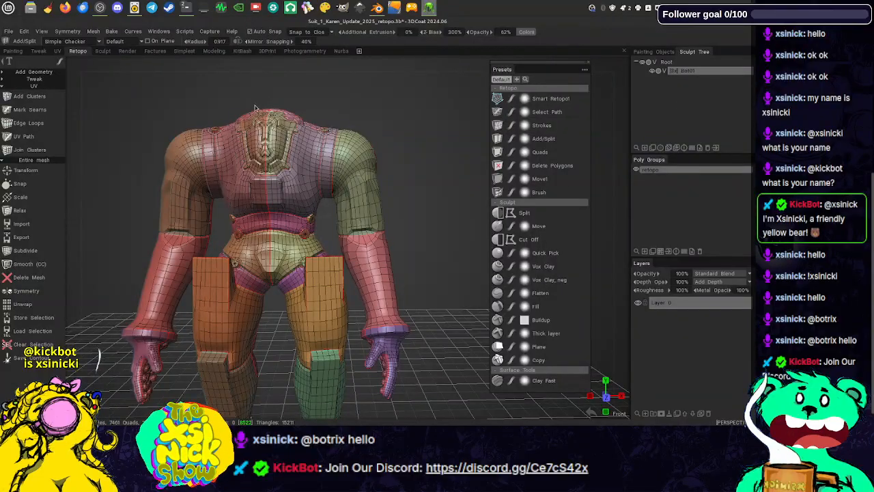
click(642, 63)
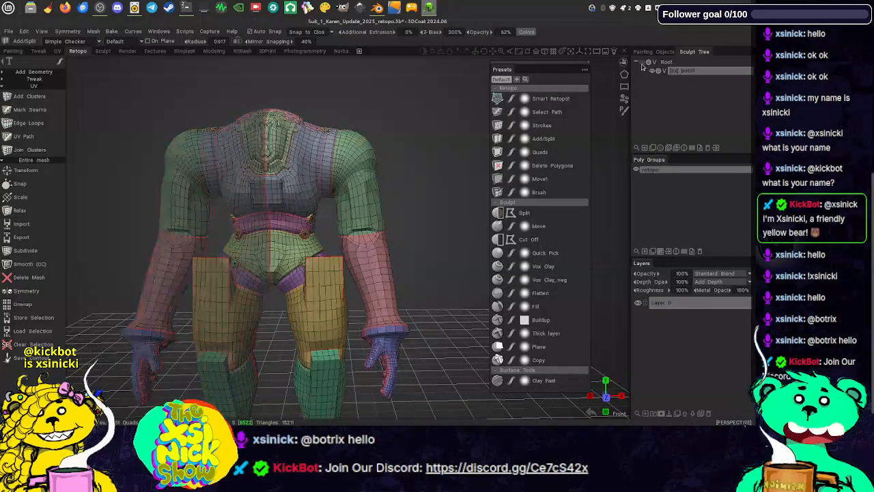
- Apply symmetry to the current layer of the robot suit's retopo mesh
click(94, 32)
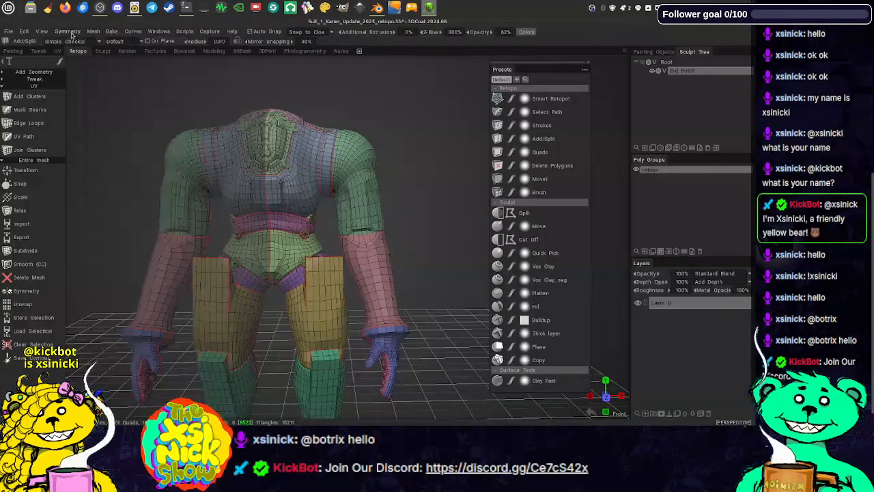
click(93, 32)
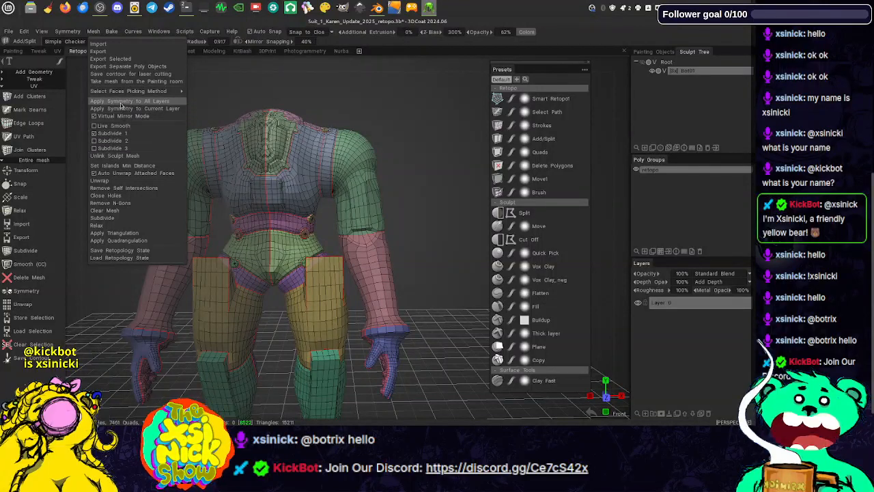
click(156, 109)
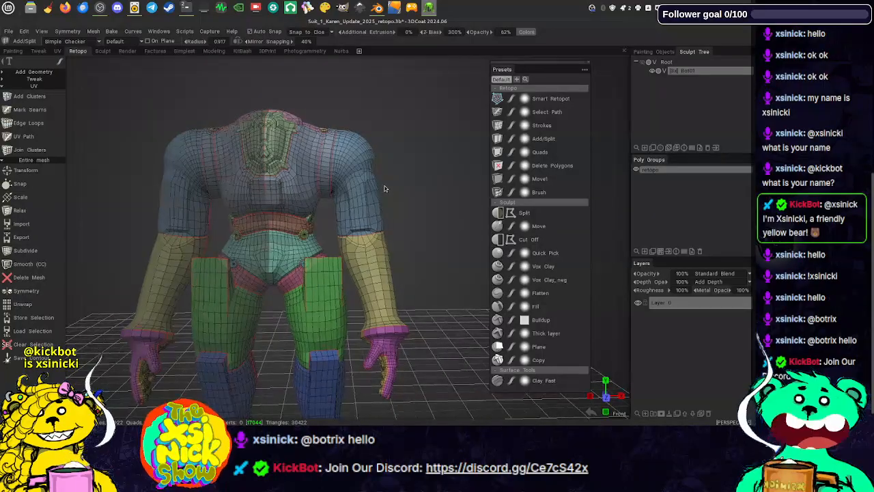
- Turn off symmetry for the retopo mesh and save the project
key(s)
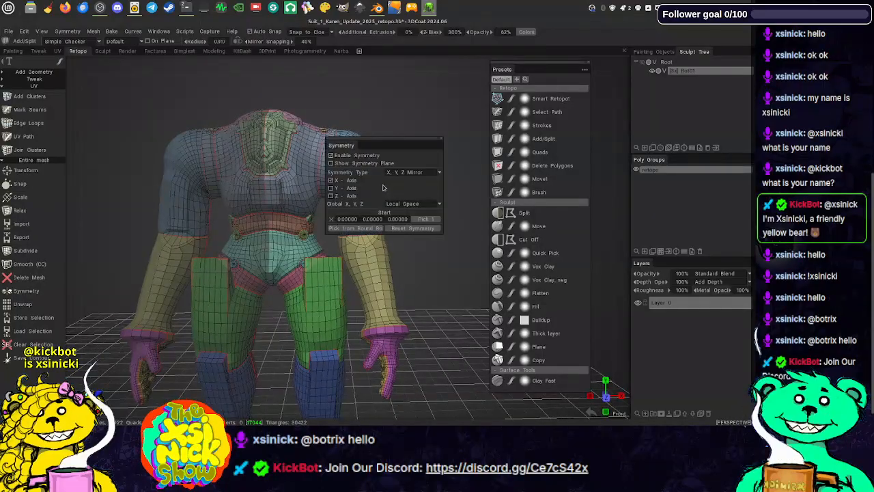
click(360, 155)
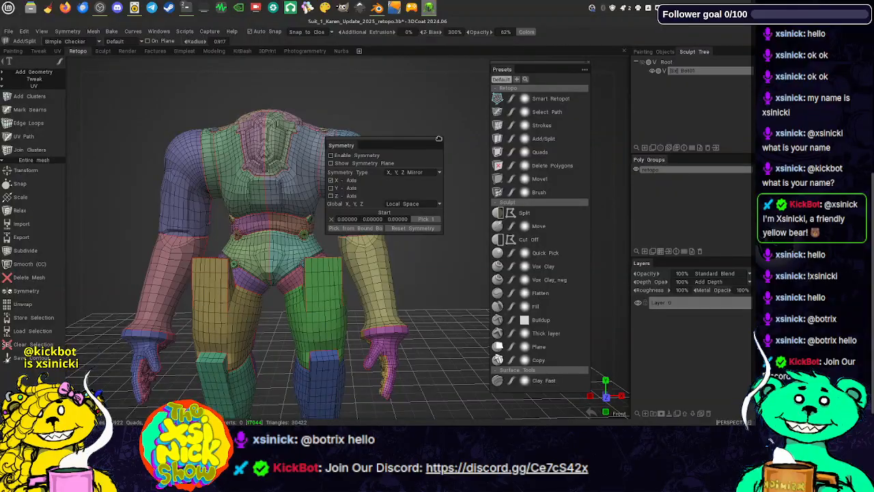
click(438, 138)
mouse_move(427, 75)
mouse_down()
mouse_move(187, 74)
mouse_move(366, 88)
mouse_move(410, 78)
mouse_up()
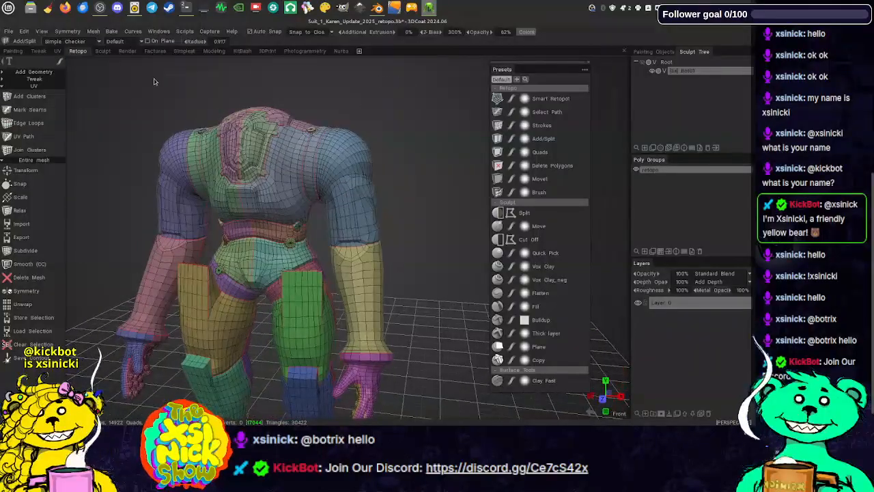
mouse_move(8, 33)
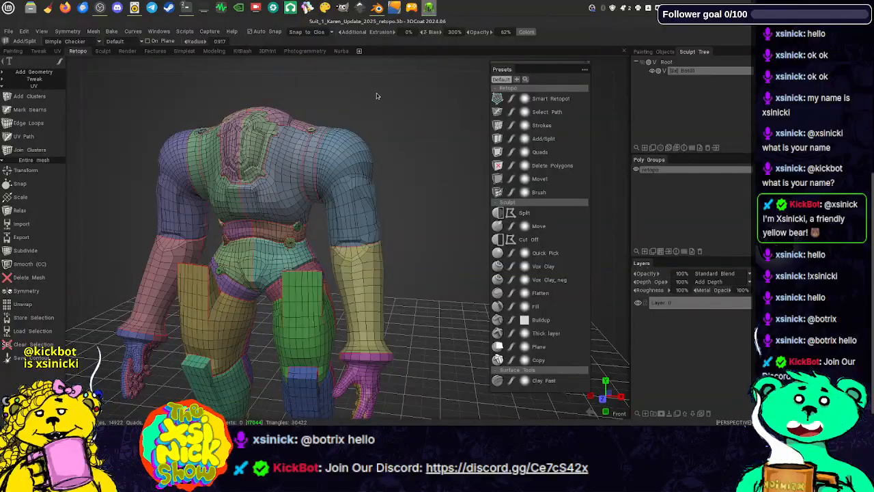
mouse_move(373, 67)
mouse_down()
mouse_move(424, 75)
mouse_move(371, 75)
mouse_up()
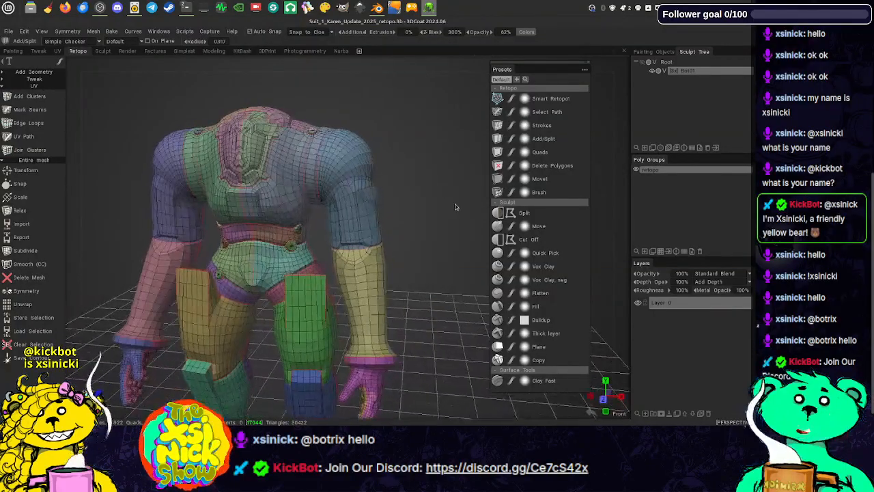
middle_drag(353, 144, 342, 130)
click(111, 32)
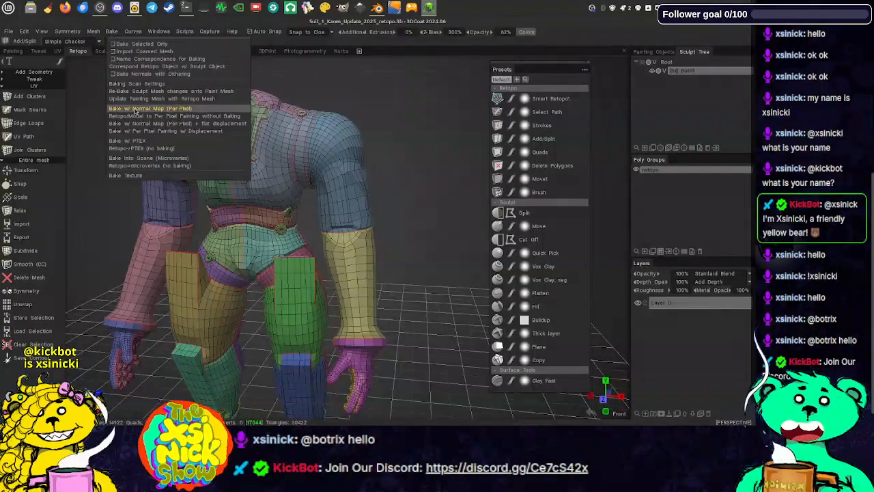
click(150, 108)
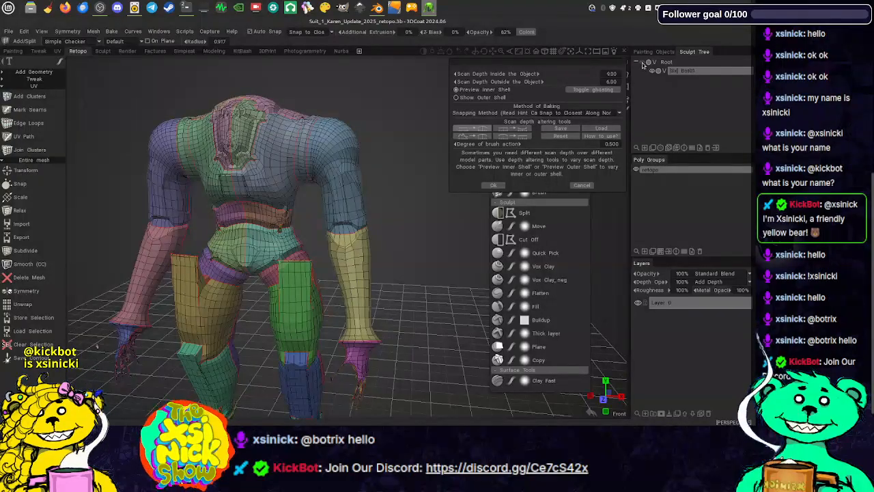
click(581, 186)
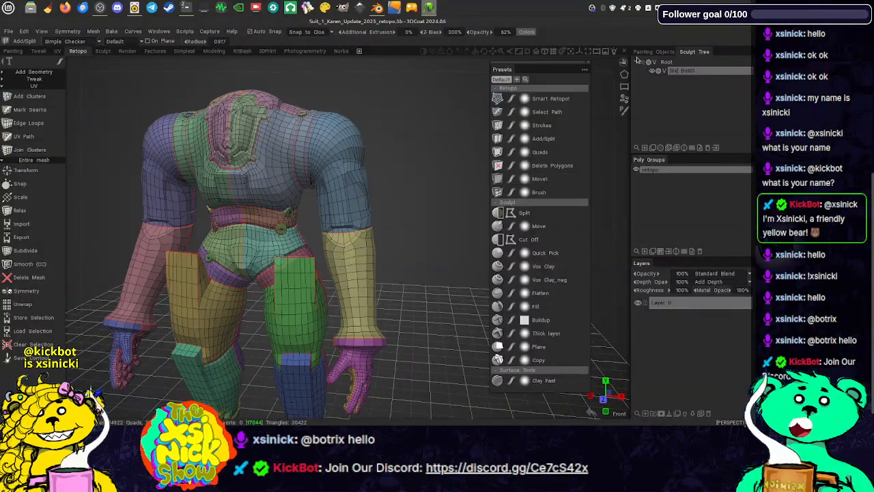
- Show the sculpt again, start a per-pixel bake with normal map, and set the scan depth inside the object to 3
click(66, 32)
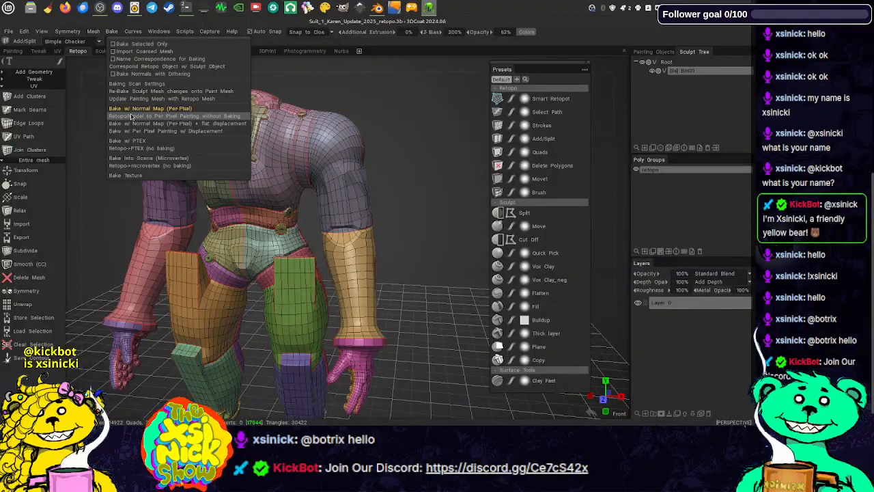
click(134, 109)
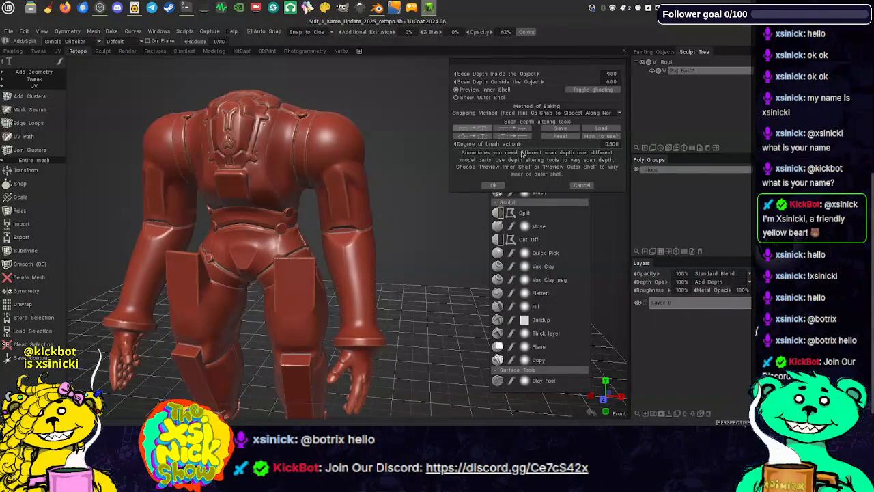
drag(490, 74, 501, 109)
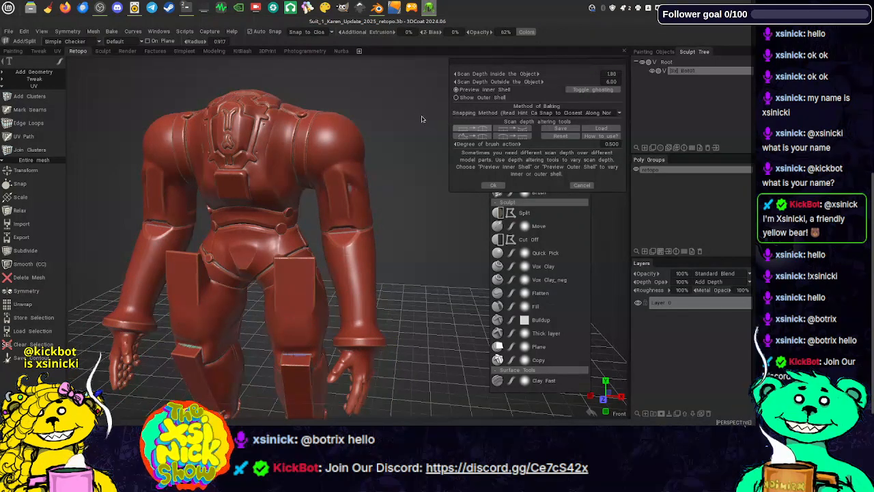
drag(421, 119, 405, 119)
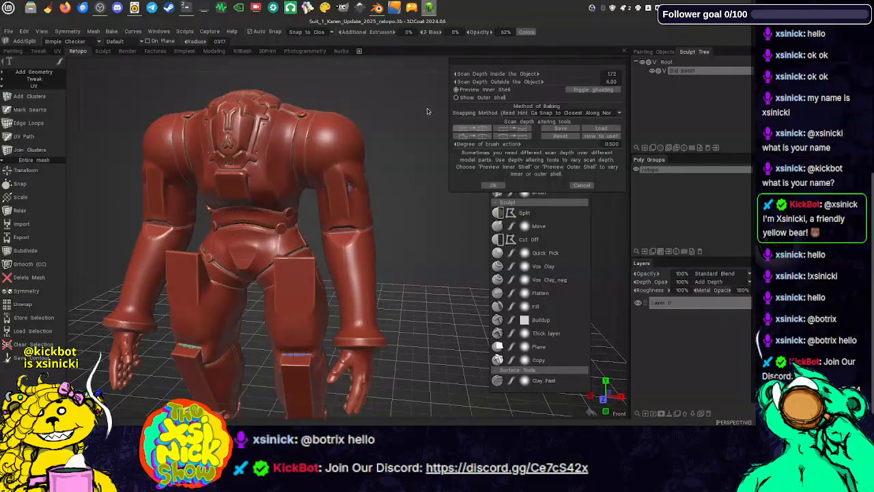
drag(425, 111, 456, 103)
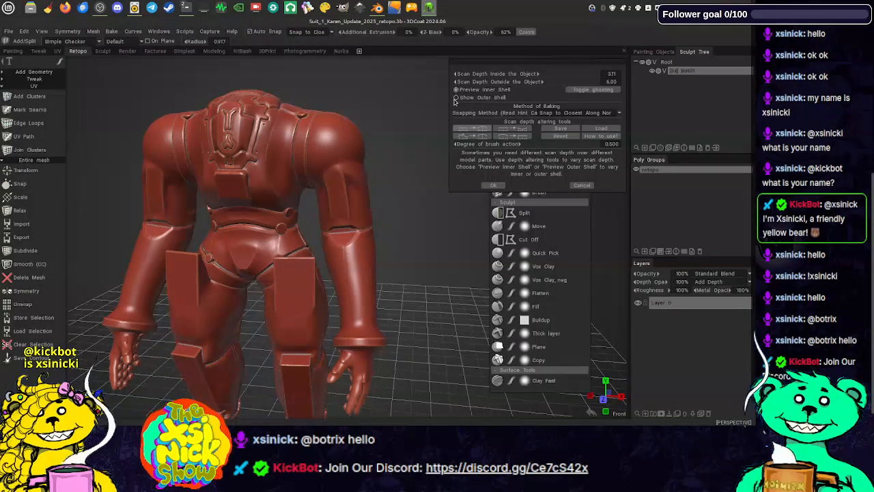
click(613, 74)
key(Return)
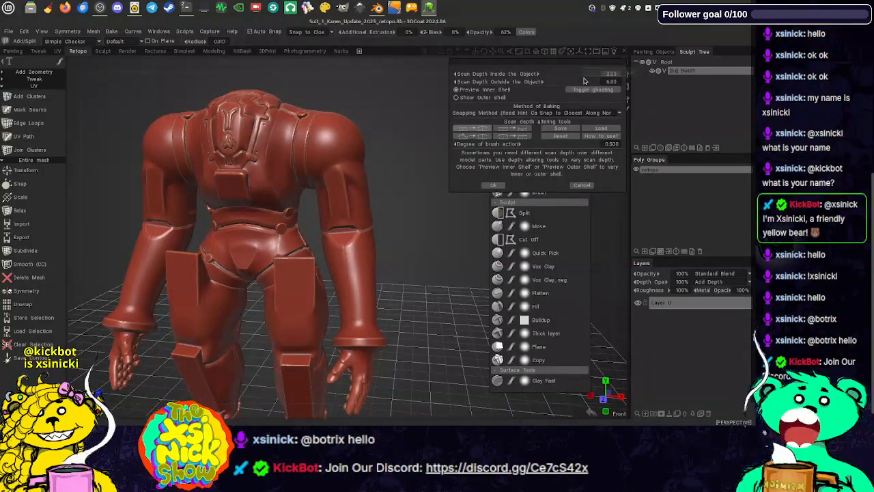
- Preview the outer shell, set the scan depth outside the object to 3, and accept the scan settings
mouse_move(502, 83)
mouse_down()
mouse_move(395, 100)
mouse_move(403, 91)
mouse_move(477, 93)
mouse_up()
click(463, 98)
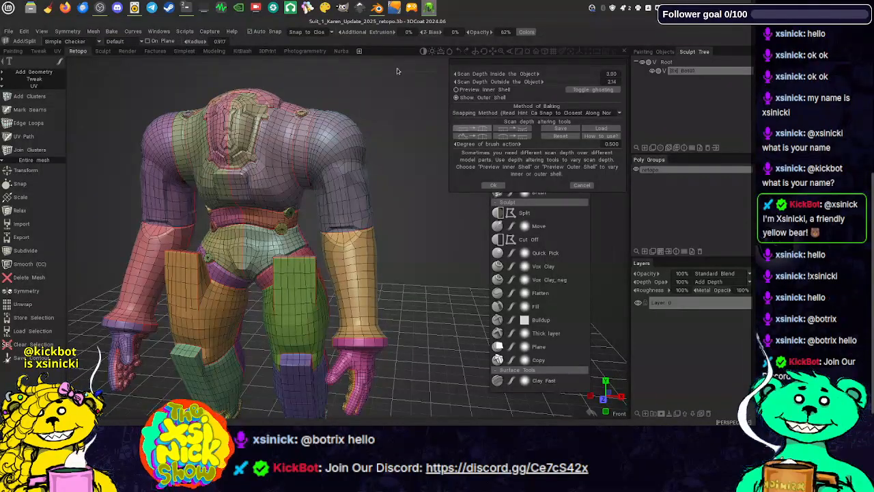
drag(396, 68, 258, 60)
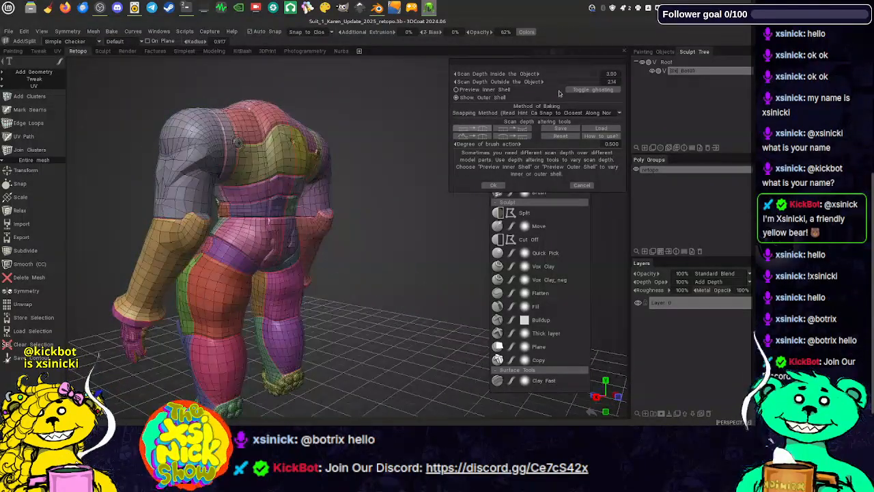
click(598, 83)
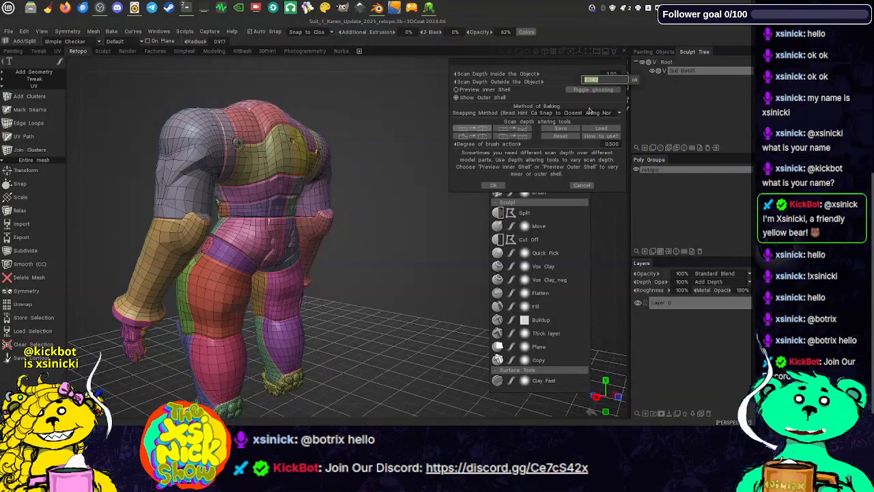
text(3)
key(Return)
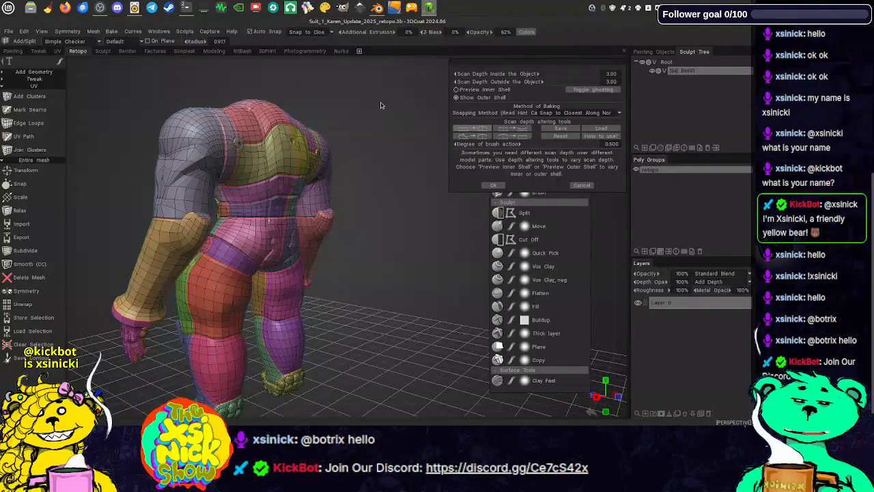
drag(334, 65, 488, 70)
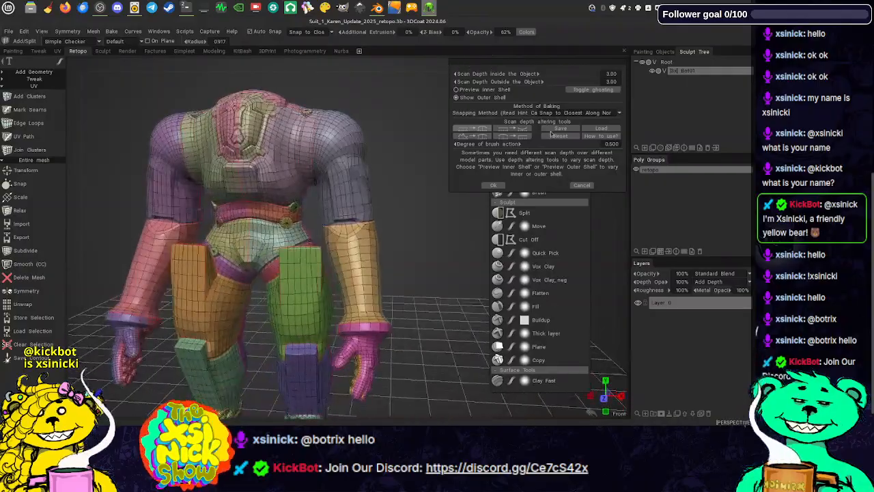
click(495, 186)
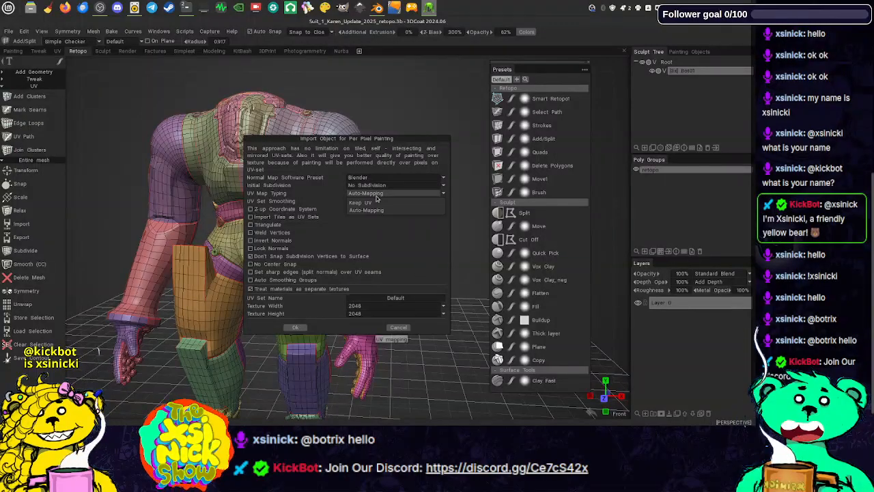
- Name the UV set bot01uv, keep Auto-Mapping and 2048 × 2048 textures, and run the per-pixel bake
click(385, 202)
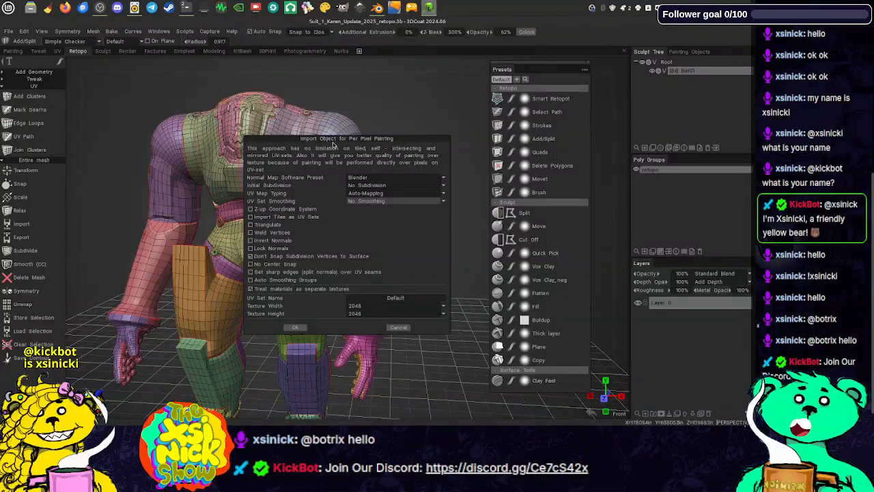
drag(349, 133, 364, 112)
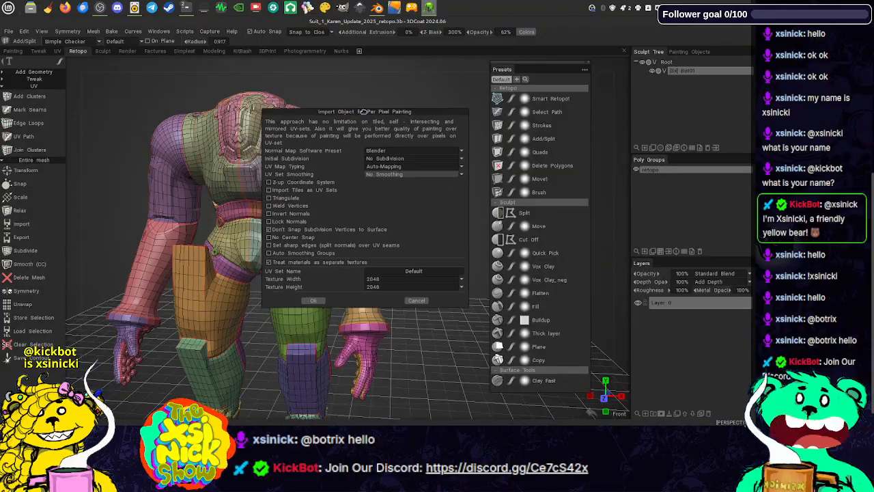
click(392, 280)
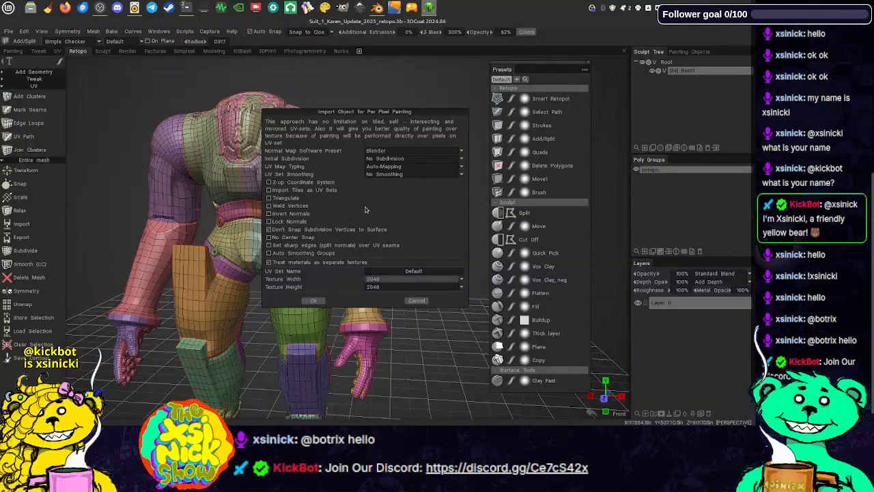
click(413, 271)
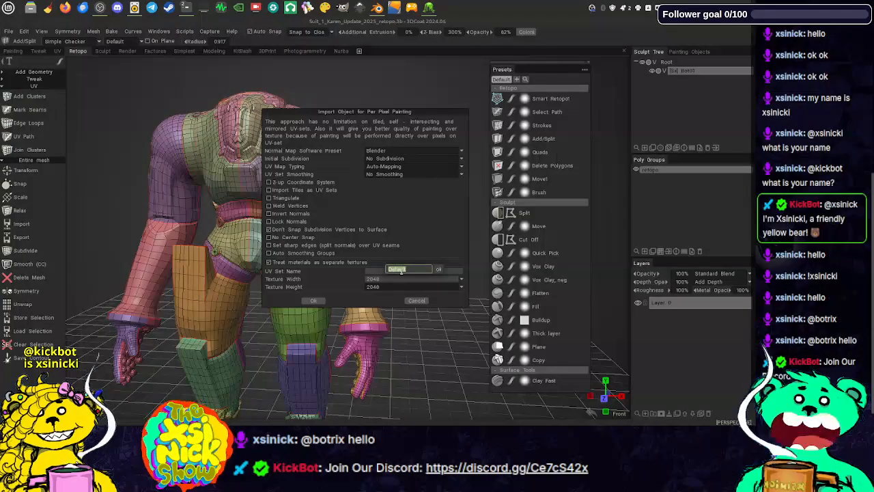
text(body0)
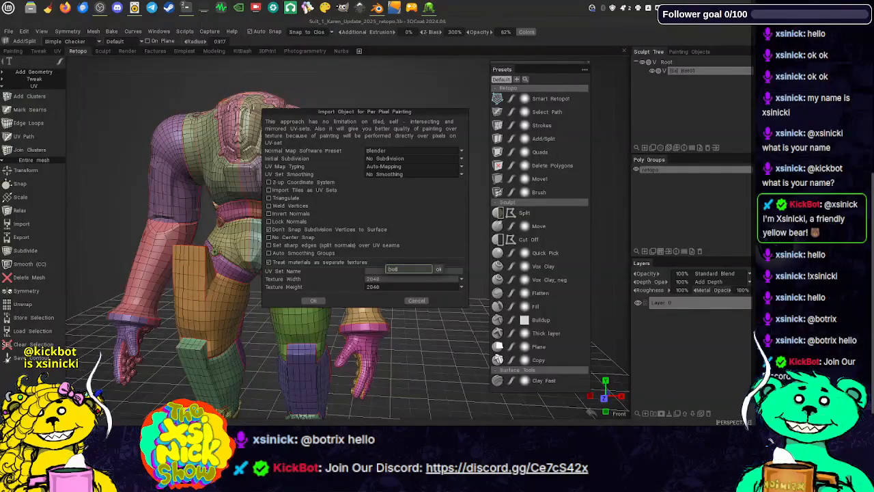
text(1uv)
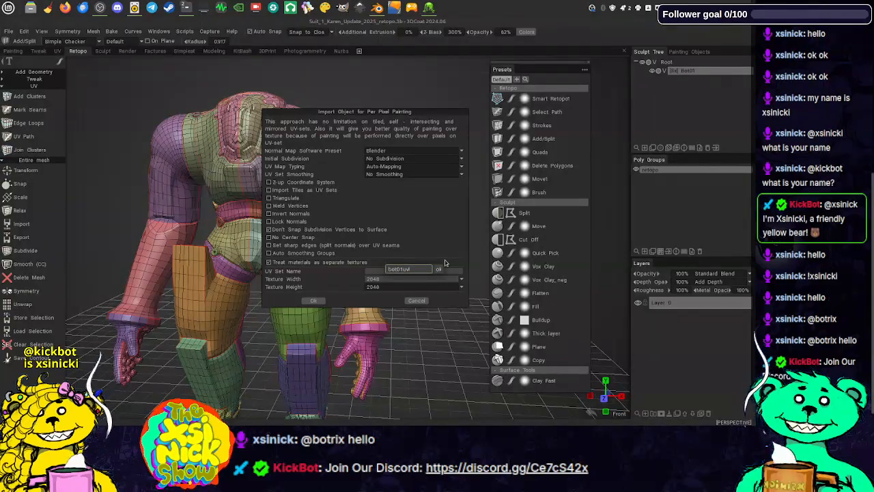
key(Return)
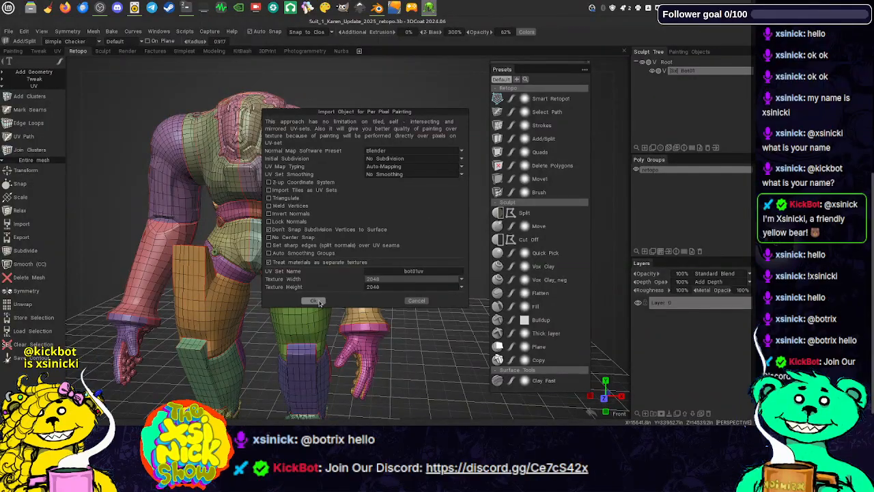
click(315, 301)
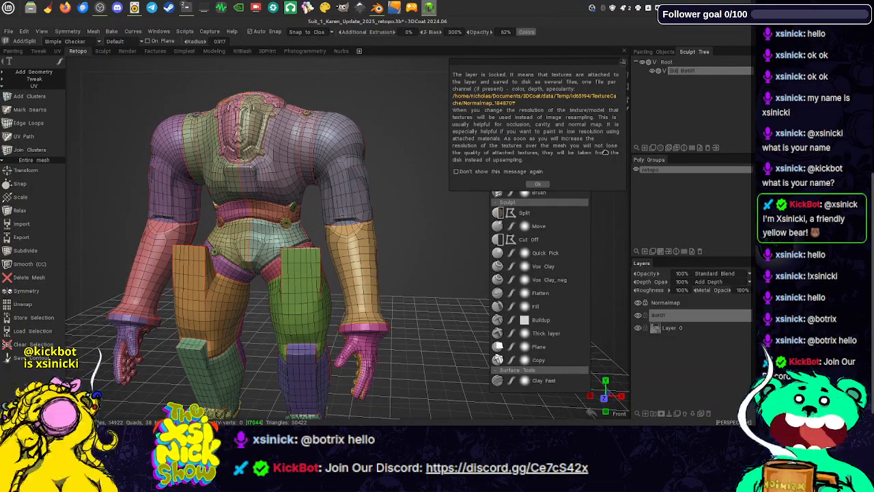
click(537, 184)
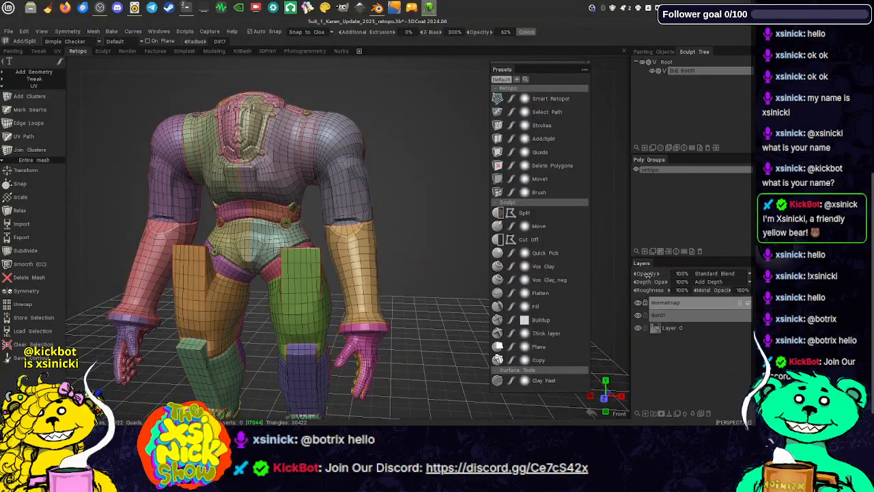
- Switch to the Painting room and examine the baked UV layout of bot01uv in the Texture Editor
click(13, 50)
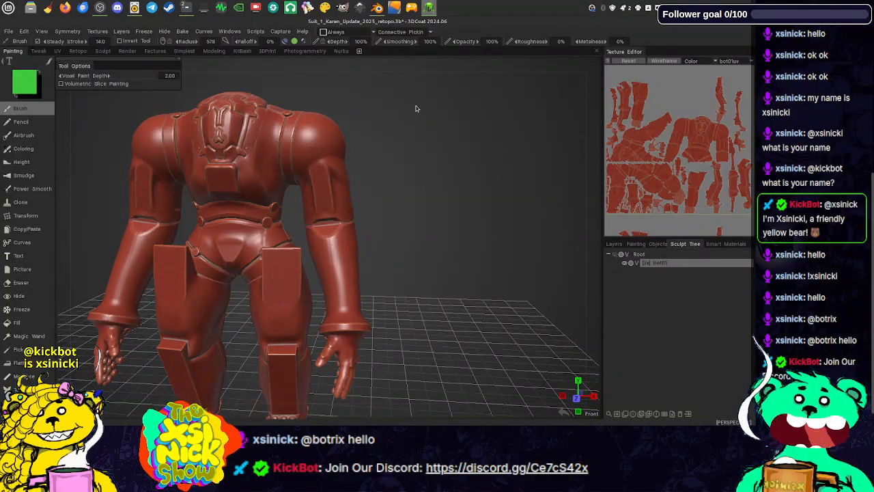
scroll(655, 127, up, 4)
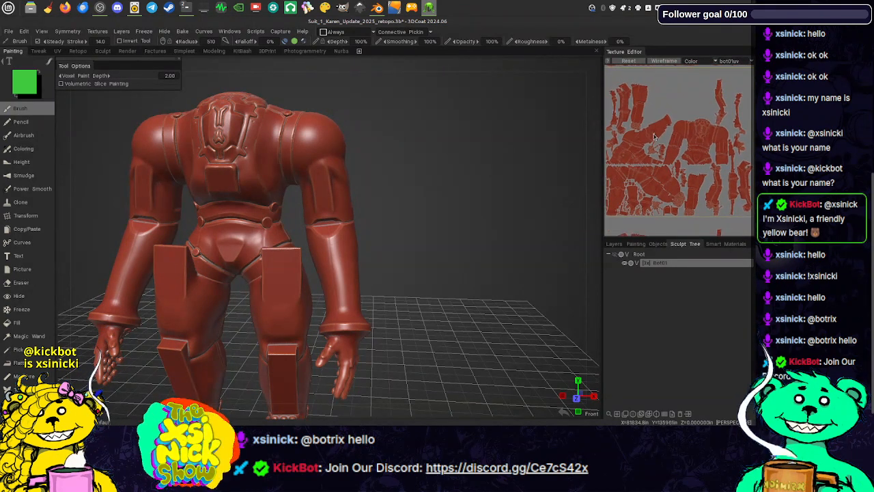
middle_drag(655, 136, 652, 136)
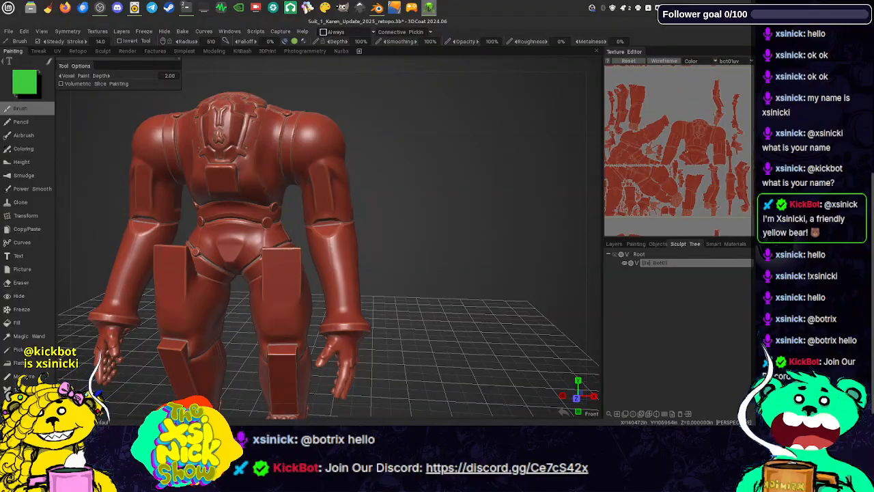
- Inspect the baked mesh's islands in the UV room and return to the Painting room without applying UV changes
click(60, 51)
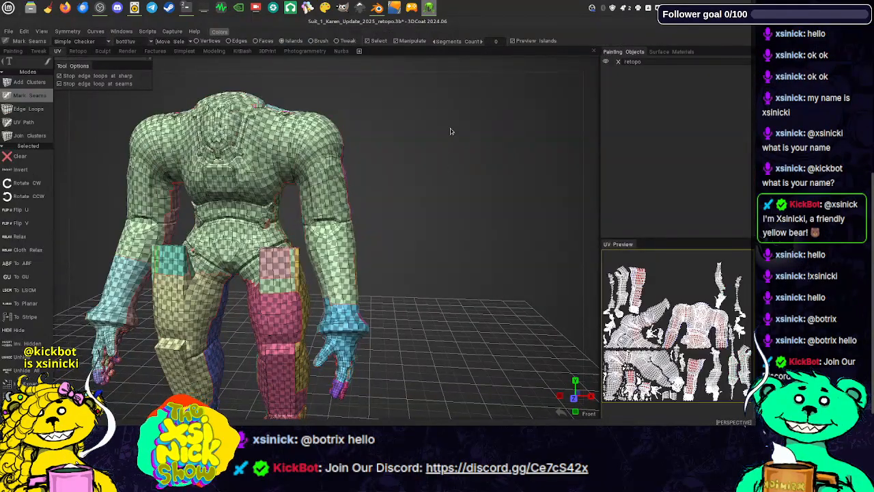
mouse_move(586, 153)
mouse_down()
mouse_move(507, 164)
mouse_move(349, 162)
mouse_move(615, 156)
mouse_move(576, 152)
mouse_move(585, 154)
mouse_up()
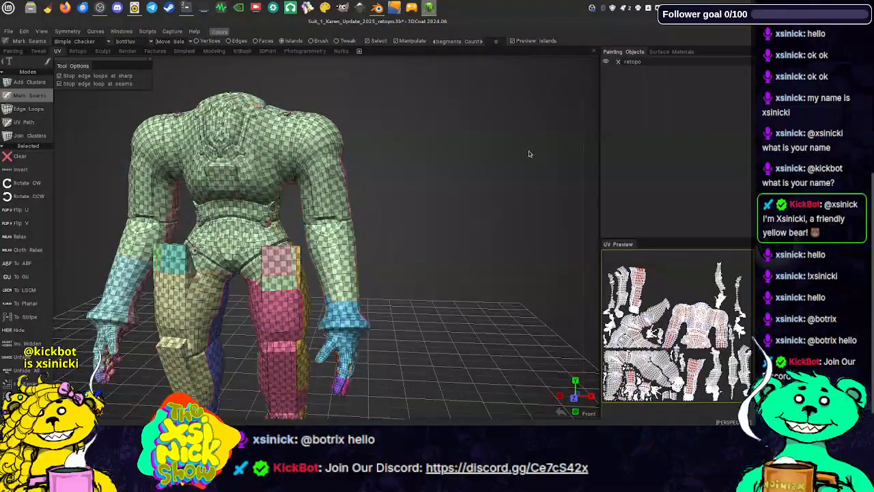
key(ctrl+z)
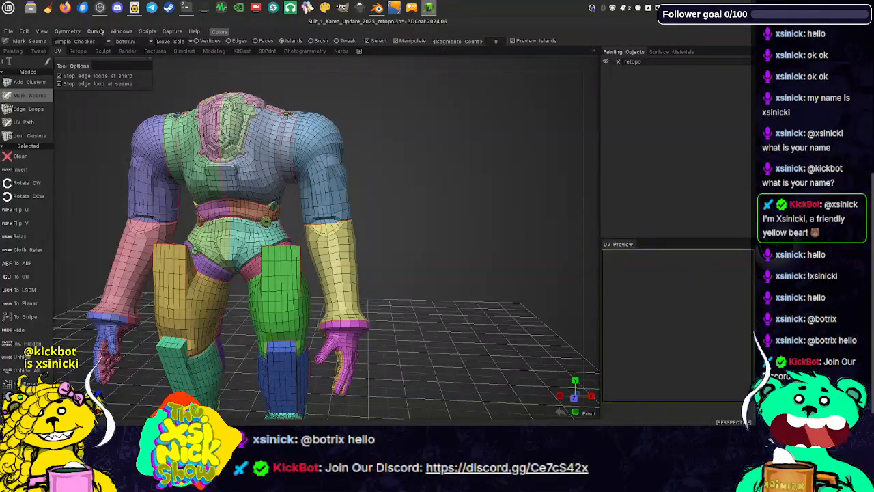
click(128, 52)
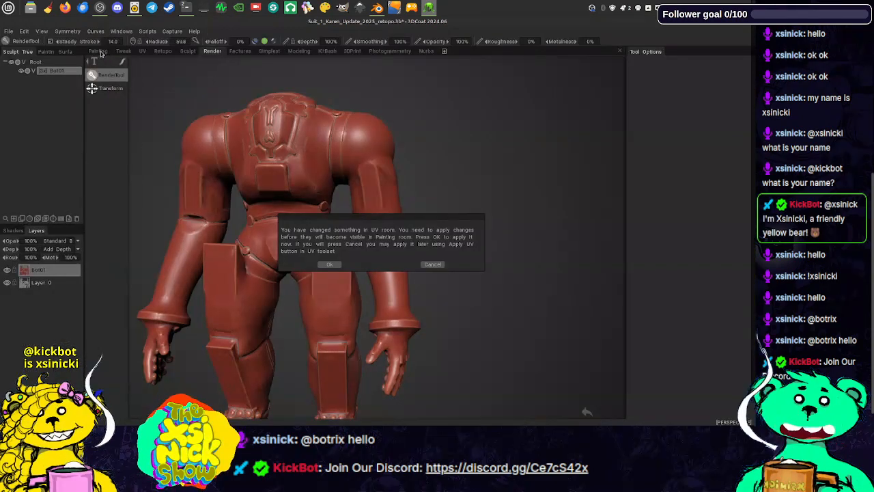
click(432, 265)
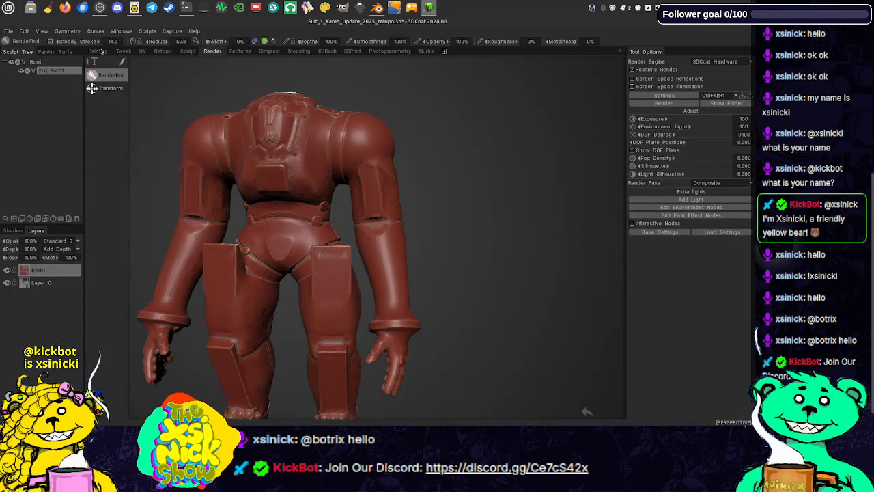
click(98, 52)
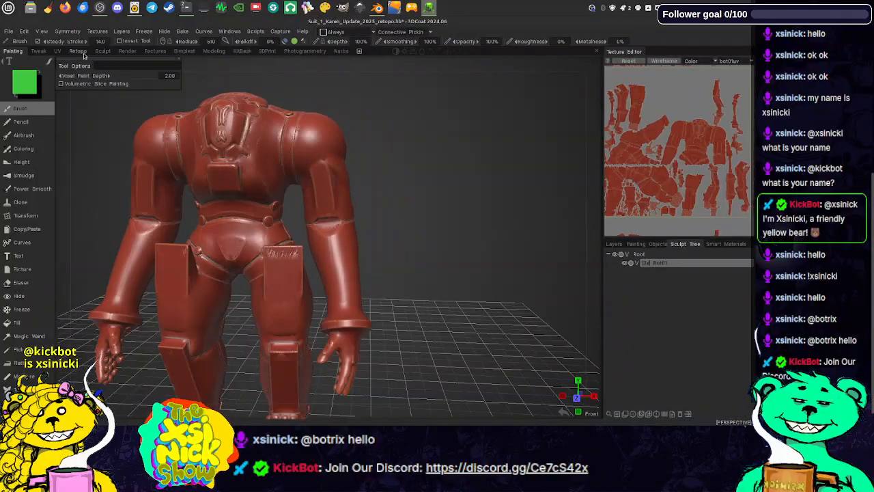
- In the Retopo room, delete the Bot01 layer and the retopo painting object left from the previous bake
click(79, 52)
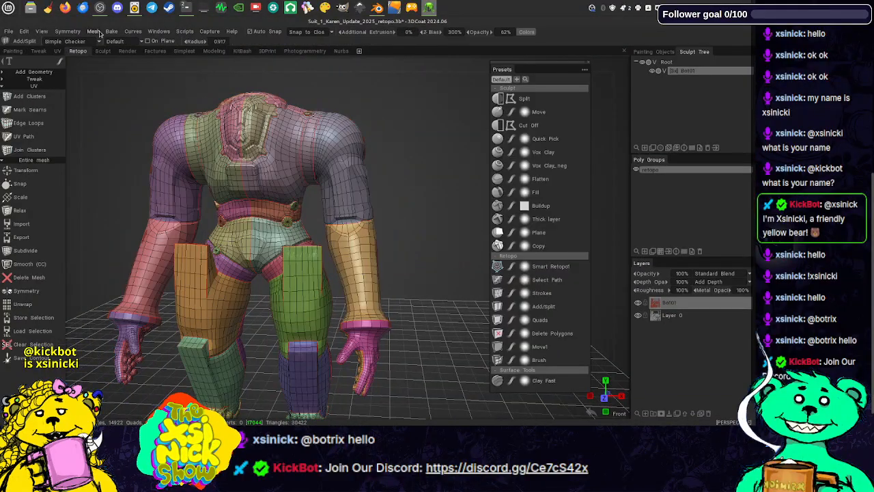
drag(248, 69, 134, 66)
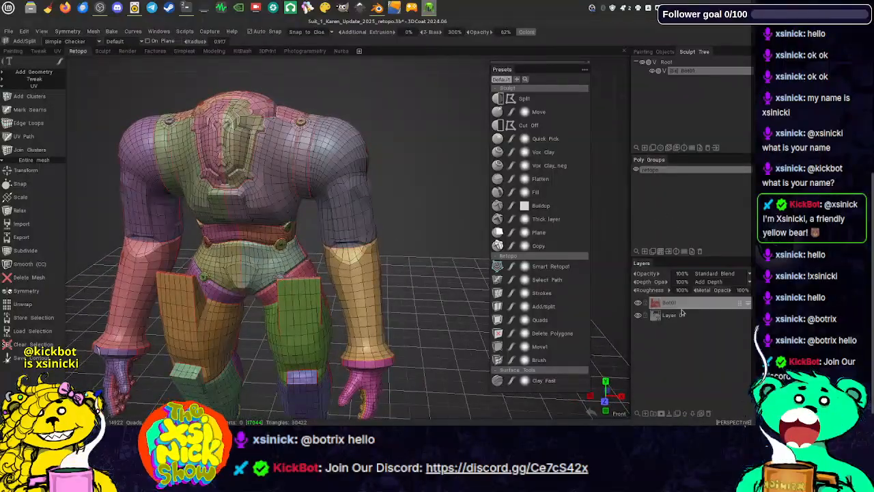
click(707, 414)
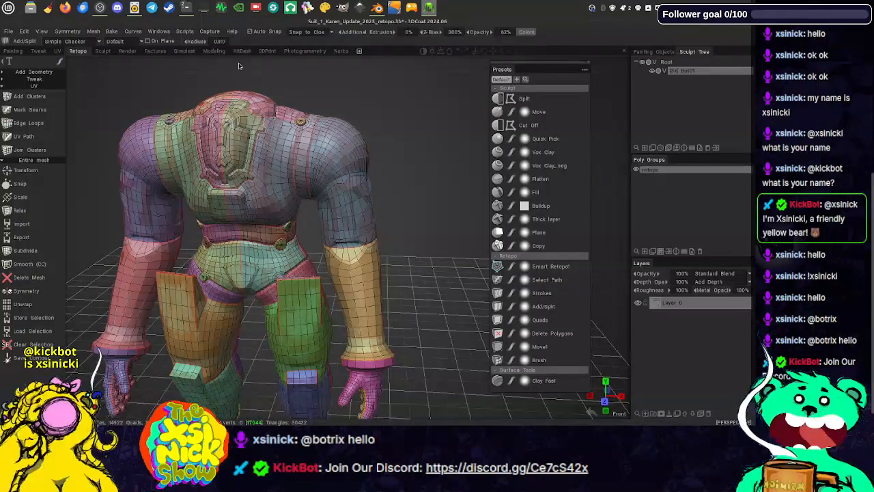
drag(258, 71, 220, 71)
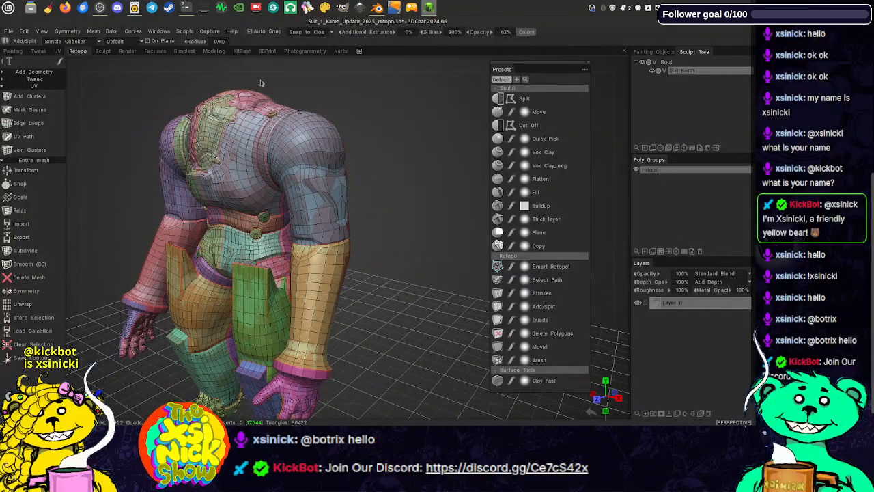
click(657, 52)
click(648, 62)
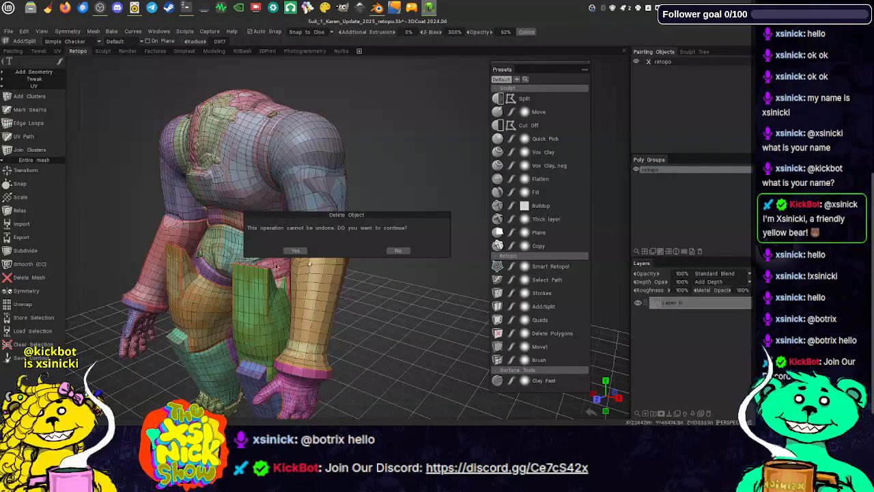
click(296, 251)
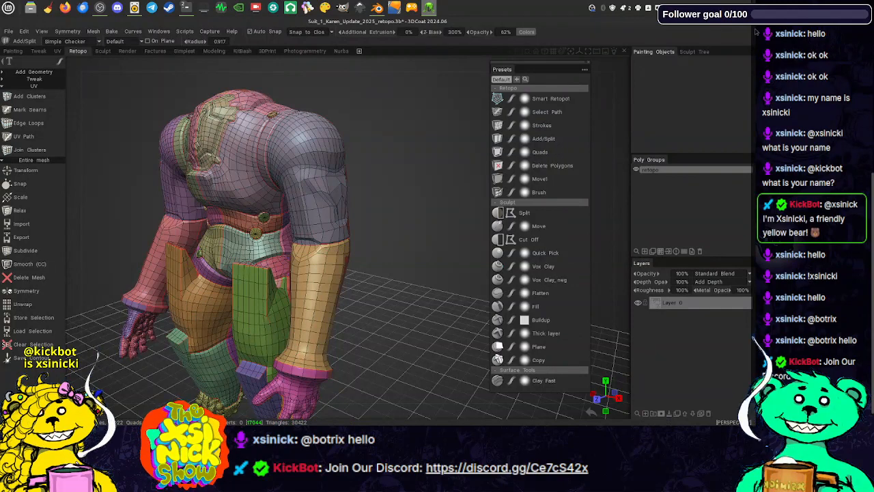
click(694, 52)
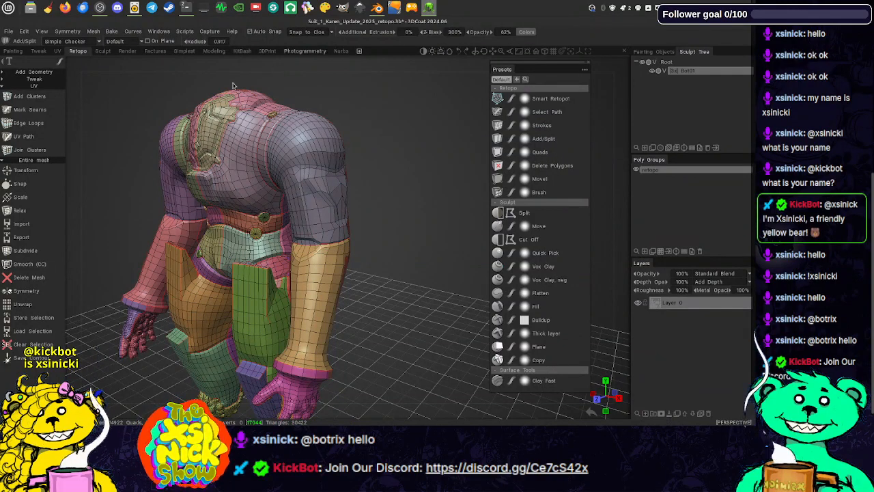
- Start a per-pixel bake with normal map and accept scan depths of 3 inside and outside the object
drag(242, 73, 256, 72)
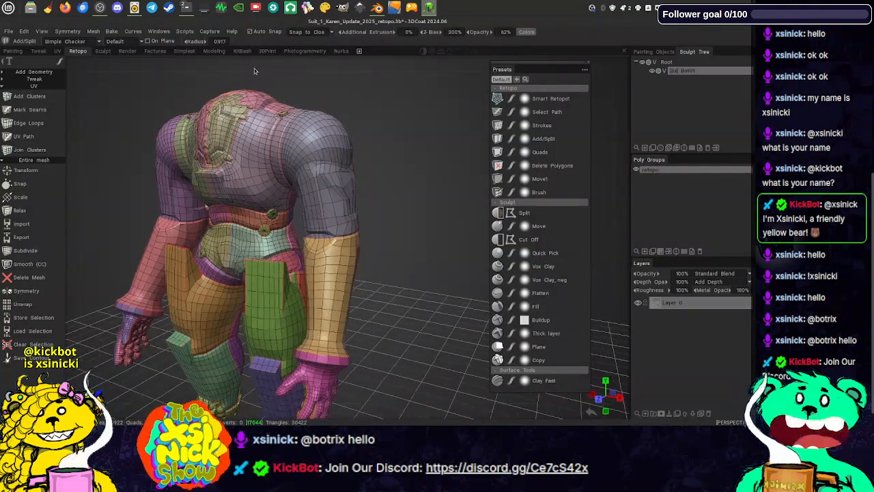
click(112, 32)
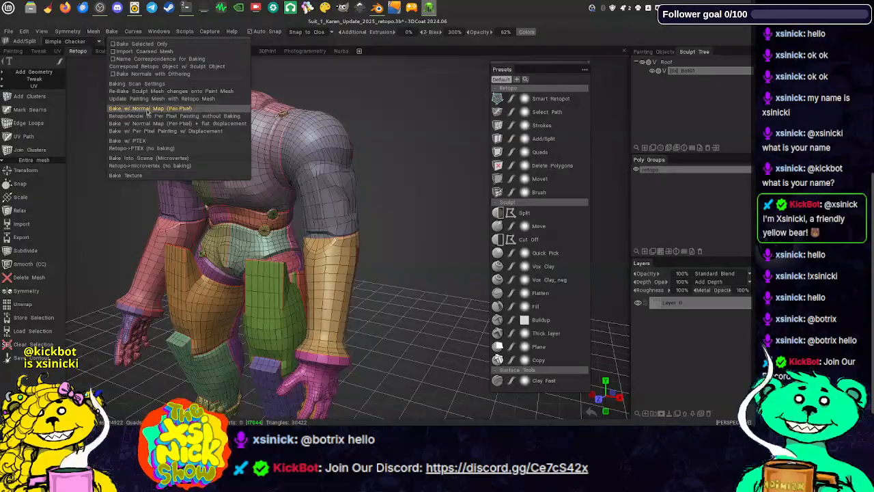
click(164, 114)
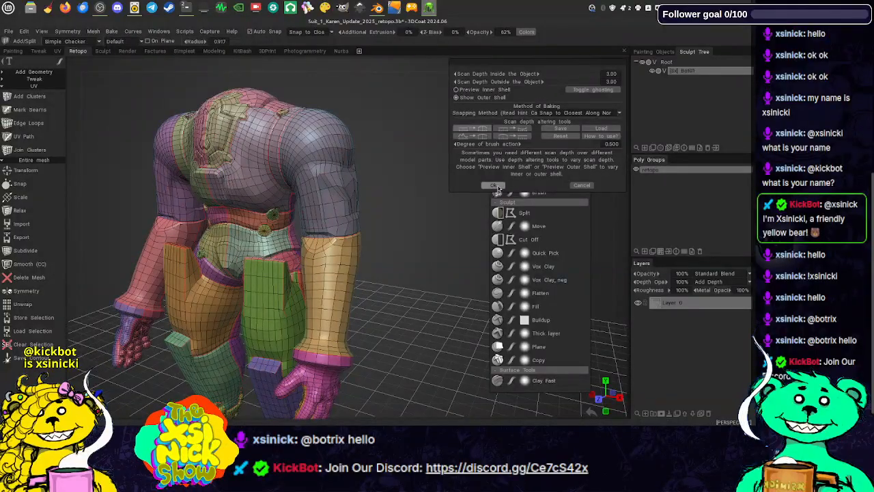
click(494, 185)
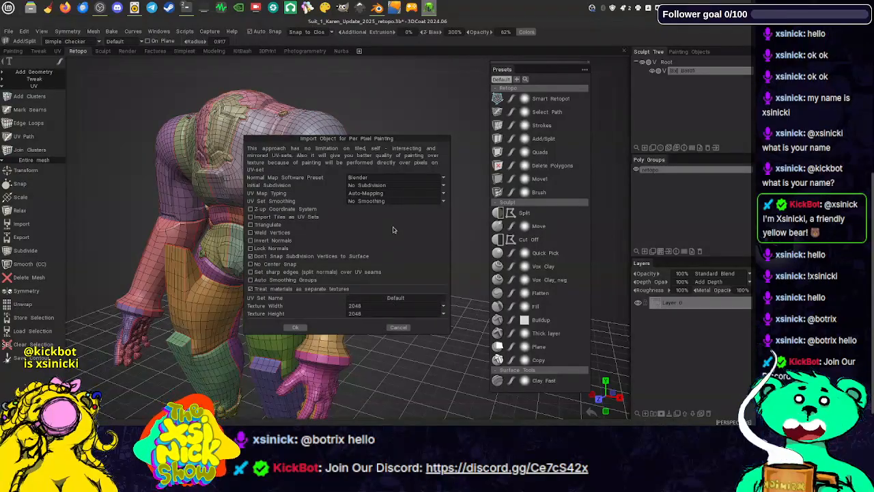
- Set the UV map typing to Keep UV, keep 2048 × 2048 textures, and run the per-pixel bake
click(371, 194)
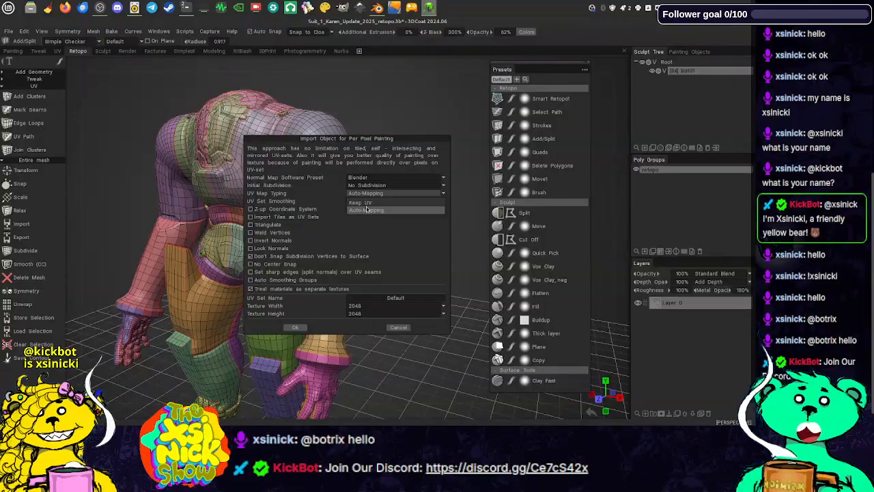
click(361, 202)
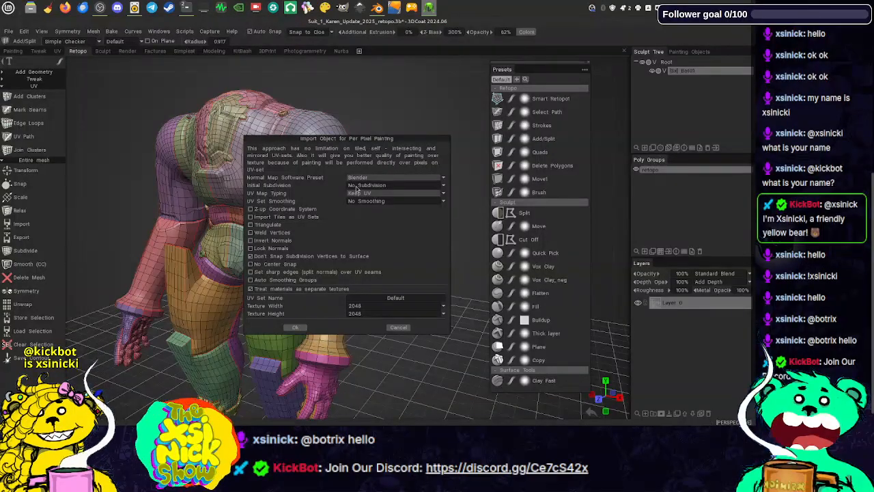
click(296, 328)
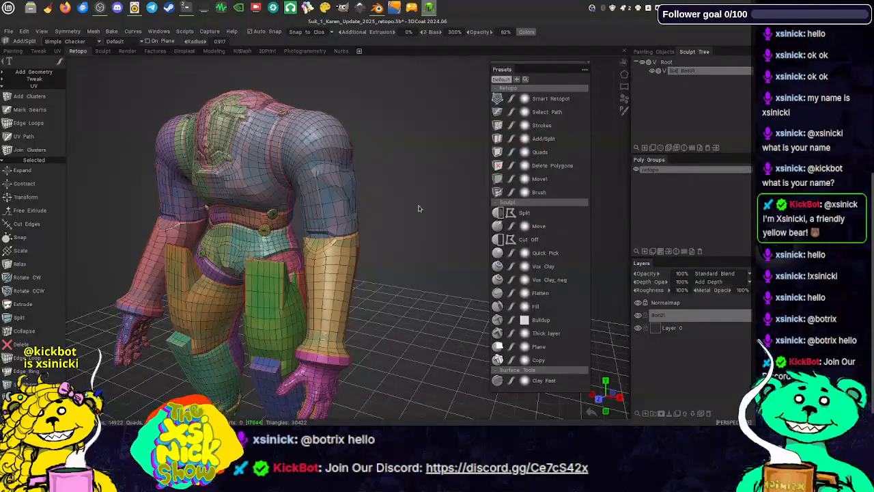
- Examine the new bake from the front and side in the Painting room, and compare it with the sculpt in the Sculpt room
mouse_move(301, 76)
mouse_down()
mouse_move(375, 63)
mouse_move(314, 67)
mouse_up()
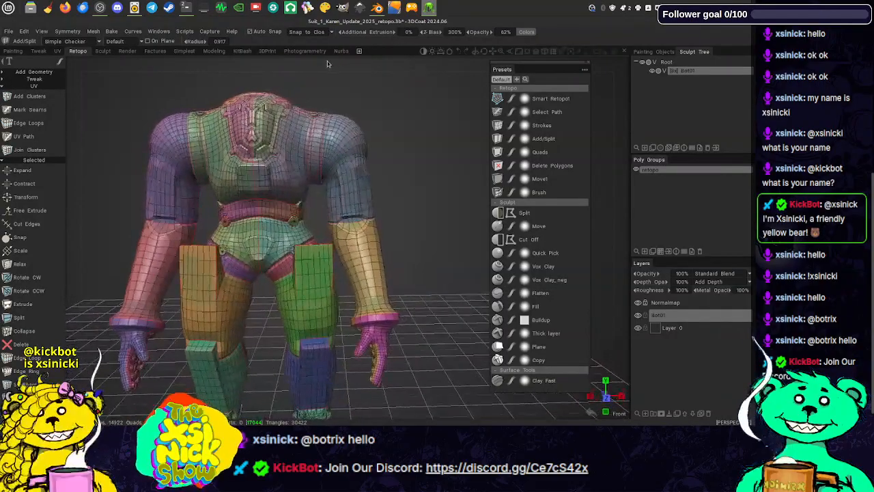
click(39, 52)
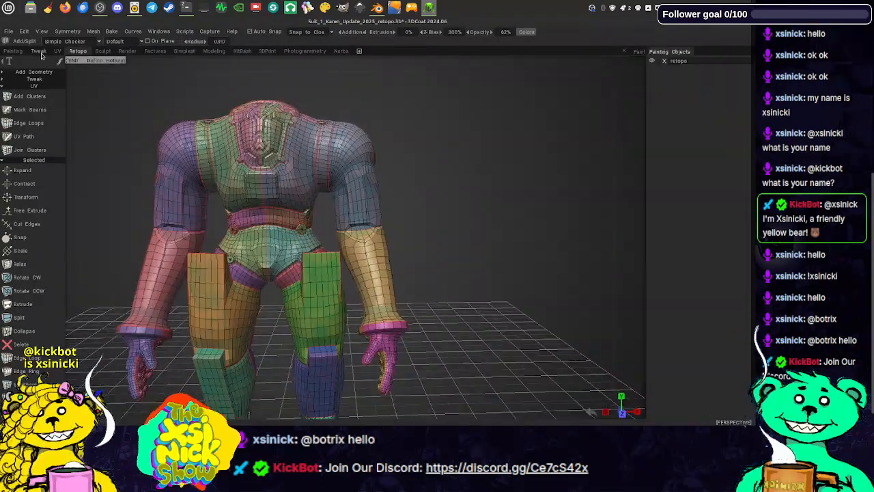
click(13, 51)
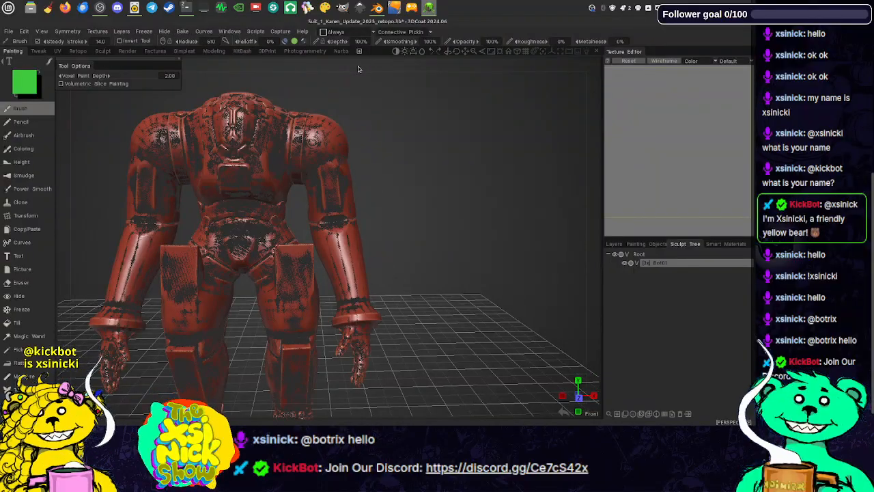
drag(359, 70, 289, 74)
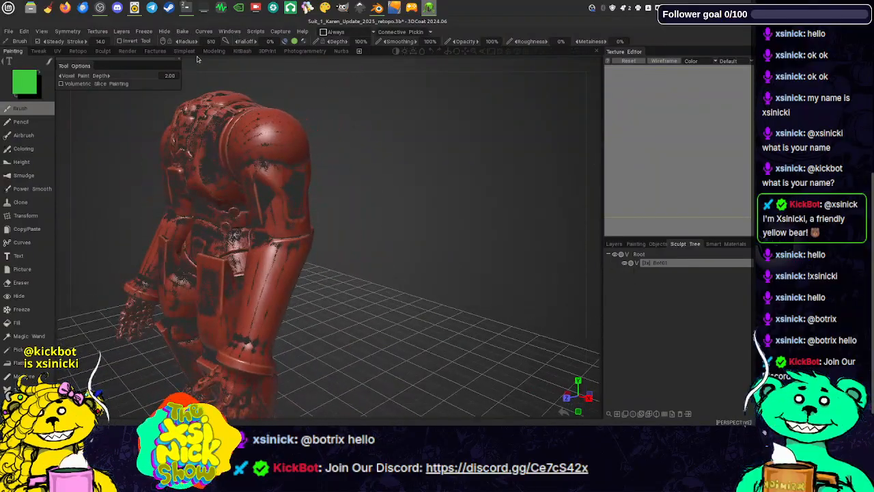
click(103, 52)
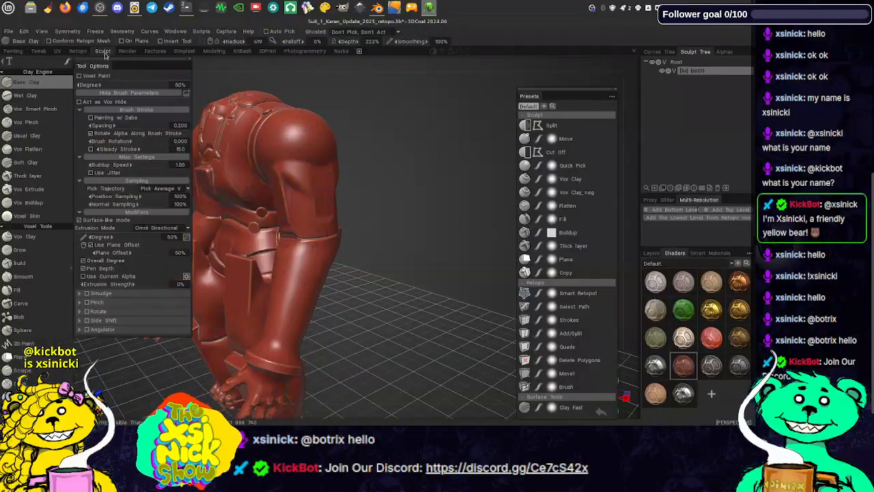
- Return to the Retopo room and undo the applied symmetry on the retopo mesh
click(78, 51)
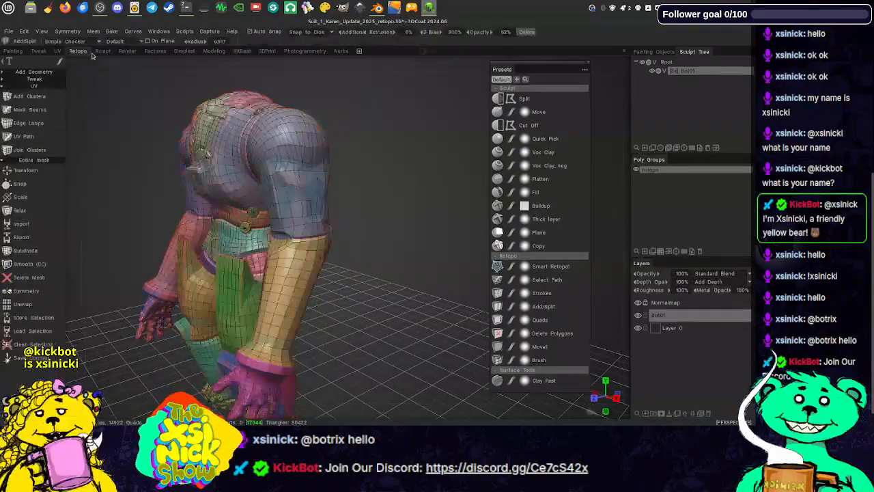
drag(200, 66, 278, 75)
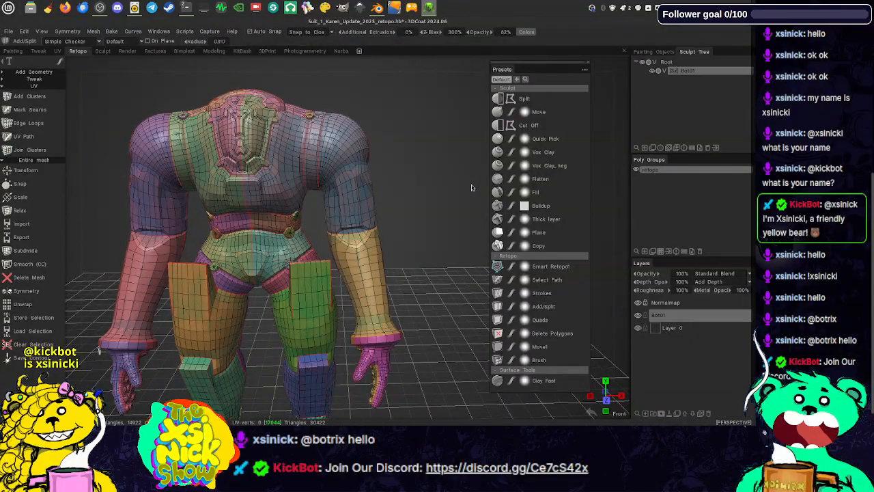
drag(401, 178, 412, 177)
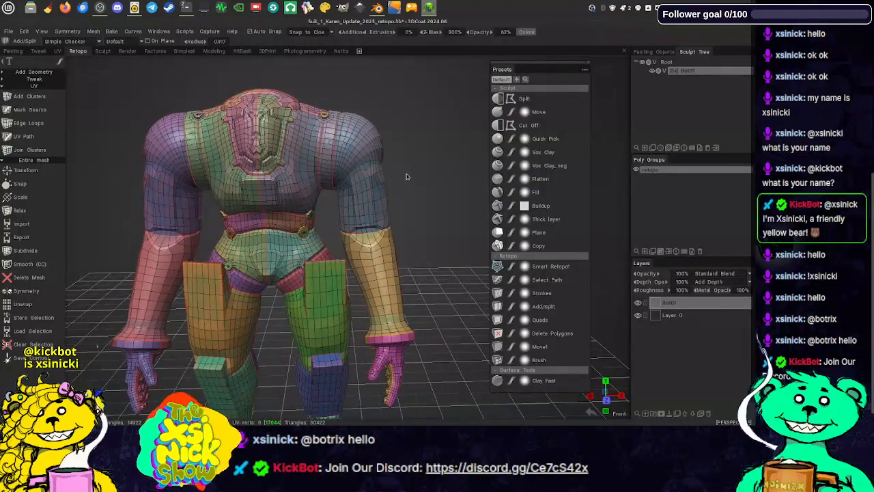
key(ctrl+z)
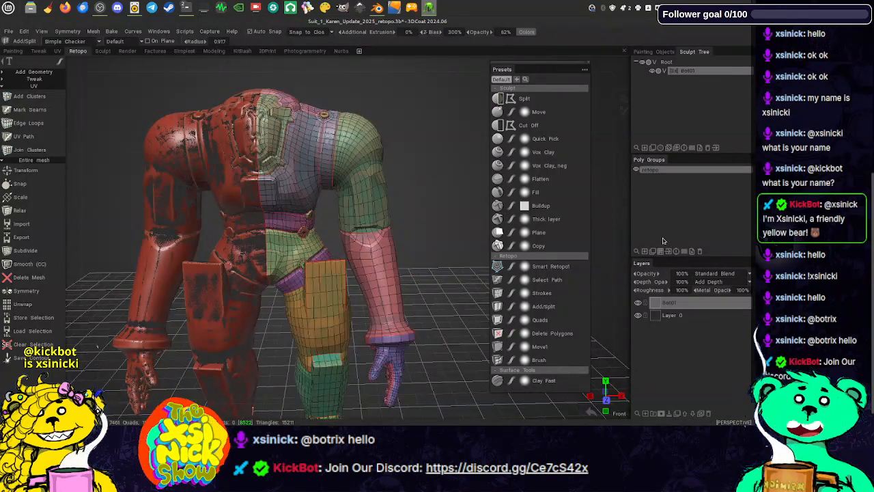
- Delete the baked retopo painting object and its Bot01 layer, keeping only Layer 0
click(664, 52)
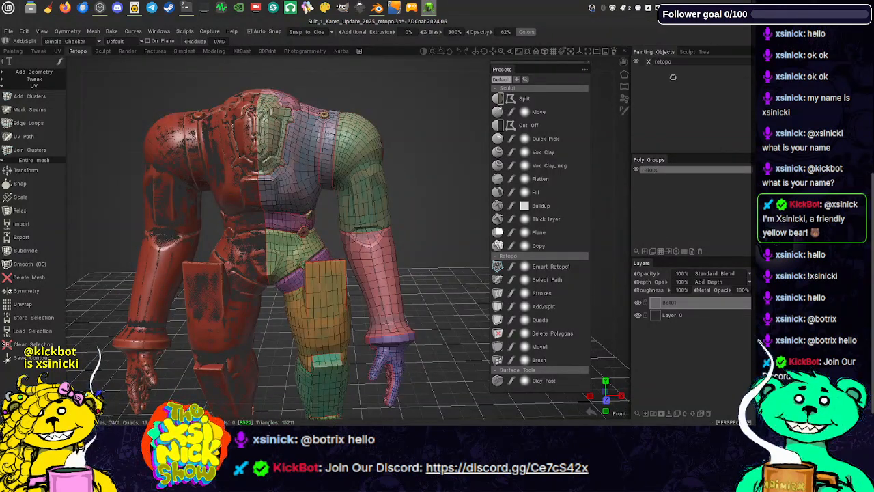
click(647, 61)
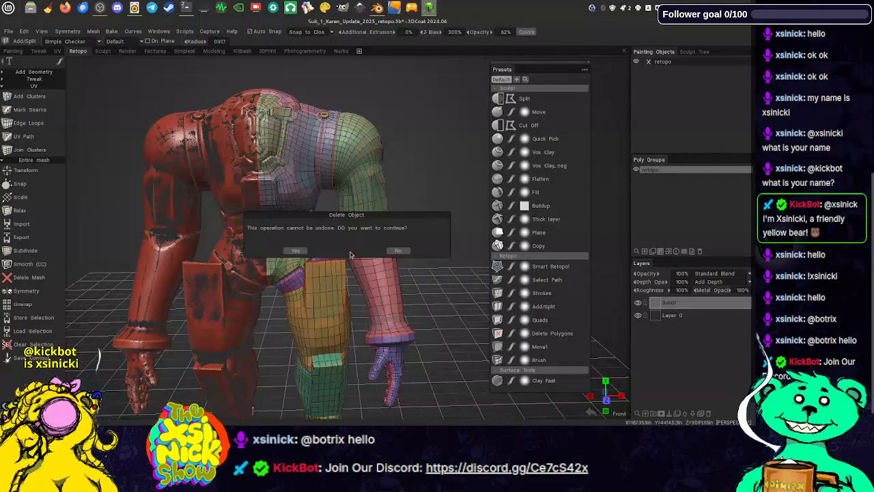
click(306, 252)
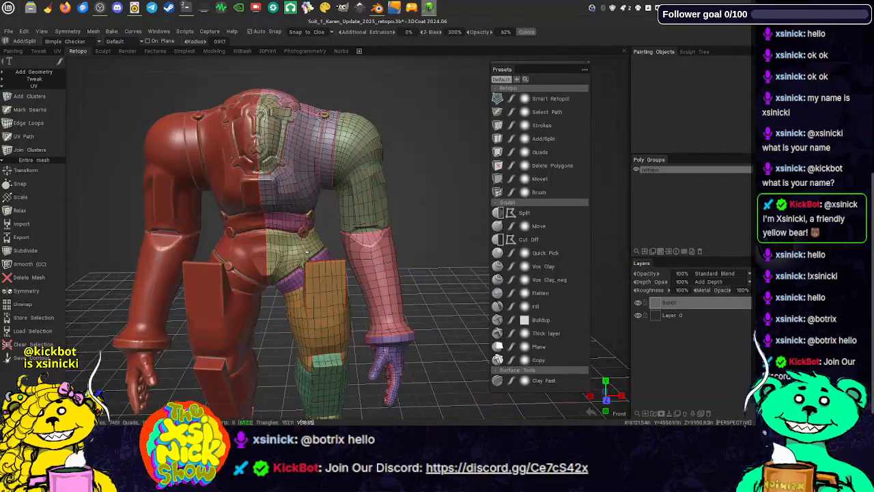
click(671, 316)
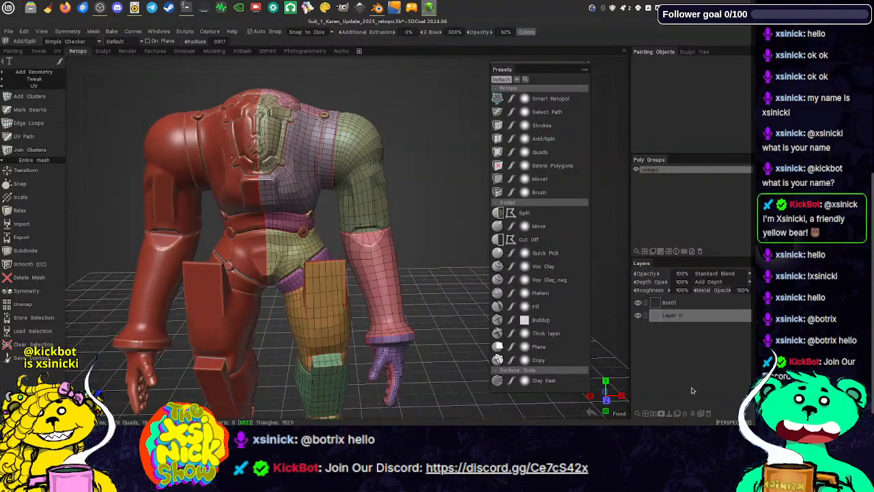
click(683, 303)
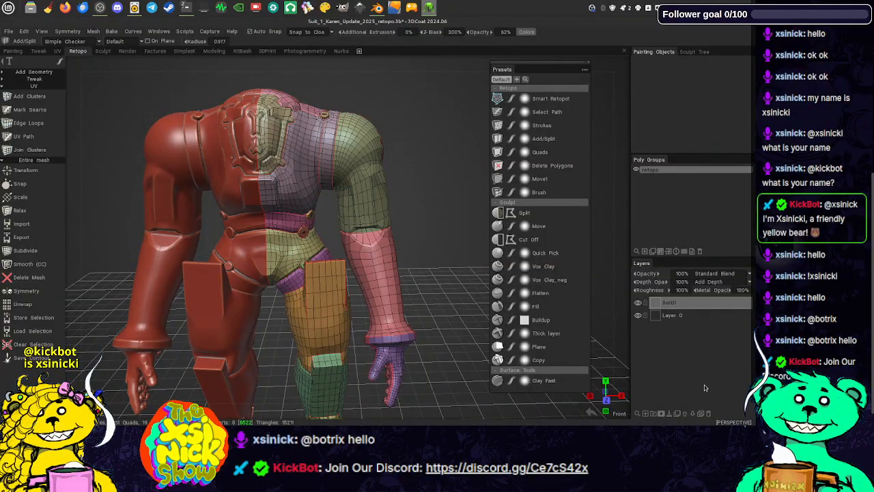
click(708, 413)
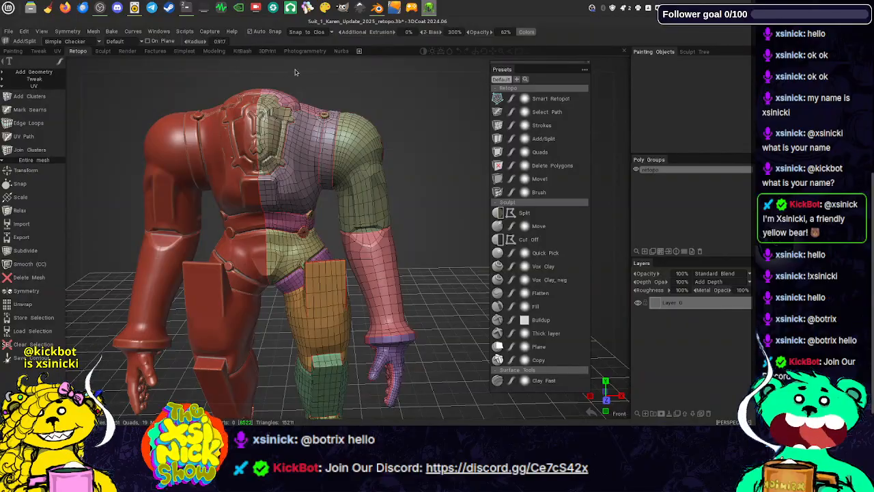
- Bake the retopo mesh with a per-pixel normal map, using Keep UV, the UV set name bot01uv and 2048 × 2048 textures
drag(296, 71, 173, 69)
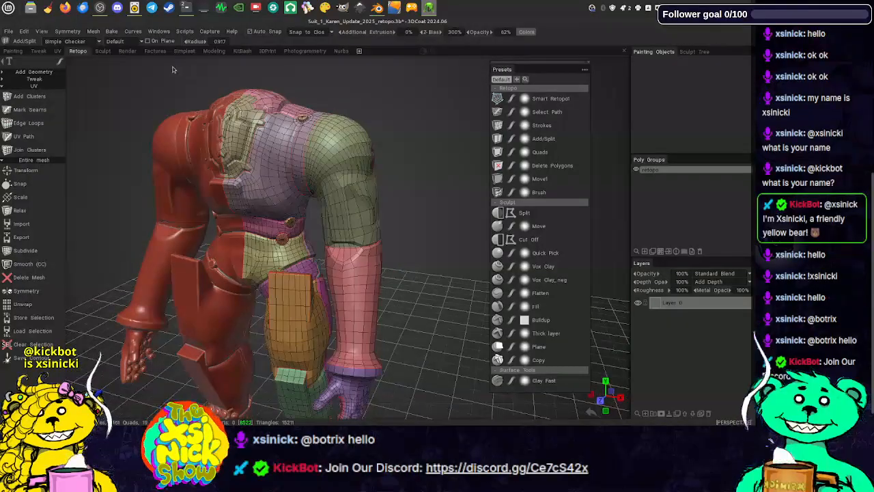
click(111, 31)
click(137, 110)
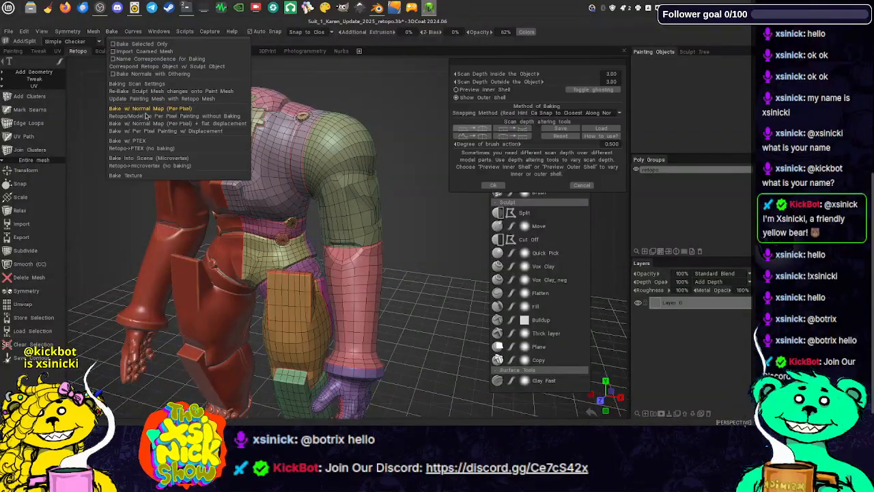
click(493, 185)
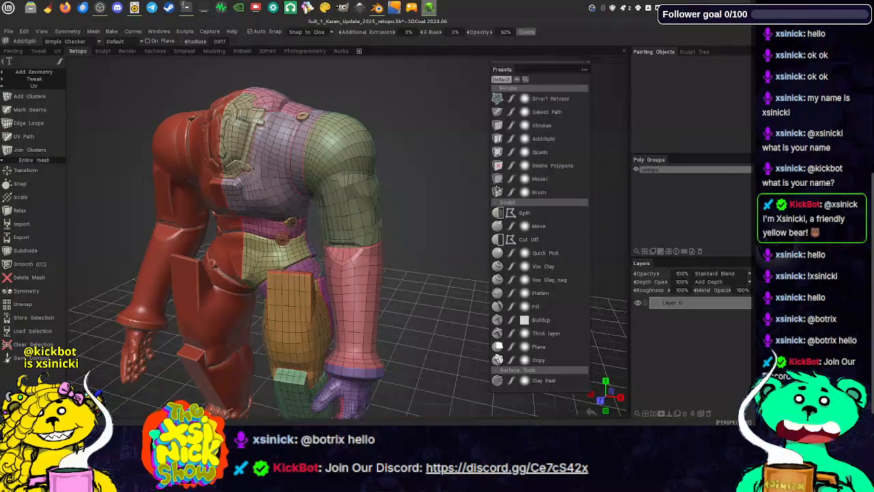
click(369, 193)
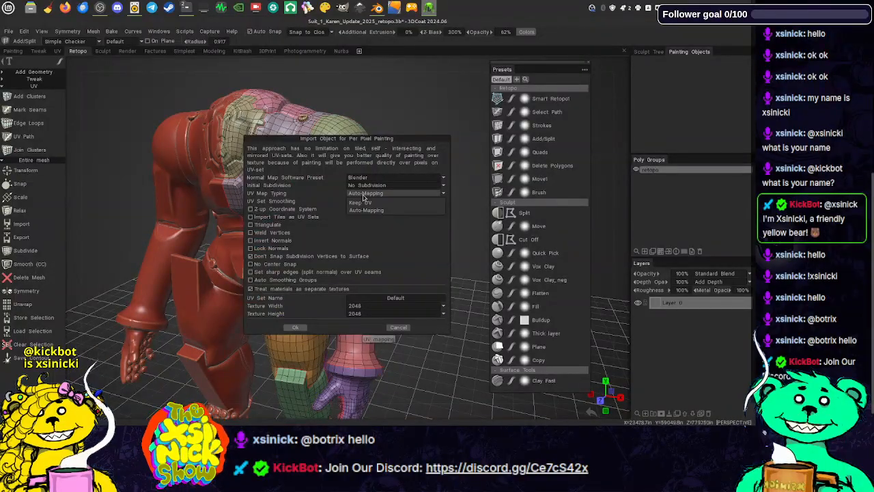
click(372, 205)
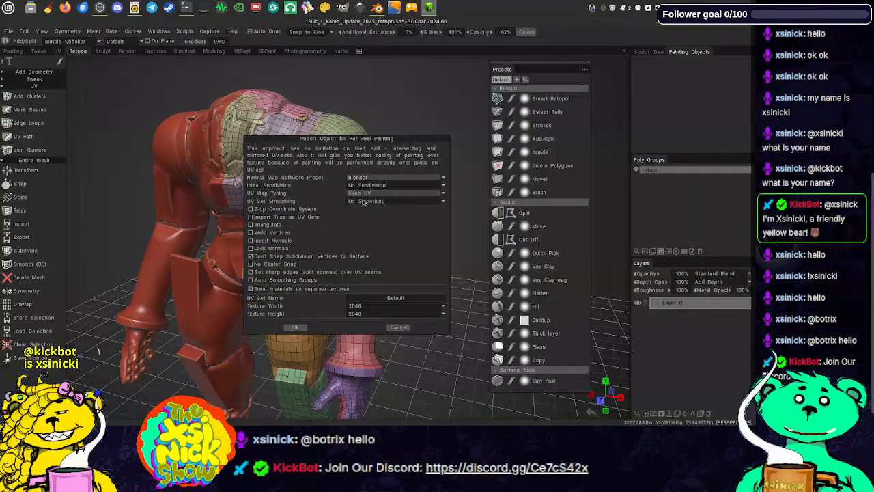
click(389, 297)
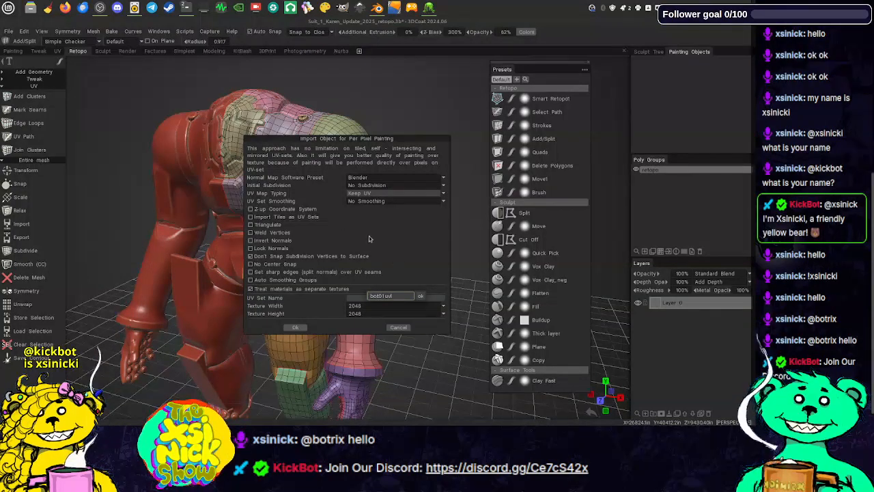
text(bot01uv)
click(420, 296)
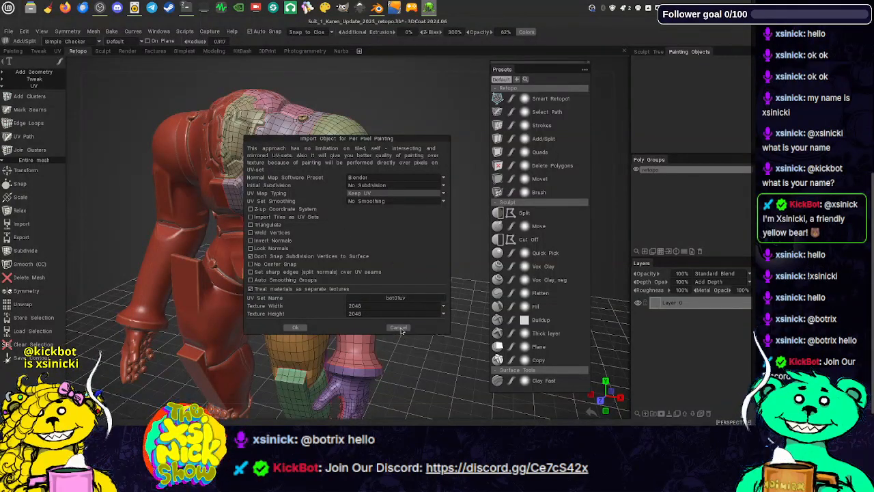
click(293, 327)
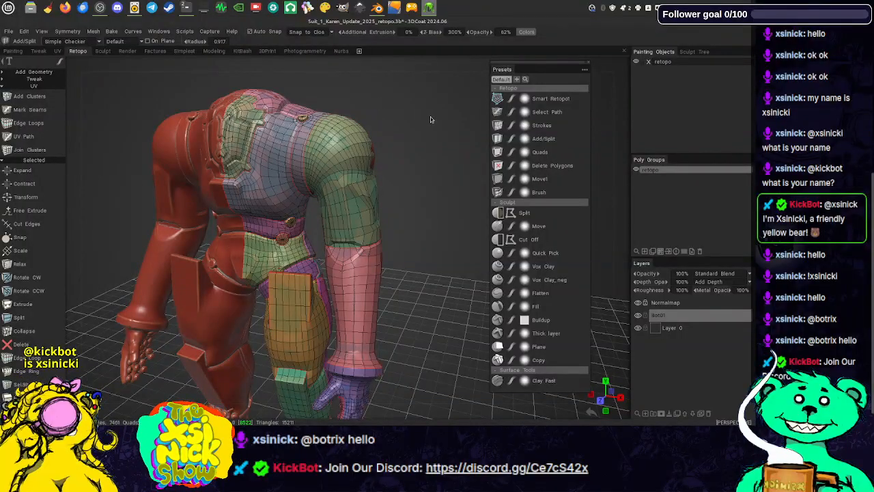
- Examine the baked mesh in the Painting room and compare it with the sculpt in the Sculpt room
click(39, 52)
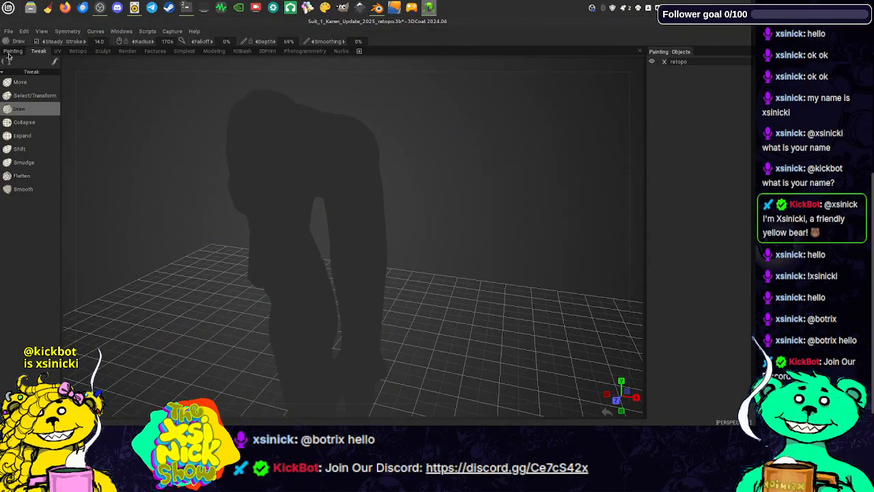
click(12, 52)
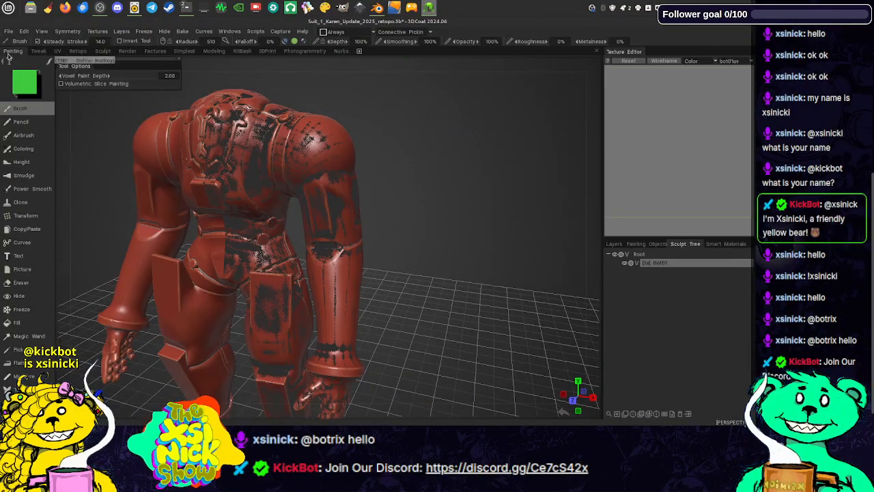
click(621, 255)
click(621, 255)
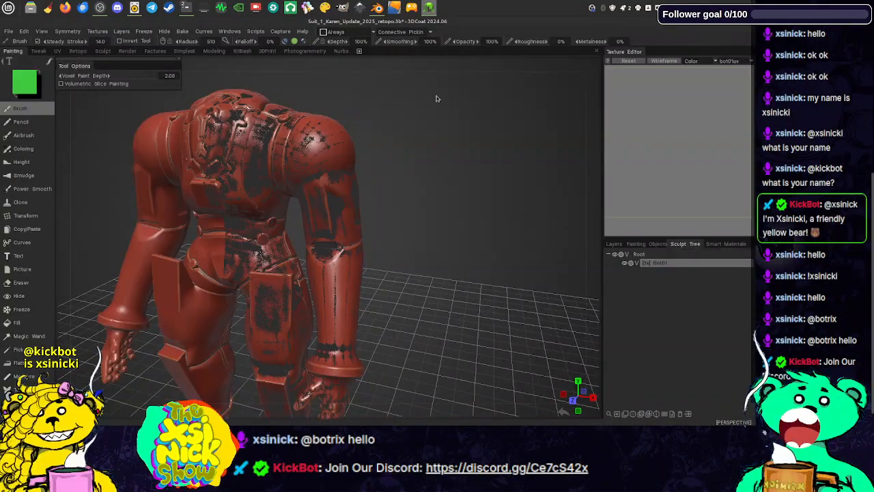
drag(233, 66, 220, 68)
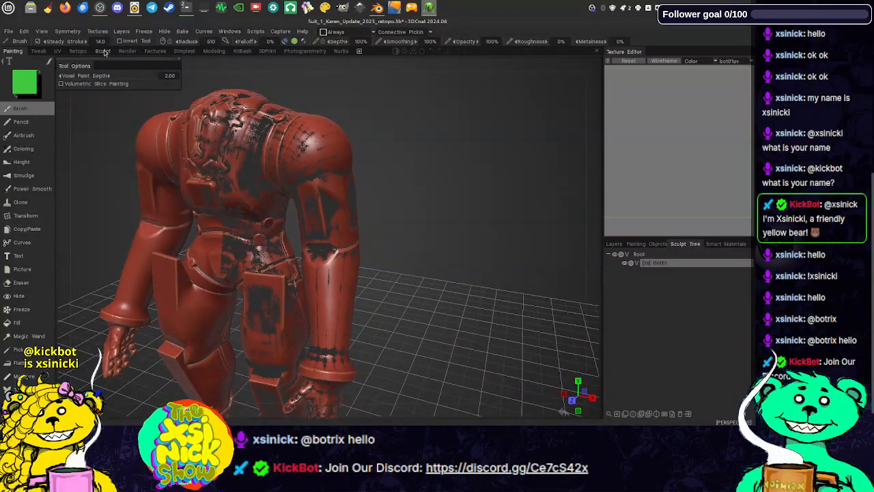
click(102, 51)
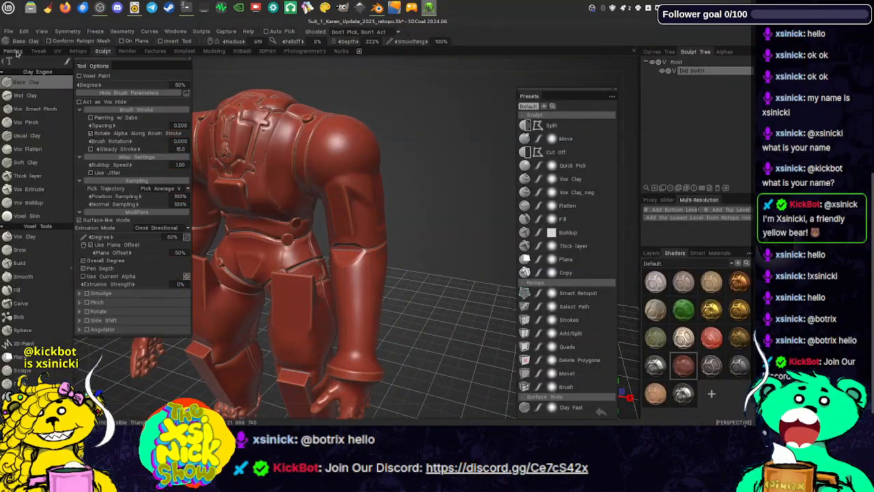
click(15, 52)
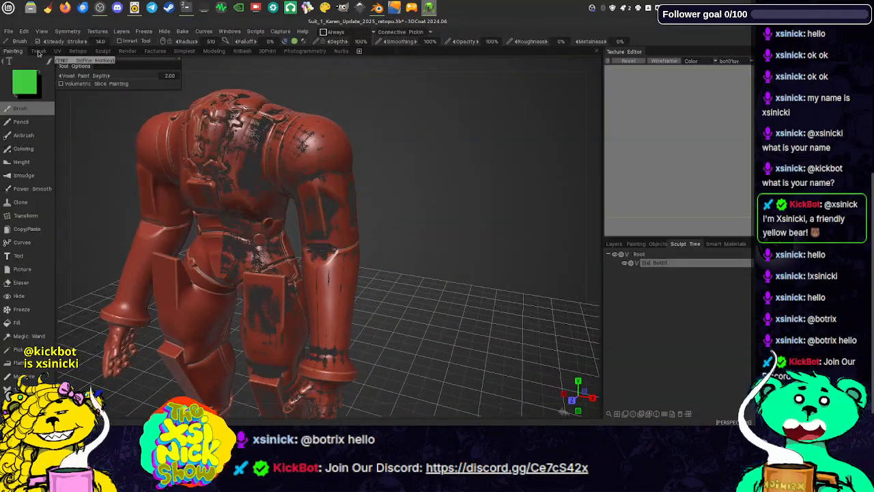
- Delete the baked retopo painting object and its Normalmap and Bot01 layers, keeping only Layer 0
click(636, 244)
click(620, 255)
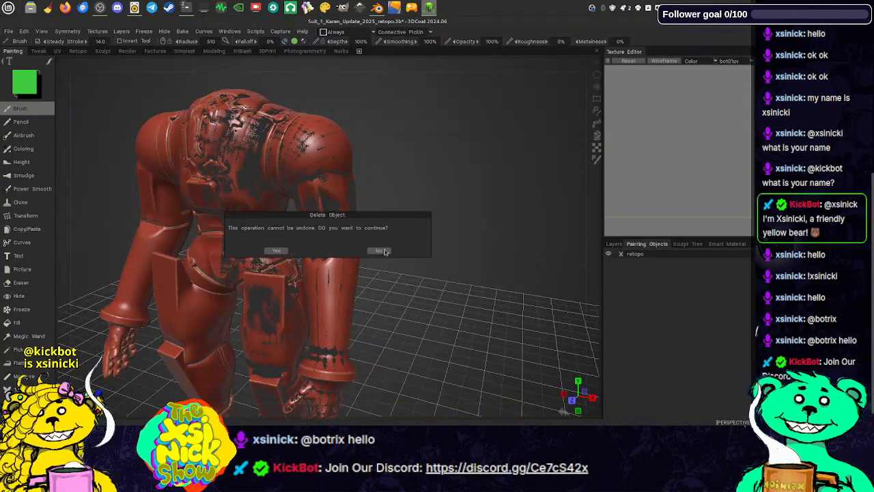
click(276, 251)
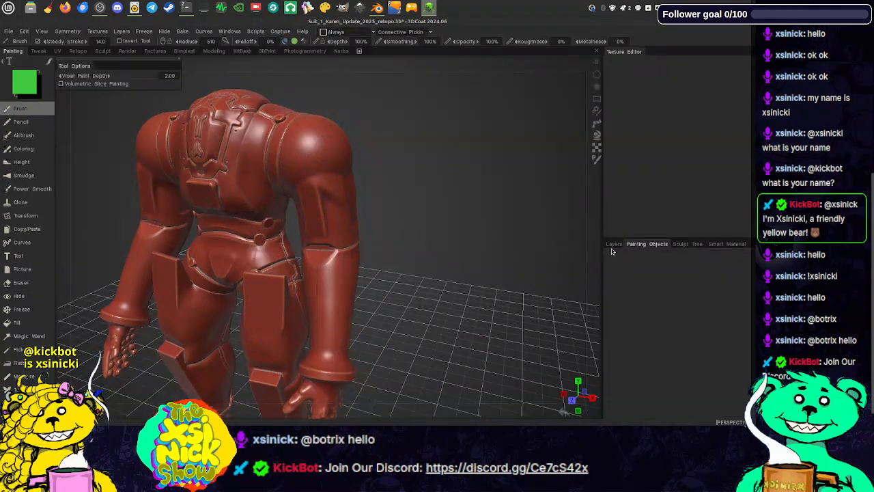
click(613, 244)
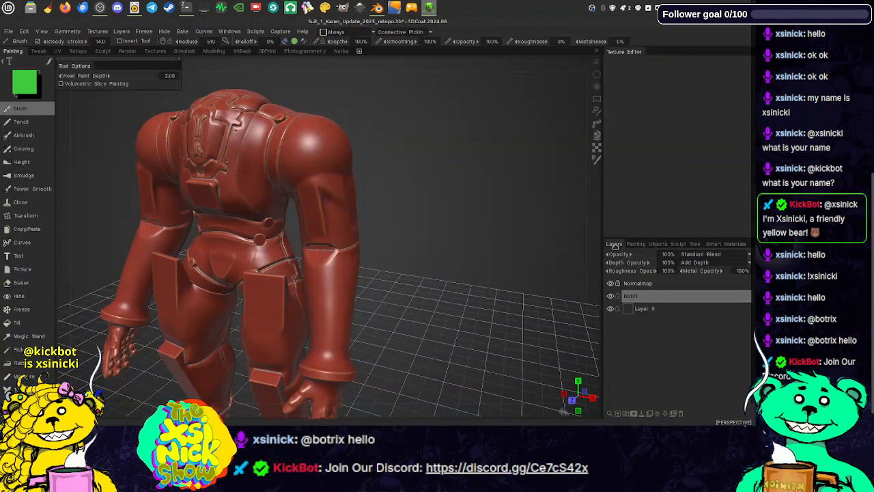
click(656, 285)
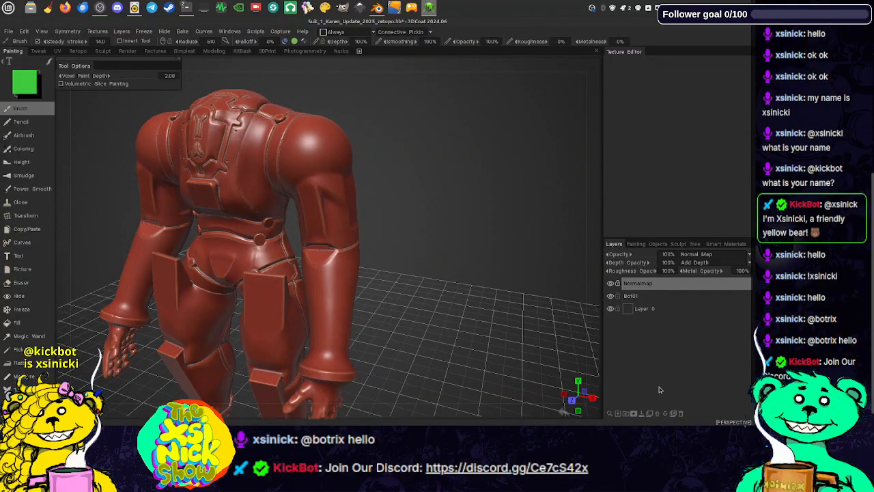
click(681, 415)
click(682, 415)
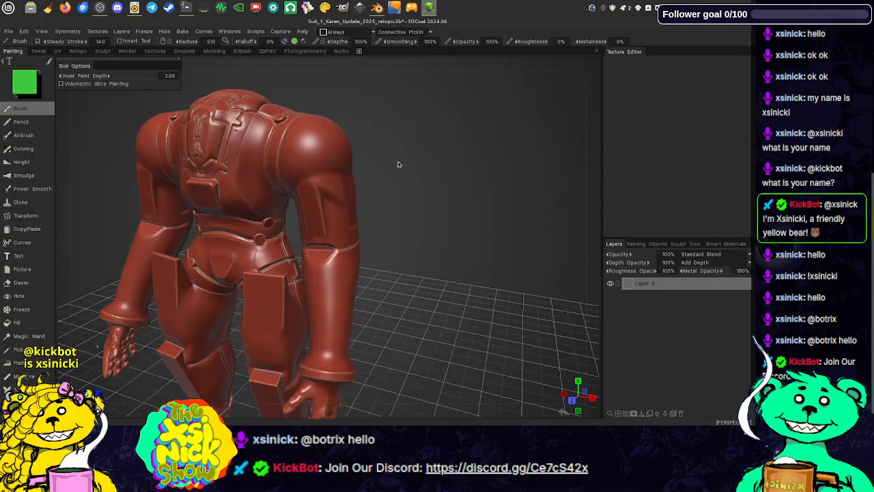
- Return to the Retopo room and start another per-pixel normal map bake, accepting scan depths of 3.00 inside and outside the object
click(57, 52)
click(77, 51)
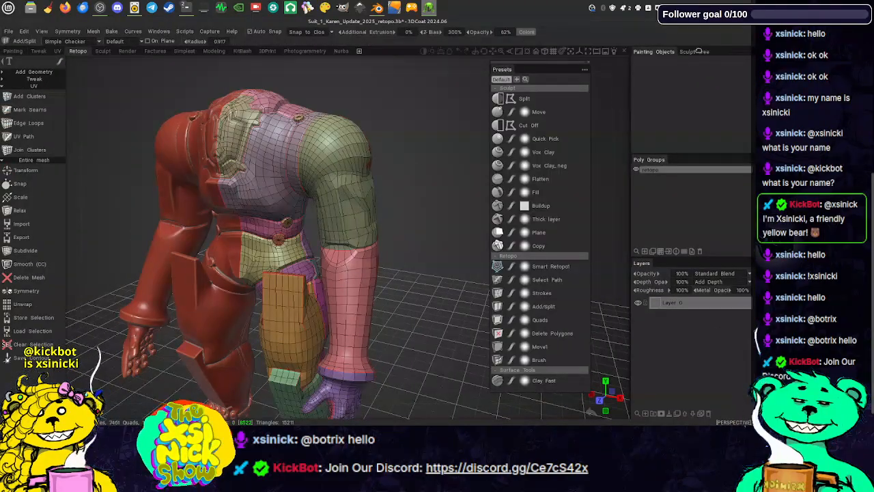
click(695, 51)
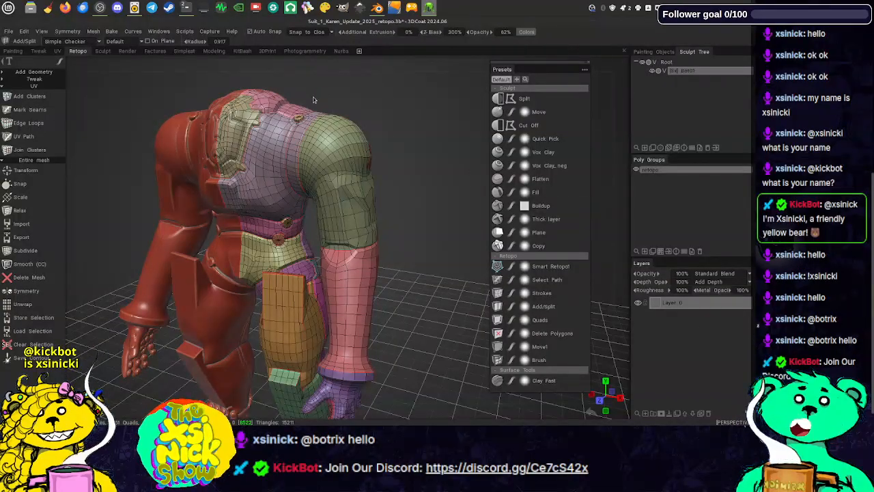
middle_drag(458, 142, 473, 141)
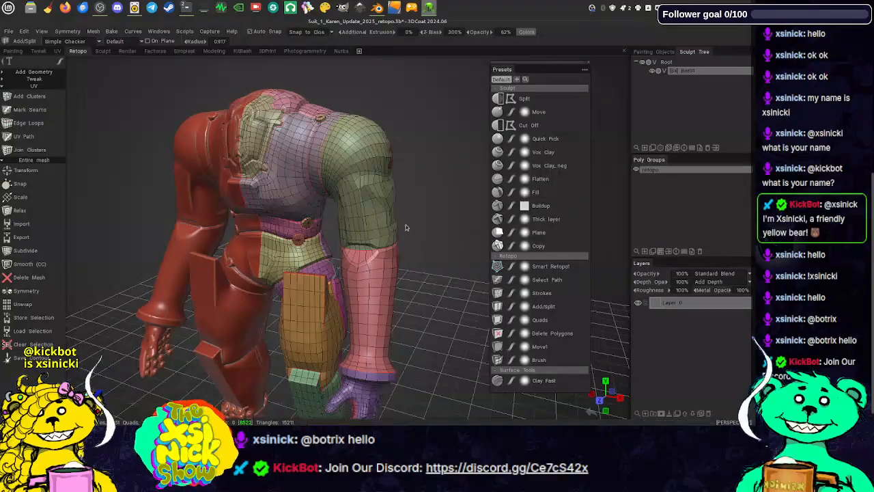
click(111, 32)
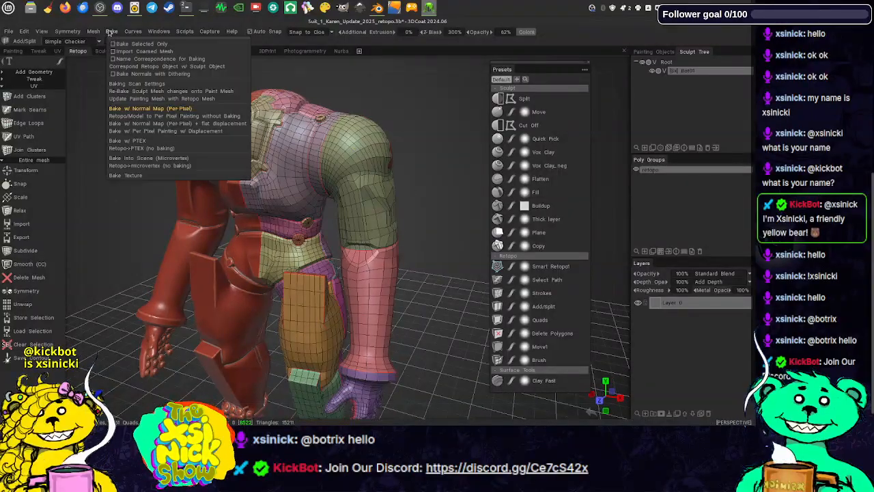
click(125, 111)
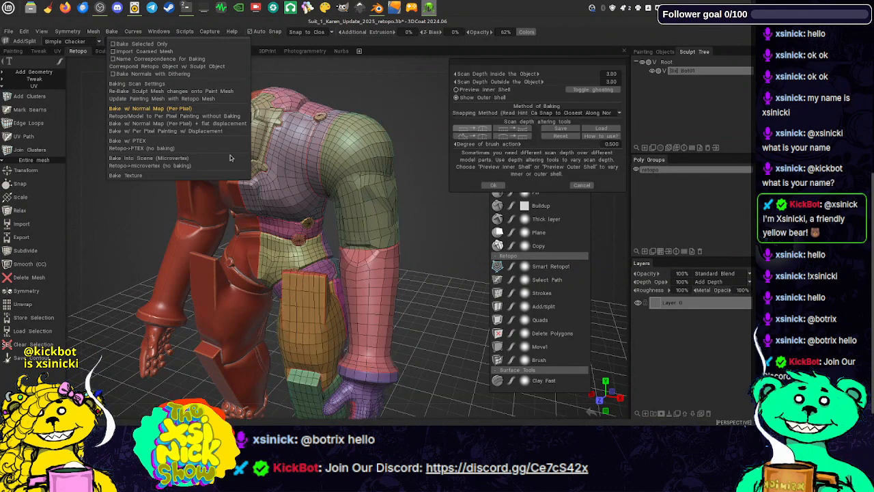
click(493, 186)
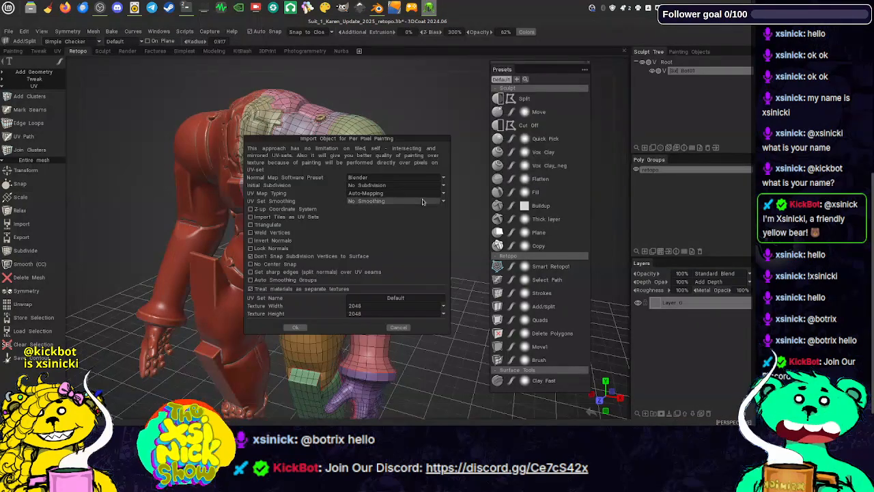
- Choose Keep UV, disable treating materials as separate textures, name the UV set bot01uv, and run the bake at 2048 × 2048
click(387, 194)
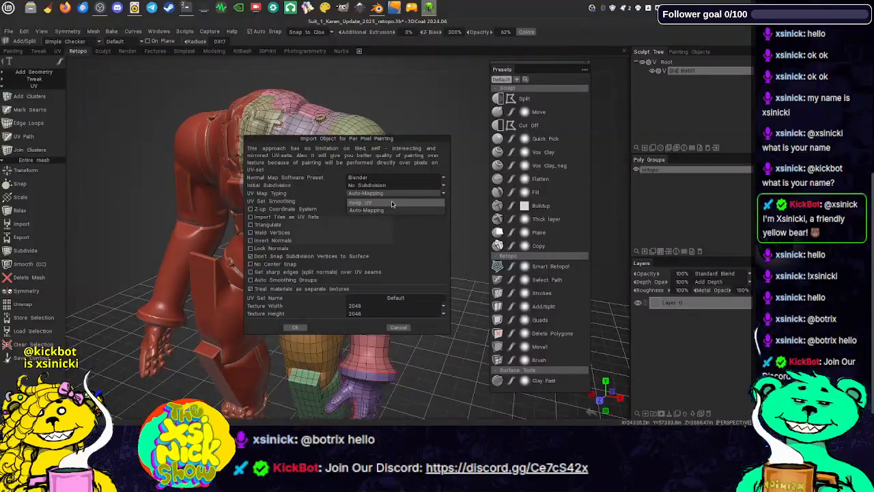
click(393, 203)
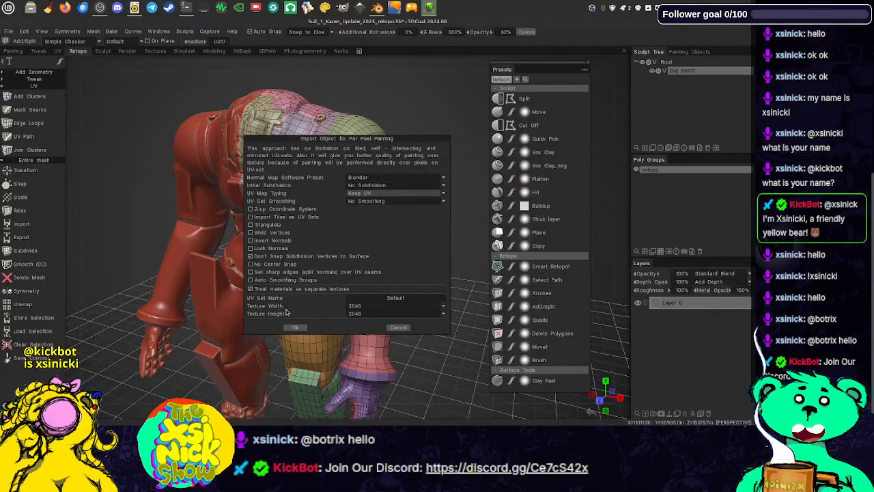
click(414, 299)
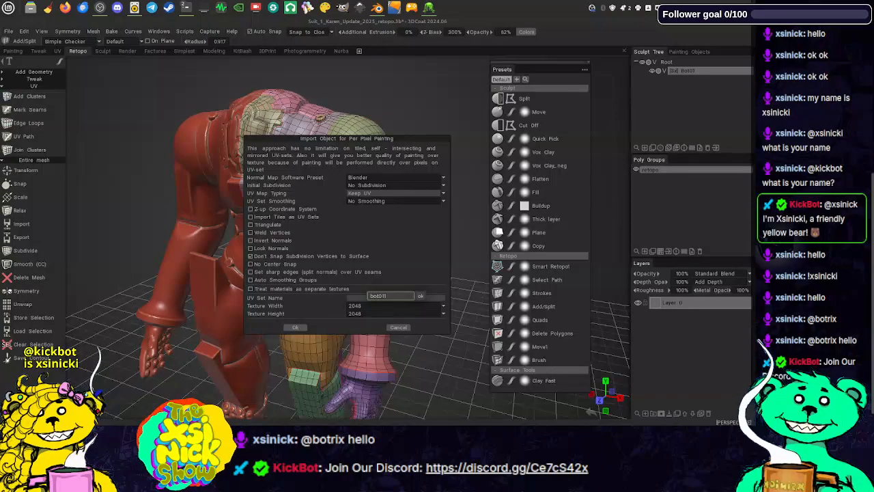
text(v)
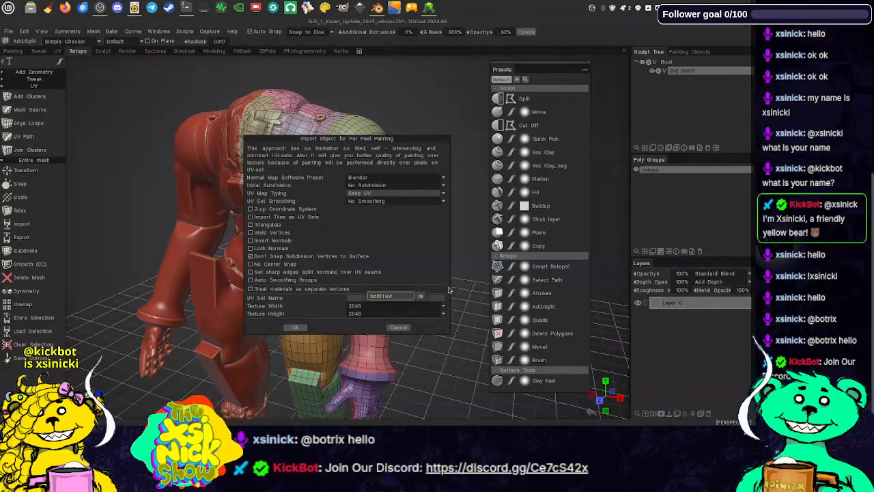
click(421, 297)
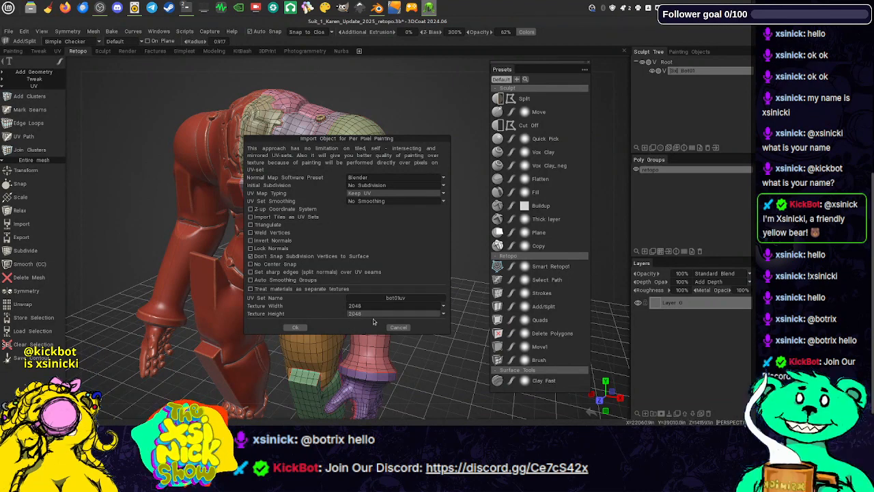
click(298, 327)
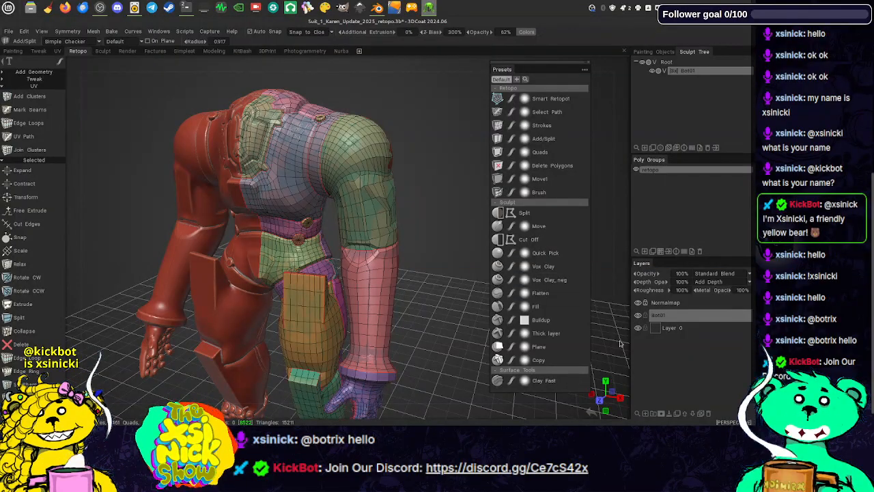
- Hide the sculpt and inspect the new bake on its own in the Painting room
click(646, 62)
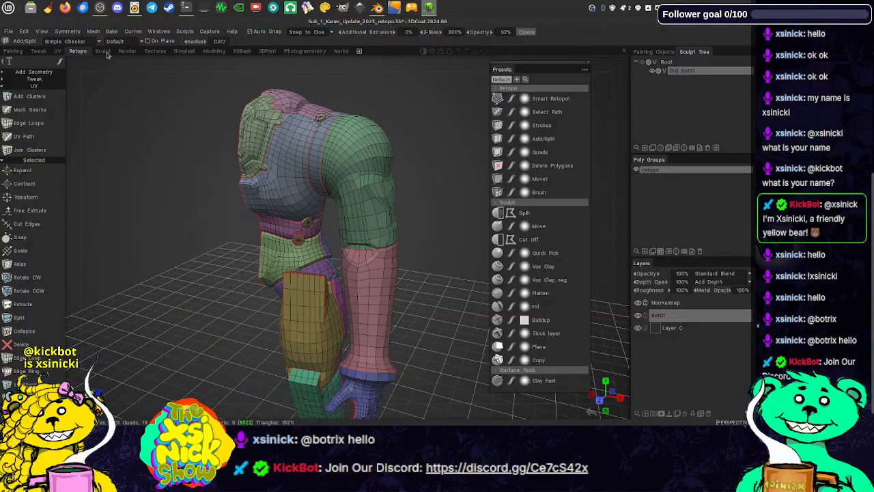
click(13, 52)
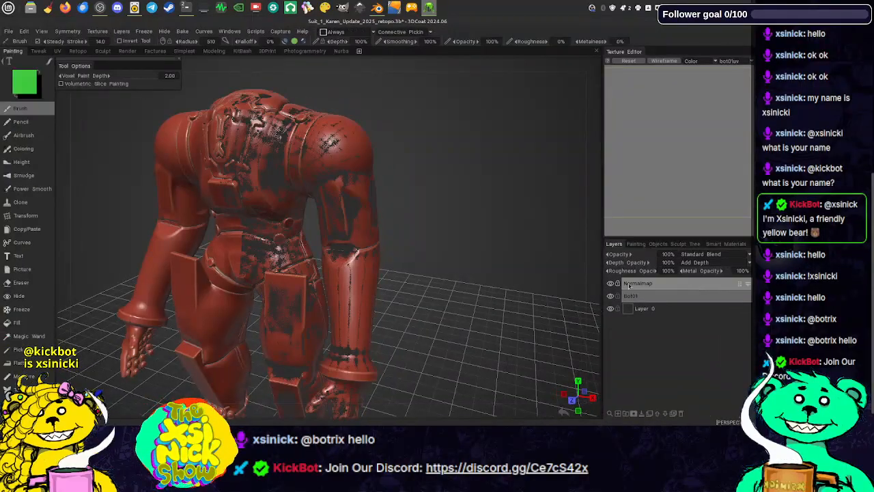
click(678, 244)
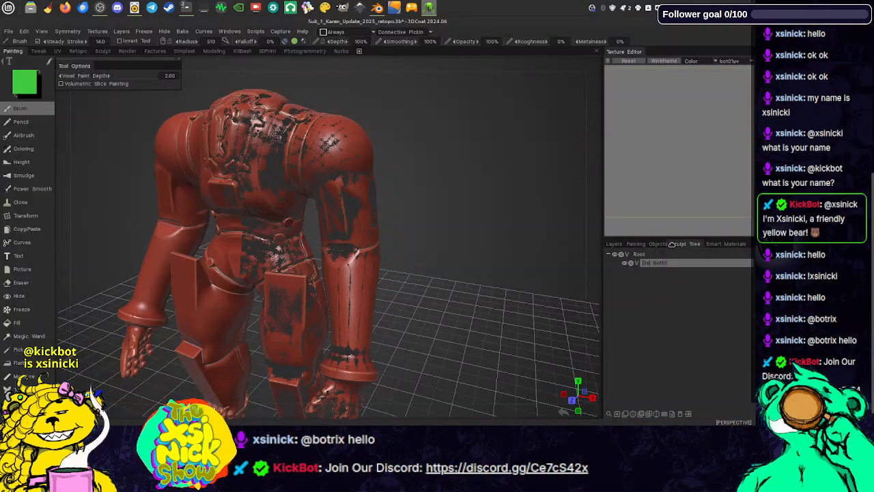
click(617, 255)
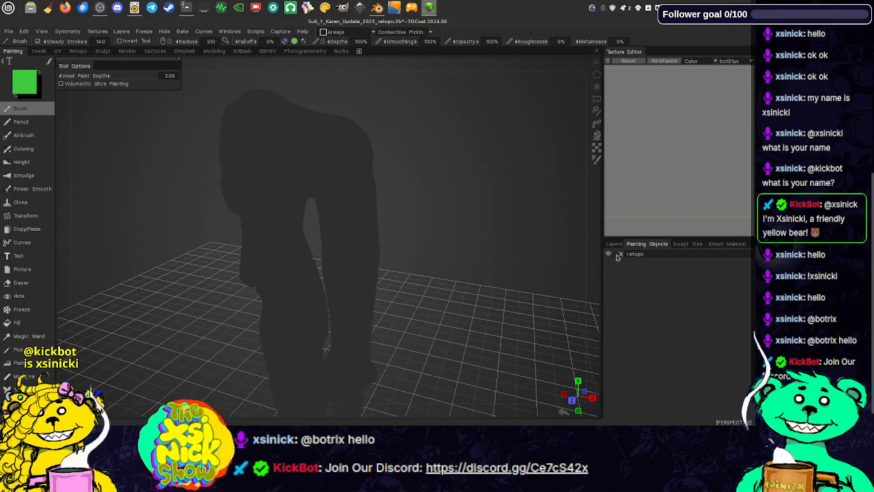
- Delete the failed bake's retopo painting object and the leftover Normalmap and Bot01 layers, and return to the Retopo room
click(621, 255)
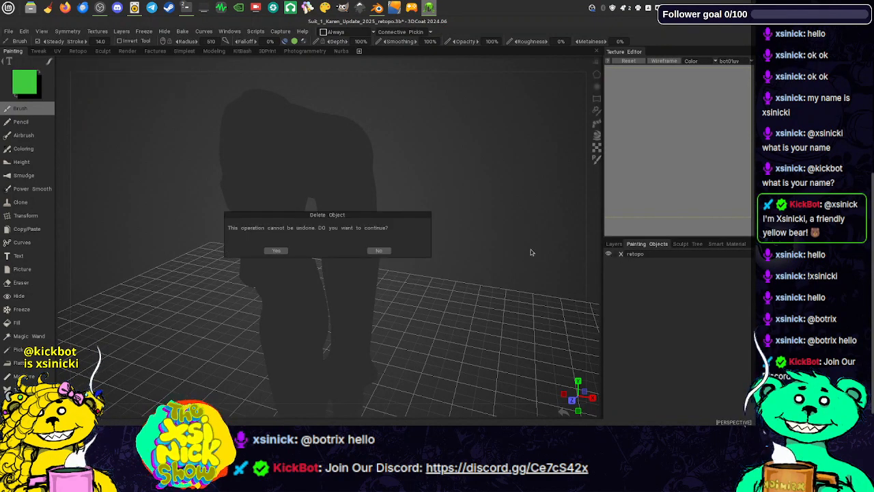
click(289, 251)
click(727, 244)
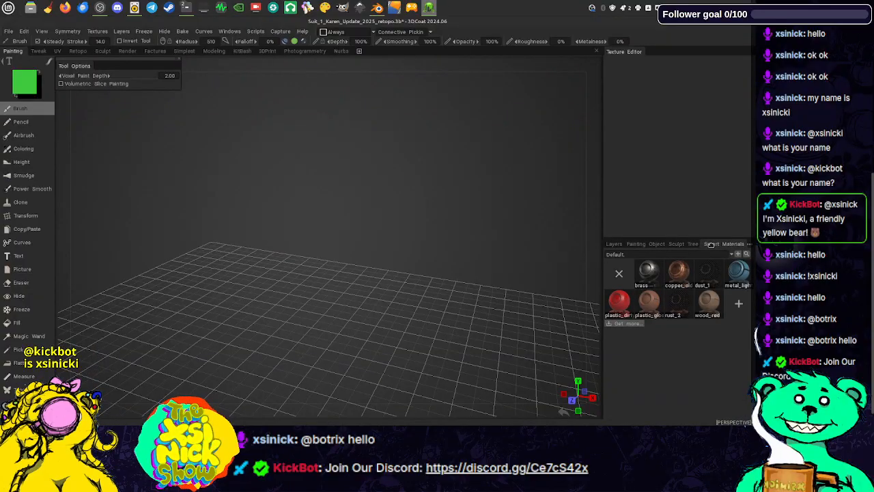
click(687, 244)
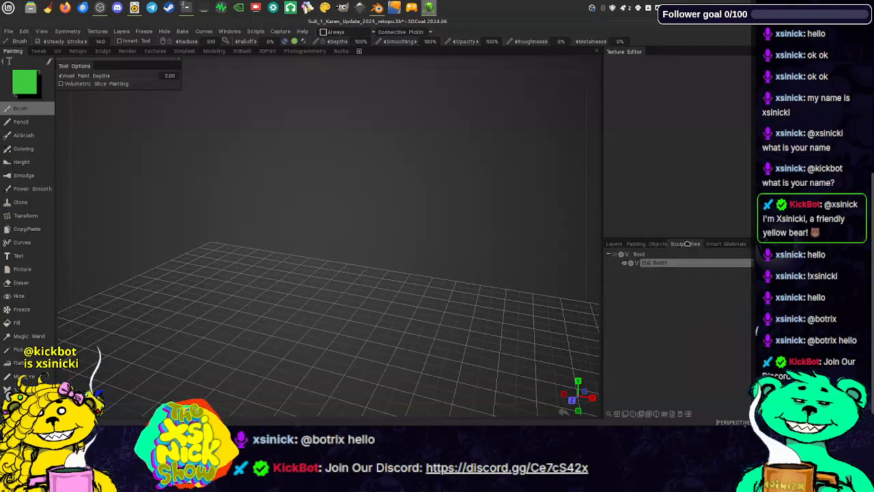
click(615, 244)
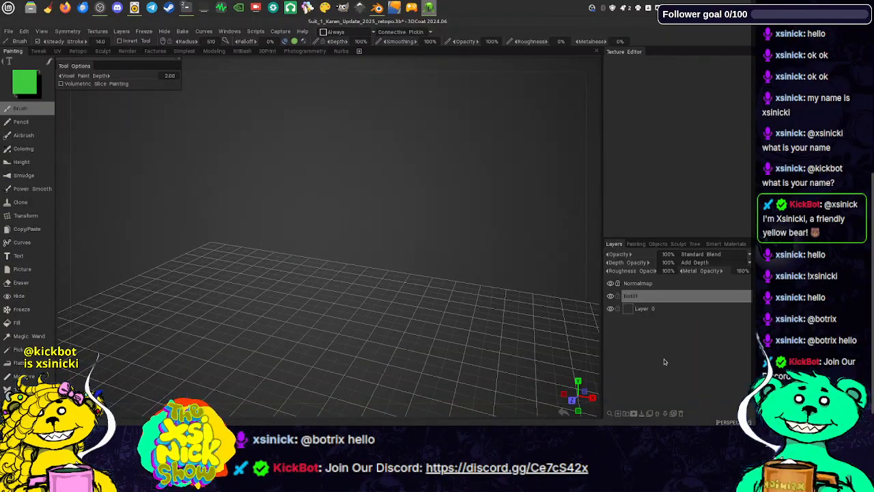
click(639, 308)
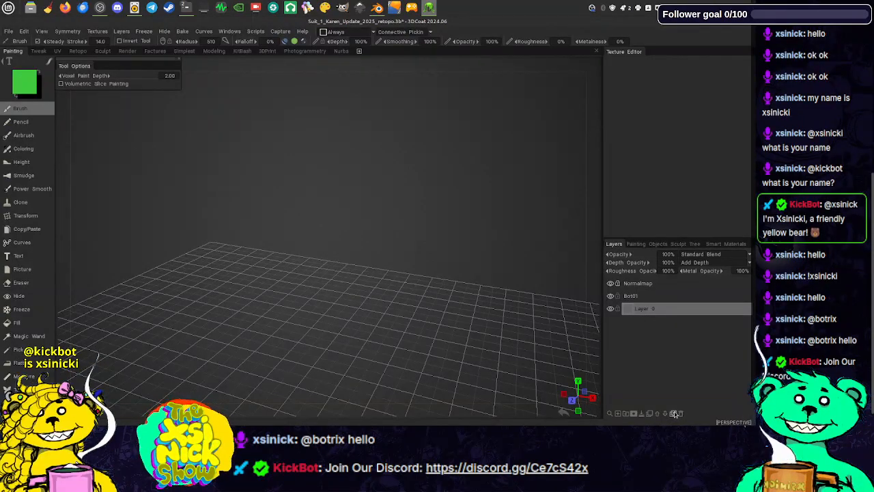
click(675, 413)
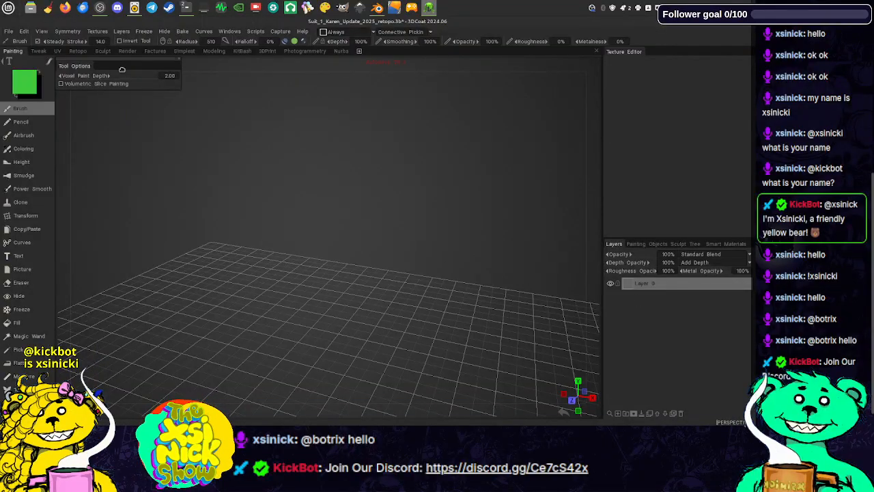
click(58, 51)
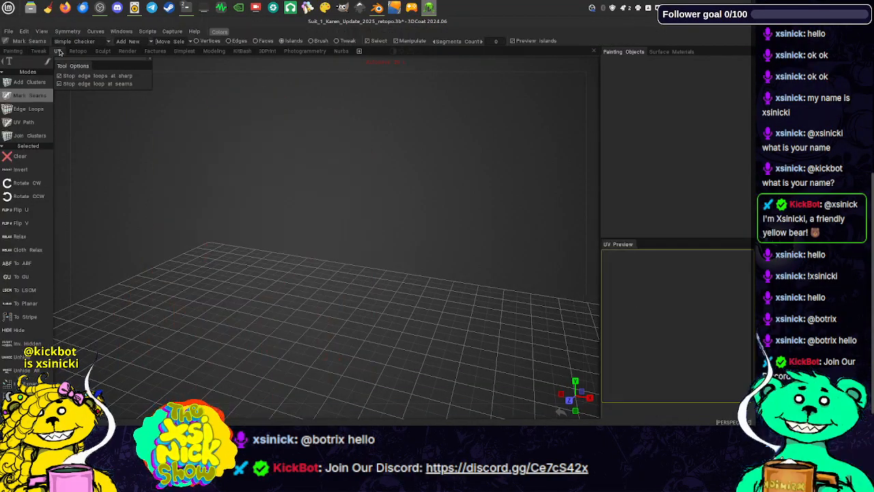
click(85, 51)
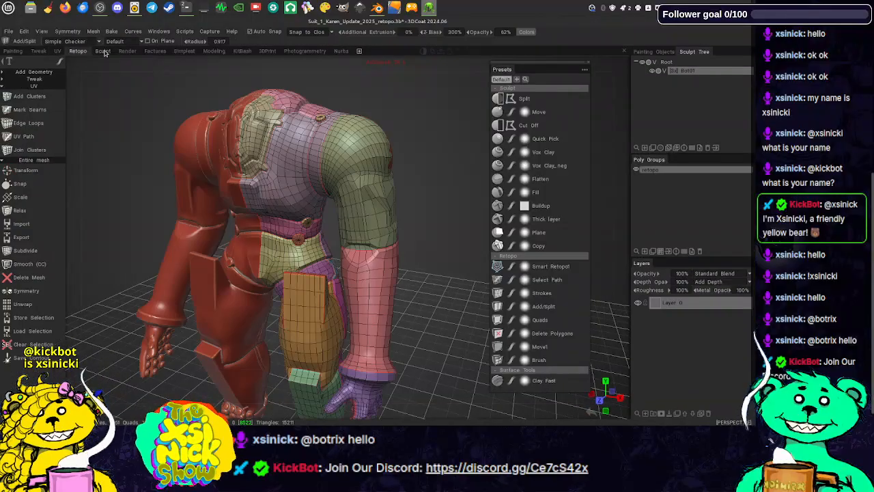
- Try adding UV clusters on the chest and at two spots on the upper back of the retopo mesh
drag(251, 62, 225, 75)
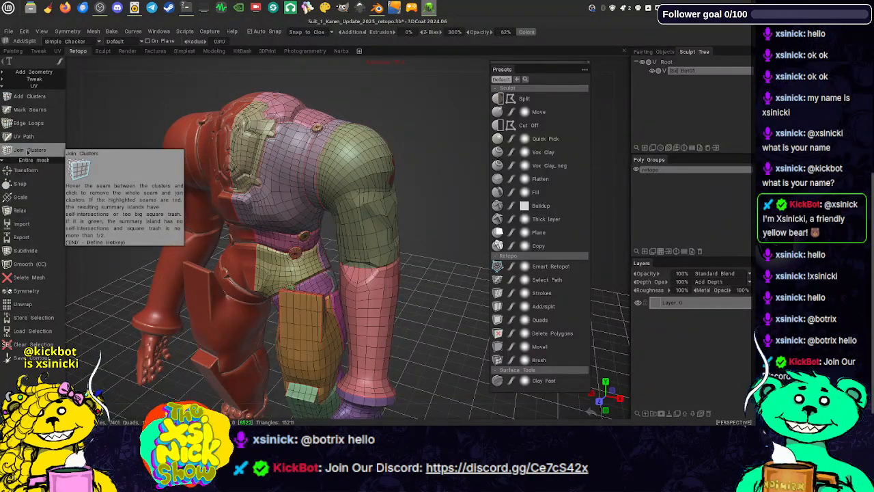
click(30, 96)
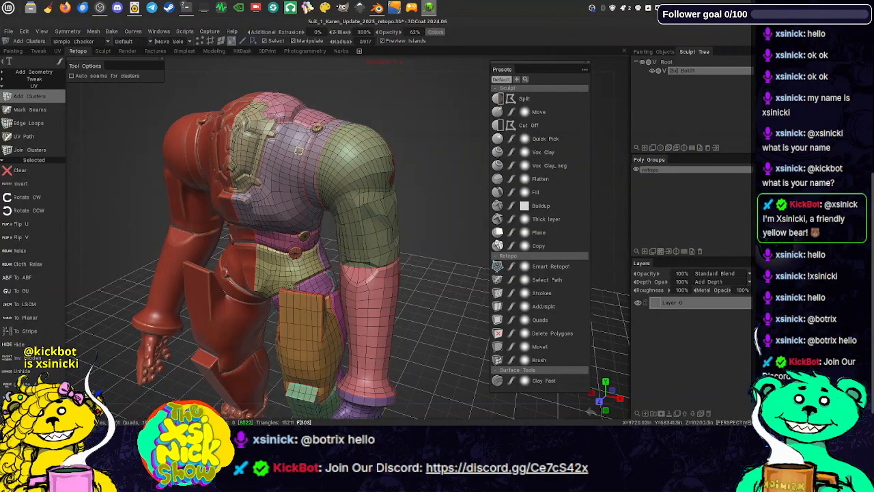
click(291, 149)
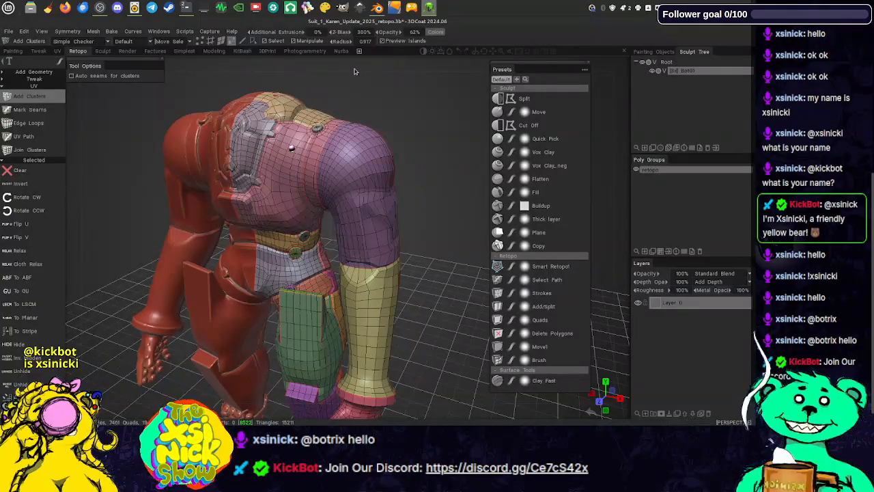
middle_drag(354, 71, 251, 81)
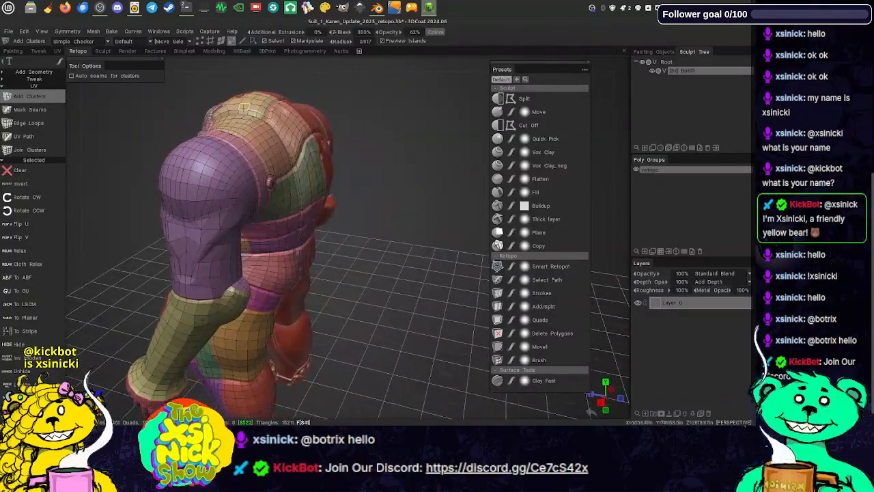
click(244, 106)
mouse_move(283, 73)
mouse_down()
mouse_move(378, 69)
mouse_move(267, 70)
mouse_up()
click(281, 124)
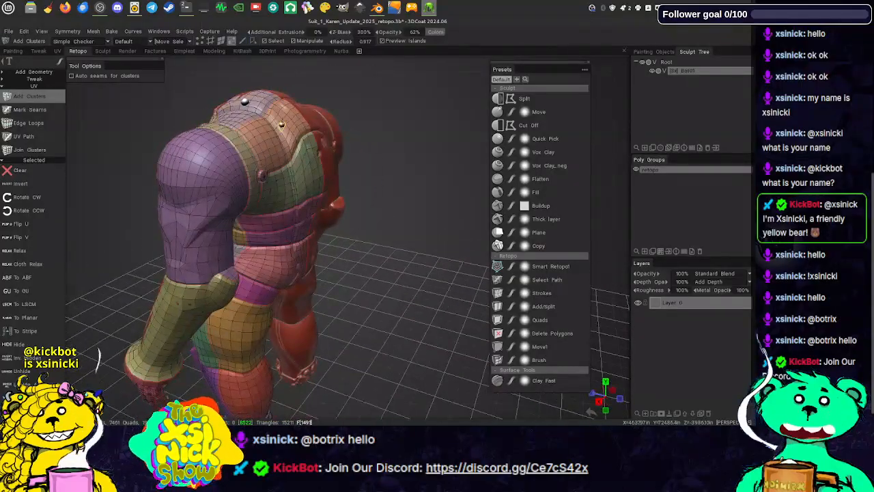
- Check the UV room for the retopo mesh's islands, and examine the clusters in the Retopo room from back and front
click(59, 52)
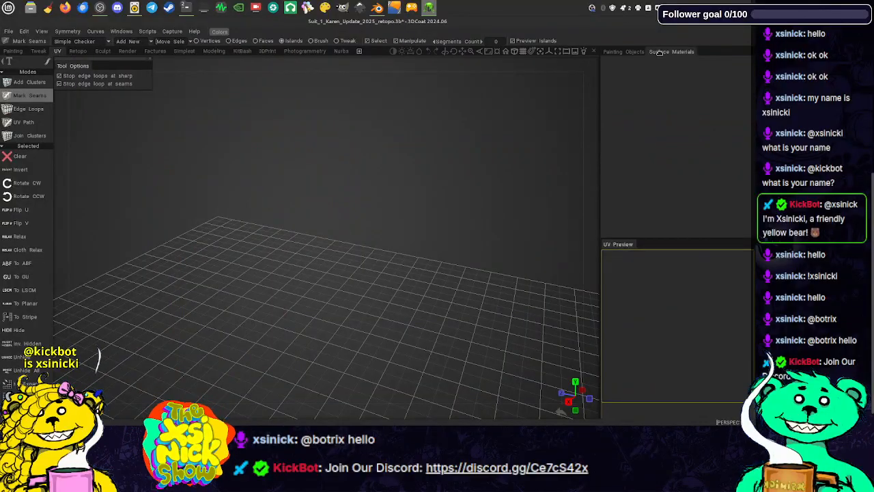
click(628, 53)
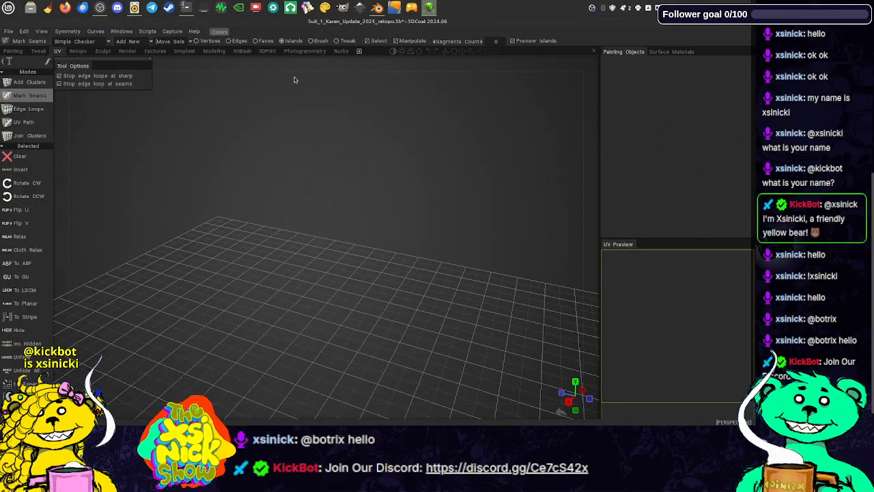
click(82, 52)
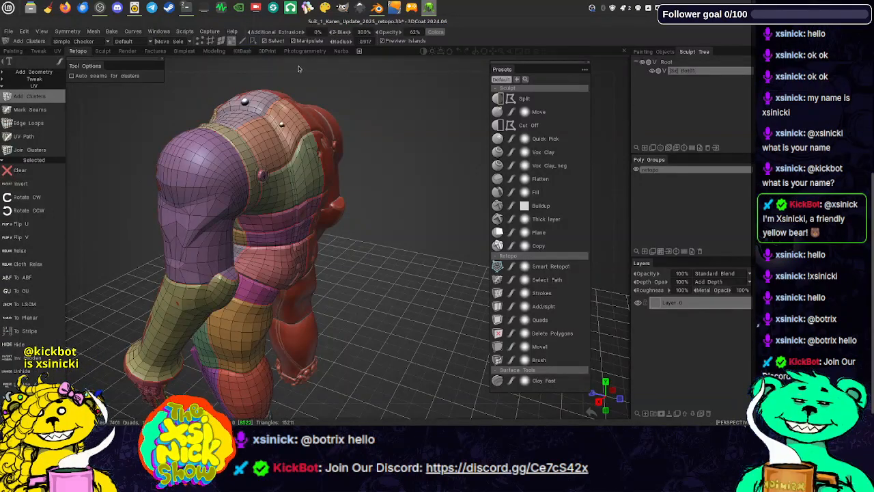
drag(298, 62, 247, 70)
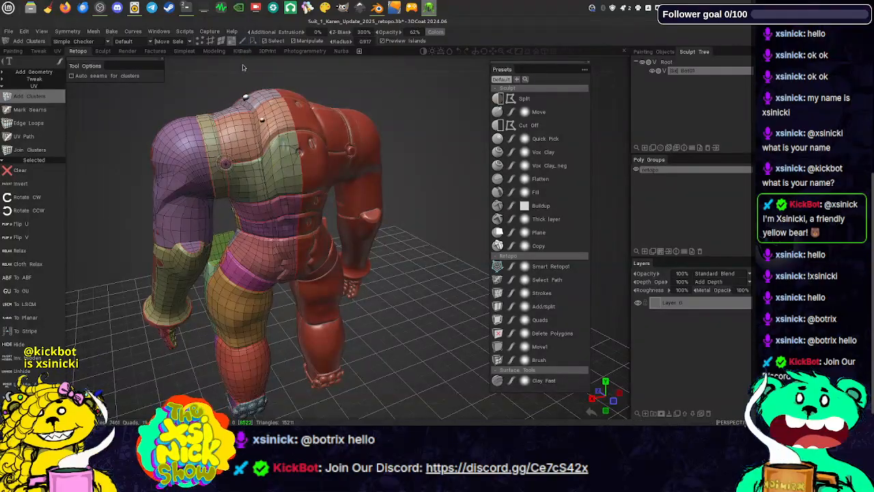
drag(243, 68, 434, 67)
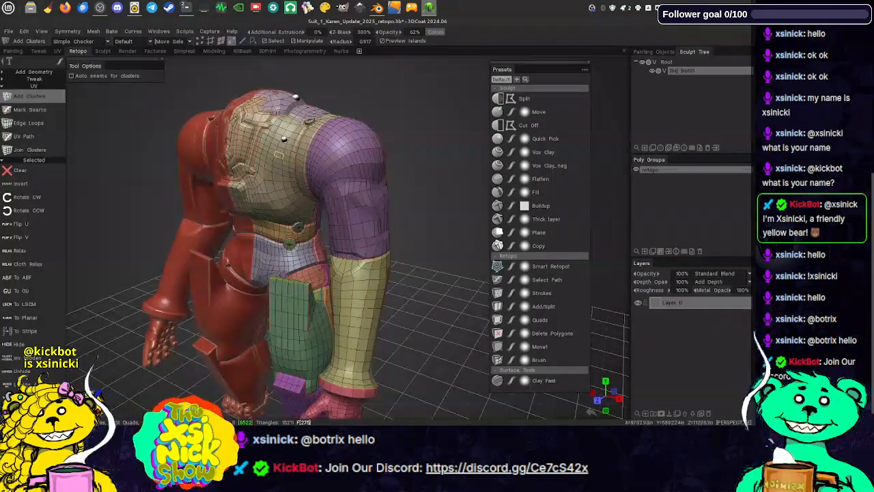
- Try one more cluster on the chest, and undo the UV clusters added to the chest and upper back
click(279, 156)
key(ctrl+z)
key(ctrl+z)
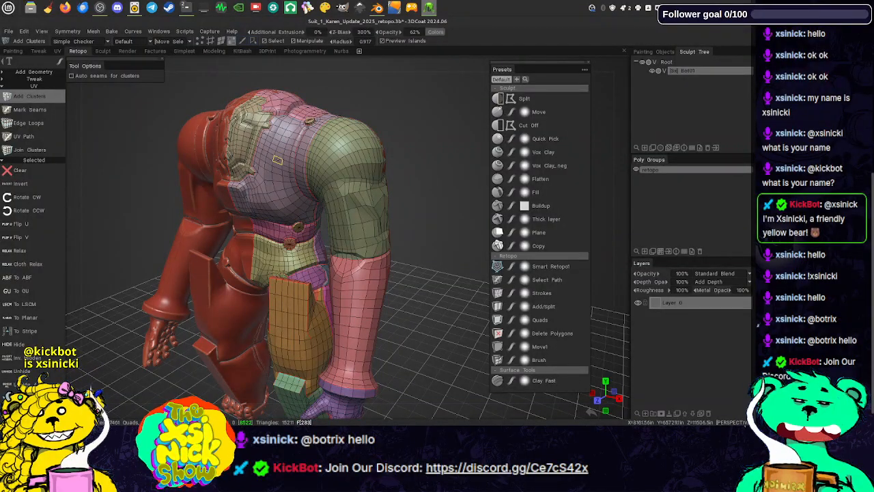
mouse_move(382, 9)
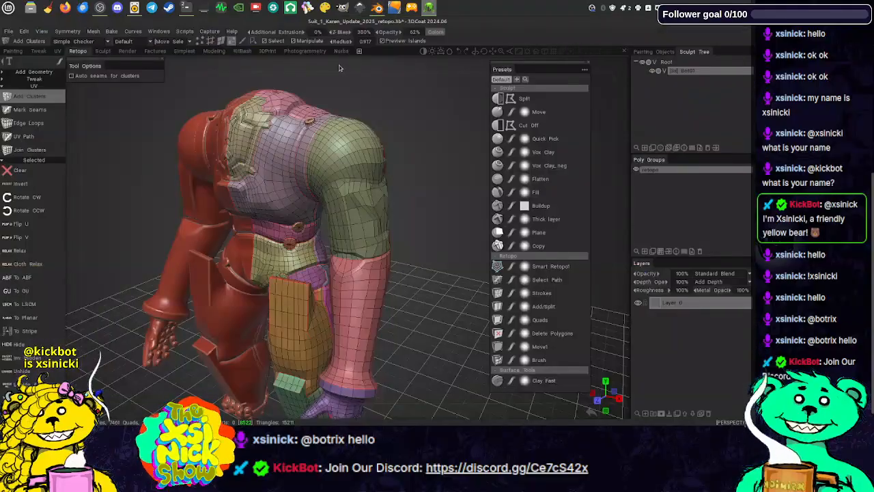
drag(340, 67, 180, 71)
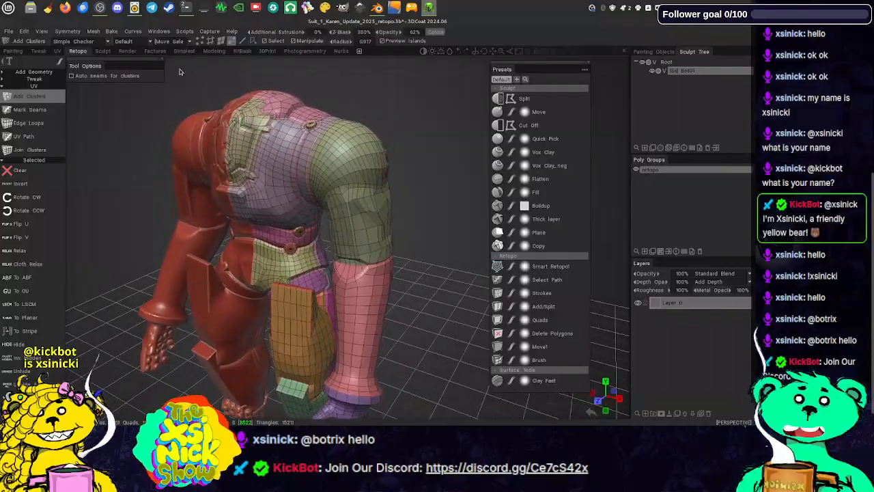
click(9, 32)
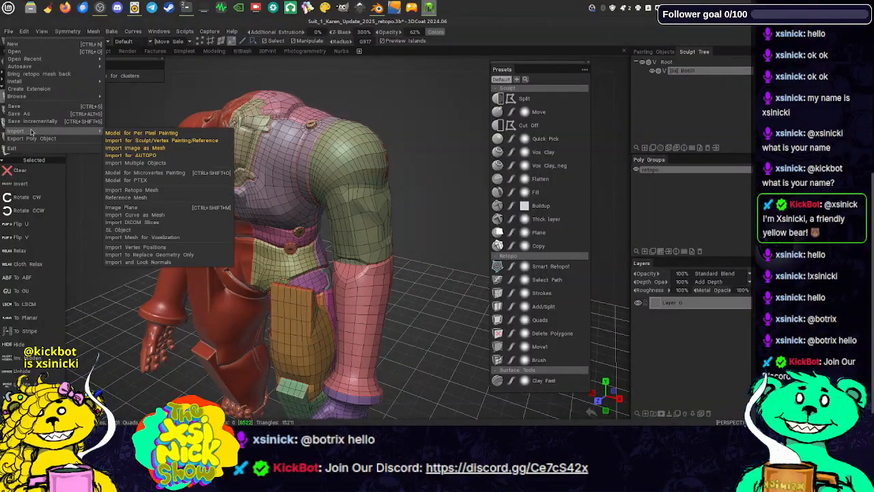
click(156, 189)
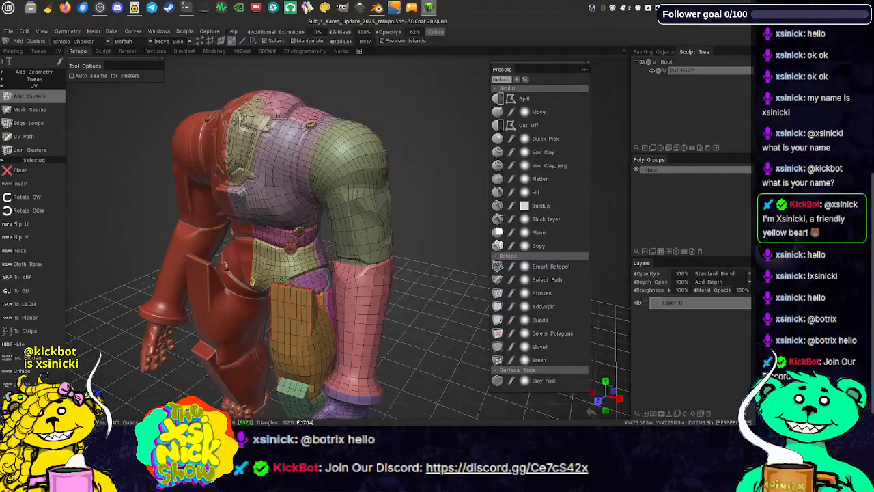
- Unwrap the retopo mesh with its existing seams, and check the UV room for the islands before returning to the Retopo room
scroll(55, 299, down, 5)
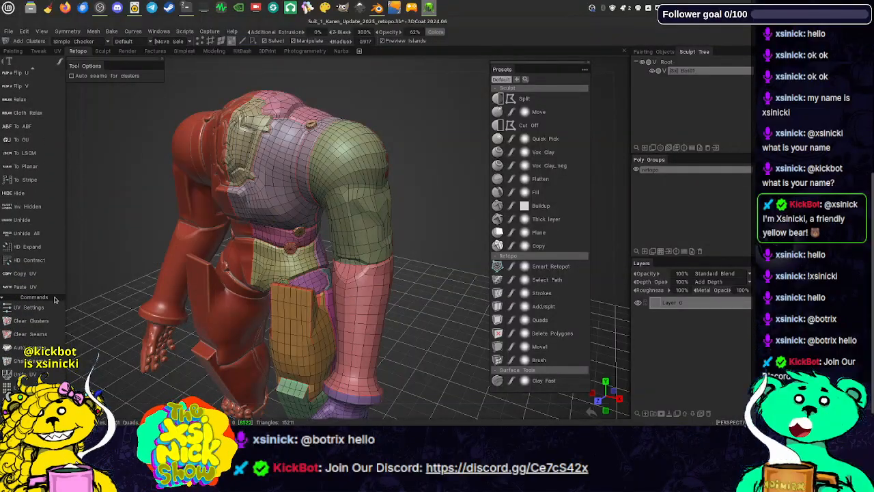
scroll(55, 300, up, 5)
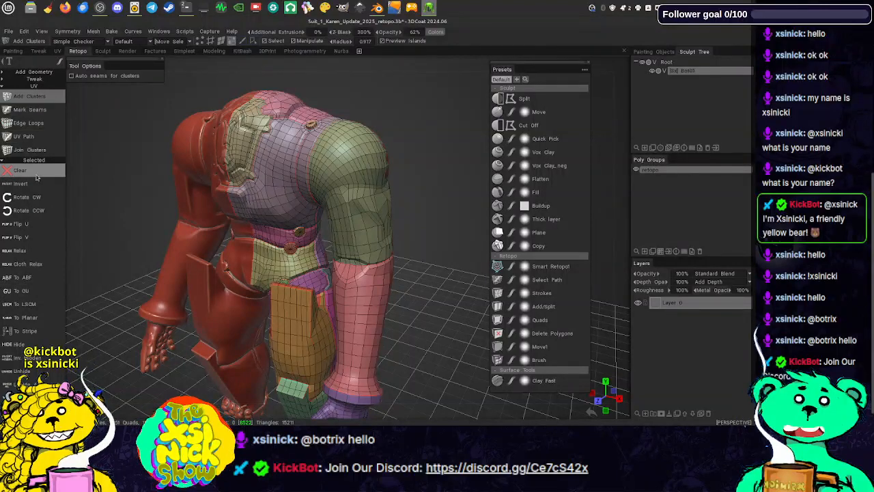
scroll(37, 177, down, 7)
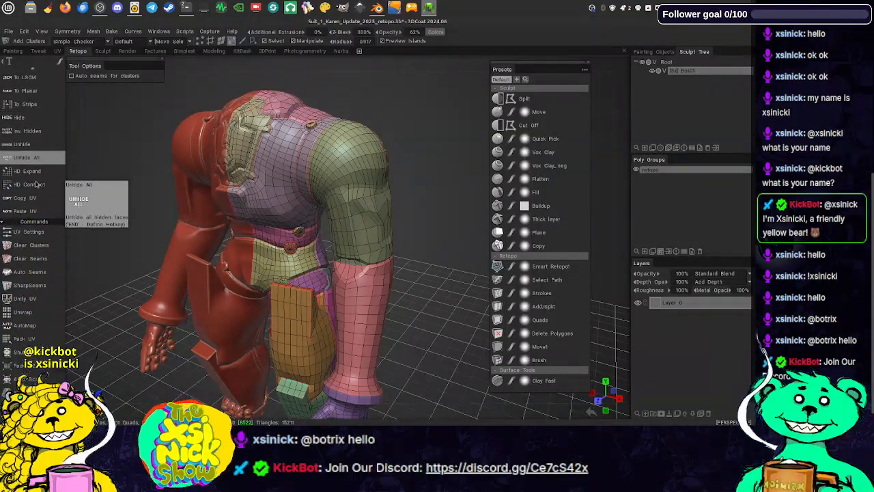
scroll(37, 205, down, 2)
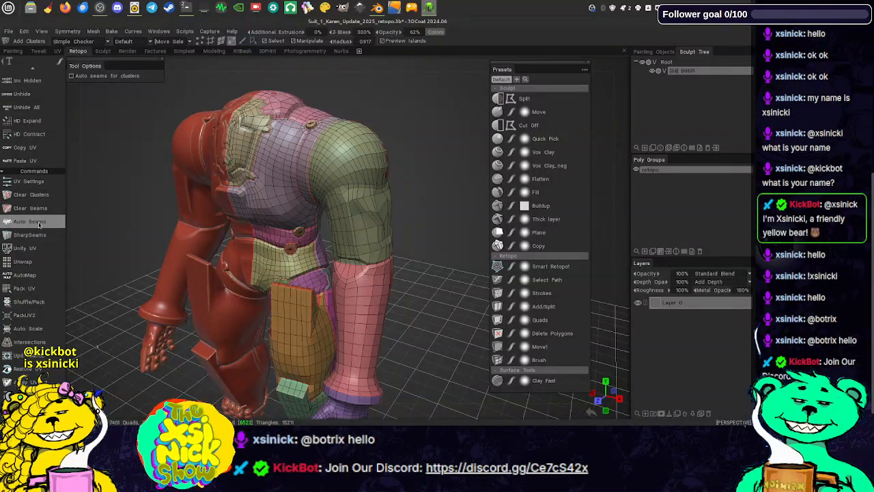
click(23, 262)
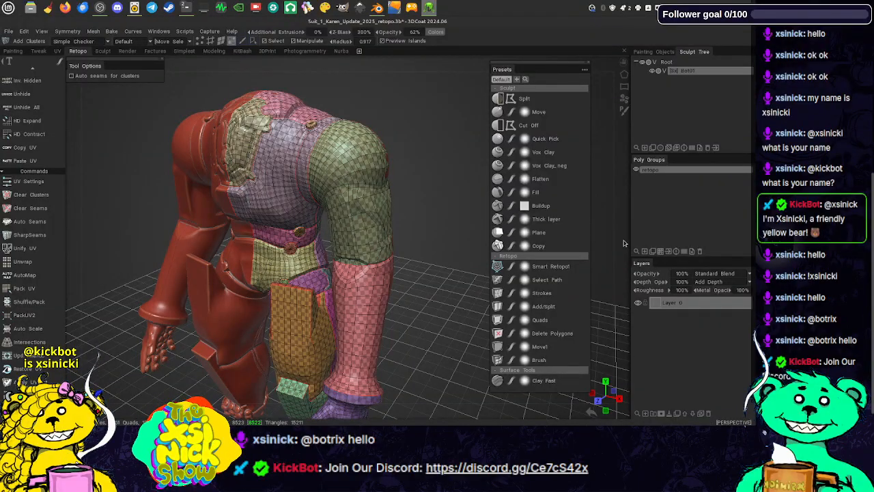
drag(624, 243, 626, 99)
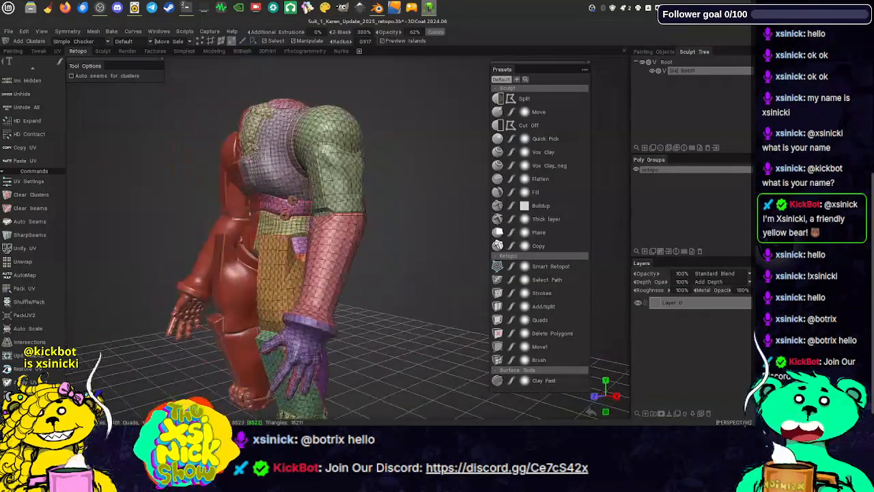
click(58, 52)
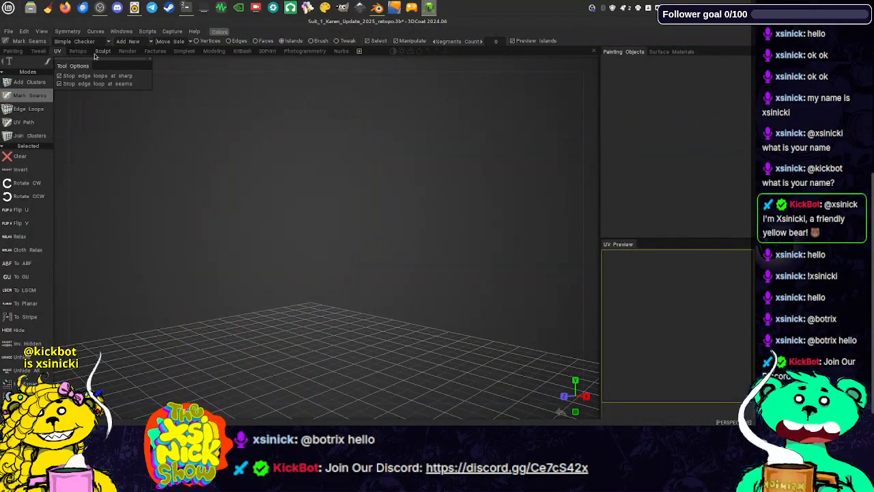
click(78, 51)
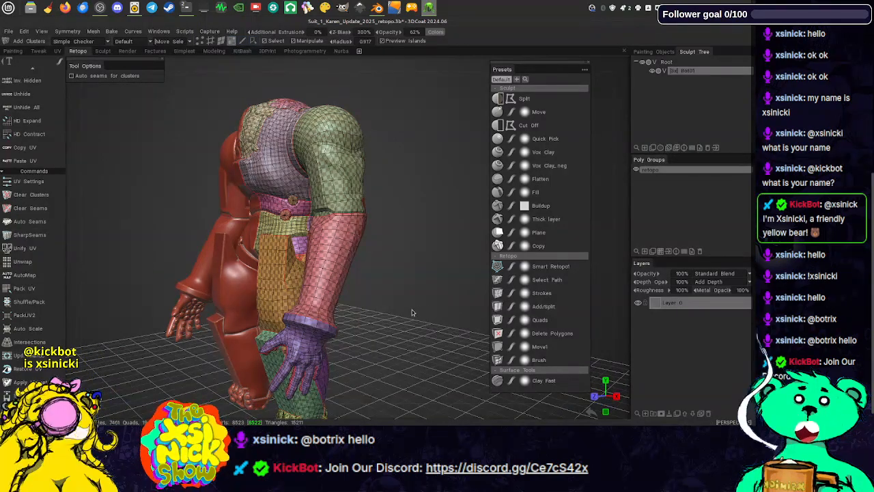
middle_drag(412, 312, 400, 273)
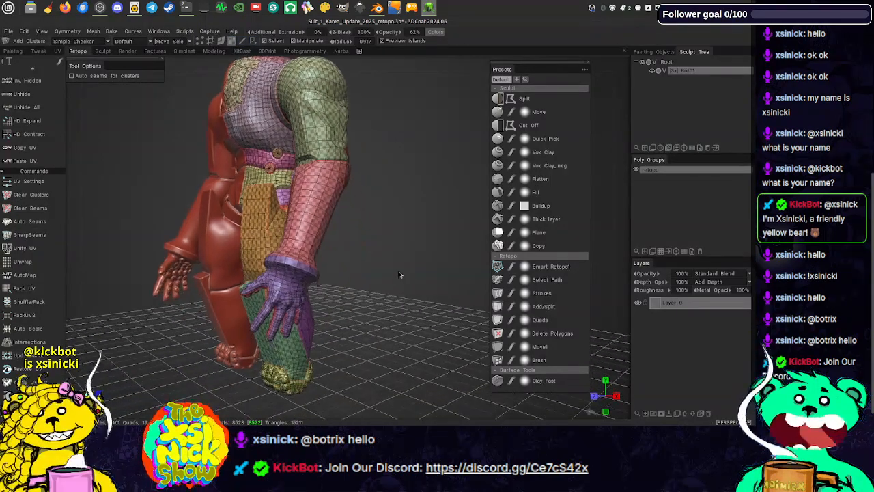
- Pack the retopo mesh's UV islands and look for them in the UV room
click(21, 289)
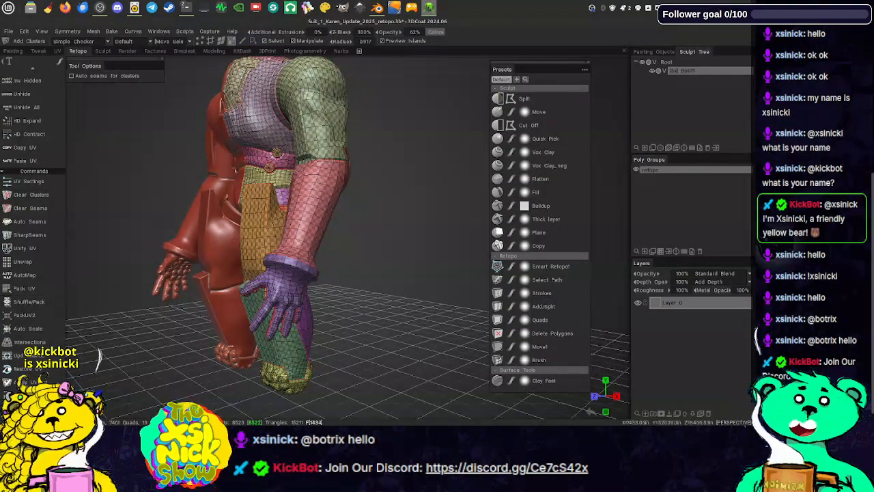
click(58, 52)
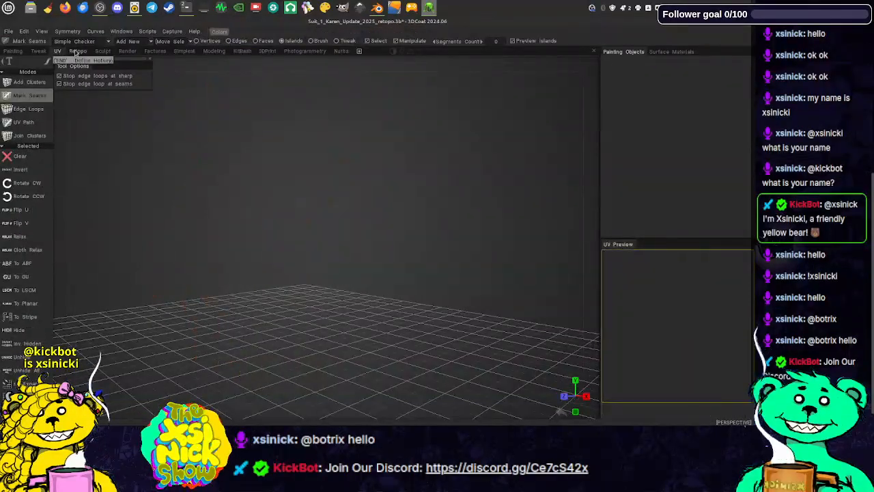
middle_drag(359, 175, 313, 140)
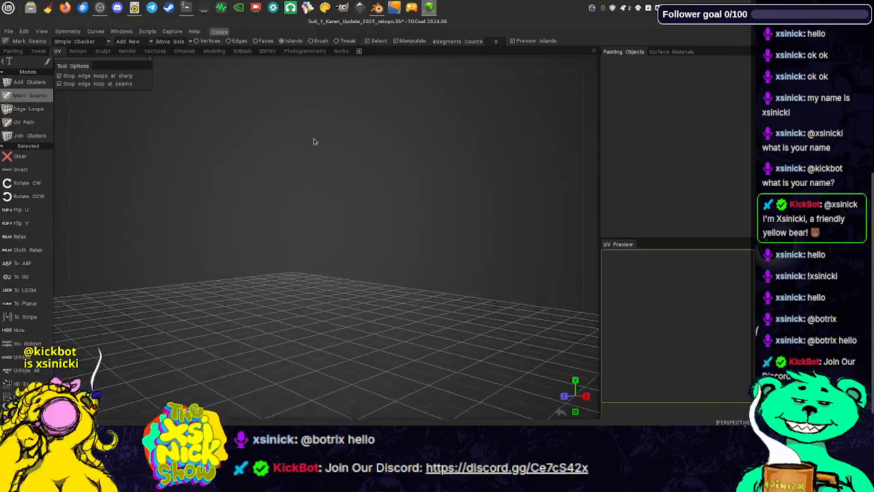
- Return to the Retopo room and apply the currently defined UV set to the retopo mesh
click(78, 52)
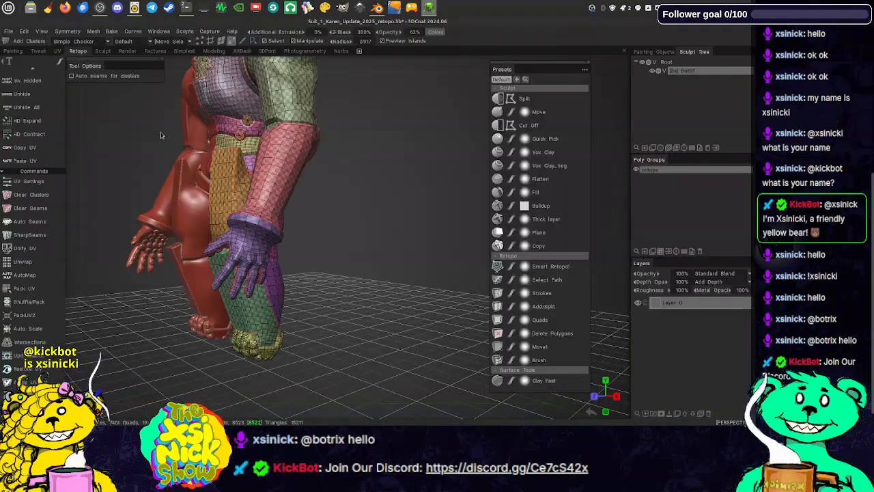
scroll(65, 266, up, 5)
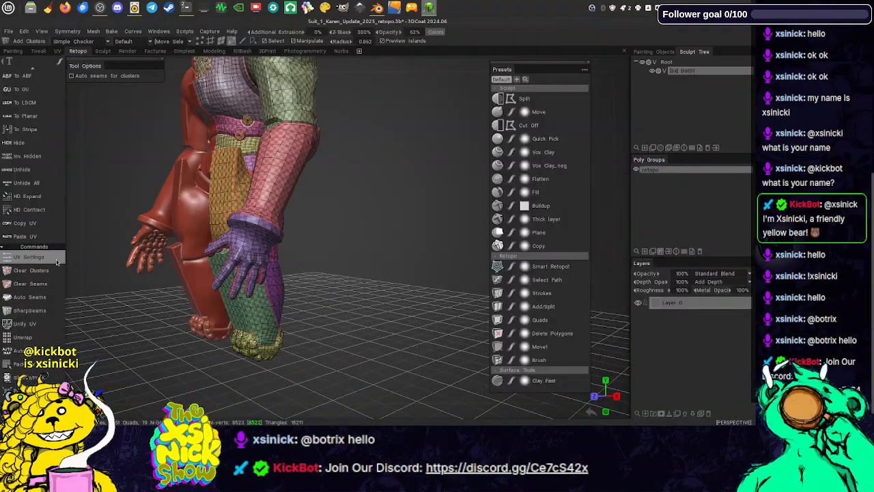
scroll(50, 261, up, 2)
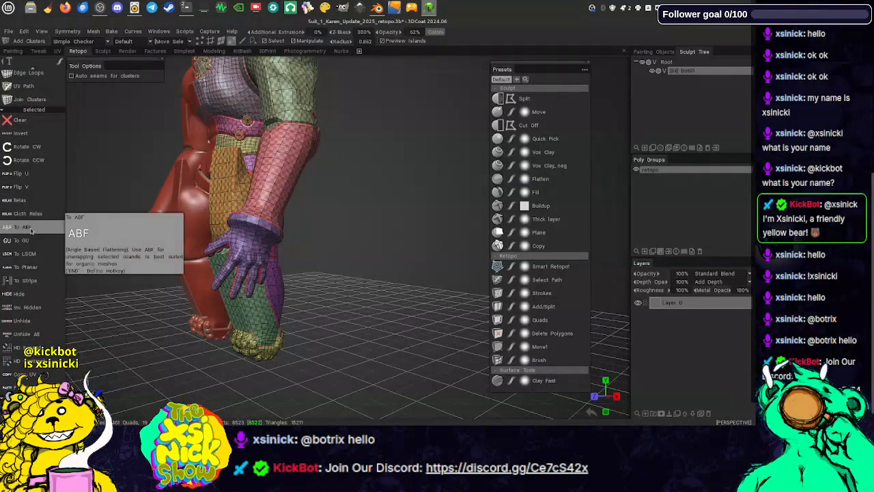
scroll(29, 267, down, 3)
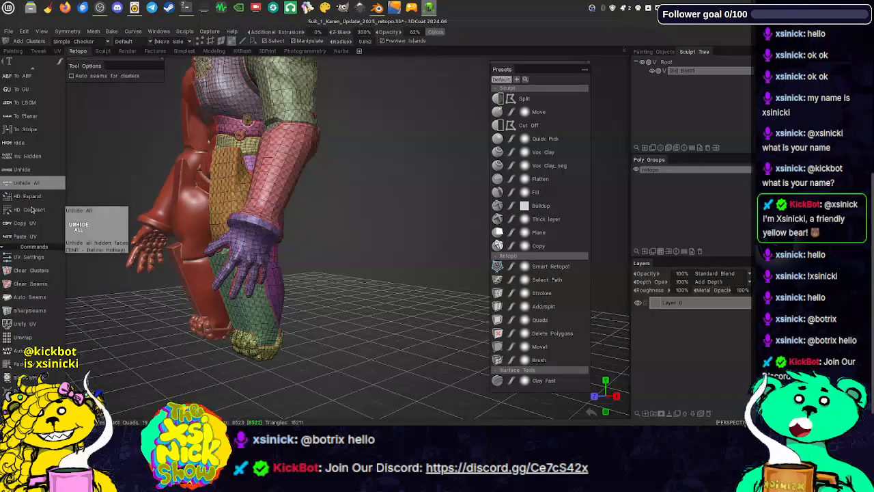
scroll(32, 211, down, 6)
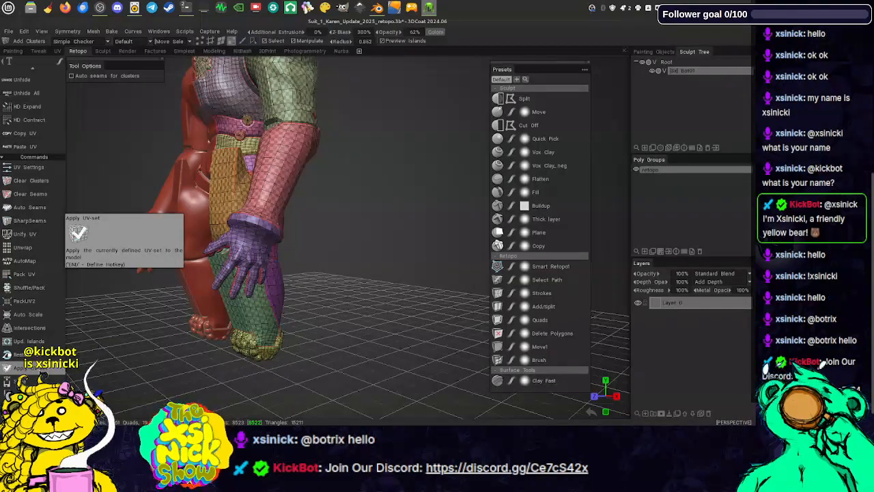
click(21, 369)
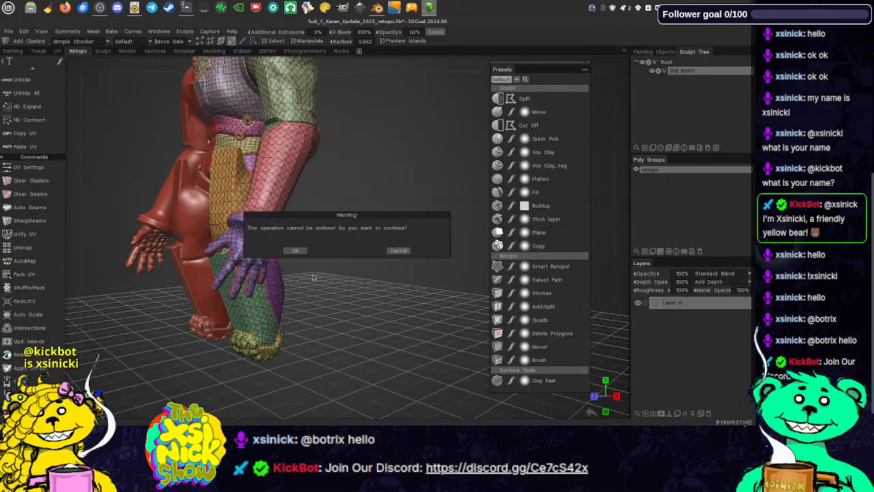
click(297, 250)
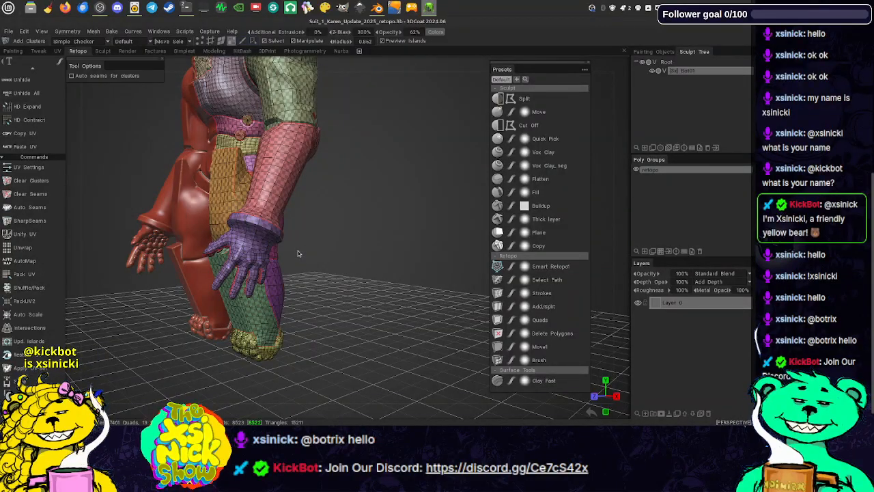
- Apply the UV set a second time, and check the UV room for the islands before returning to the Retopo room
click(21, 369)
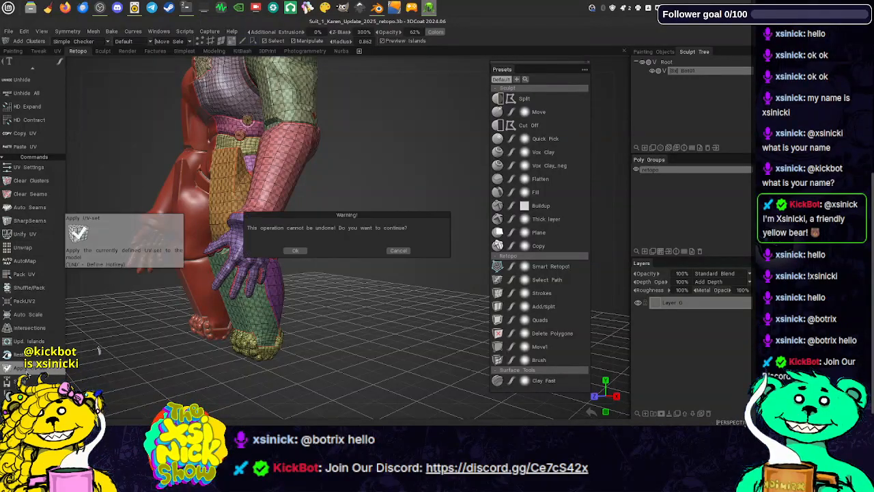
click(295, 251)
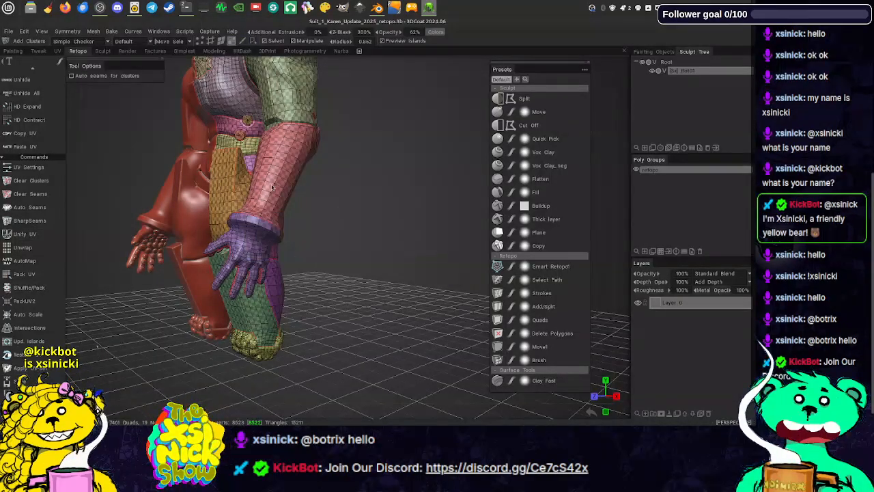
click(60, 51)
click(78, 51)
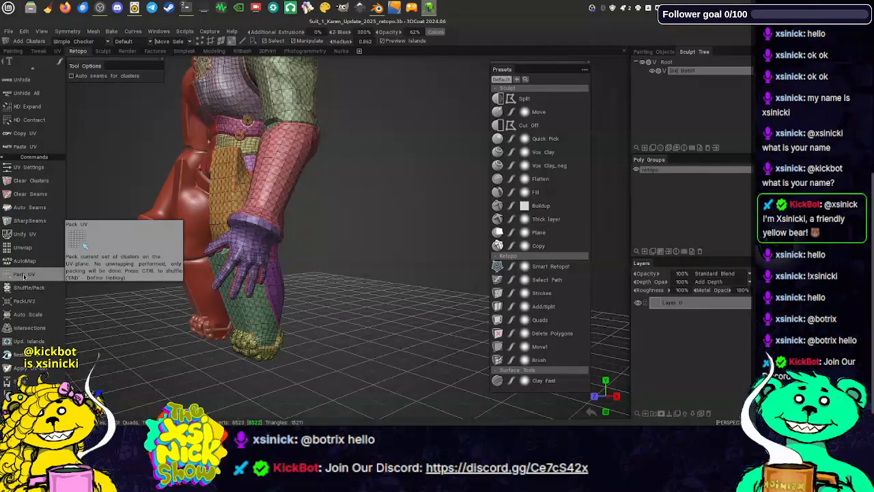
- Pack the retopo mesh's UV clusters again and apply the packed UV set to the model
click(24, 275)
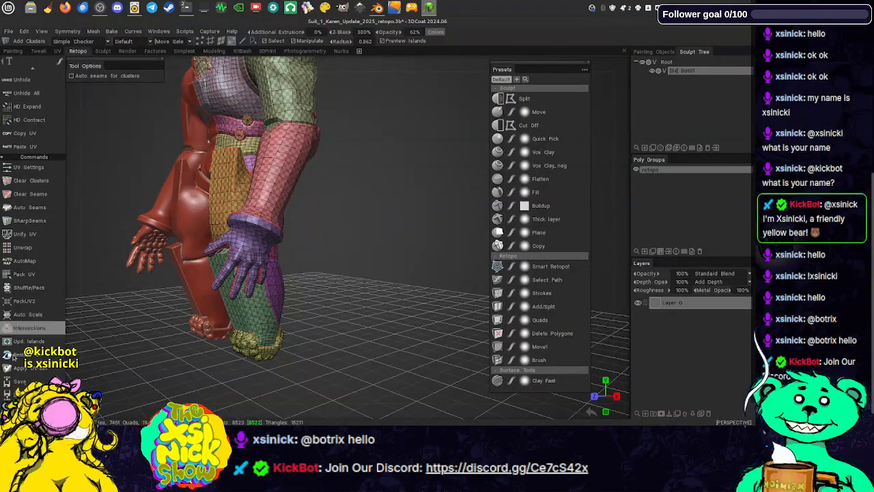
click(18, 370)
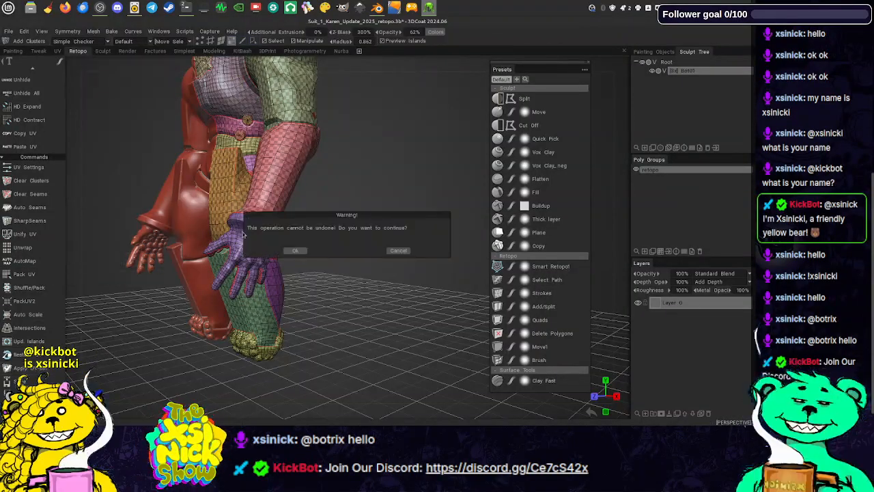
click(299, 251)
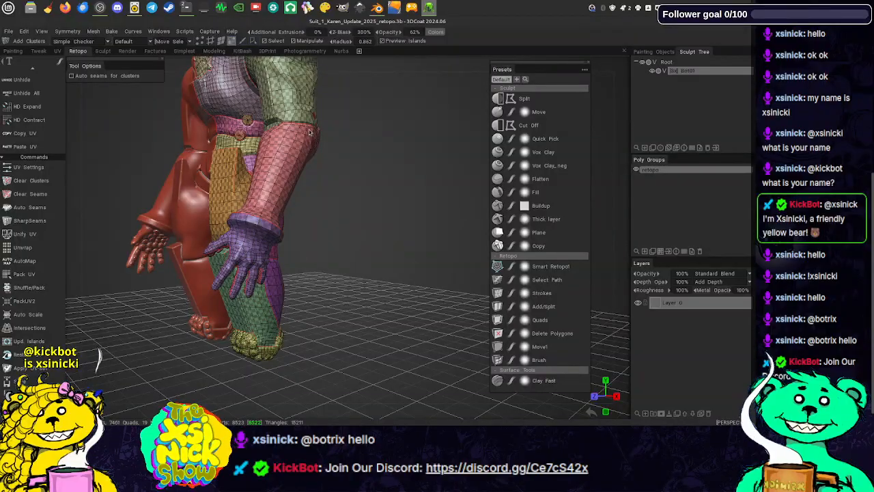
- Turn the suit to its front, show the UV Preview, and place it beside the model
alt+drag(255, 67, 362, 102)
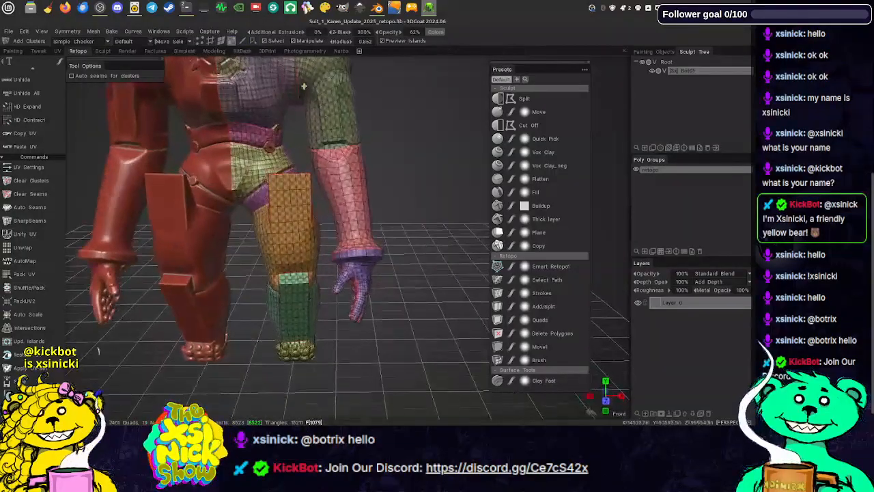
alt+middle_drag(364, 110, 353, 190)
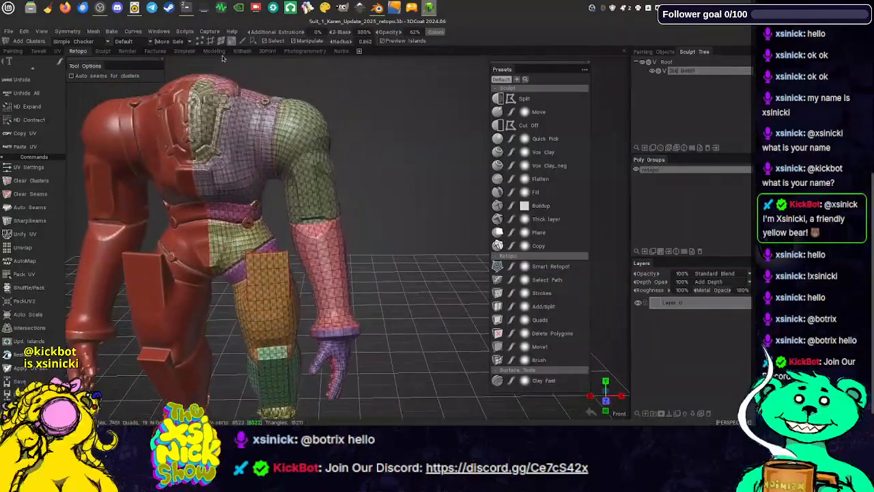
click(159, 31)
mouse_move(174, 44)
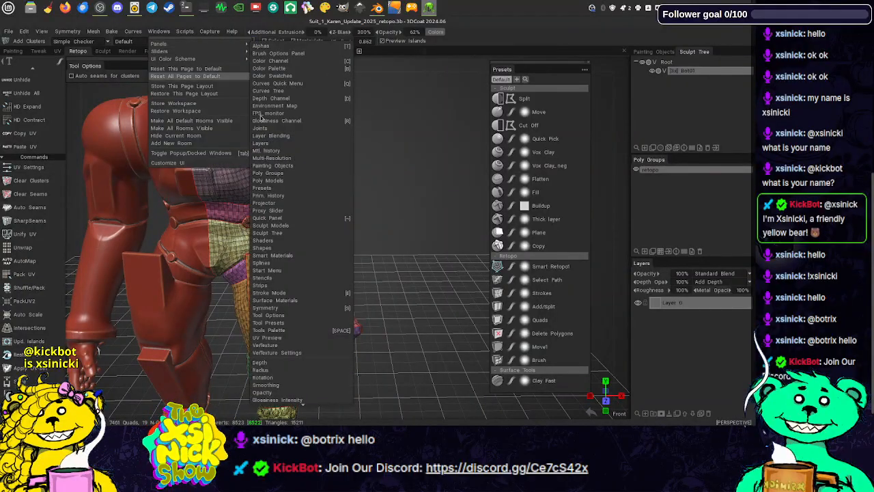
click(303, 344)
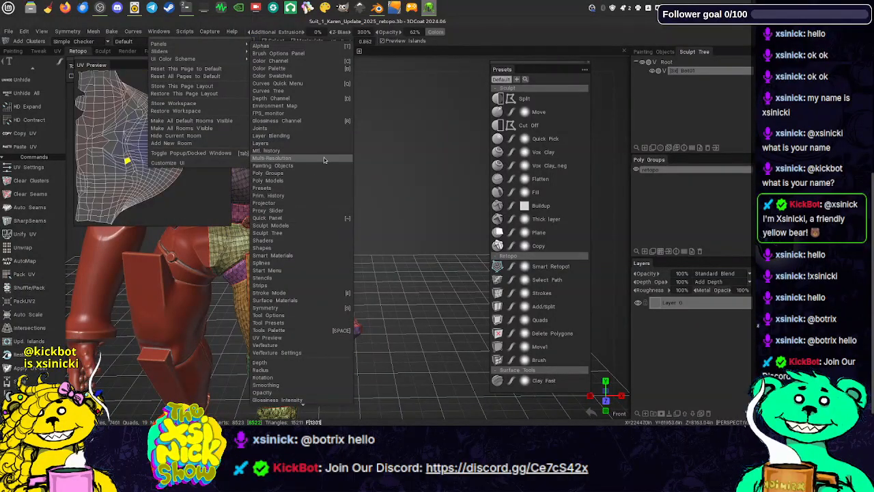
drag(122, 59, 372, 74)
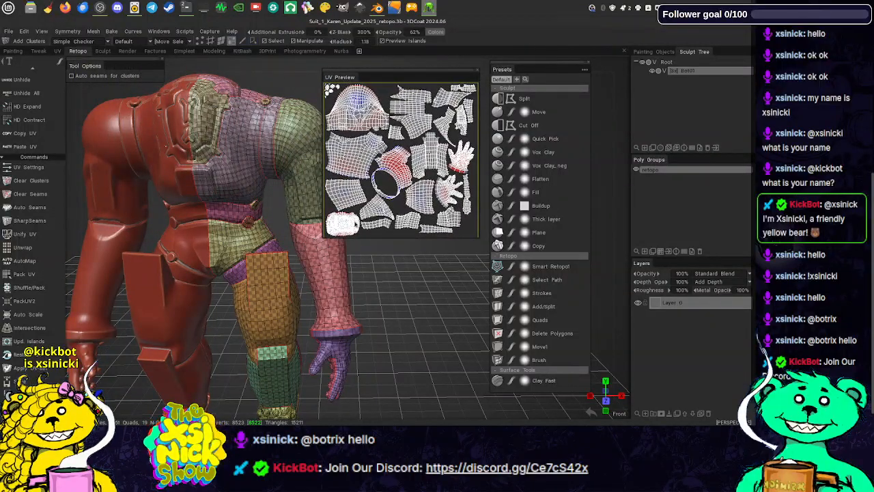
- Examine the packed UV islands in the UV Preview, especially the dense rounded island in the lower corner of the layout
scroll(346, 223, down, 3)
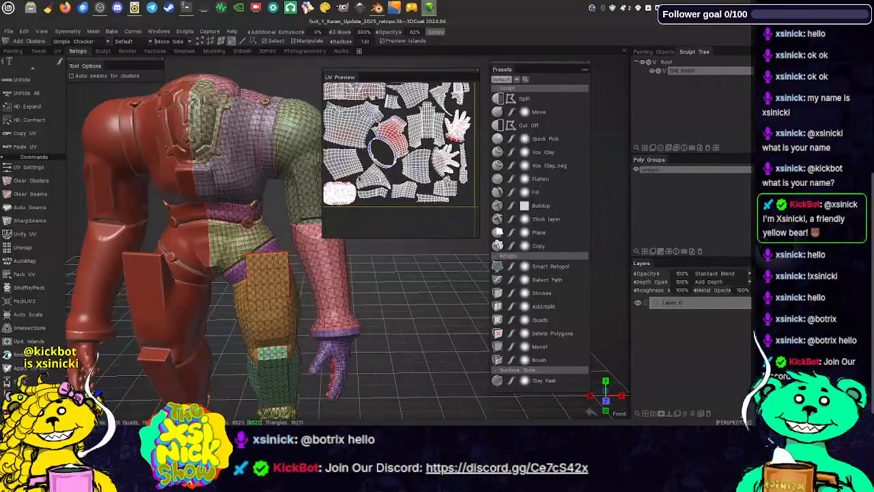
scroll(406, 175, up, 6)
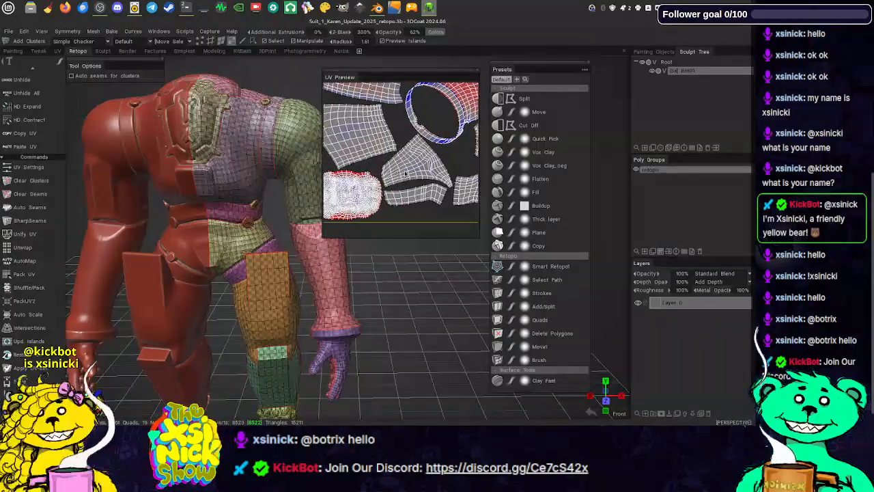
scroll(404, 173, up, 4)
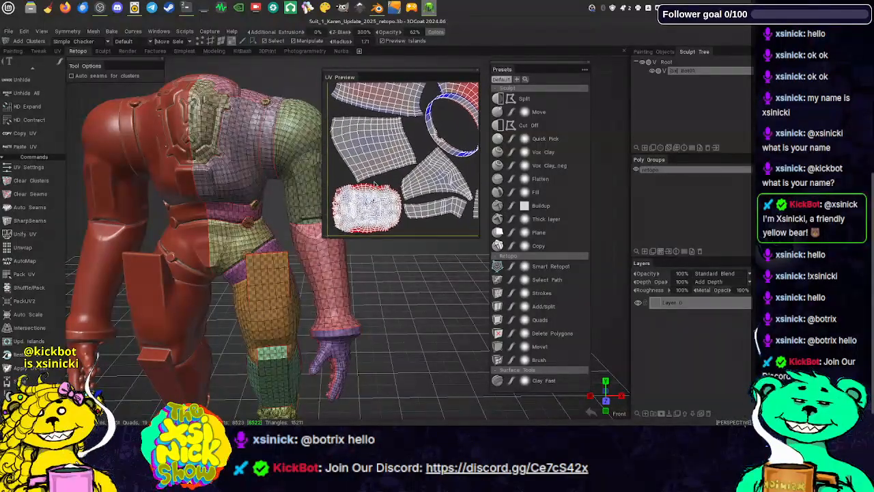
scroll(383, 195, up, 3)
middle_drag(384, 196, 419, 128)
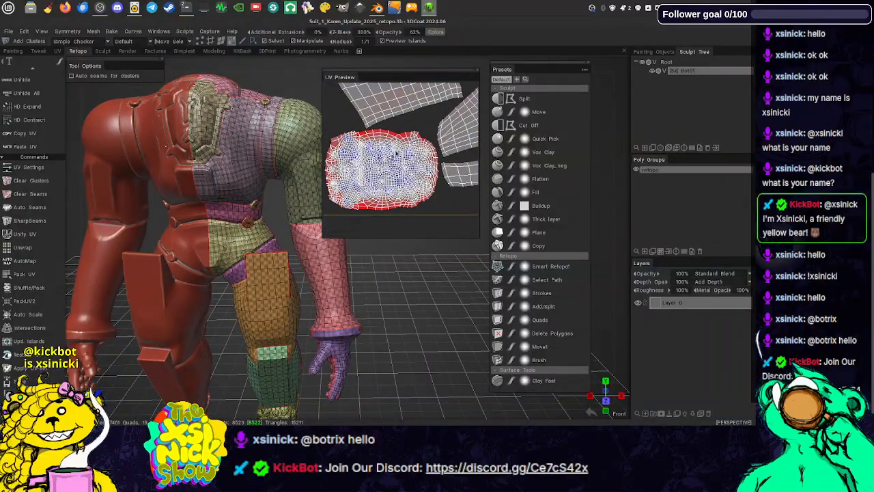
scroll(394, 156, down, 4)
scroll(402, 158, down, 3)
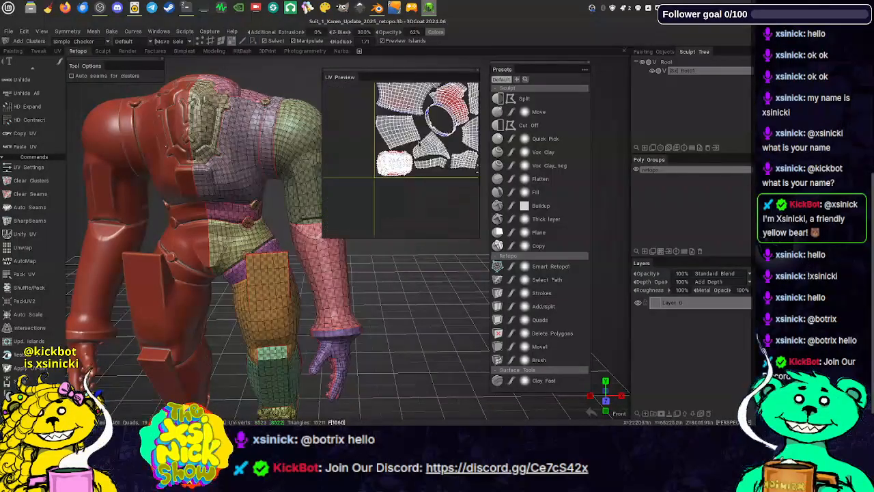
scroll(401, 157, down, 3)
middle_drag(428, 135, 432, 172)
scroll(406, 156, up, 5)
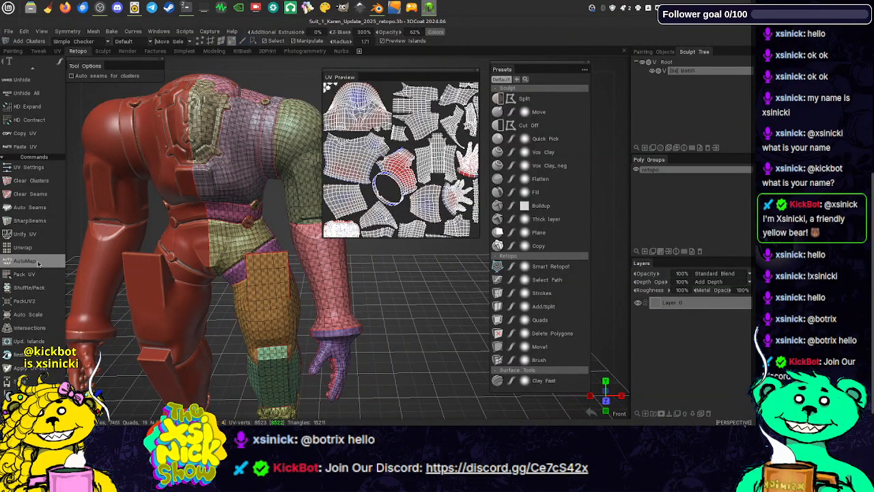
- Repack the UV islands starting with PackUV2, and run Intersections to separate self-intersecting pieces
click(24, 301)
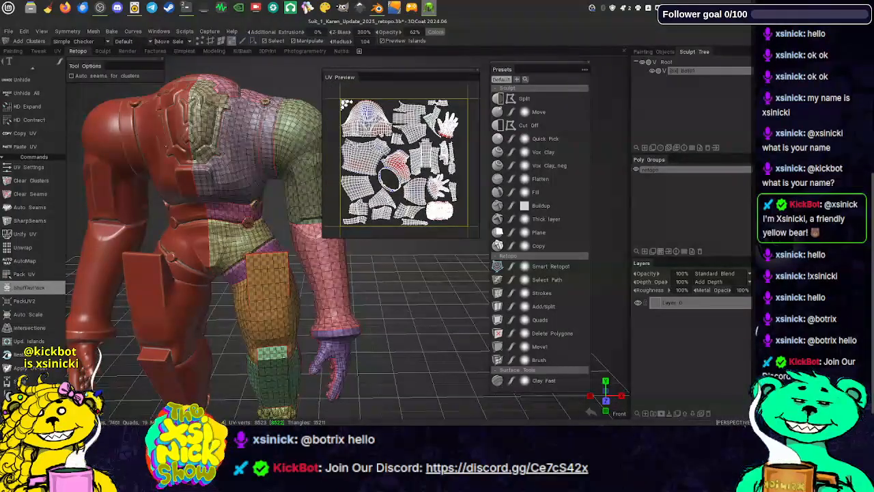
click(46, 276)
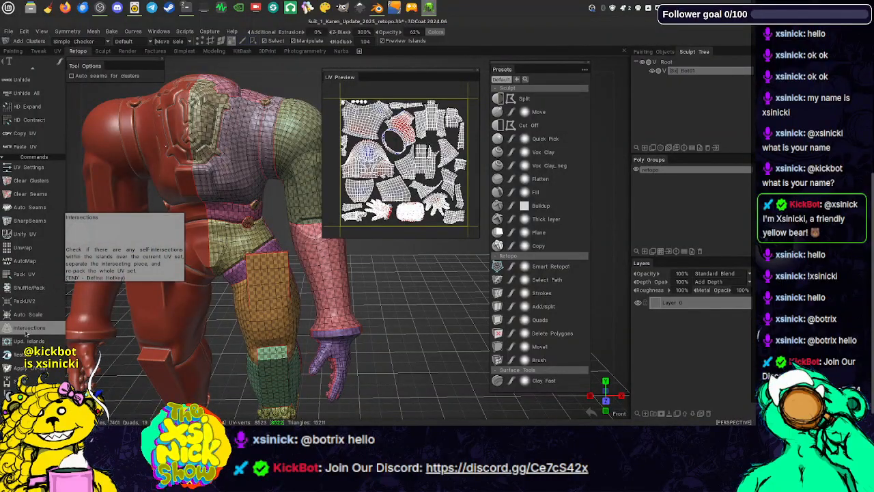
click(25, 332)
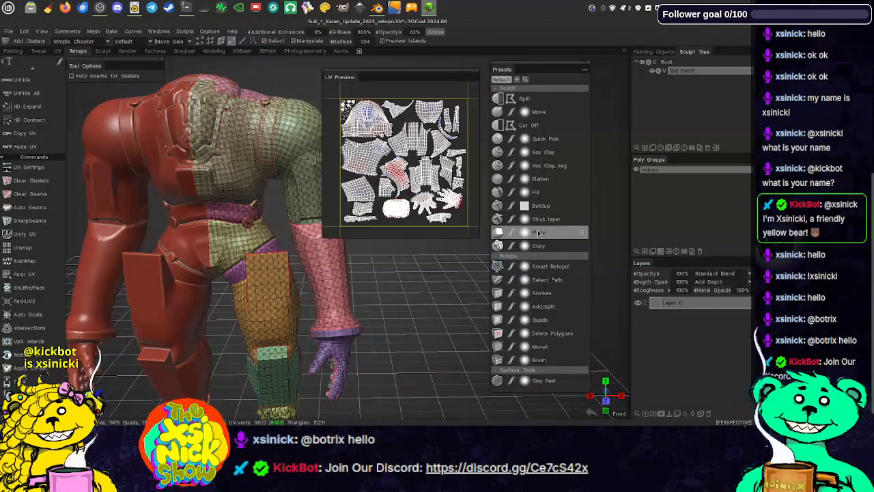
- Look for the repacked mesh and its painting objects in the UV room, and return to the Retopo room
mouse_move(615, 215)
mouse_down()
mouse_move(412, 223)
mouse_move(397, 203)
mouse_move(653, 185)
mouse_move(601, 204)
mouse_move(613, 204)
mouse_up()
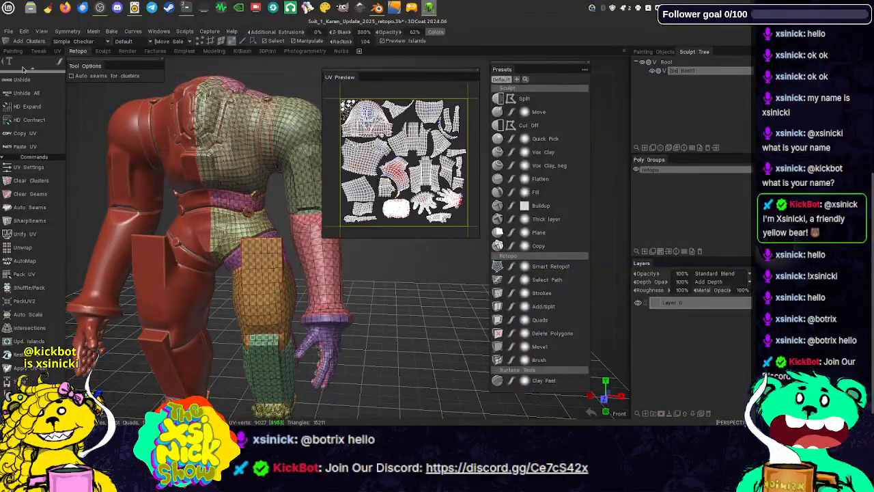
click(59, 51)
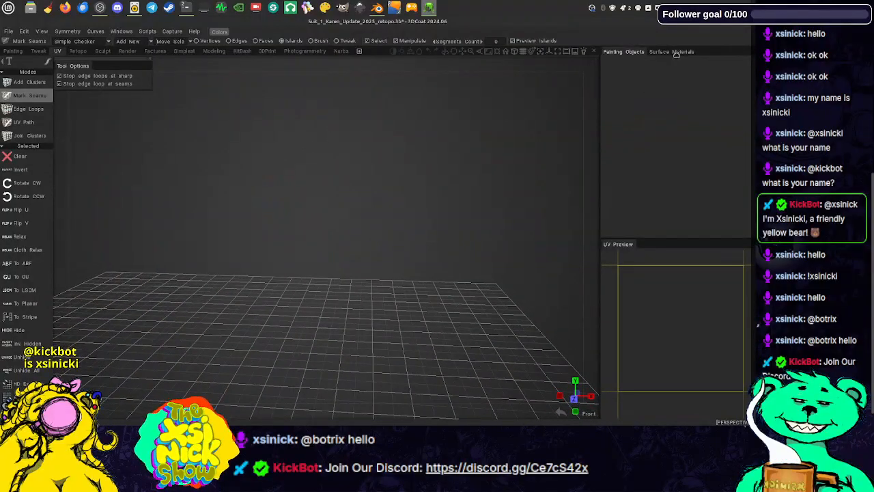
click(634, 52)
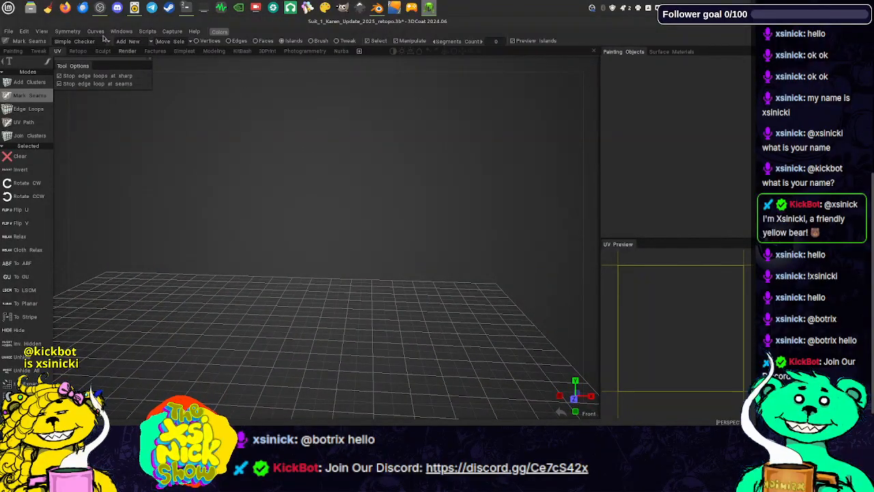
click(77, 51)
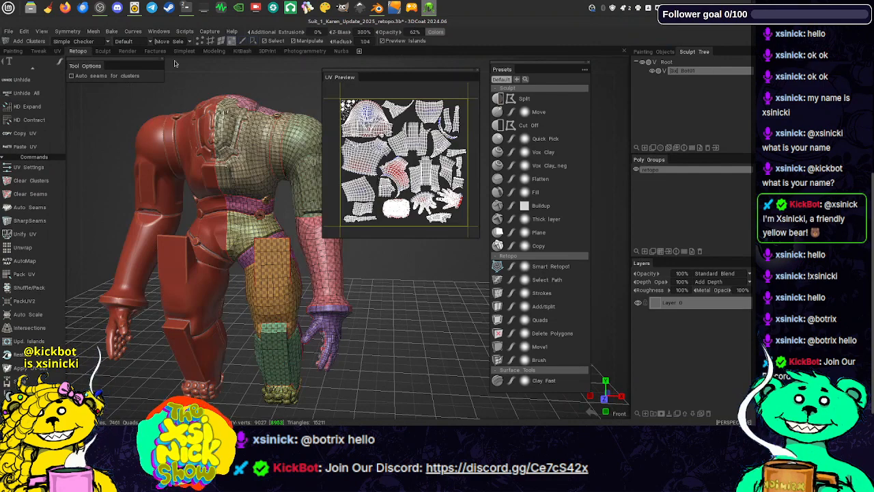
- Bake the retopo mesh with a per-pixel normal map, using 3.00 scan depths, the Blender preset, Keep UV and 2048 × 2048 textures
click(111, 31)
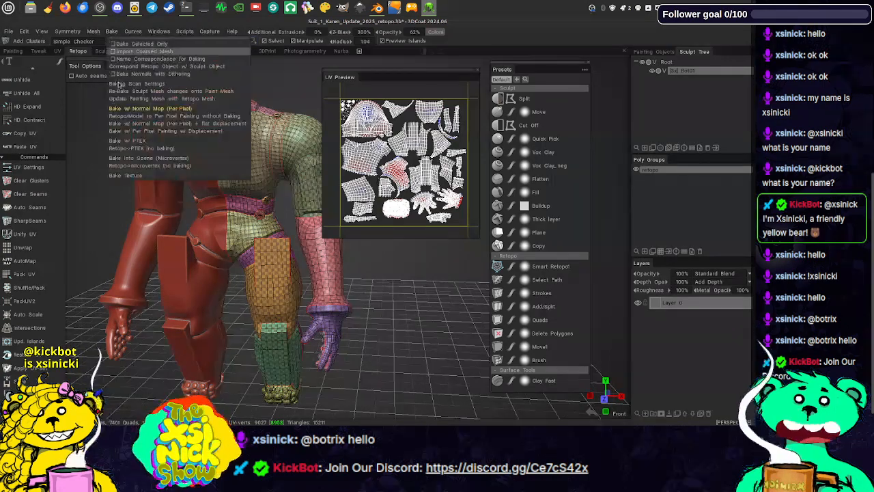
click(118, 109)
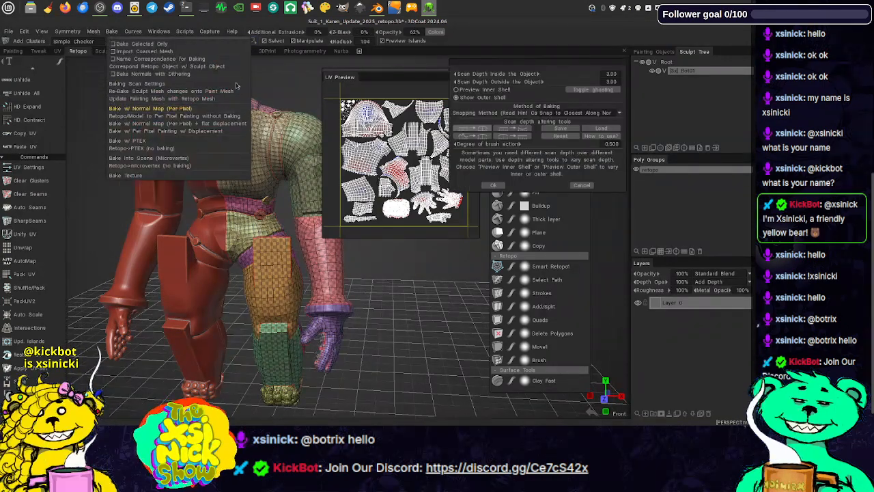
click(494, 186)
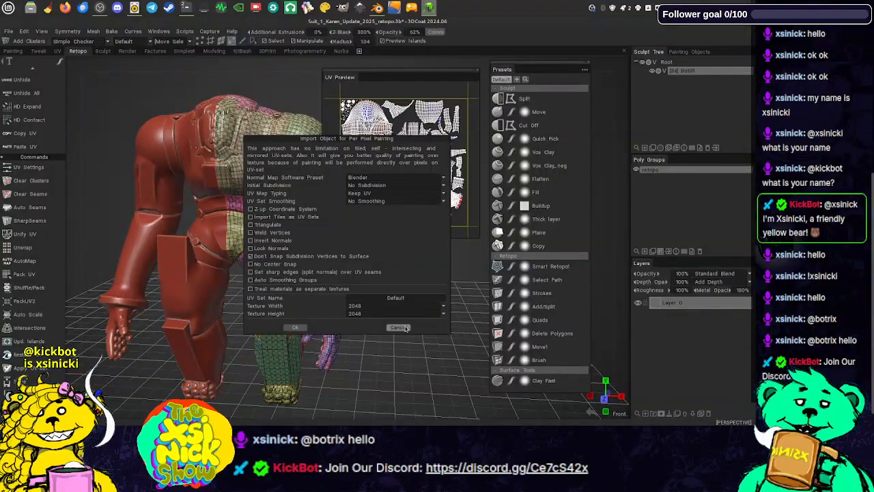
click(294, 327)
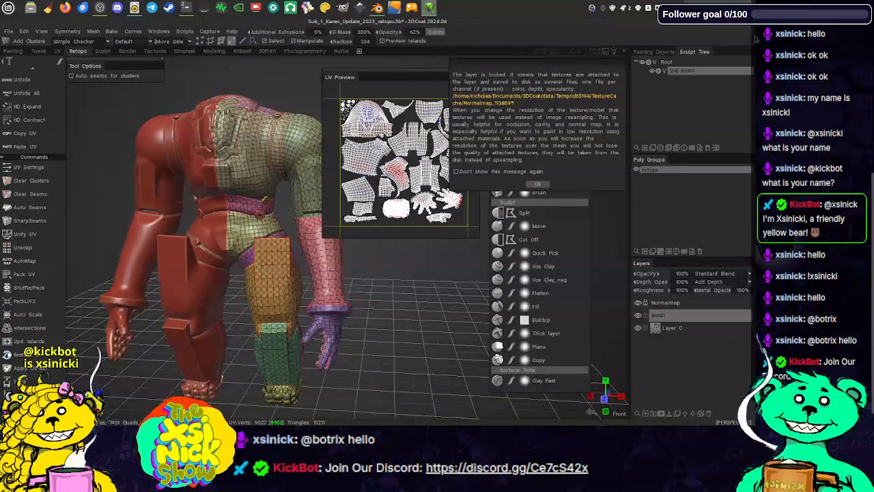
- Dismiss the locked-layer notice, and inspect the baked mesh in the Painting room with the sculpt hidden
click(539, 184)
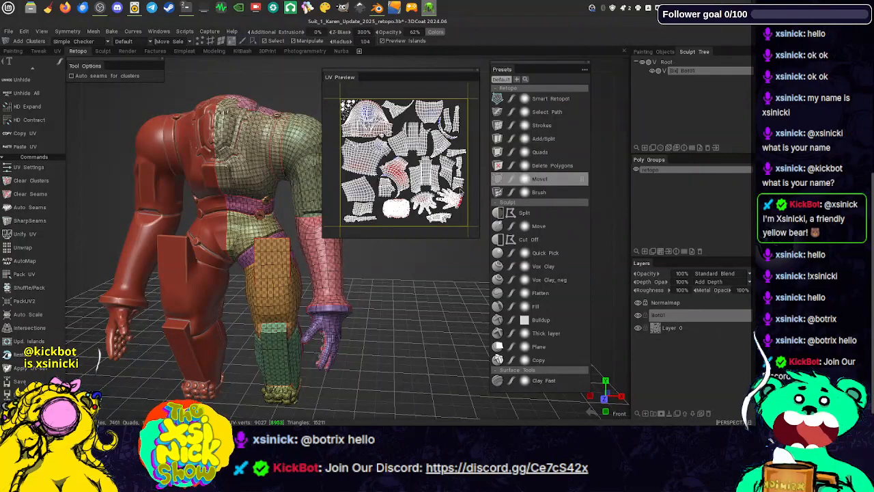
alt+drag(292, 120, 249, 133)
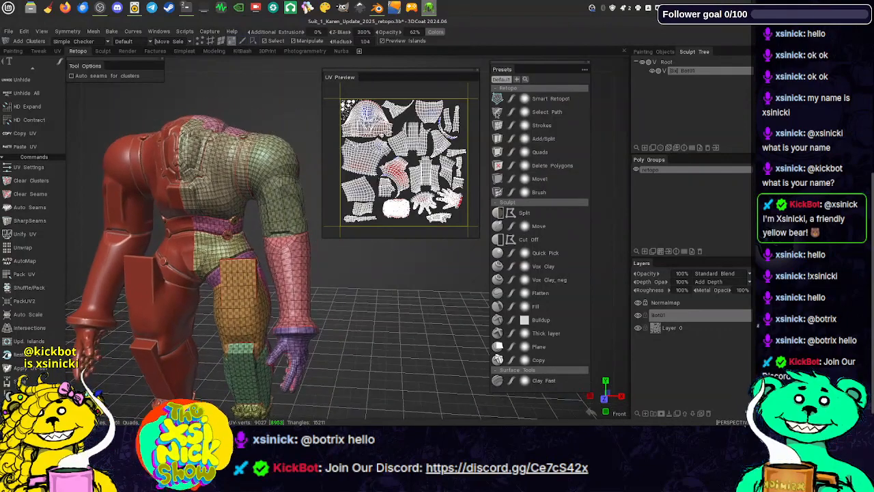
click(642, 64)
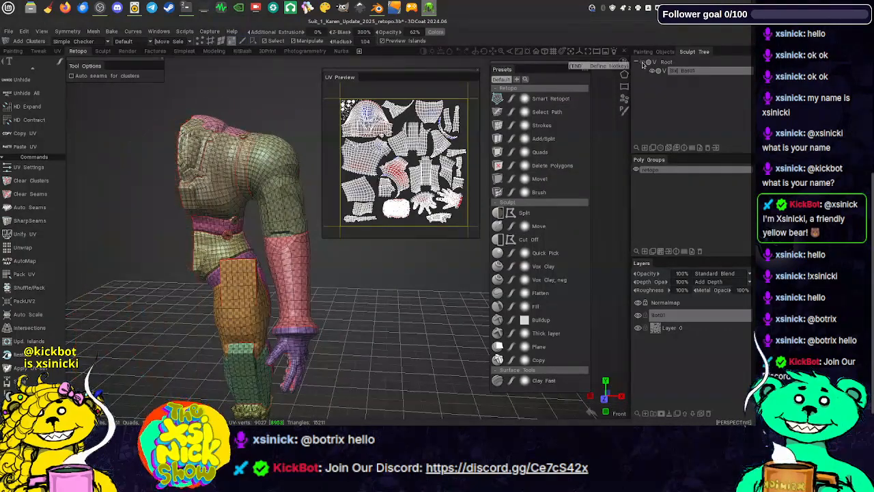
click(643, 64)
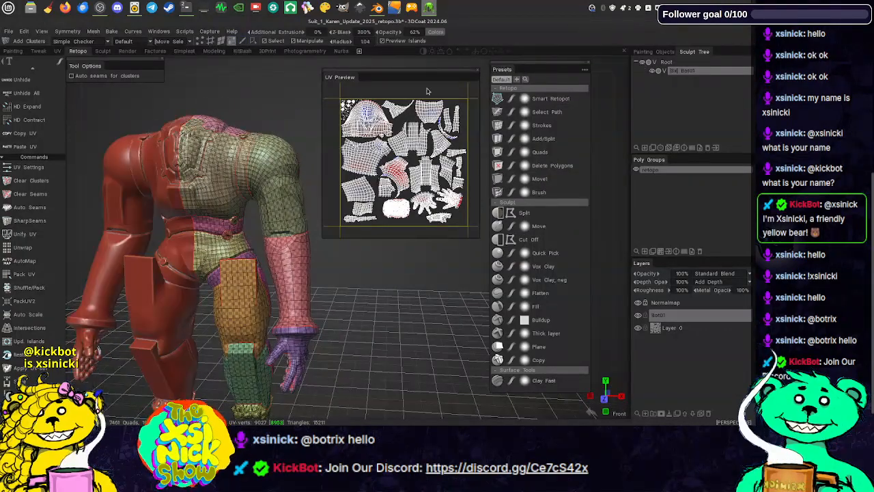
click(12, 51)
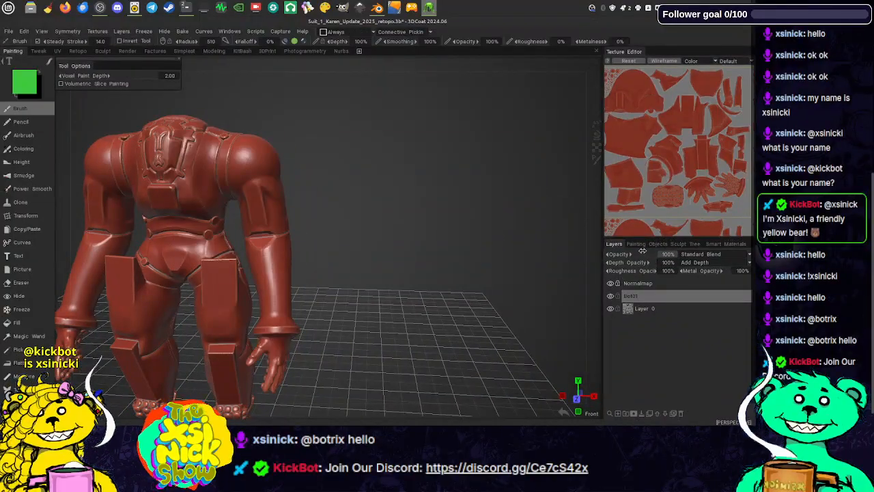
click(673, 244)
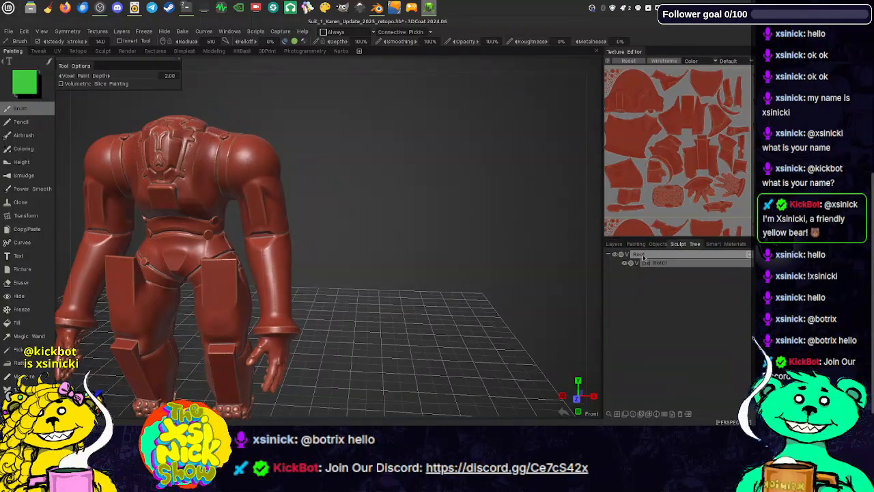
click(615, 255)
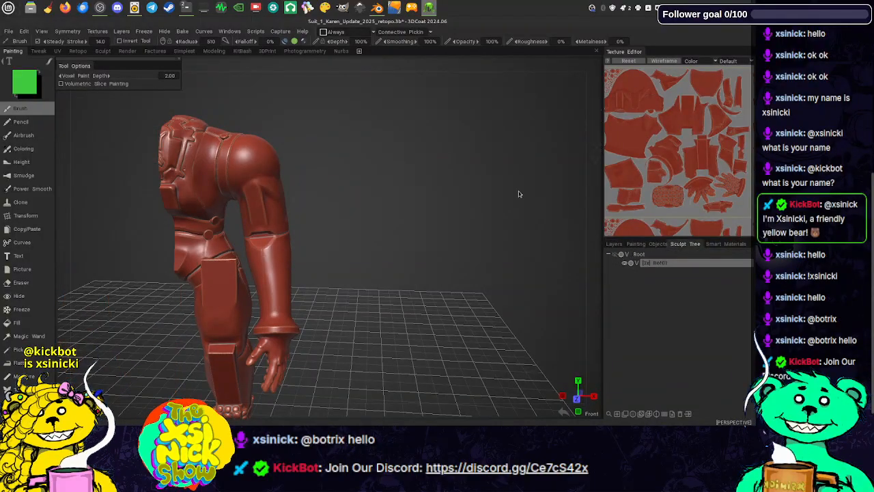
drag(326, 69, 337, 134)
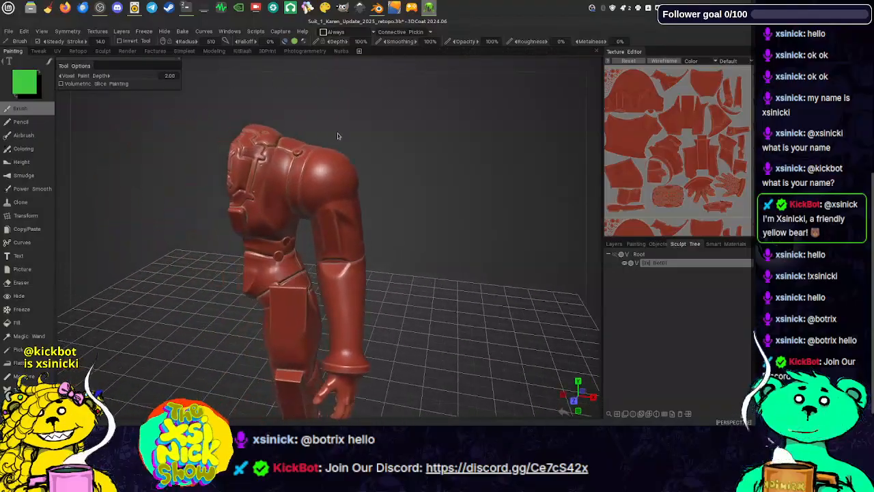
- Try toggling symmetry and the symmetry plane display for the half model in the Painting room
click(67, 32)
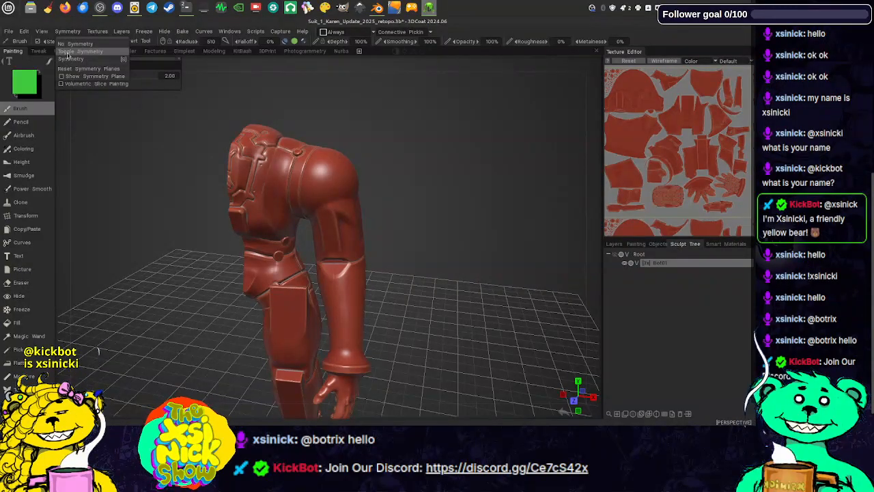
click(67, 53)
click(68, 32)
click(68, 32)
click(68, 32)
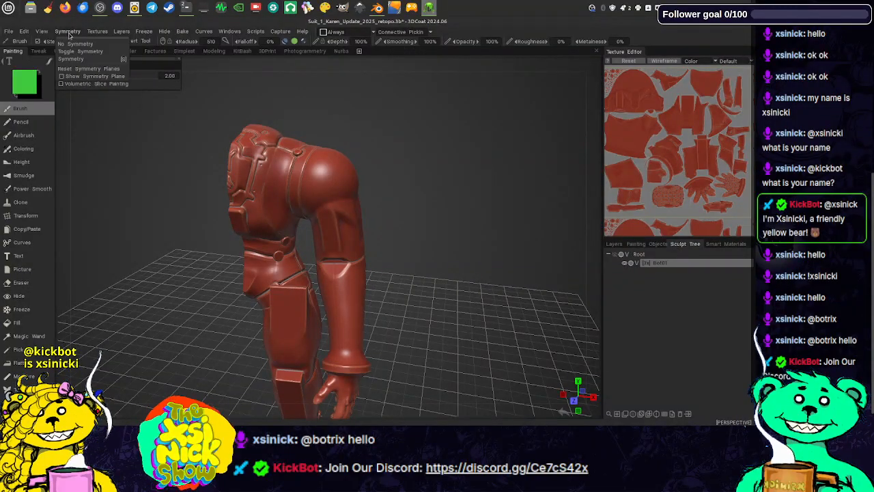
click(67, 58)
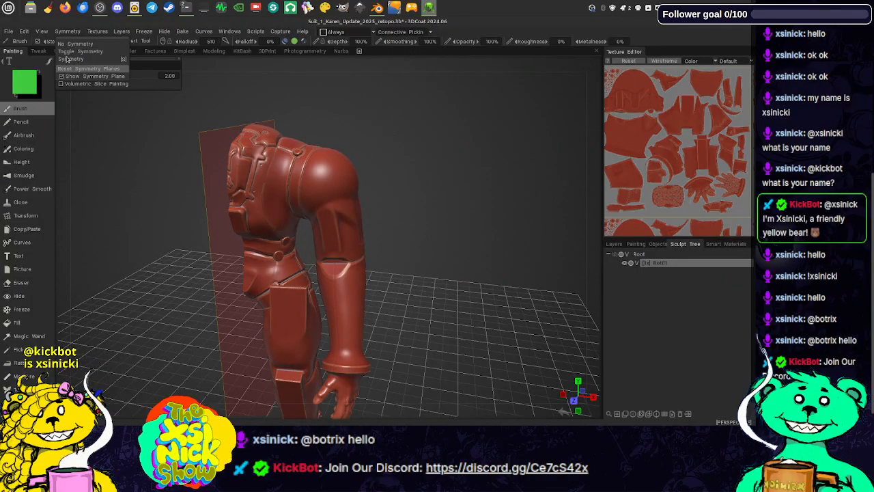
click(65, 52)
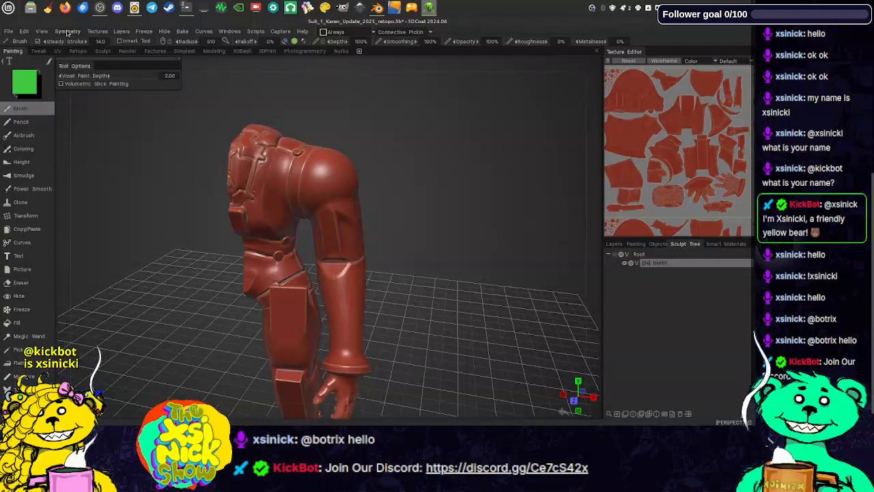
click(68, 32)
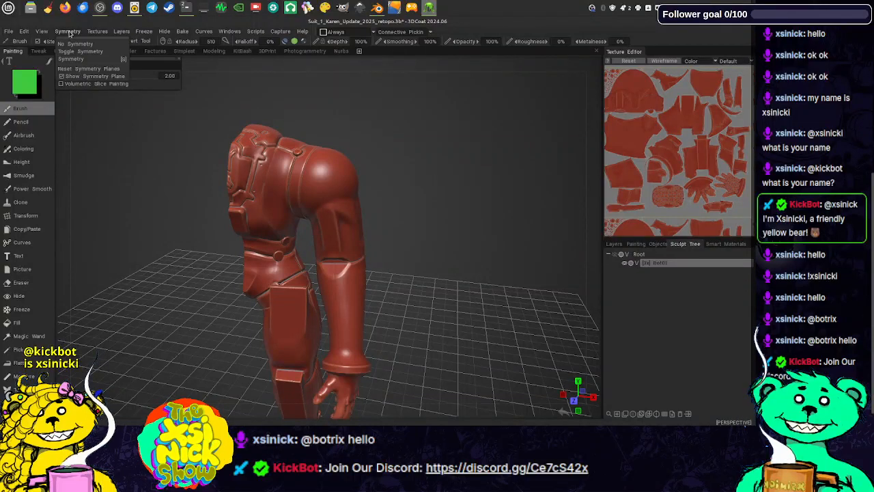
click(65, 77)
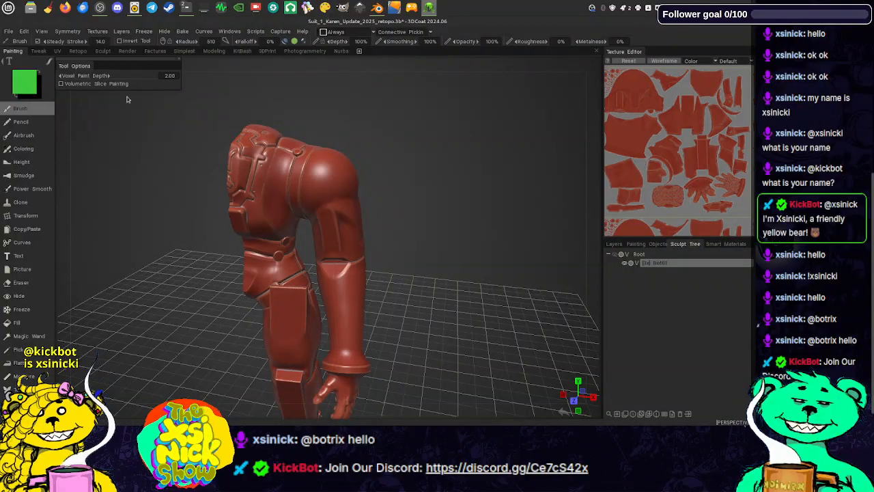
- Return to the Retopo room, hide the sculpt and enable X-axis mirror symmetry for the retopo mesh
click(78, 52)
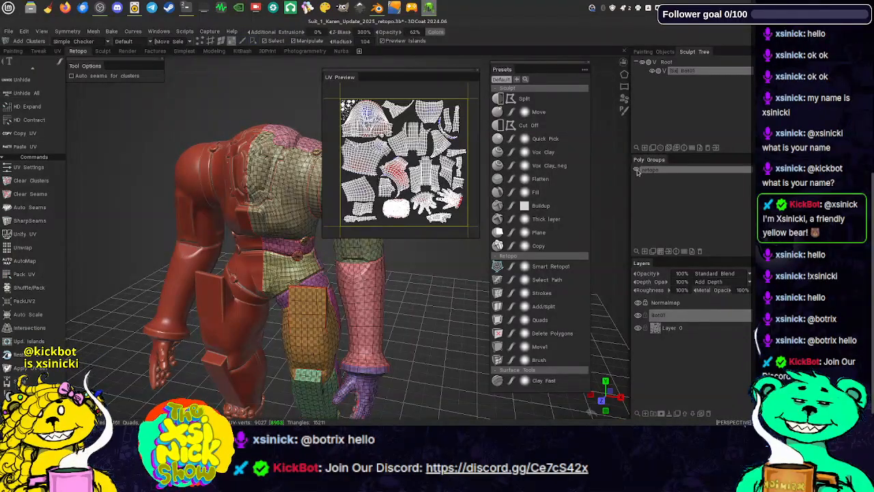
click(644, 64)
click(75, 33)
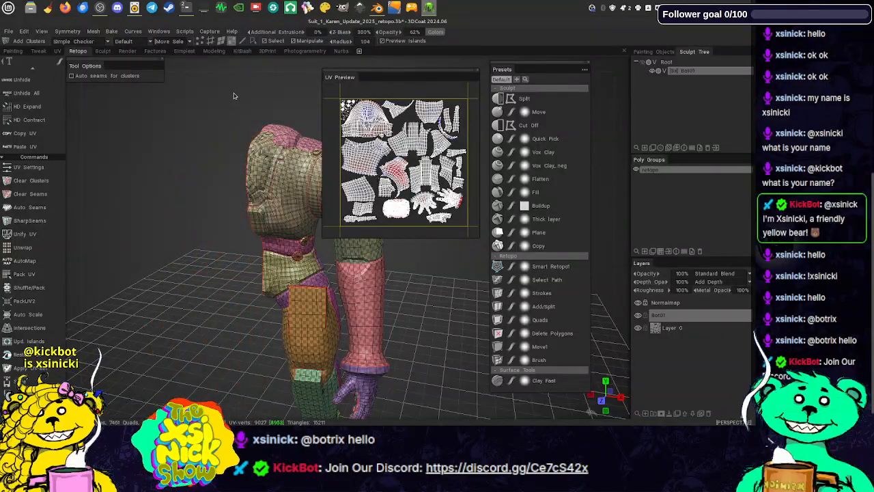
key(s)
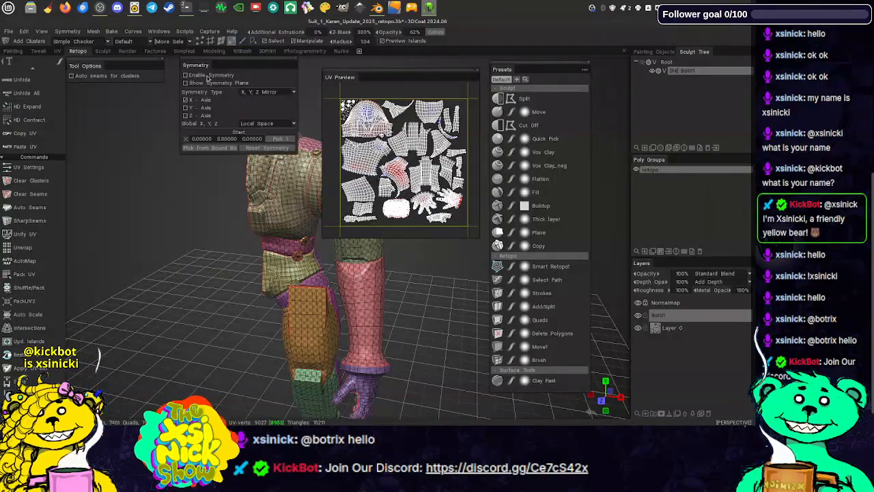
click(197, 76)
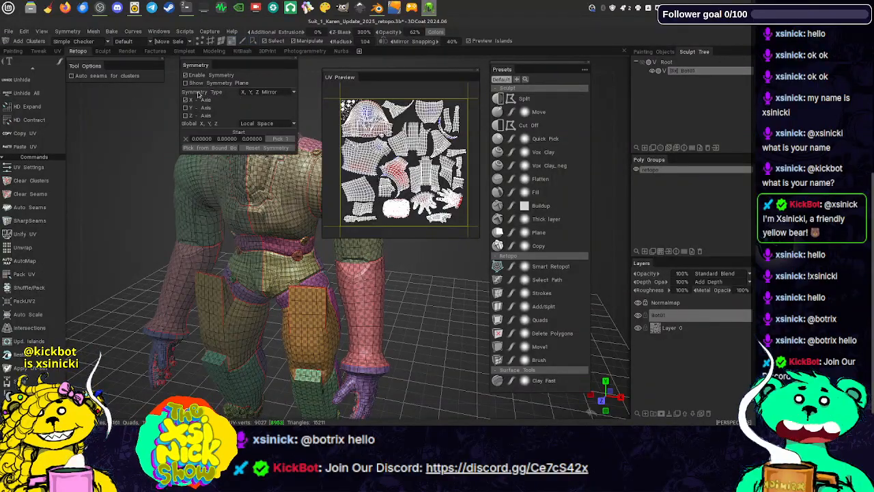
- Apply symmetry to the current retopo layer and disable symmetry
click(68, 32)
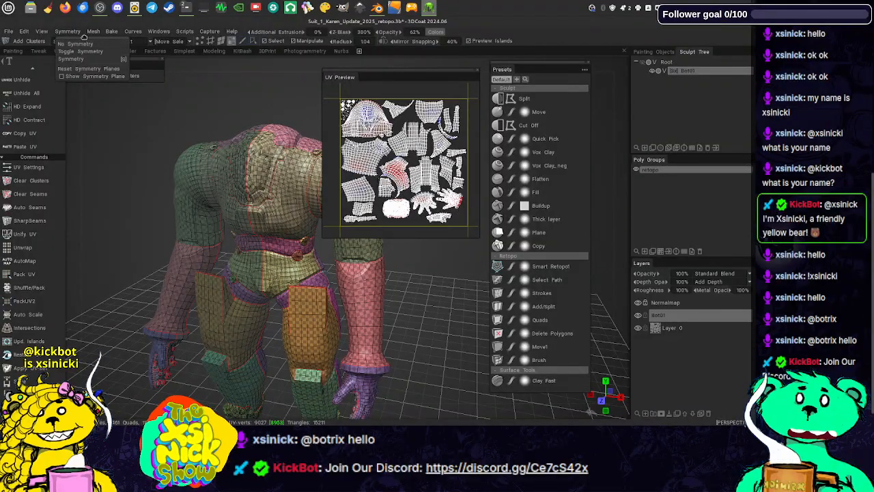
mouse_move(93, 32)
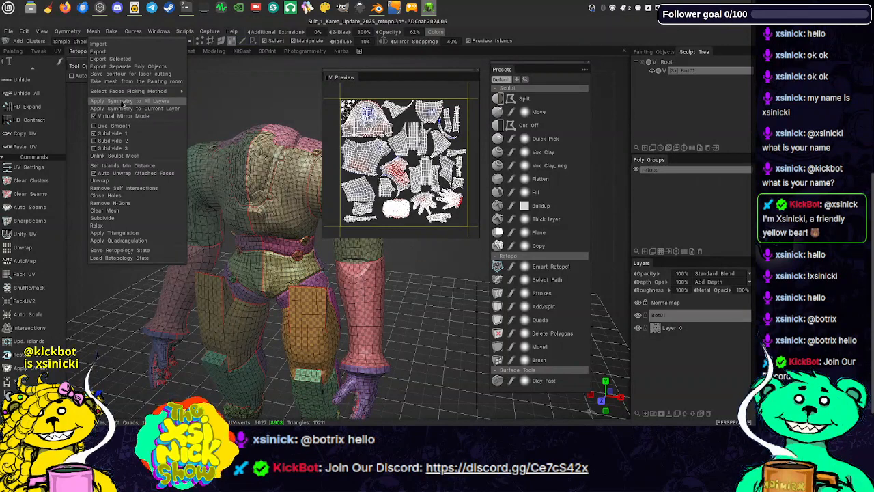
click(120, 111)
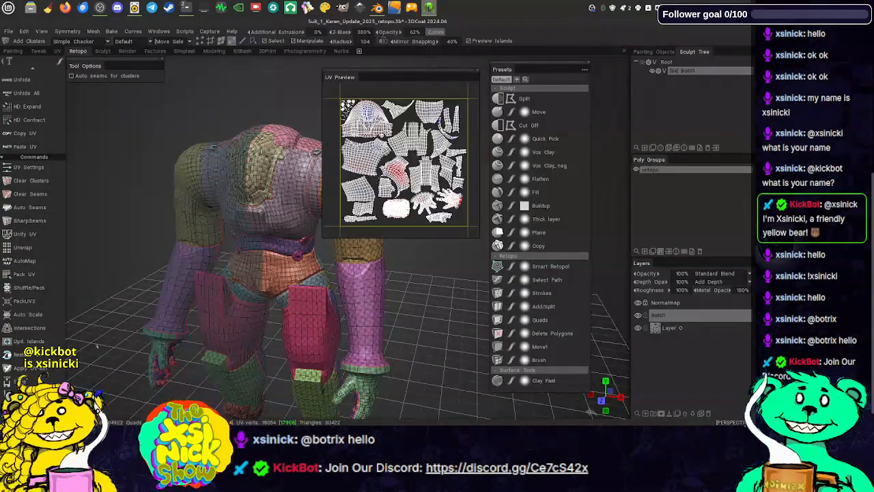
drag(250, 104, 253, 102)
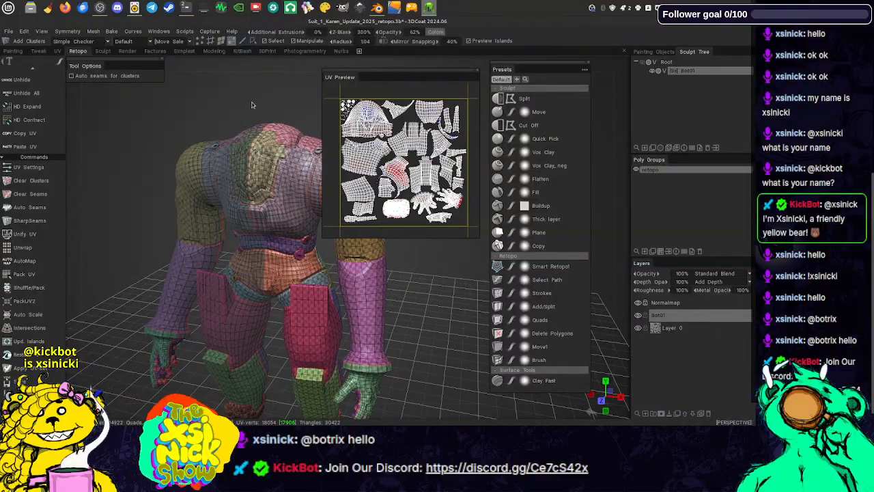
key(s)
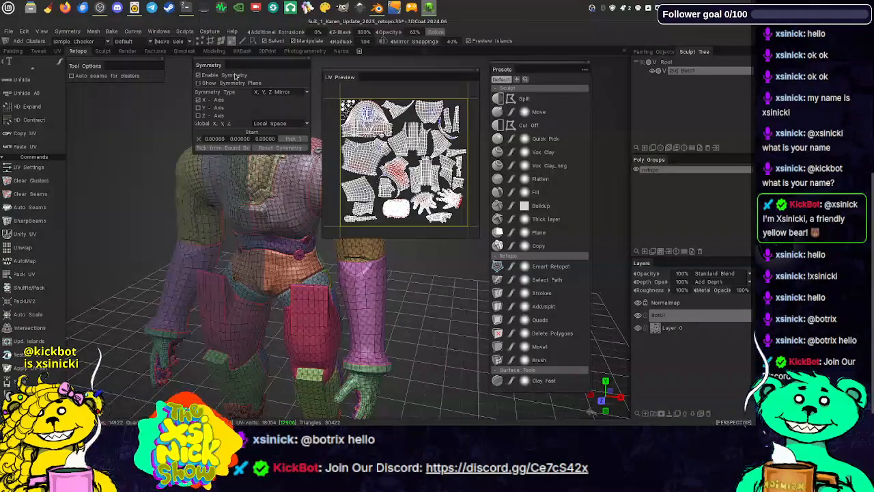
click(235, 76)
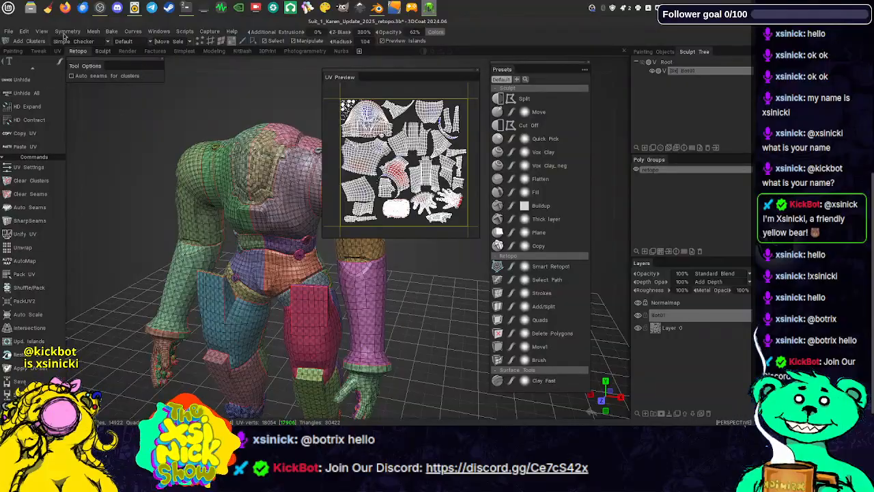
- Examine the suit from the side and back in the Painting room, hiding the sculpt to check the baked mesh alone
click(42, 32)
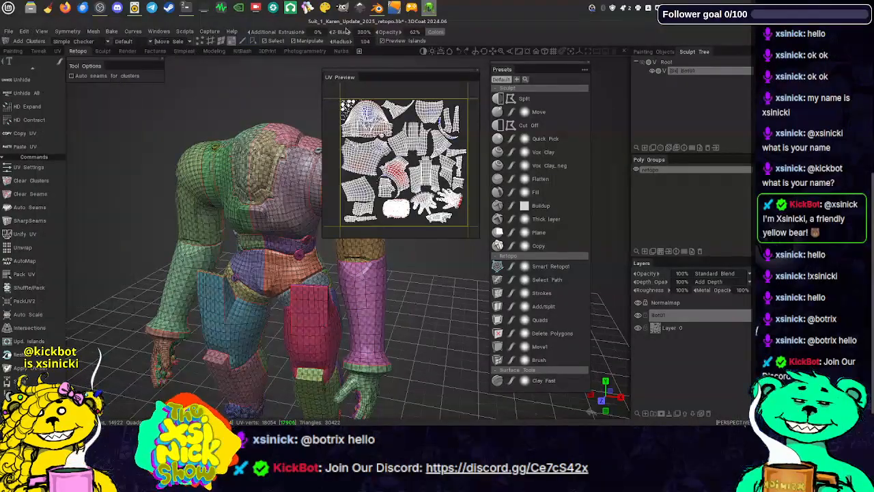
click(15, 51)
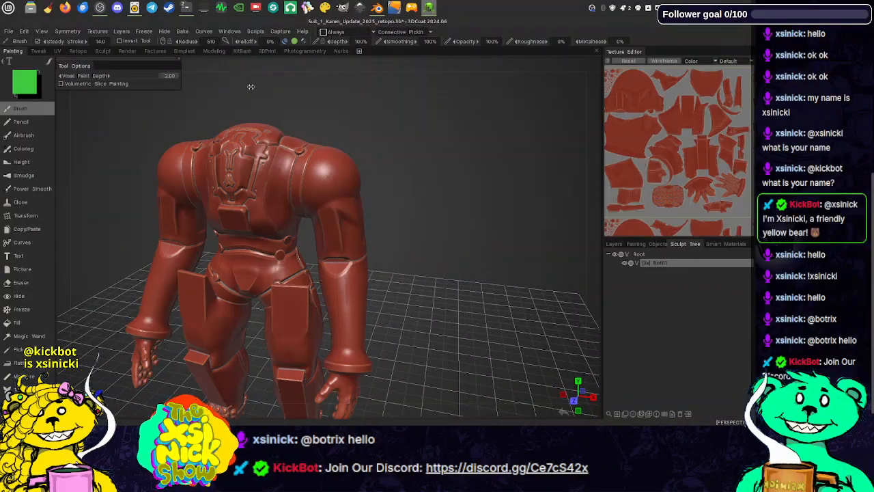
middle_drag(307, 106, 429, 78)
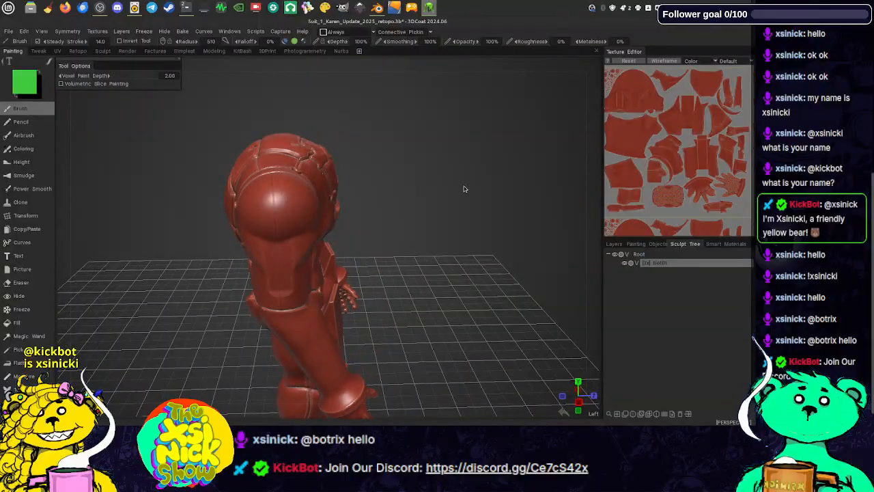
middle_drag(454, 220, 438, 172)
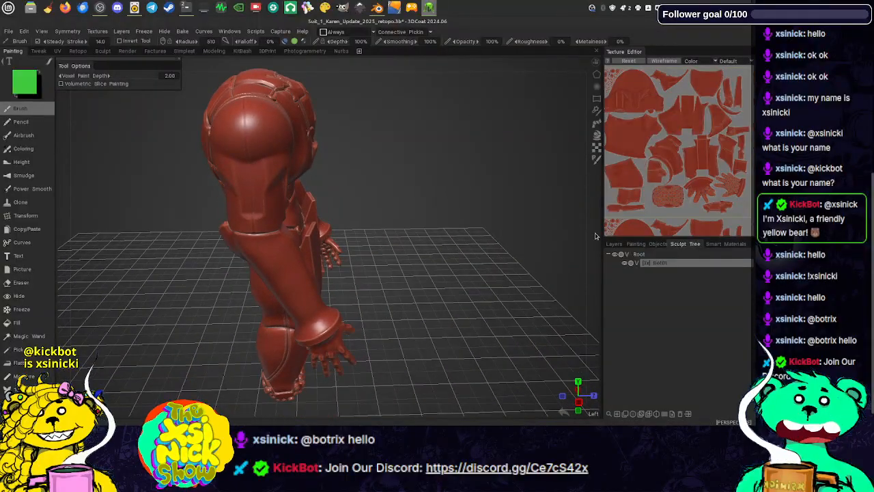
middle_drag(595, 236, 252, 220)
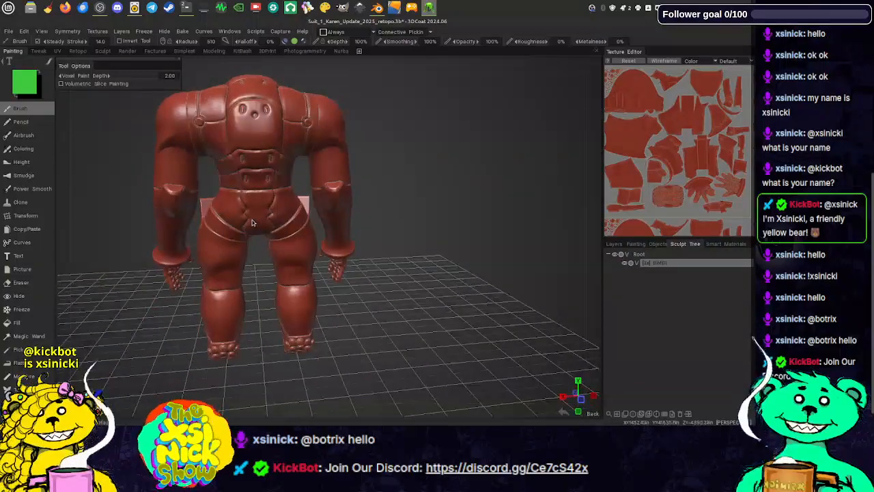
click(616, 254)
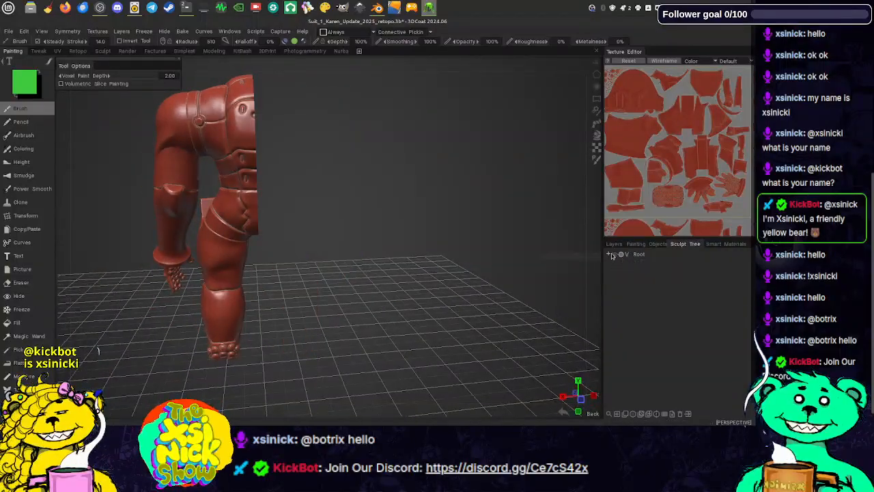
middle_drag(307, 70, 439, 77)
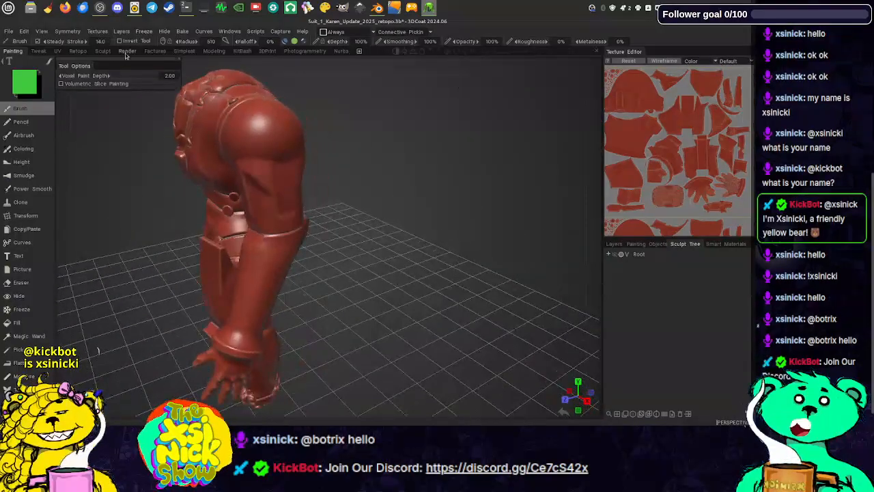
- Look through the mesh commands and UV tools in the Retopo room with the suit in front view
click(78, 51)
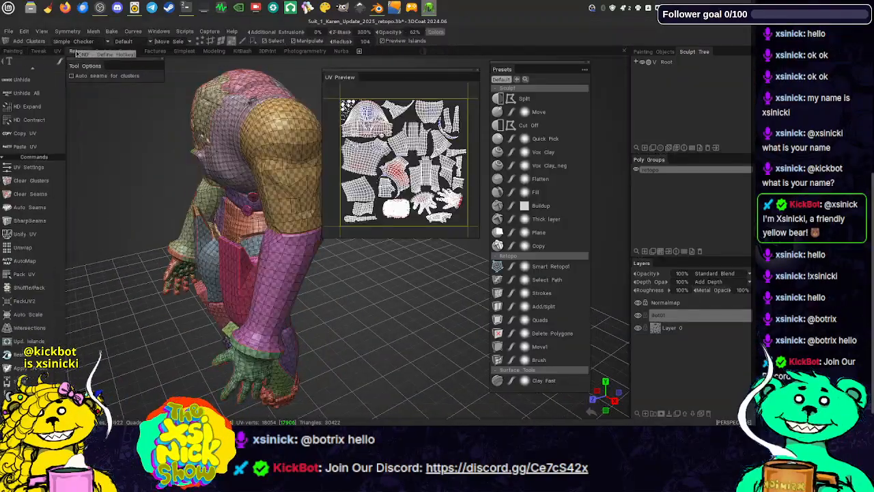
middle_drag(186, 73, 274, 63)
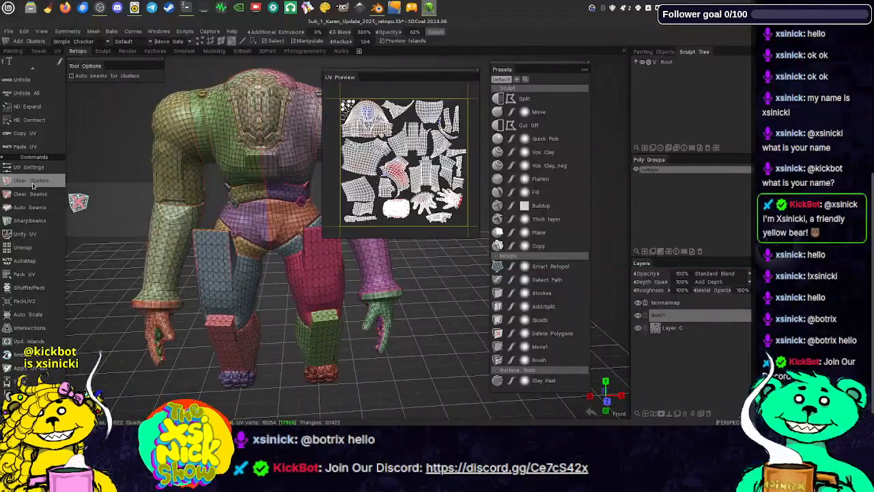
scroll(31, 181, up, 6)
scroll(34, 109, up, 2)
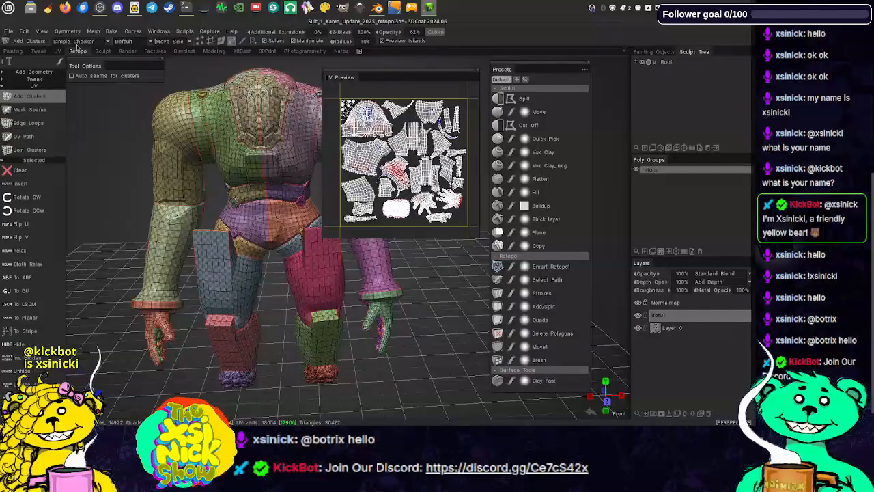
click(94, 32)
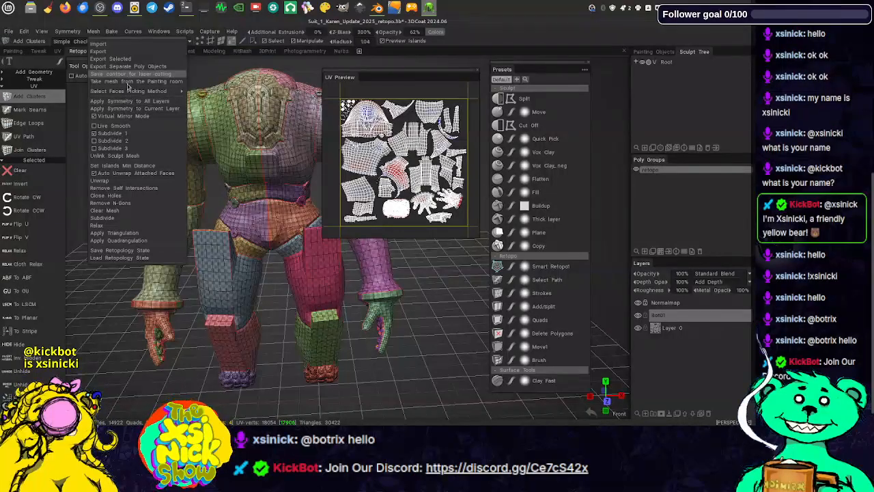
click(127, 135)
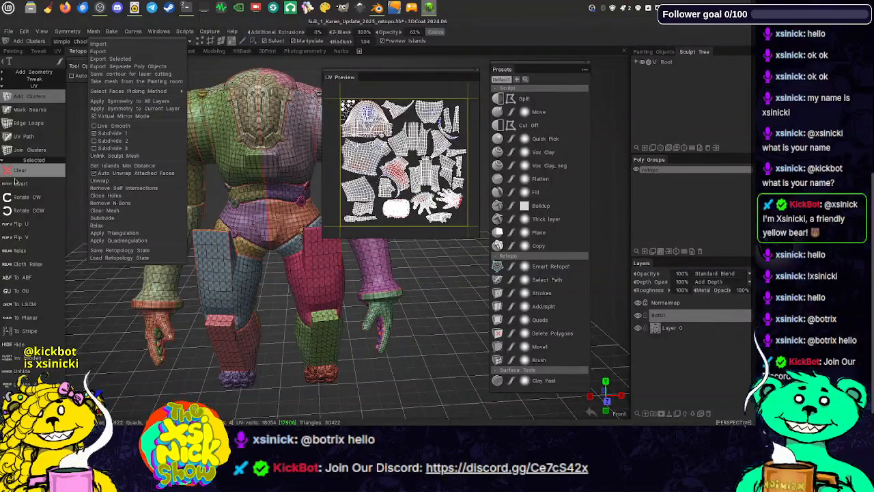
scroll(31, 205, down, 3)
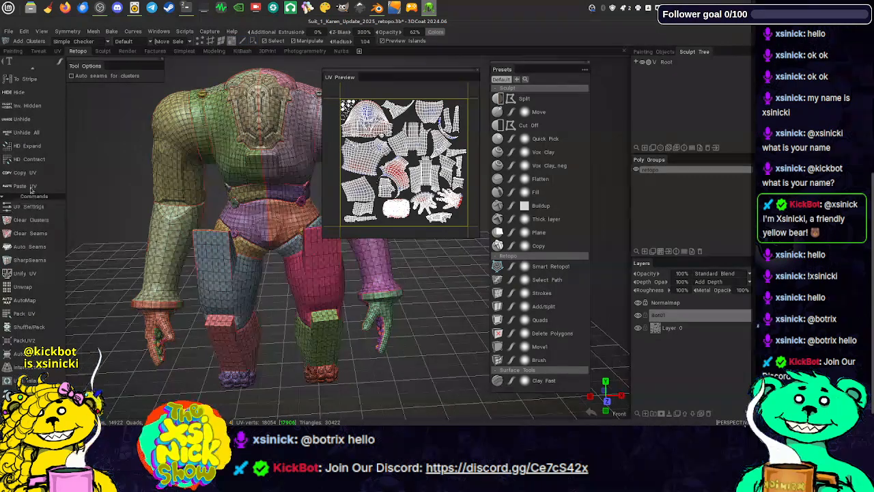
scroll(38, 194, down, 3)
scroll(44, 164, up, 5)
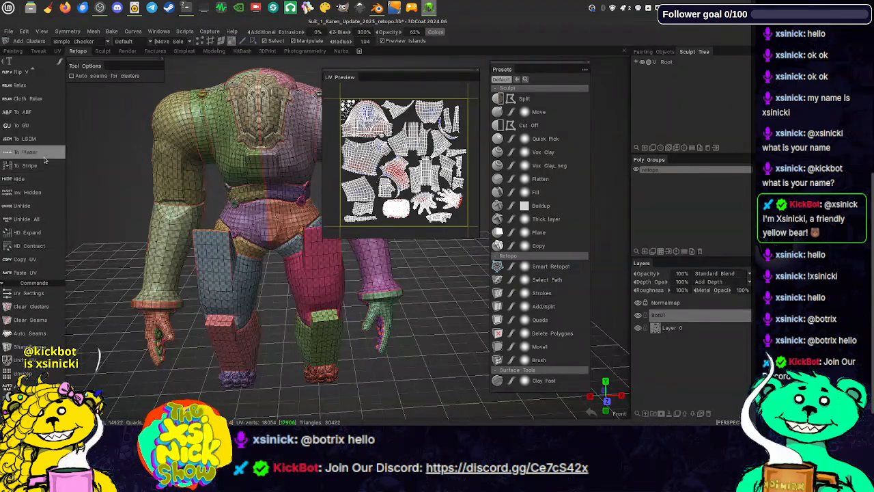
- Return to the Painting room, expand the sculpt tree and hide the sculpt to check the paint mesh alone
click(11, 53)
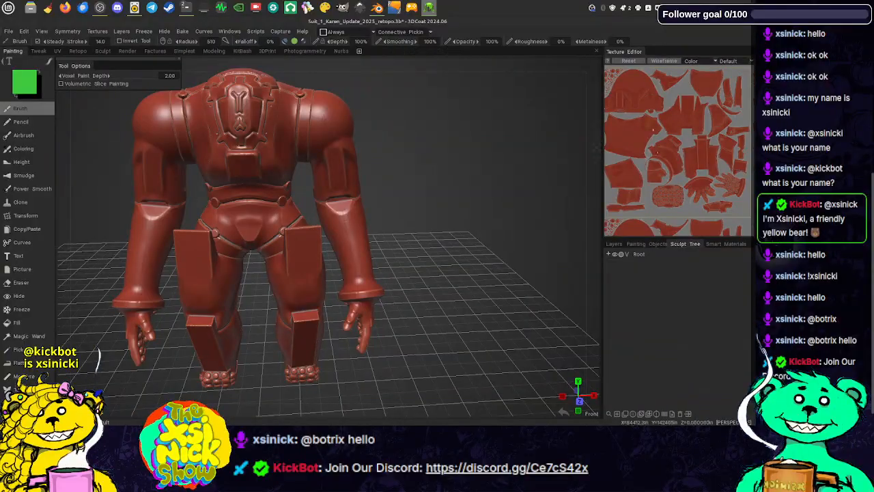
click(609, 255)
click(616, 255)
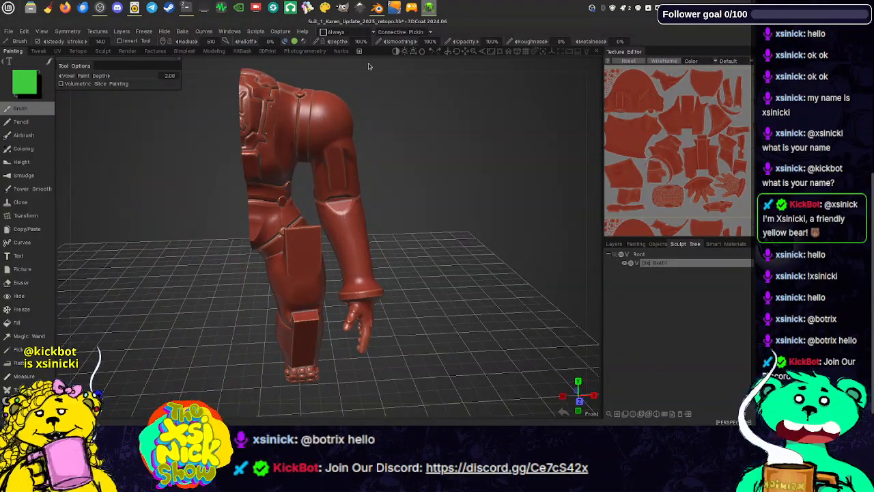
middle_drag(365, 114, 380, 164)
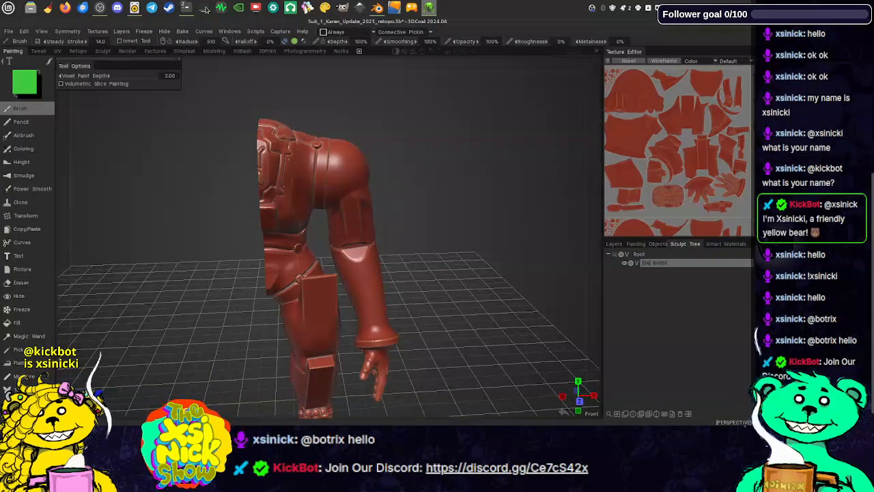
click(98, 32)
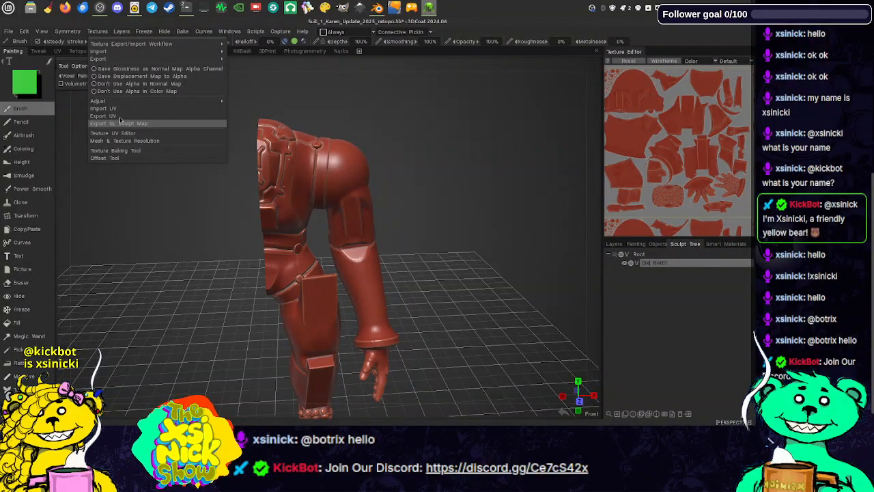
click(116, 32)
click(118, 32)
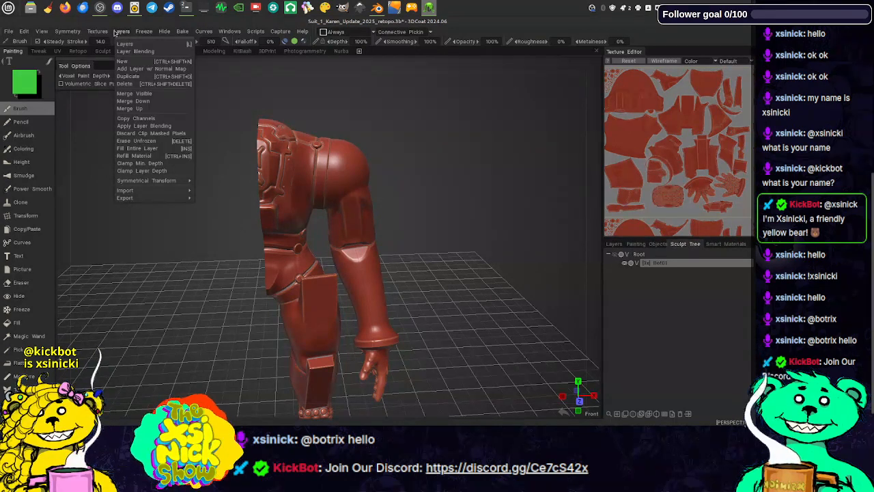
click(67, 32)
mouse_move(42, 32)
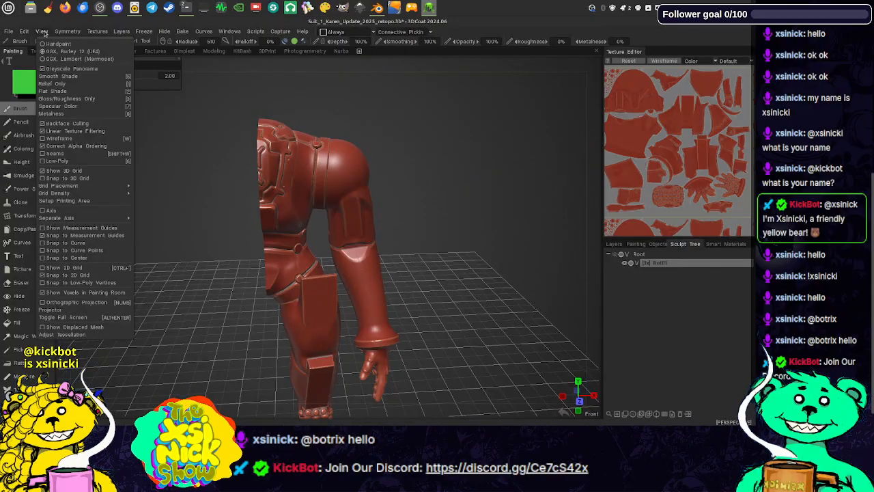
mouse_move(116, 33)
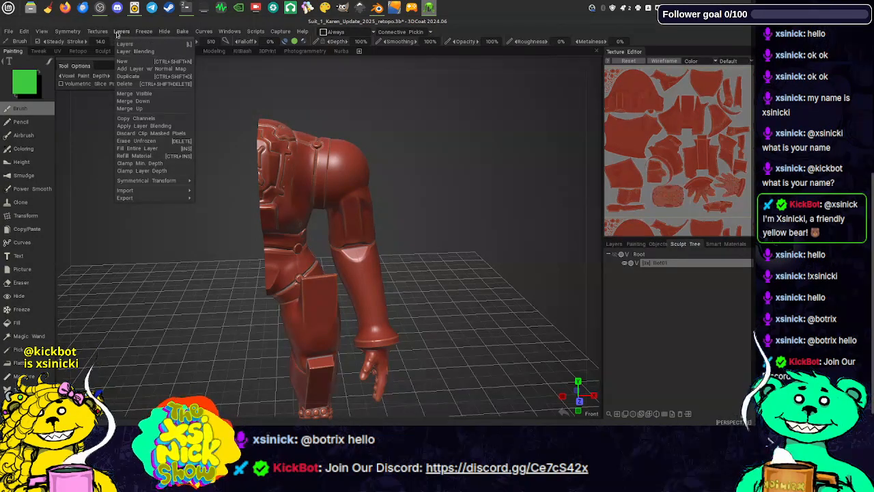
mouse_move(185, 34)
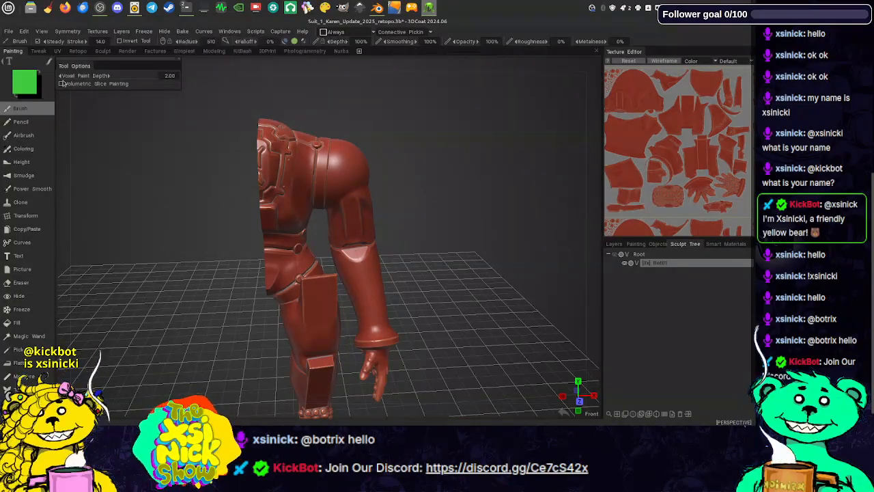
- From the Retopo room, update the painting mesh with the retopo mesh, saving the scene before the replacement
click(79, 51)
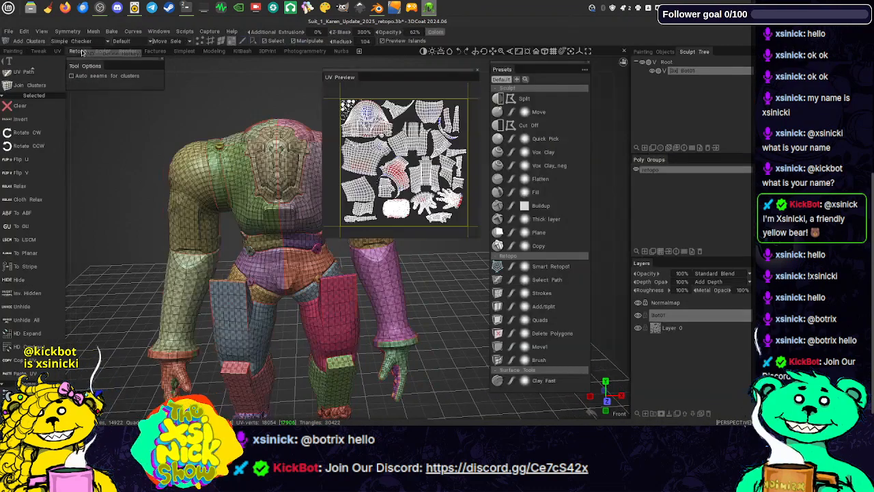
click(110, 31)
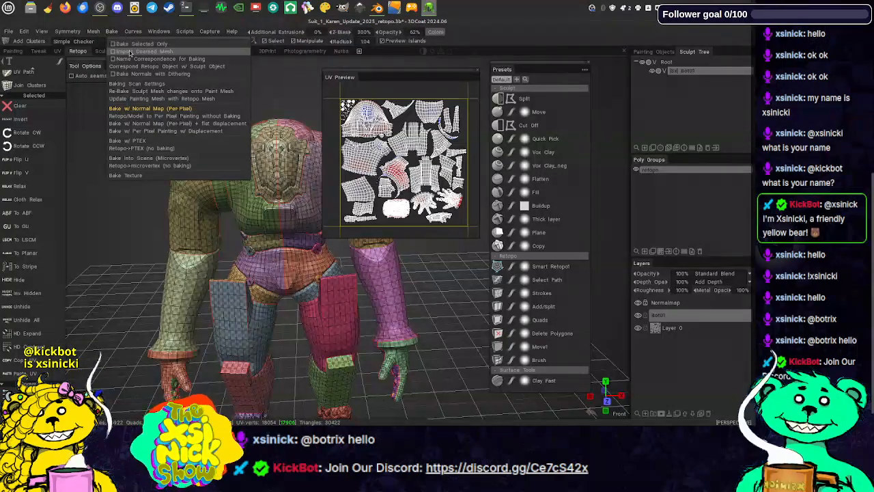
click(162, 100)
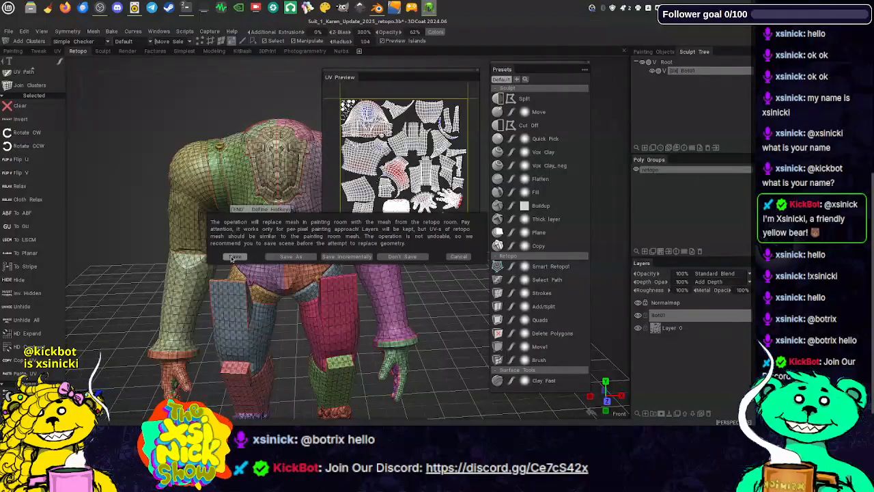
click(233, 257)
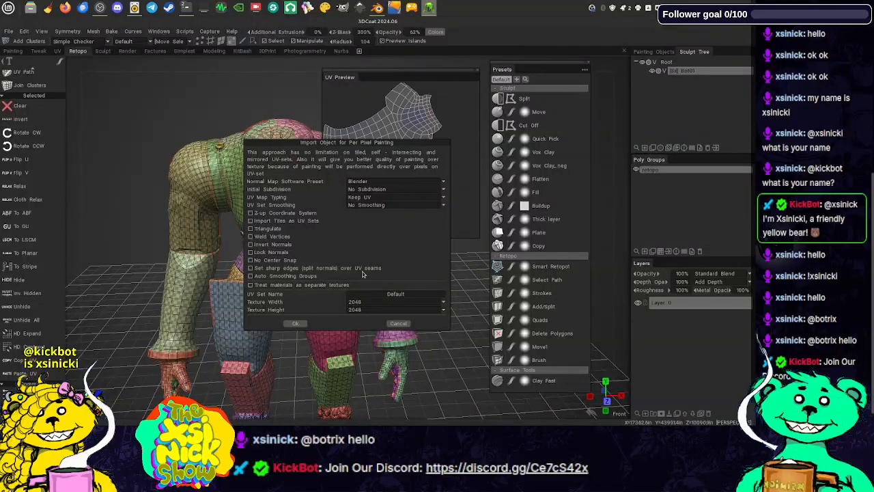
- Name the UV set Bot01uv and confirm the per-pixel painting import of the retopo mesh
click(360, 293)
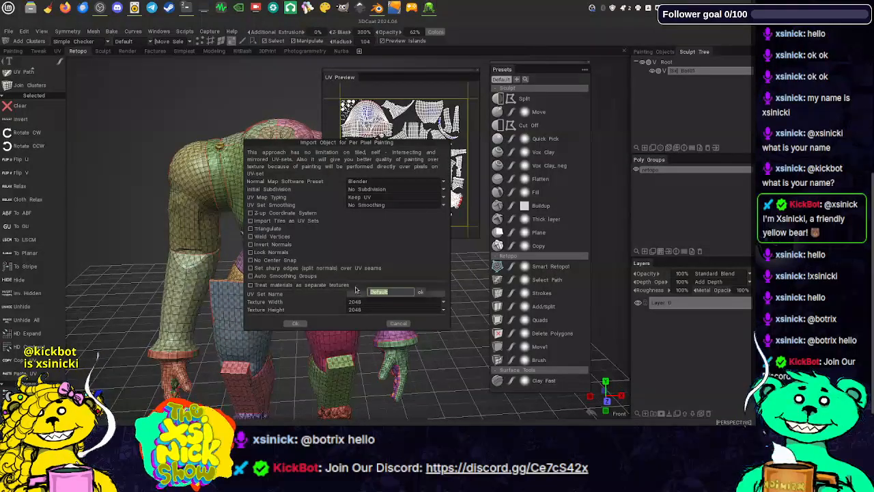
click(394, 272)
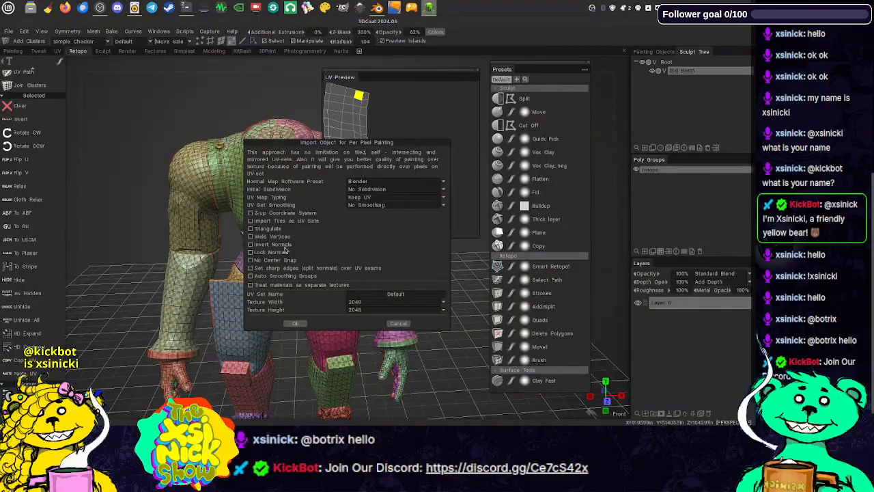
click(385, 294)
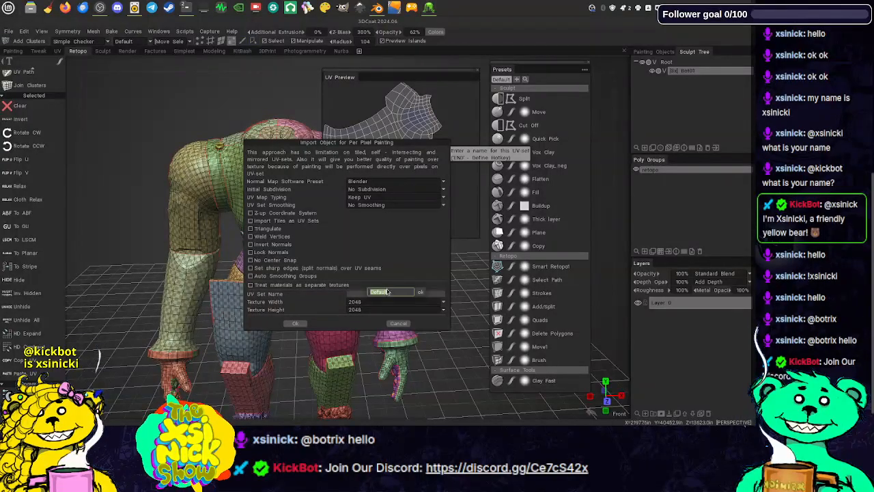
text(B)
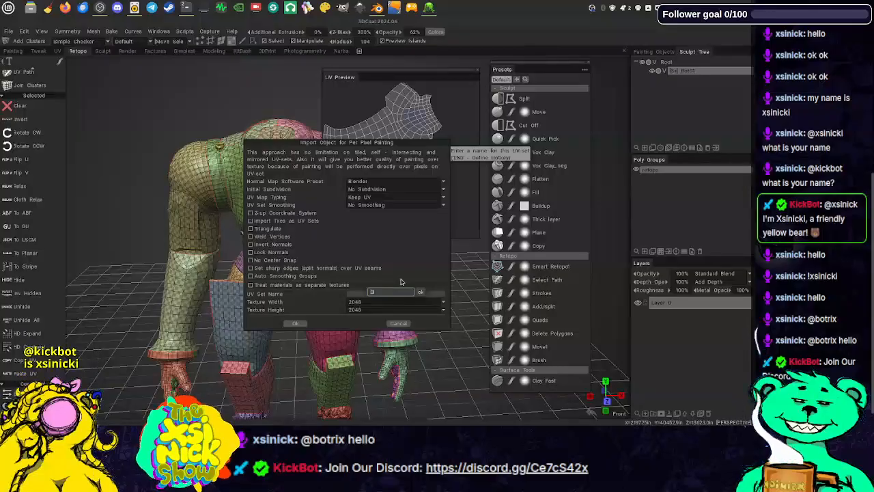
text(olt)
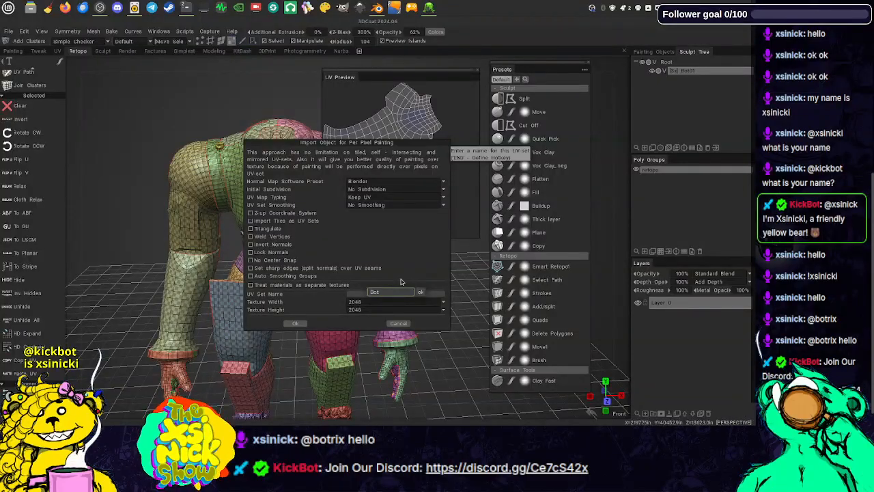
text(01)
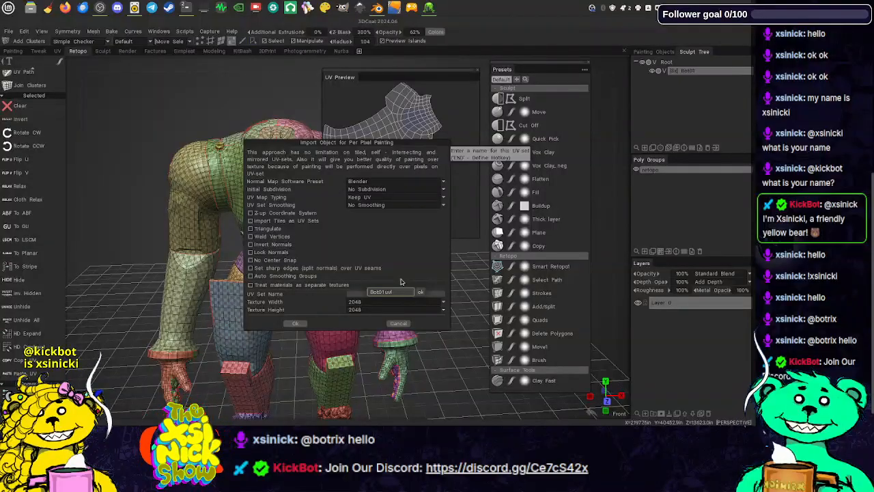
text(uv)
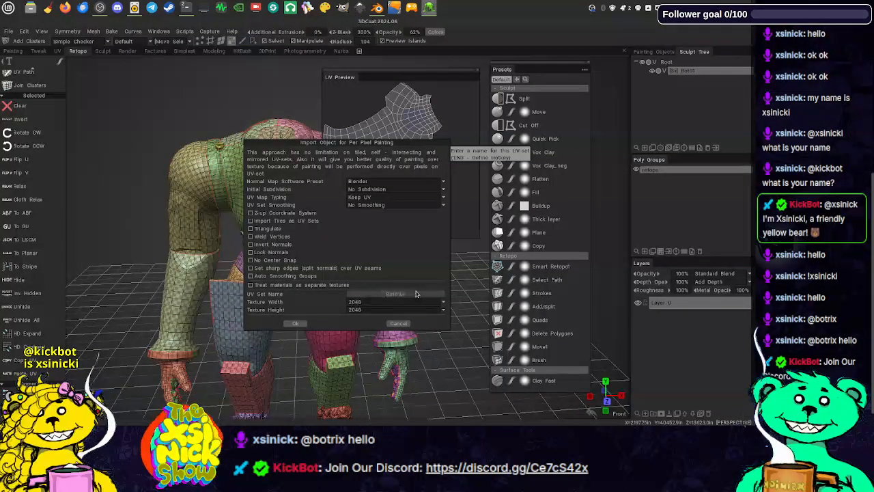
key(Return)
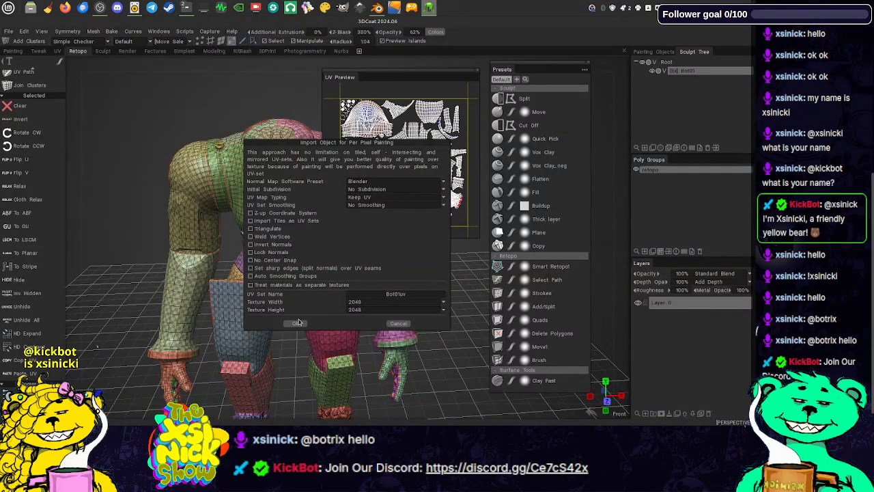
click(297, 324)
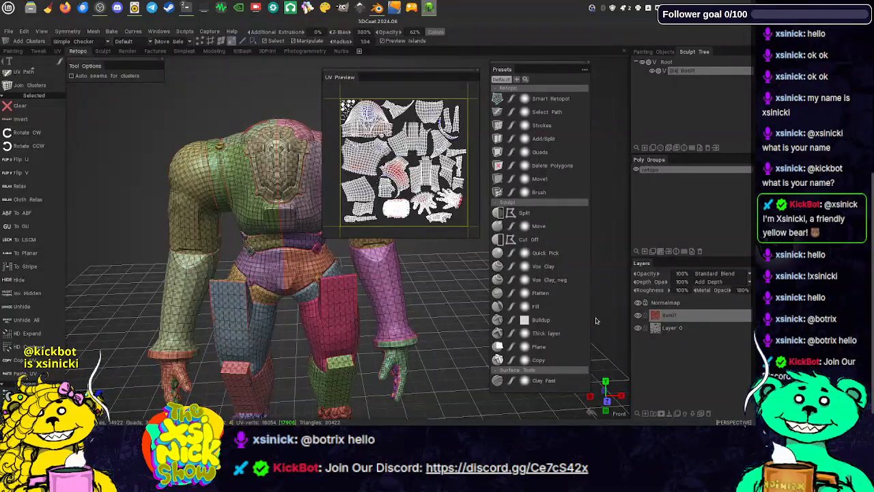
- Examine the updated suit in the Painting room from the front, side and back, toggling the wireframe to check the mirrored half
click(14, 51)
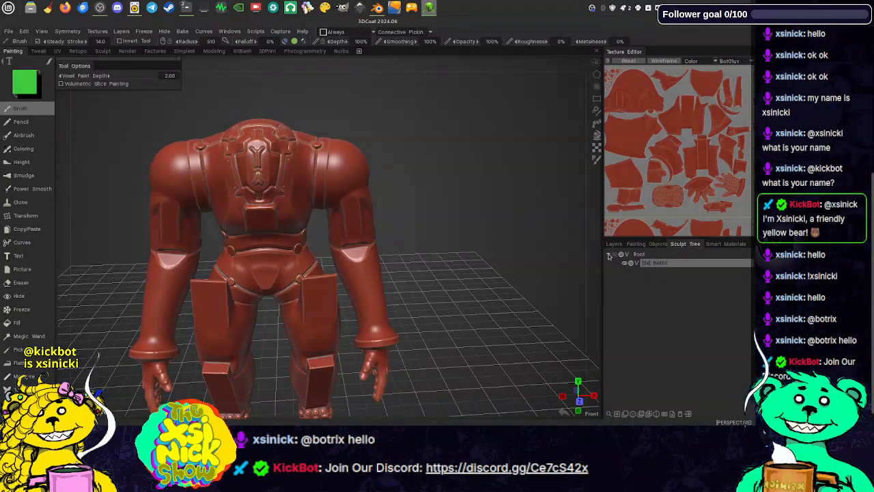
drag(598, 251, 353, 160)
middle_drag(354, 160, 395, 163)
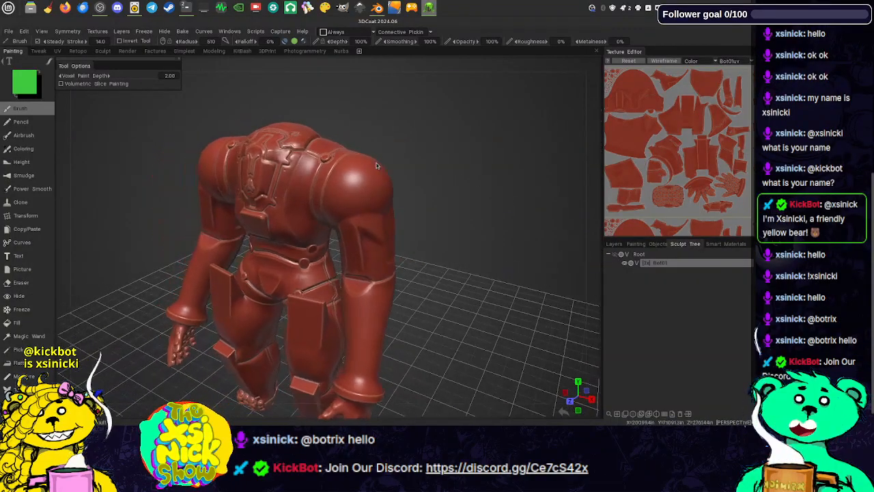
scroll(363, 164, up, 1)
alt+drag(363, 163, 354, 170)
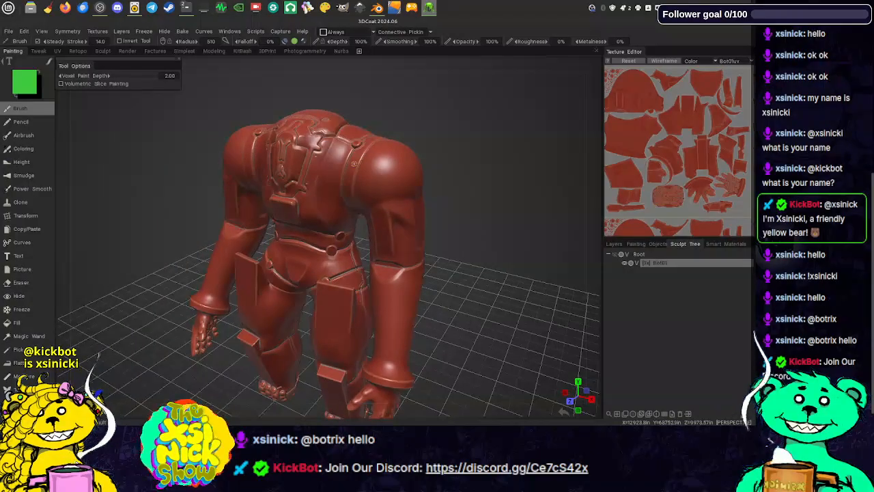
key(w)
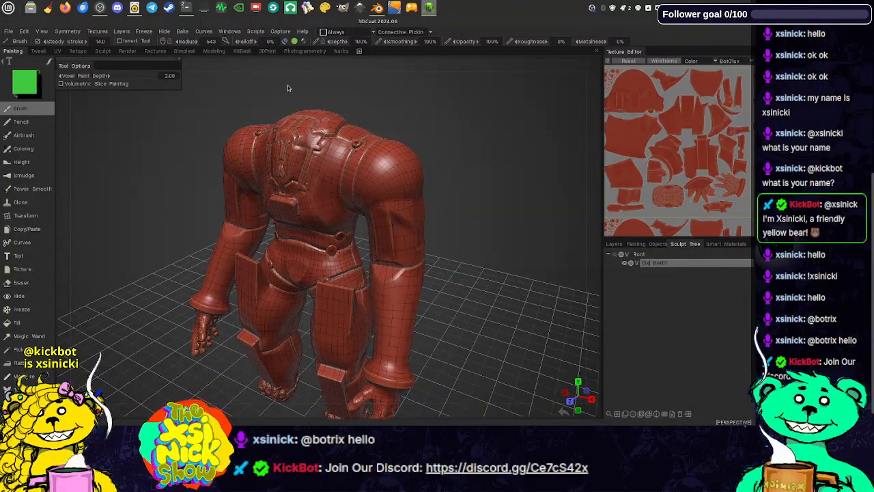
alt+drag(287, 73, 491, 145)
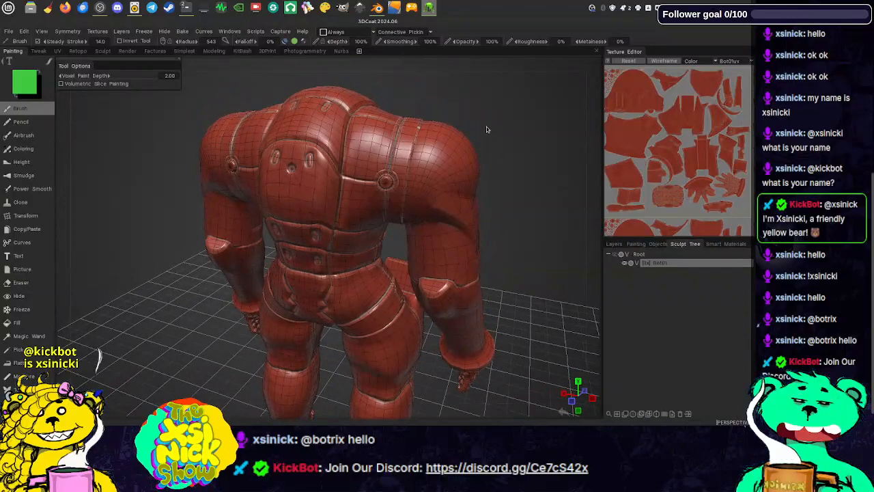
alt+drag(597, 143, 368, 204)
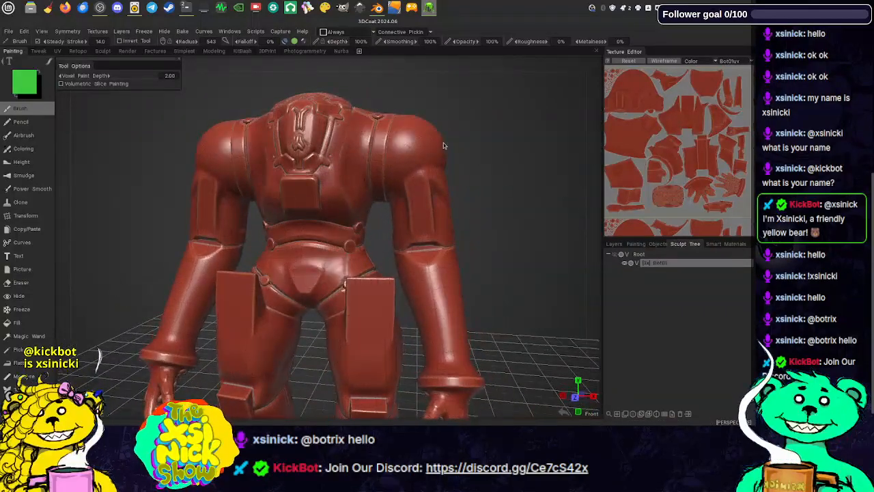
alt+drag(360, 69, 340, 81)
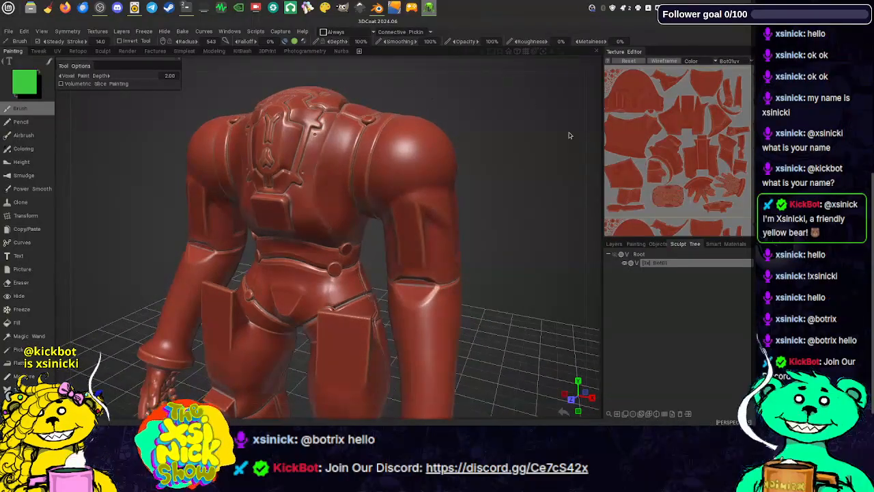
- Show the smart materials library and open the Export Objects & Textures settings for the painted suit
click(714, 244)
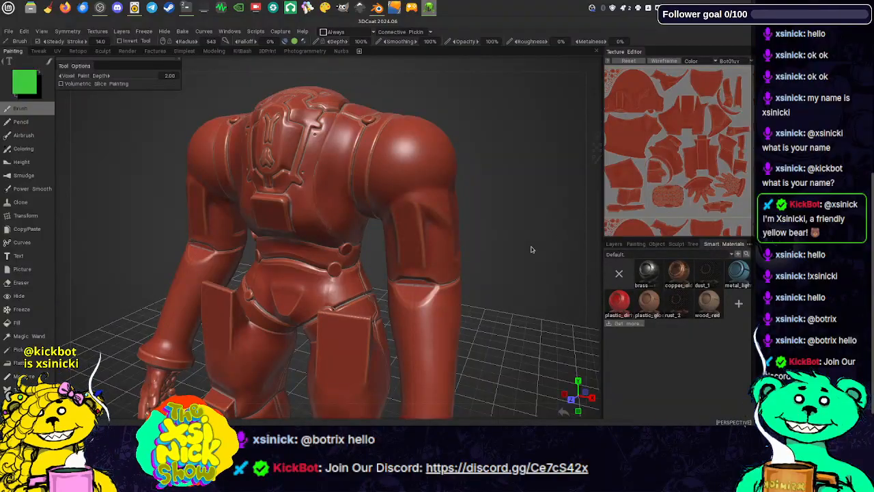
alt+drag(530, 248, 514, 246)
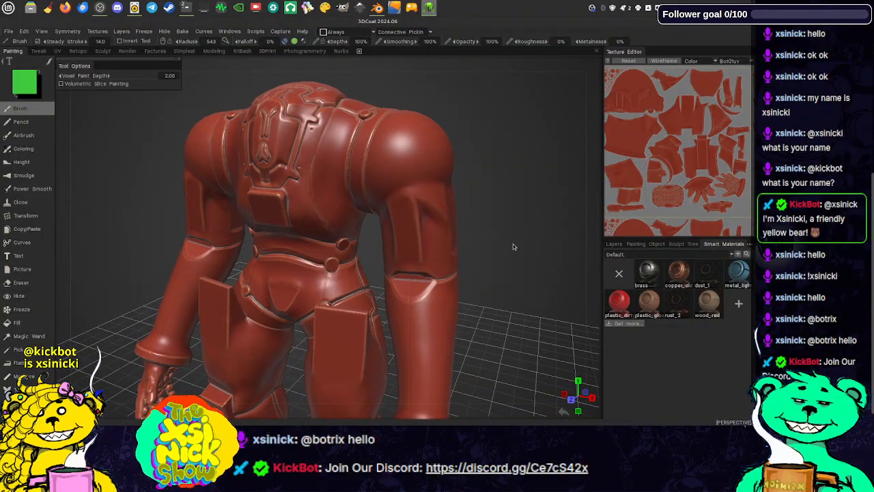
click(9, 31)
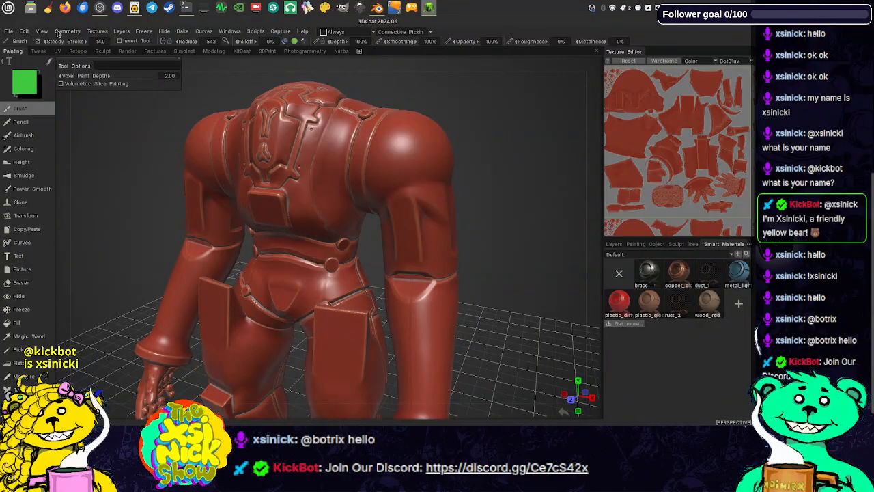
click(11, 32)
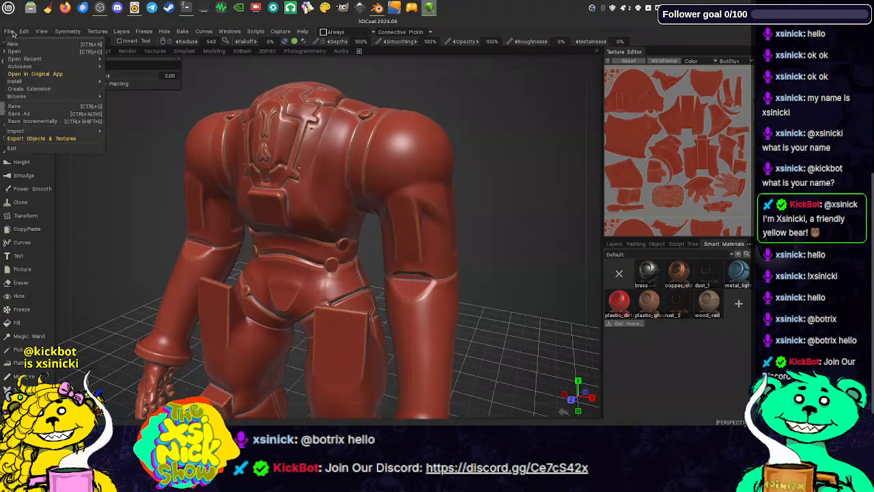
mouse_move(74, 131)
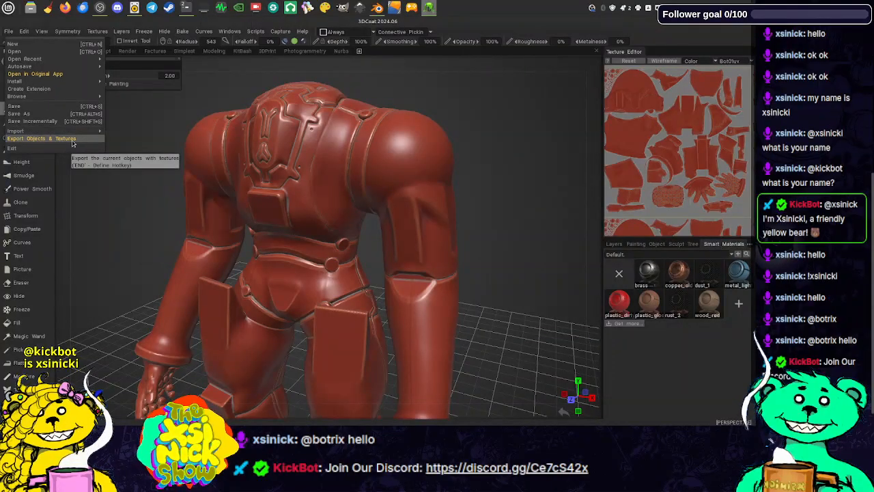
click(69, 138)
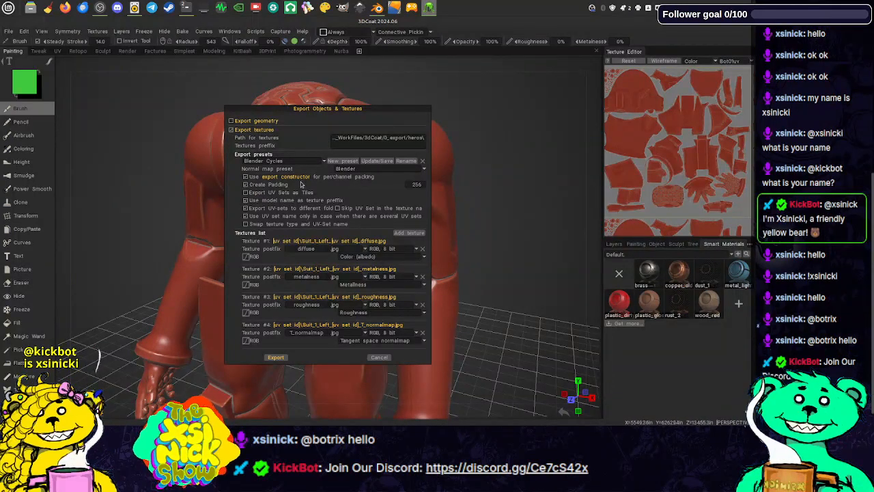
- Set the export path for textures to the WorkDrive folder SOL_3000/2_WorkFiles/0_Blender_Assets/0_Characters/Suit_01
click(368, 139)
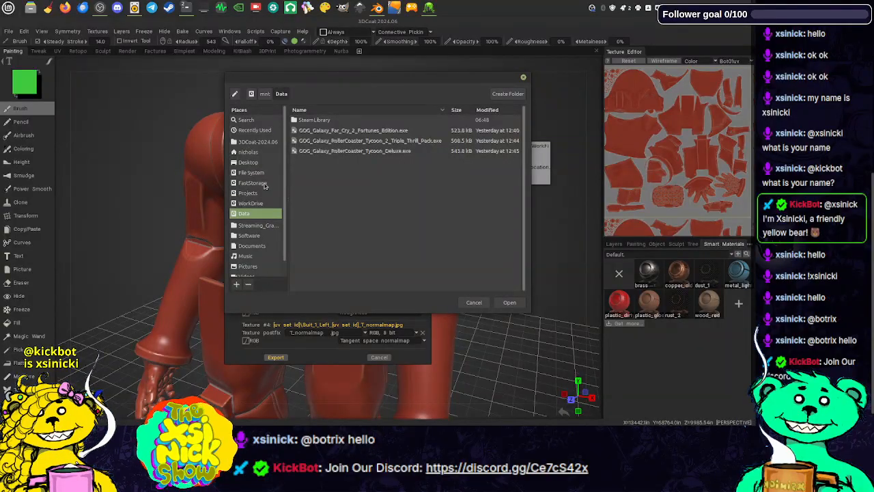
scroll(260, 196, down, 2)
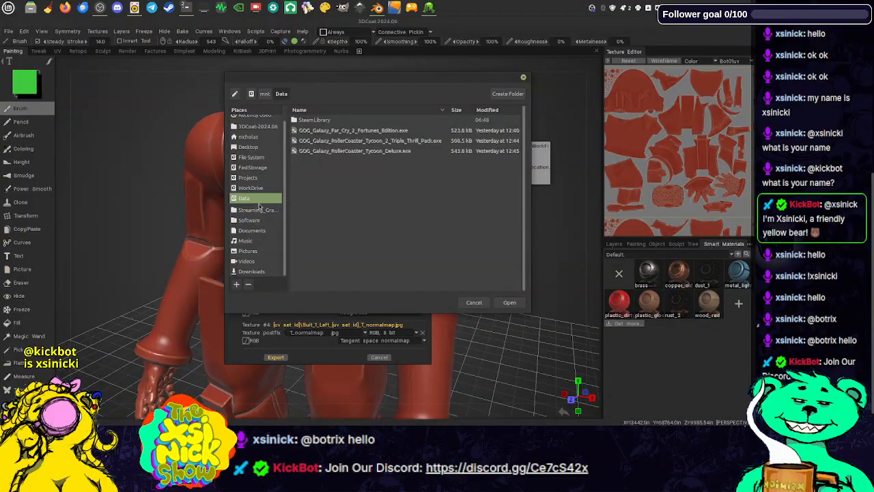
click(252, 188)
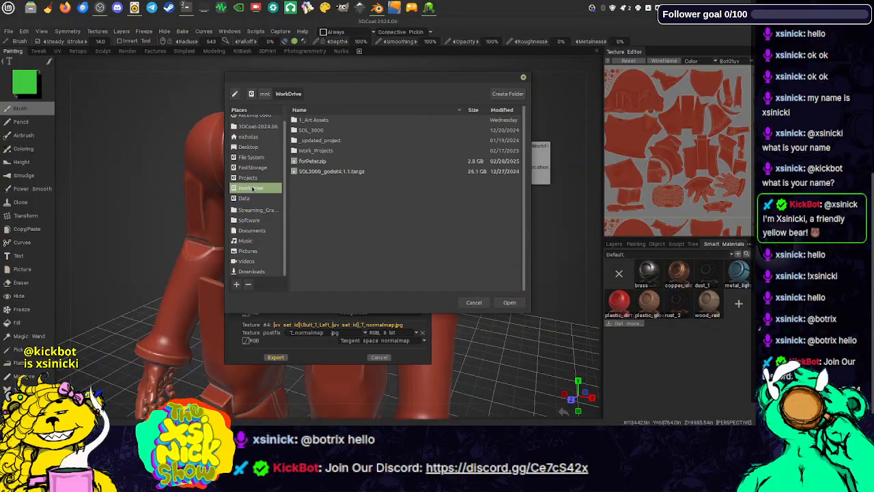
double_click(311, 131)
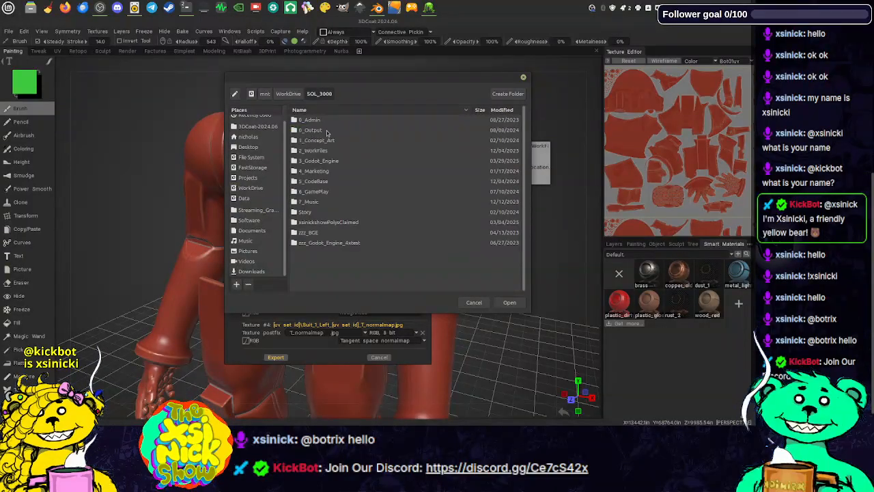
double_click(327, 151)
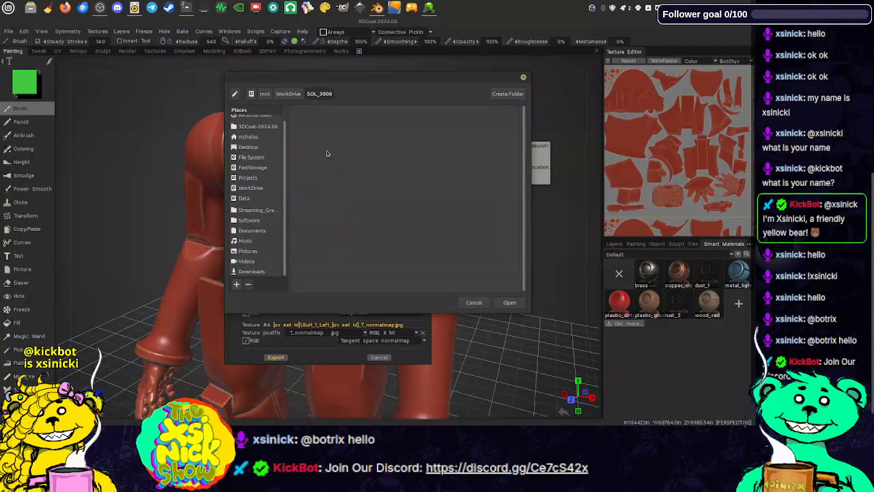
double_click(338, 120)
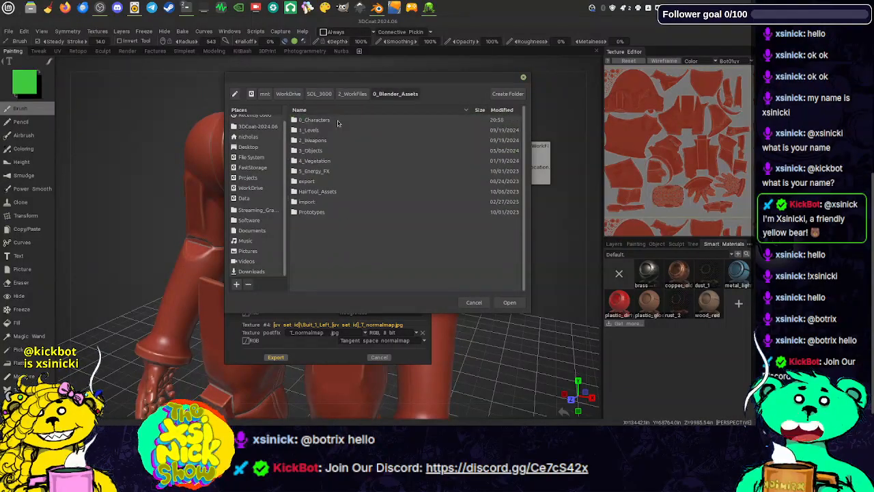
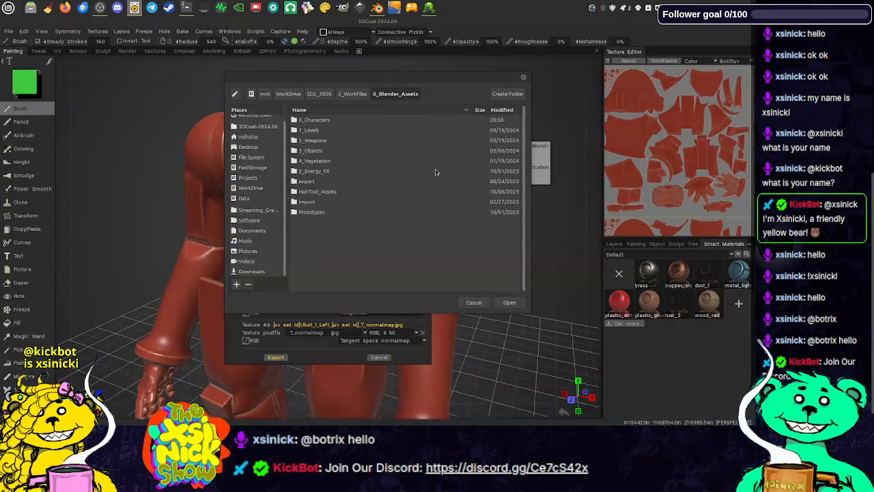
click(330, 122)
double_click(330, 122)
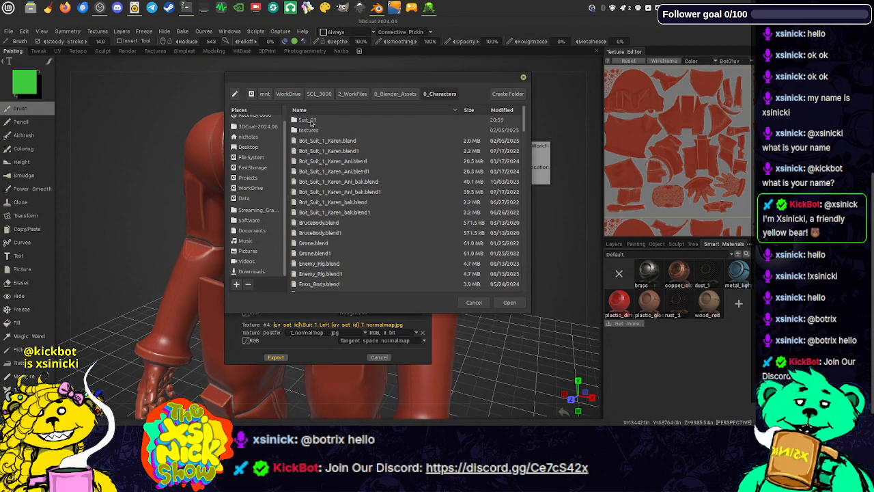
double_click(311, 120)
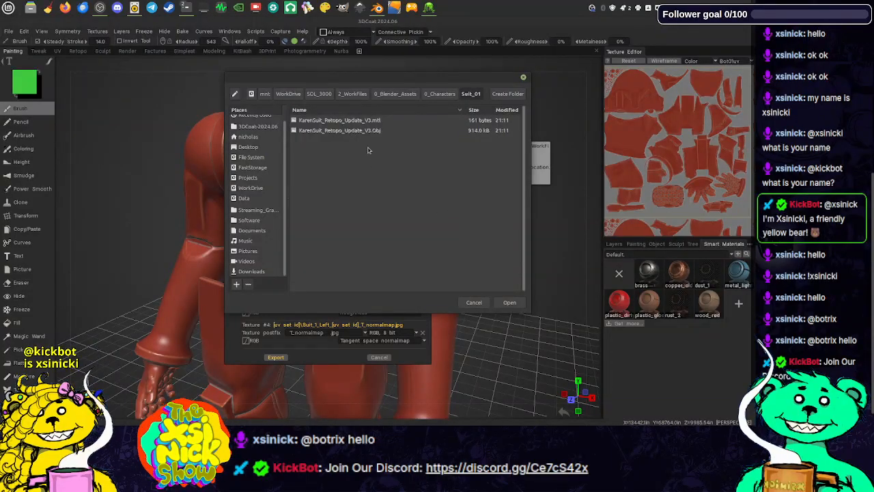
click(509, 302)
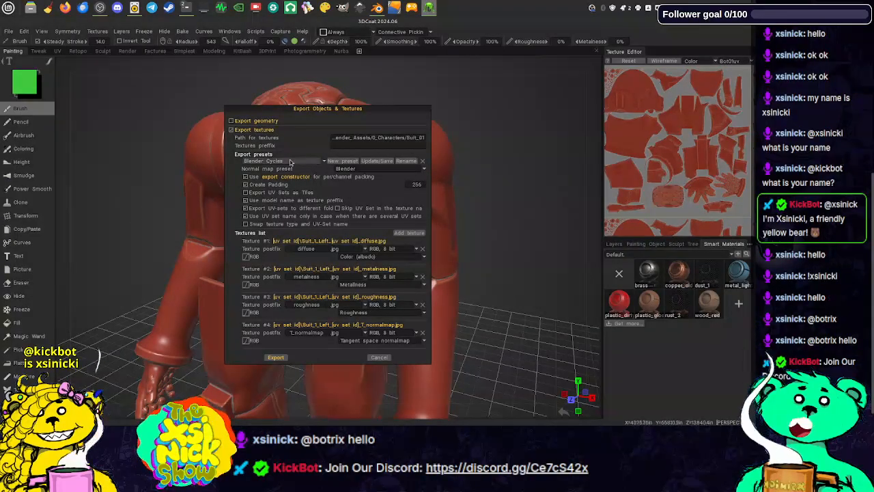
- Enable geometry export and set the output mesh to KarenSuit_Retopo_Update_V3.Obj in 0_Characters/Suit_01 on WorkDrive, agreeing to replace the existing file
click(245, 177)
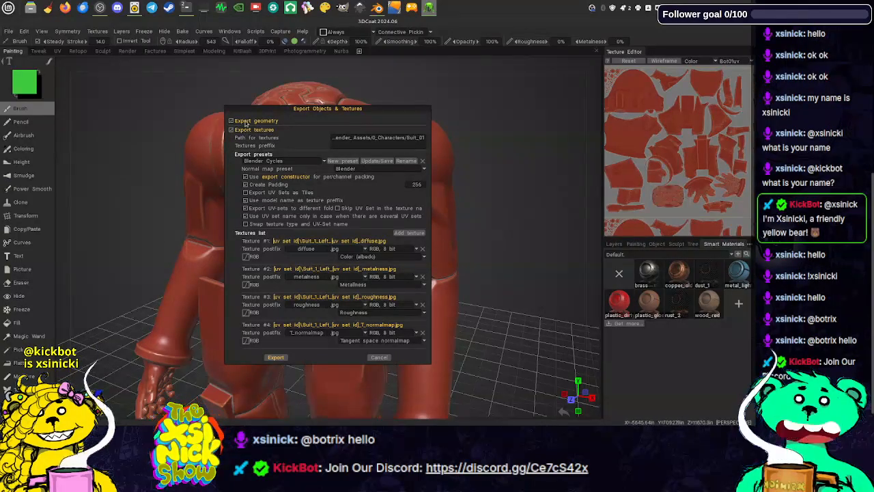
click(248, 122)
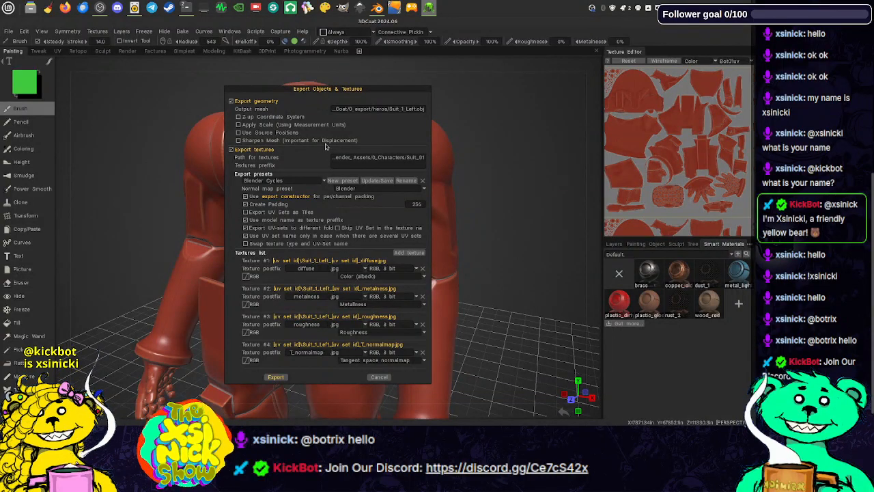
click(369, 109)
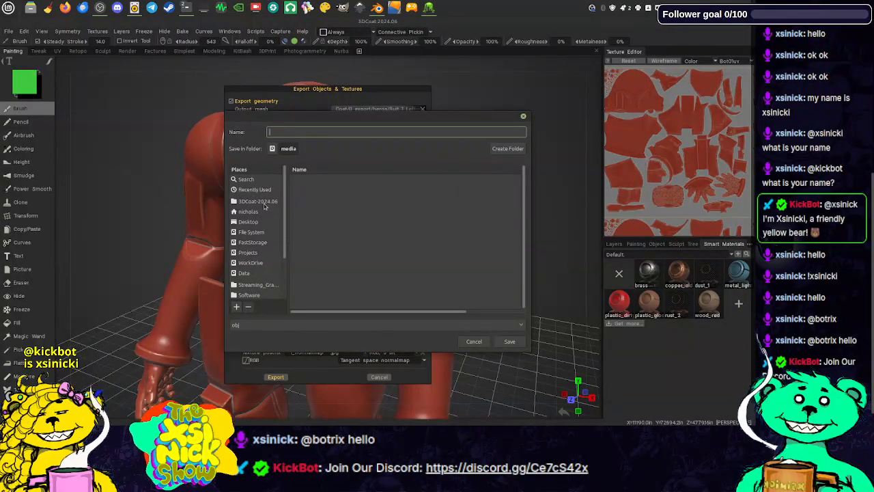
scroll(269, 250, down, 1)
click(255, 245)
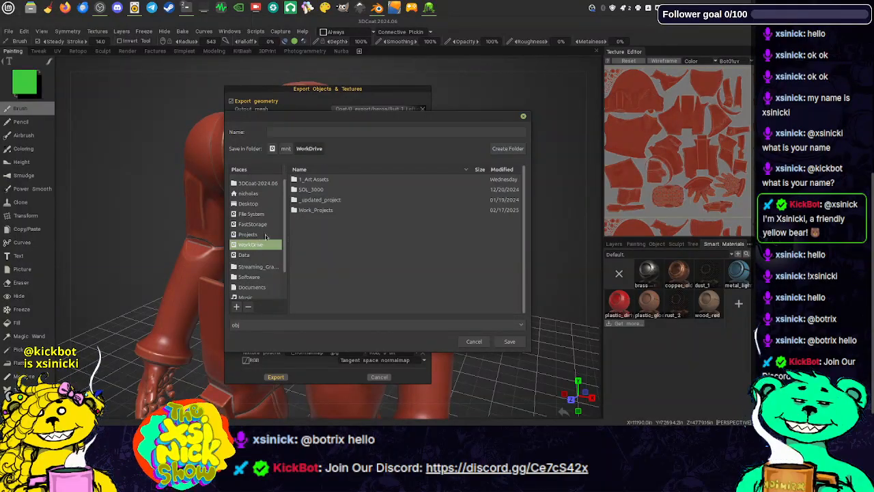
click(309, 191)
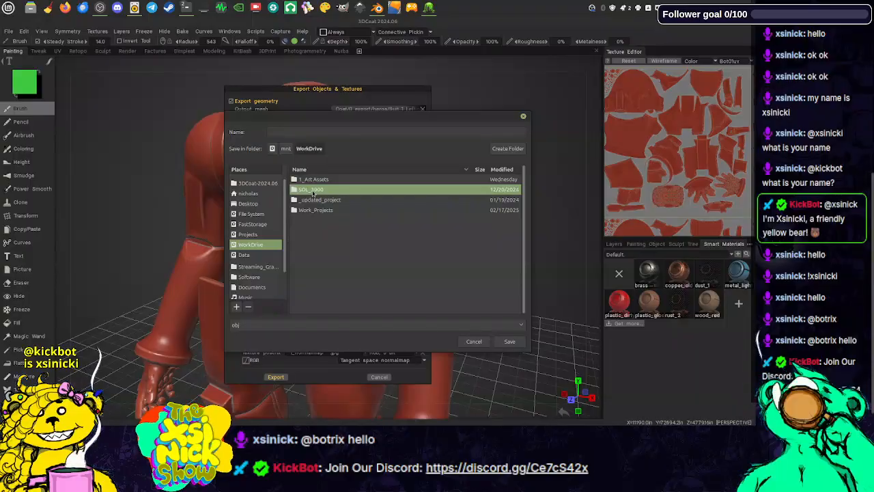
double_click(312, 193)
double_click(315, 212)
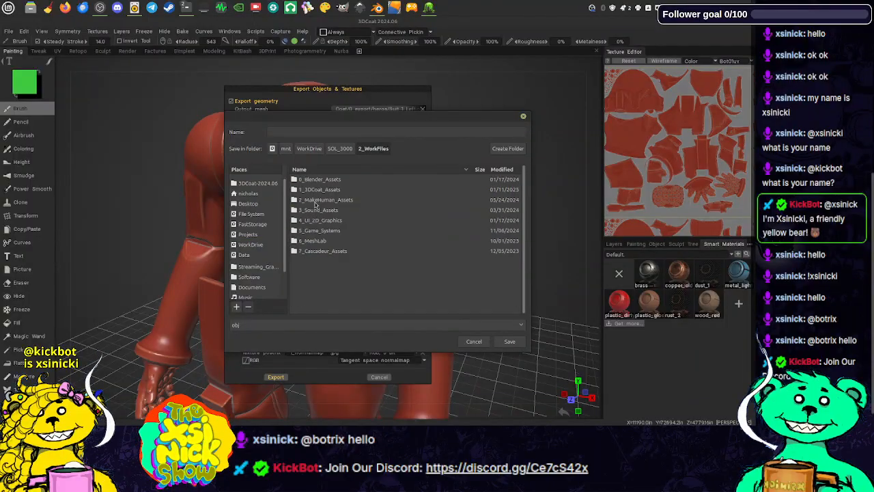
double_click(317, 180)
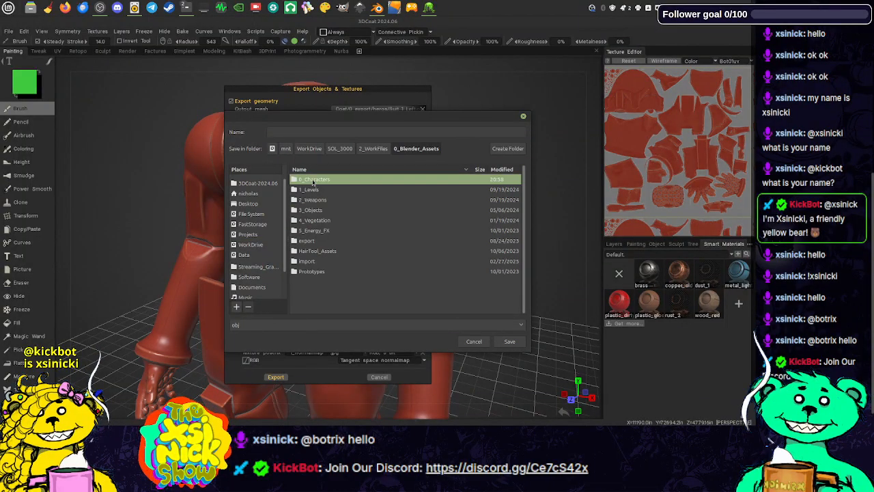
double_click(317, 180)
double_click(307, 180)
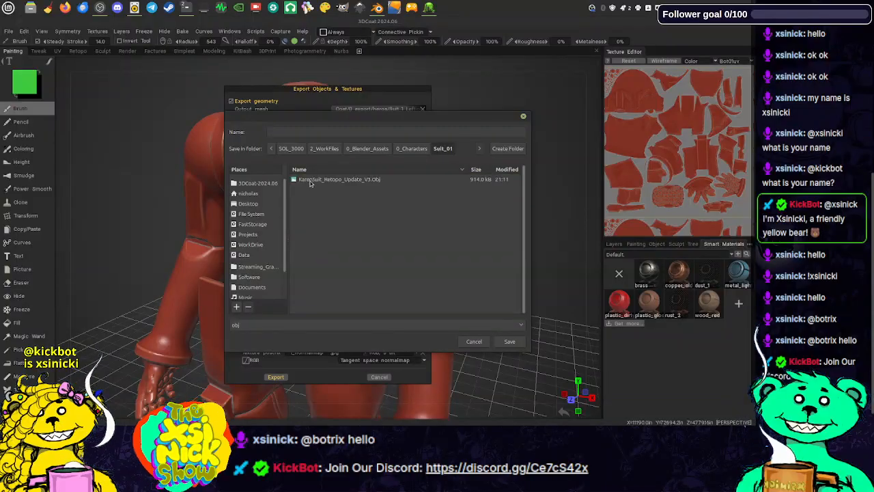
click(377, 180)
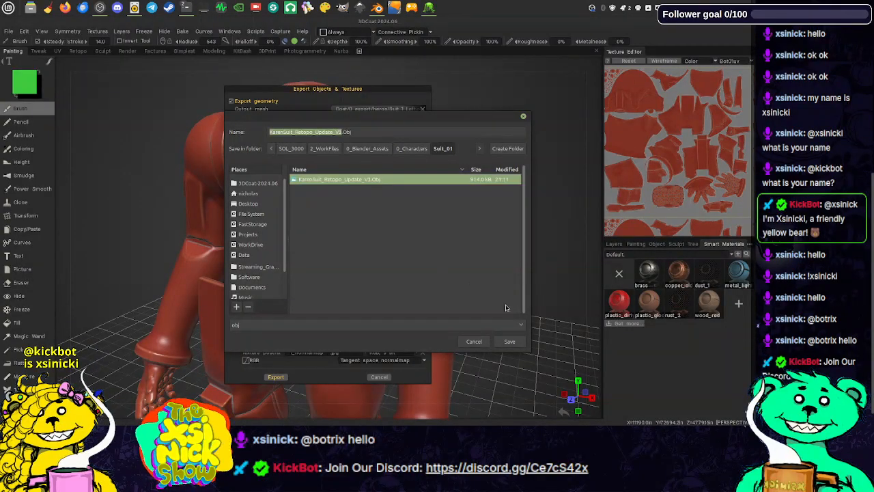
click(510, 341)
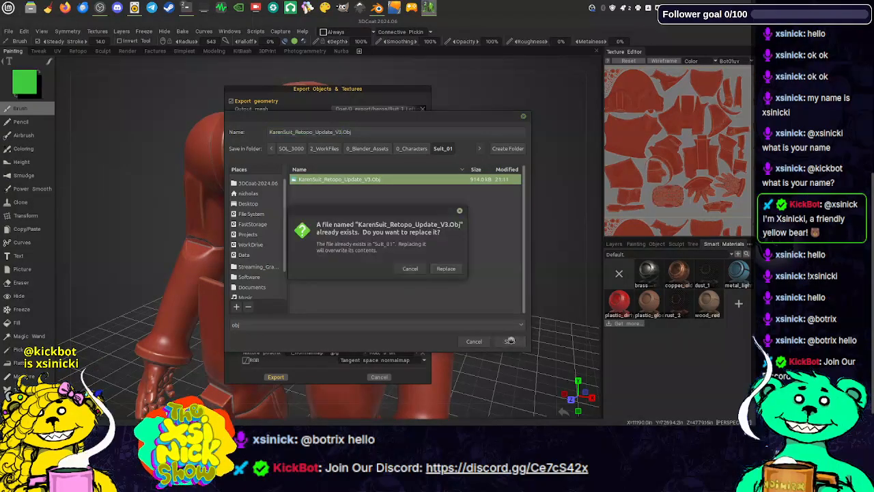
click(446, 268)
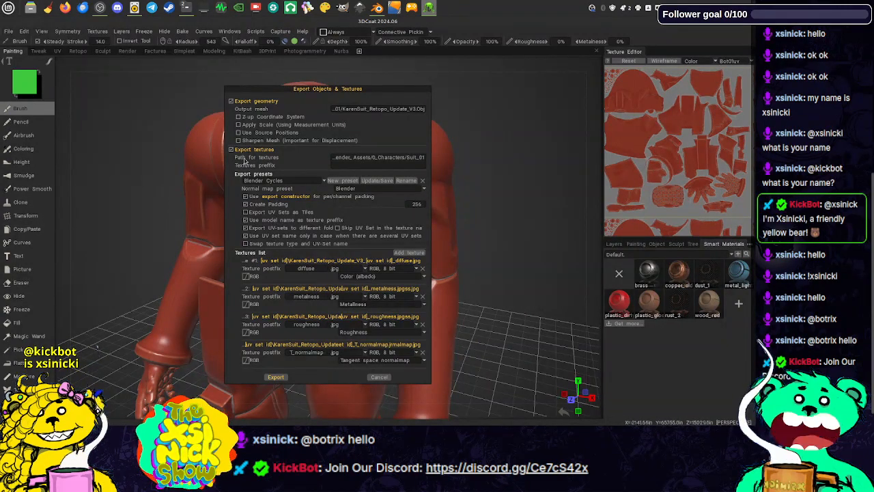
- Set the path for textures to the 0_Characters/textures folder and export the geometry and textures with the Blender Cycles preset
click(402, 158)
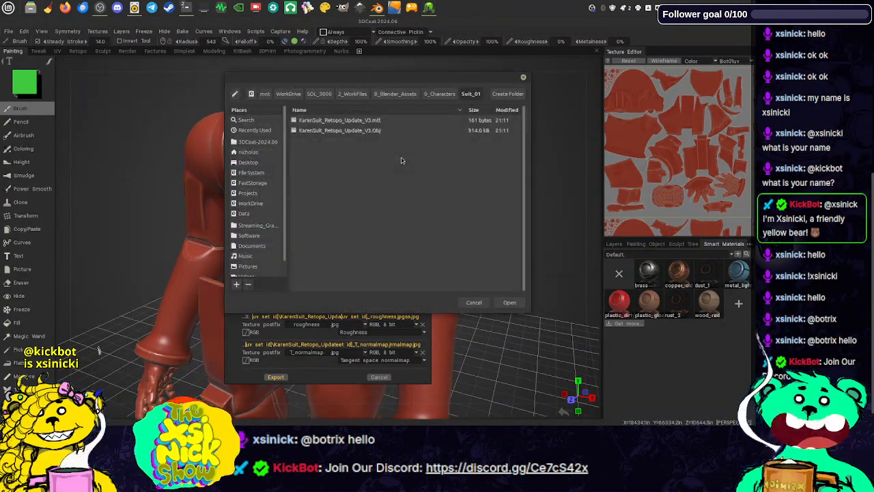
click(431, 94)
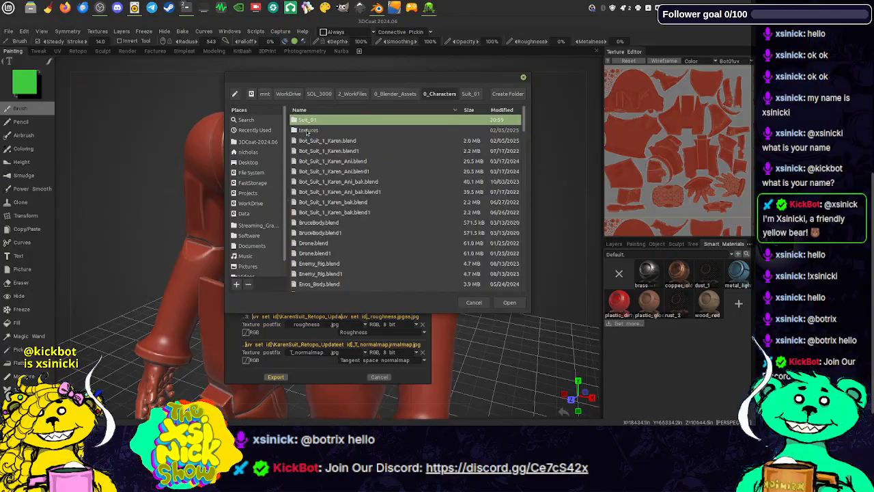
double_click(307, 131)
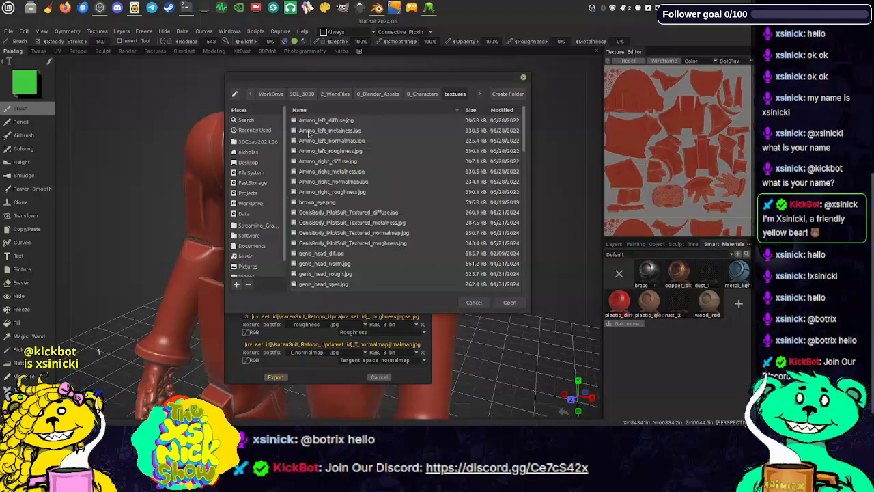
click(509, 303)
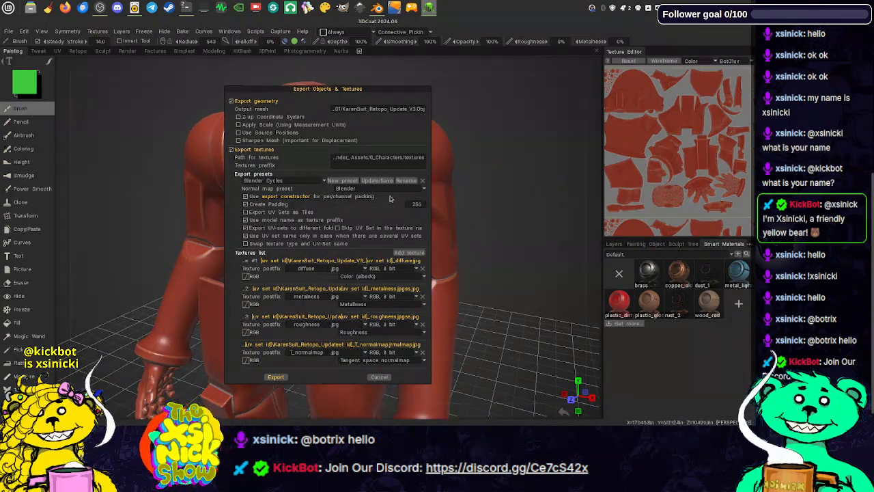
click(275, 377)
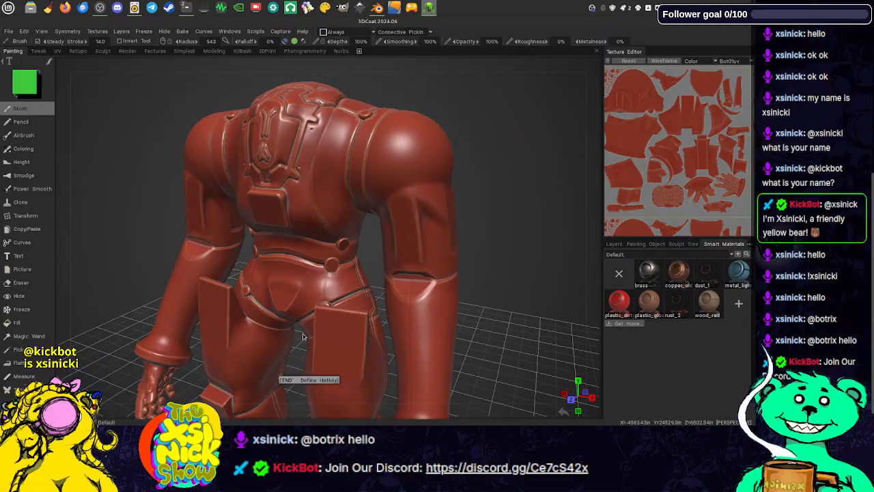
- Switch to Blender and delete the old mirrored KarenSuit_Retopo_Update_V3 object from the scene
middle_drag(323, 345, 302, 326)
right_drag(493, 245, 494, 227)
drag(493, 227, 470, 228)
drag(384, 73, 447, 63)
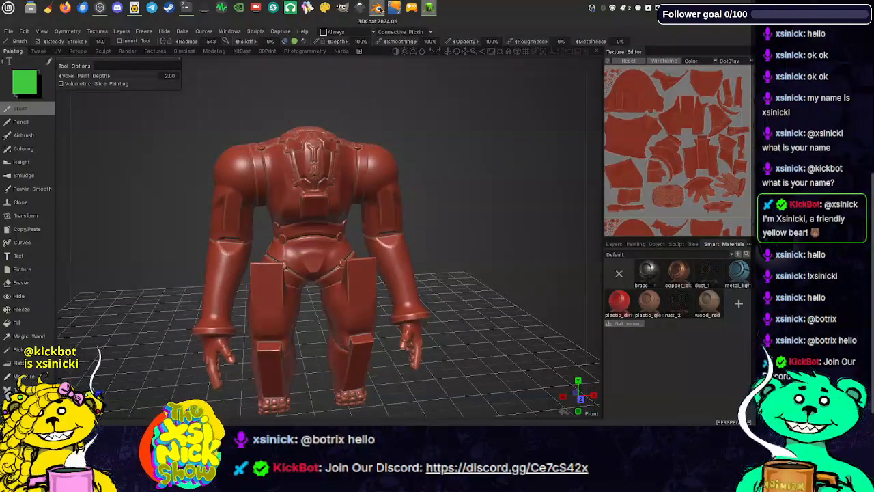
click(378, 7)
scroll(363, 170, down, 7)
middle_drag(363, 171, 326, 192)
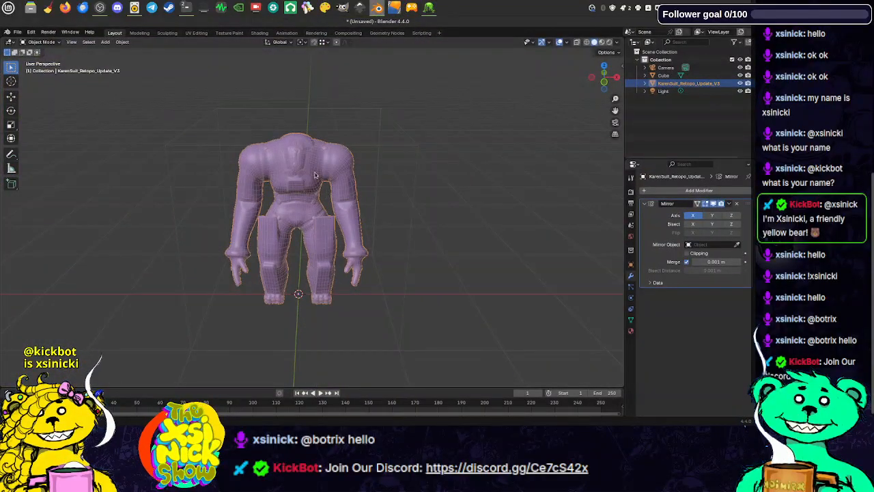
key(Delete)
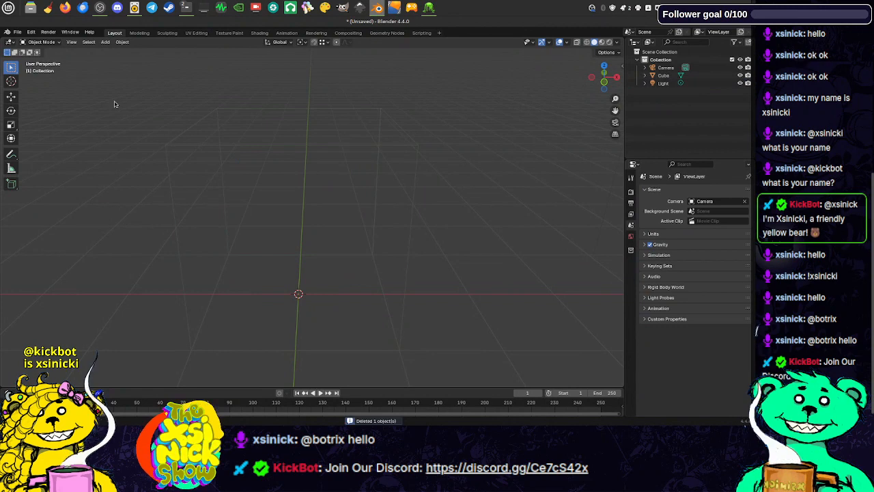
- Import KarenSuit_Retopo_Update_V3.Obj from the Suit_01 folder as a Wavefront OBJ with the default import options
click(19, 32)
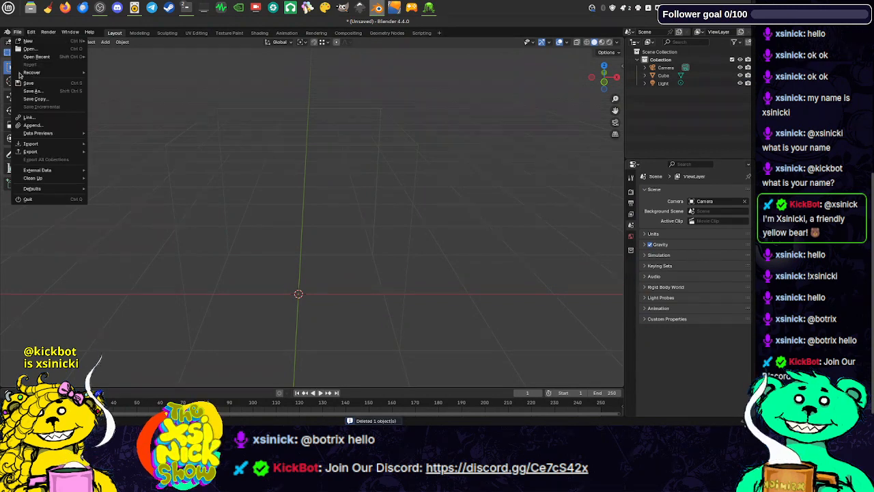
mouse_move(39, 145)
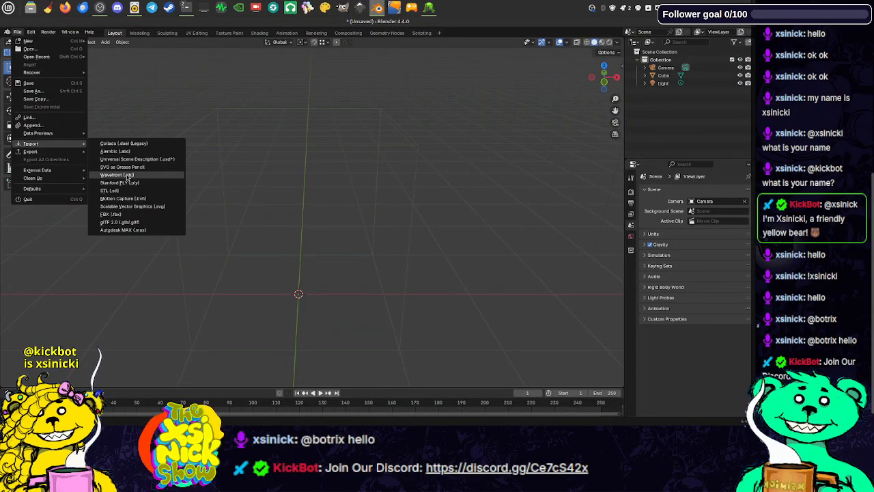
click(127, 176)
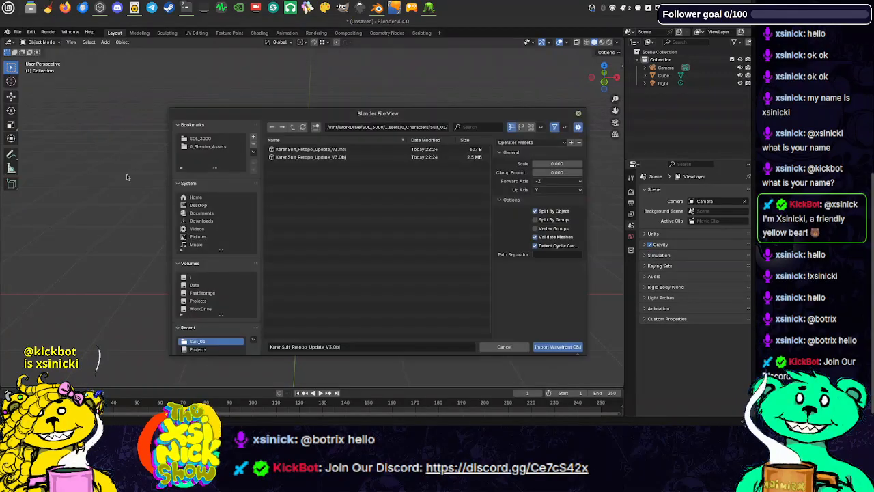
click(333, 157)
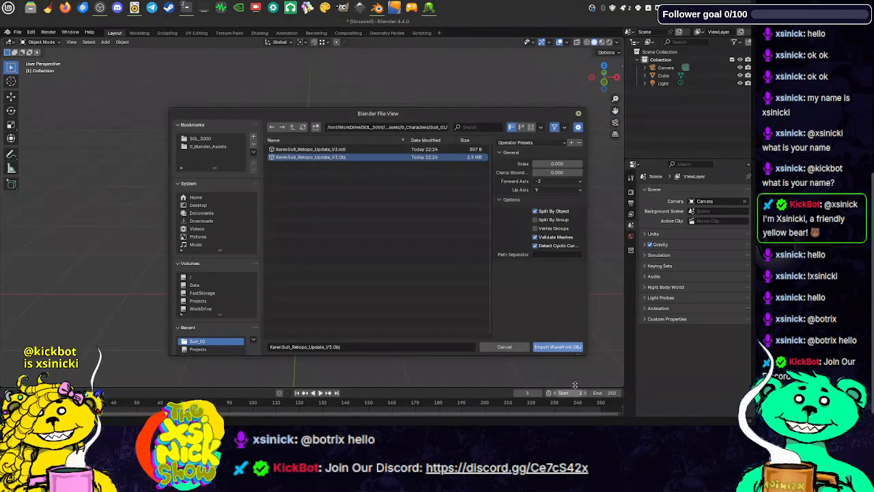
click(571, 348)
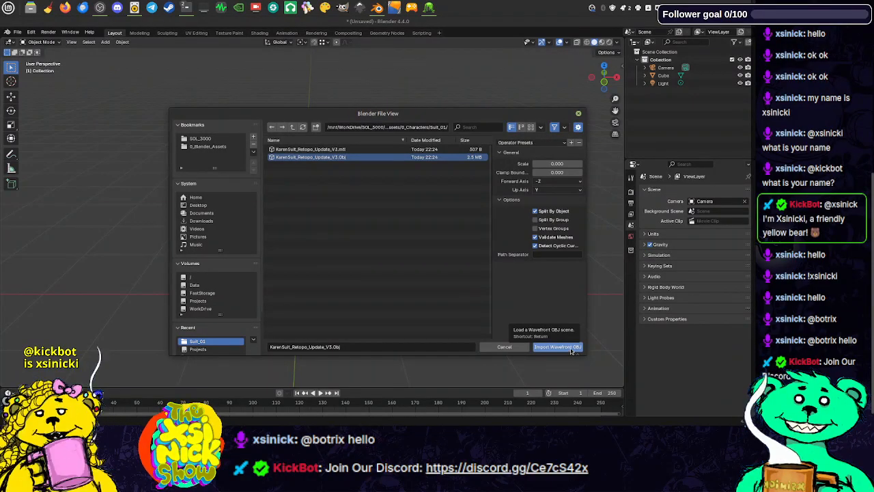
- Scale the imported suit down uniformly about its origin until the whole figure fits in the viewport, and check it from the front
scroll(366, 226, up, 2)
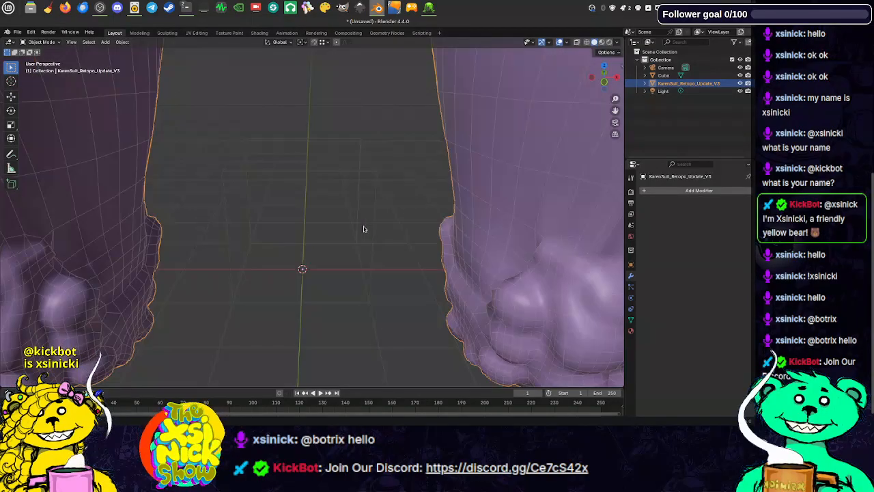
scroll(410, 225, up, 2)
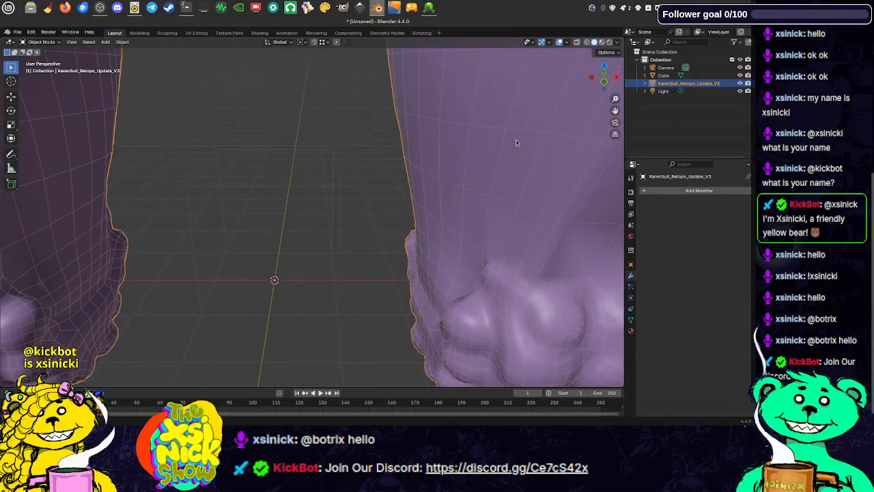
scroll(499, 136, down, 7)
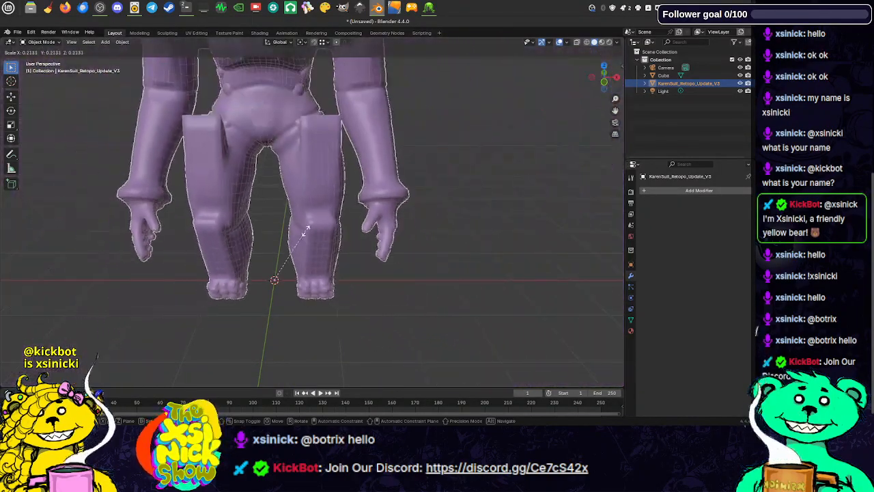
key(s)
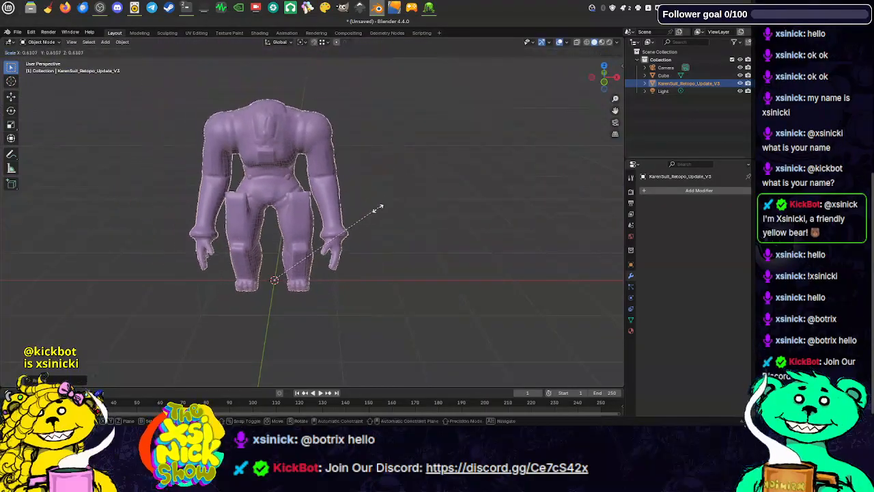
click(353, 235)
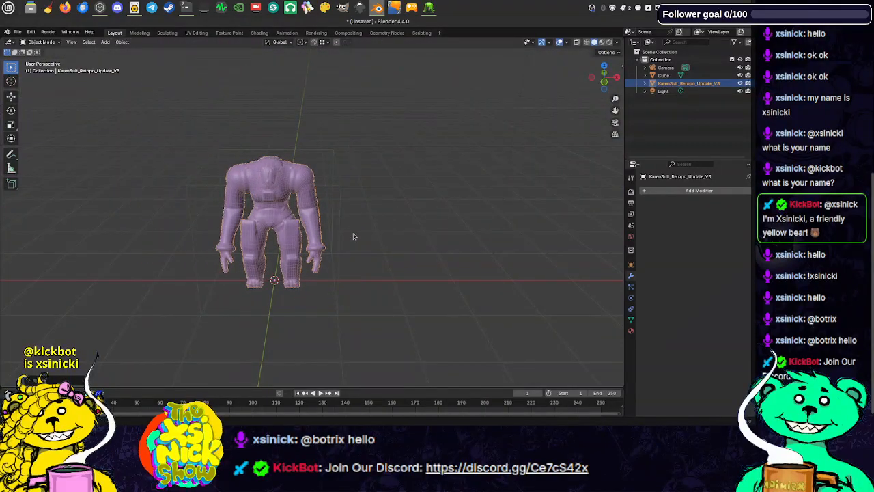
key(KP_1)
scroll(323, 217, up, 5)
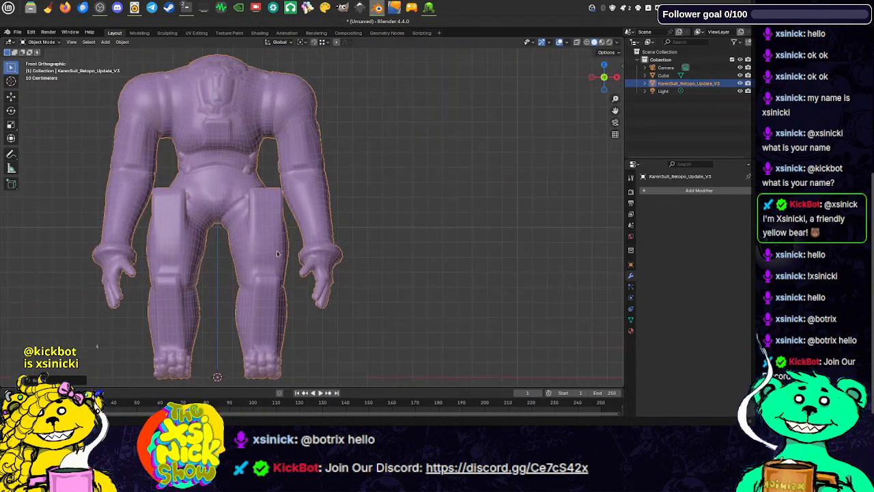
- Scale the KarenSuit_Retopo_Update_V3 model down uniformly so it sits well inside the surrounding cube
scroll(335, 240, down, 1)
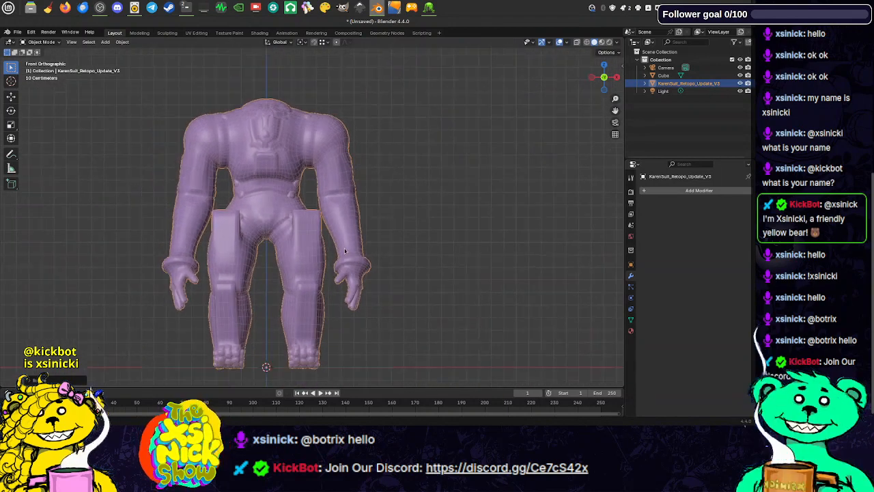
scroll(349, 234, down, 2)
mouse_move(362, 214)
middle_down()
mouse_move(378, 213)
mouse_move(366, 234)
mouse_move(358, 221)
mouse_move(373, 215)
middle_up()
key(s)
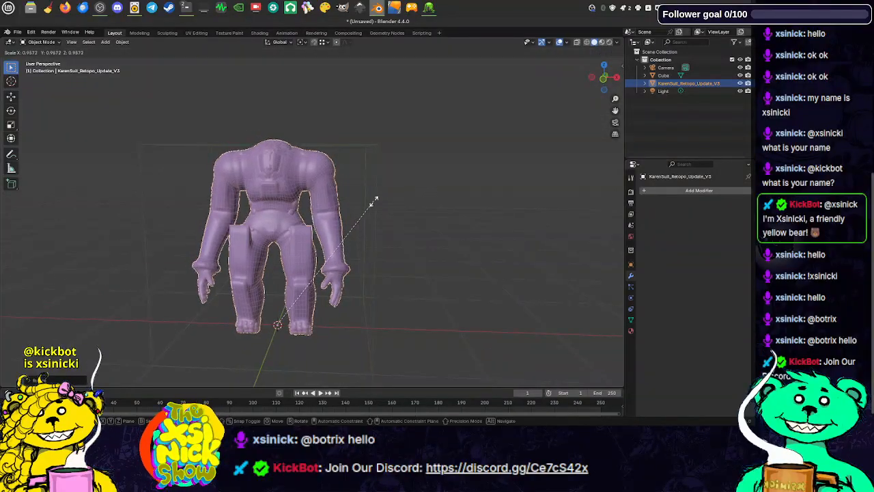
click(368, 203)
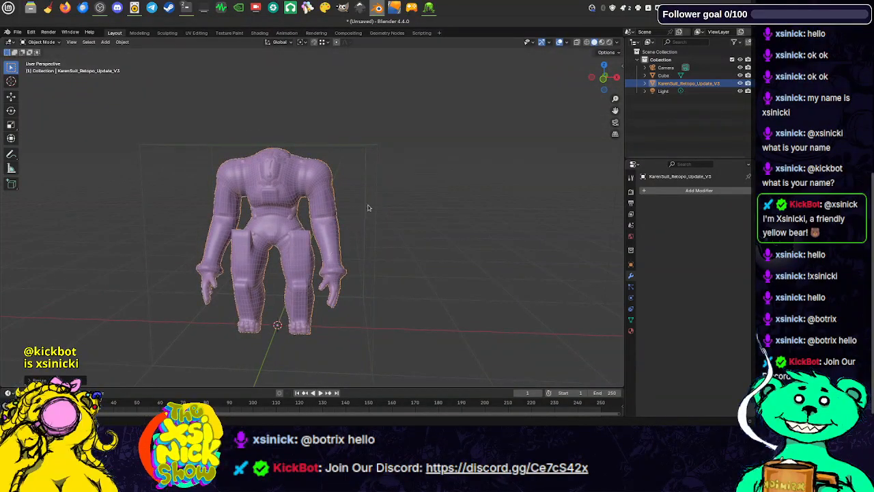
middle_drag(367, 206, 383, 229)
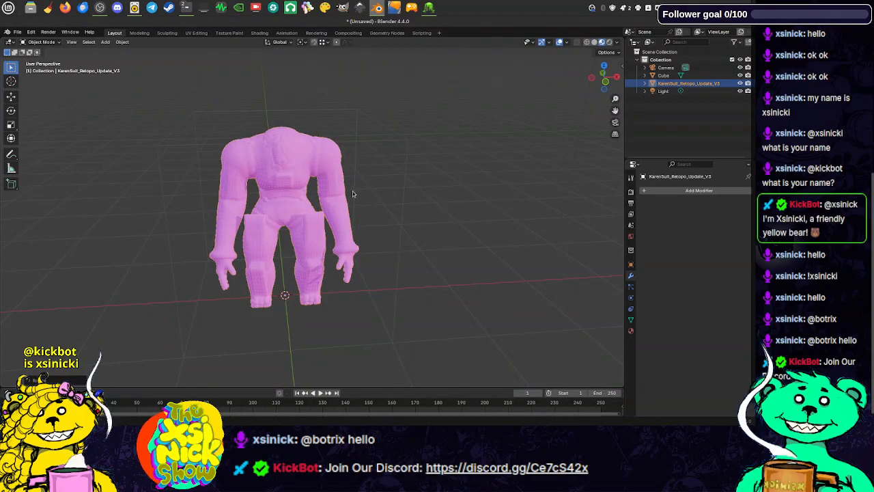
- Switch to the Shading workspace and get a close side view of the suit model
middle_drag(355, 194, 308, 190)
scroll(274, 177, up, 2)
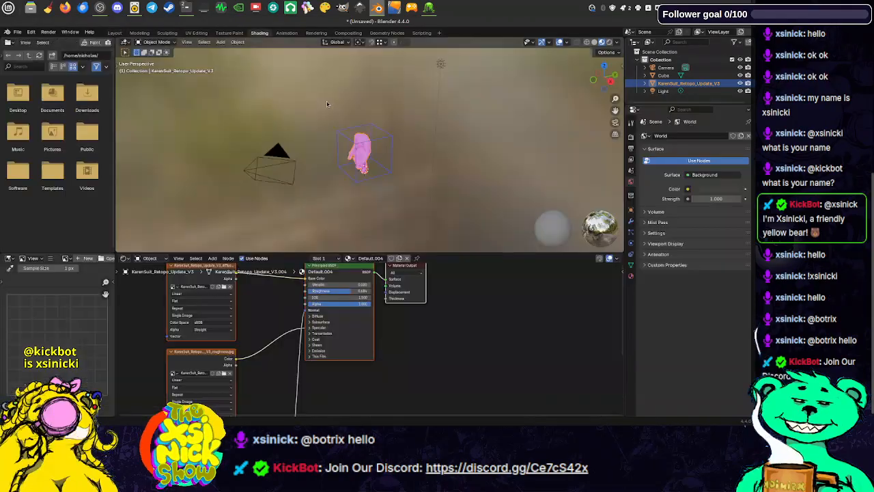
scroll(350, 149, up, 8)
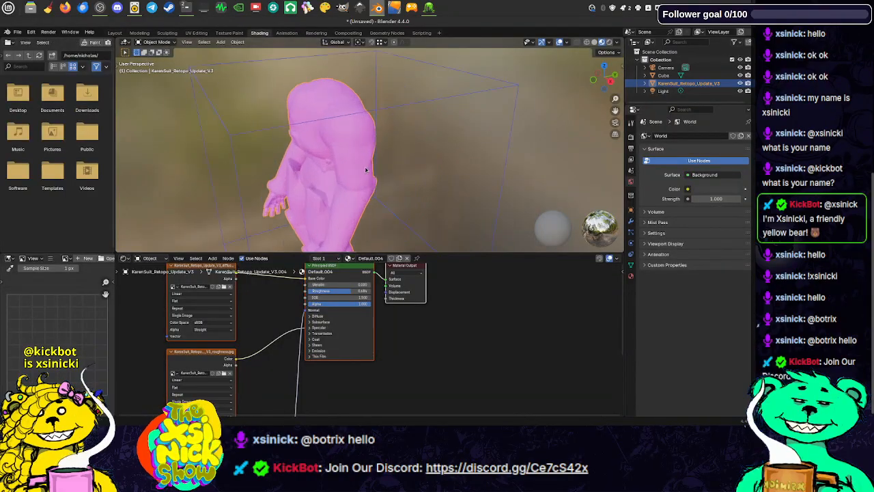
- Spread the diffuse and roughness image texture nodes apart in the suit's Default.004 material
middle_drag(358, 328, 358, 393)
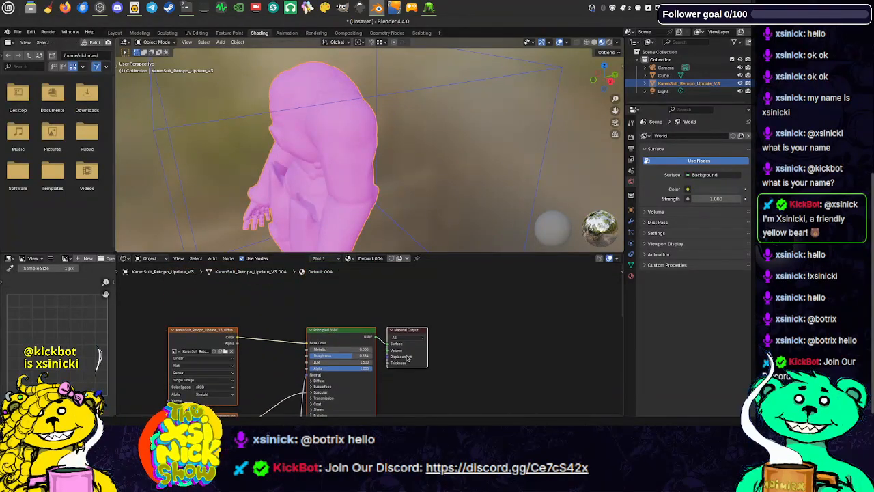
middle_drag(418, 332, 472, 329)
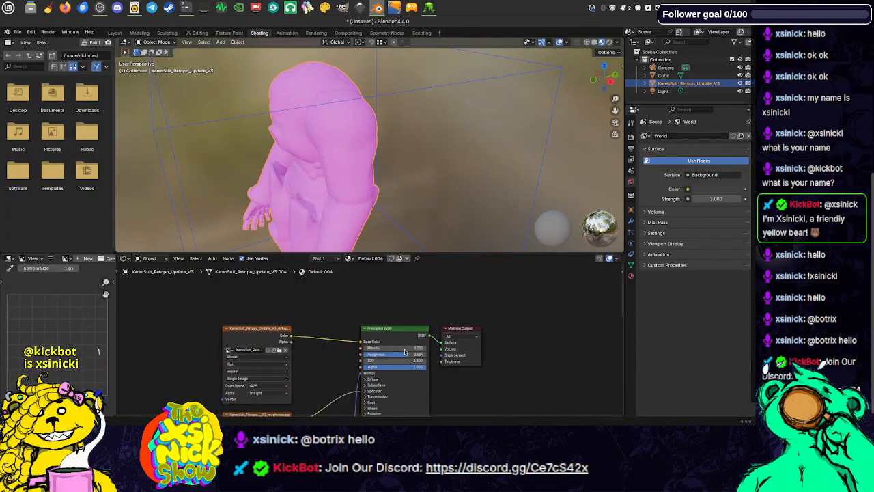
middle_drag(358, 336, 372, 330)
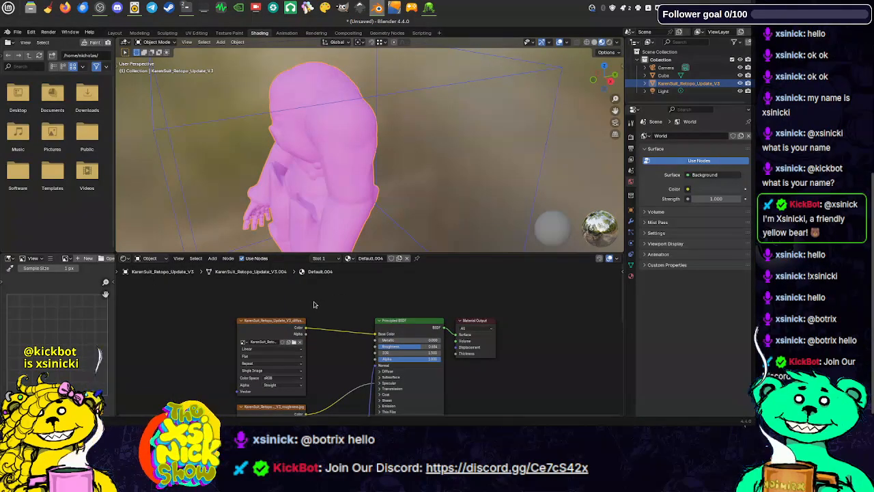
drag(296, 326, 250, 313)
middle_drag(343, 336, 334, 322)
middle_drag(325, 374, 343, 318)
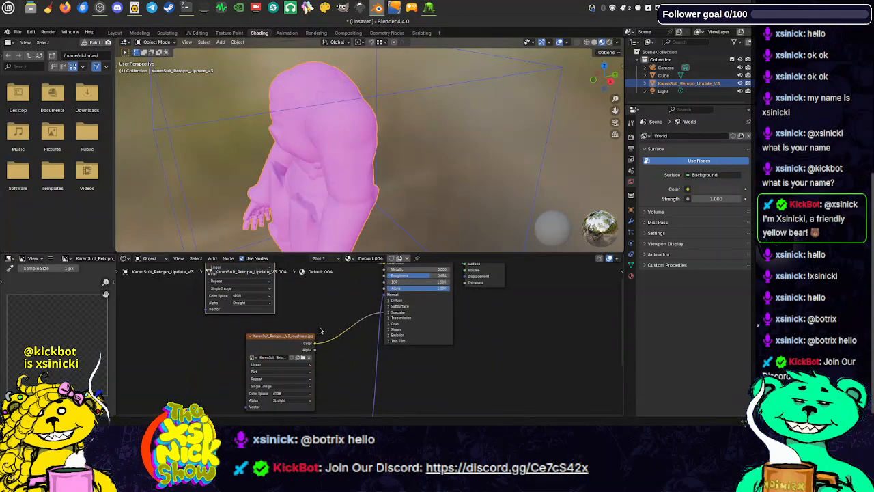
drag(303, 343, 324, 344)
middle_drag(341, 328, 342, 376)
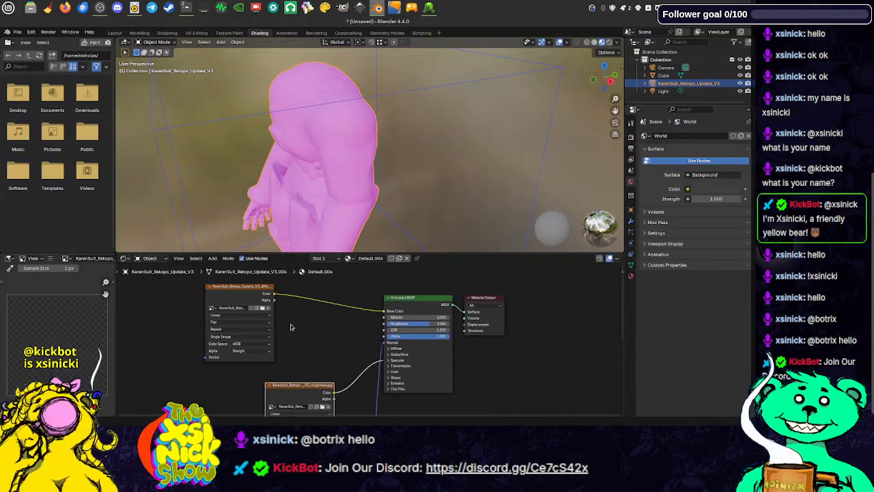
- Load KarenSuit_Retopo_Update_V3_diffuse.jpg from the 0_Characters/textures folder into the image node feeding Base Color
scroll(291, 324, up, 4)
middle_drag(299, 322, 349, 350)
scroll(258, 332, up, 3)
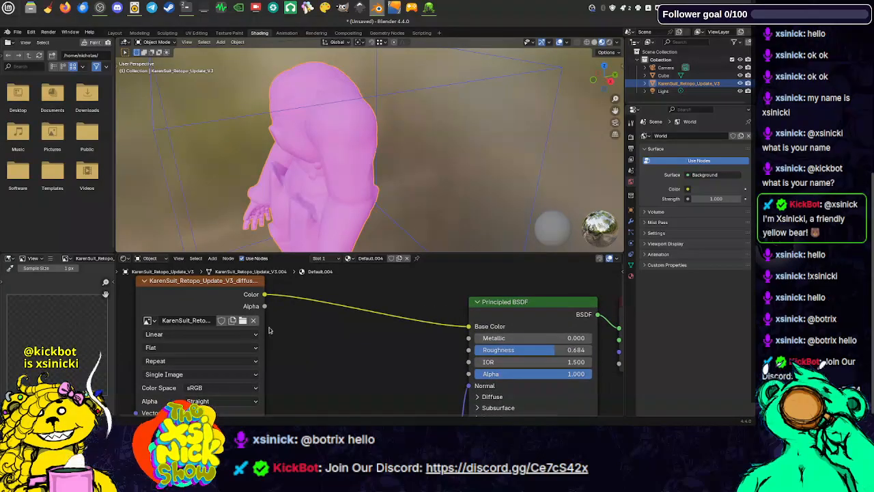
middle_drag(179, 298, 246, 299)
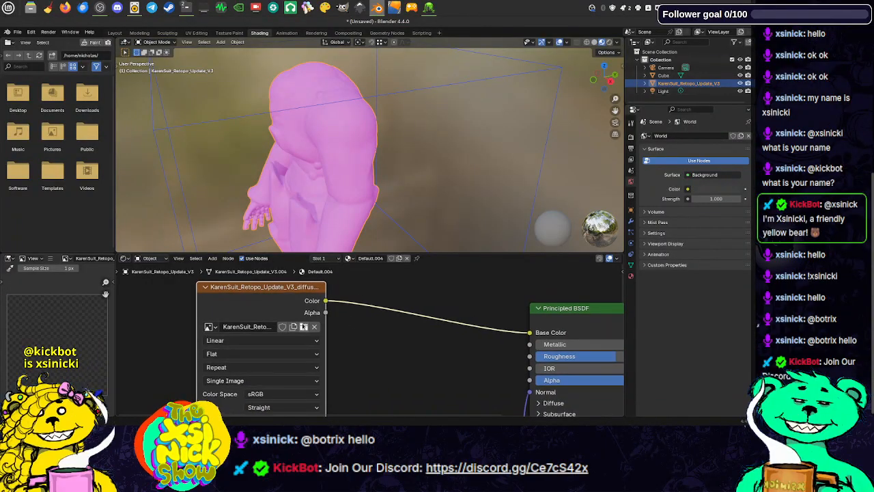
click(305, 327)
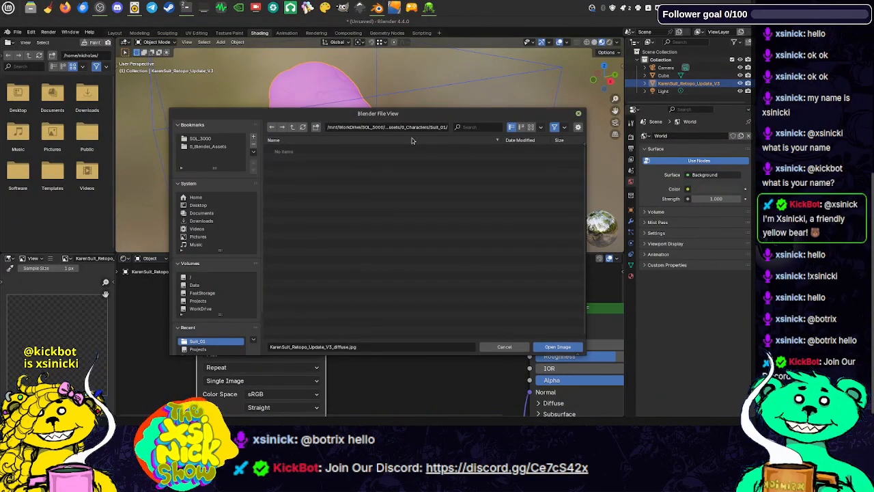
click(294, 128)
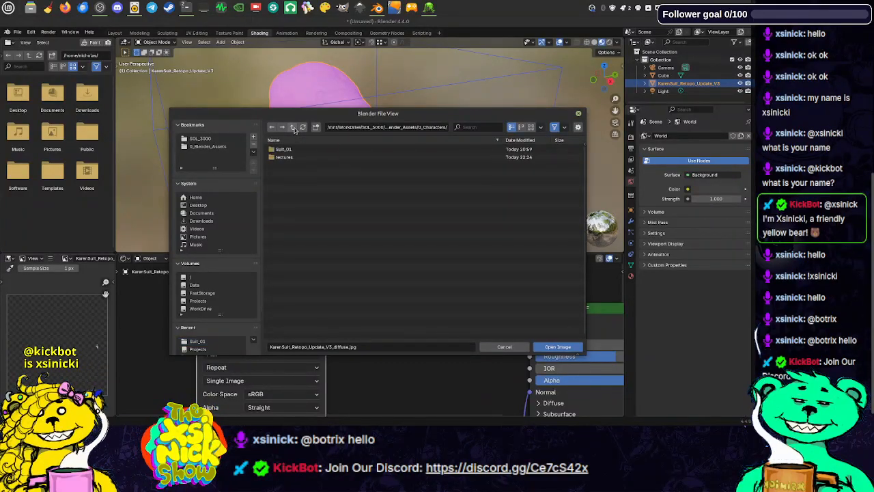
double_click(294, 157)
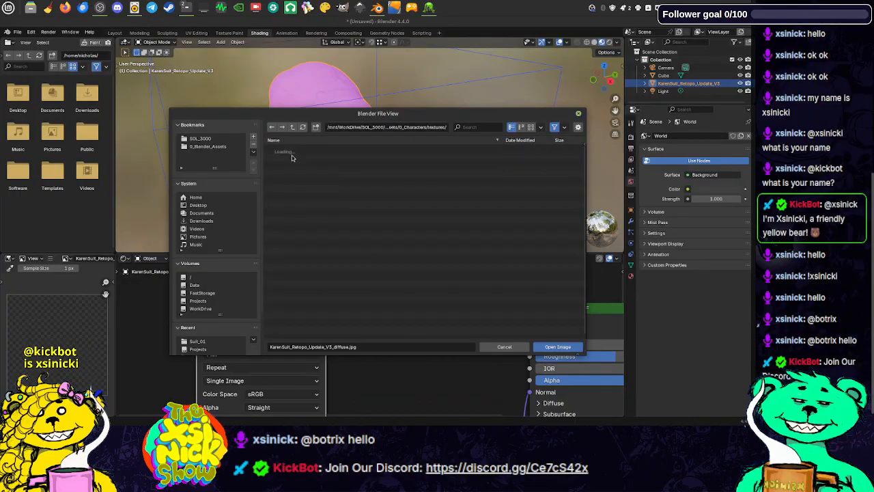
click(521, 141)
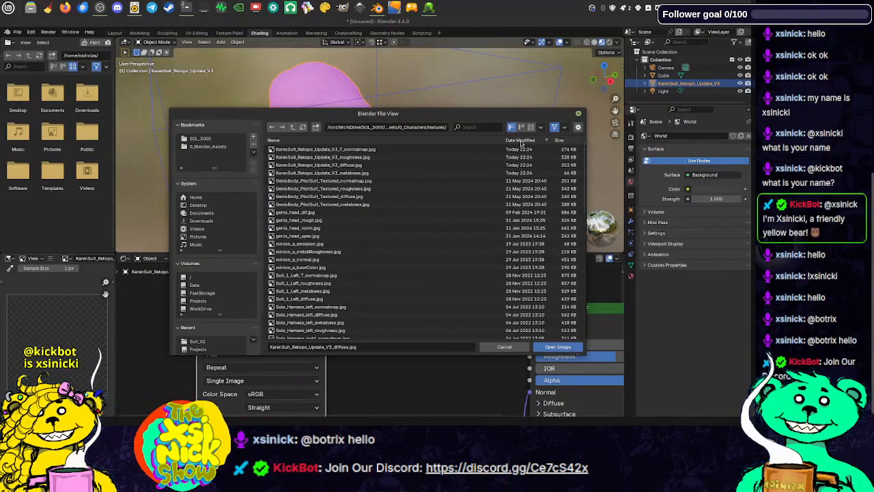
click(384, 164)
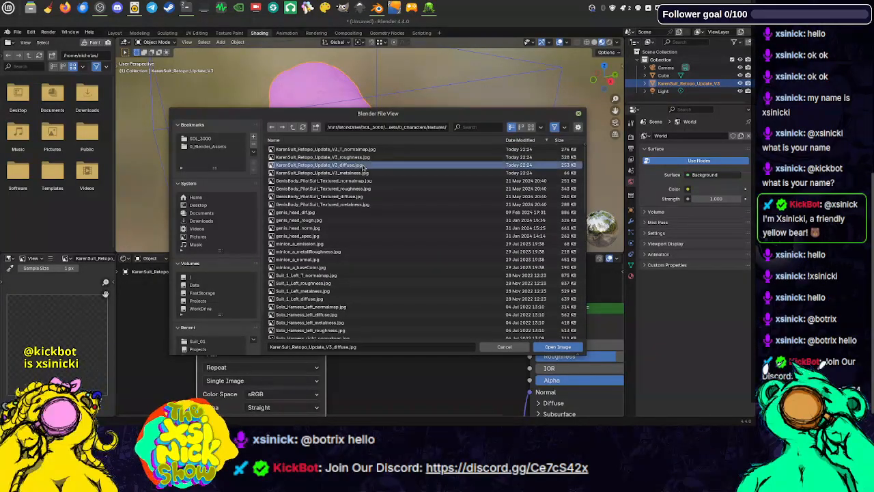
click(552, 345)
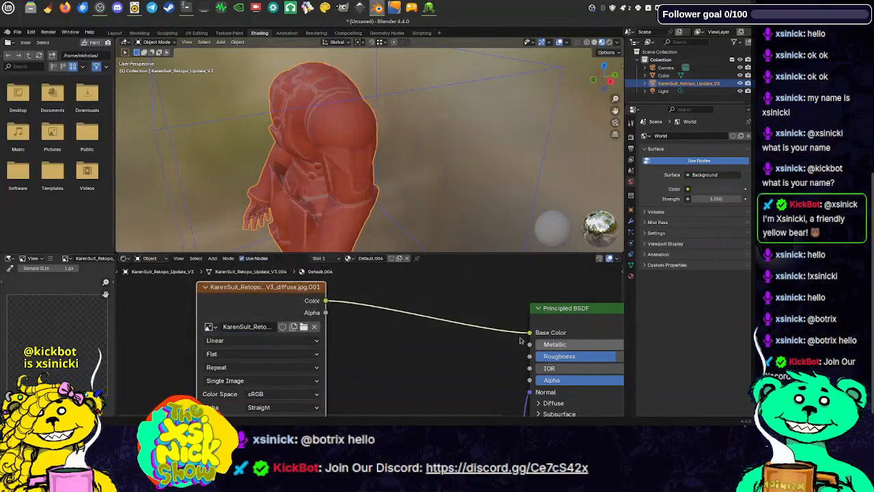
- Set the color space of the normal map image texture to Non-Color
middle_drag(345, 153, 396, 205)
scroll(426, 351, down, 2)
middle_drag(356, 132, 364, 100)
scroll(364, 101, up, 3)
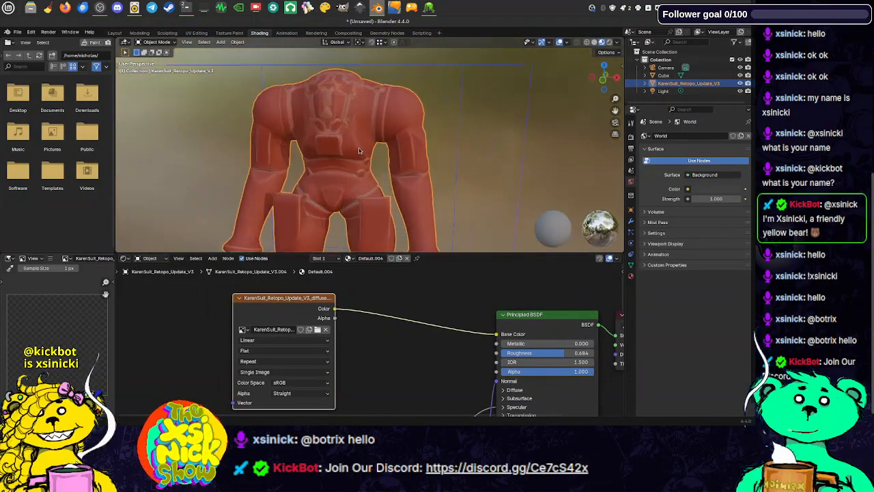
middle_drag(446, 390, 451, 246)
scroll(442, 310, down, 4)
middle_drag(458, 316, 476, 268)
scroll(412, 322, up, 2)
scroll(439, 321, up, 1)
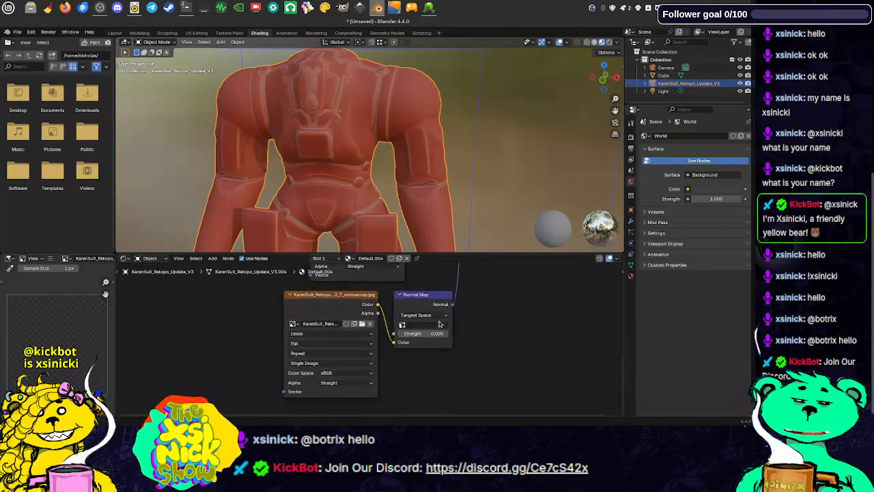
scroll(405, 343, up, 3)
middle_drag(406, 356, 404, 287)
click(362, 312)
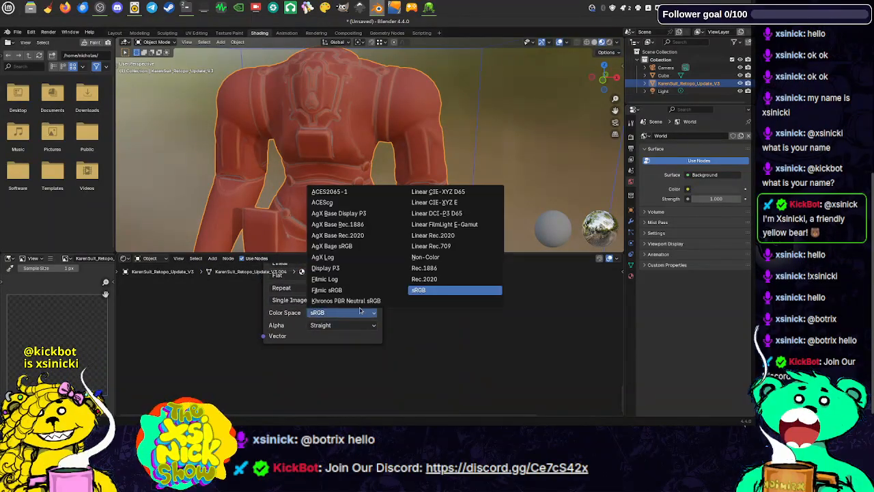
click(426, 257)
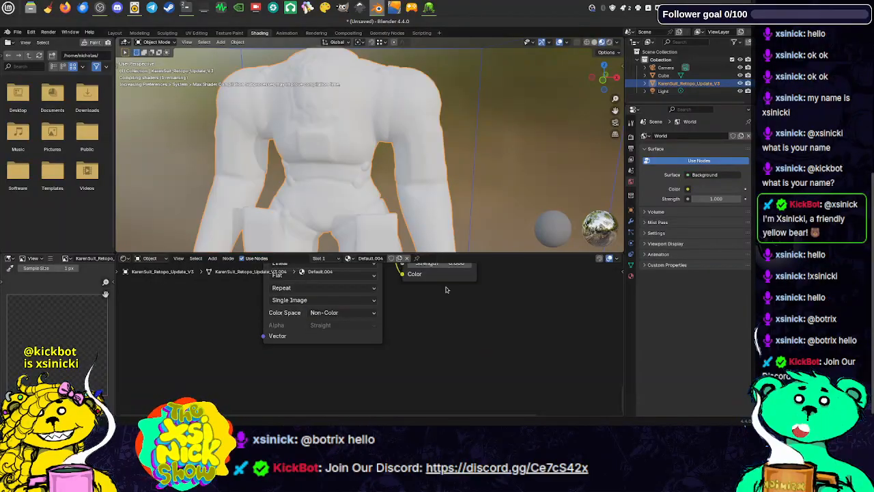
- Select the normal map image node and widen the image editor area beside the node graph
middle_drag(446, 291, 441, 335)
middle_drag(483, 305, 454, 337)
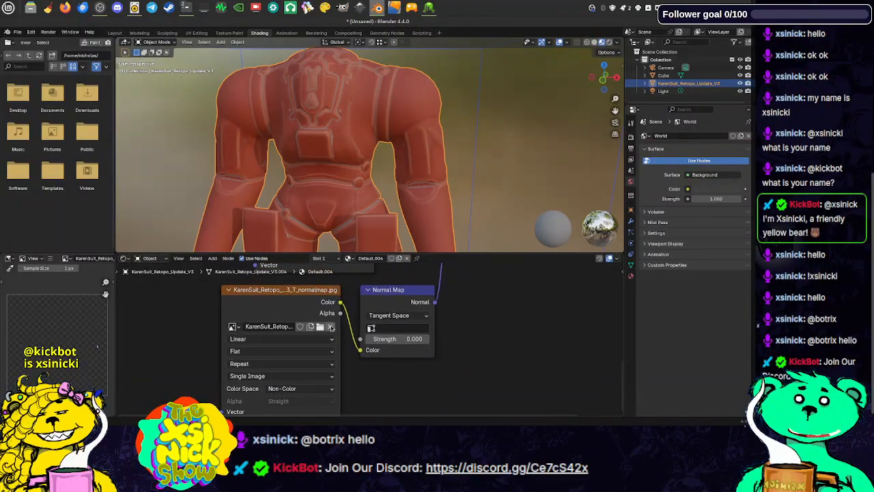
click(293, 311)
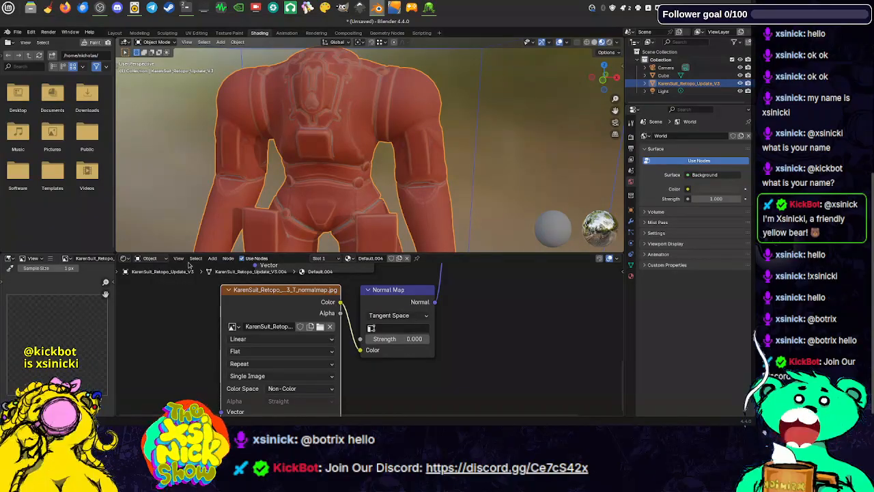
drag(115, 288, 215, 287)
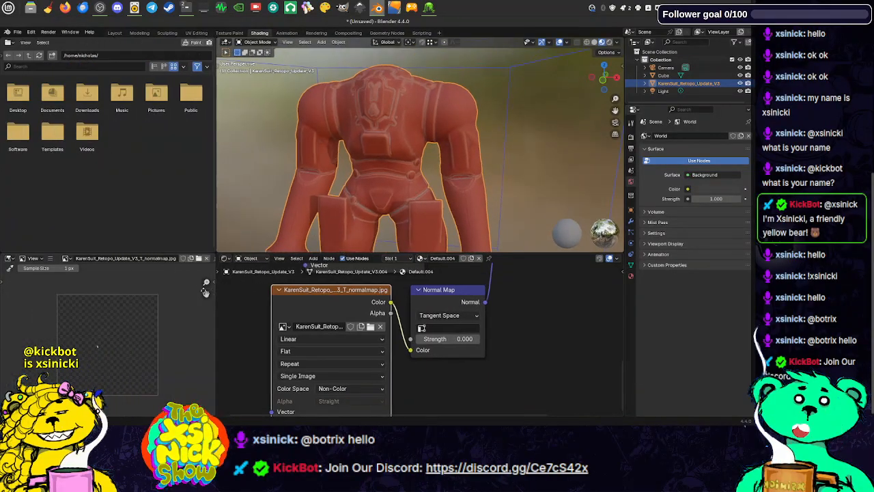
scroll(171, 258, down, 2)
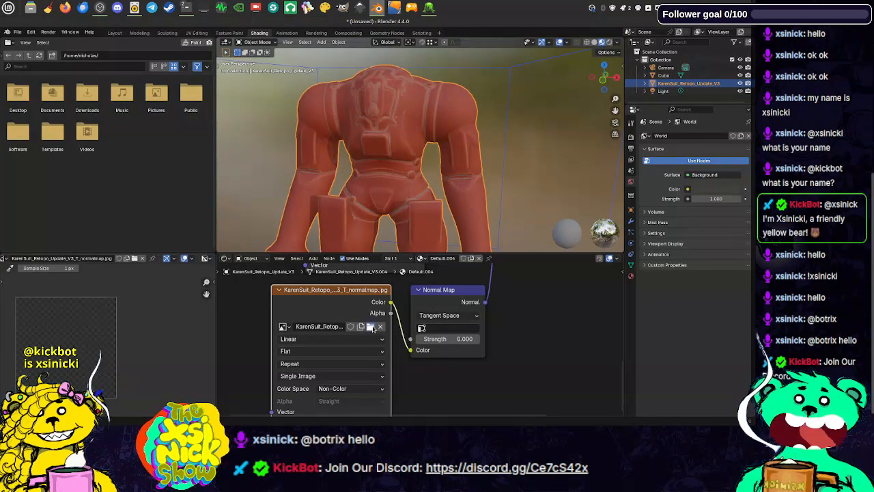
- Load KarenSuit_Retopo_Update_V3_T_normalmap.jpg from the 0_Characters/textures folder into the normal map image node and show it in the image editor
click(370, 326)
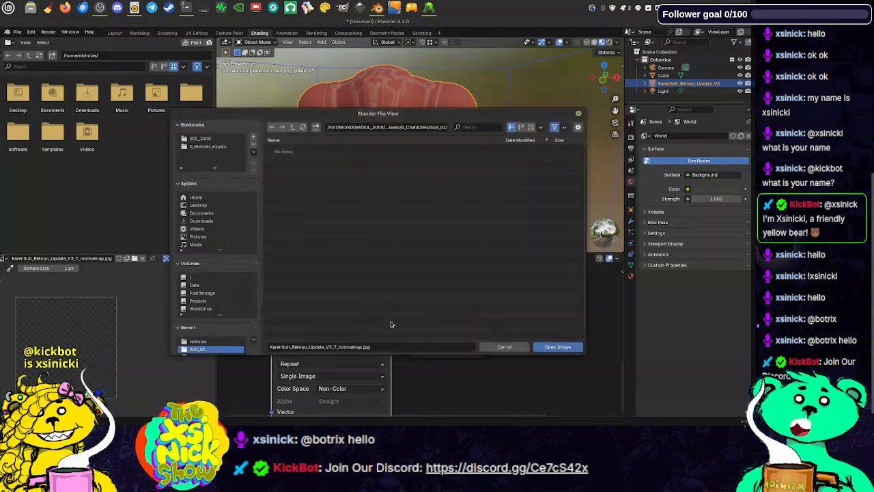
click(292, 128)
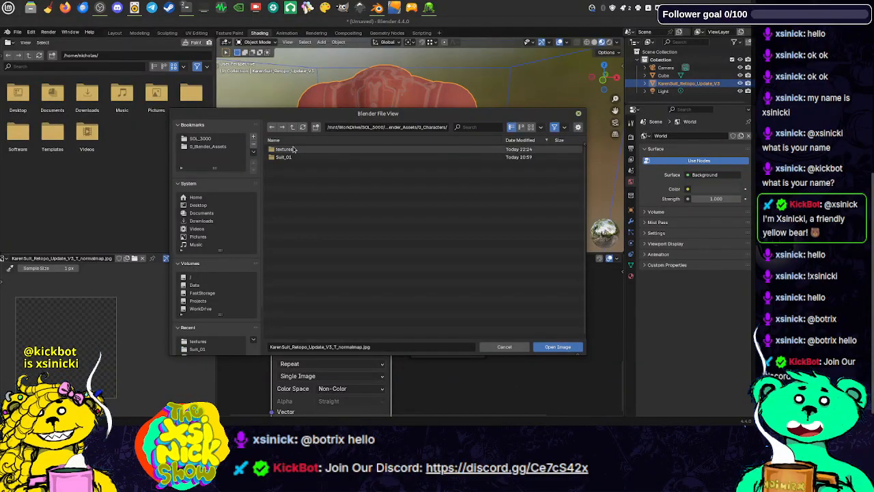
double_click(294, 149)
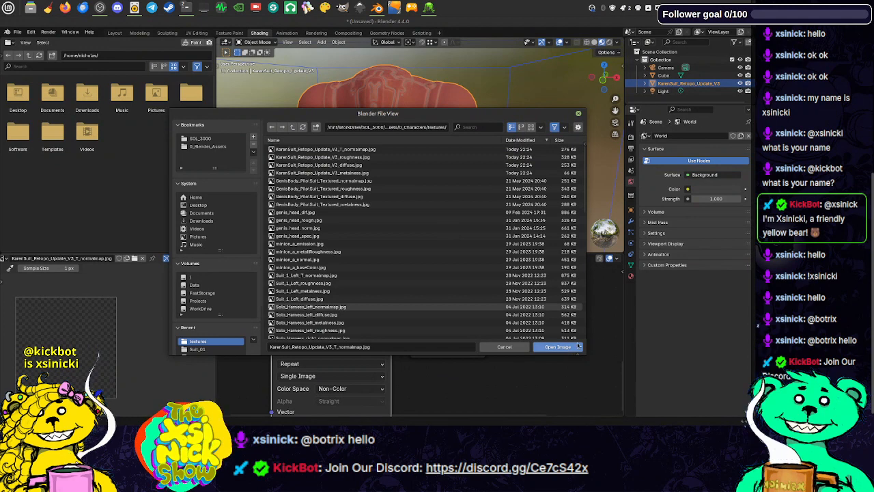
click(557, 347)
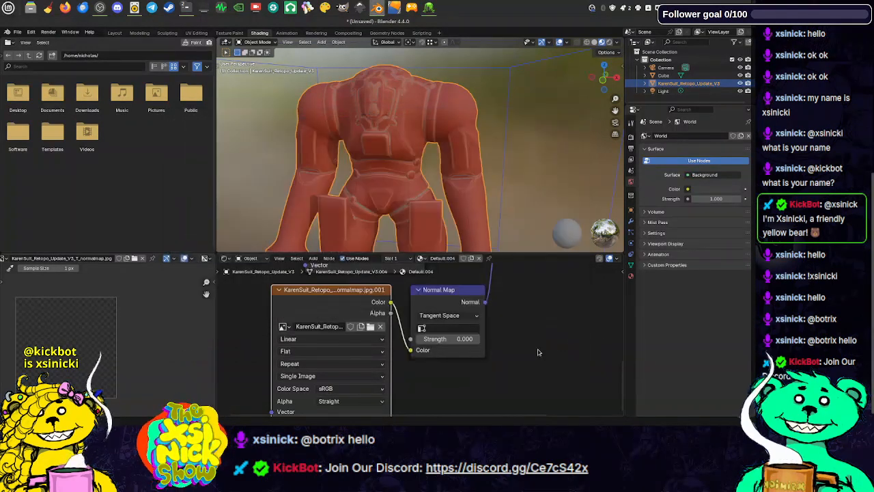
click(327, 318)
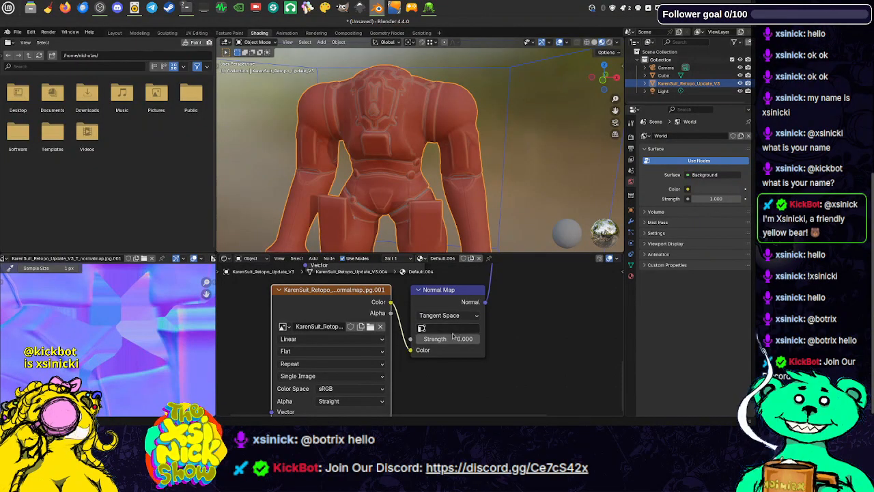
- Set the Normal Map node's strength to 1
middle_drag(453, 337, 430, 332)
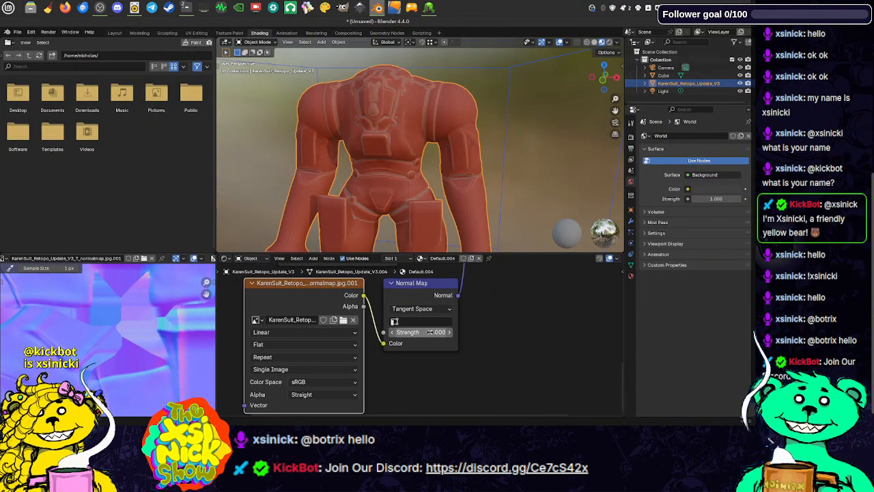
drag(431, 332, 478, 332)
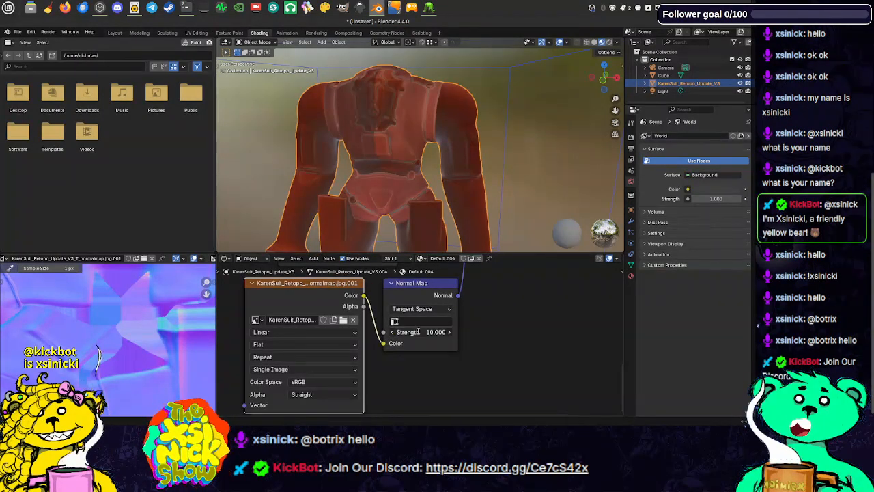
key(Return)
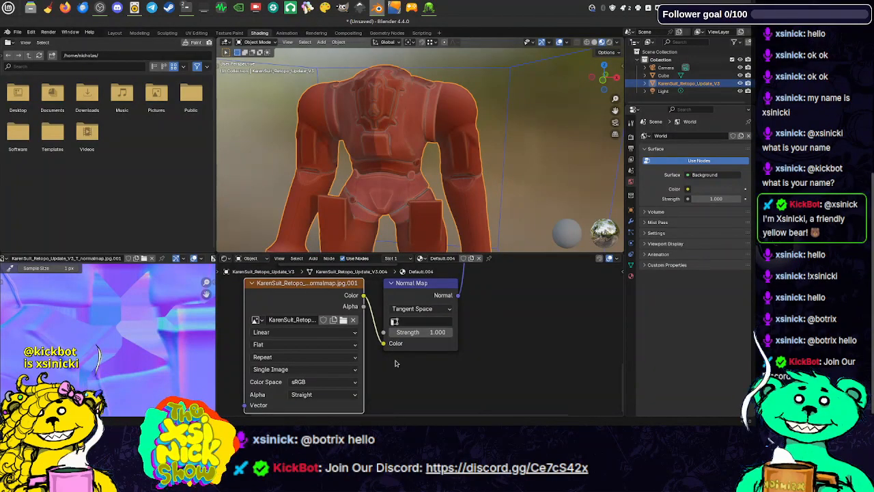
- Set the color space of the newly loaded normal map image to Non-Color
middle_drag(421, 194, 378, 194)
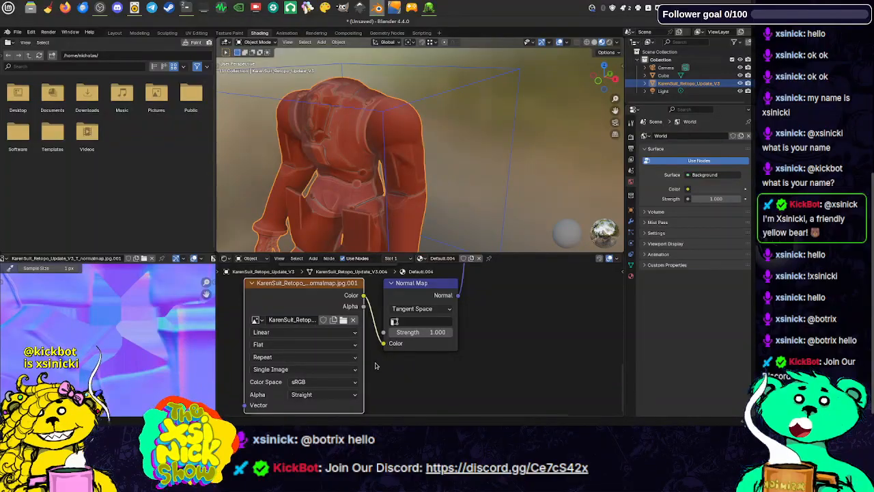
middle_drag(375, 366, 391, 343)
click(336, 356)
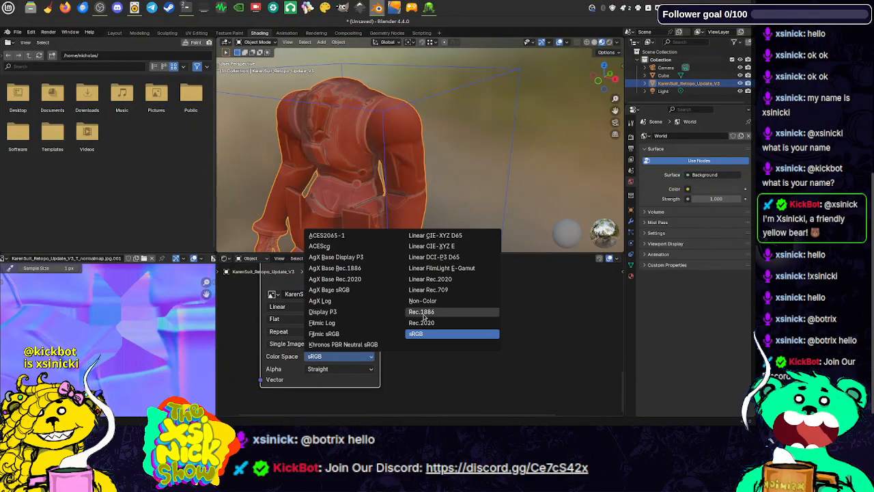
click(422, 301)
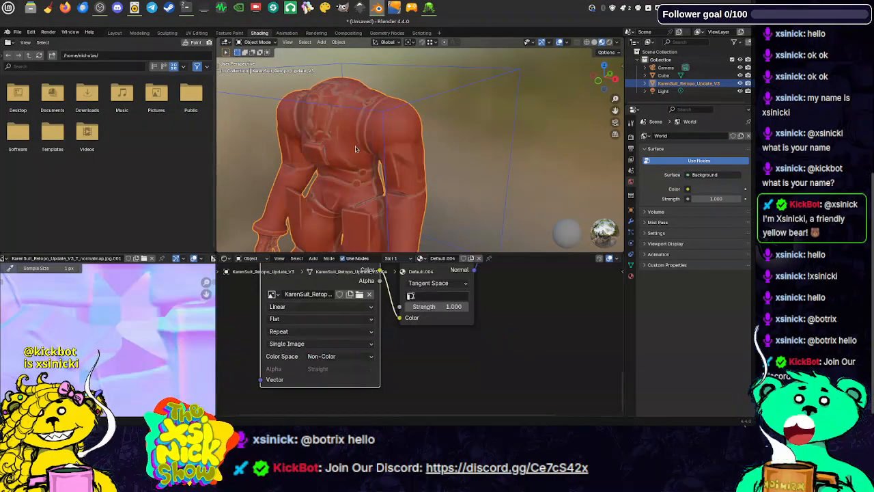
middle_drag(385, 154, 460, 148)
scroll(369, 135, up, 3)
scroll(380, 157, down, 3)
shift+middle_drag(378, 158, 379, 133)
- Move the roughness image node away from the shader, expand the Specular settings and unlink the roughness image from the specular input
middle_drag(541, 303, 484, 375)
scroll(484, 375, down, 2)
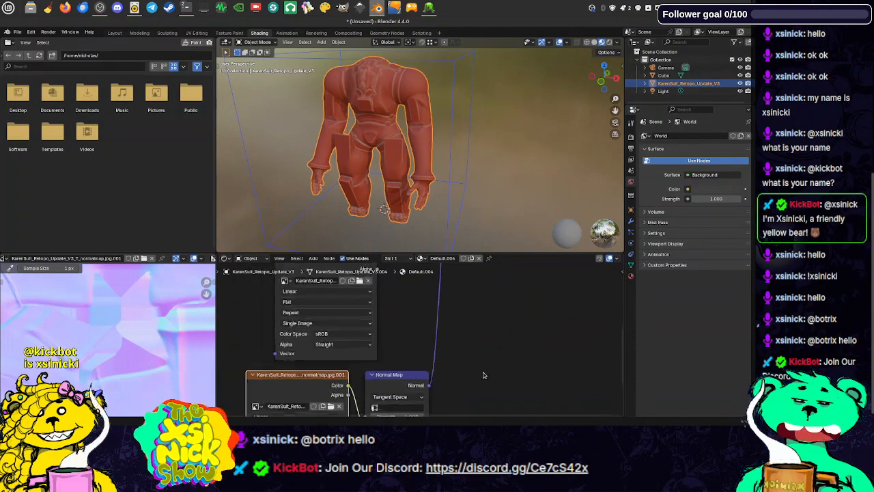
middle_drag(483, 318, 491, 405)
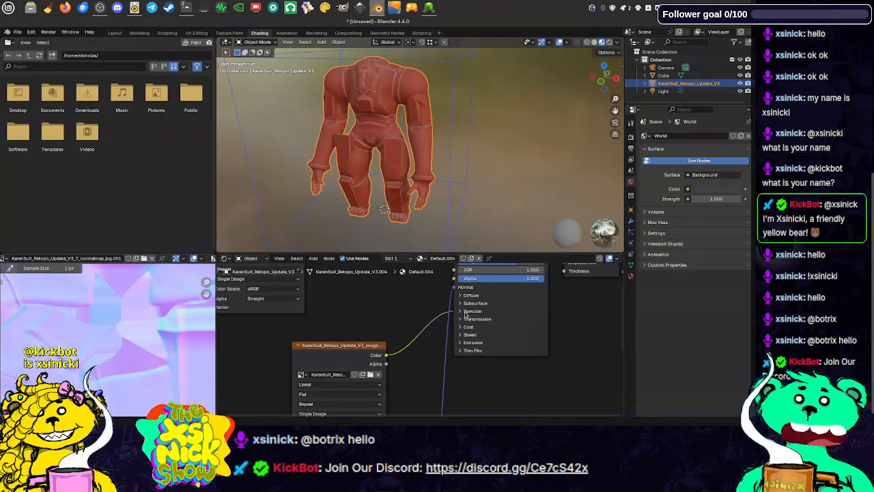
drag(373, 345, 323, 319)
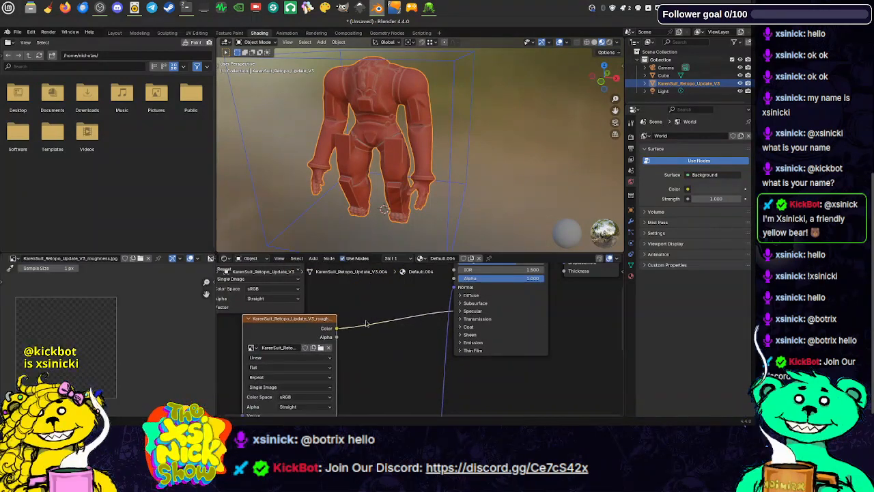
click(461, 311)
drag(455, 332, 416, 327)
middle_drag(381, 280, 369, 334)
middle_drag(438, 301, 420, 297)
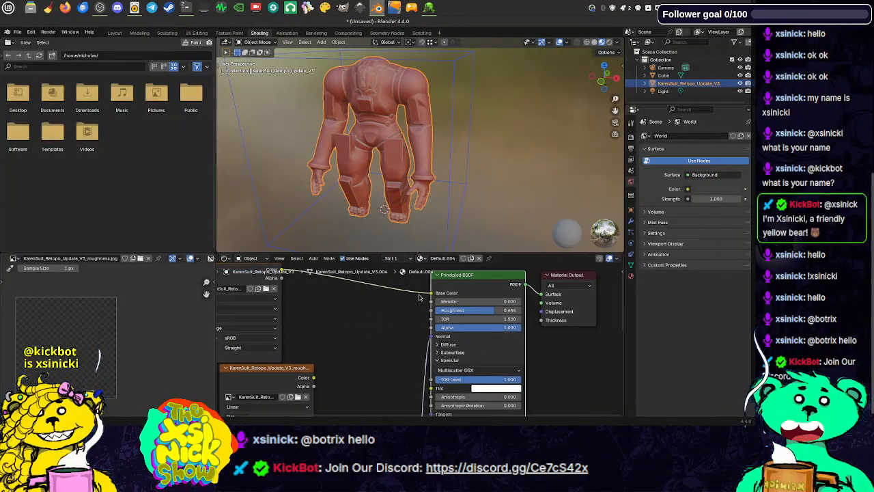
- Unlink the diffuse image from Base Color and the normal map from the Normal input of the Principled BSDF
drag(432, 294, 415, 298)
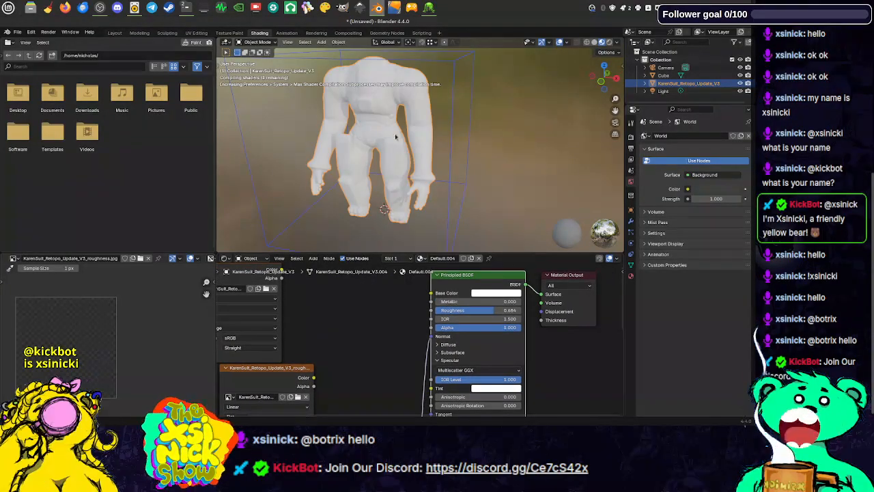
shift+middle_drag(395, 137, 403, 161)
scroll(404, 137, up, 6)
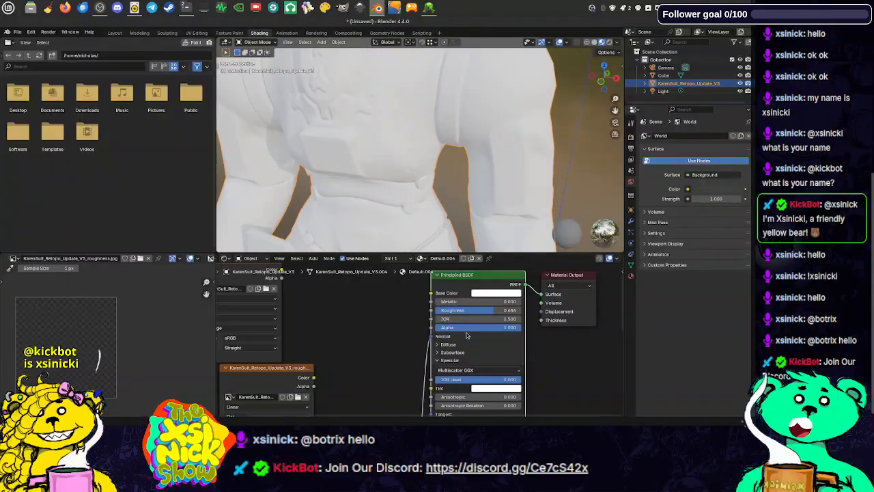
middle_drag(467, 335, 471, 322)
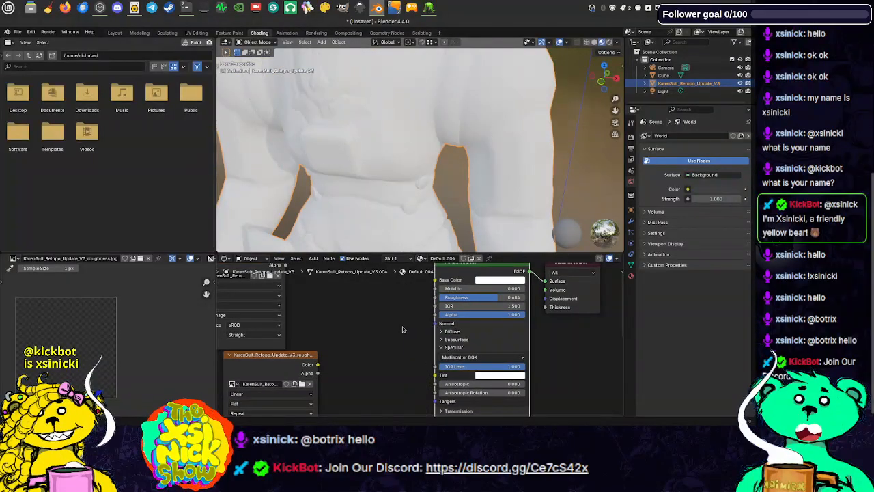
middle_drag(403, 343, 406, 263)
scroll(406, 394, down, 3)
- Reconnect the Normal Map node's output to the Normal input of the Principled BSDF
middle_drag(442, 323, 423, 380)
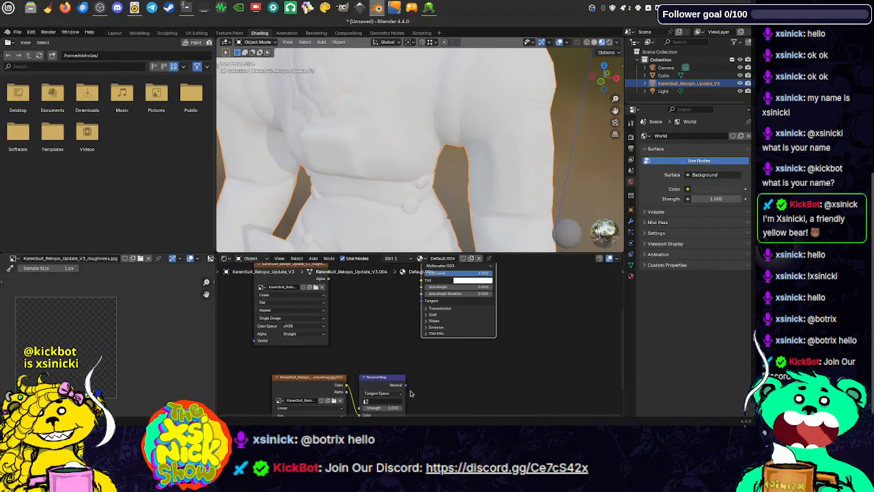
click(404, 387)
drag(416, 310, 430, 347)
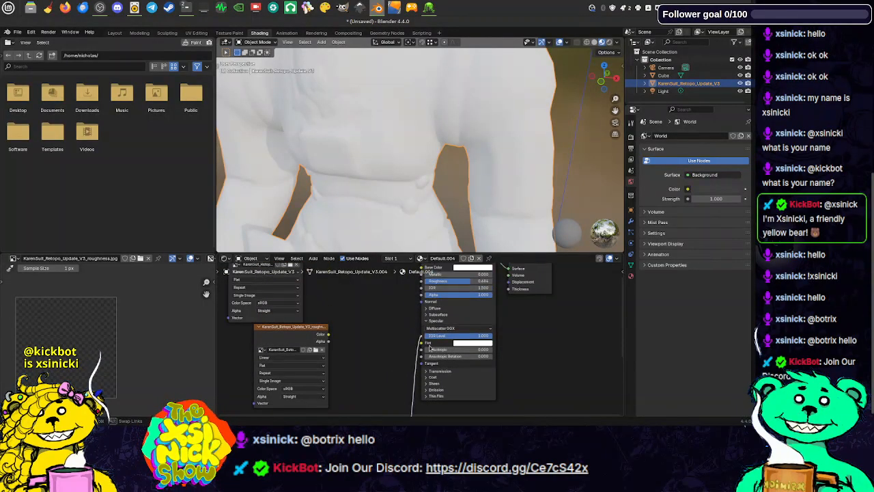
drag(431, 311, 424, 306)
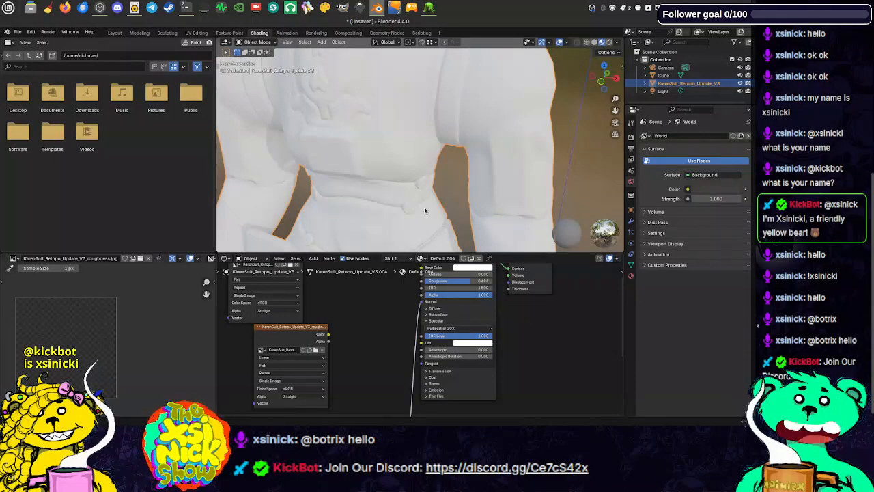
mouse_move(425, 211)
middle_down()
mouse_move(480, 213)
mouse_move(412, 207)
middle_up()
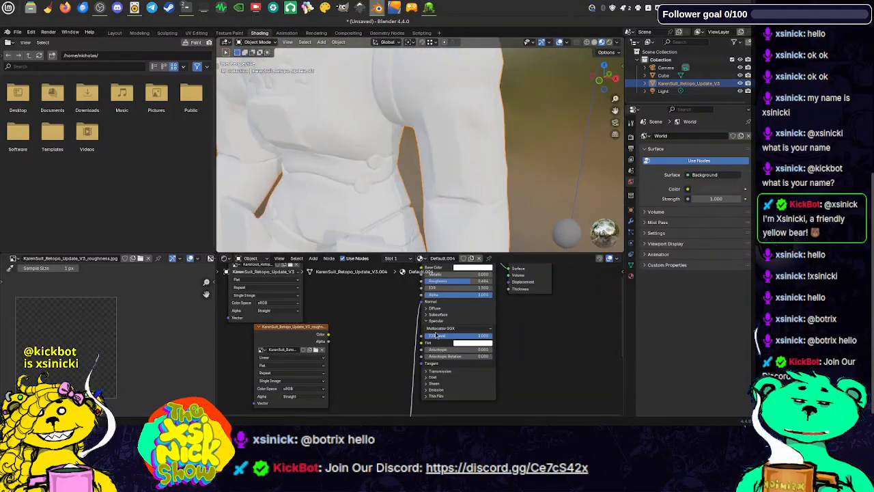
- Reconnect the diffuse image's Color output to the Base Color input of the Principled BSDF
mouse_move(391, 332)
middle_down()
mouse_move(422, 340)
mouse_move(382, 339)
middle_up()
scroll(421, 339, down, 2)
scroll(381, 339, up, 1)
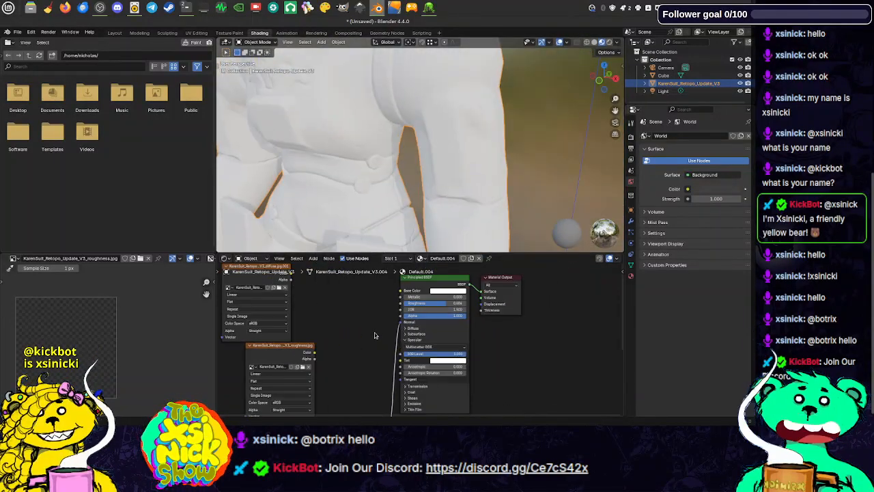
middle_drag(317, 387, 420, 414)
scroll(369, 339, up, 2)
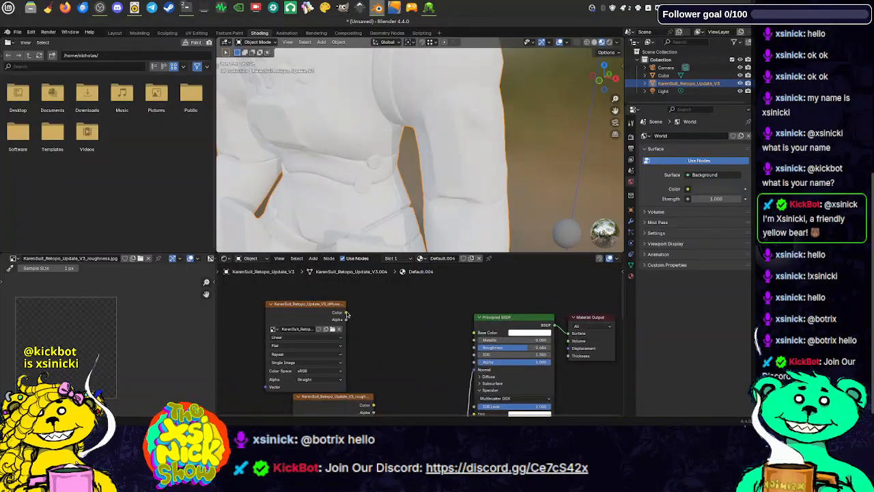
drag(346, 313, 473, 339)
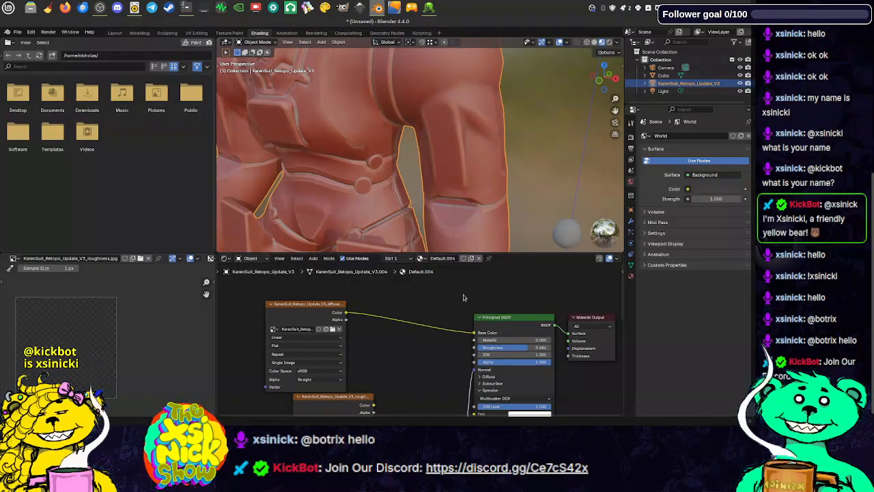
middle_drag(384, 161, 402, 186)
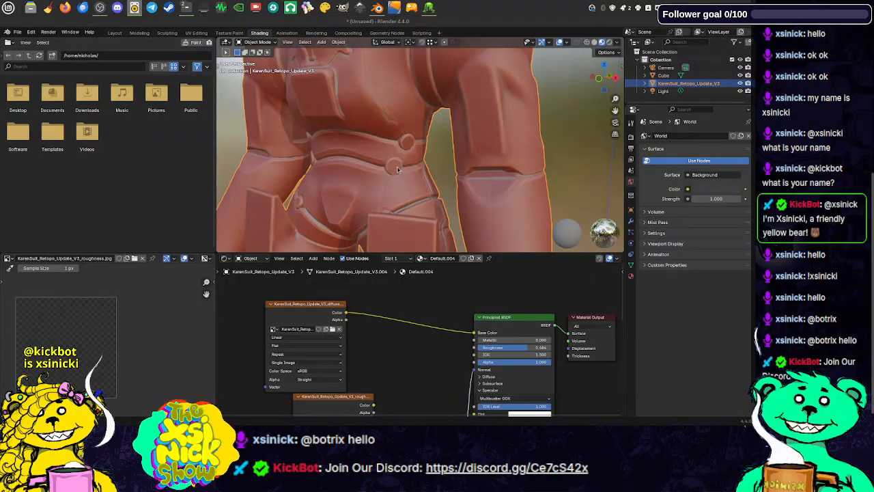
scroll(386, 142, down, 4)
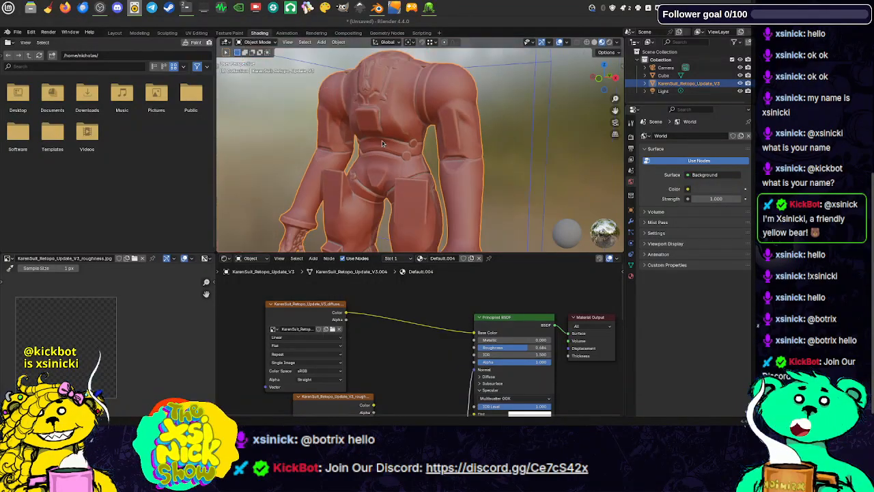
scroll(416, 212, up, 2)
- Load KarenSuit_Retopo_Update_V3_roughness.jpg from the 0_Characters/textures folder into the roughness image node
middle_drag(387, 412, 420, 332)
scroll(376, 324, up, 3)
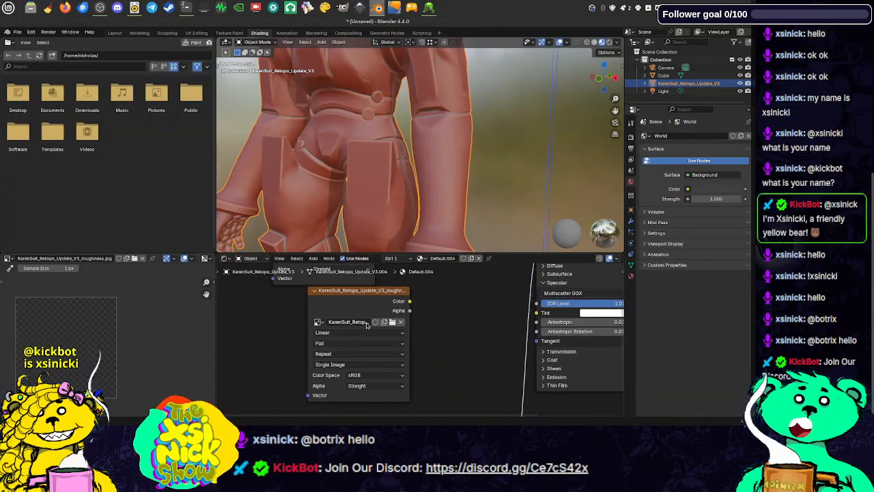
click(392, 322)
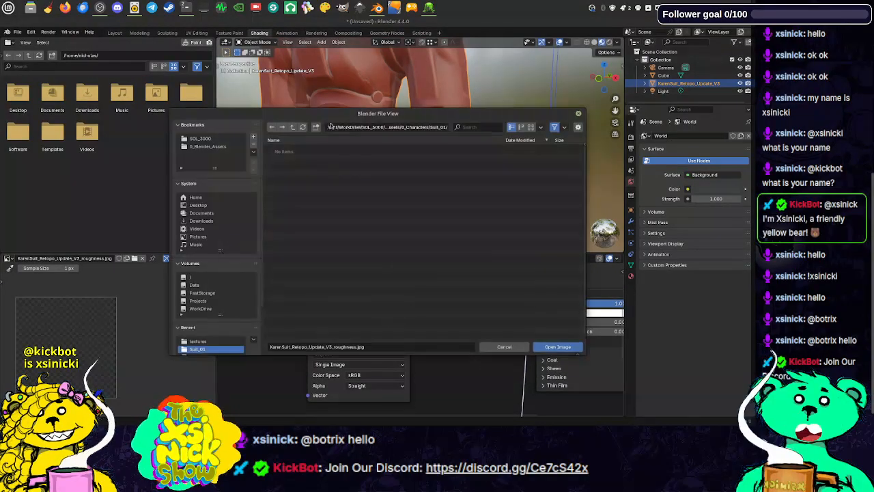
click(293, 128)
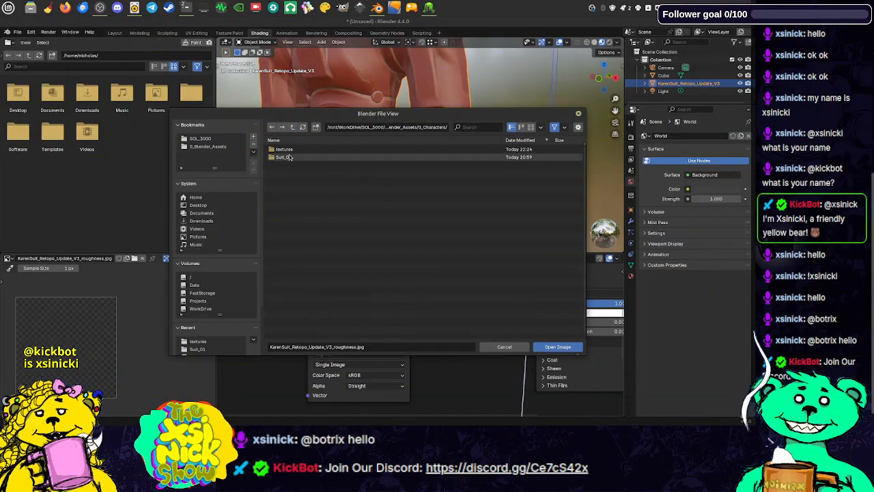
double_click(284, 149)
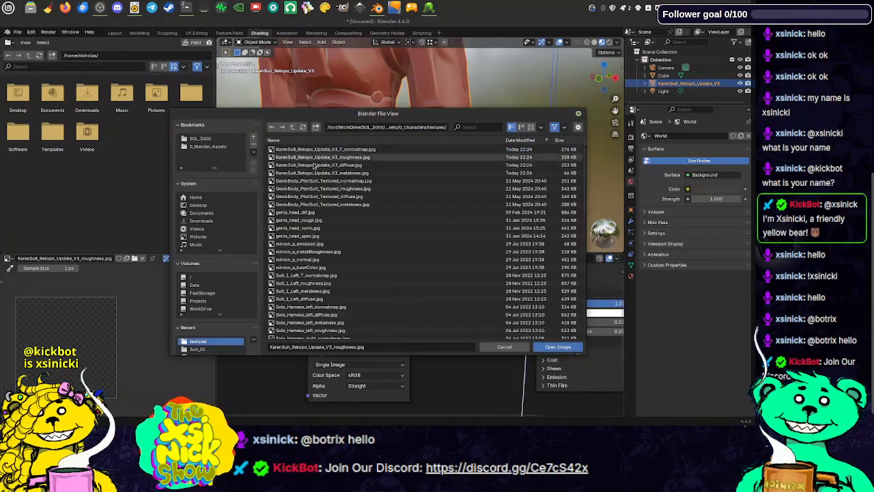
click(557, 347)
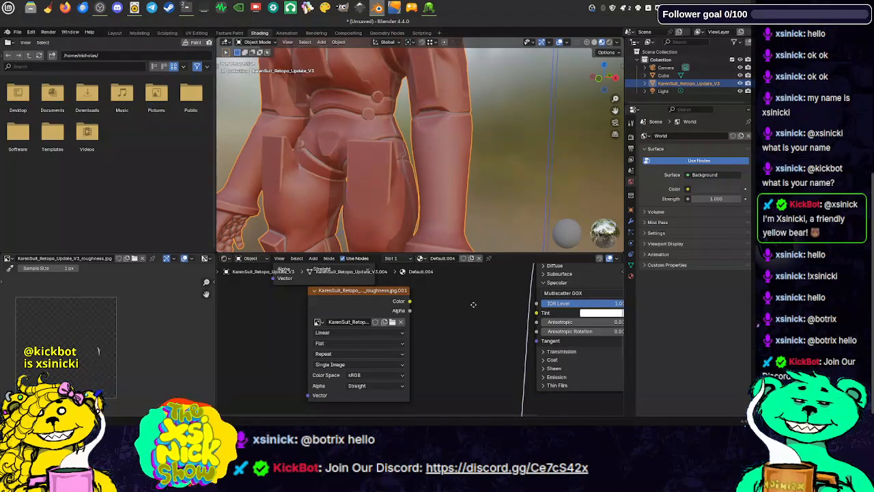
- Connect the roughness image's Color output to the Roughness input of the Principled BSDF and select the image node
middle_drag(474, 304, 362, 355)
click(371, 301)
drag(302, 361, 429, 287)
middle_drag(317, 371, 392, 294)
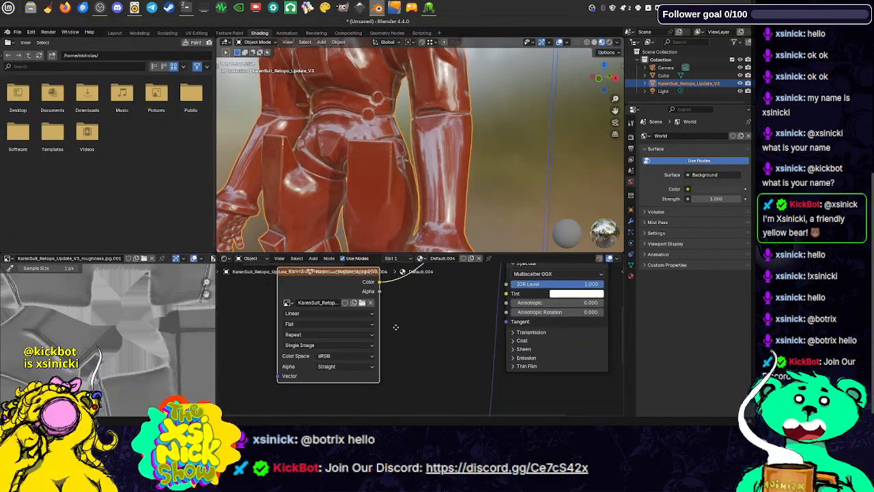
- Set the color space of the roughness image texture to Non-Color
scroll(398, 333, up, 2)
click(331, 358)
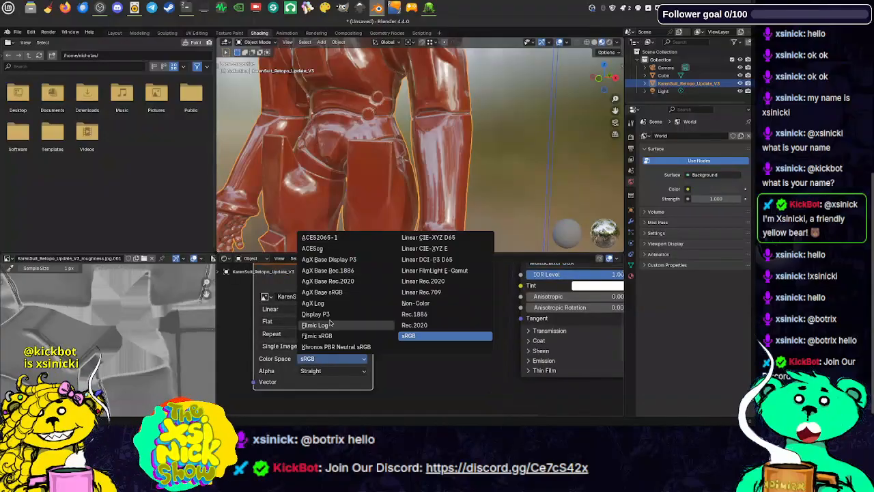
click(412, 303)
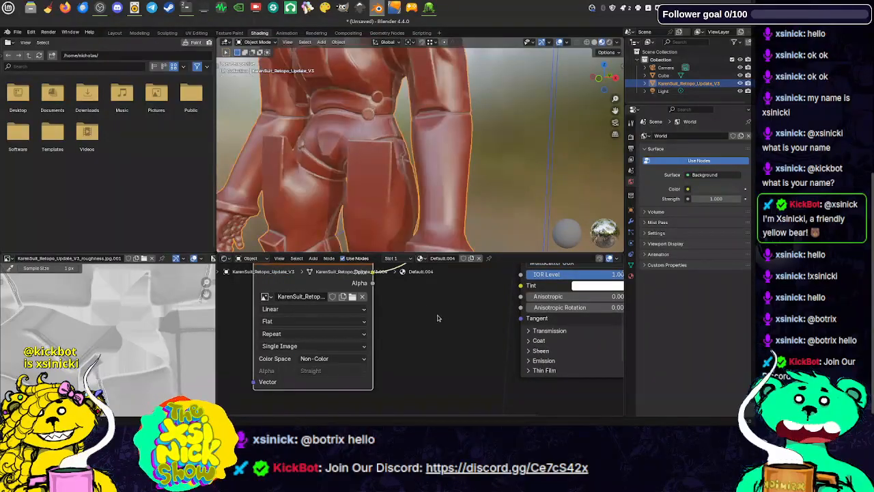
shift+middle_drag(396, 103, 385, 162)
scroll(444, 342, down, 4)
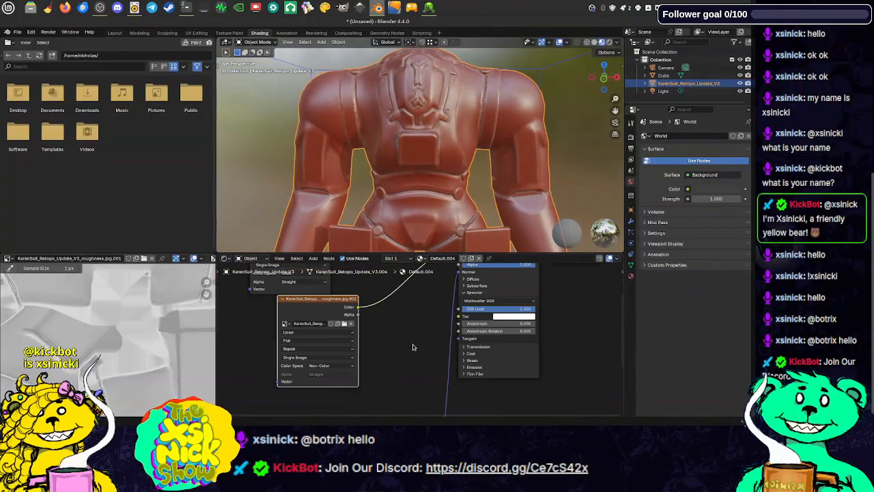
- Shift the diffuse image node slightly away and place a duplicate of the roughness image node beside the original
middle_drag(393, 305, 413, 385)
drag(341, 286, 324, 273)
middle_drag(391, 385, 425, 350)
click(397, 327)
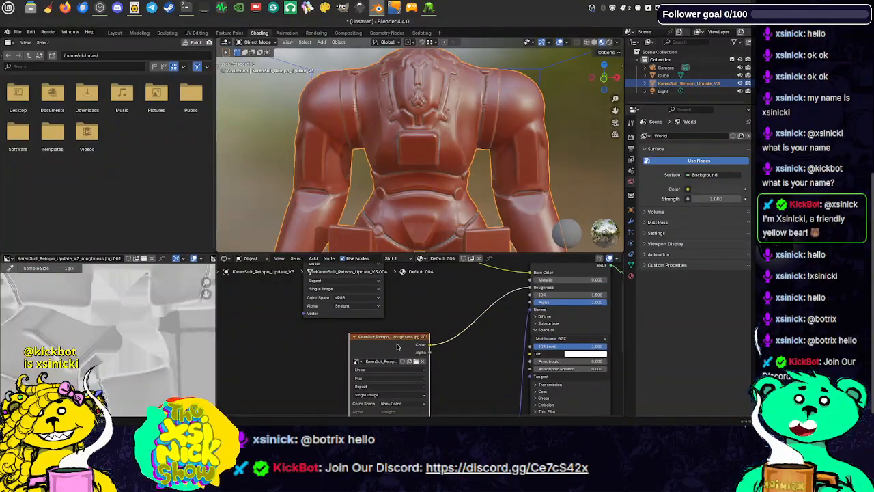
key(shift+d)
click(282, 344)
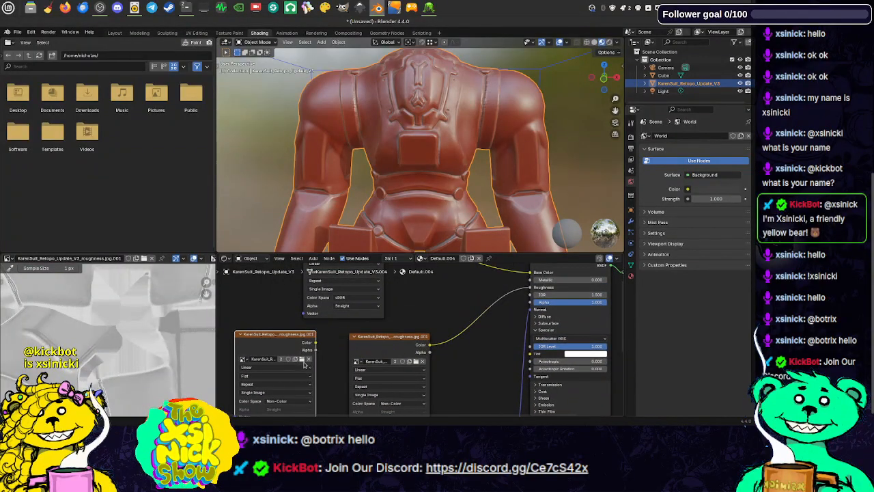
- Load KarenSuit_Retopo_Update_V3_metalness.jpg into the duplicated image node and connect its Color output to the Metallic input of the Principled BSDF
click(302, 361)
click(321, 352)
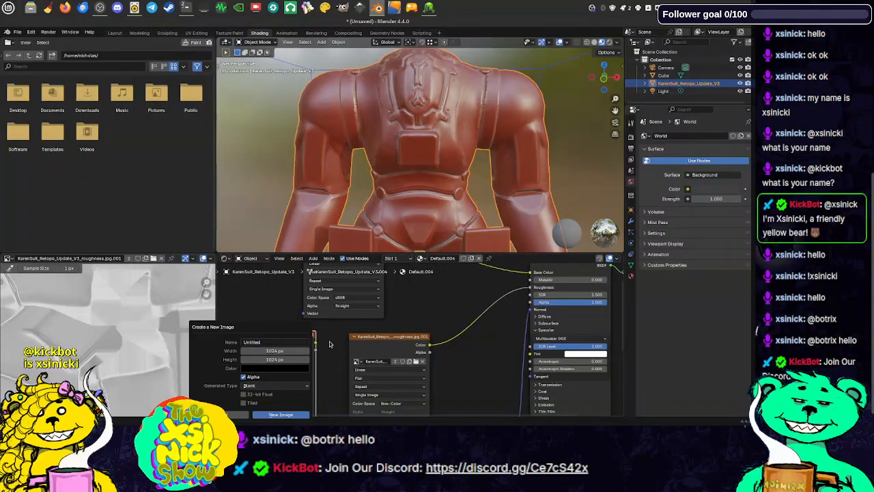
click(302, 361)
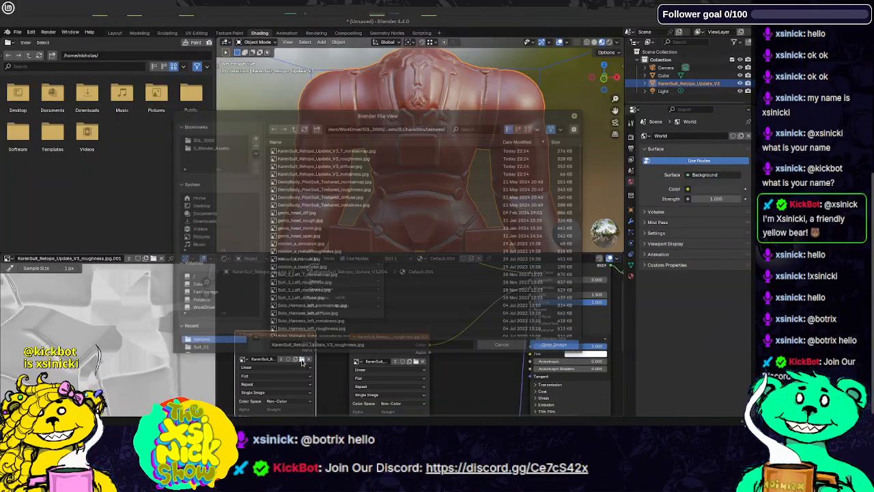
click(367, 173)
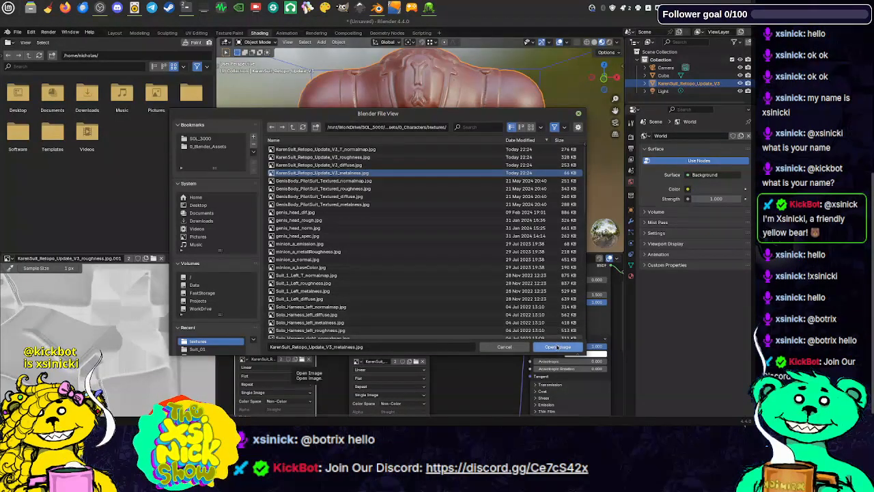
click(558, 347)
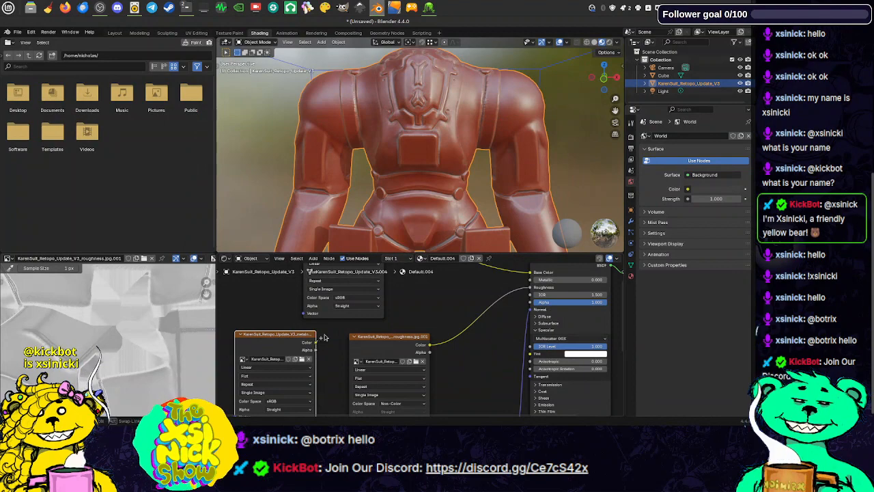
drag(318, 341, 531, 280)
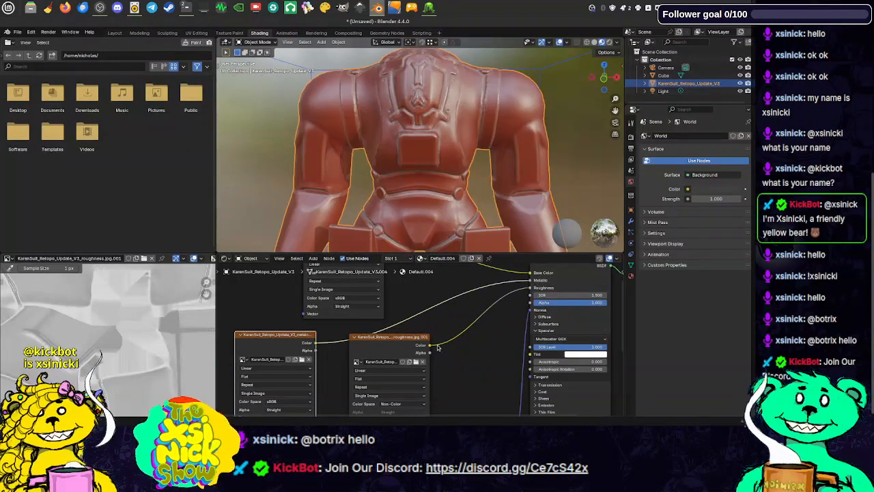
- Set the color space of the metalness image texture to Non-Color
middle_drag(438, 348, 489, 298)
click(353, 355)
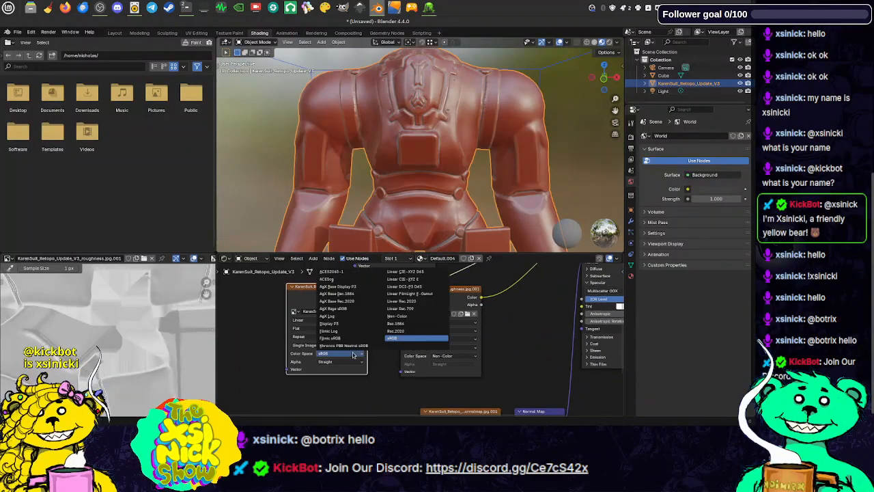
click(406, 316)
middle_drag(398, 300, 386, 314)
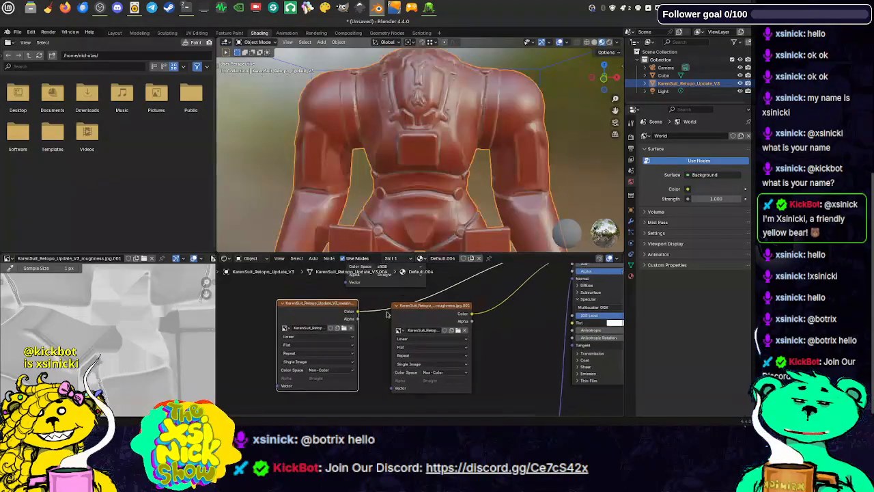
- Examine the textured suit in the Blender viewport, then switch to 3DCoat and inspect the painted original from the front and at an angle
middle_drag(417, 130, 447, 98)
scroll(451, 117, down, 2)
scroll(382, 87, up, 3)
scroll(382, 87, down, 3)
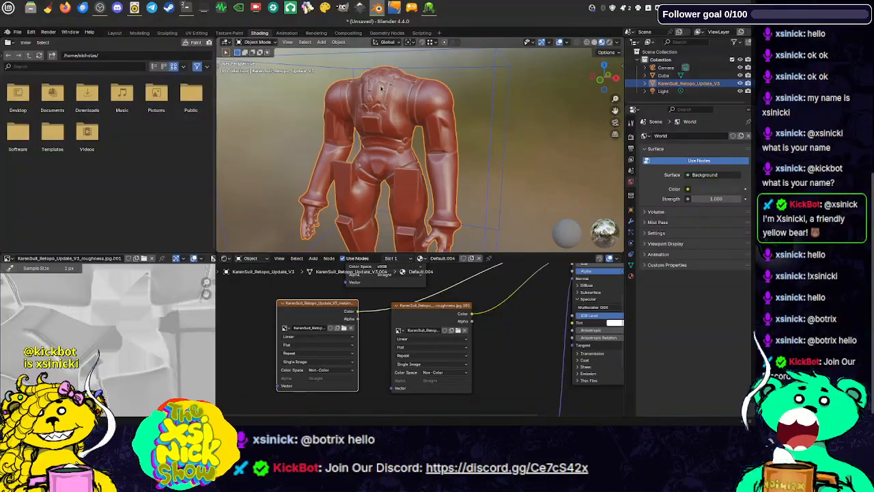
drag(398, 23, 405, 125)
click(330, 100)
drag(330, 100, 353, 159)
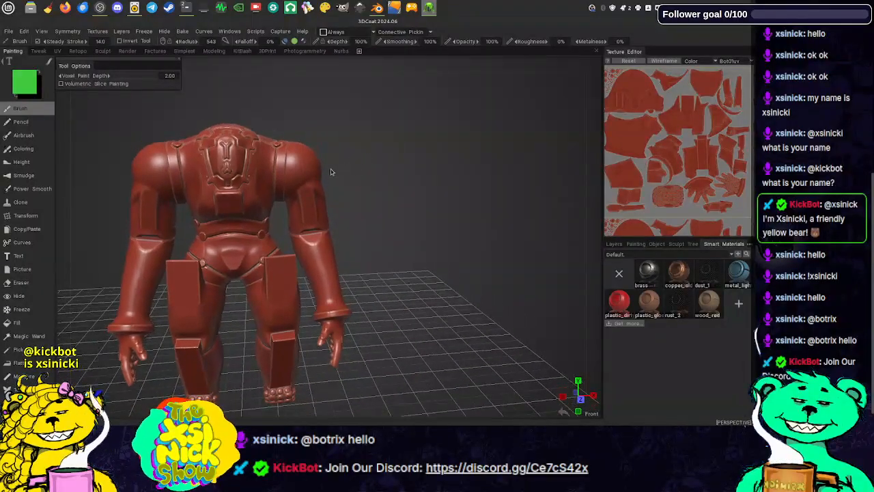
drag(353, 80, 319, 73)
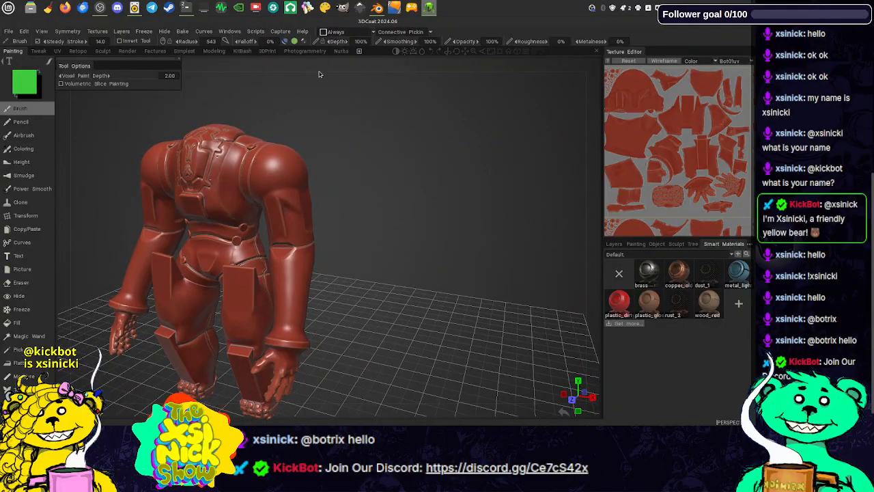
- Tile the 3DCoat and Blender windows side by side, each filling one half of the screen
drag(455, 23, 1, 103)
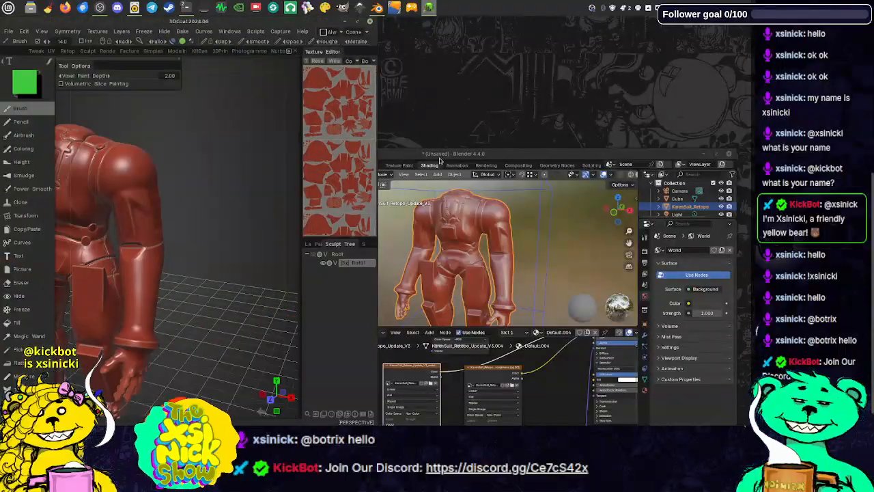
drag(441, 161, 758, 145)
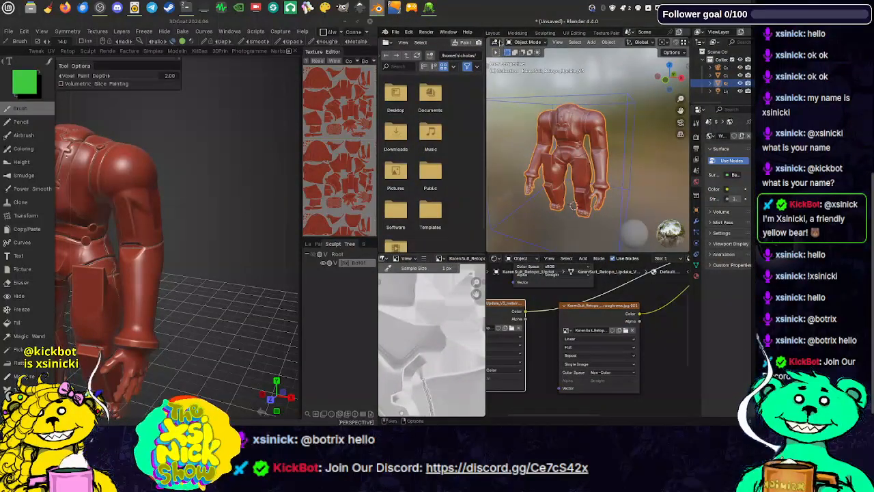
scroll(539, 188, up, 3)
- Switch Blender to the Layout workspace and frame the suit from a similar angle in both applications
click(492, 33)
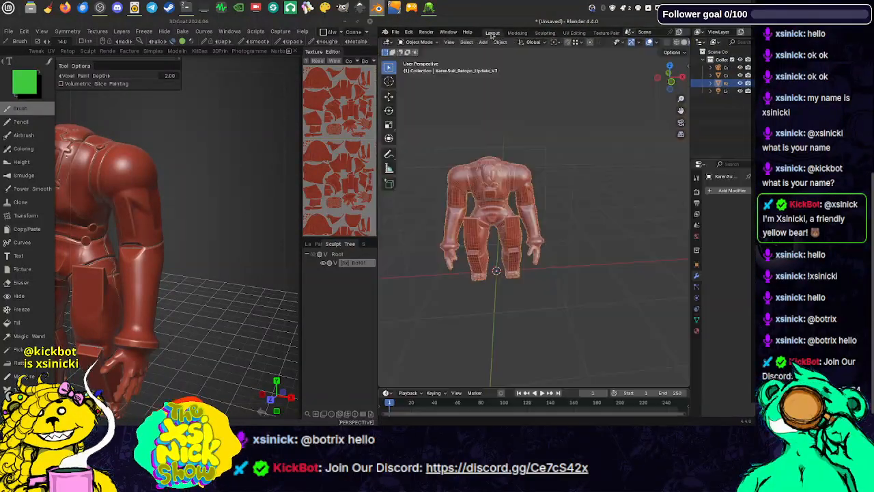
scroll(512, 200, up, 4)
shift+middle_drag(503, 202, 555, 226)
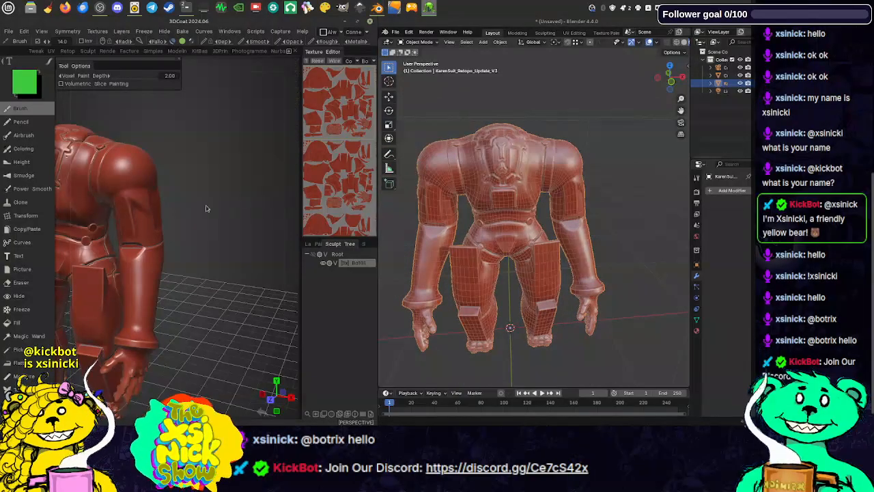
middle_drag(168, 224, 284, 220)
shift+middle_drag(535, 218, 616, 193)
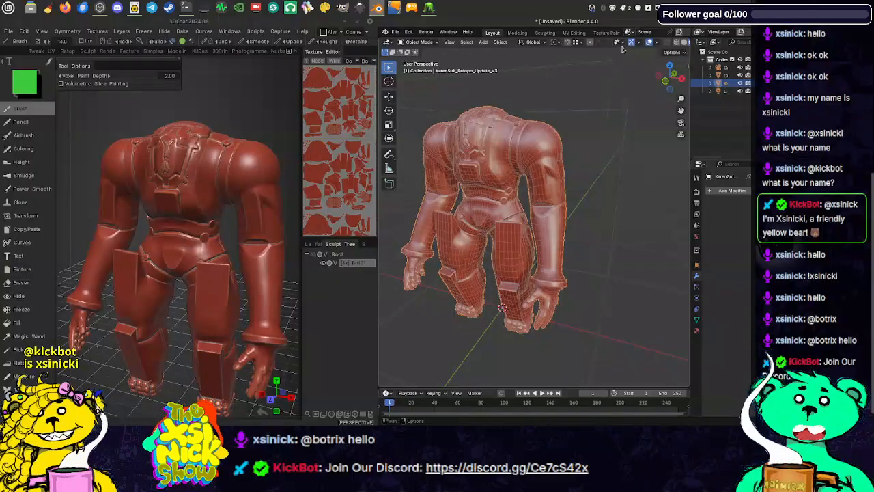
- Turn off the wireframe overlay in the Blender viewport
click(623, 44)
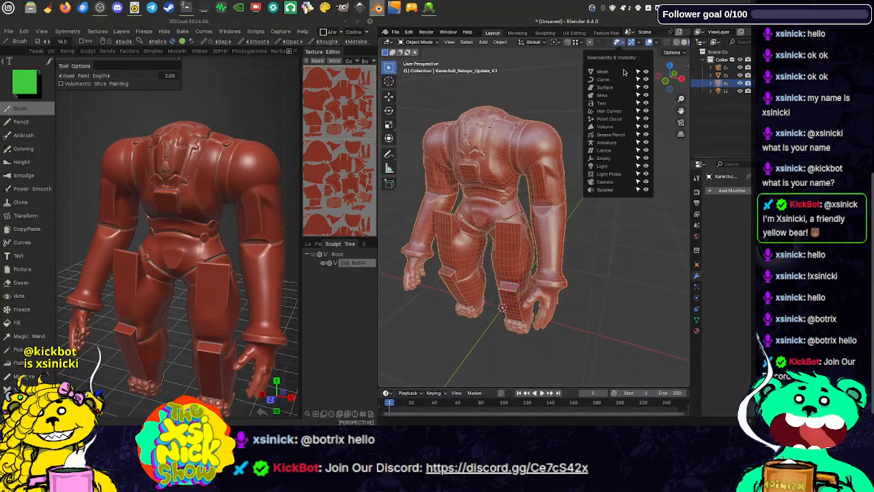
mouse_move(658, 43)
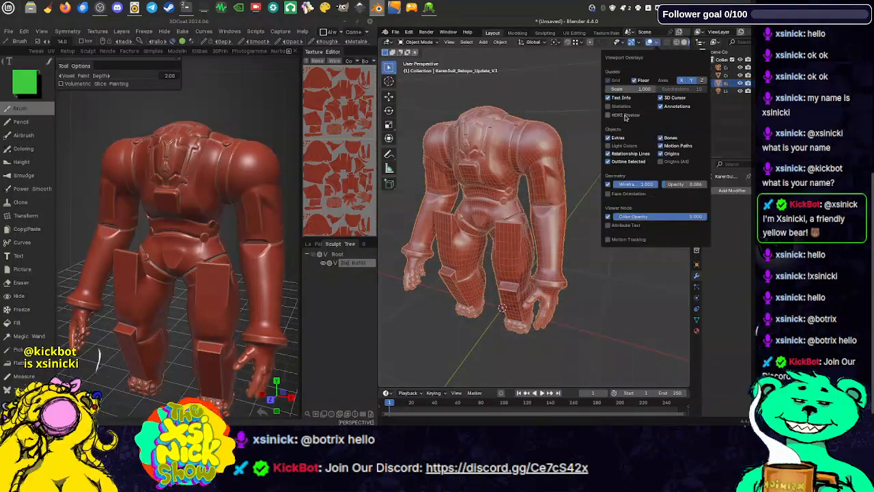
click(609, 185)
scroll(507, 140, down, 1)
shift+middle_drag(507, 139, 530, 149)
scroll(530, 148, up, 5)
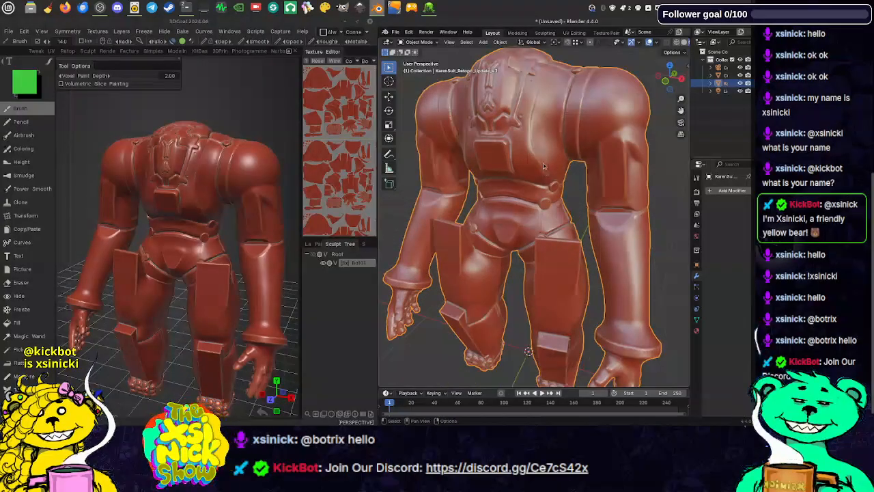
shift+middle_drag(553, 185, 538, 186)
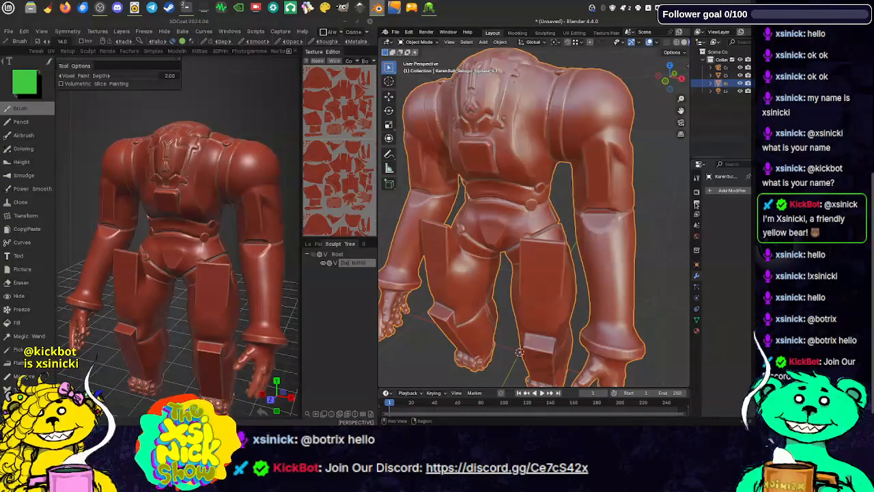
- Widen Blender's properties area and disable Shadows in the EEVEE render settings
click(696, 202)
drag(691, 200, 636, 226)
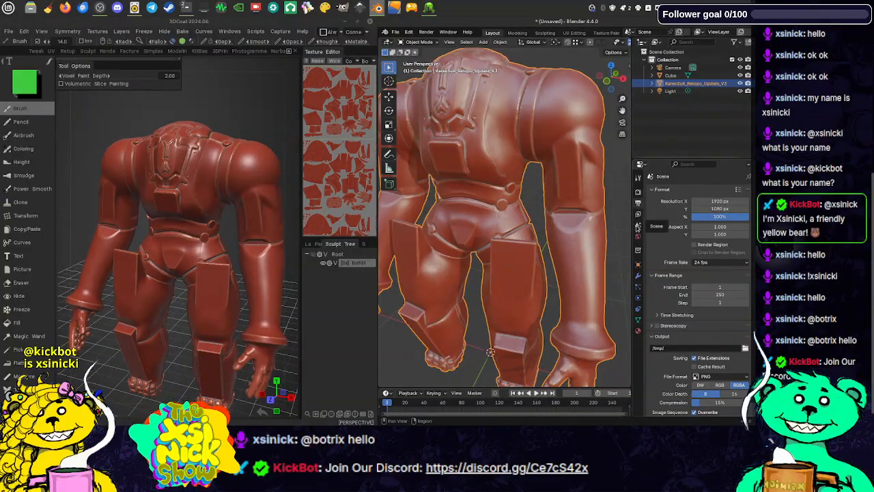
click(638, 194)
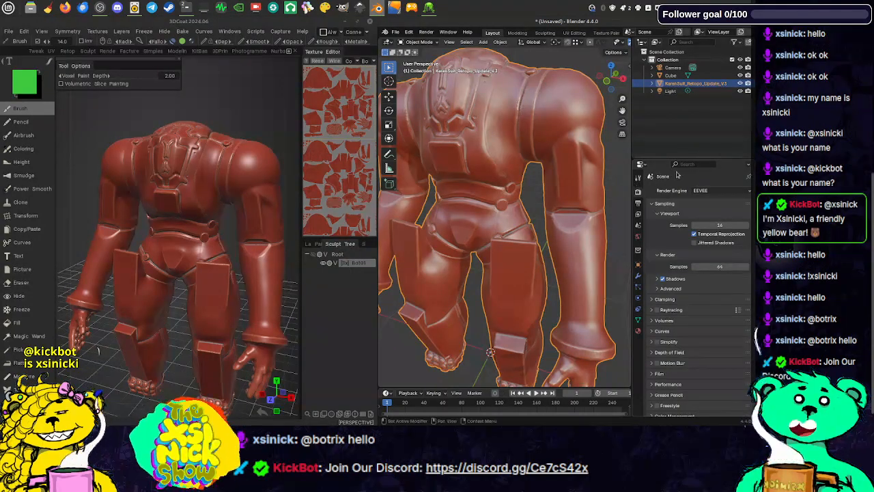
click(670, 213)
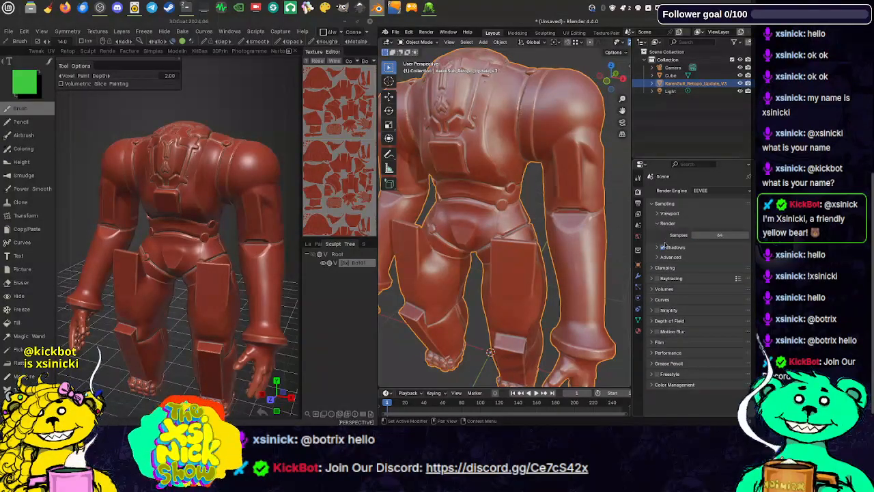
click(663, 247)
- Enable Raytracing in the EEVEE render settings and check the suit's shading around the torso and waist
middle_drag(540, 211, 574, 222)
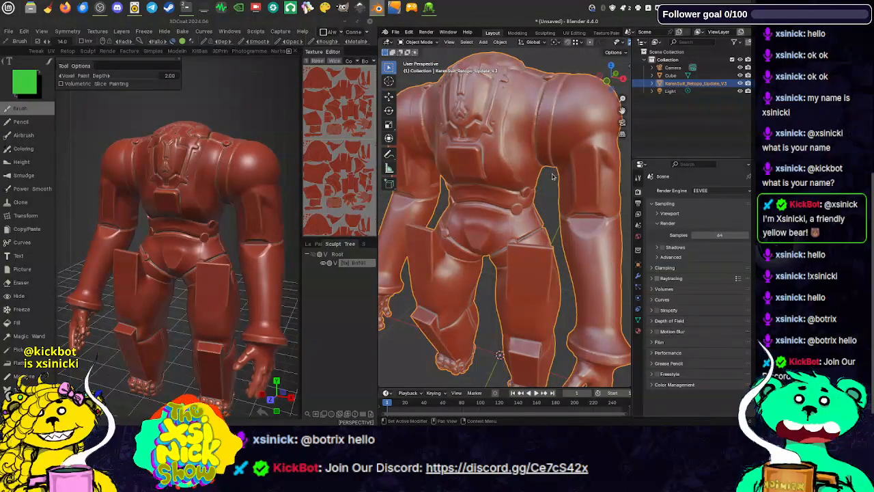
scroll(537, 199, down, 1)
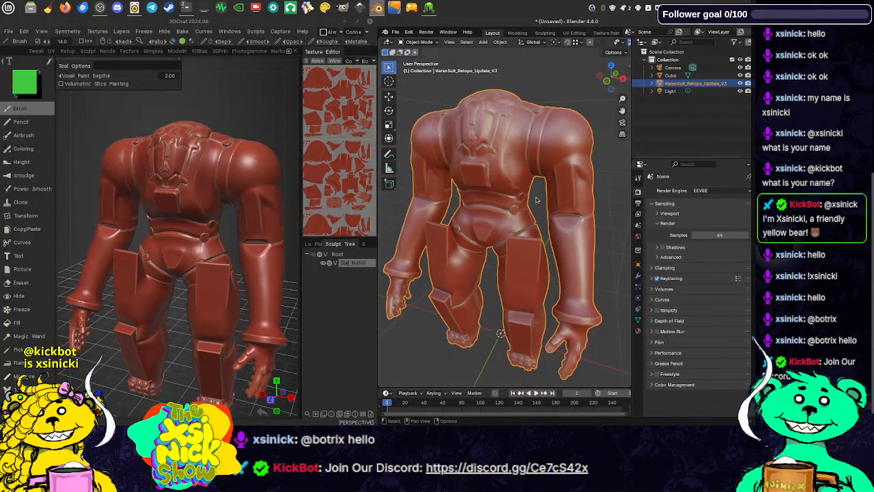
shift+middle_drag(527, 200, 329, 273)
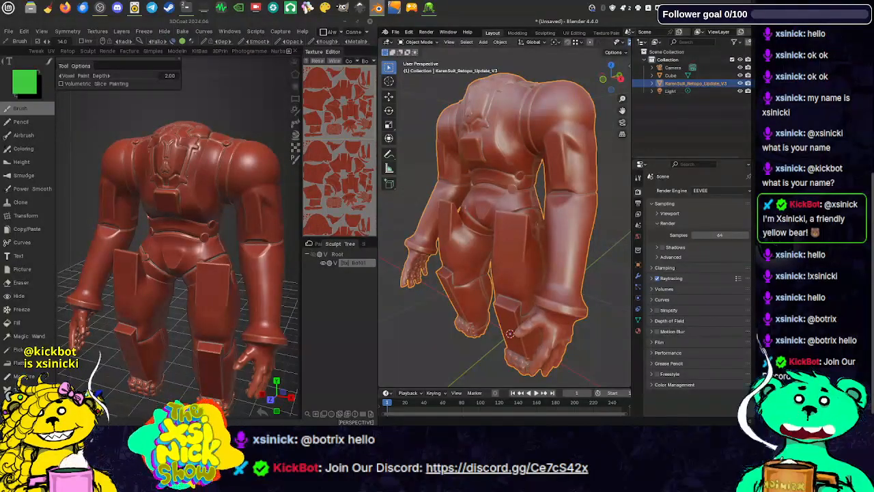
scroll(507, 196, up, 5)
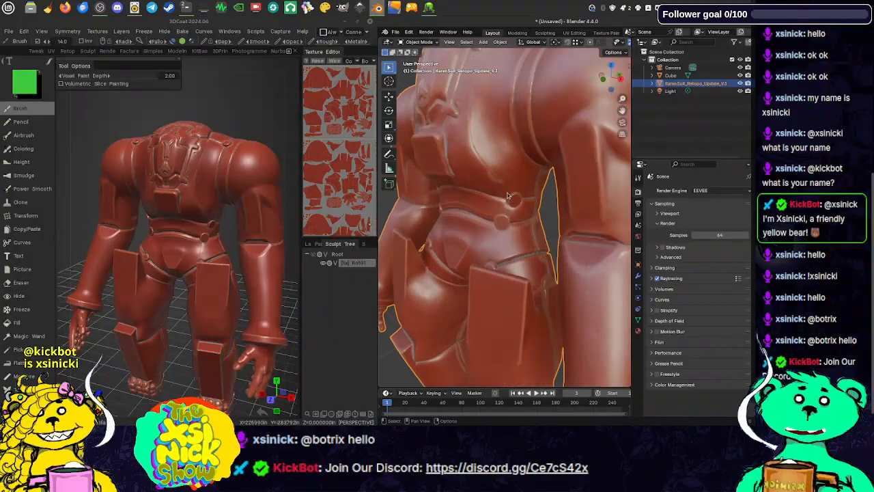
scroll(508, 196, down, 5)
scroll(505, 196, up, 5)
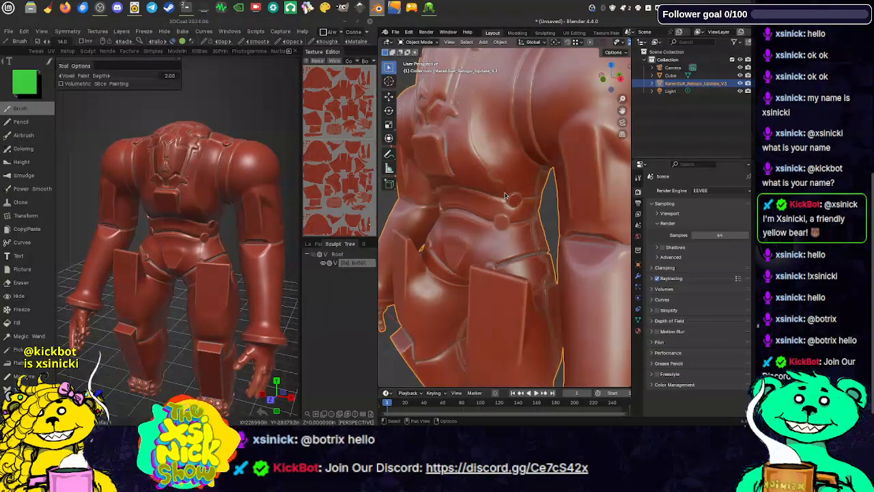
scroll(506, 196, down, 3)
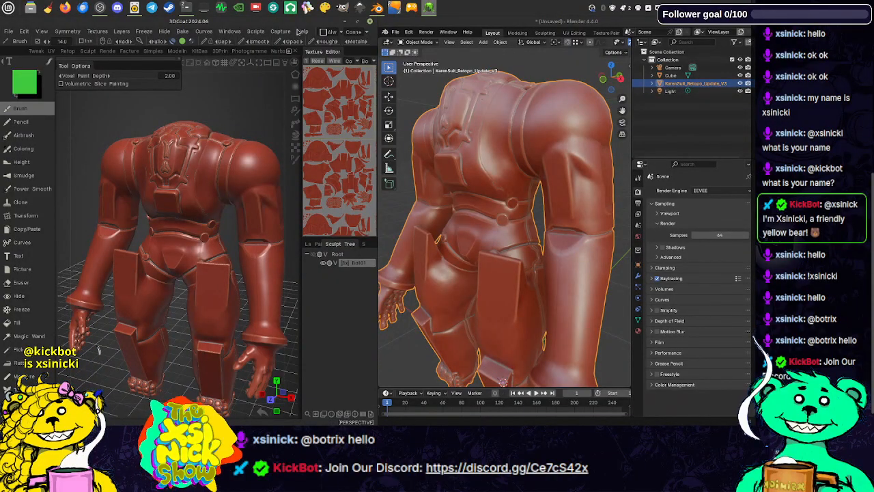
- Maximize 3DCoat and toggle the Normalmap layer's visibility off and on to compare the surface detail
double_click(272, 22)
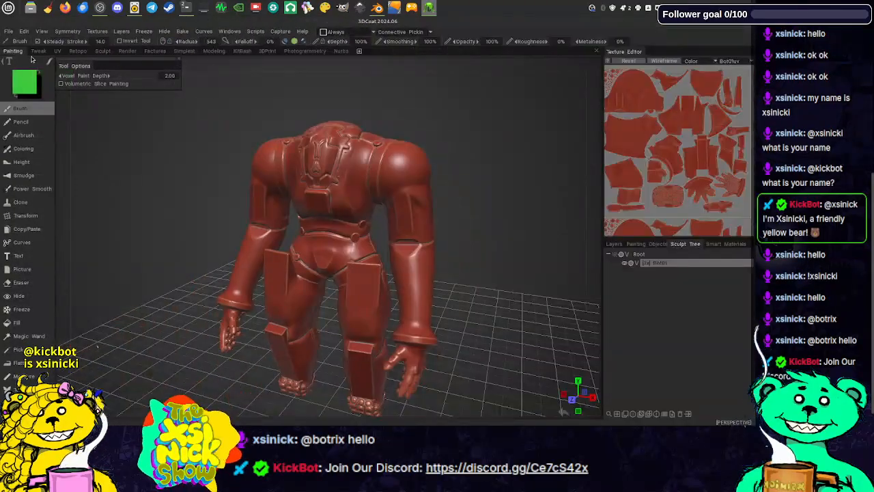
click(615, 244)
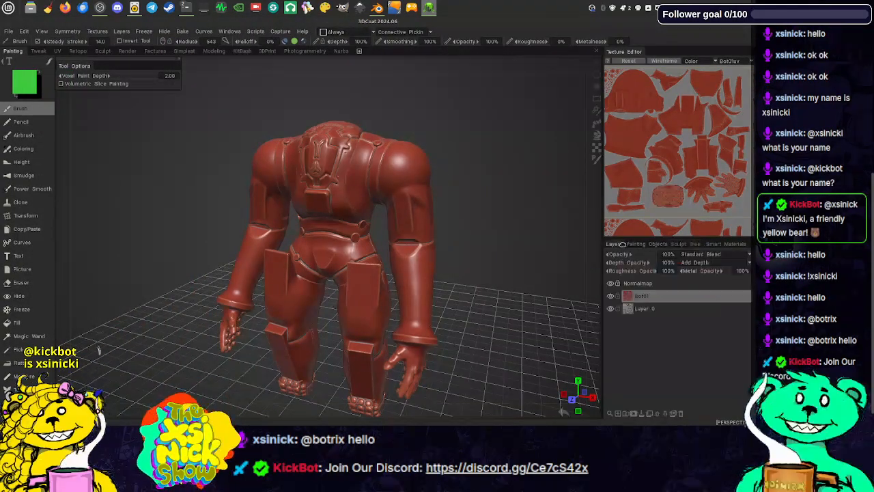
click(611, 284)
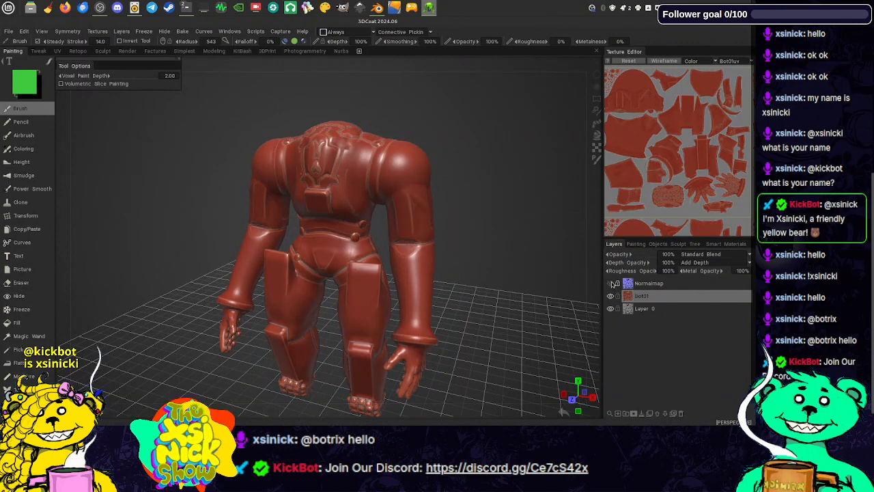
click(610, 284)
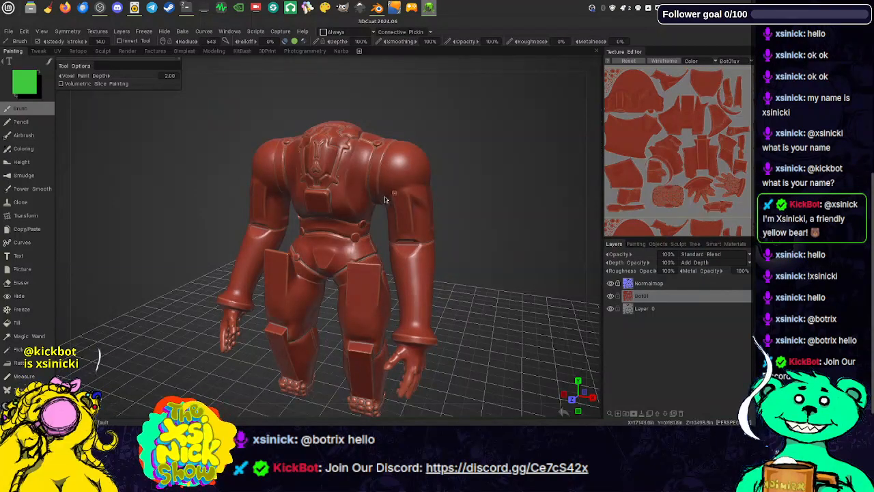
middle_drag(385, 200, 341, 208)
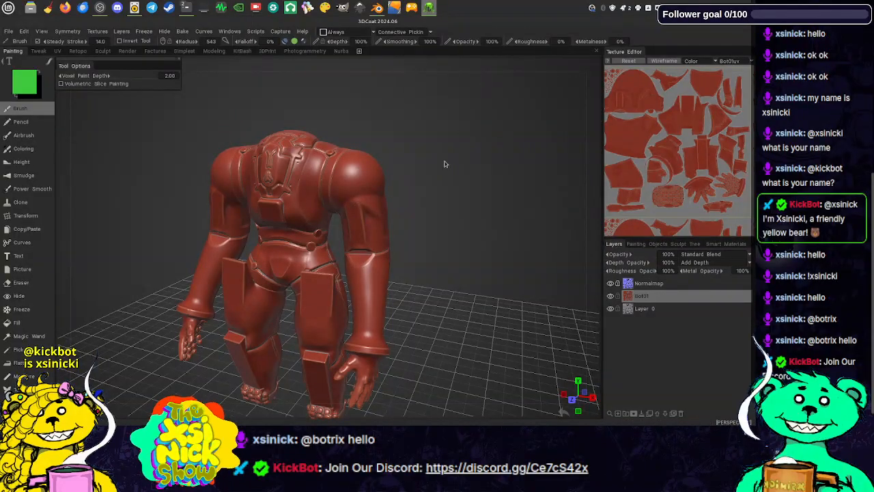
- Minimize 3DCoat and return to Blender, viewing the whole suit at an angle
mouse_move(577, 55)
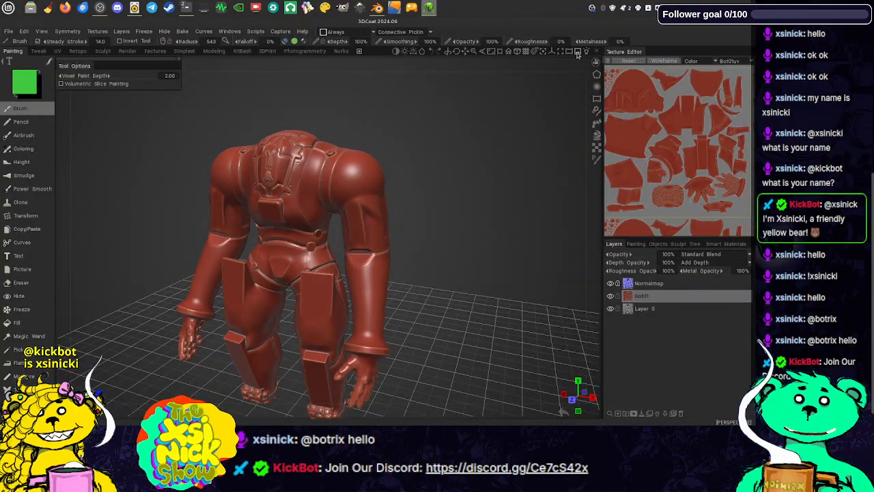
click(576, 53)
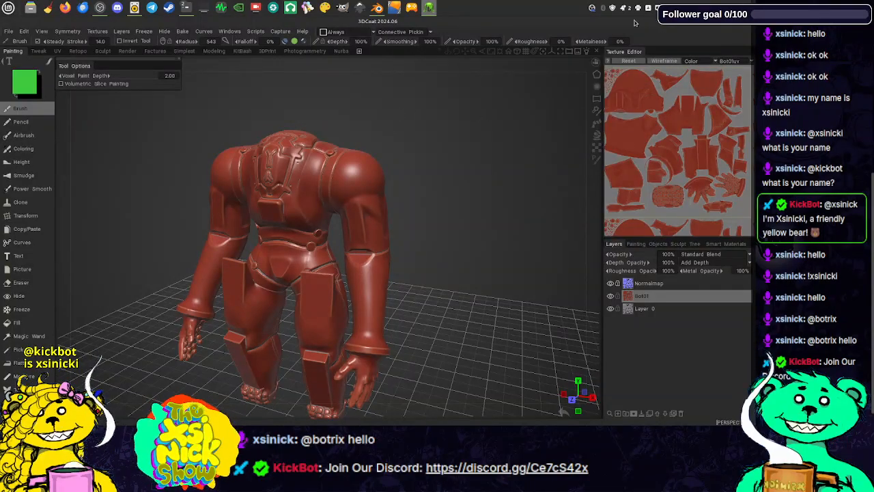
click(725, 25)
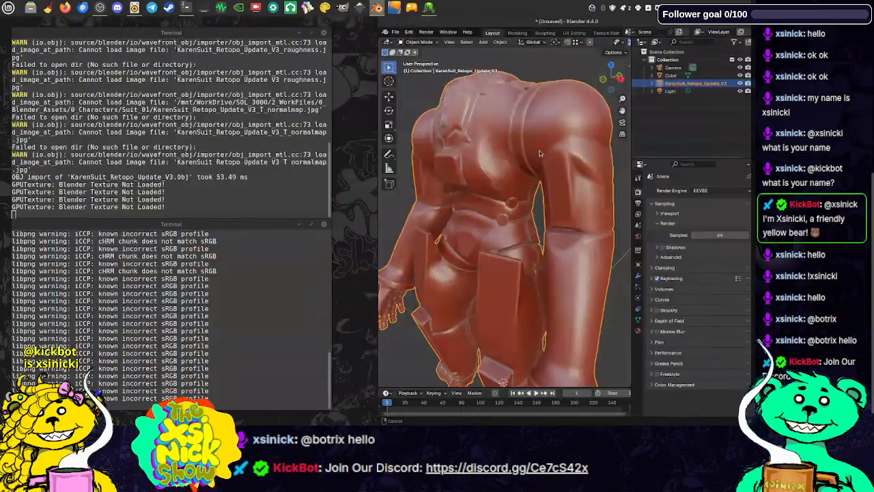
scroll(539, 153, down, 4)
middle_drag(525, 154, 507, 128)
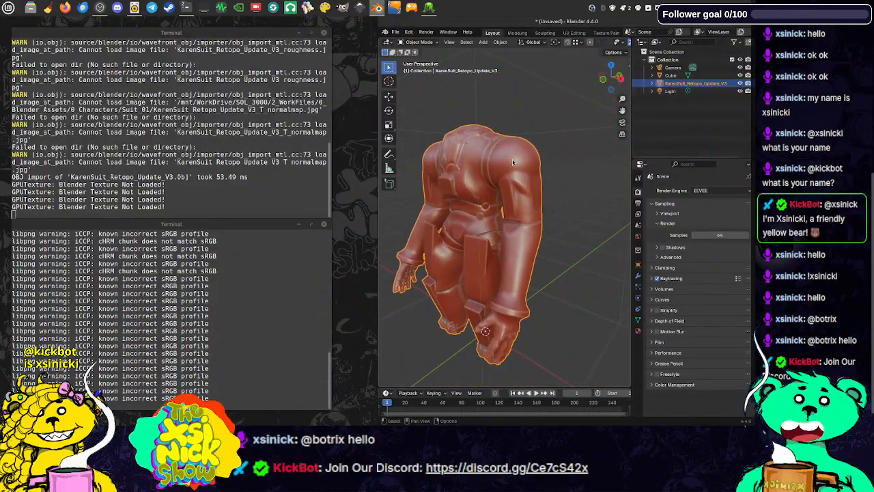
middle_drag(509, 167, 507, 179)
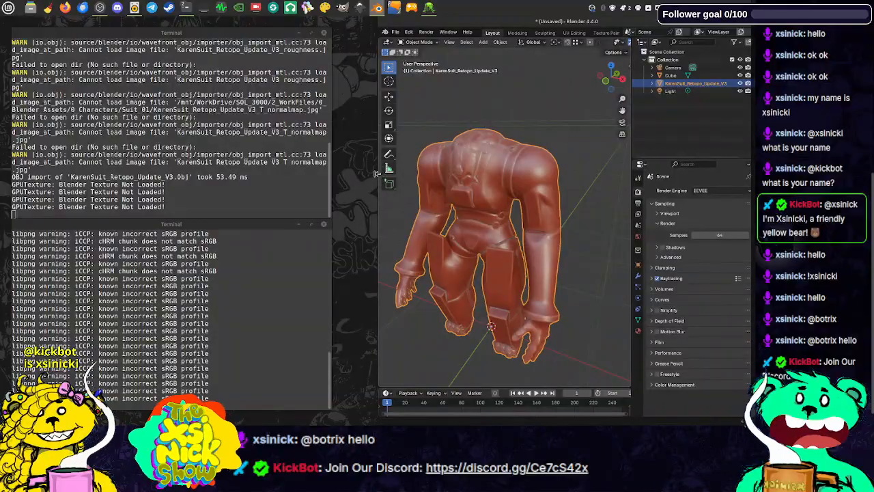
- Widen the Blender window and switch the viewport's Material Preview lighting to the dark studio HDRI
drag(380, 173, 314, 174)
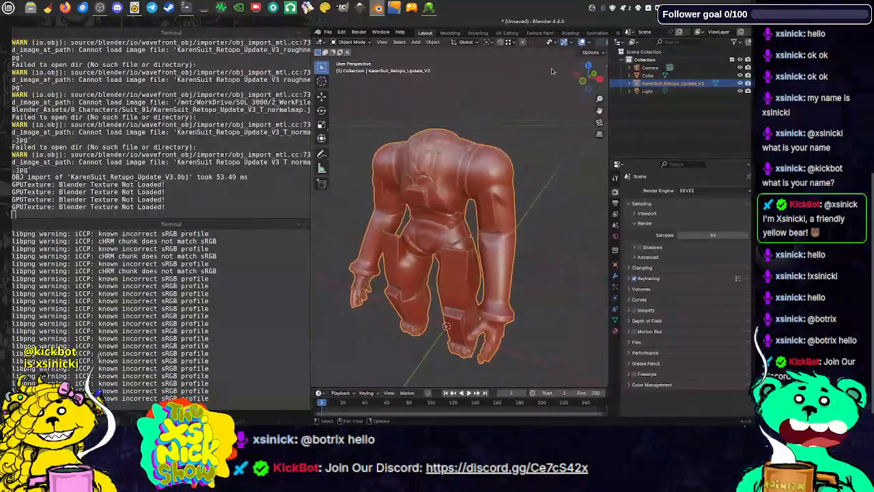
click(601, 43)
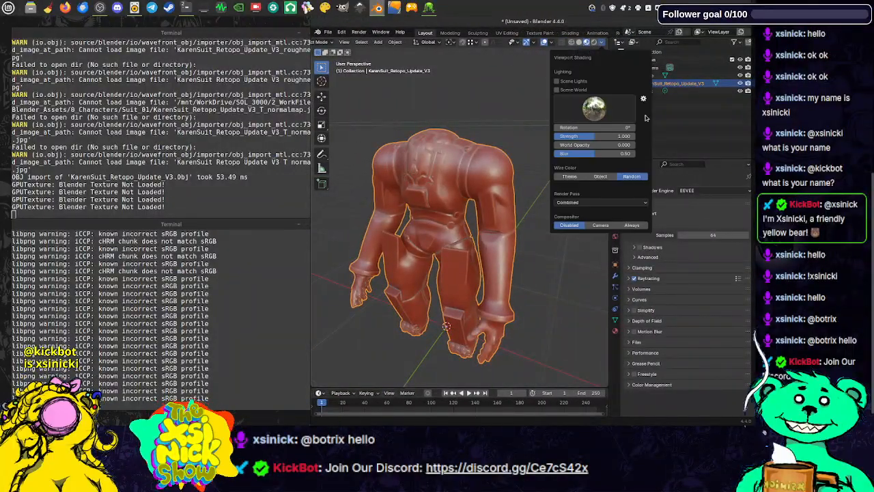
click(621, 113)
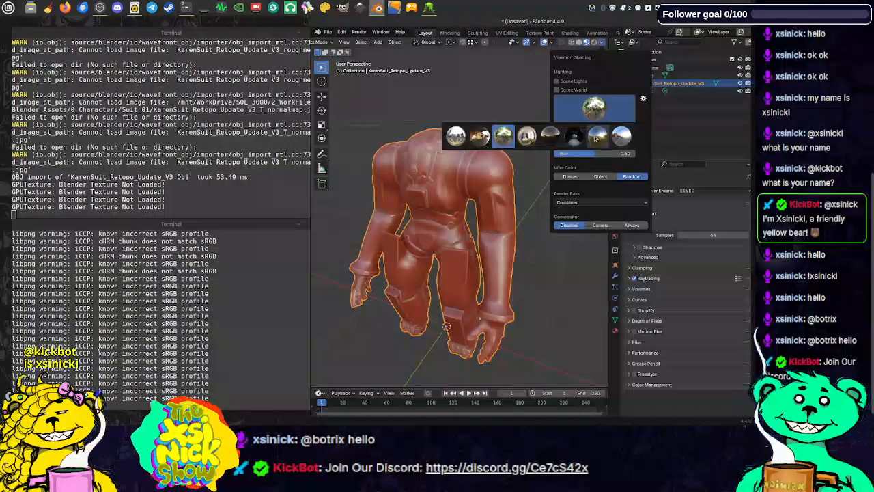
click(574, 136)
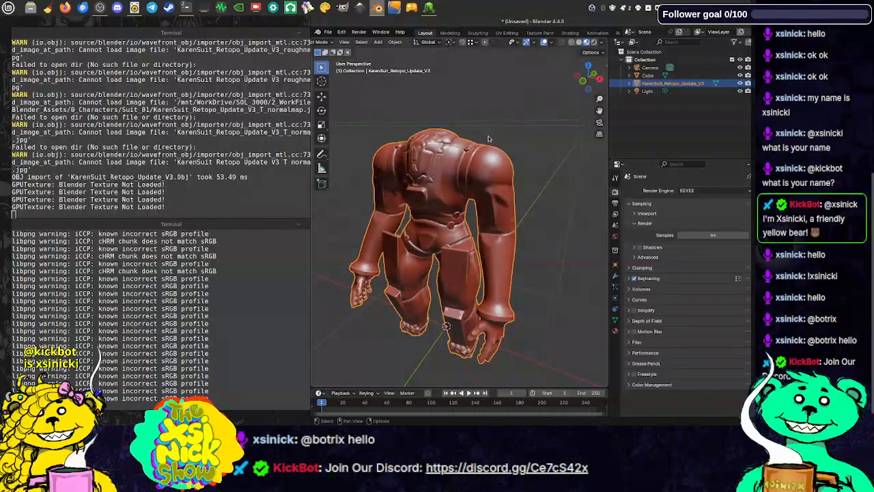
- Rotate the viewport's studio HDRI lighting to 88.5° while checking how the highlights fall on the suit
drag(586, 66, 507, 139)
middle_drag(507, 138, 498, 211)
click(601, 43)
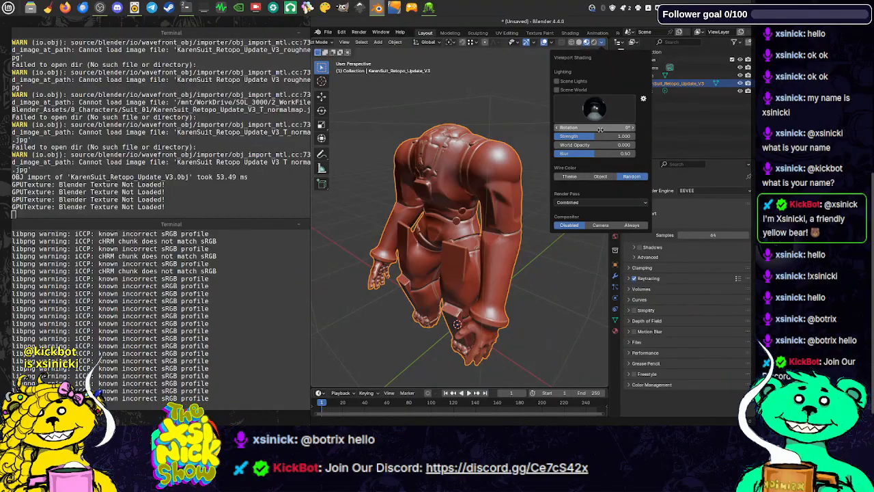
mouse_move(594, 127)
mouse_down()
mouse_move(645, 128)
mouse_move(622, 128)
mouse_up()
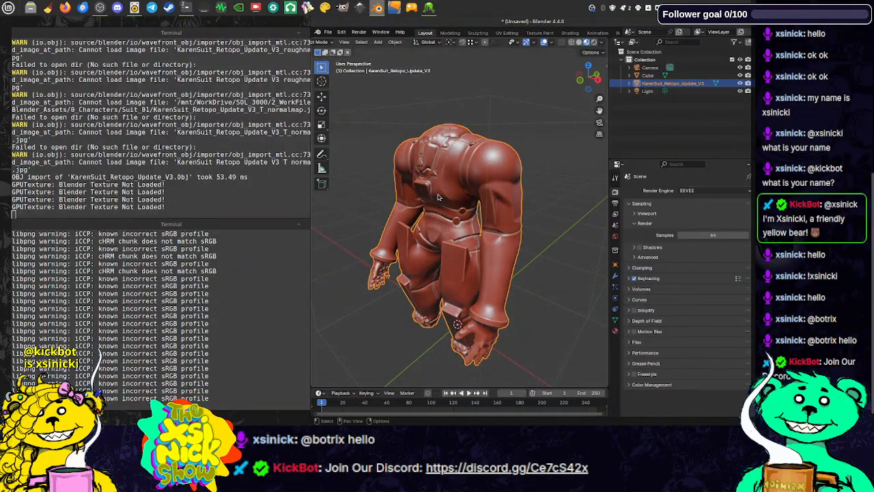
mouse_move(439, 197)
middle_down()
mouse_move(537, 205)
mouse_move(384, 211)
mouse_move(601, 198)
mouse_move(478, 217)
middle_up()
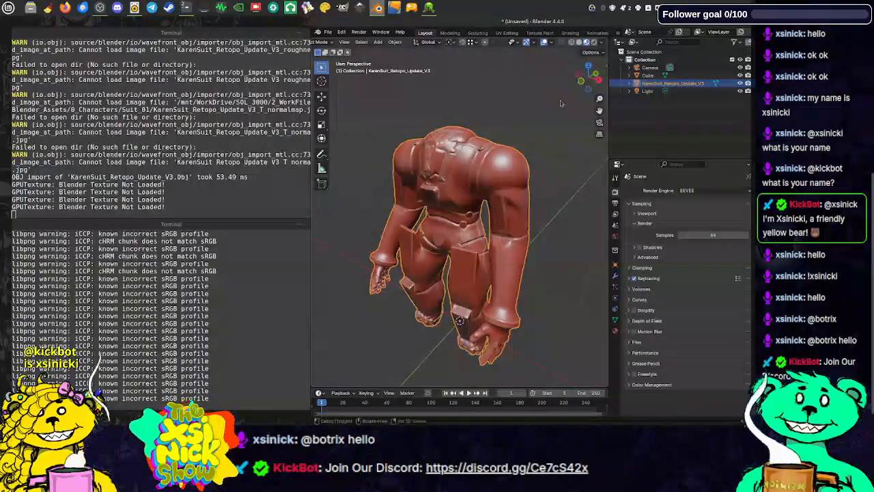
click(601, 43)
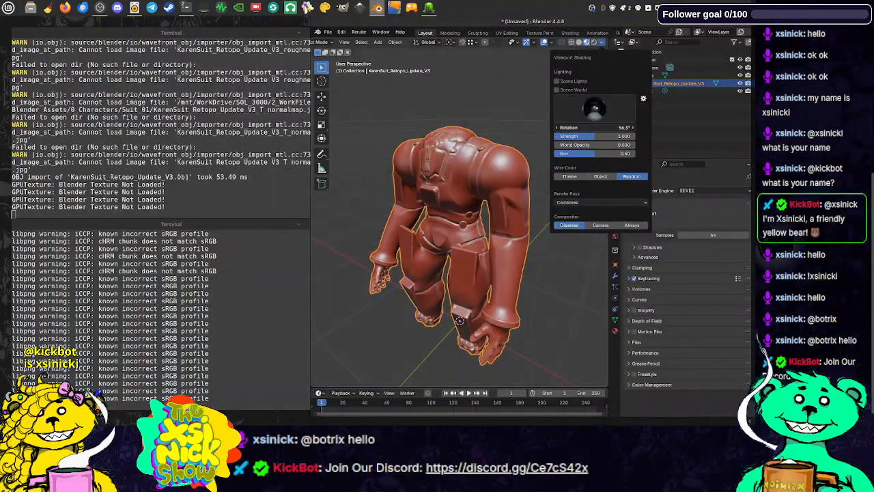
mouse_move(599, 128)
mouse_down()
mouse_move(564, 128)
mouse_move(619, 128)
mouse_up()
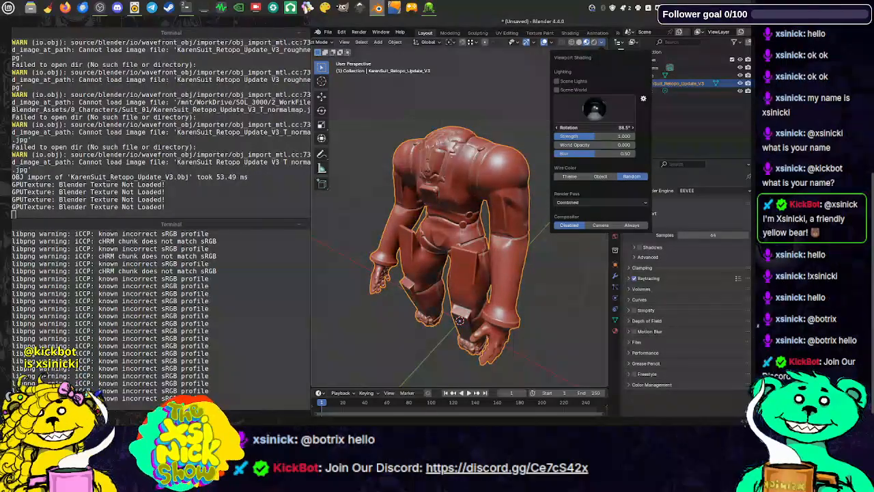
- Set the viewport HDRI background Blur to 0.14
click(603, 45)
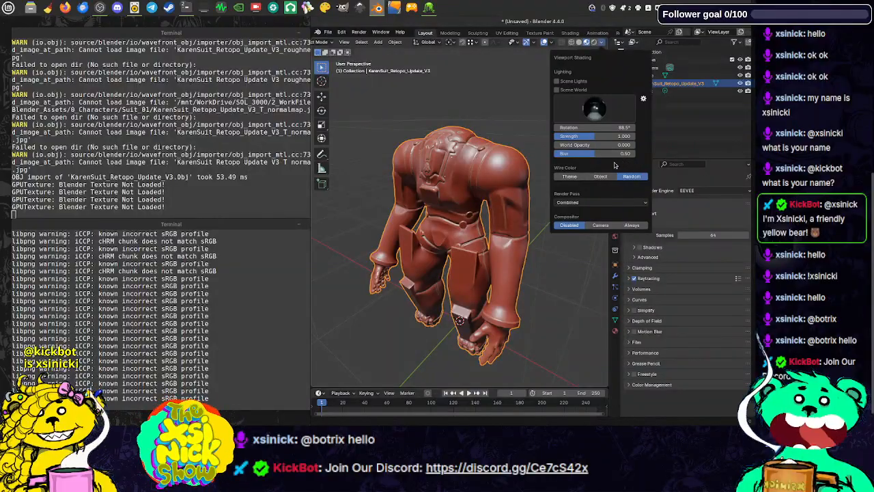
click(595, 203)
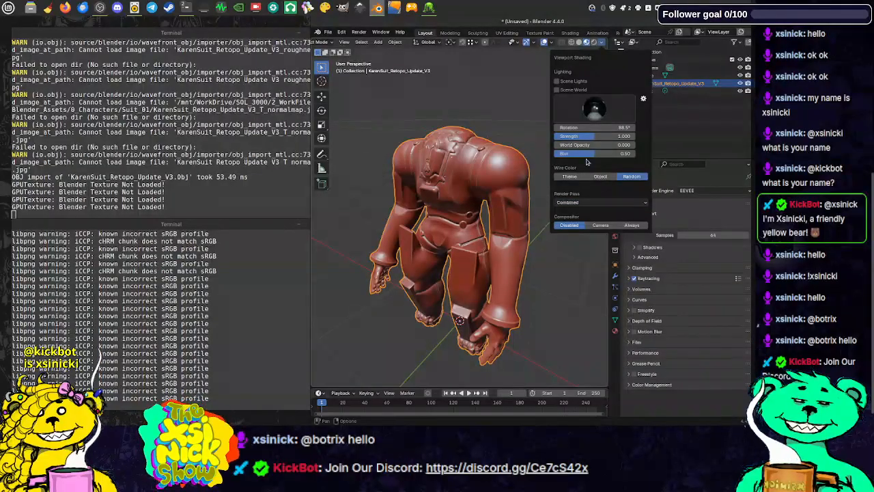
drag(595, 158, 566, 156)
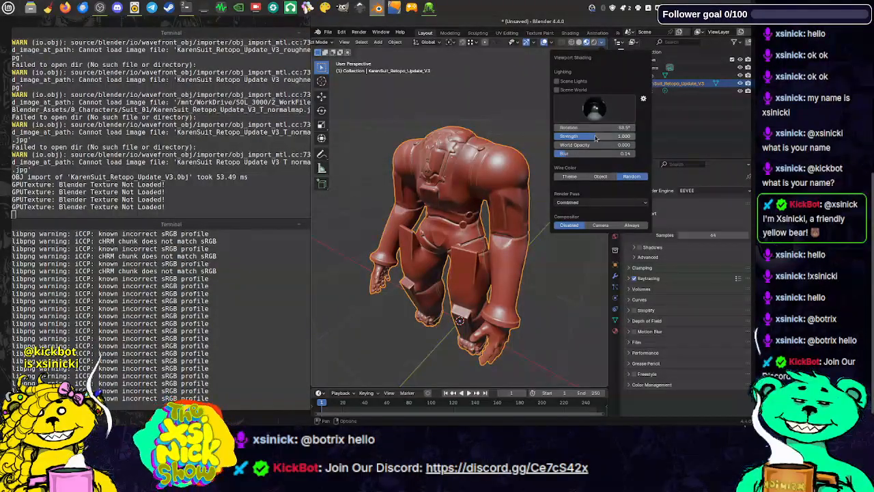
- Open the Lights preferences and start installing custom MatCaps
click(643, 100)
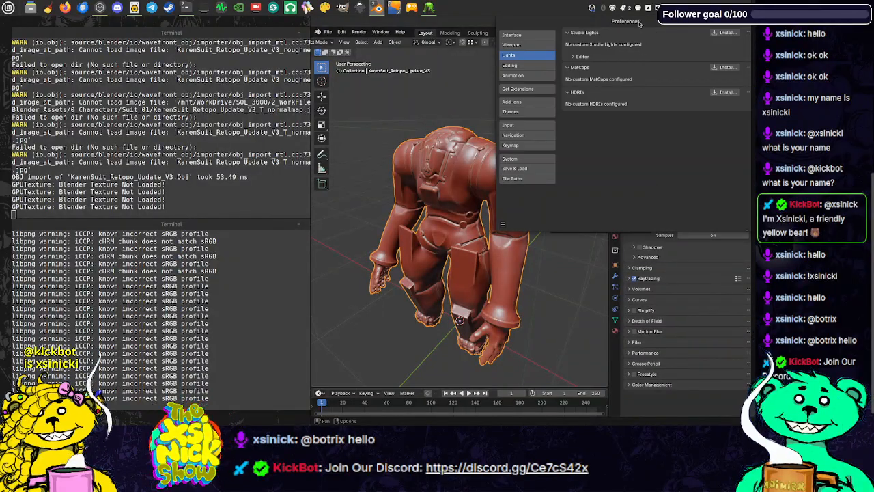
drag(639, 24, 524, 44)
click(461, 89)
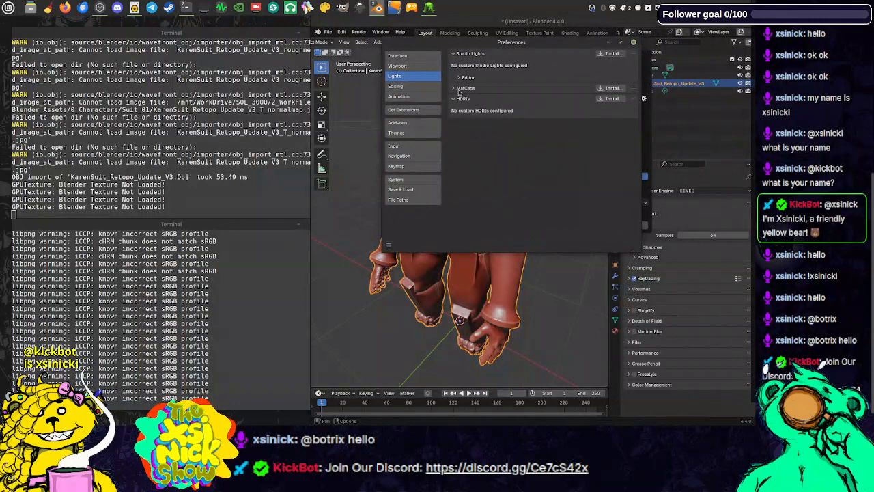
click(459, 89)
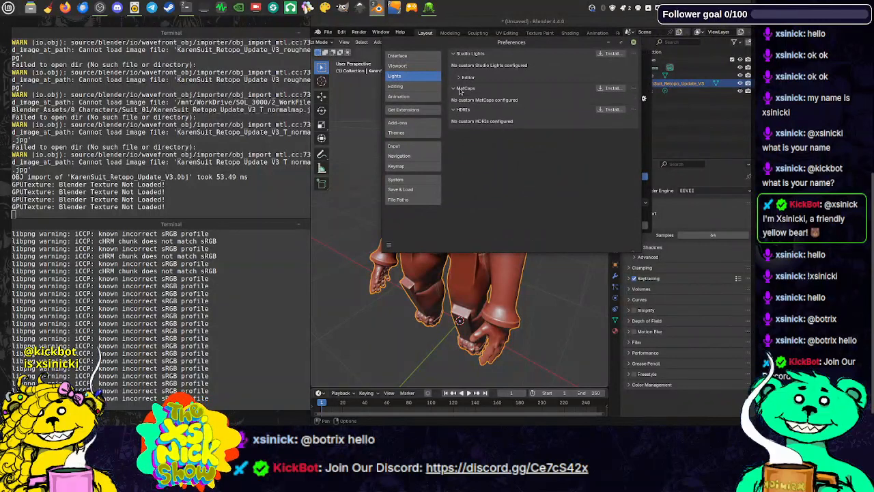
click(611, 89)
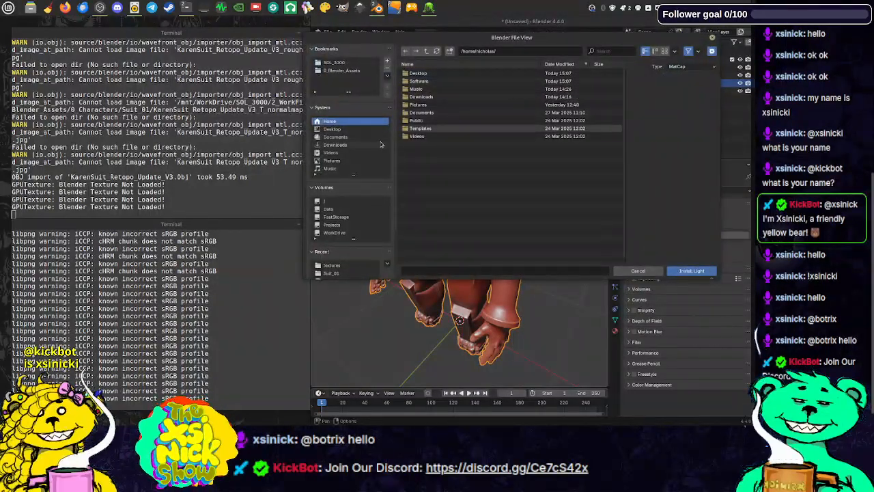
- Browse the file view to the /mnt/WorkDrive/1_Art Assets/Matcaps/textures folder
click(332, 225)
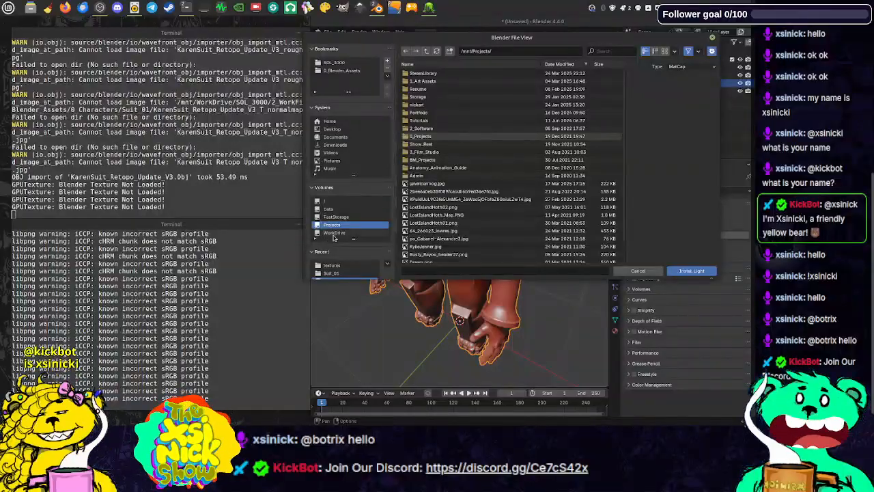
click(334, 234)
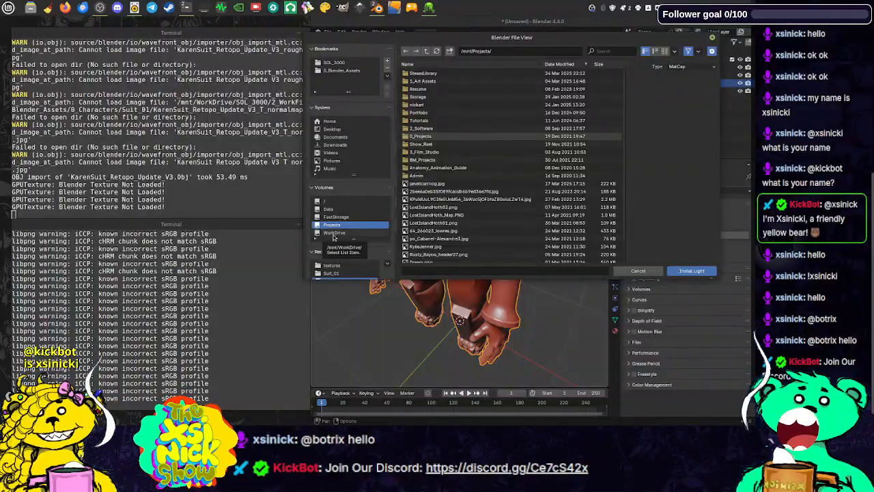
double_click(409, 73)
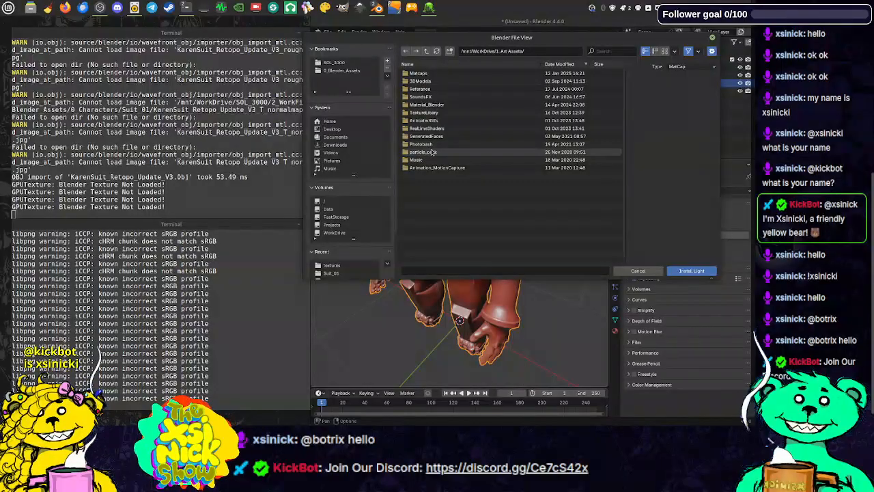
click(431, 105)
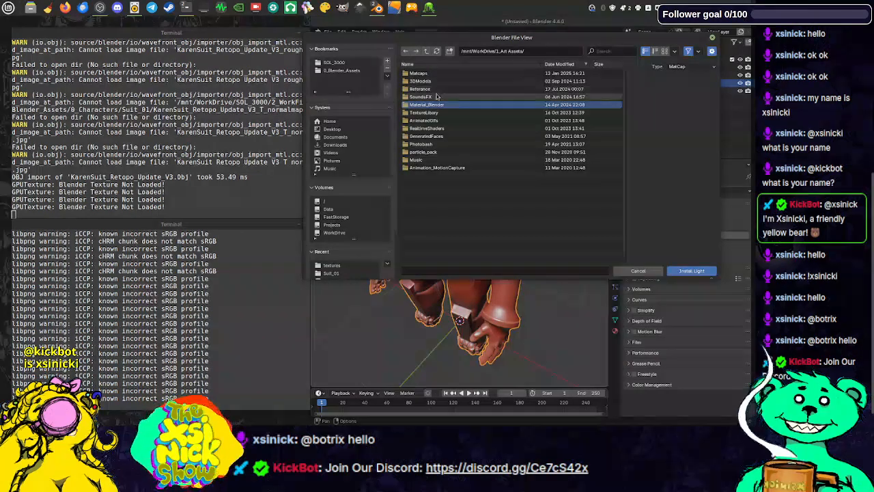
double_click(422, 73)
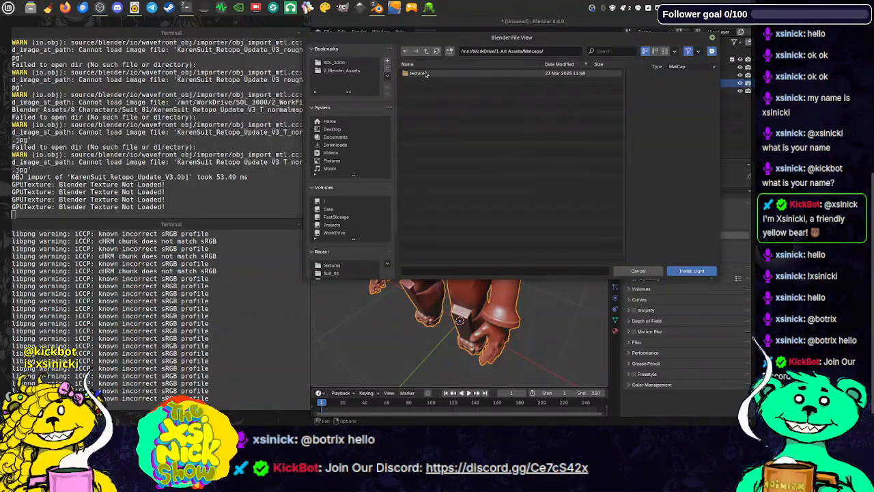
click(425, 74)
double_click(425, 74)
- Select every matcap image from metal_mulo.png to generator3_matcap.jpg and install them all as MatCaps
click(438, 75)
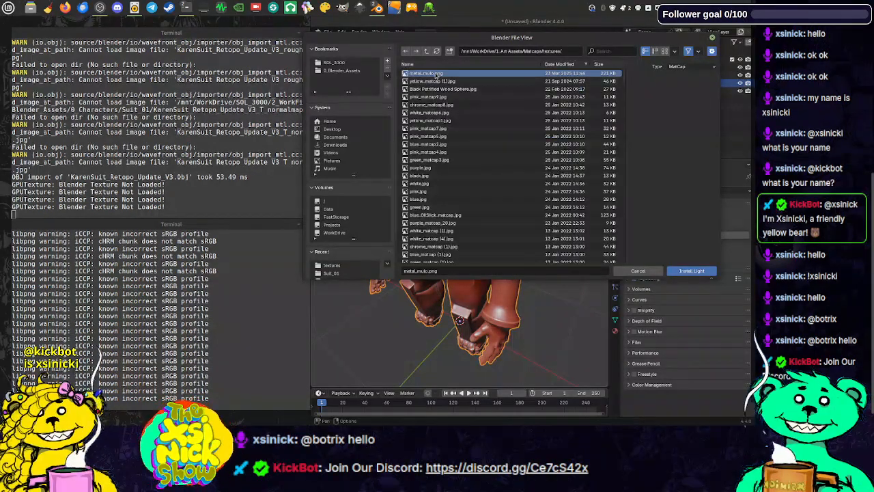
scroll(492, 167, down, 8)
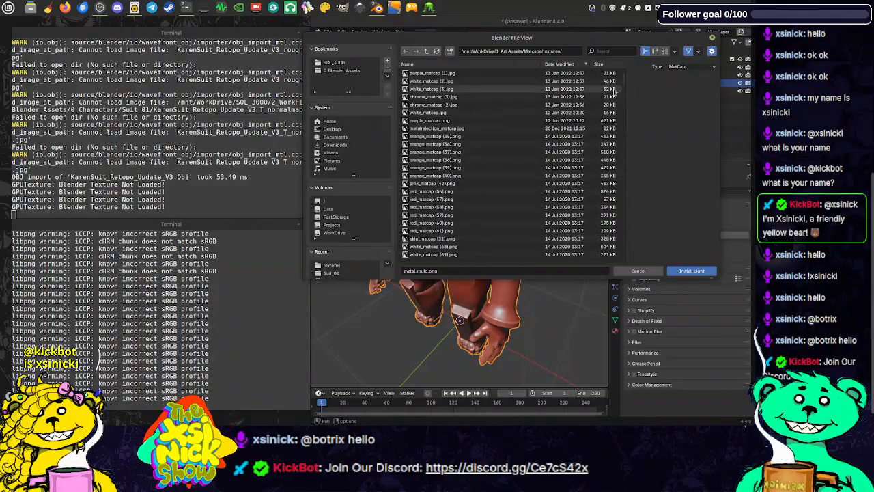
drag(625, 81, 620, 267)
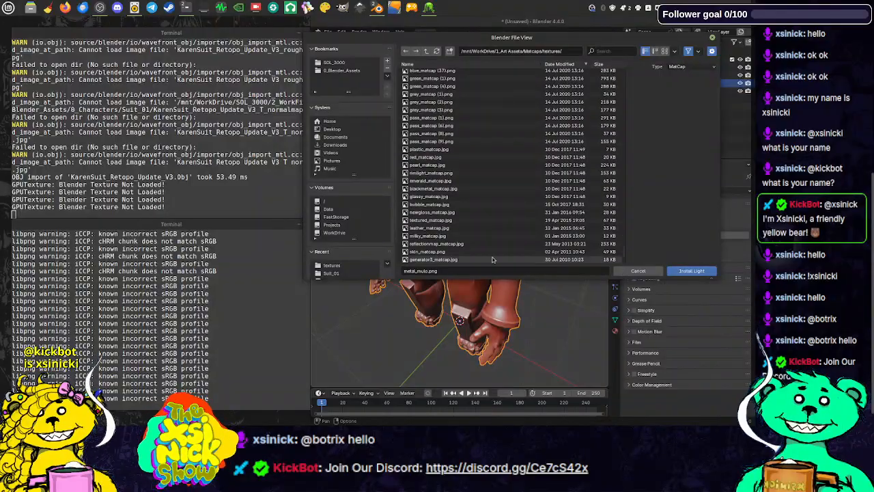
shift+click(449, 262)
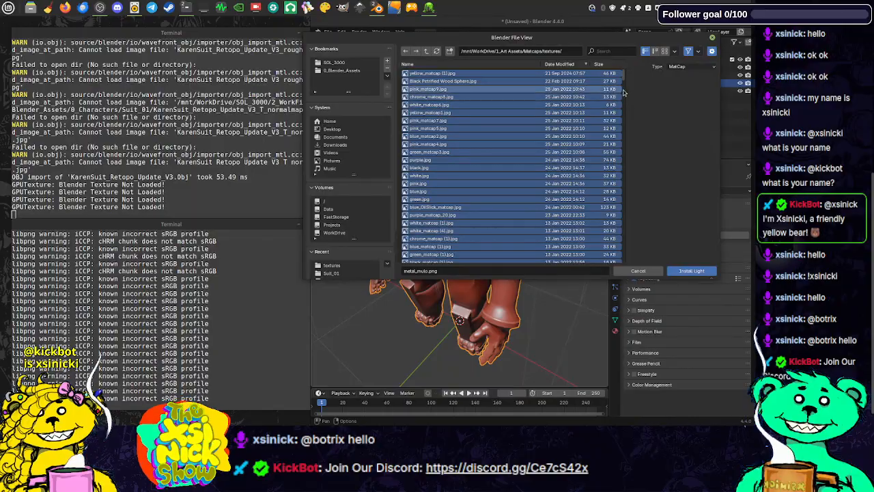
click(691, 270)
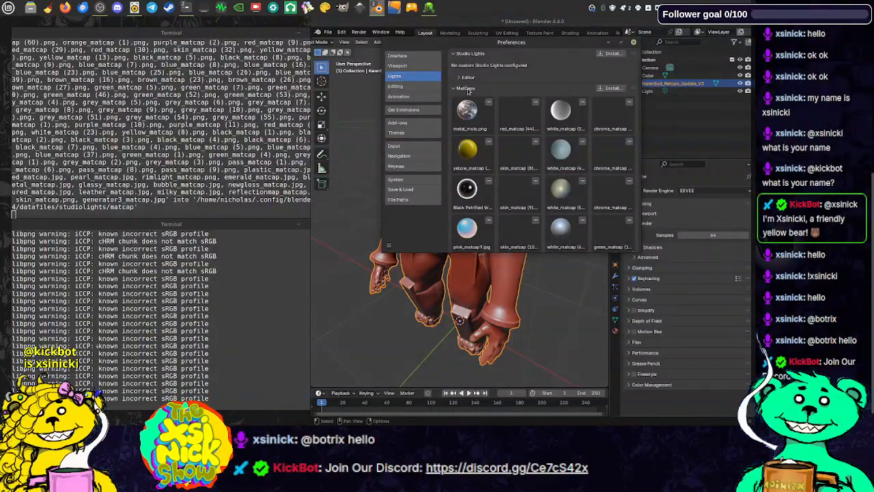
- Review the installed MatCaps, close the preferences and check which HDRIs the viewport shading lighting offers
scroll(511, 140, down, 2)
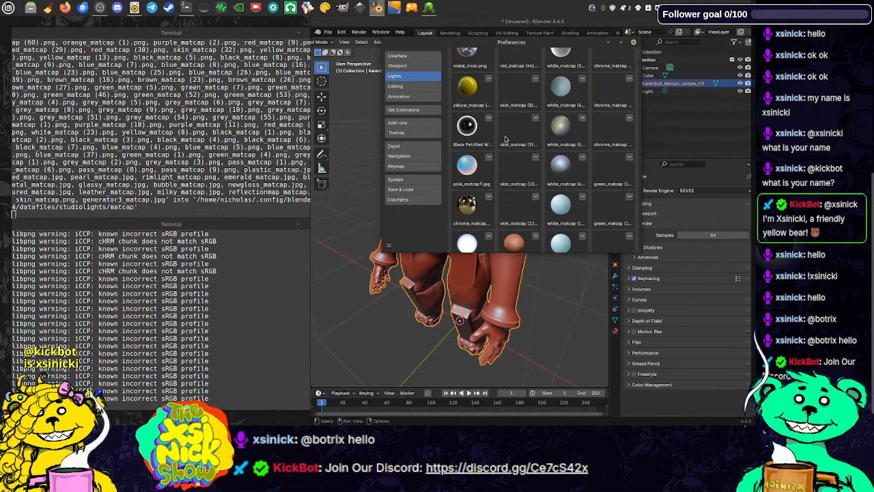
scroll(500, 140, up, 2)
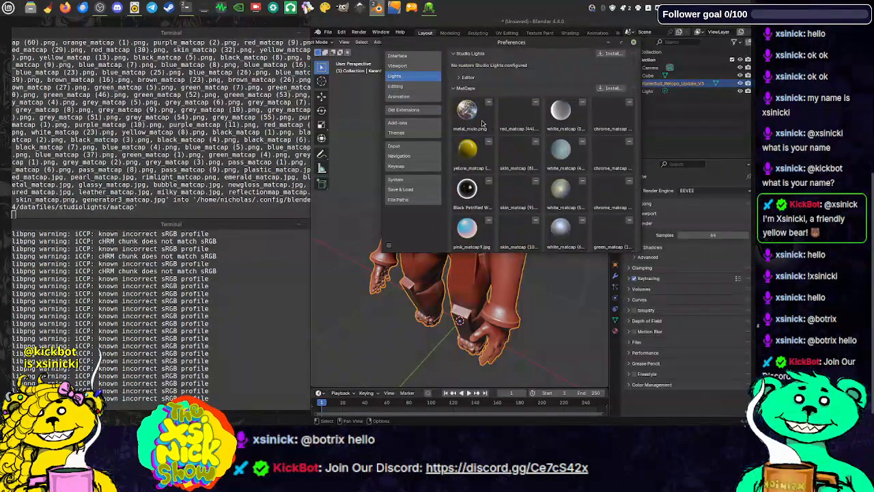
click(468, 89)
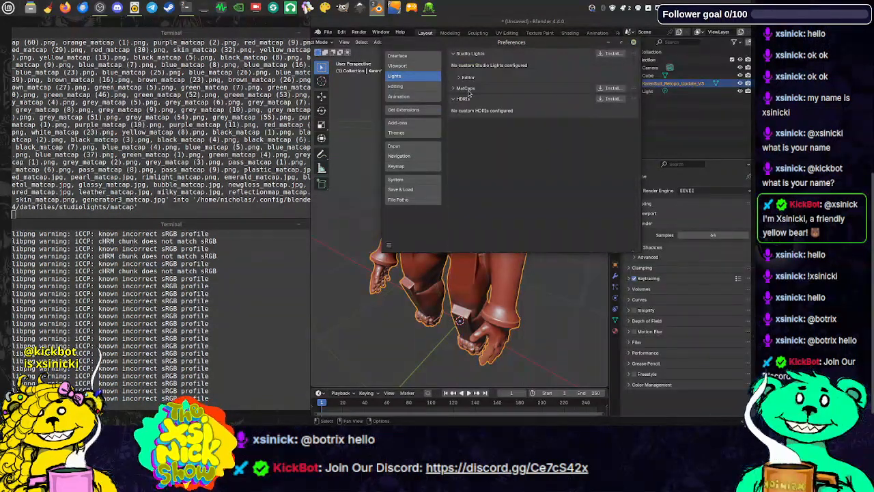
click(633, 42)
click(601, 45)
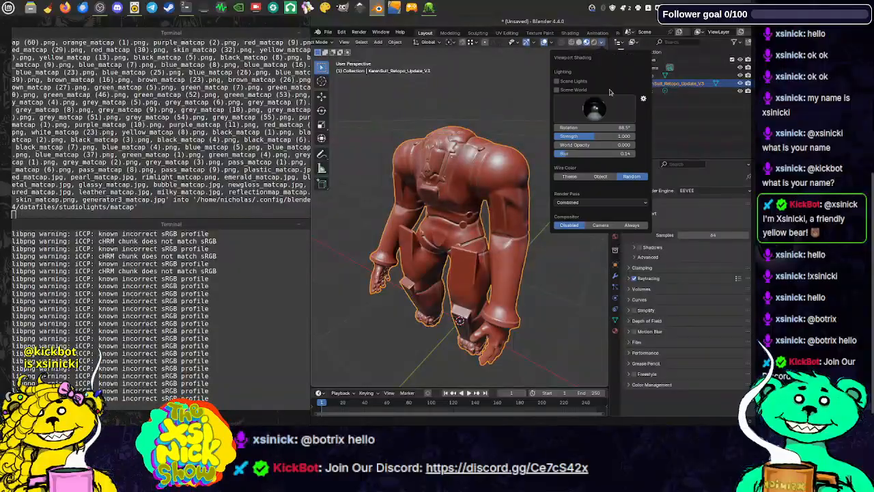
click(611, 104)
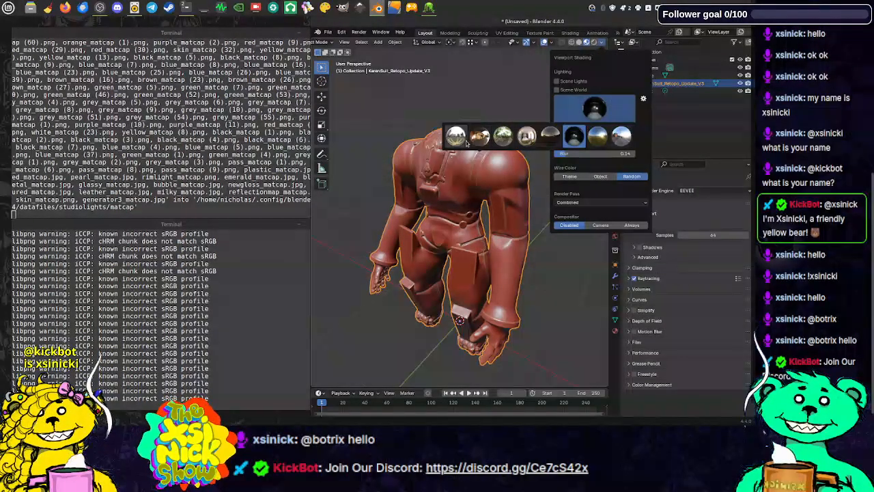
click(617, 111)
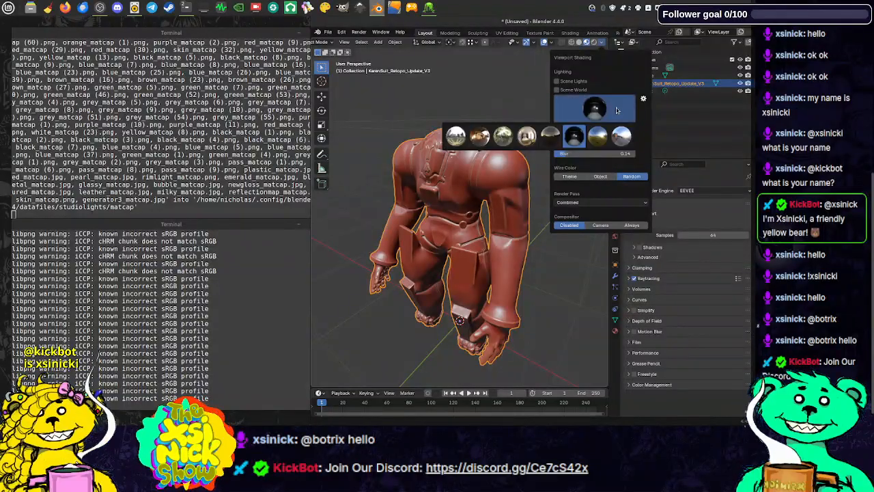
- Reopen the Lights preferences and remove the metal_mulo.png and yellow_matcap (1).jpg MatCaps
click(643, 100)
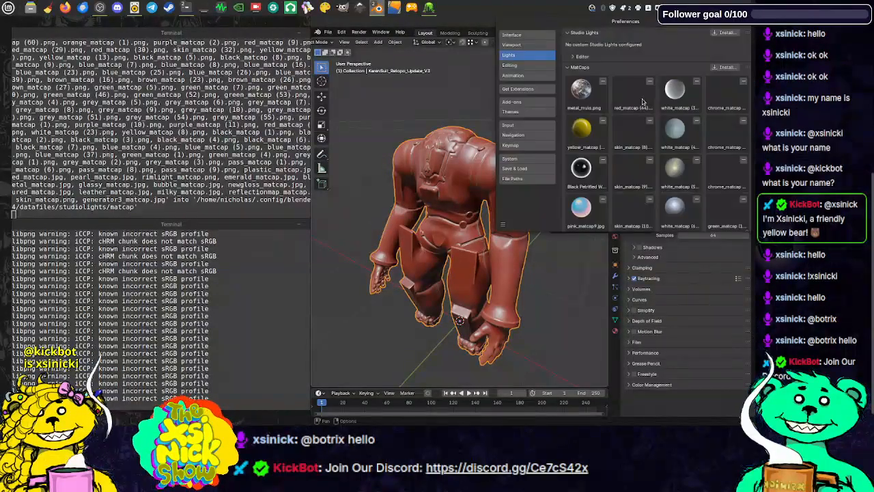
click(603, 82)
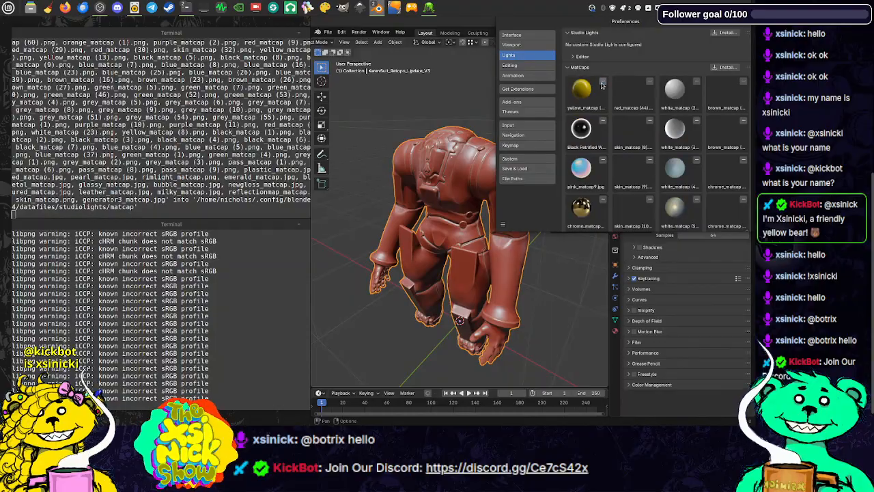
click(604, 83)
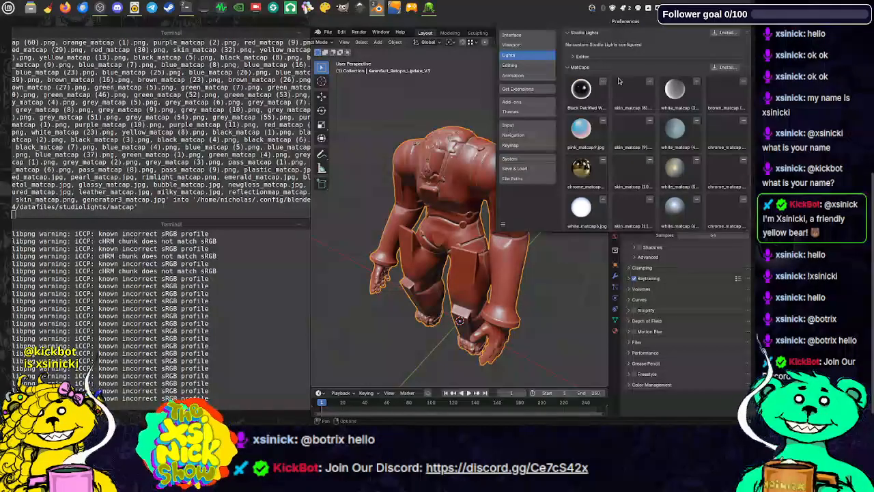
- Look through the custom MatCap thumbnails installed in the Lights preferences
click(727, 67)
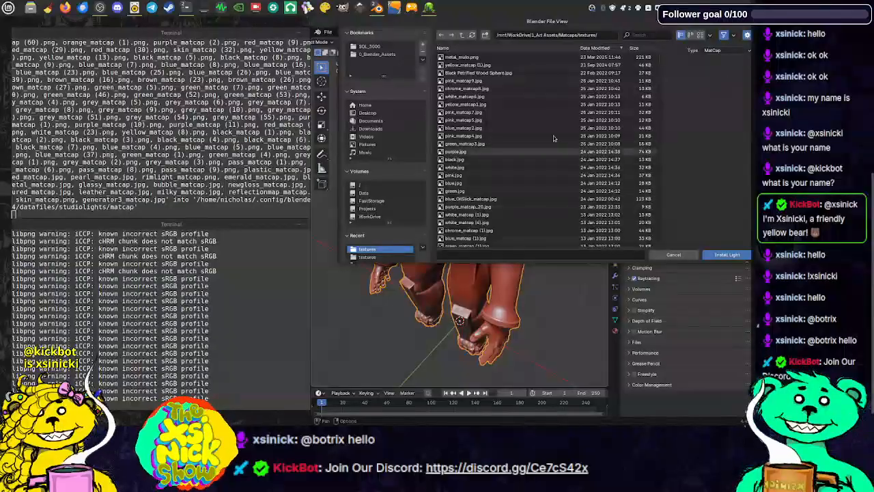
click(673, 255)
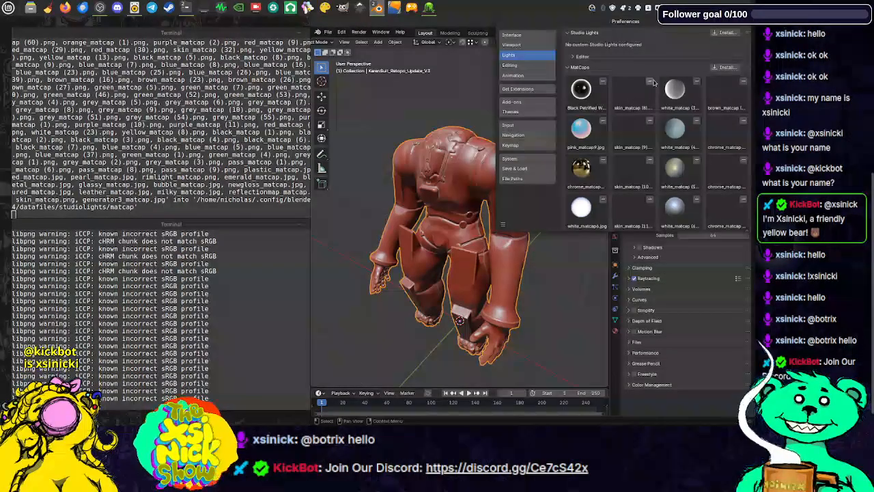
scroll(654, 79, down, 10)
scroll(634, 145, down, 10)
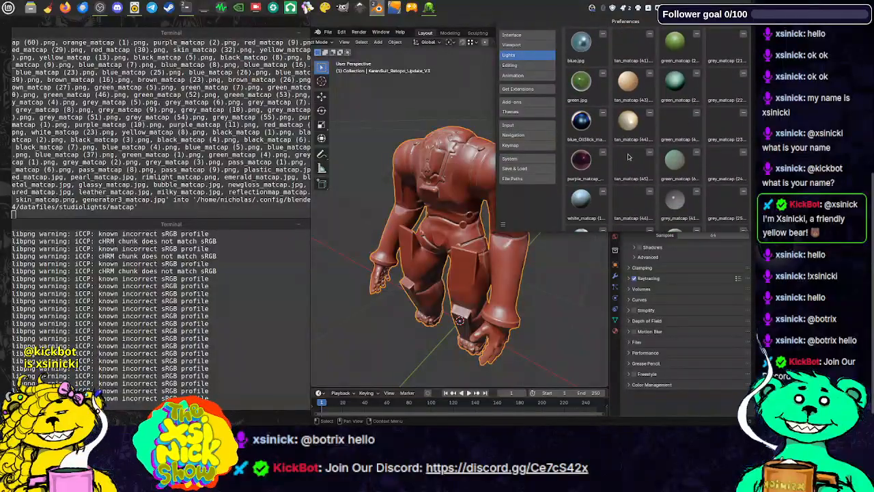
scroll(621, 152, down, 10)
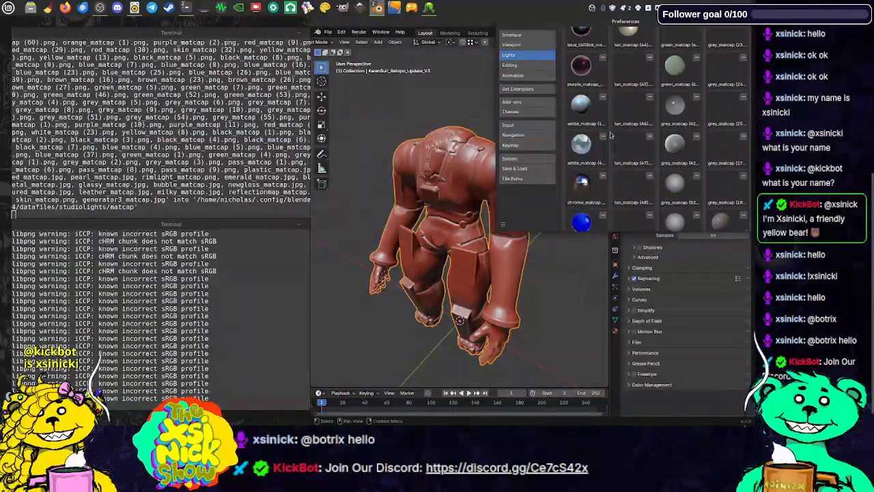
scroll(601, 130, up, 5)
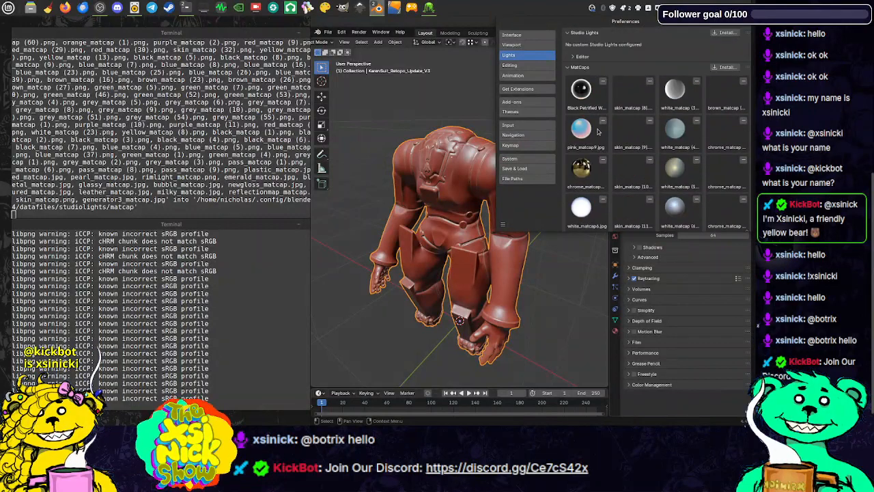
- Collapse the MatCaps, Studio Lights and HDRIs sections of the Lights preferences and close the preferences
click(575, 68)
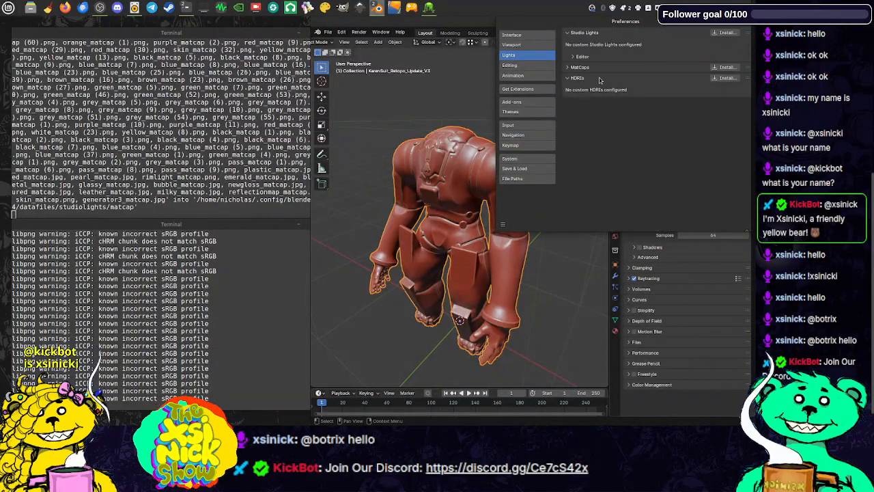
click(570, 68)
click(570, 67)
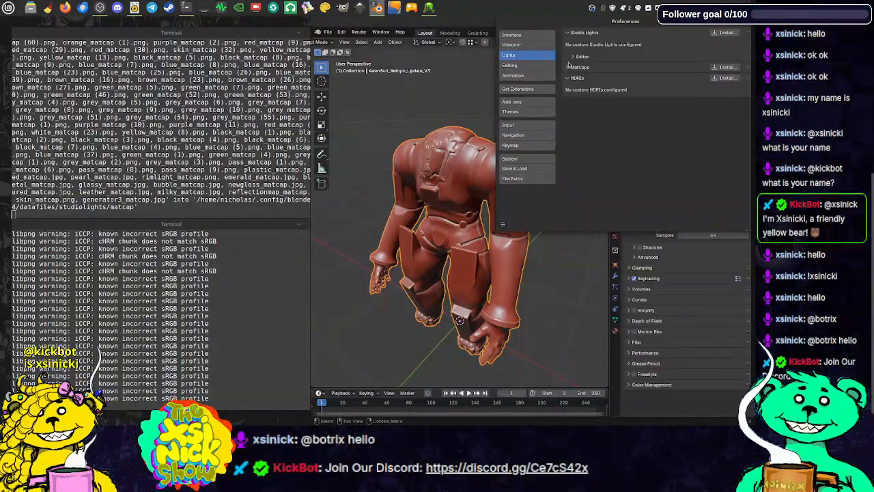
click(568, 37)
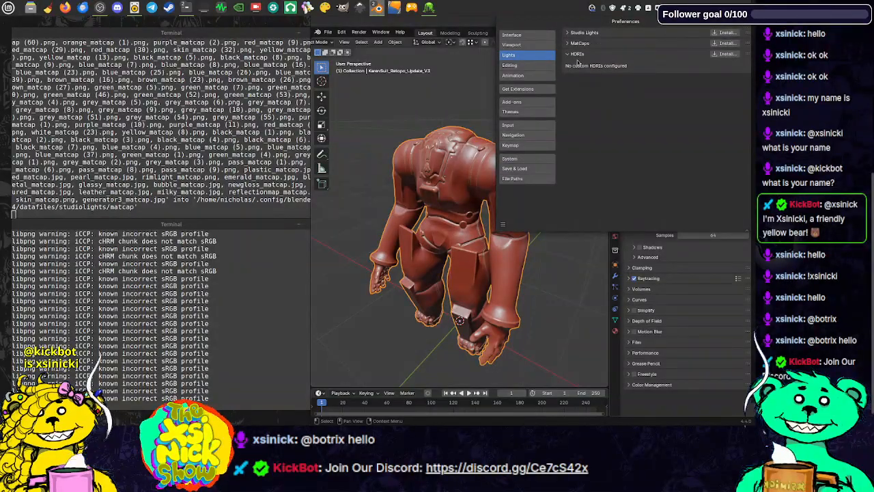
click(576, 55)
click(574, 44)
click(573, 44)
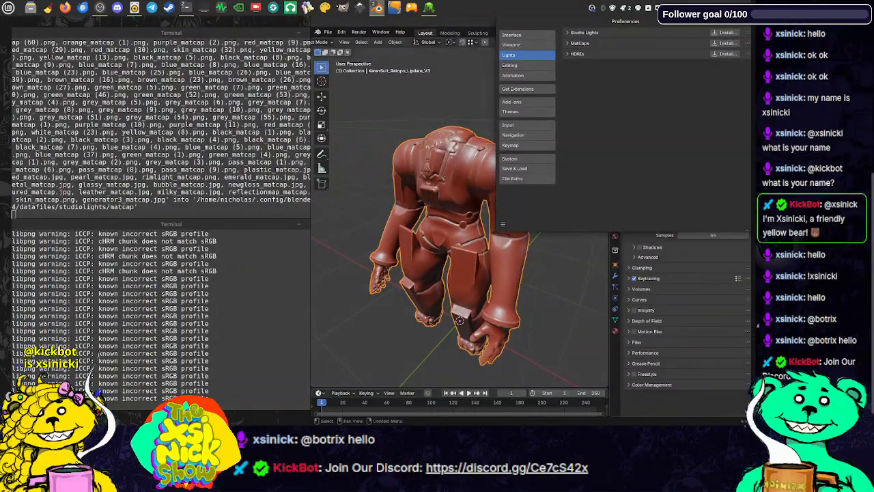
click(747, 26)
- Check which HDRIs are offered for the viewport shading lighting
click(602, 43)
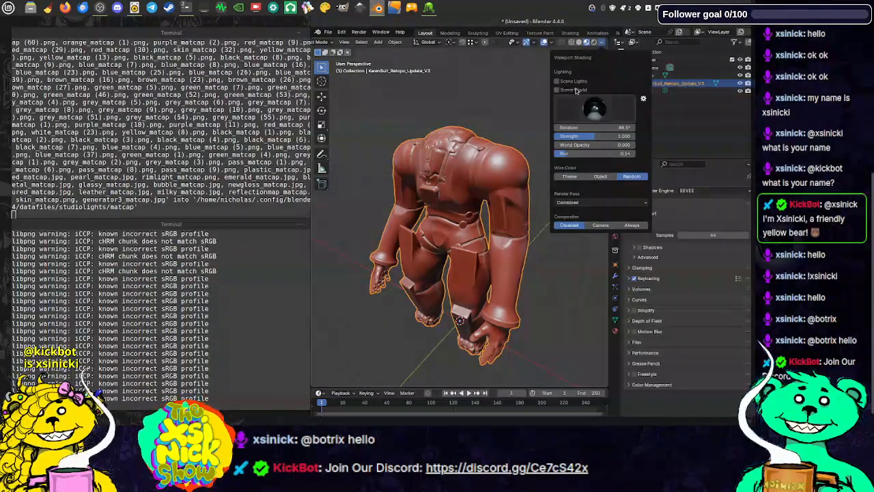
click(568, 111)
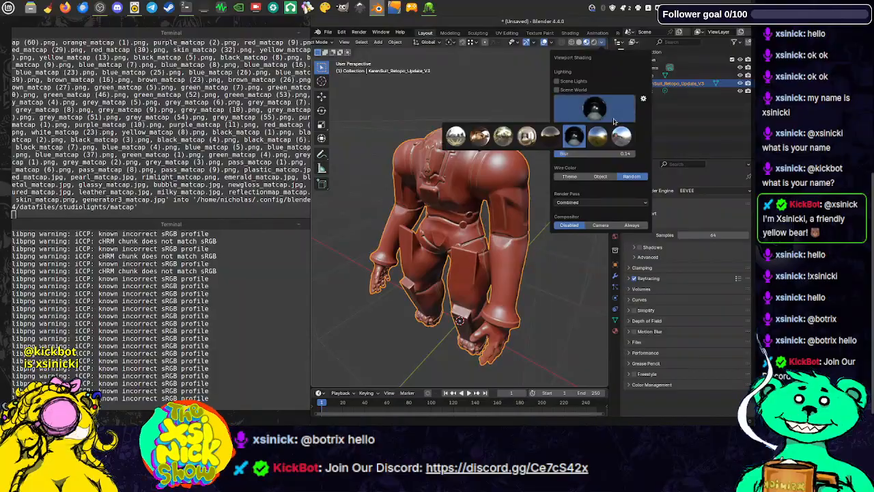
click(602, 42)
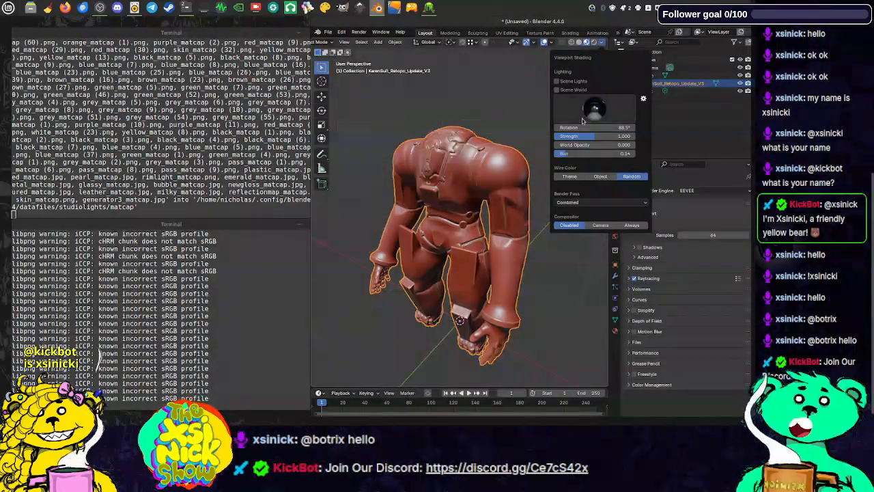
click(603, 43)
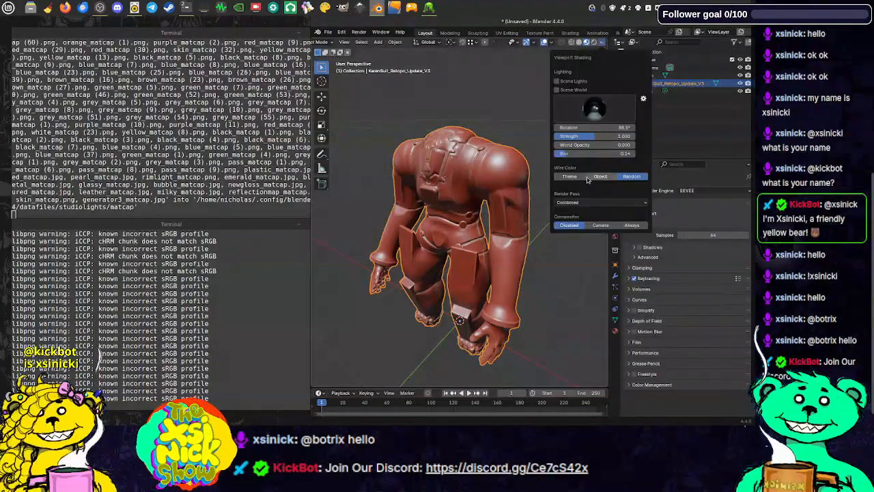
click(597, 111)
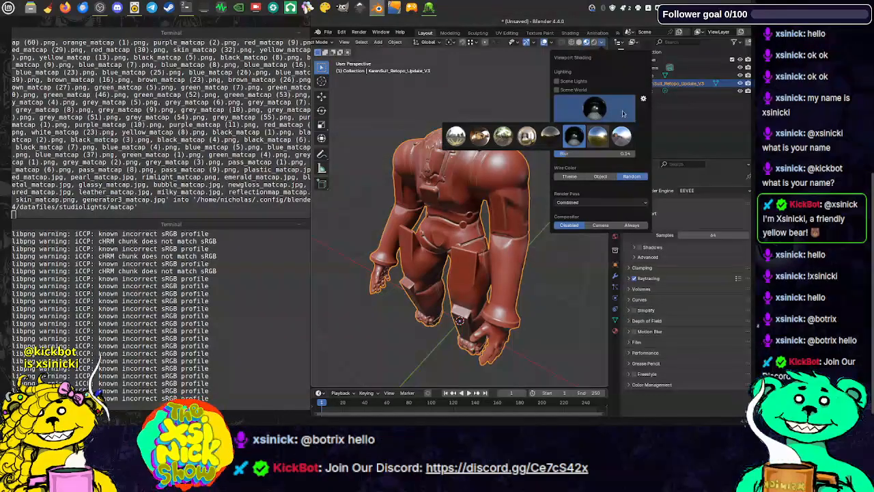
- Reopen the Lights preferences from the viewport shading settings, review the custom MatCaps and HDRIs, and close the preferences
click(643, 100)
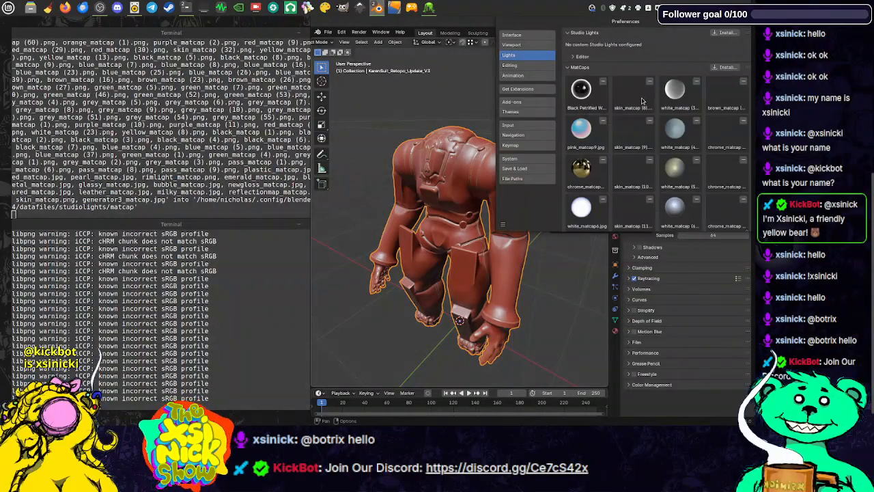
scroll(625, 116, down, 5)
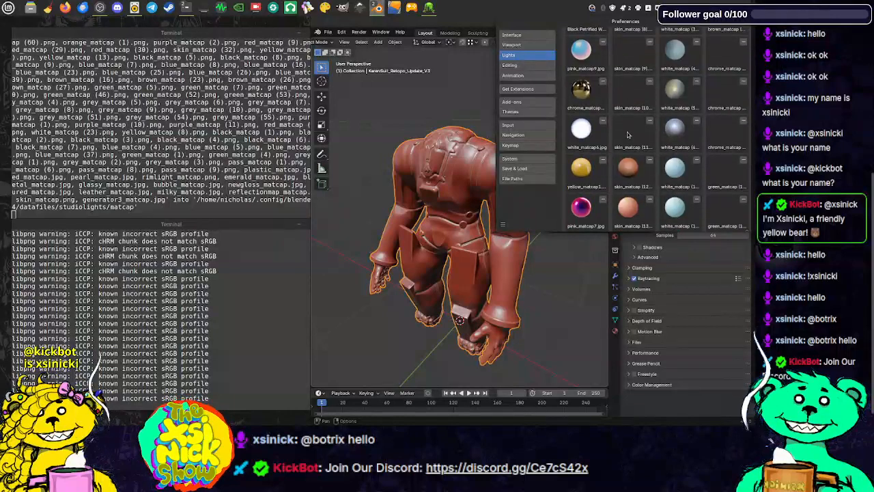
scroll(632, 145, down, 6)
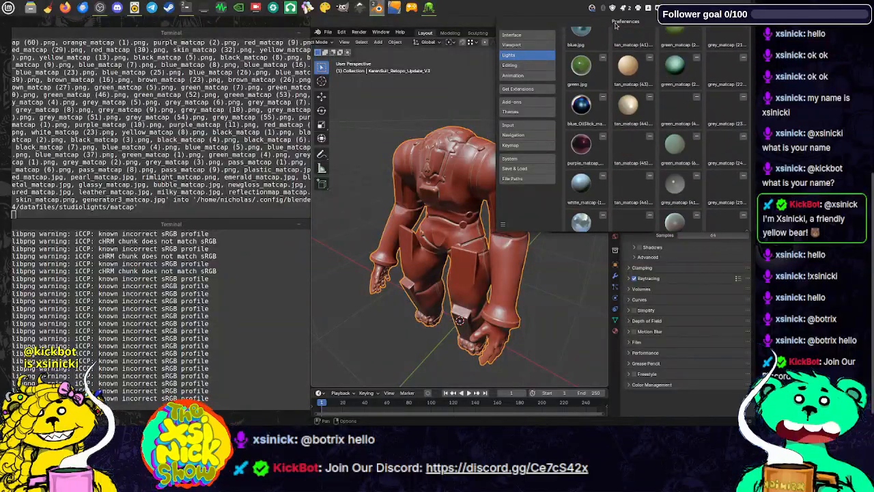
drag(589, 28, 454, 72)
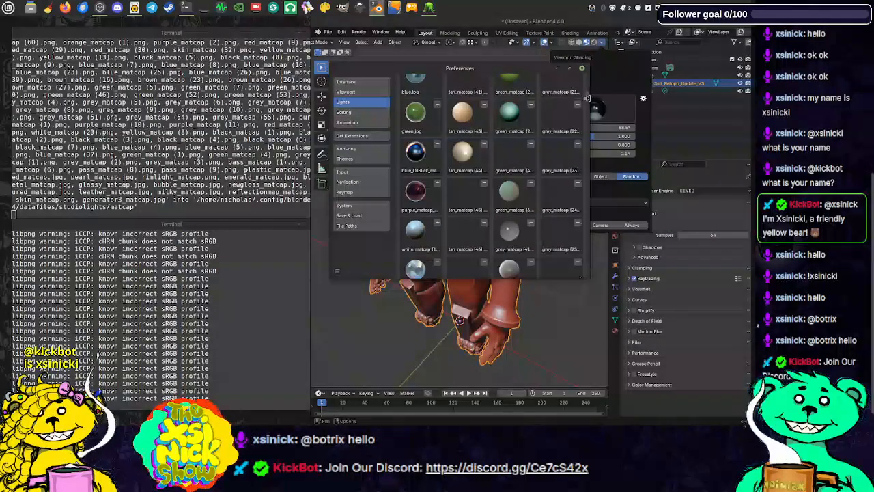
drag(589, 100, 561, 81)
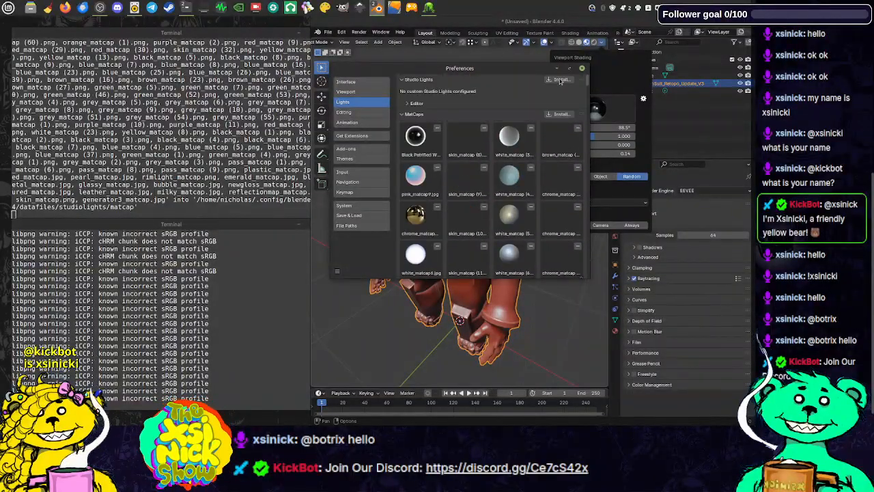
click(414, 114)
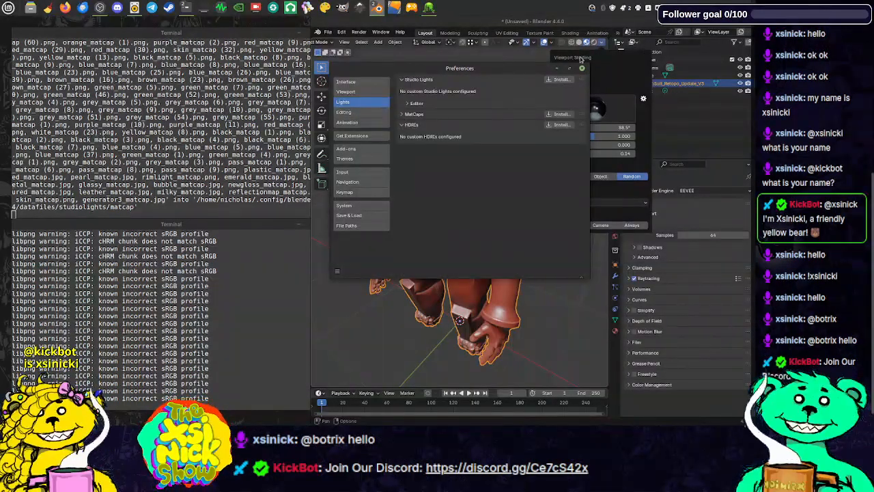
click(582, 67)
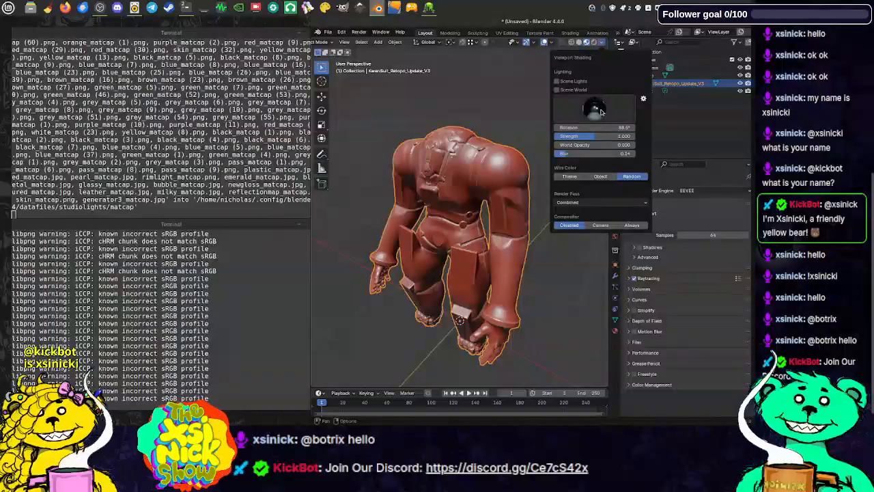
- Try Scene Lights and Scene World as the viewport lighting for the suit
click(601, 111)
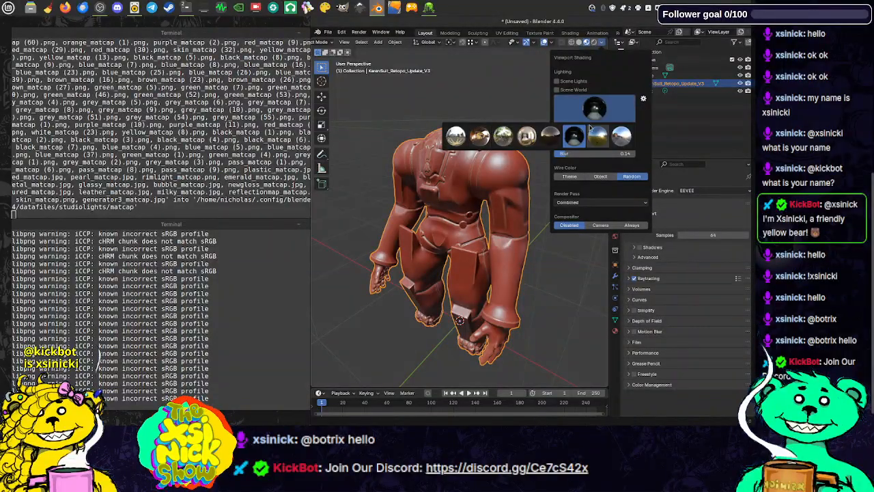
click(615, 82)
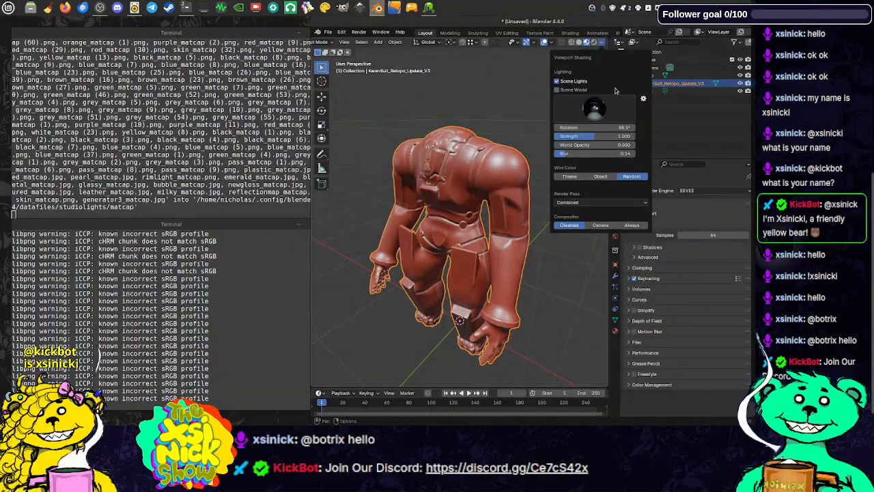
click(573, 91)
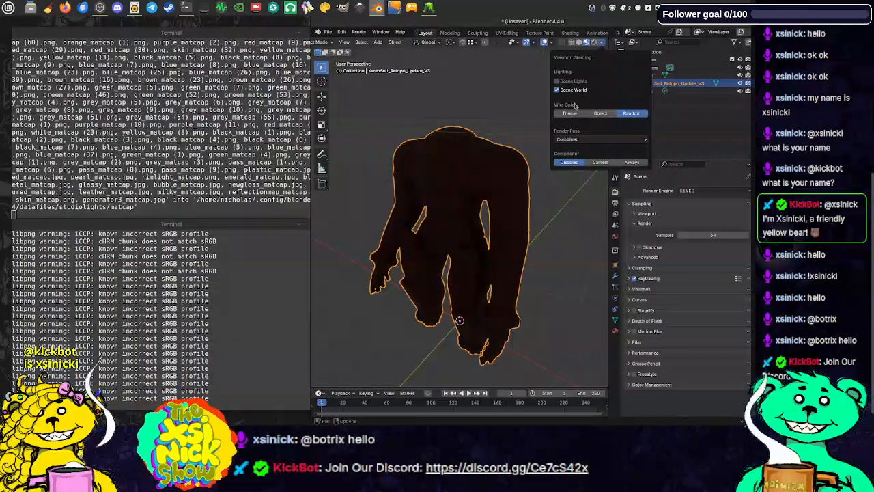
click(572, 91)
click(572, 90)
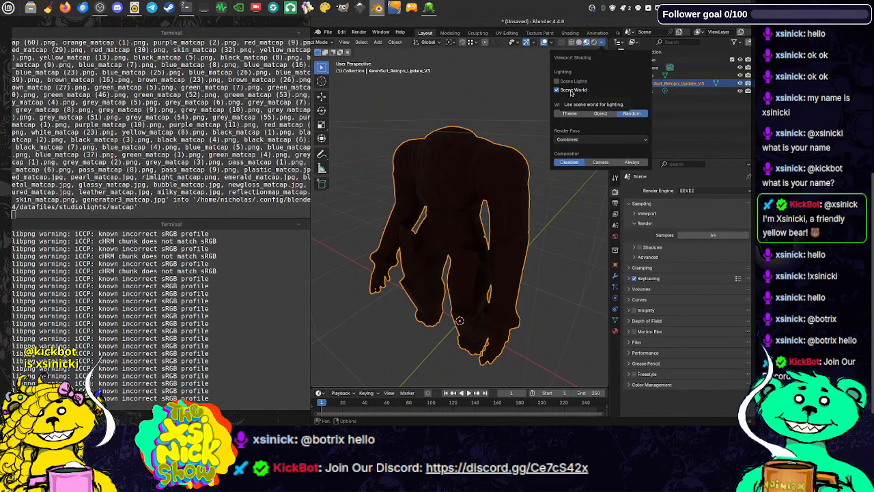
- Set the viewport wire color to Object, turn off Scene World lighting and toggle Scene Lights to compare the shading
click(597, 116)
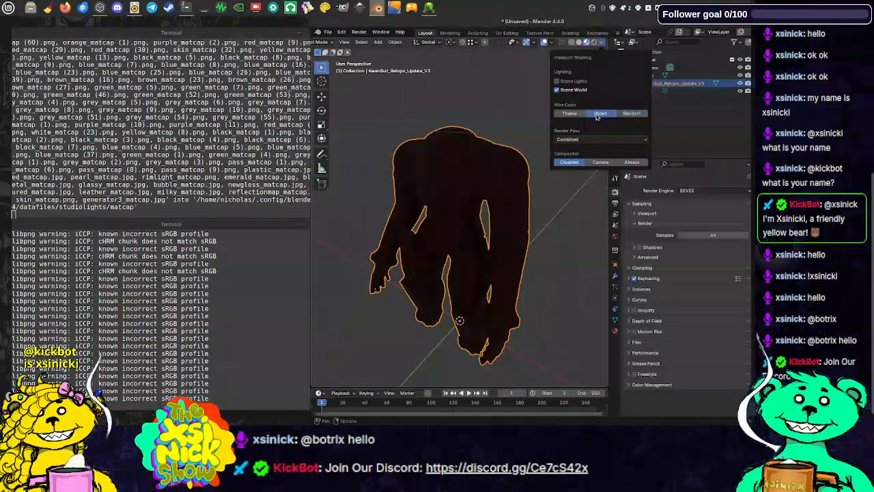
click(572, 91)
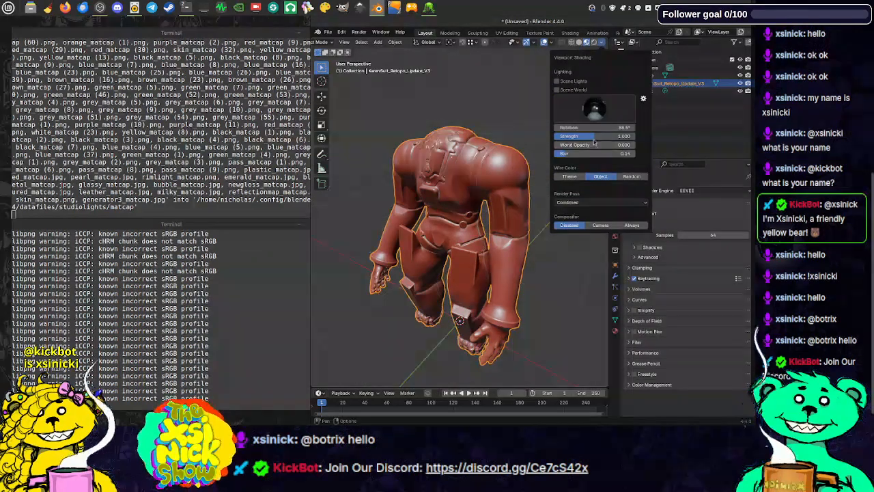
click(576, 85)
click(575, 85)
click(576, 85)
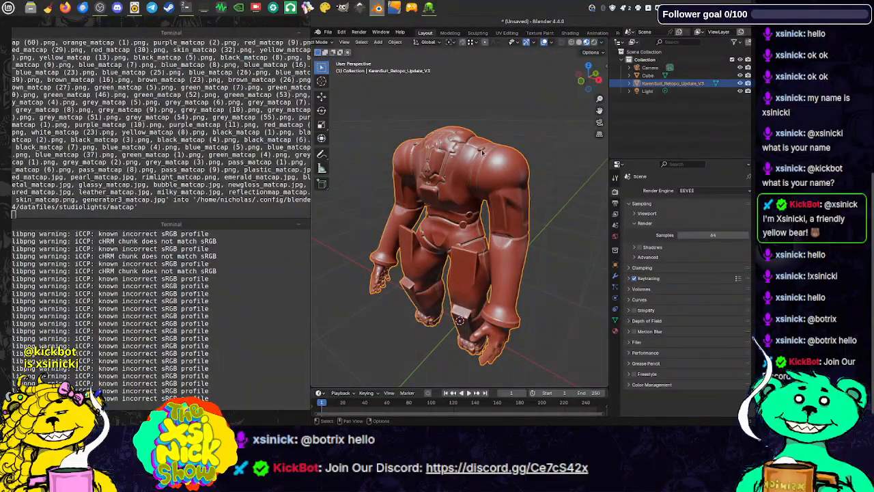
- Switch to 3DCoat and examine the suit's shading from the side, the shoulder and the front
middle_drag(482, 151, 512, 183)
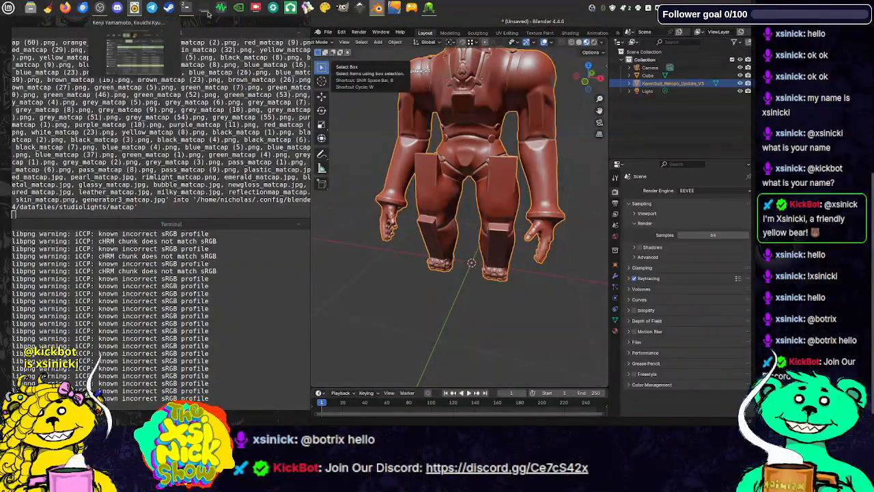
mouse_move(183, 17)
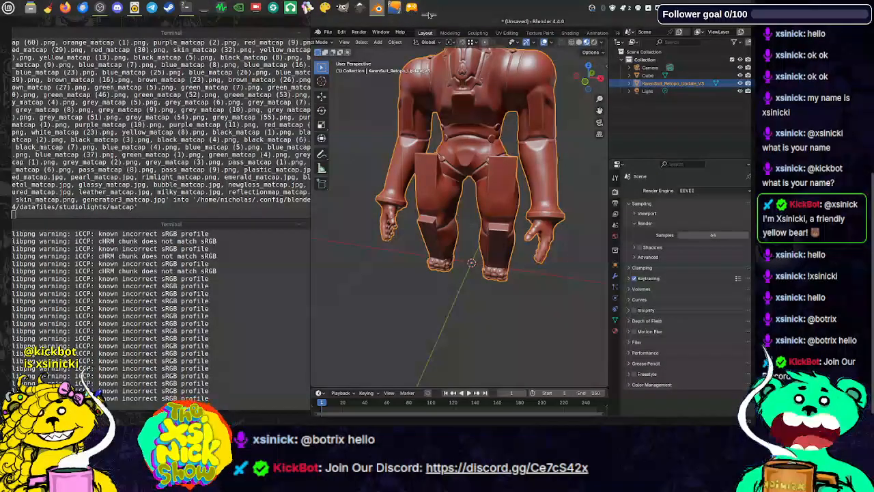
click(431, 13)
drag(343, 90, 266, 89)
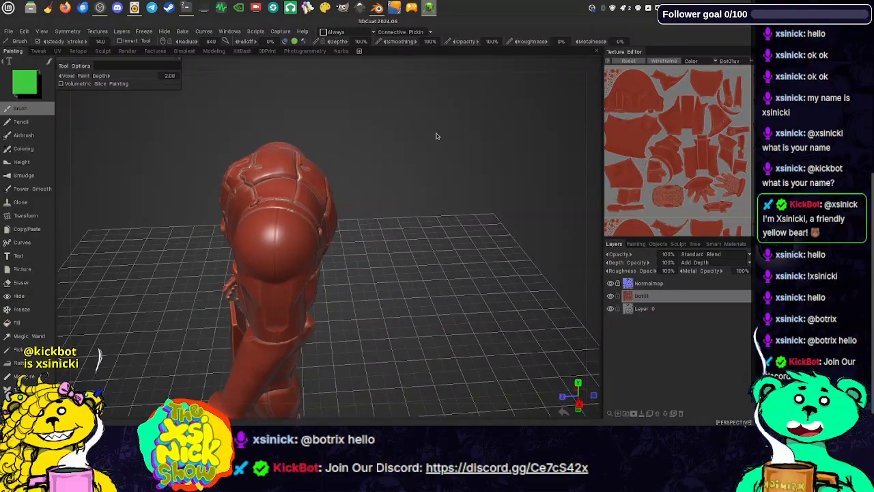
drag(353, 68, 324, 95)
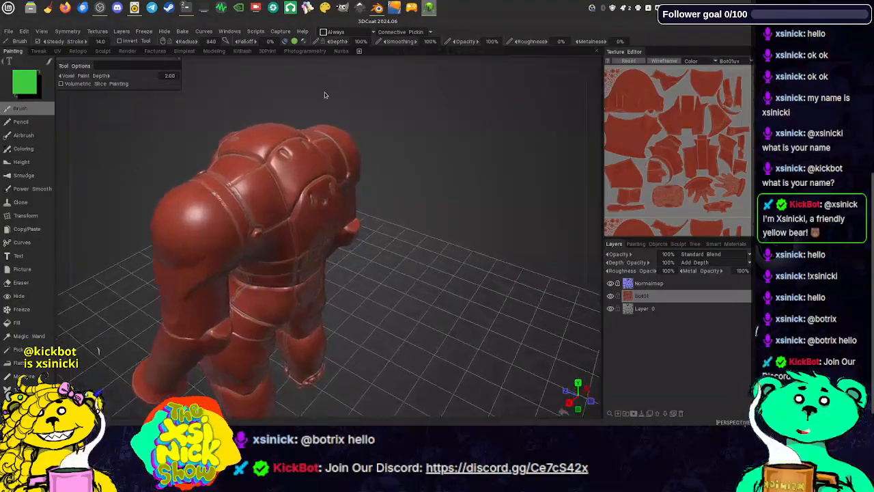
scroll(326, 97, up, 4)
middle_drag(145, 184, 260, 252)
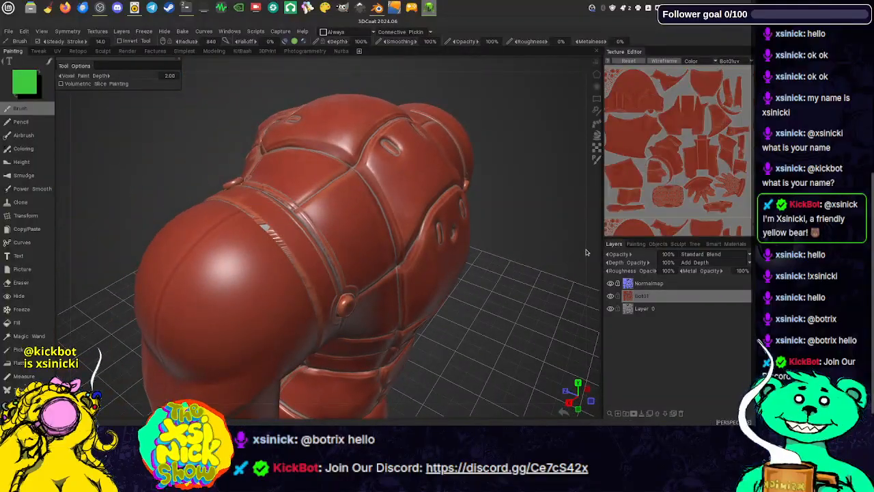
drag(587, 252, 645, 192)
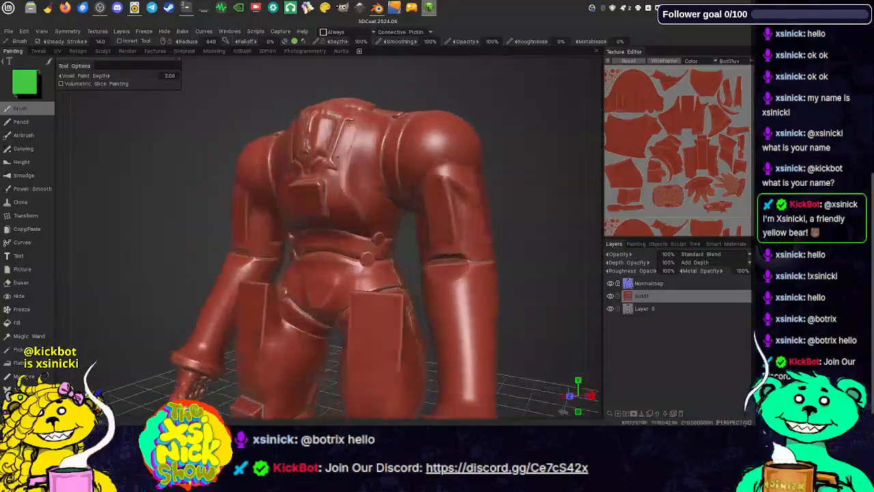
drag(580, 198, 578, 220)
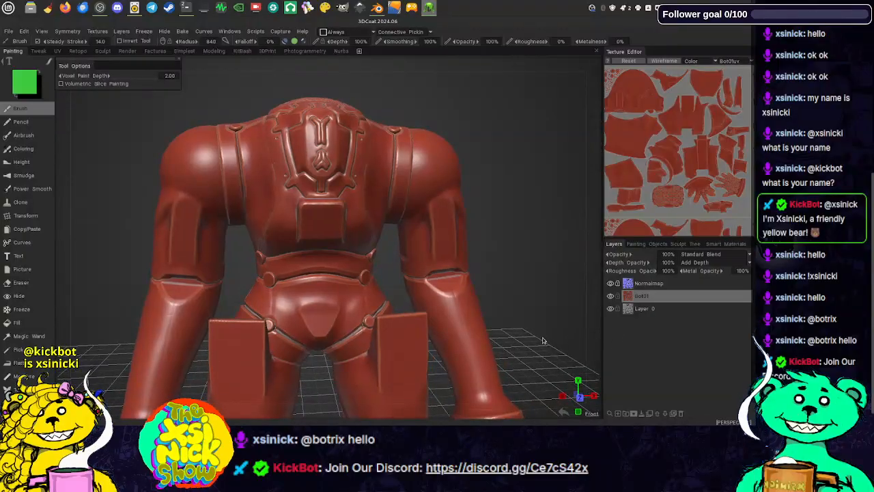
- Browse the Cartoon, Dirt, Leather, Metal, Paints, Plastic and Rubber smart material categories for a material that suits the suit
drag(543, 339, 517, 342)
click(651, 284)
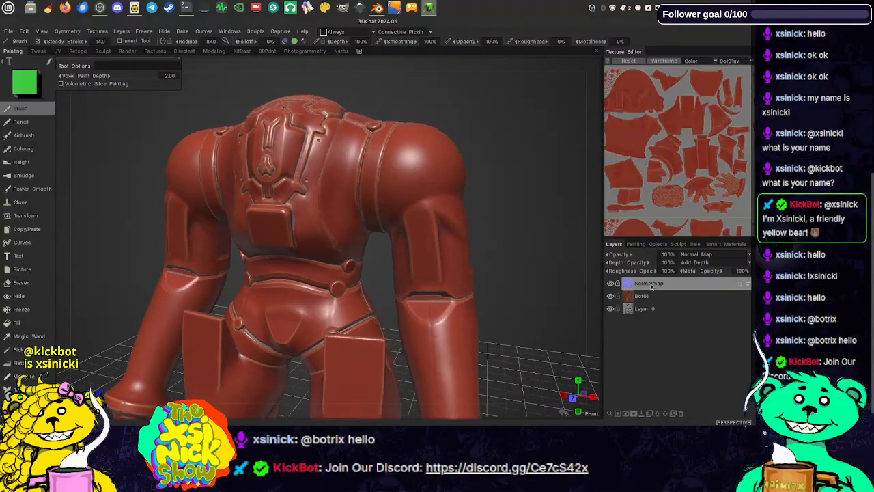
click(726, 244)
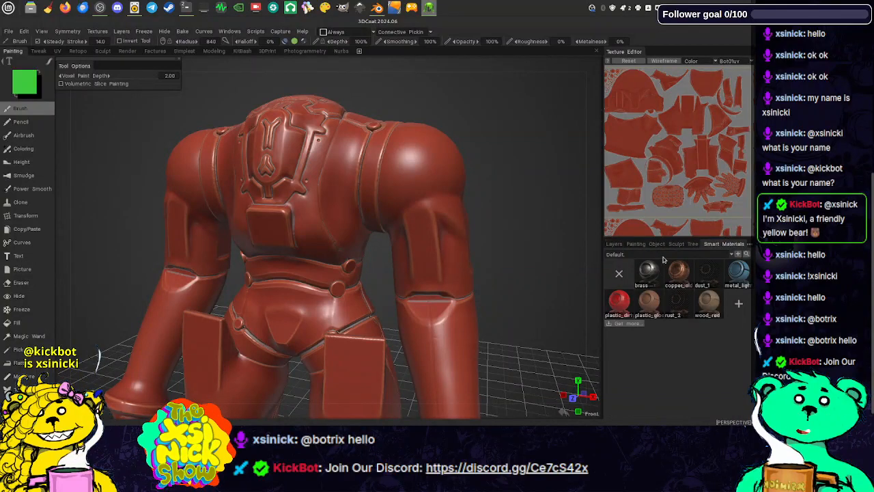
mouse_move(663, 260)
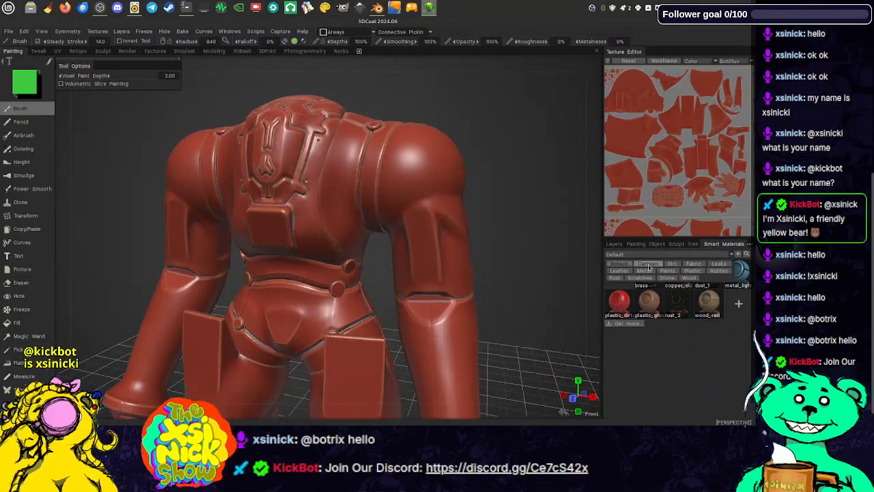
click(649, 265)
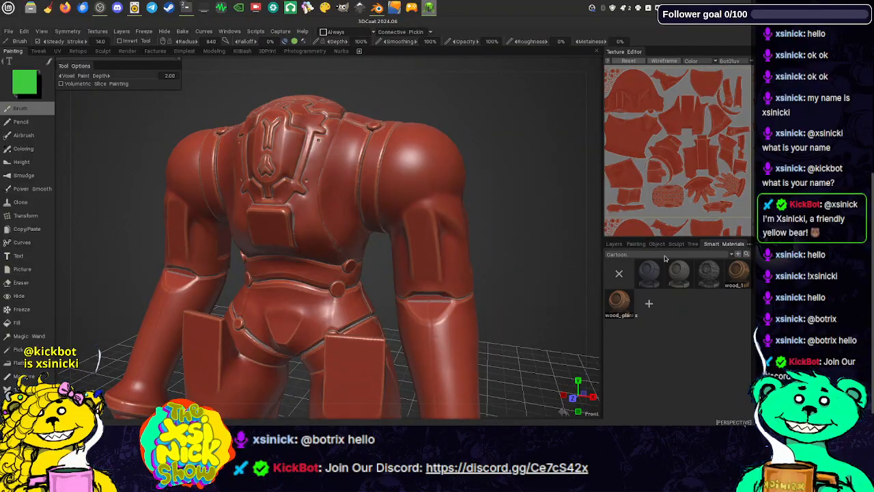
click(675, 264)
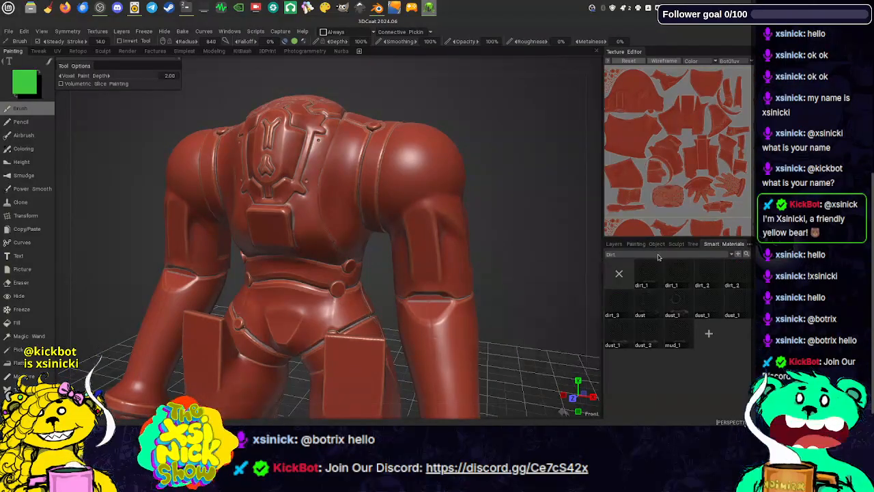
click(626, 275)
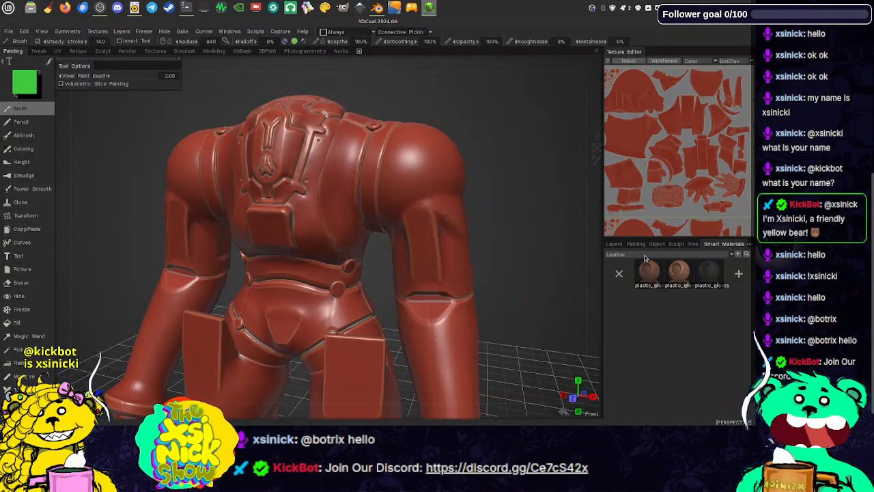
click(644, 271)
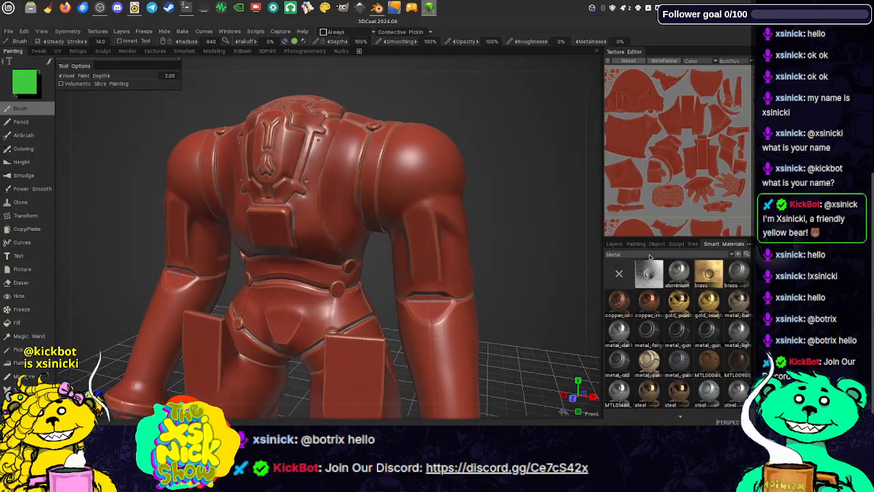
mouse_move(650, 257)
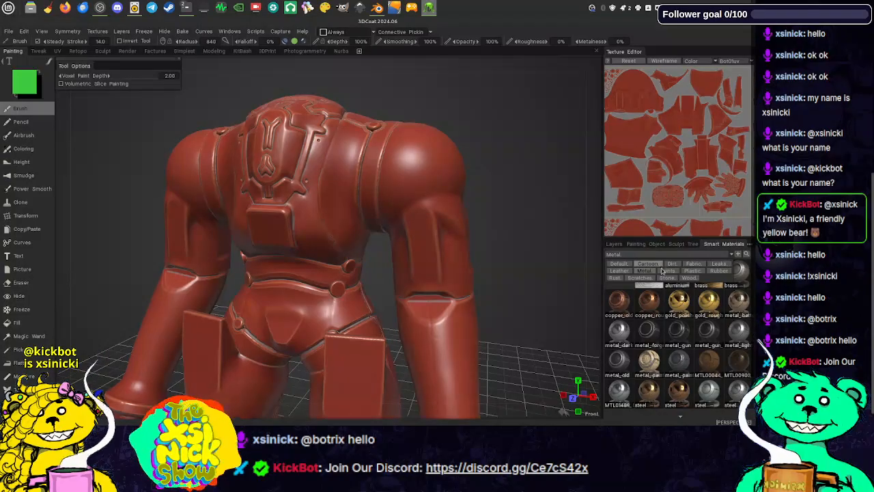
click(661, 271)
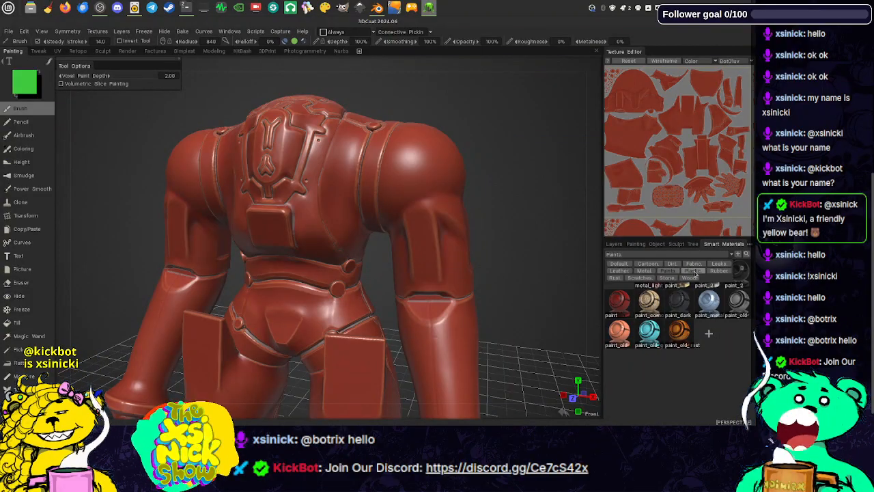
click(695, 273)
mouse_move(683, 260)
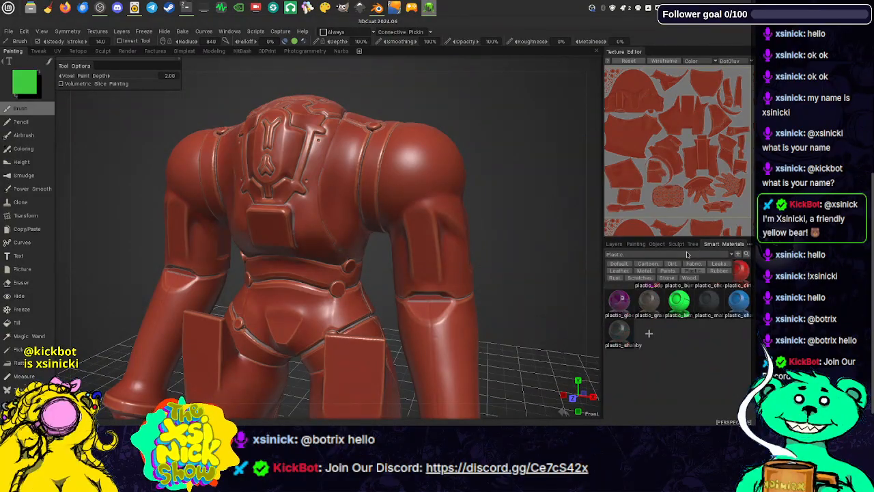
click(720, 271)
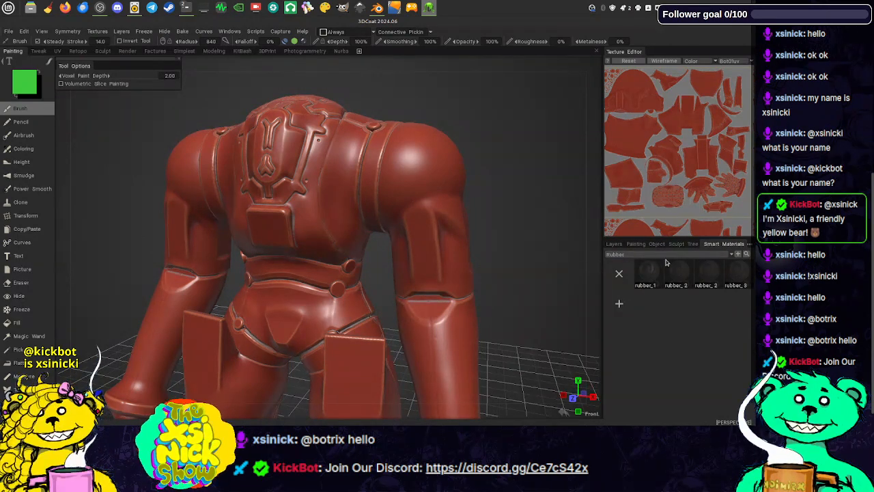
mouse_move(669, 258)
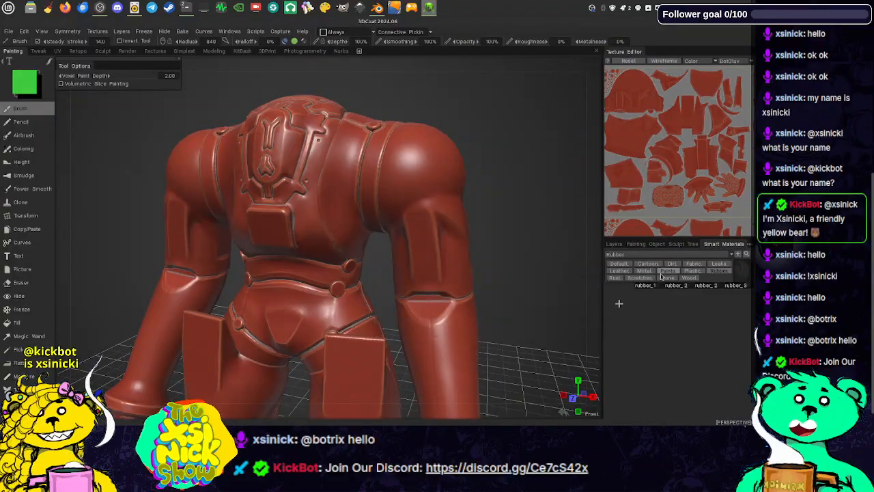
- Choose the turquoise old-paint smart material from Paints and bake its required curvature layer as Local Curvature RGB with Sphere light sources
click(667, 271)
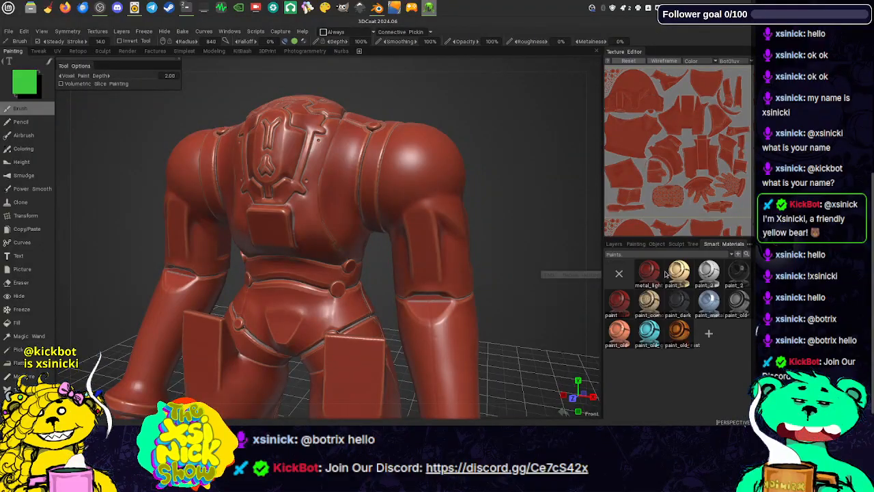
click(652, 330)
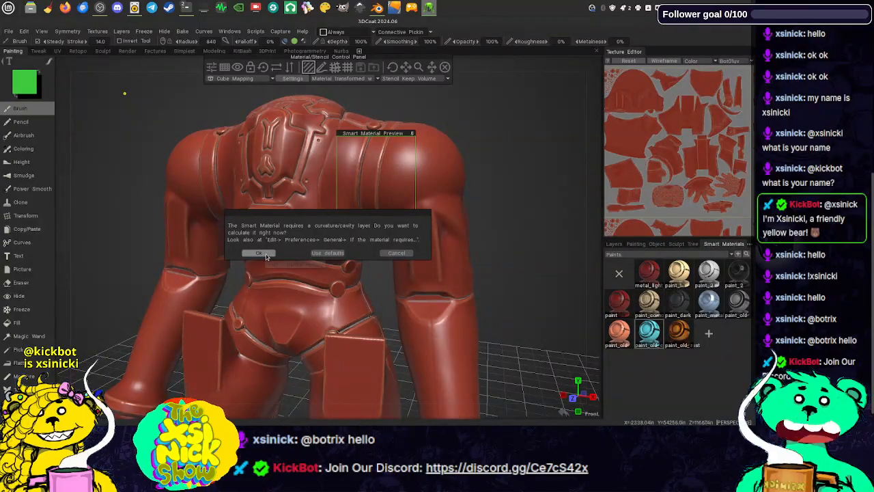
click(267, 254)
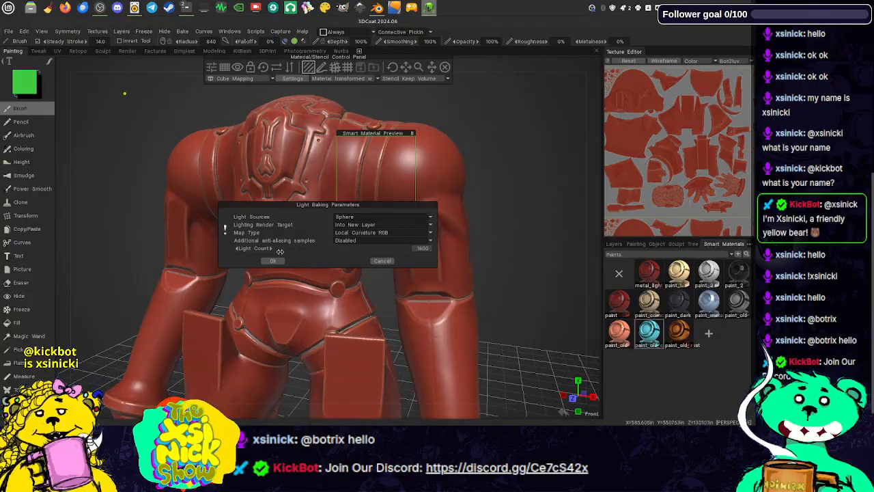
click(272, 261)
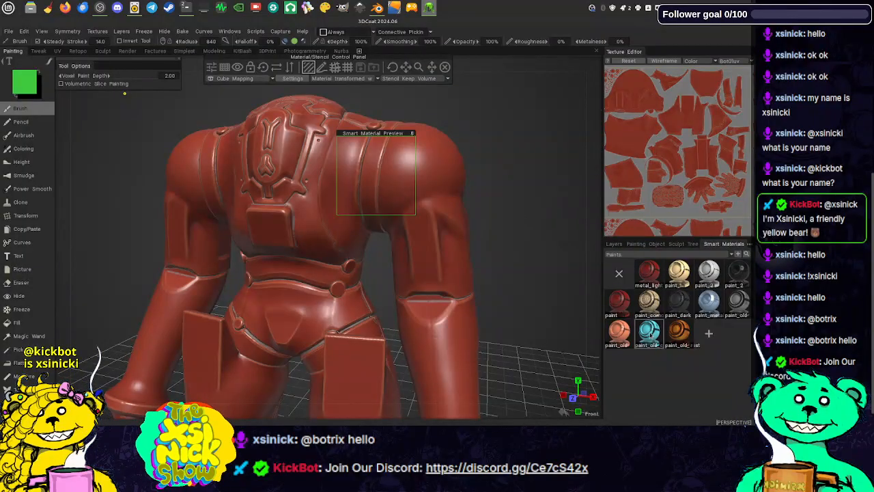
- Make Bot01 the active layer and inspect the turquoise smart material preview on the suit's shoulder and chest
click(616, 243)
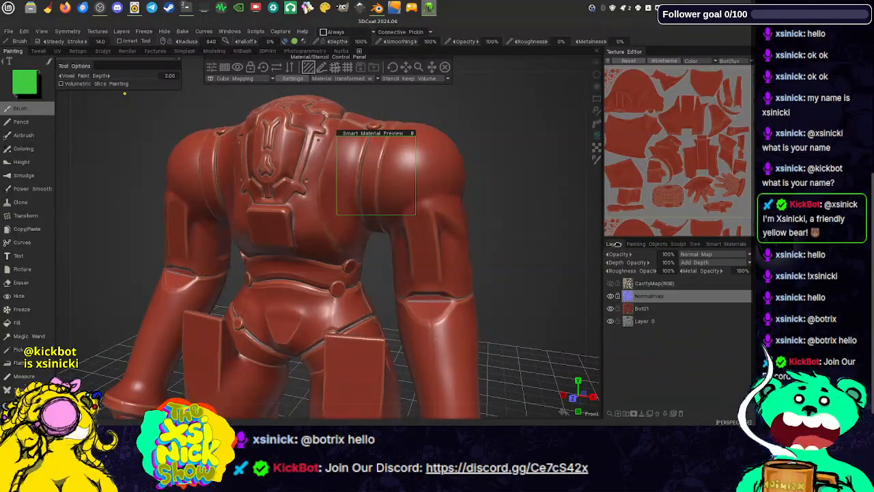
click(653, 282)
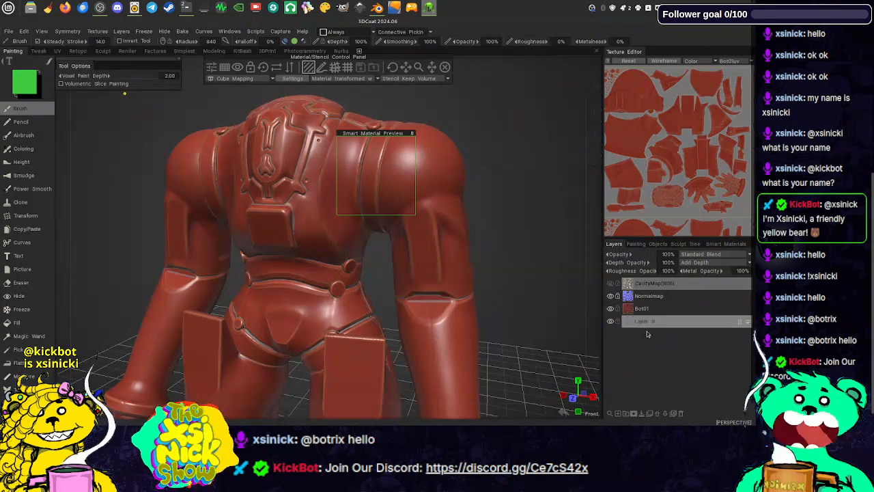
click(649, 312)
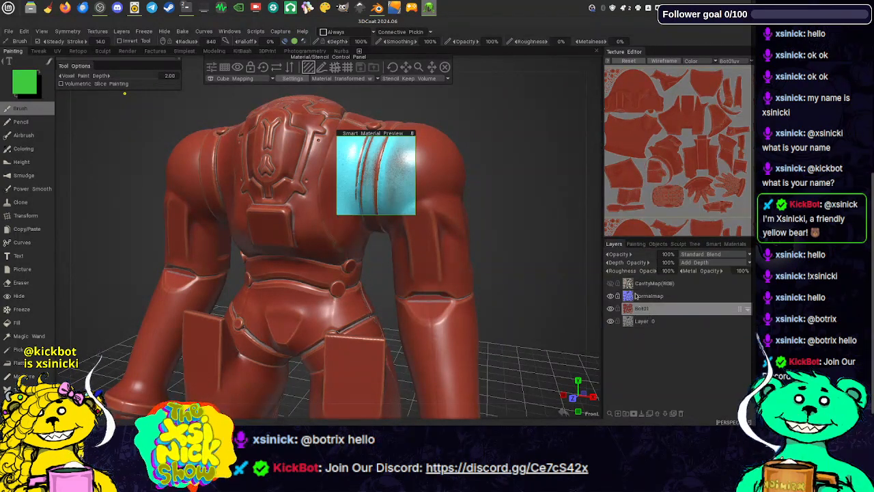
click(623, 297)
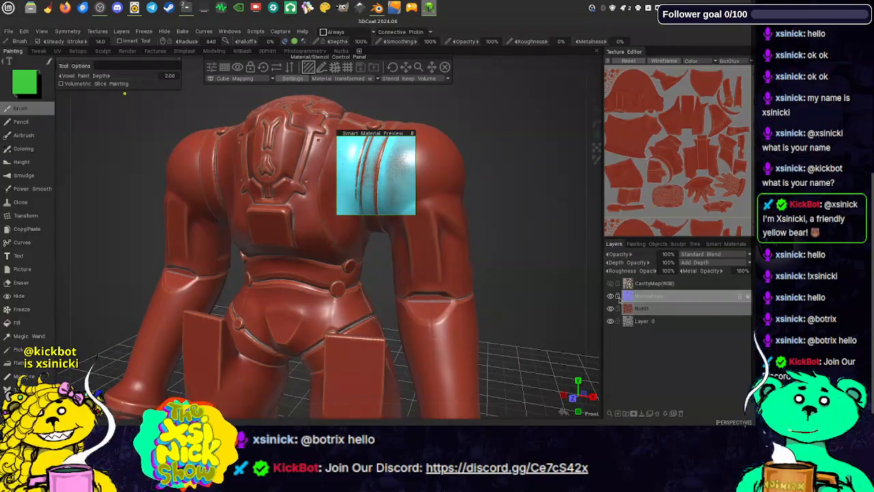
click(640, 310)
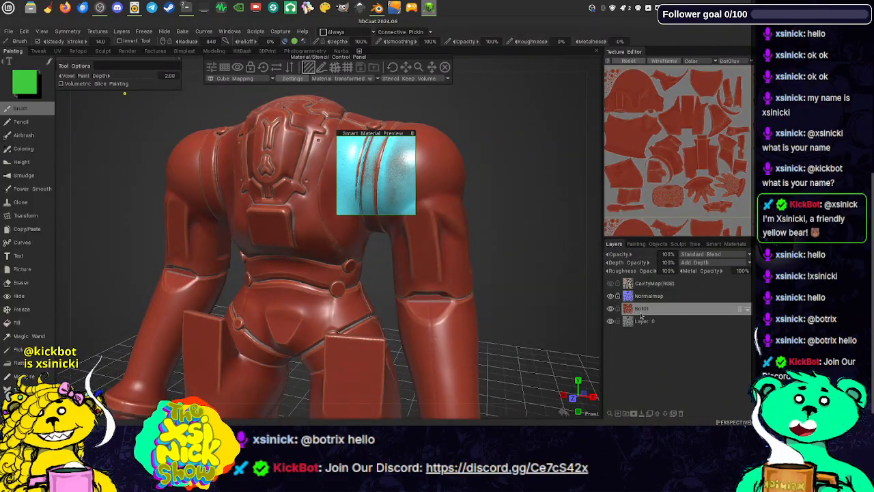
mouse_move(490, 156)
middle_down()
mouse_move(489, 170)
mouse_move(469, 168)
mouse_move(482, 158)
middle_up()
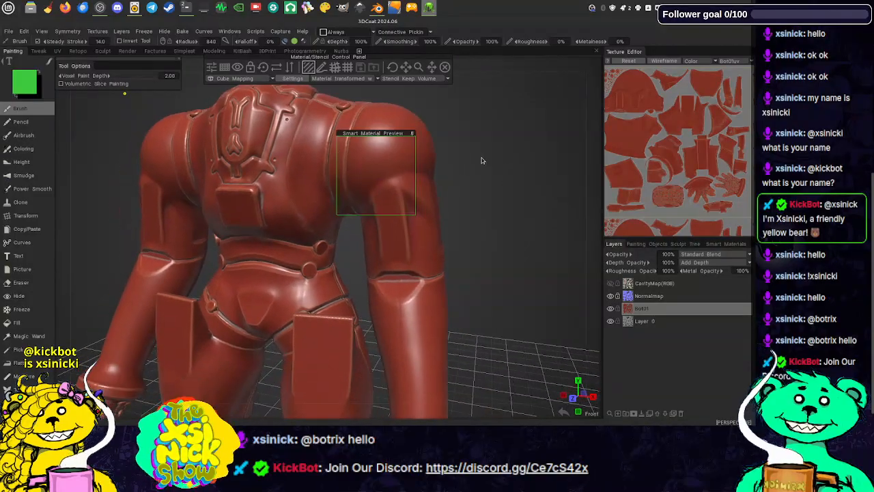
middle_drag(431, 183, 569, 209)
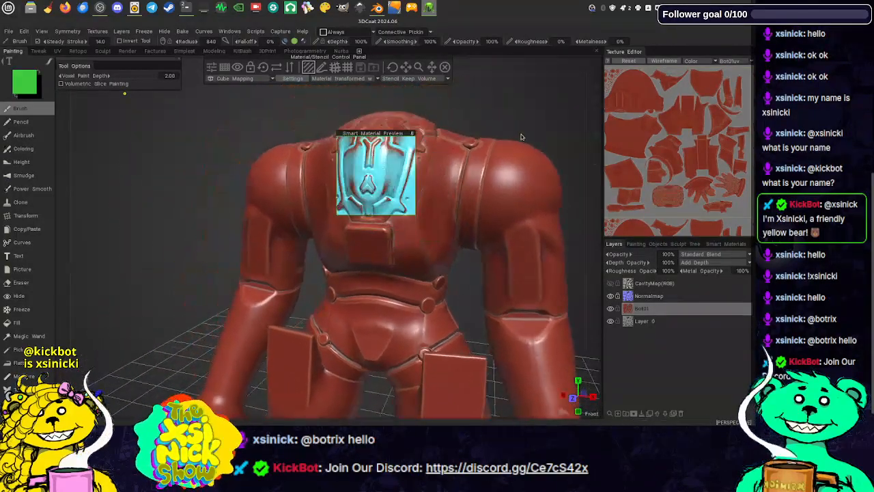
middle_drag(499, 146, 484, 170)
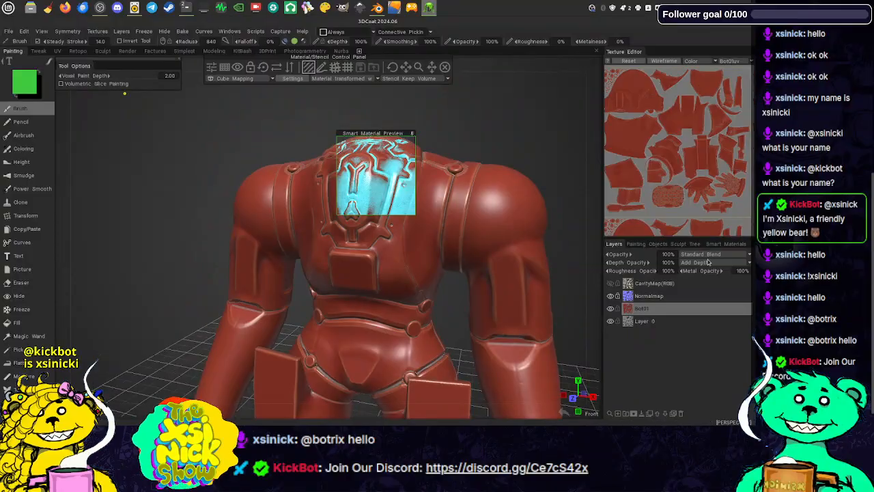
- Dock the Smart Materials panel beside the Texture Editor and bring the turquoise old-paint material into view
mouse_move(724, 244)
mouse_down()
mouse_move(704, 198)
mouse_move(672, 249)
mouse_move(612, 255)
mouse_move(632, 239)
mouse_move(674, 117)
mouse_move(745, 87)
mouse_up()
scroll(734, 150, down, 6)
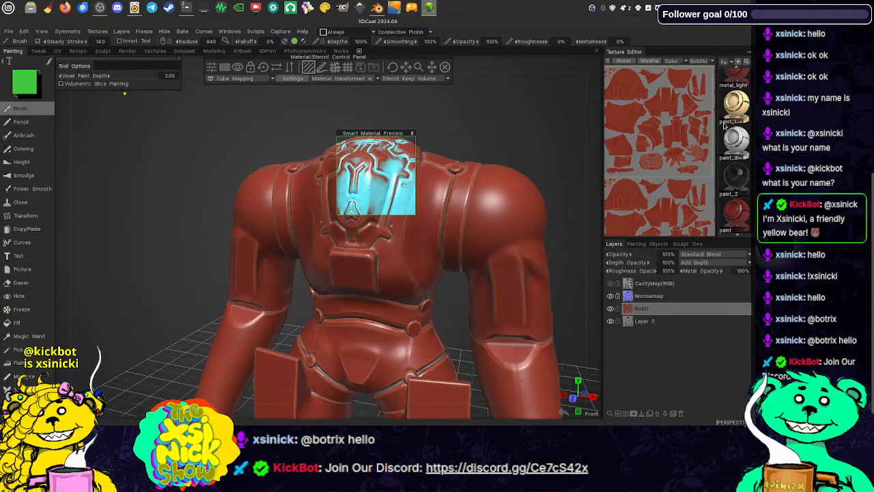
scroll(739, 142, down, 1)
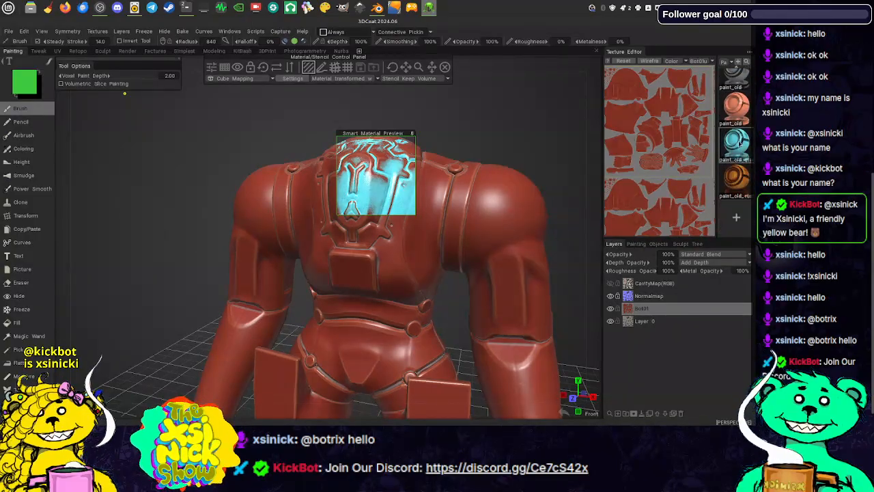
- Open paint_old_grany for editing, place its editor beside the suit, and enlarge the material preview over the chest and shoulder
double_click(743, 146)
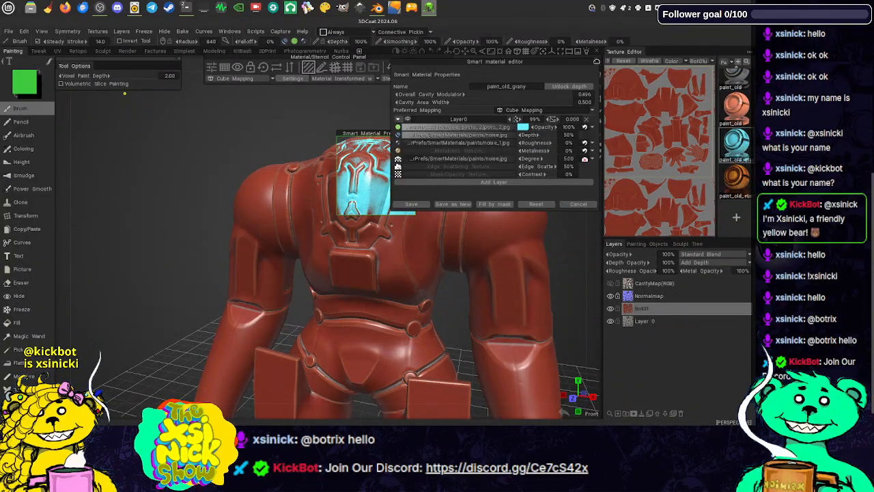
drag(580, 68, 290, 164)
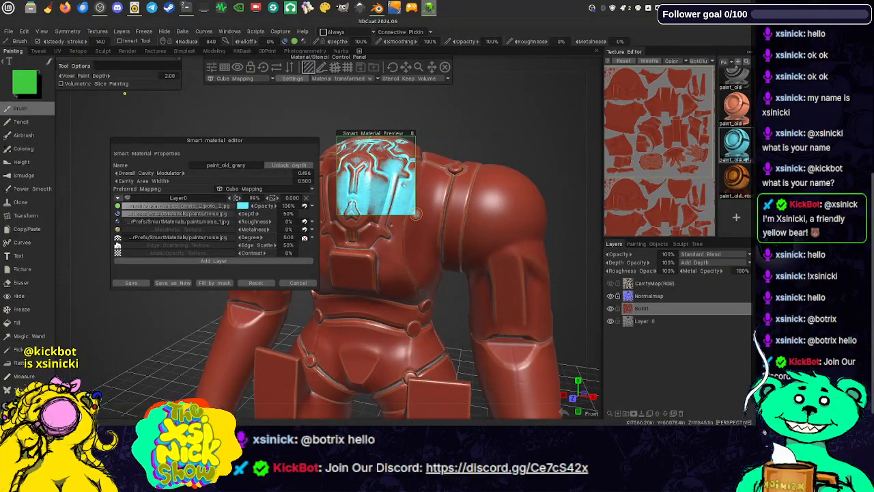
drag(416, 216, 485, 289)
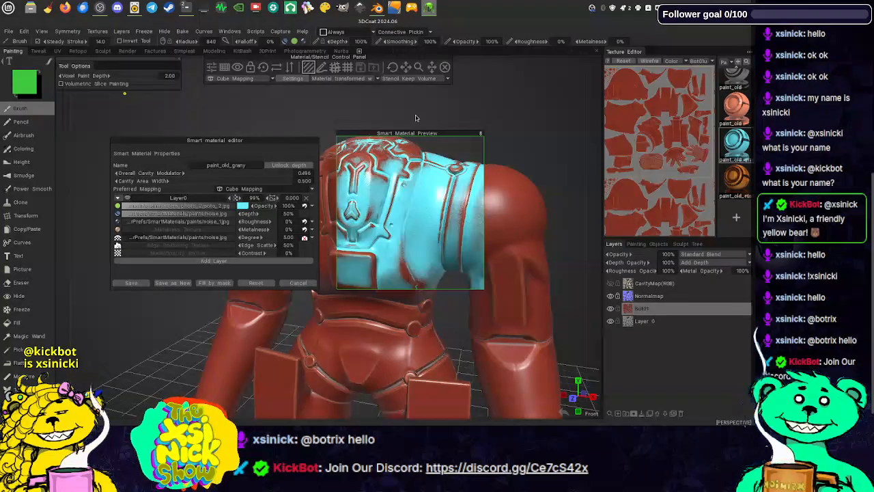
drag(421, 133, 405, 114)
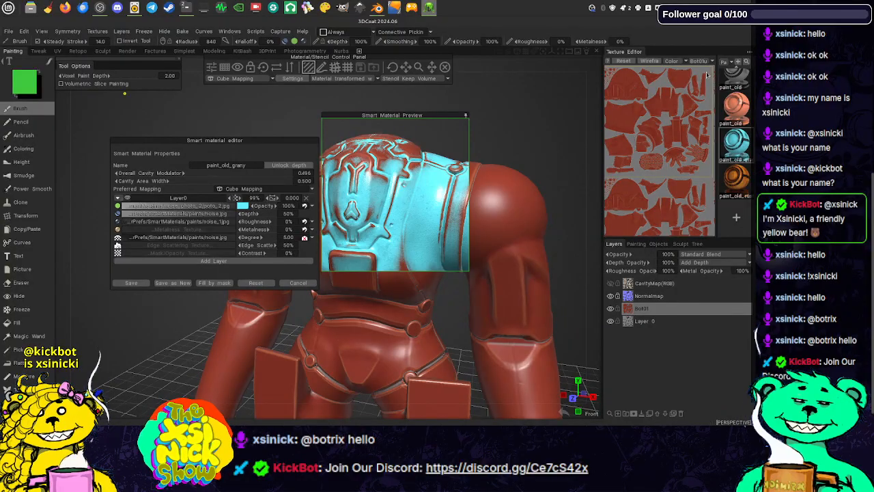
click(737, 81)
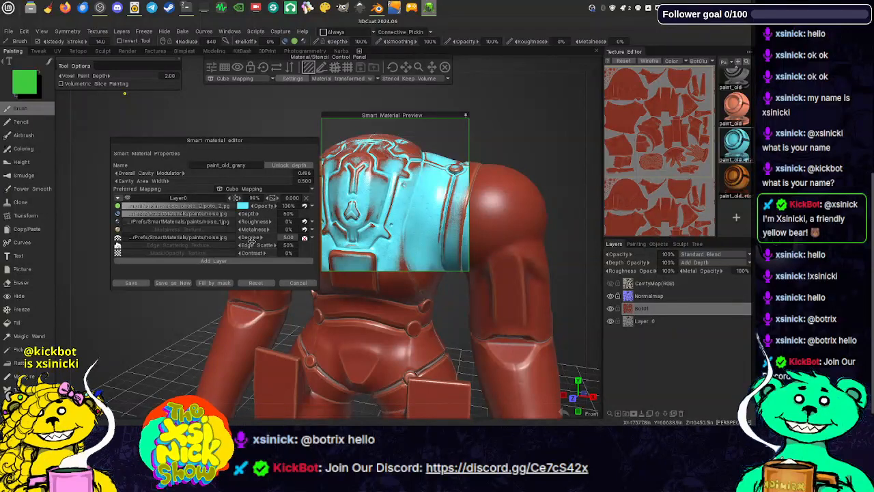
- In paint_old_grany's Layer0, set Degree to 2.90 and the last value in the layer's header row to -0.760
mouse_move(240, 239)
mouse_down()
mouse_move(175, 254)
mouse_move(268, 240)
mouse_move(213, 249)
mouse_move(230, 244)
mouse_up()
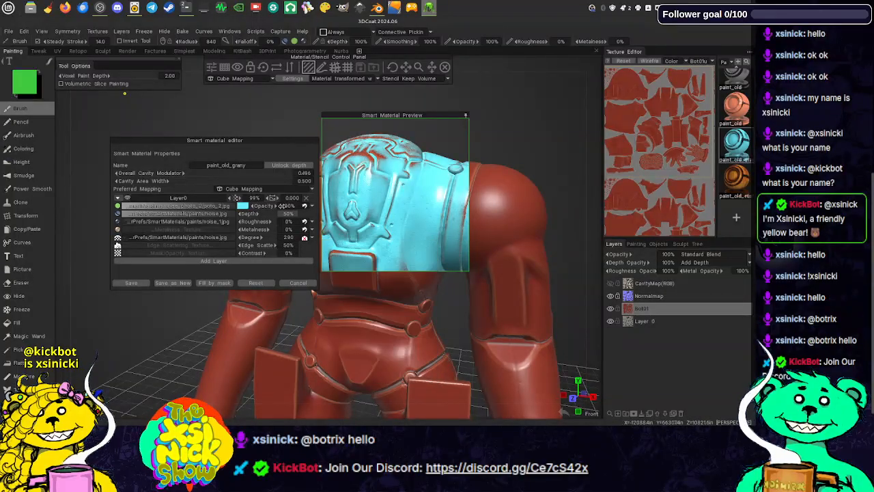
middle_drag(372, 186, 460, 182)
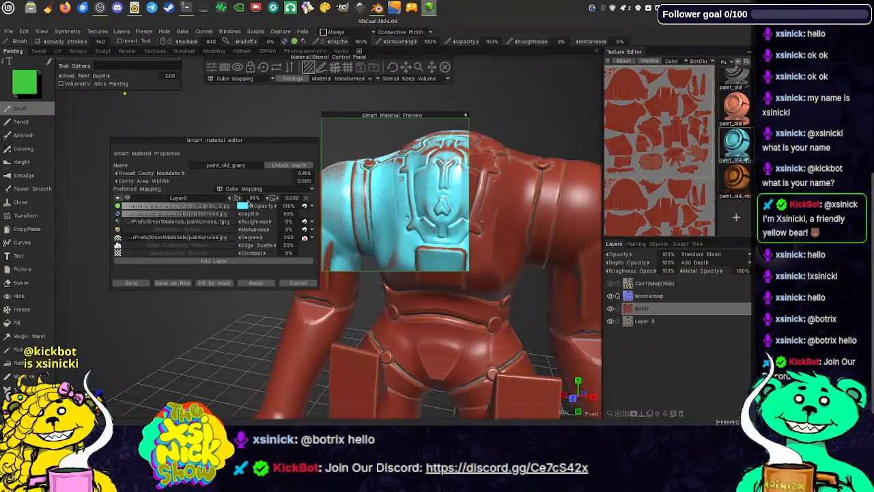
drag(255, 198, 214, 206)
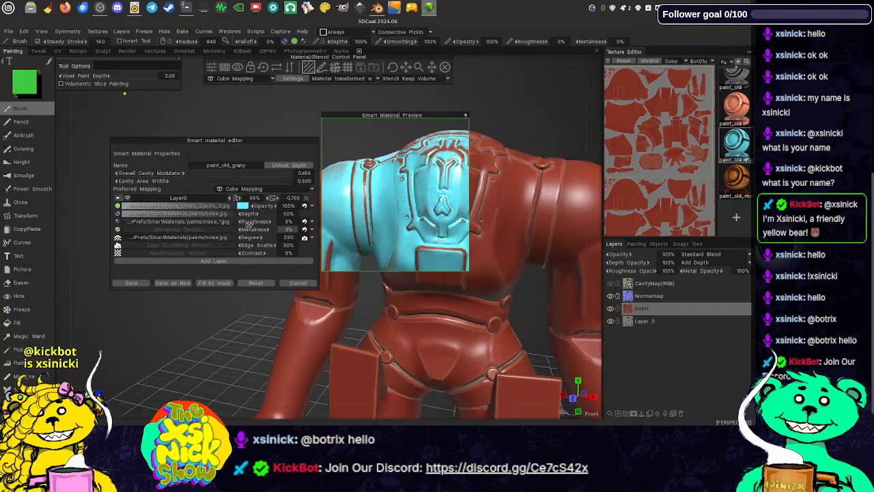
- Recolor Layer0 of paint_old_grany to a near-black grey, #1C1E1B
click(243, 207)
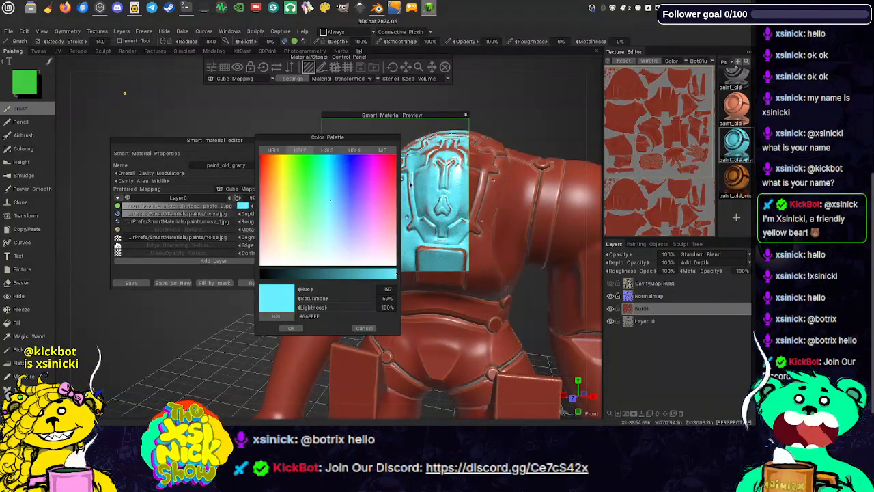
drag(324, 208, 316, 284)
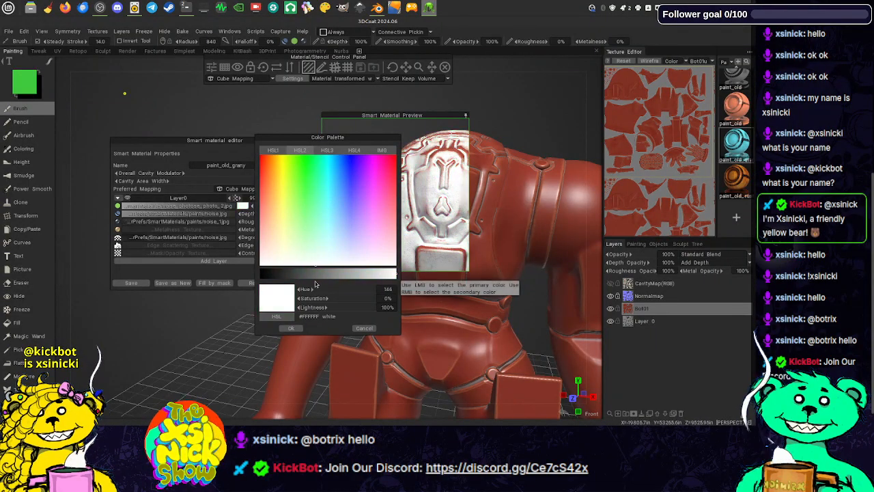
click(350, 160)
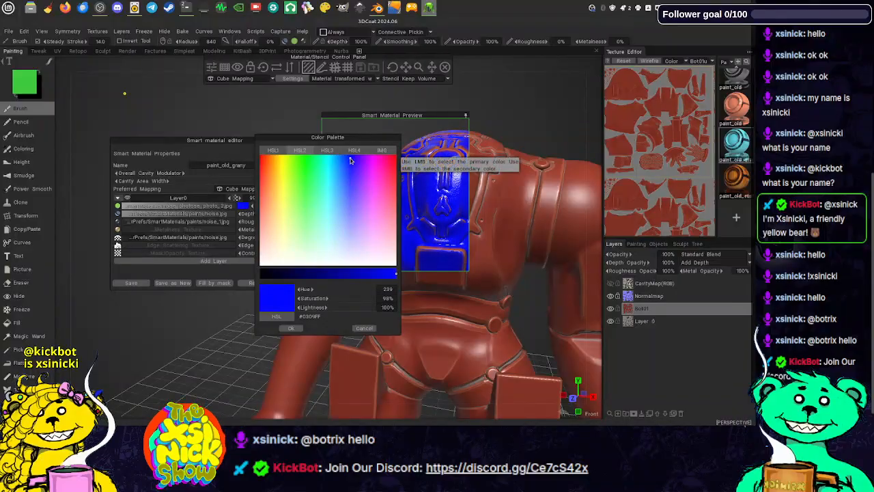
mouse_move(341, 163)
mouse_down()
mouse_move(323, 165)
mouse_move(348, 167)
mouse_up()
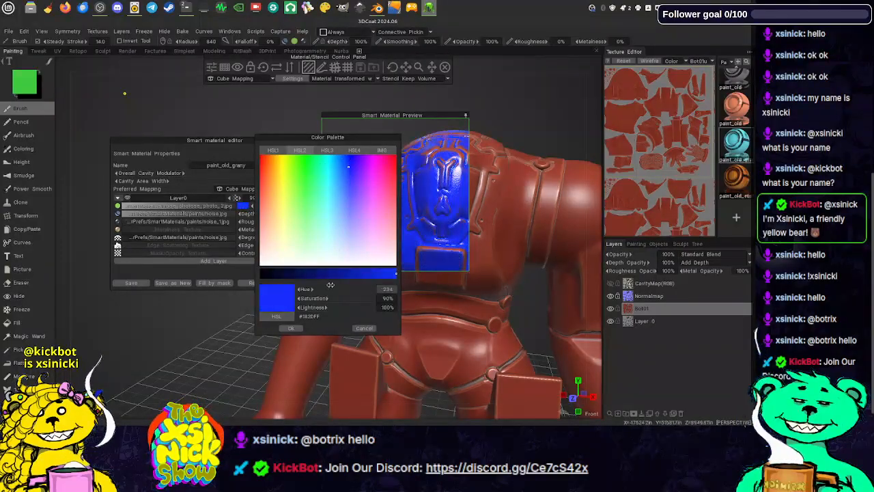
drag(315, 274, 276, 277)
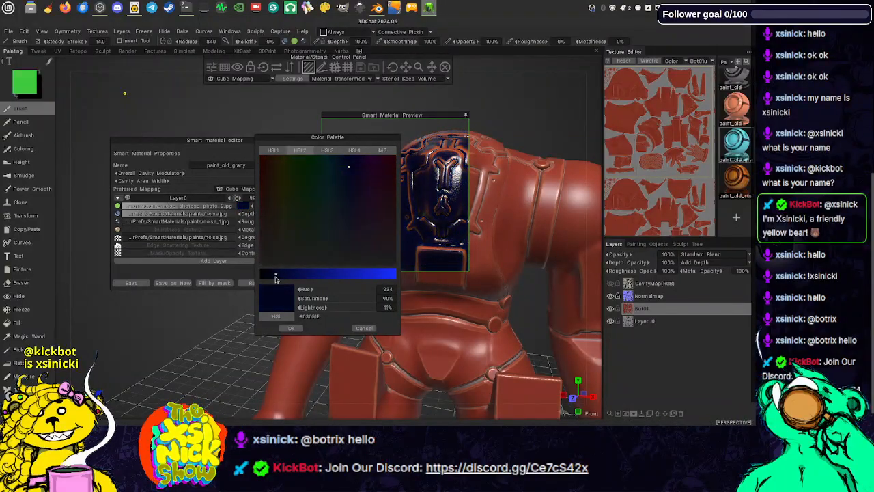
mouse_move(339, 183)
mouse_down()
mouse_move(310, 207)
mouse_move(332, 206)
mouse_move(325, 231)
mouse_move(305, 249)
mouse_up()
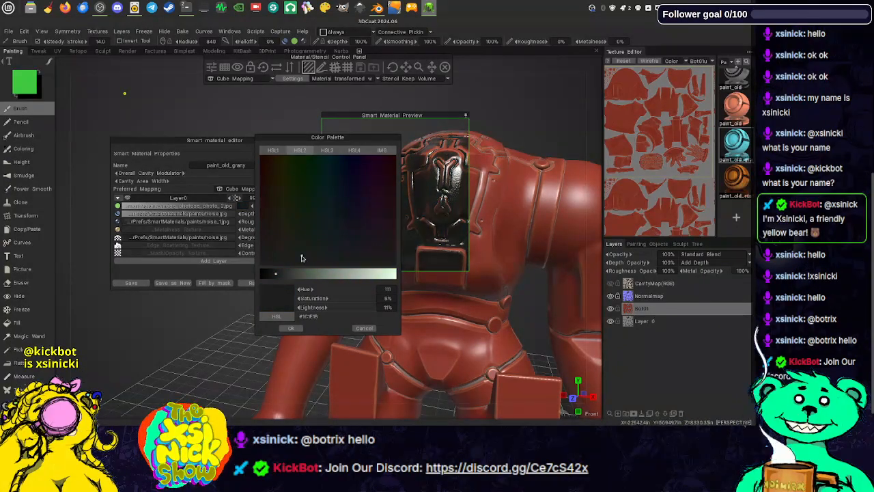
click(291, 328)
- Set Layer0's Roughness to 53% and its color to a dark olive green, #3E4A32
middle_drag(417, 254, 422, 211)
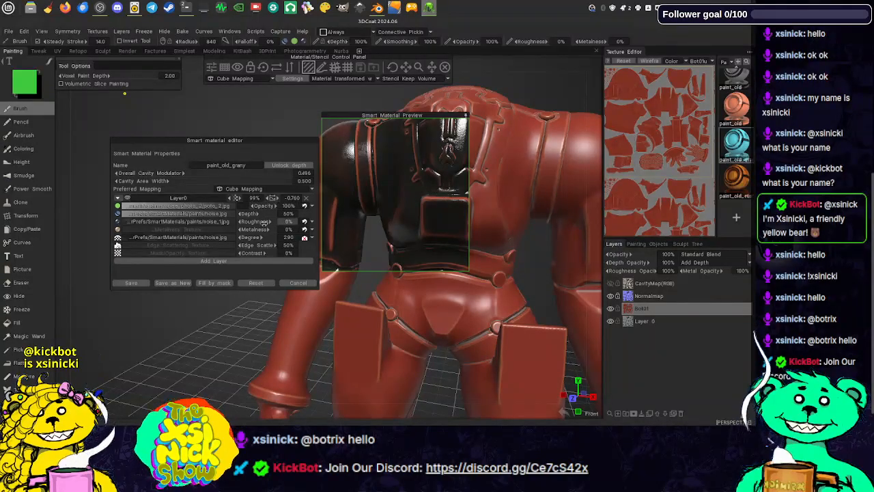
drag(260, 222, 301, 220)
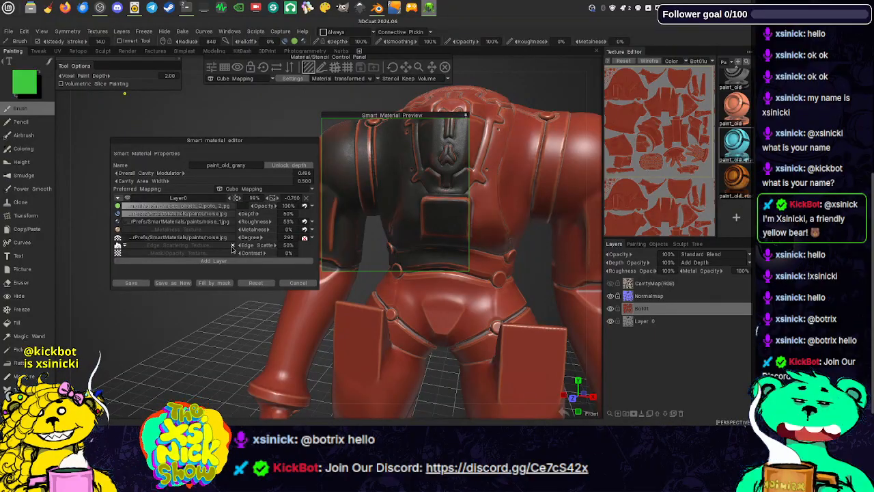
click(251, 206)
mouse_move(298, 244)
mouse_down()
mouse_move(287, 220)
mouse_move(295, 190)
mouse_up()
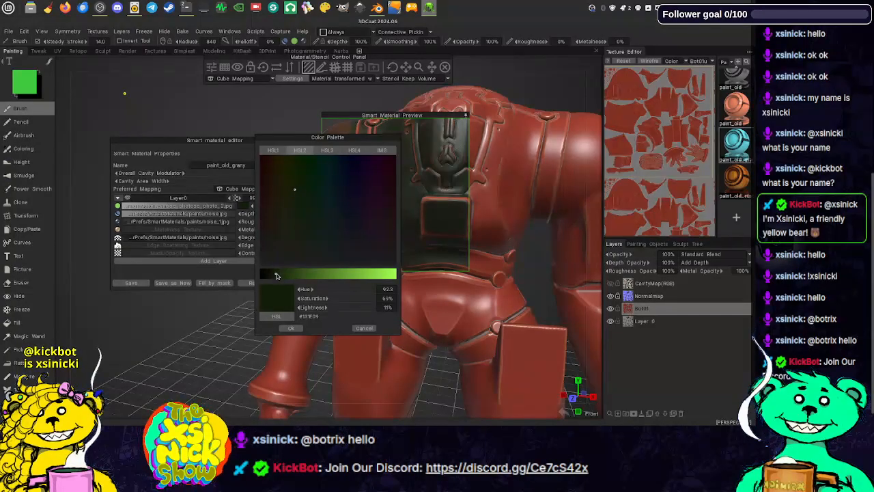
click(295, 234)
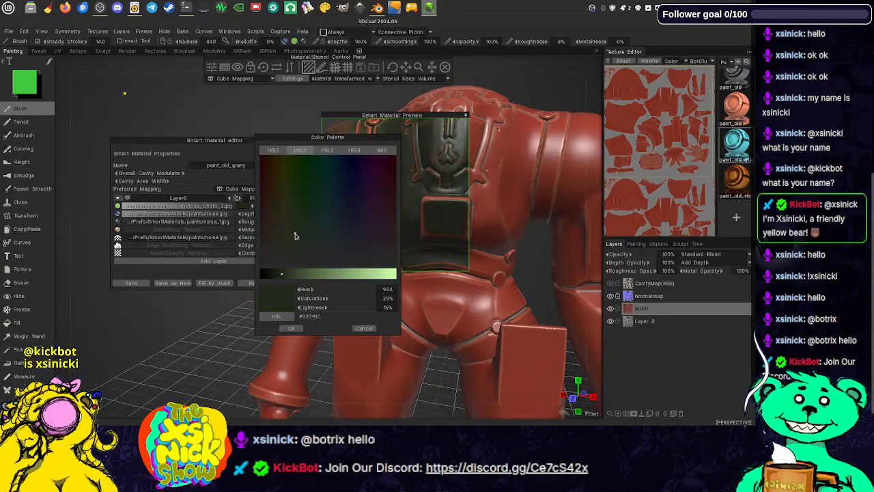
drag(295, 235, 293, 218)
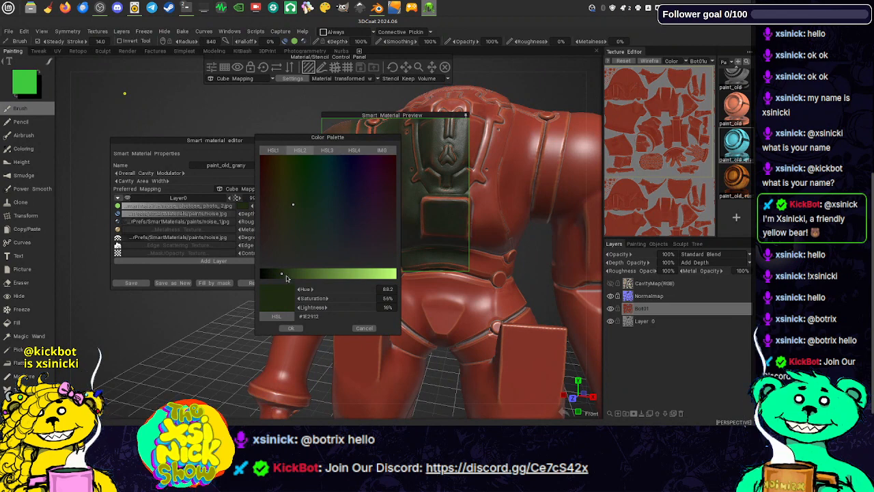
drag(287, 278, 295, 276)
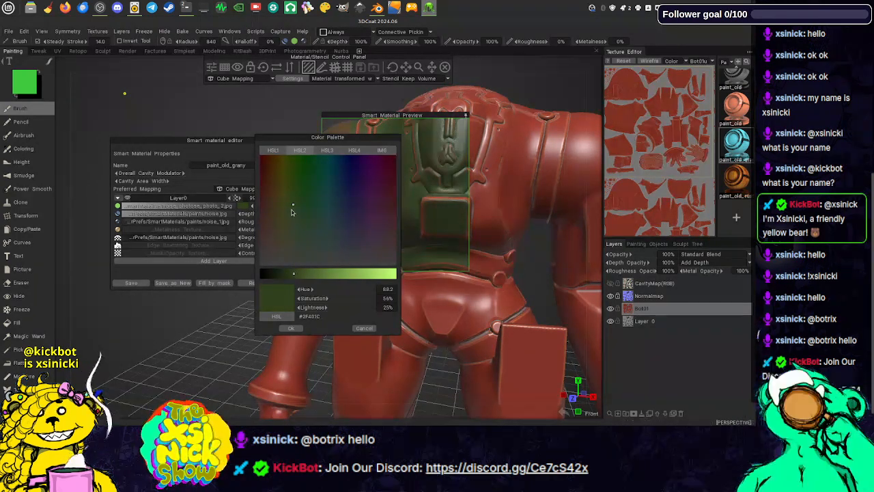
click(288, 219)
click(287, 275)
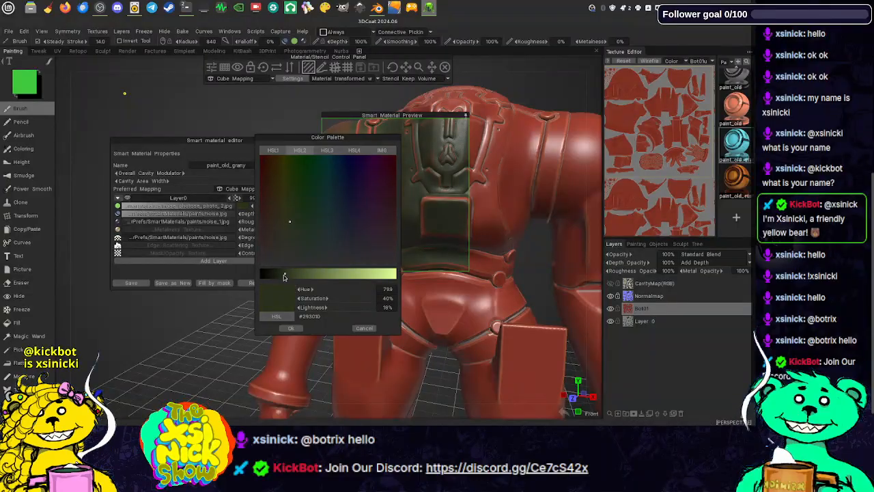
drag(288, 276, 292, 274)
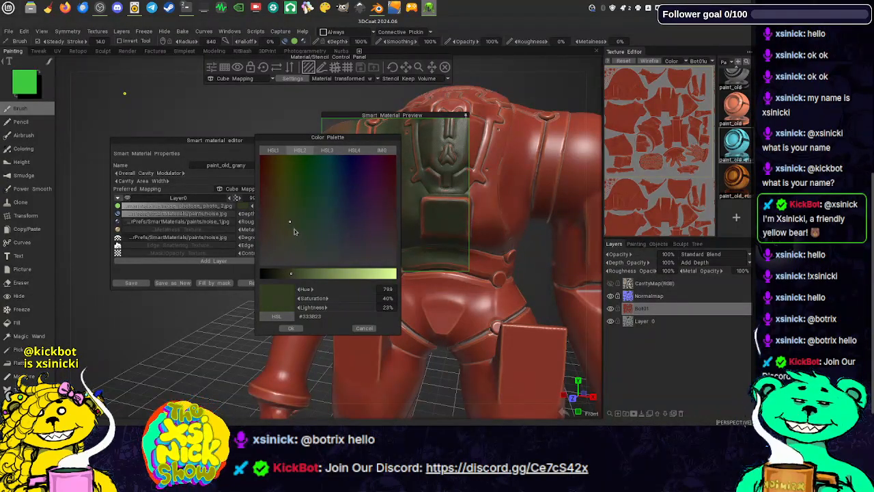
drag(295, 237, 295, 224)
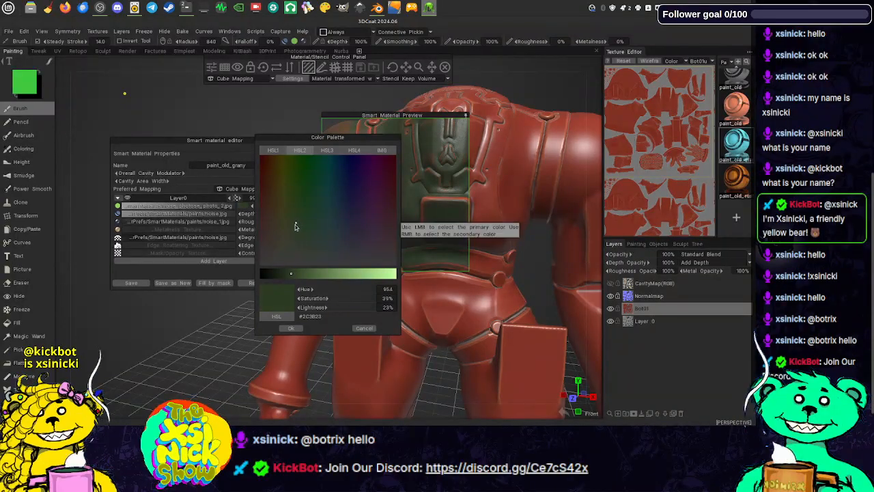
click(300, 274)
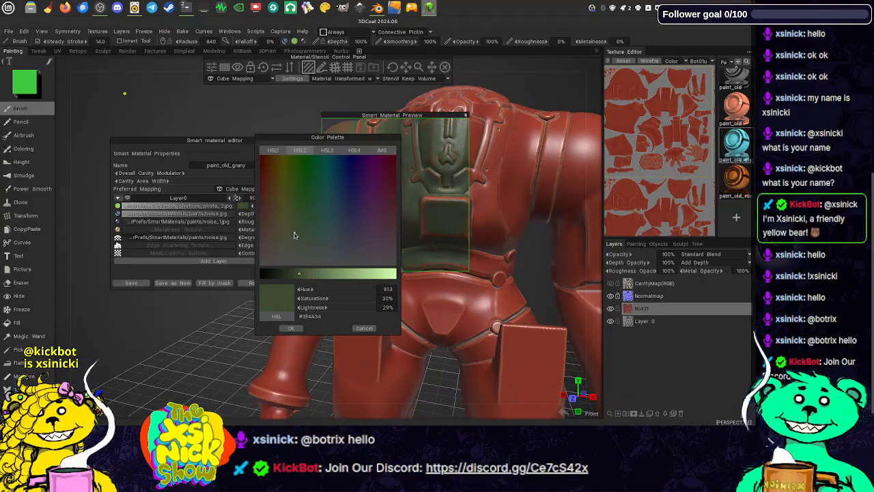
drag(294, 240, 294, 234)
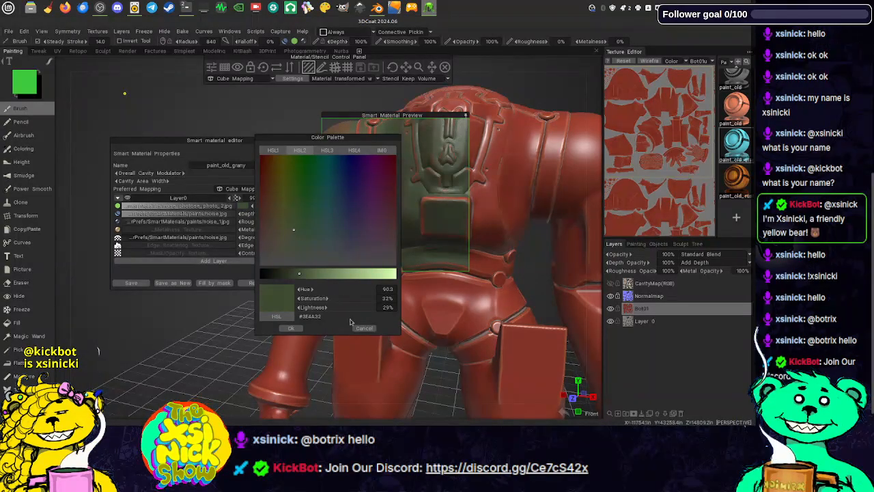
click(291, 328)
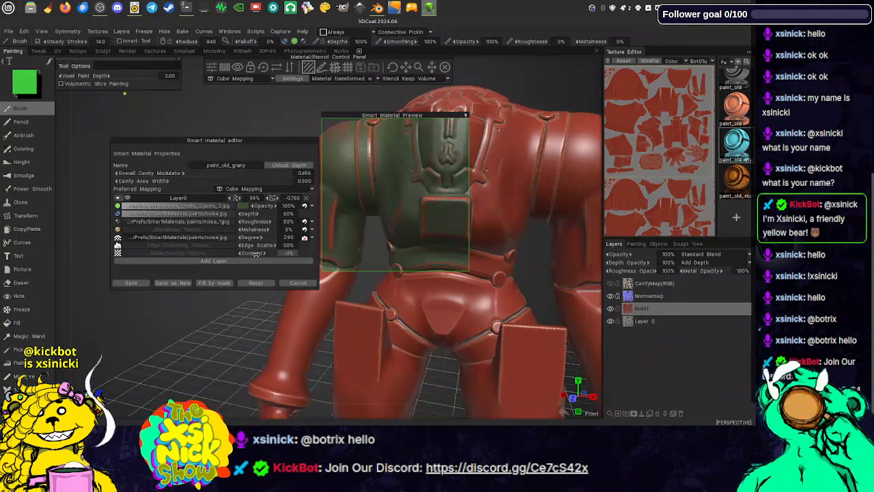
- Set Layer0's Contrast to -1%, Edge Scatter to 37%, Degree to 1.95 and Depth to 5%
drag(251, 254, 252, 253)
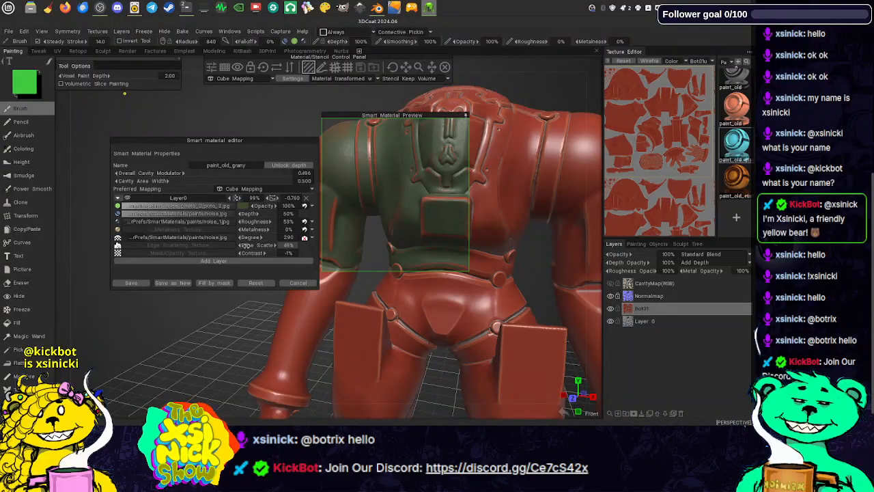
drag(261, 245, 276, 245)
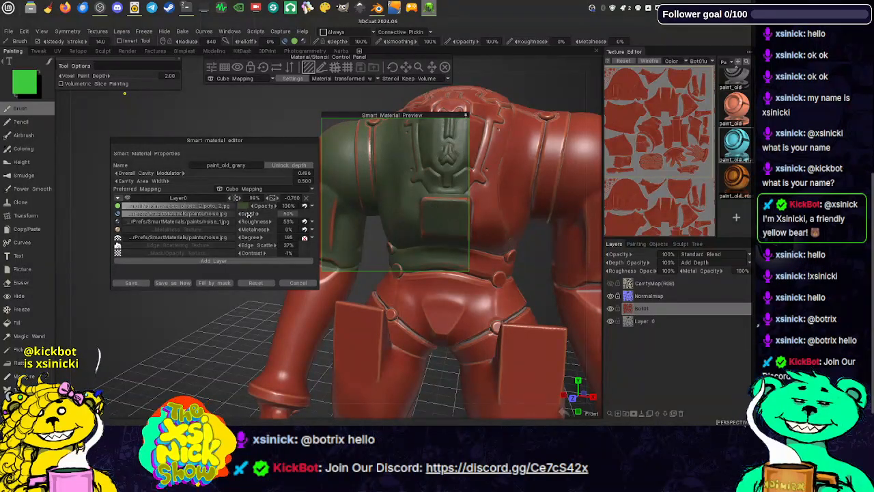
drag(238, 218, 234, 218)
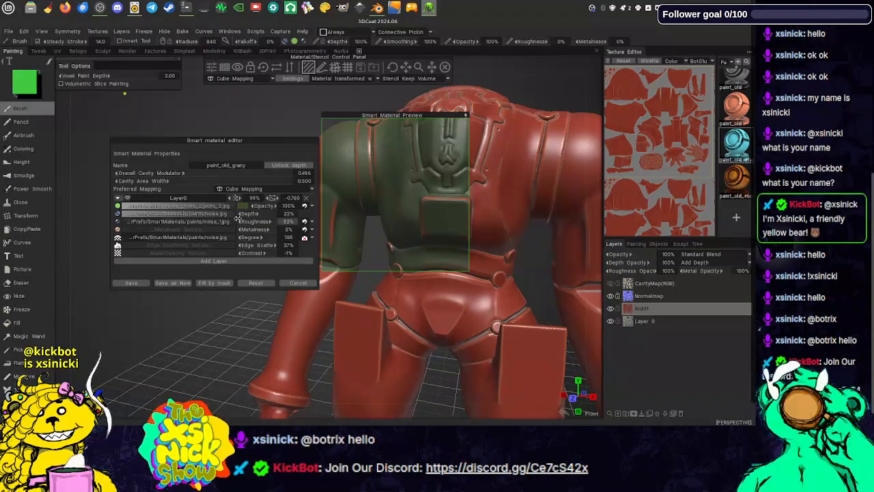
mouse_move(231, 224)
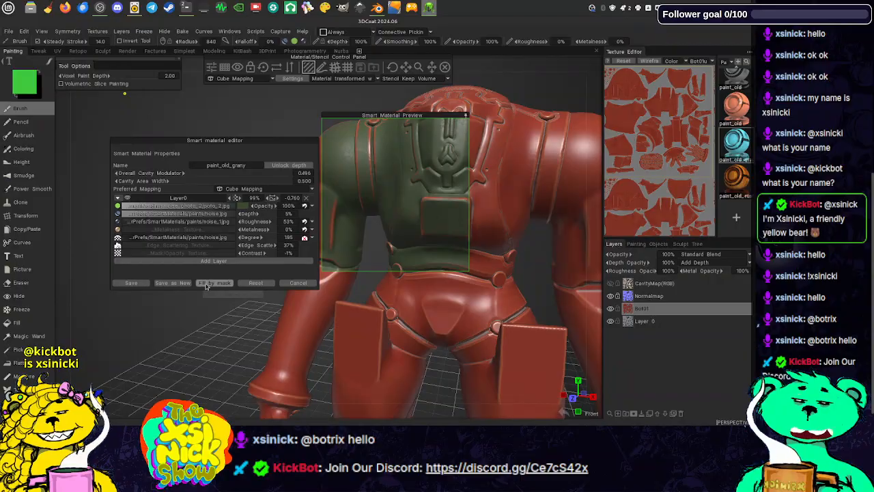
- Fill the suit by mask on the Bot01 layer with the green paint_old_grany material
click(212, 284)
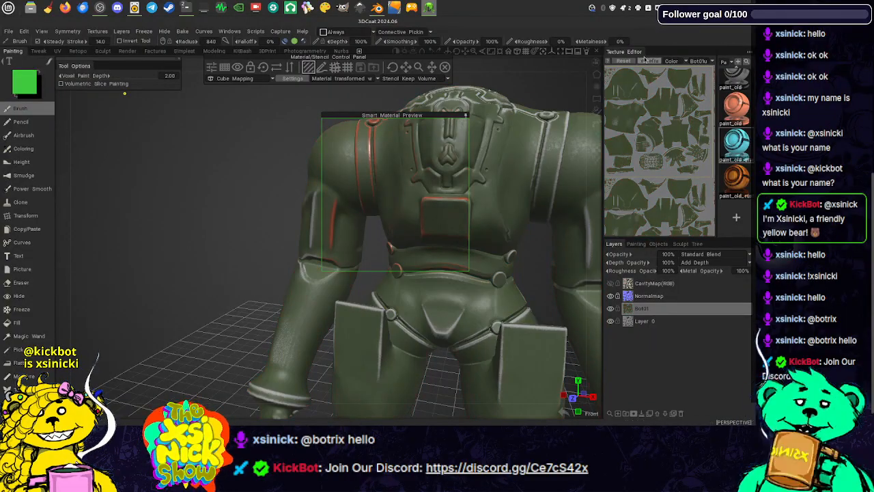
alt+drag(544, 196, 436, 205)
drag(587, 179, 561, 194)
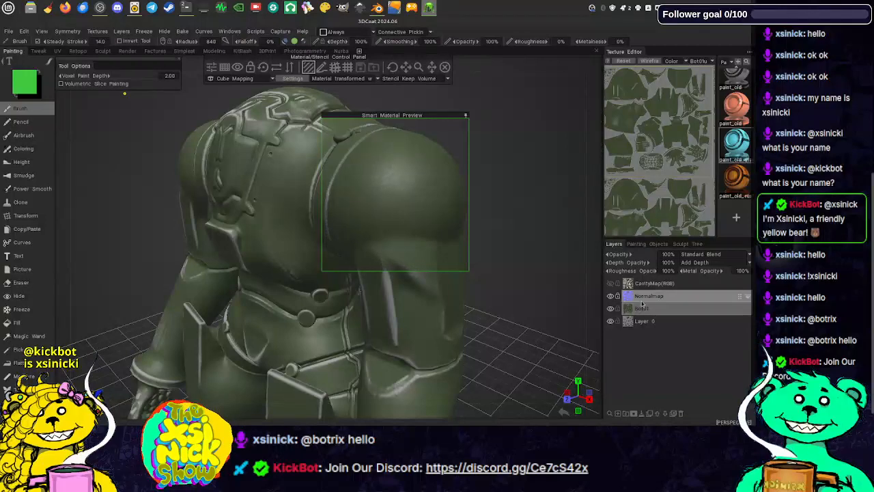
- Make Layer 0 active, widen the Texture Editor area and dock the Smart Materials panel between it and the layers
click(640, 322)
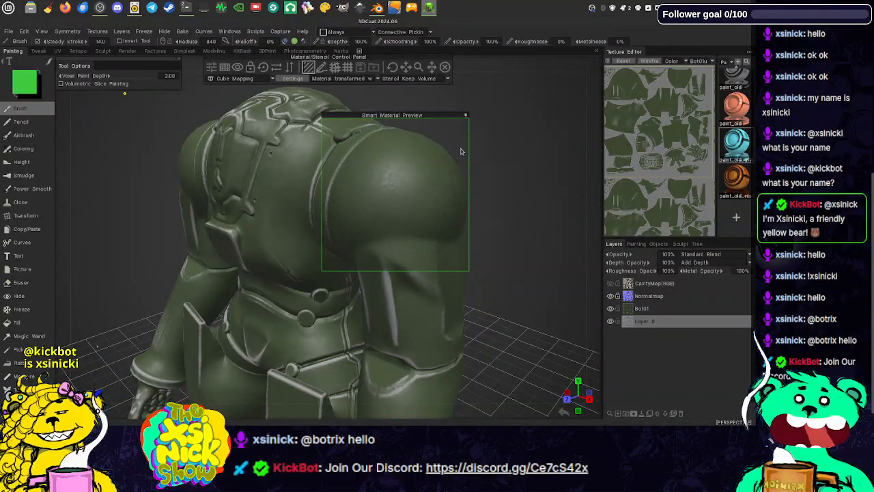
middle_drag(516, 179, 532, 185)
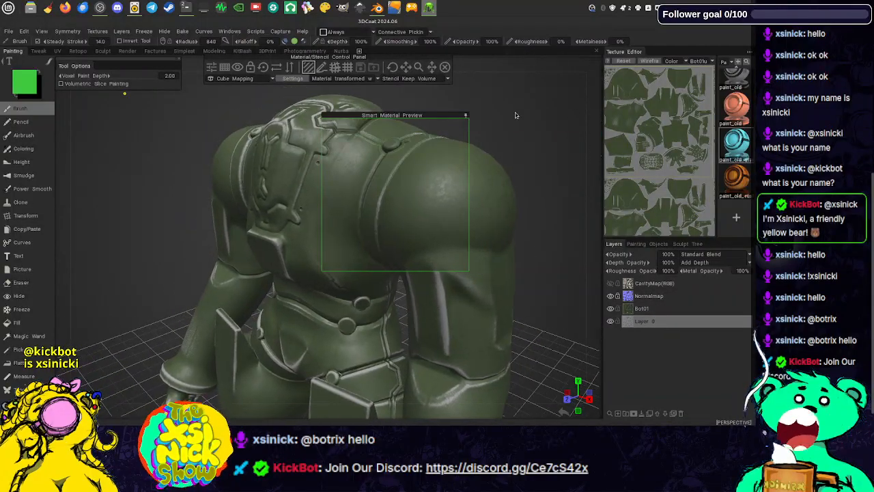
scroll(741, 158, up, 1)
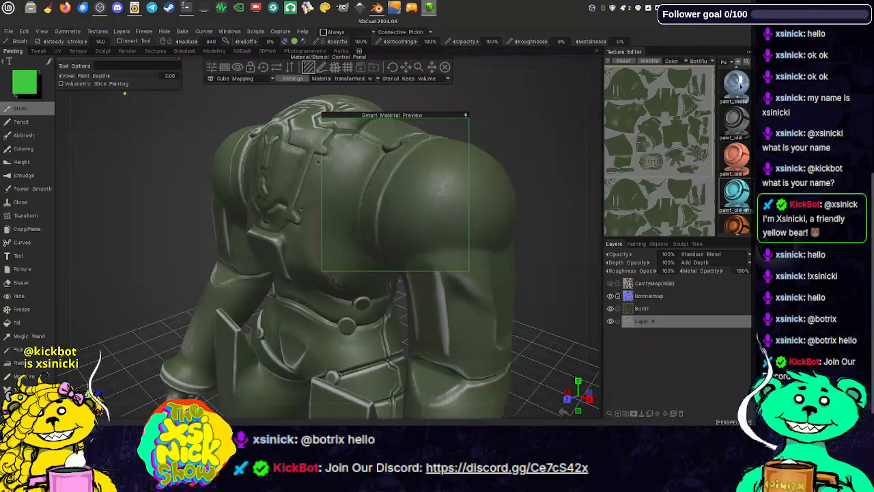
scroll(741, 119, up, 2)
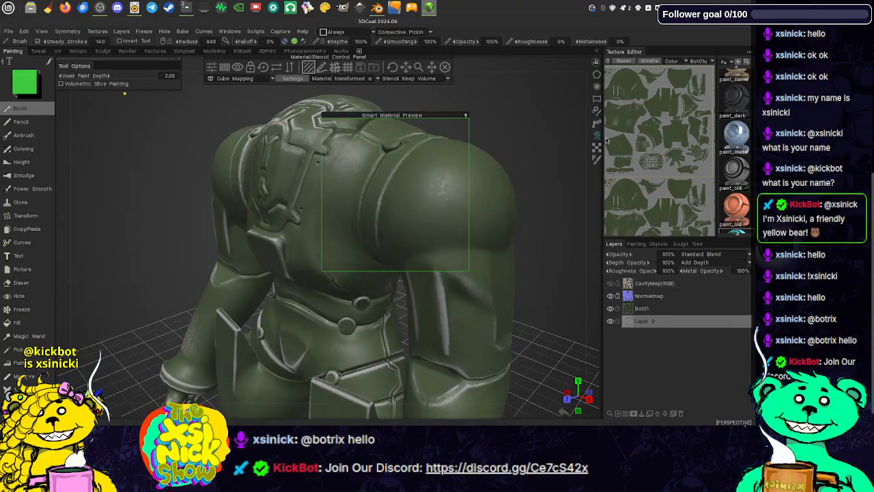
drag(601, 139, 578, 139)
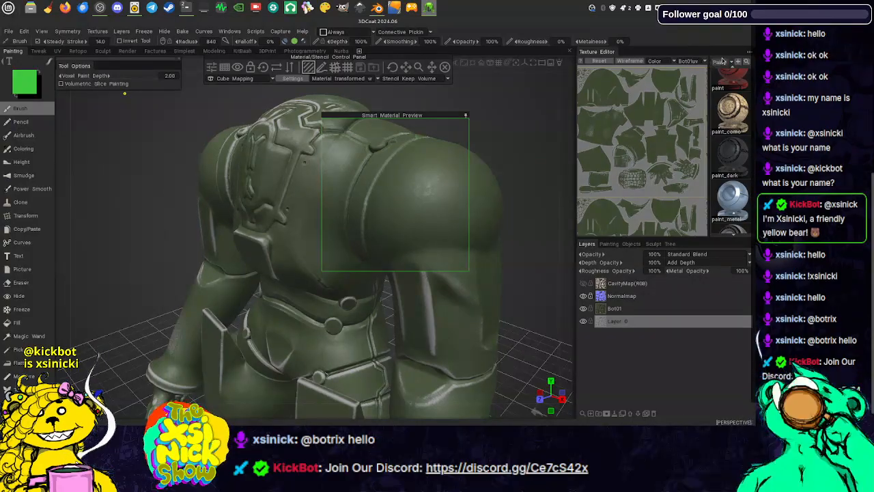
drag(720, 62, 654, 226)
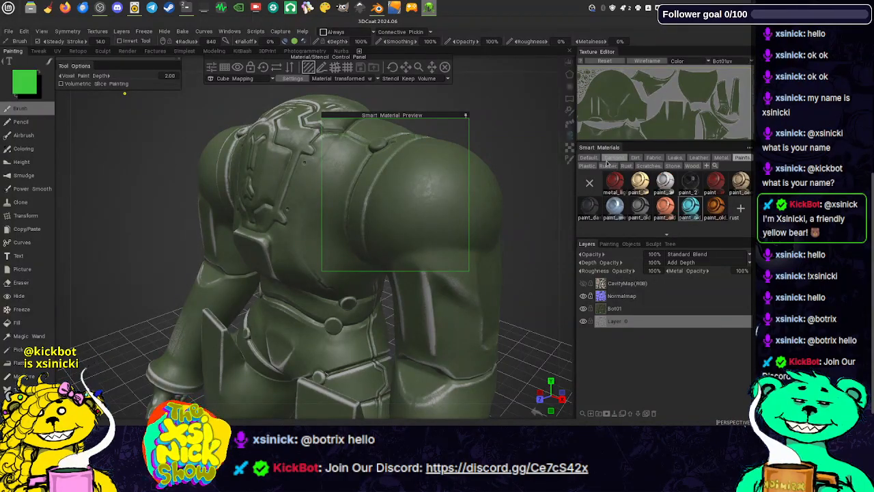
- Choose the aluminium smart material from the Metal category and calculate its required ambient occlusion into a new layer with 1600 sphere lights
click(721, 157)
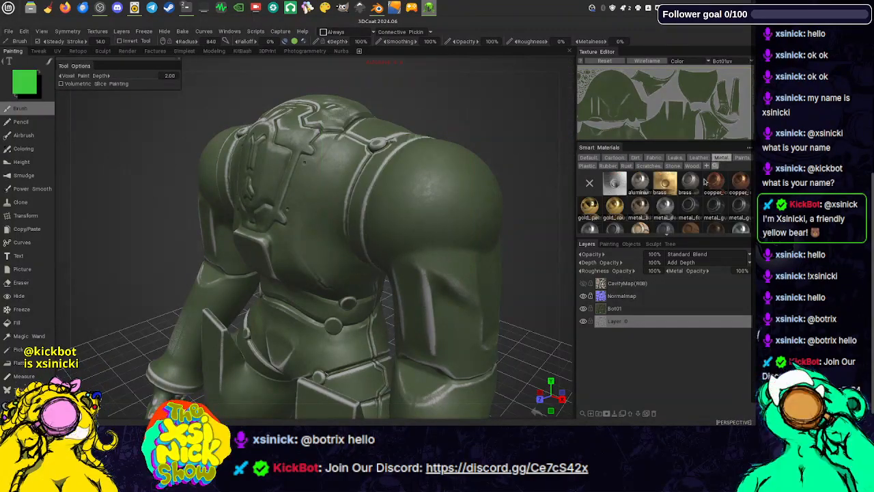
click(641, 180)
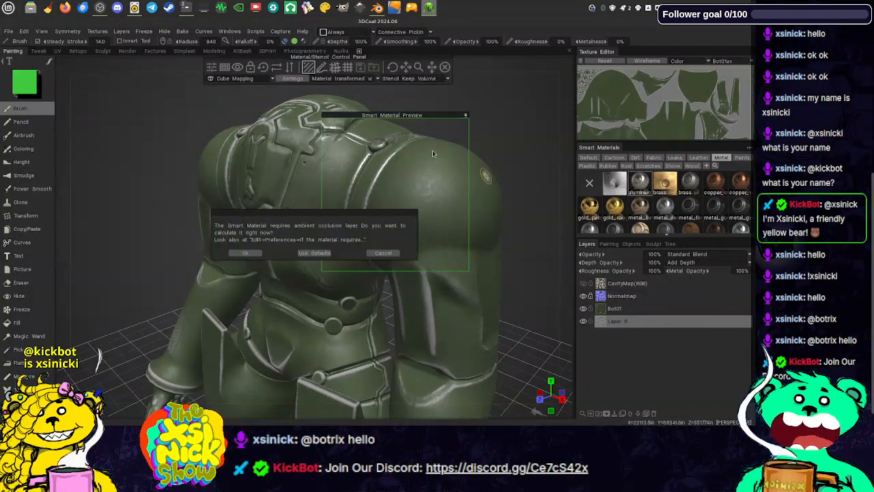
click(247, 254)
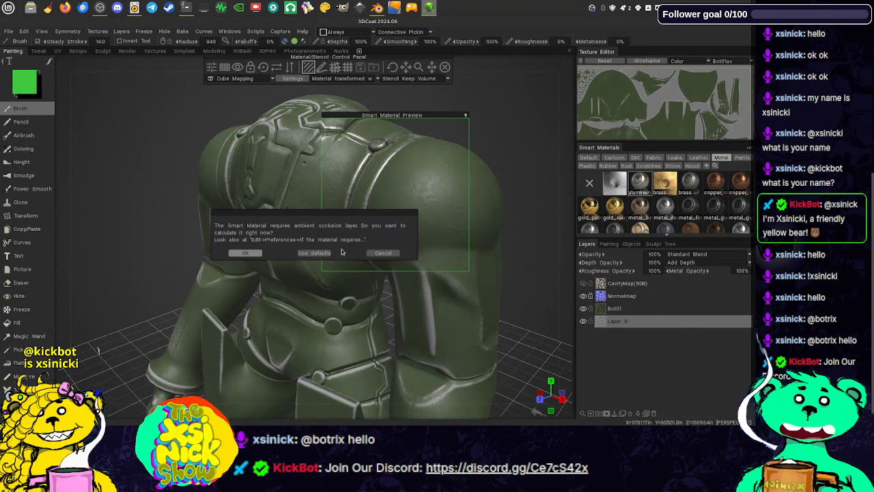
click(244, 254)
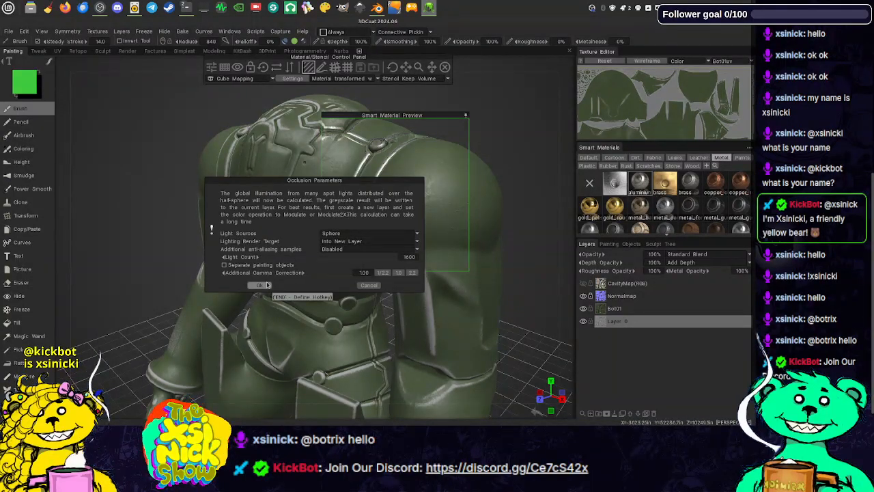
click(267, 285)
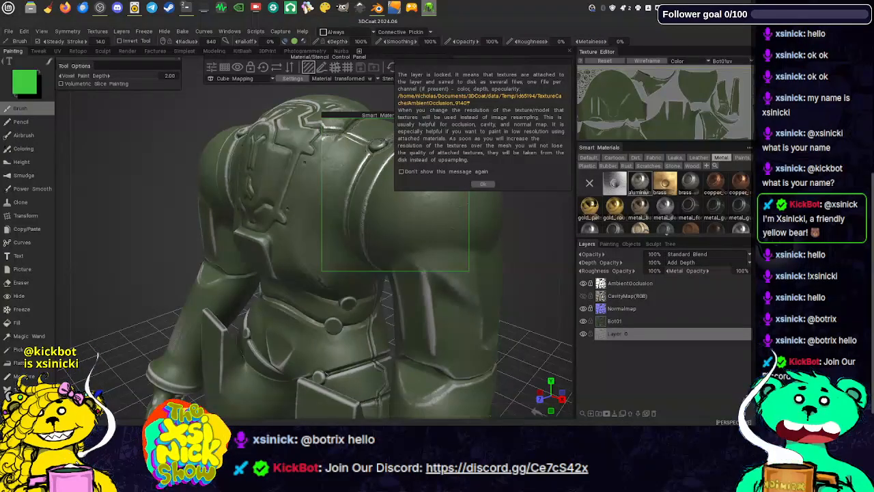
- Dismiss the locked-layer notice and preview the brass, gold and copper_old smart materials on the suit's upper back, rescaling the brass pattern
click(483, 183)
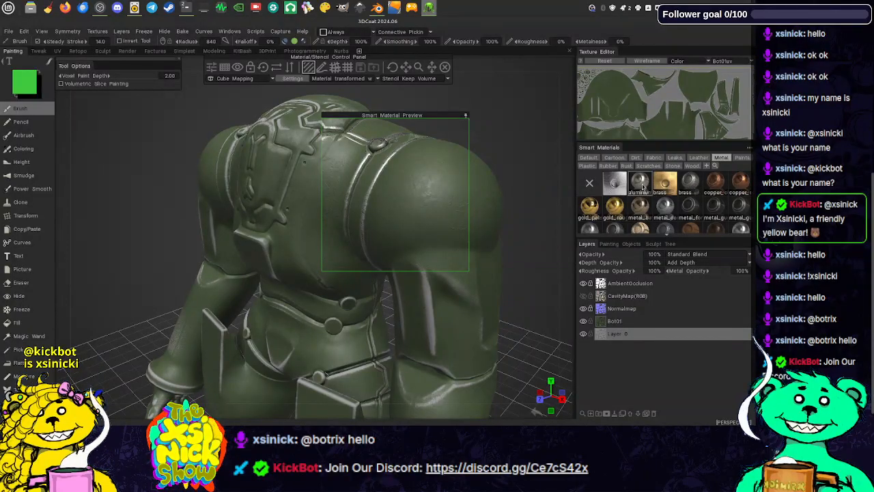
click(666, 181)
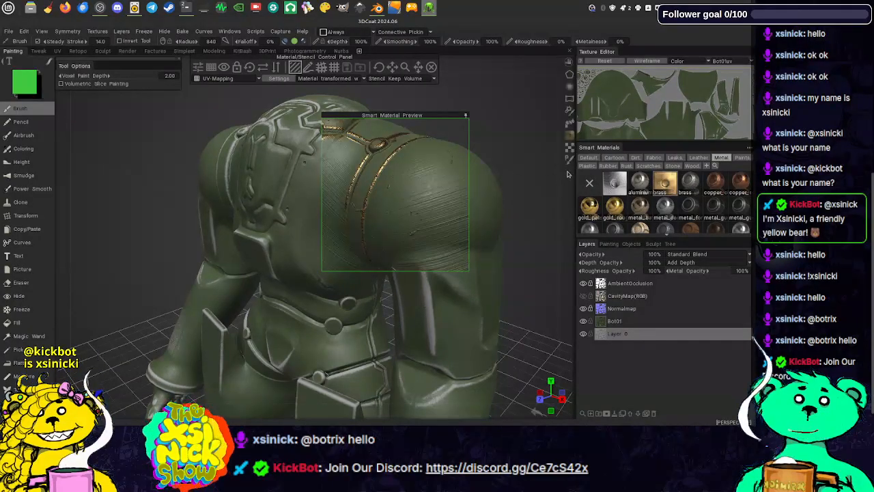
mouse_move(552, 173)
mouse_down()
mouse_move(519, 179)
mouse_move(567, 196)
mouse_up()
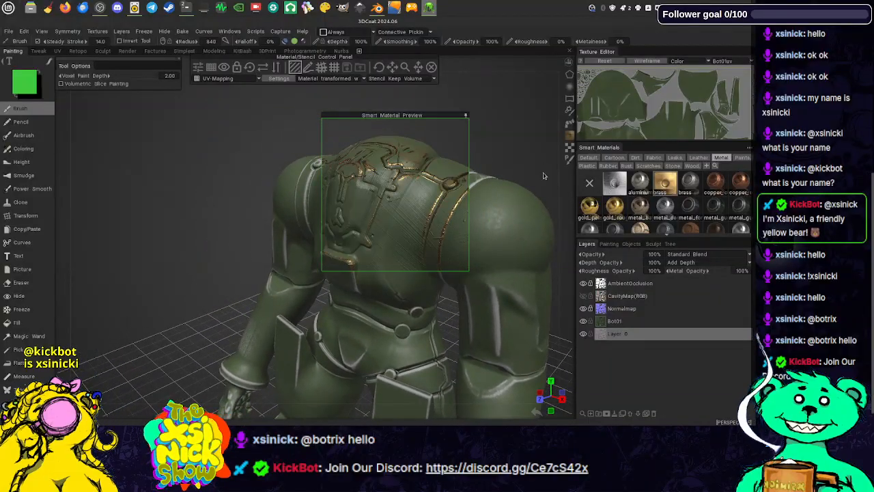
drag(527, 154, 528, 164)
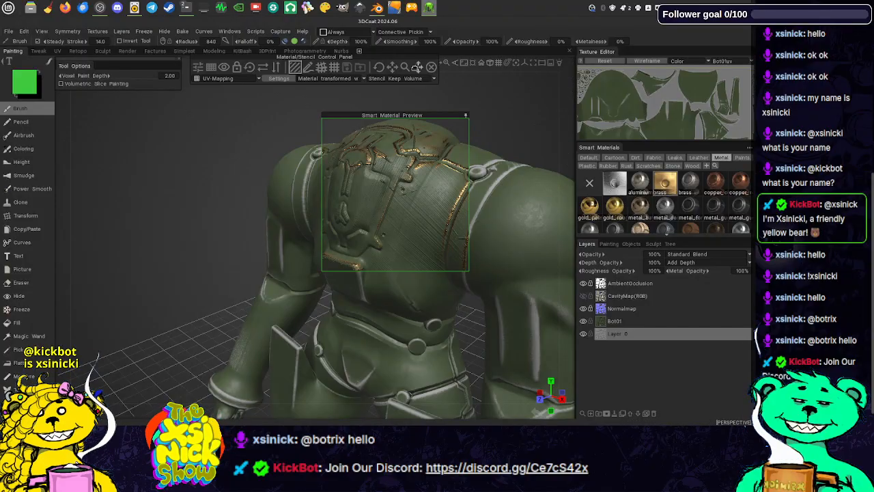
drag(405, 68, 409, 67)
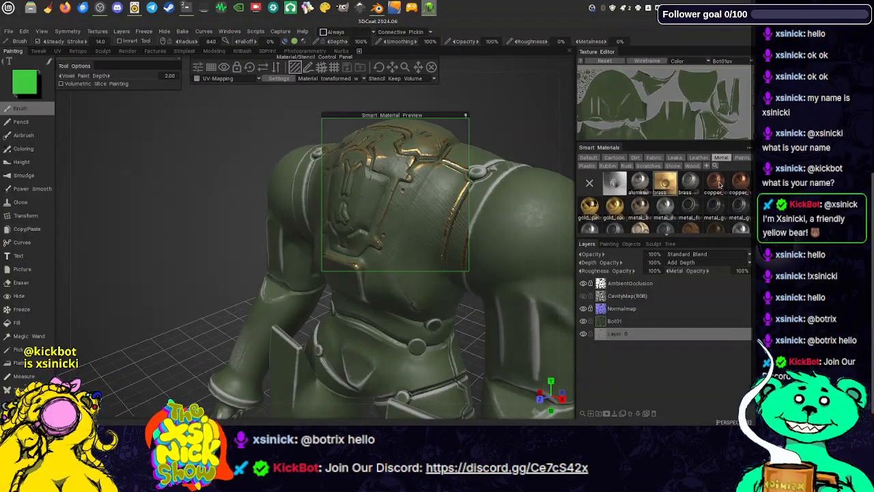
click(617, 208)
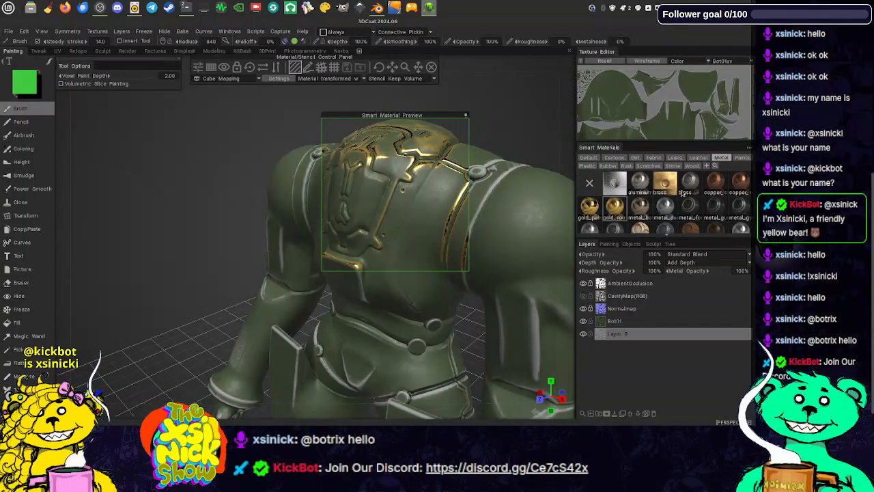
mouse_move(715, 181)
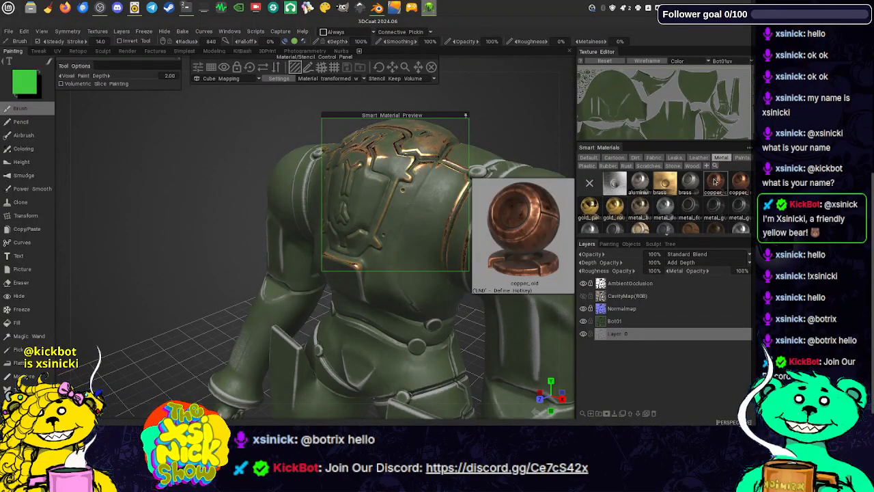
- Compare the remaining Metal smart materials on the suit and select the silver-grey MTL014 metal
scroll(648, 216, down, 1)
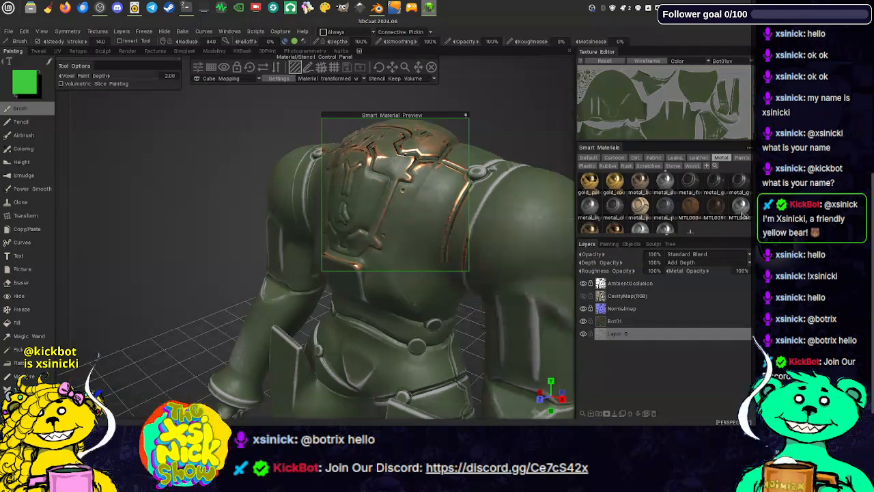
mouse_move(743, 209)
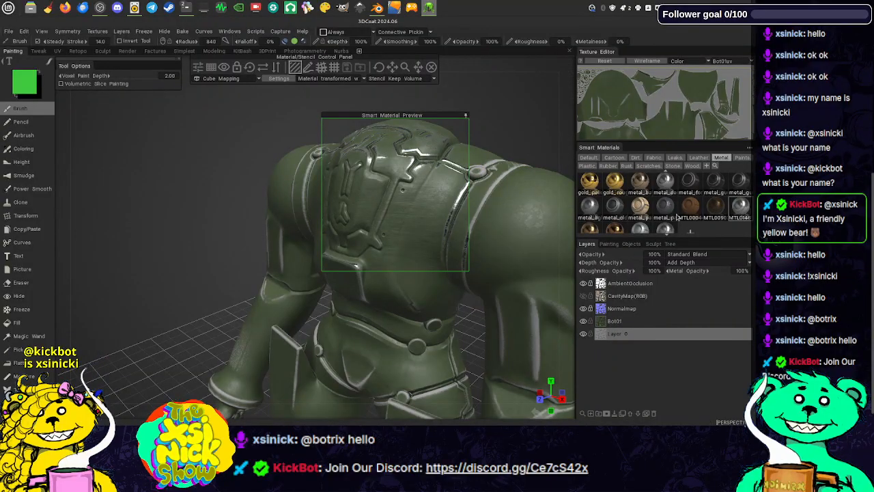
mouse_move(662, 221)
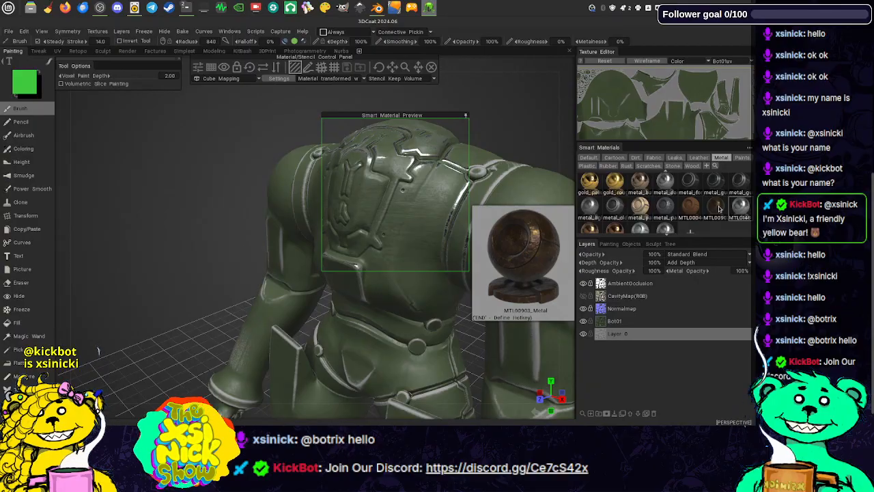
mouse_move(619, 231)
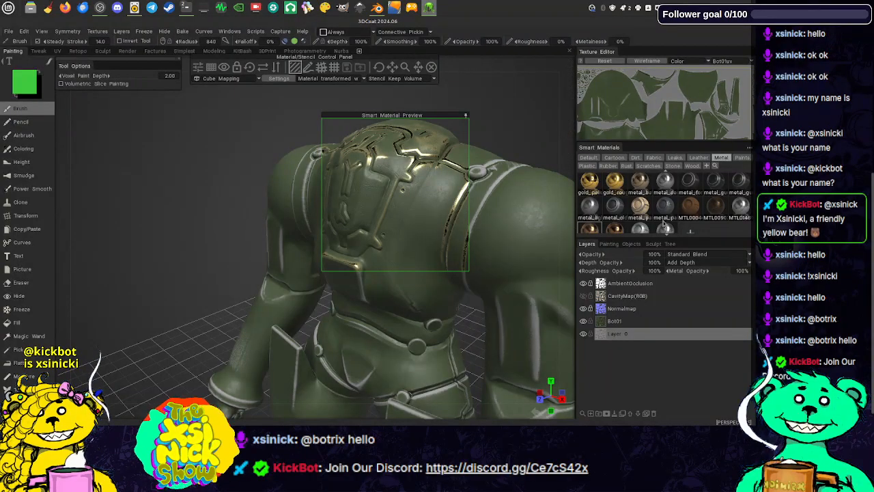
mouse_move(745, 210)
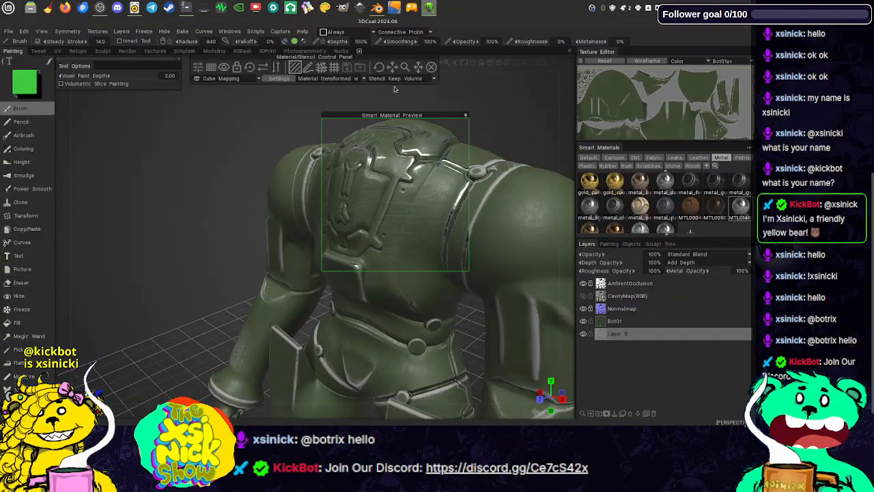
- Adjust the scale of the silver-grey metal material and fill the entire Layer 0 with it
drag(403, 70, 404, 68)
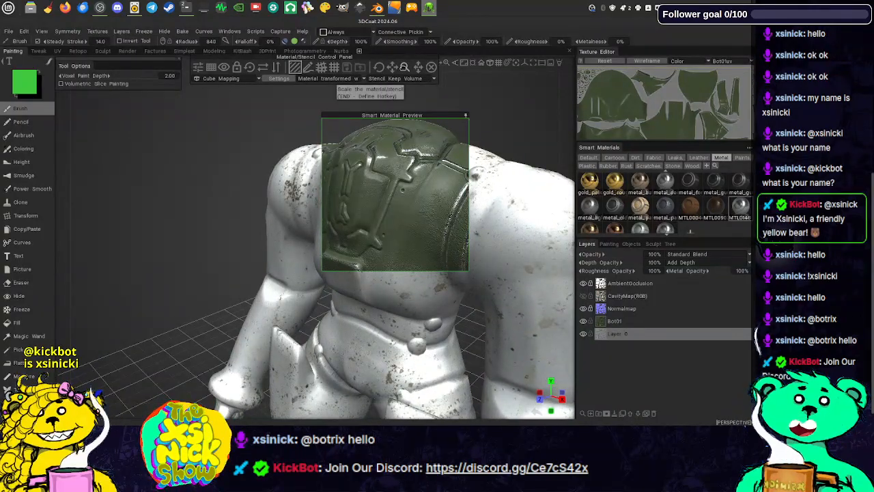
key(ctrl+z)
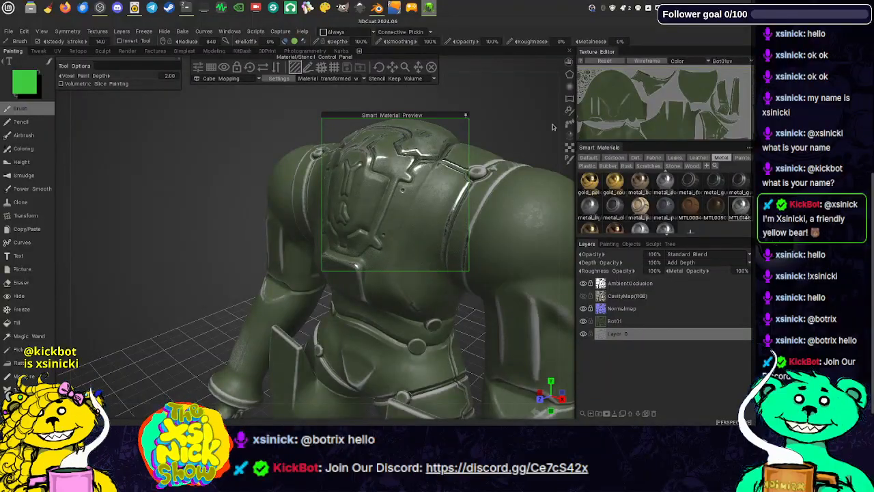
drag(405, 68, 405, 67)
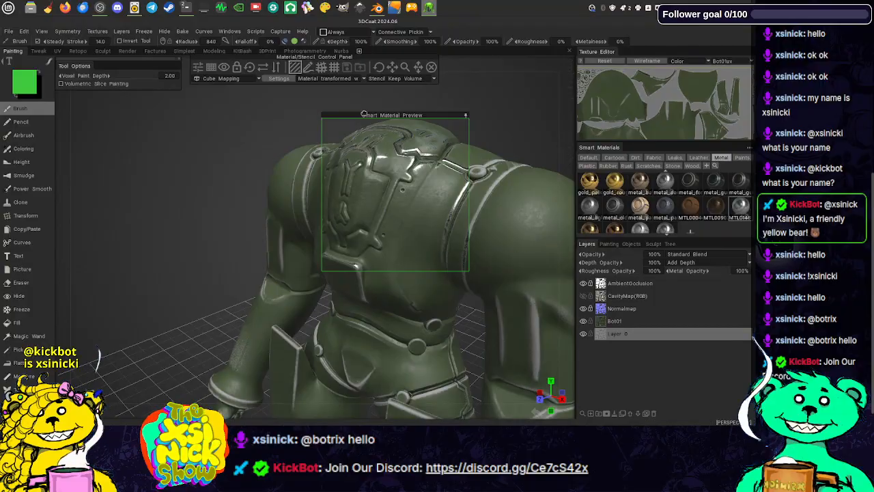
right_click(743, 207)
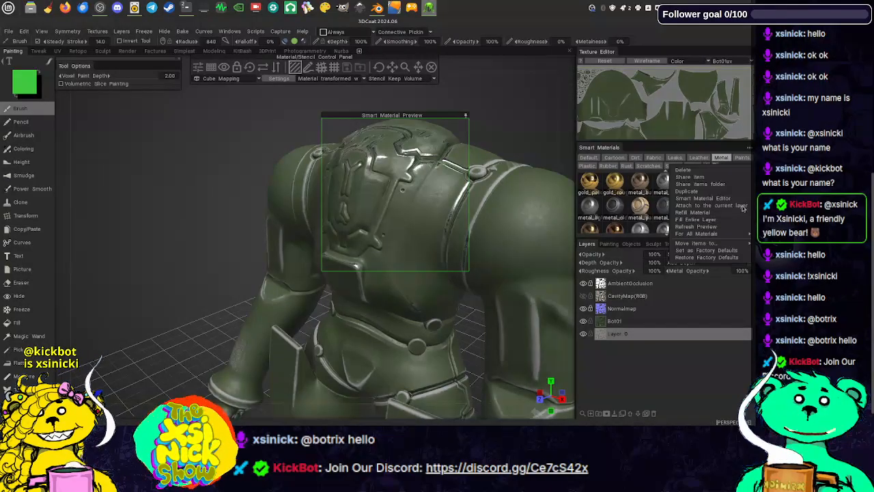
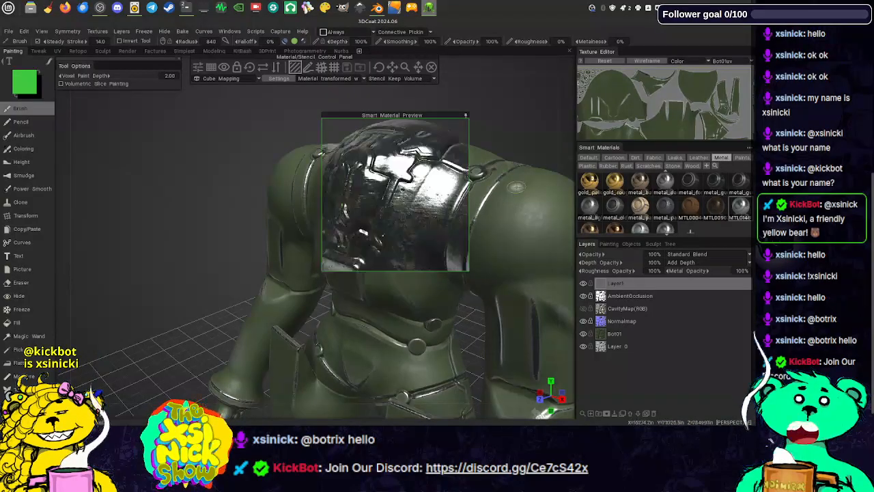
- Deactivate the smart material and temporarily hide the Bot01 layer to inspect the metal fill underneath, restoring its visibility at the end
click(431, 67)
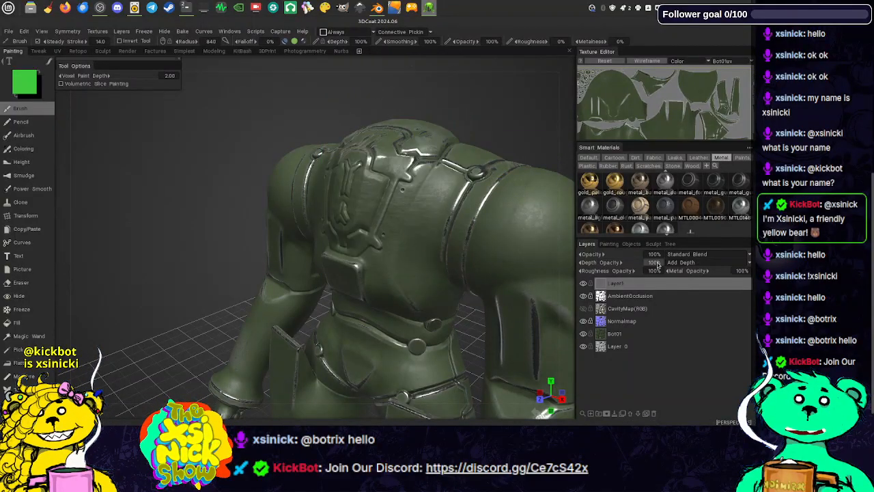
click(604, 335)
click(584, 335)
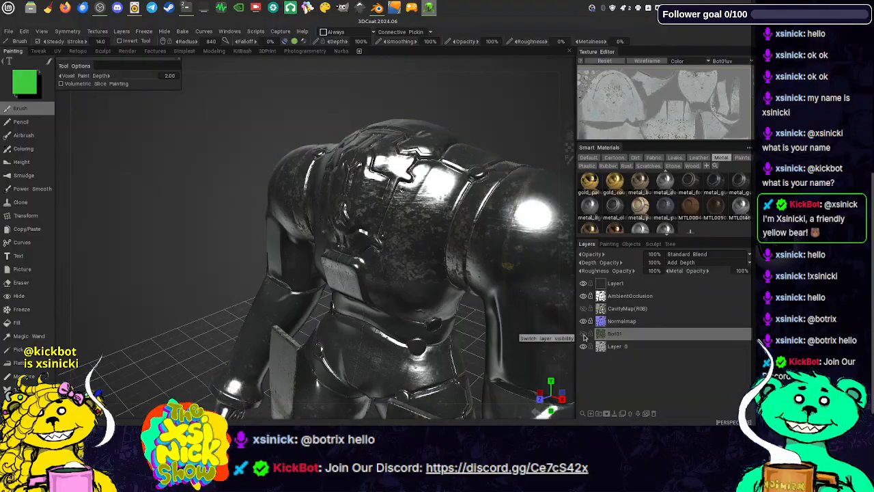
middle_drag(482, 169, 429, 187)
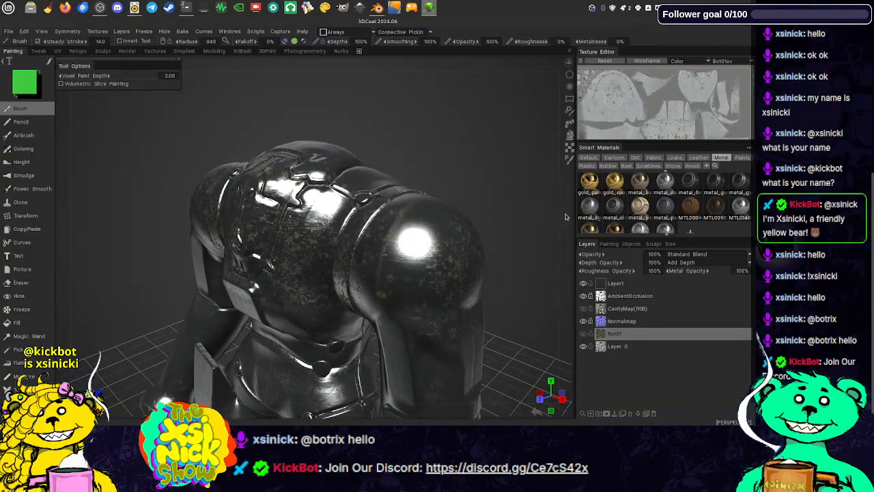
drag(567, 215, 613, 199)
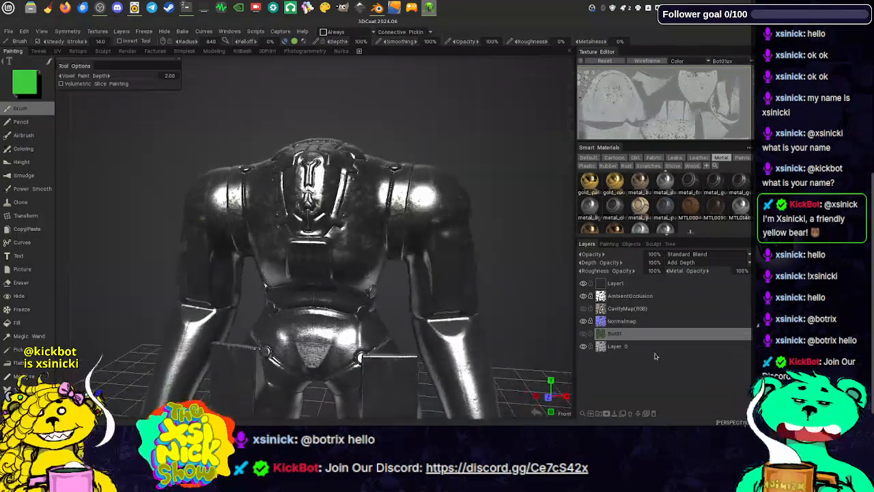
click(584, 334)
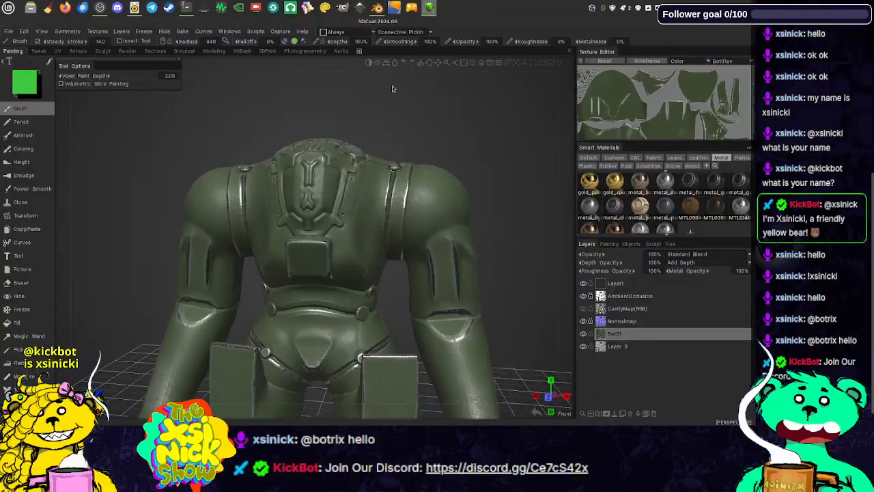
- Examine the worn metal edges around the shoulder and upper back, comparing the suit with and without the AmbientOcclusion layer
drag(353, 71, 298, 106)
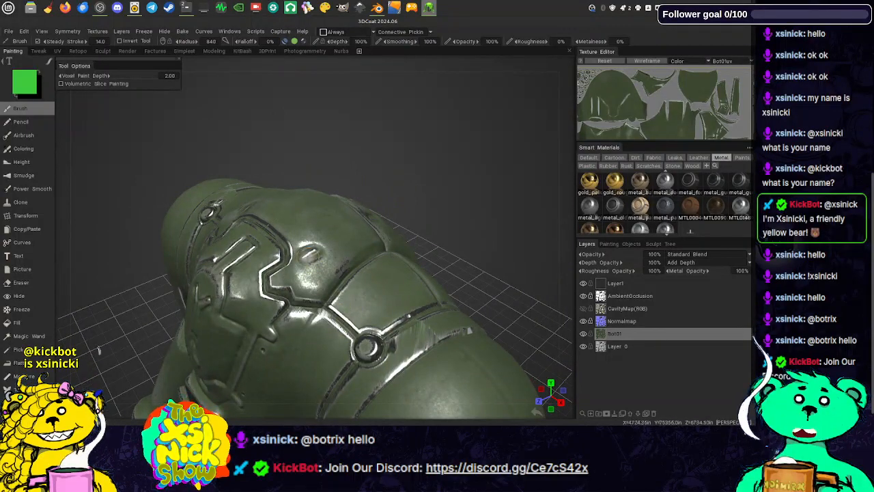
drag(469, 172, 513, 140)
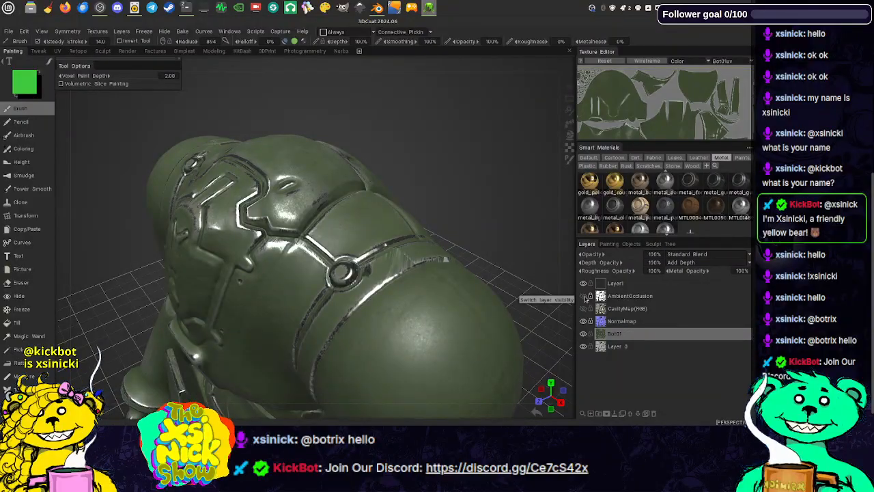
drag(483, 158, 507, 140)
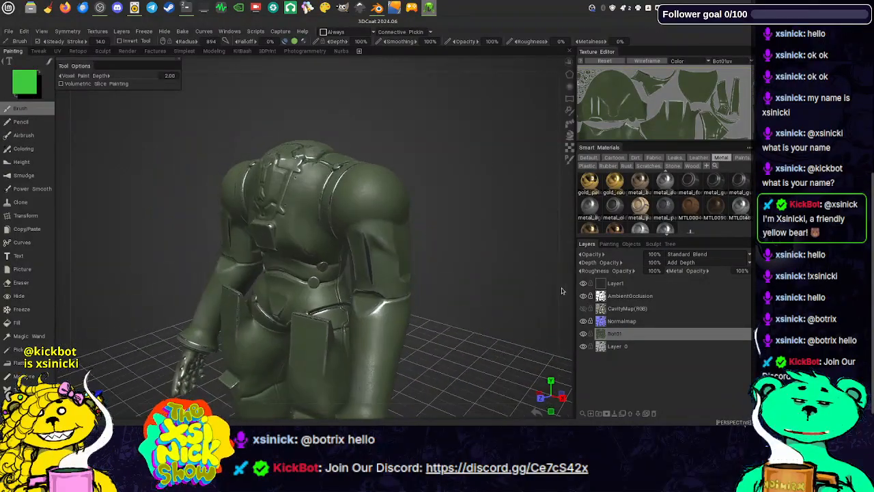
- Add a new layer above AmbientOcclusion, choose the first dirt_1 smart material from the Dirt category and place its preview over the torso
click(624, 299)
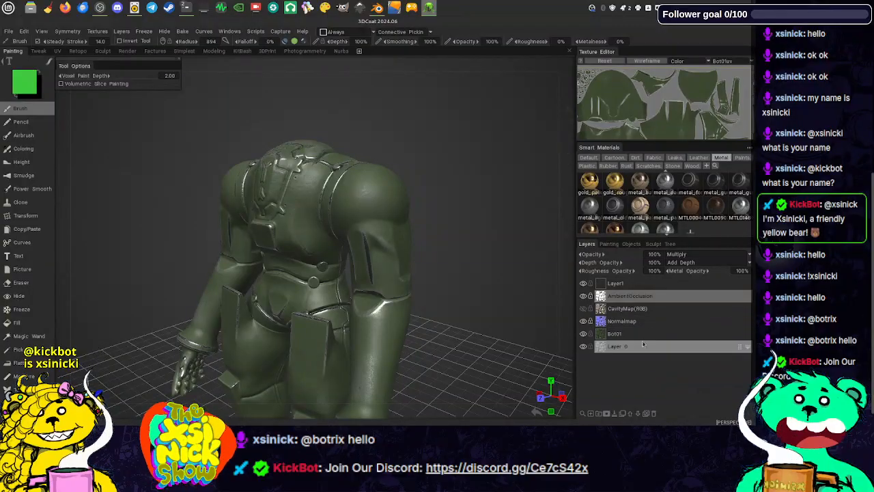
click(590, 414)
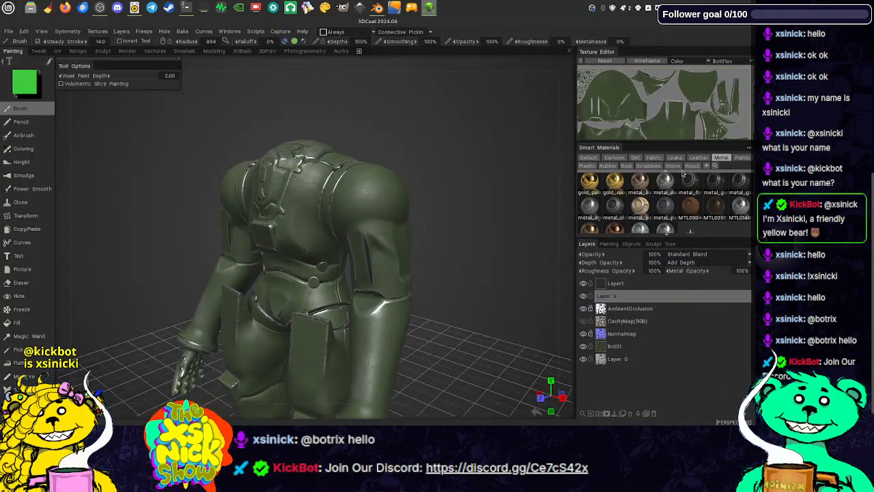
click(636, 158)
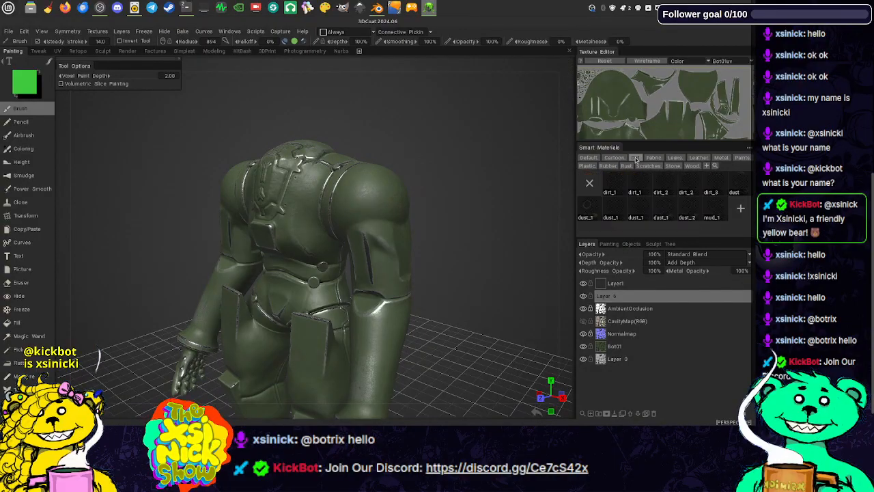
click(613, 186)
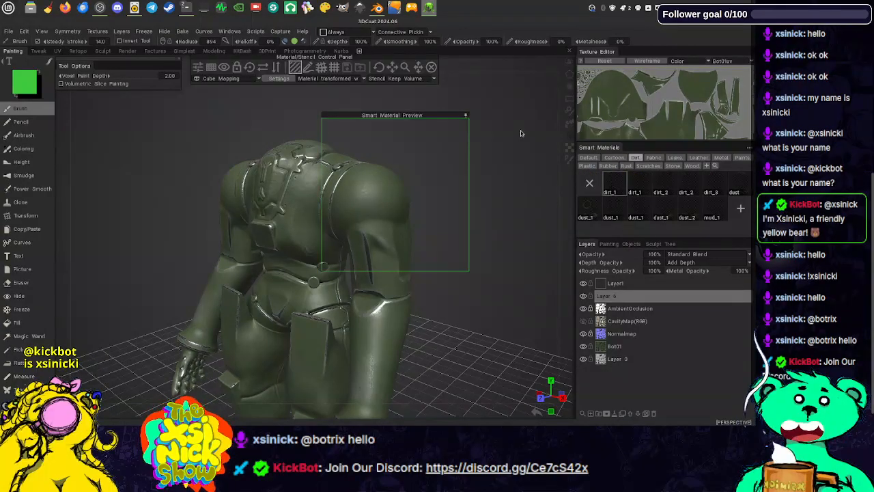
drag(432, 119, 345, 124)
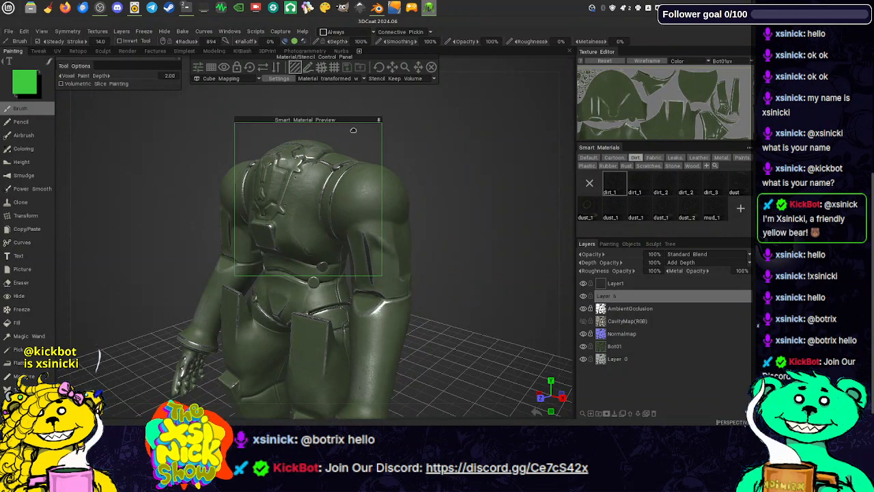
- Compare the Dirt category's smart materials on the torso preview, from the second dirt_1 through the dirt and dust variants
double_click(653, 186)
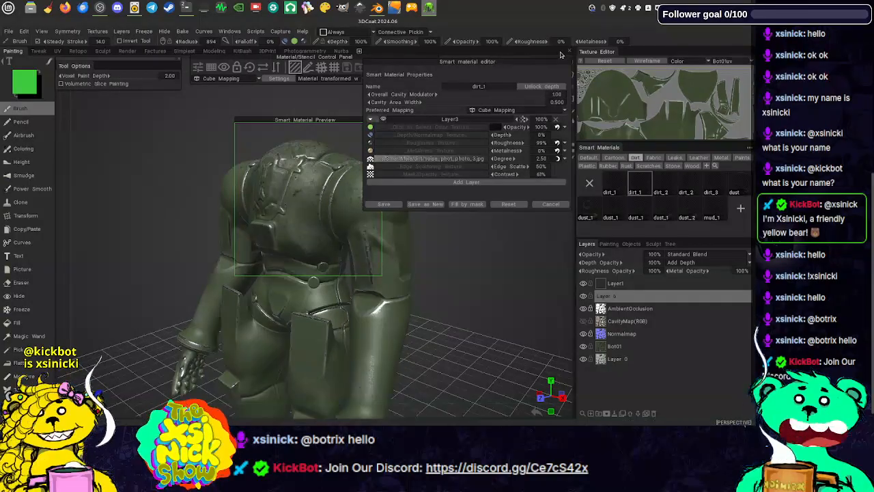
drag(569, 62, 529, 113)
click(510, 256)
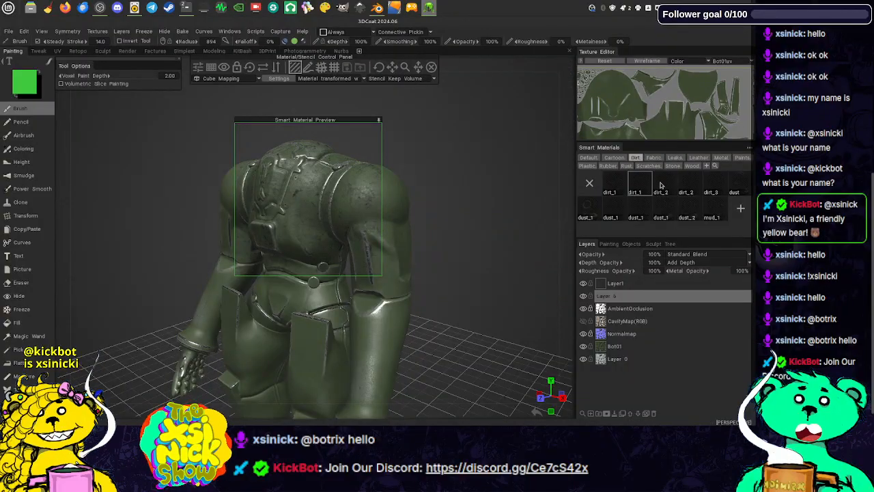
mouse_move(661, 185)
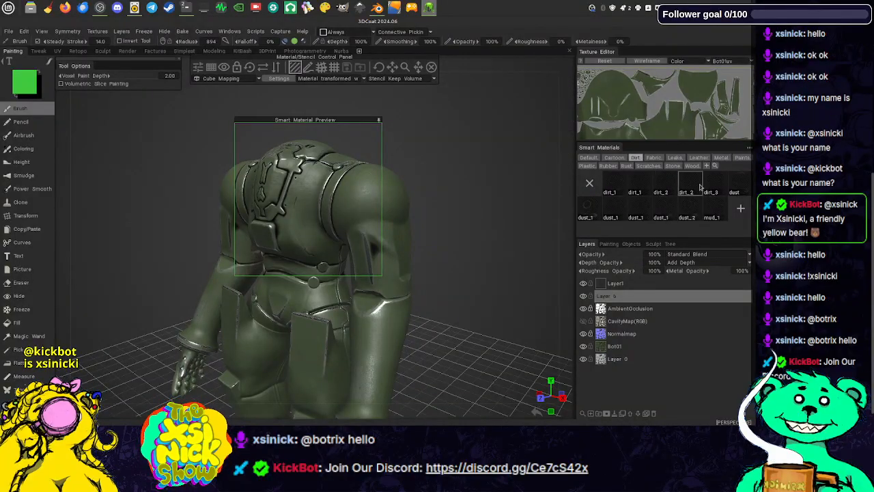
mouse_move(712, 186)
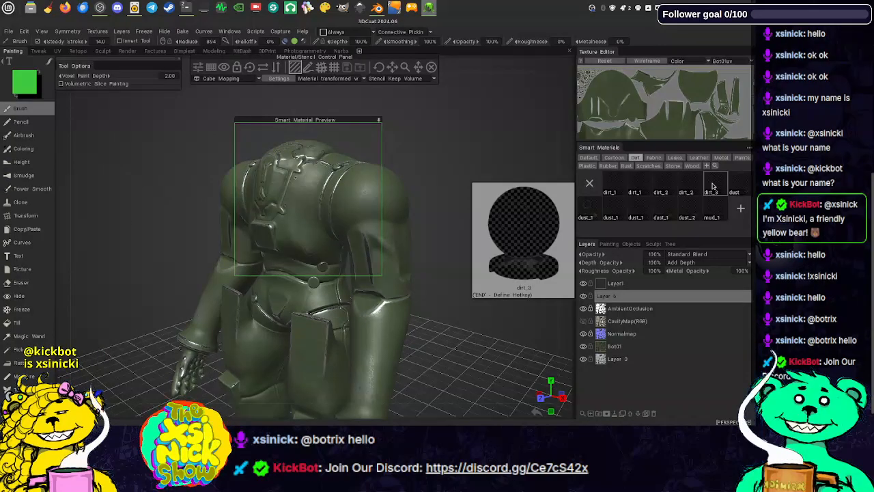
mouse_move(739, 186)
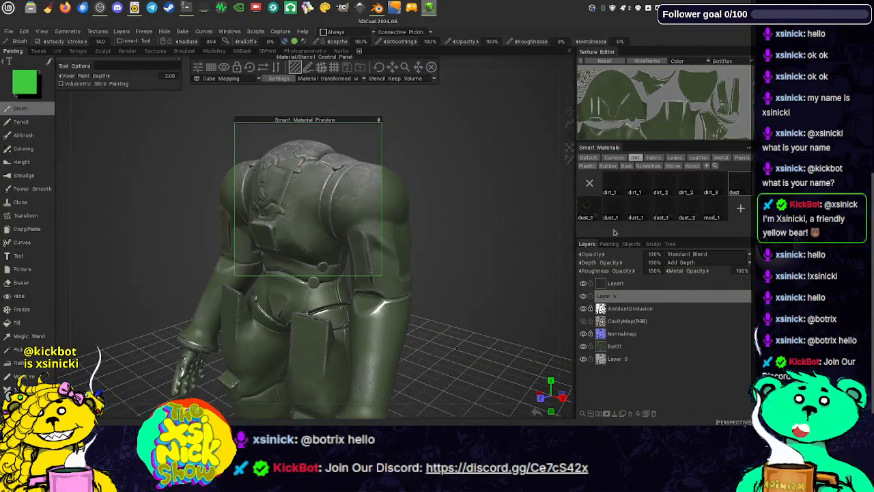
mouse_move(596, 213)
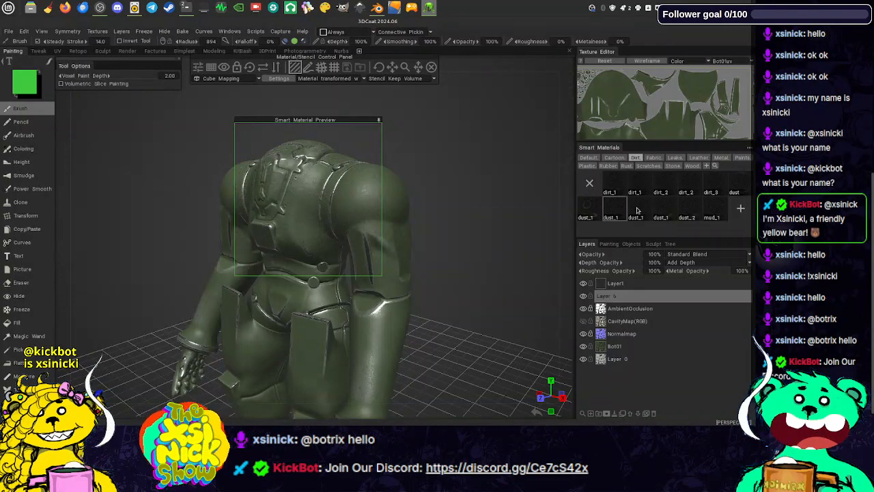
mouse_move(642, 209)
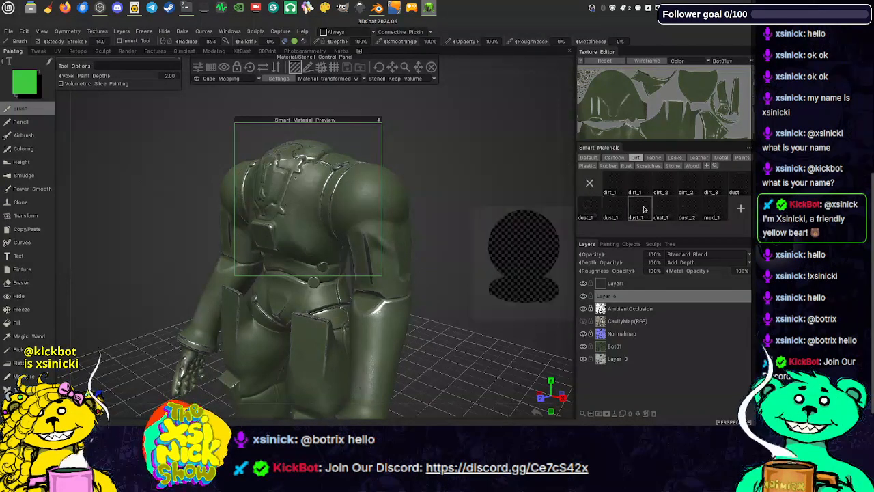
mouse_move(671, 209)
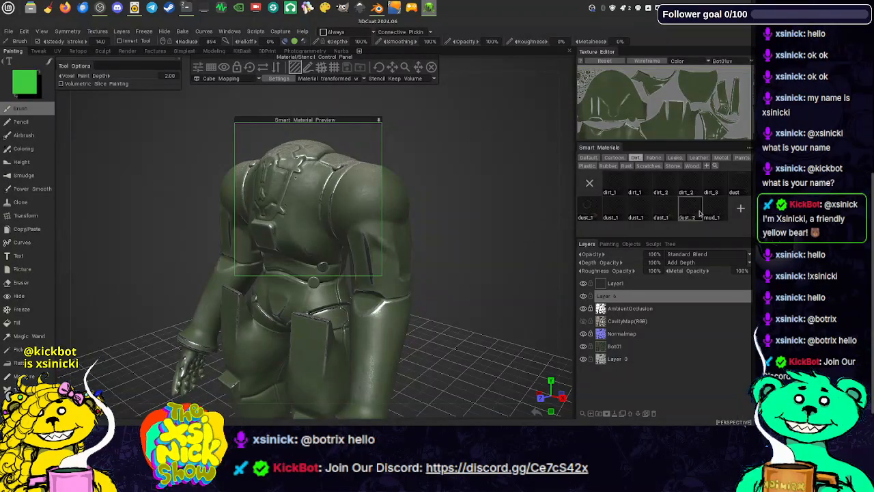
- Choose the second dirt_2 smart material, fill all of Layer 6 with it and move the material preview off the model
mouse_move(699, 214)
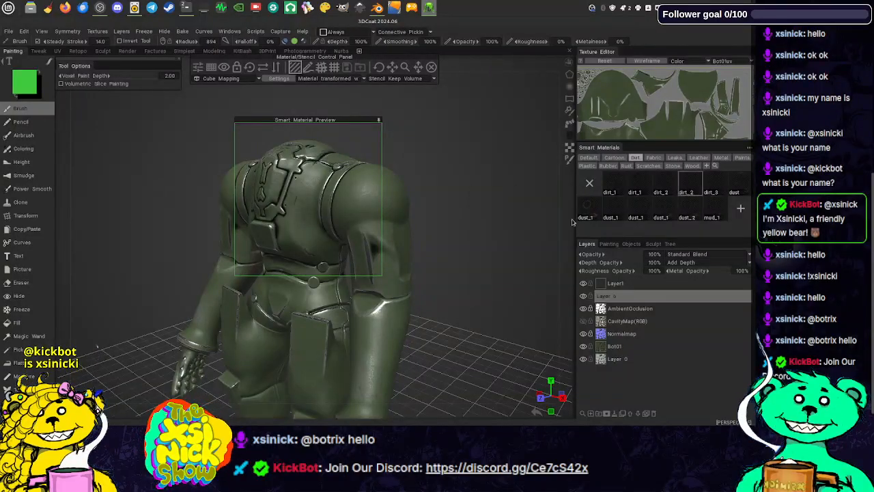
middle_drag(477, 219, 507, 222)
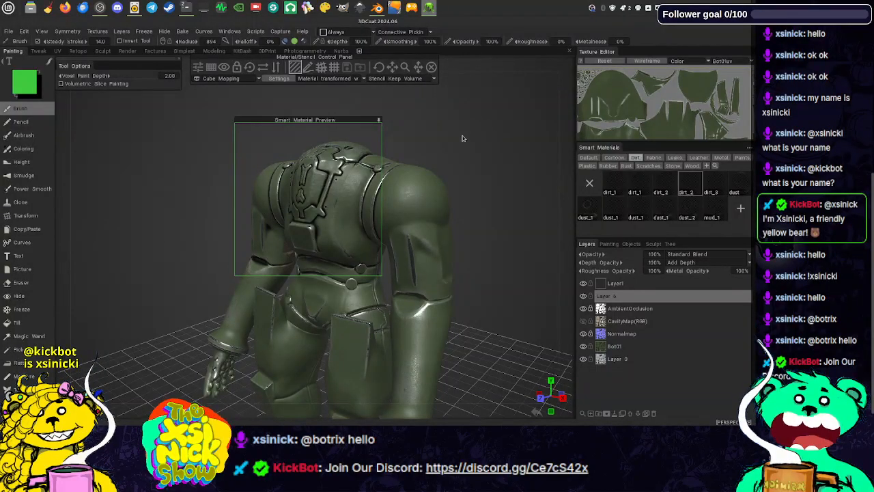
right_click(693, 185)
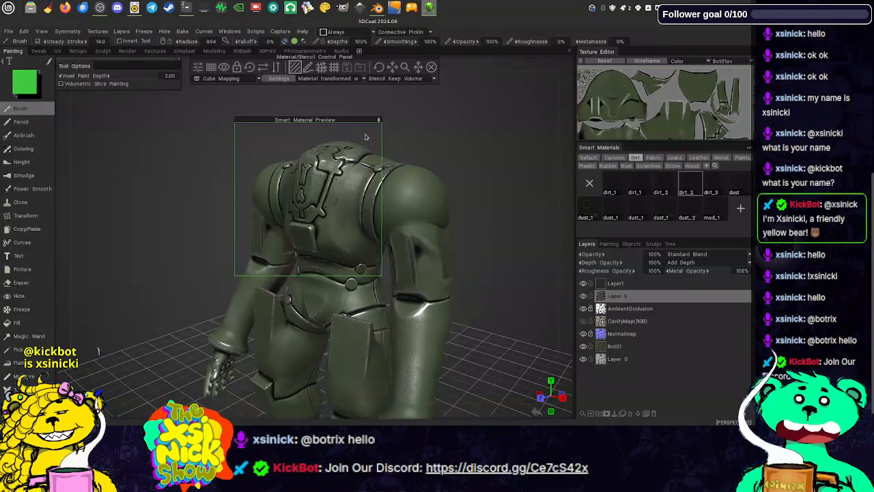
drag(373, 122, 534, 101)
- Inspect the dirt fill around the torso and arms and set the opacity of Layer 6 to 40%
alt+drag(288, 207, 236, 201)
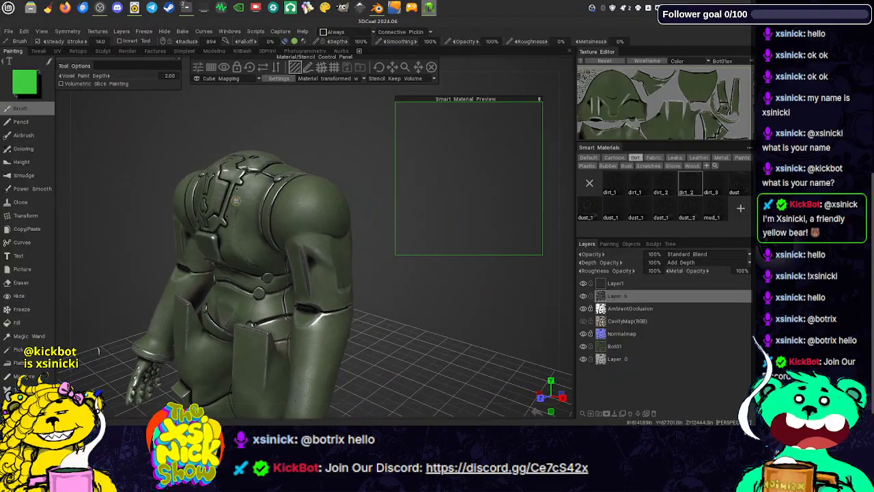
alt+drag(570, 207, 648, 209)
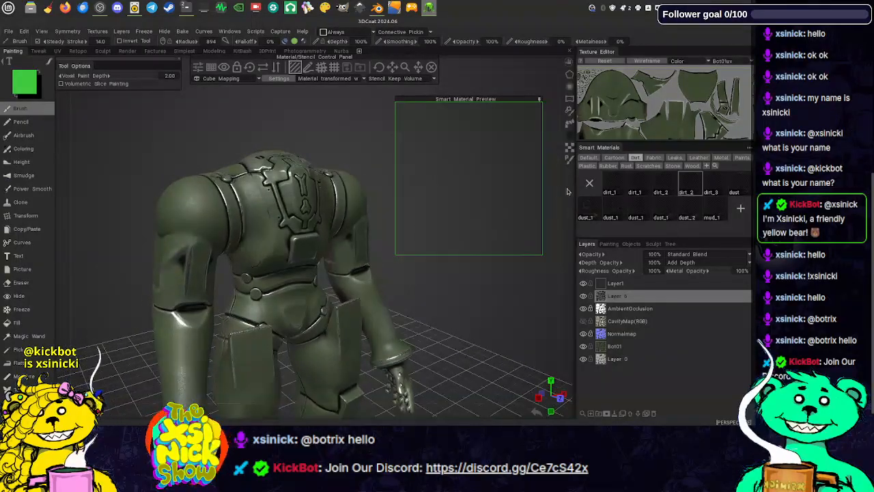
alt+right_drag(568, 192, 564, 215)
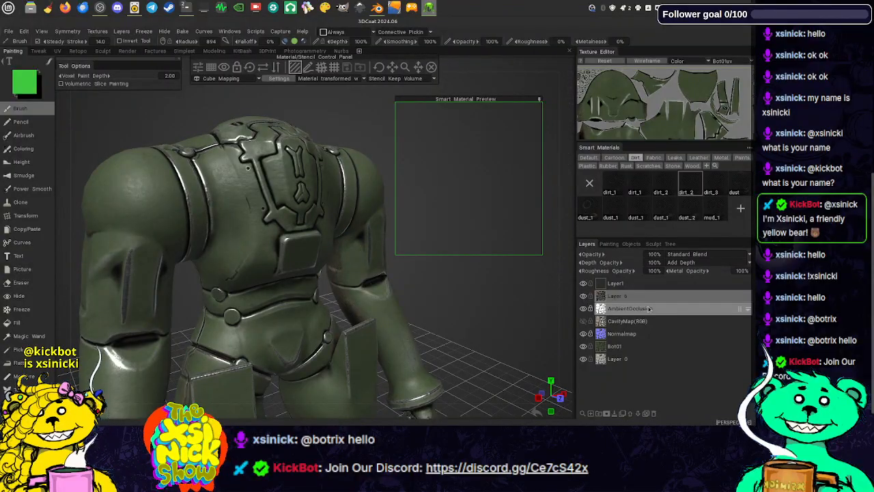
alt+drag(283, 273, 562, 287)
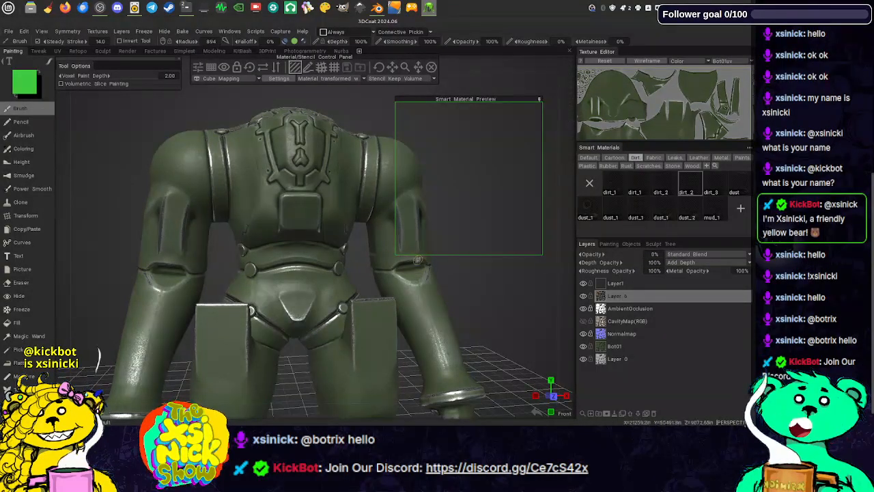
drag(584, 254, 599, 254)
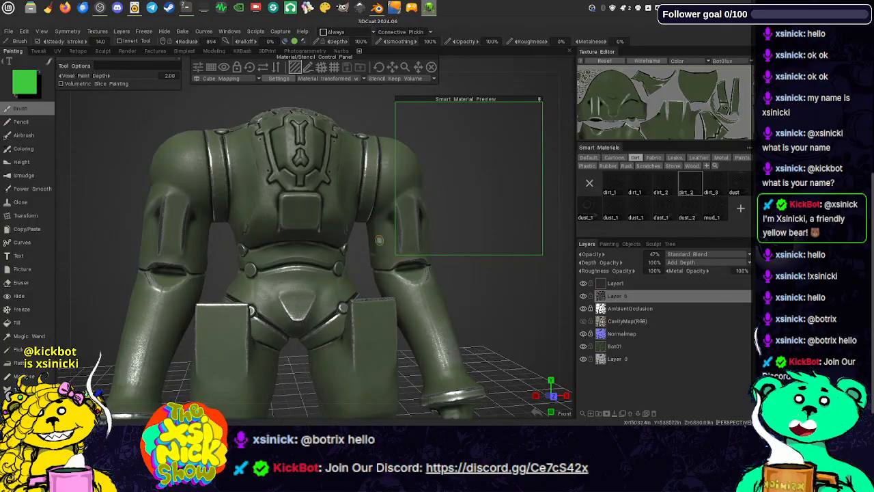
click(647, 256)
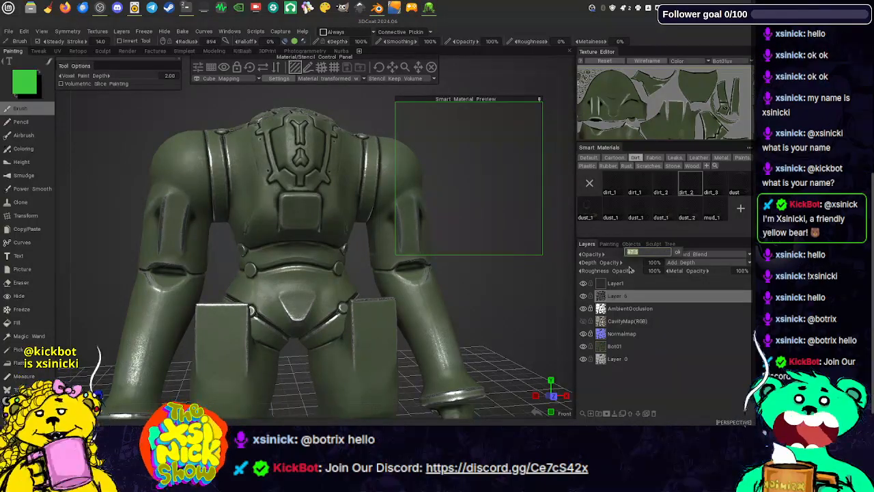
text(40)
key(Return)
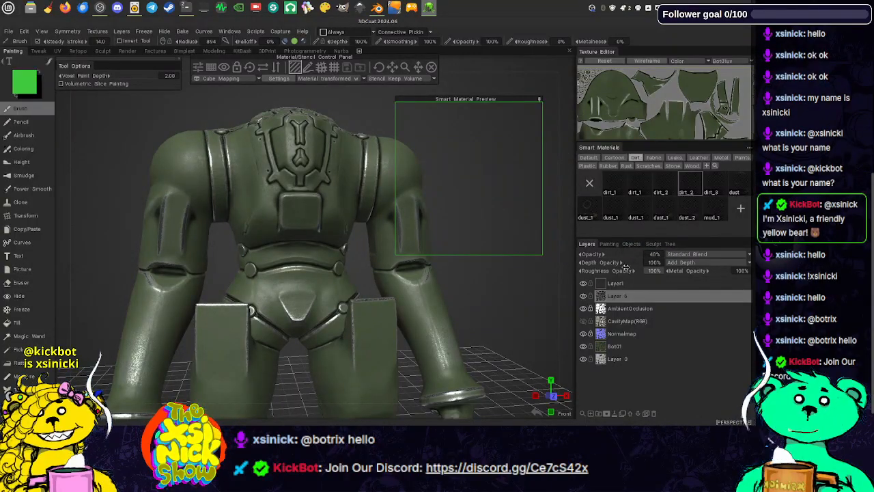
- Compare the suit with and without Layer 6, restoring its visibility, and check the overall dirt effect
click(584, 297)
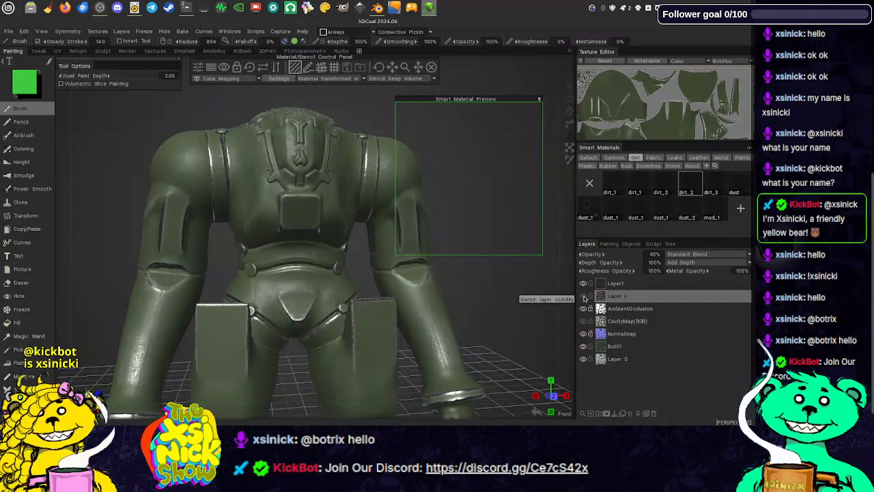
click(585, 297)
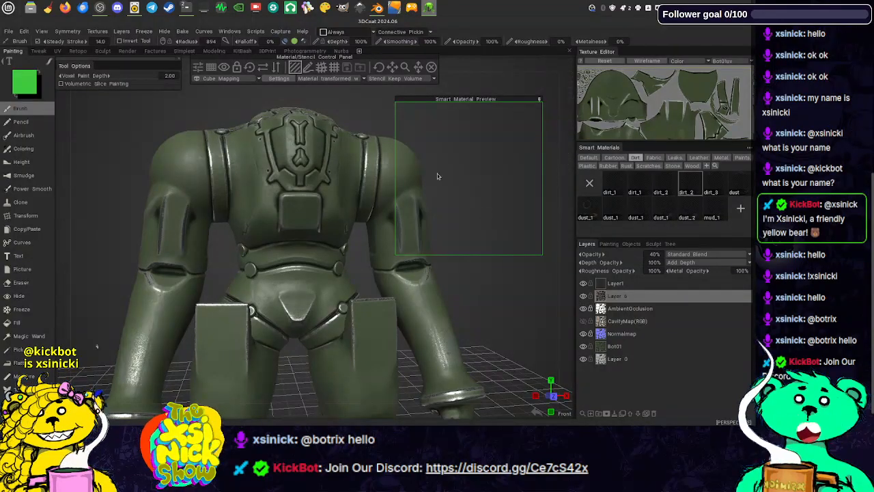
scroll(536, 334, down, 3)
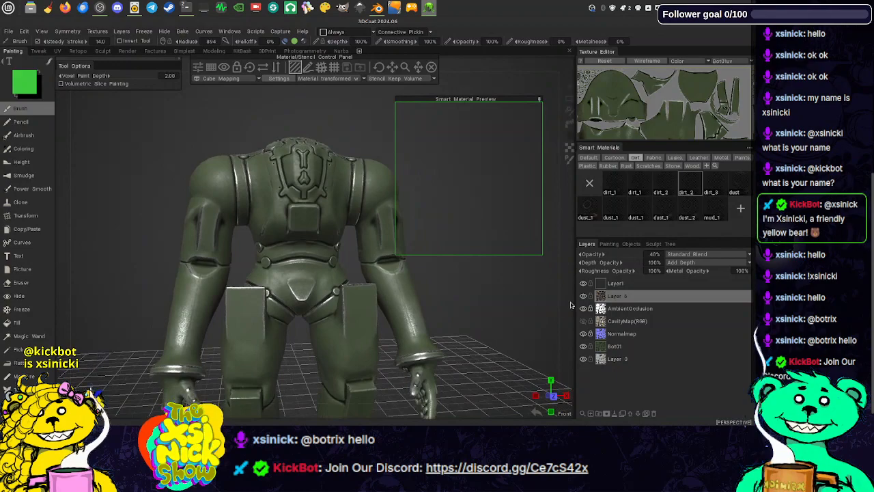
drag(571, 306, 516, 331)
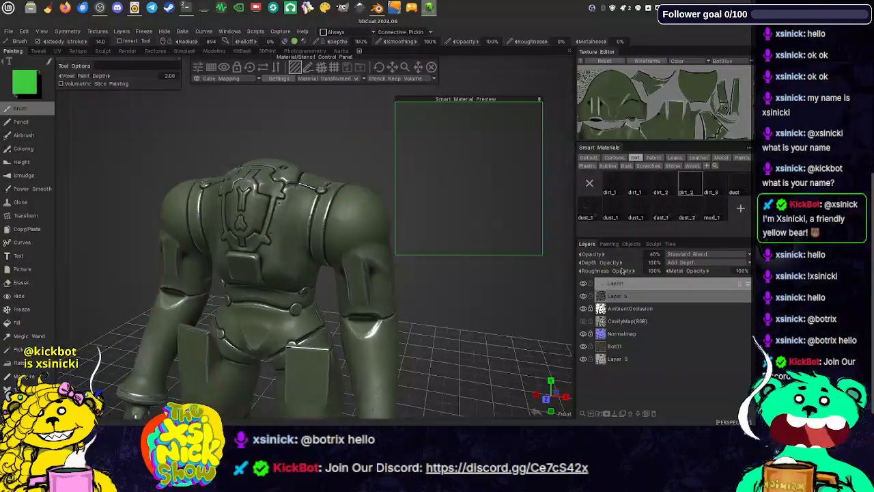
- Add a new layer above Layer 6, choose the second dirt_1 smart material and place its preview over the upper back
drag(508, 99, 355, 134)
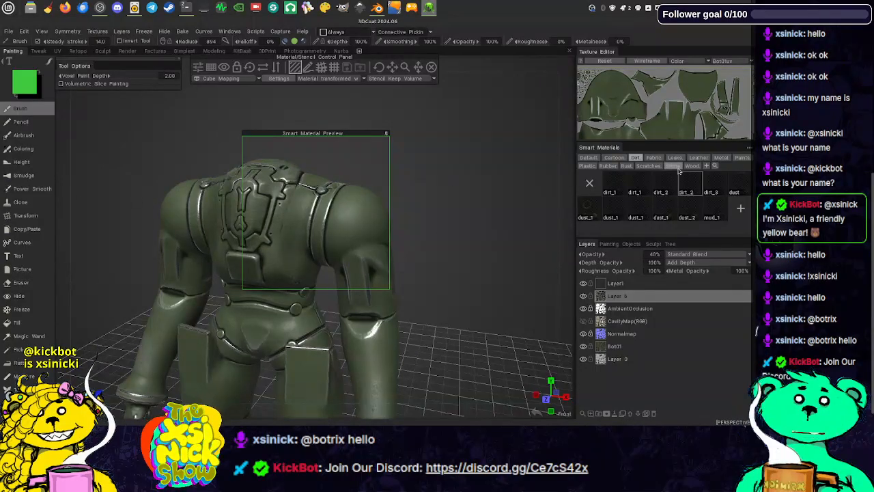
click(591, 414)
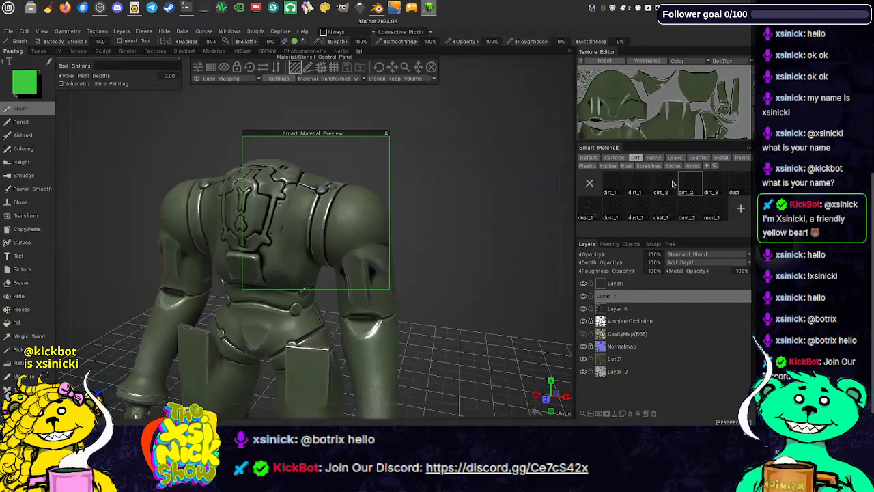
click(642, 187)
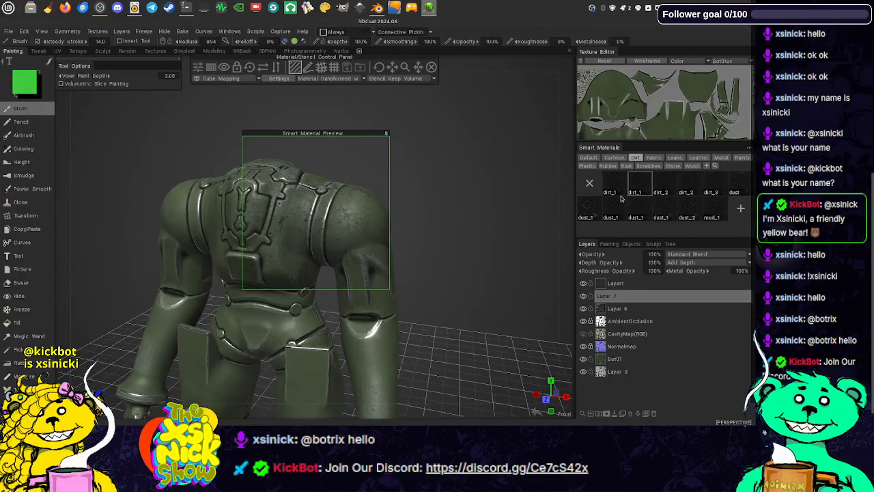
scroll(458, 198, up, 4)
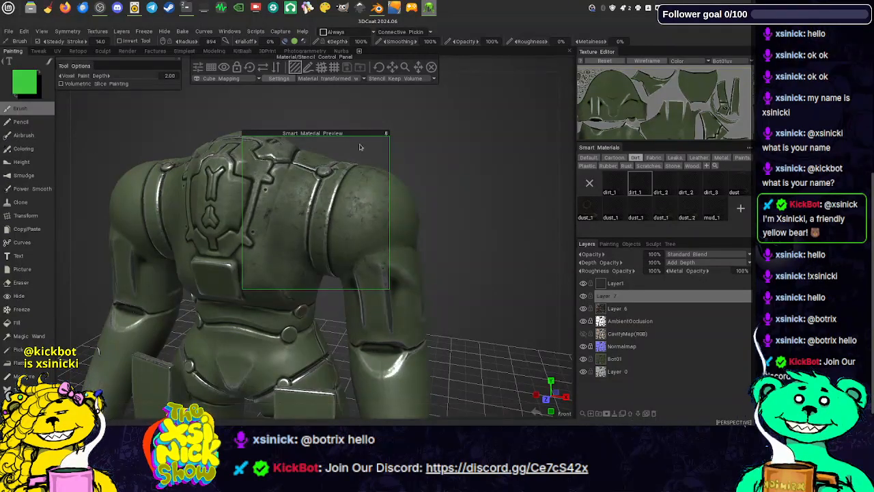
- Move the material preview aside, set the brush radius to about 2284 and paint dirt onto the upper back and shoulder
drag(350, 133, 509, 104)
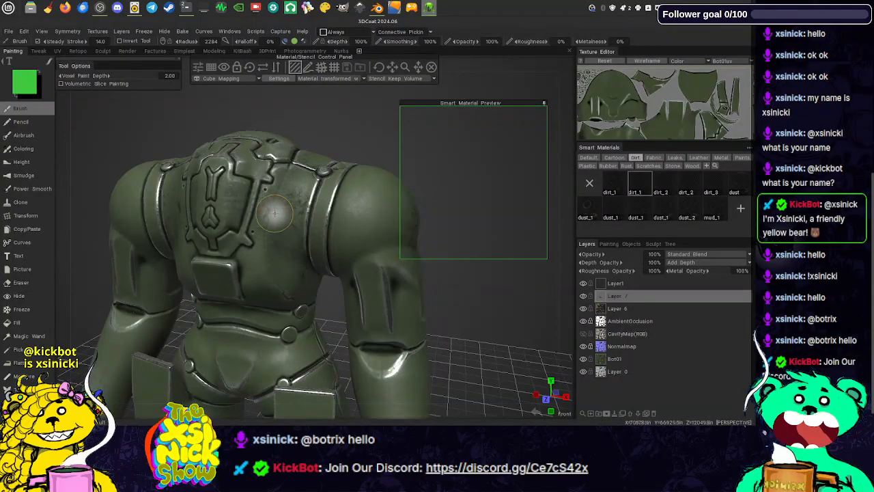
mouse_move(338, 179)
middle_down()
mouse_move(290, 172)
mouse_move(289, 211)
middle_up()
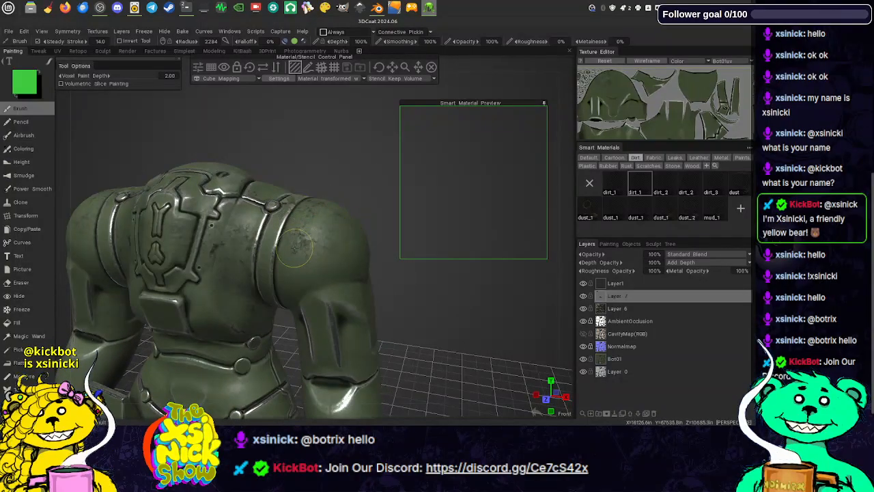
- Set the brush radius to about 4267 and paint dirt_1 onto the lower legs on Layer 7
middle_drag(285, 257, 324, 105)
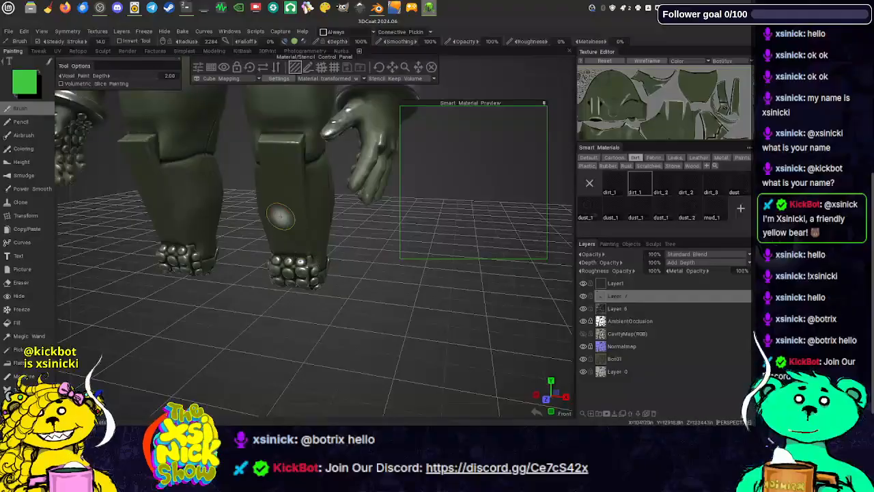
right_drag(303, 247, 312, 244)
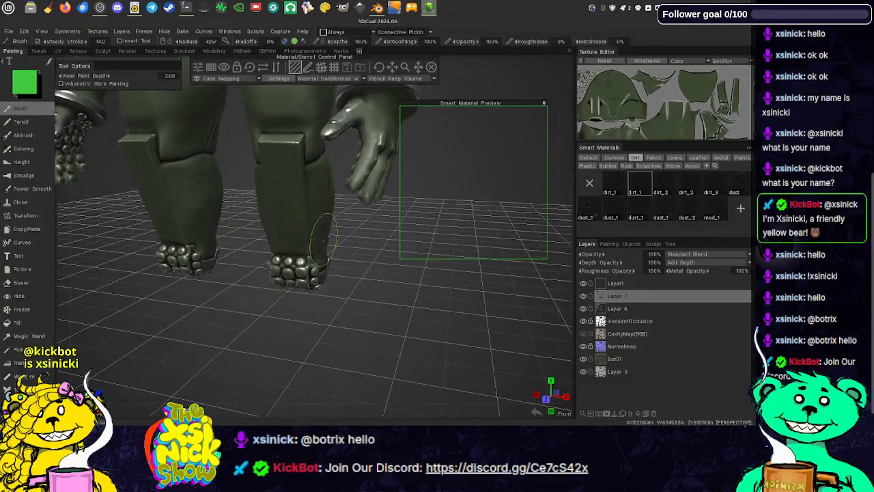
mouse_move(310, 240)
mouse_down()
mouse_move(285, 226)
mouse_move(294, 185)
mouse_move(290, 220)
mouse_up()
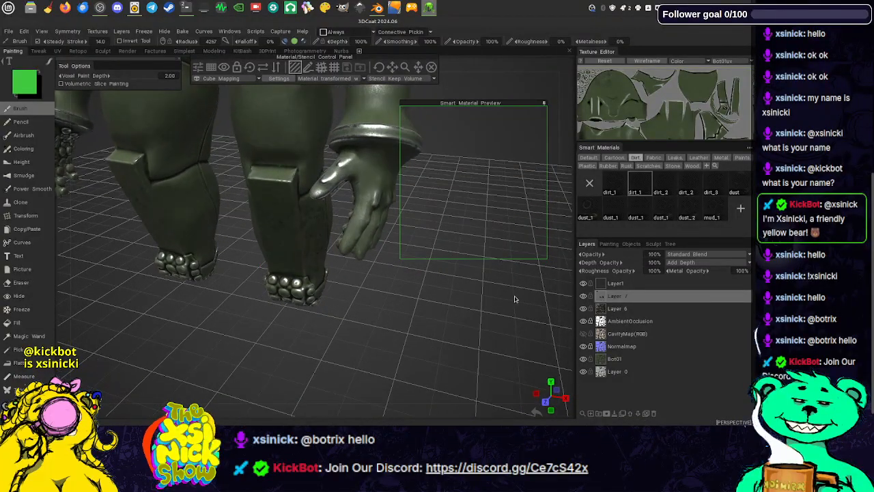
mouse_move(564, 298)
mouse_down()
mouse_move(607, 274)
mouse_move(627, 278)
mouse_up()
drag(318, 219, 319, 224)
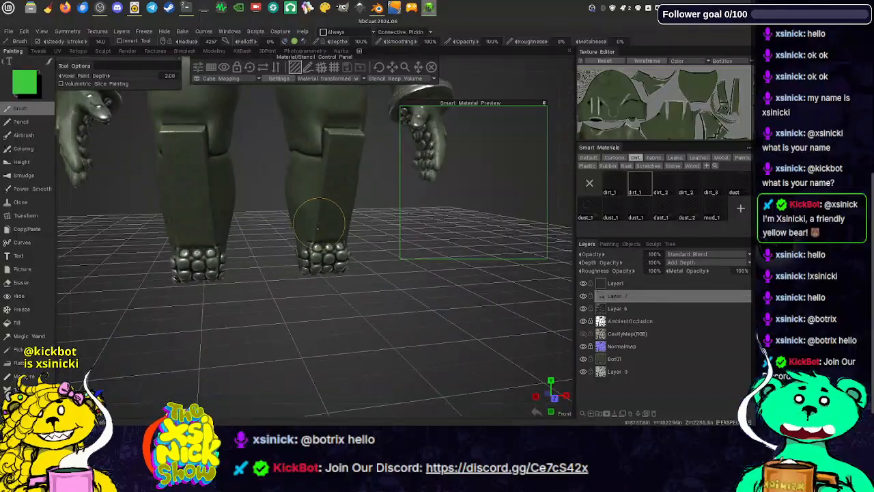
mouse_move(289, 185)
mouse_down()
mouse_move(316, 205)
mouse_move(317, 224)
mouse_up()
drag(309, 256, 328, 239)
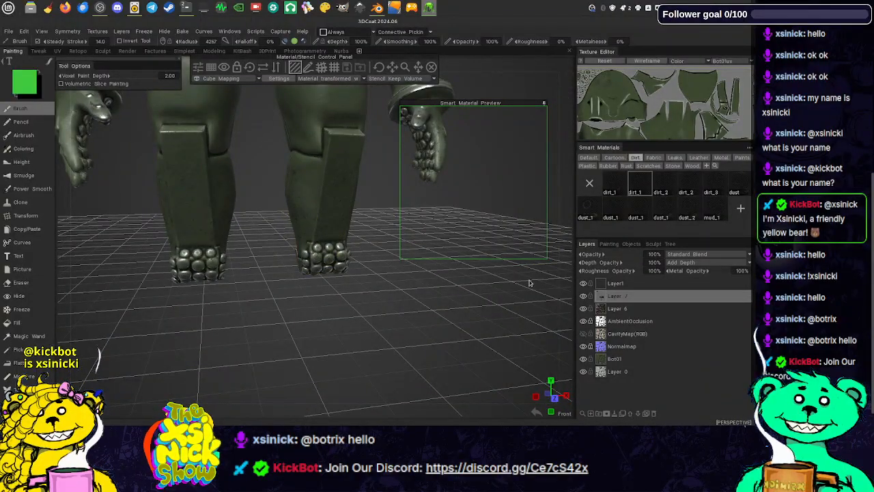
- Paint dirt around the calves and feet of both legs, covering them from all sides
drag(566, 285, 294, 277)
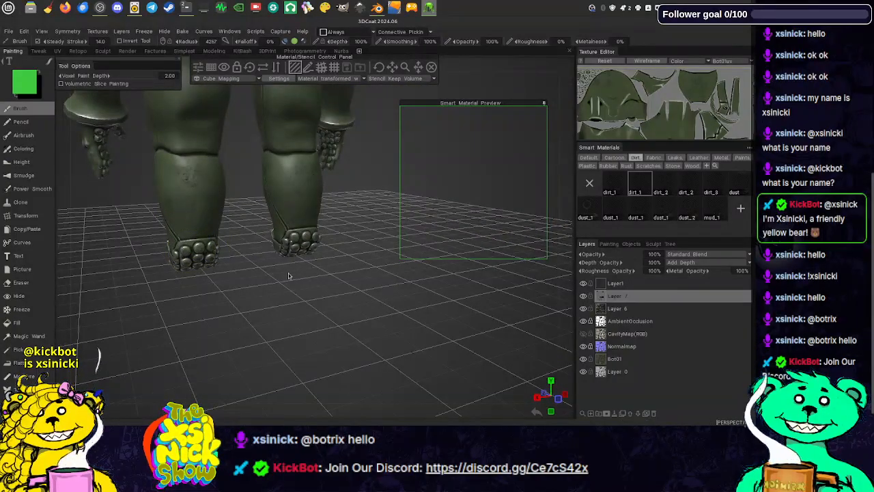
drag(289, 276, 212, 260)
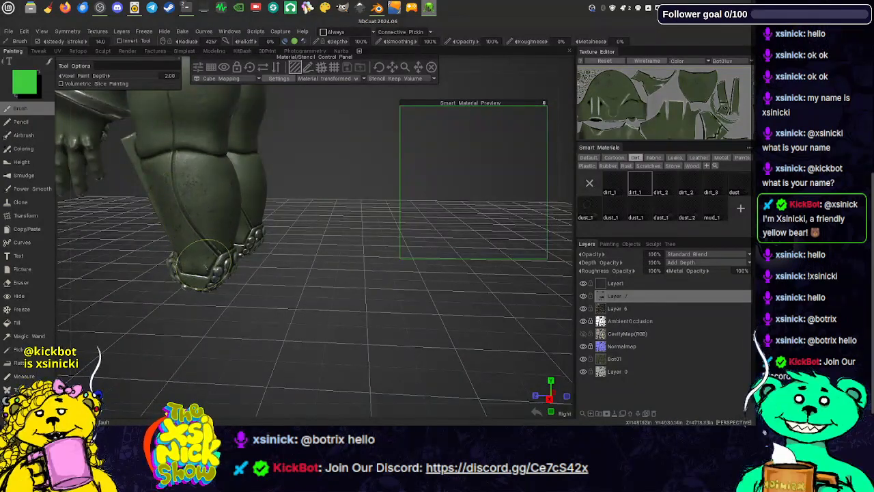
drag(255, 283, 79, 276)
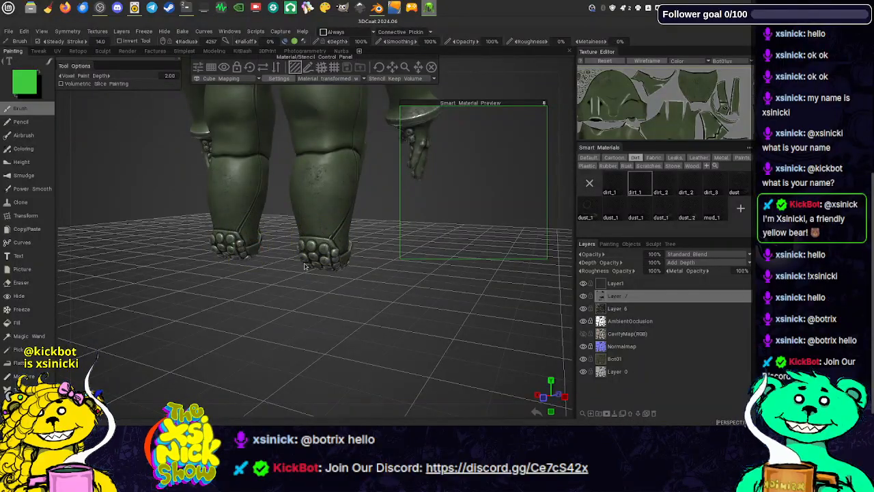
mouse_move(255, 268)
mouse_down()
mouse_move(338, 292)
mouse_move(263, 198)
mouse_up()
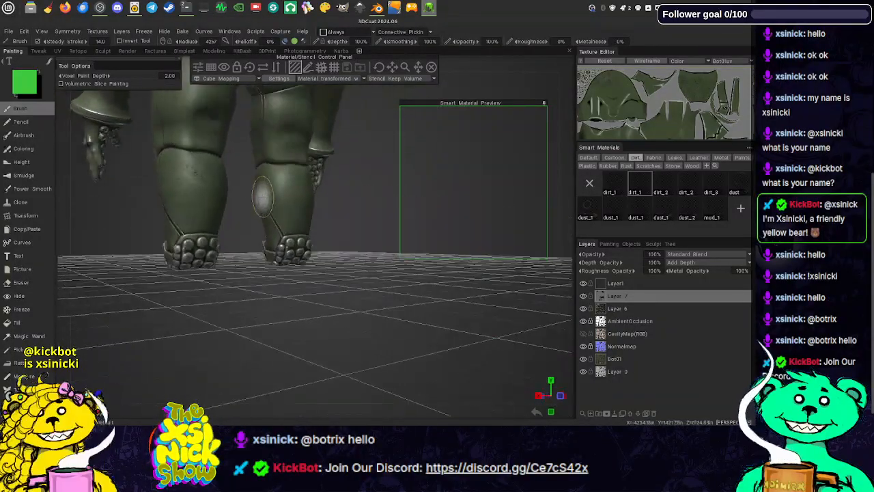
drag(228, 276, 259, 281)
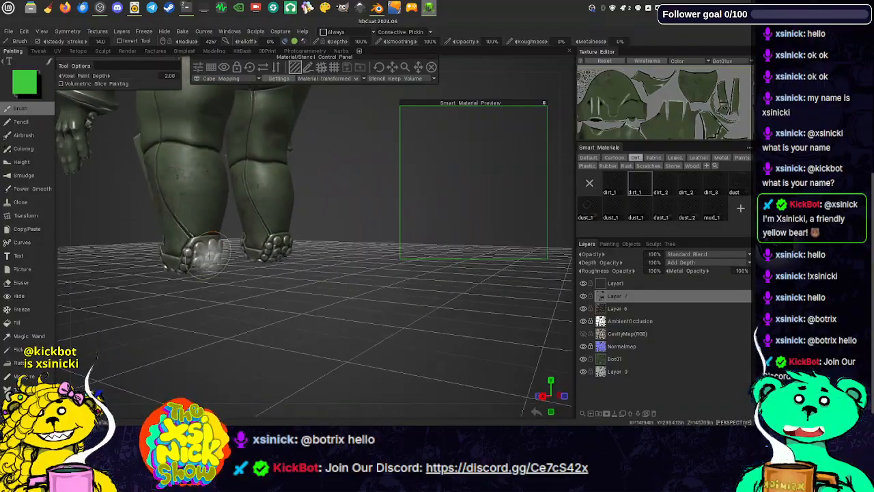
mouse_move(132, 257)
mouse_down()
mouse_move(161, 268)
mouse_move(304, 249)
mouse_up()
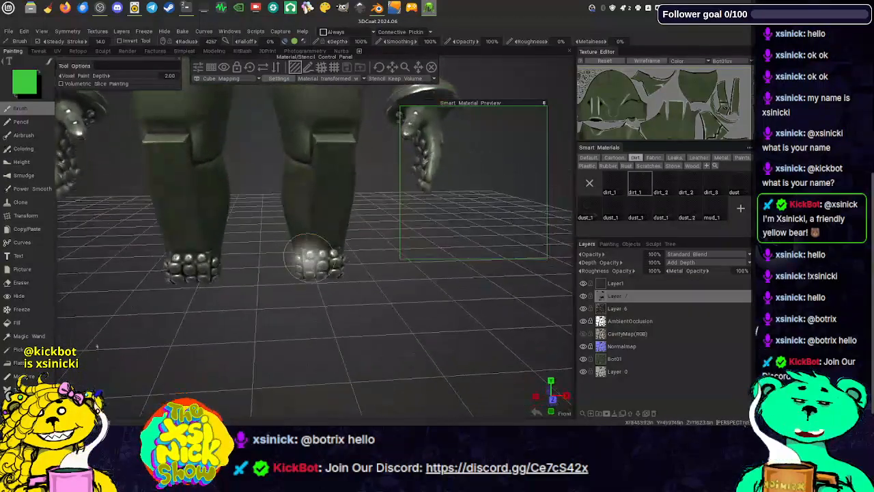
- Paint dirt onto the thighs, forearms and hands of the suit
middle_drag(228, 279, 217, 359)
middle_drag(272, 278, 246, 297)
mouse_move(246, 296)
mouse_down()
mouse_move(217, 265)
mouse_move(245, 284)
mouse_move(242, 216)
mouse_move(306, 248)
mouse_move(229, 205)
mouse_up()
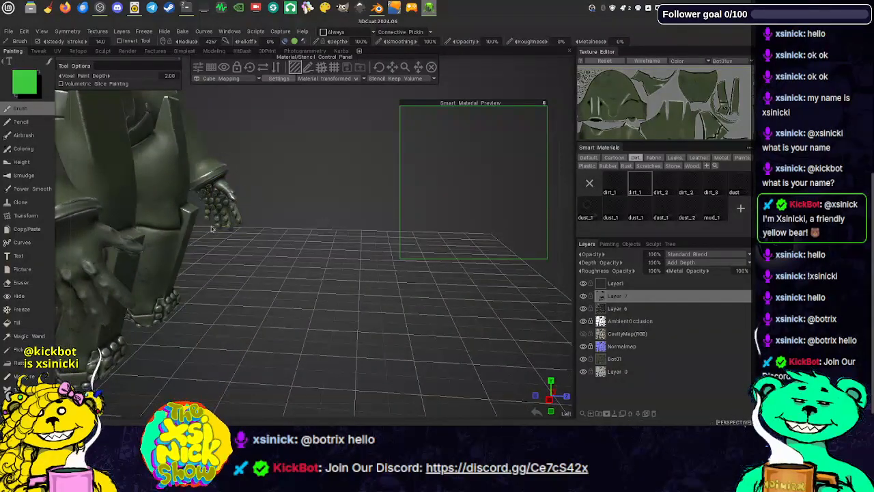
drag(302, 229, 31, 228)
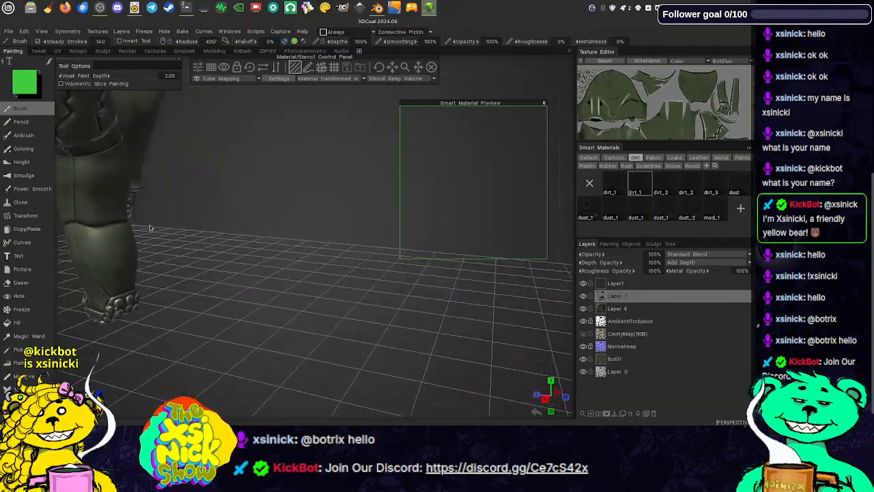
drag(150, 228, 303, 235)
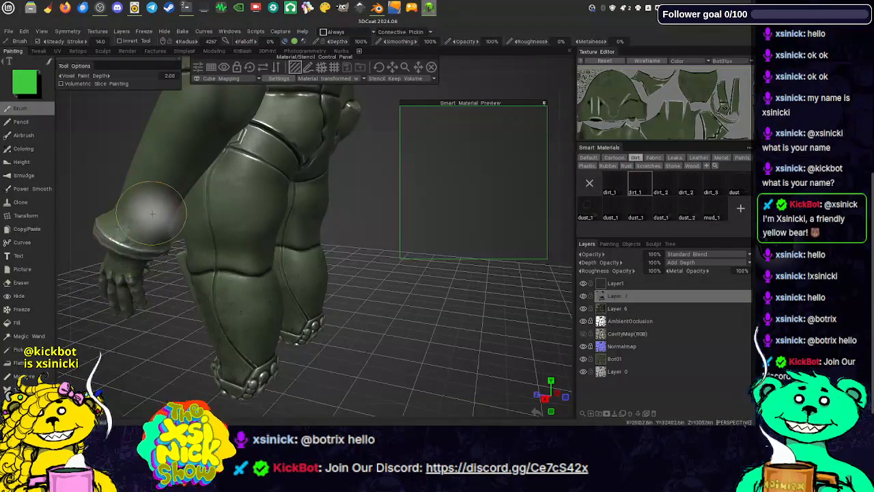
drag(97, 179, 273, 168)
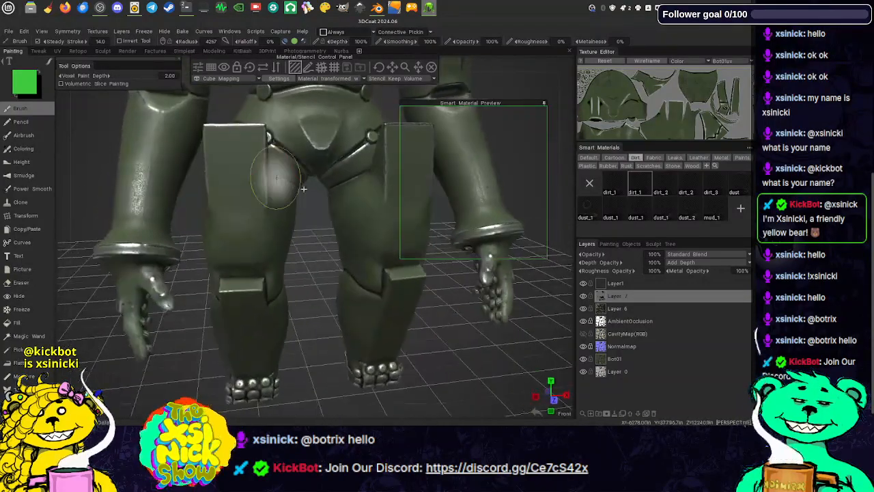
middle_drag(298, 195, 154, 231)
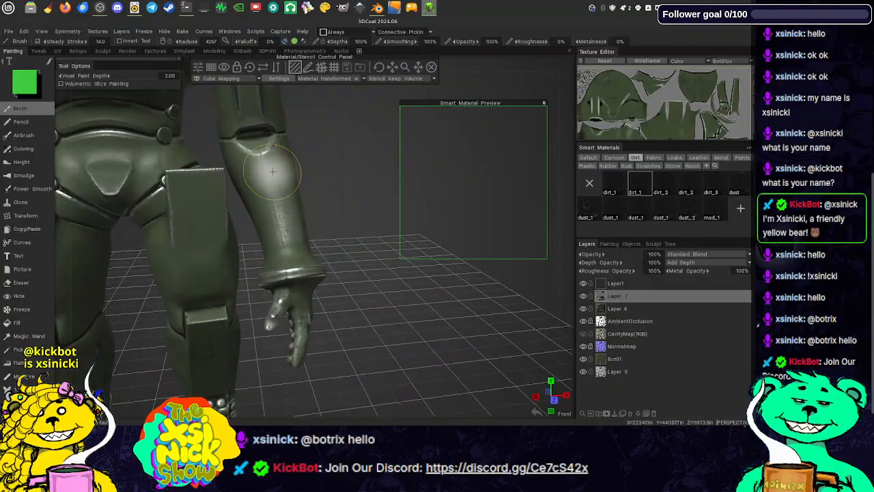
middle_drag(290, 178, 302, 213)
scroll(347, 140, down, 3)
mouse_move(347, 130)
middle_down()
mouse_move(337, 239)
mouse_move(320, 263)
middle_up()
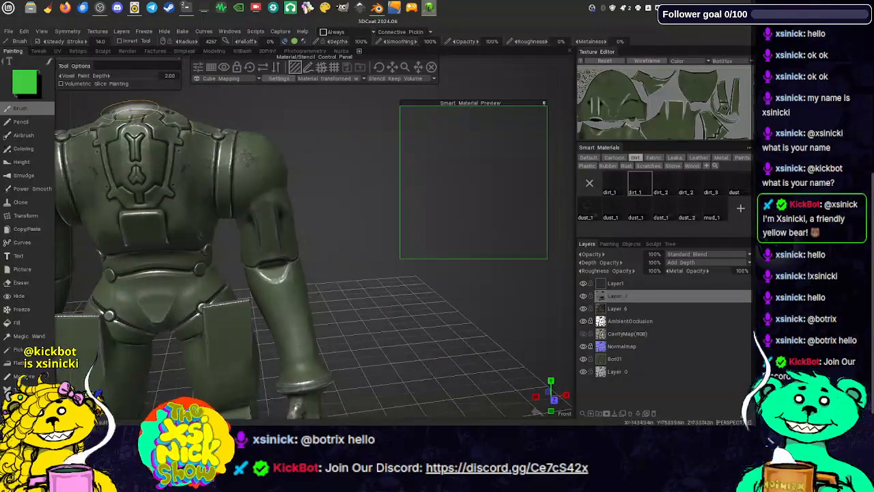
- Paint dirt onto the chest and shoulders on the opposite side of the torso
mouse_move(333, 165)
mouse_down()
mouse_move(327, 173)
mouse_move(178, 157)
mouse_move(109, 140)
mouse_up()
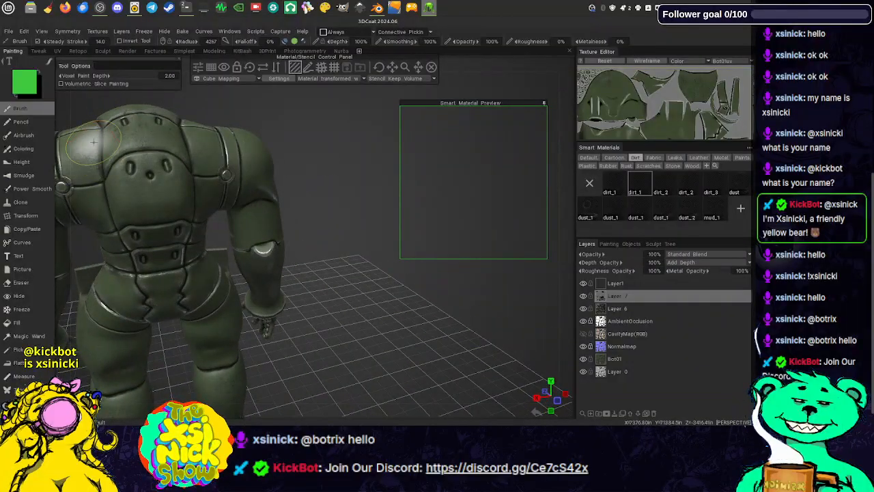
mouse_move(316, 135)
mouse_down()
mouse_move(271, 137)
mouse_move(280, 181)
mouse_up()
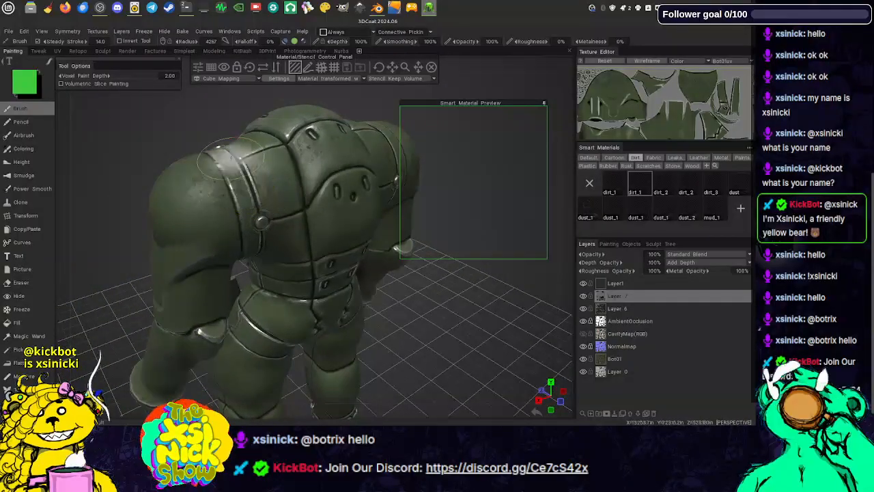
drag(142, 140, 366, 191)
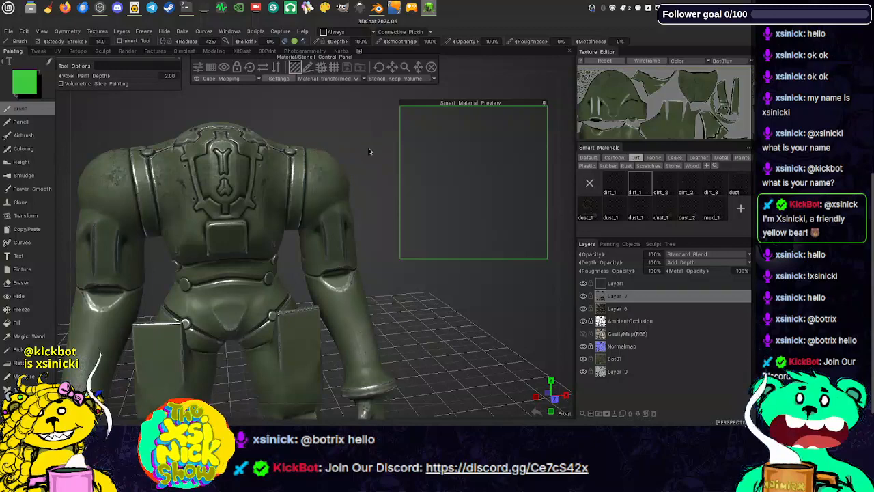
- Select the Bot01 layer and examine the painted dirt on the back, shoulders and arms from several angles
click(628, 358)
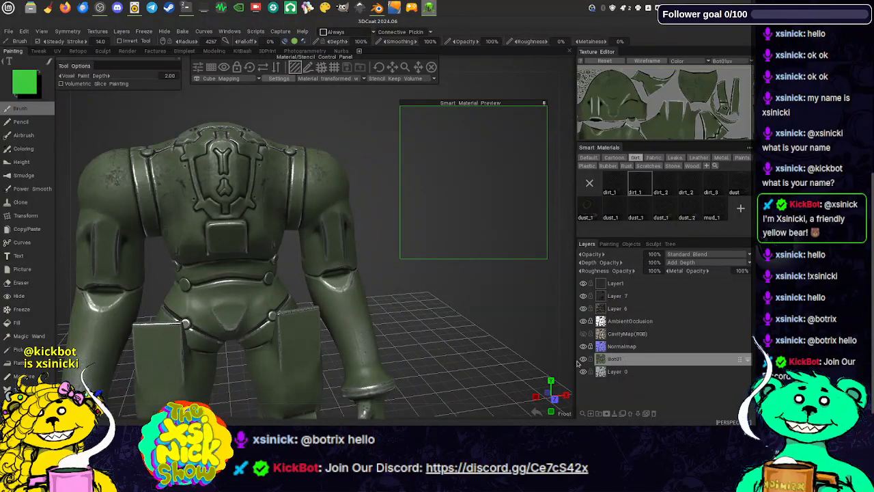
middle_drag(390, 250, 408, 247)
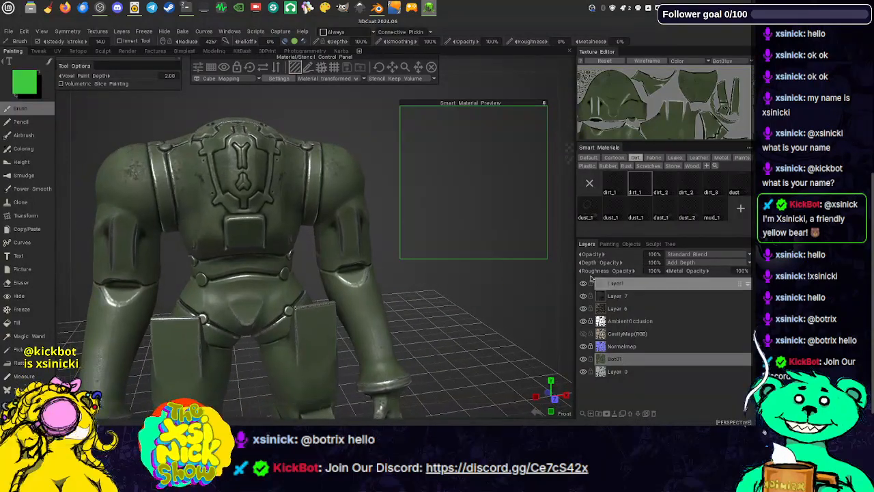
drag(567, 278, 536, 283)
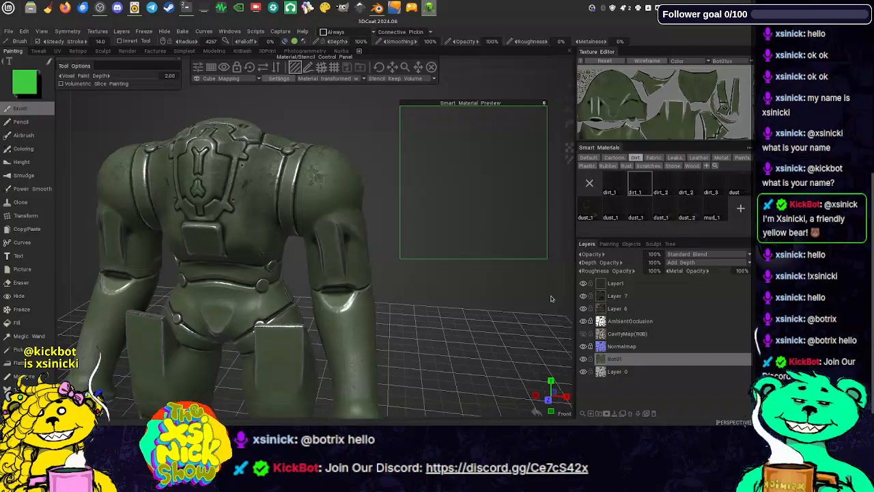
drag(567, 296, 521, 295)
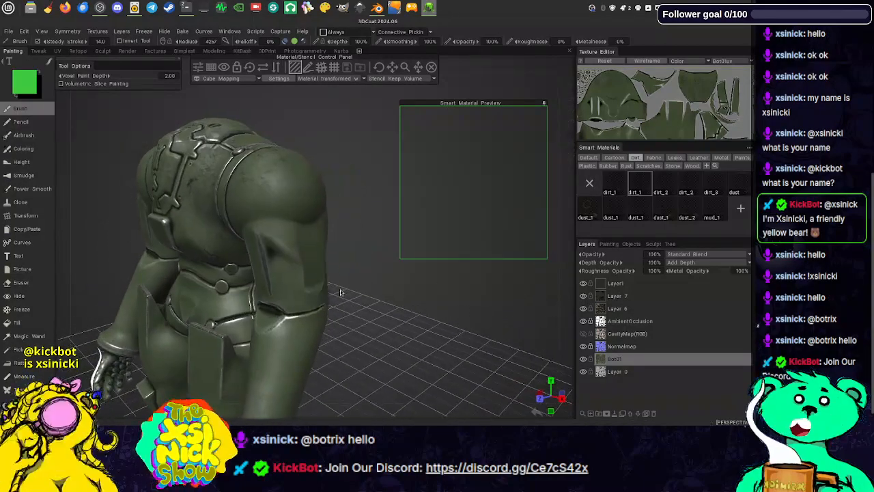
middle_drag(334, 295, 397, 278)
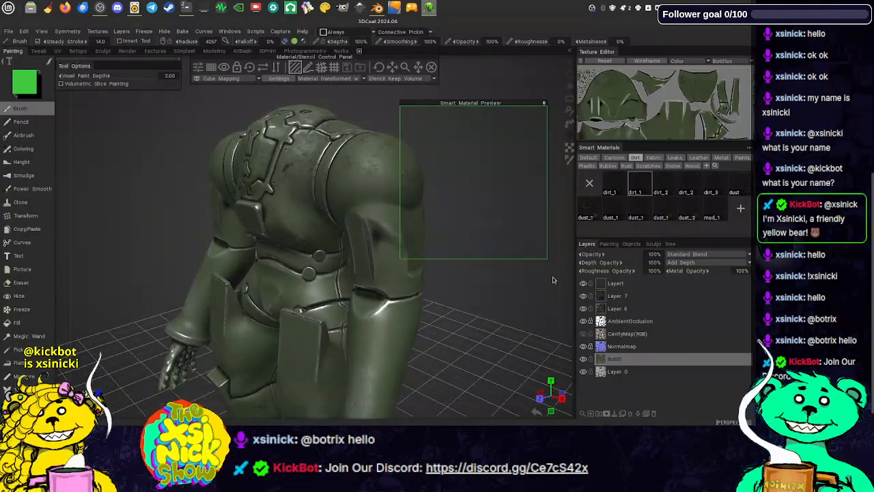
drag(564, 281, 606, 279)
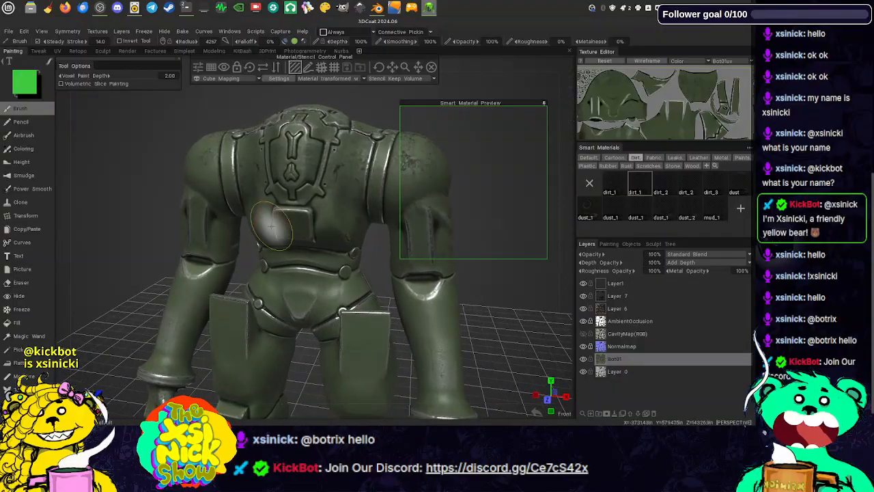
mouse_move(240, 217)
middle_down()
mouse_move(231, 241)
mouse_move(230, 224)
middle_up()
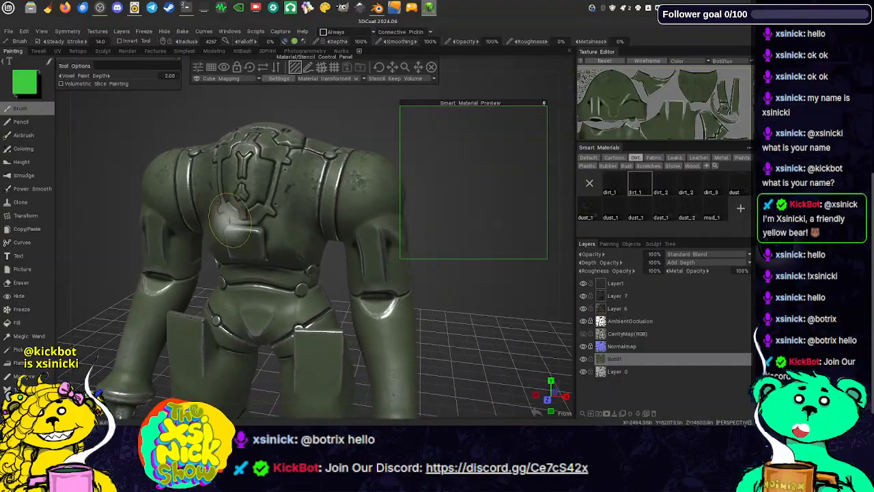
mouse_move(232, 220)
alt+mouse_down()
mouse_move(190, 216)
mouse_move(228, 205)
alt+mouse_up()
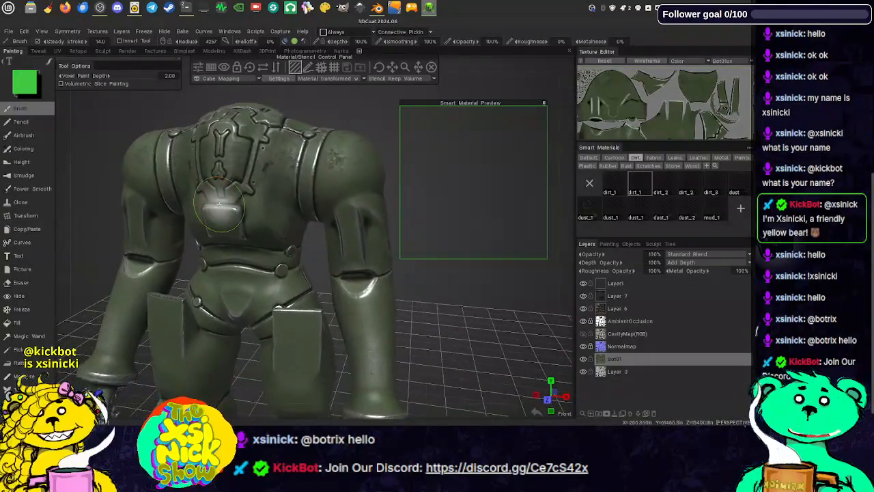
scroll(563, 268, up, 2)
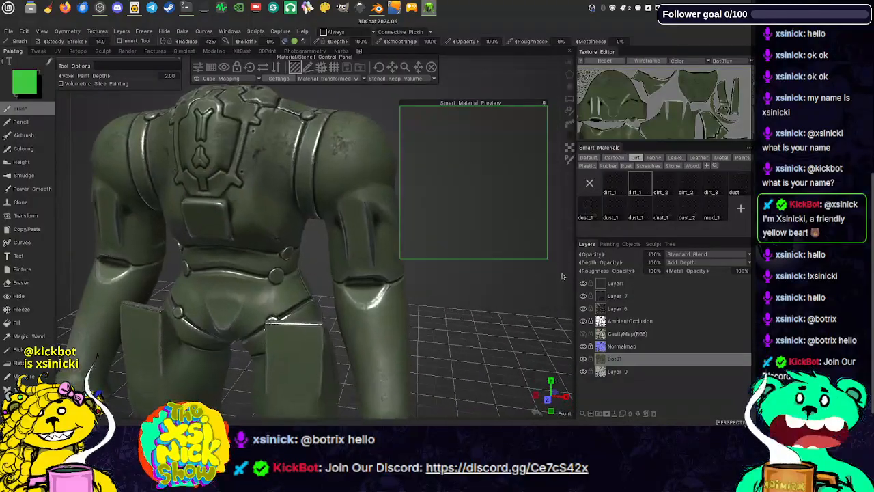
alt+middle_drag(396, 275, 417, 308)
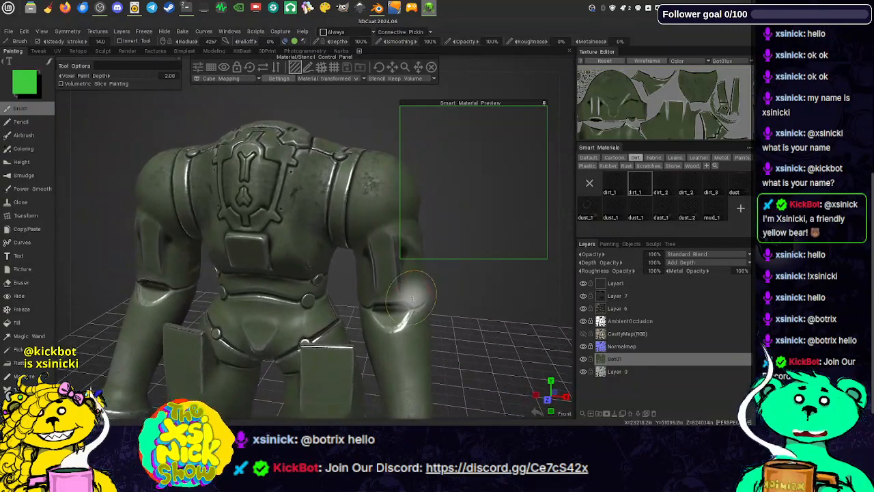
- Collapse the smart material preview and turn off the active dirt material
click(543, 104)
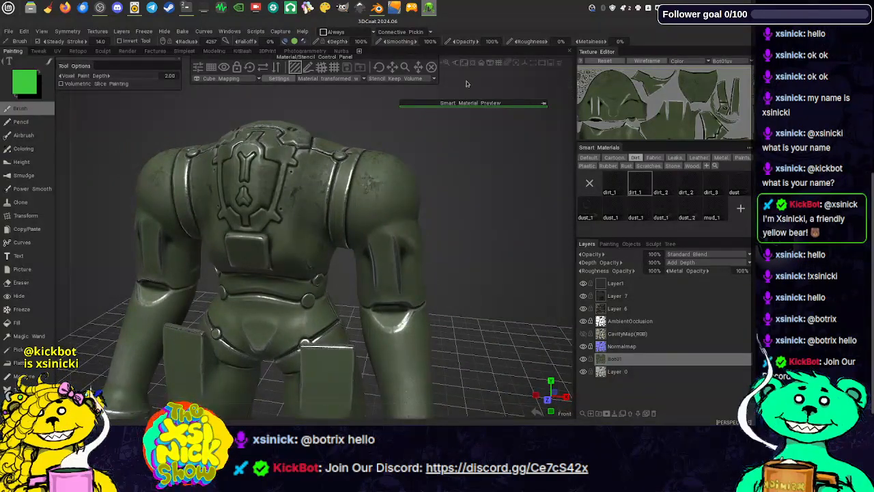
click(431, 67)
scroll(513, 229, down, 3)
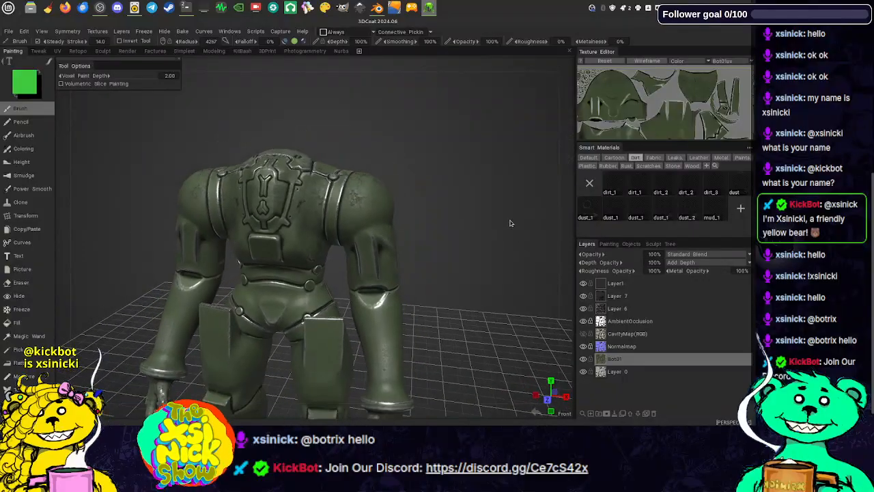
- Select Layer1 and compare the suit with and without it, restoring its visibility
click(608, 284)
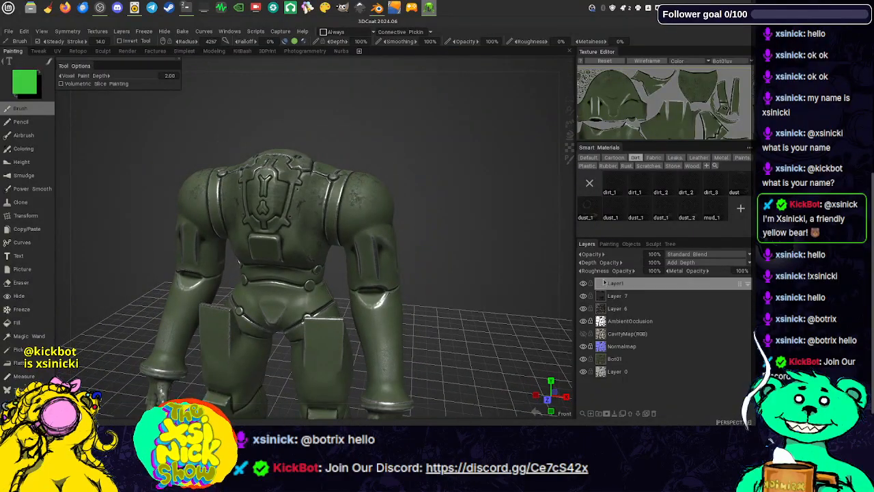
click(584, 283)
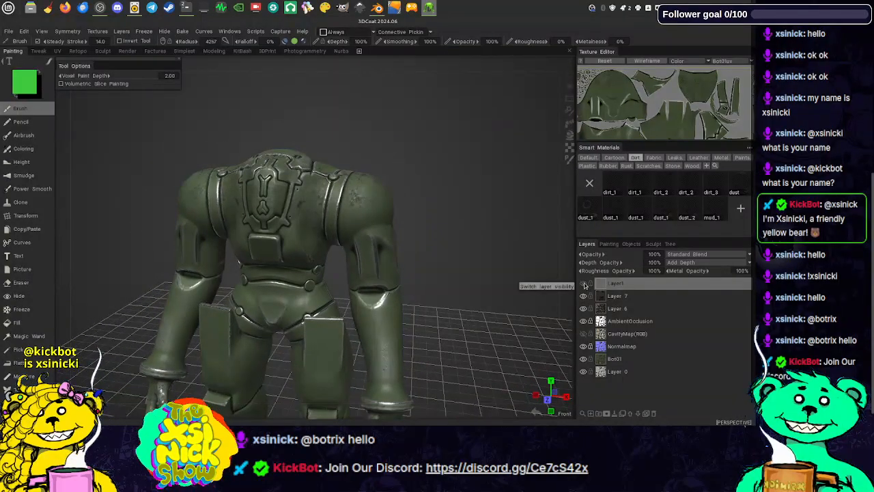
click(584, 284)
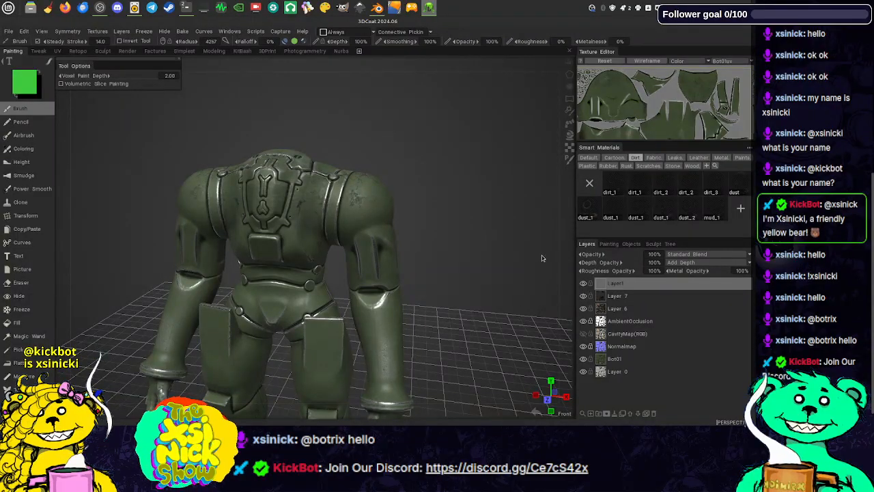
- Undo the addition of Layer1 to the suit's layer stack
drag(531, 255, 553, 270)
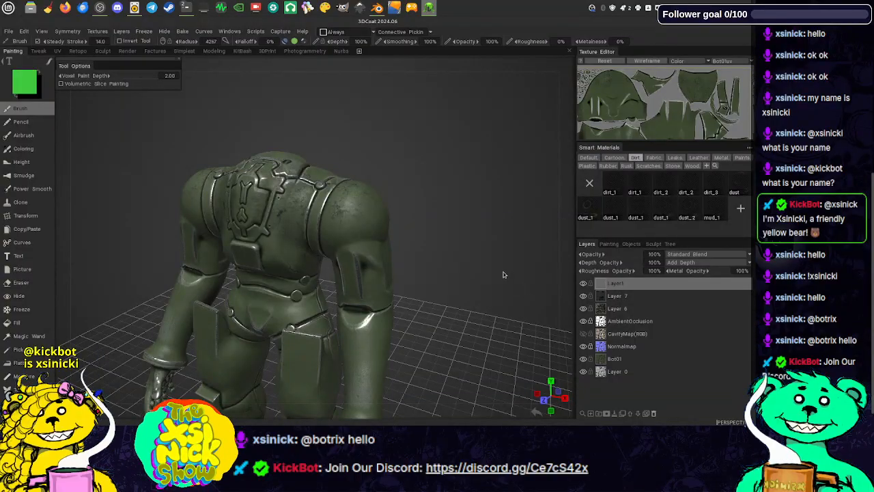
key(ctrl+z)
key(ctrl+z)
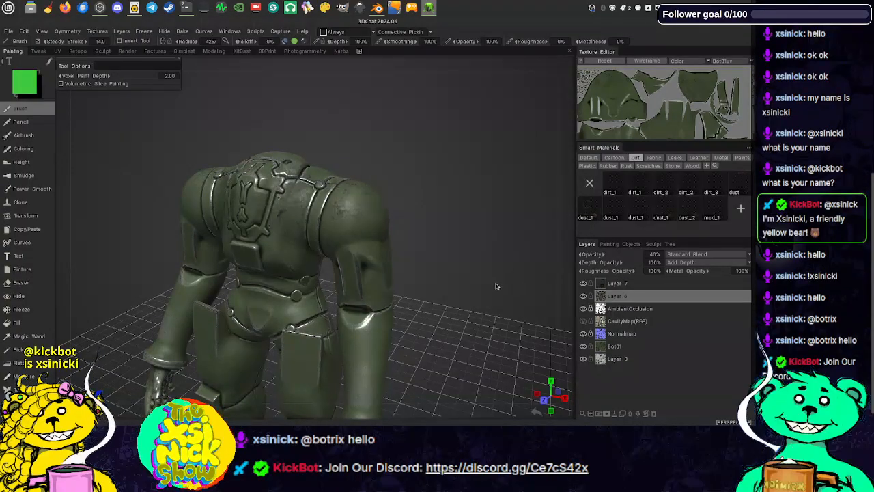
middle_drag(505, 313, 494, 240)
right_drag(494, 240, 488, 281)
drag(472, 278, 508, 280)
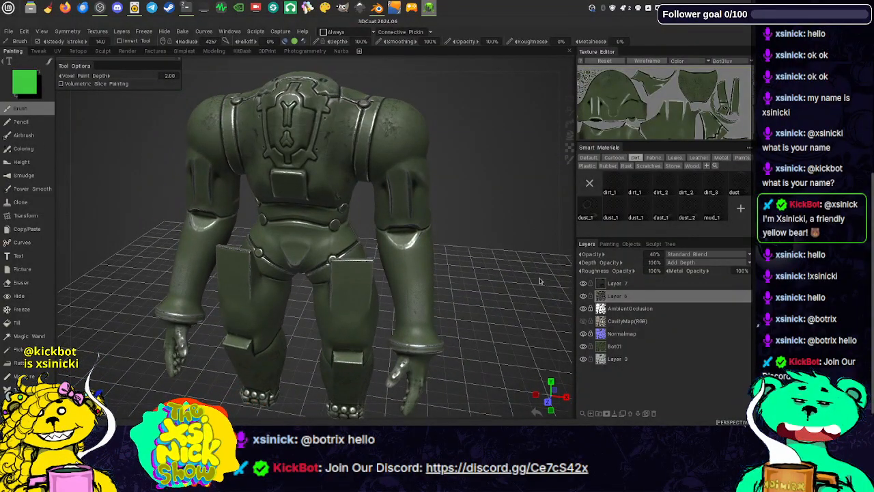
drag(540, 280, 519, 279)
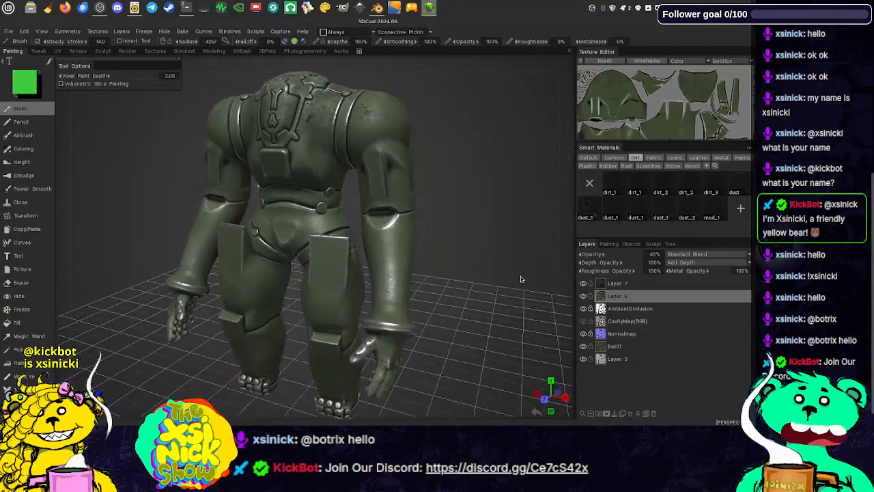
drag(436, 198, 453, 176)
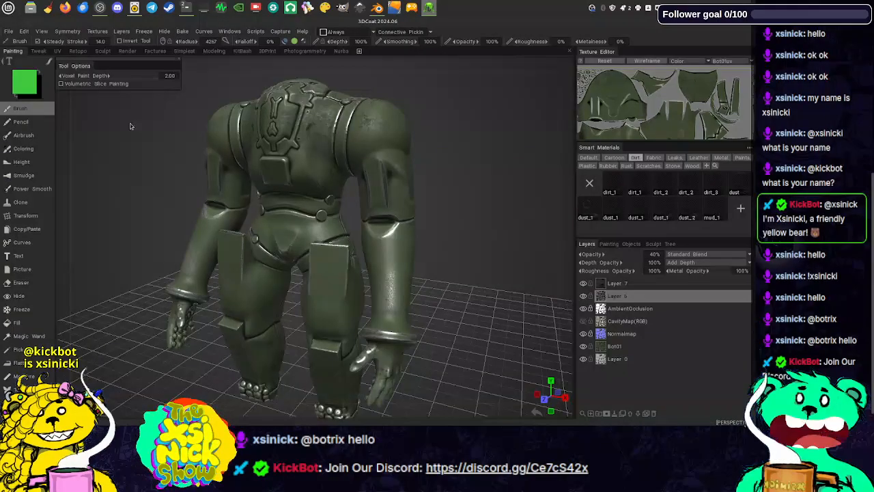
- Export only the suit's textures with the Blender Cycles preset, leaving the geometry out of the export
click(9, 31)
click(24, 139)
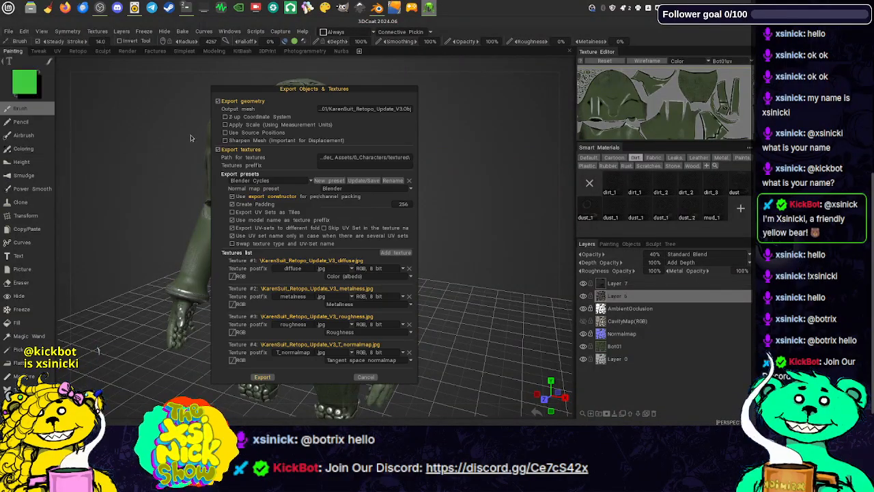
click(218, 101)
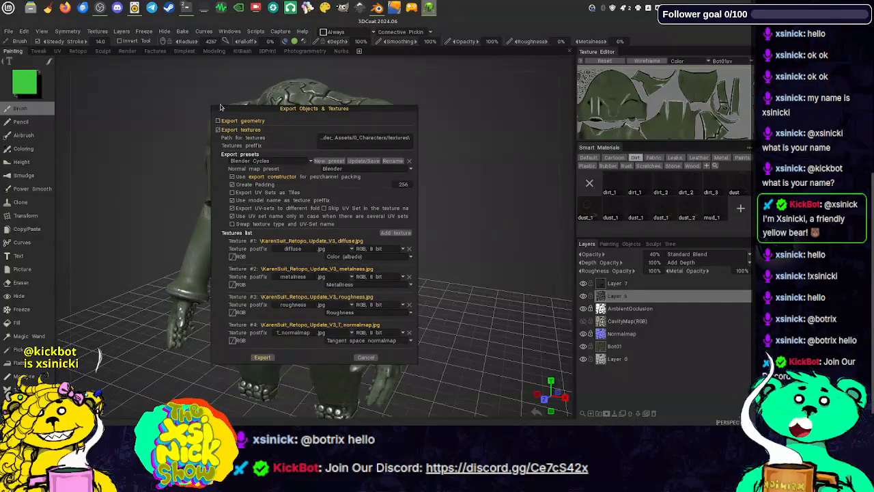
click(273, 359)
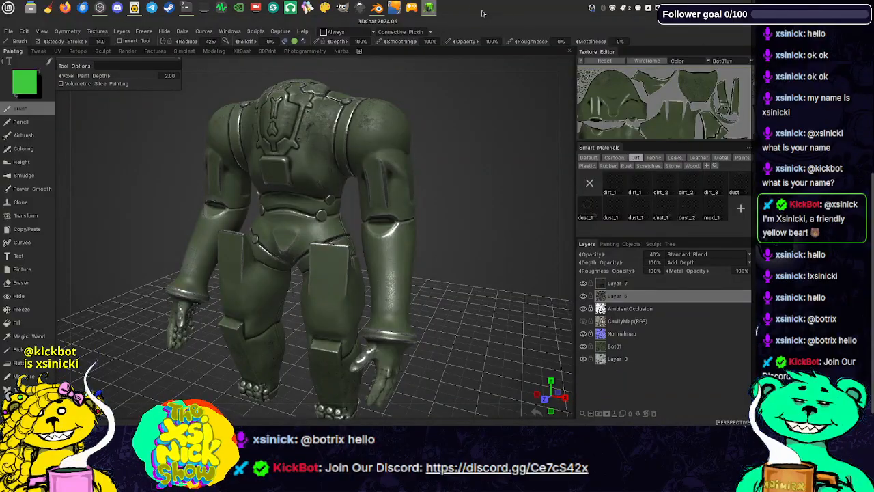
- Switch to Blender, maximize its window and open the Shading workspace with the whole suit in view
click(382, 9)
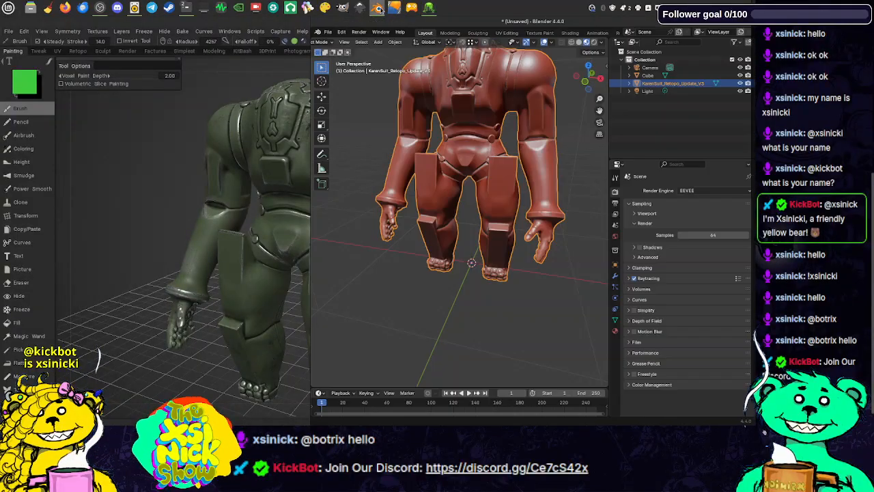
double_click(420, 24)
shift+middle_drag(331, 216, 334, 235)
scroll(334, 207, down, 2)
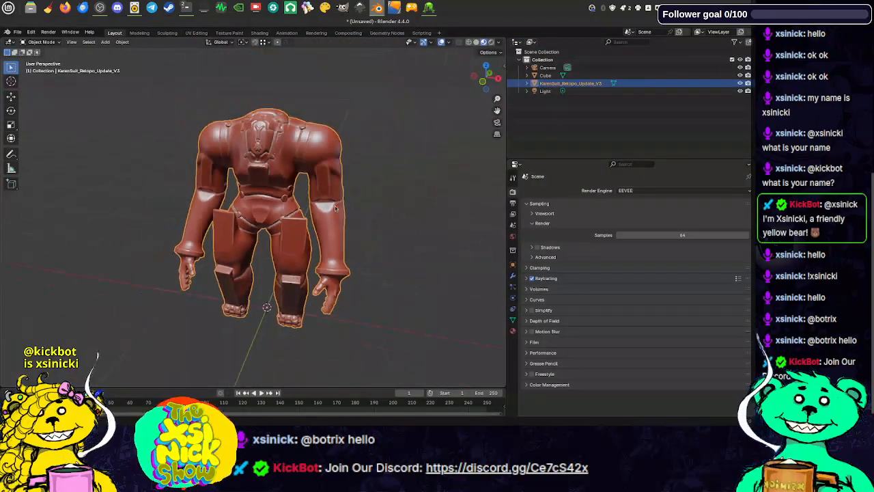
scroll(334, 206, up, 2)
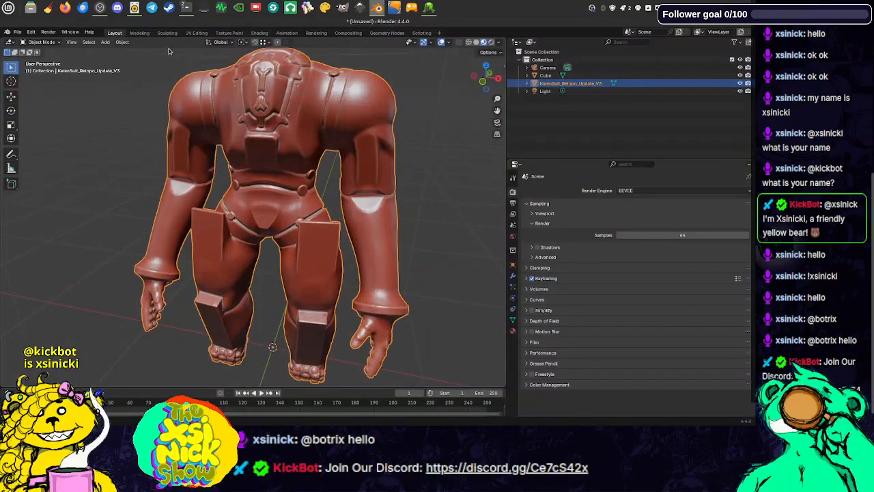
click(230, 33)
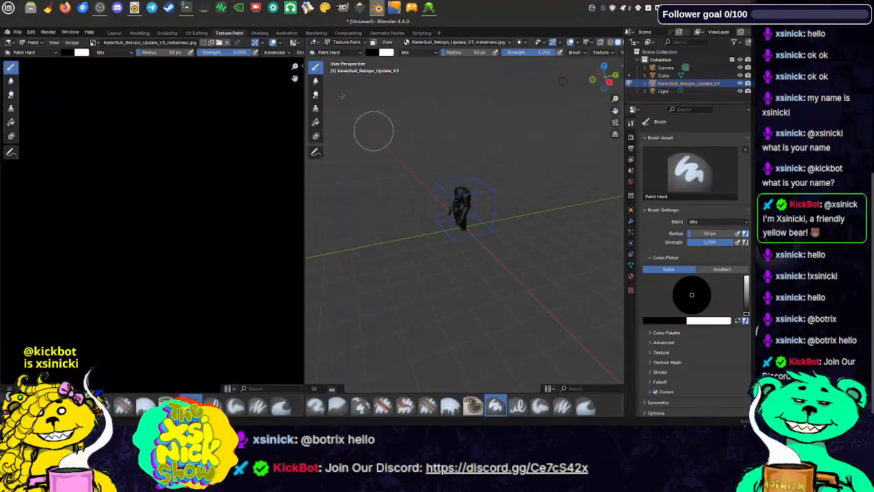
click(259, 32)
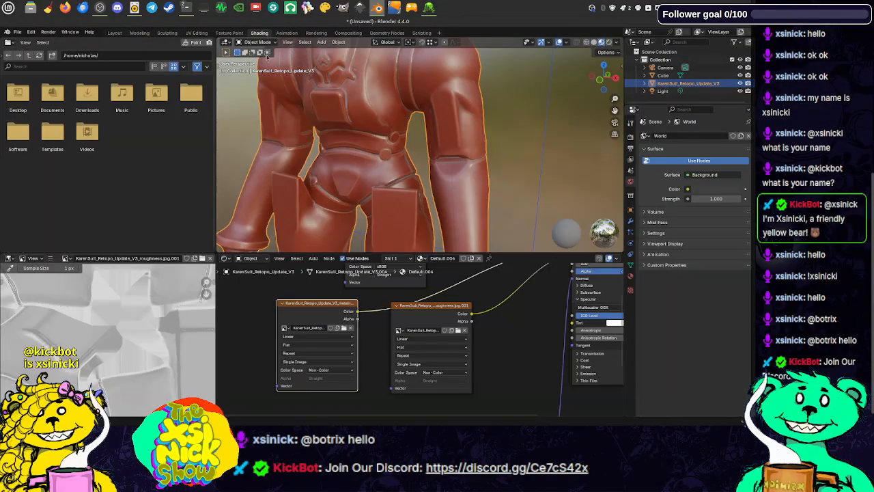
scroll(354, 156, down, 3)
shift+middle_drag(467, 155, 465, 179)
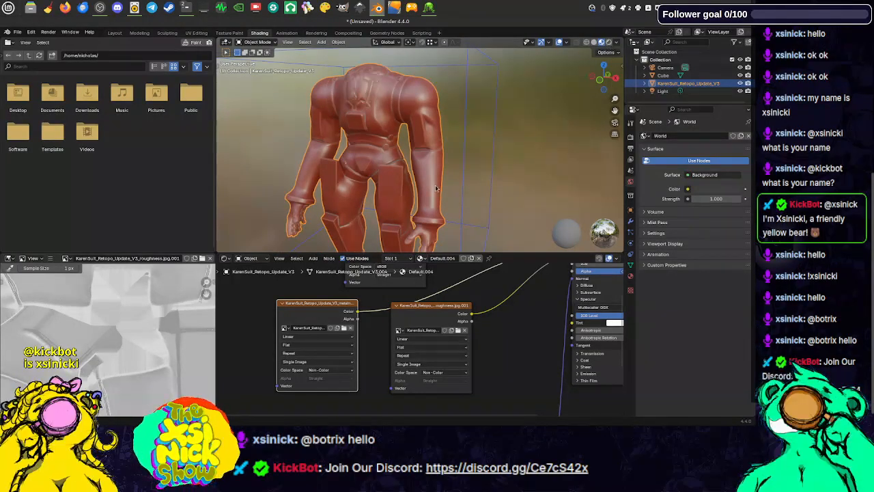
middle_drag(450, 175, 438, 184)
scroll(438, 184, down, 4)
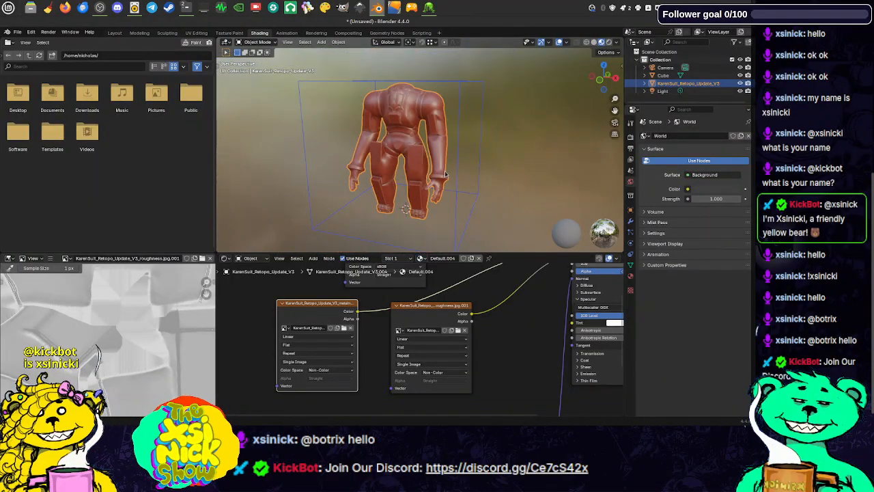
- Load the newly exported KarenSuit_Retopo_Update_V3_diffuse.jpg into the image texture node feeding Base Color
middle_drag(423, 295, 405, 391)
click(386, 300)
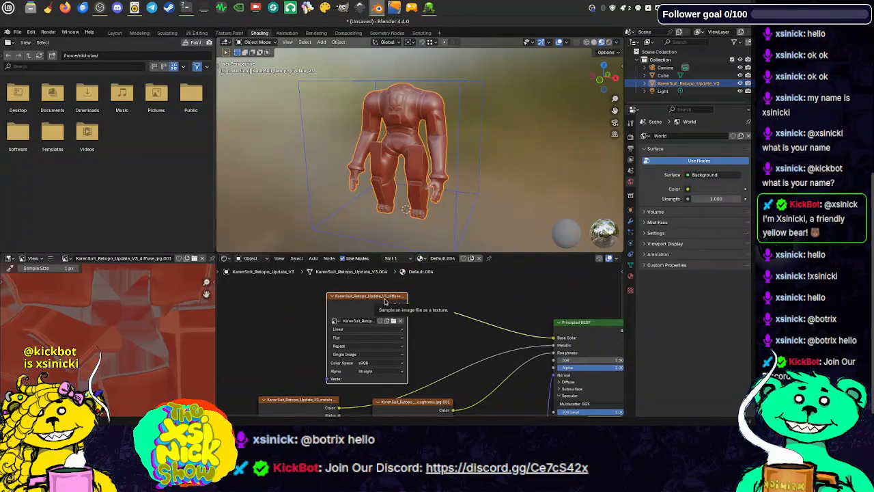
click(393, 323)
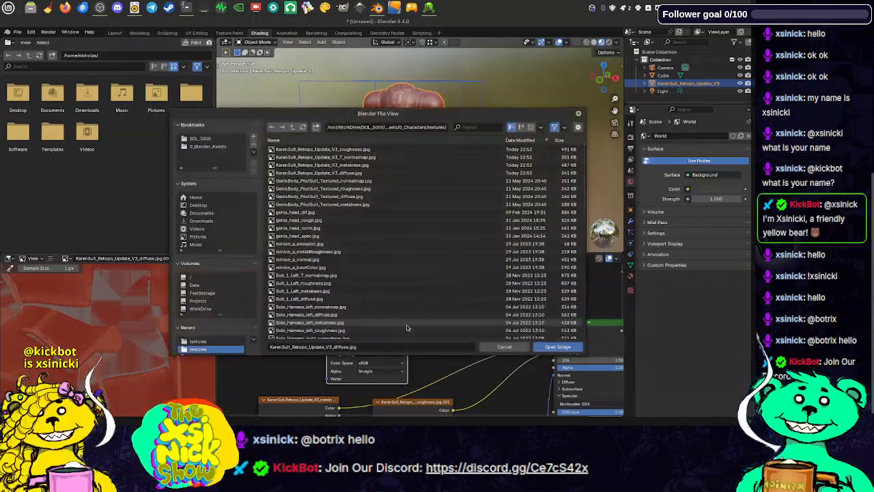
click(549, 351)
middle_drag(430, 383, 417, 303)
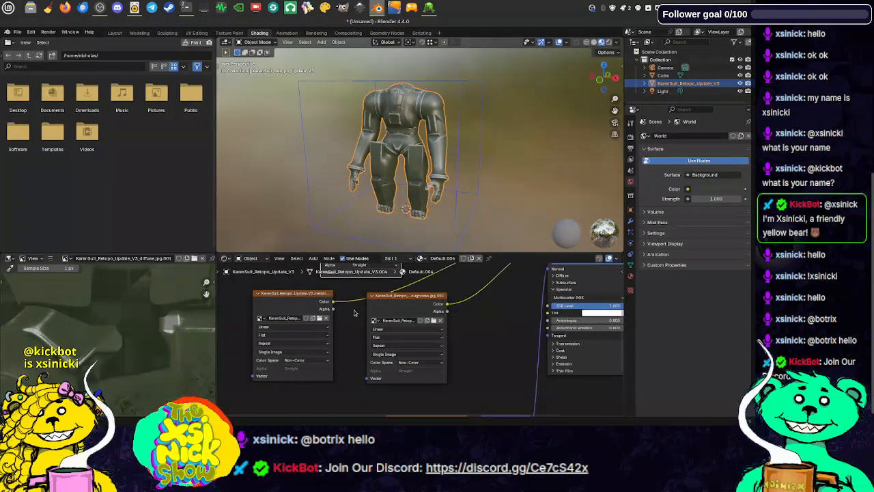
scroll(393, 145, up, 8)
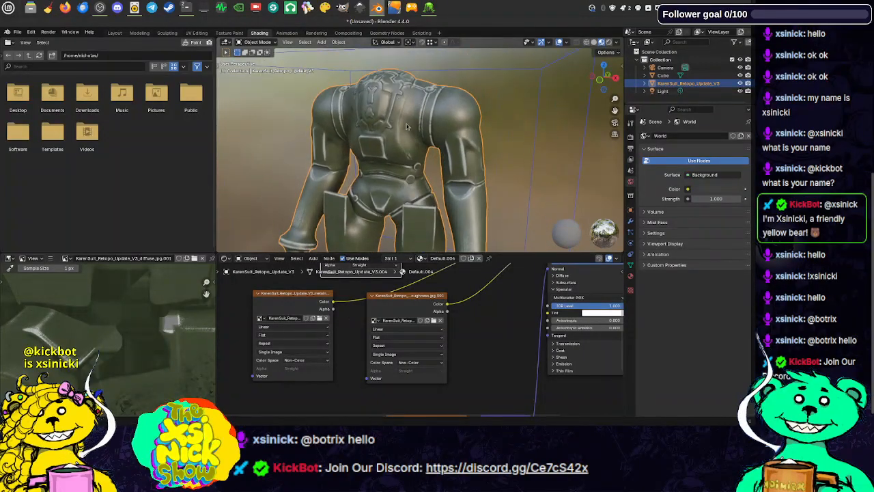
scroll(406, 121, down, 8)
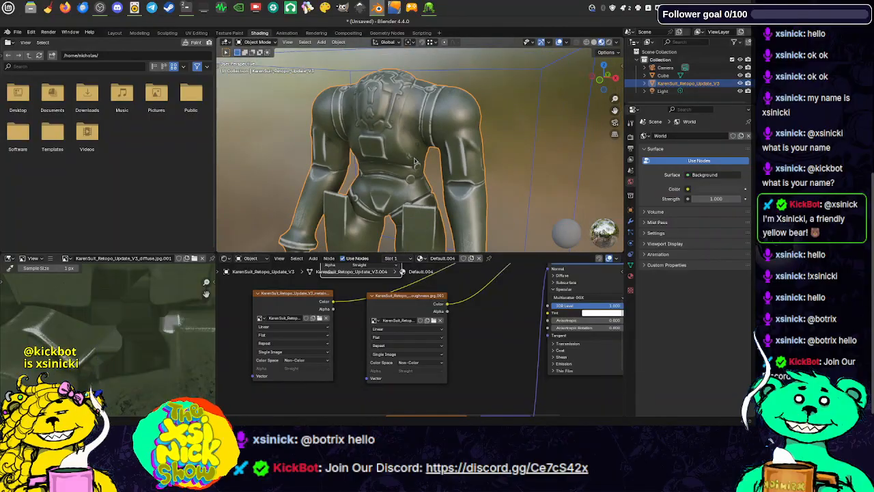
middle_drag(417, 157, 416, 162)
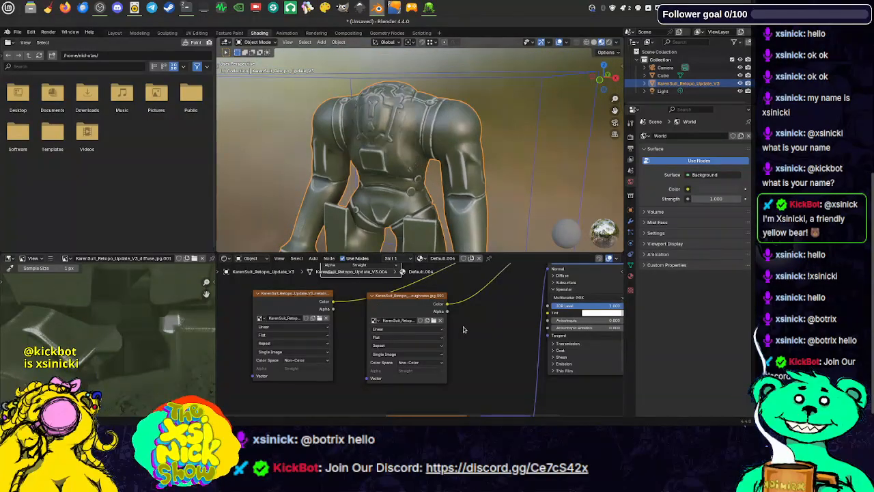
- Load the newly exported KarenSuit_Retopo_Update_V3 roughness and metalness images into their respective image texture nodes
scroll(451, 324, up, 3)
click(437, 317)
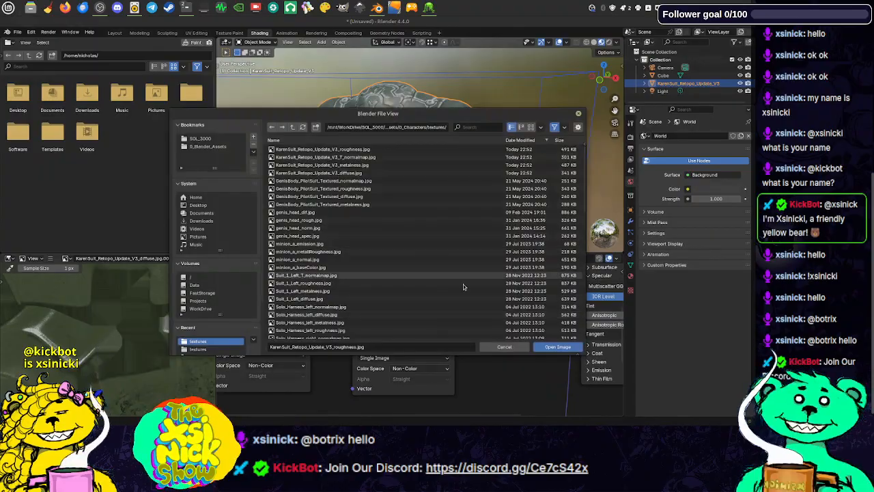
click(556, 347)
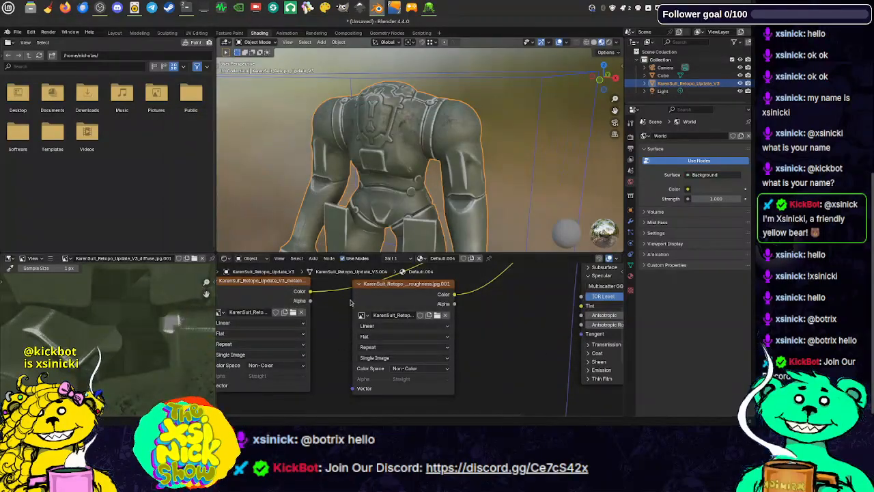
click(294, 315)
click(483, 340)
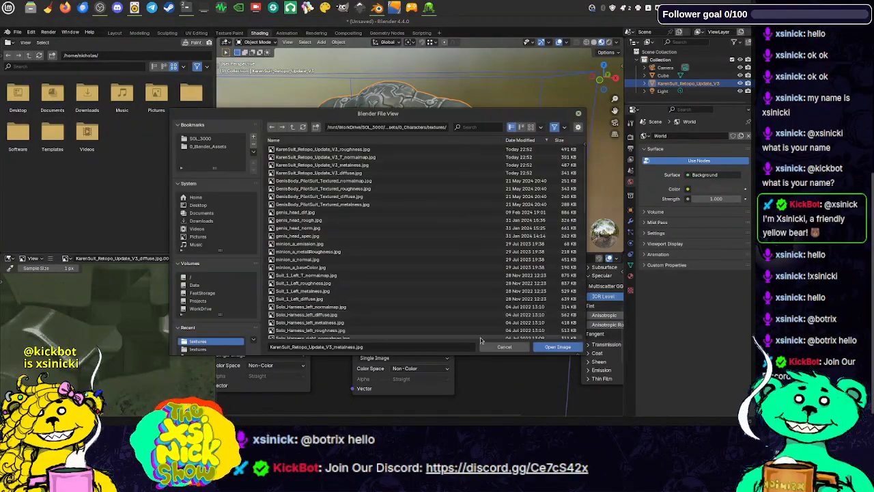
click(554, 347)
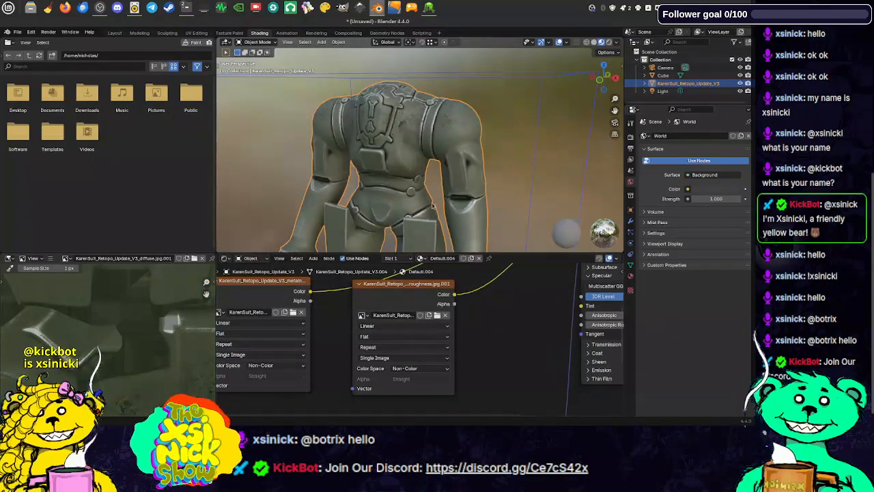
middle_drag(435, 205, 434, 195)
scroll(471, 348, down, 3)
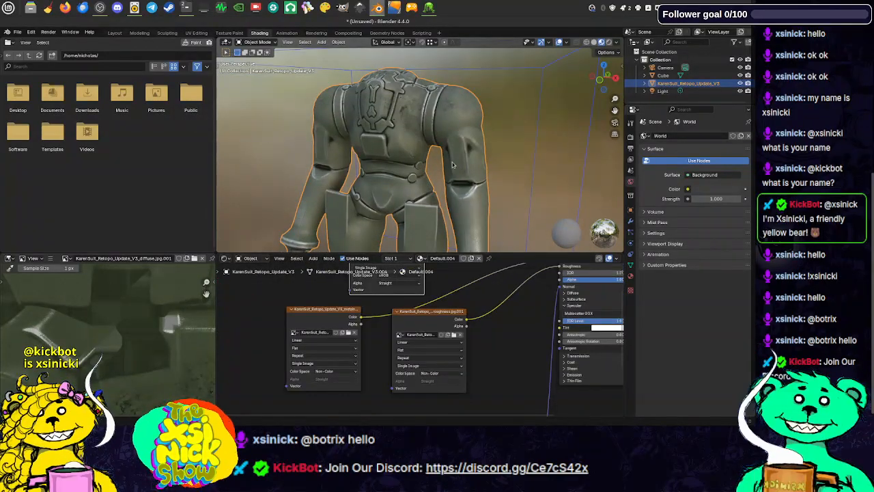
- Try the sRGB color space on the metalness texture while viewing the shoulder up close, then restore Non-Color
middle_drag(470, 171, 423, 153)
scroll(456, 148, up, 3)
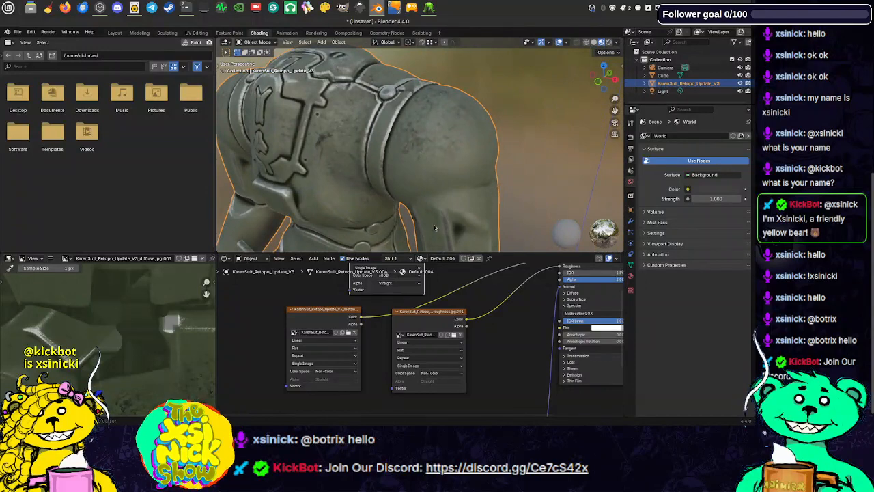
middle_drag(518, 291, 489, 323)
middle_drag(399, 141, 400, 137)
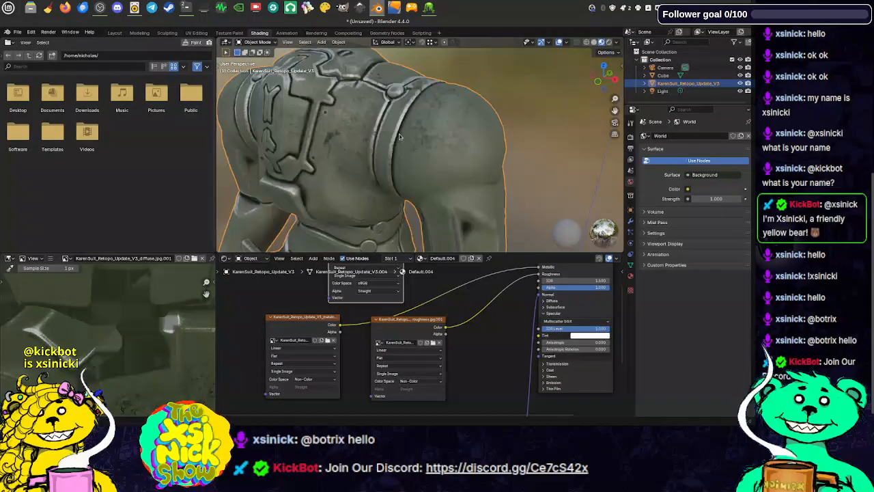
middle_drag(343, 361, 389, 348)
scroll(373, 348, up, 2)
click(349, 364)
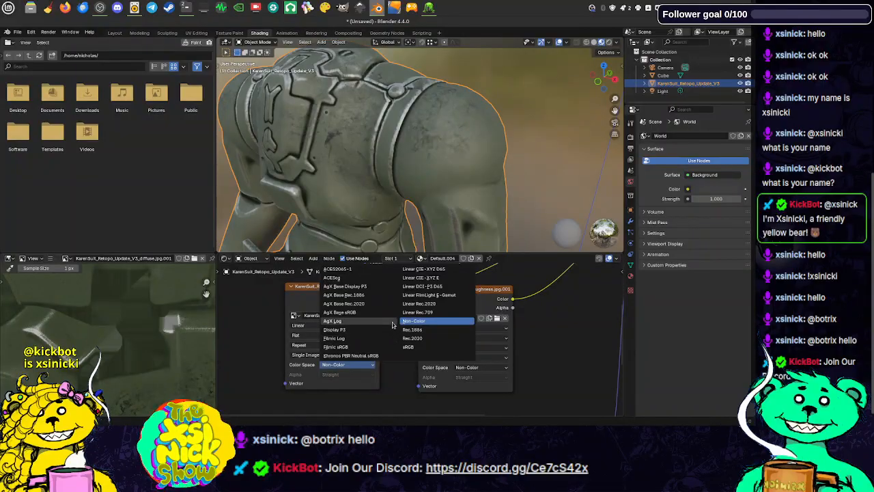
click(418, 347)
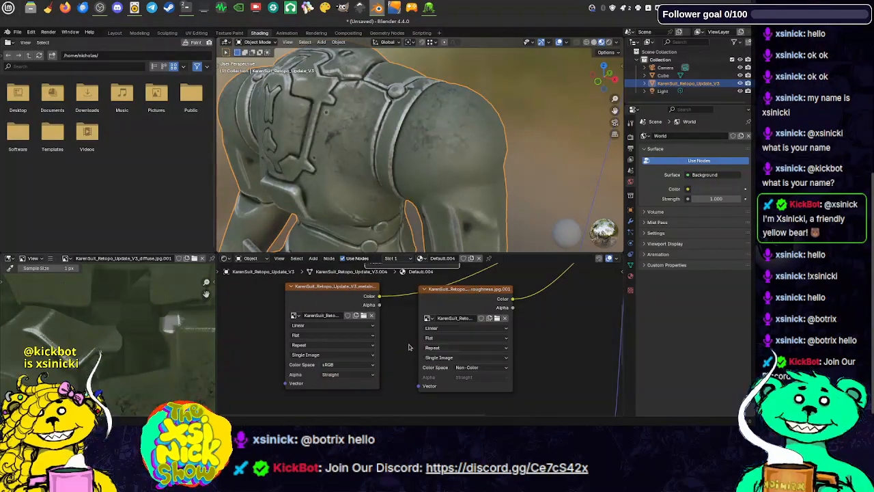
click(347, 365)
click(413, 320)
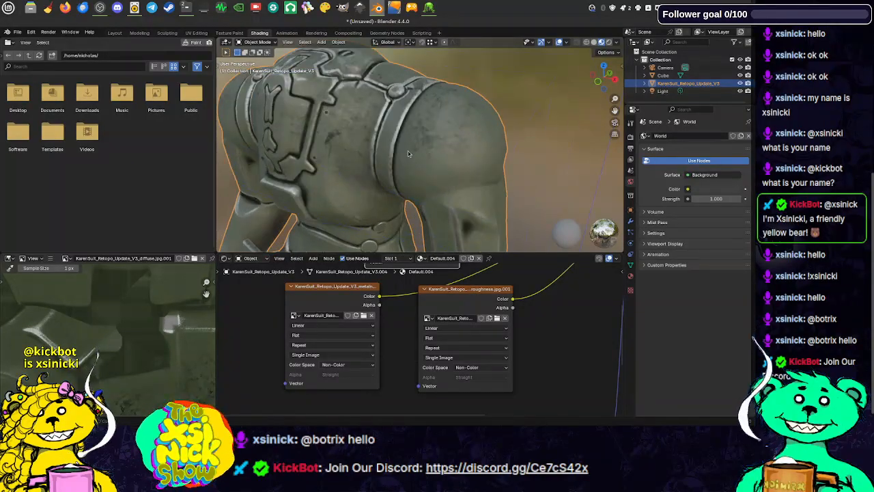
- Return to the Layout workspace and examine the textured suit with and without viewport overlays
middle_drag(408, 151, 429, 138)
scroll(429, 138, down, 2)
scroll(458, 146, down, 3)
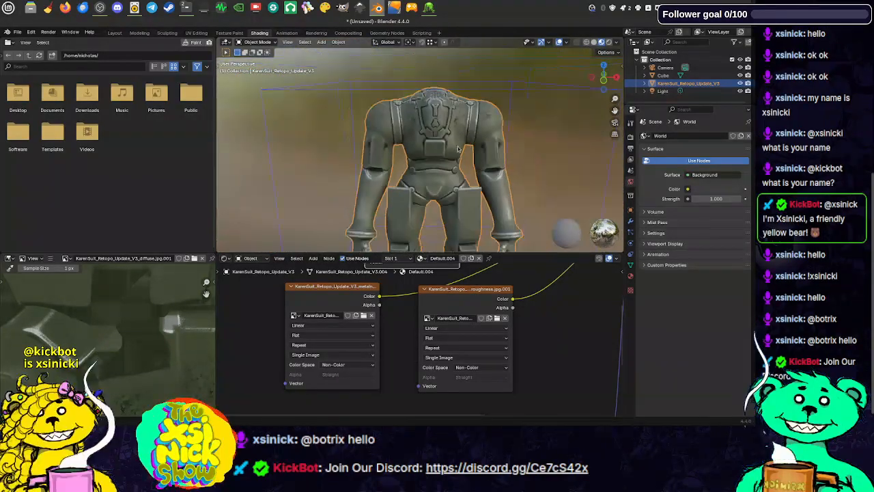
scroll(459, 148, down, 2)
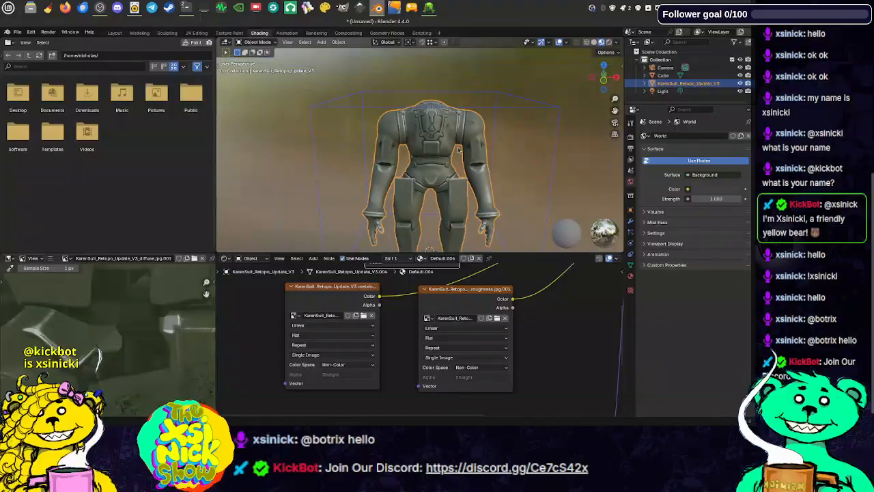
click(115, 32)
middle_drag(347, 161, 386, 174)
middle_drag(330, 177, 363, 160)
scroll(365, 178, up, 3)
scroll(332, 165, down, 2)
click(442, 43)
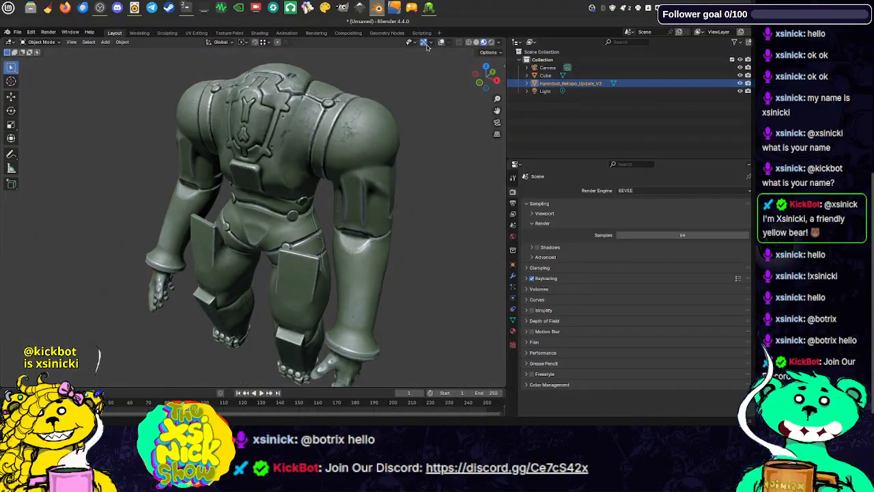
click(442, 43)
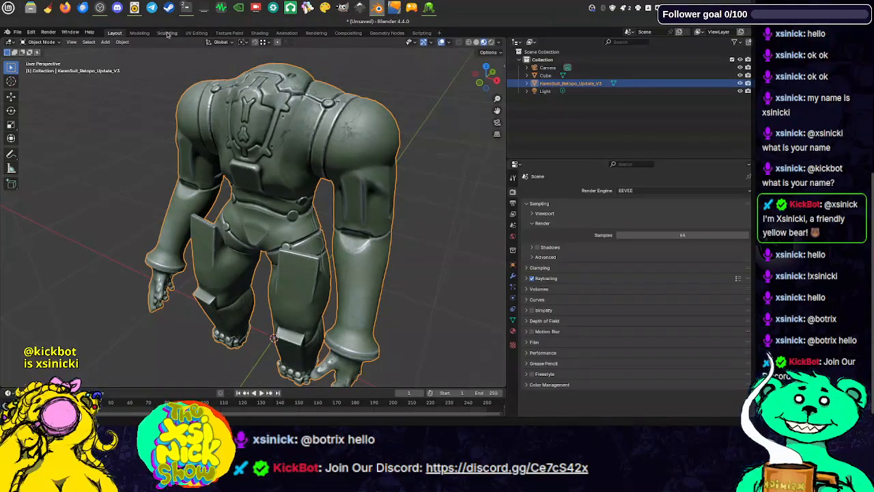
- Switch to the Shading workspace and light the material preview with the dark studio HDRI in place of the forest one
click(259, 32)
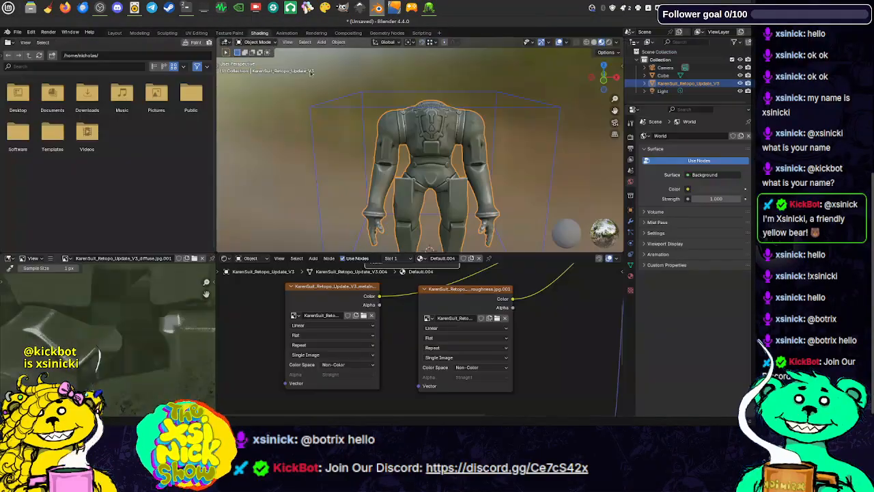
click(615, 43)
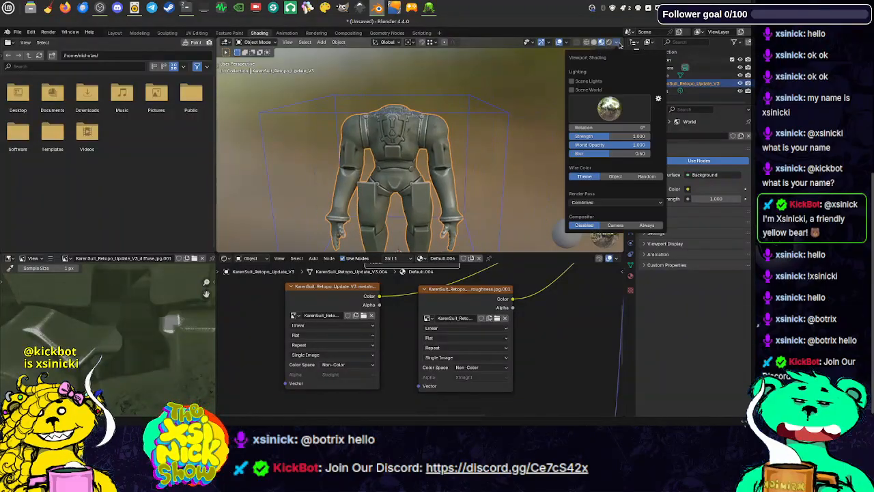
click(624, 107)
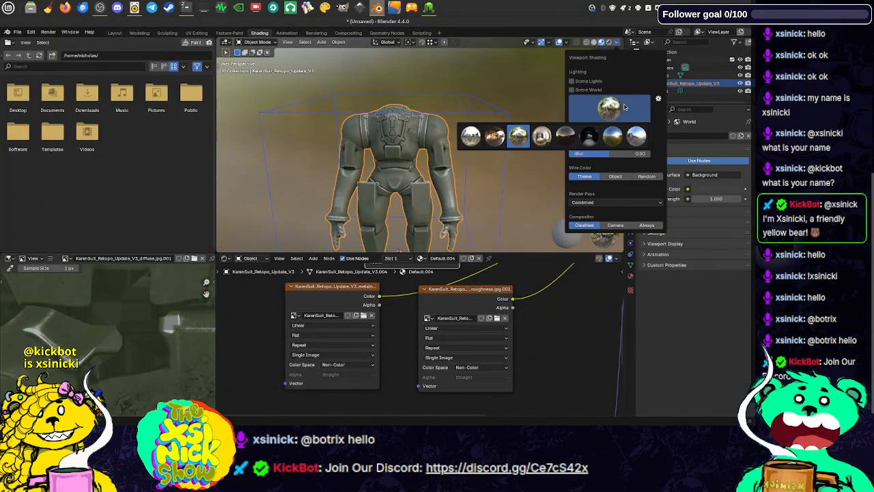
click(588, 137)
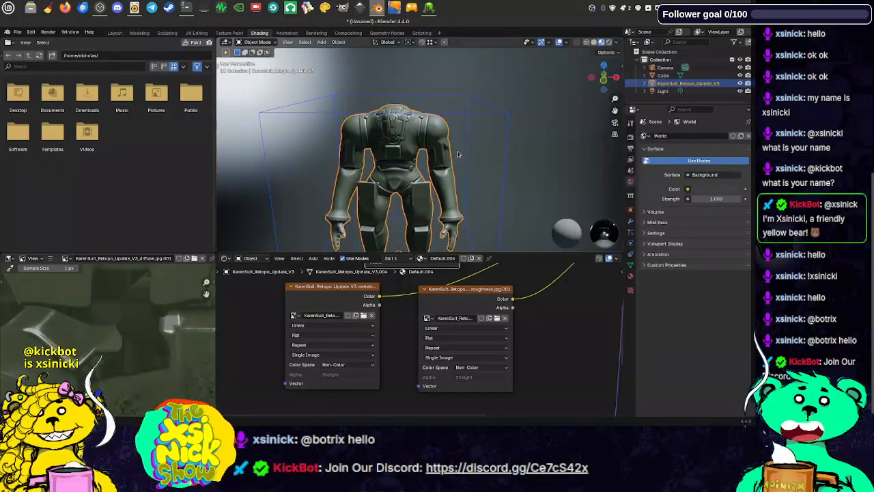
middle_drag(505, 128, 570, 197)
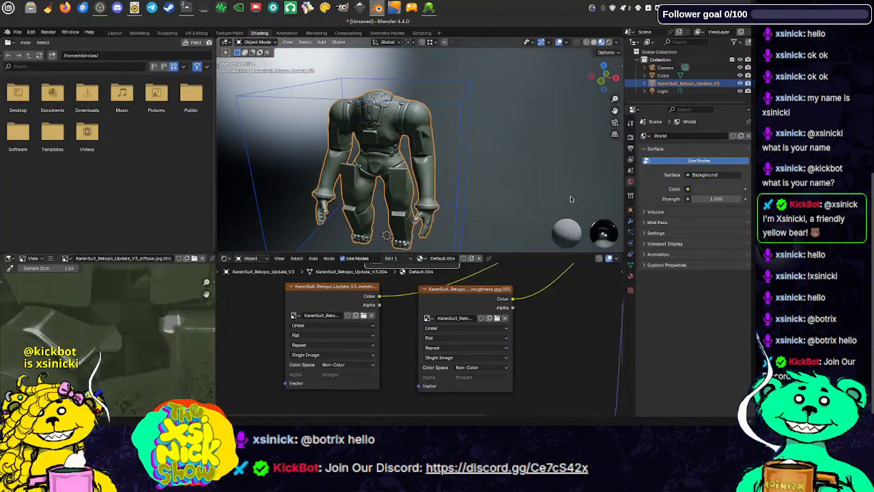
click(612, 231)
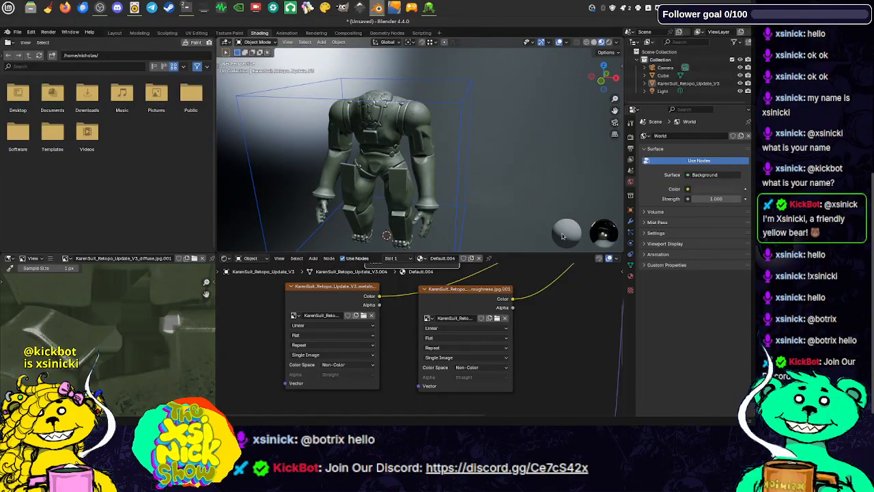
- Rotate the studio HDRI lighting in the viewport shading settings so the backdrop behind the suit turns dark
click(617, 41)
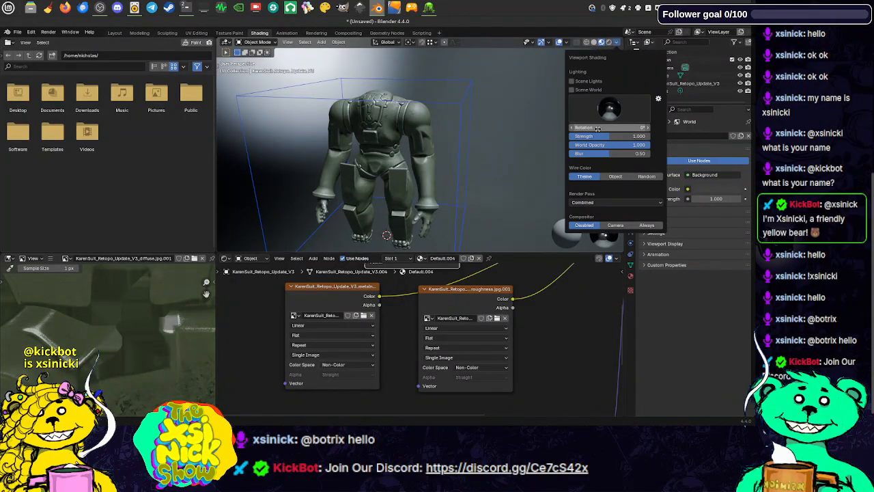
drag(598, 128, 632, 128)
drag(610, 128, 597, 128)
- Hide the viewport overlays, maximize the 3D viewport and examine the suit's textures from several angles under the studio lighting
scroll(403, 130, up, 5)
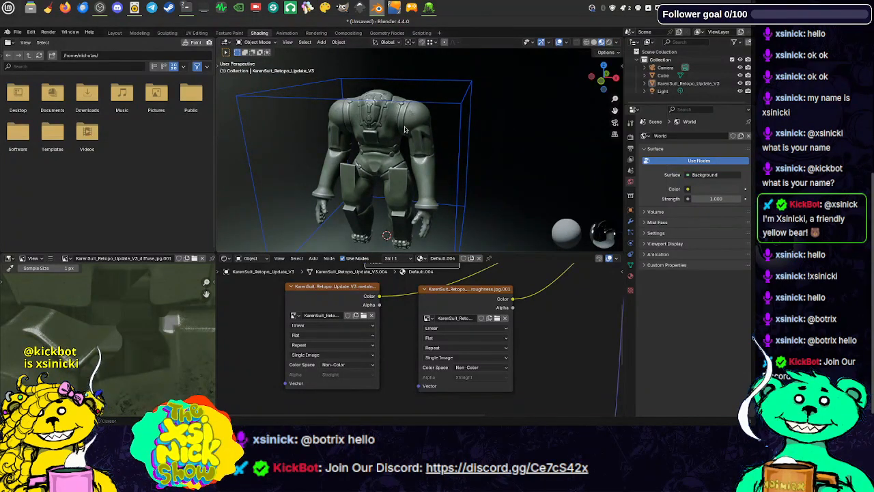
middle_drag(381, 130, 502, 127)
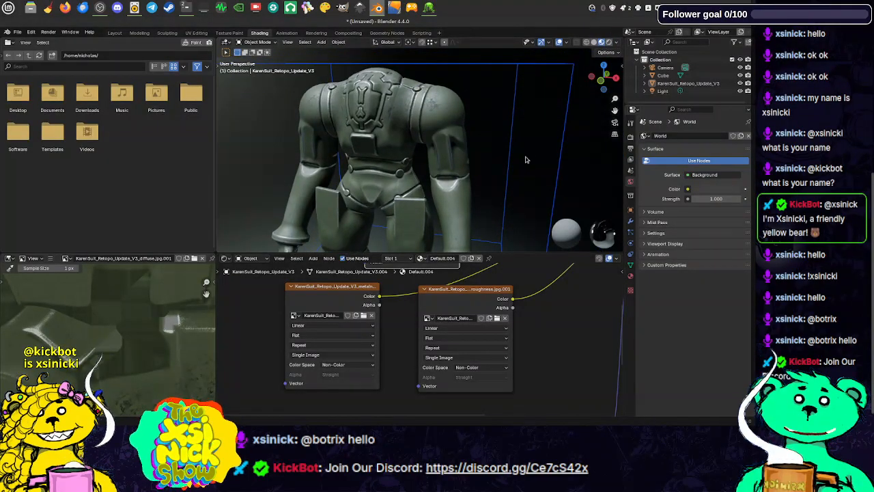
click(558, 43)
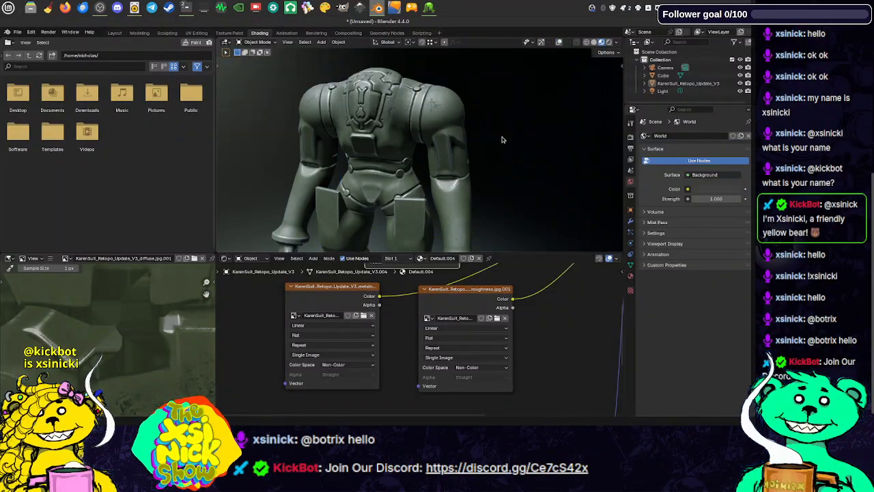
key(ctrl+space)
scroll(492, 170, down, 2)
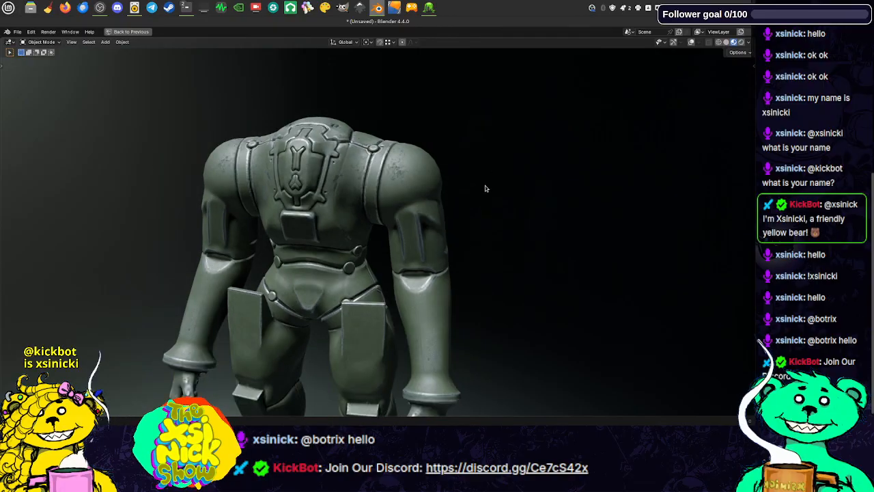
shift+middle_drag(486, 188, 460, 179)
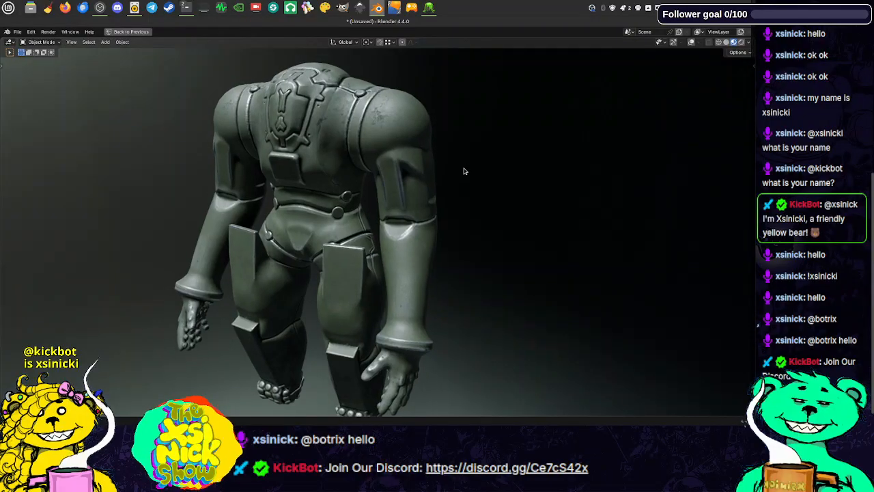
middle_drag(462, 173, 490, 166)
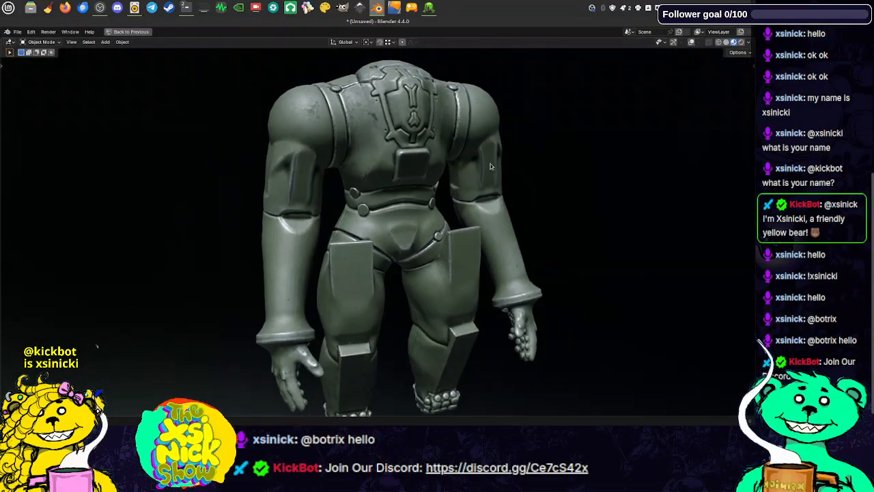